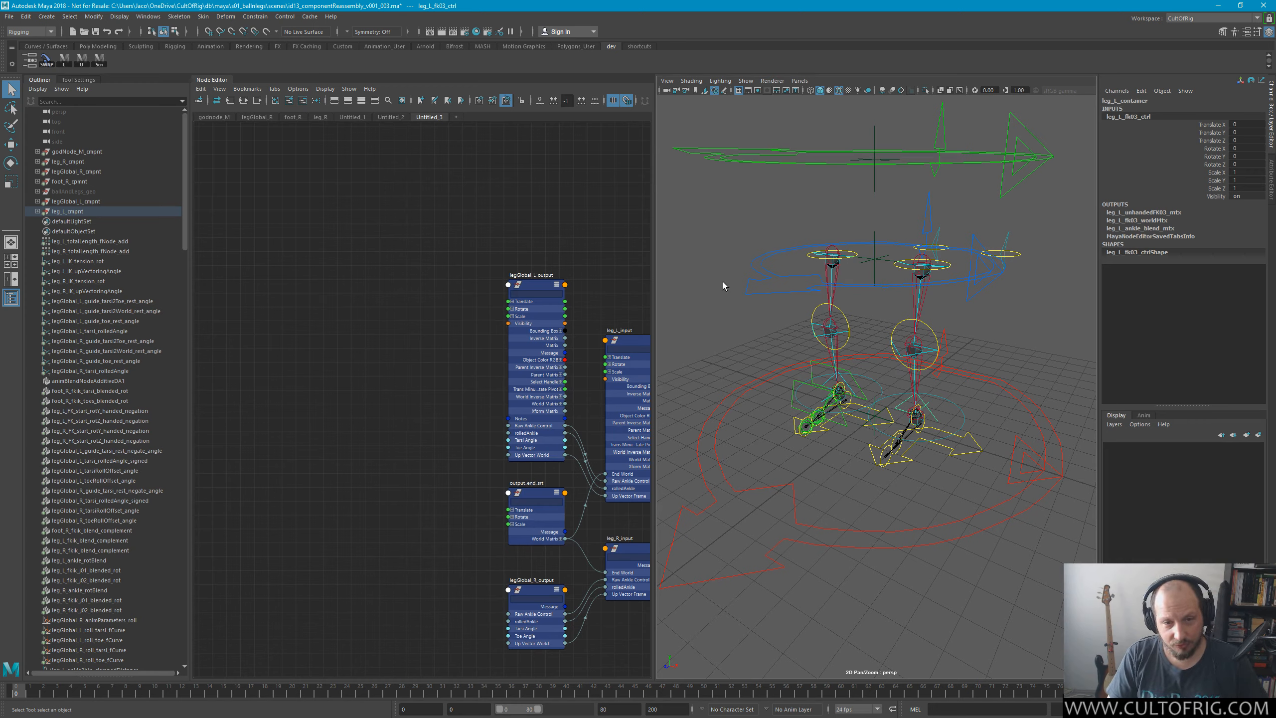
Examine the knee, ankle and foot controls of both legs in the viewport from several angles.
left_click_drag(723, 286, 890, 409, "alt")
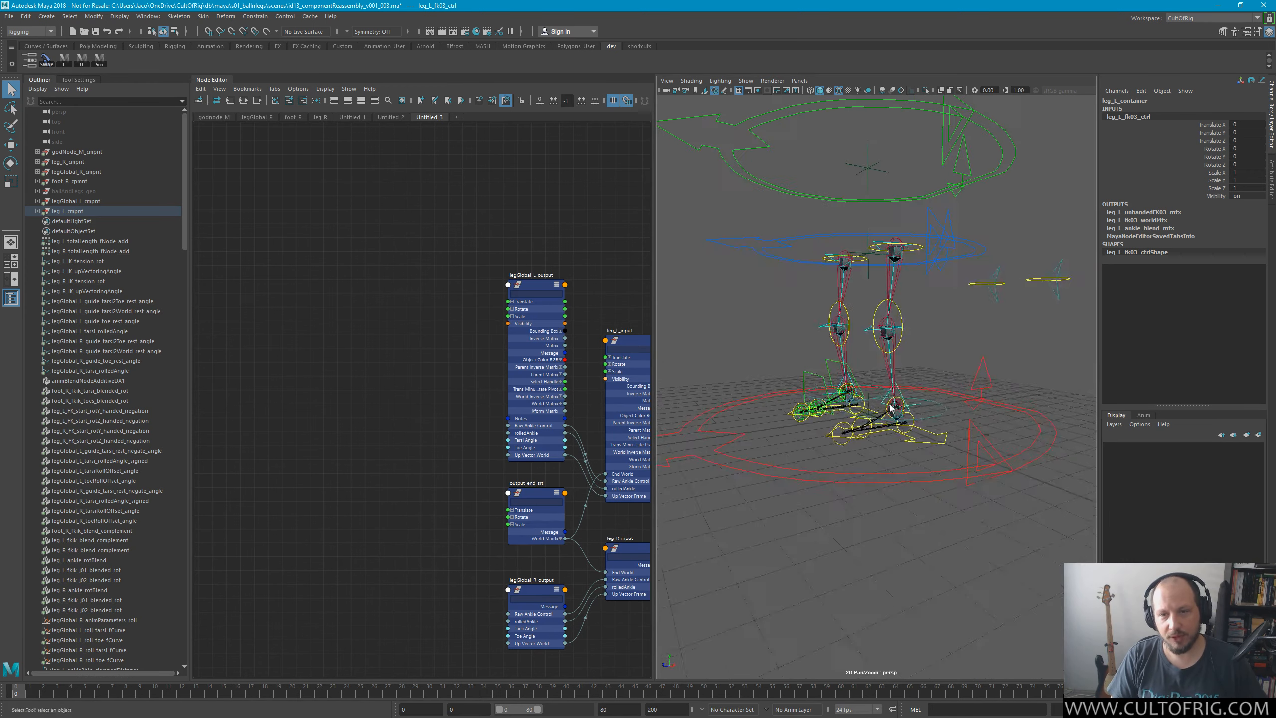
scroll(890, 408, "up", 5)
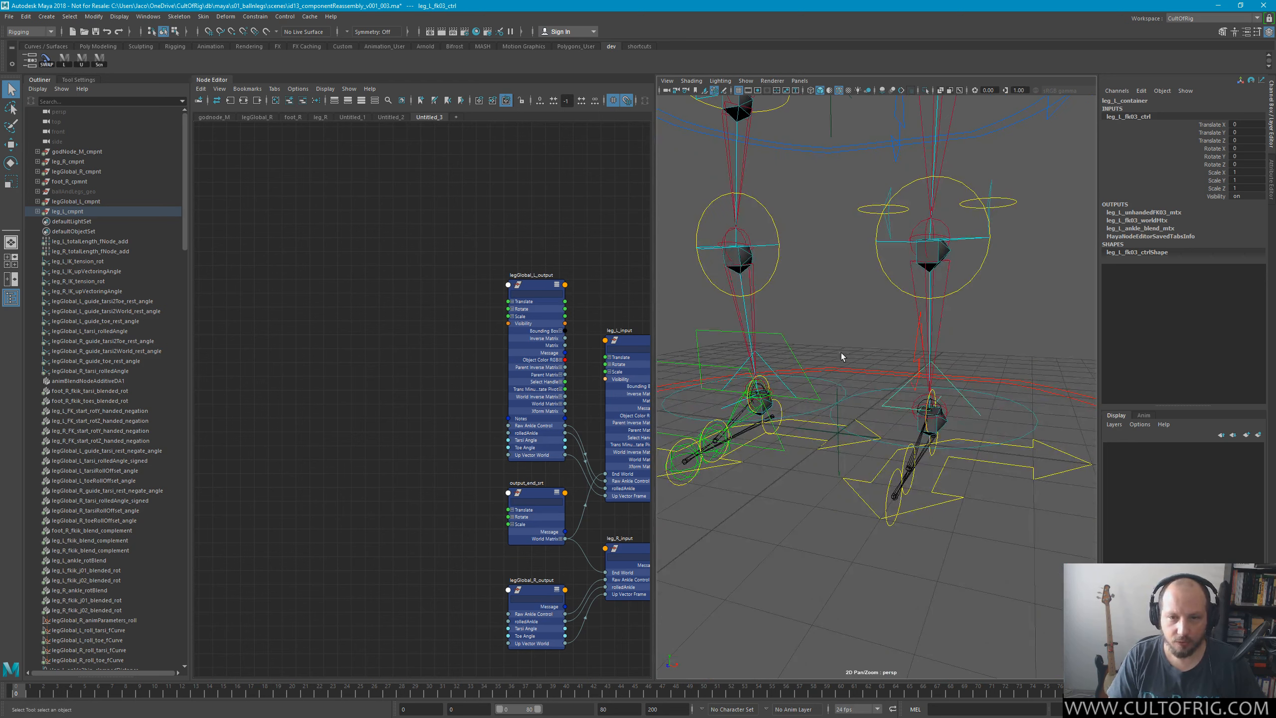
left_click(1002, 369)
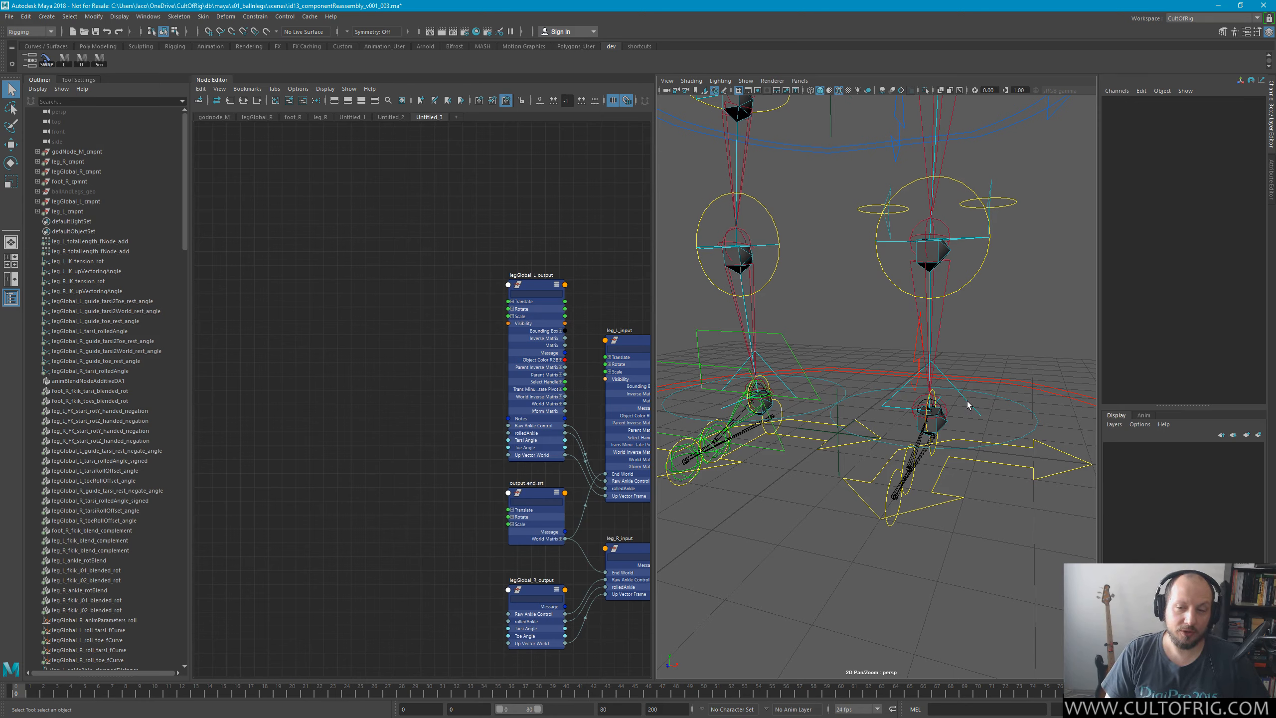
left_click_drag(964, 358, 910, 363, "alt")
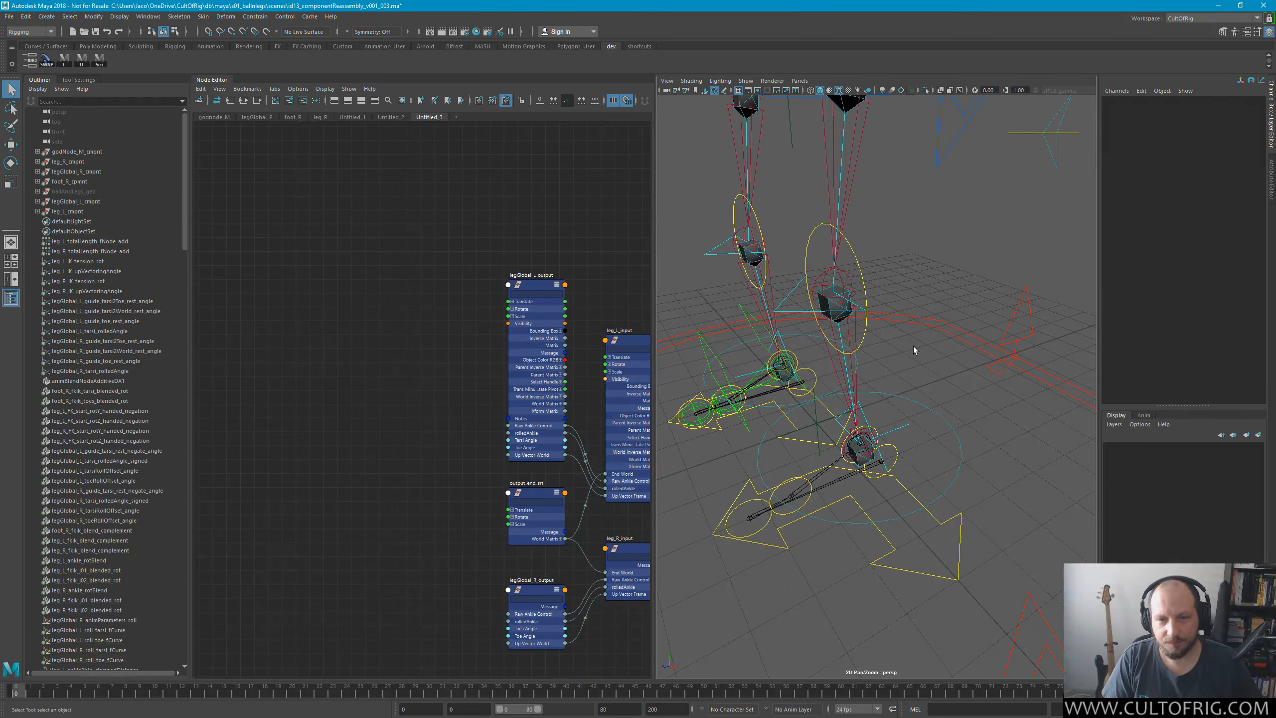
left_click_drag(904, 422, 938, 393, "alt")
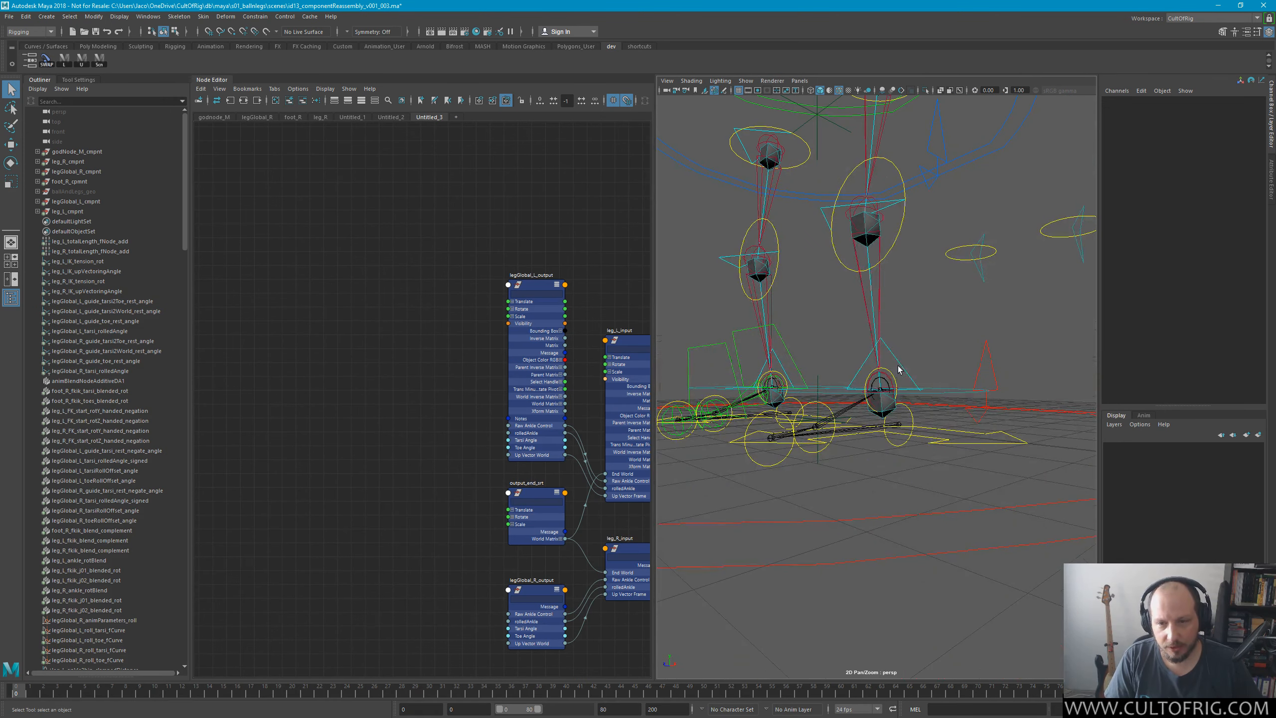
left_click(959, 392)
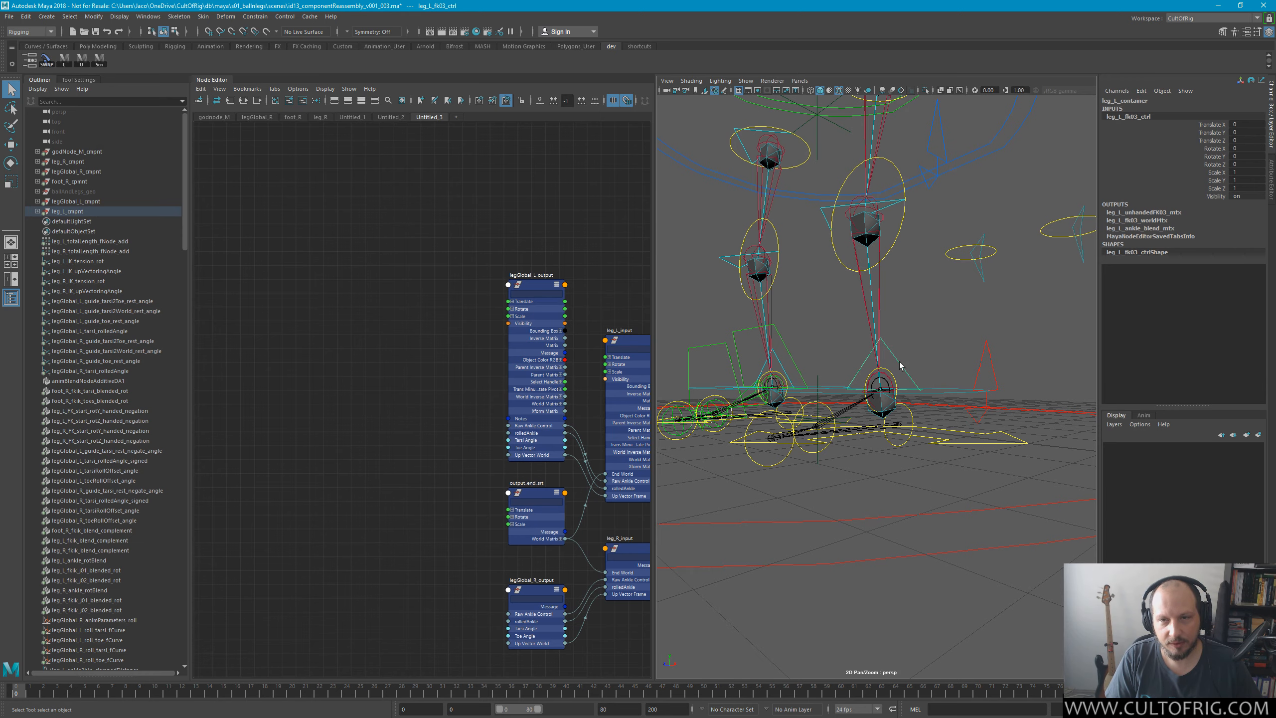
middle_click_drag(814, 360, 874, 387, "alt")
scroll(870, 389, "down", 5)
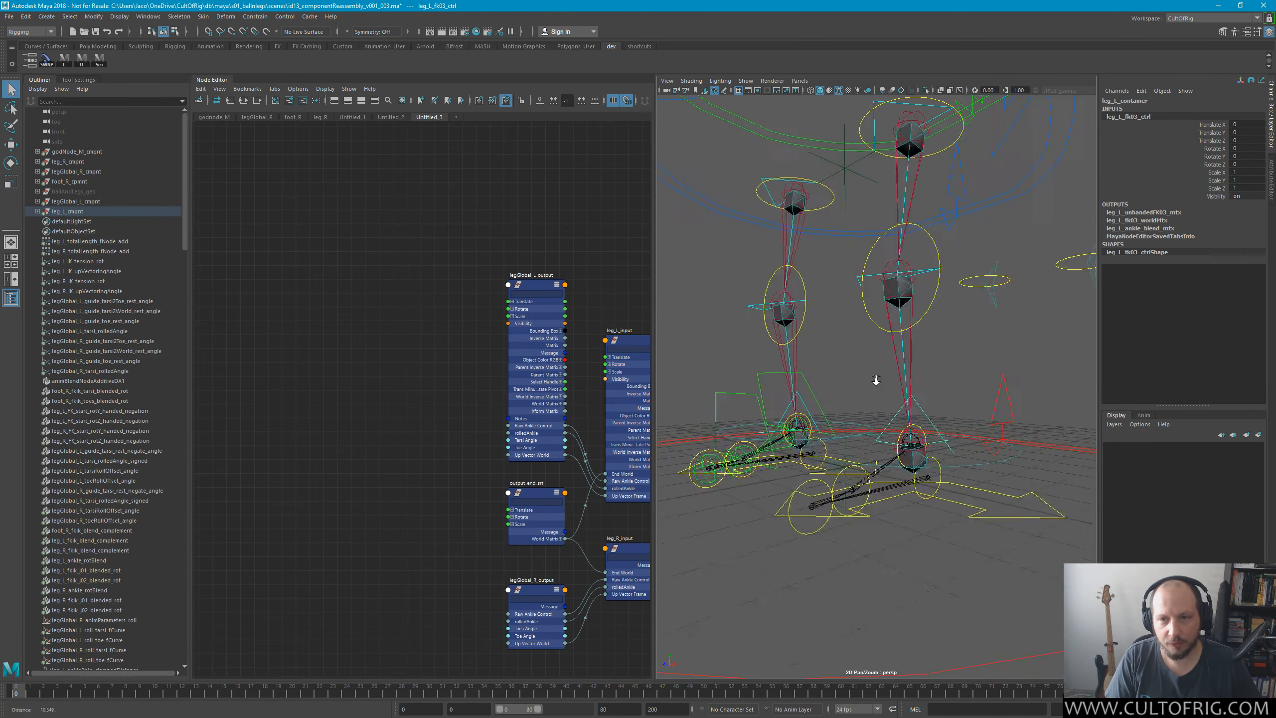
left_click_drag(865, 392, 921, 411, "alt")
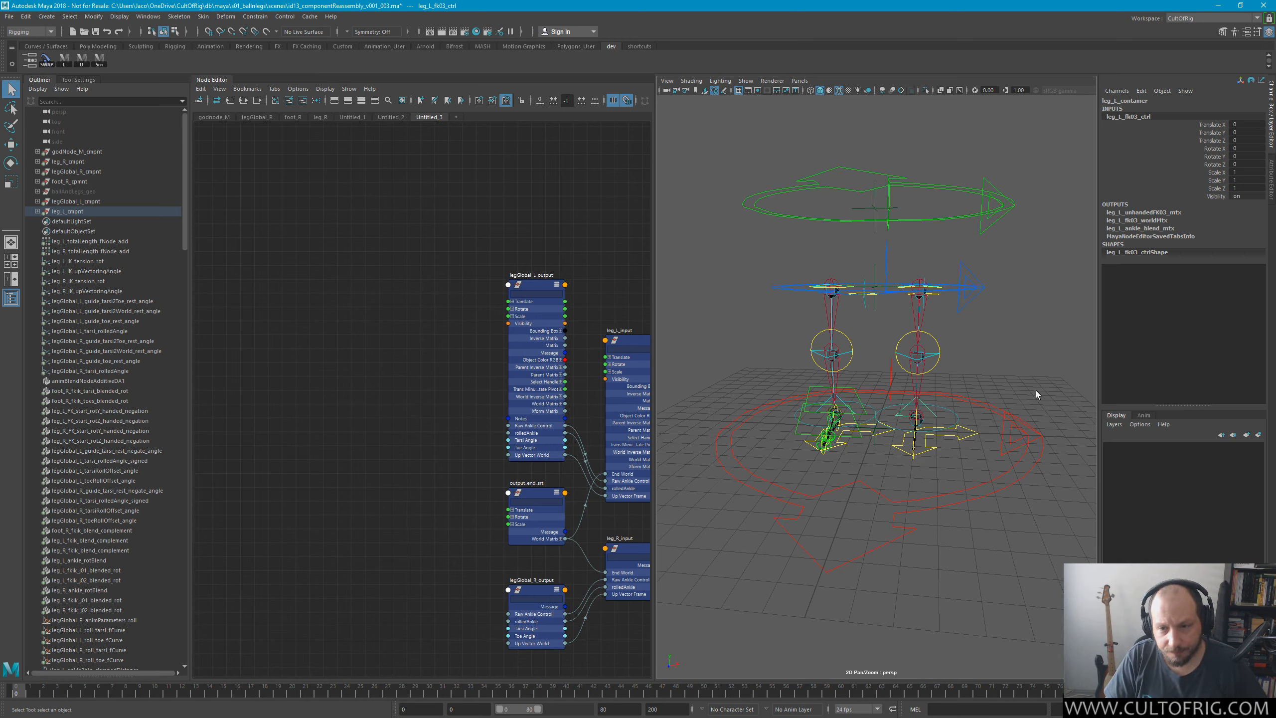
Reveal leg_L_fk03_ctrl in the Outliner hierarchy and select its parent, leg_L_fk03_ctrl_srtBuffer.
left_click_drag(943, 398, 917, 414, "alt")
right_click_drag(917, 413, 944, 359, "alt")
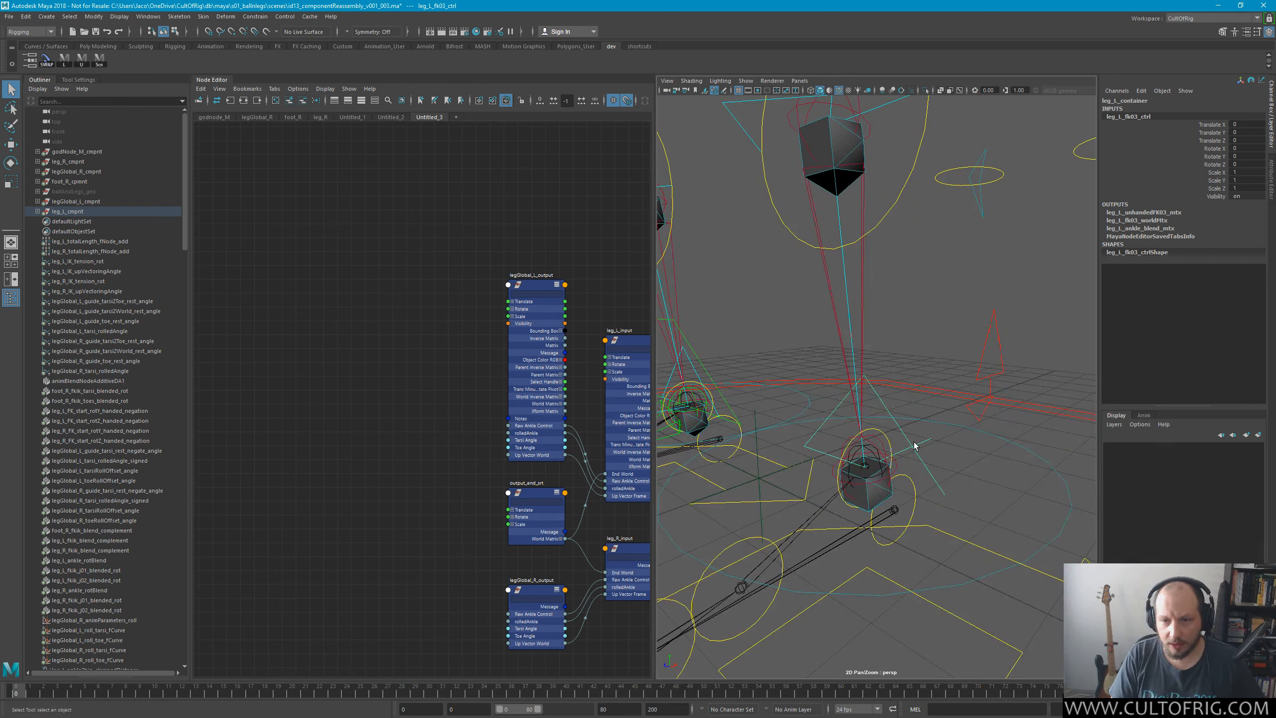
key("f")
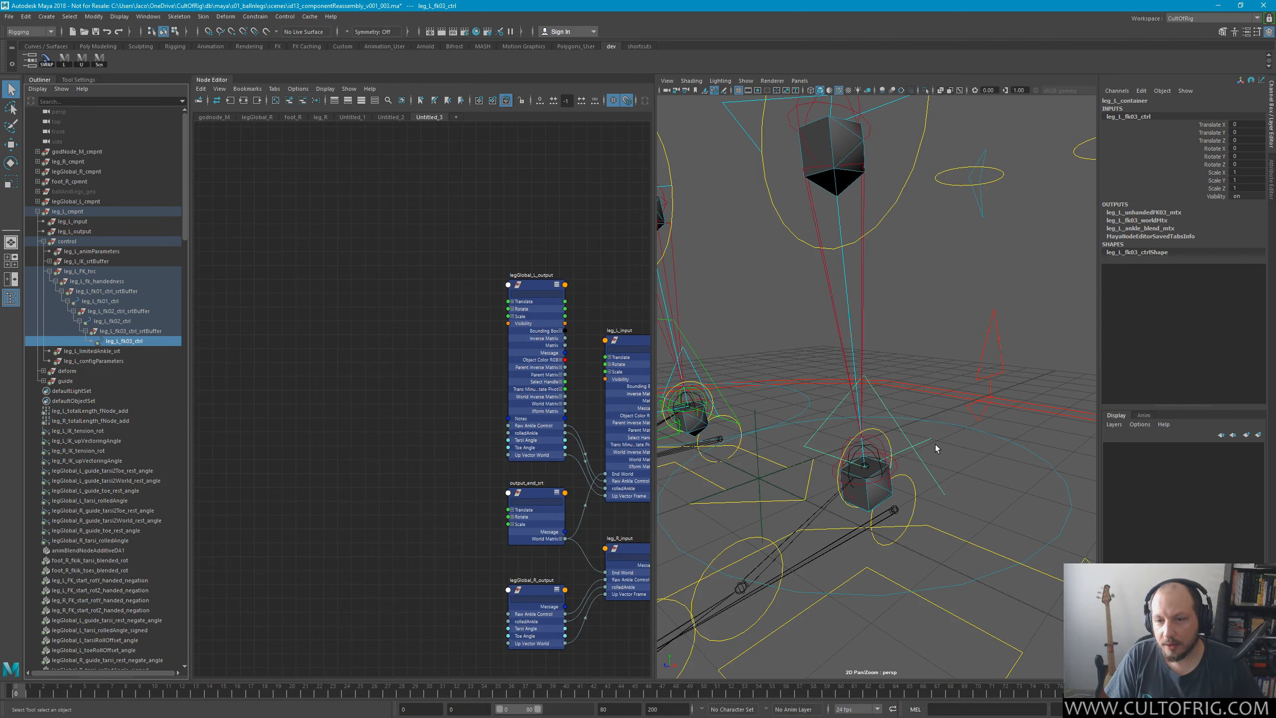
left_click(118, 331)
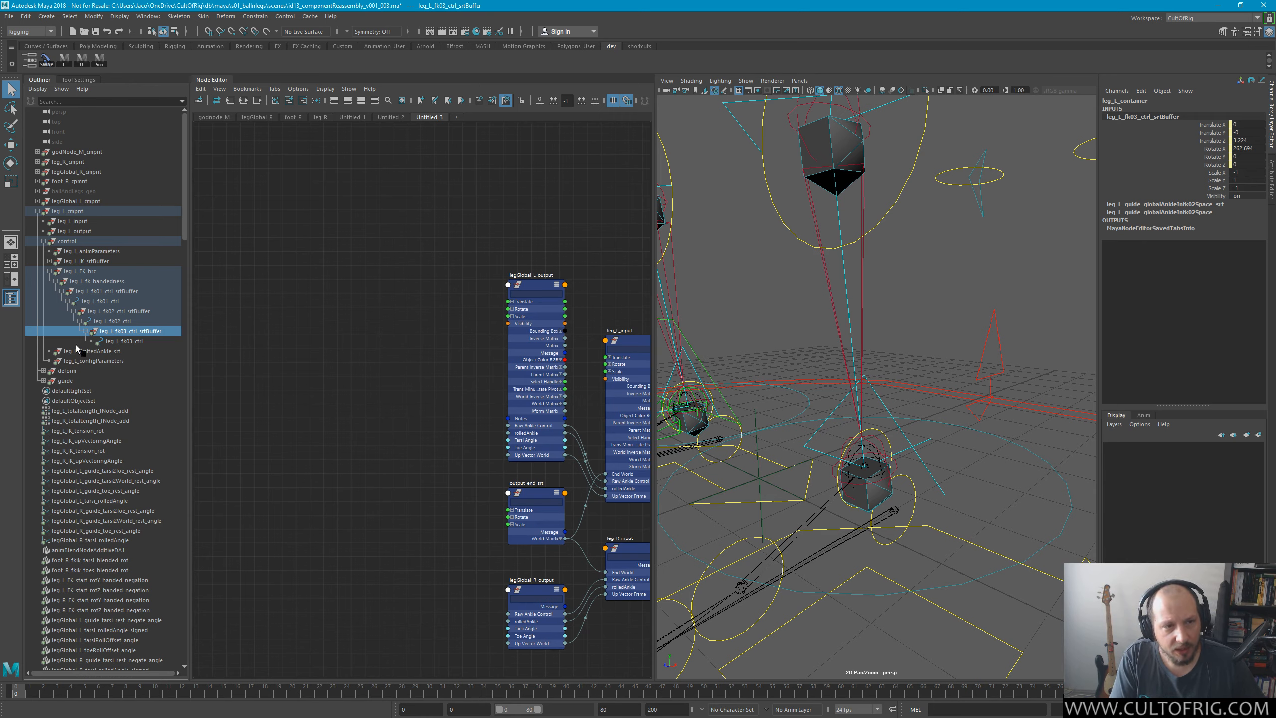
Inspect the foot_R node graph around the ankle, tarsi and toes control nodes.
left_click(294, 118)
middle_click_drag(479, 461, 690, 476, "alt")
scroll(498, 450, "down", 3)
middle_click_drag(462, 424, 400, 431, "alt")
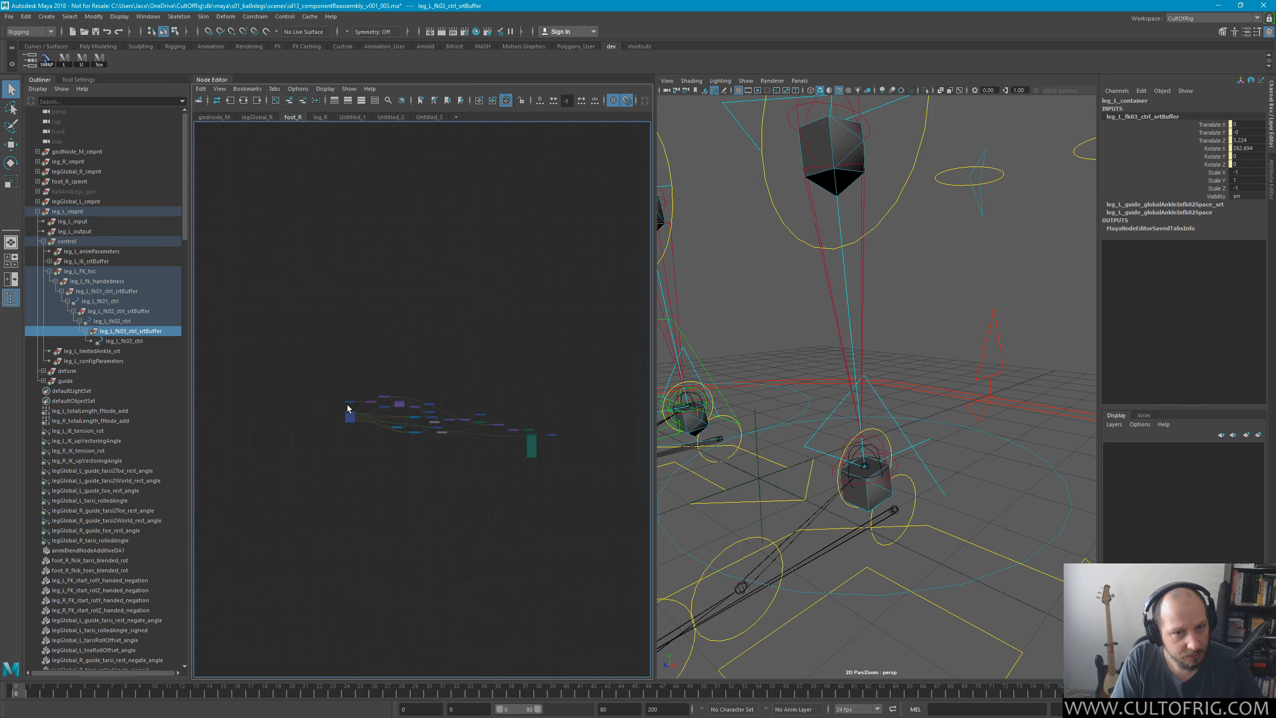
right_click_drag(373, 419, 591, 484, "alt")
middle_click_drag(591, 484, 284, 490, "alt")
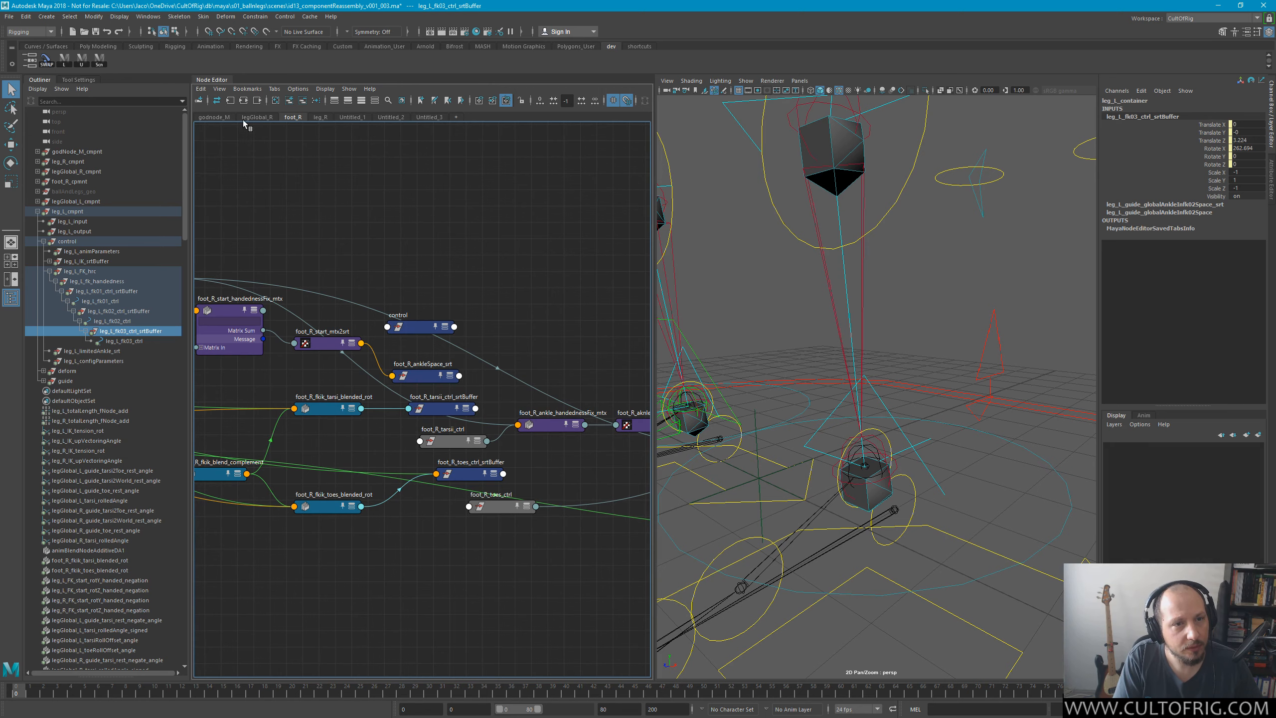
Add leg_L_fk03_ctrl_srtBuffer and leg_L_fk03_ctrl to the leg_R node graph, in the empty space below the existing network.
left_click(318, 117)
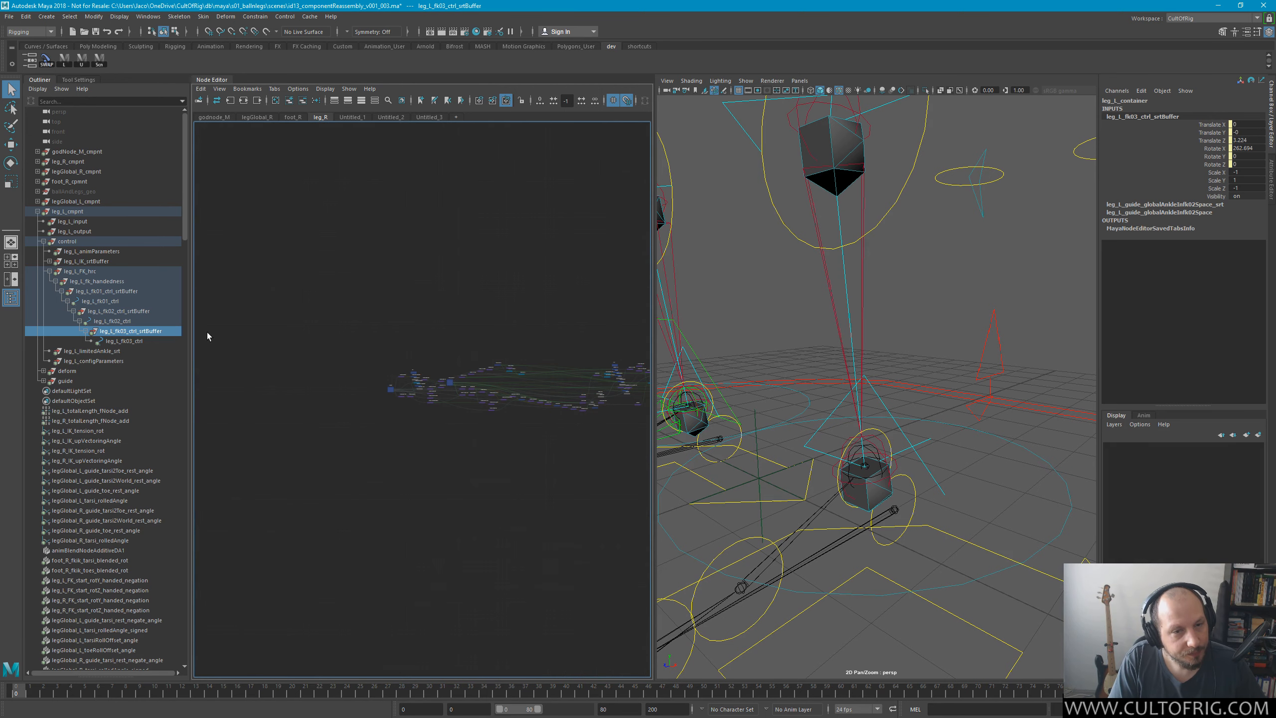
key("Down")
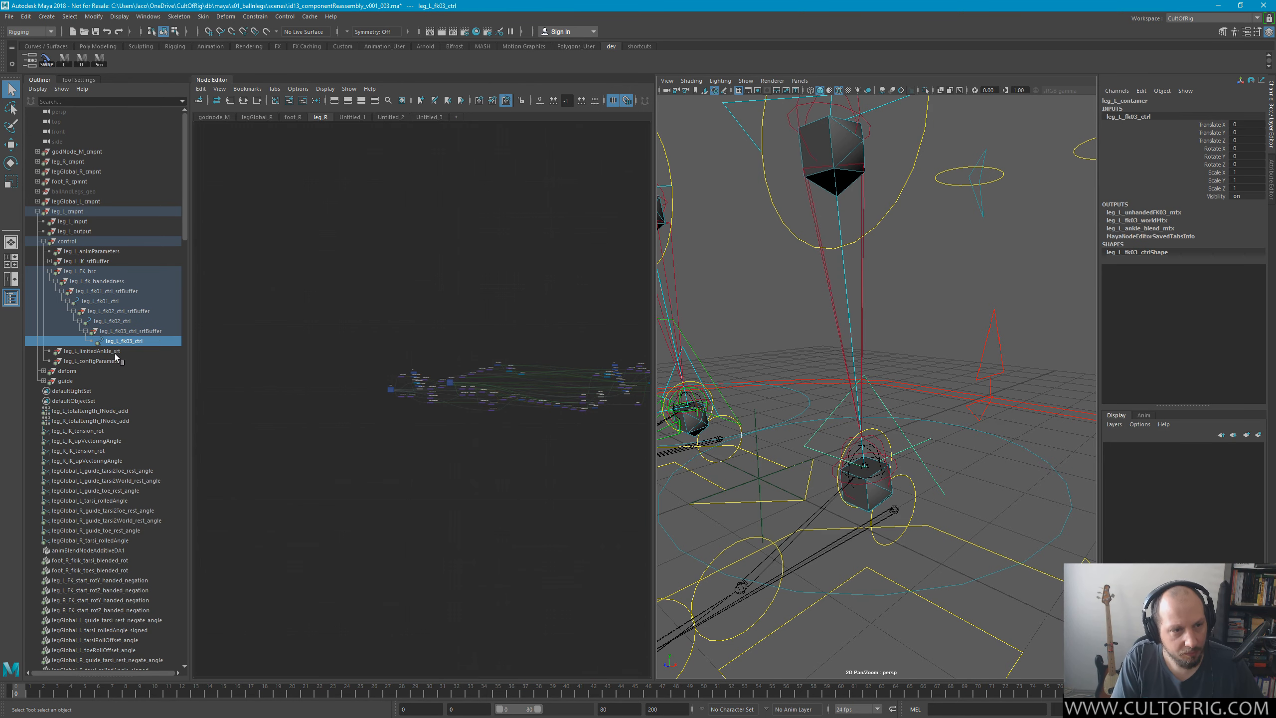
left_click(146, 332)
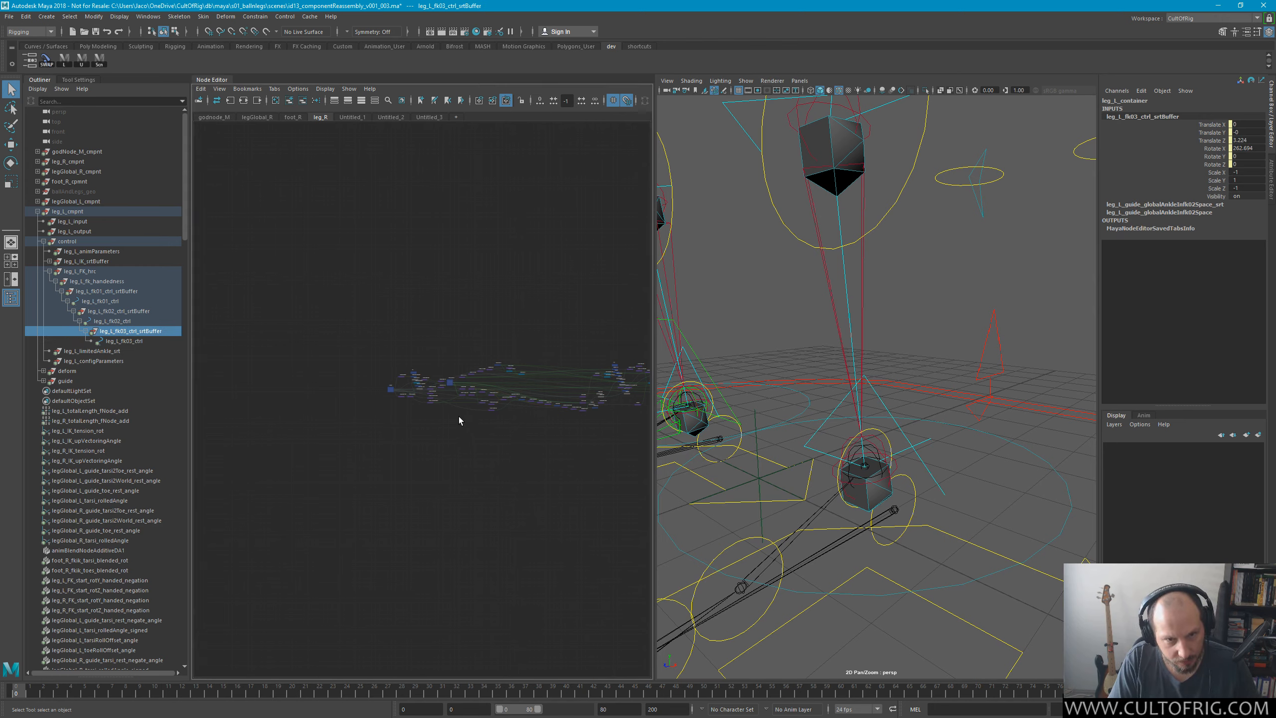
middle_click_drag(605, 422, 466, 404, "alt")
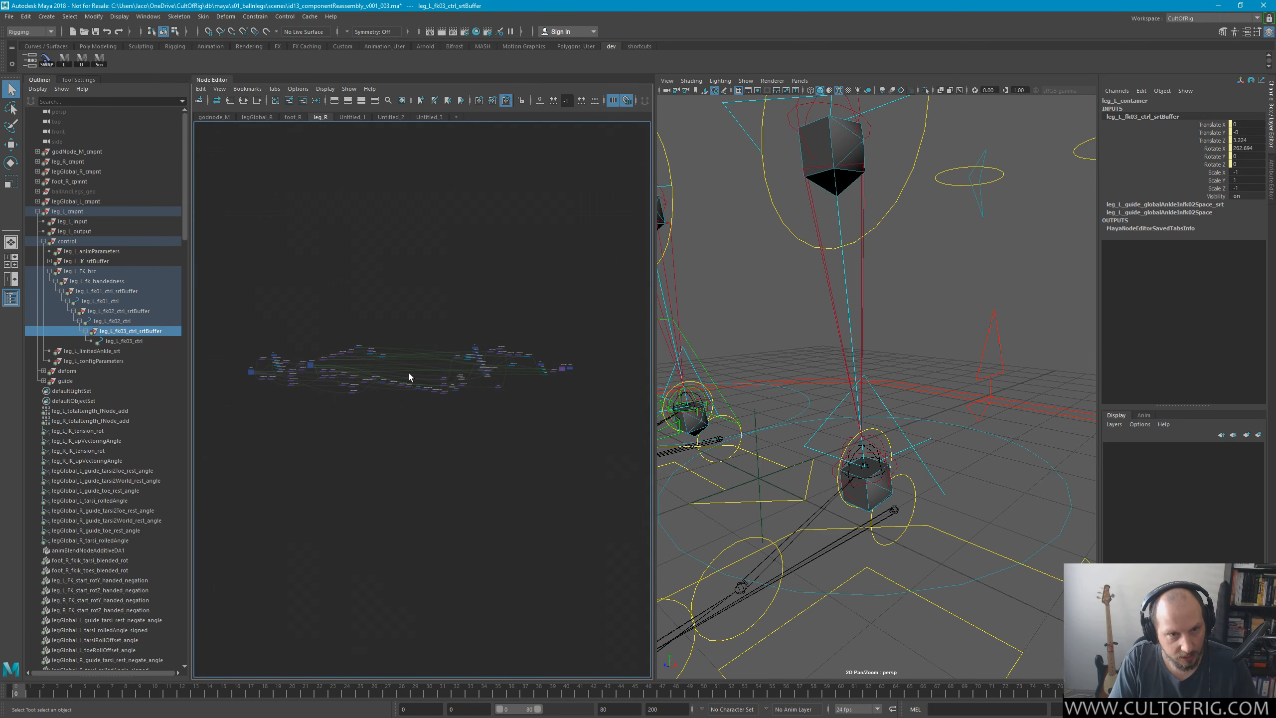
left_click(142, 342, "ctrl")
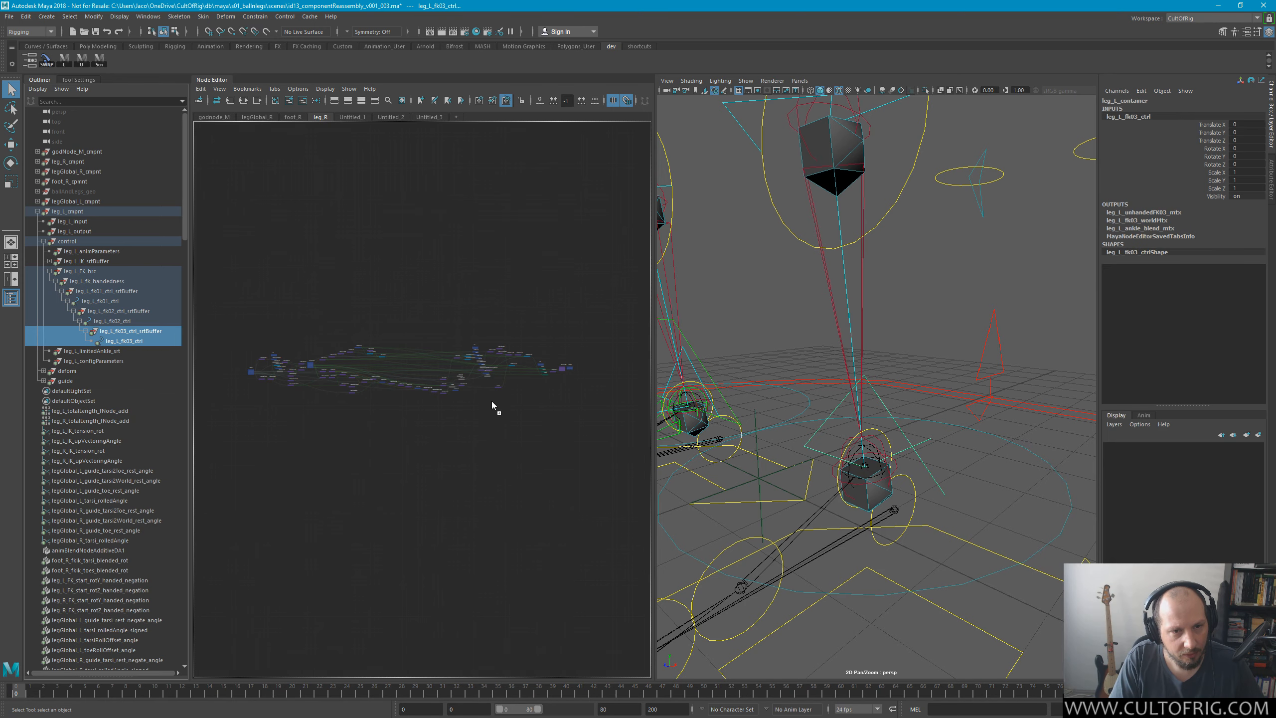
right_click_drag(487, 438, 564, 404, "alt")
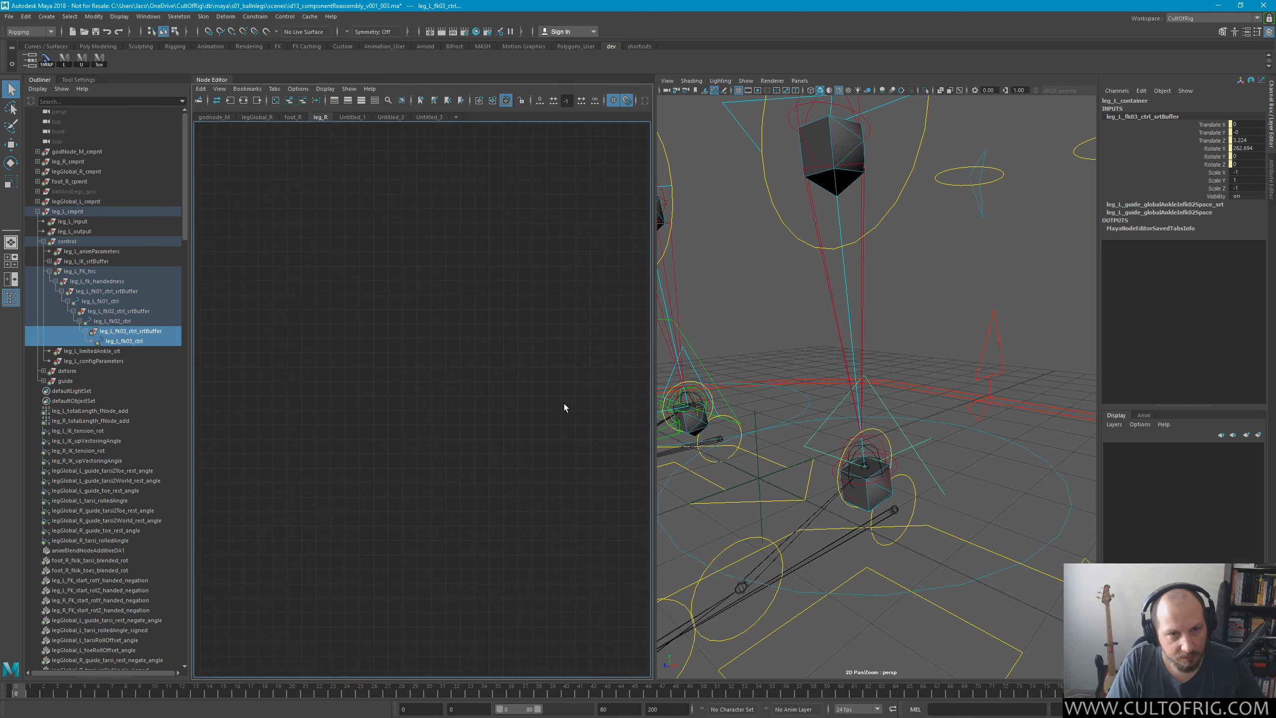
middle_click_drag(555, 332, 501, 670, "alt")
Examine the leg_R node network, comparing the right leg's FK control nodes with the added left fk03 nodes.
left_click(123, 322)
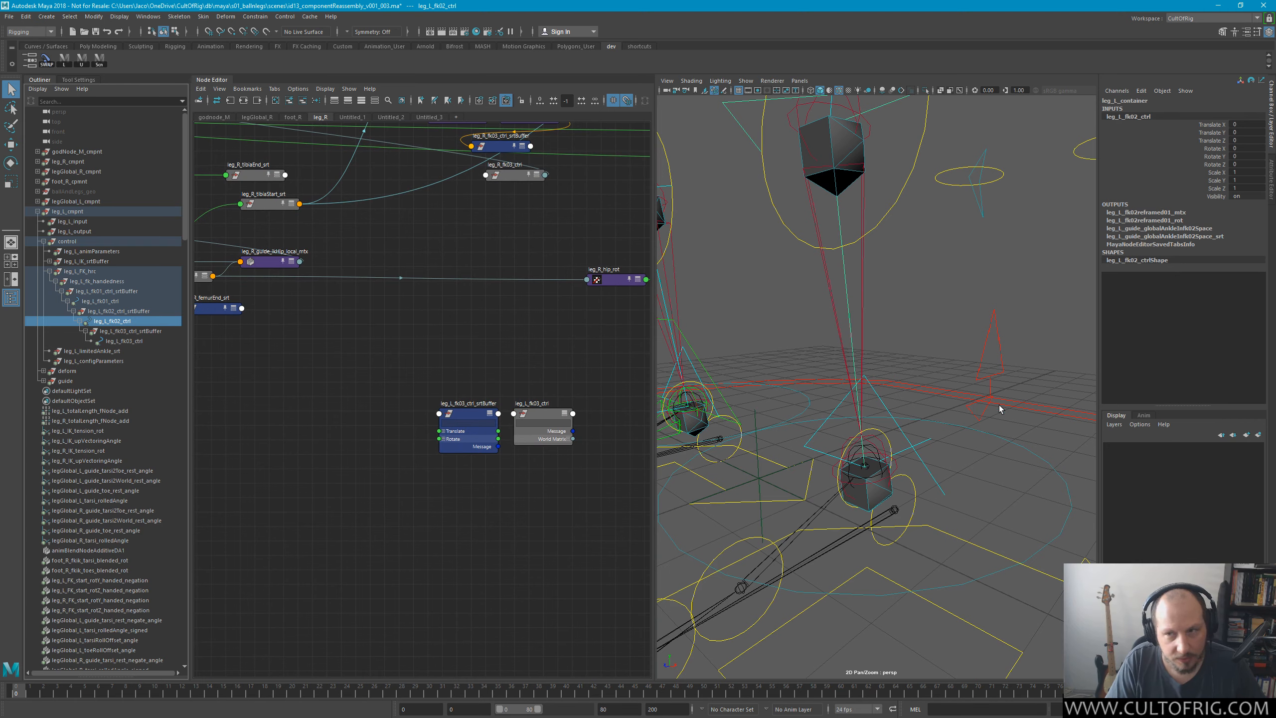
right_click_drag(498, 336, 296, 296, "alt")
middle_click_drag(472, 377, 430, 460, "alt")
right_click_drag(442, 382, 294, 325, "alt")
middle_click_drag(401, 336, 469, 294, "alt")
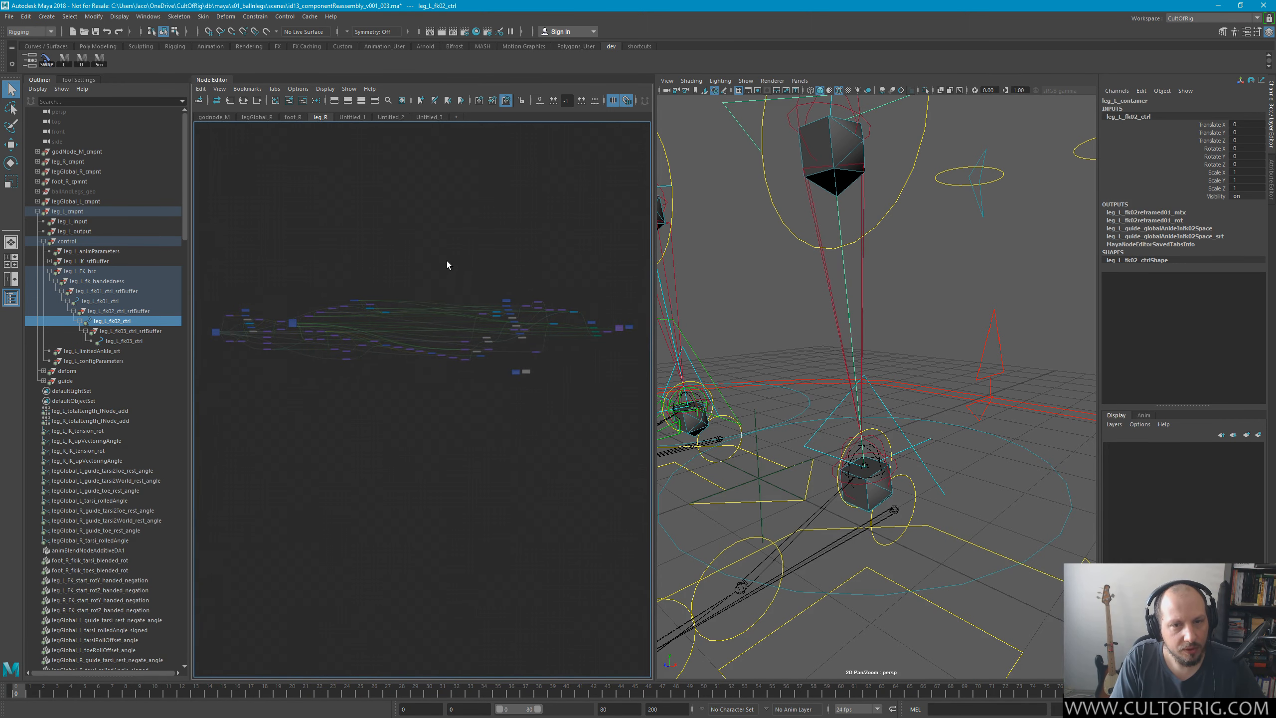
right_click_drag(446, 261, 253, 246, "alt")
left_click_drag(354, 283, 535, 321)
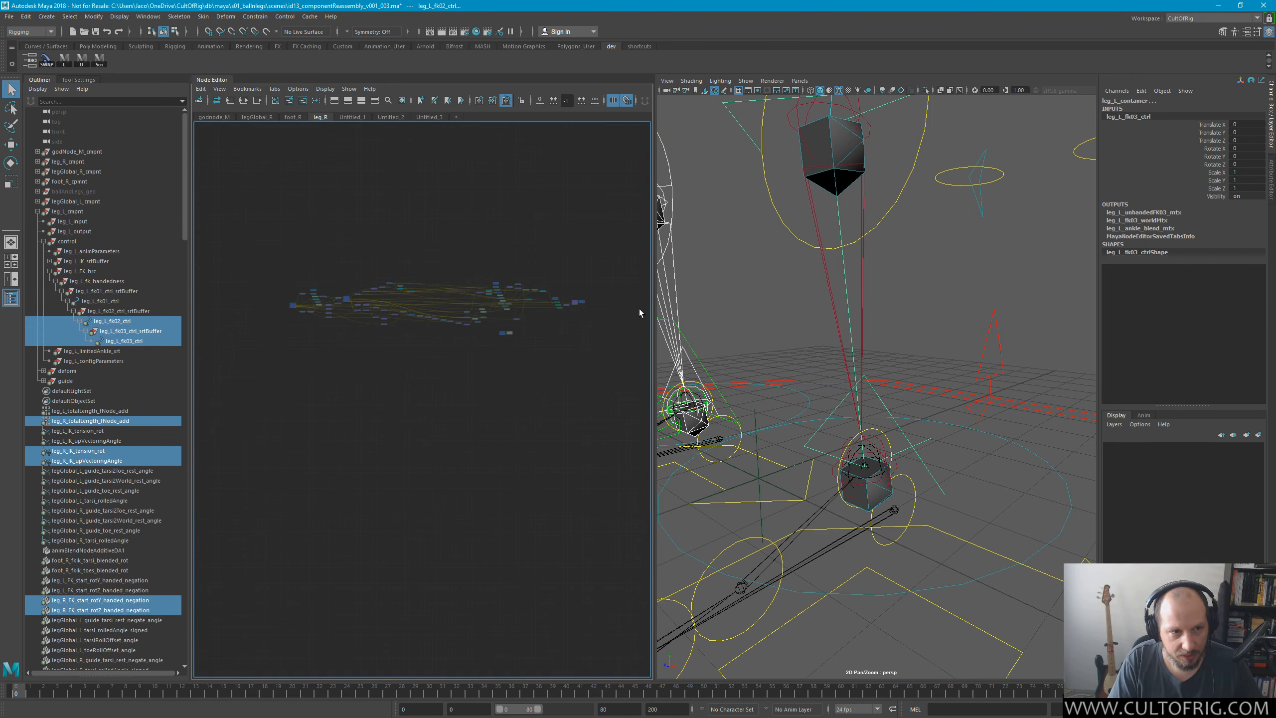
right_click_drag(549, 397, 596, 421, "alt")
middle_click_drag(596, 422, 437, 618, "alt")
middle_click_drag(482, 243, 378, 413, "alt")
middle_click_drag(525, 442, 502, 459, "alt")
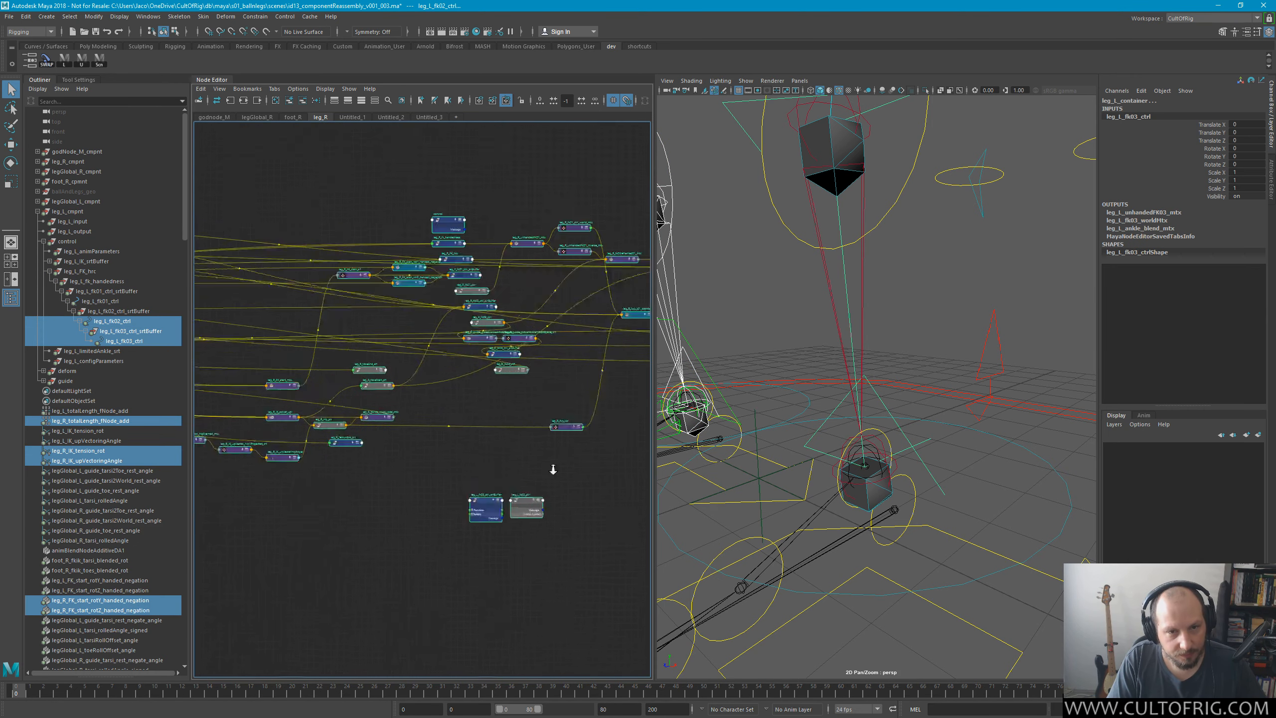
right_click_drag(501, 459, 520, 443, "alt")
left_click(369, 487)
middle_click_drag(441, 444, 306, 431, "alt")
right_click_drag(436, 422, 335, 426, "alt")
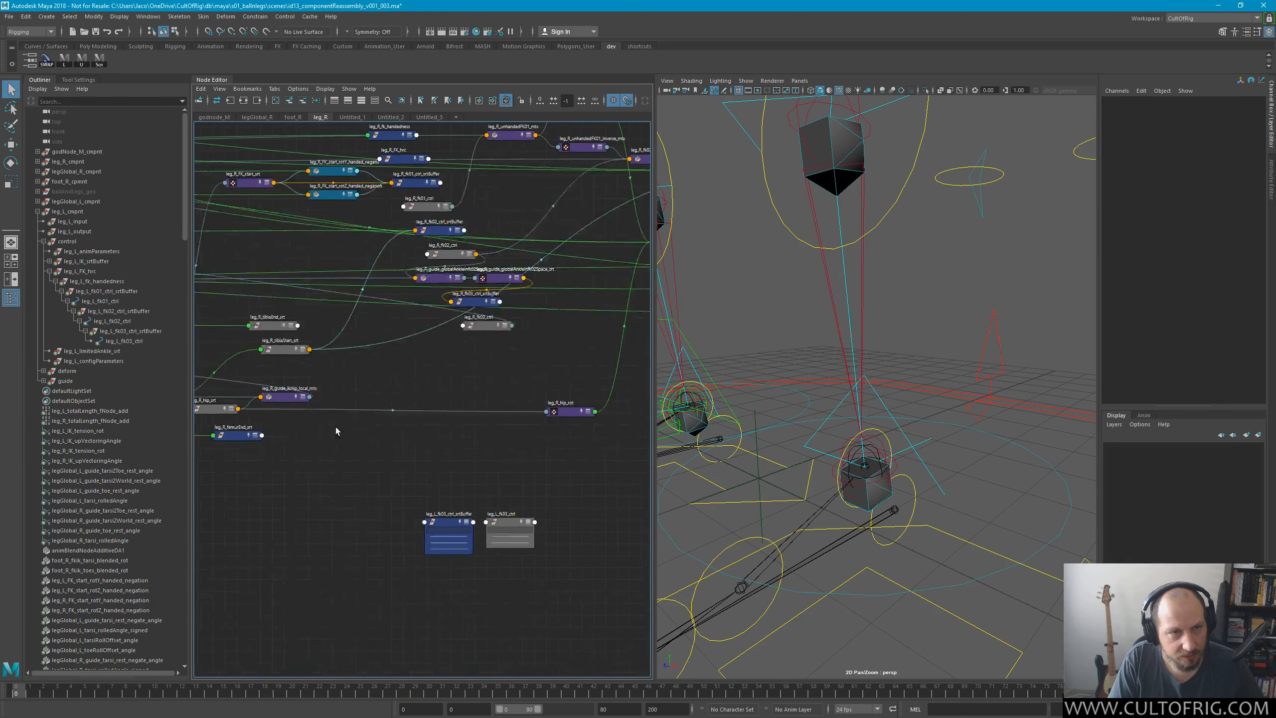
middle_click_drag(390, 381, 339, 352, "alt")
Remove the leg_L_fk03_ctrl node from the leg_R graph, keeping leg_L_fk03_ctrl_srtBuffer in it.
left_click(394, 490)
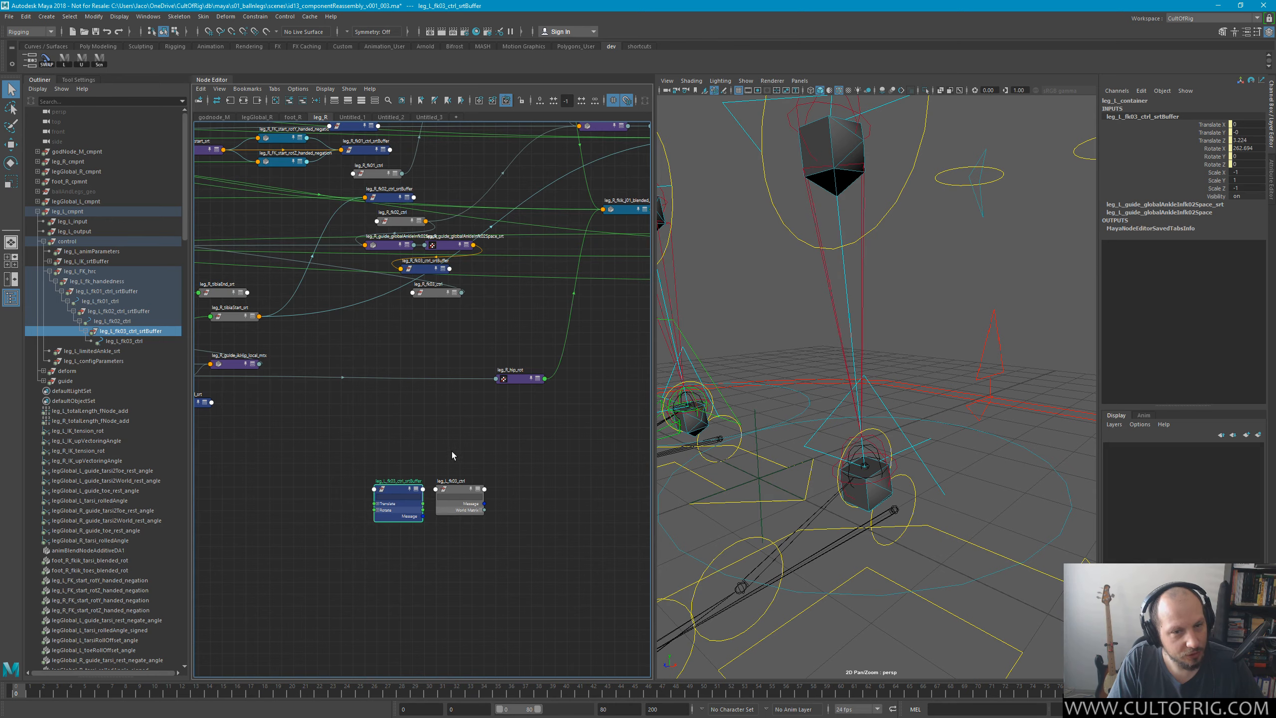
left_click(453, 498)
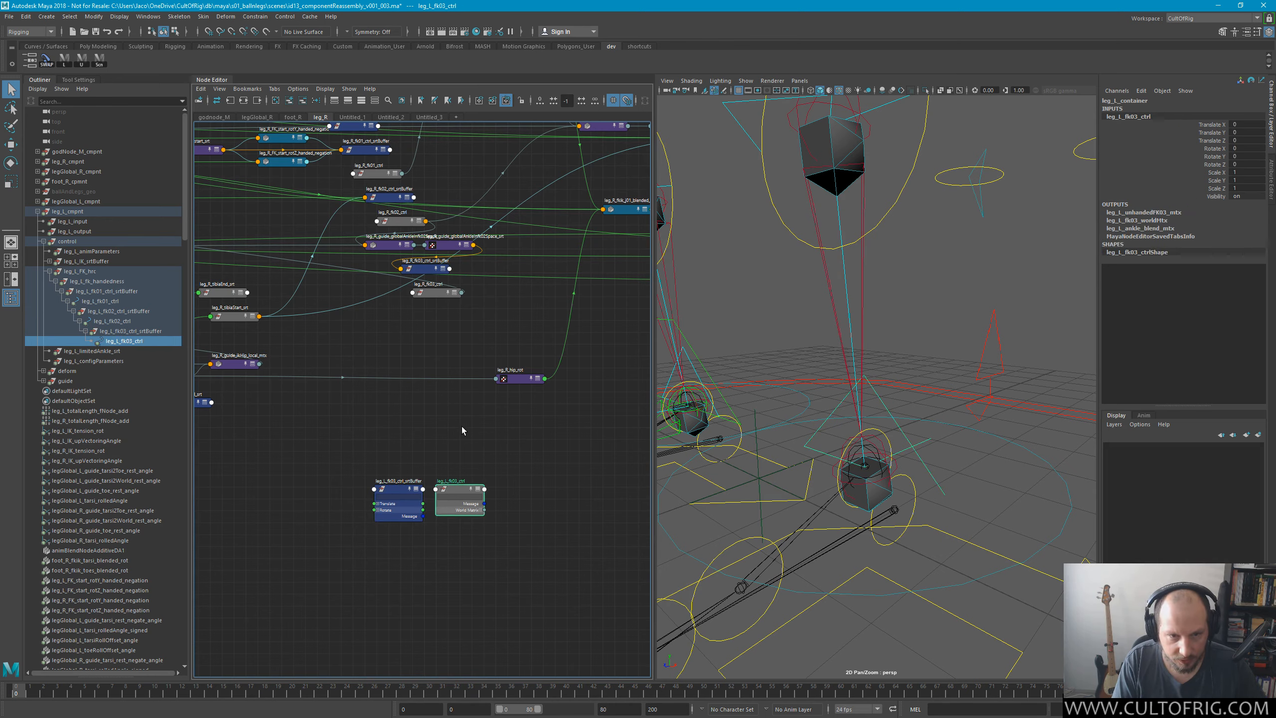
key("minus")
Graph the input connections of leg_L_fk02_ctrl and leg_L_fk03_ctrl_srtBuffer, and place the resulting nodes below the leg_R network.
left_click(388, 509, "shift")
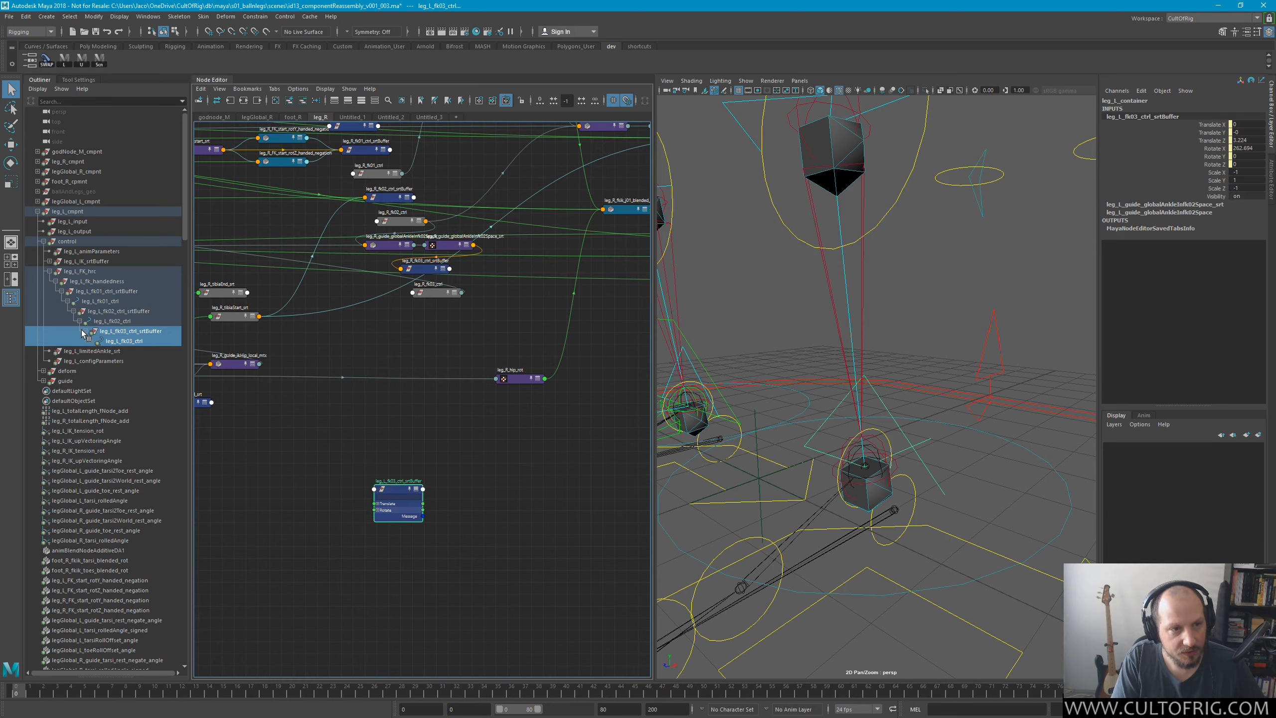
left_click(118, 321)
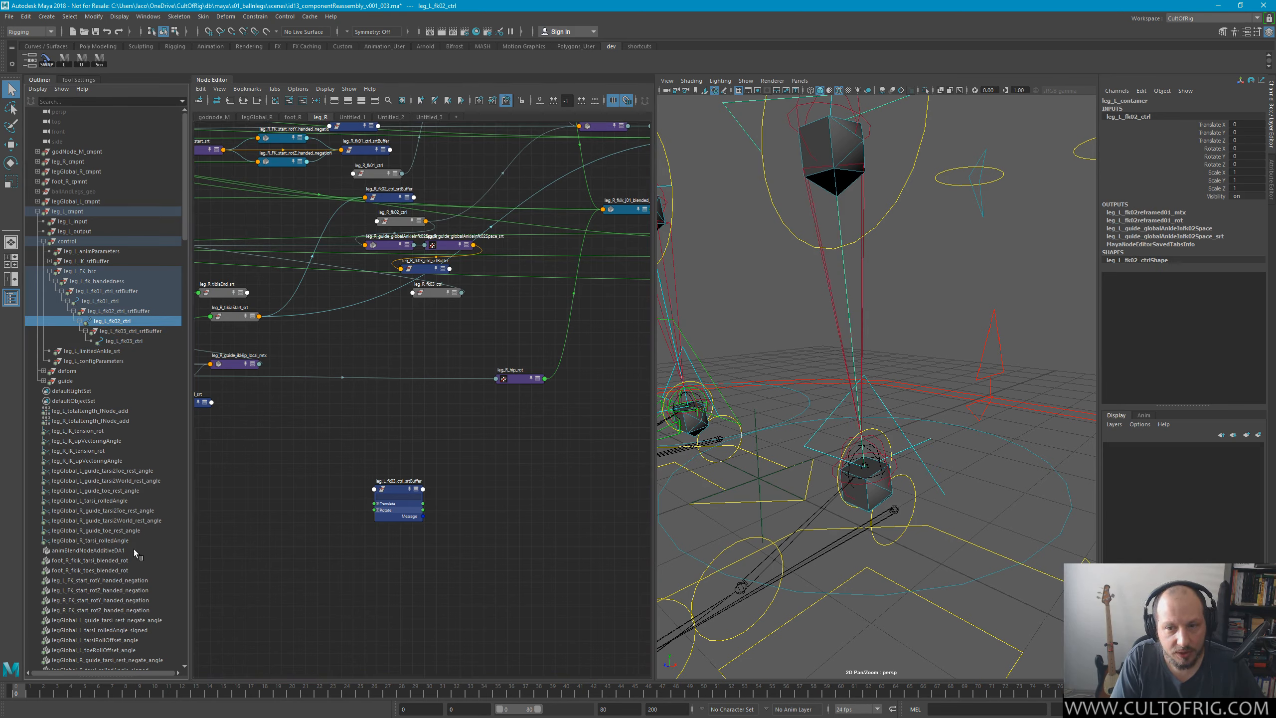
left_click(394, 505, "shift")
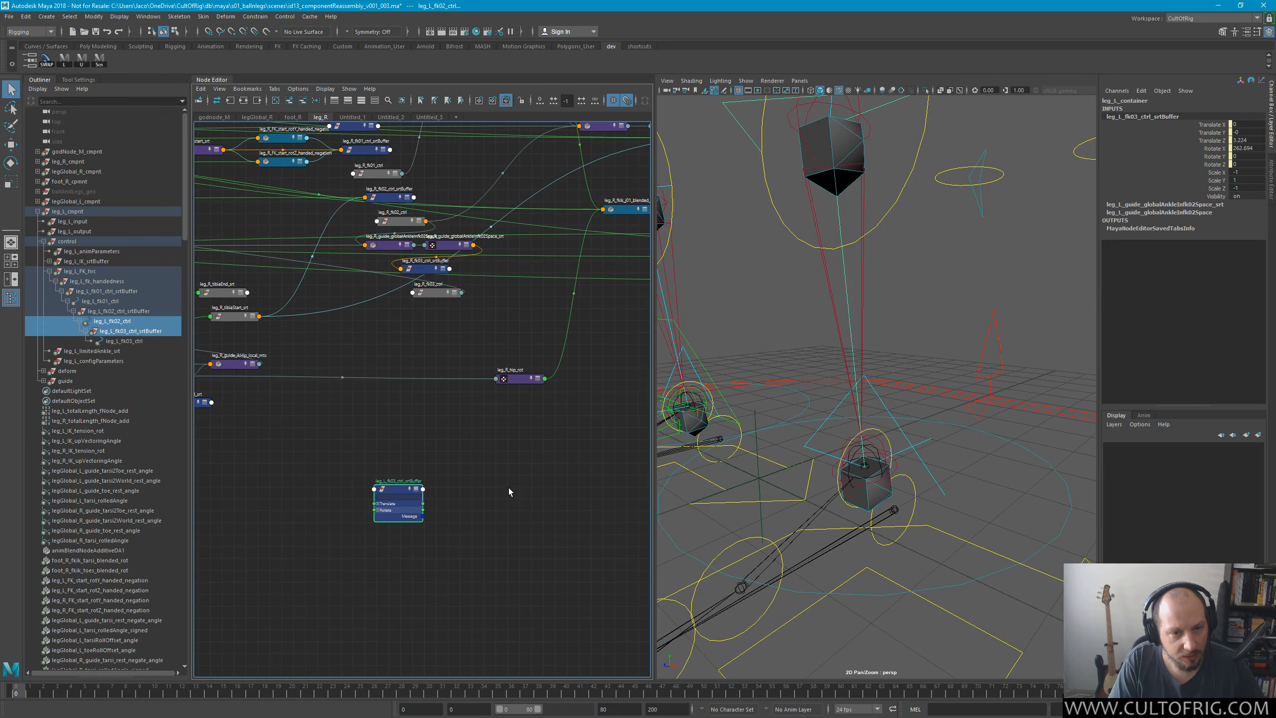
left_click(231, 101)
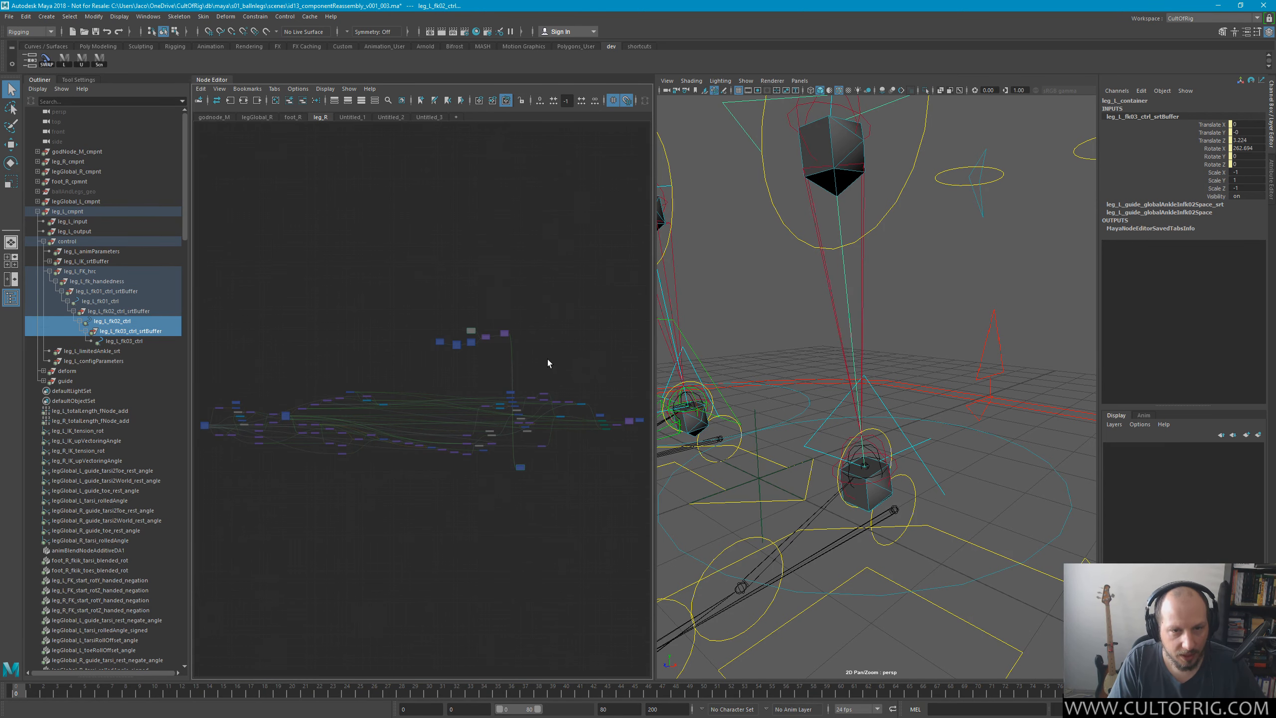
left_click_drag(425, 312, 510, 498)
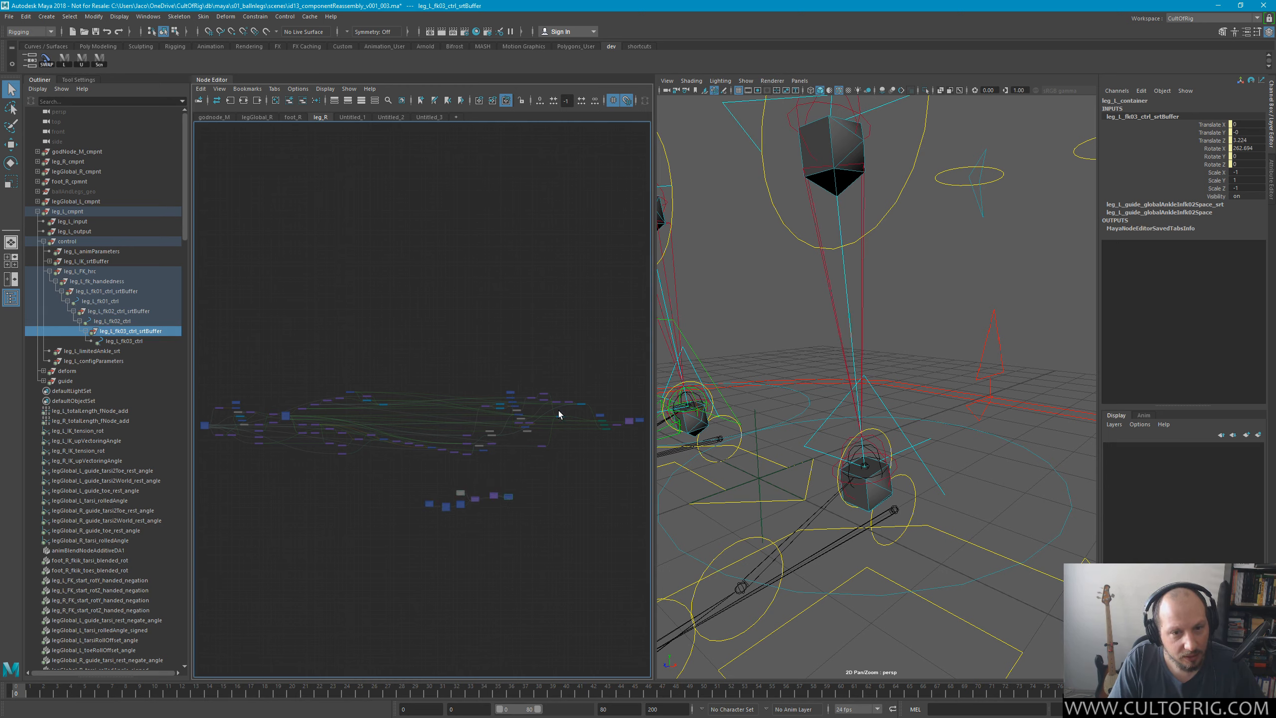
Move the legGlobal_L_worldAnkle_rolled_srt node closer to legGlobal_L_output so the two are level.
right_click_drag(398, 448, 564, 480, "alt")
middle_click_drag(522, 536, 205, 268, "alt")
right_click_drag(594, 352, 616, 362, "alt")
middle_click_drag(462, 311, 443, 267, "alt")
middle_click_drag(291, 174, 493, 382, "alt")
middle_click_drag(368, 319, 433, 199, "alt")
middle_click_drag(484, 446, 480, 315, "alt")
middle_click_drag(254, 406, 528, 321, "alt")
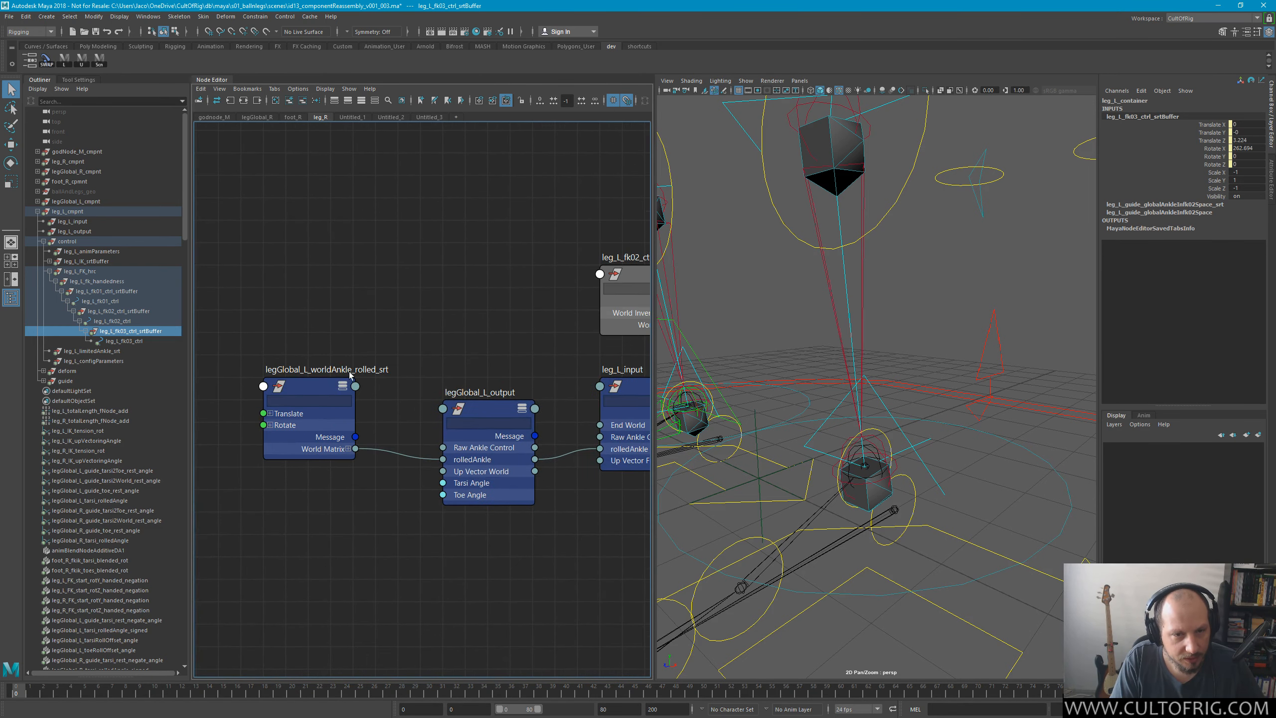
left_click(305, 355)
left_click_drag(311, 375, 356, 398)
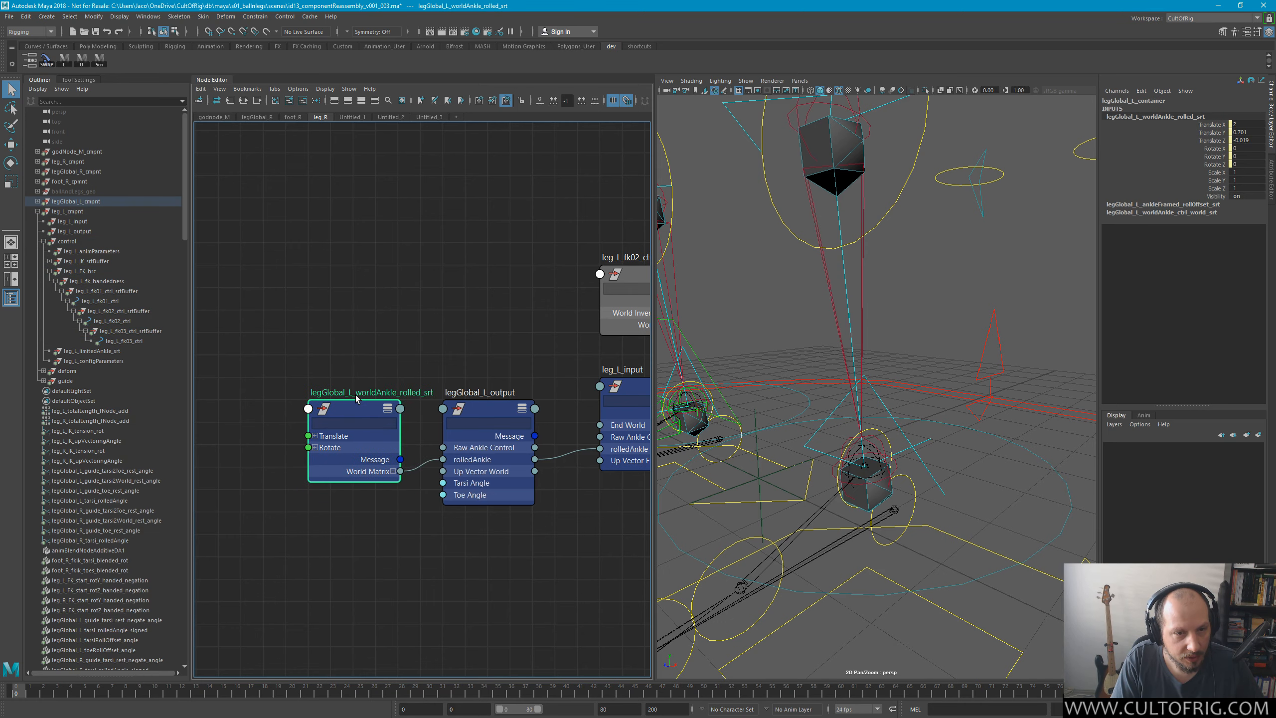
Move the leg_L_input node closer to legGlobal_L_output so it lines up with that row of nodes.
middle_click_drag(388, 338, 188, 299, "alt")
right_click_drag(354, 296, 335, 308, "alt")
middle_click_drag(449, 303, 523, 320, "alt")
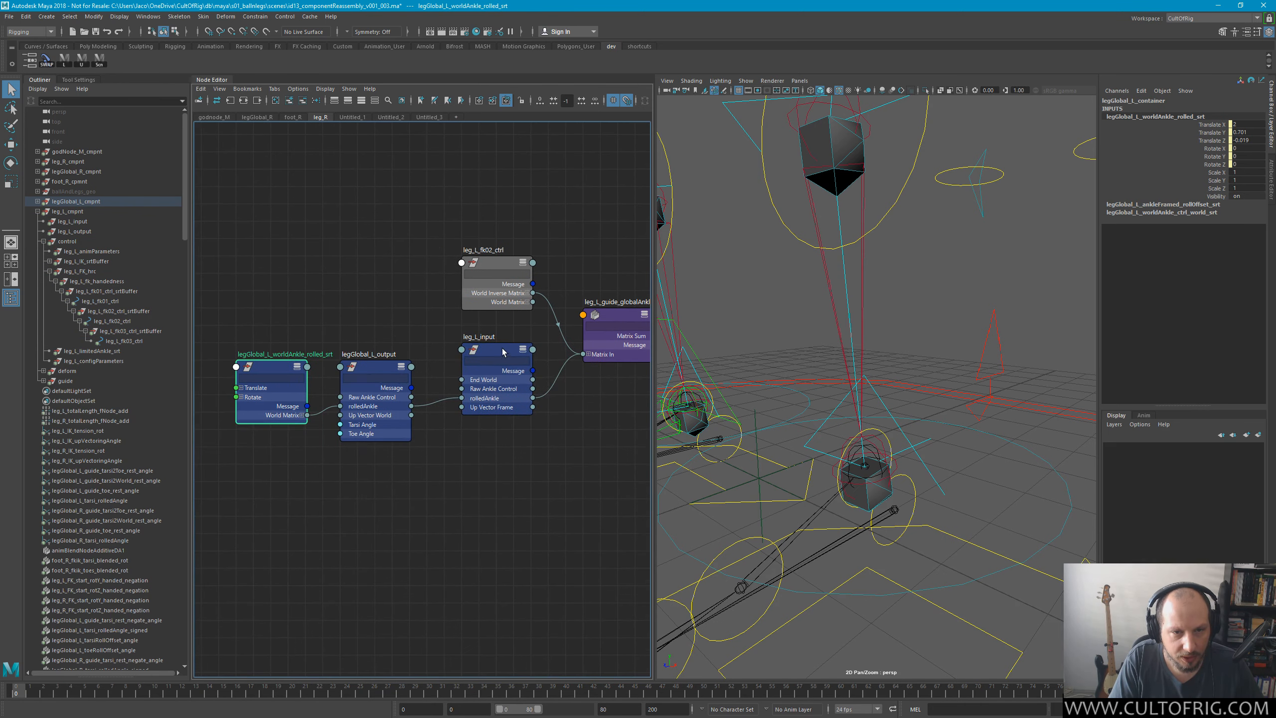
left_click_drag(502, 351, 490, 376)
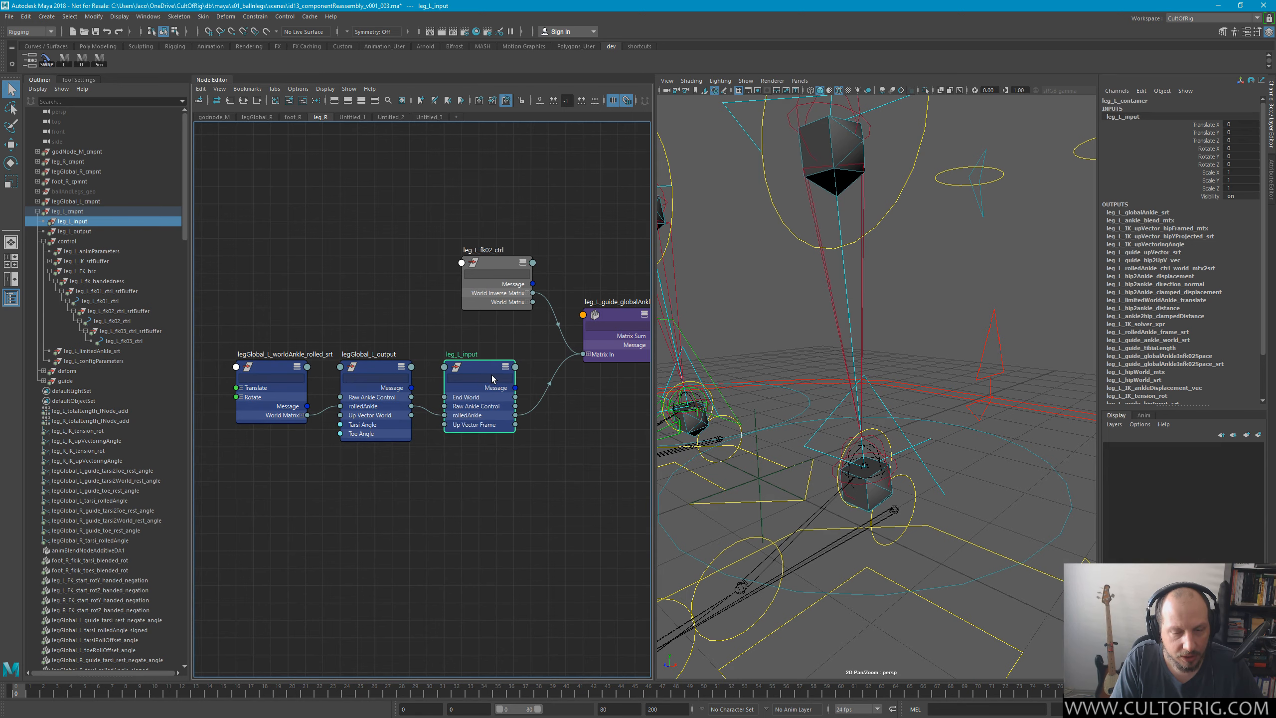
Remove the legGlobal_L_worldAnkle_rolled_srt and legGlobal_L_output nodes from the graph, keeping leg_L_input.
middle_click_drag(428, 357, 236, 364, "alt")
middle_click_drag(614, 320, 356, 350, "alt")
middle_click_drag(445, 234, 570, 310, "alt")
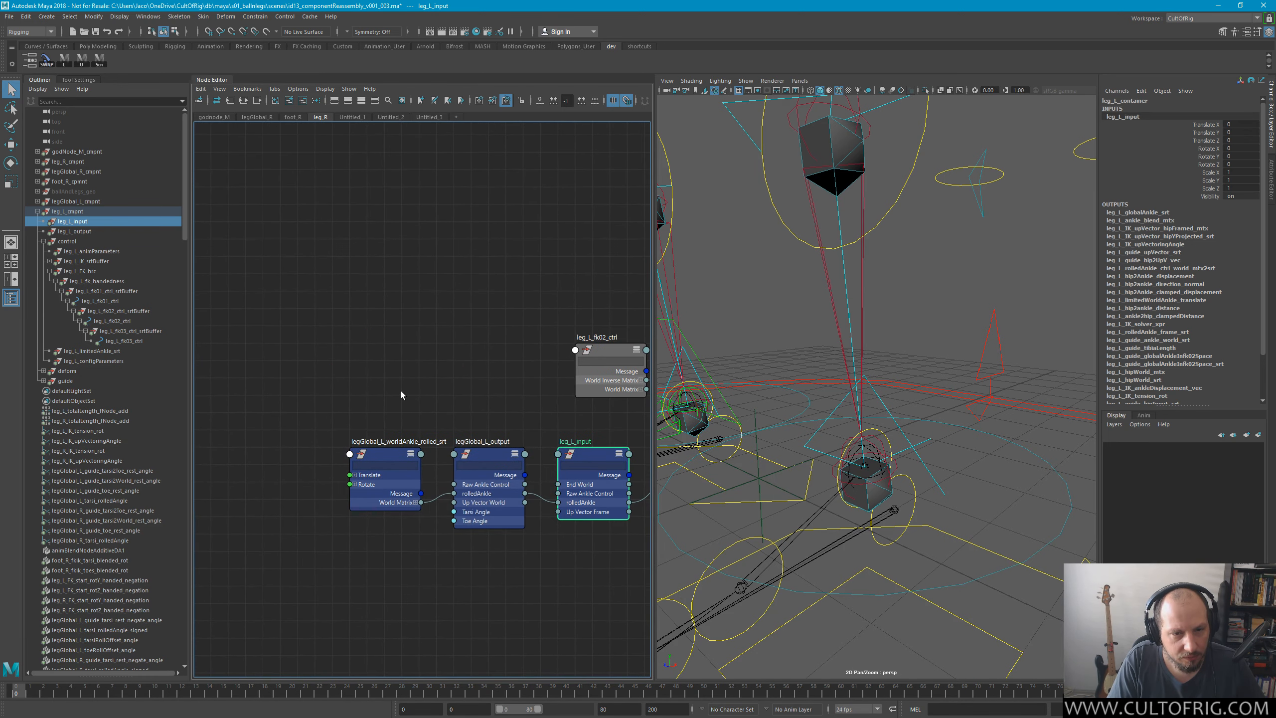
left_click_drag(356, 380, 496, 480)
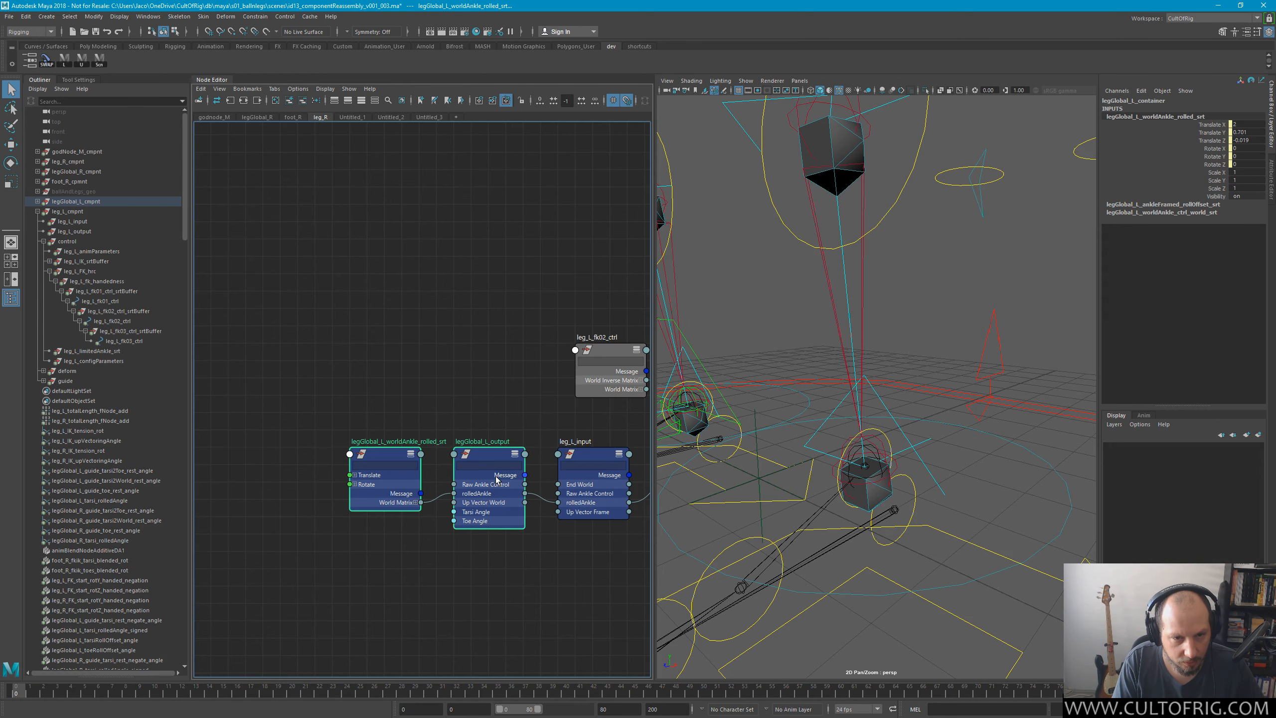
key("minus")
middle_click_drag(457, 540, 196, 559, "alt")
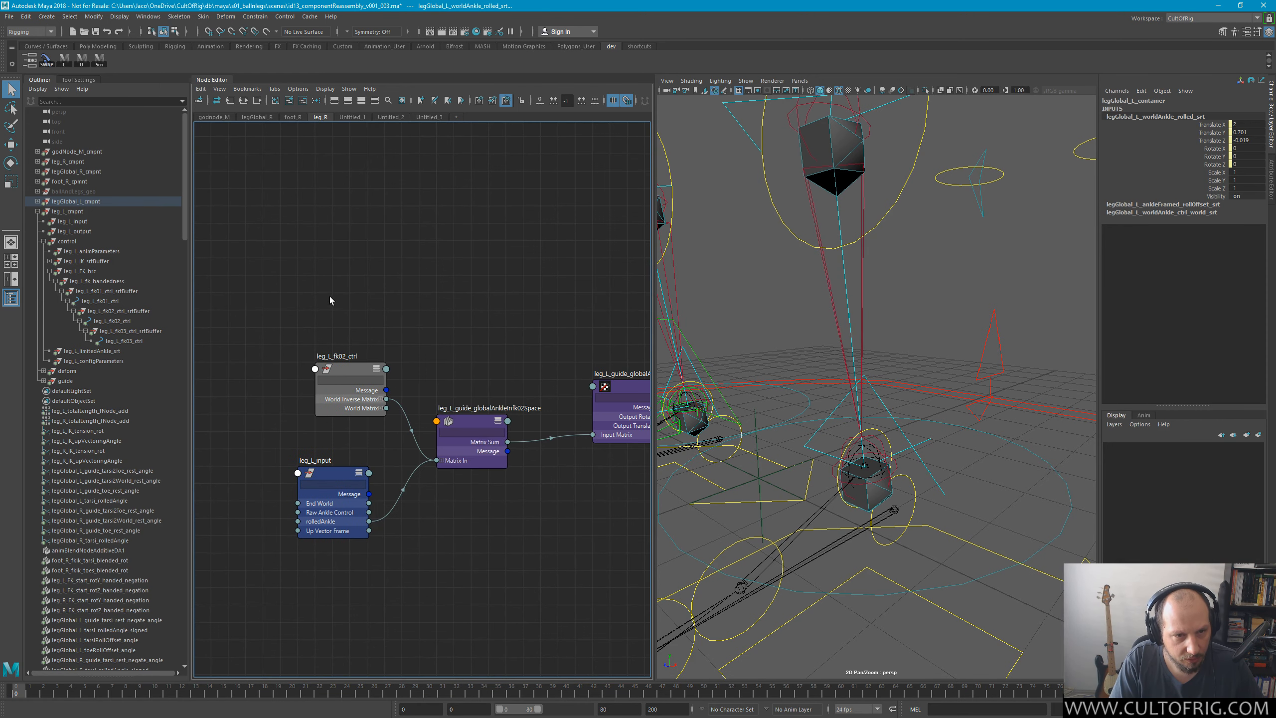
Stack leg_L_fk02_ctrl directly above leg_L_input and bring the leg_L_guide_globalAnkleInfk02Space matrix node closer with its Matrix In entries expanded.
left_click(374, 366)
mouse_move(374, 368)
left_mouse_down()
mouse_move(352, 369)
mouse_move(357, 386)
left_mouse_up()
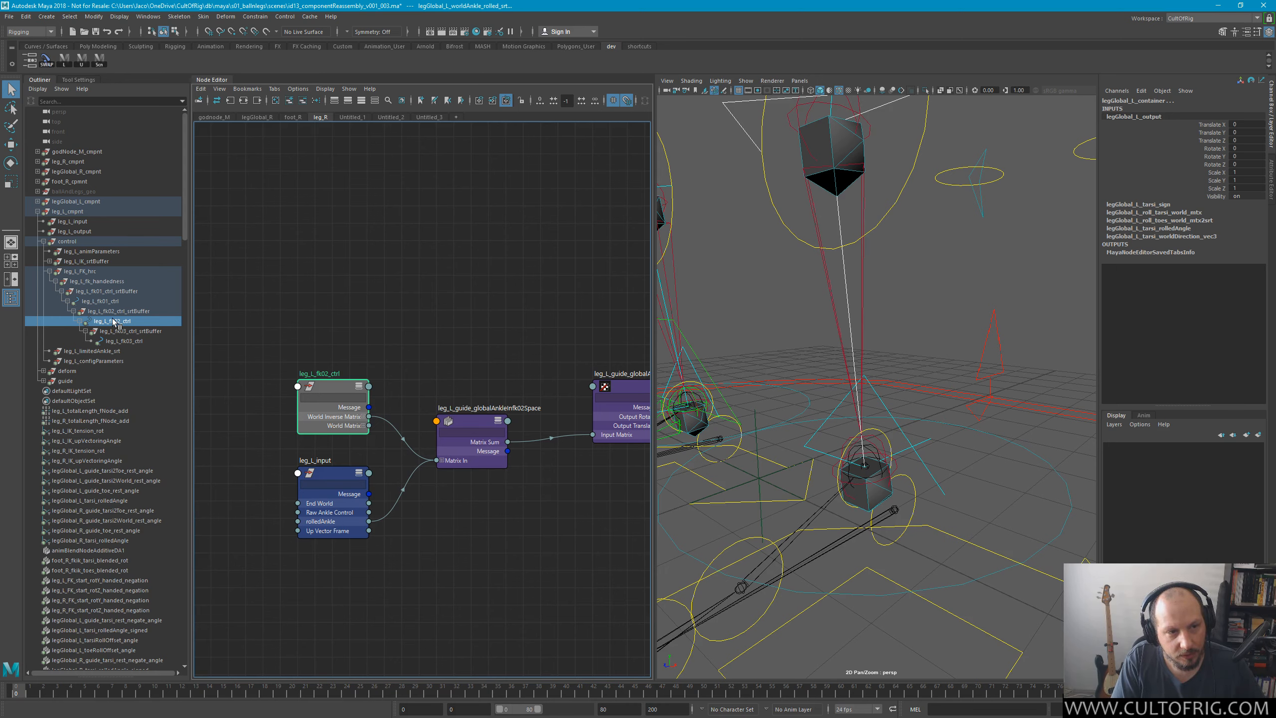
left_click_drag(472, 393, 536, 418)
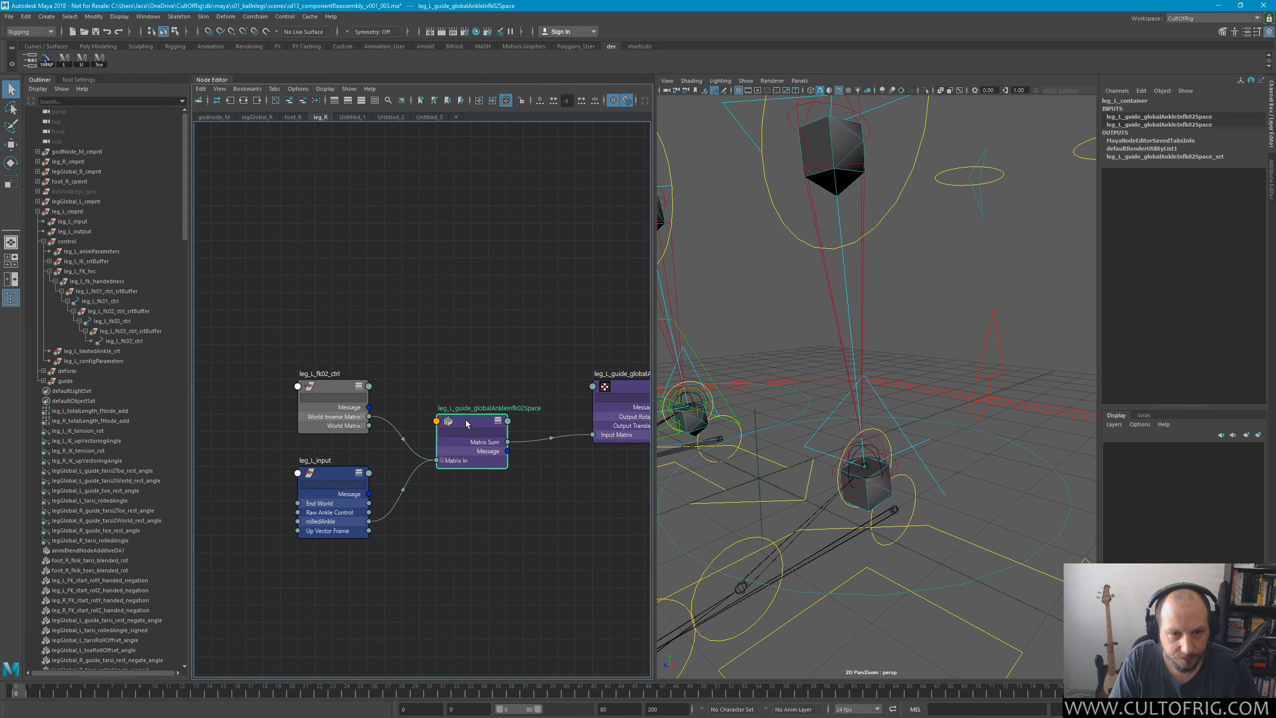
left_click(442, 460)
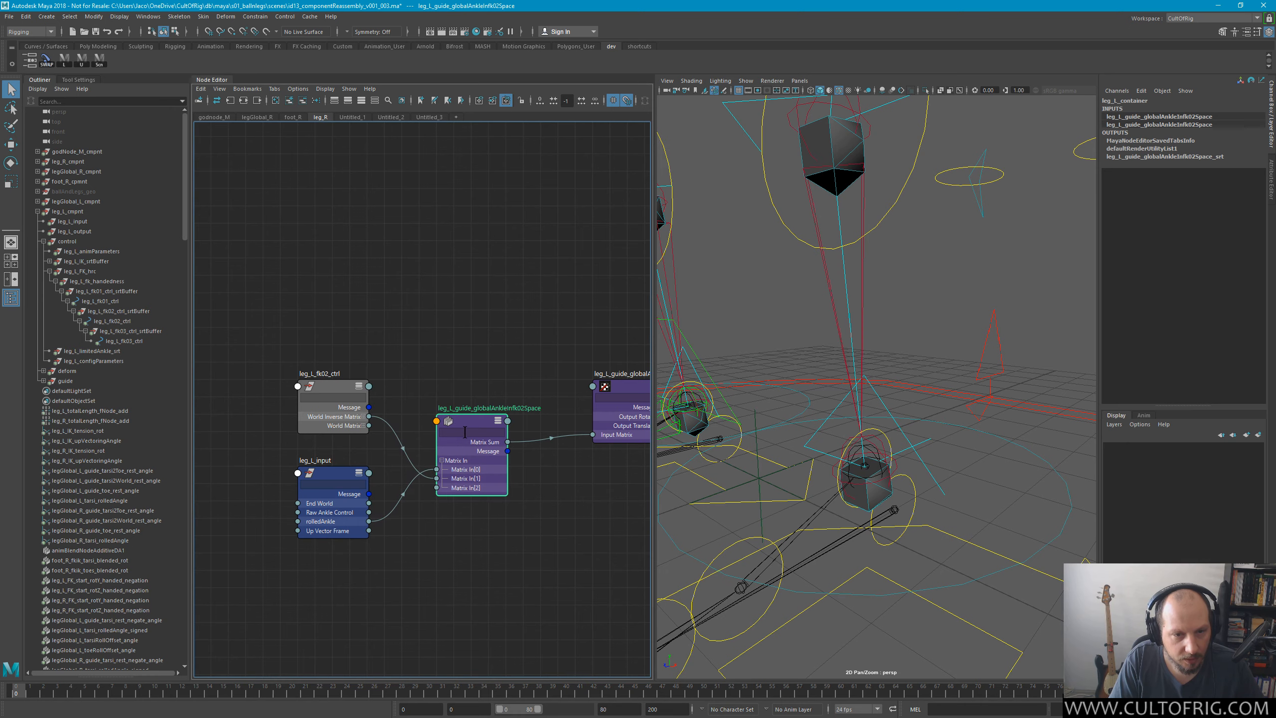
left_click_drag(469, 421, 433, 421)
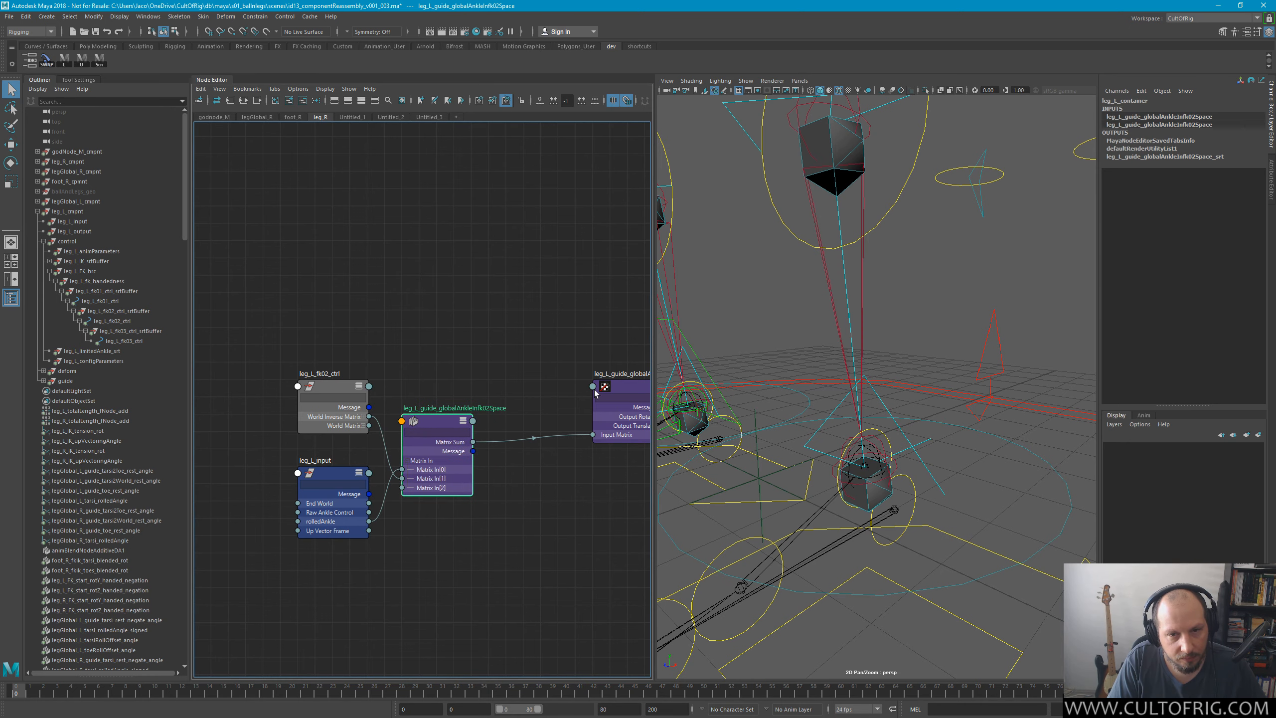
Move leg_L_guide_globalAnkleInfk02Space_srt and leg_L_fk03_ctrl_srtBuffer closer to the matrix node to form a compact row.
left_click(631, 395)
left_click_drag(631, 395, 579, 430)
middle_click_drag(563, 365, 325, 333, "alt")
left_click(511, 358)
left_click_drag(511, 358, 442, 393)
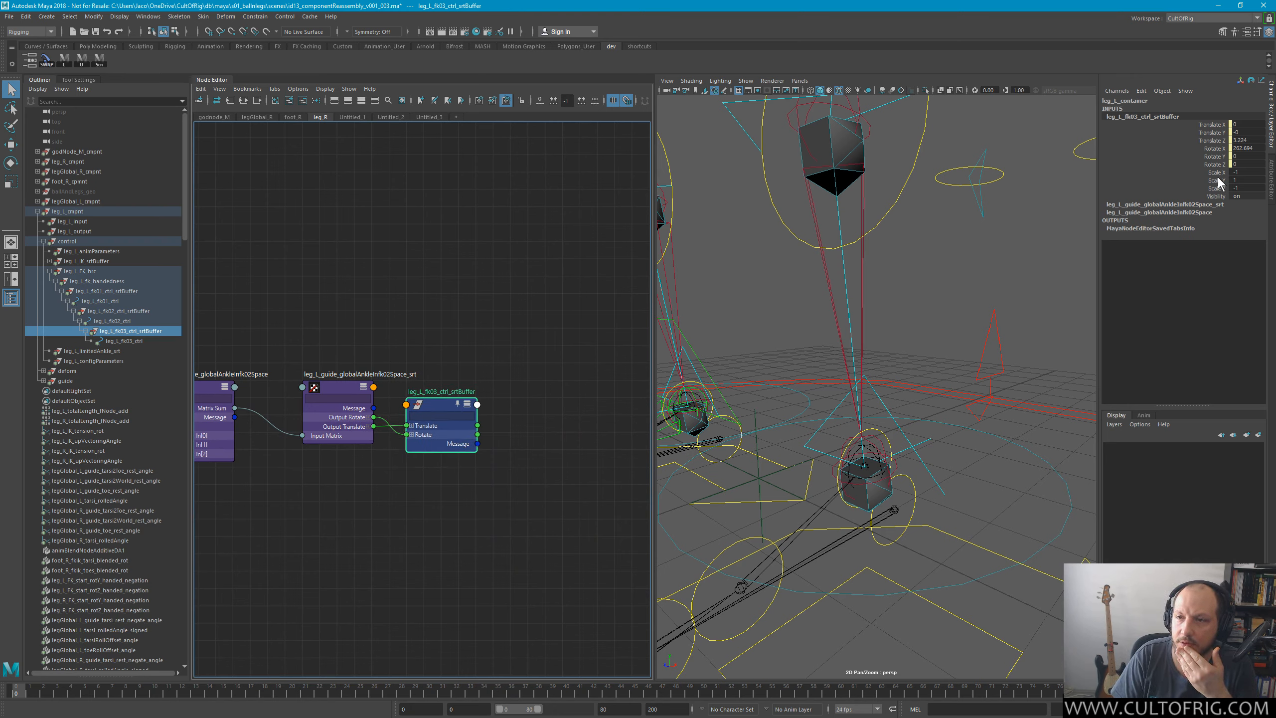
left_click_drag(495, 359, 326, 453)
left_click_drag(441, 404, 405, 422)
left_click_drag(713, 352, 816, 354, "alt")
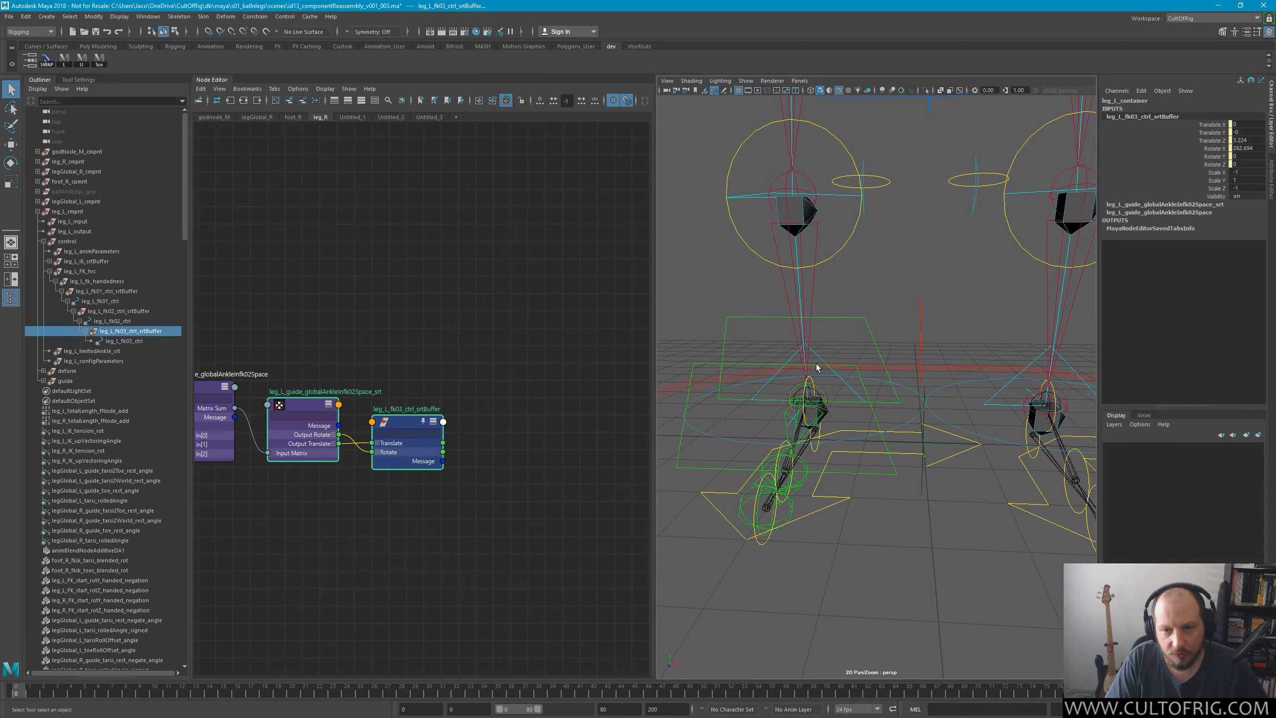
middle_click_drag(339, 339, 494, 383, "alt")
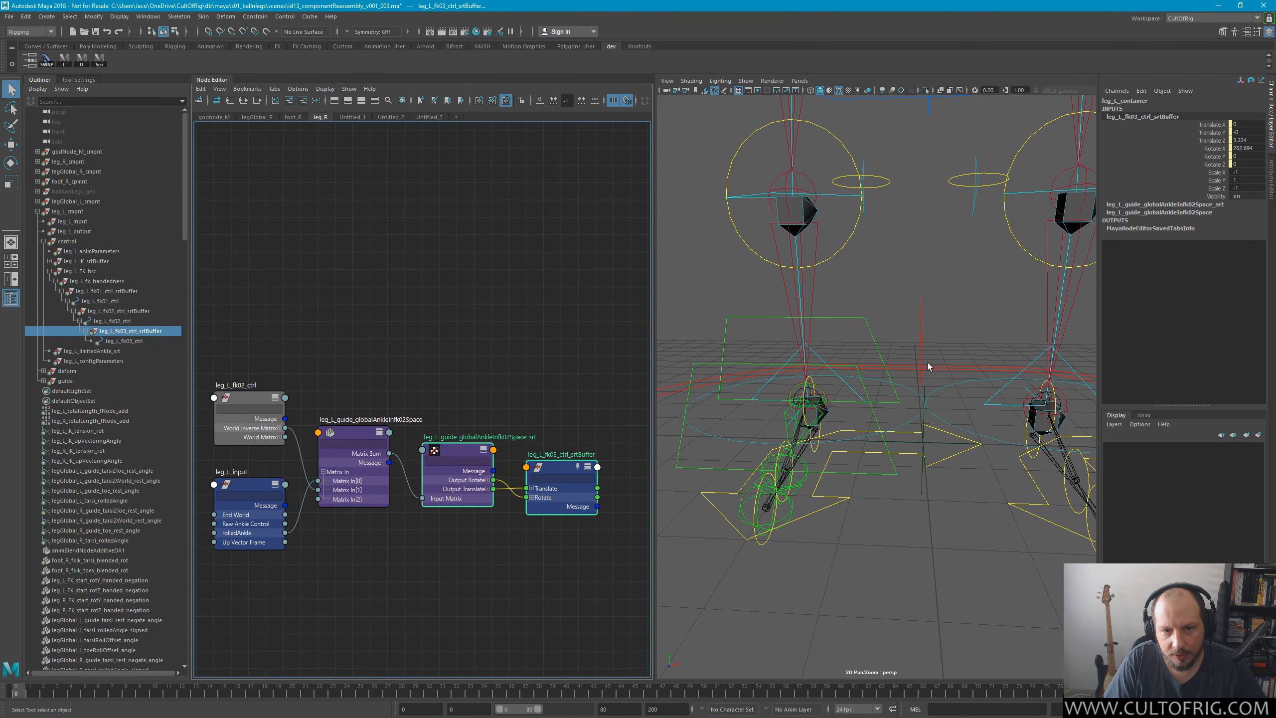
Enlarge the Channel Box area and select leg_L_fk03_ctrl_srtBuffer together with its child leg_L_fk03_ctrl.
scroll(422, 400, "down", 3)
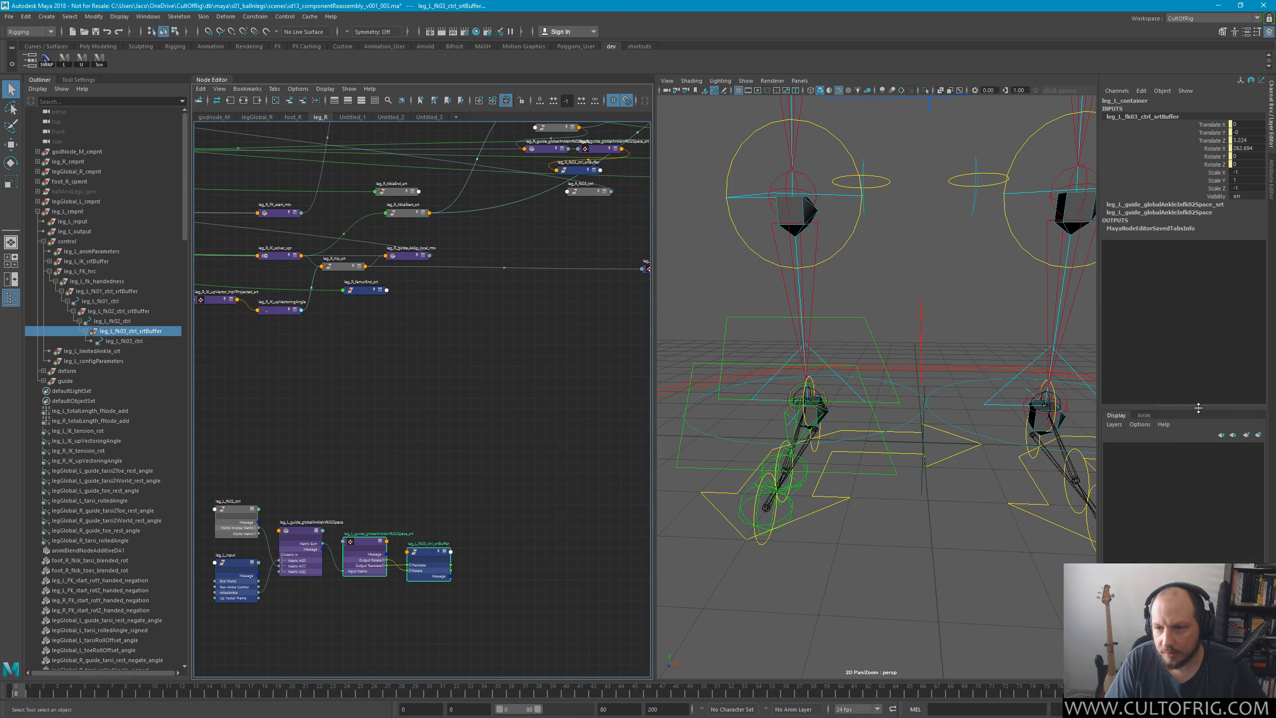
left_click_drag(1179, 407, 1180, 562)
left_click(130, 331)
left_click(124, 341, "shift")
left_click_drag(904, 352, 854, 382, "alt")
scroll(877, 381, "down", 5)
middle_click_drag(461, 557, 535, 506, "alt")
middle_click_drag(395, 339, 374, 507, "alt")
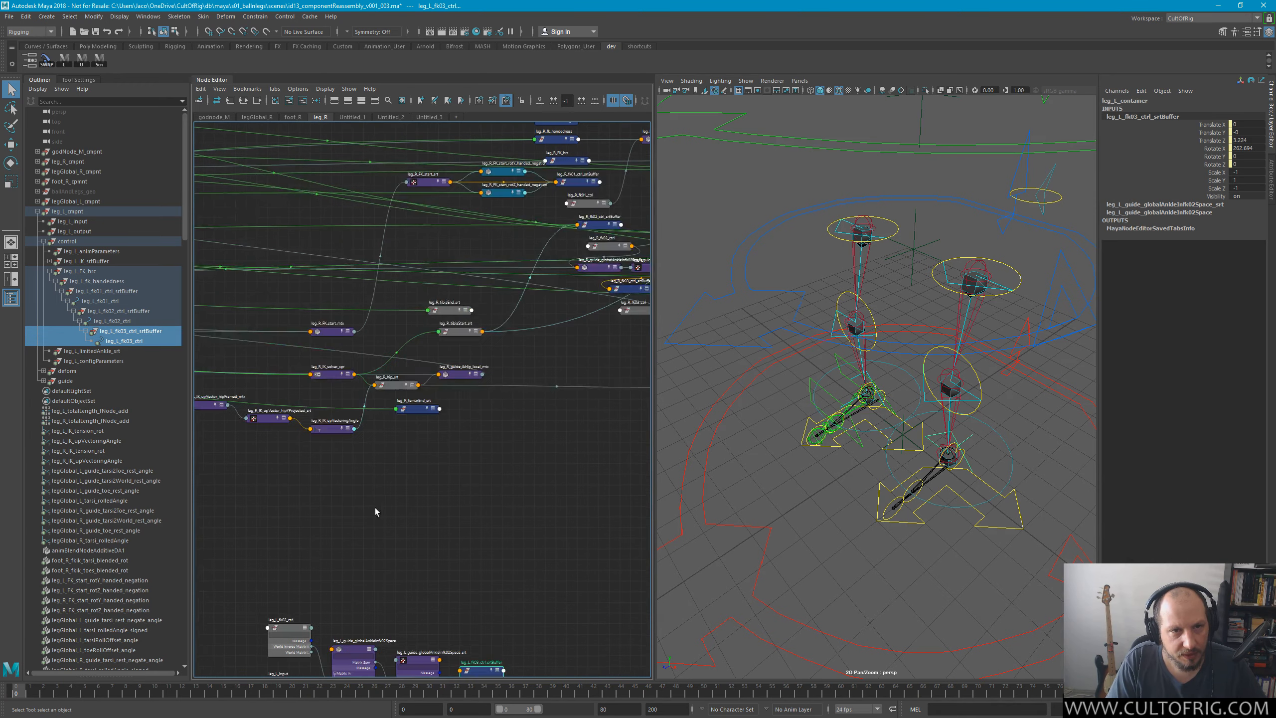
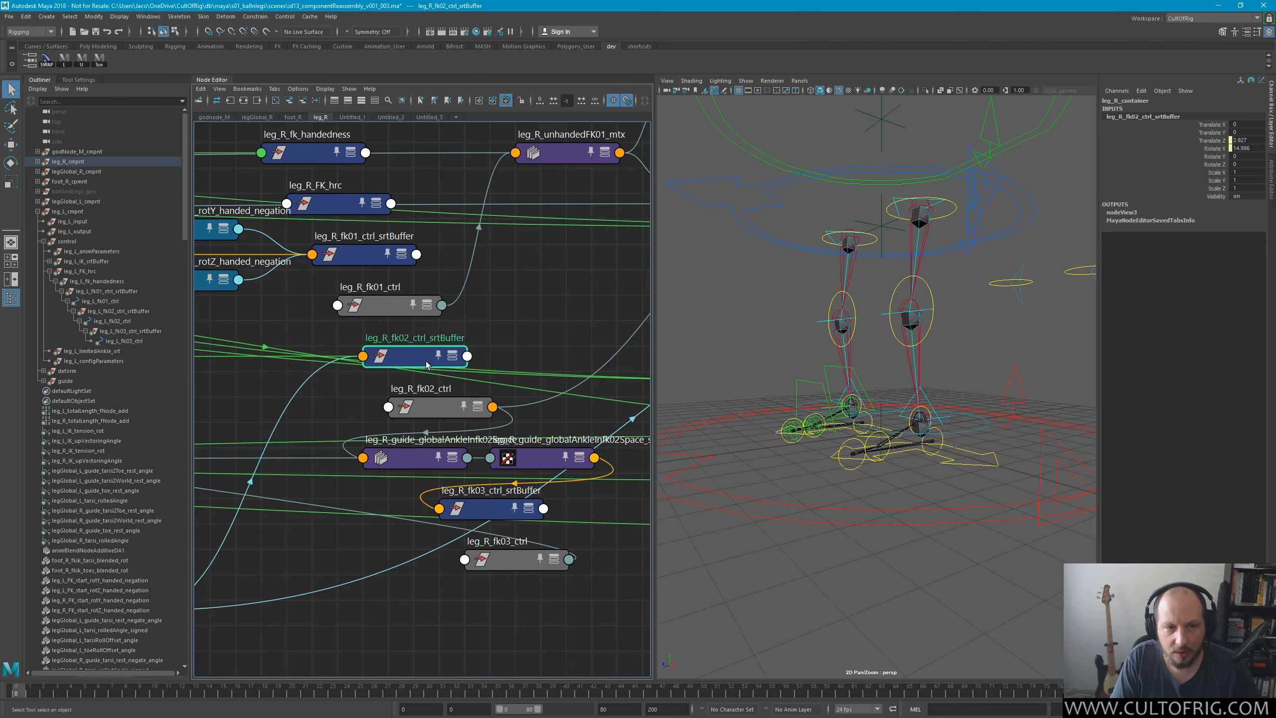
Examine leg_R_fk02_ctrl_srtBuffer, the leg_R_guide_globalAnkleInfk02Space matrix node and leg_R_fk02_ctrl in the right leg's FK chain.
key("2")
key("1")
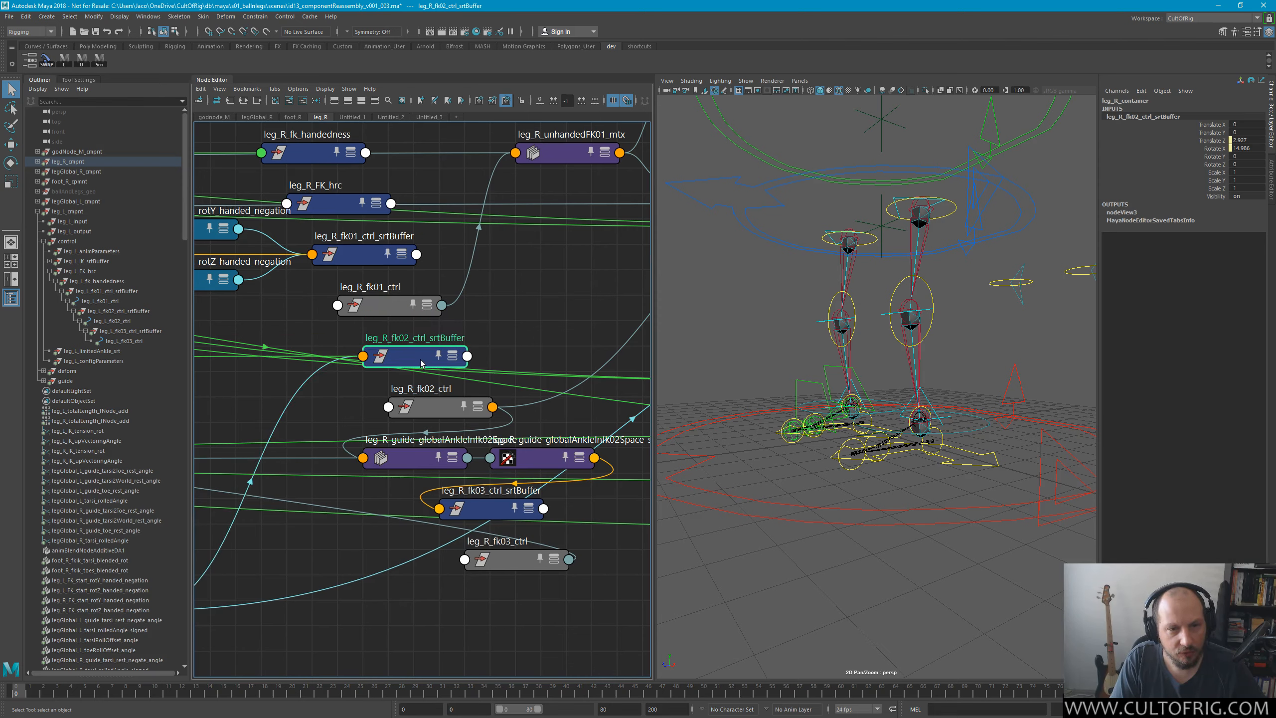
left_click(412, 462)
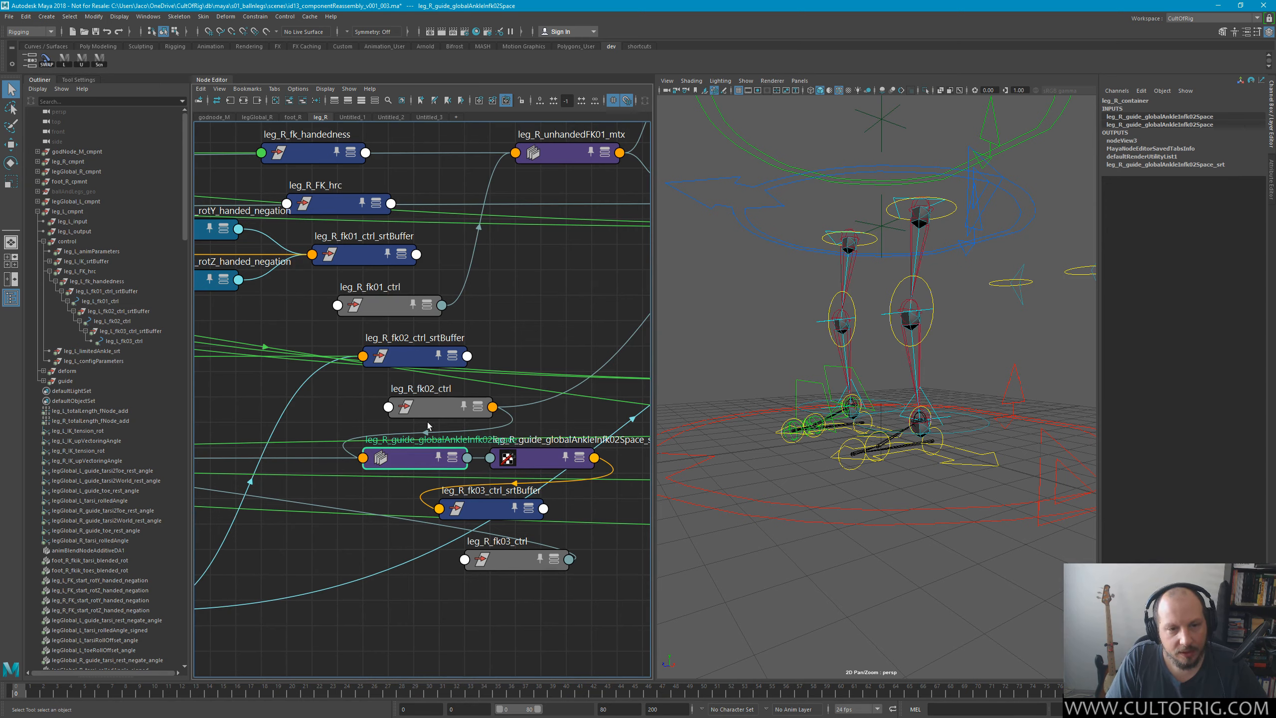
left_click(447, 408)
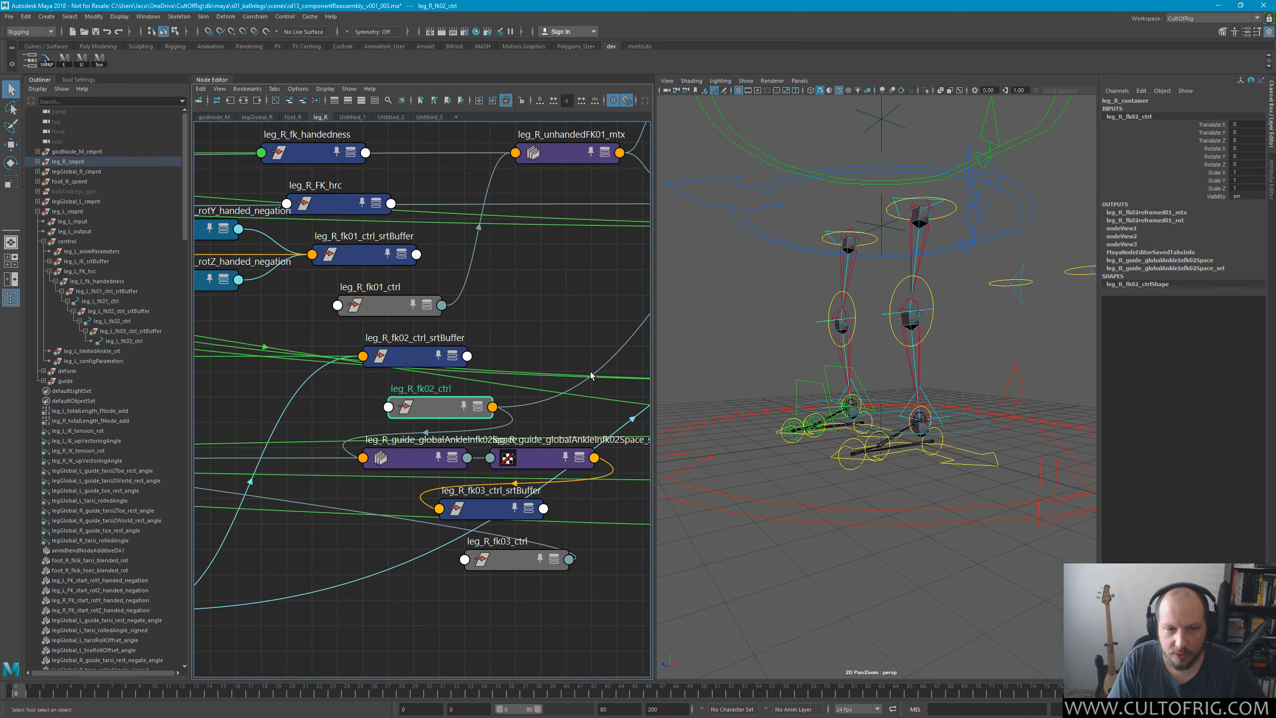
Test-rotate the leg_R_fk03_ctrl control at the right ankle and undo the rotation.
right_click_drag(824, 402, 884, 397, "alt")
mouse_move(854, 402)
left_mouse_down("alt")
mouse_move(900, 390)
mouse_move(867, 399)
left_mouse_up("alt")
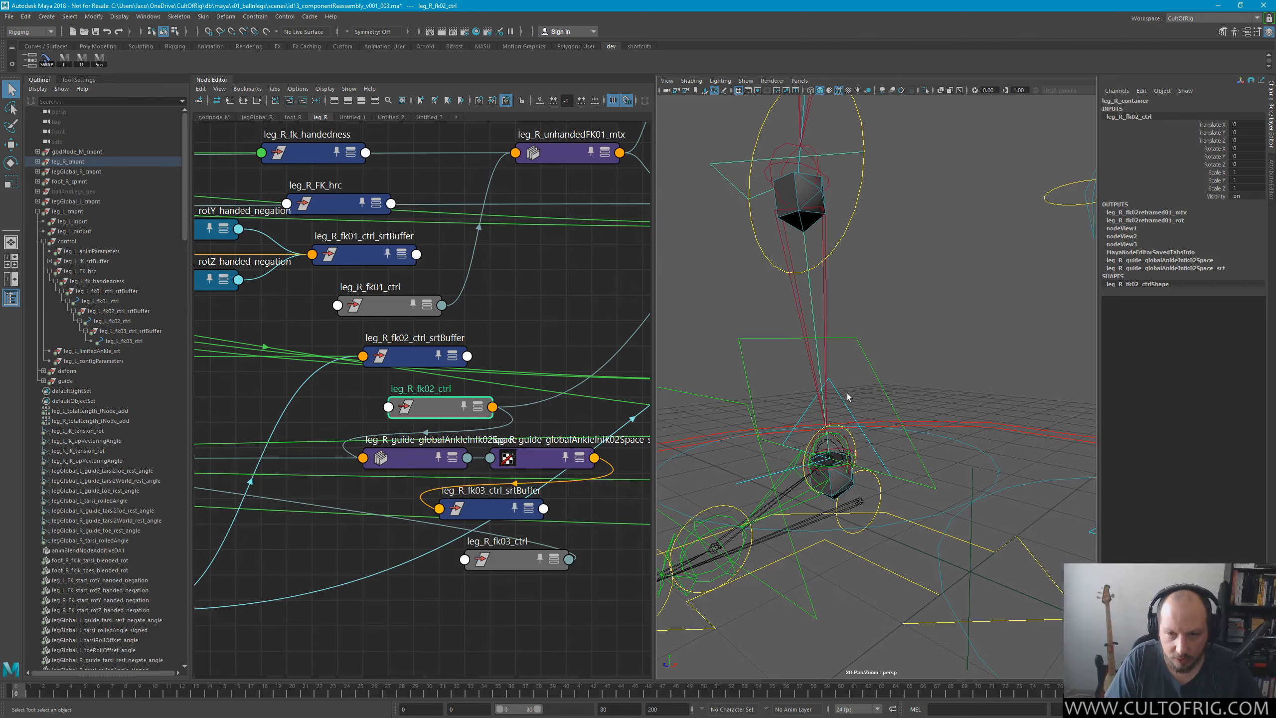
left_click(838, 409)
left_click(851, 412)
key("e")
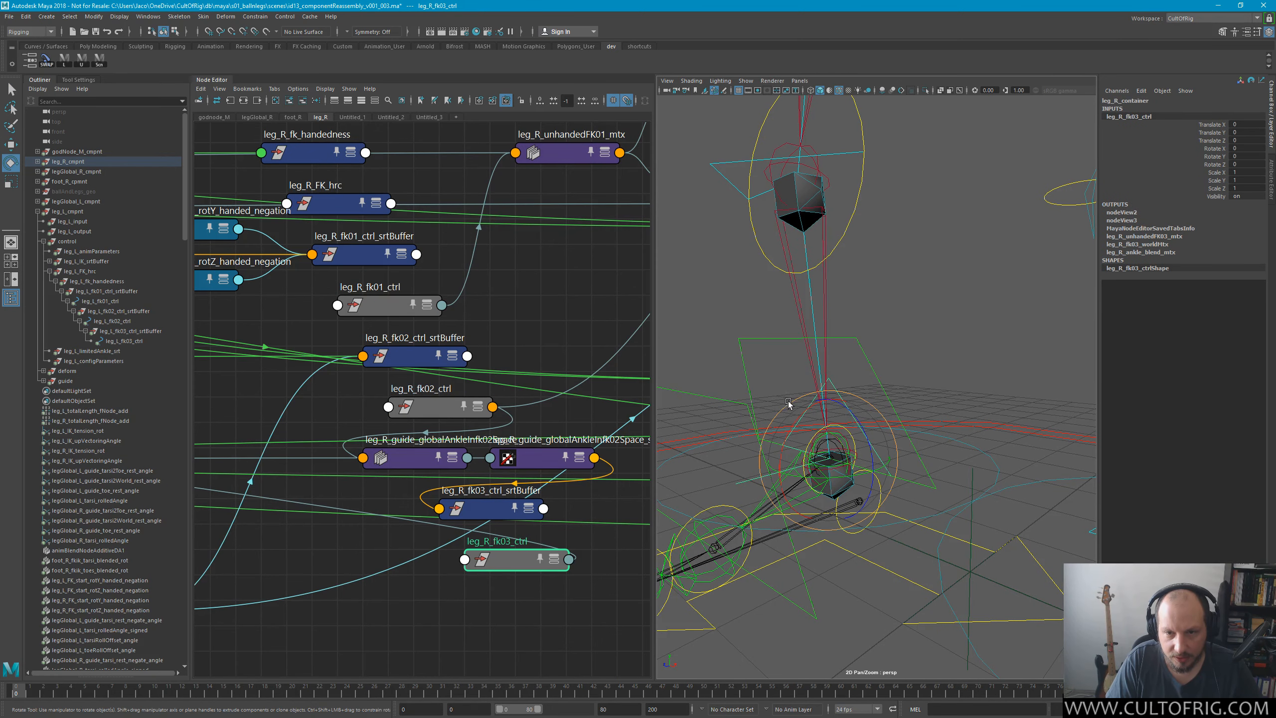
left_click_drag(791, 418, 822, 415)
key("ctrl+z")
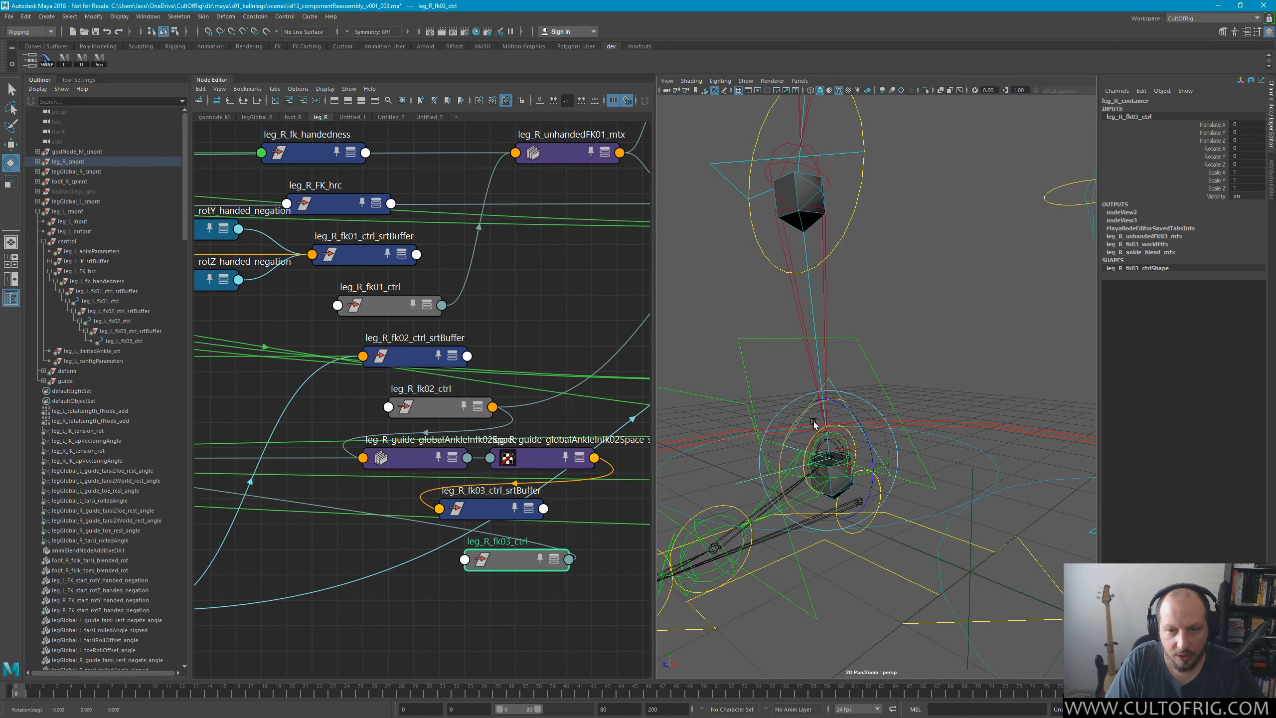
Check the channel values of leg_R_fk03_ctrl_srtBuffer and the inputs of the leg_R_guide_globalAnkleInfk02Space matrix node.
key("q")
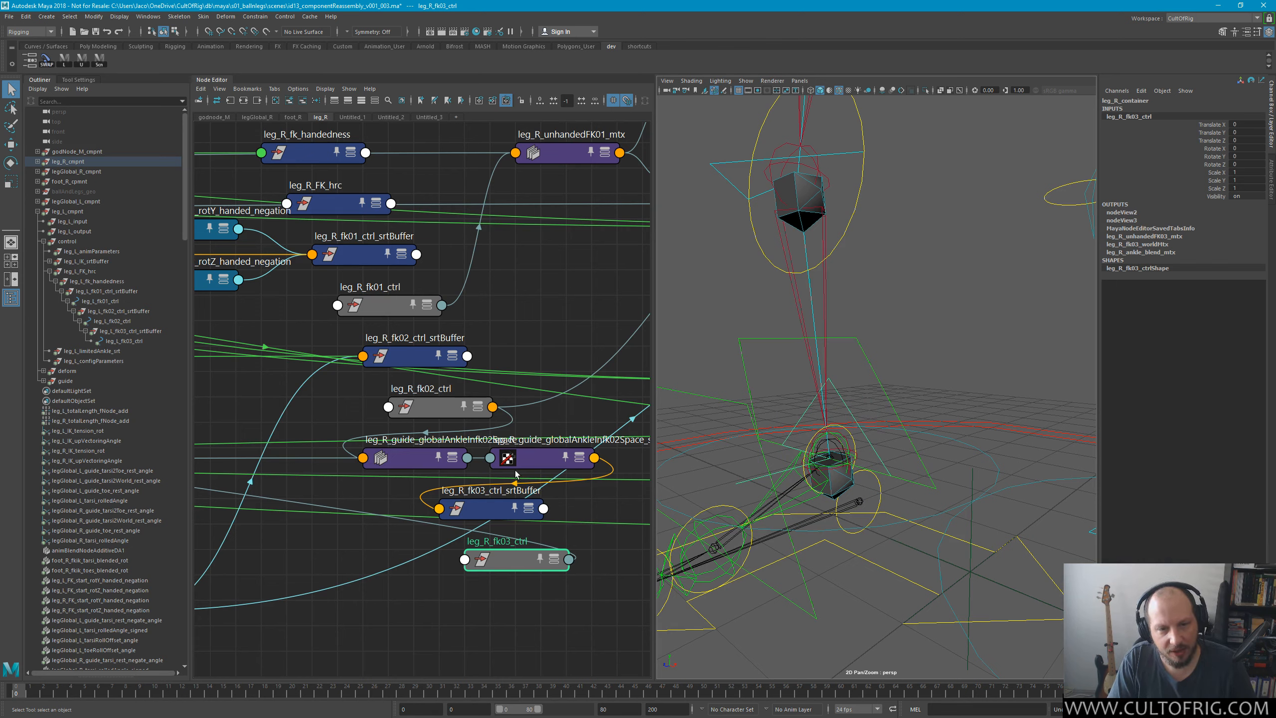
left_click(484, 510)
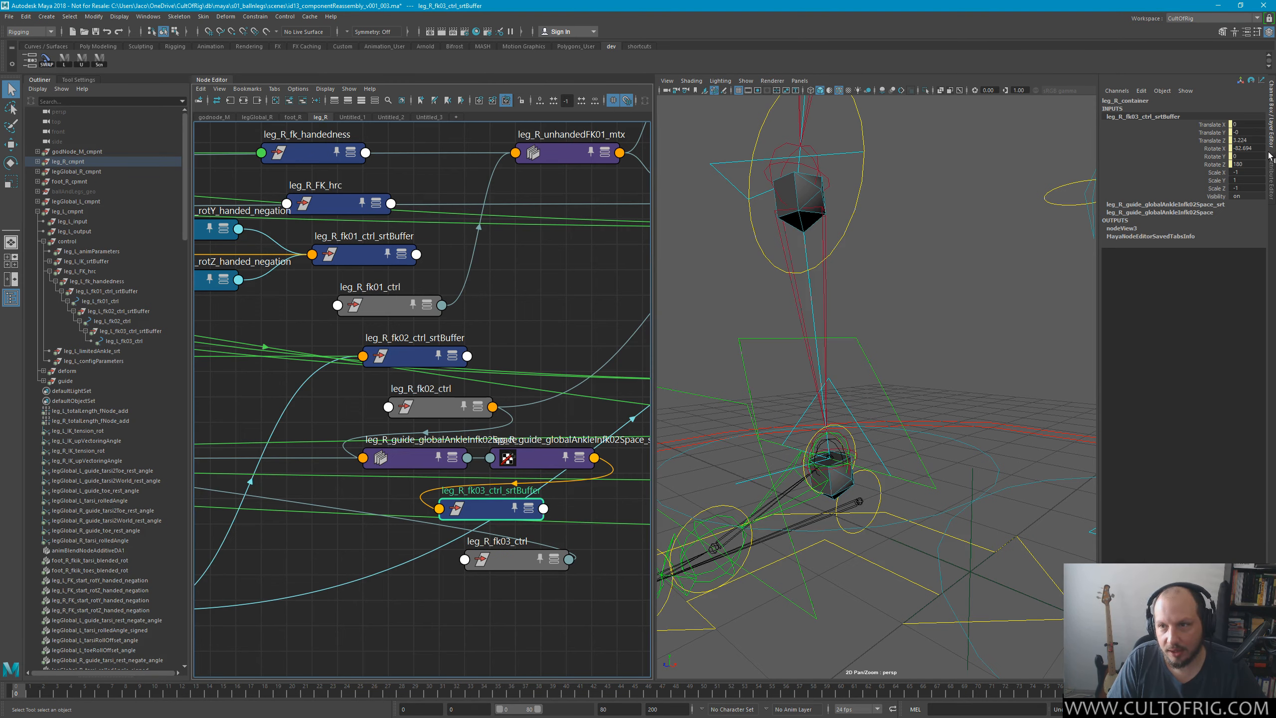
left_click(419, 455)
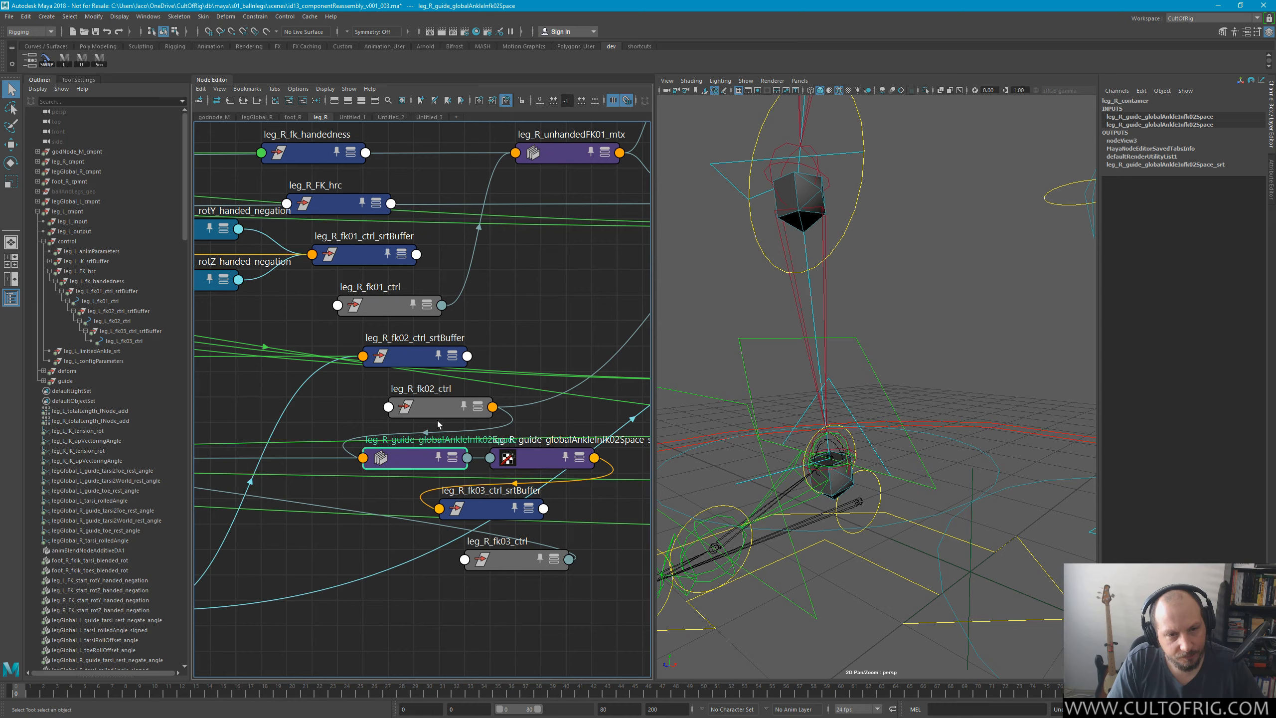
Test-rotate the right and left fk03 ankle controls together about Y and undo the rotations.
left_click_drag(724, 478, 894, 422, "alt")
right_click_drag(894, 422, 883, 368, "alt")
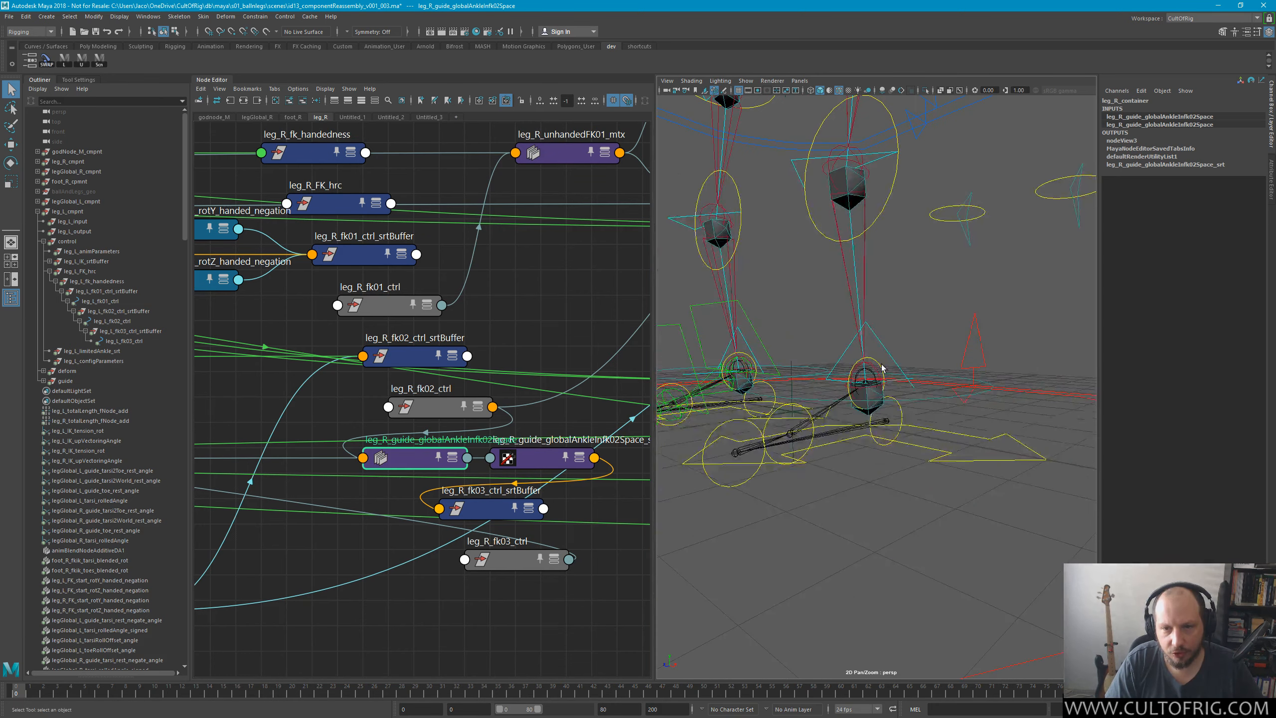
left_click_drag(883, 367, 906, 402, "alt")
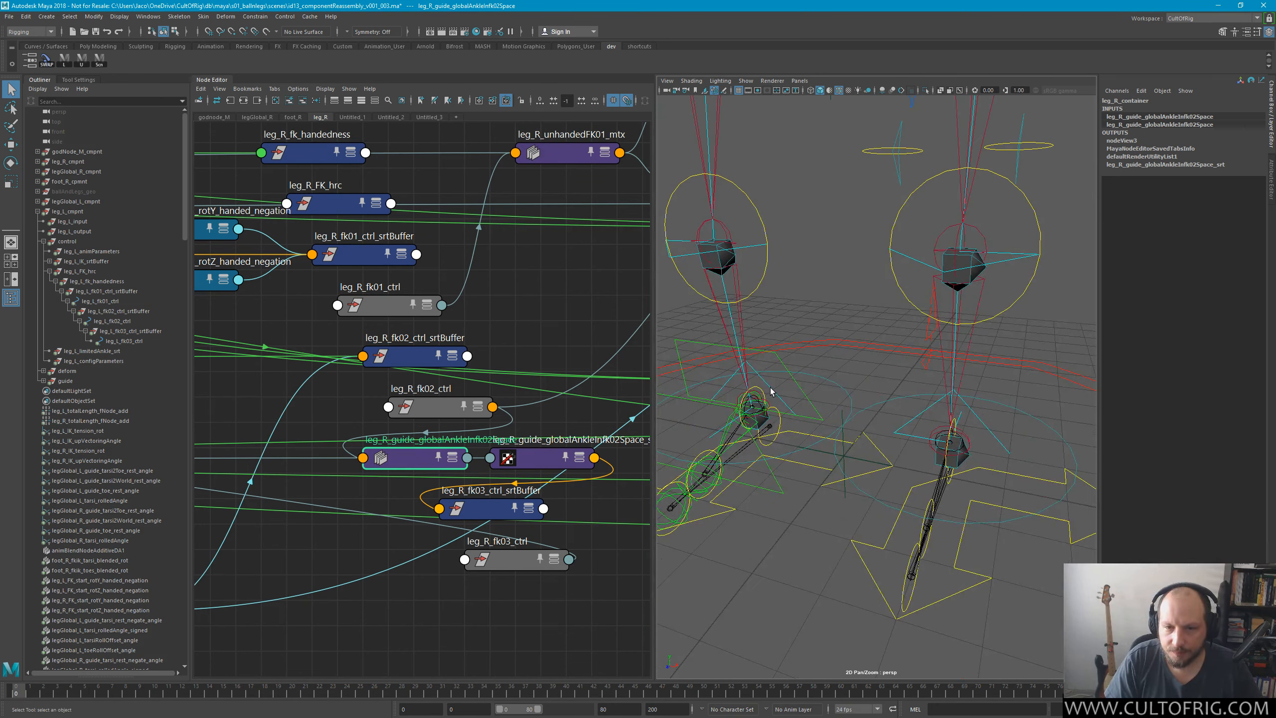
left_click(870, 403)
left_click(992, 430)
key("e")
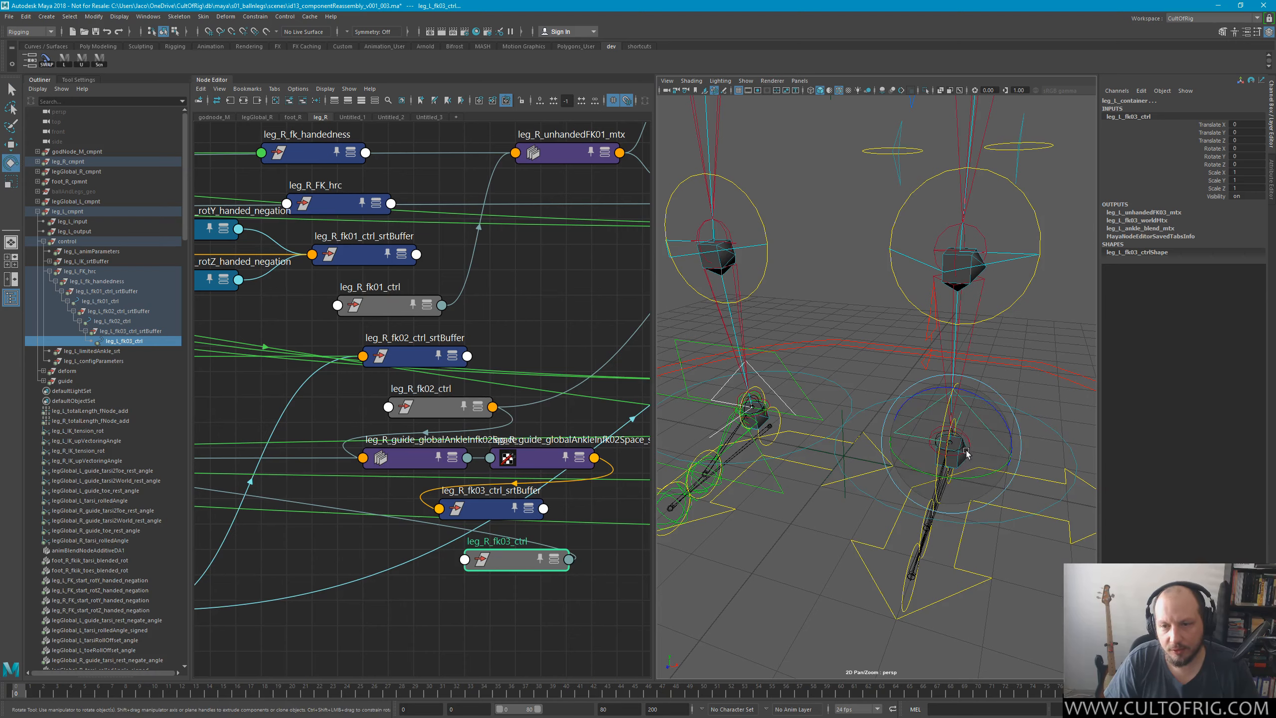
left_click_drag(965, 469, 995, 460)
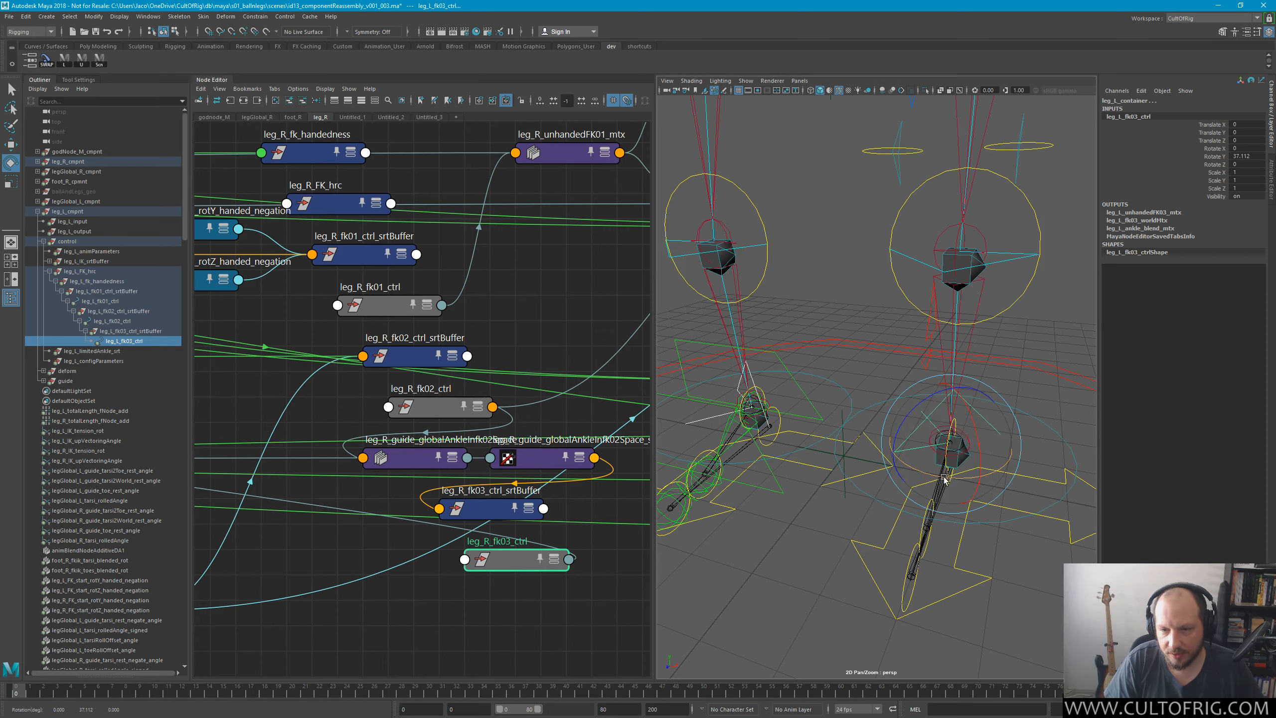
left_click_drag(937, 477, 935, 474)
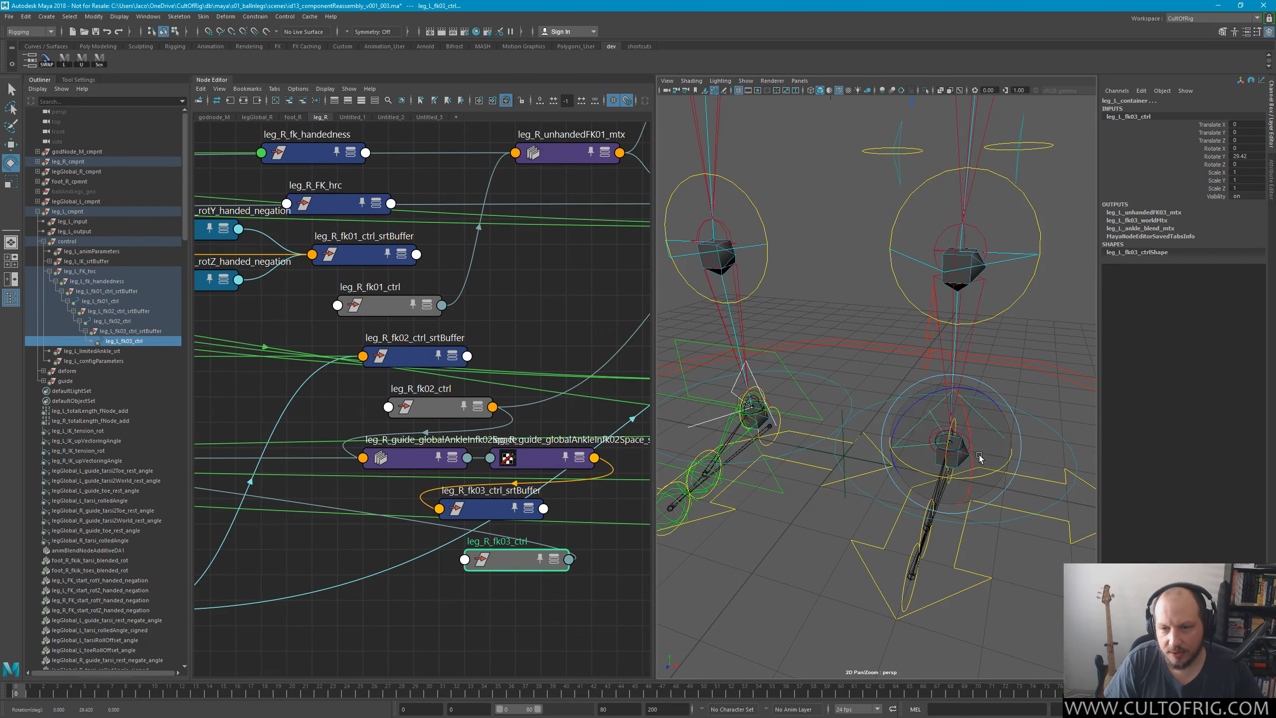
key("ctrl+z")
key("ctrl+z")
Try a rotation about another axis on both fk03 ankle controls, undo it, and reselect leg_L_fk03_ctrl alone.
left_click_drag(982, 404, 947, 422)
key("ctrl+z")
key("ctrl+z")
left_click(1060, 409)
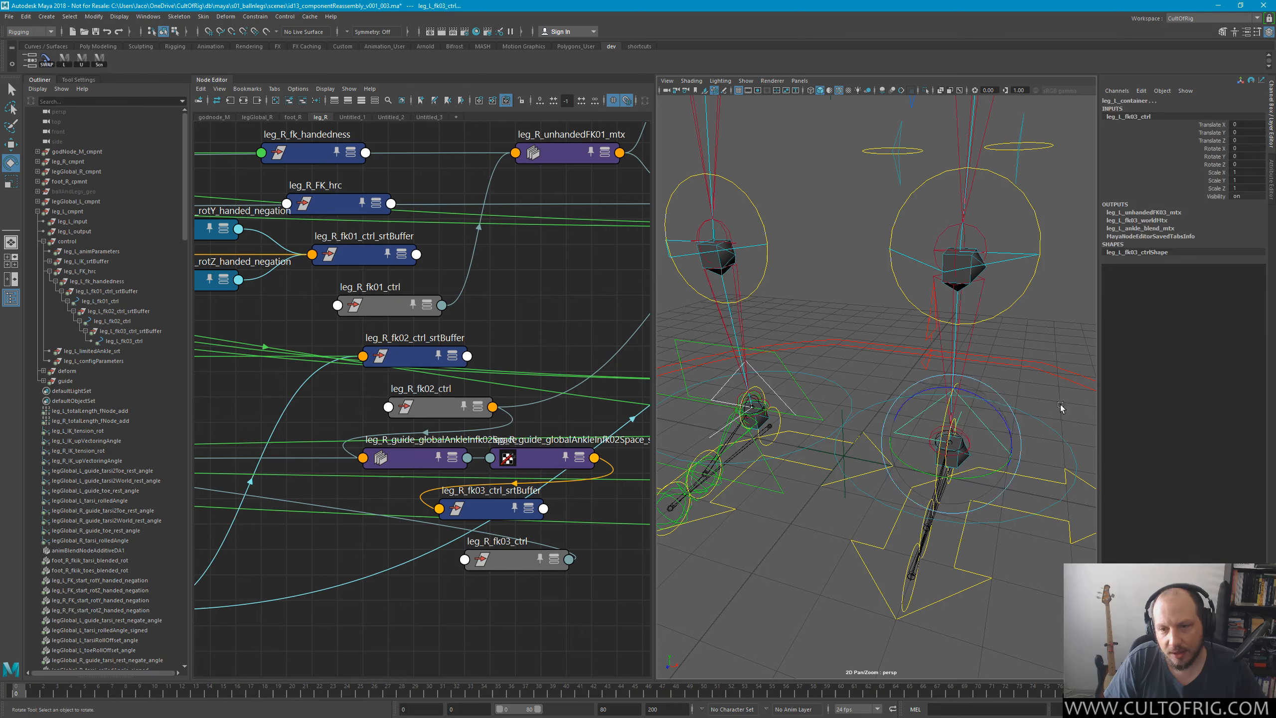
left_click(980, 420)
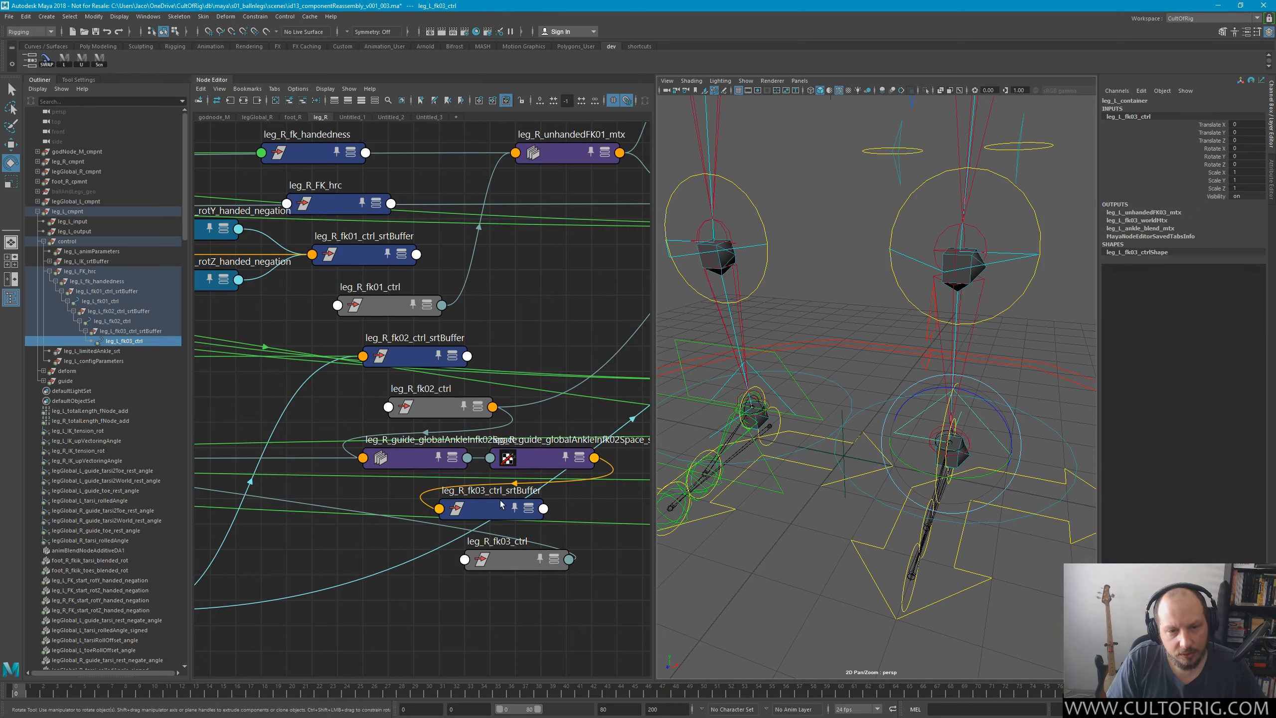
Set Scale X and Scale Z of leg_R_fk03_ctrl_srtBuffer to 1.
left_click(491, 513)
left_click(1248, 172)
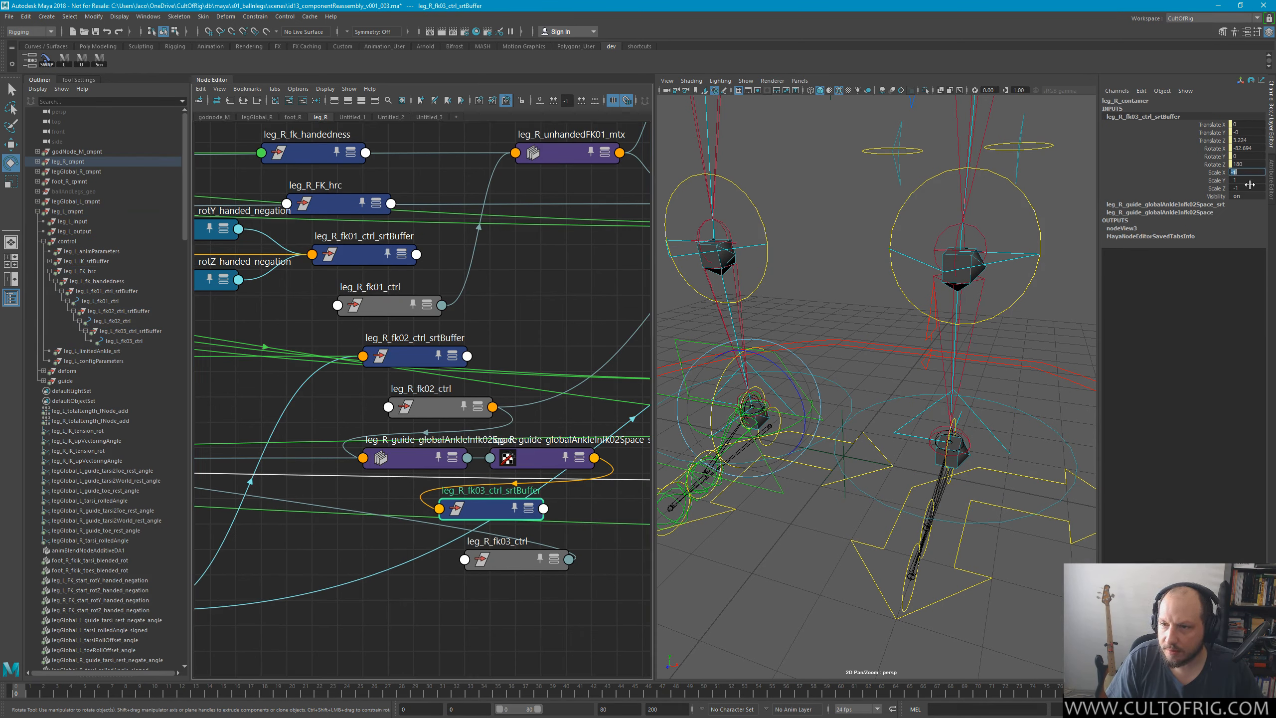
left_click(1260, 187)
key("Tab")
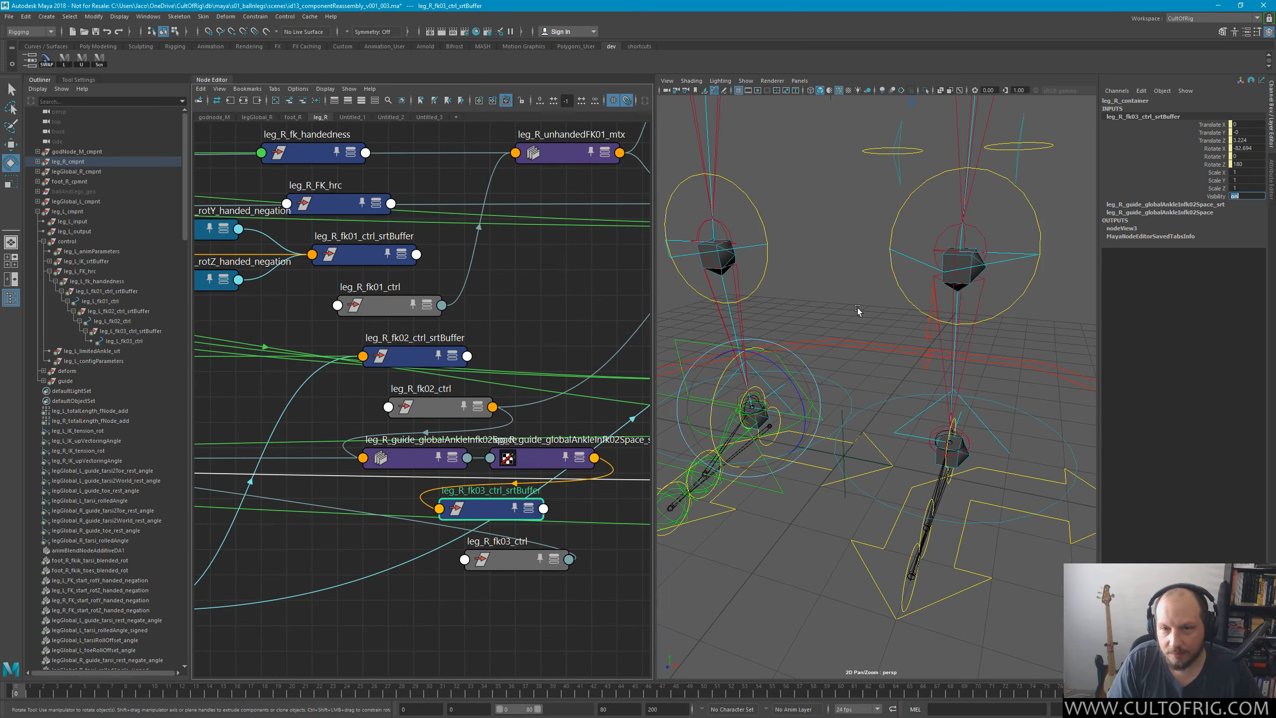
Test-rotate the fk03 ankle control with the new buffer scale, undoing the first rotation before trying another axis.
left_click(771, 378)
left_click(929, 413)
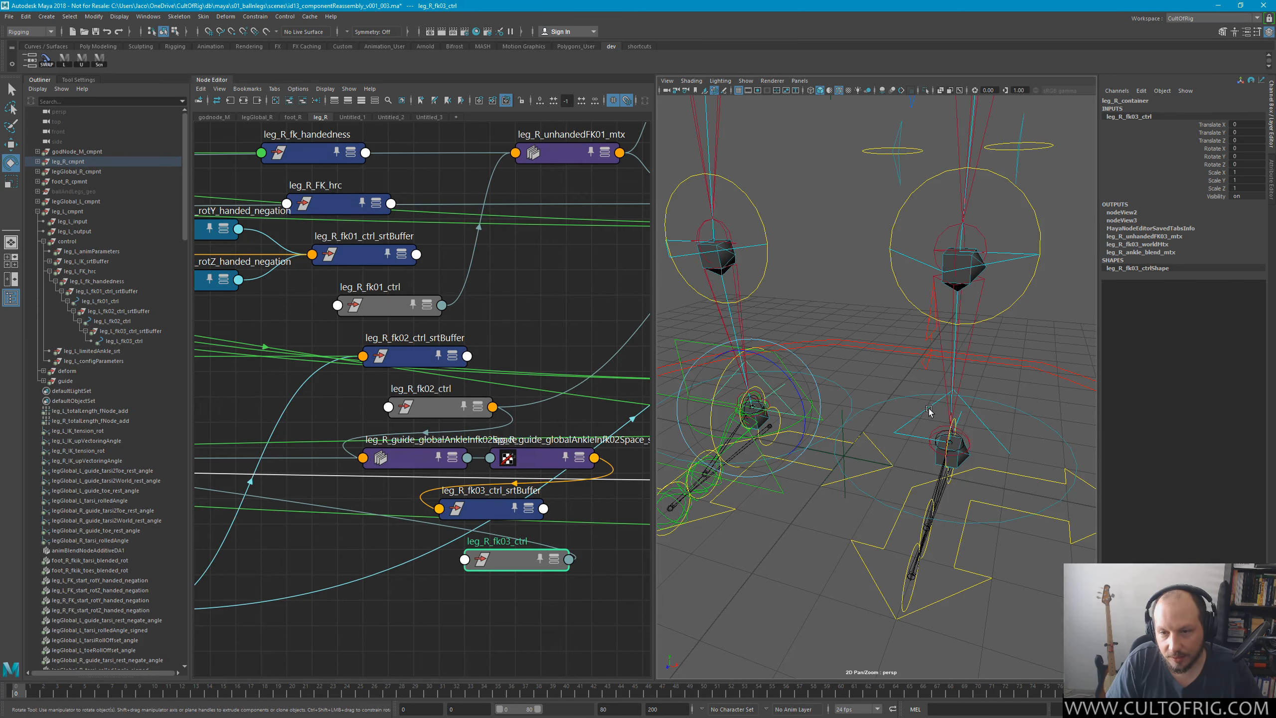
mouse_move(924, 471)
left_mouse_down()
mouse_move(951, 466)
mouse_move(934, 473)
left_mouse_up()
key("ctrl+z")
left_click_drag(981, 398, 939, 426)
Undo the last test rotation and the scale changes on leg_R_fk03_ctrl_srtBuffer.
key("ctrl+z")
key("ctrl+z")
key("ctrl+z")
key("ctrl+z")
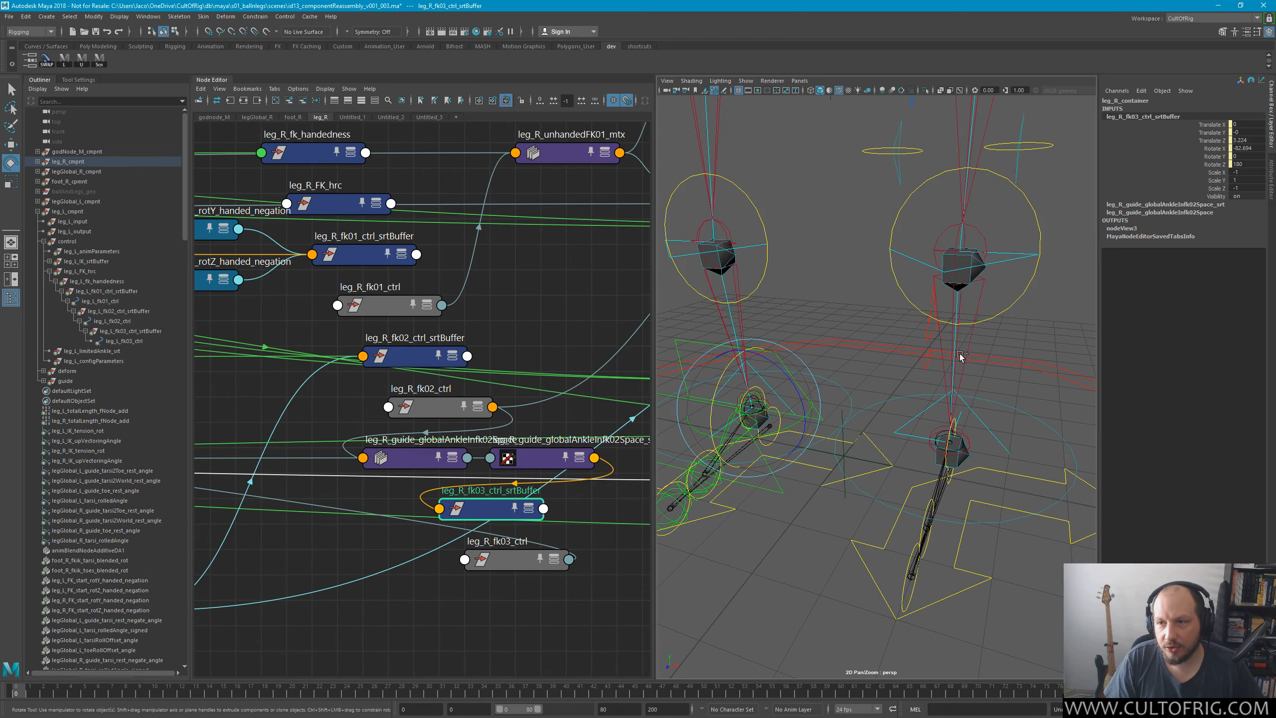
Select the left ankle control leg_L_fk03_ctrl and return to the Select tool.
left_click(985, 425)
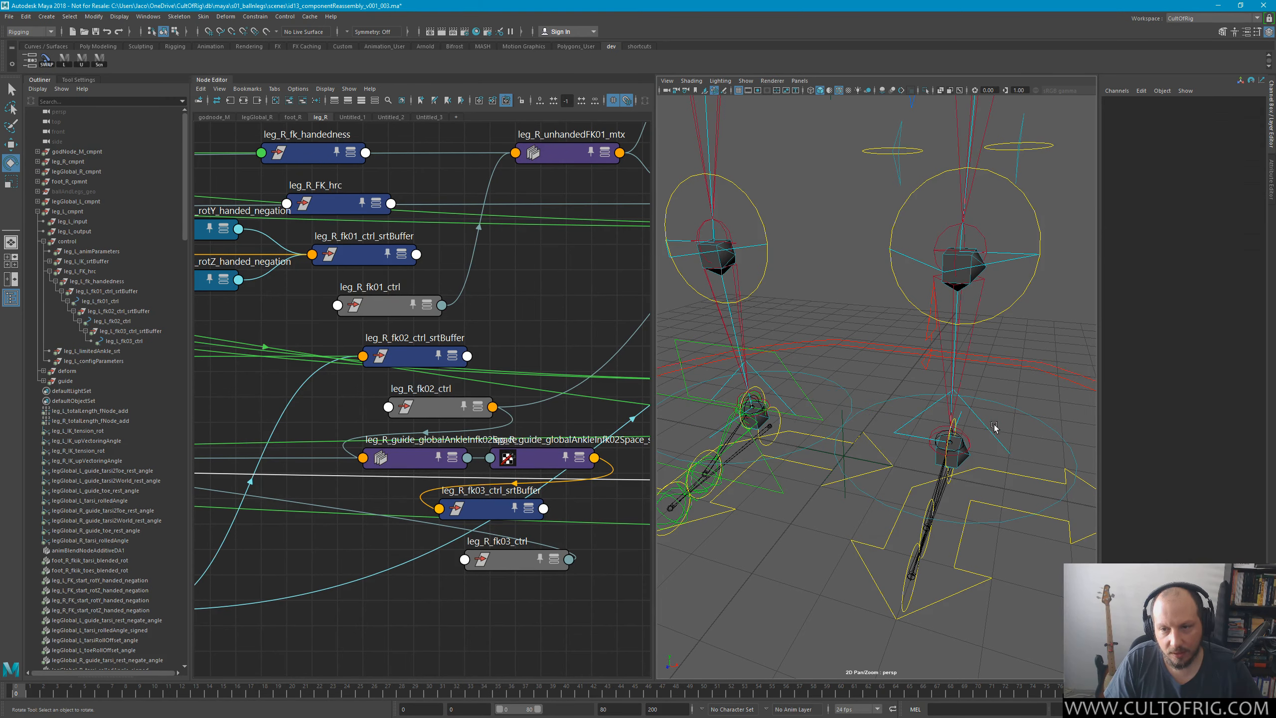
key("q")
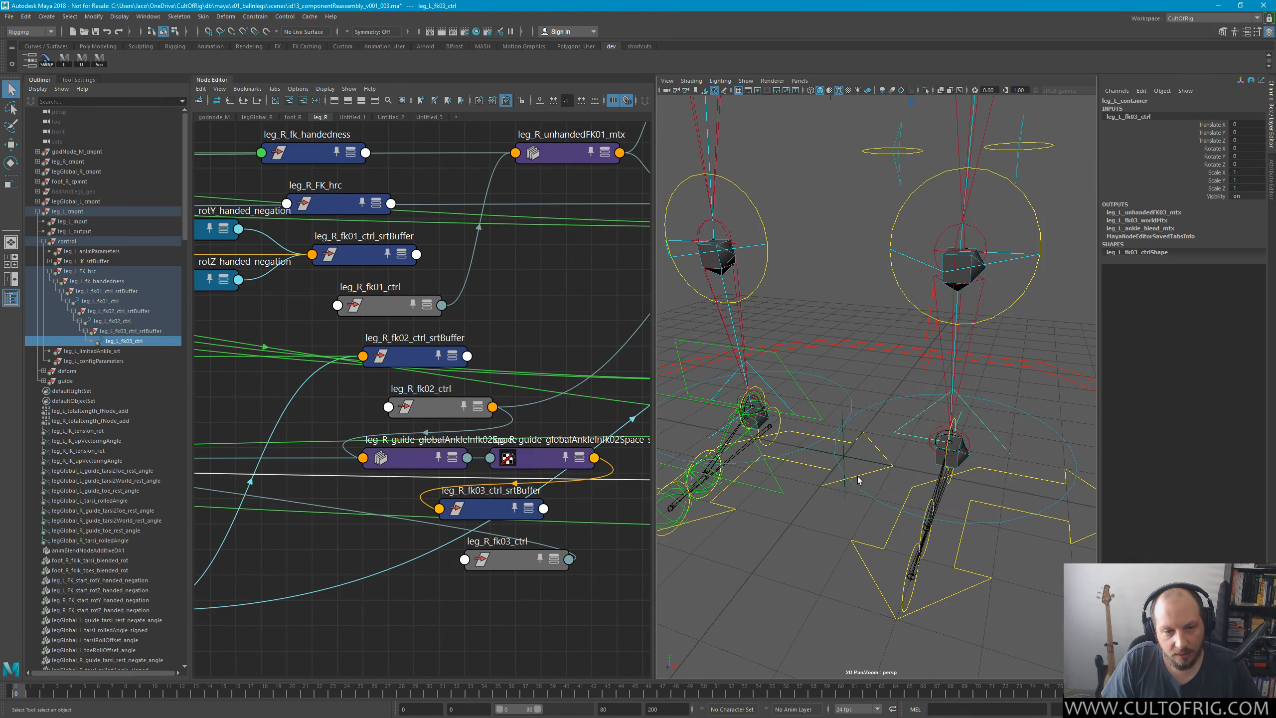
Select the leg_R_handedNessSign node and examine its float values and its outputs.
left_click(479, 515)
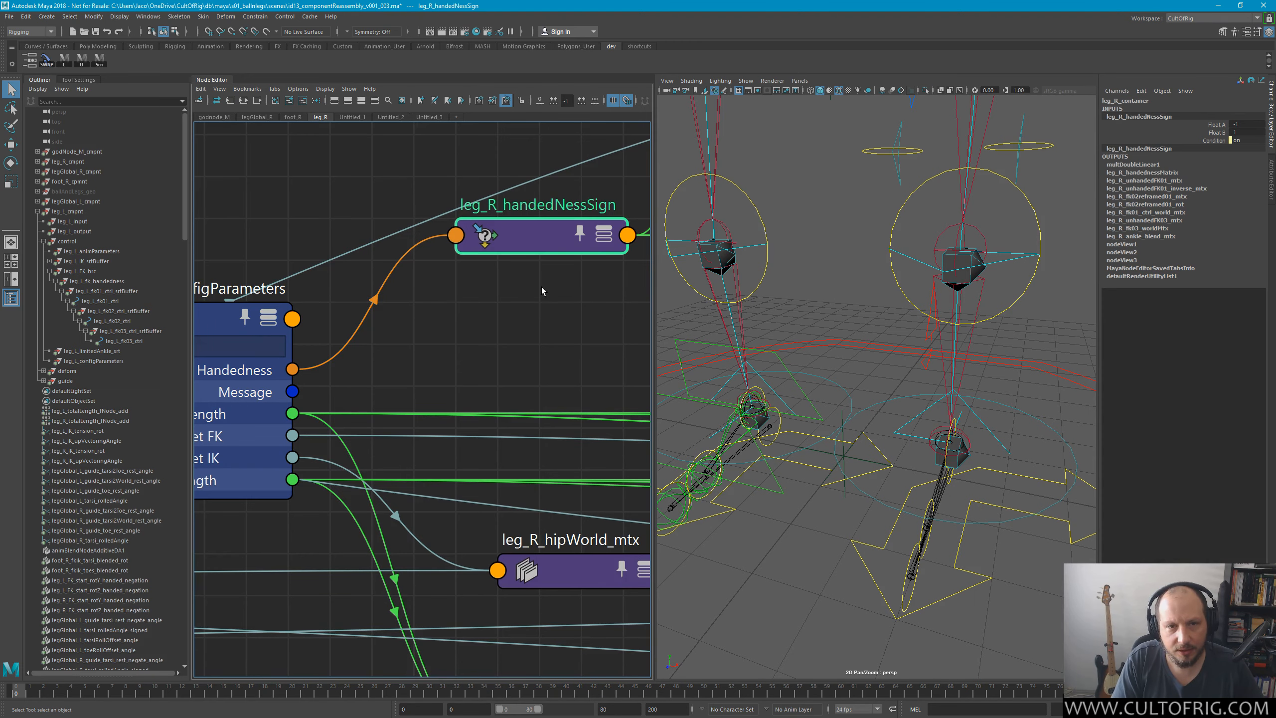
key("f")
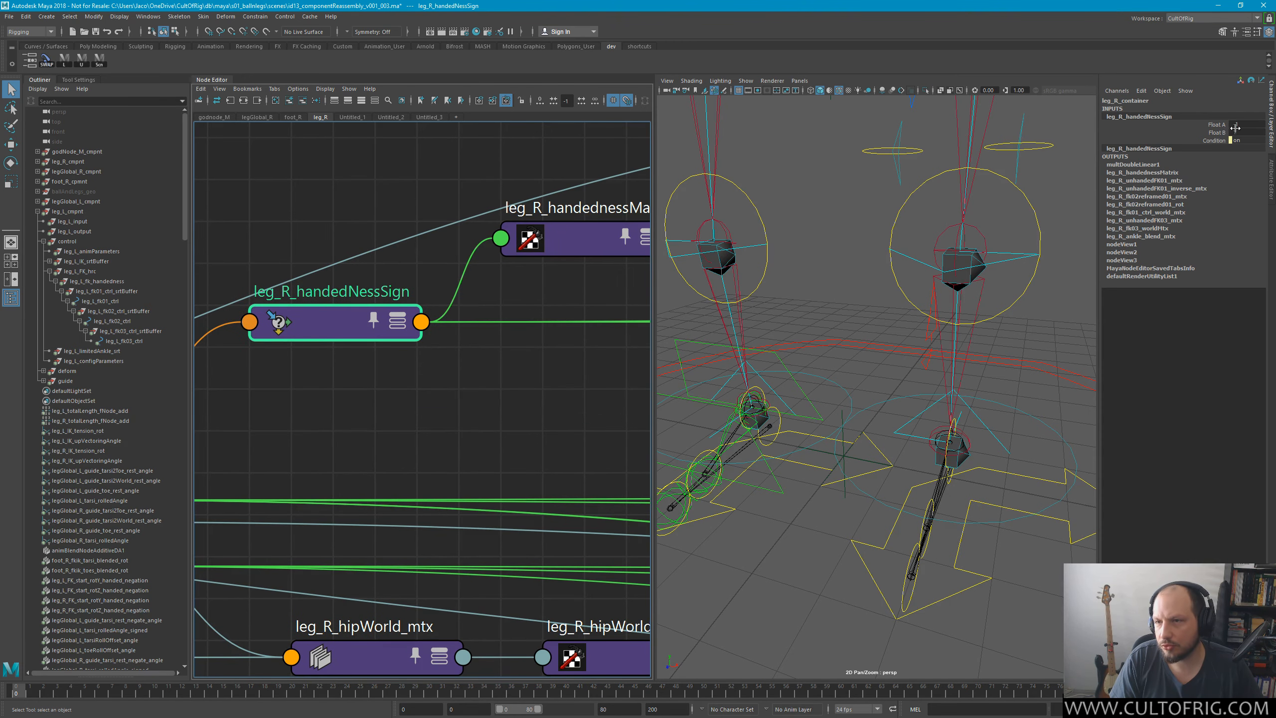
scroll(441, 376, "down", 8)
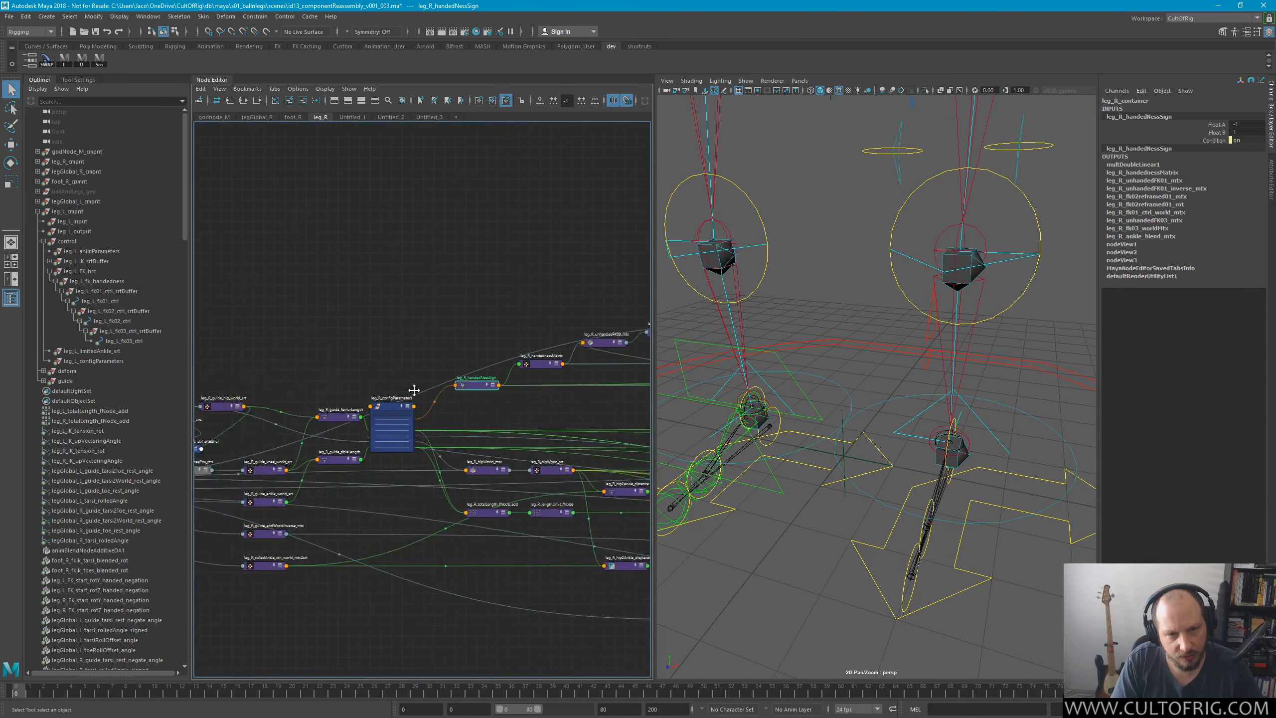
Locate the leg_R_fk03_ctrl_srtBuffer node in the leg_R graph and move it across the network towards the handedness nodes.
middle_click_drag(623, 402, 305, 318, "alt")
scroll(443, 363, "down", 7)
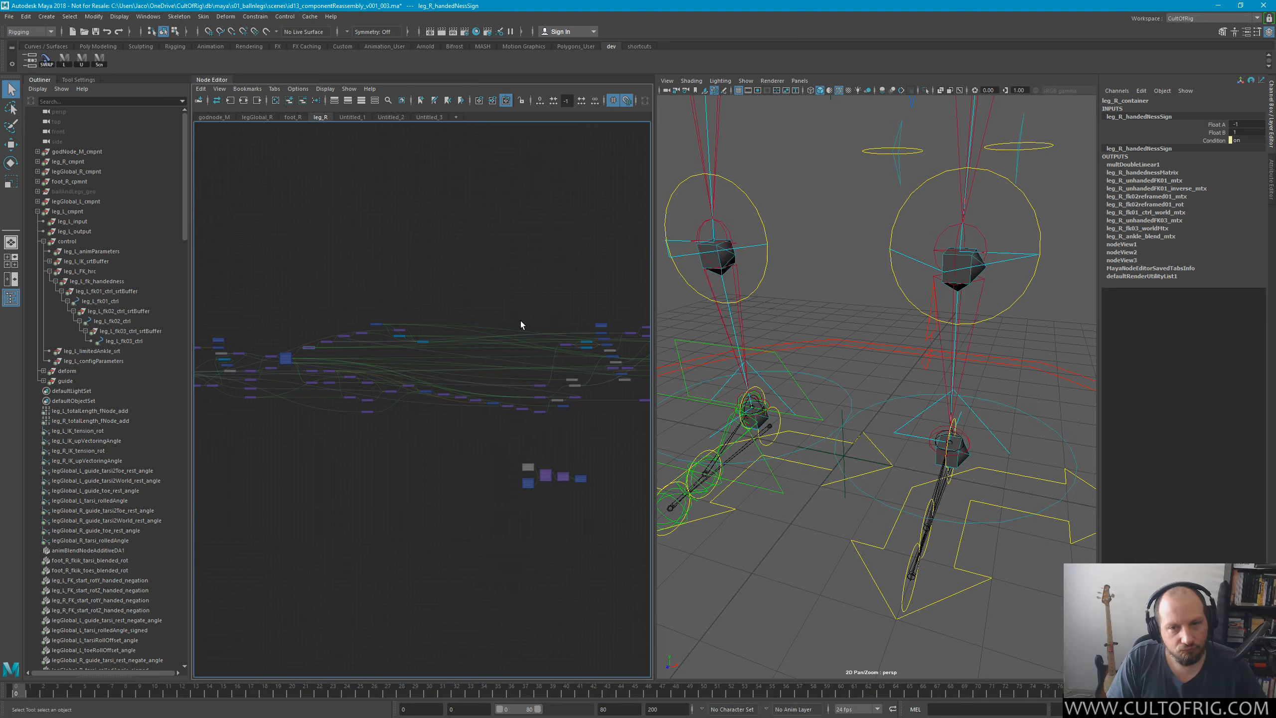
right_click_drag(408, 380, 558, 405, "alt")
left_click(447, 354)
middle_click_drag(438, 354, 686, 374, "alt")
left_click(424, 325)
middle_click_drag(615, 332, 339, 335, "alt")
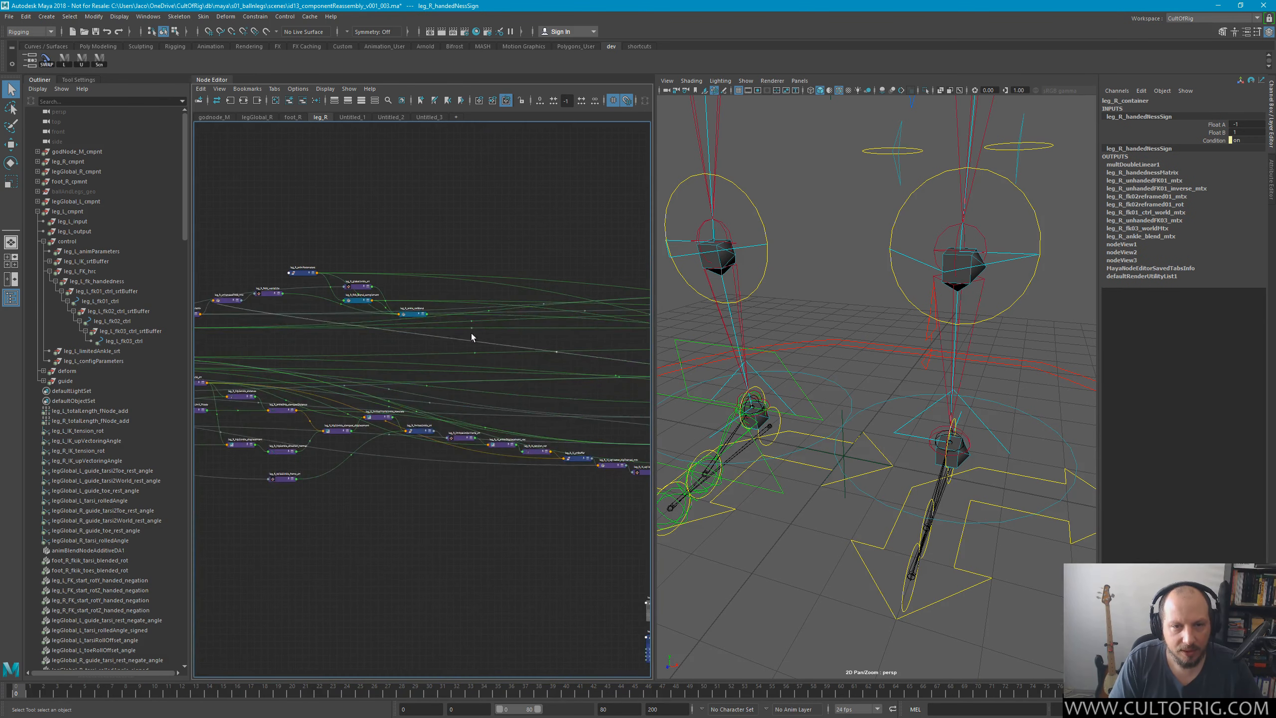
middle_click_drag(622, 362, 288, 339, "alt")
right_click_drag(534, 400, 551, 432, "alt")
scroll(552, 432, "up", 5)
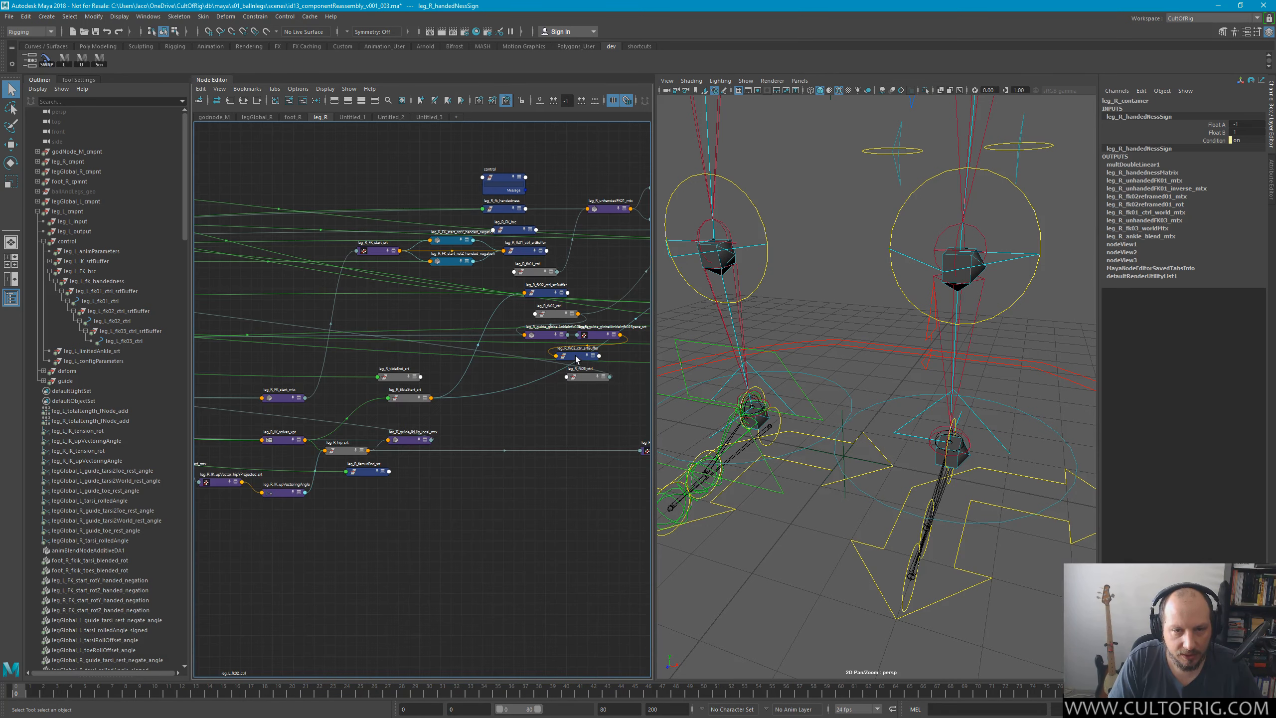
left_click(567, 355)
left_click_drag(577, 359, 251, 318)
middle_click_drag(224, 315, 455, 419, "alt")
left_click_drag(473, 420, 147, 220)
middle_click_drag(520, 396, 957, 467, "alt")
left_click_drag(572, 291, 294, 407)
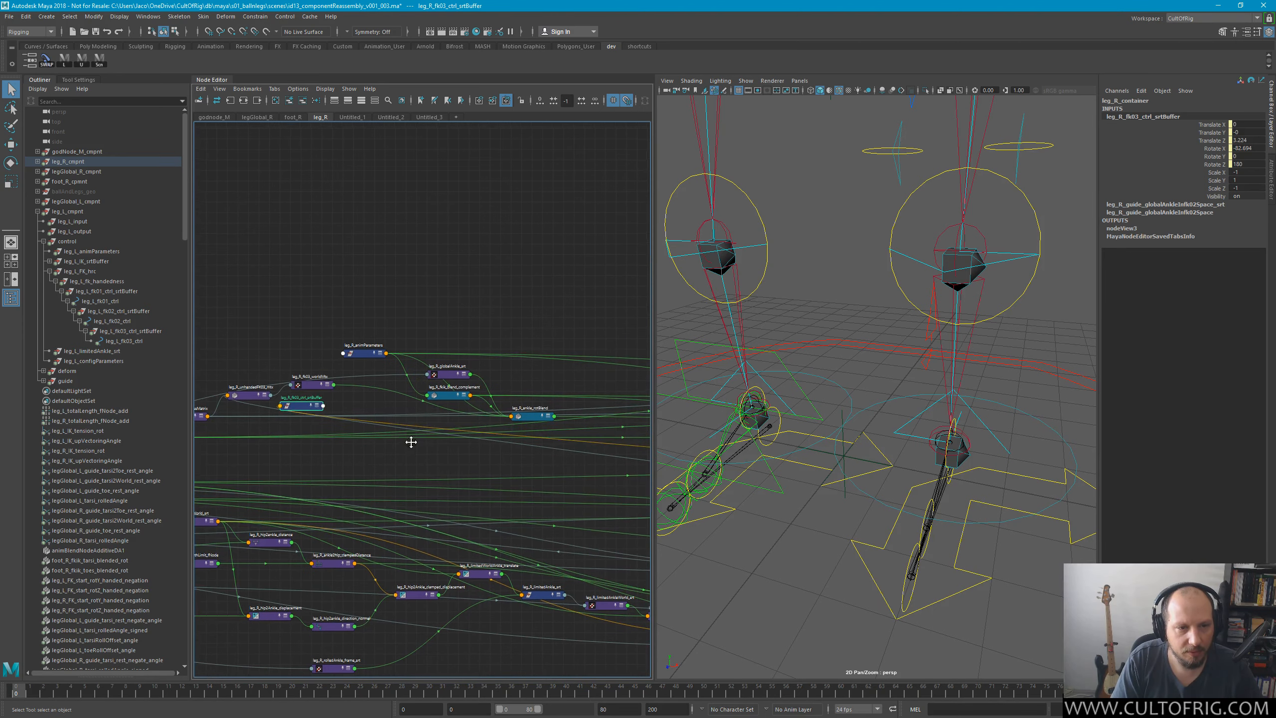
Place leg_R_fk03_ctrl_srtBuffer beside leg_R_handedNessSign and show the connected attributes of both nodes.
middle_click_drag(410, 442, 831, 338, "alt")
middle_click_drag(498, 359, 297, 397, "alt")
right_click_drag(434, 379, 533, 423, "alt")
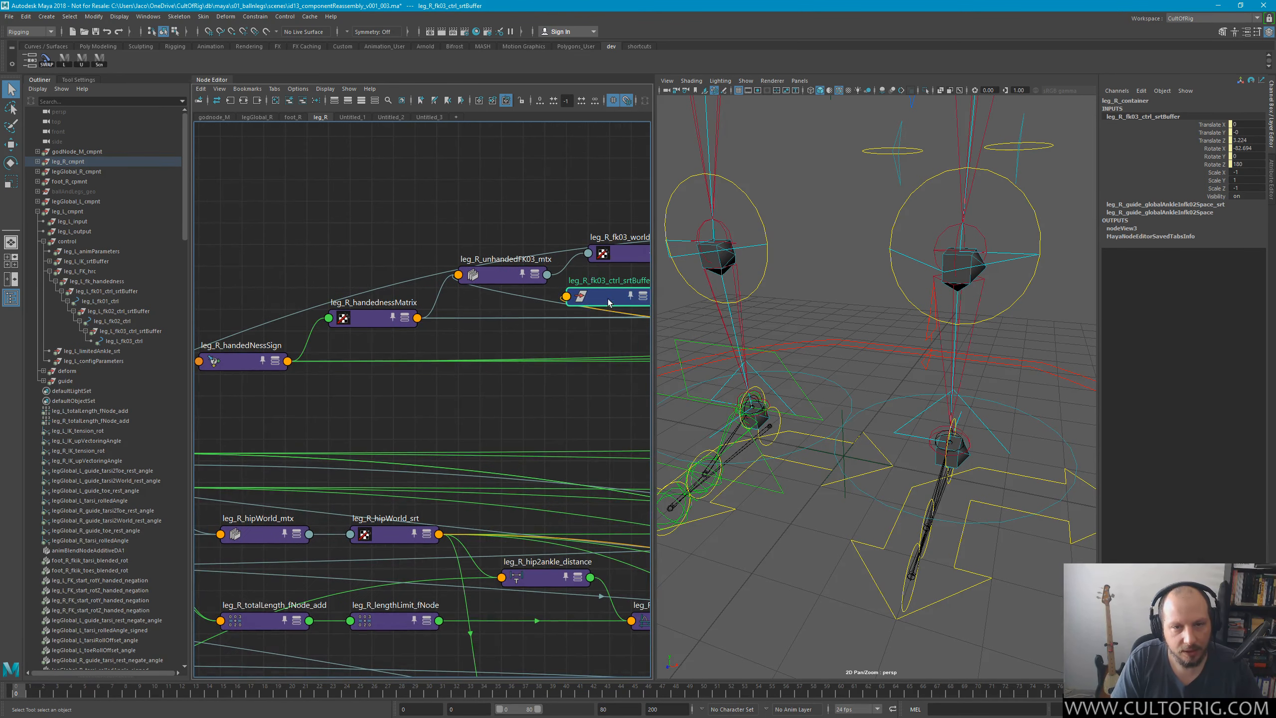
left_click_drag(606, 300, 394, 392)
key("2")
left_click(240, 364)
key("2")
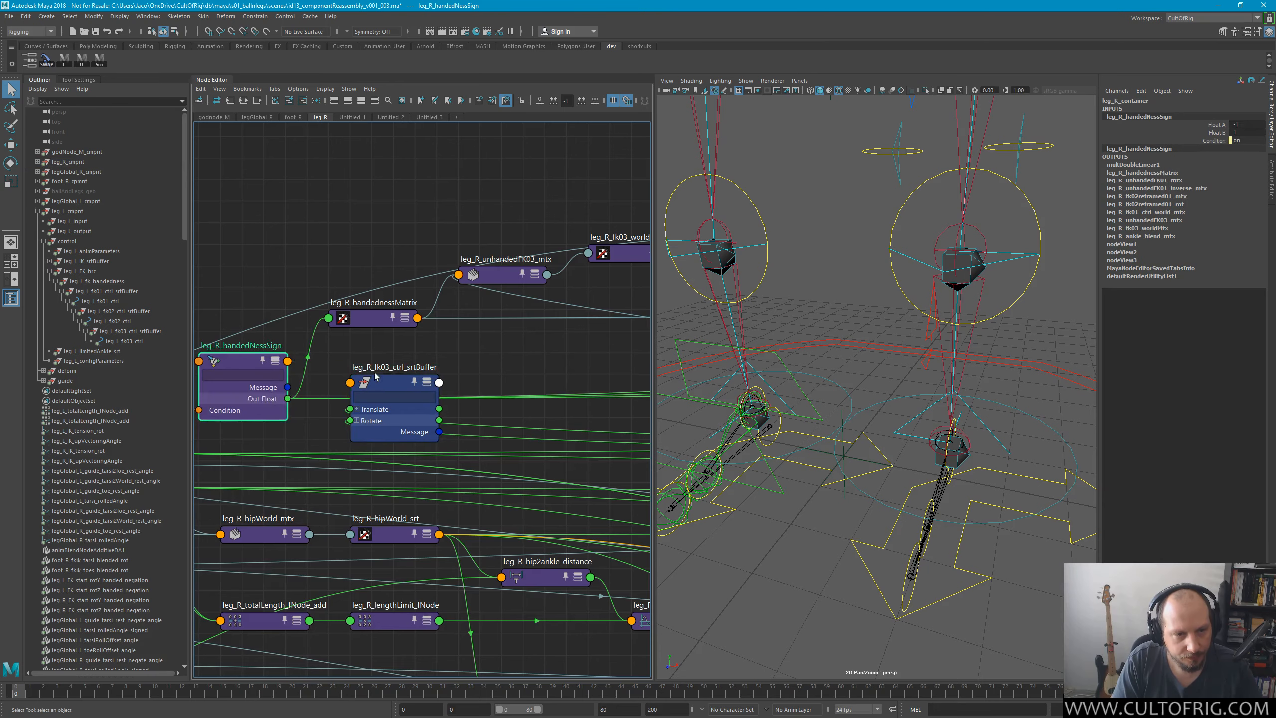
Show all attributes of leg_R_fk03_ctrl_srtBuffer and expand its Scale into separate axes.
right_click_drag(355, 339, 558, 357, "alt")
middle_click_drag(558, 356, 687, 292, "alt")
left_click(514, 395)
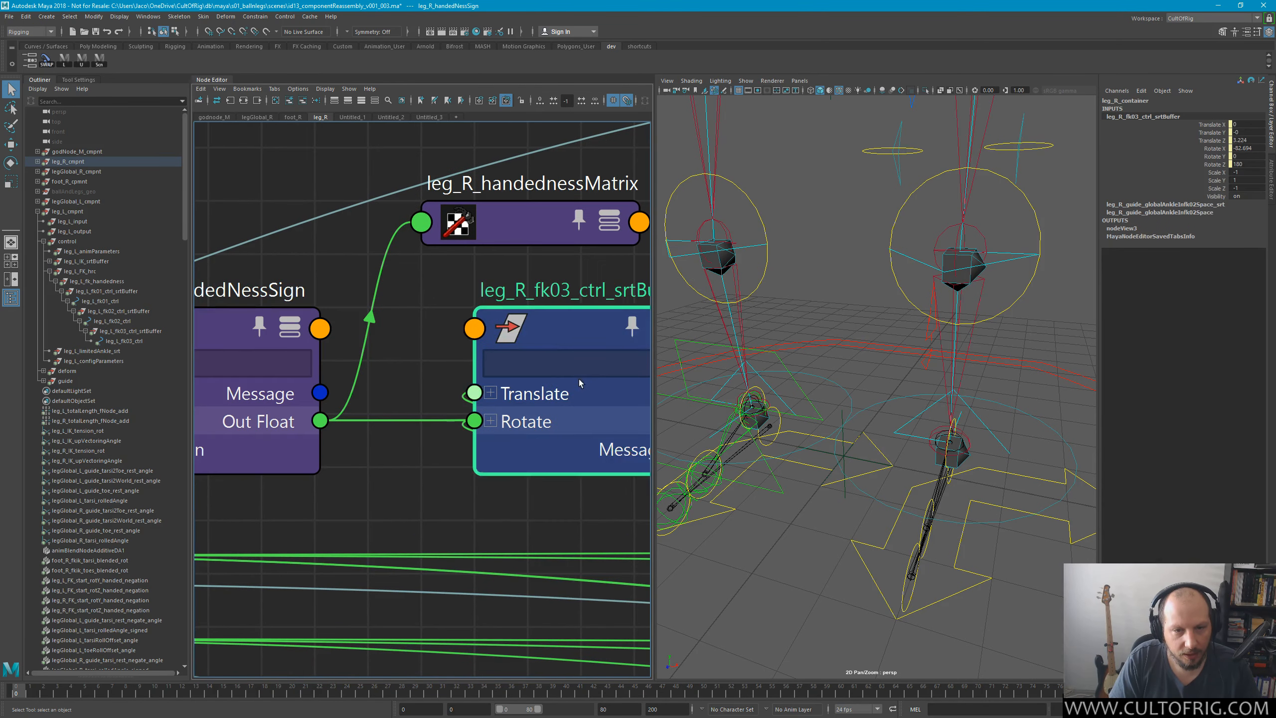
key("3")
middle_click_drag(543, 378, 524, 343, "alt")
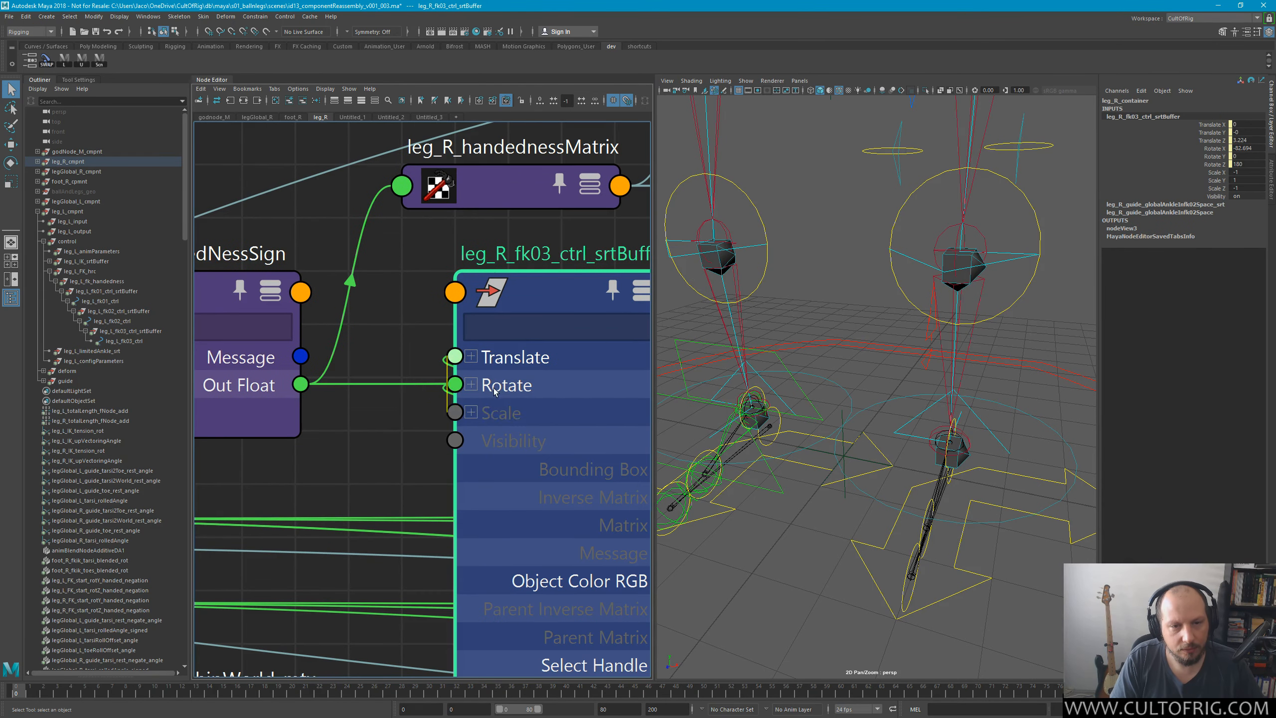
left_click(469, 413)
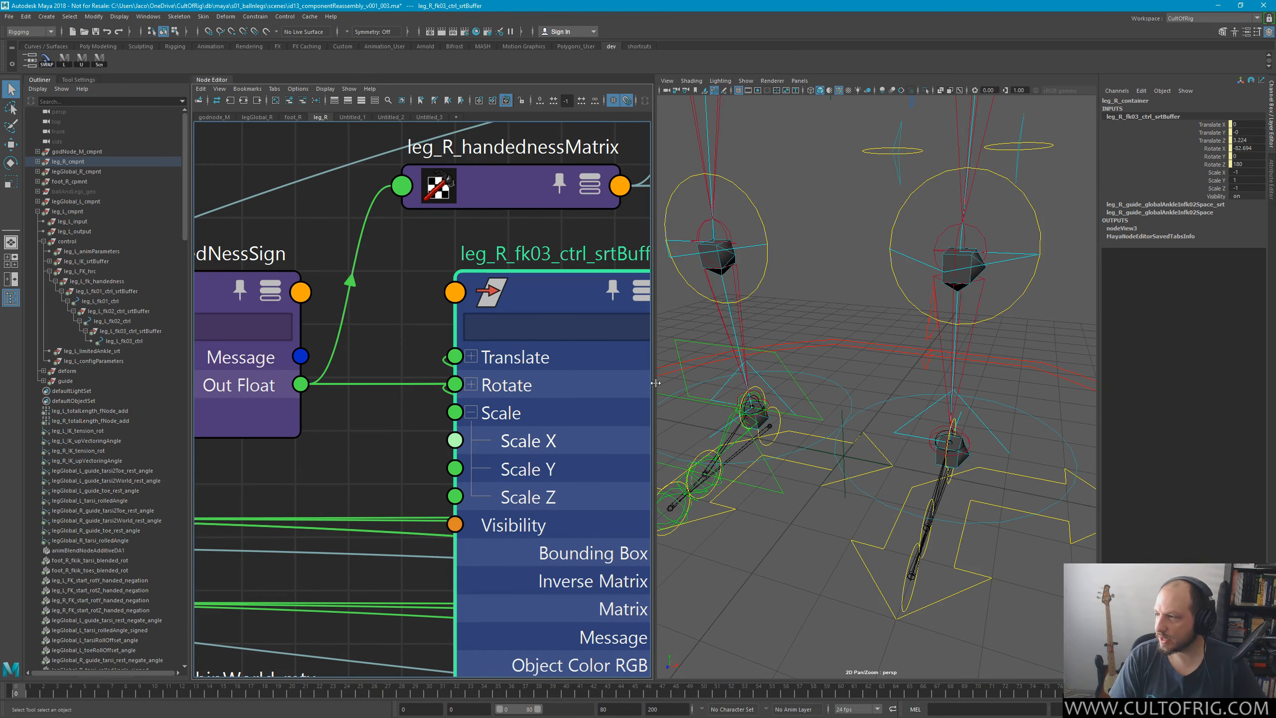
Connect Out Float of leg_R_handedNessSign to Scale X and Scale Z of leg_R_fk03_ctrl_srtBuffer.
middle_click_drag(368, 421, 412, 417, "alt")
scroll(452, 403, "down", 3)
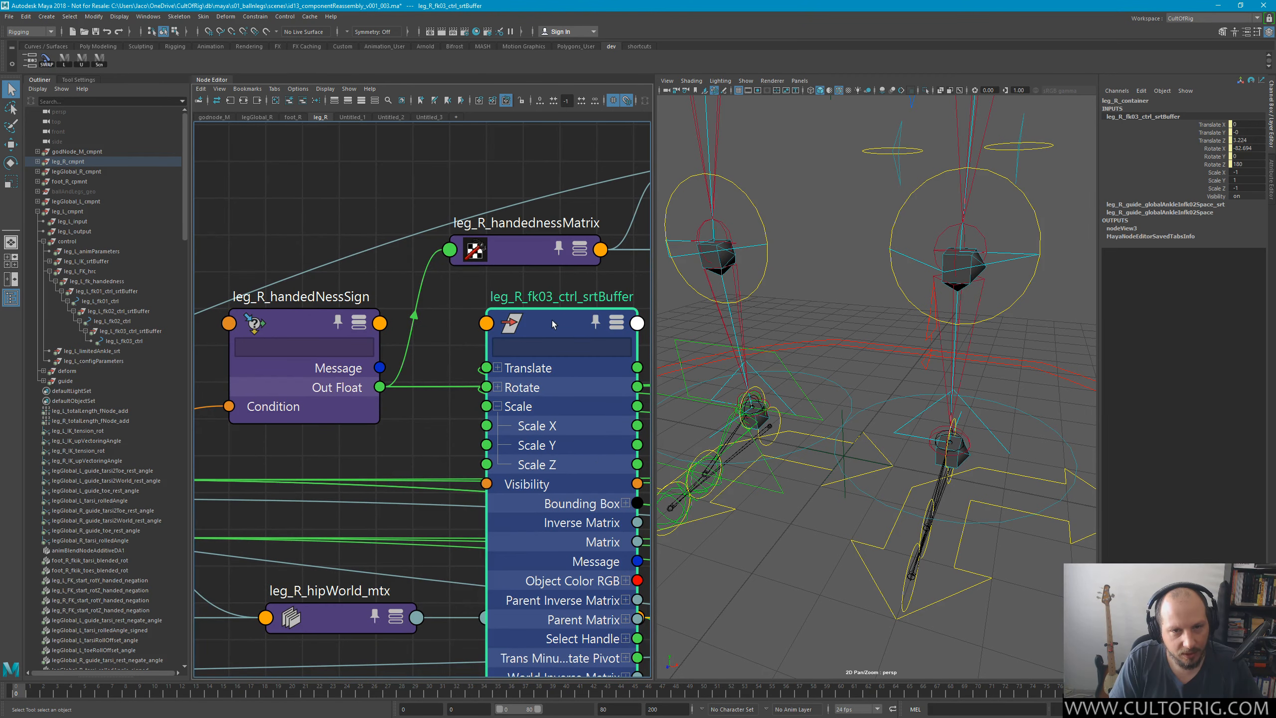
left_click_drag(552, 319, 515, 321)
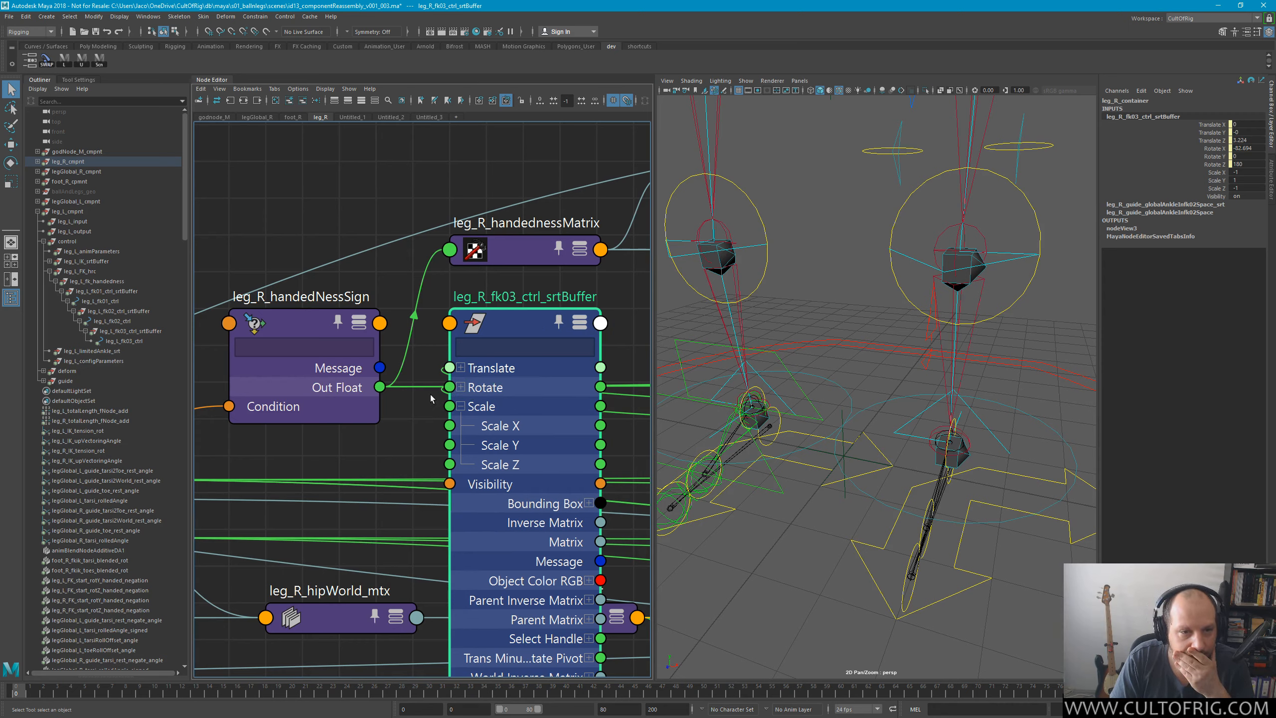
left_click_drag(380, 386, 450, 445)
left_click_drag(380, 387, 450, 464)
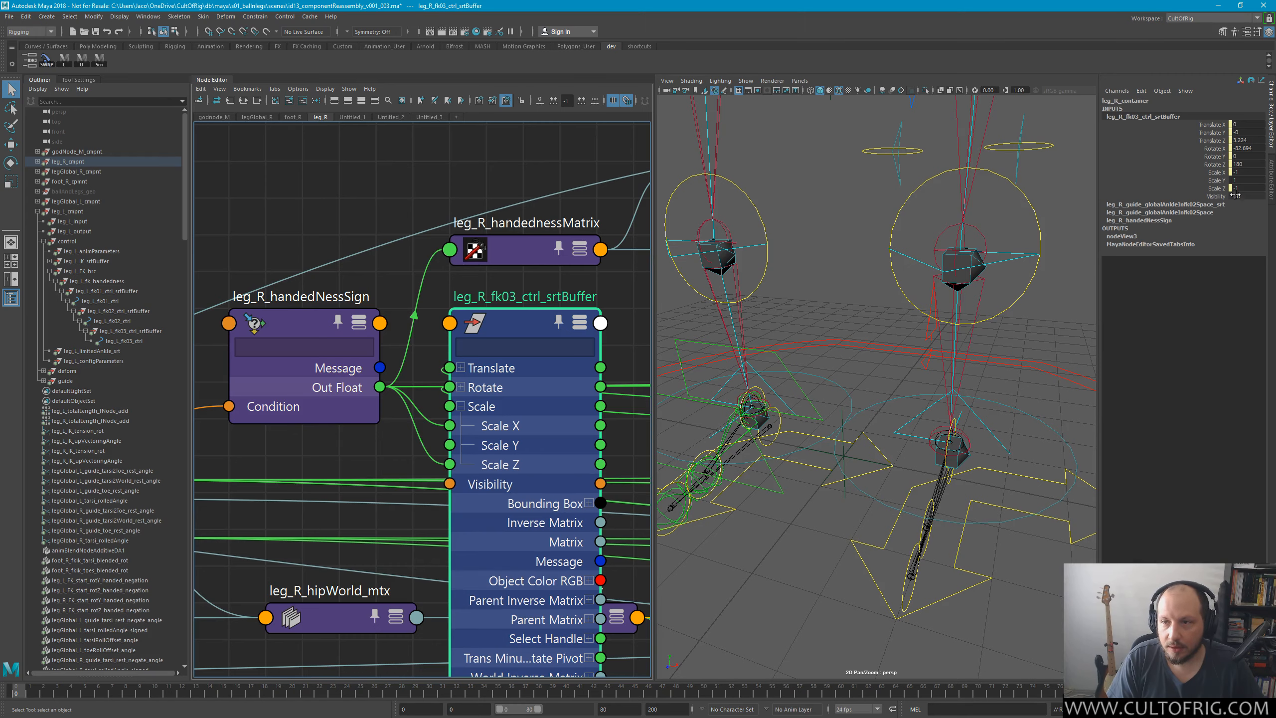
Collapse the leg_R_fk03_ctrl_srtBuffer node and move it back to its place just above leg_R_fk03_ctrl in the graph.
left_click_drag(499, 318, 500, 283)
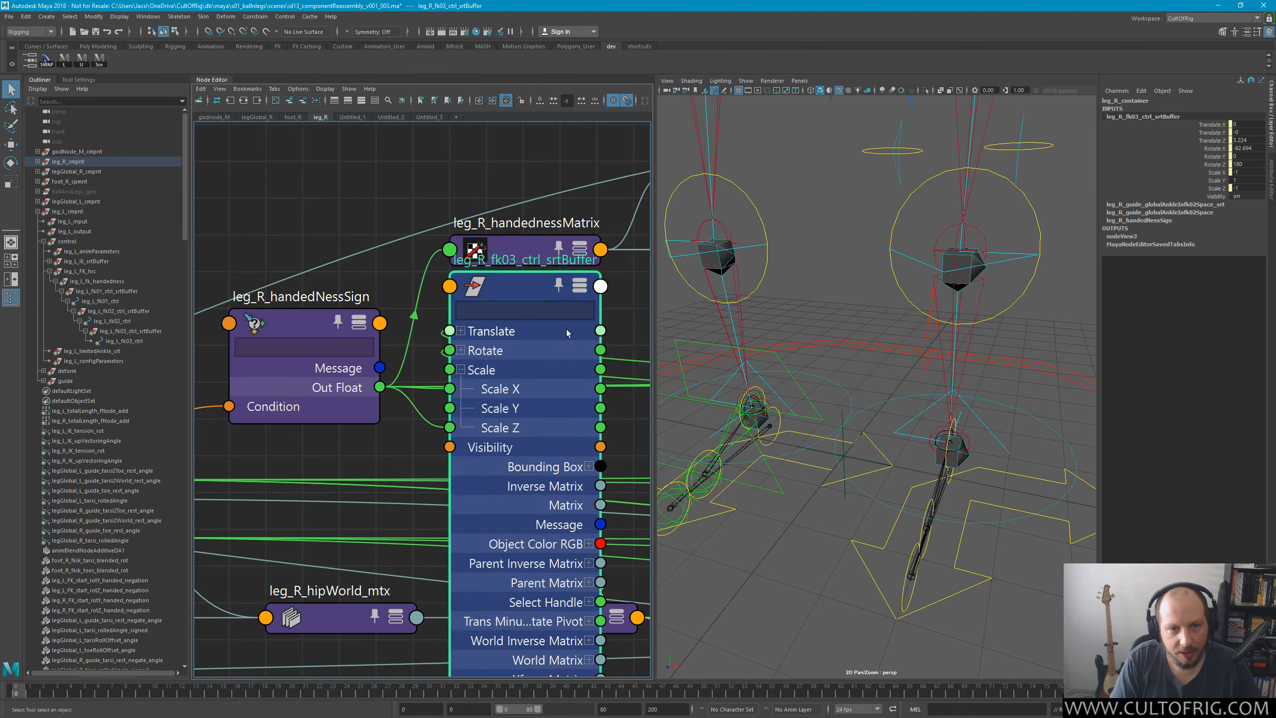
key("1")
right_click_drag(577, 358, 367, 363, "alt")
middle_click_drag(643, 355, 367, 352, "alt")
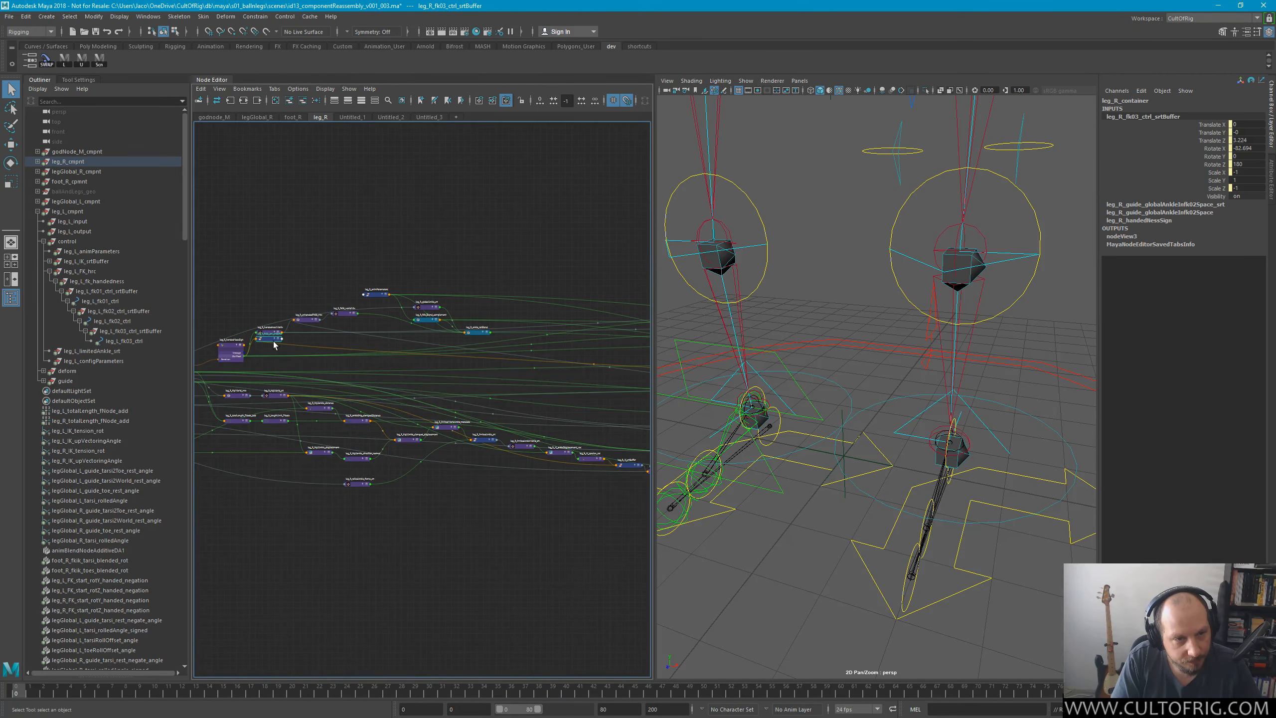
left_click_drag(267, 340, 614, 370)
middle_click_drag(638, 382, 236, 416, "alt")
middle_click_drag(343, 397, 471, 395, "alt")
left_click_drag(312, 405, 605, 436)
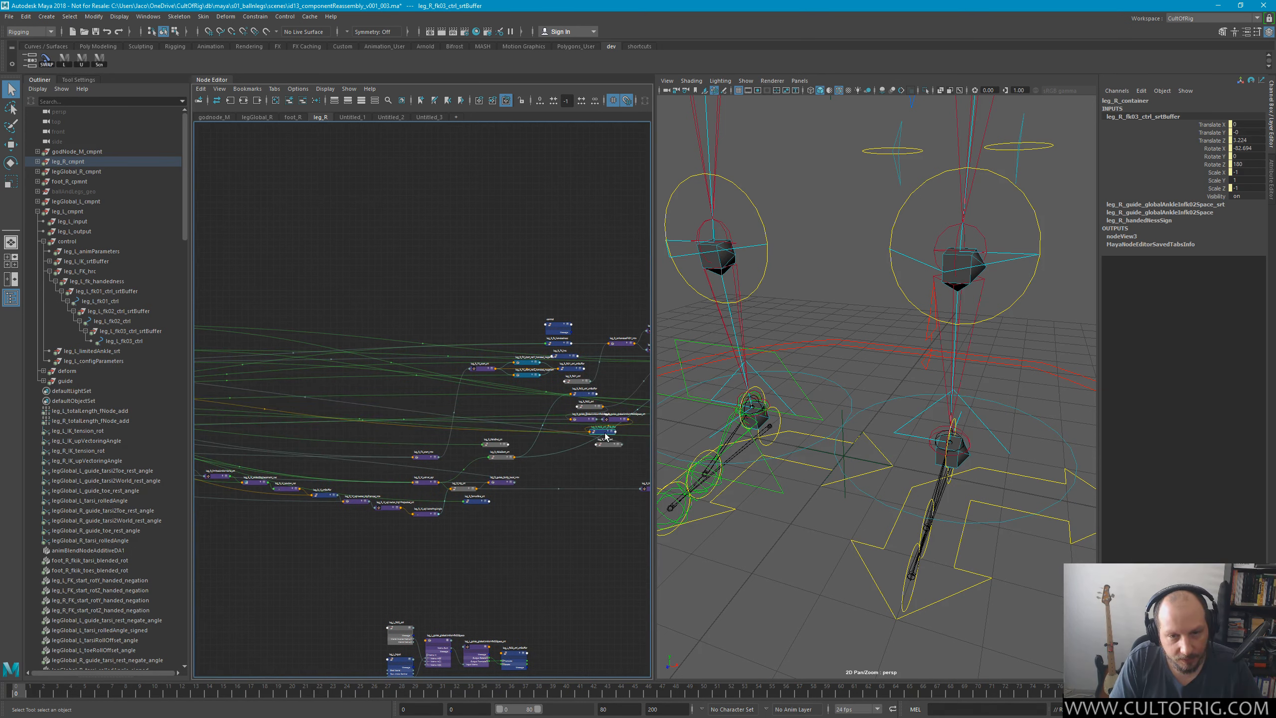
Select leg_L_fk03_ctrl_srtBuffer in the separate left-leg node network and show all its attributes.
middle_click_drag(544, 436, 466, 468, "alt")
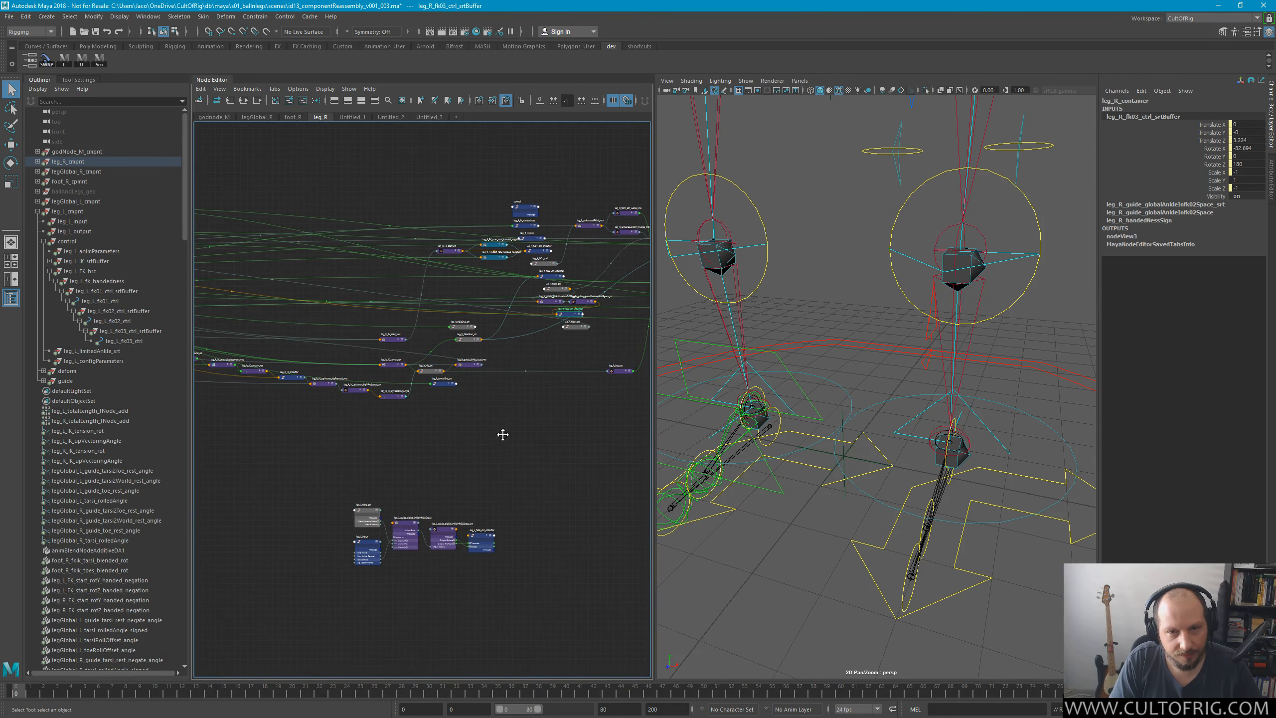
right_click_drag(577, 458, 663, 522, "alt")
middle_click_drag(447, 439, 572, 487, "alt")
right_click_drag(553, 480, 528, 376, "alt")
middle_click_drag(545, 441, 494, 372, "alt")
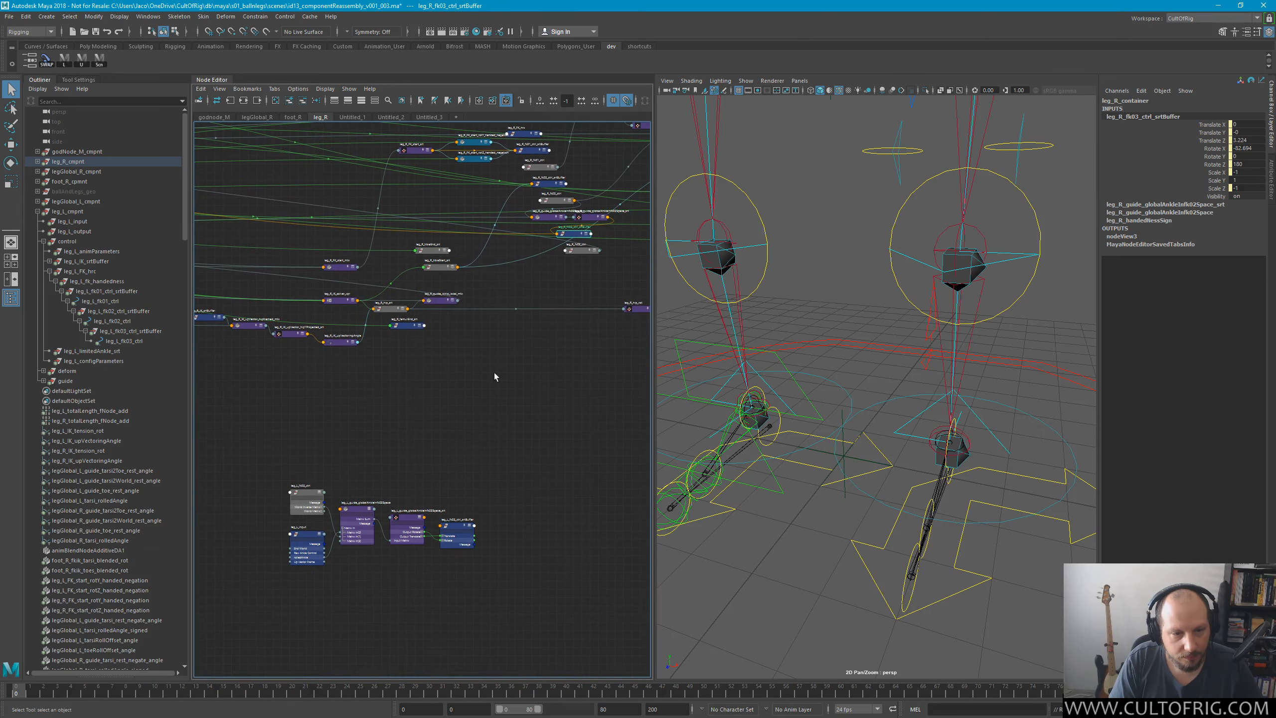
right_click_drag(399, 472, 672, 307, "alt")
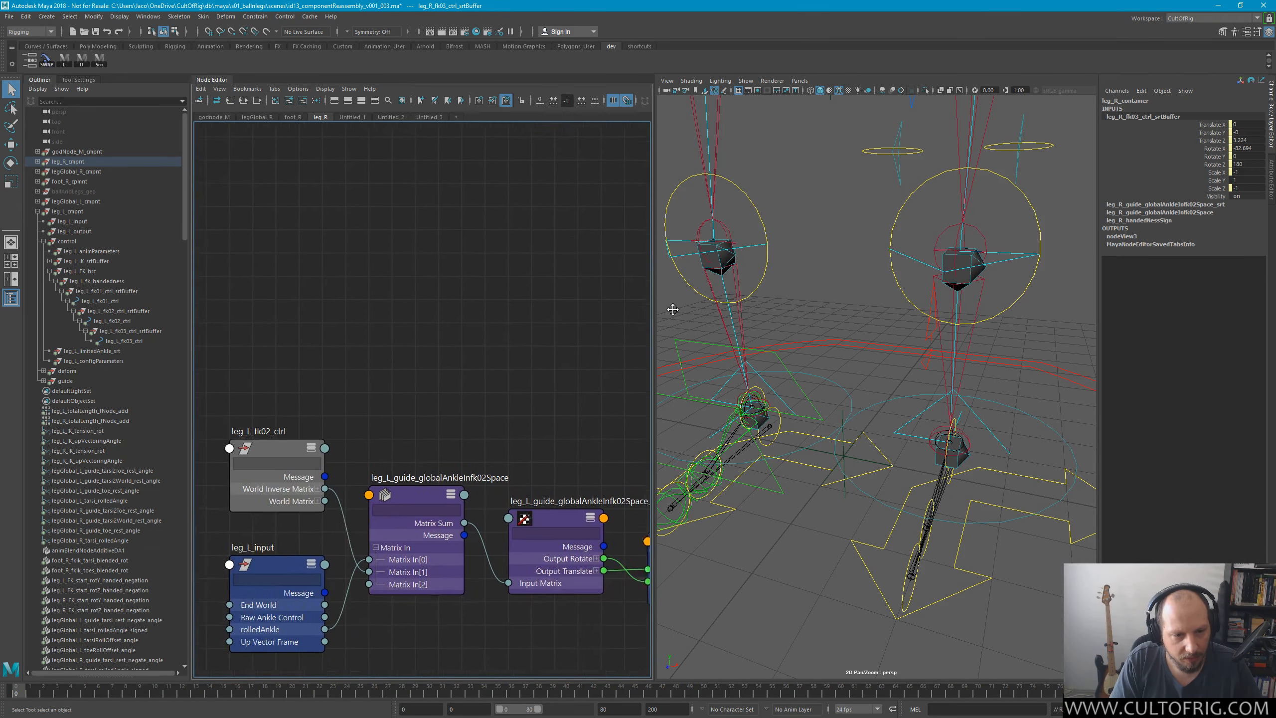
middle_click_drag(497, 346, 323, 328, "alt")
left_click(551, 503)
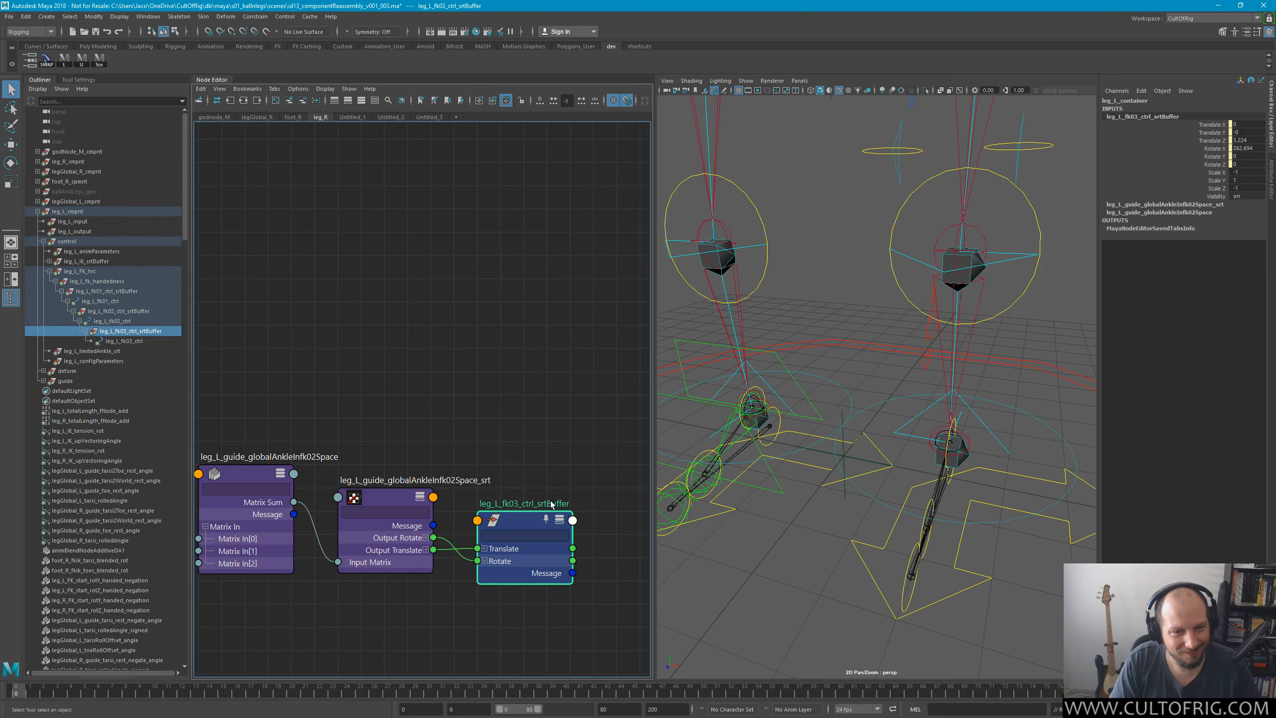
key("3")
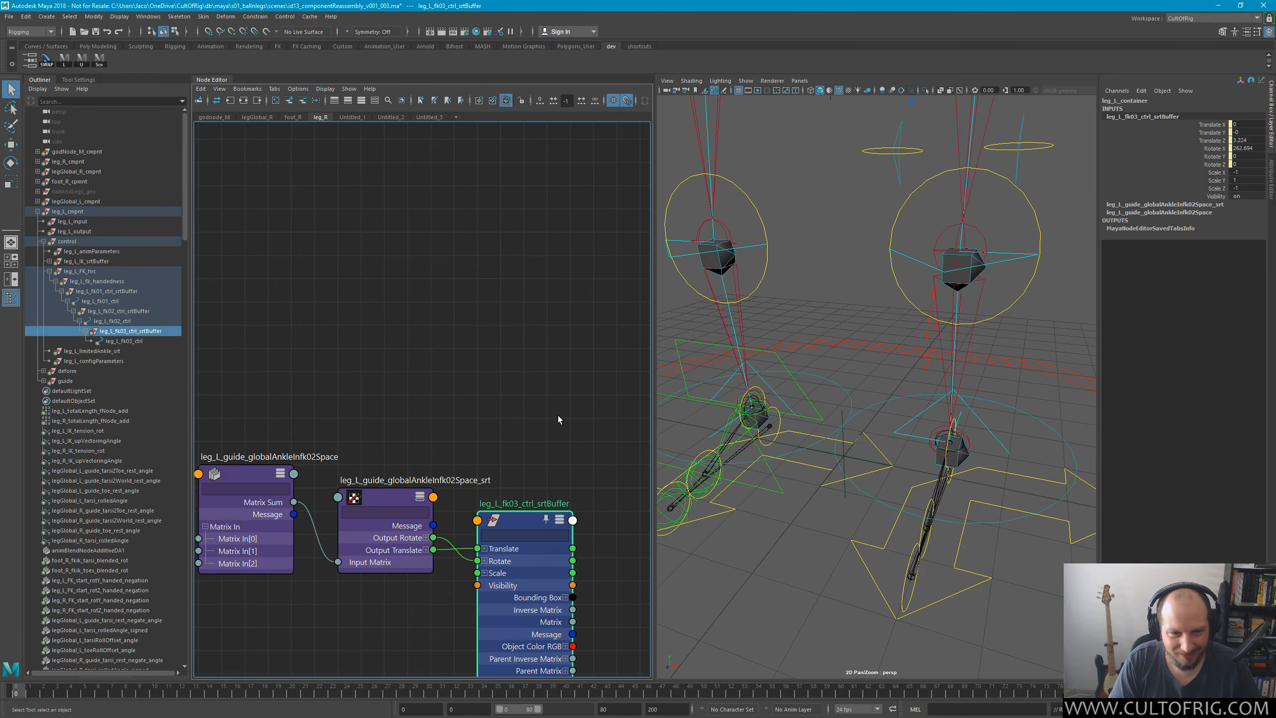
Go back to the handedness part of the right-leg graph and select leg_R_handedNessSign to check its name.
middle_click_drag(581, 329, 507, 519, "alt")
right_click_drag(569, 344, 396, 336, "alt")
middle_click_drag(548, 424, 546, 462, "alt")
right_click_drag(547, 463, 583, 518, "alt")
middle_click_drag(352, 213, 616, 342, "alt")
middle_click_drag(301, 236, 455, 379, "alt")
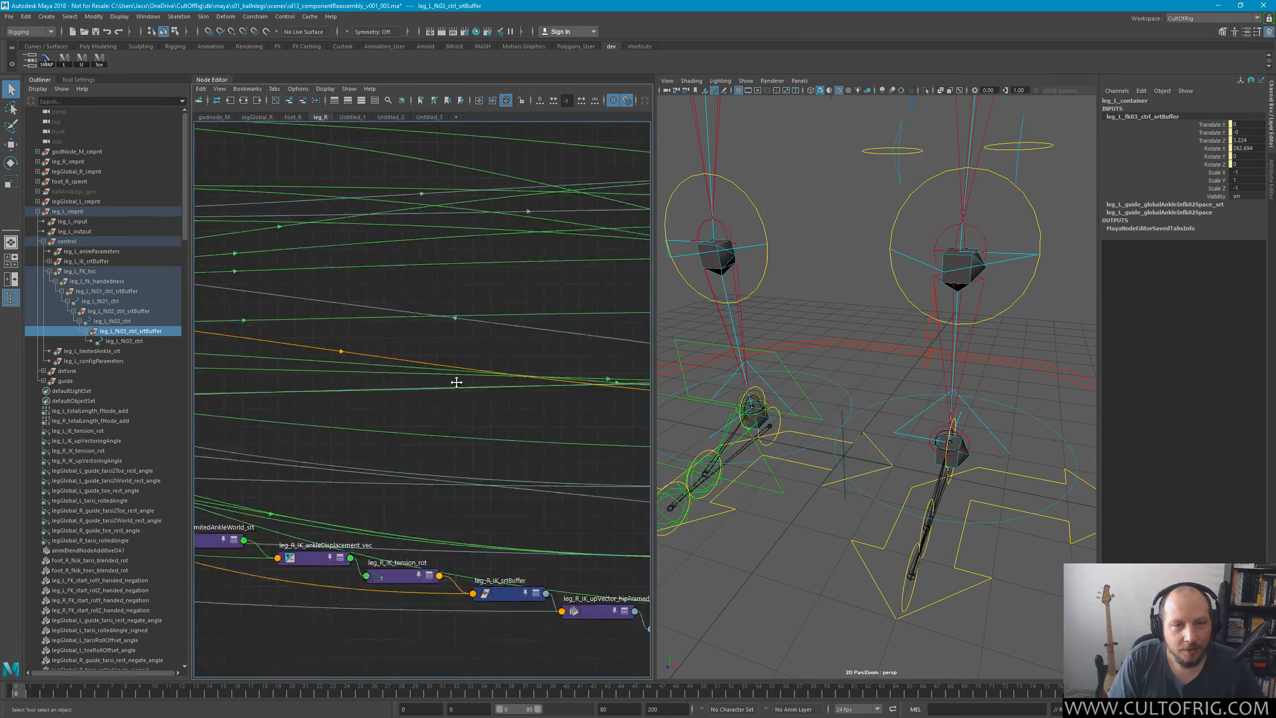
middle_click_drag(281, 281, 643, 407, "alt")
middle_click_drag(299, 373, 453, 335, "alt")
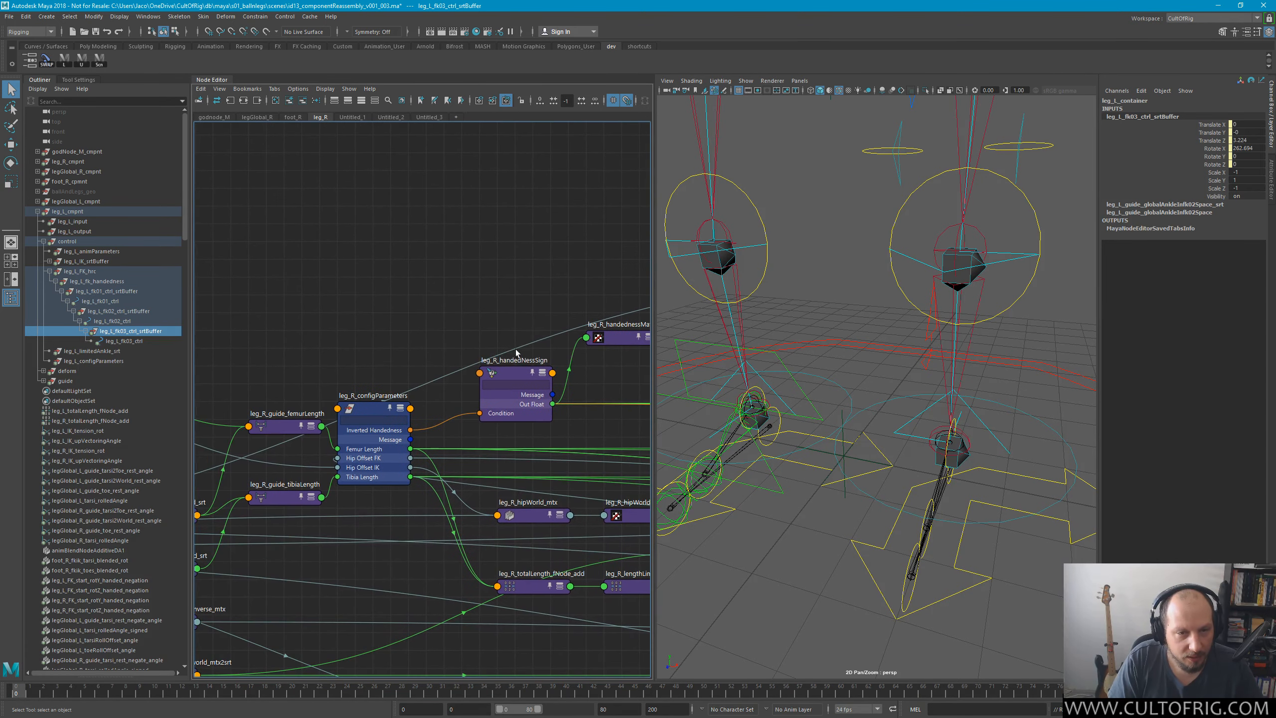
left_click(481, 373)
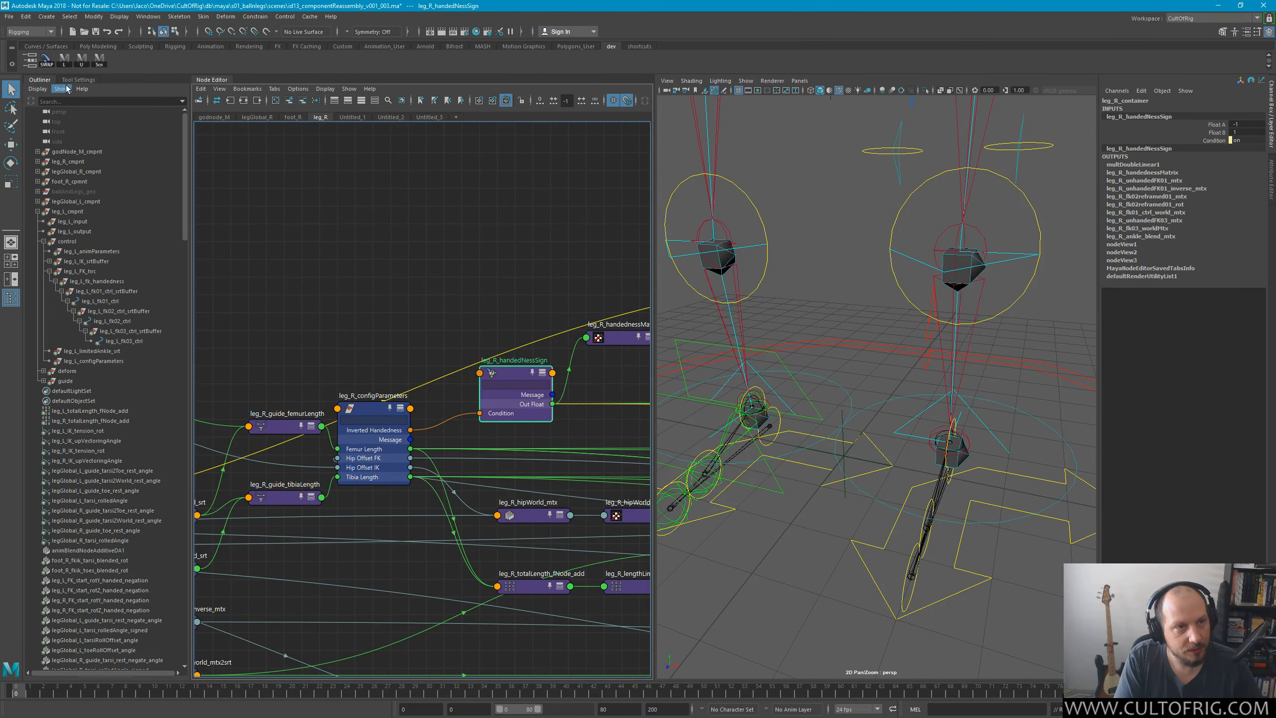
Filter the Outliner by leg_L_hande and select leg_L_handednessMatrix and leg_L_handedNessSign.
left_click(89, 102)
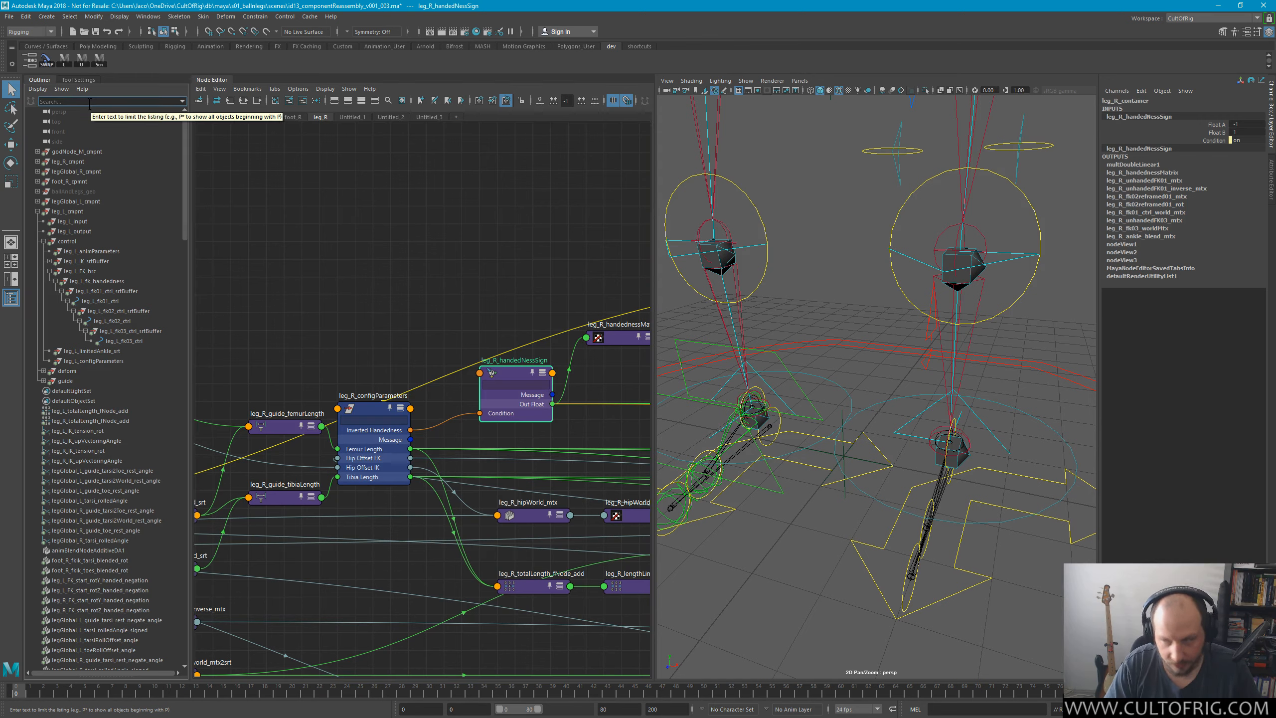
key("Return")
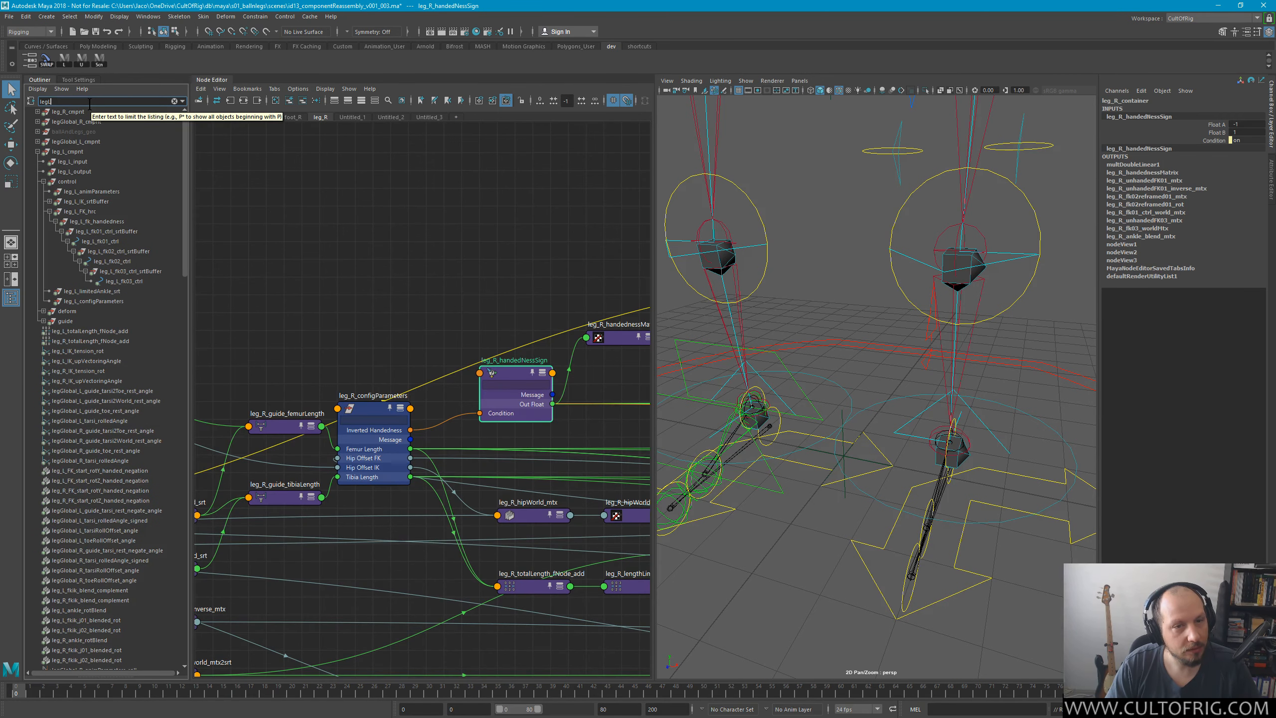
key("Return")
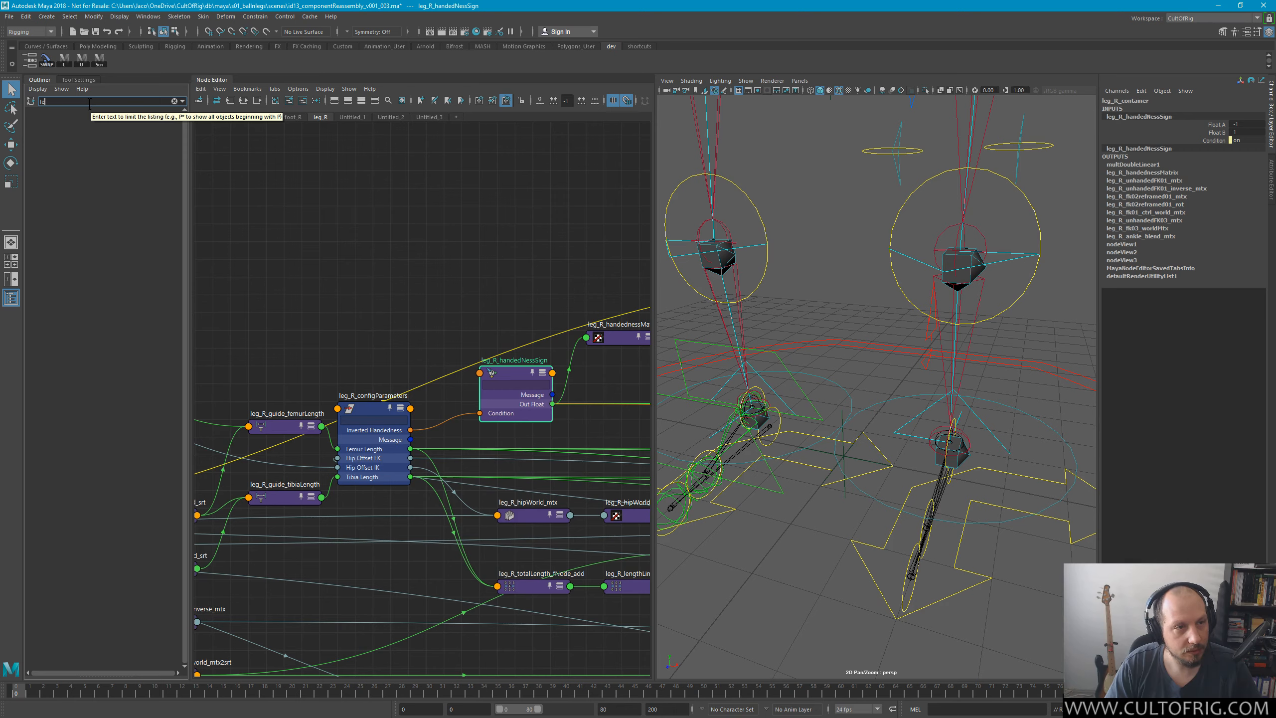
type("g_L")
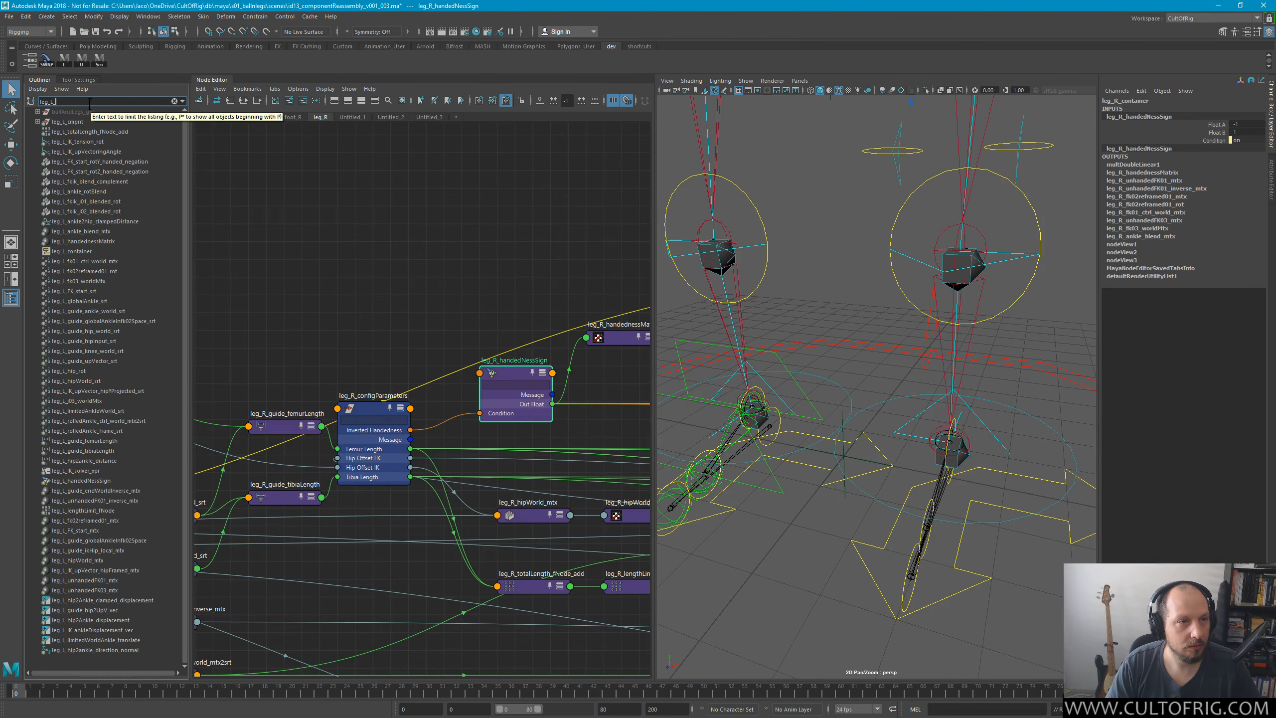
type("_hande")
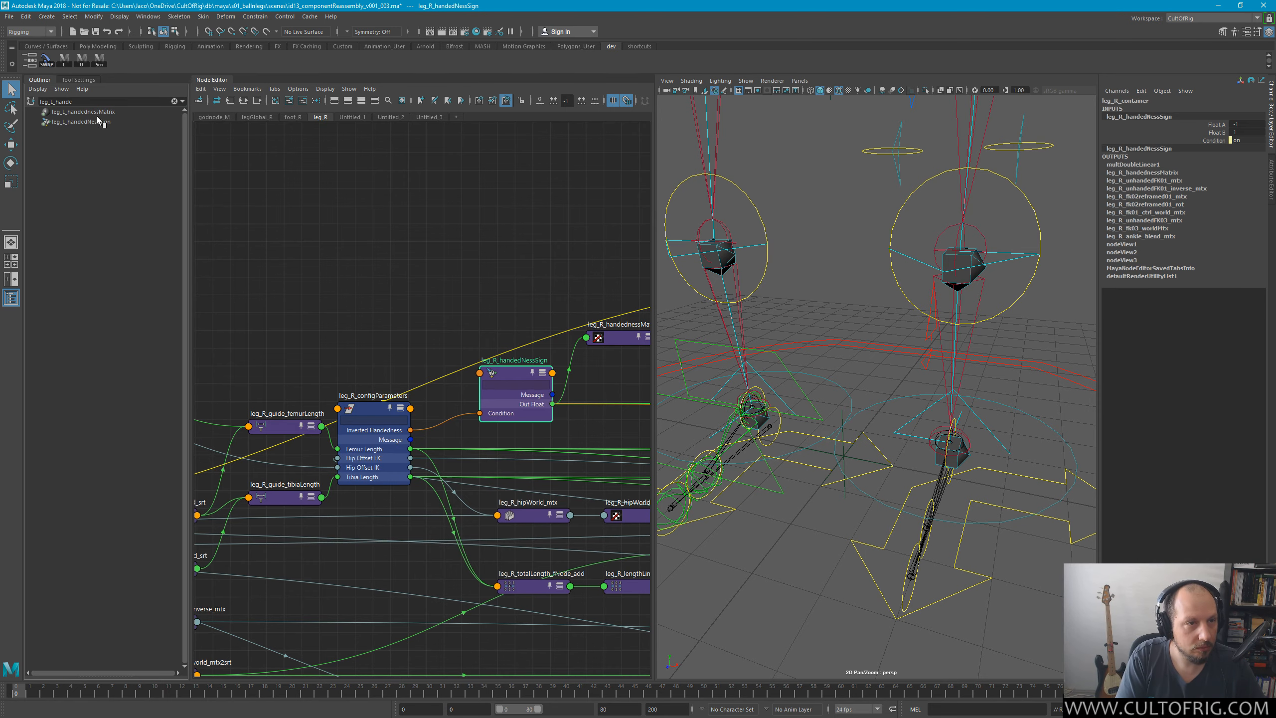
left_click(102, 112)
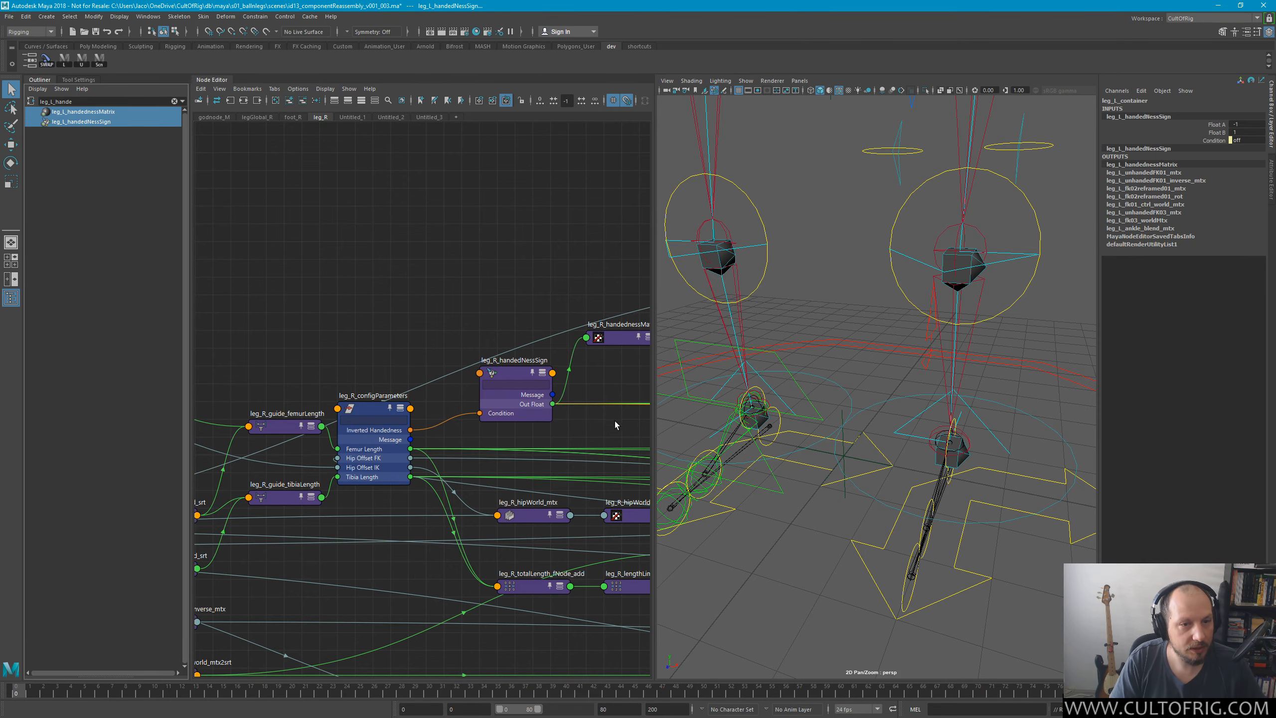
Add leg_L_handedNessSign and leg_L_handednessMatrix to the leg_R graph and place them below the left global ankle nodes.
scroll(236, 288, "down", 10)
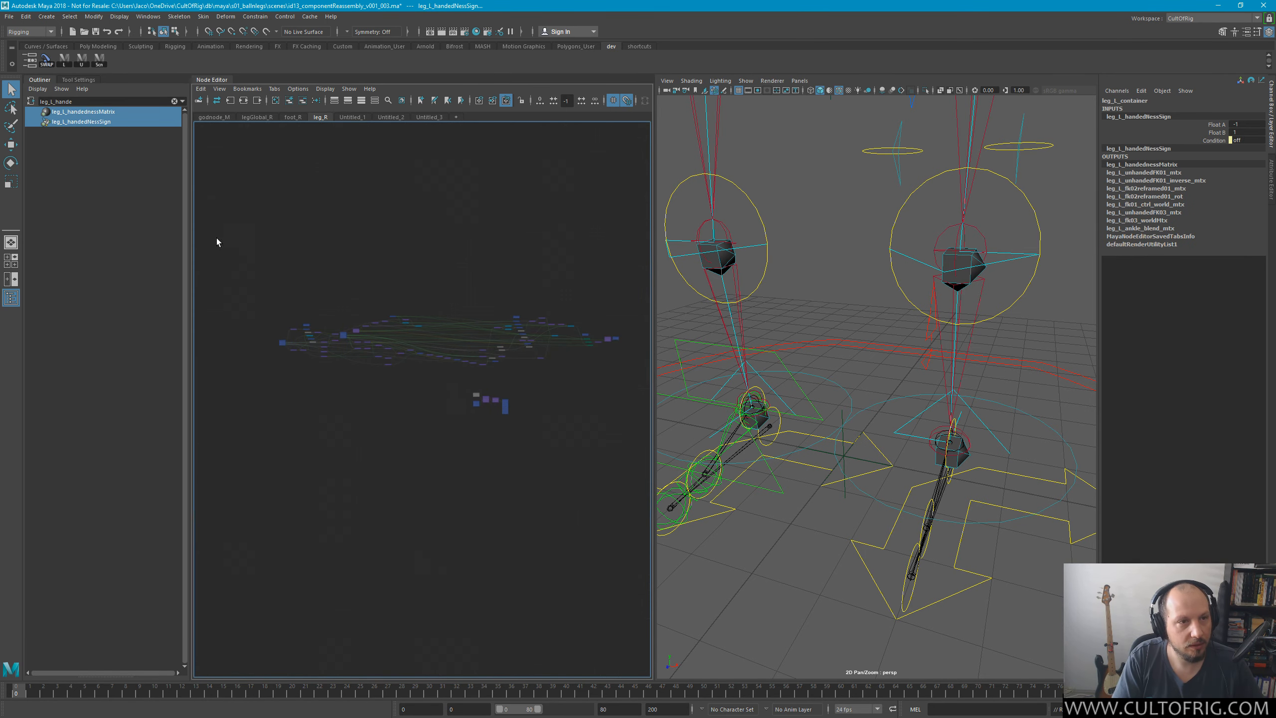
middle_click_drag(84, 122, 460, 412)
right_click_drag(473, 442, 673, 490, "alt")
middle_click_drag(598, 259, 431, 437, "alt")
left_click_drag(216, 383, 436, 424)
right_click_drag(464, 519, 588, 541, "alt")
middle_click_drag(409, 232, 430, 469, "alt")
right_click_drag(484, 402, 377, 308, "alt")
middle_click_drag(378, 308, 437, 382, "alt")
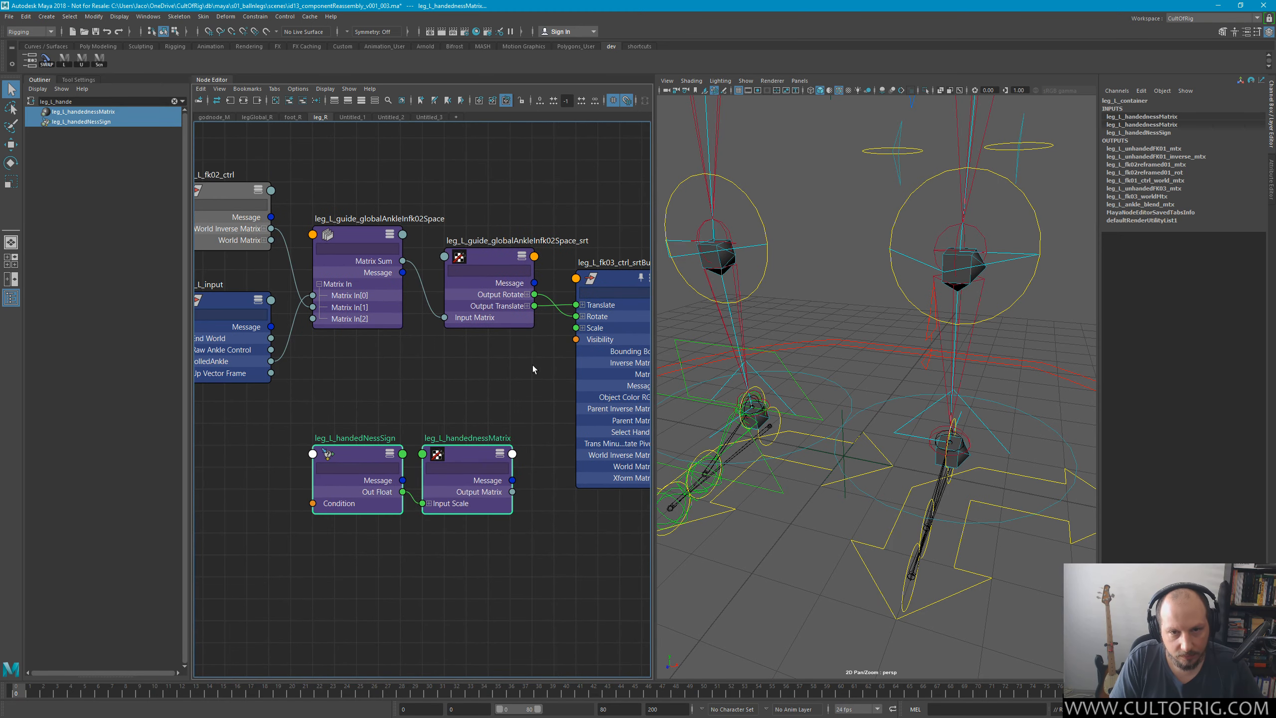
Connect leg_L_handedNessSign's Out Float to Scale X and Scale Z of leg_L_fk03_ctrl_srtBuffer, rearranging both handedness nodes.
left_click(582, 327)
left_click(361, 456)
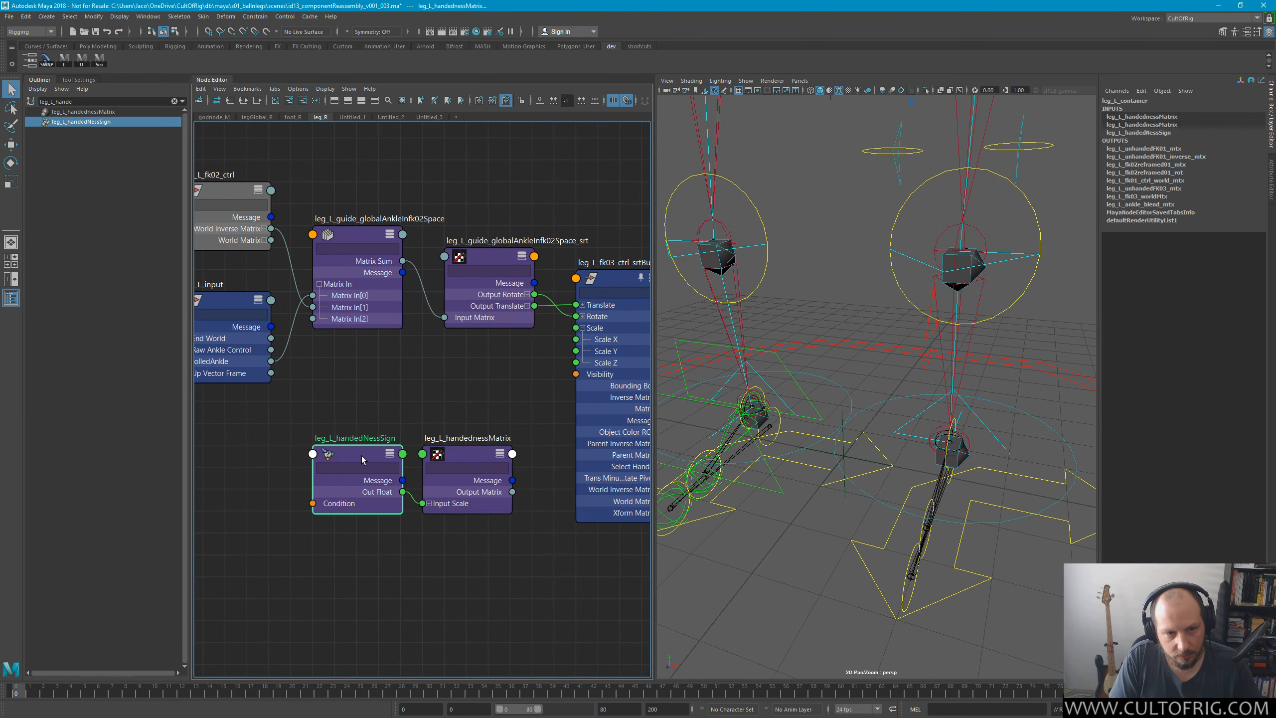
left_click_drag(361, 456, 350, 368)
key("3")
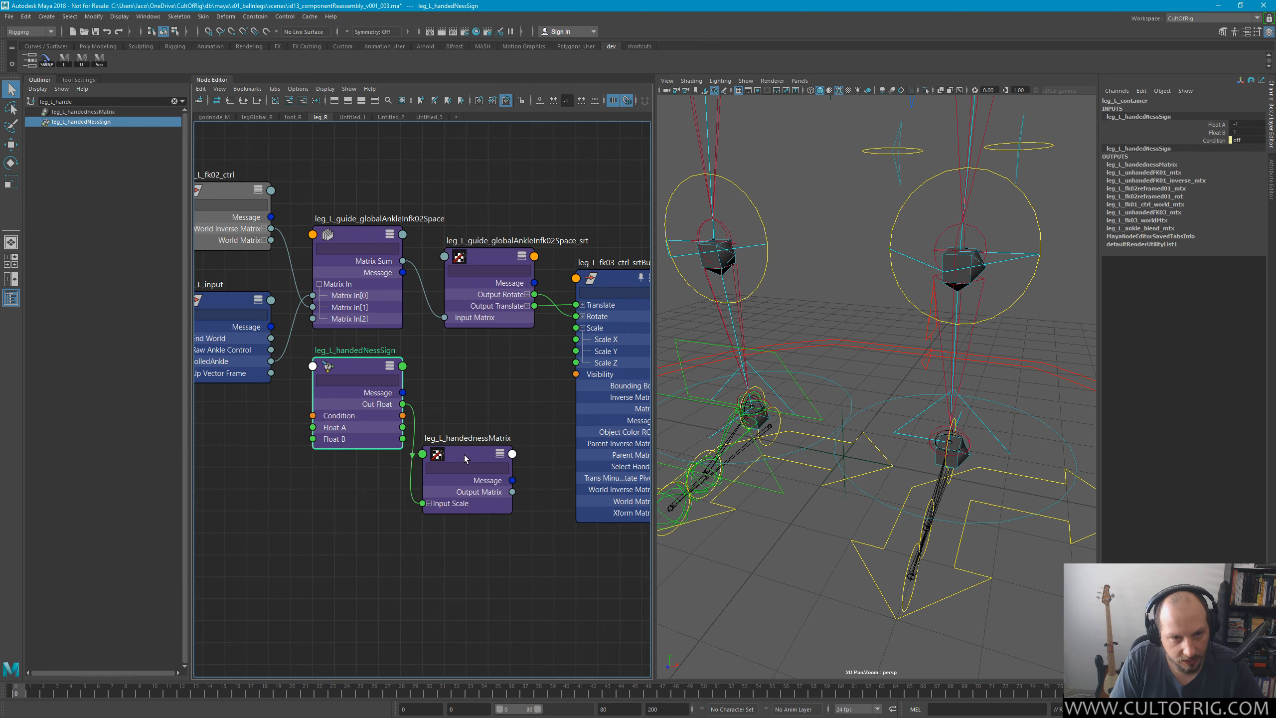
left_click_drag(465, 458, 491, 512)
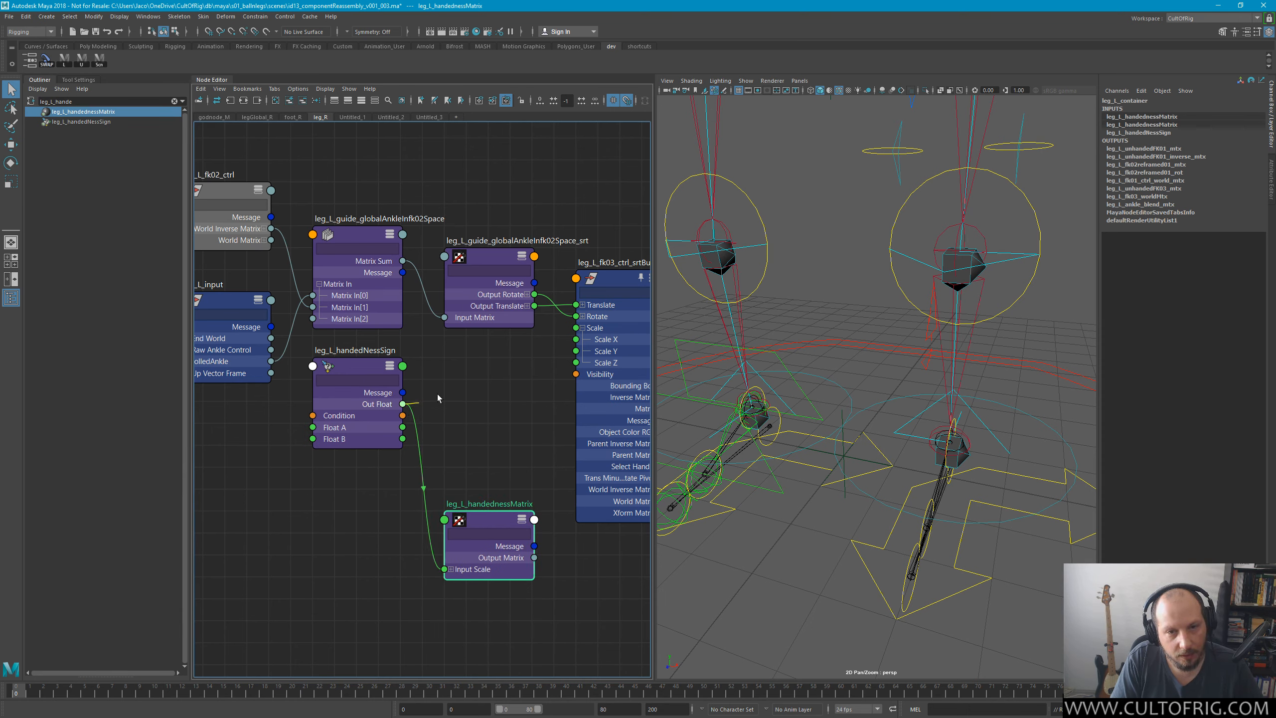
left_click_drag(437, 398, 576, 339)
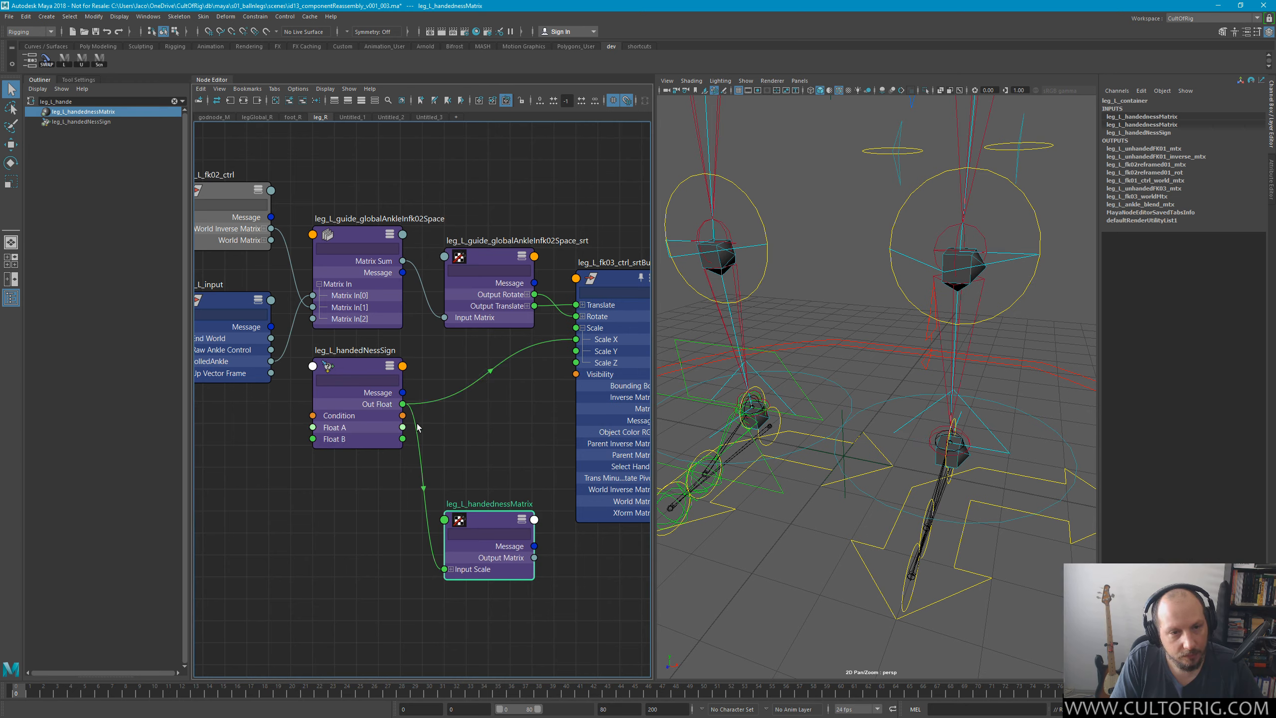
left_click_drag(444, 402, 576, 363)
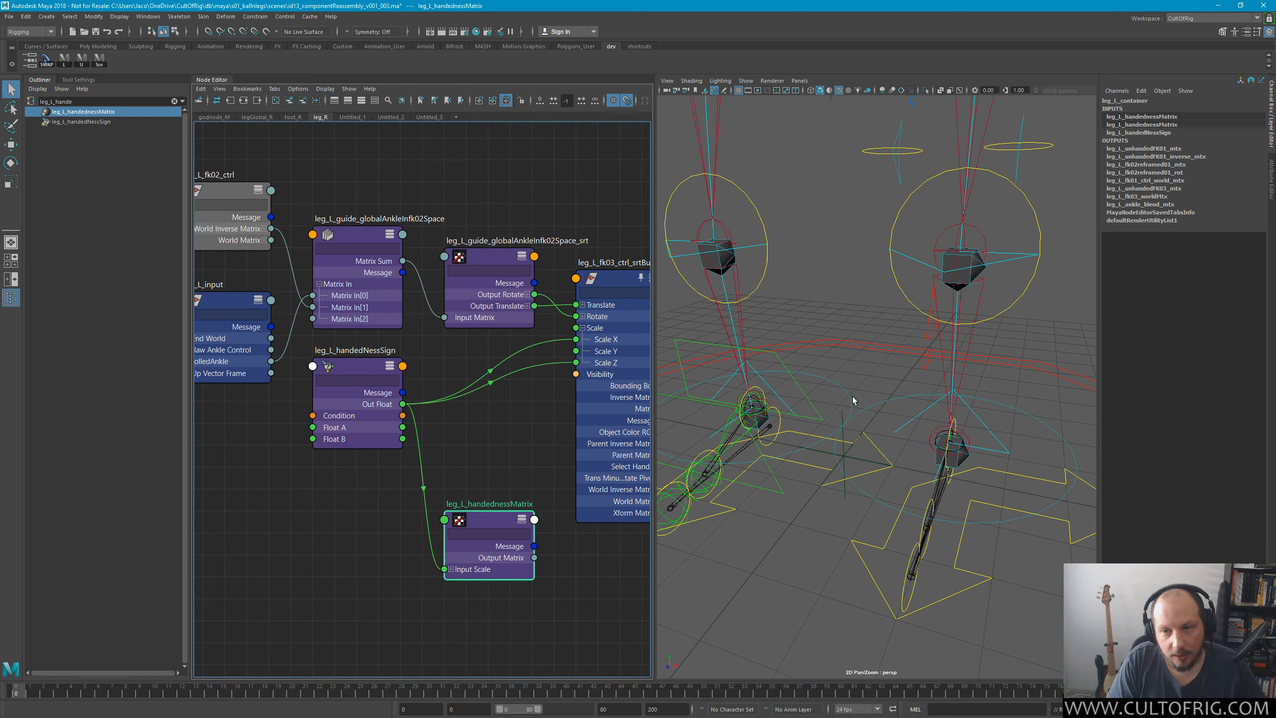
Return to leg_R_handedNessSign in the right-leg graph and show all its attributes.
mouse_move(1025, 377)
left_mouse_down("alt")
mouse_move(946, 366)
mouse_move(1005, 372)
left_mouse_up("alt")
left_click(470, 438)
right_click_drag(471, 438, 301, 415, "alt")
middle_click_drag(272, 260, 372, 564, "alt")
middle_click_drag(458, 425, 883, 424, "alt")
middle_click_drag(627, 403, 561, 394, "alt")
middle_click_drag(270, 247, 410, 294, "alt")
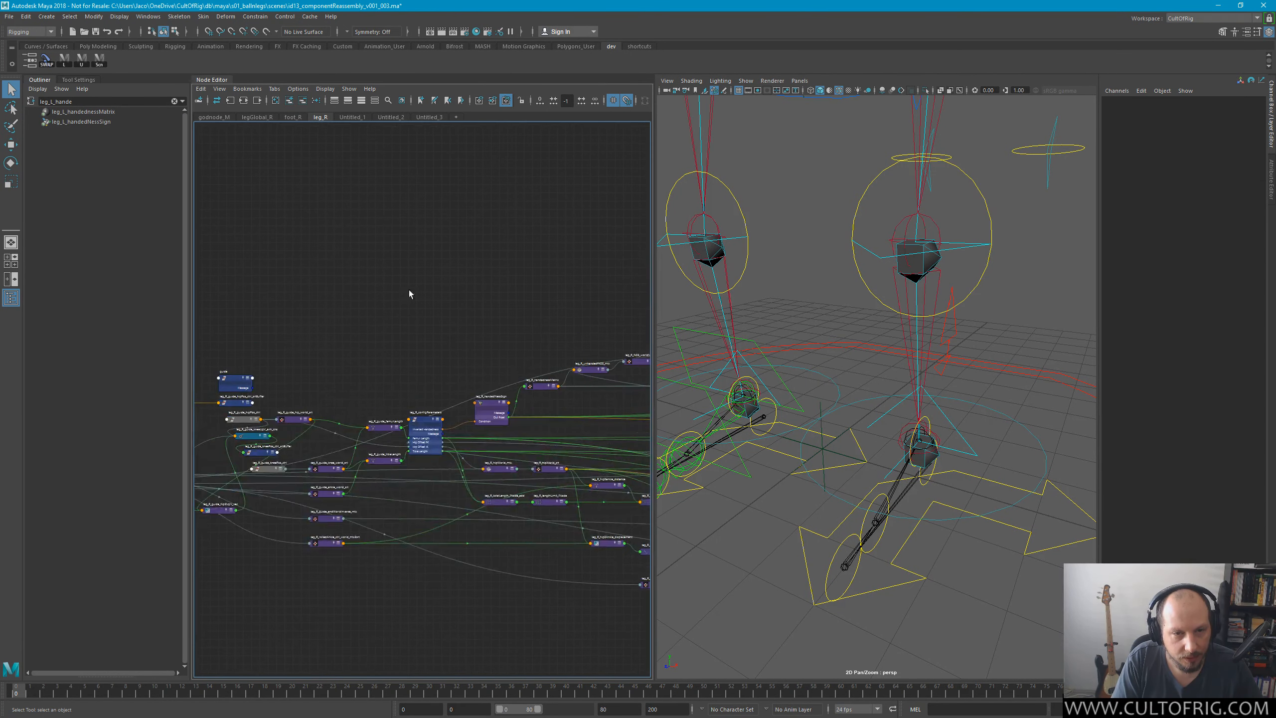
mouse_move(410, 293)
right_mouse_down("alt")
mouse_move(509, 338)
mouse_move(485, 265)
mouse_move(412, 273)
right_mouse_up("alt")
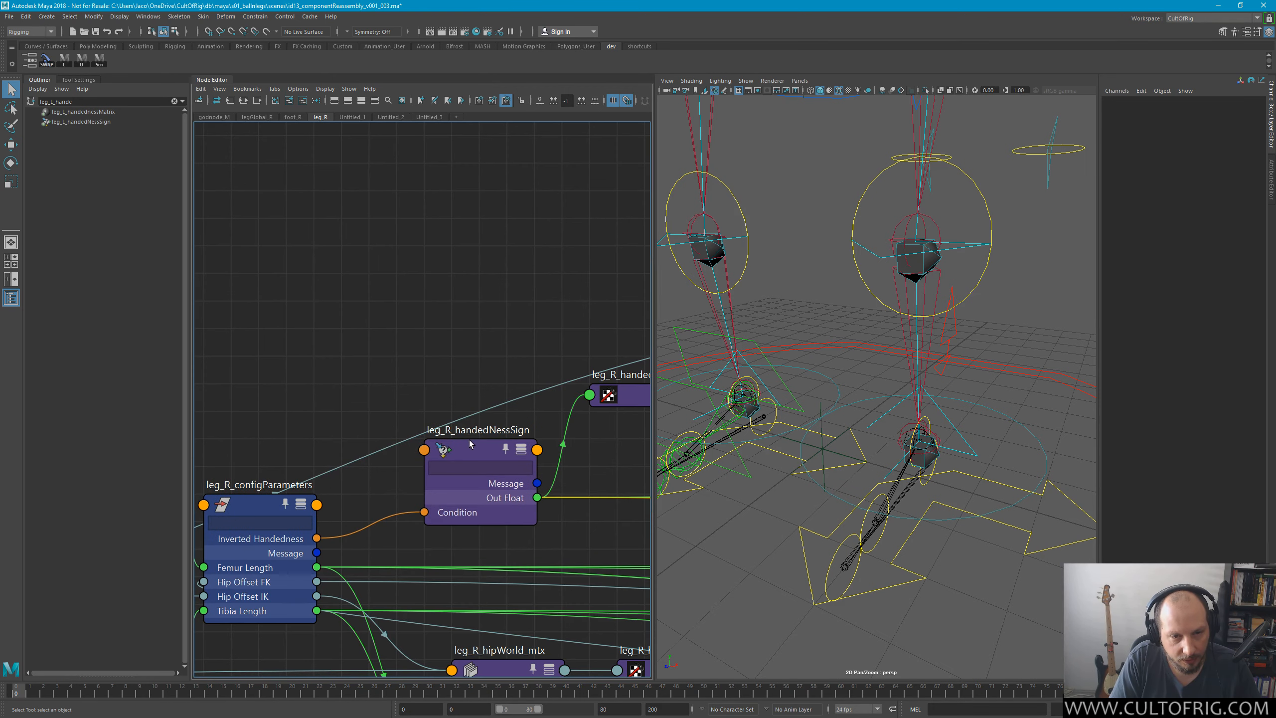
left_click(492, 454)
key("3")
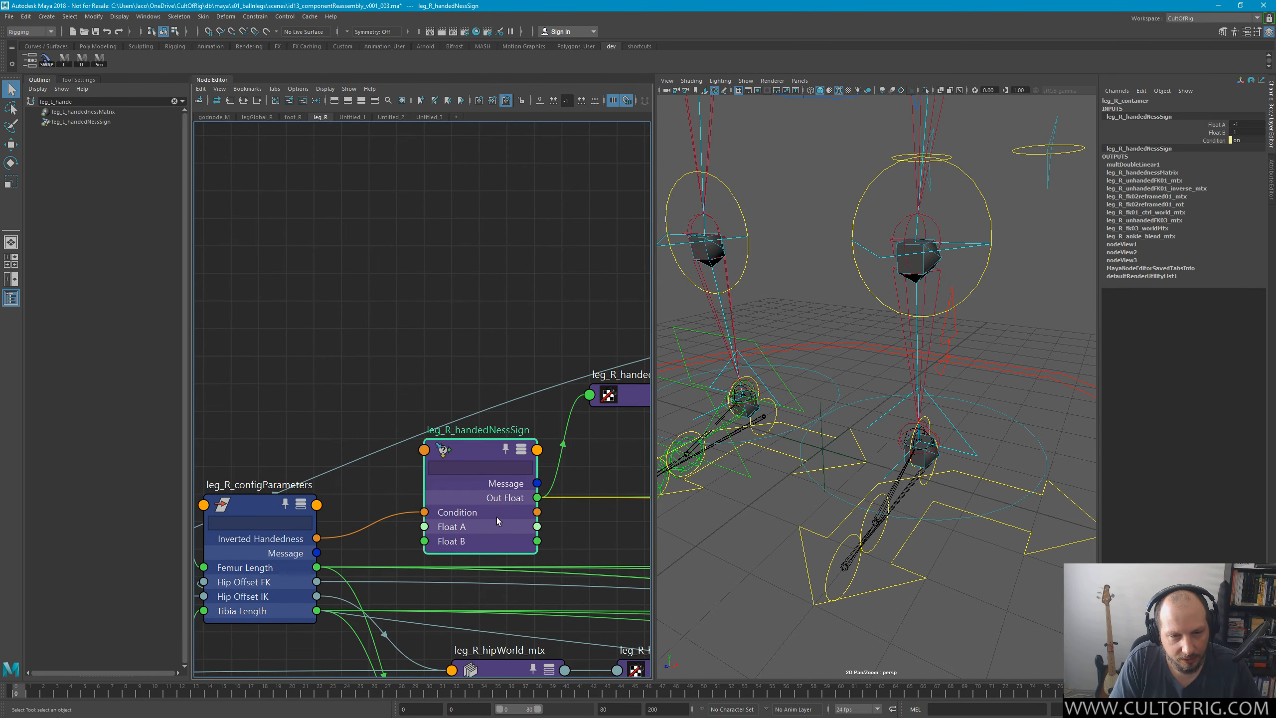
Collapse leg_R_handedNessSign to its compact display without listed attributes.
left_click(477, 312)
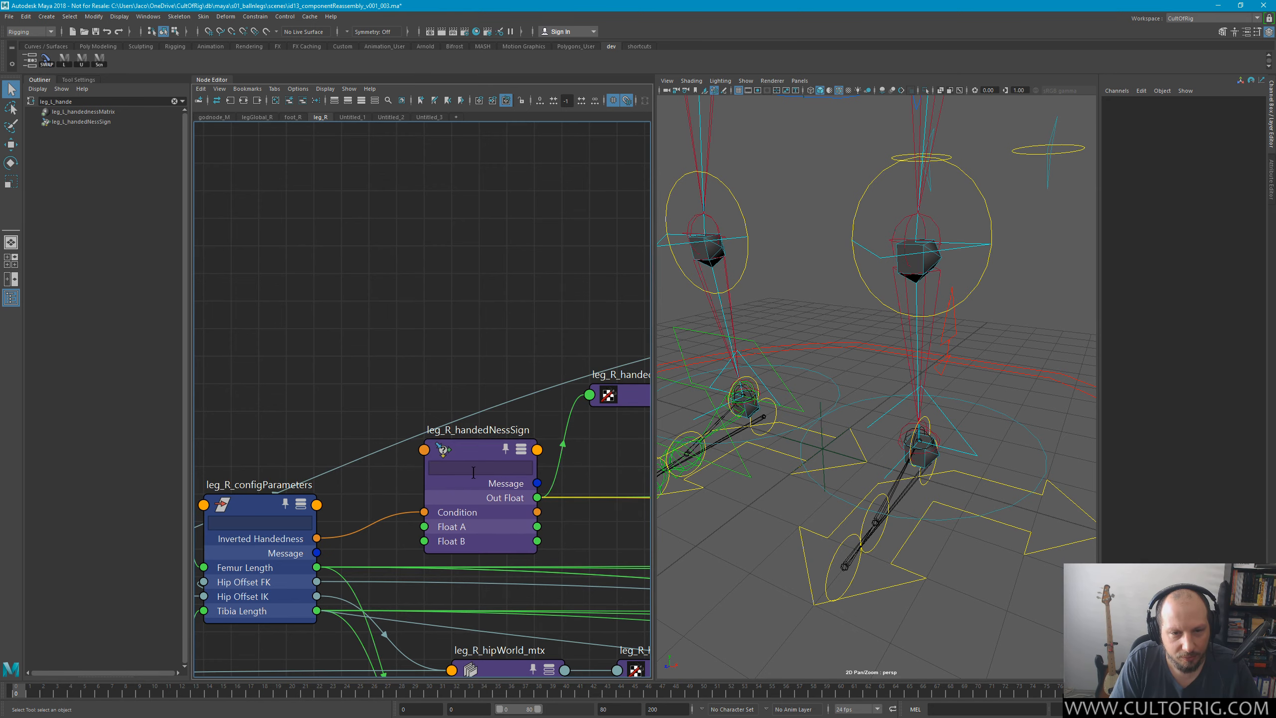
left_click(468, 464)
key("1")
scroll(567, 507, "down", 10)
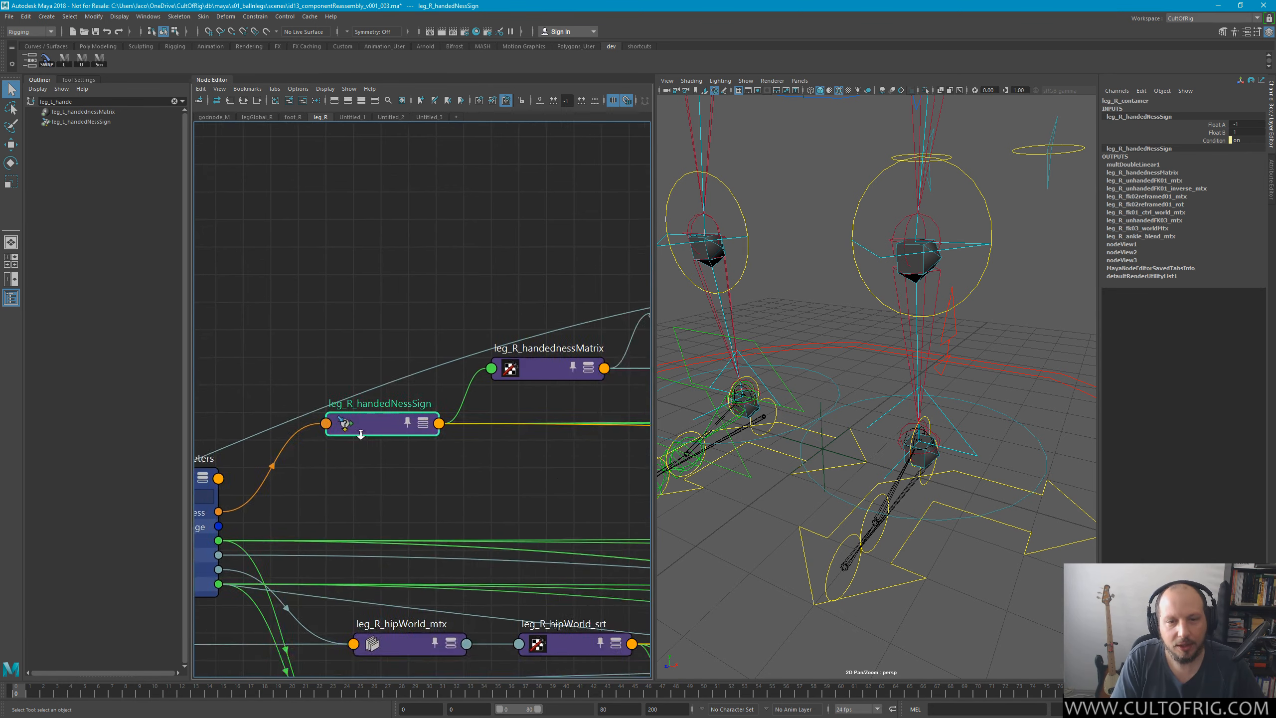
Move leg_L_handednessMatrix up beside leg_L_handedNessSign in the separate left-leg node network.
middle_click_drag(564, 519, 394, 424, "alt")
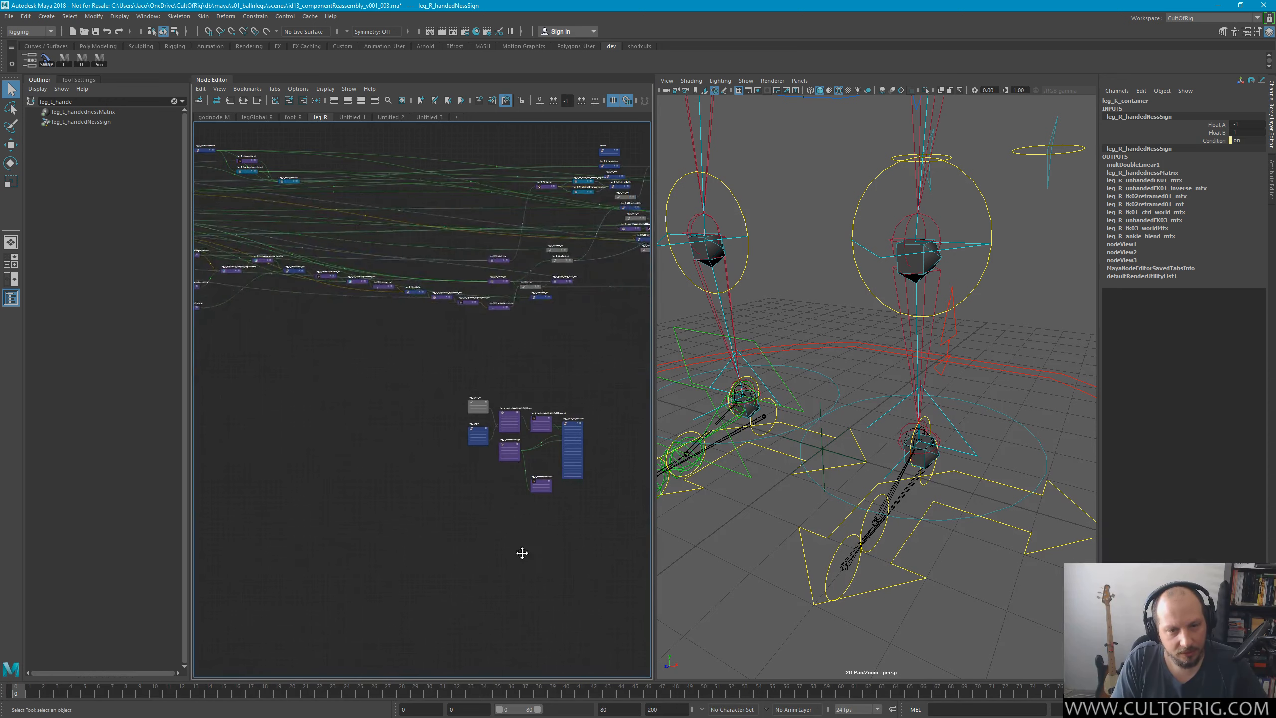
scroll(504, 573, "down", 2)
scroll(515, 533, "up", 2)
left_click(520, 485)
left_click_drag(520, 484, 524, 462)
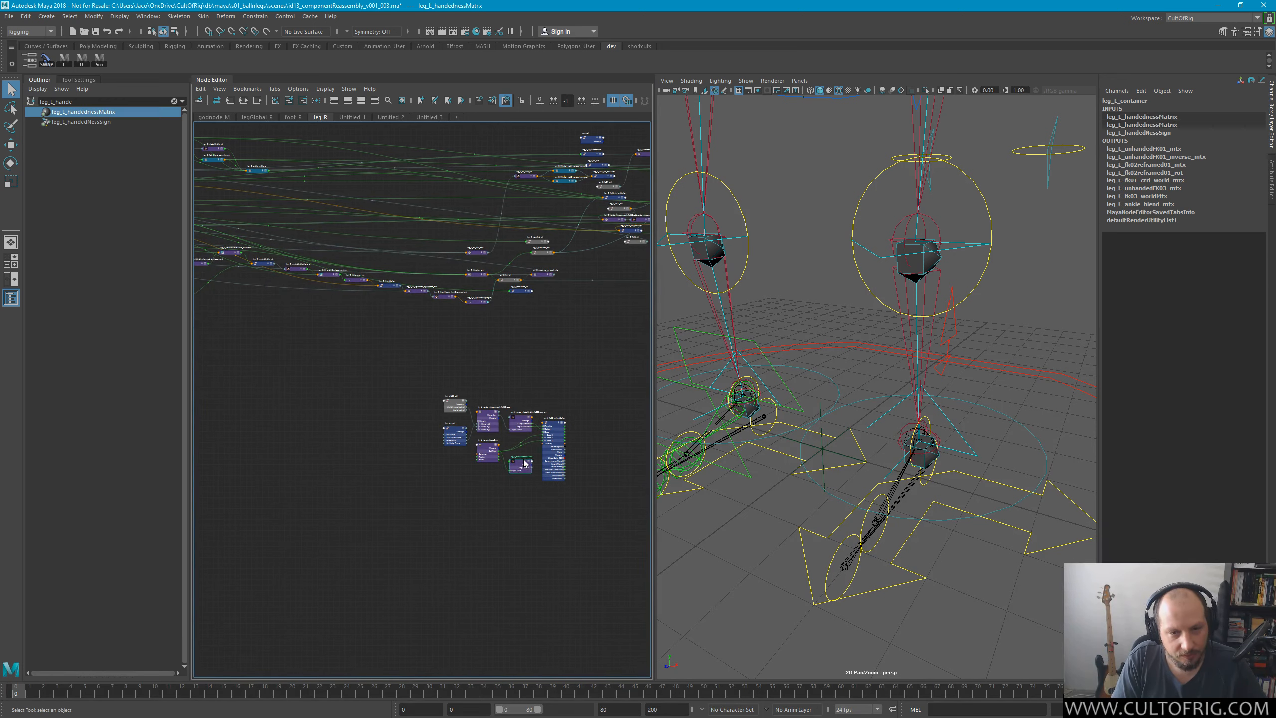
scroll(445, 531, "up", 5)
middle_click_drag(623, 211, 374, 387, "alt")
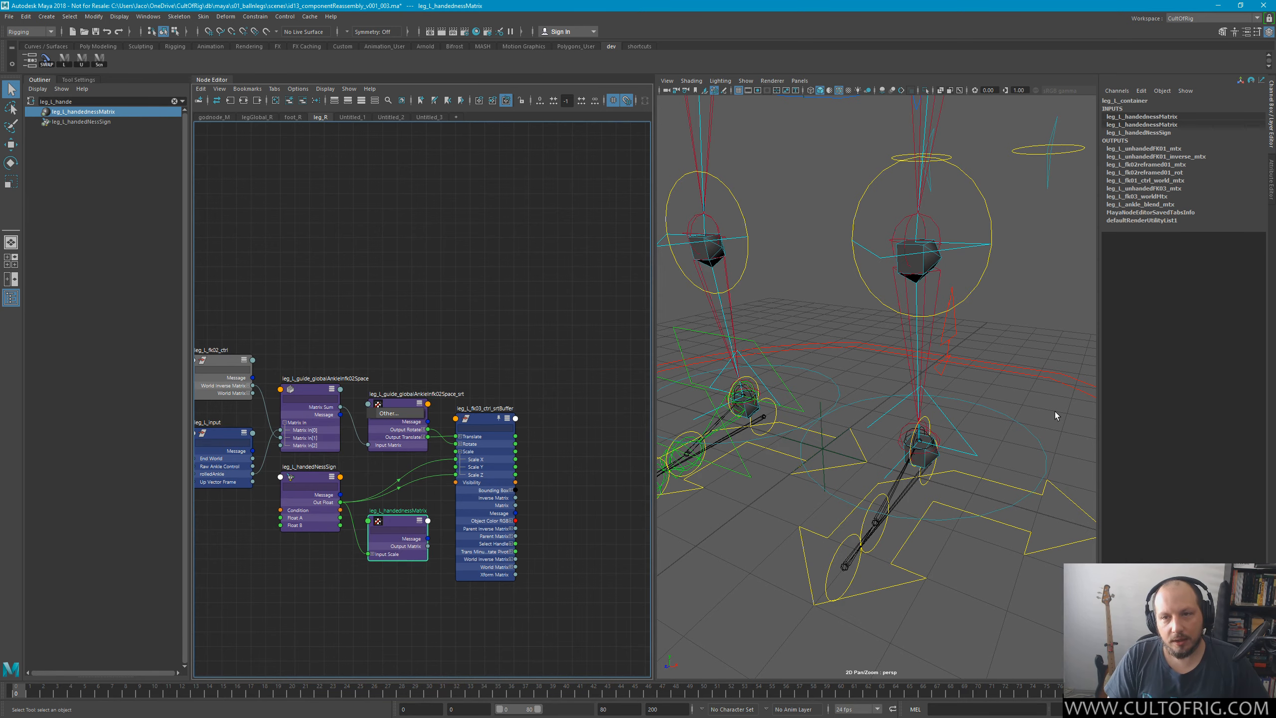
Test-rotate the right and left fk03 ankle controls together to check their mirroring, and undo the rotation.
left_click_drag(1015, 359, 1018, 363, "alt")
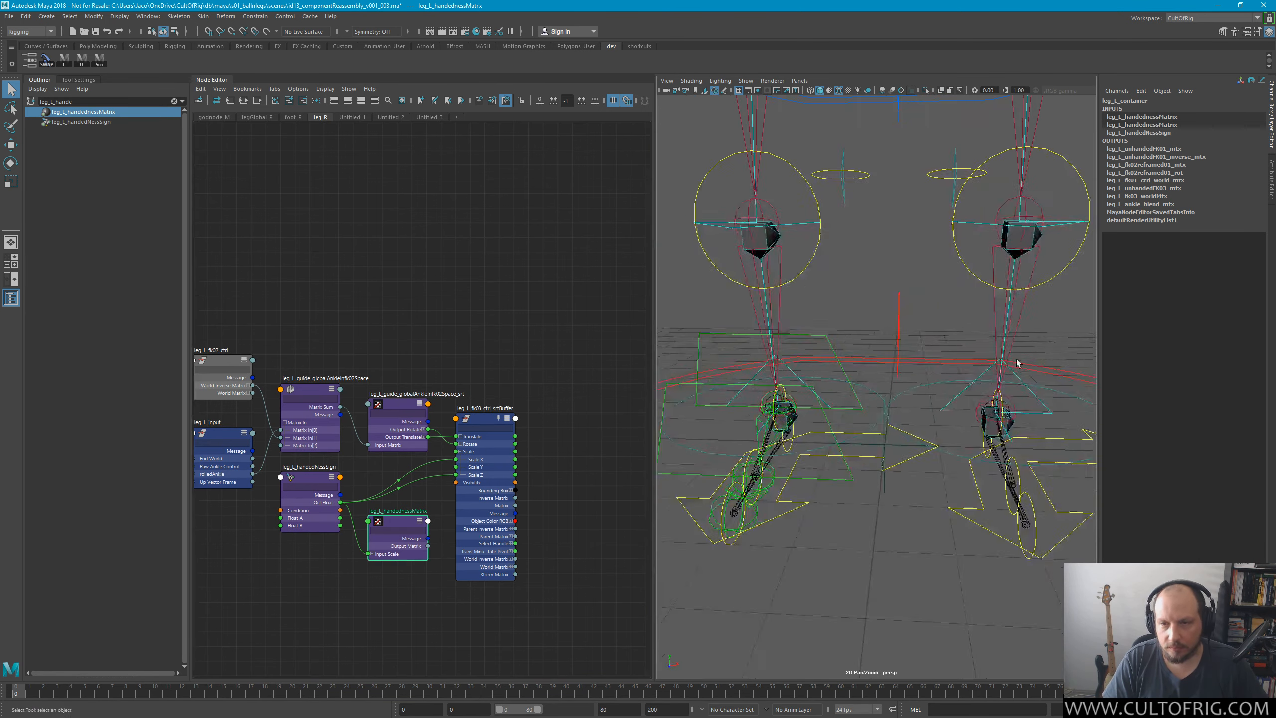
right_click_drag(1017, 363, 954, 366, "alt")
left_click_drag(955, 367, 793, 391, "alt")
left_click(776, 393)
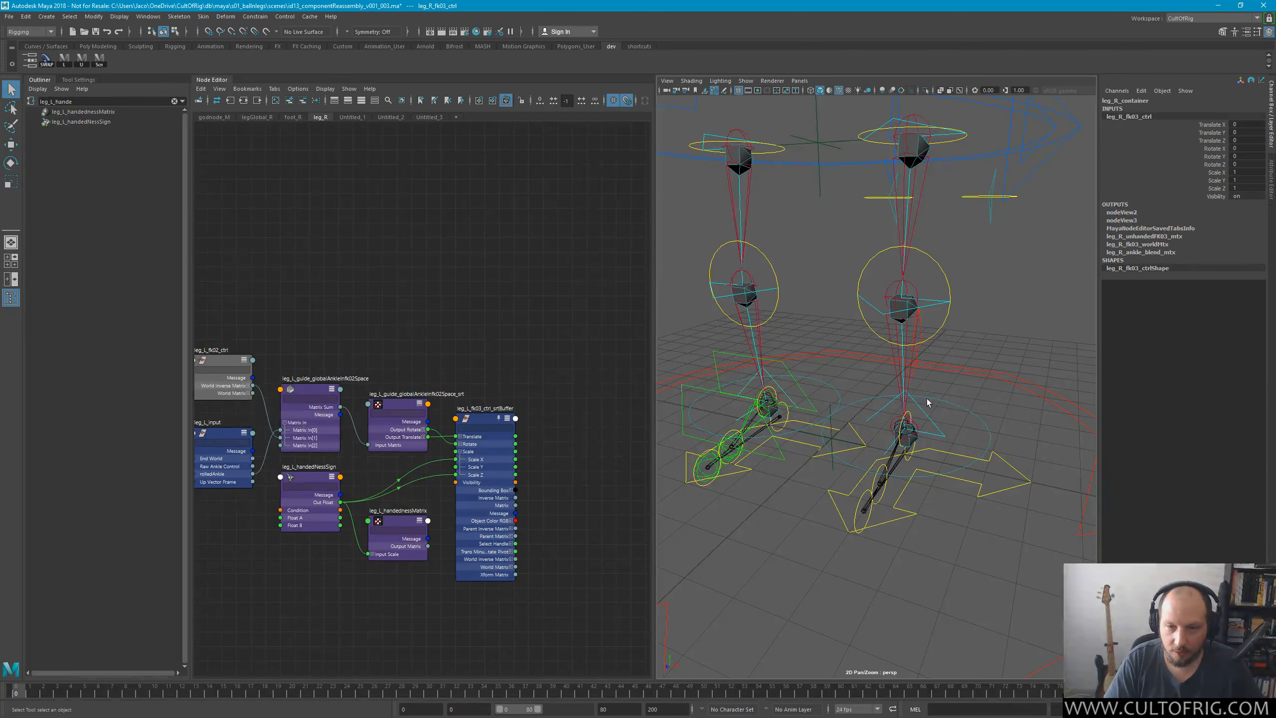
left_click(914, 427)
key("e")
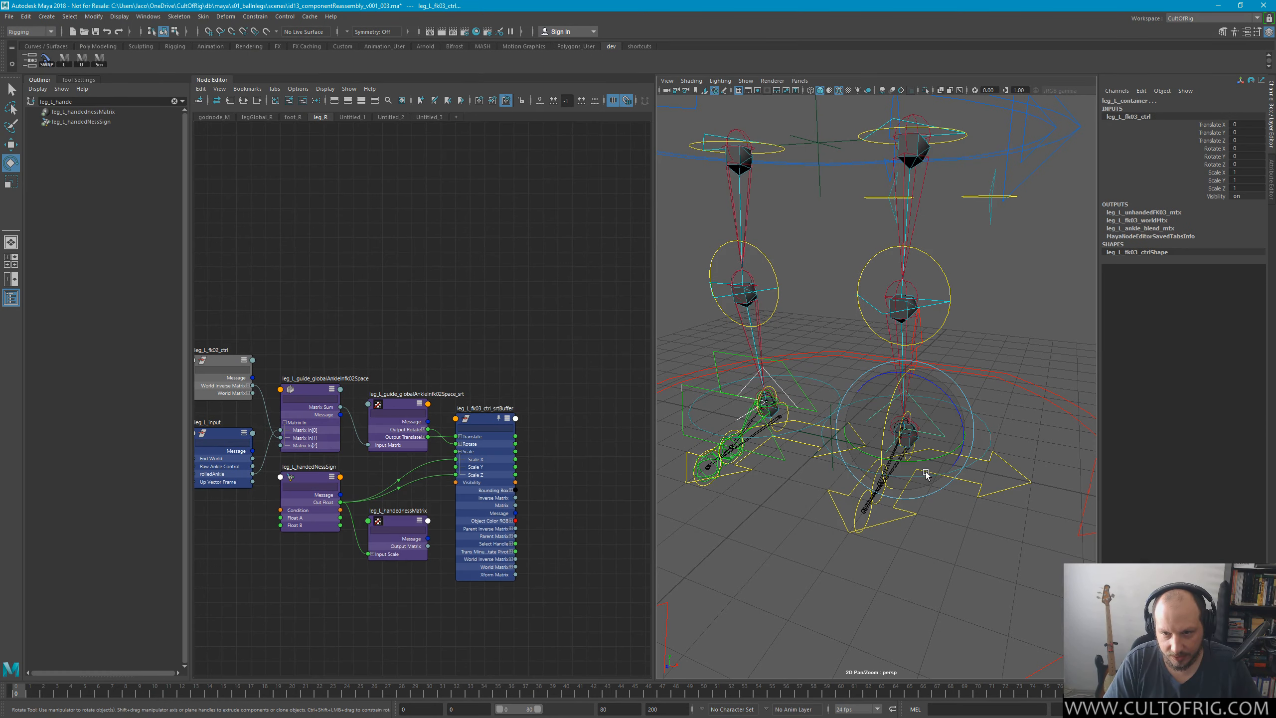
left_click_drag(926, 475, 882, 441)
key("ctrl+z")
key("ctrl+z")
right_click_drag(882, 441, 989, 426, "alt")
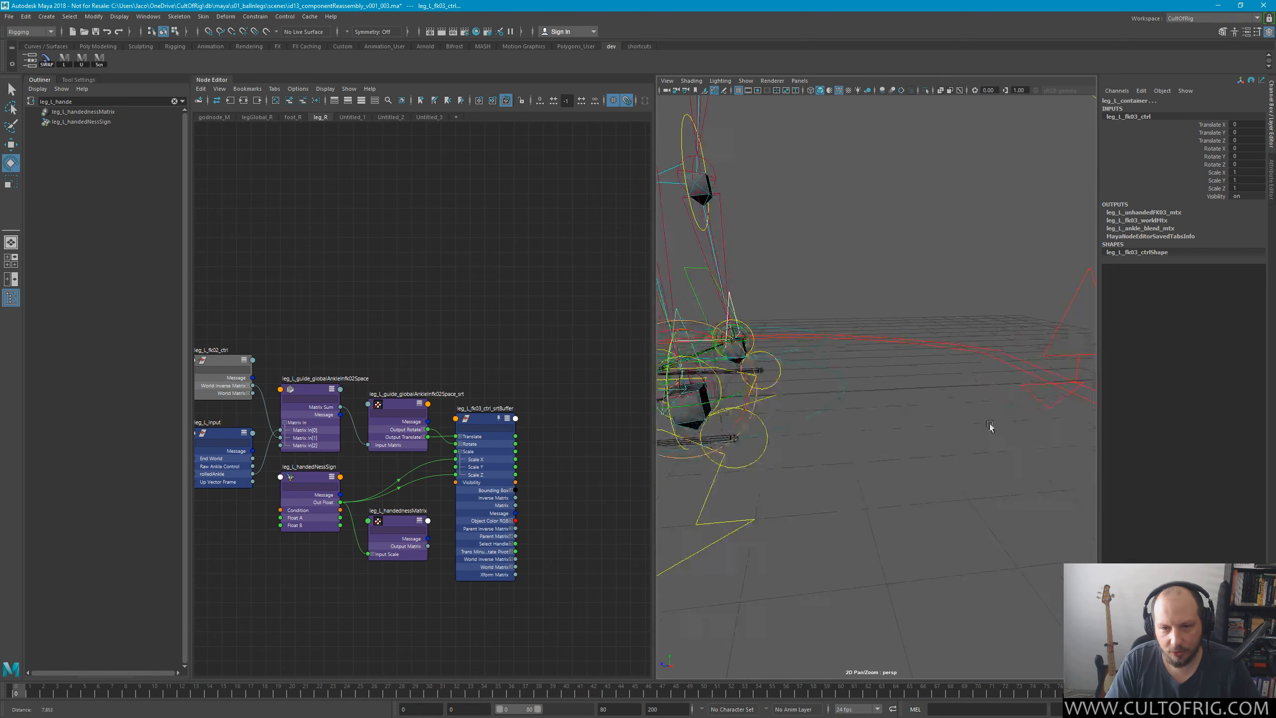
left_click_drag(989, 426, 936, 338, "alt")
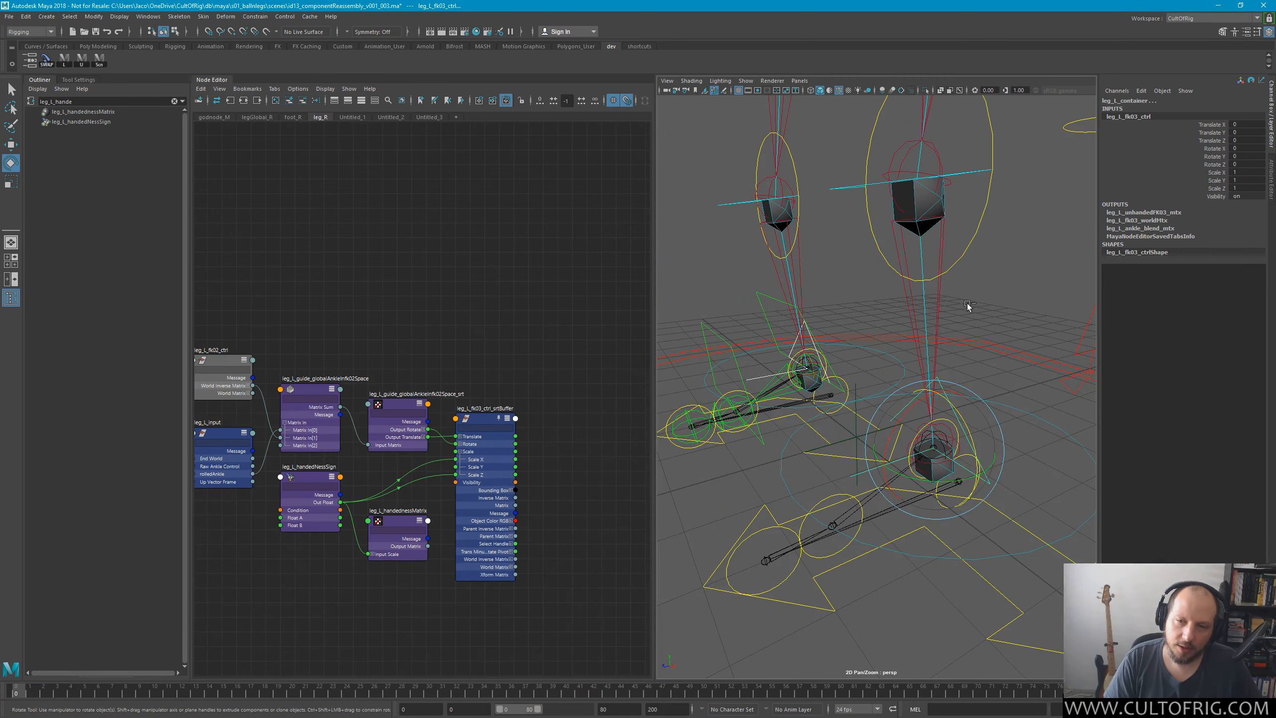
Remove the separate left-leg nodes from the leg_R graph, clear the Outliner filter and deselect everything.
key("q")
left_click(1012, 314)
middle_click_drag(243, 415, 330, 281, "alt")
left_click(456, 272)
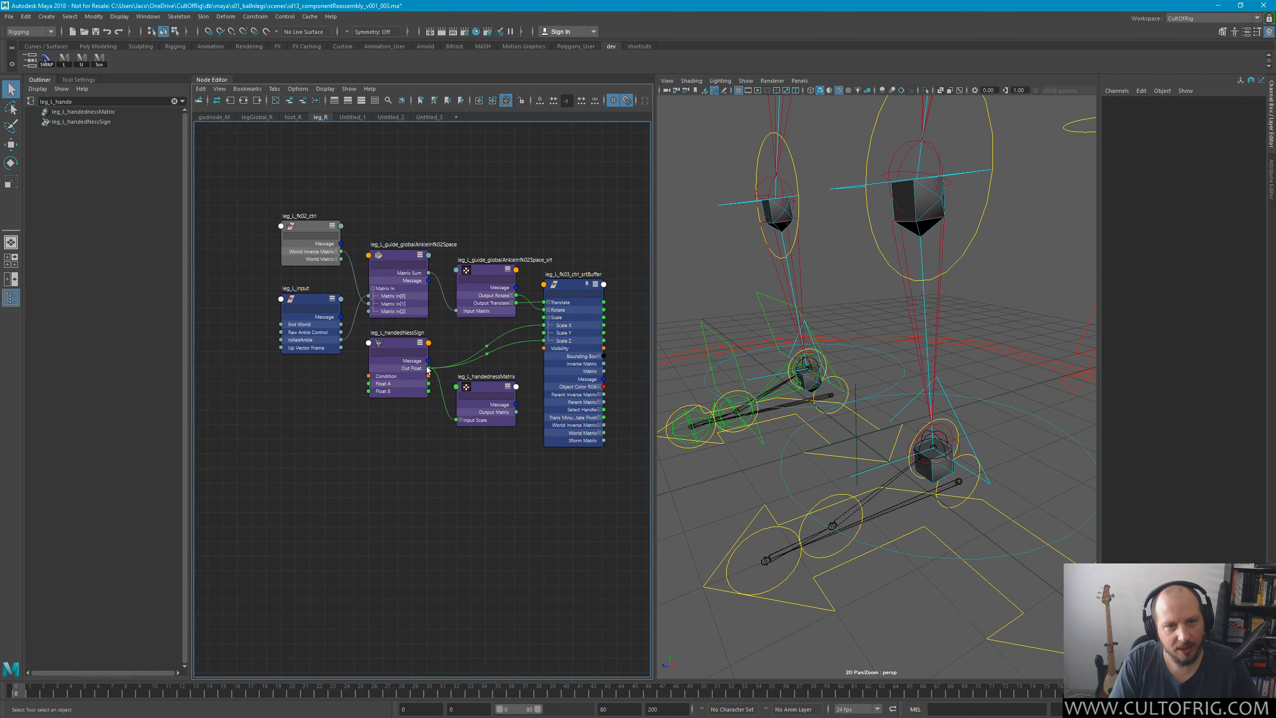
key("a")
middle_click_drag(478, 406, 452, 413, "alt")
left_click_drag(399, 445, 586, 514)
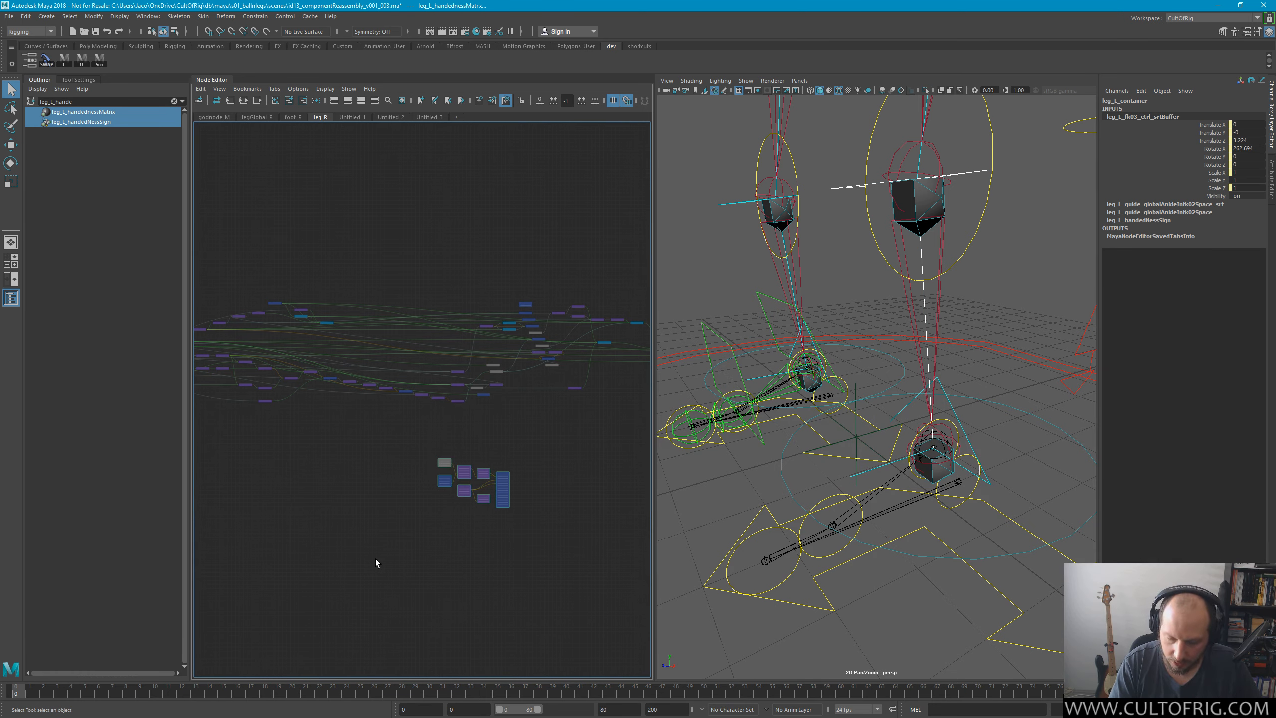
key("minus")
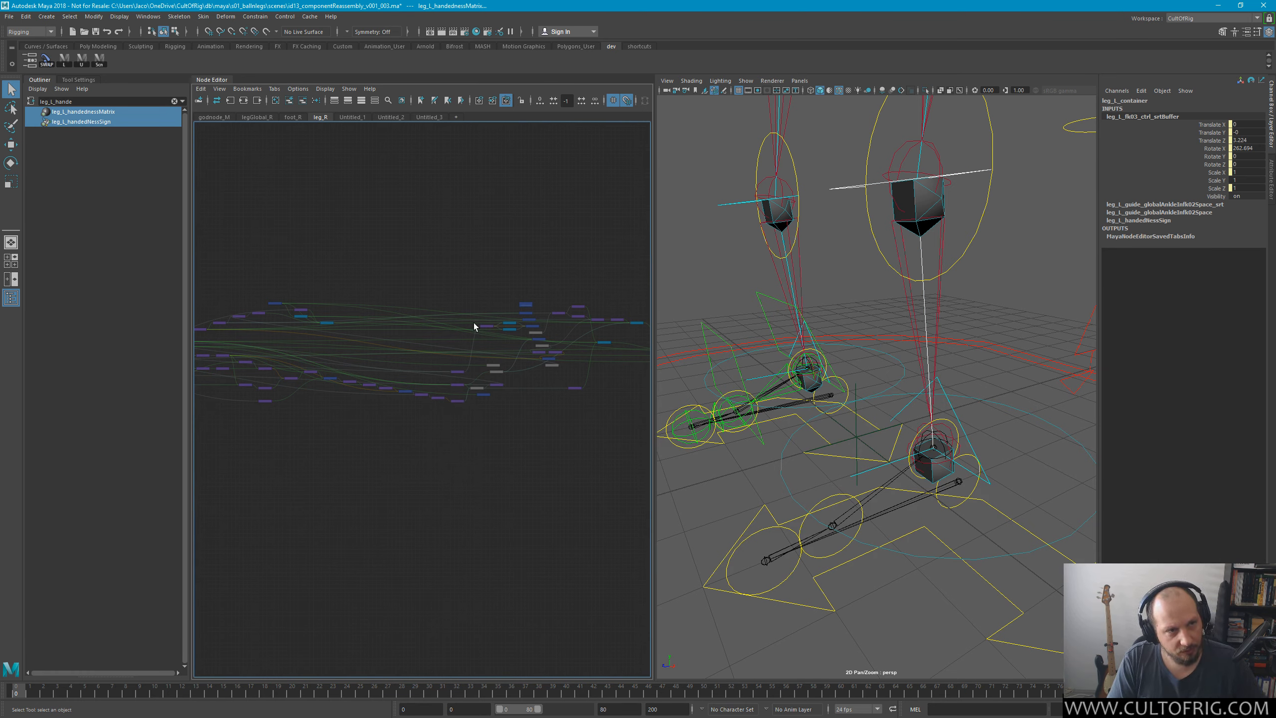
left_click(174, 101)
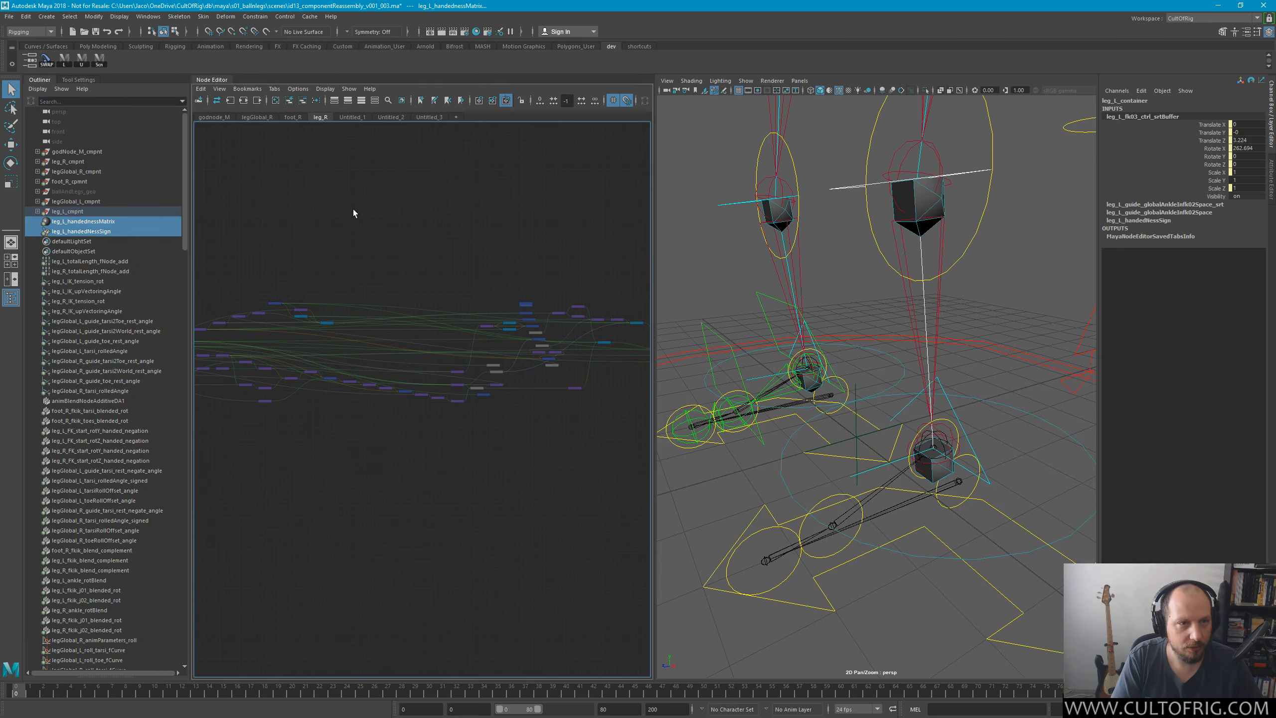
left_click(735, 268)
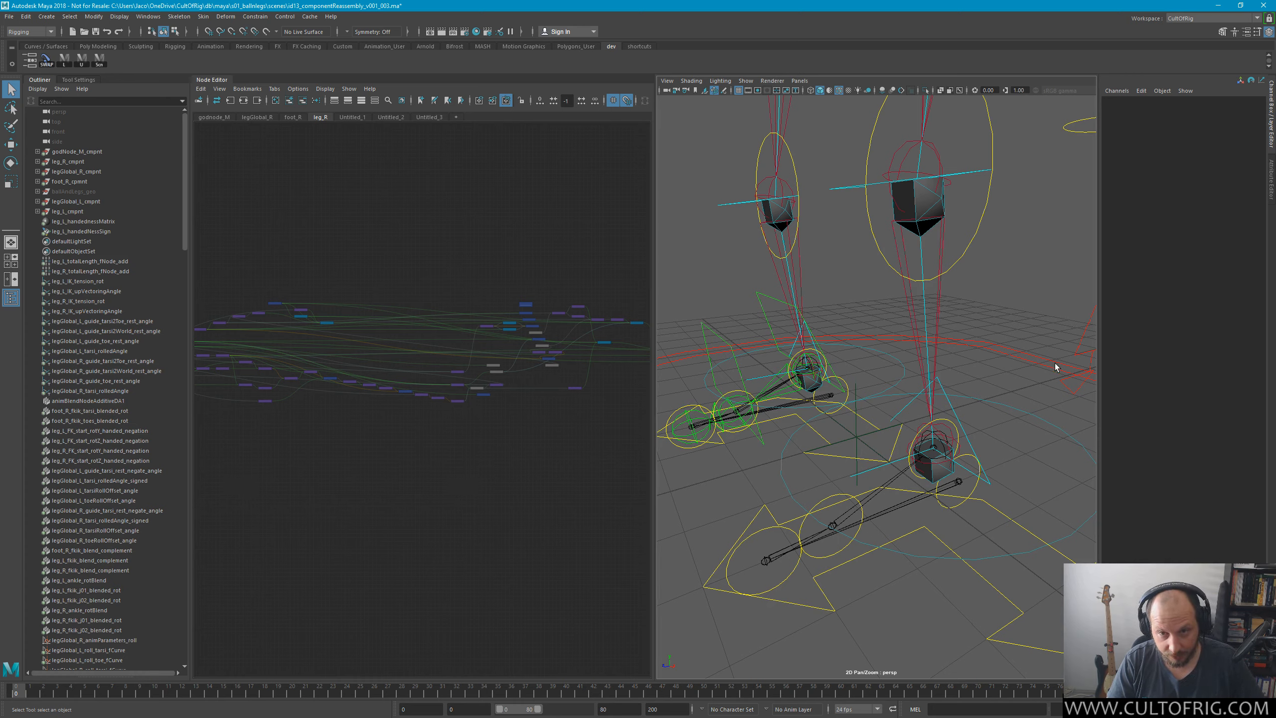
left_click_drag(886, 364, 888, 370, "alt")
right_click_drag(889, 370, 857, 354, "alt")
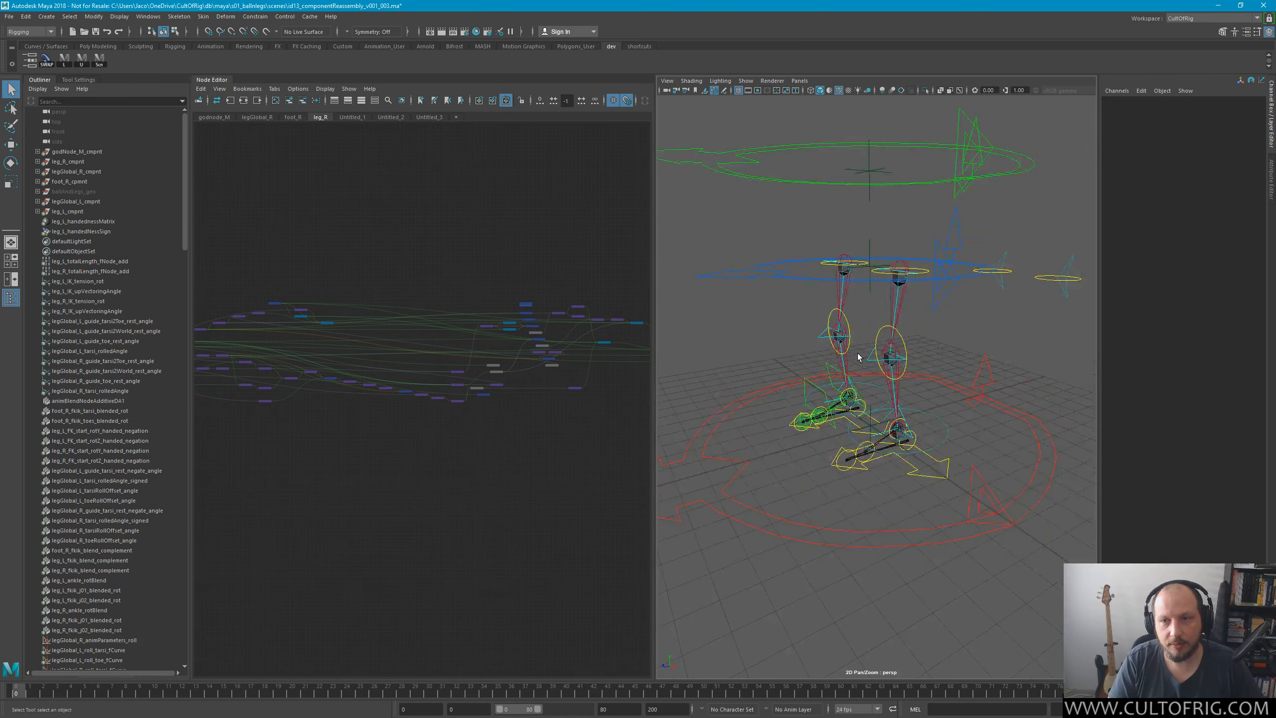
left_click_drag(857, 353, 947, 422, "alt")
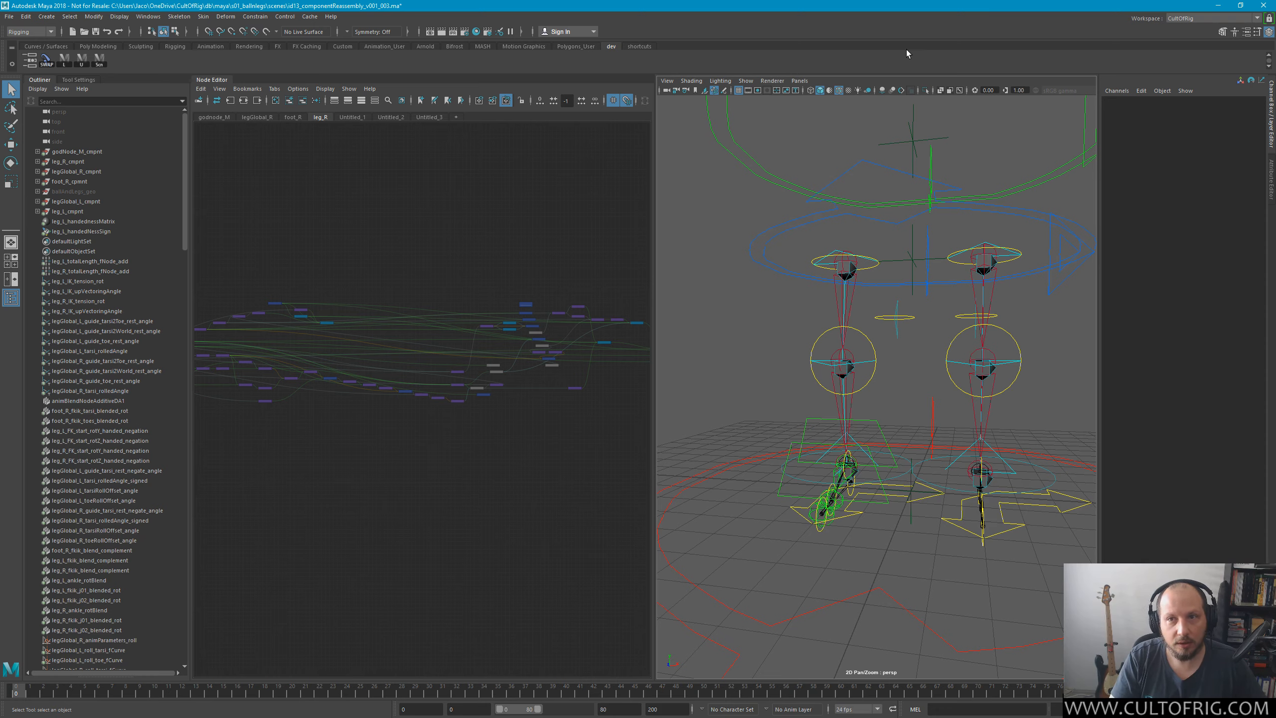
mouse_move(933, 407)
left_mouse_down("alt")
mouse_move(969, 430)
mouse_move(943, 387)
left_mouse_up("alt")
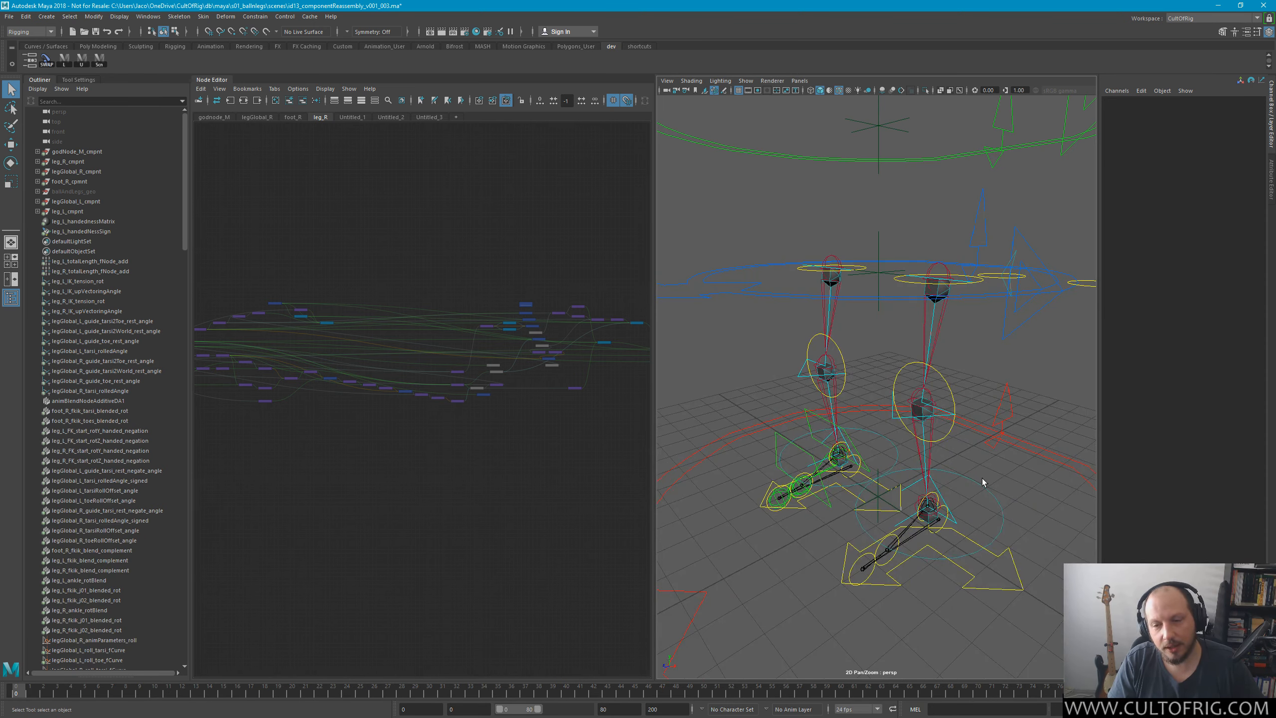
left_click(942, 502)
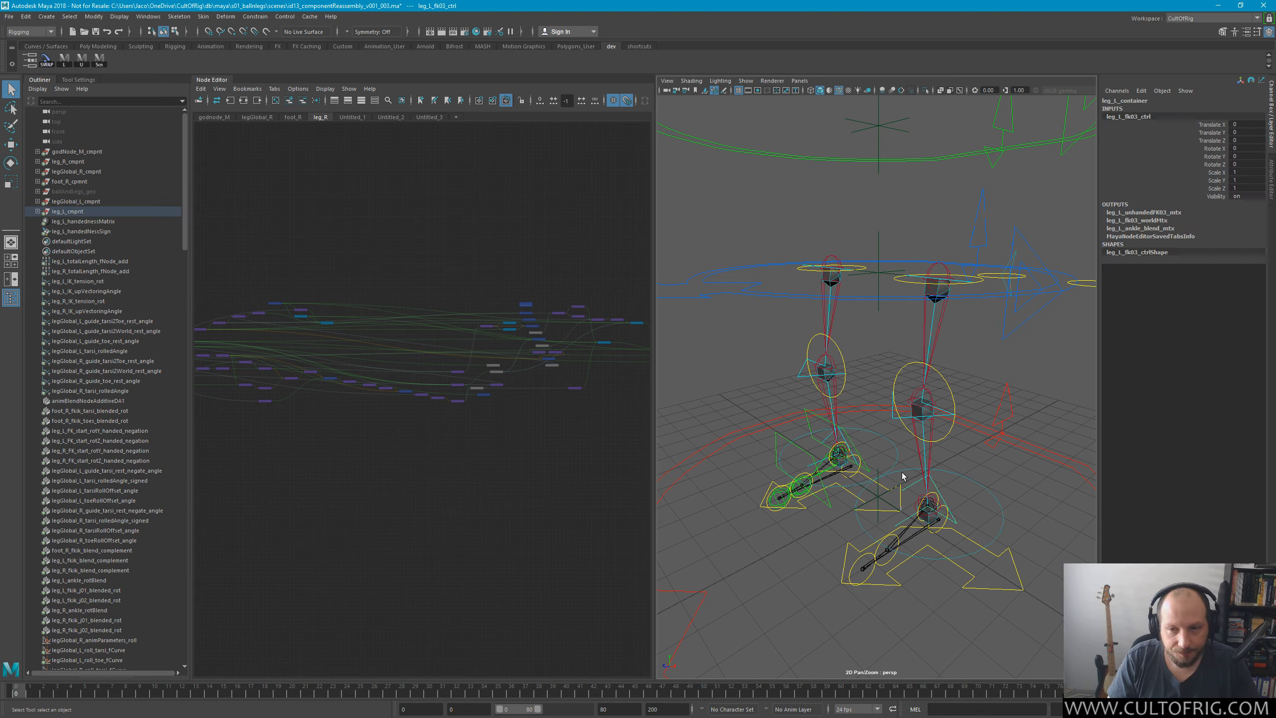
left_click(857, 452, "shift")
left_click_drag(872, 463, 1019, 336, "alt")
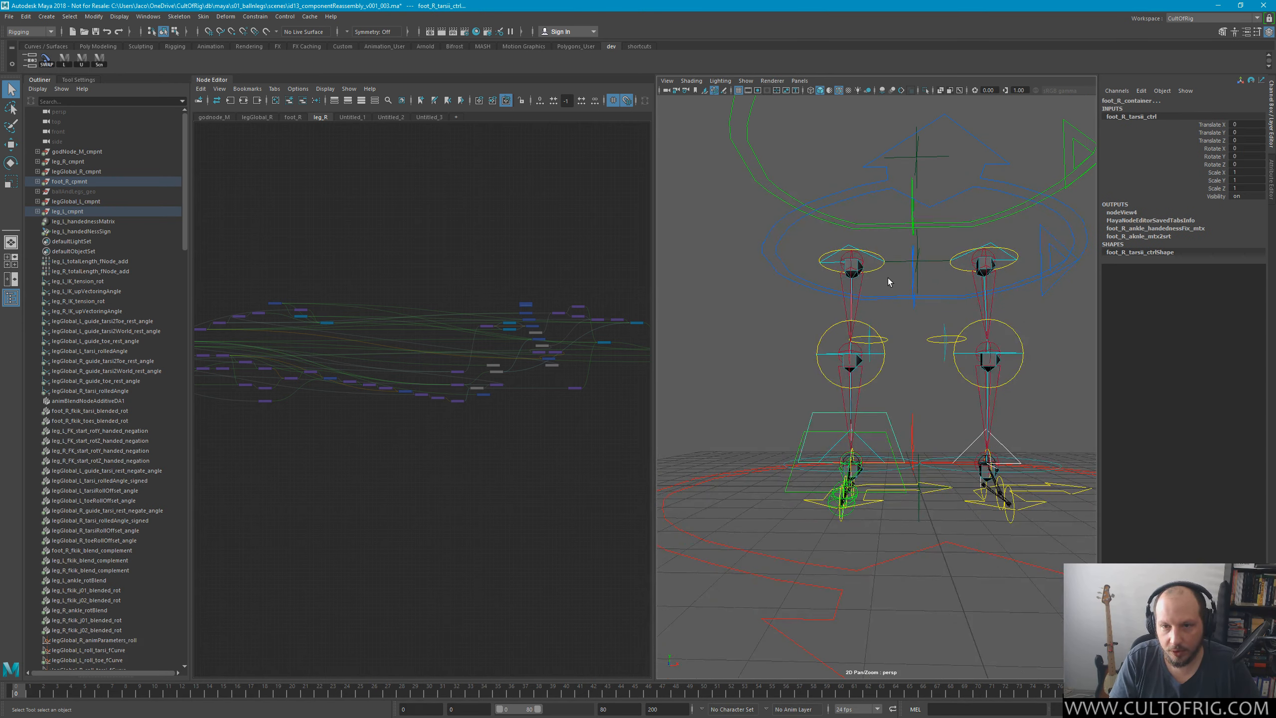
left_click_drag(922, 341, 888, 280, "alt")
left_click(822, 259)
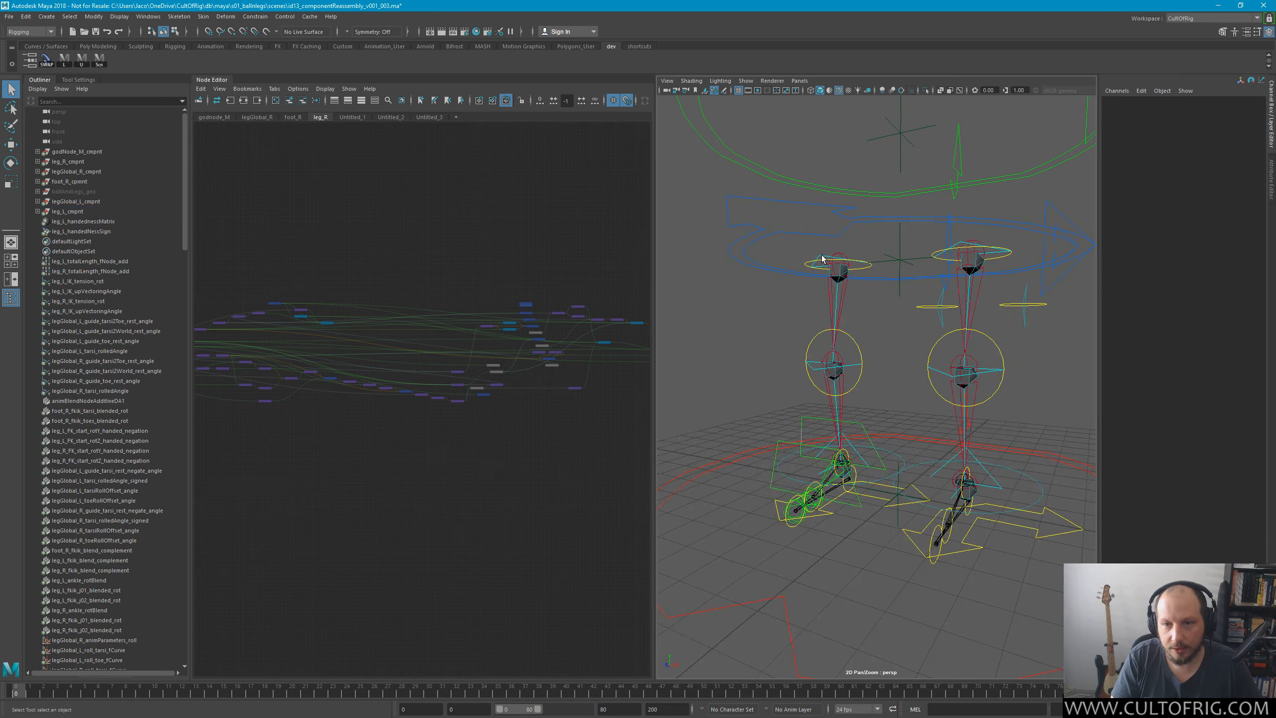
Select the fk01, fk02 and fk03 controls of both legs together with the Rotate tool active.
left_click(960, 244)
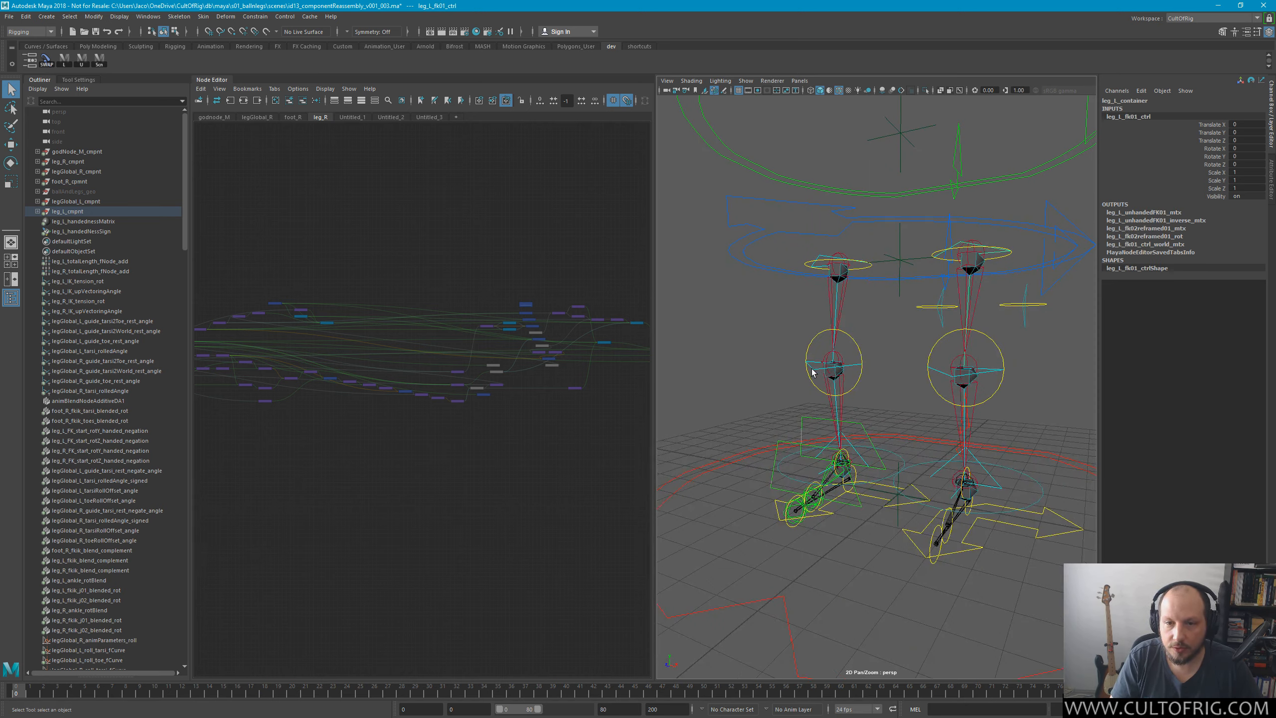
left_click(808, 368, "shift")
left_click(947, 376, "shift")
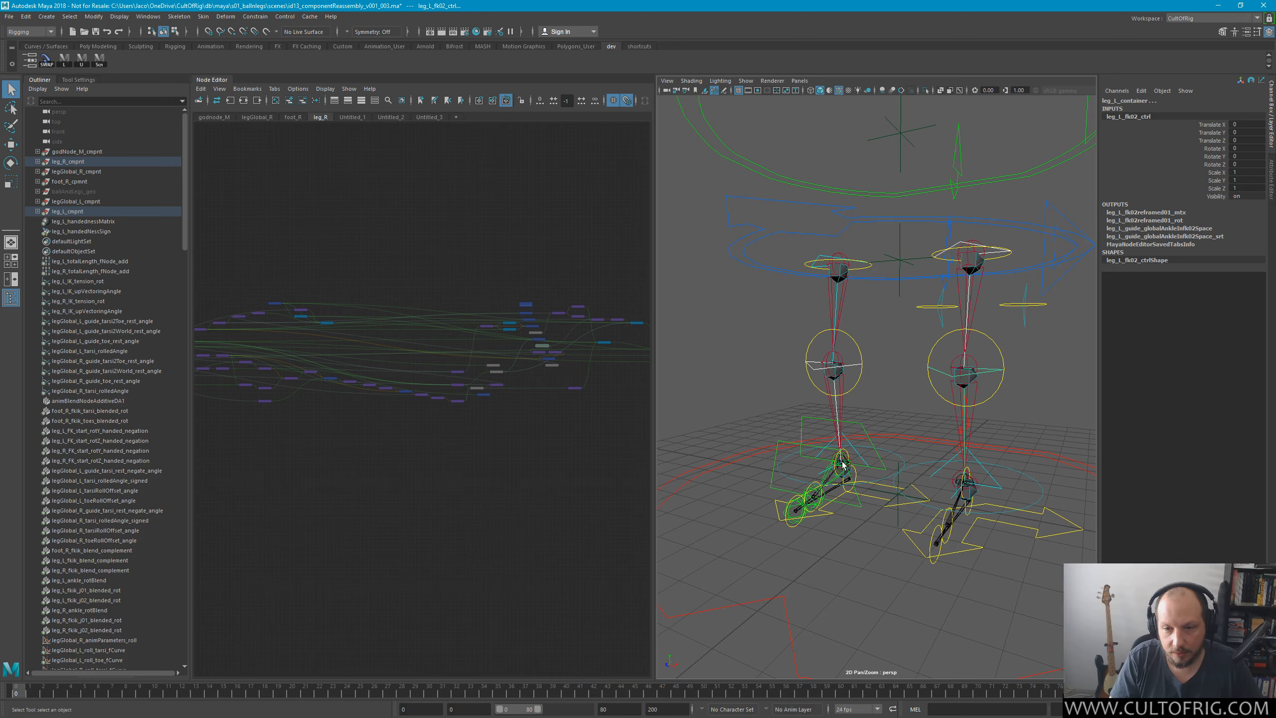
left_click(849, 446, "shift")
left_click(978, 462, "shift")
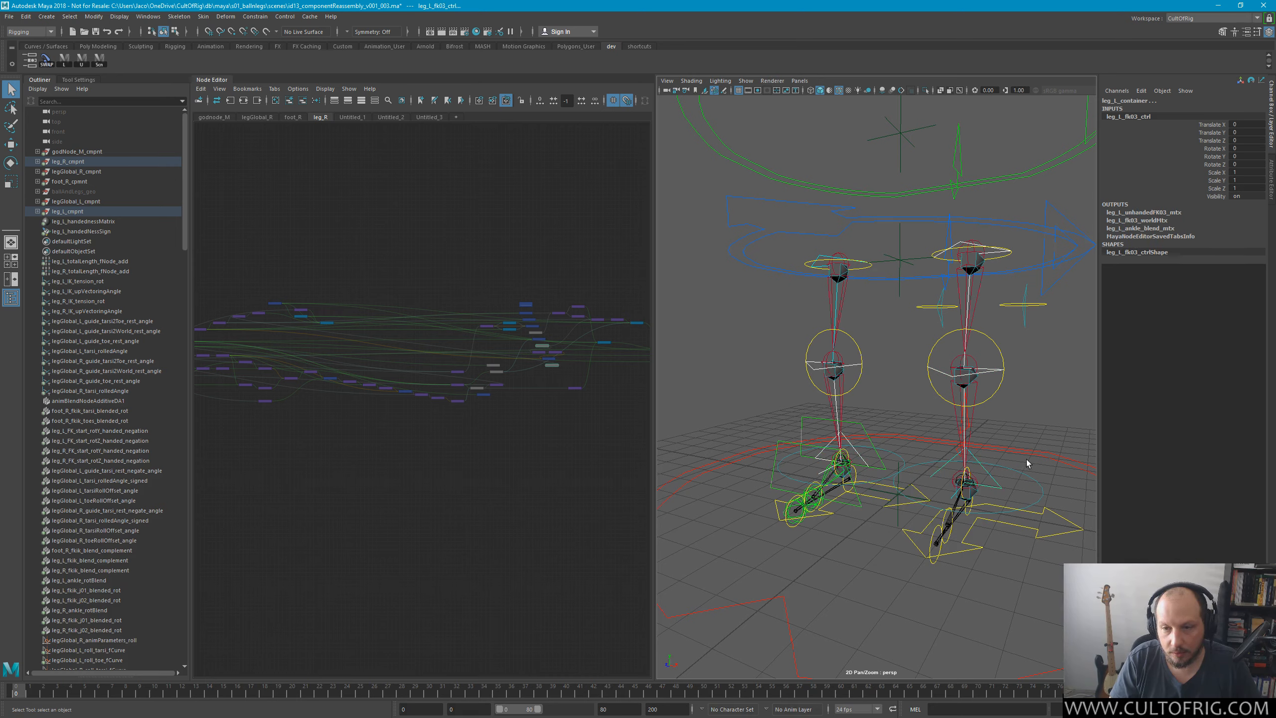
key("e")
mouse_move(1002, 444)
left_mouse_down()
mouse_move(980, 427)
mouse_move(1019, 459)
mouse_move(978, 416)
mouse_move(1002, 432)
left_mouse_up()
left_click(839, 265)
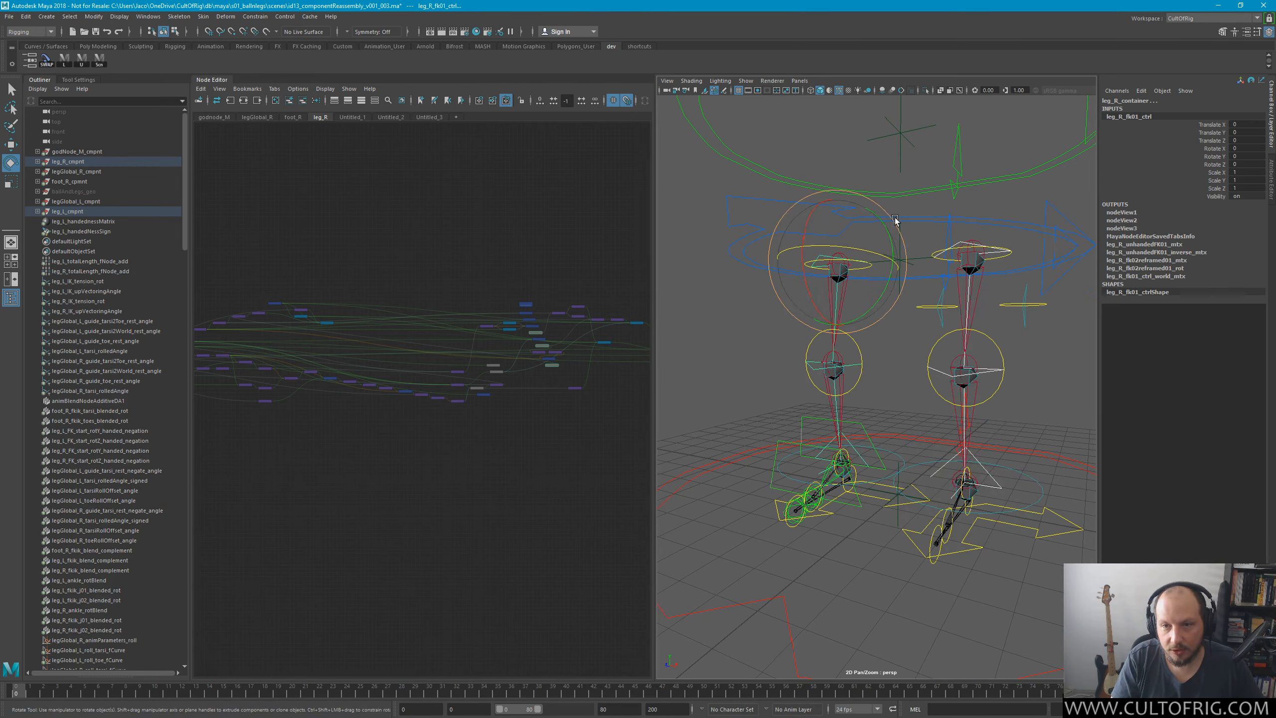
Test-rotate all selected FK leg controls together to compare both legs, and undo the rotation.
mouse_move(886, 230)
left_mouse_down()
mouse_move(890, 250)
mouse_move(903, 196)
mouse_move(891, 233)
left_mouse_up()
key("ctrl+z")
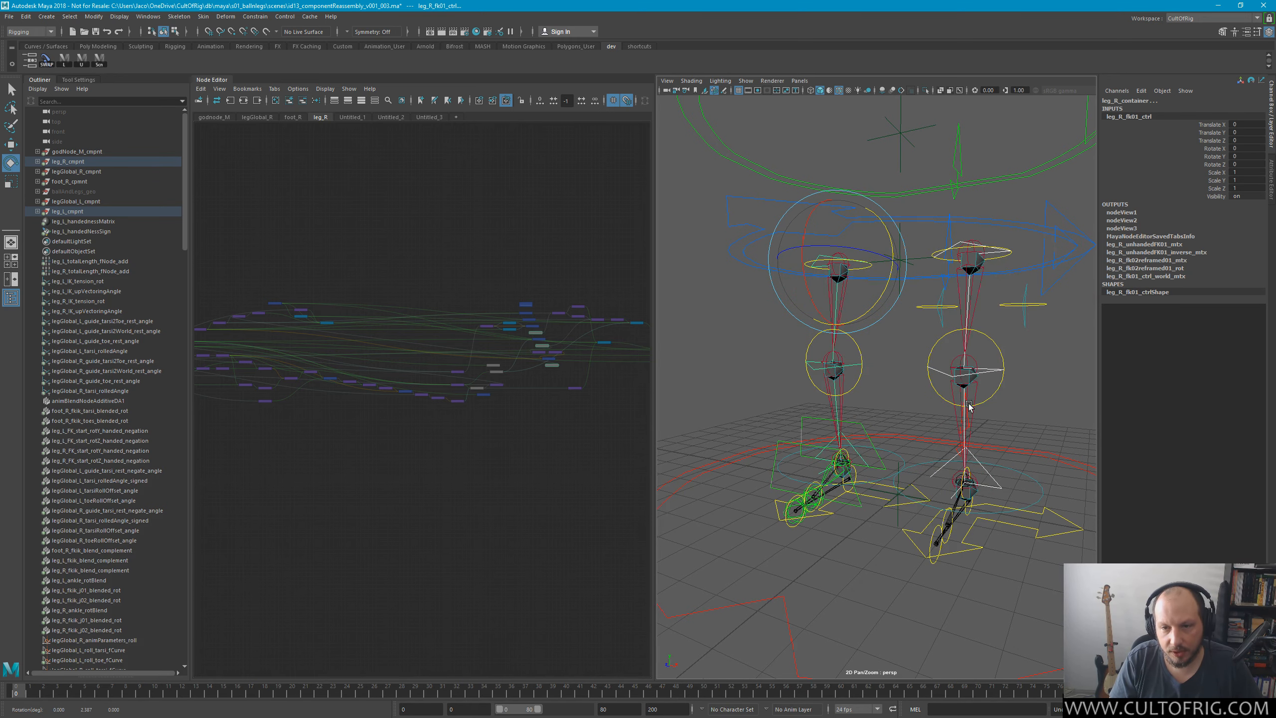
left_click_drag(968, 404, 959, 415, "alt")
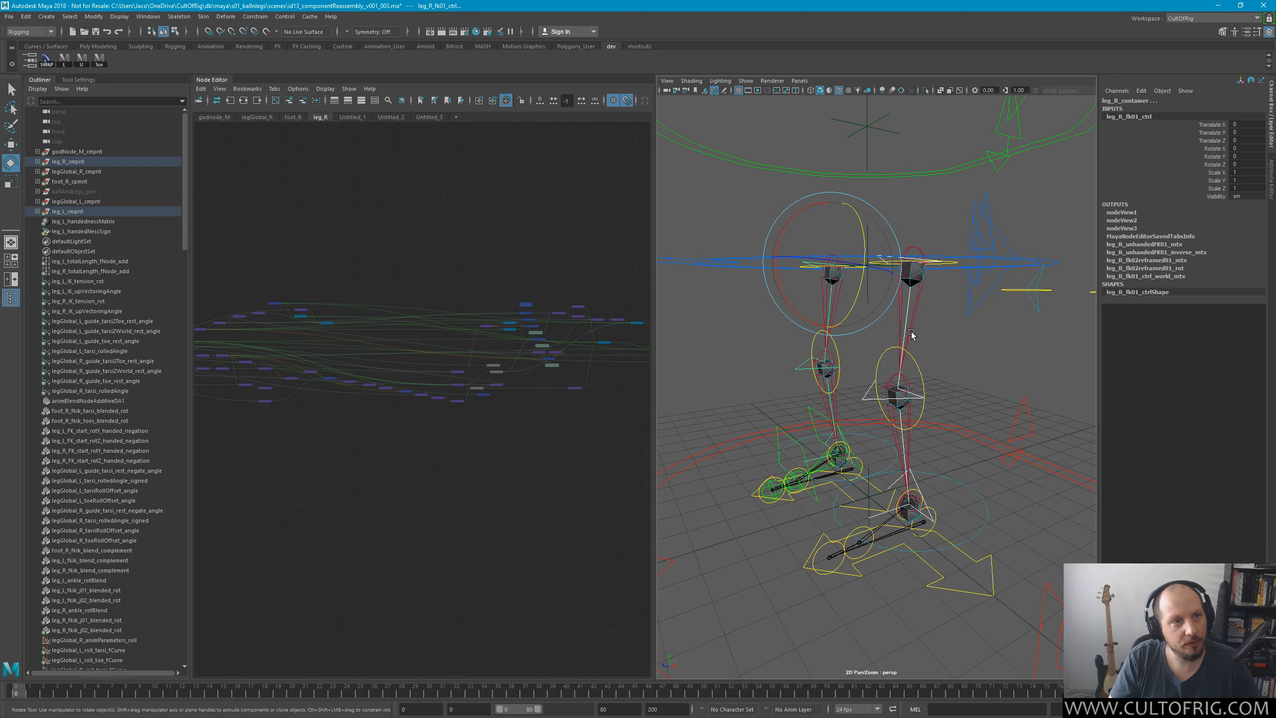
left_click_drag(974, 279, 1007, 314, "alt")
left_click(1021, 305)
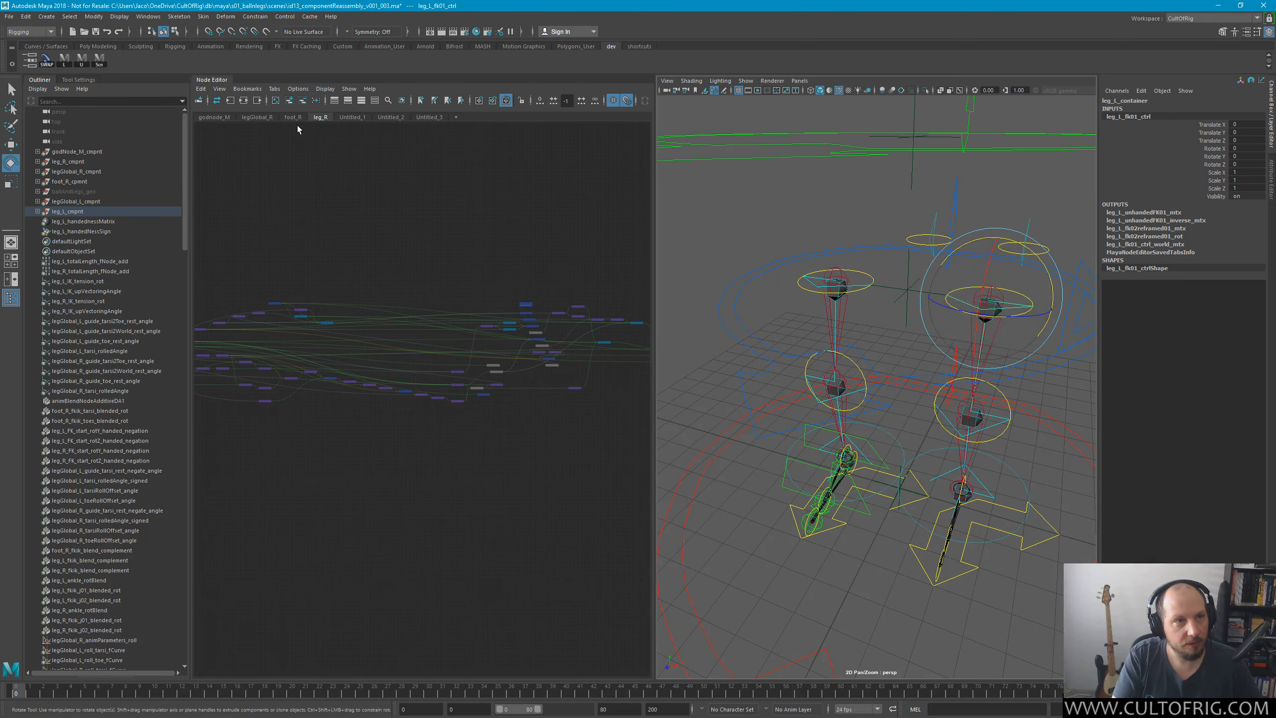
left_click(47, 61)
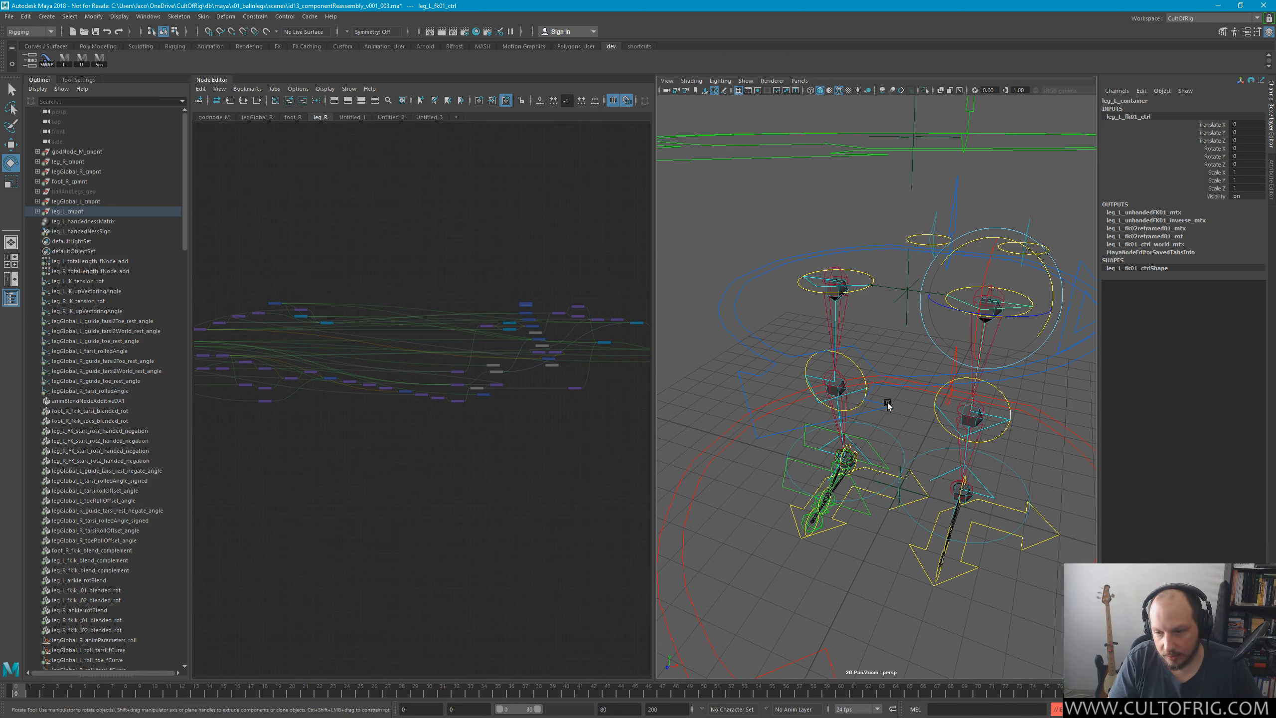
left_click(149, 16)
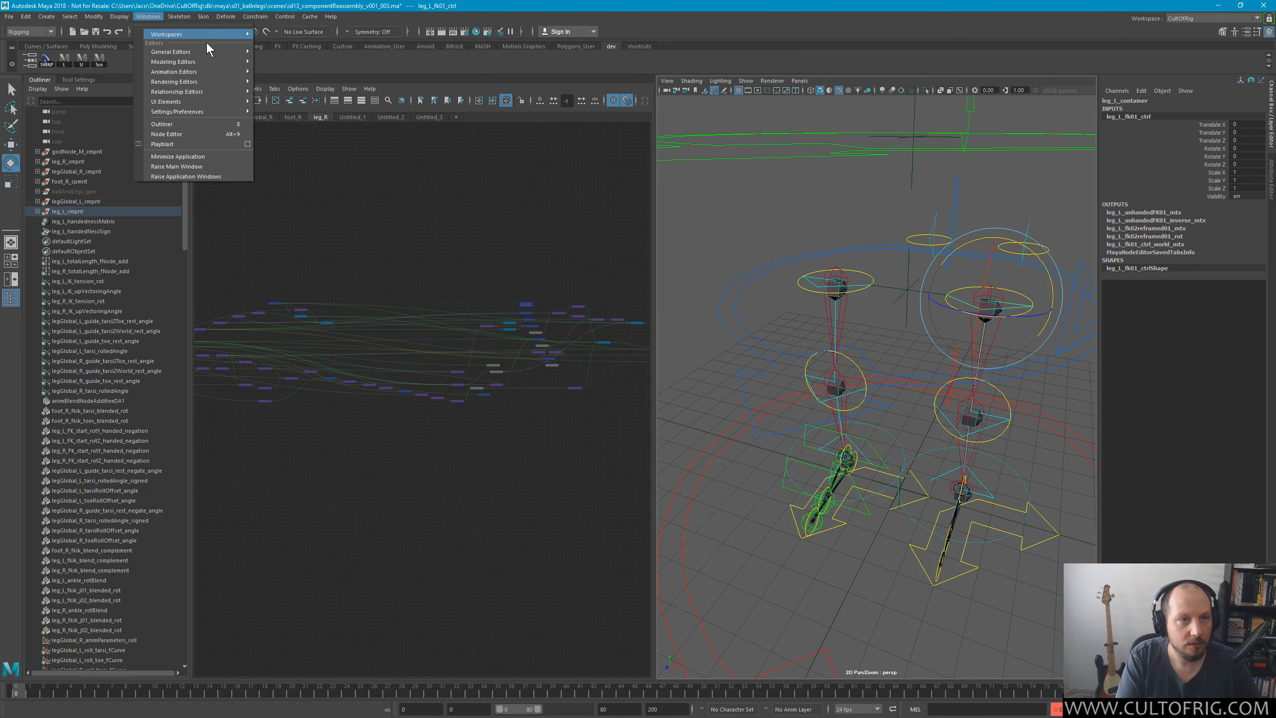
mouse_move(171, 111)
left_click(275, 184)
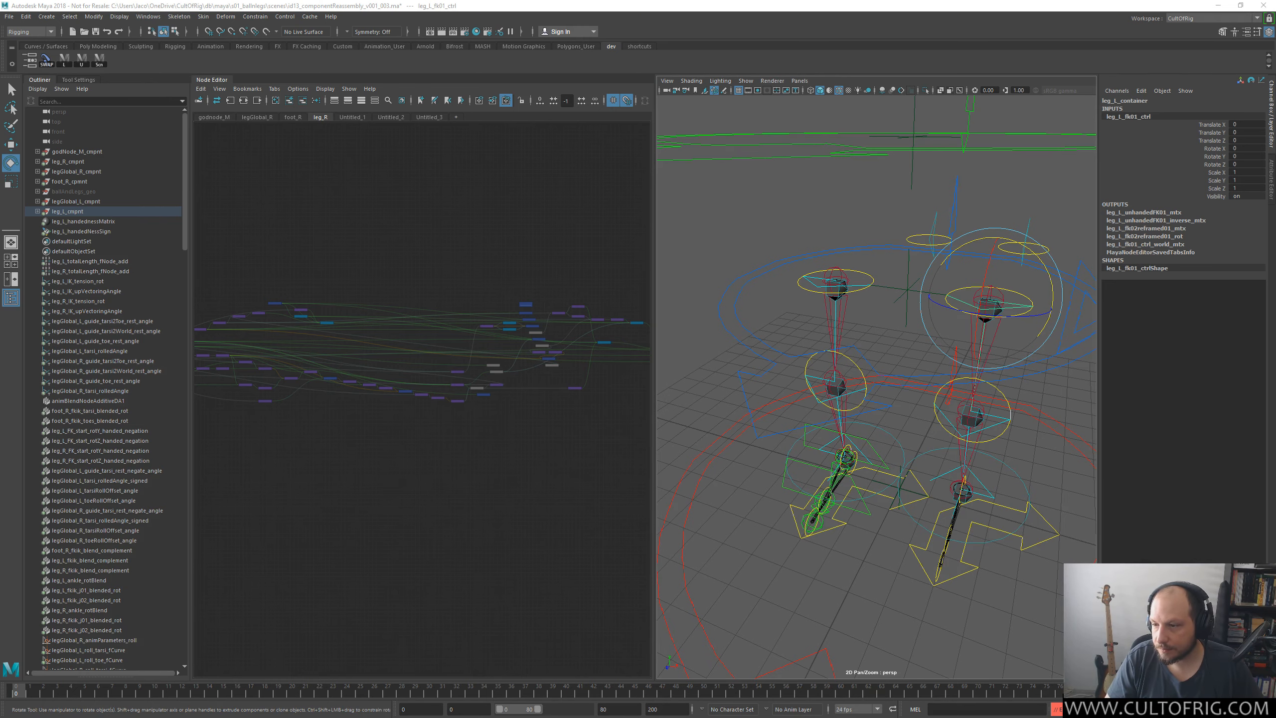
key("Escape")
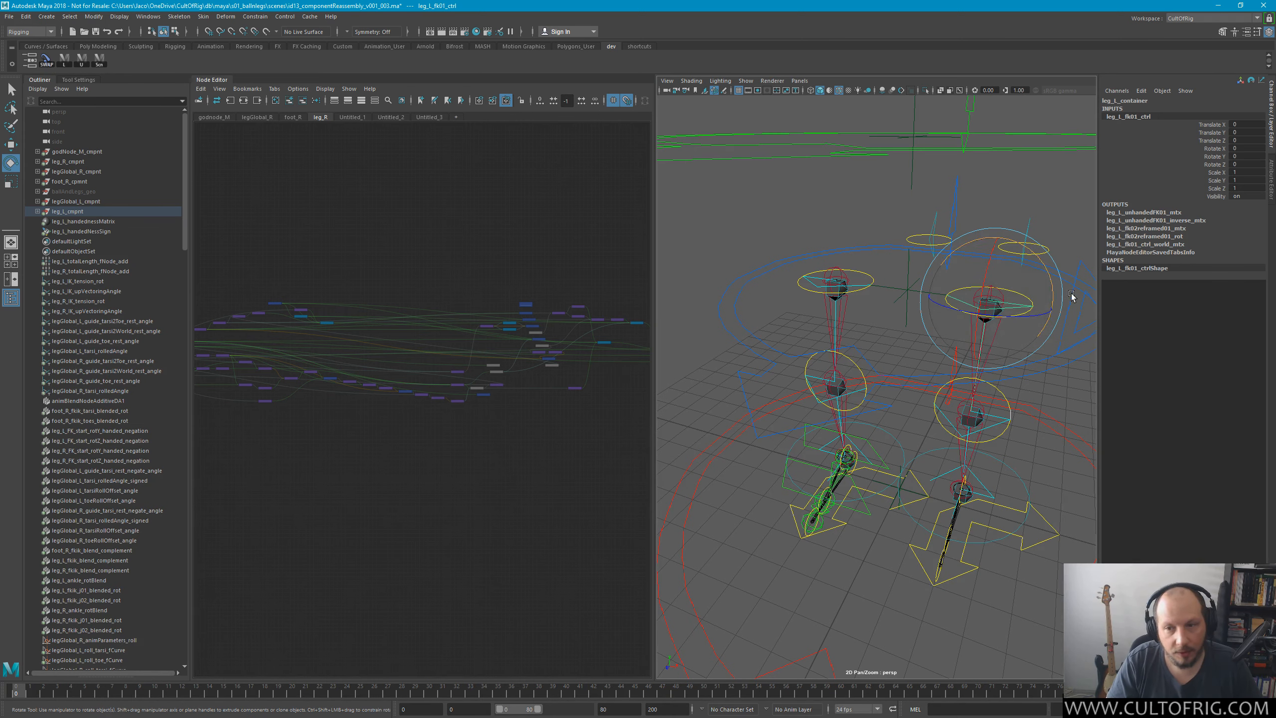
Select the fk01 controls of both legs, reveal them in the Outliner and expand the full hierarchy beneath each.
left_click(864, 281)
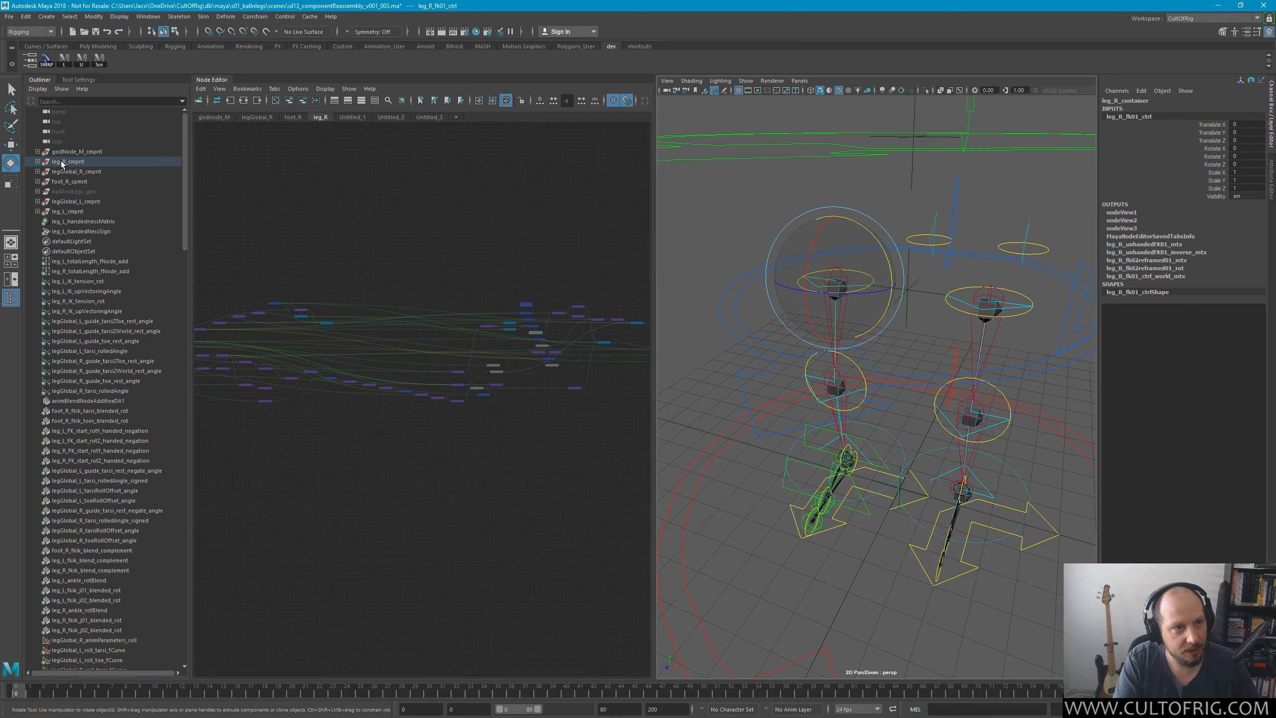
left_click(1015, 306)
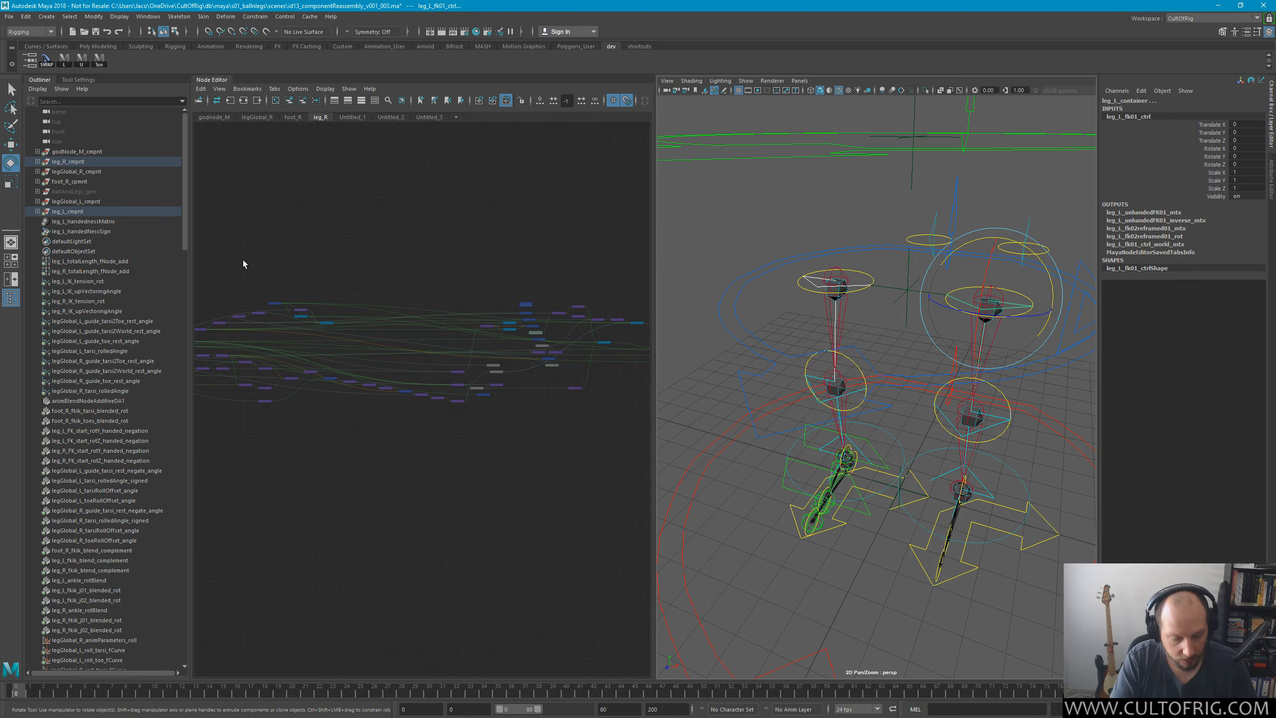
key("f")
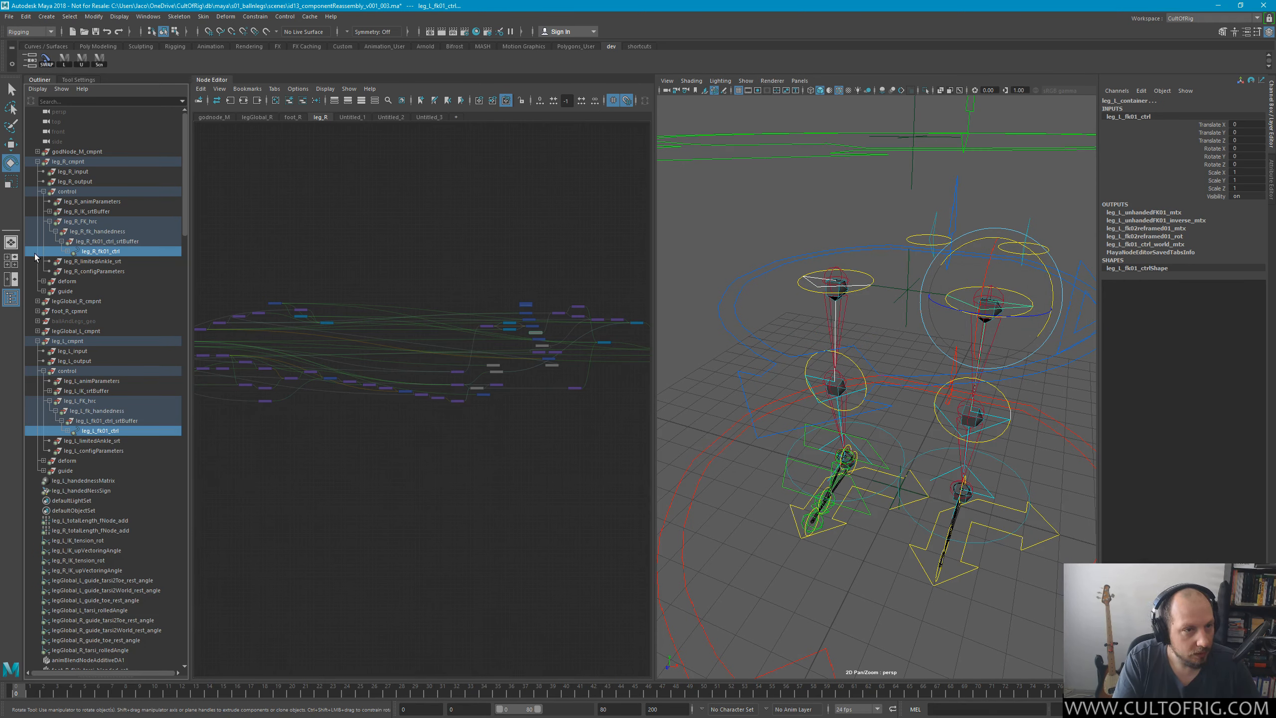
left_click(68, 251)
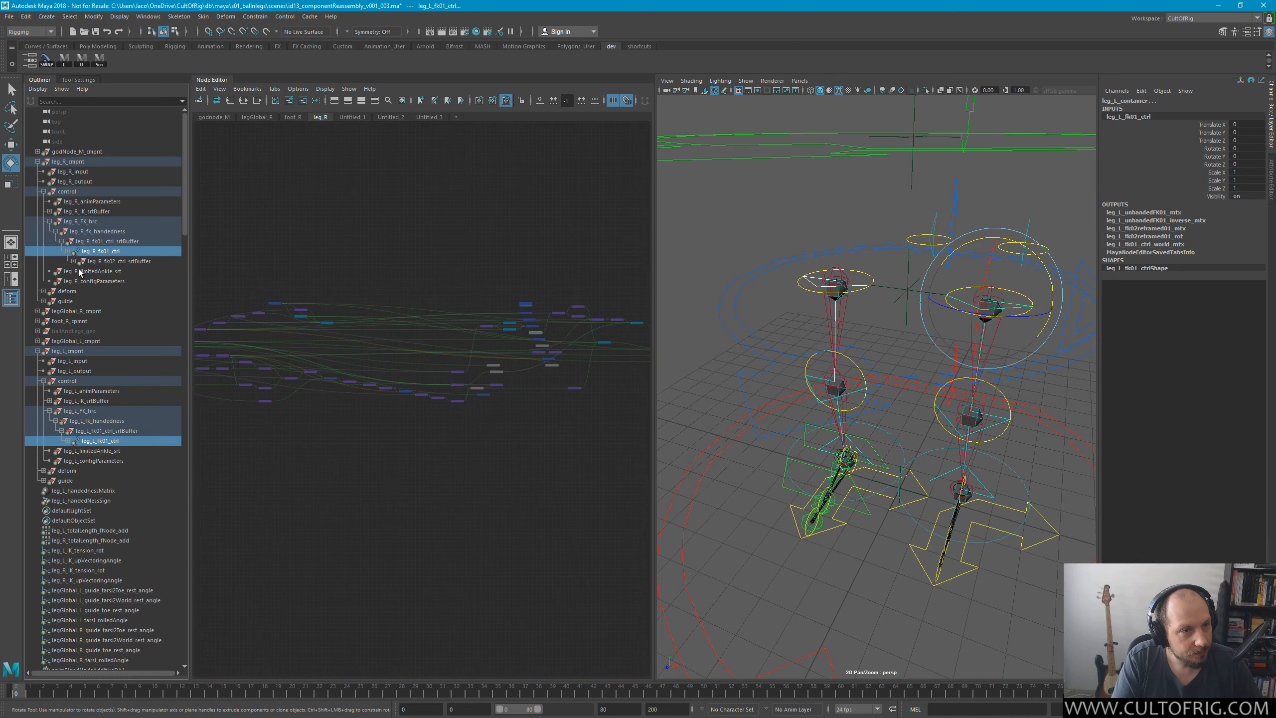
left_click(74, 261)
left_click(68, 252)
left_click(68, 251, "shift")
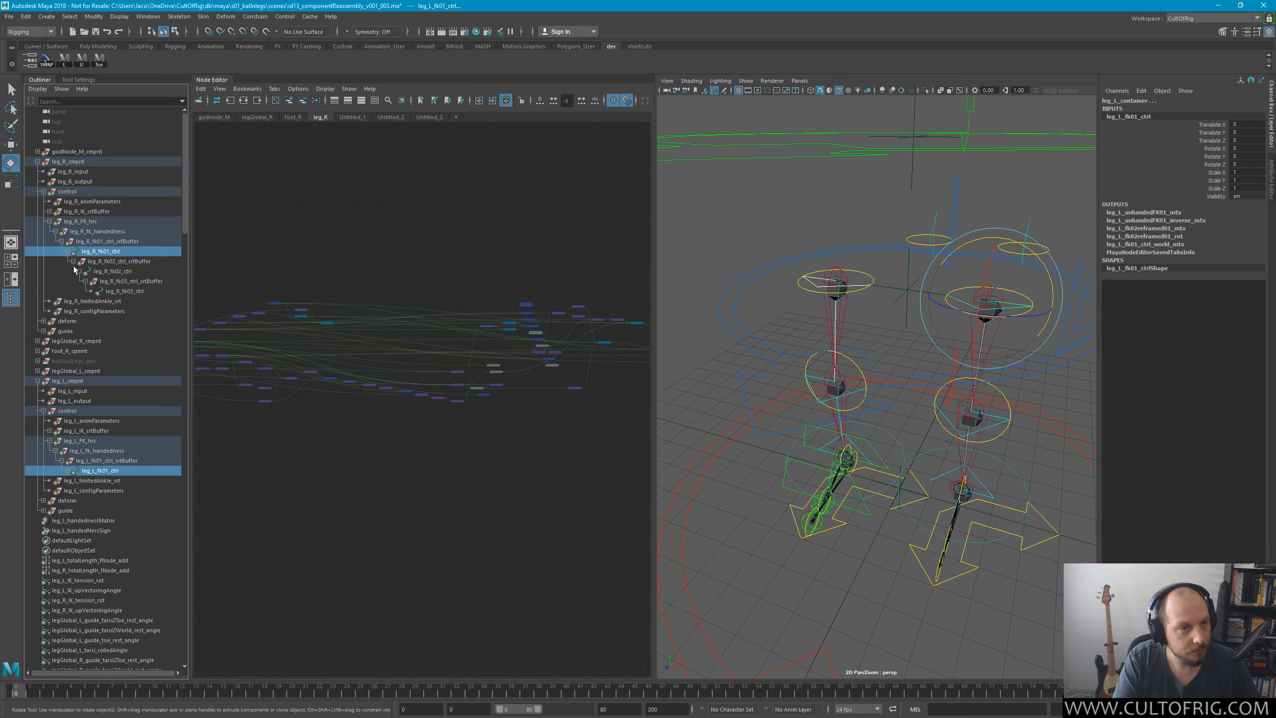
left_click(69, 471, "shift")
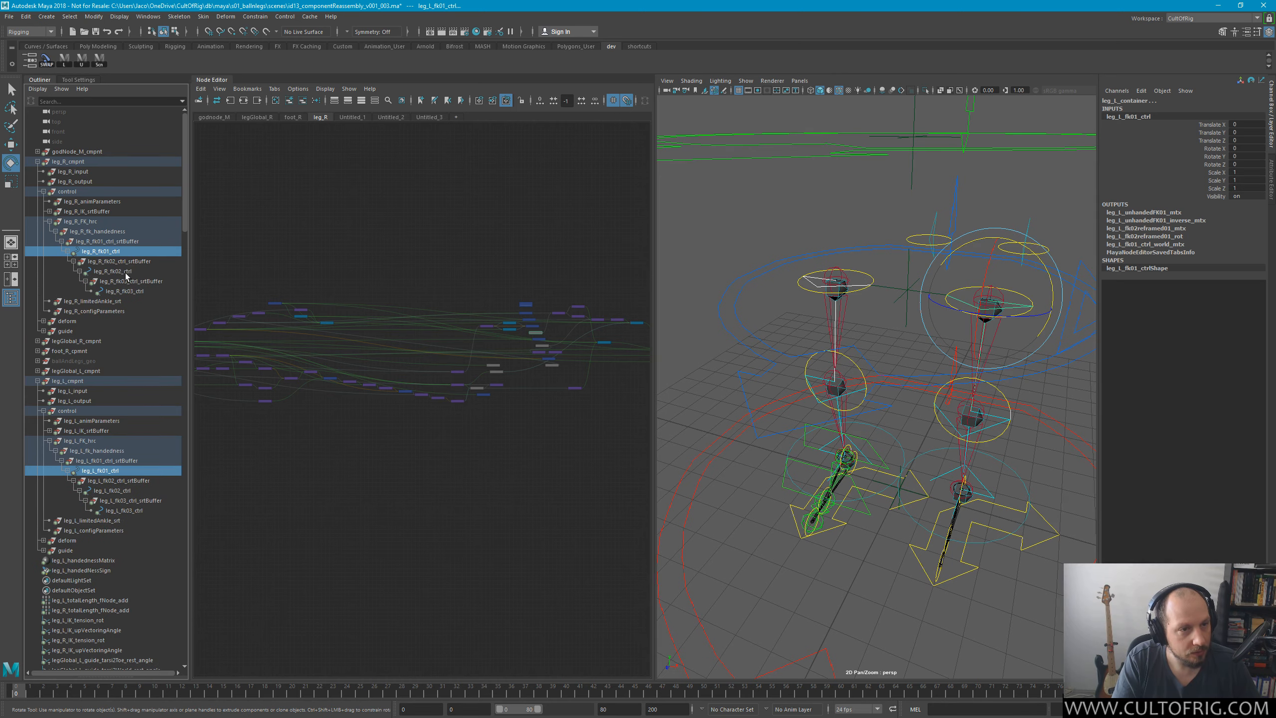
Add the fk02 and fk03 controls of both legs to the selection in the Outliner.
left_click(126, 272, "ctrl")
left_click(131, 289, "ctrl")
left_click(123, 491, "ctrl")
left_click(126, 510, "ctrl")
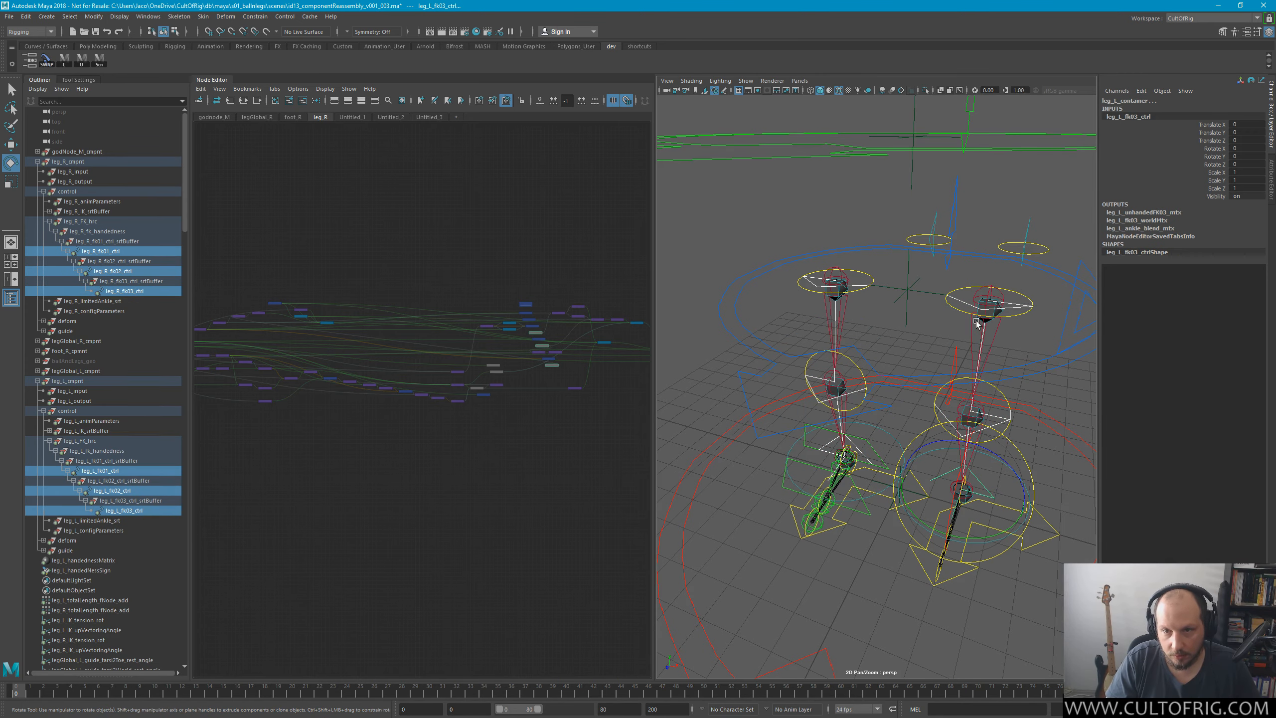
Test-rotate the selected fk01, fk02 and fk03 controls of both legs twice about different axes, undoing each rotation.
right_click_drag(978, 321, 937, 296, "alt")
left_click_drag(937, 297, 949, 331, "alt")
mouse_move(912, 382)
left_mouse_down()
mouse_move(960, 350)
mouse_move(994, 362)
mouse_move(934, 370)
mouse_move(978, 421)
mouse_move(935, 372)
left_mouse_up()
key("ctrl+z")
key("ctrl+z")
left_click_drag(943, 446, 968, 348)
key("ctrl+z")
key("ctrl+z")
key("ctrl+z")
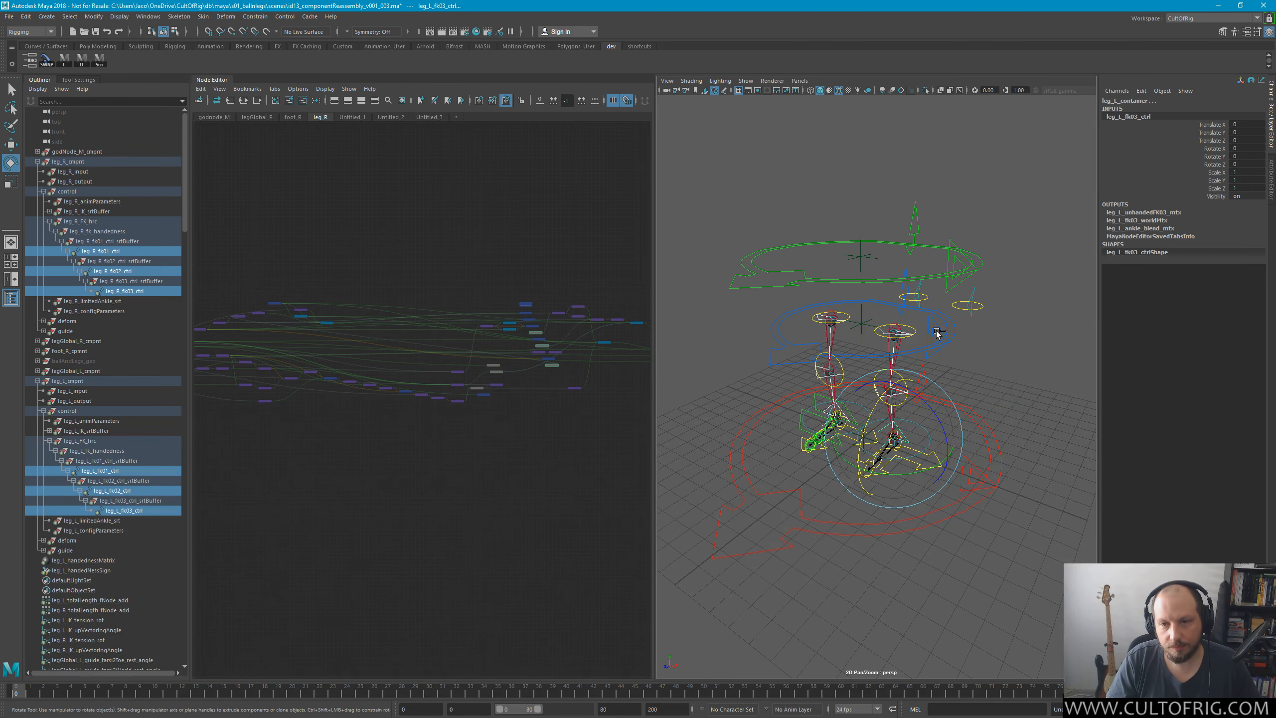
Examine the ankle areas of both legs up close, checking the left fk03 control and the right world ankle control, and deselect everything.
left_click_drag(936, 392, 904, 387, "alt")
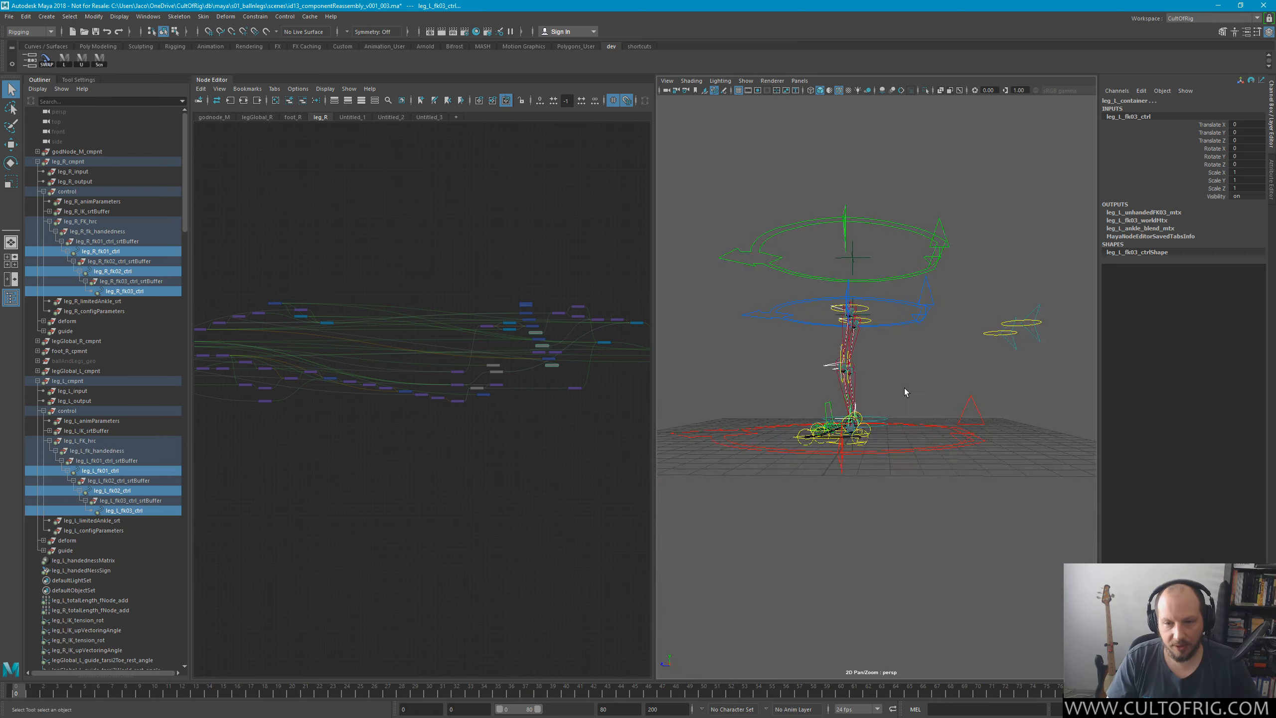
right_click_drag(904, 387, 968, 353, "alt")
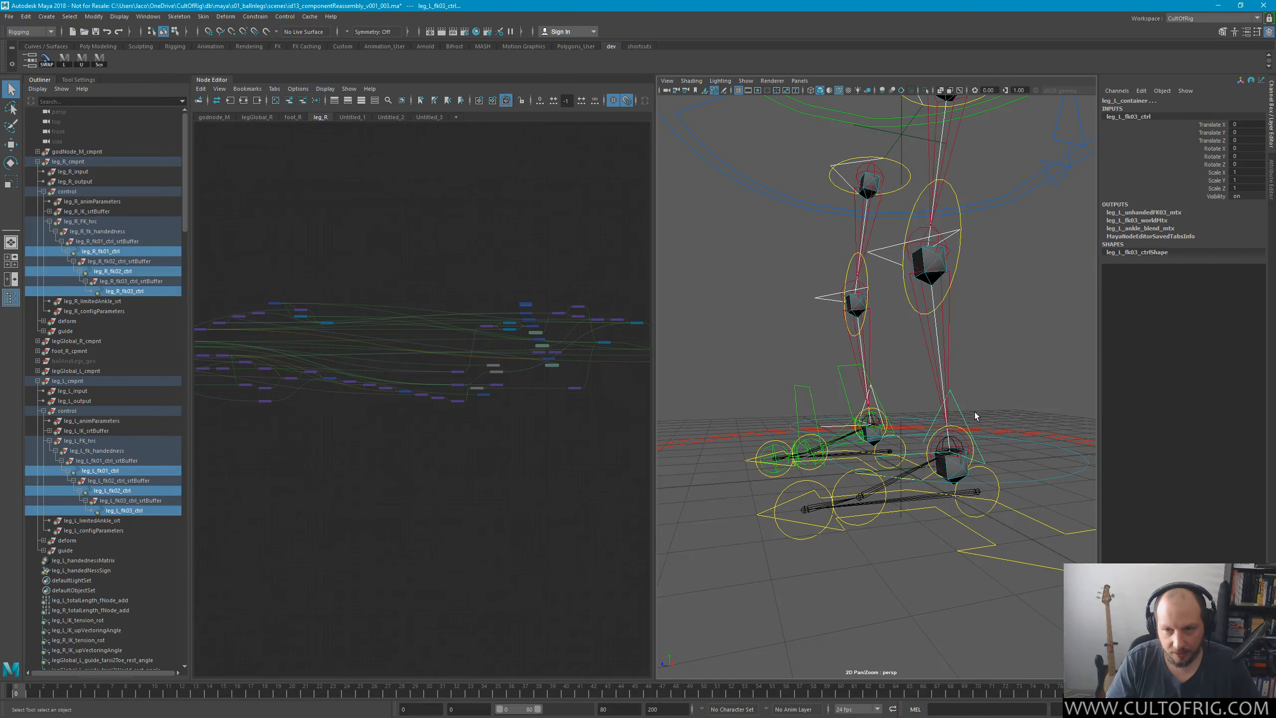
left_click(957, 460)
left_click_drag(956, 459, 915, 427, "alt")
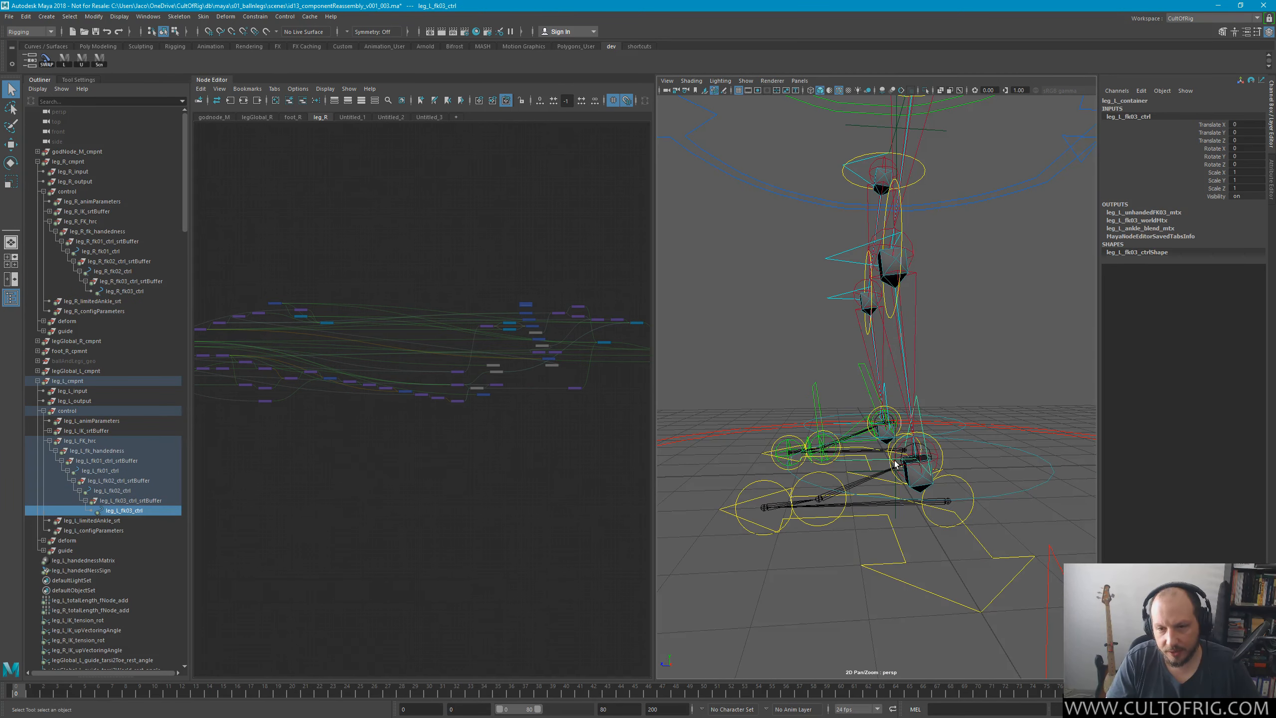
left_click_drag(831, 386, 829, 348, "alt")
right_click_drag(828, 348, 942, 401, "alt")
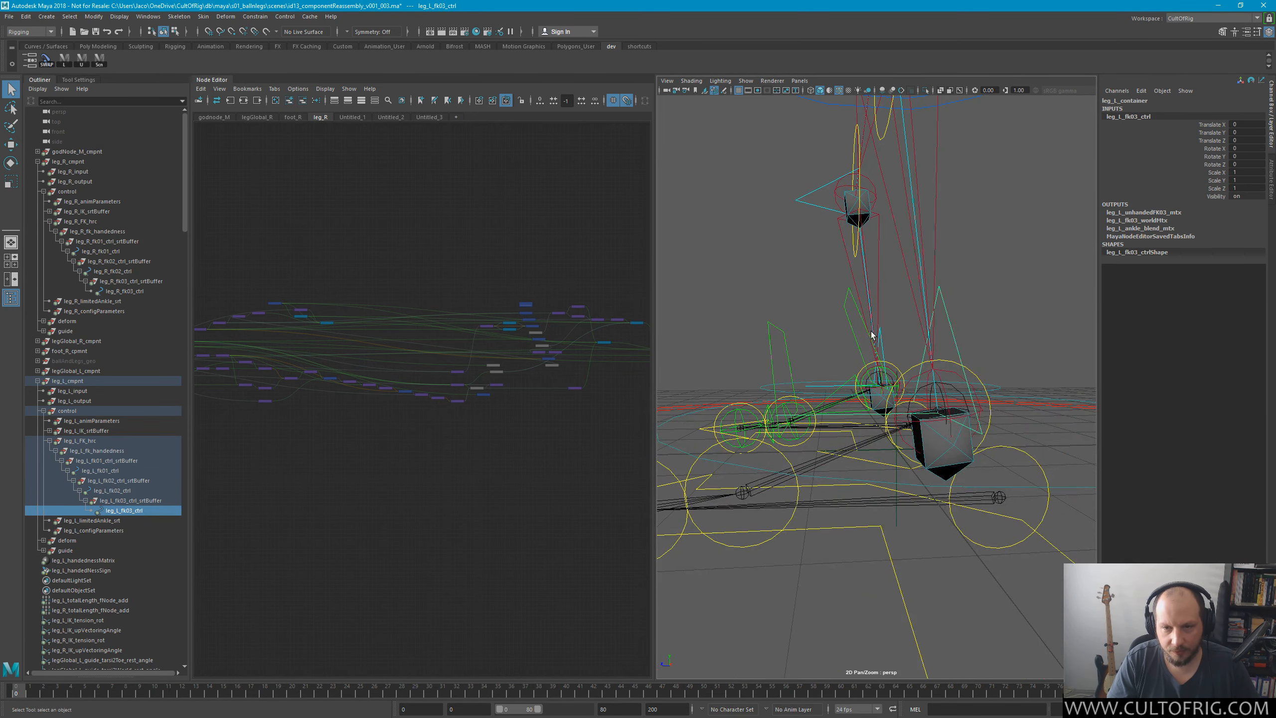
left_click_drag(872, 335, 945, 340, "alt")
left_click(902, 368)
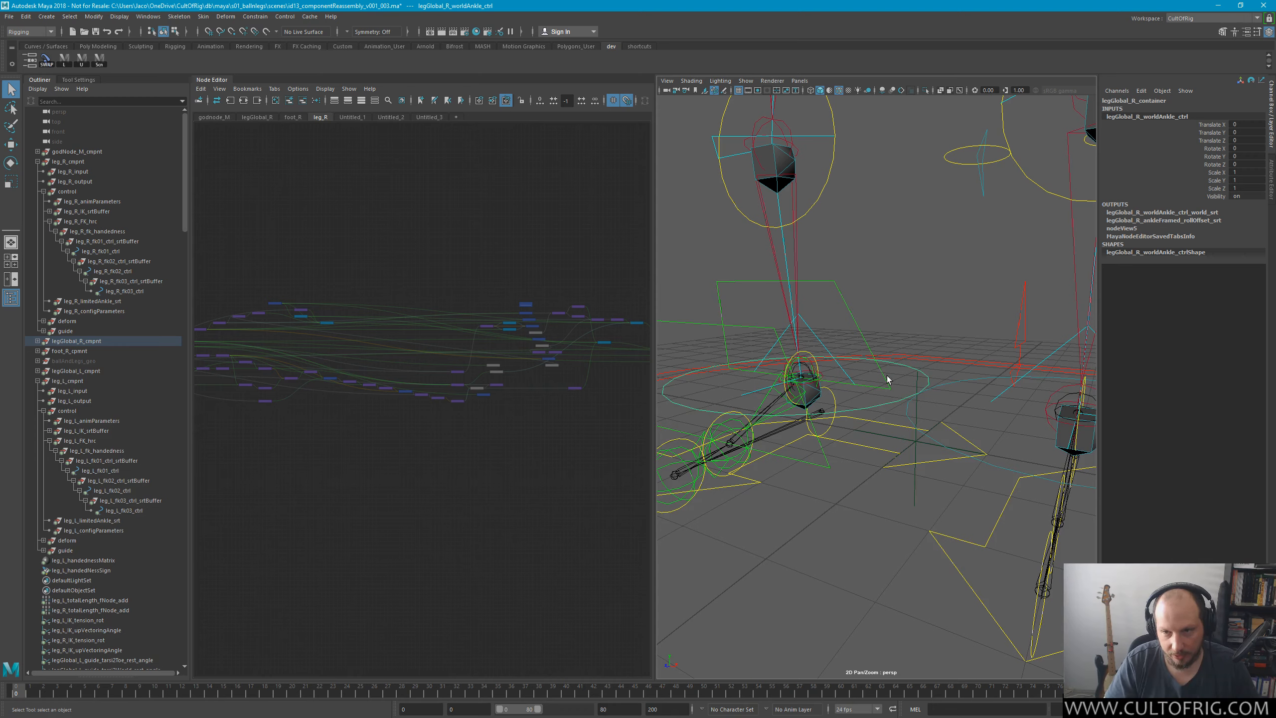
left_click_drag(993, 409, 877, 432, "alt")
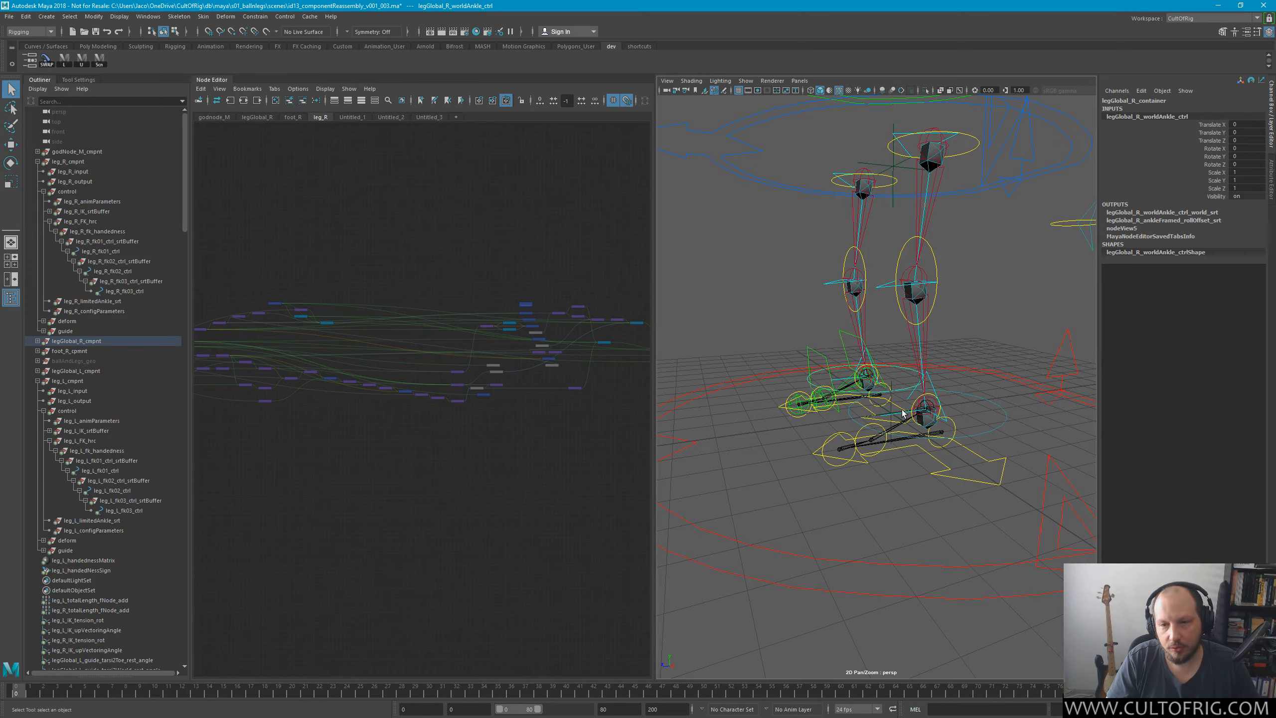
right_click_drag(885, 448, 959, 394, "alt")
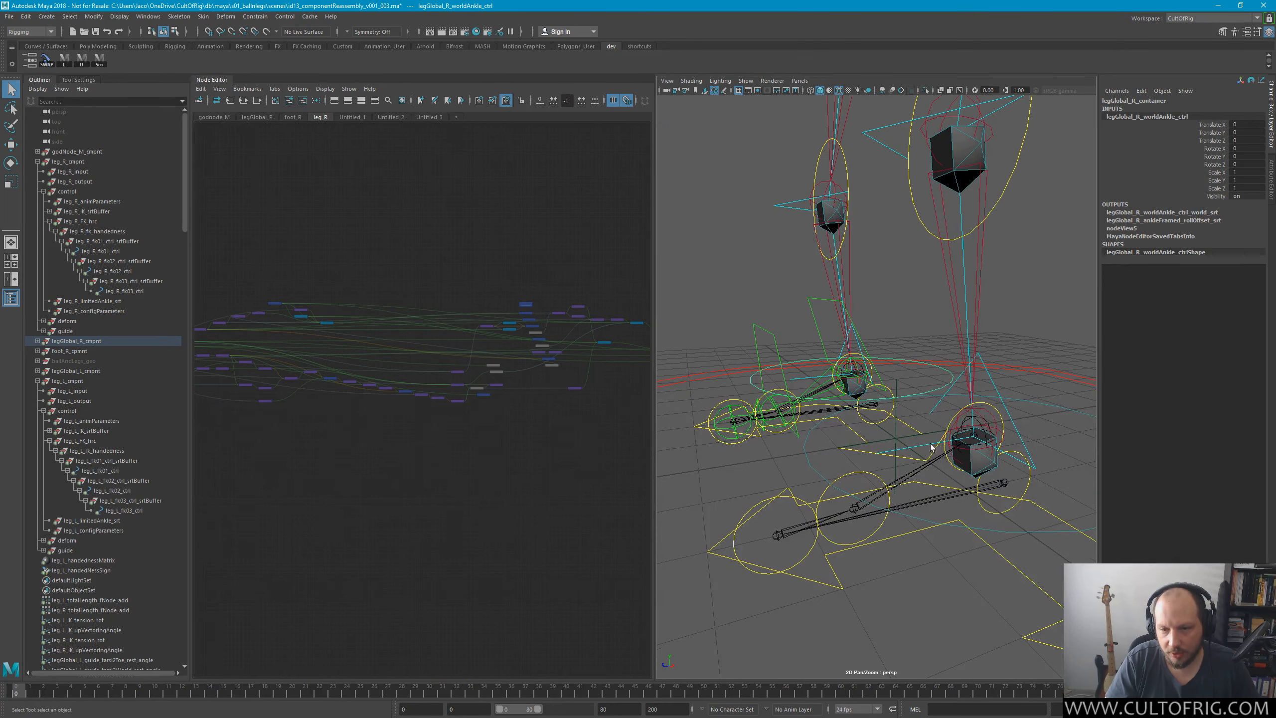
left_click(962, 427)
left_click(916, 443)
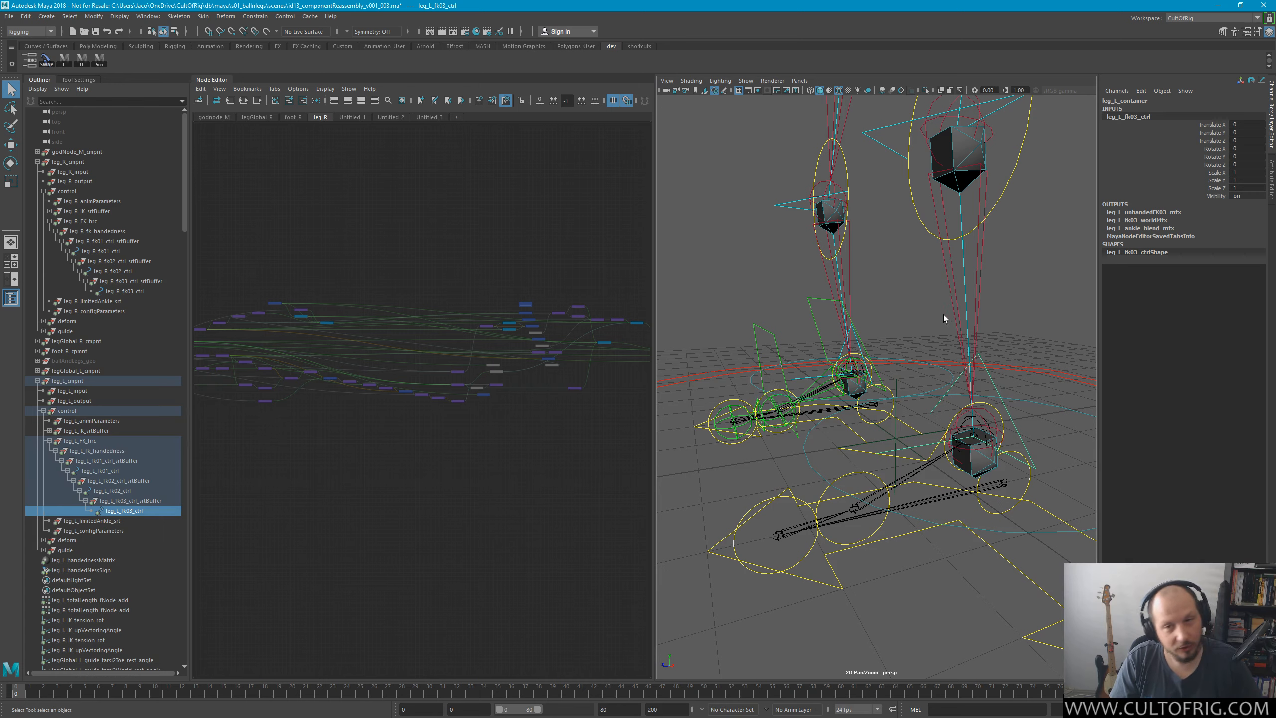
left_click(923, 293)
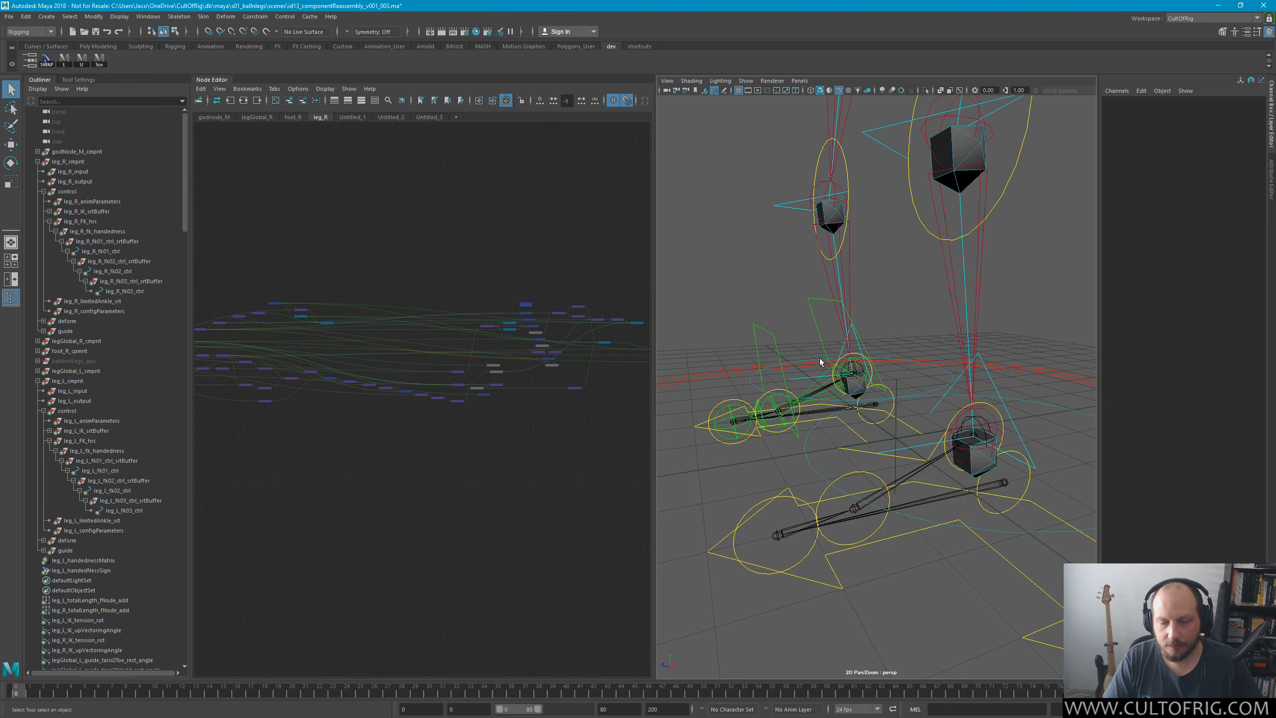
left_click_drag(820, 358, 899, 343, "alt")
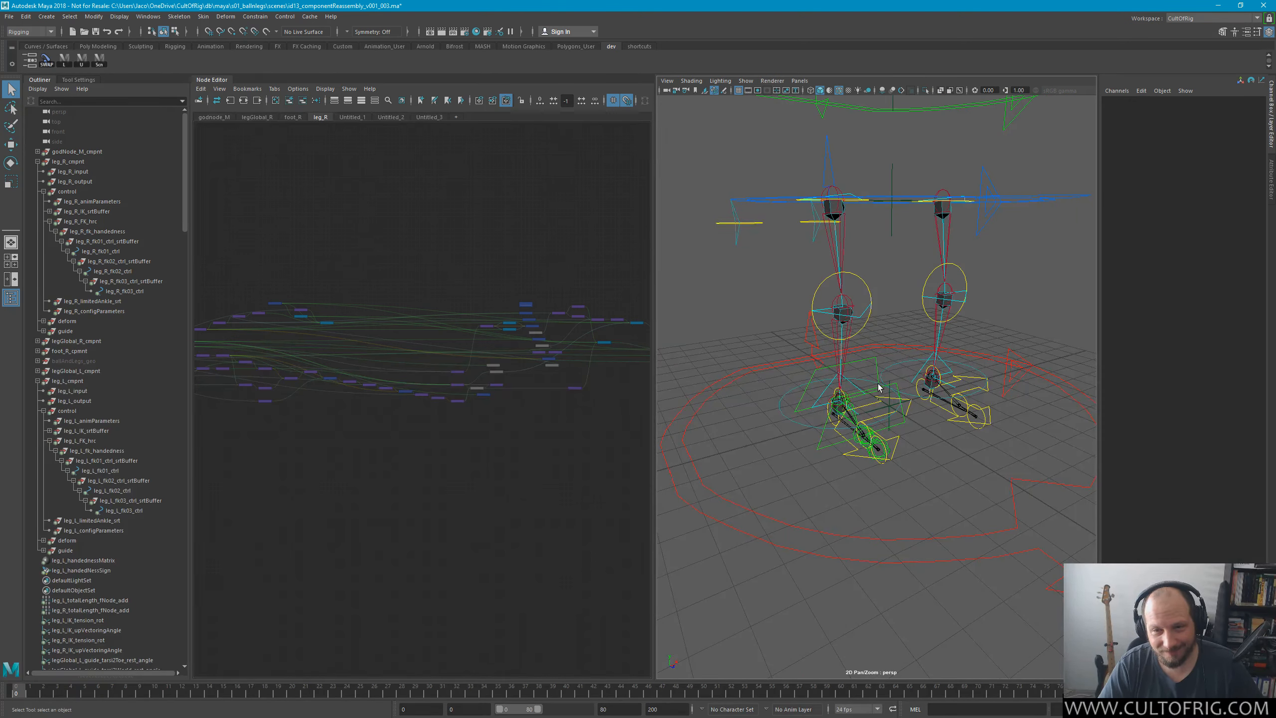
scroll(948, 373, "up", 3)
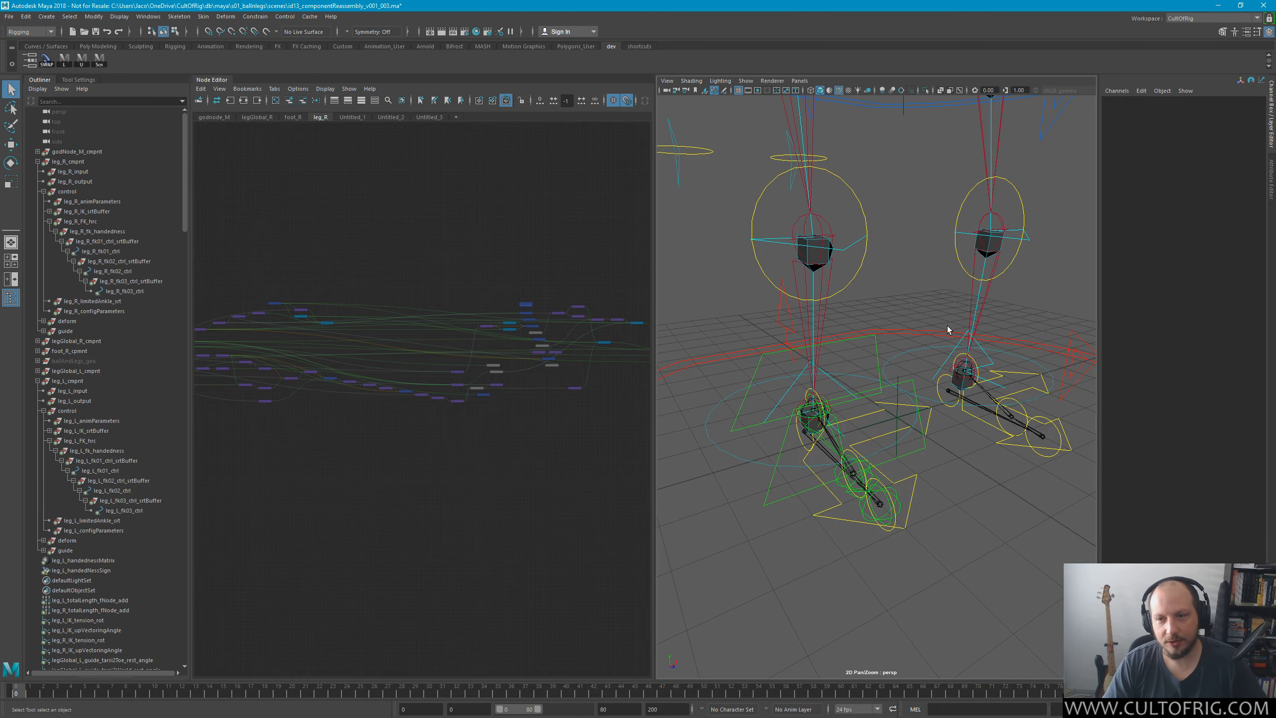
left_click_drag(947, 324, 904, 301, "alt")
mouse_move(904, 301)
right_mouse_down("alt")
mouse_move(931, 399)
mouse_move(919, 281)
right_mouse_up("alt")
middle_click_drag(919, 281, 885, 342, "alt")
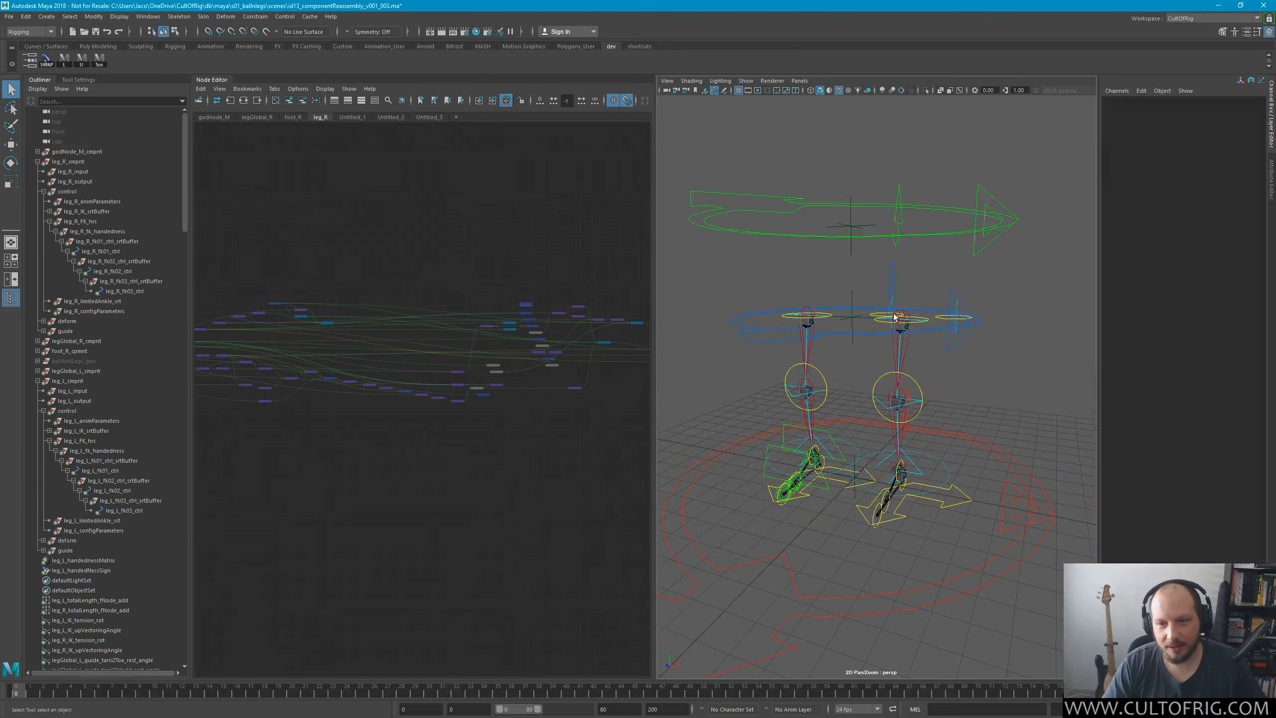
left_click_drag(897, 382, 908, 373, "alt")
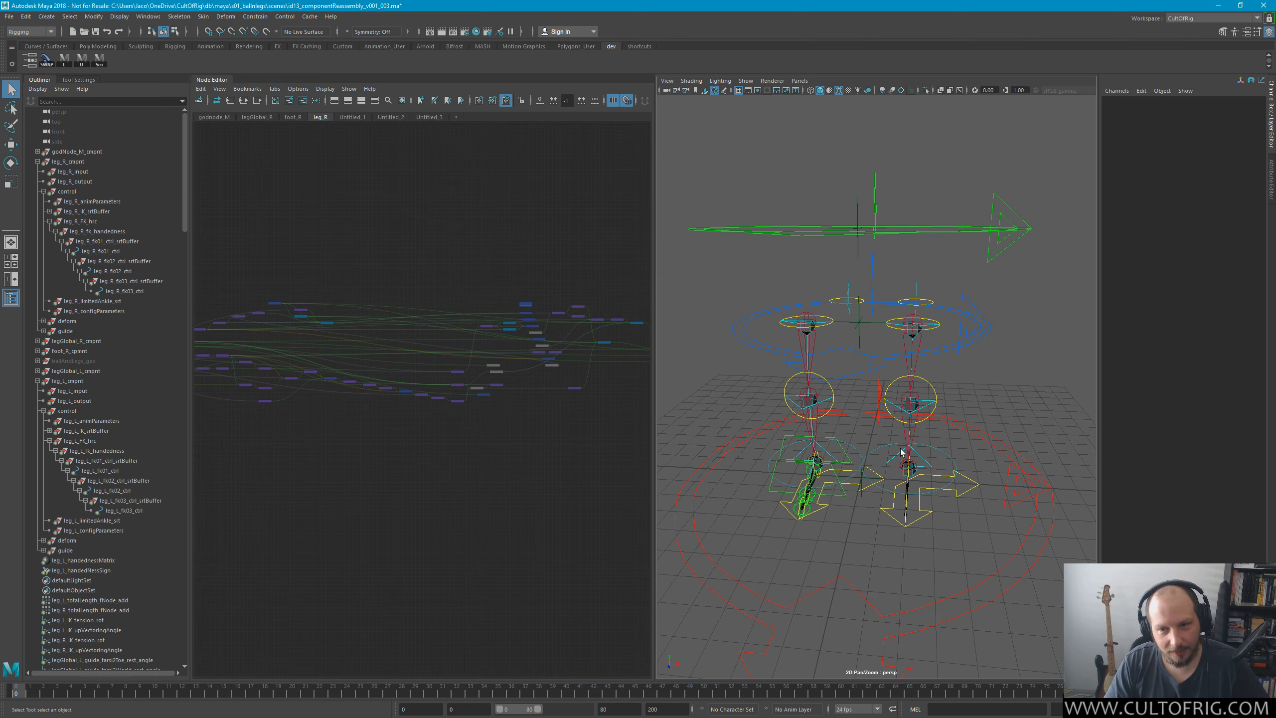
Collapse the leg_R_cmpnt and leg_L_cmpnt hierarchies in the Outliner.
left_click(44, 191)
left_click(37, 161)
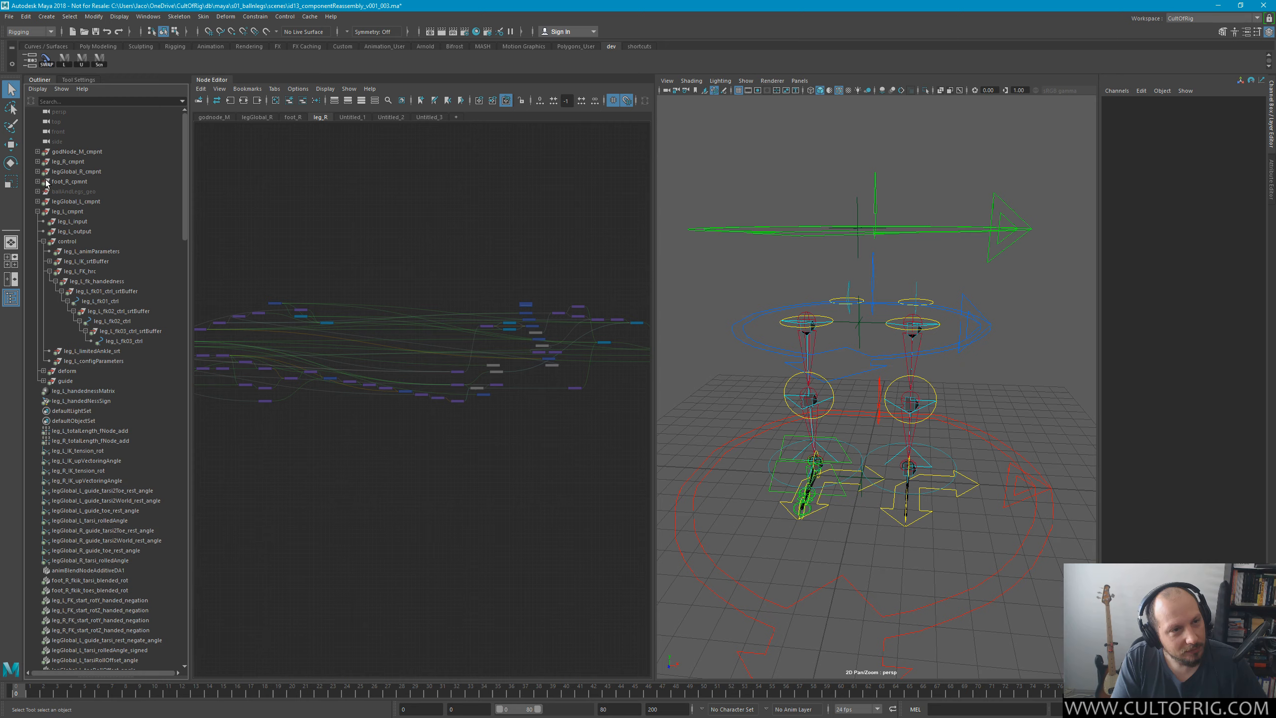
left_click(38, 212)
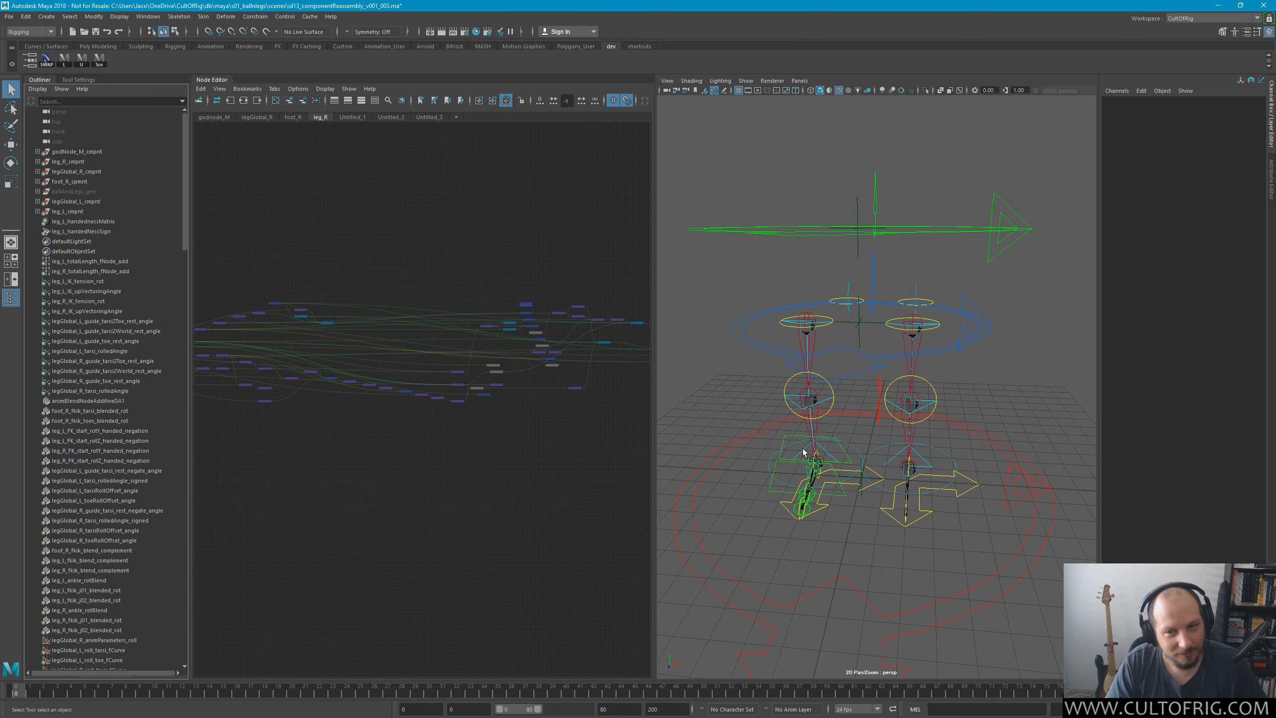
Expand the right foot component group in the Outliner and select its top node.
mouse_move(848, 417)
left_mouse_down("alt")
mouse_move(891, 405)
mouse_move(856, 410)
left_mouse_up("alt")
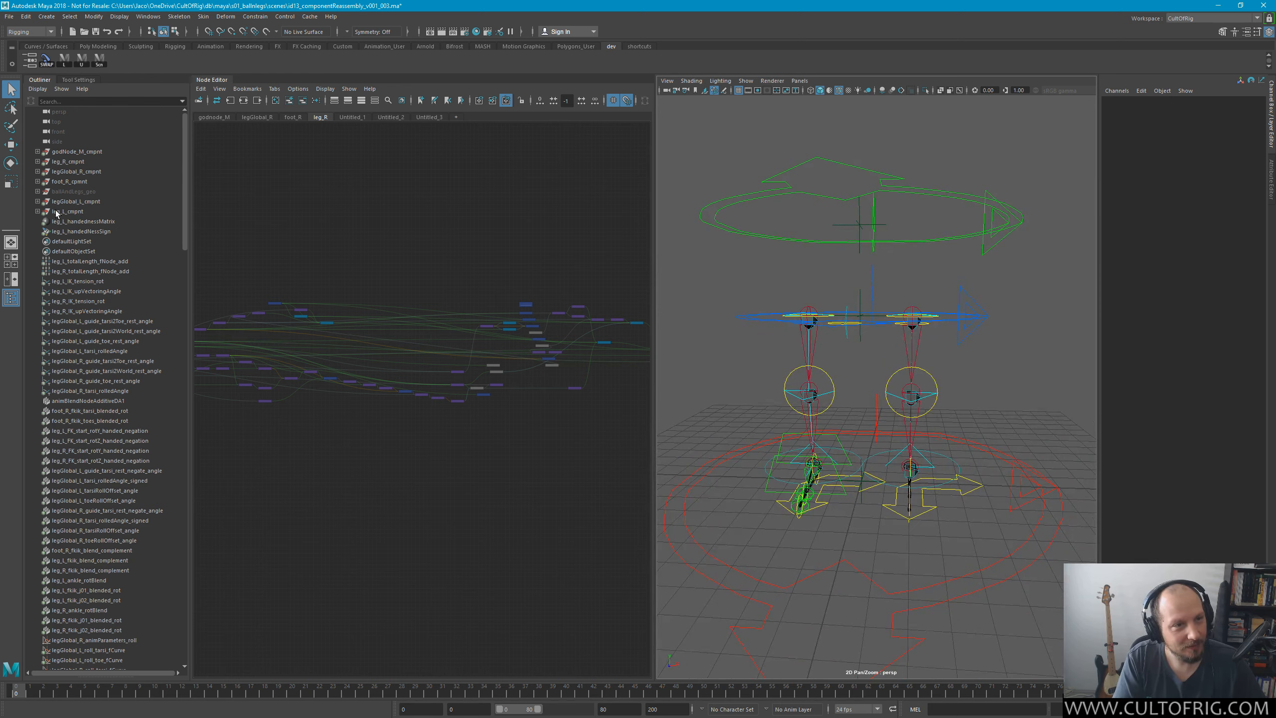
left_click(37, 182)
left_click(65, 182)
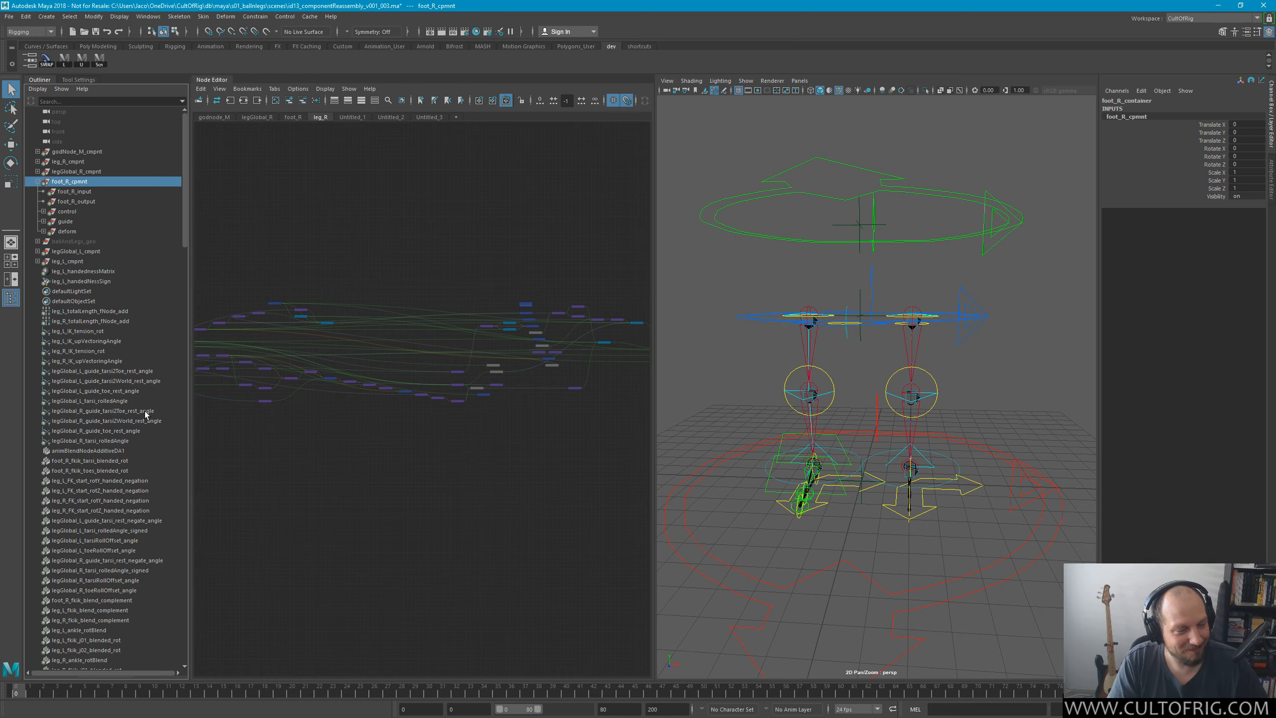
Select foot_R_container in the Outliner together with all the nodes it contains.
scroll(126, 350, "down", 6)
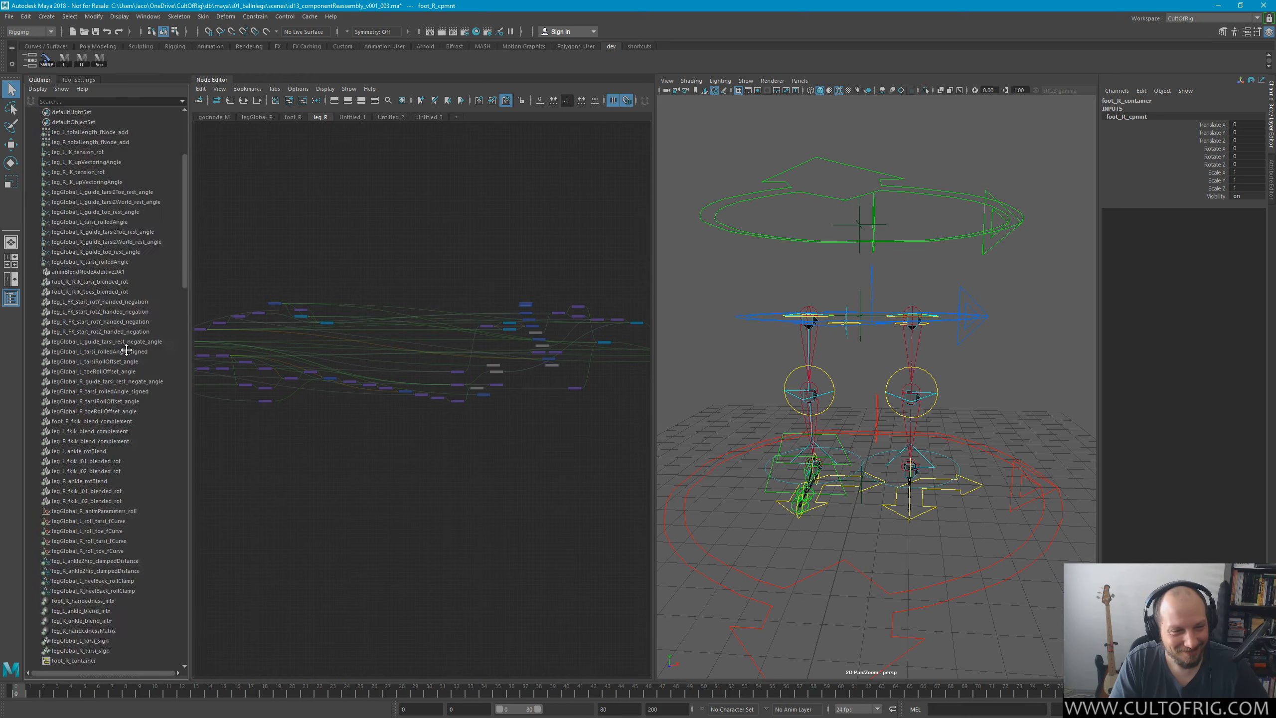
scroll(126, 350, "down", 13)
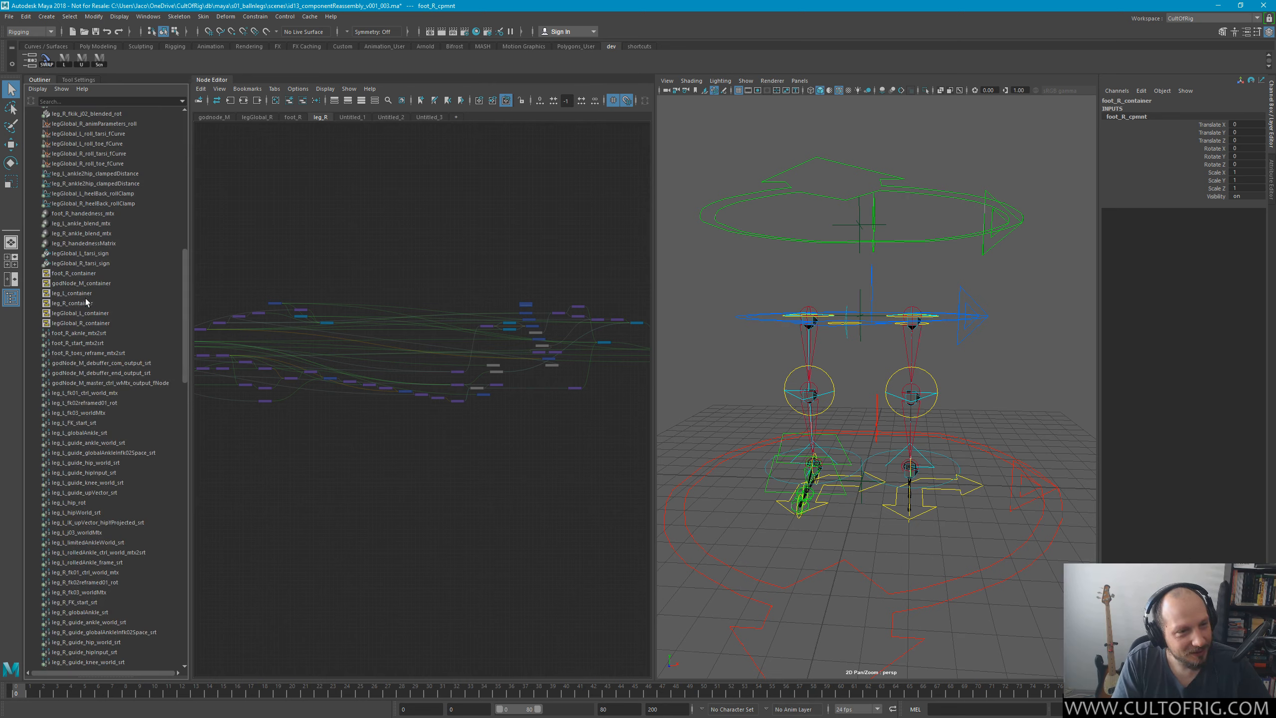
left_click(76, 273)
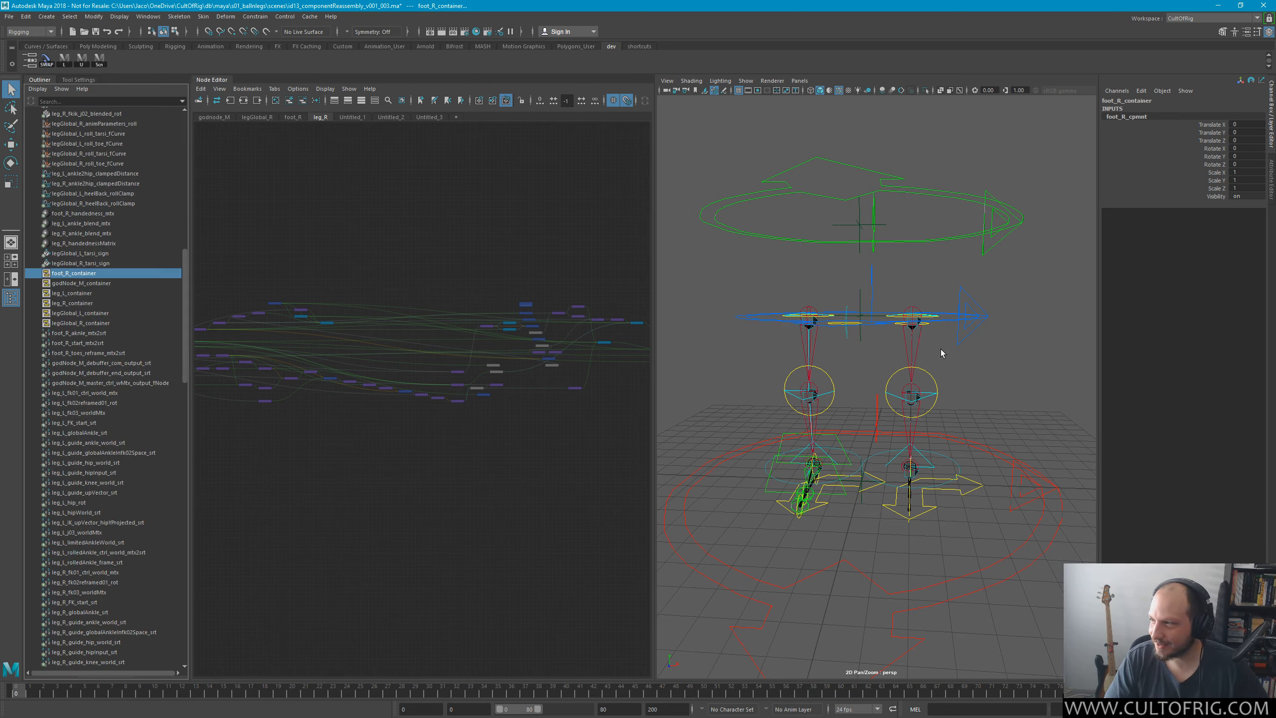
right_click(79, 277)
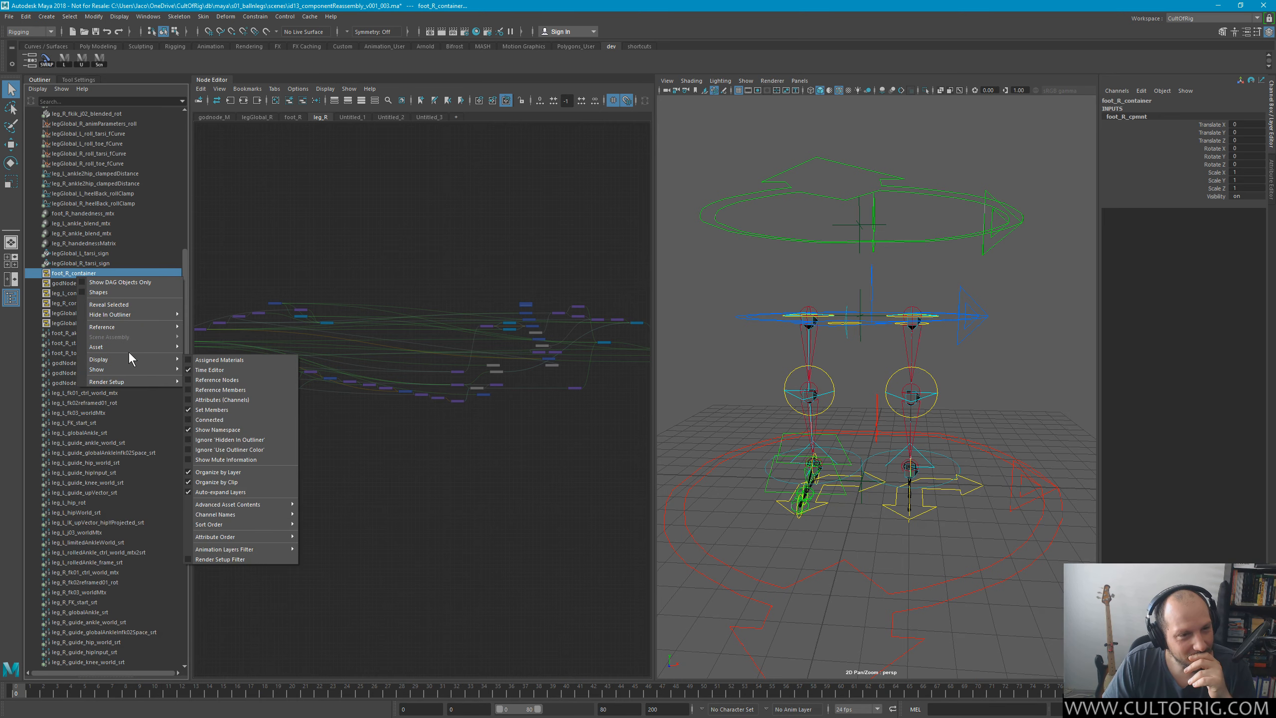
mouse_move(133, 347)
left_click(201, 348)
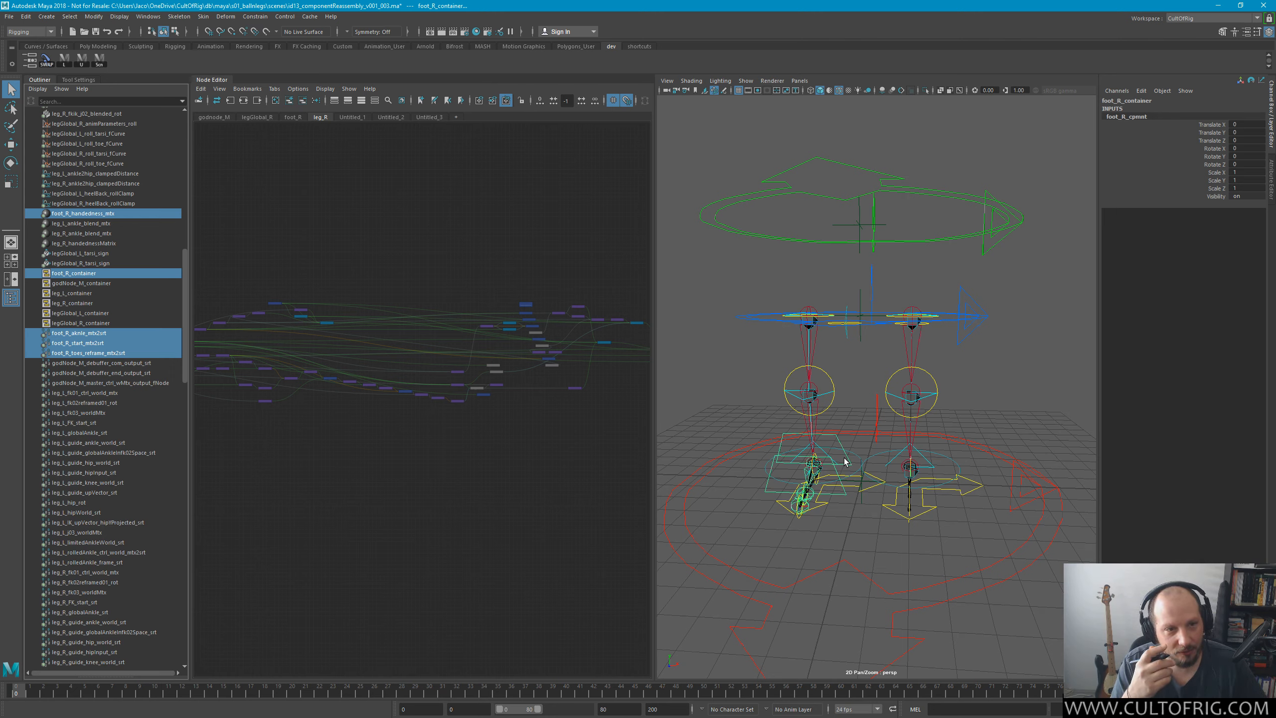
Export the selected foot_R_container nodes as a Maya ASCII file named foot_v003.ma in the components folder.
left_click(10, 16)
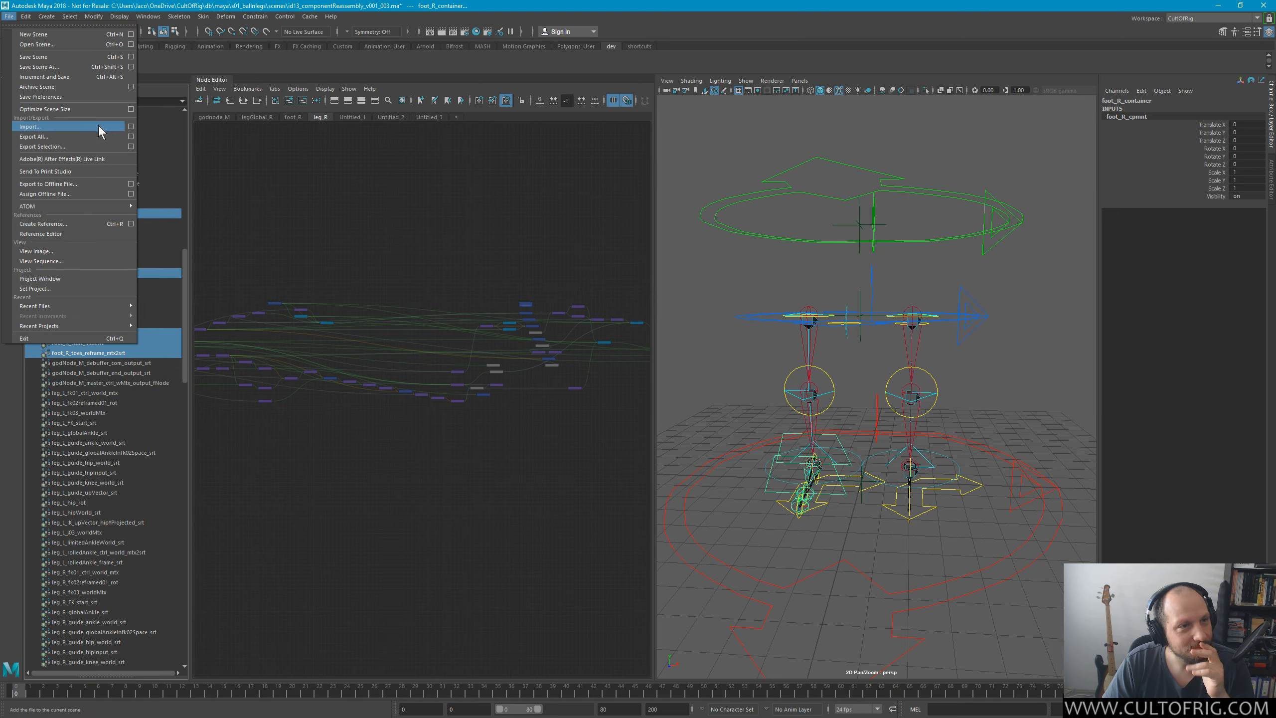
left_click(132, 146)
left_click_drag(856, 473, 846, 176)
left_click(798, 516)
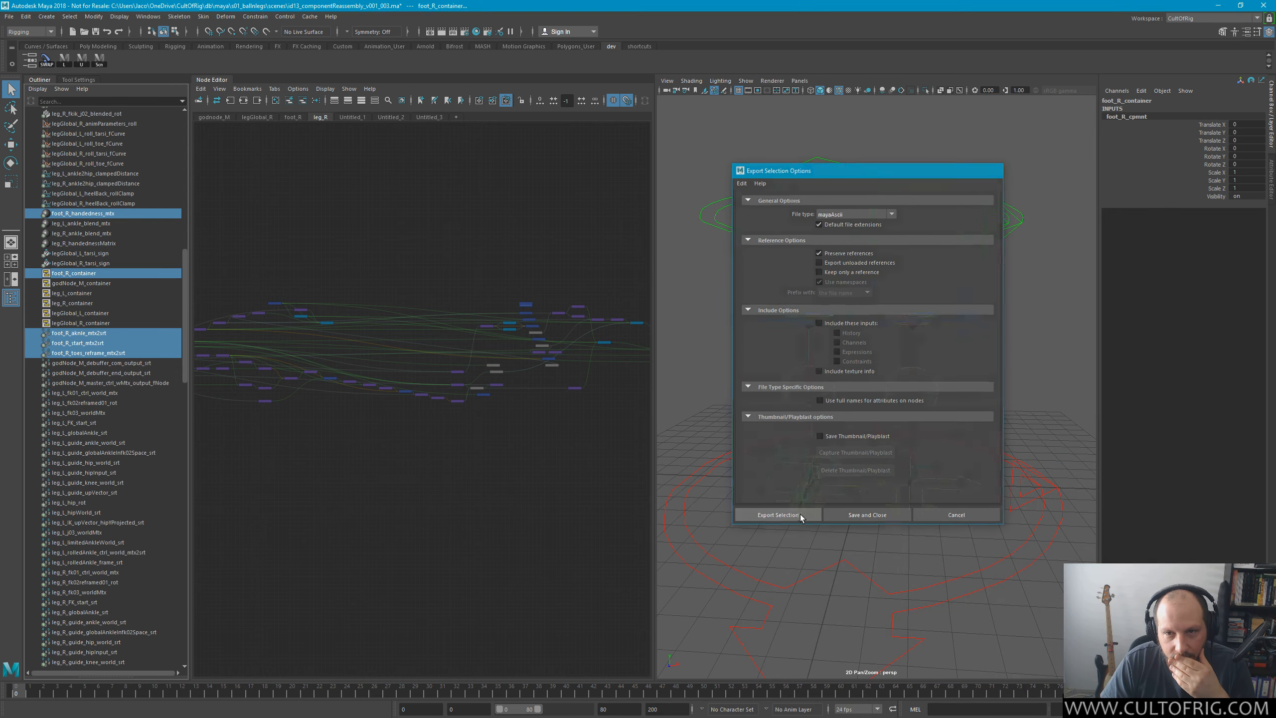
left_click_drag(989, 348, 1275, 351)
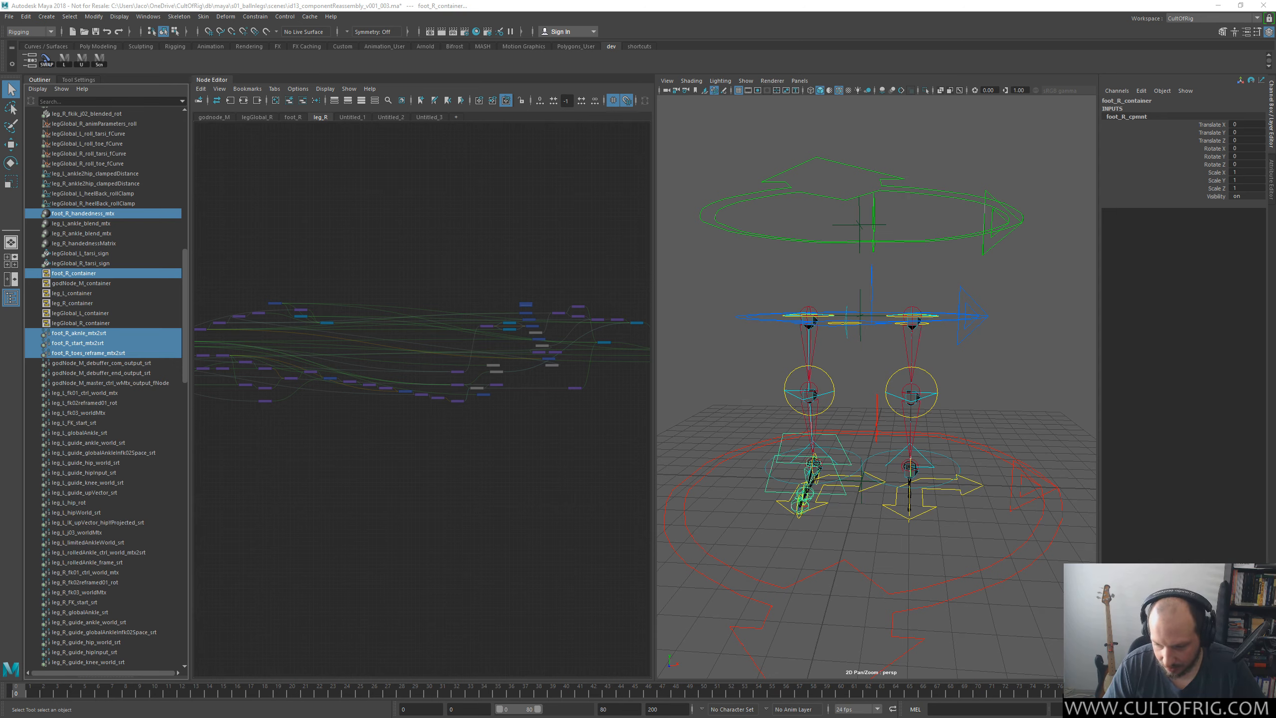
key("alt+Tab")
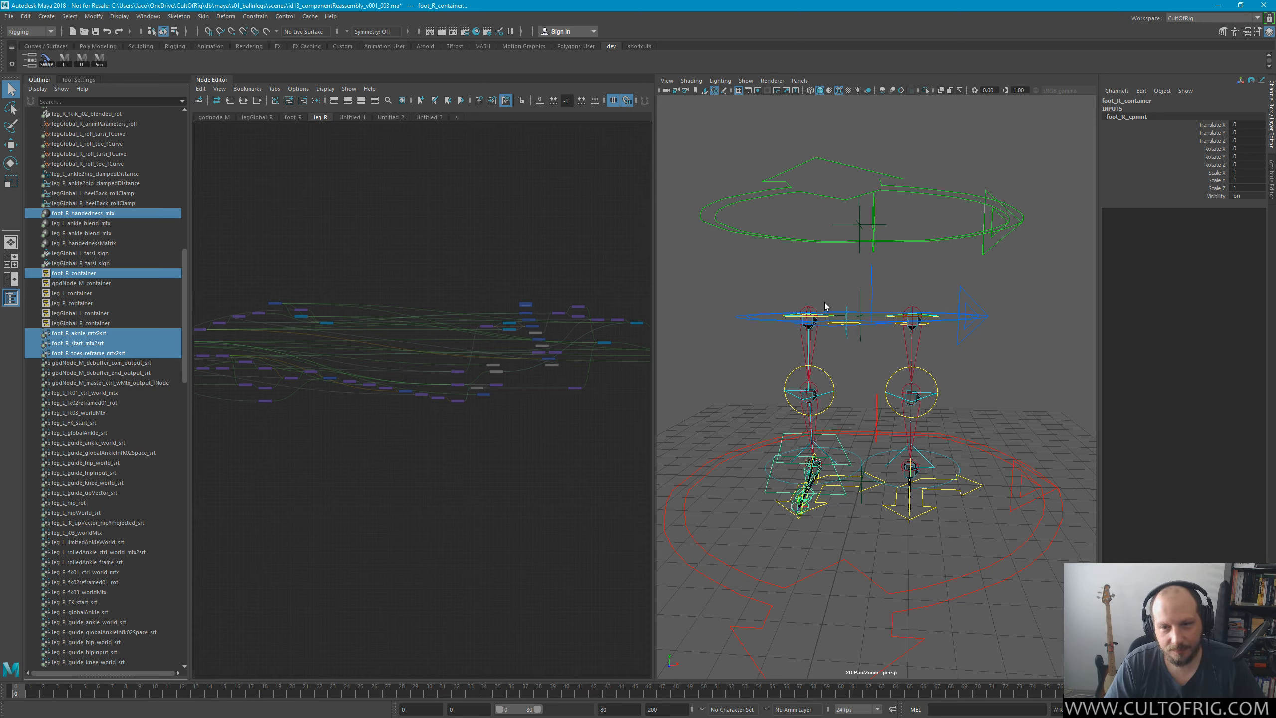
Deselect everything and import foot_v003.ma from the components folder into the scene under the toChange namespace.
left_click_drag(754, 293, 718, 283, "alt")
left_click(718, 285)
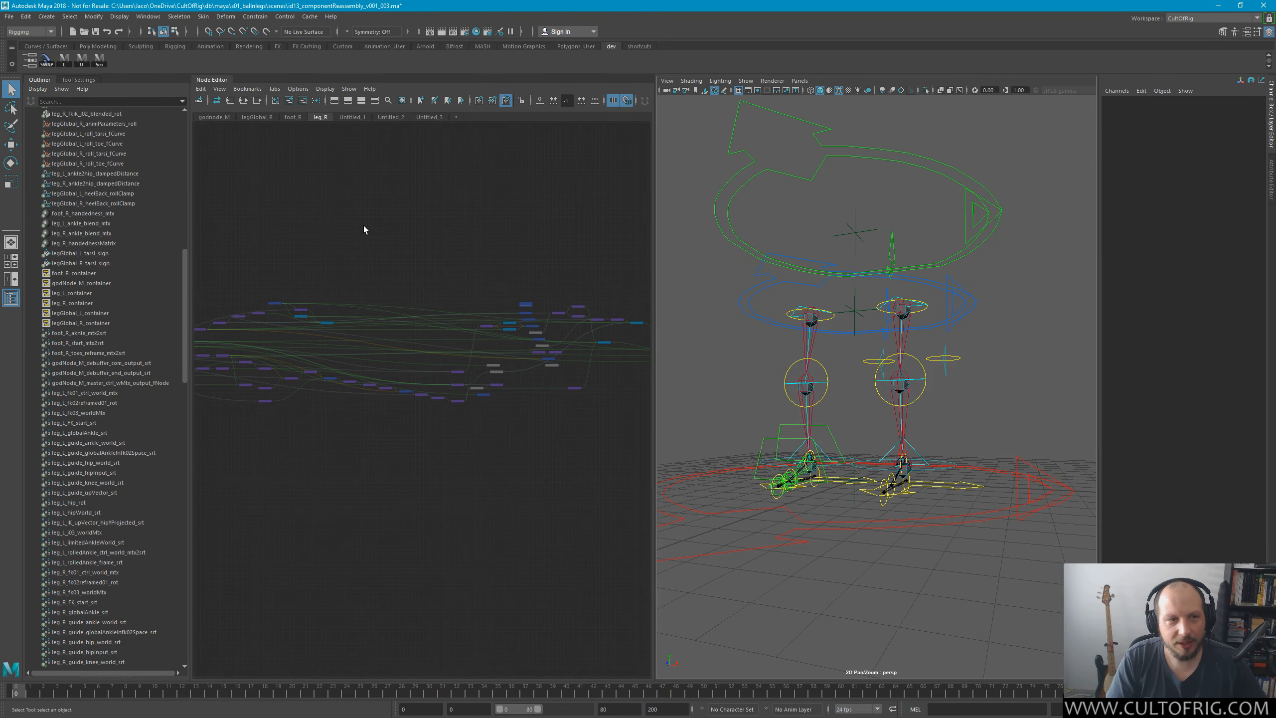
left_click(9, 16)
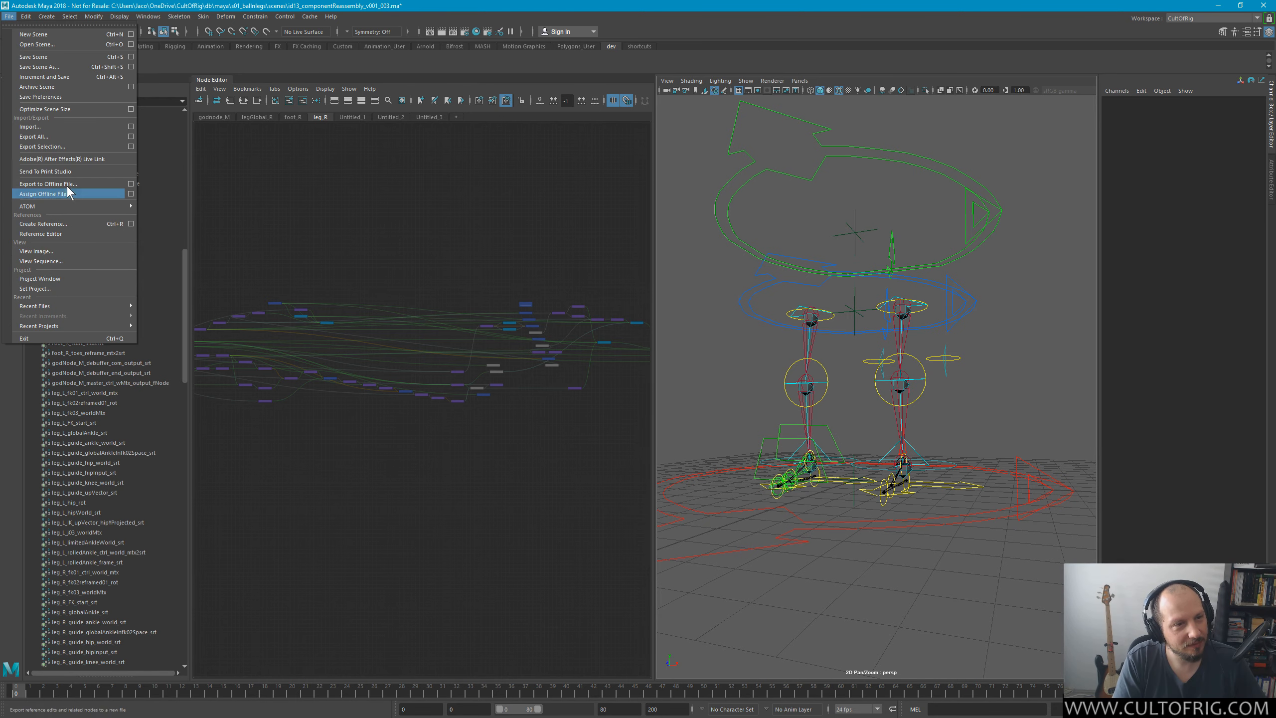
left_click(62, 126)
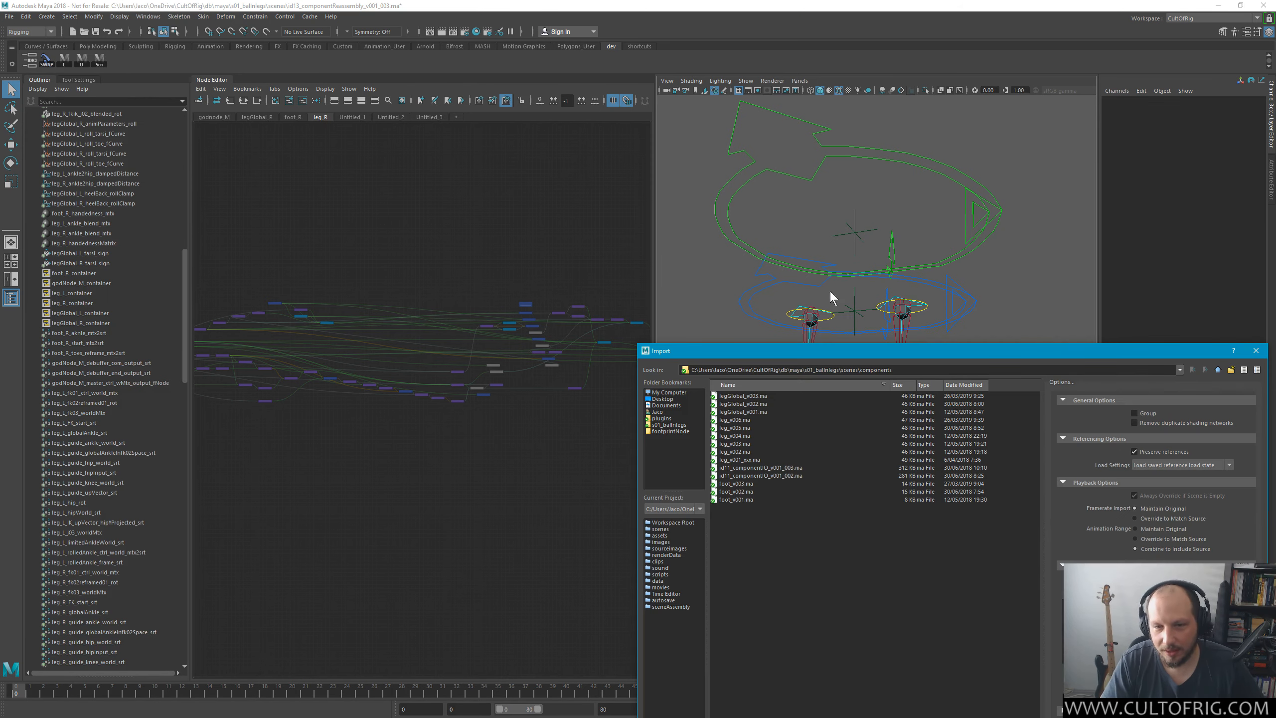
left_click_drag(824, 343, 742, 108)
left_click(728, 387)
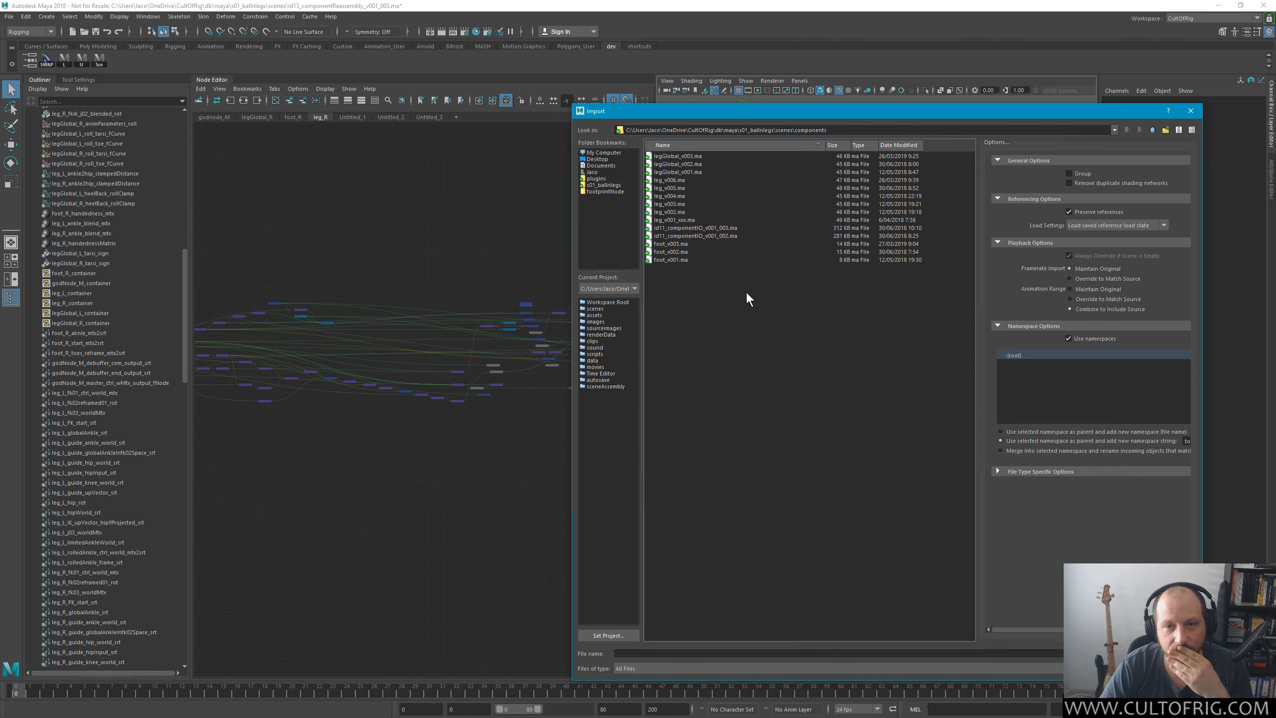
left_click(676, 244)
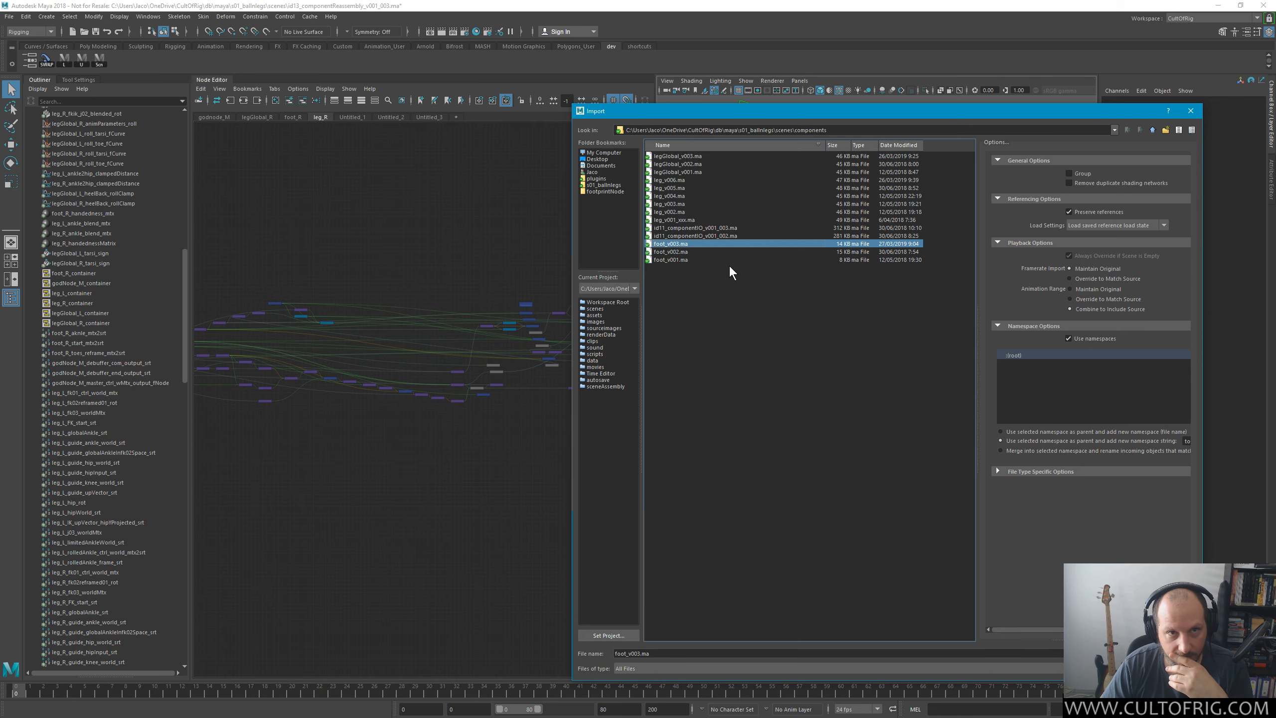
key("Return")
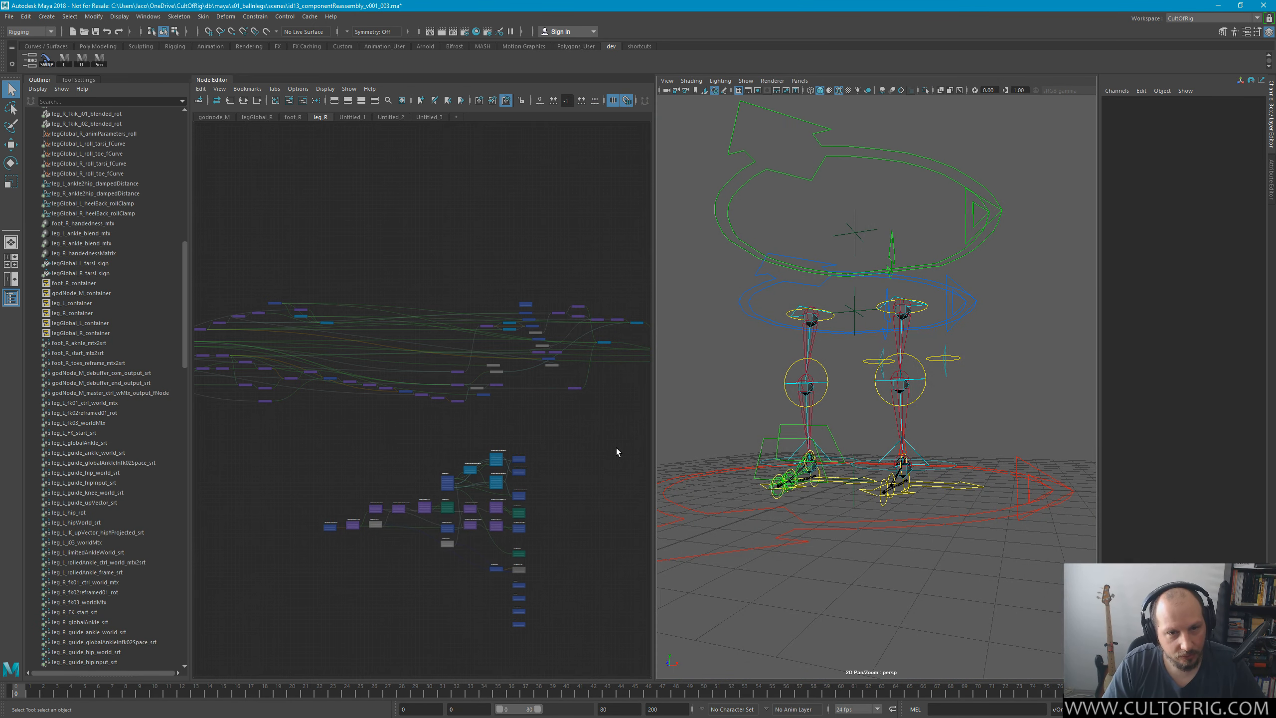
Save the scene as sd13_componentReassembly_v001_004.ma in the scenes folder, one level above components.
key("ctrl+shift+s")
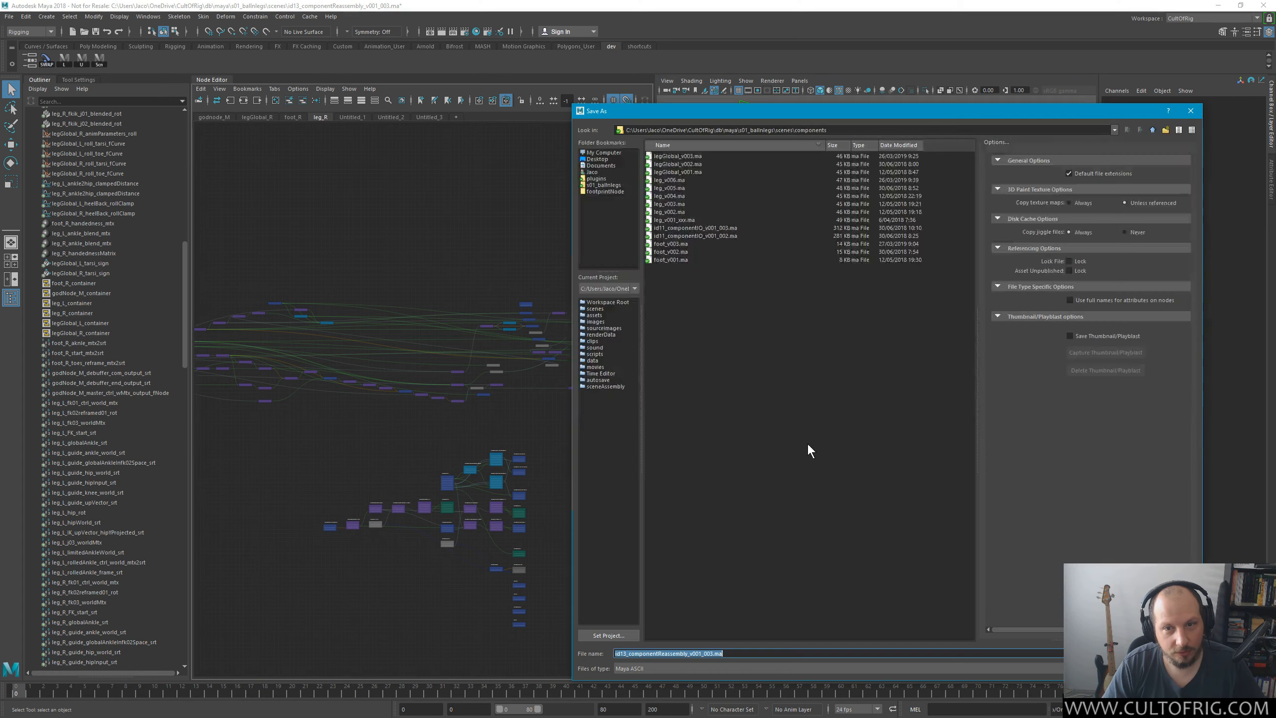
left_click(849, 446)
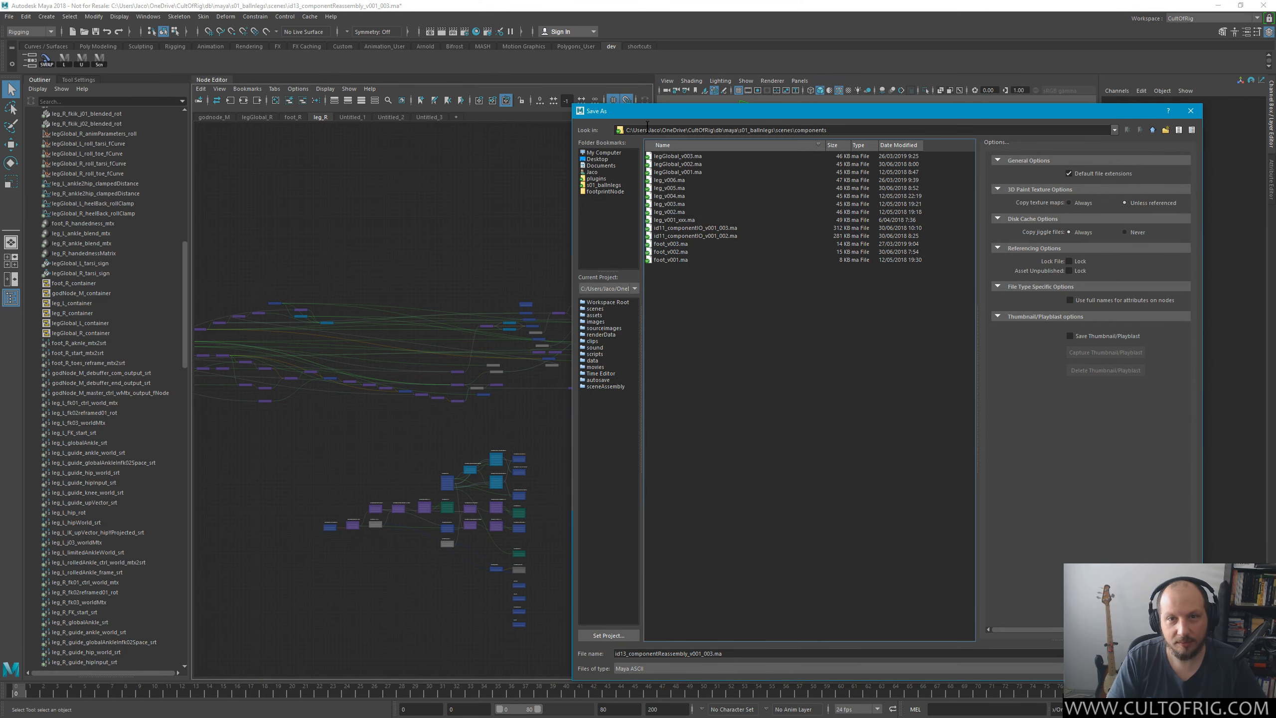
left_click(1153, 129)
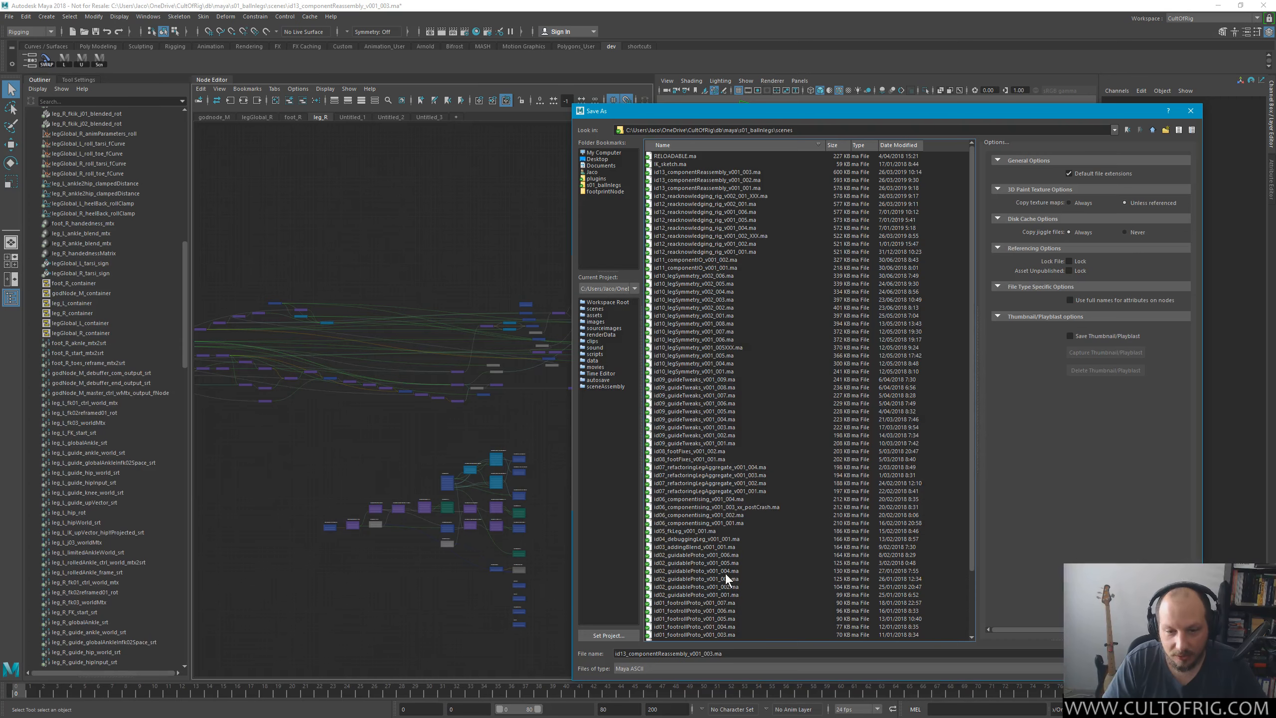
left_click(743, 652)
key("Left")
key("Left")
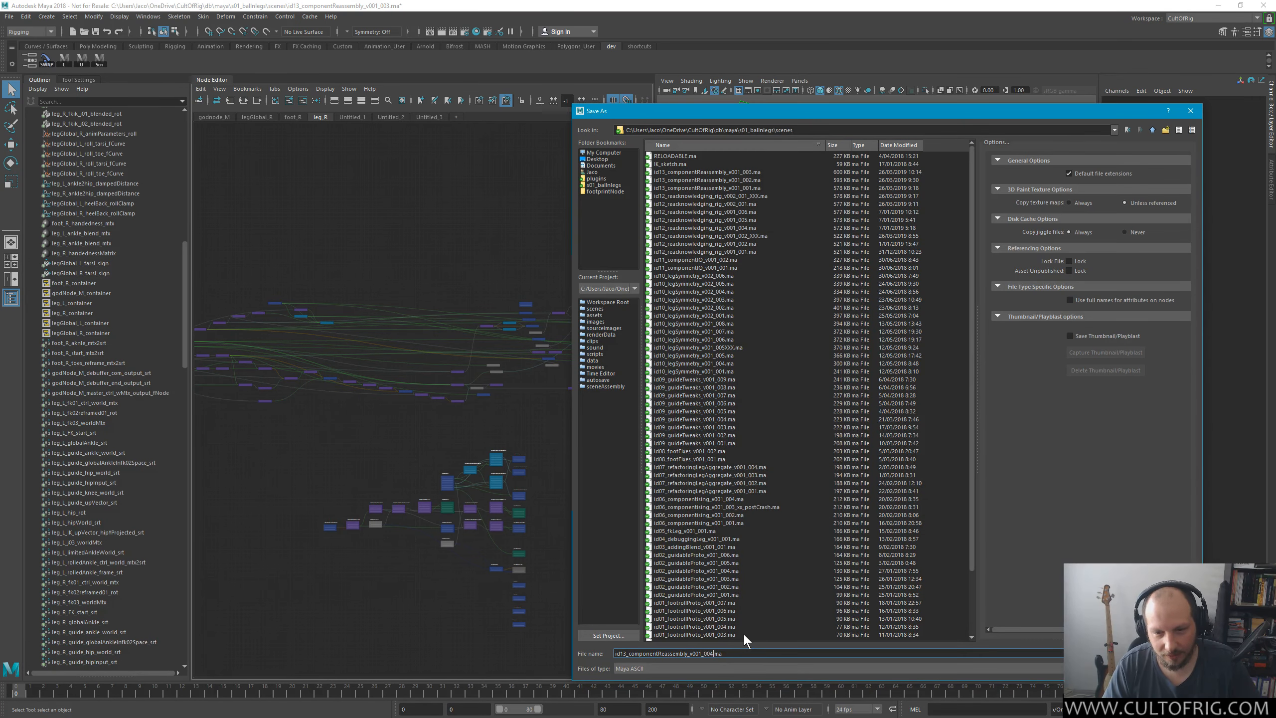
key("BackSpace")
type("4")
key("Return")
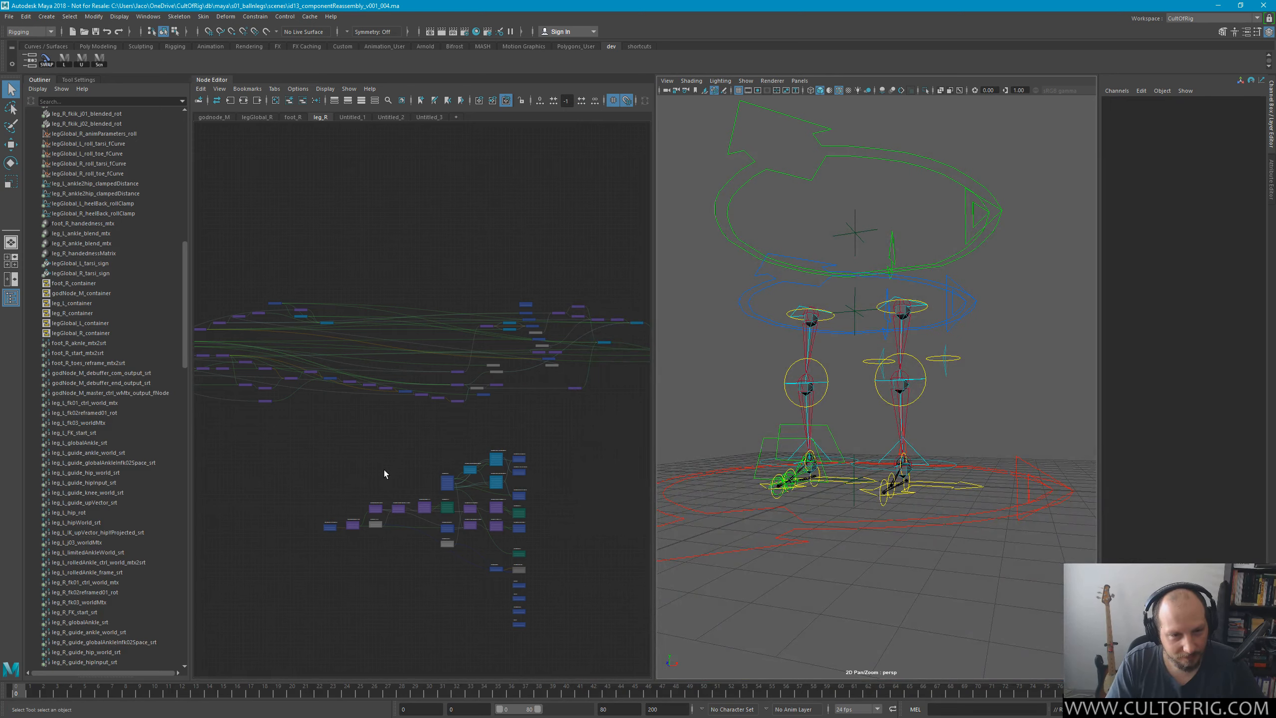
Clear all nodes from the Untitled_1 graph in the Node Editor.
left_click_drag(299, 440, 580, 636)
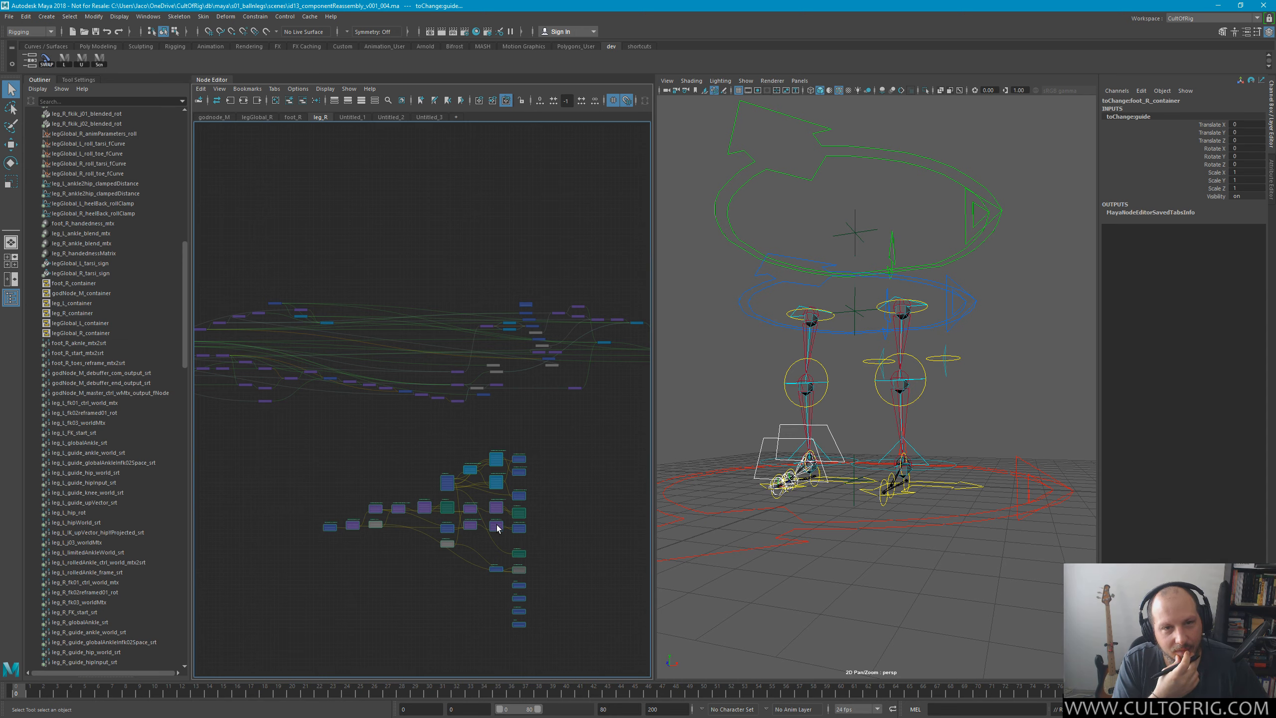
left_click(353, 116)
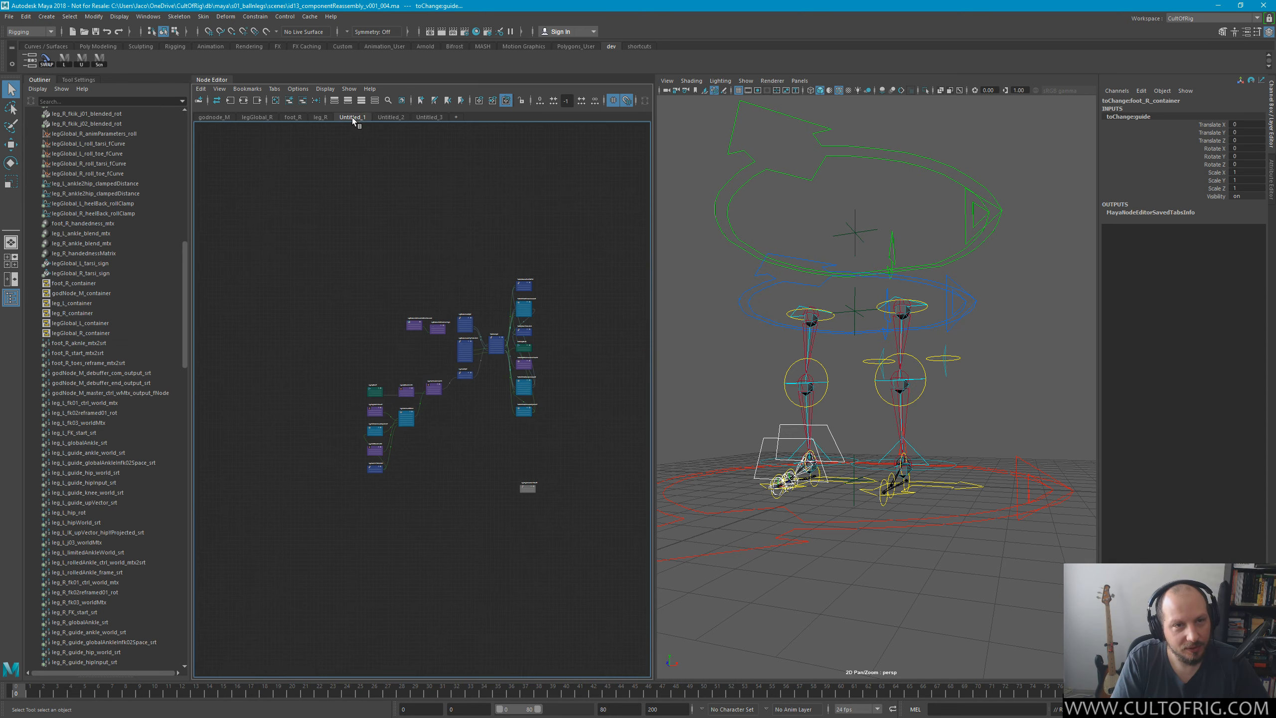
left_click(275, 101)
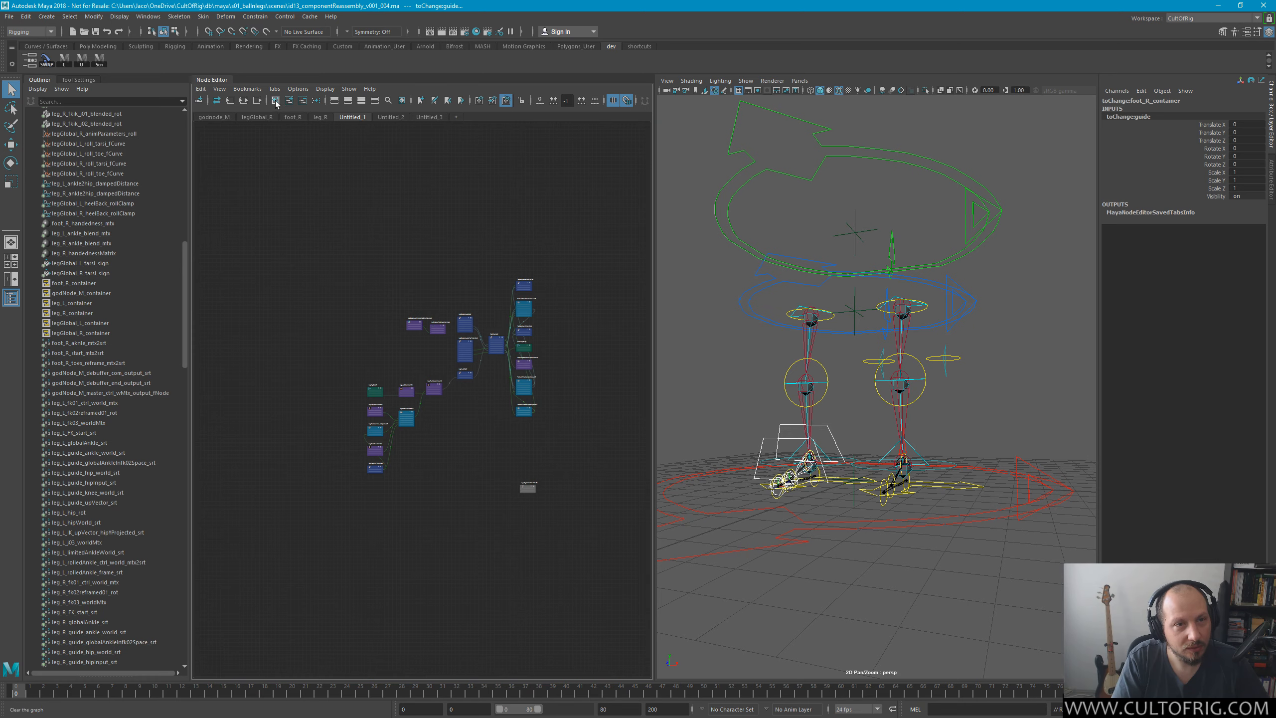
left_click(278, 103)
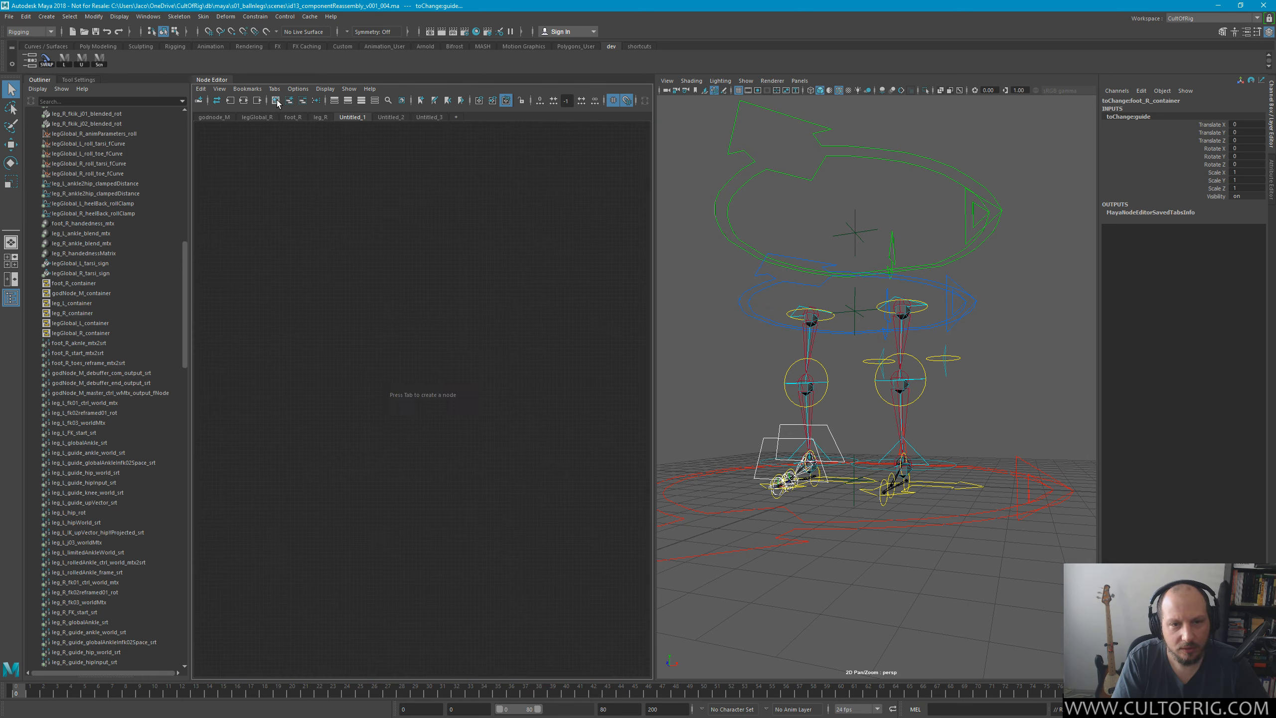
key("ctrl+z")
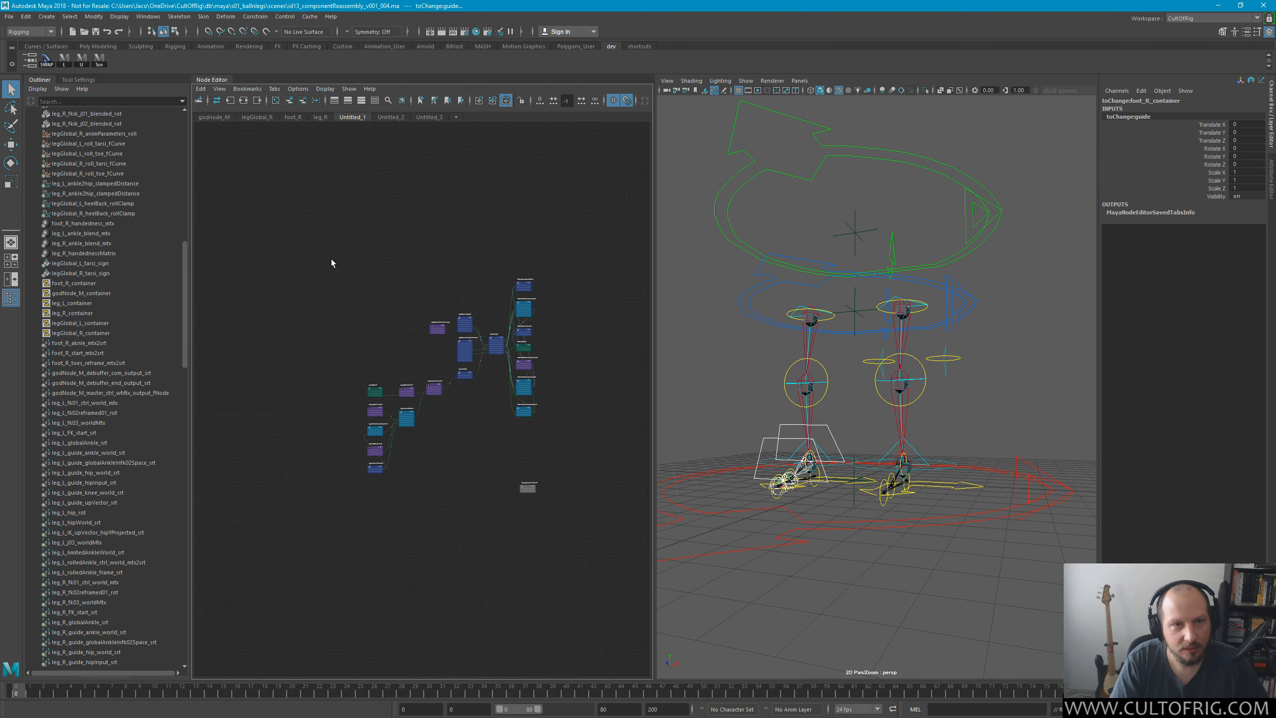
left_click_drag(322, 246, 608, 551)
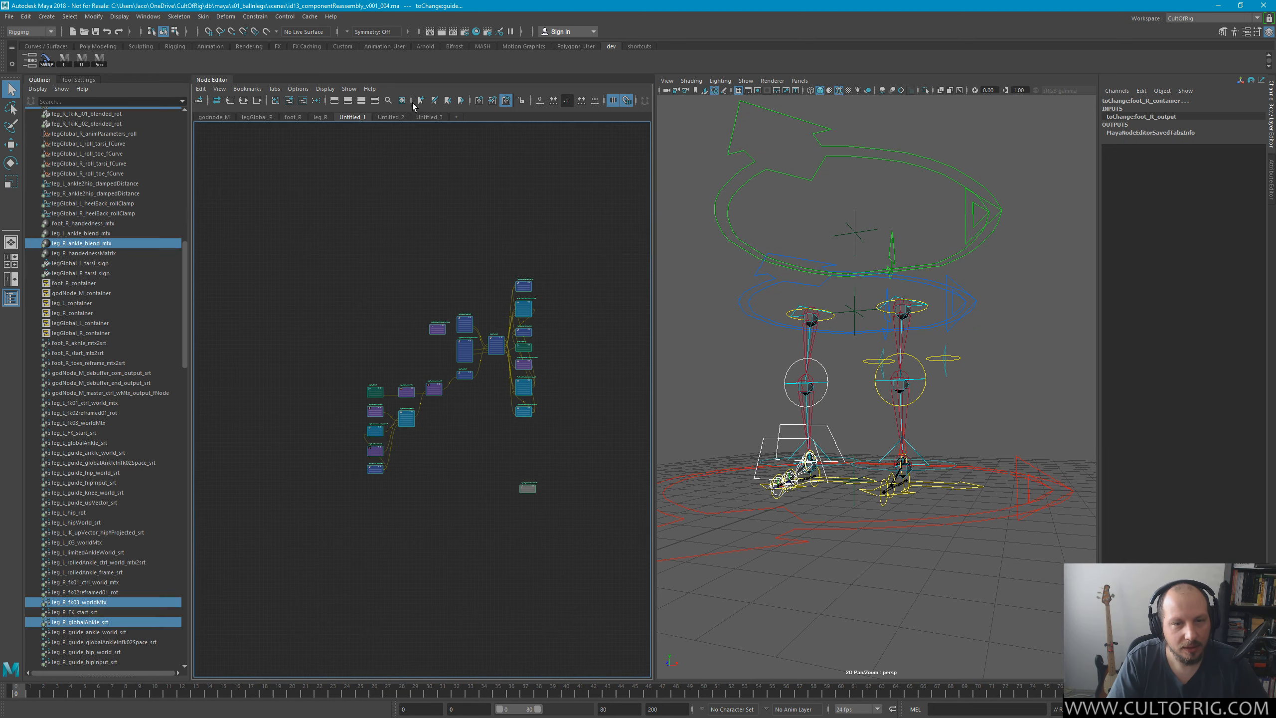
left_click(275, 101)
key("ctrl+z")
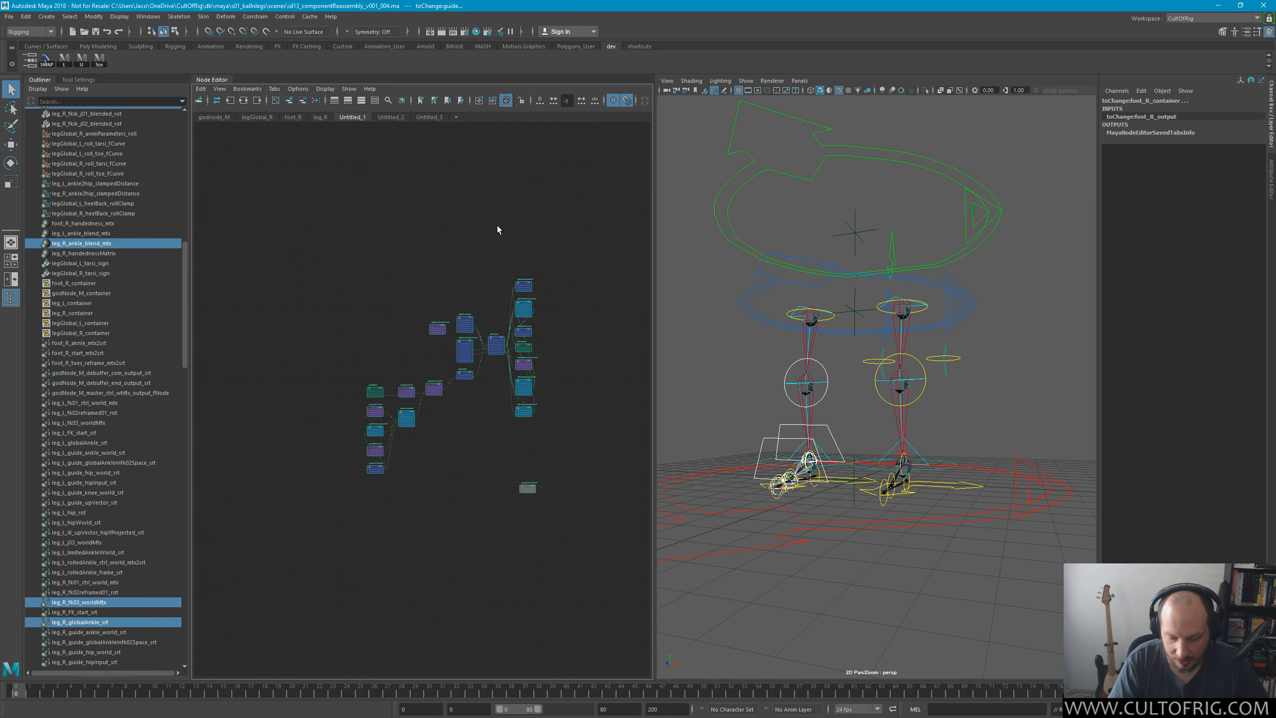
left_click(278, 101)
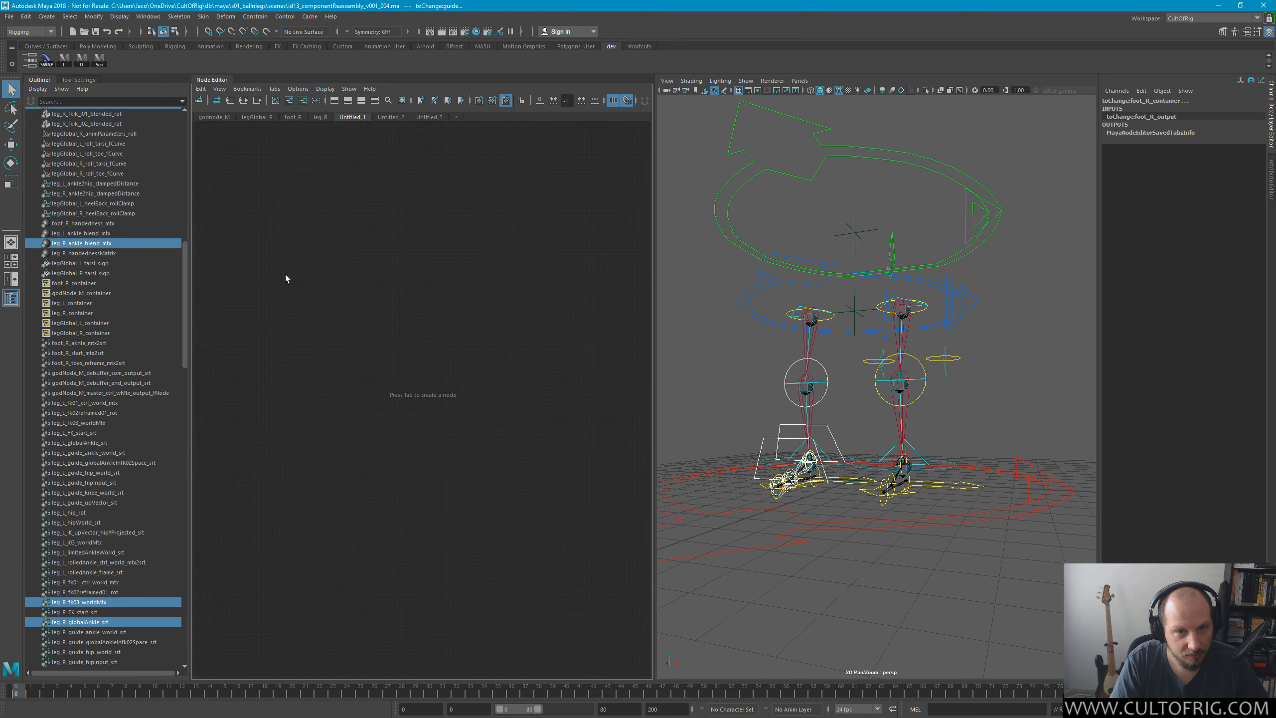
Graph the imported foot nodes from the leg_R graph in the Untitled_1 graph, and remove them from the leg_R graph.
left_click(320, 116)
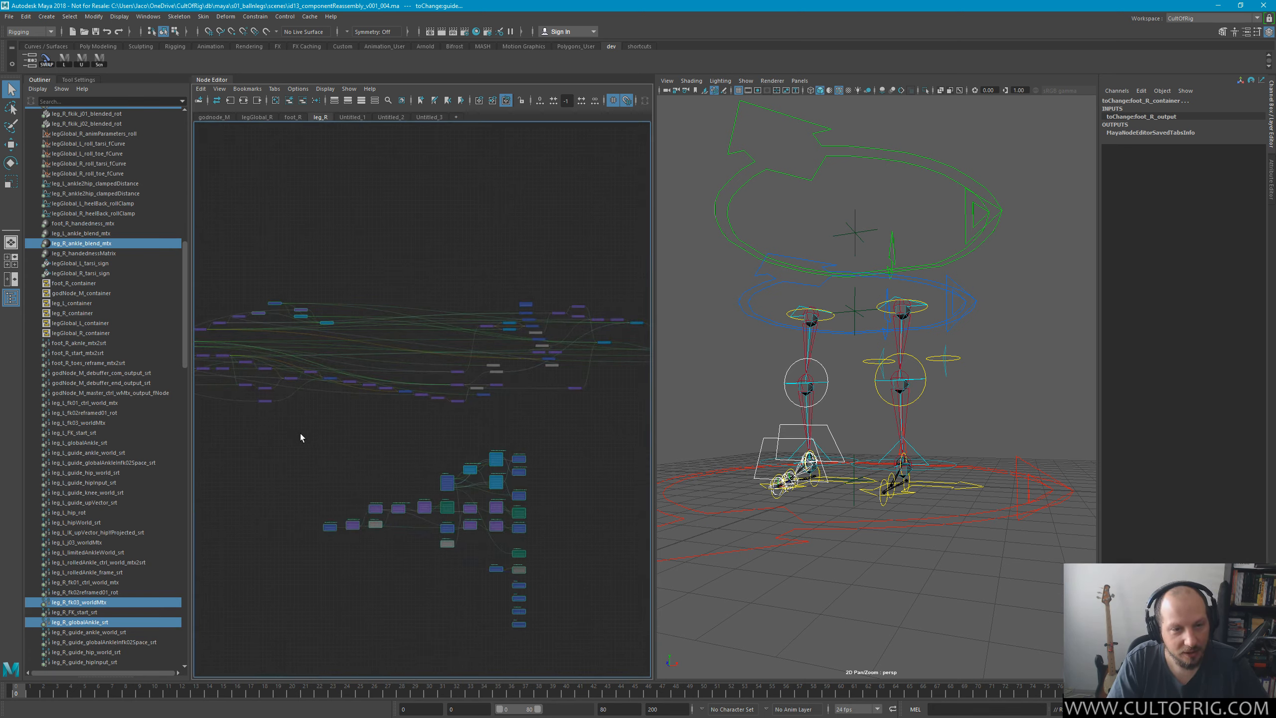
left_click_drag(300, 432, 618, 640)
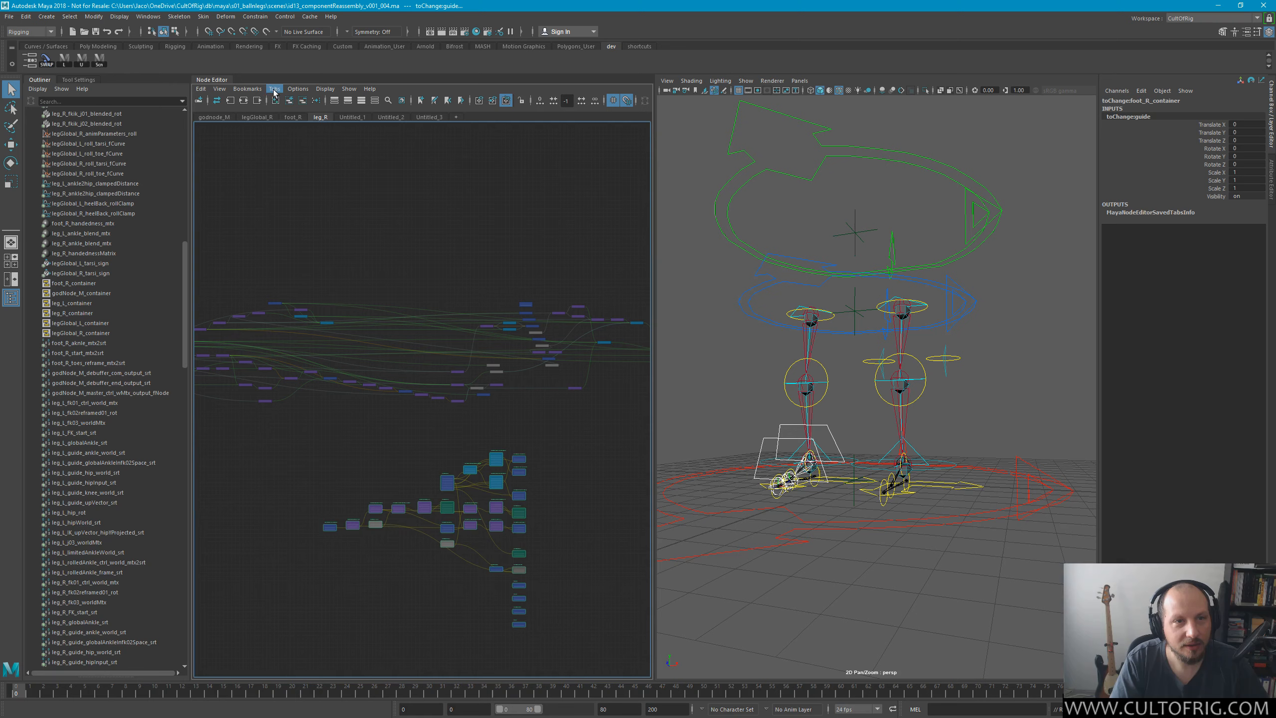
left_click(353, 116)
left_click(303, 100)
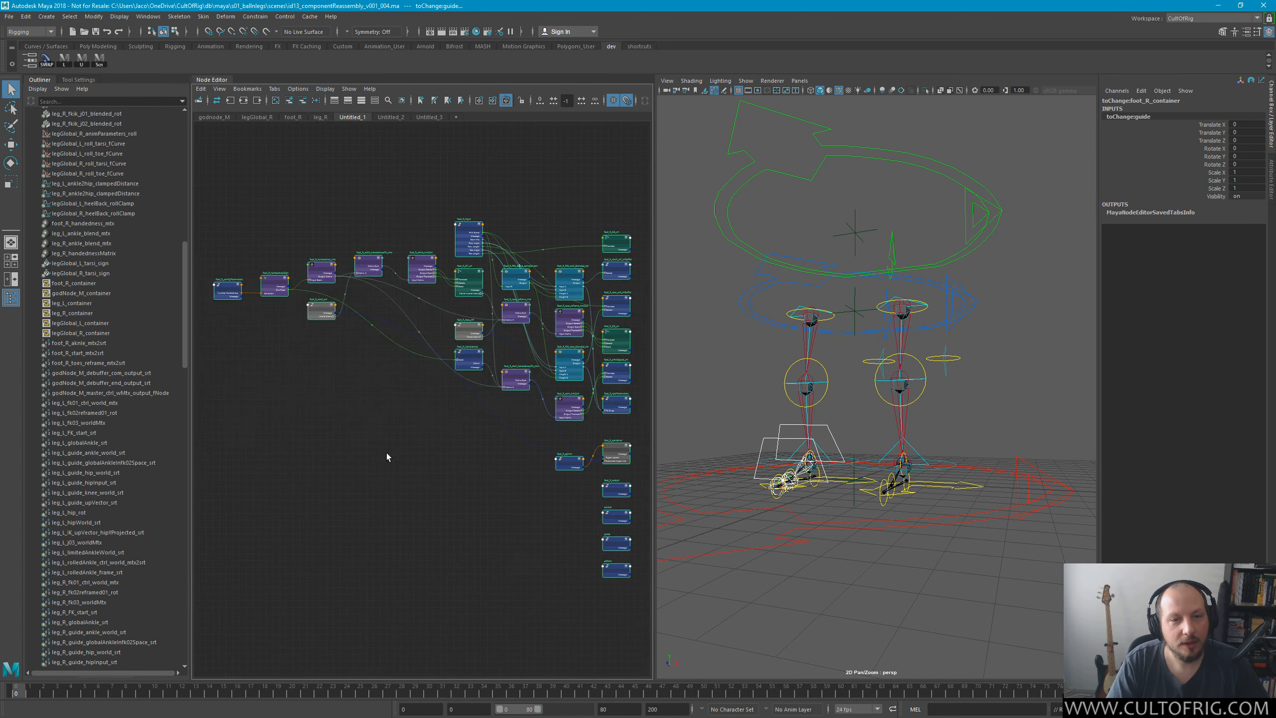
left_click(321, 118)
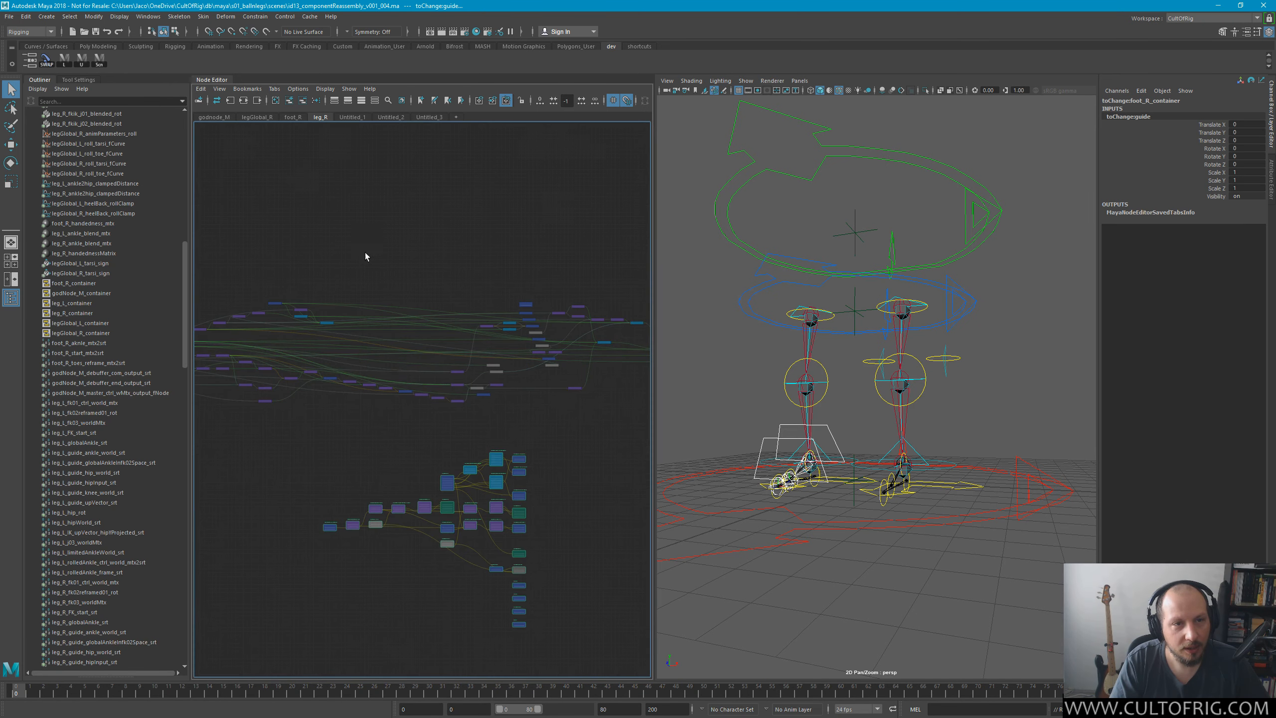
key("minus")
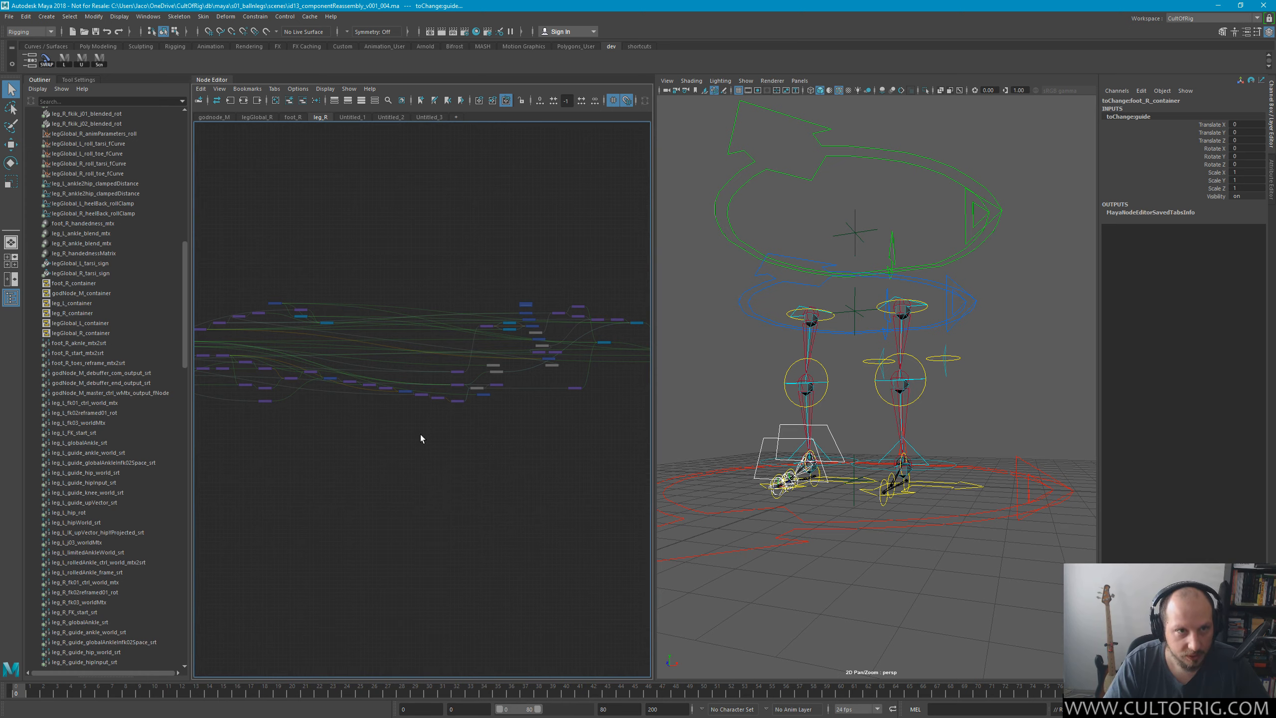
Rename the Untitled_1 graph in the Node Editor to foot_L.
left_click(352, 116)
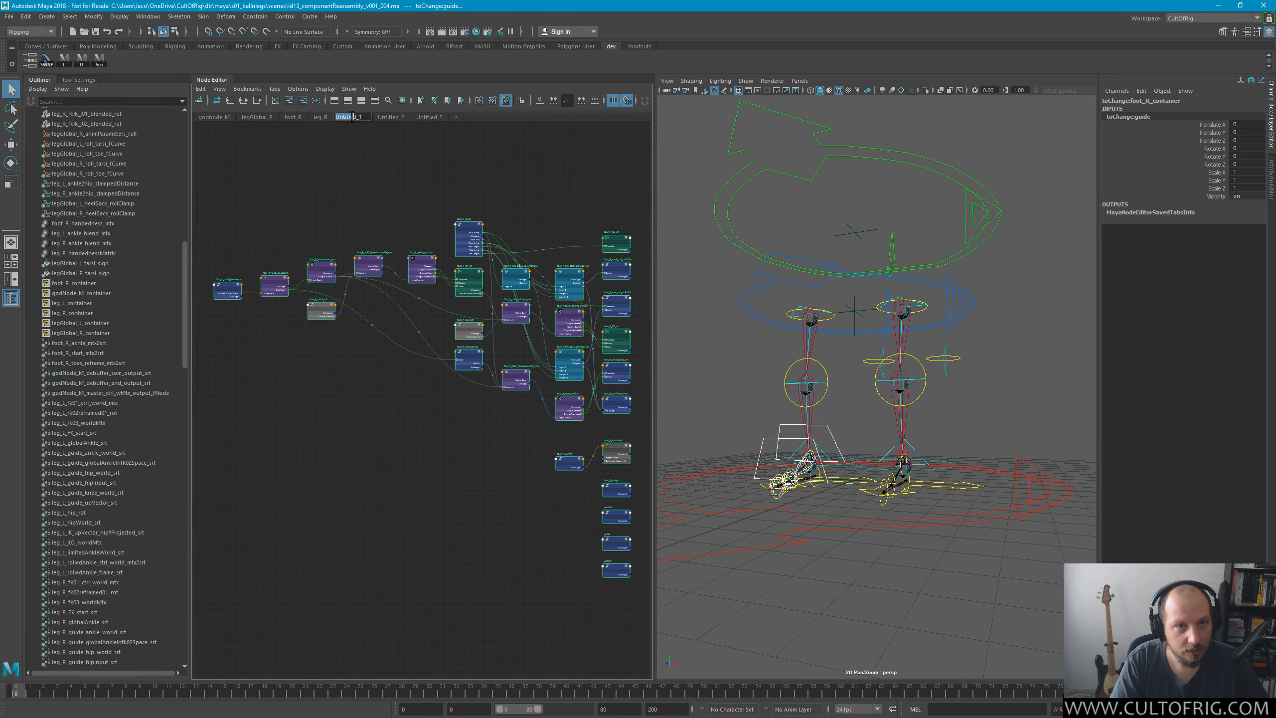
double_click(354, 117)
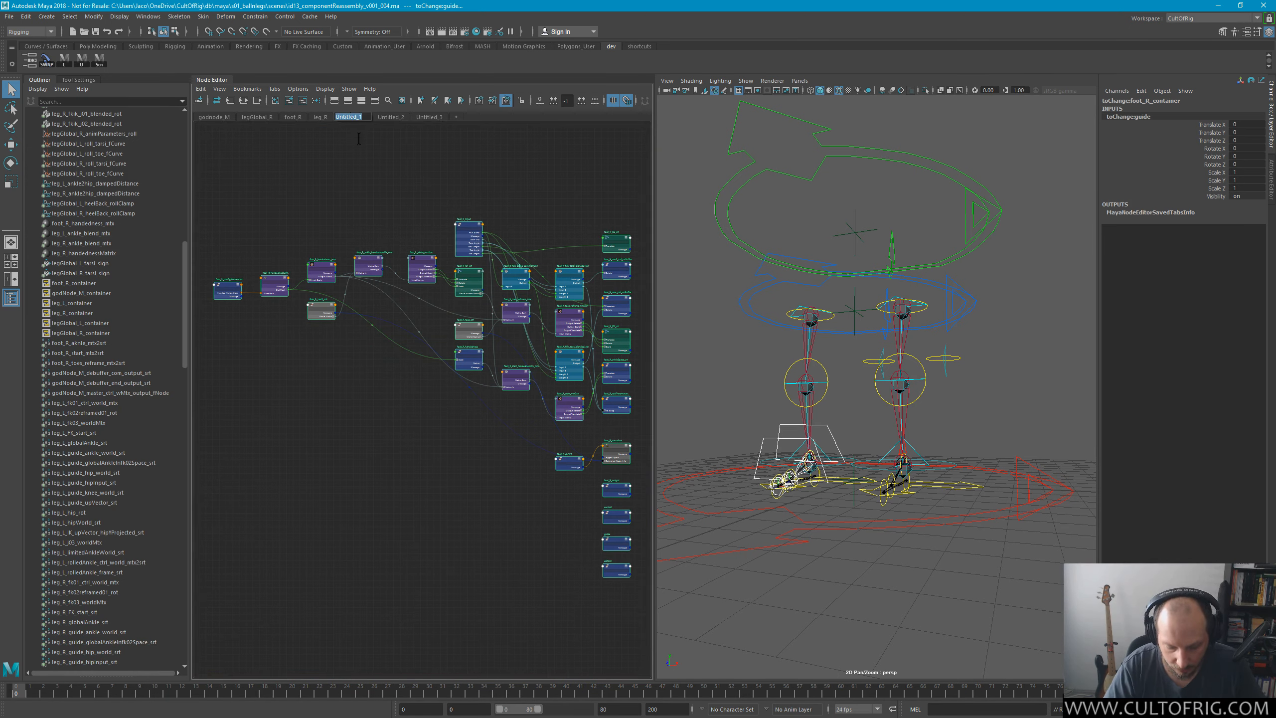
type("foot_L")
key("Return")
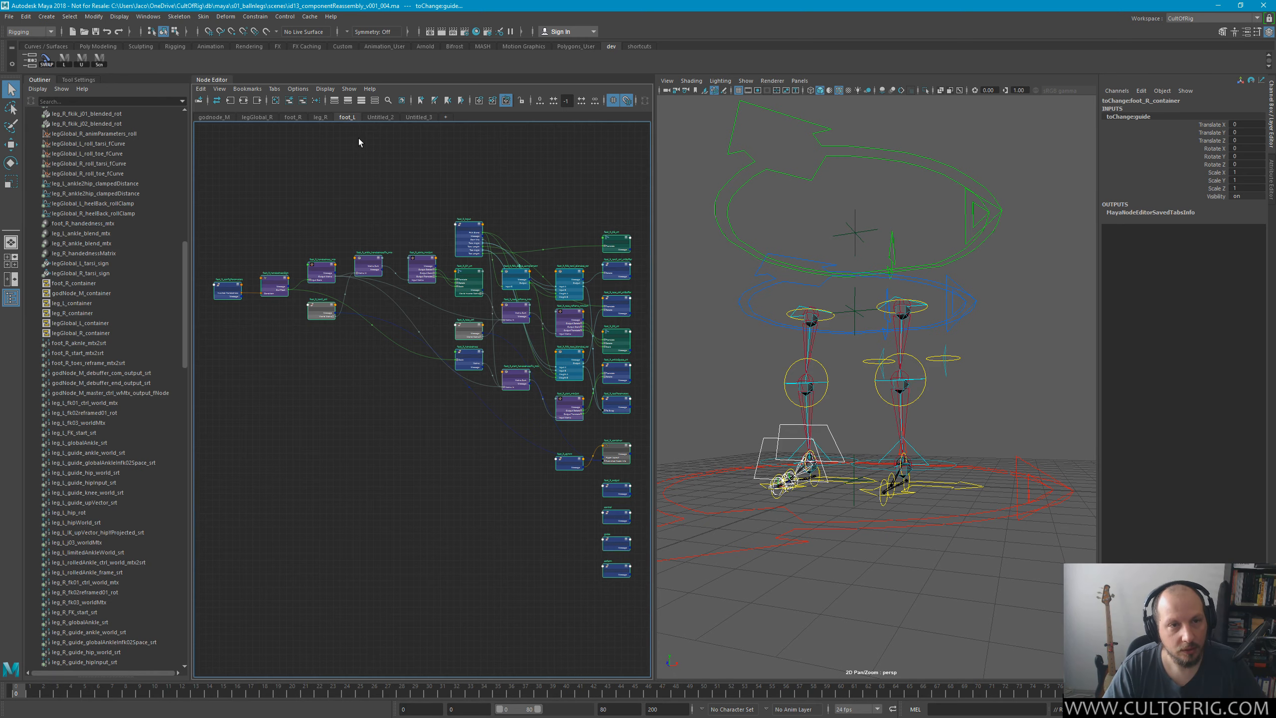
Examine the imported foot nodes in the foot_L graph and the toChange-prefixed nodes in the Outliner.
right_click_drag(503, 438, 660, 439, "alt")
middle_click_drag(509, 388, 405, 590, "alt")
middle_click_drag(491, 192, 465, 342, "alt")
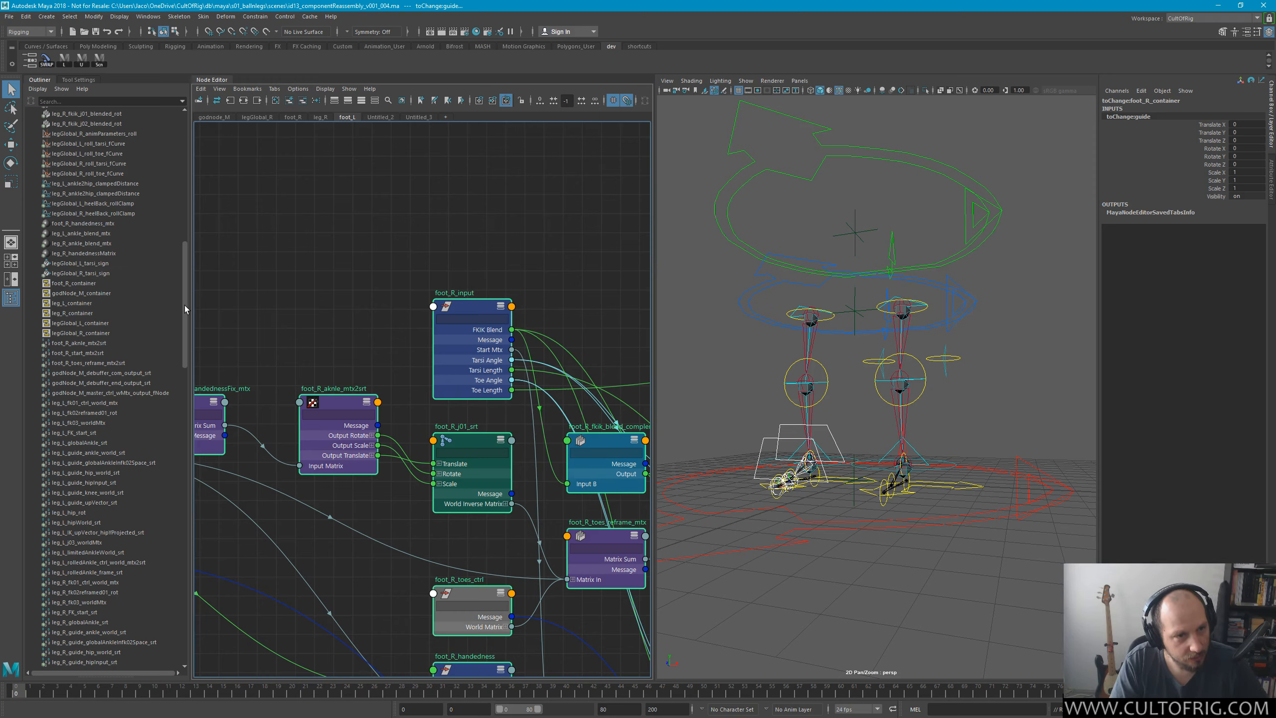
left_click_drag(184, 305, 186, 601)
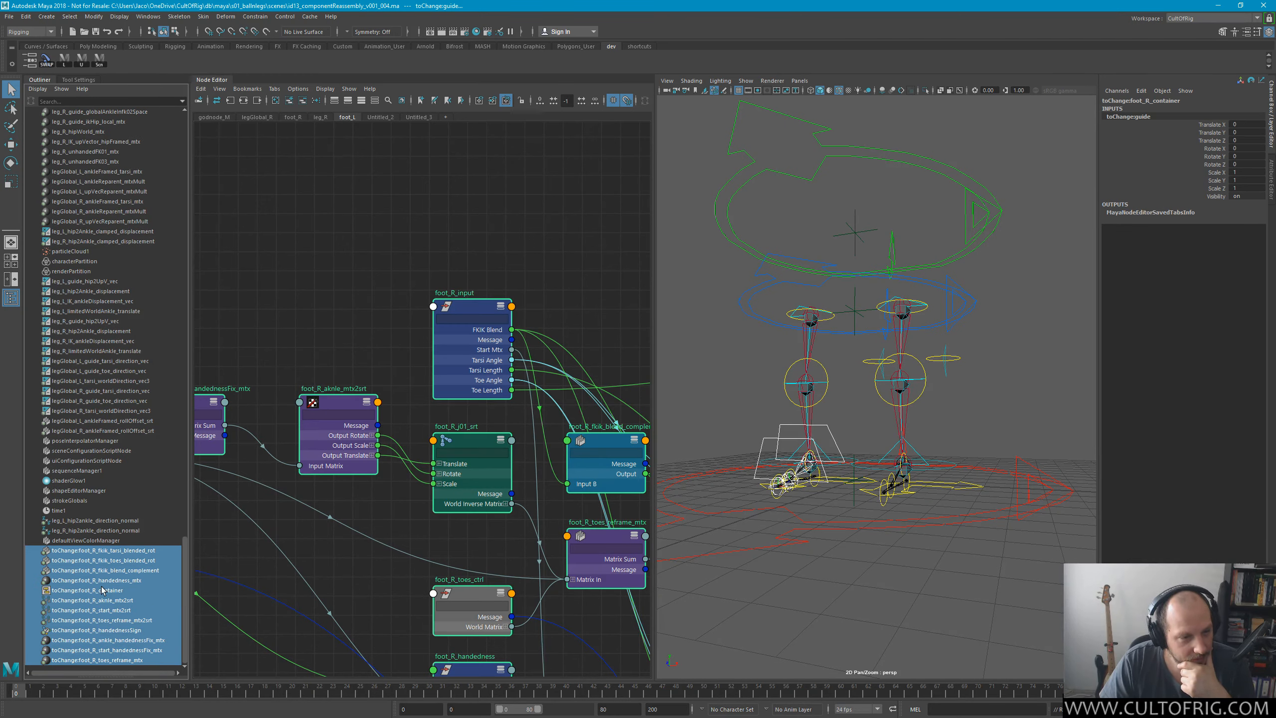
left_click(92, 591)
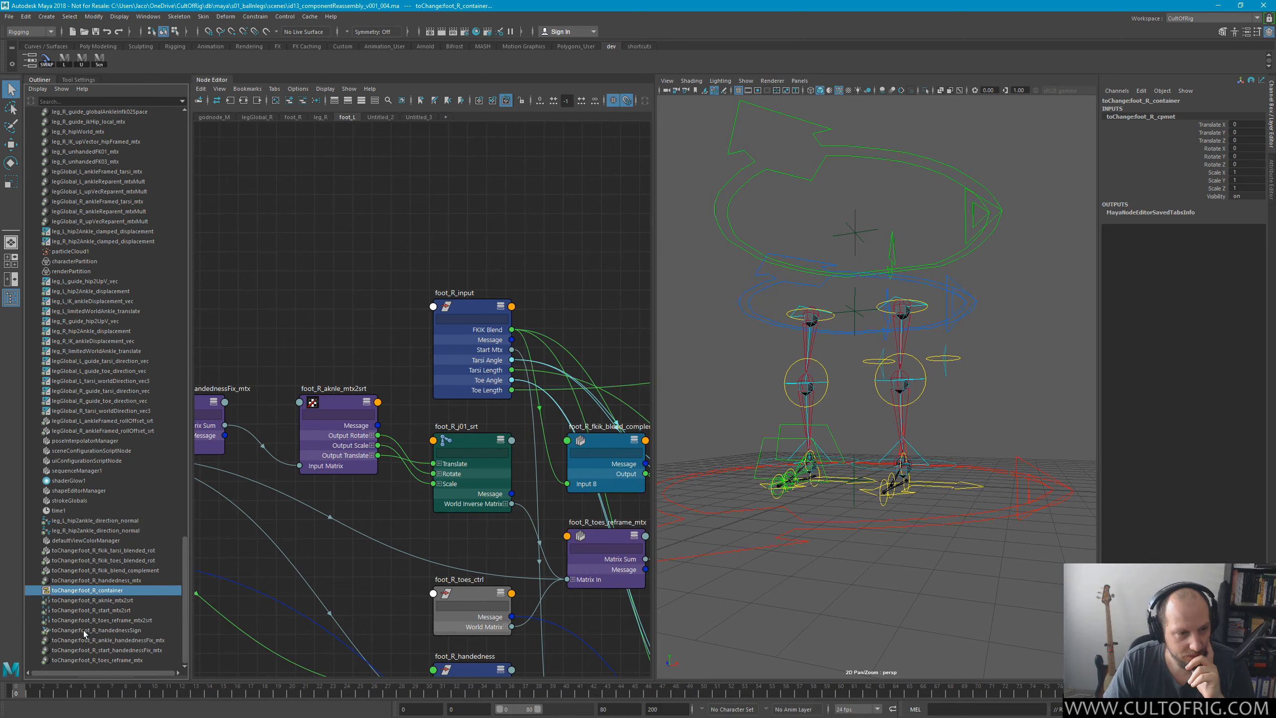
left_click(110, 582)
left_click(115, 571)
left_click(119, 562)
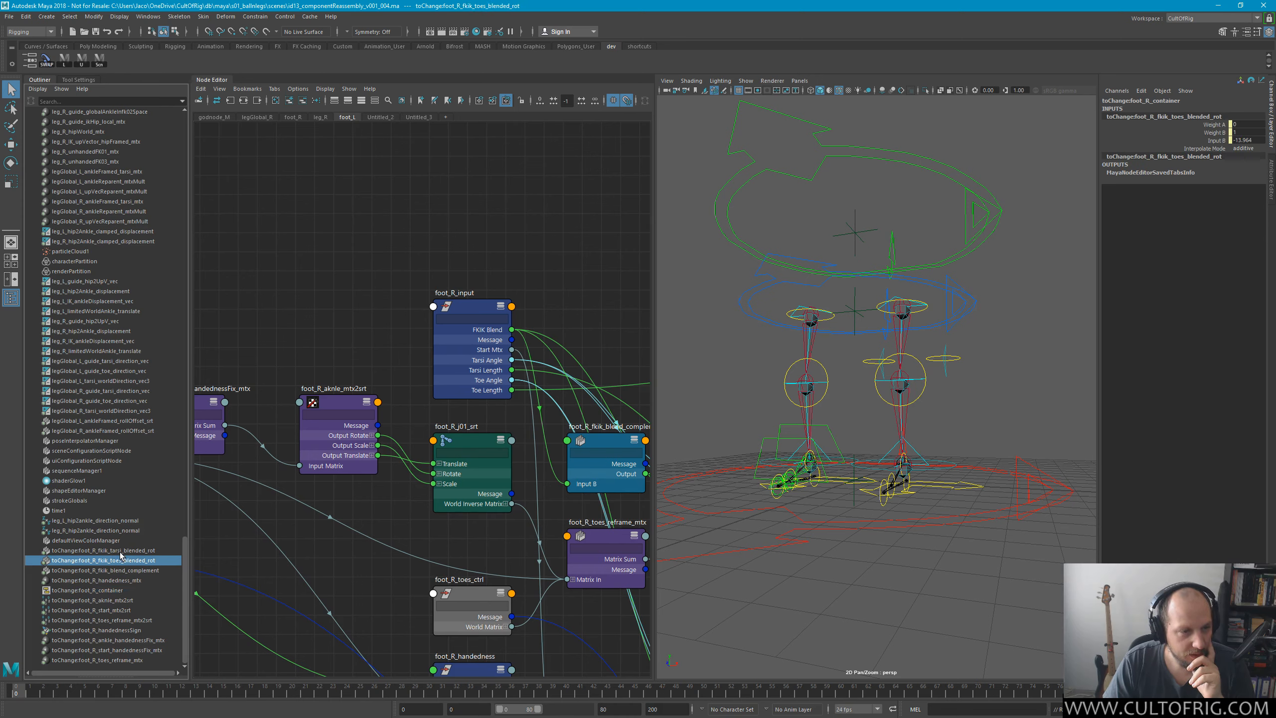
left_click(117, 552)
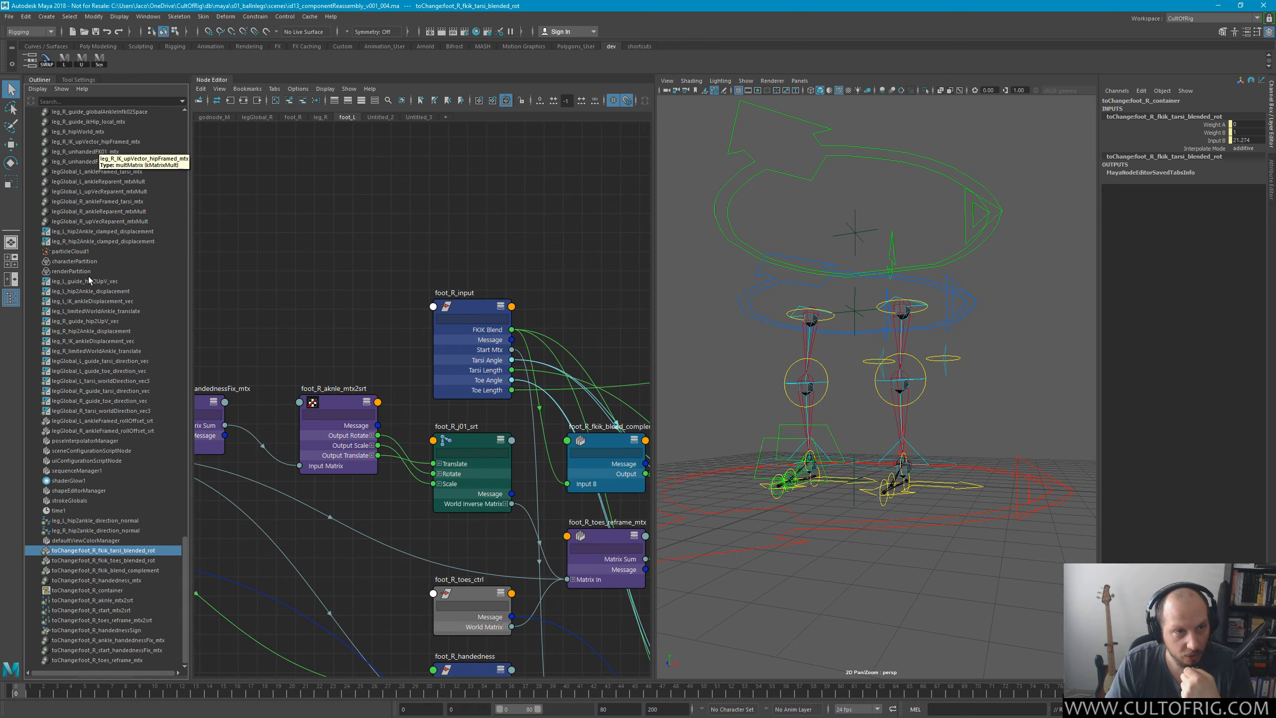
right_click(83, 550)
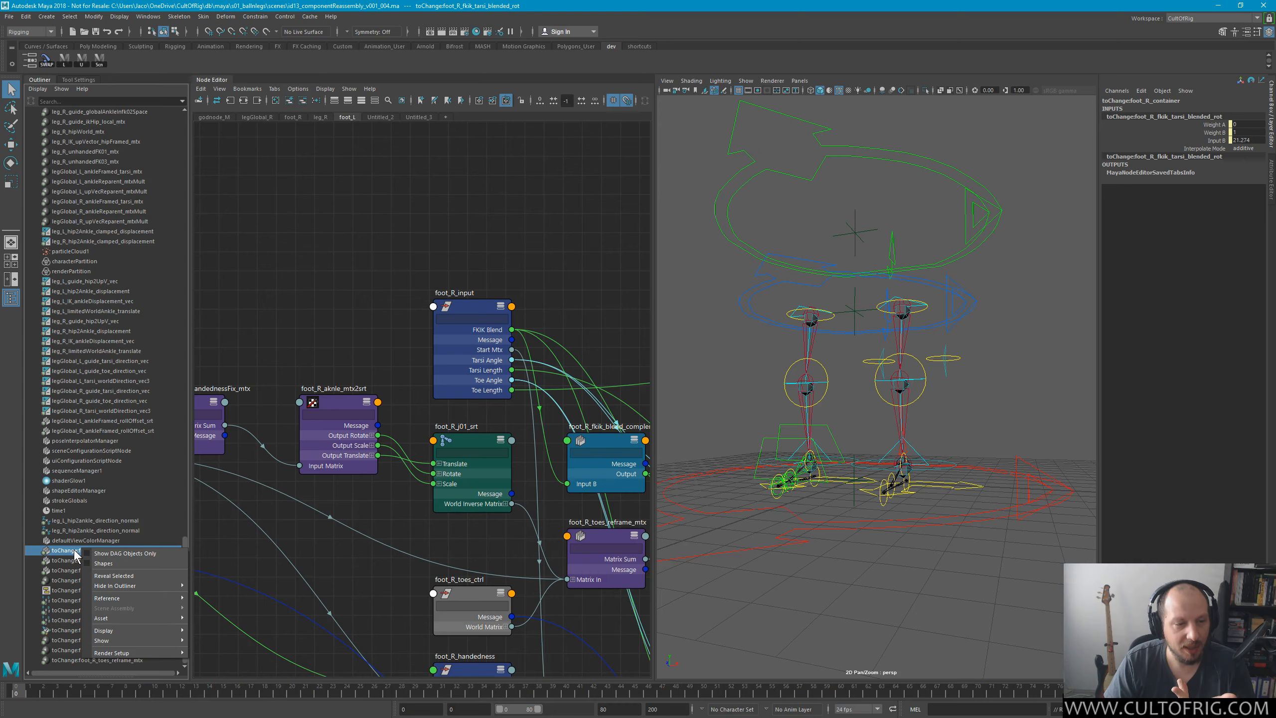
left_click(75, 550)
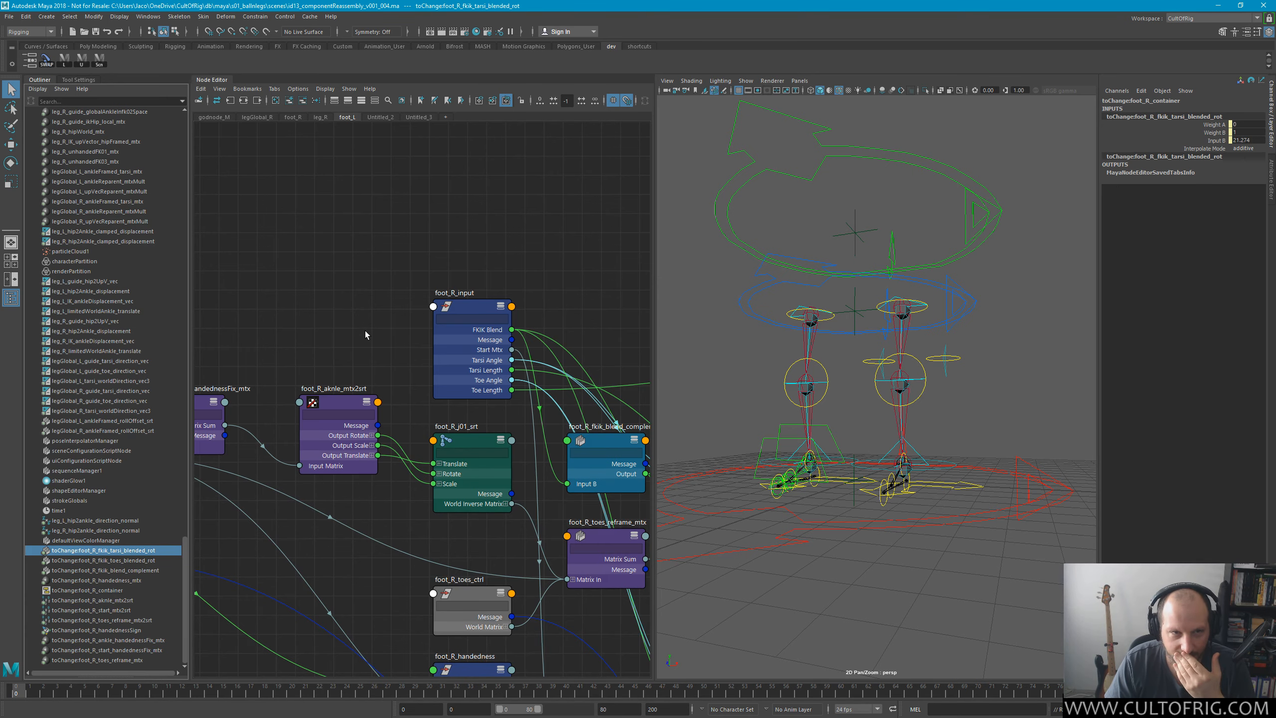
scroll(382, 326, "down", 5)
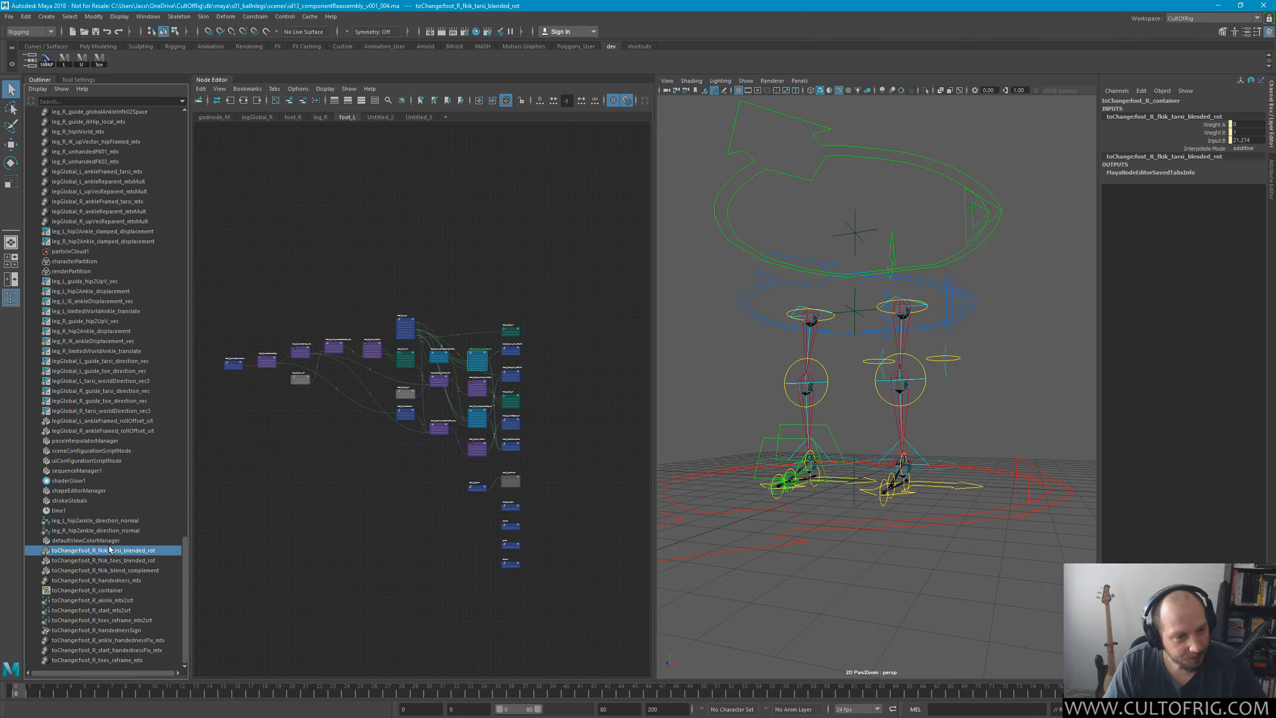
Select all asset contents of toChange:foot_R_container together with the container itself.
left_click(67, 590)
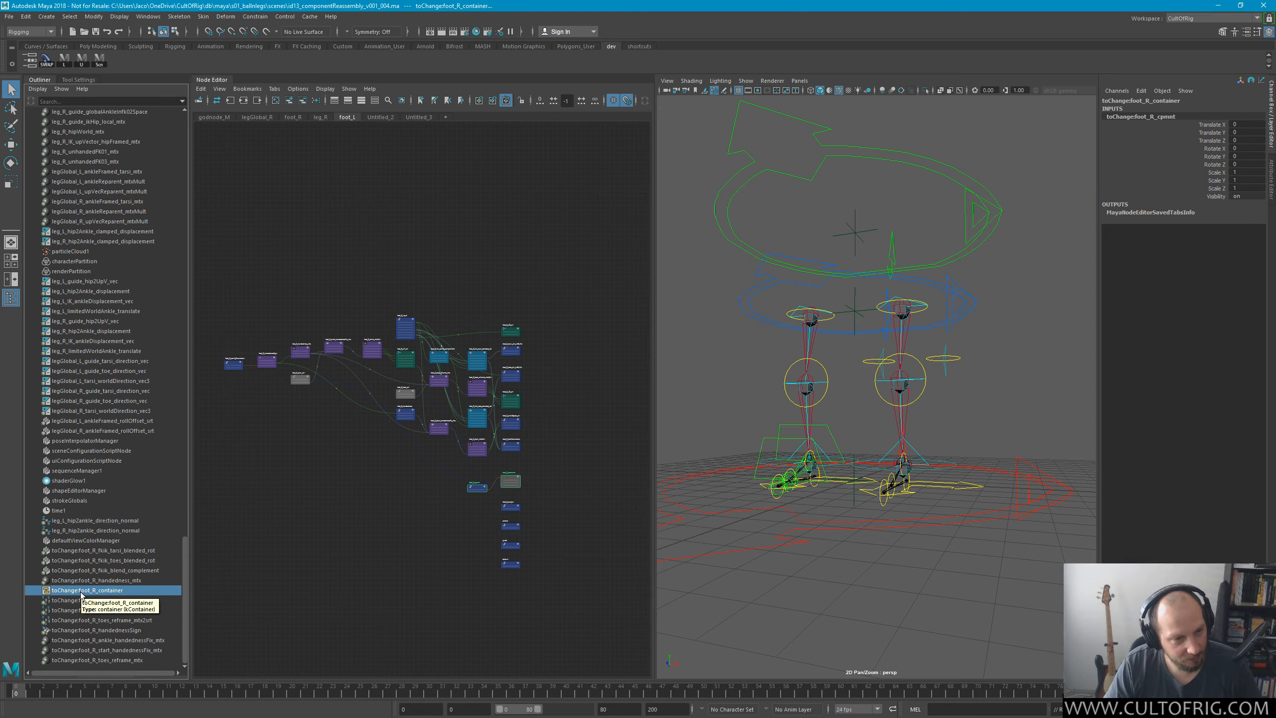
right_click(81, 593)
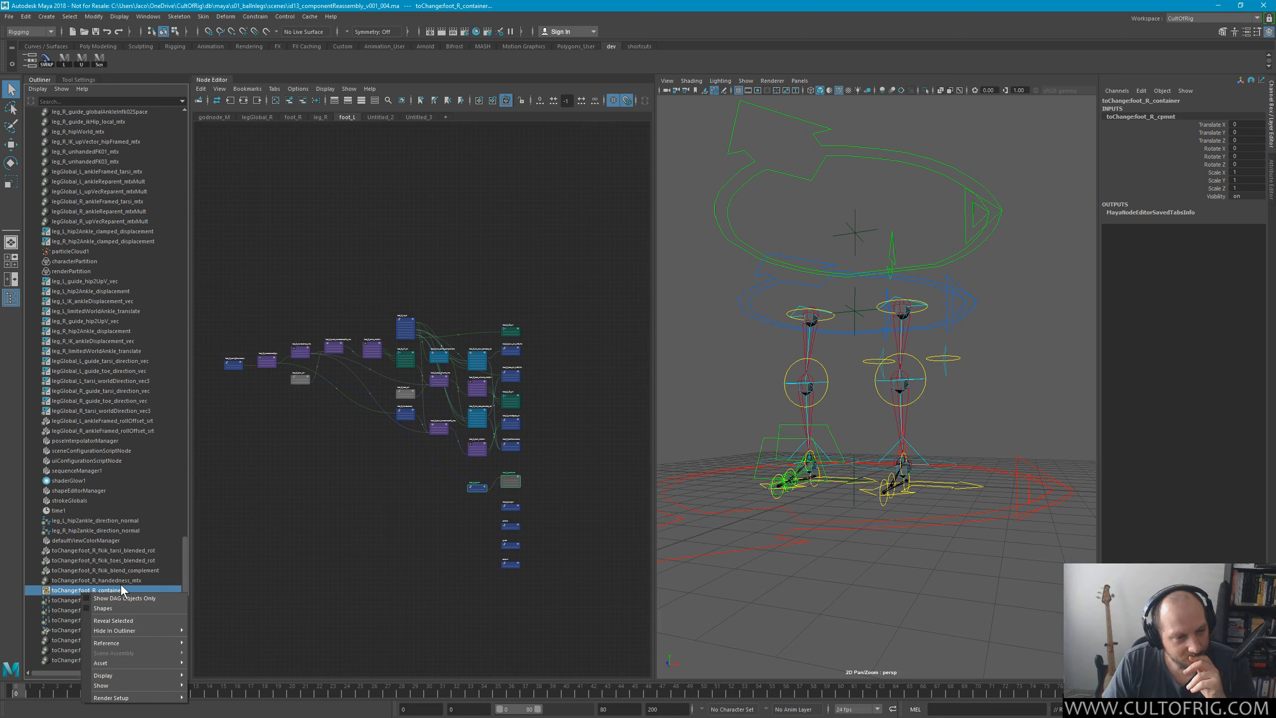
left_click(56, 592)
right_click(59, 591)
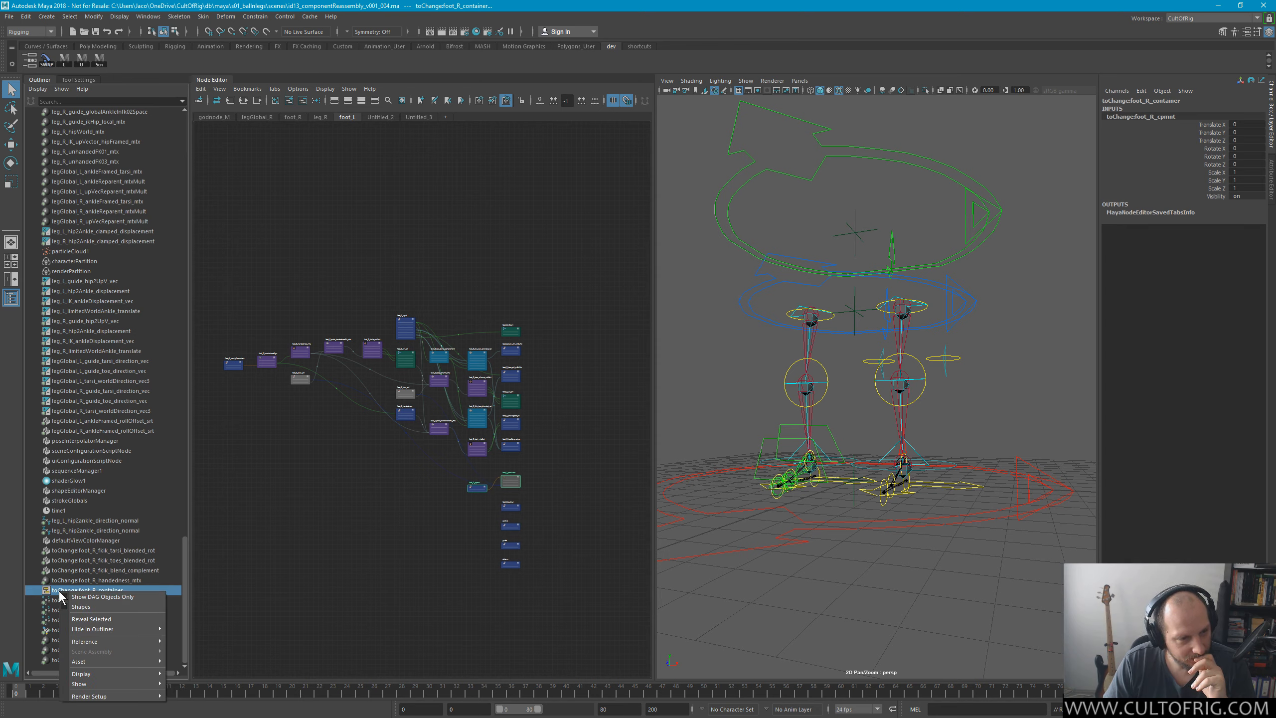
mouse_move(110, 661)
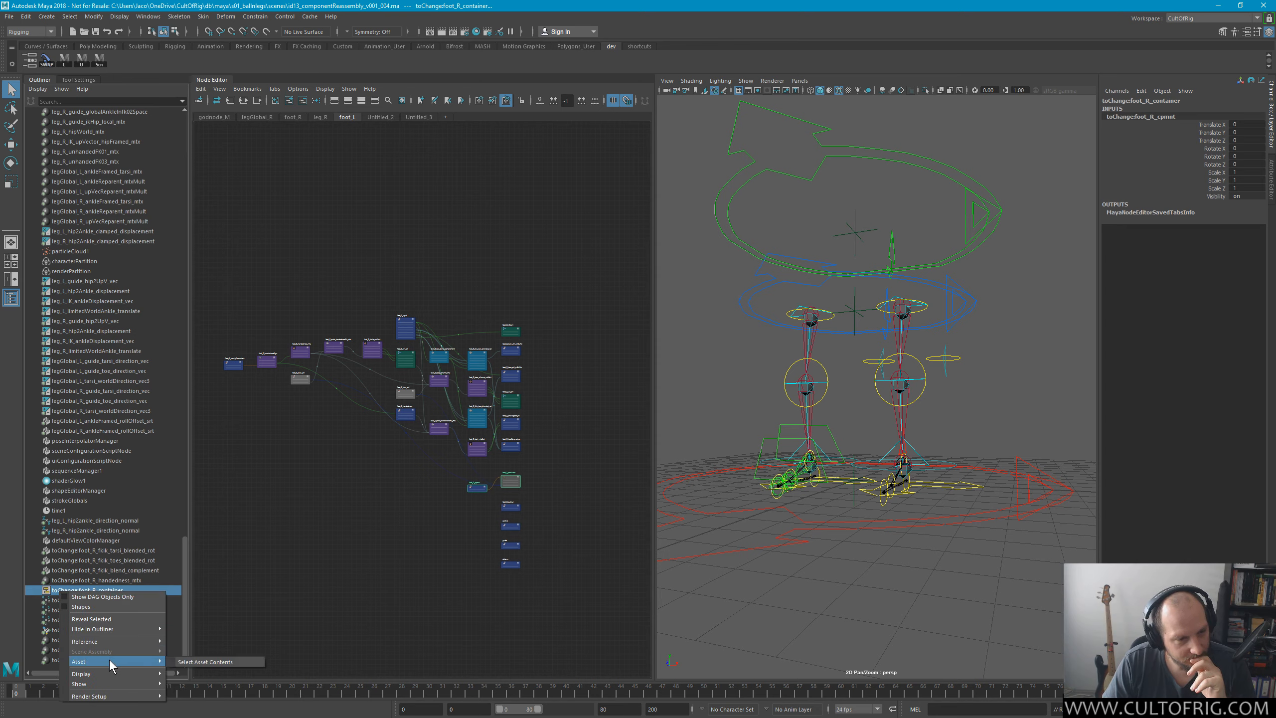
left_click(221, 663)
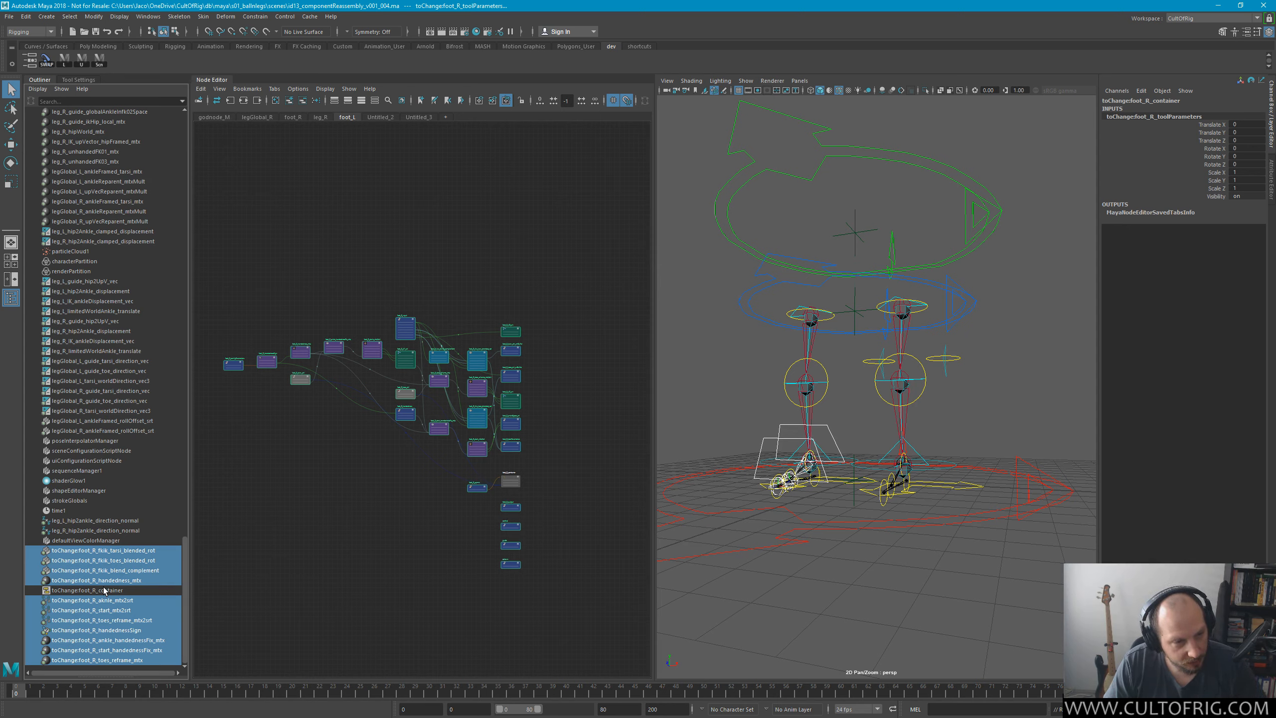
left_click(103, 590, "ctrl")
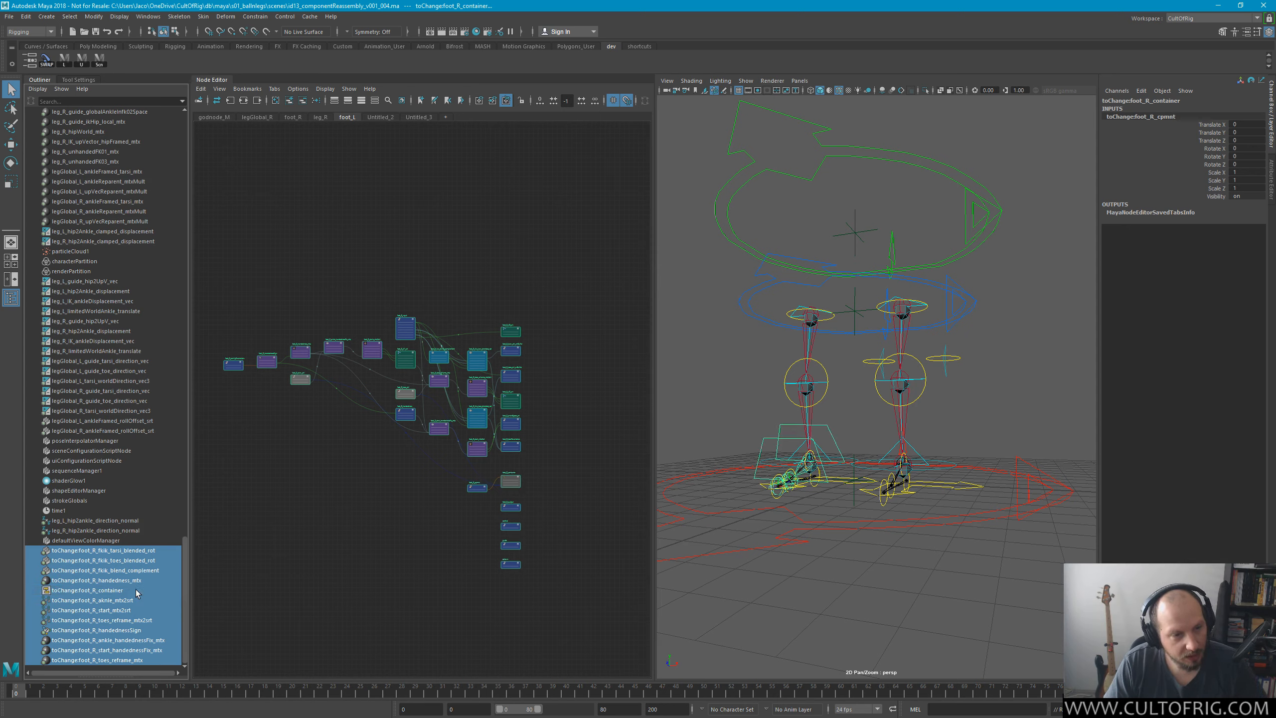
scroll(142, 399, "up", 20)
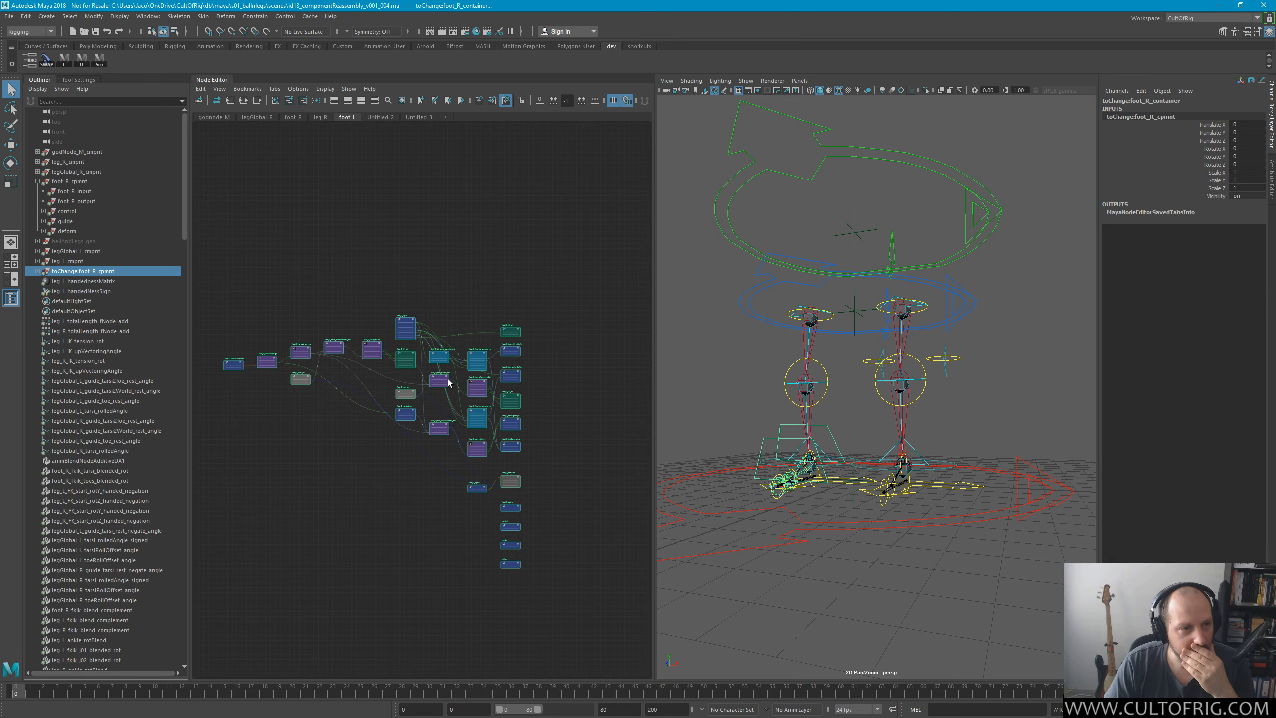
Search and replace foot_R with foot_L in the names of the selected nodes.
left_click(146, 17)
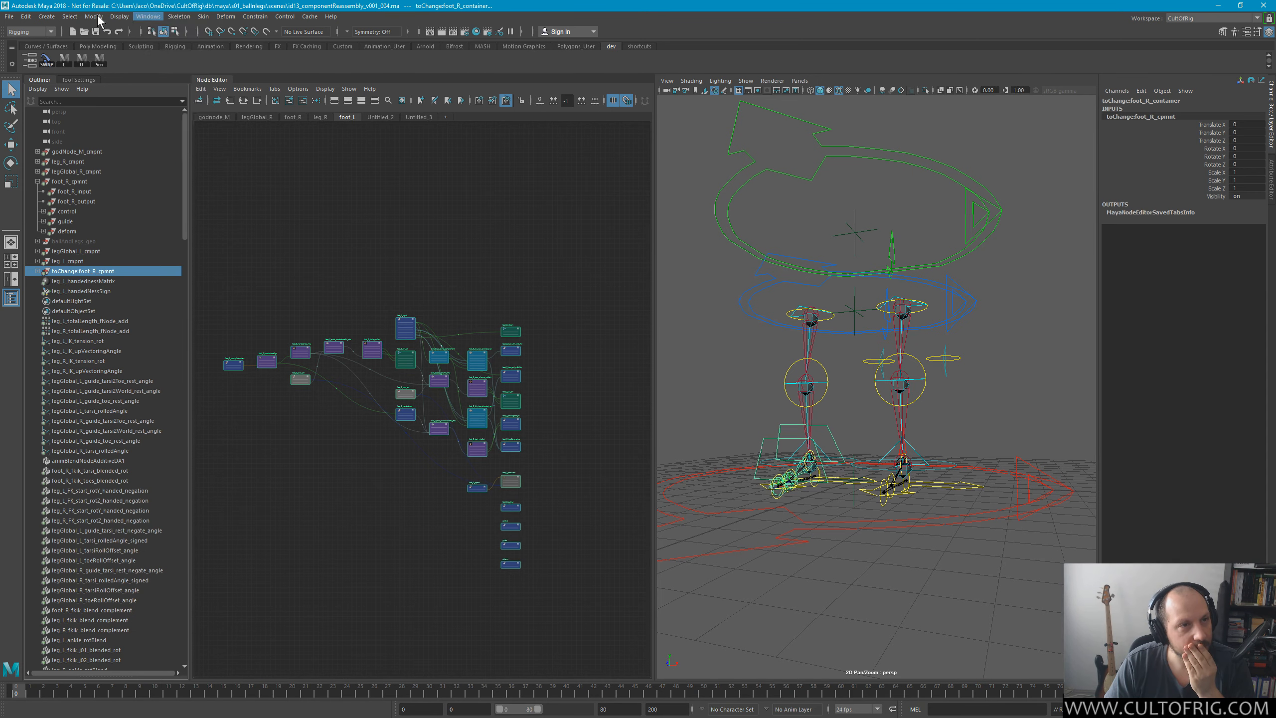
left_click(93, 17)
left_click(147, 182)
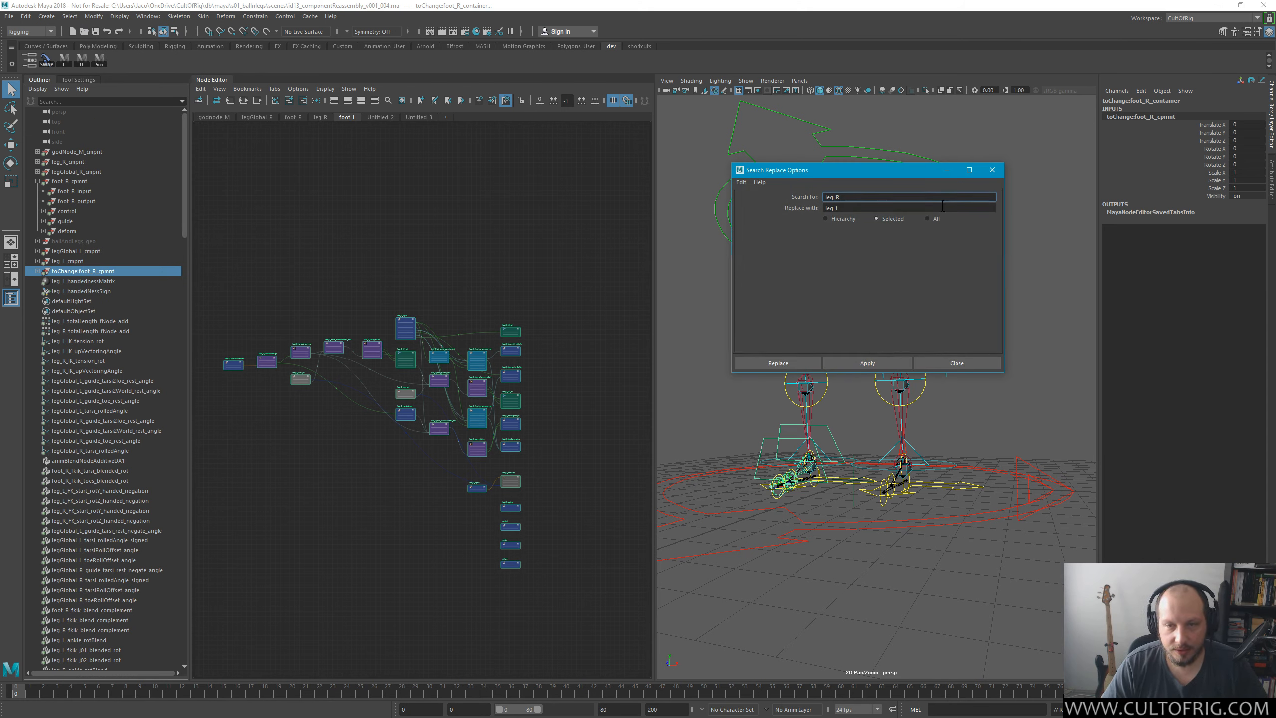
double_click(942, 197)
type("foot")
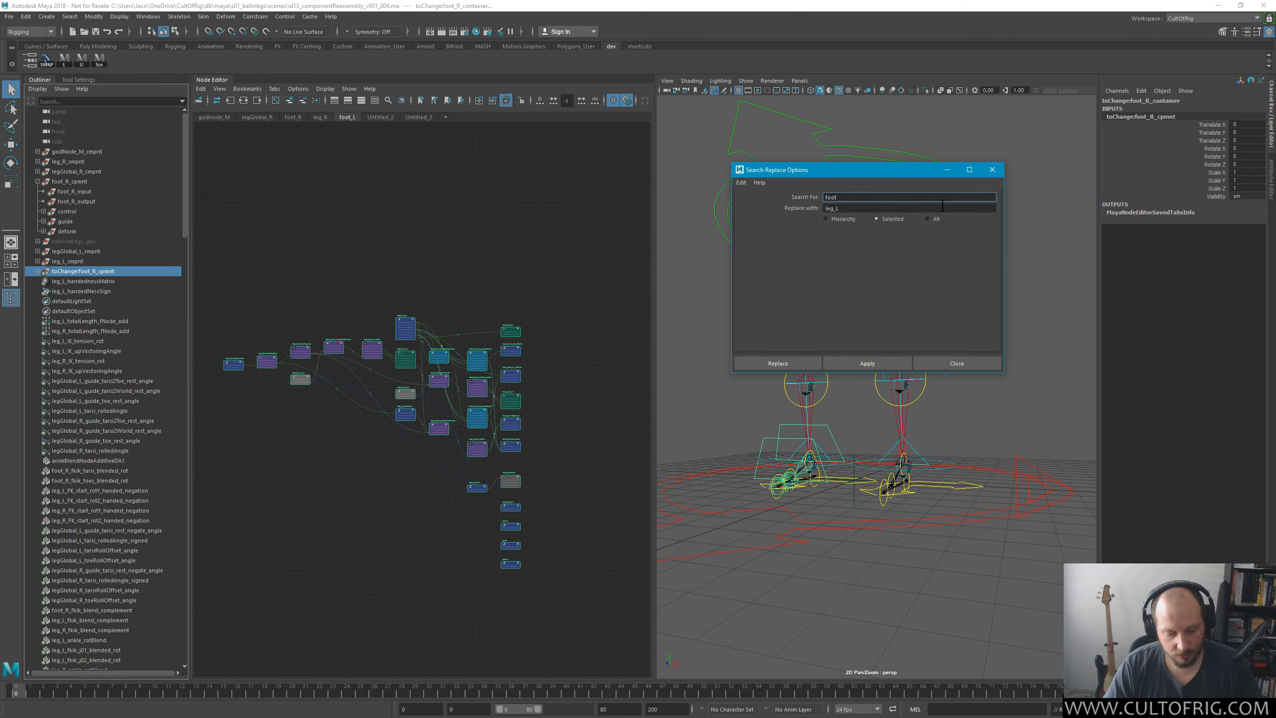
key("Tab")
type("foot")
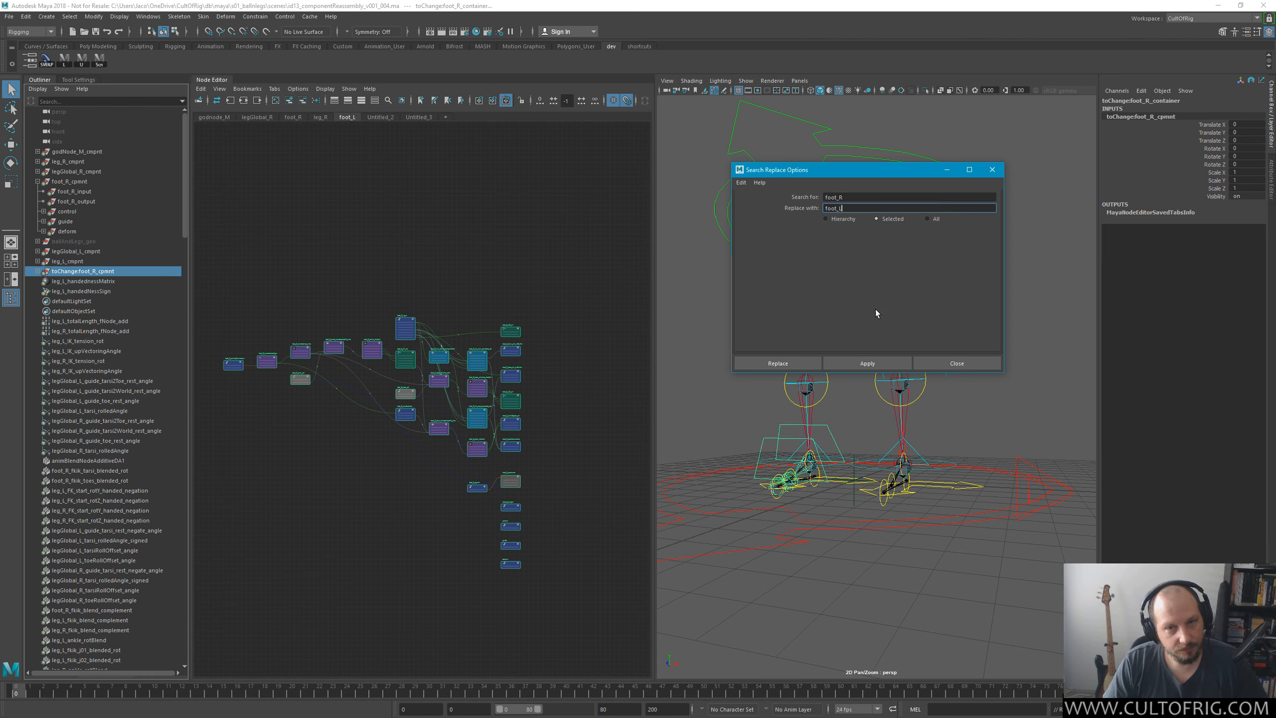
left_click(855, 359)
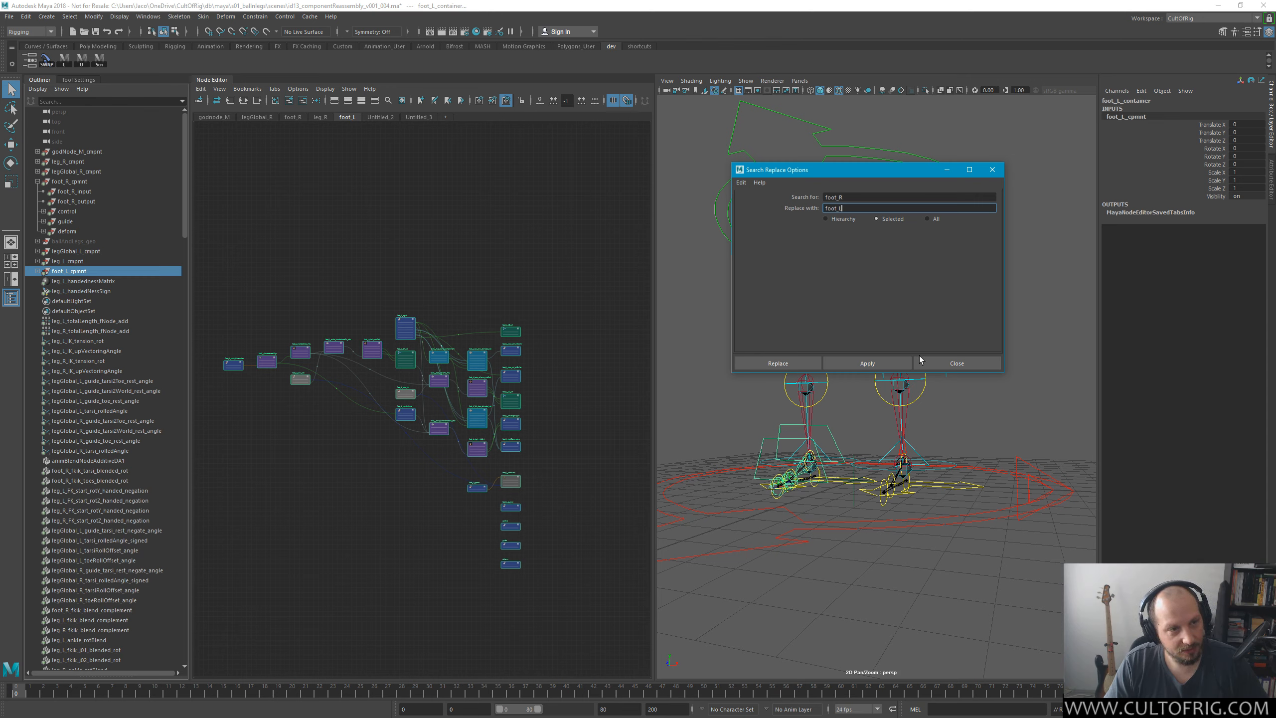
left_click(956, 361)
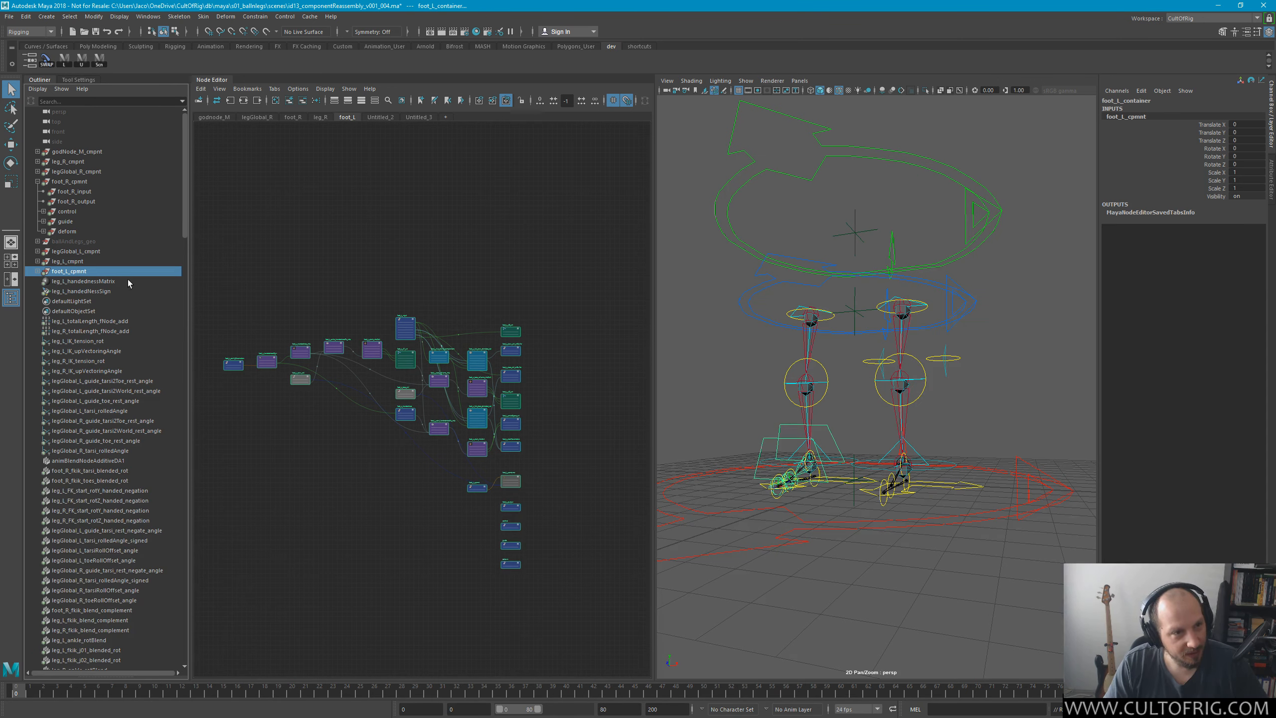
Expand foot_L_cpmnt in the Outliner and delete the toChange namespace, merging its contents with the root namespace.
left_click(38, 271)
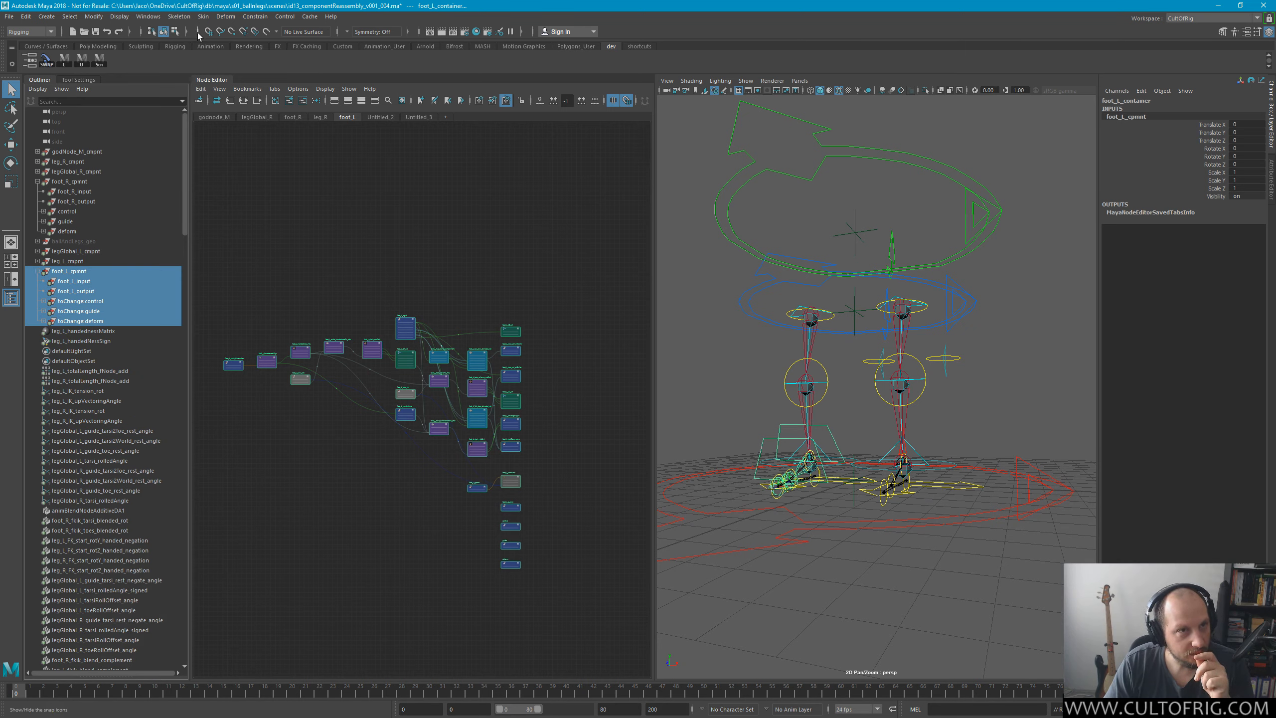
left_click(154, 16)
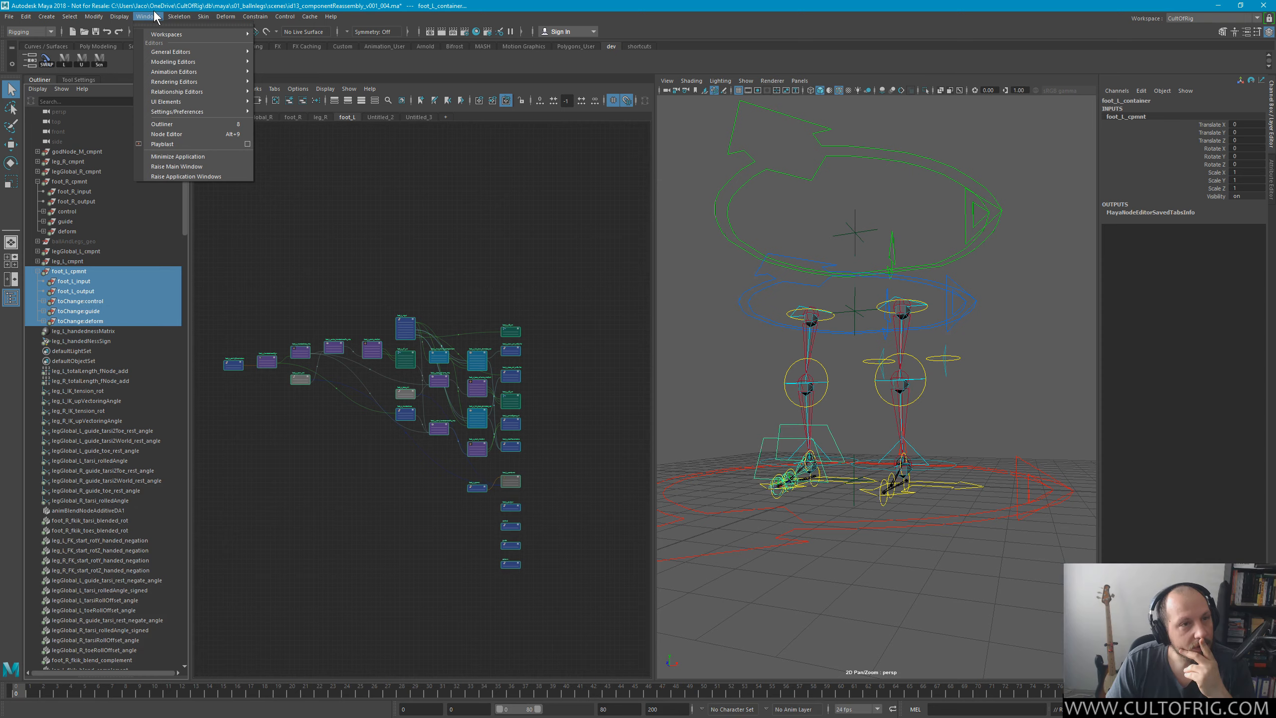
mouse_move(203, 50)
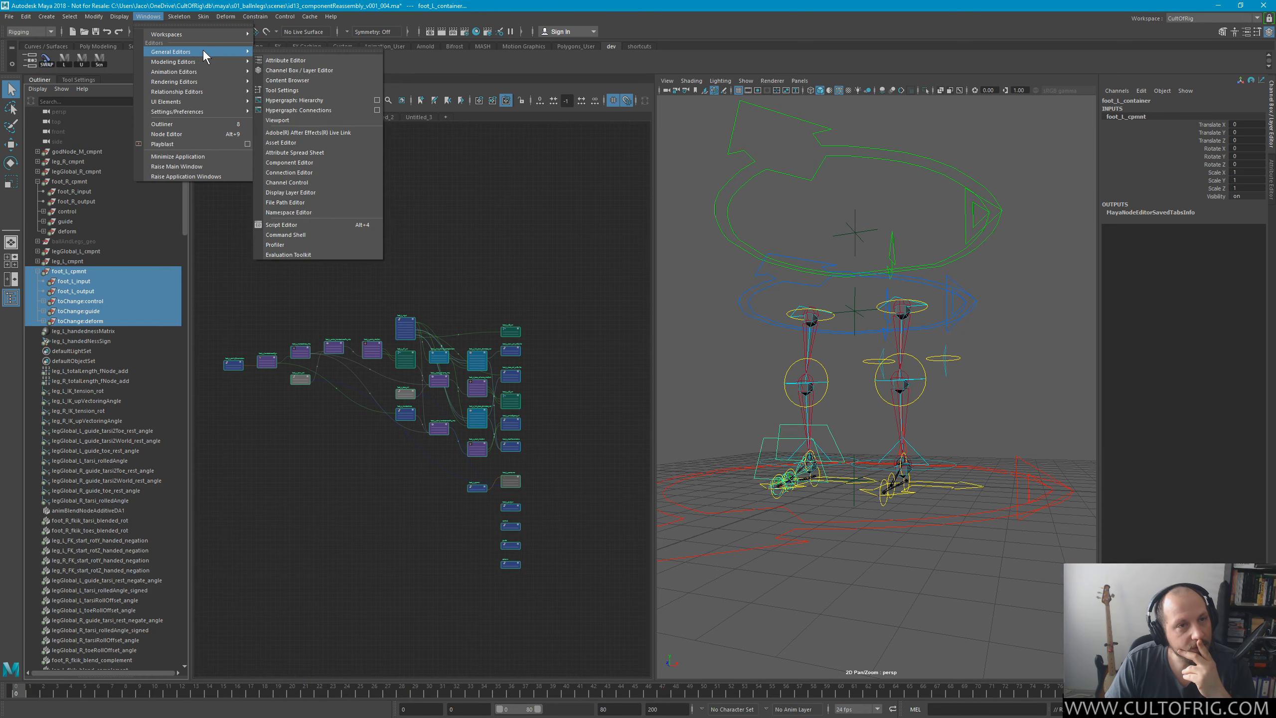
left_click(288, 213)
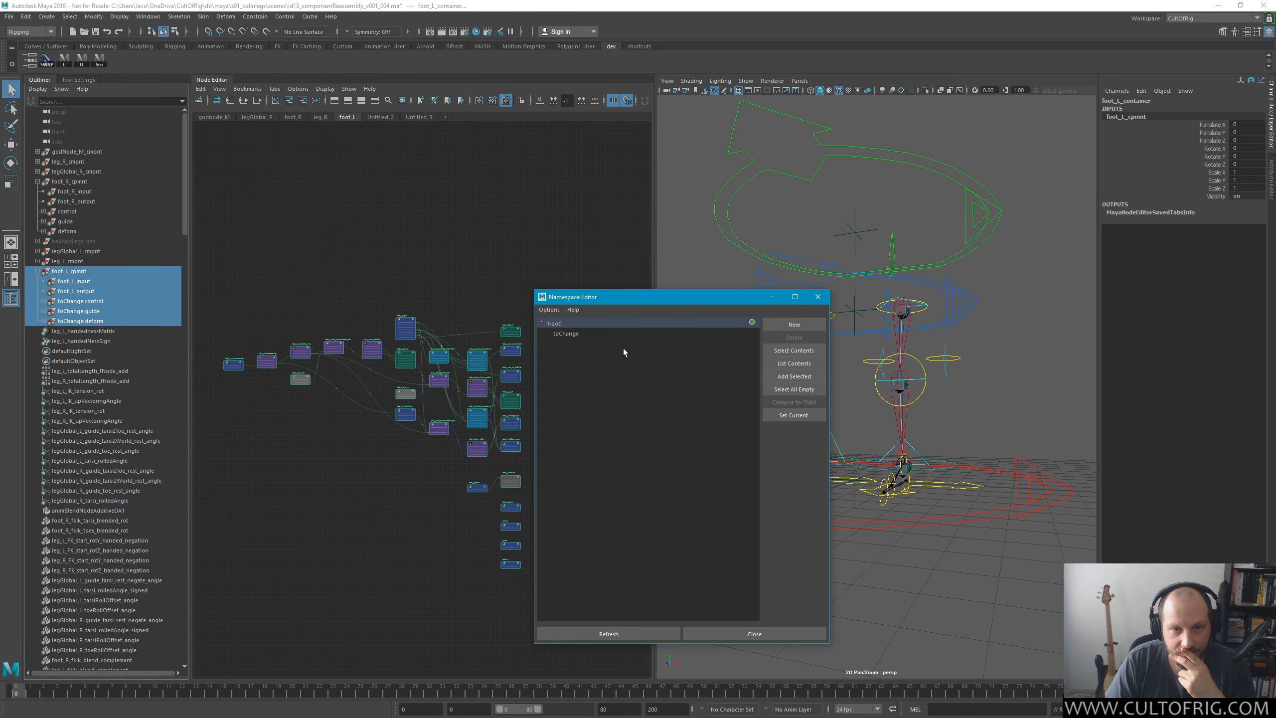
left_click(588, 332)
left_click(791, 340)
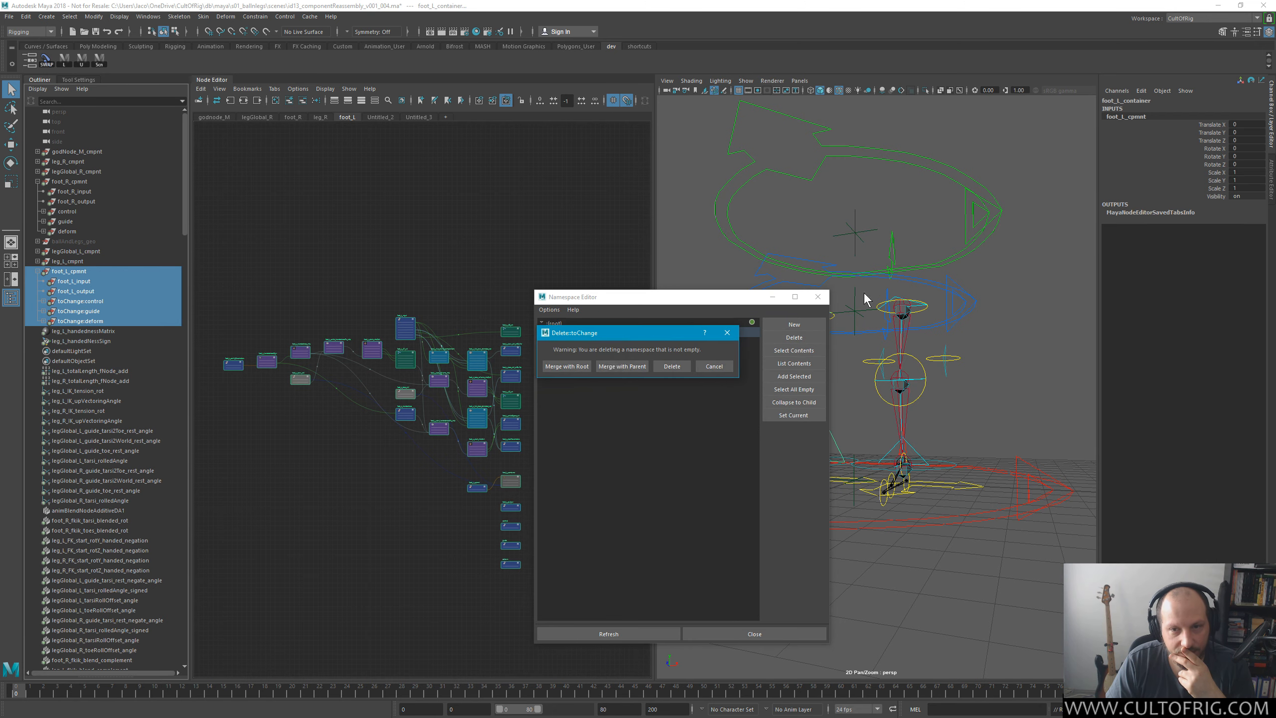
left_click(557, 366)
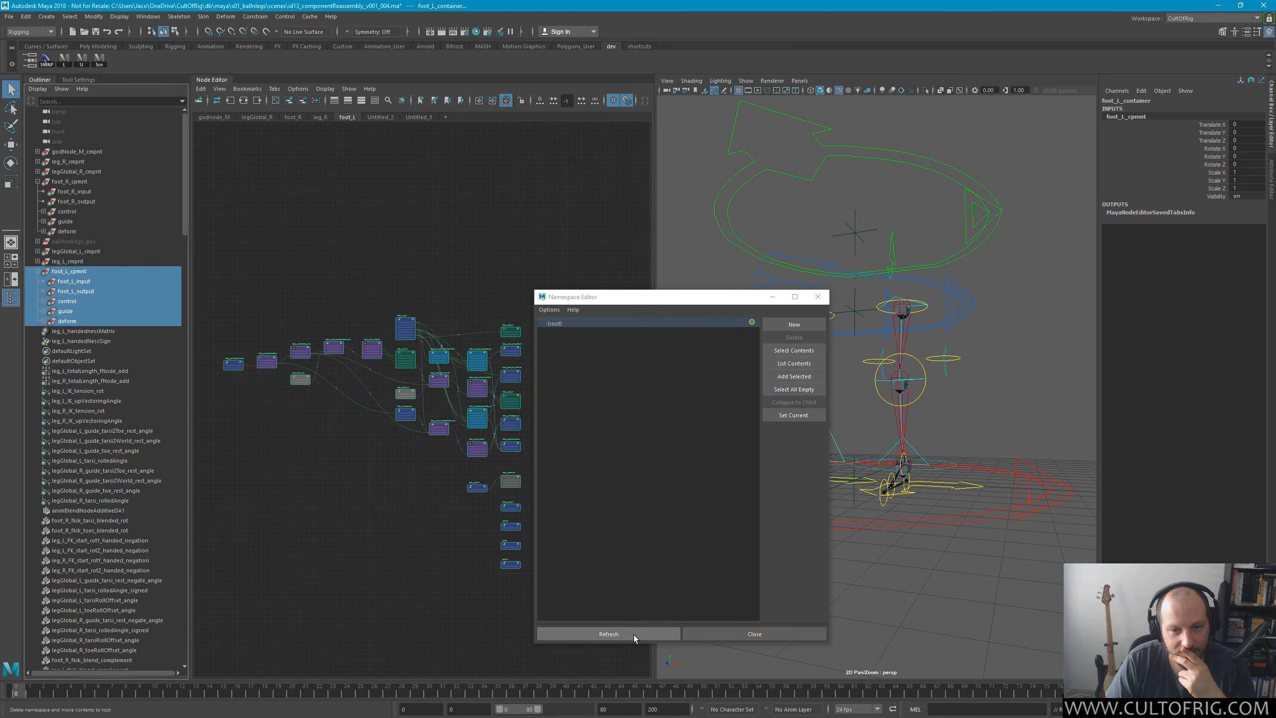
left_click(696, 635)
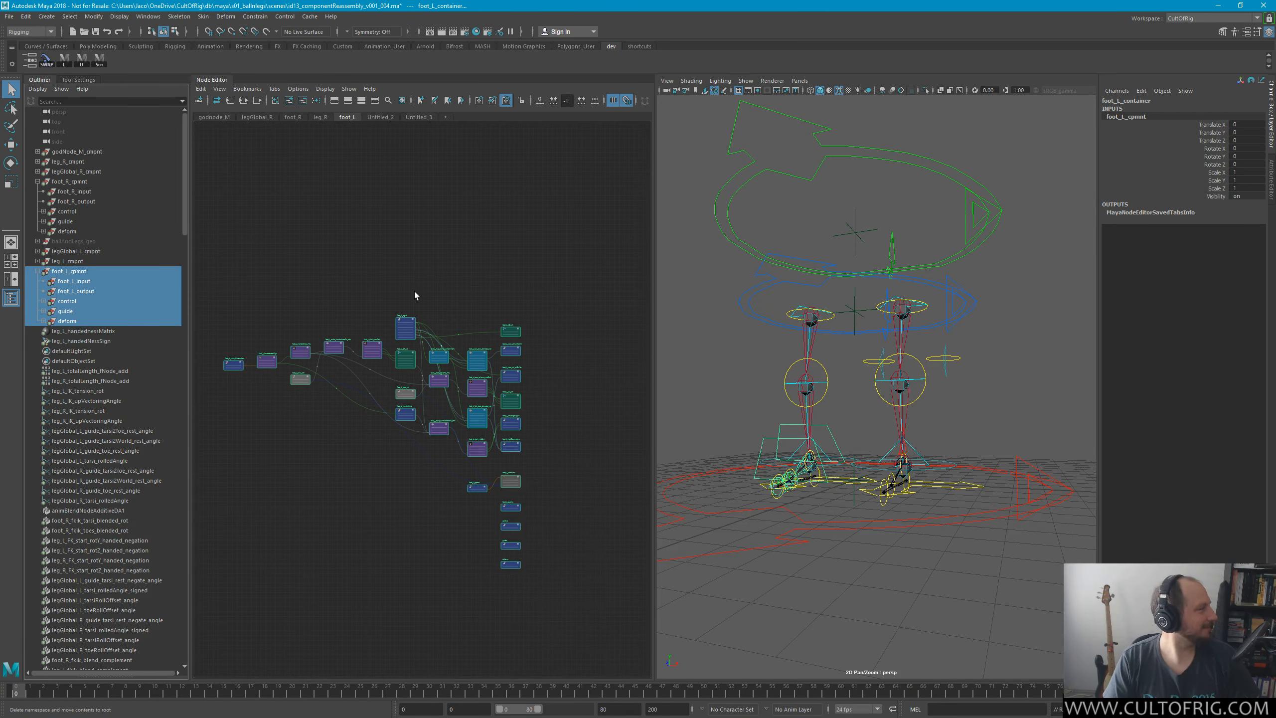
left_click(417, 245)
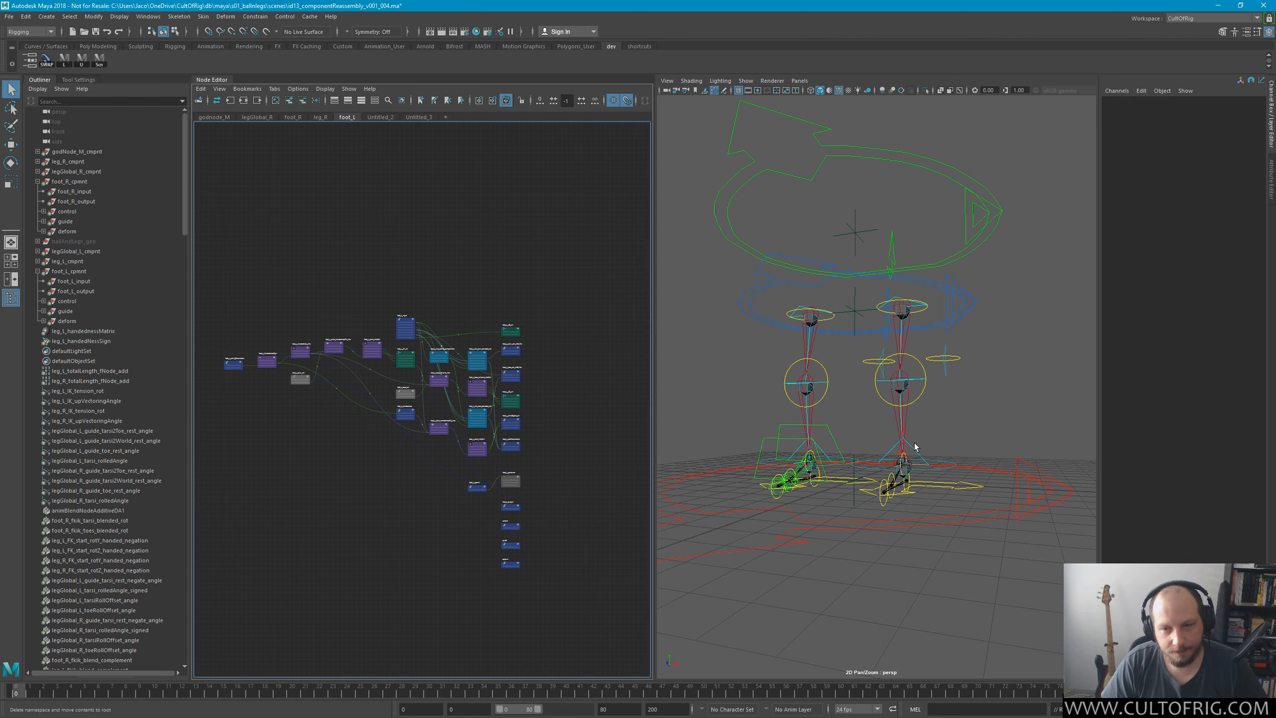
Test-move the foot_L_cpmnt group in the viewport, undo the move and deselect the group.
left_click_drag(914, 443, 904, 438, "alt")
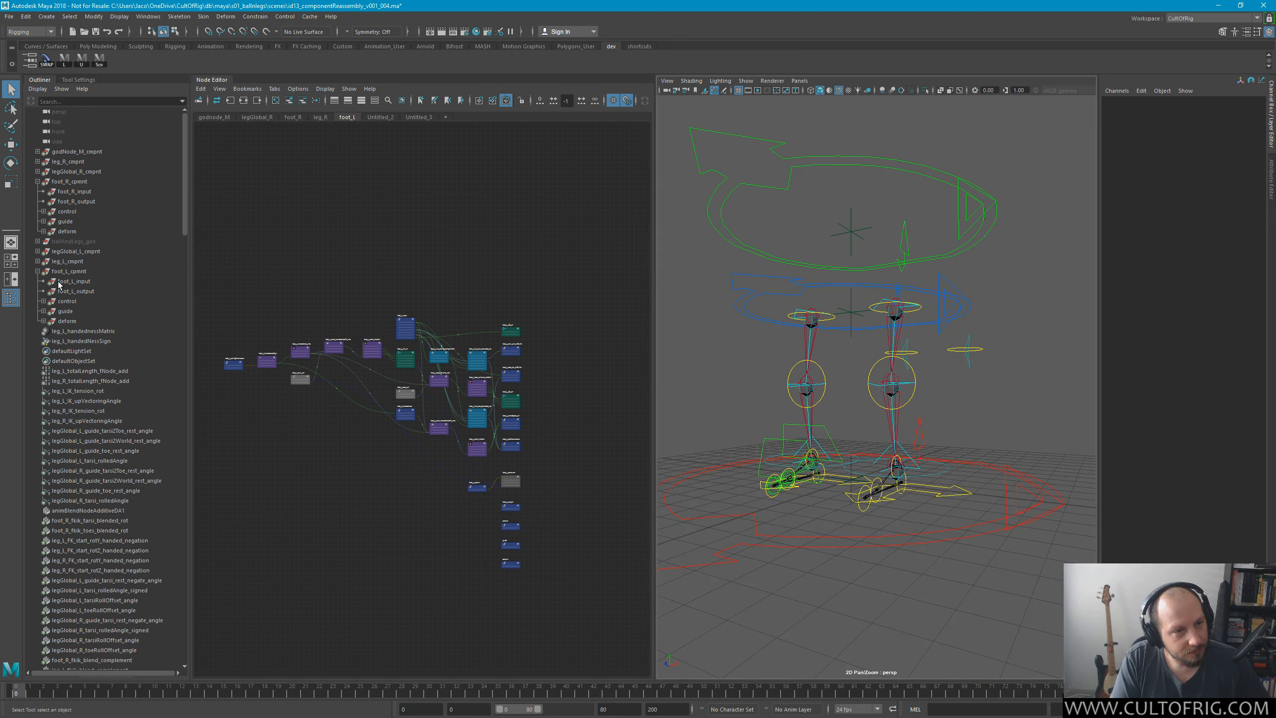
left_click(77, 275)
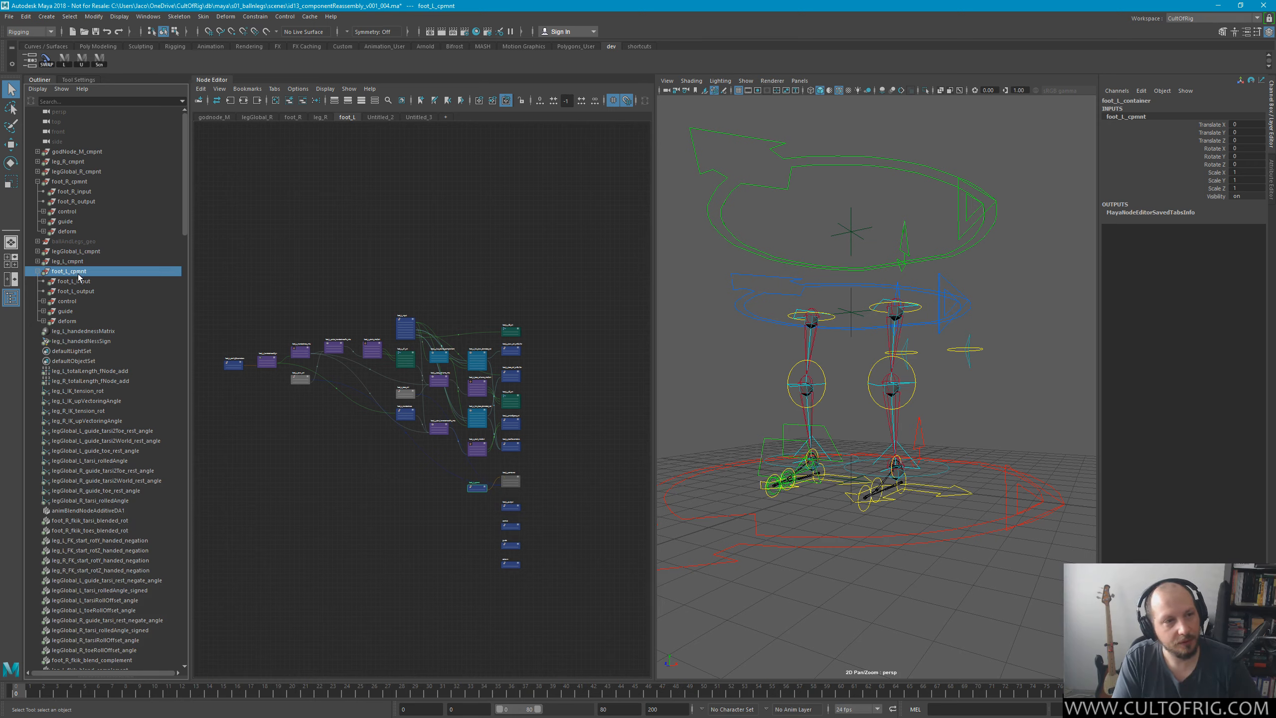
key("w")
left_click_drag(885, 445, 758, 542, "alt")
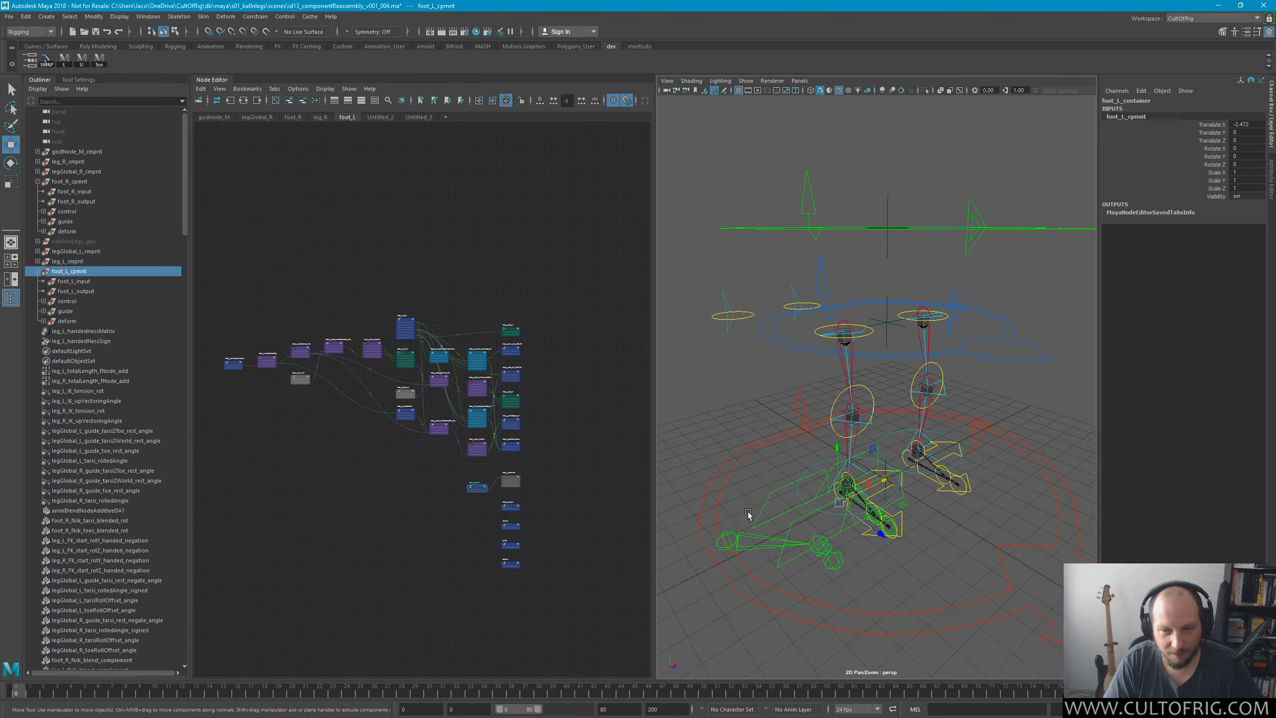
left_click_drag(885, 480, 953, 432)
key("ctrl+z")
key("q")
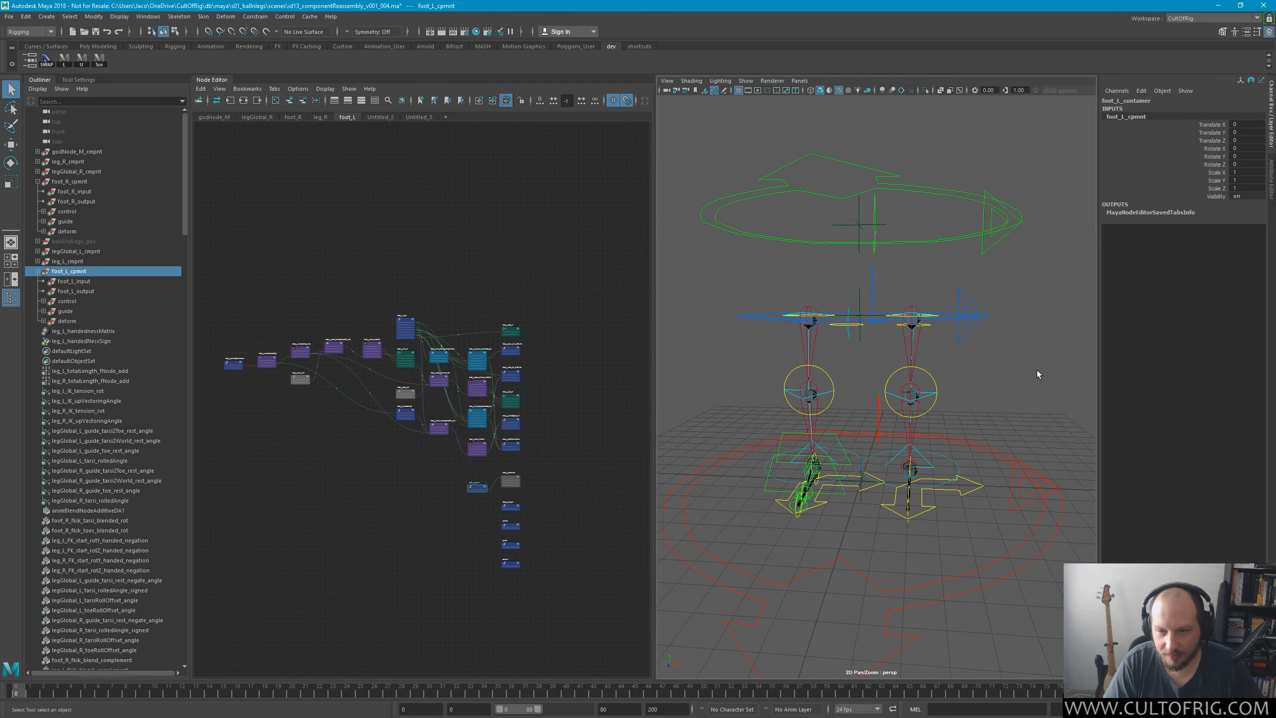
left_click(1036, 369)
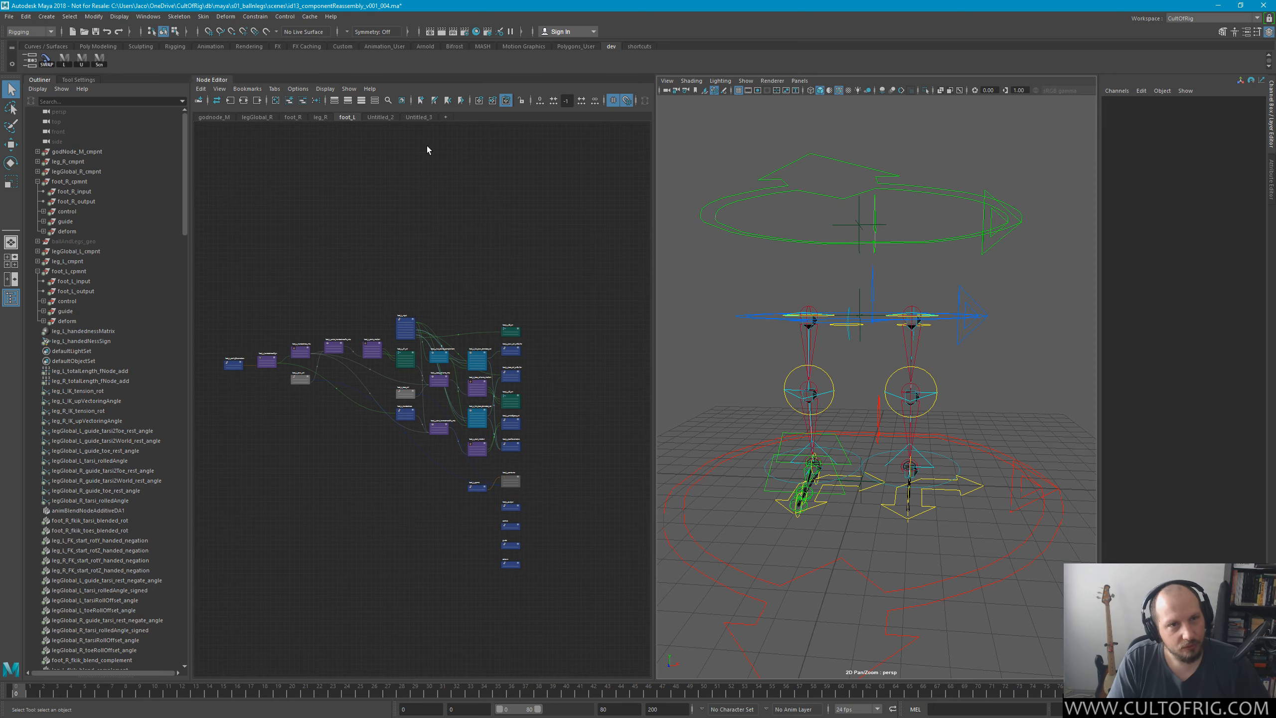
Select the foot_R_input node in the foot_R graph and return to the foot_L graph.
left_click(292, 119)
middle_click_drag(333, 399, 518, 441, "alt")
right_click_drag(513, 422, 353, 404, "alt")
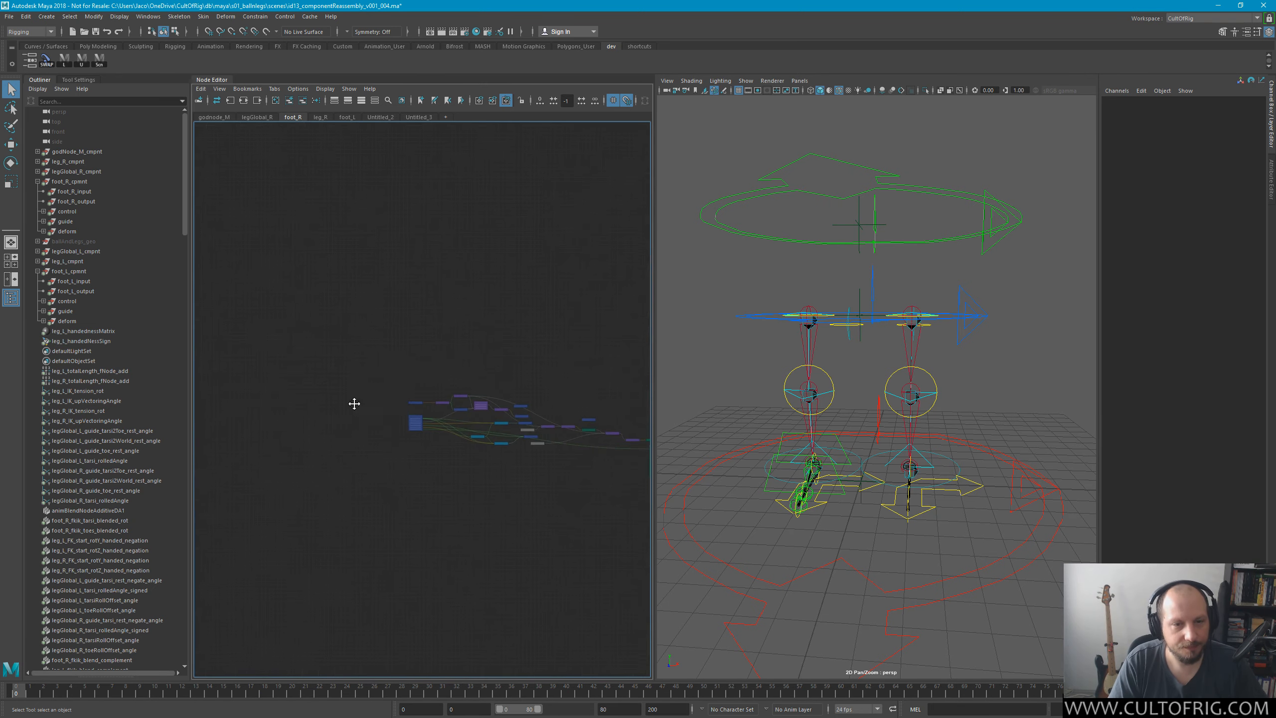
middle_click_drag(353, 404, 373, 337, "alt")
scroll(430, 326, "up", 10)
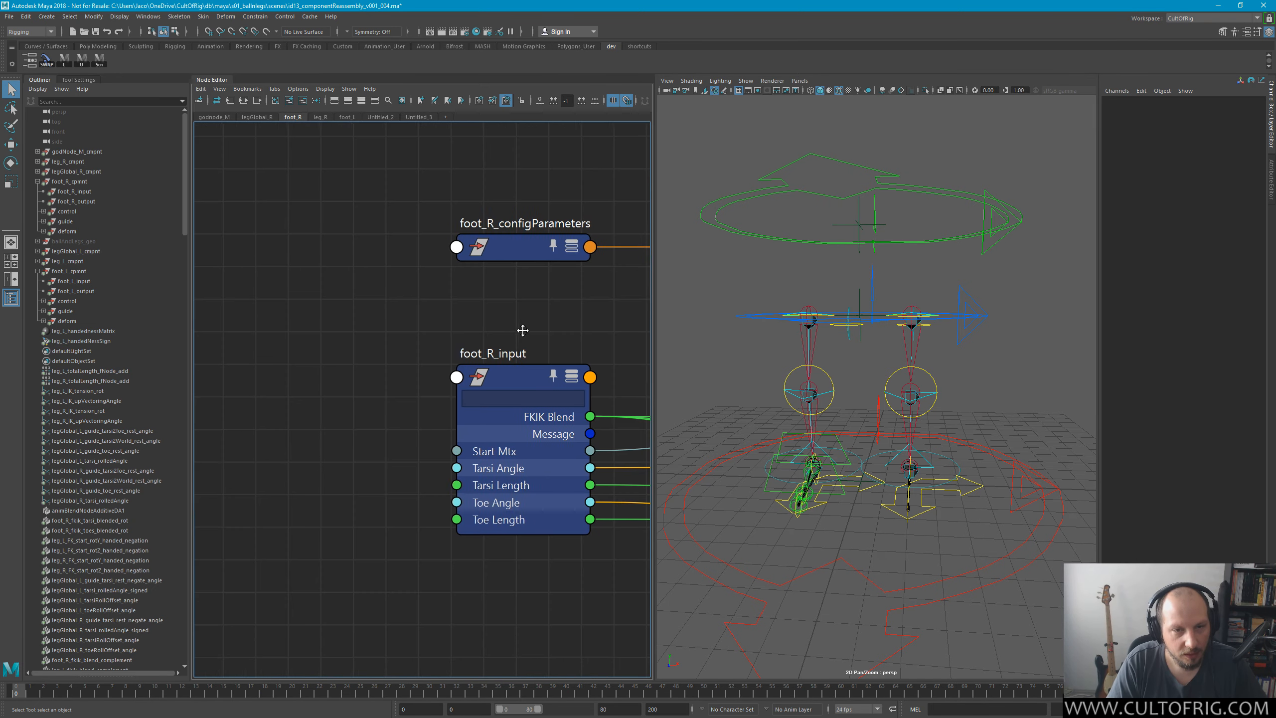
left_click(454, 384)
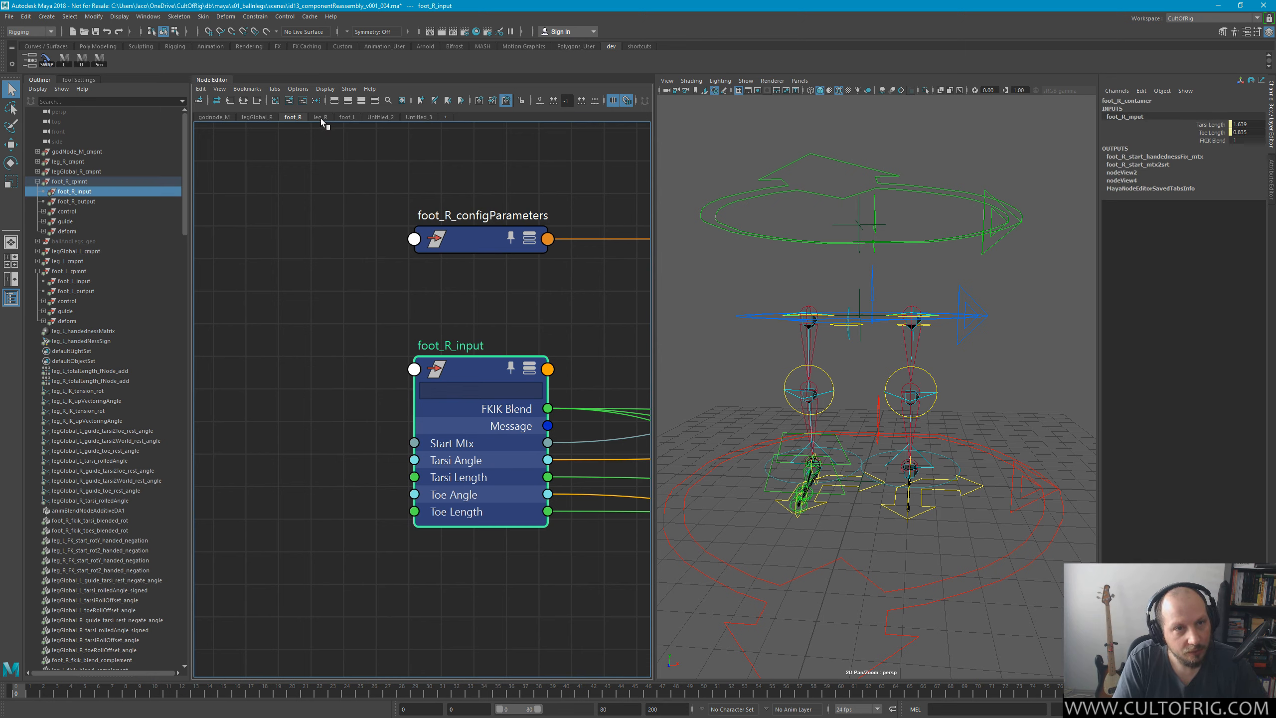
left_click(345, 117)
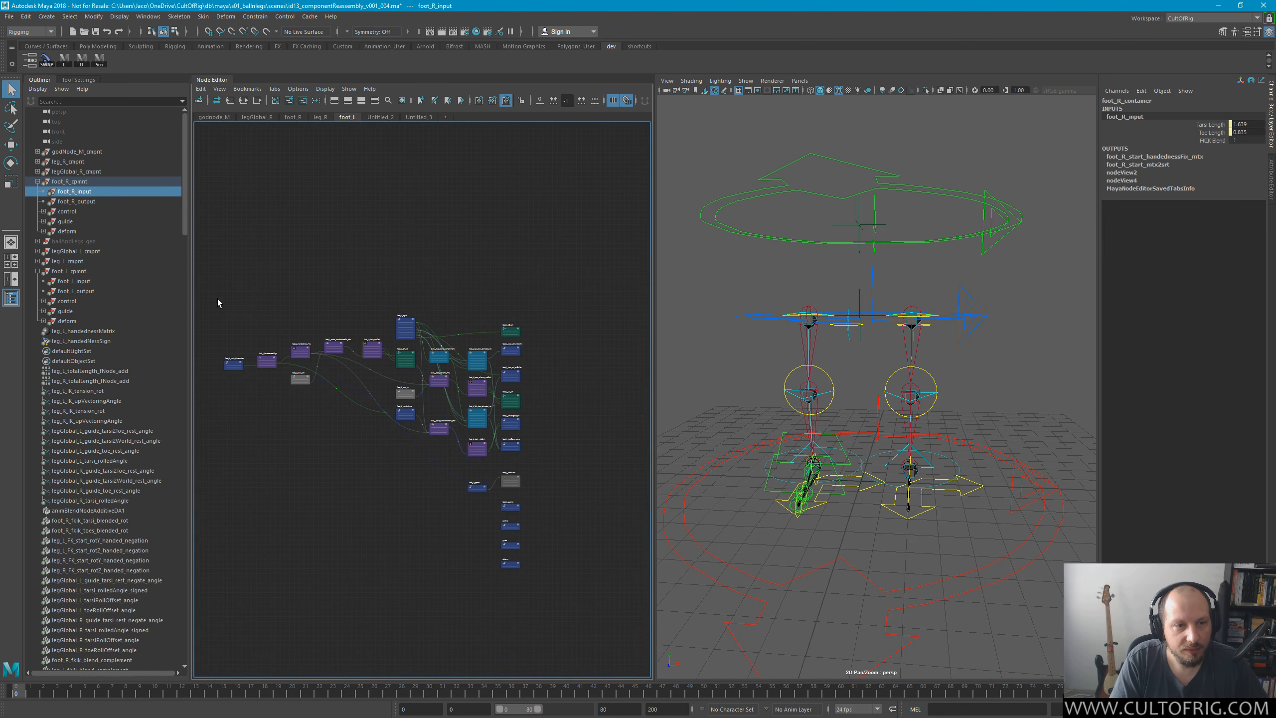
Set the traversal depth to 2 and add foot_R_input with its connections to the foot_L graph.
left_click_drag(218, 300, 601, 647)
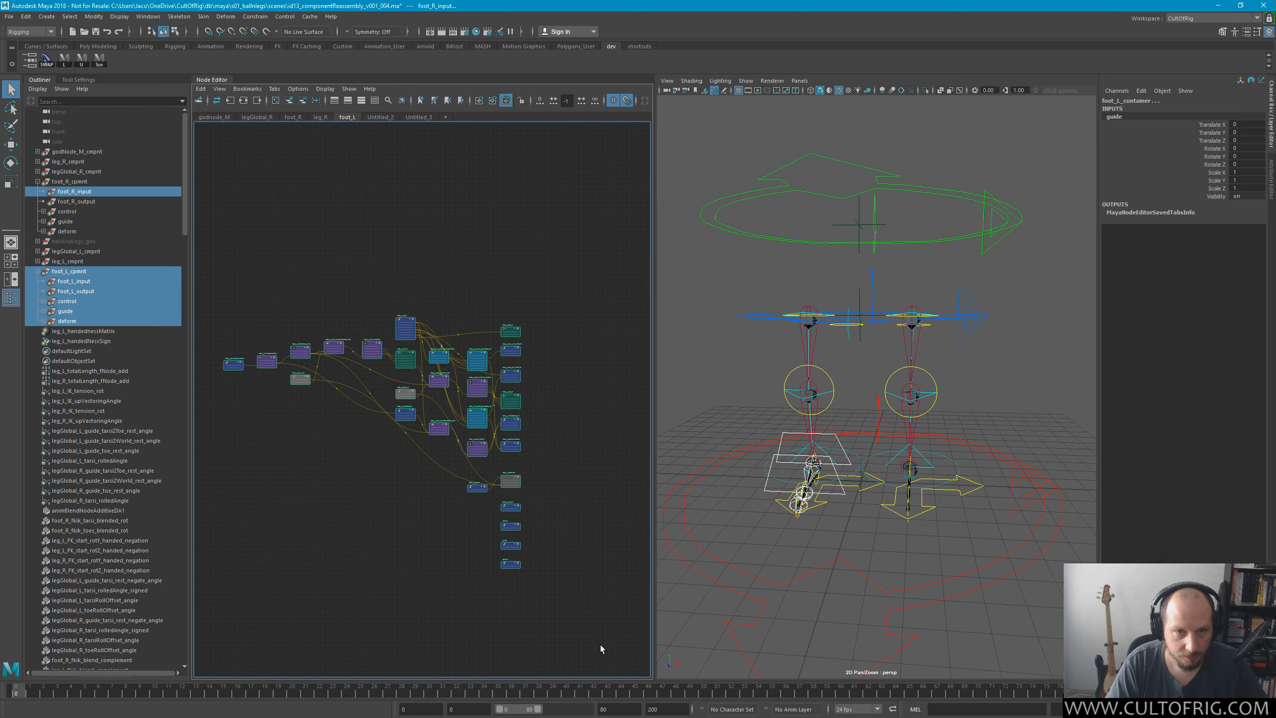
left_click(246, 312)
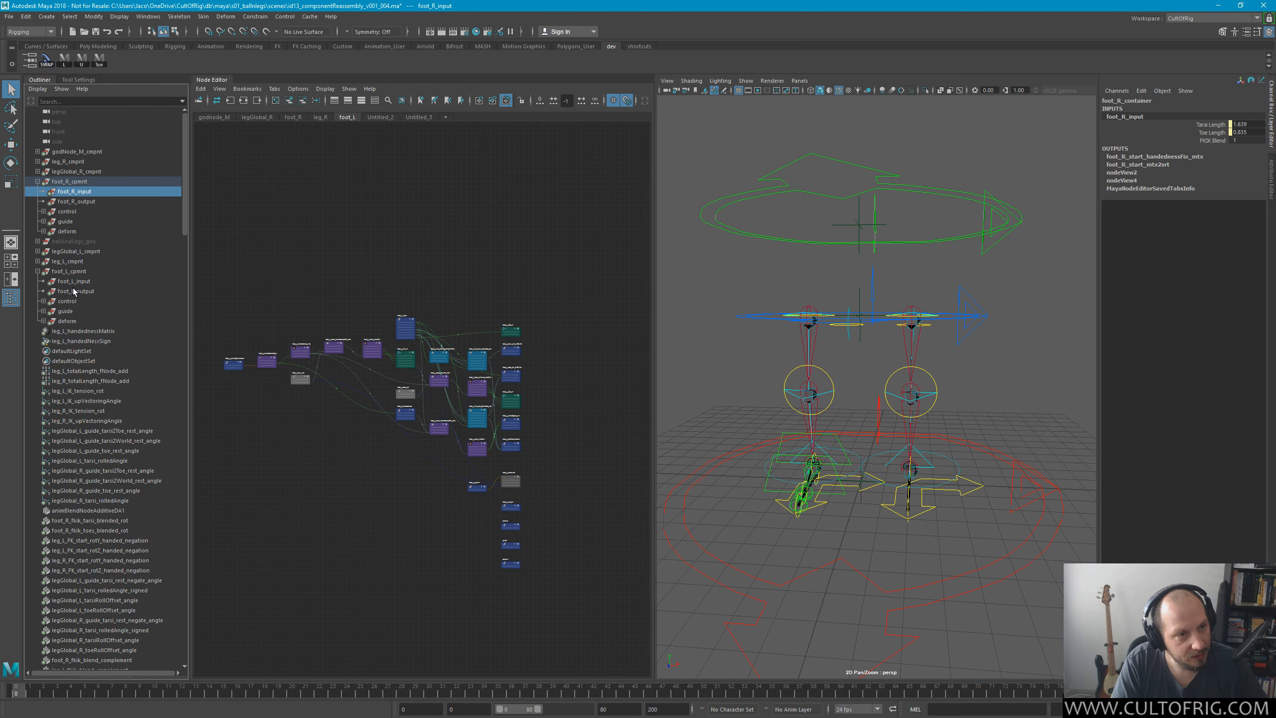
middle_click_drag(477, 253, 689, 199, "alt")
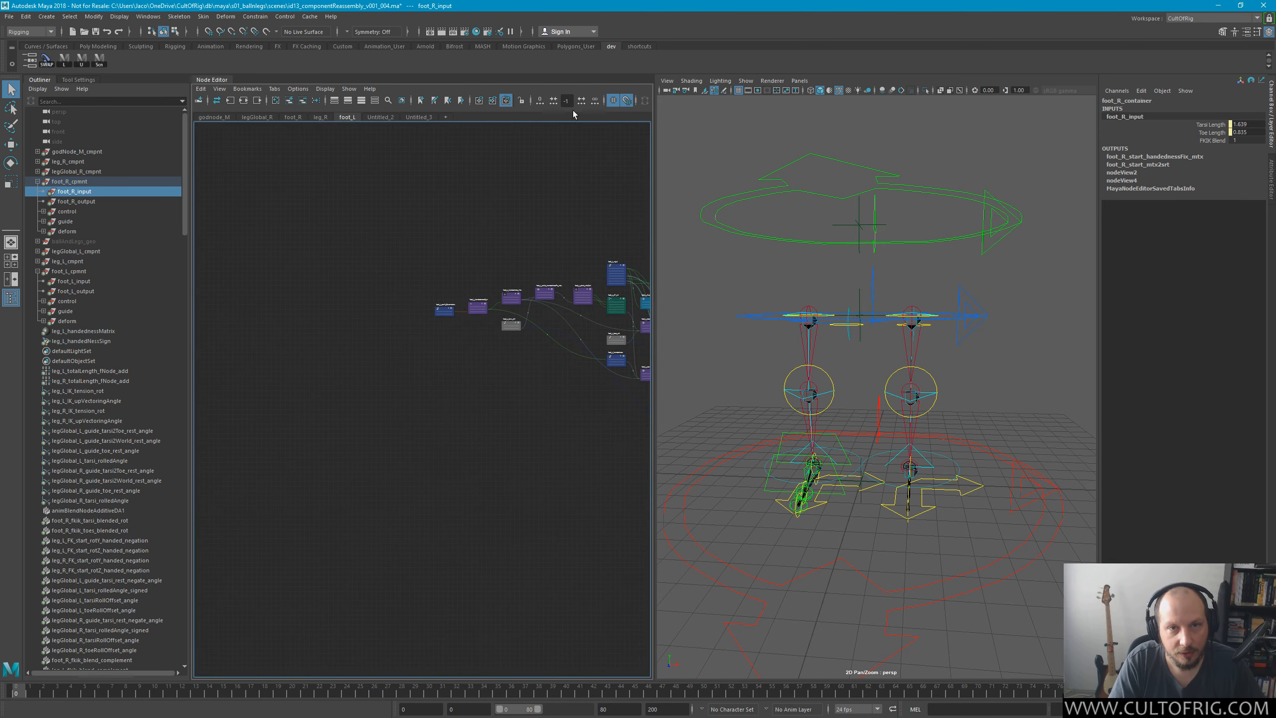
double_click(567, 101)
type("2")
key("Return")
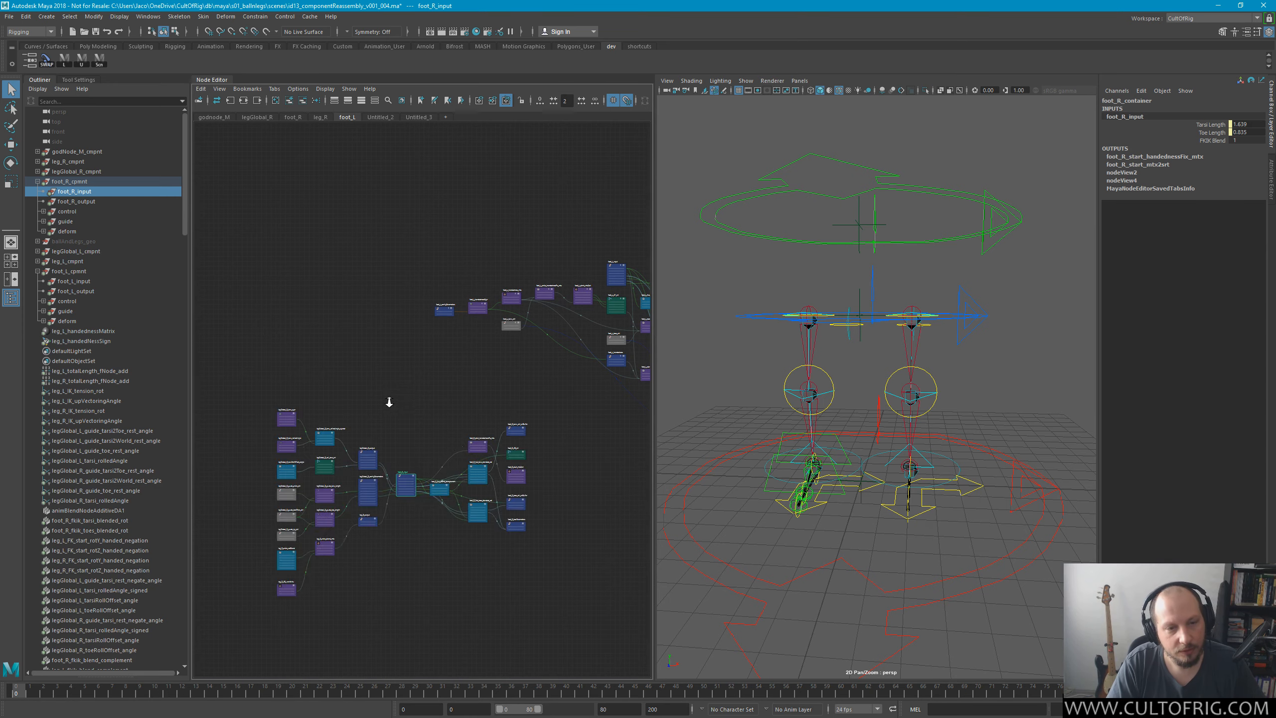
Remove the outermost upstream and downstream nodes from the graph, keeping foot_R_input, its three source nodes and foot_R_fkik_blend_complement.
right_click_drag(389, 402, 461, 458, "alt")
middle_click_drag(395, 446, 411, 368, "alt")
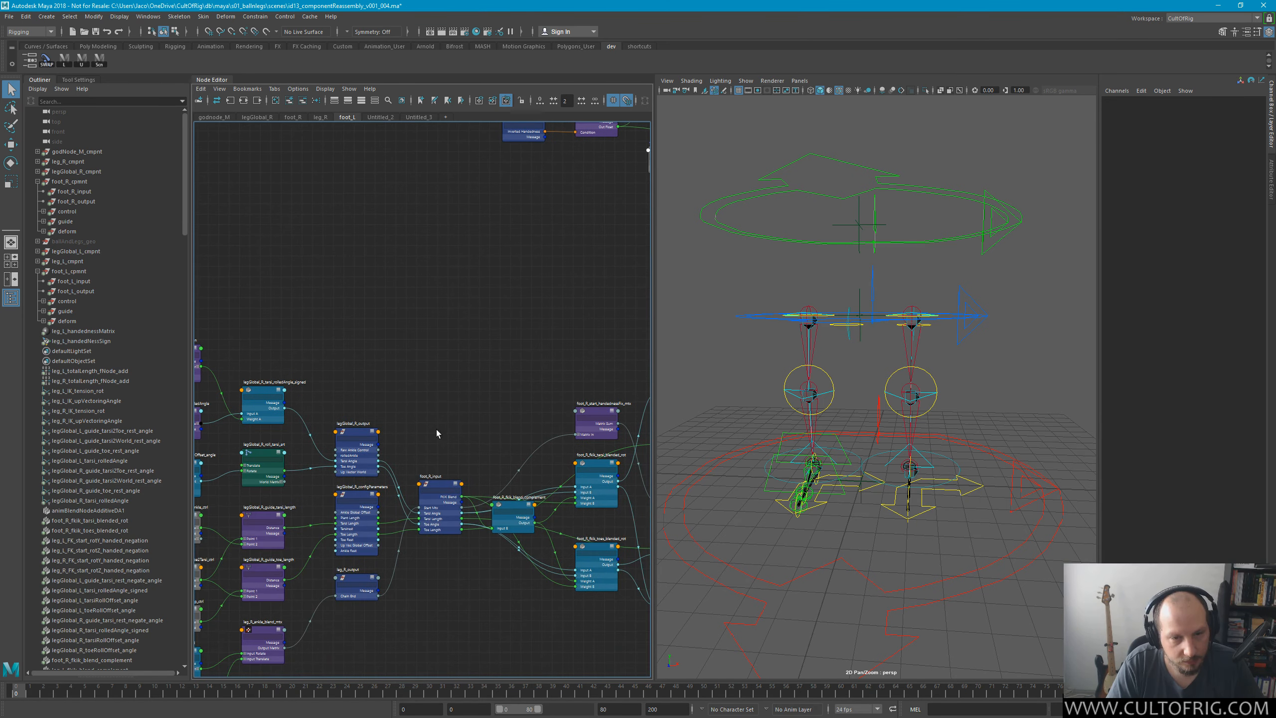
left_click(442, 517)
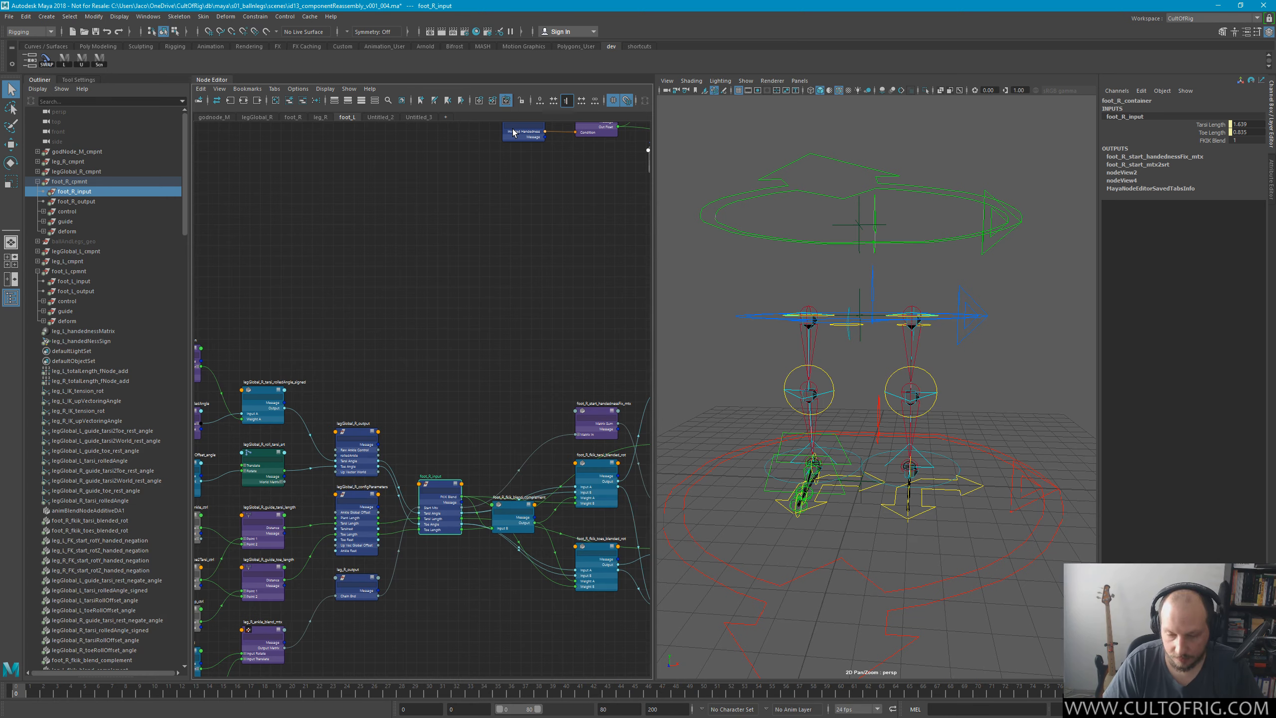
scroll(371, 291, "down", 5)
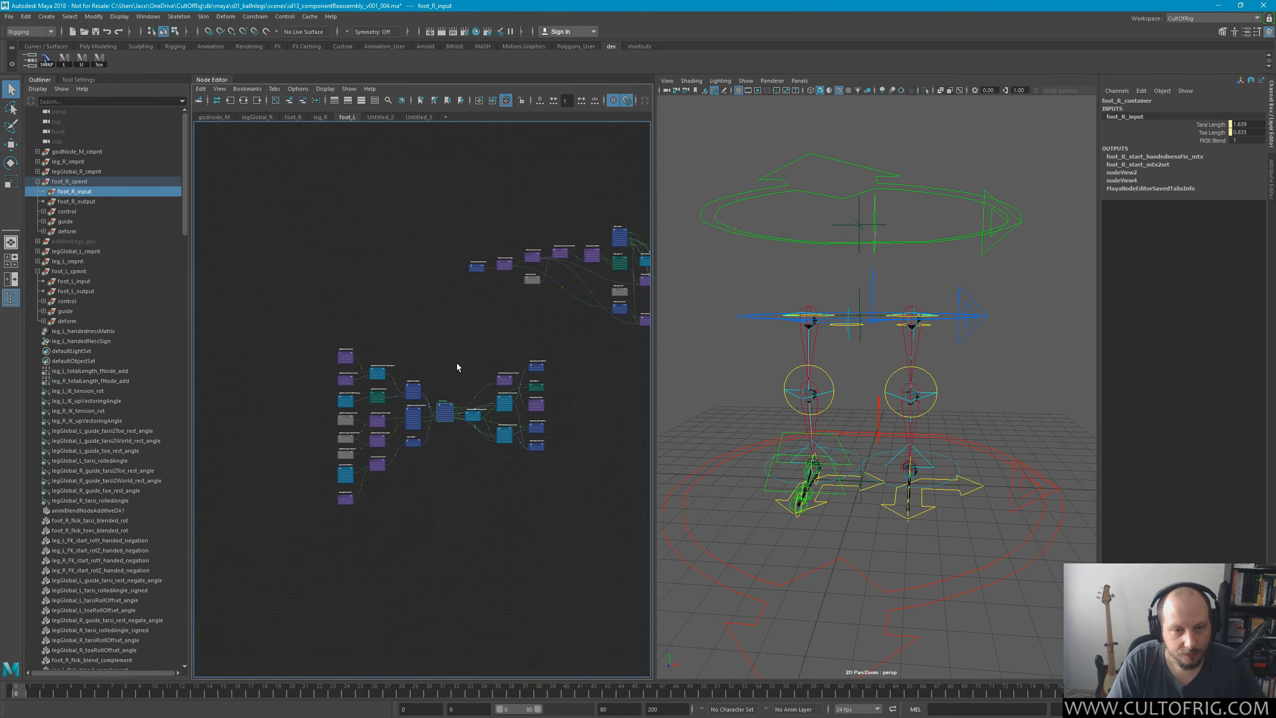
left_click_drag(276, 314, 397, 534)
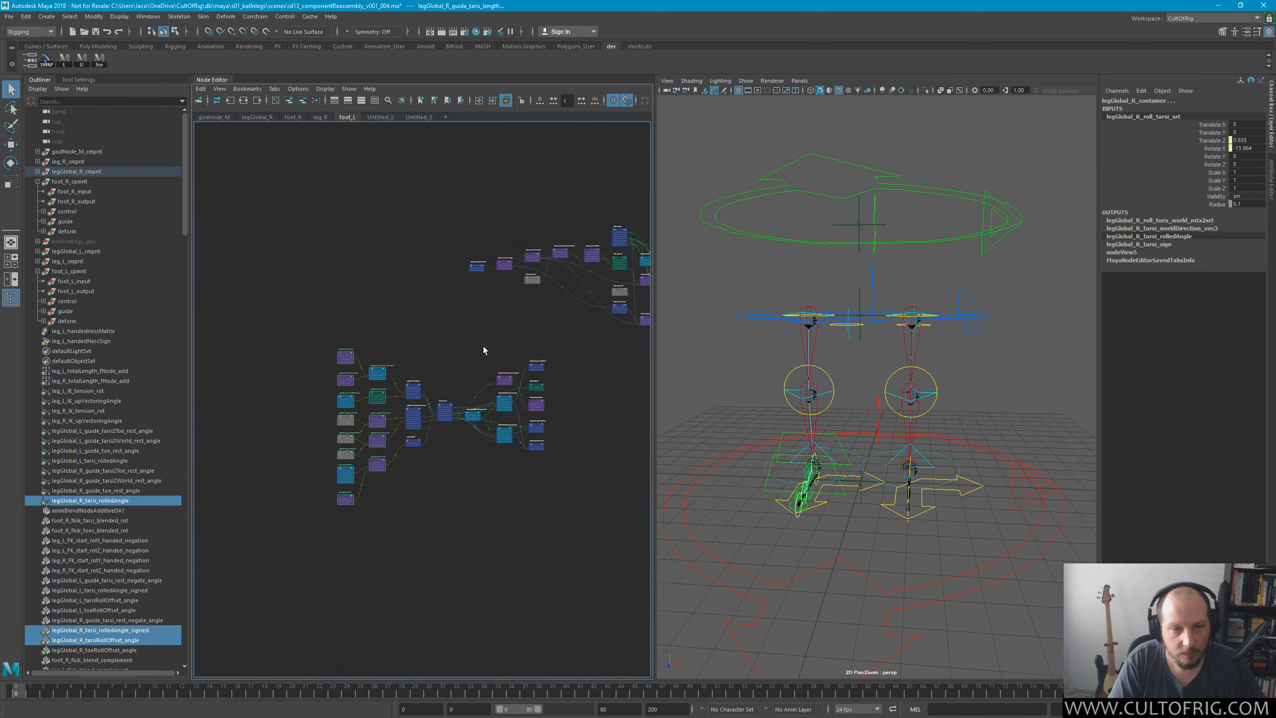
left_click_drag(485, 347, 580, 475, "shift")
key("minus")
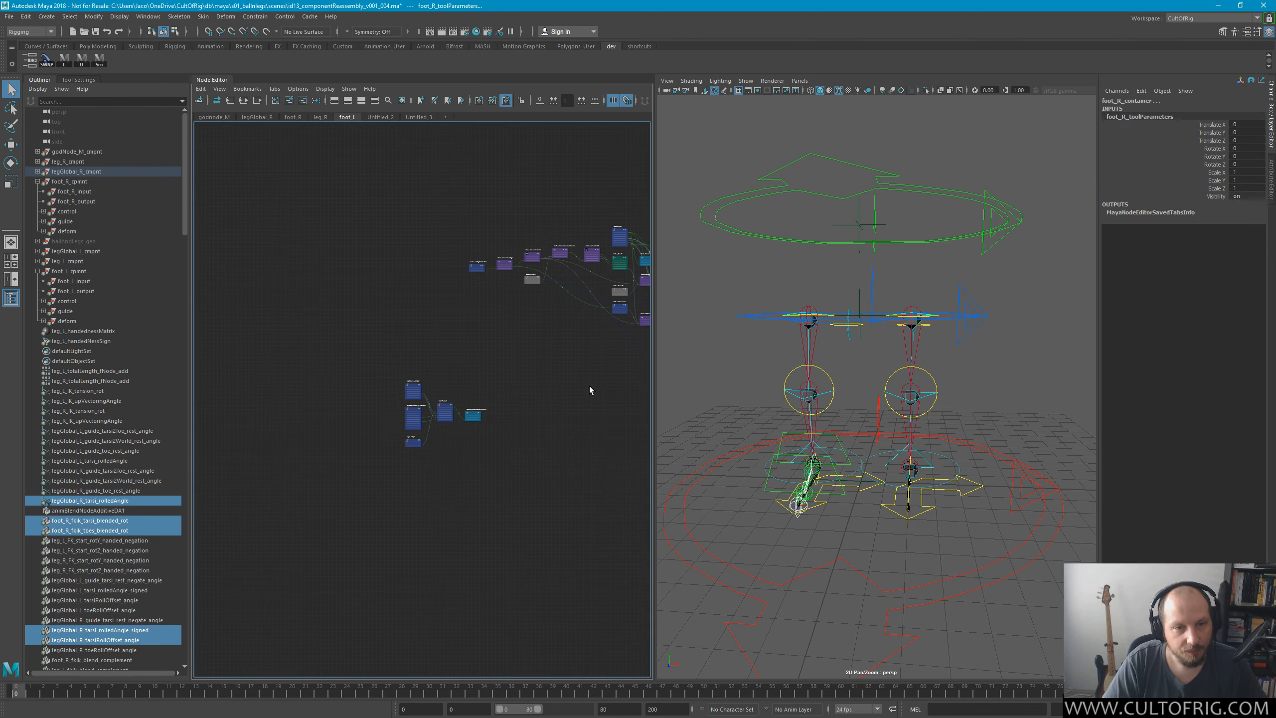
Move the remaining foot_R_input node cluster to the start of the foot_L network, above foot_L_configParameters.
left_click_drag(382, 455, 522, 365, "shift")
middle_click_drag(455, 435, 375, 530, "alt")
right_click_drag(435, 497, 456, 468, "alt")
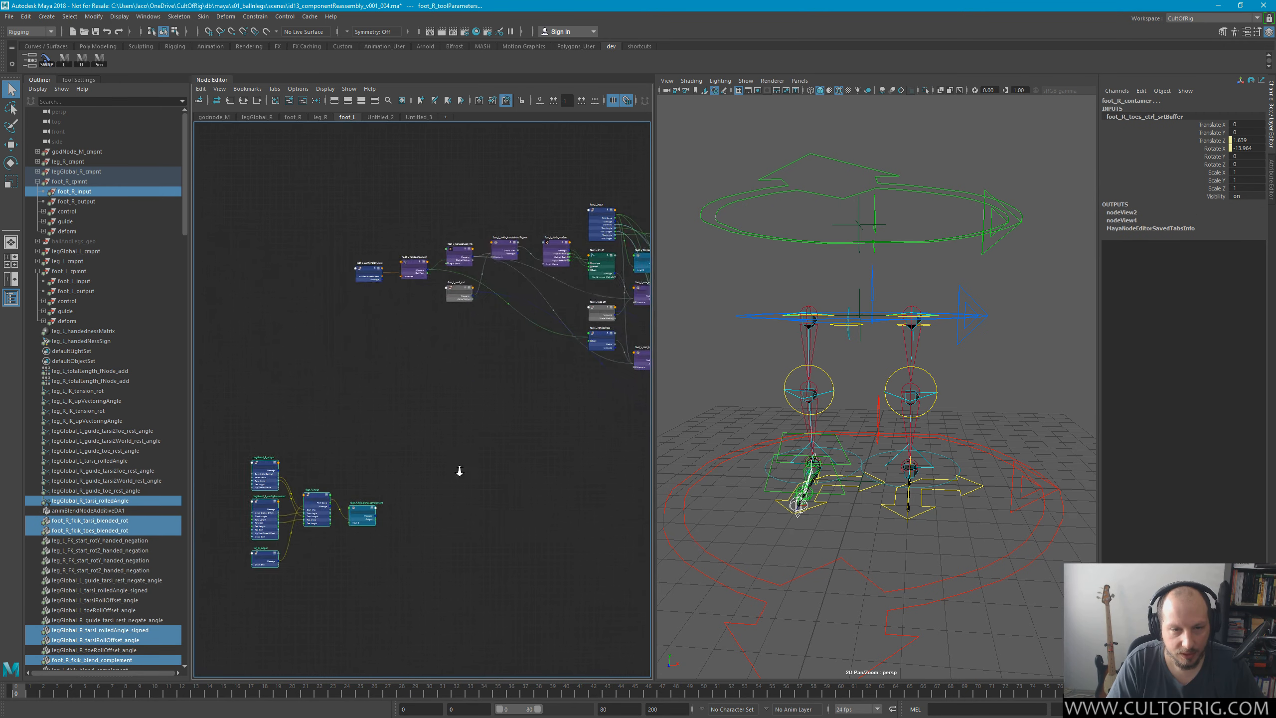
left_click_drag(314, 495, 360, 183)
middle_click_drag(376, 420, 485, 583, "alt")
right_click_drag(452, 557, 487, 439, "alt")
middle_click_drag(466, 384, 425, 604, "alt")
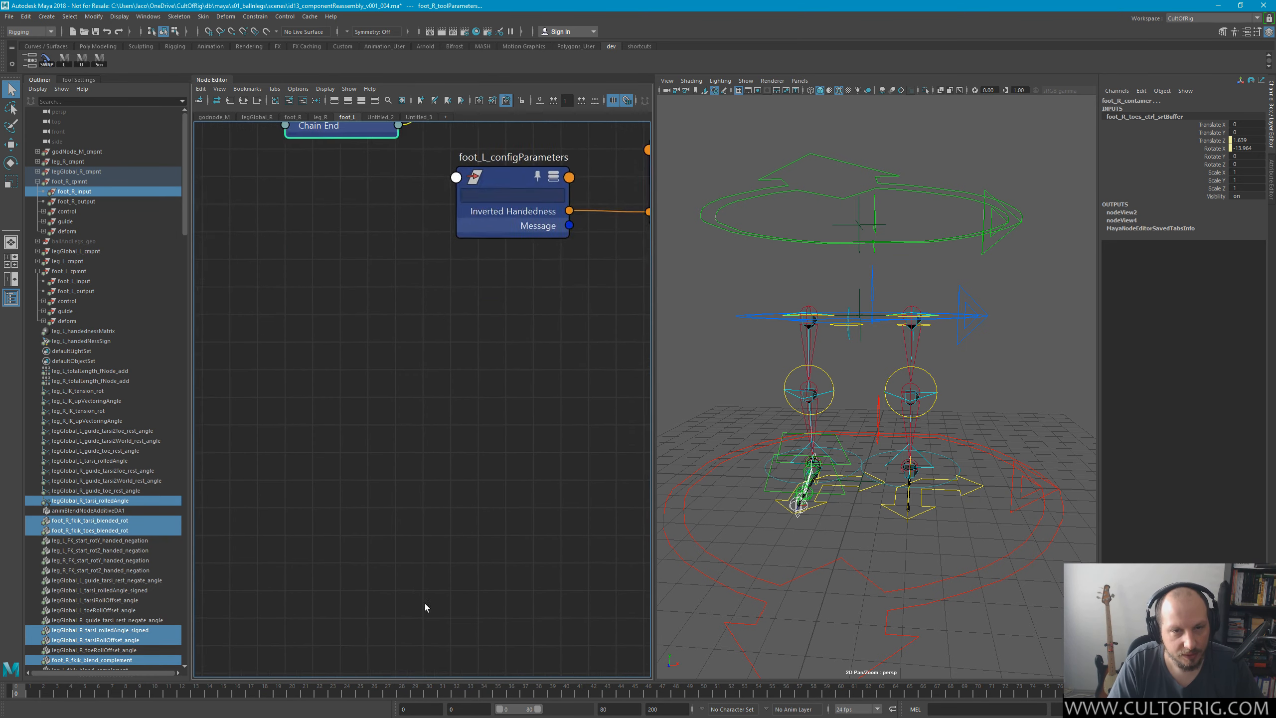
middle_click_drag(427, 277, 414, 482, "alt")
right_click_drag(414, 482, 424, 439, "alt")
middle_click_drag(490, 225, 412, 312, "alt")
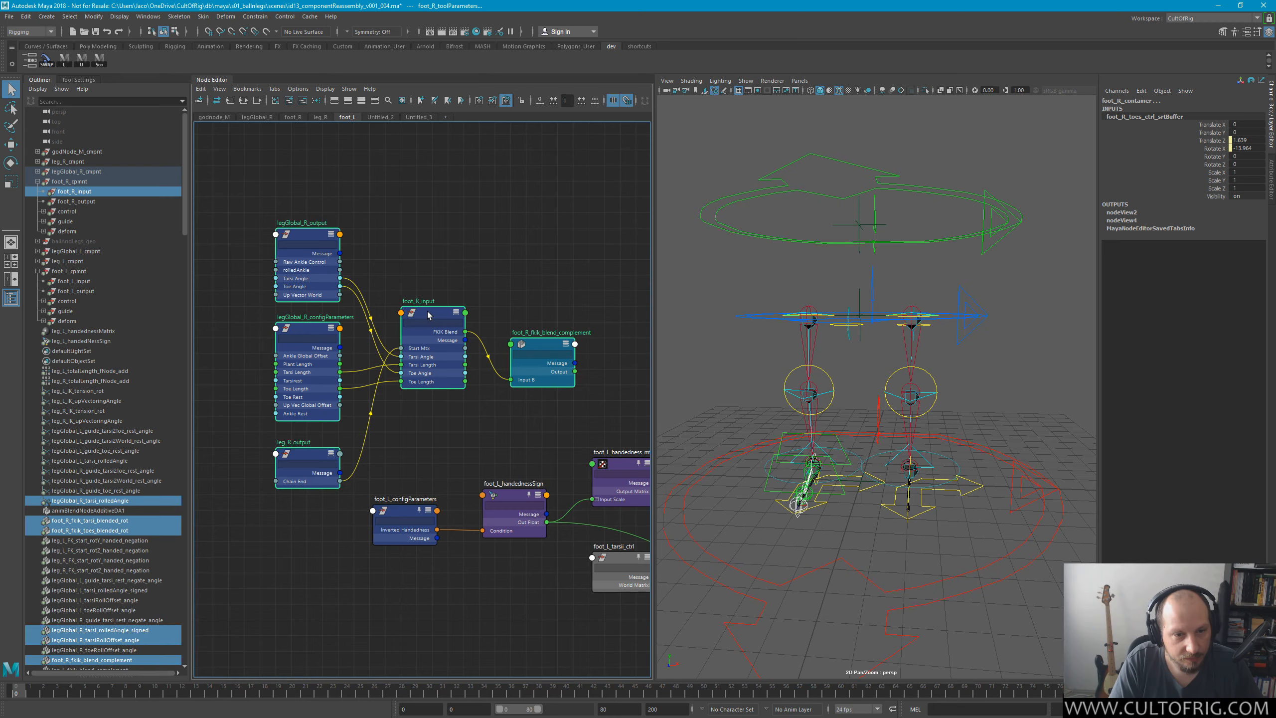
left_click_drag(423, 312, 402, 311)
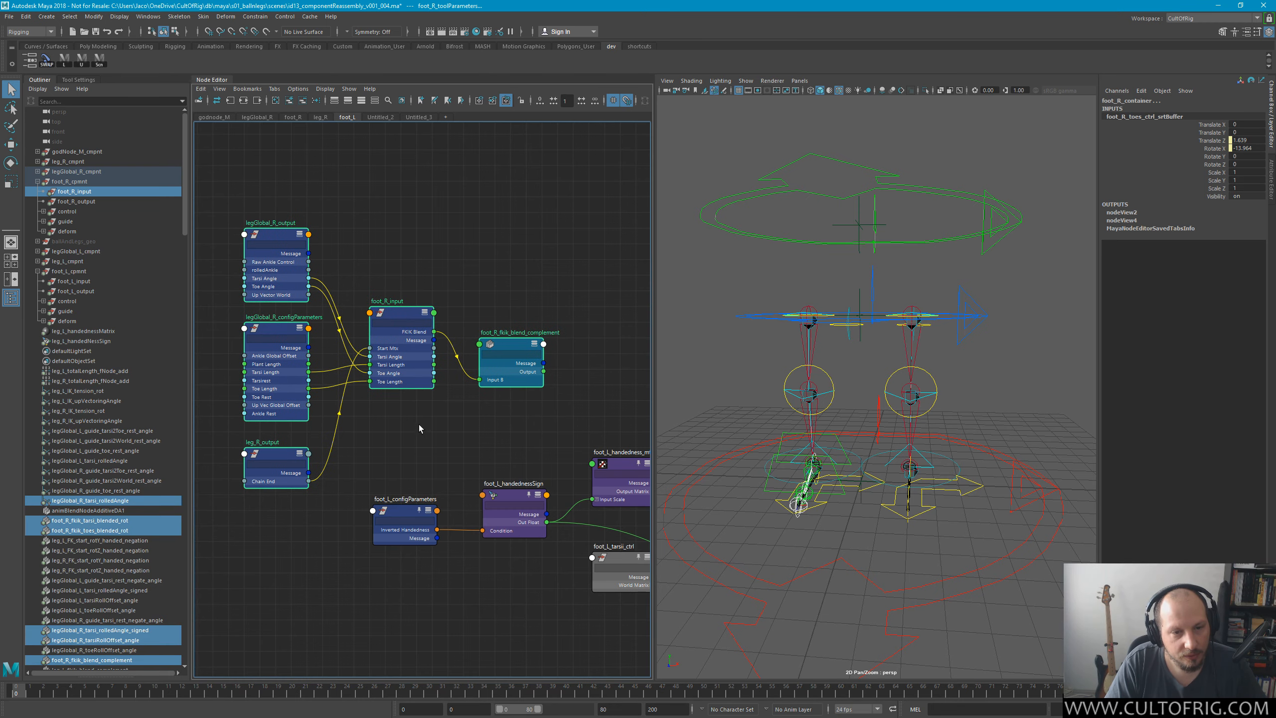
Reposition the selected foot_R_input cluster below foot_L_configParameters.
middle_click_drag(441, 446, 438, 437, "alt")
right_click_drag(443, 428, 432, 397, "alt")
middle_click_drag(523, 512, 408, 362, "alt")
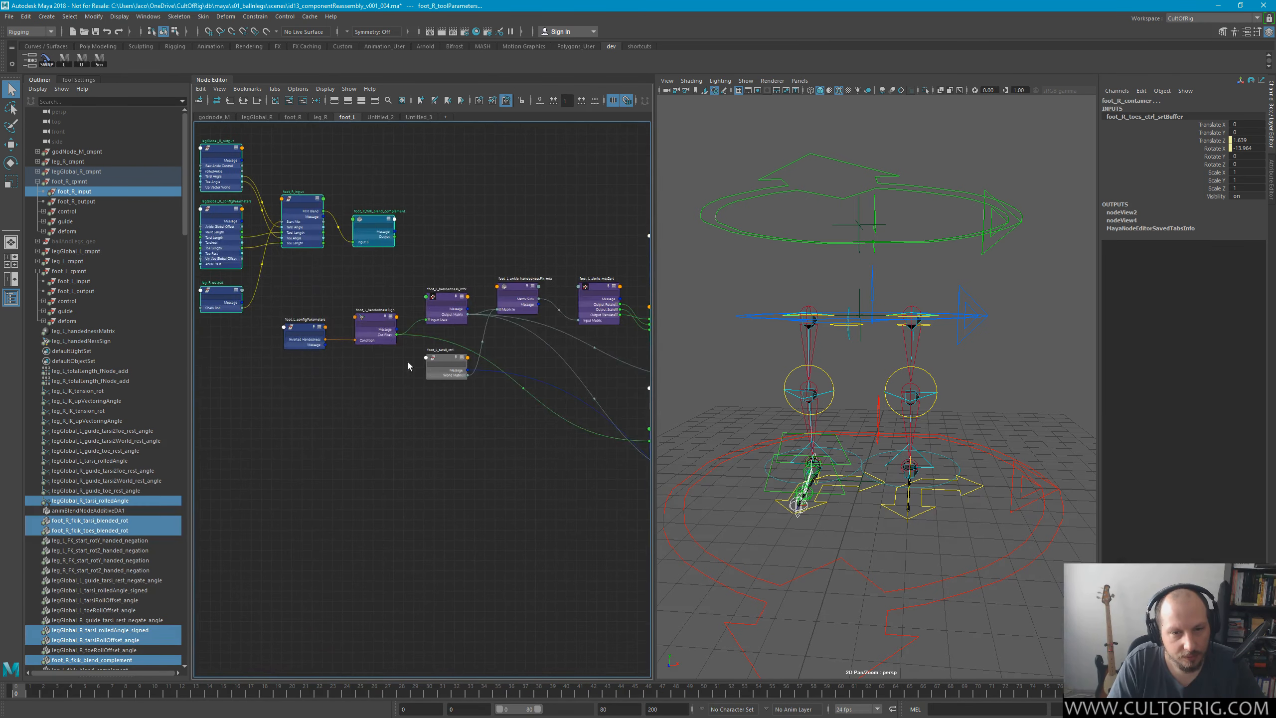
middle_click_drag(577, 413, 333, 385, "alt")
middle_click_drag(211, 417, 582, 481, "alt")
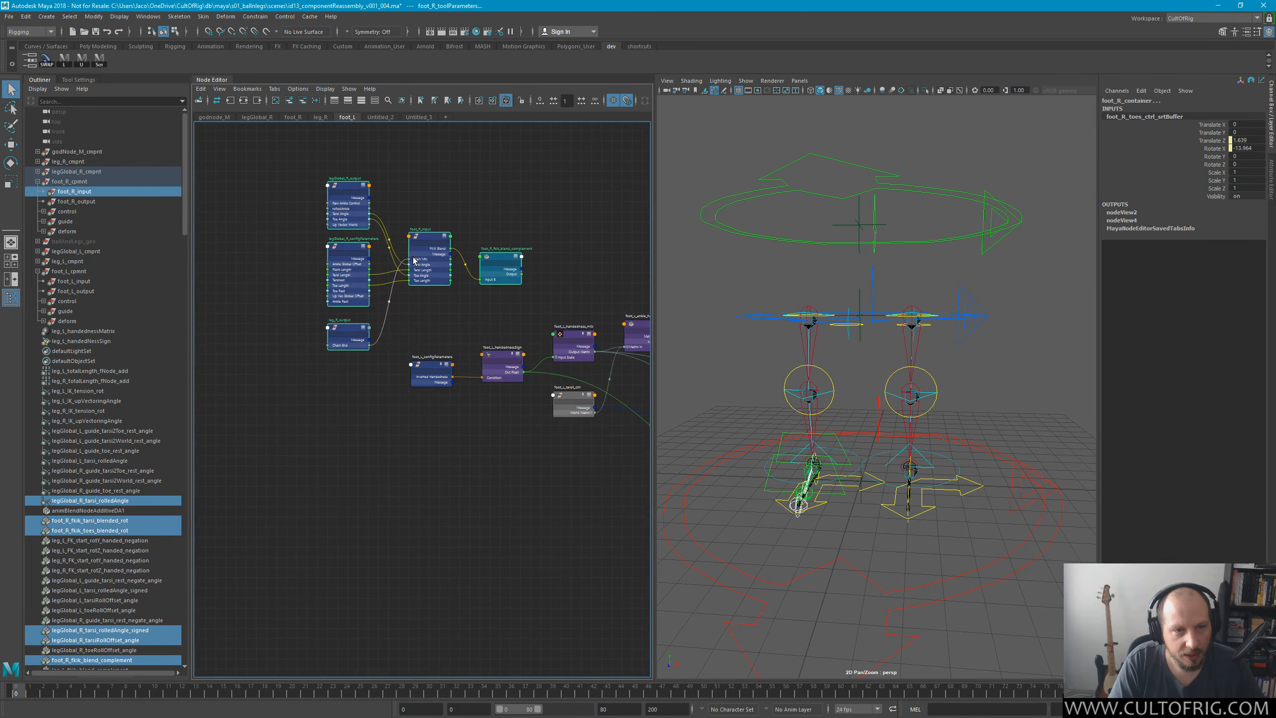
left_click_drag(413, 260, 406, 523)
Examine the foot_L network from its downstream nodes, foot_L_container and group nodes back to foot_L_configParameters.
middle_click_drag(602, 452, 273, 317, "alt")
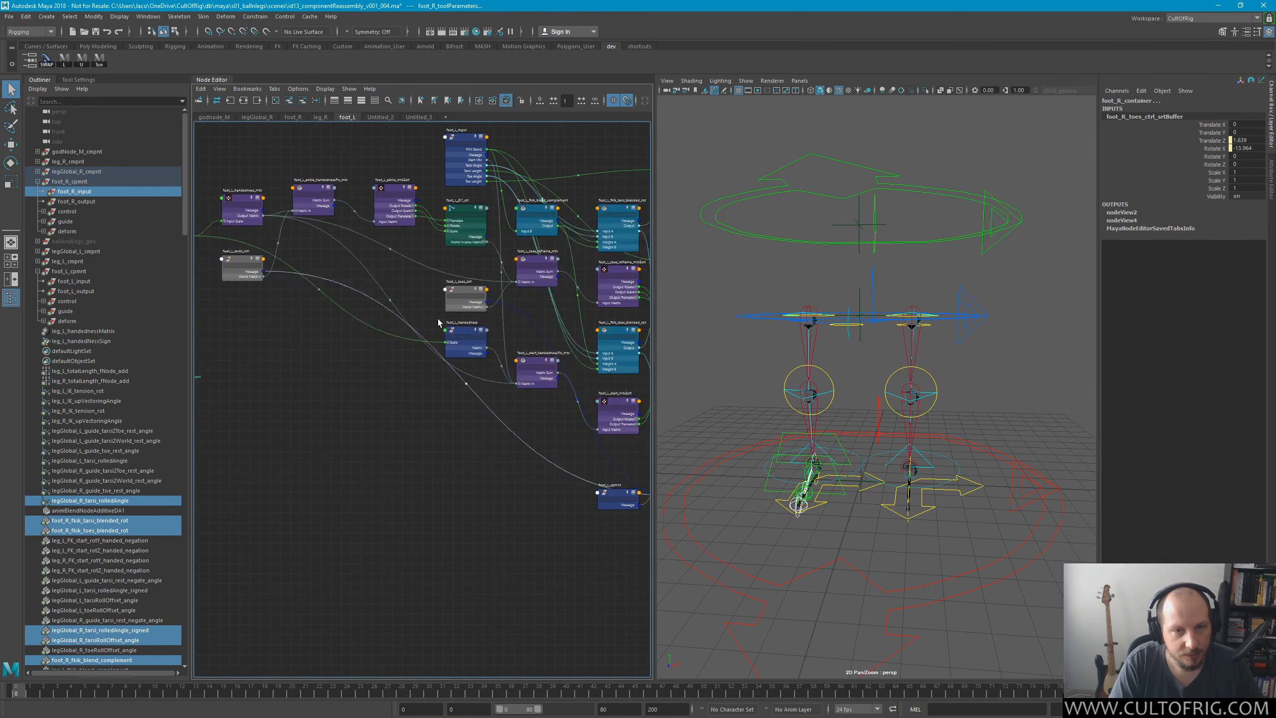
middle_click_drag(571, 480, 342, 452, "alt")
middle_click_drag(239, 463, 452, 439, "alt")
middle_click_drag(612, 480, 432, 461, "alt")
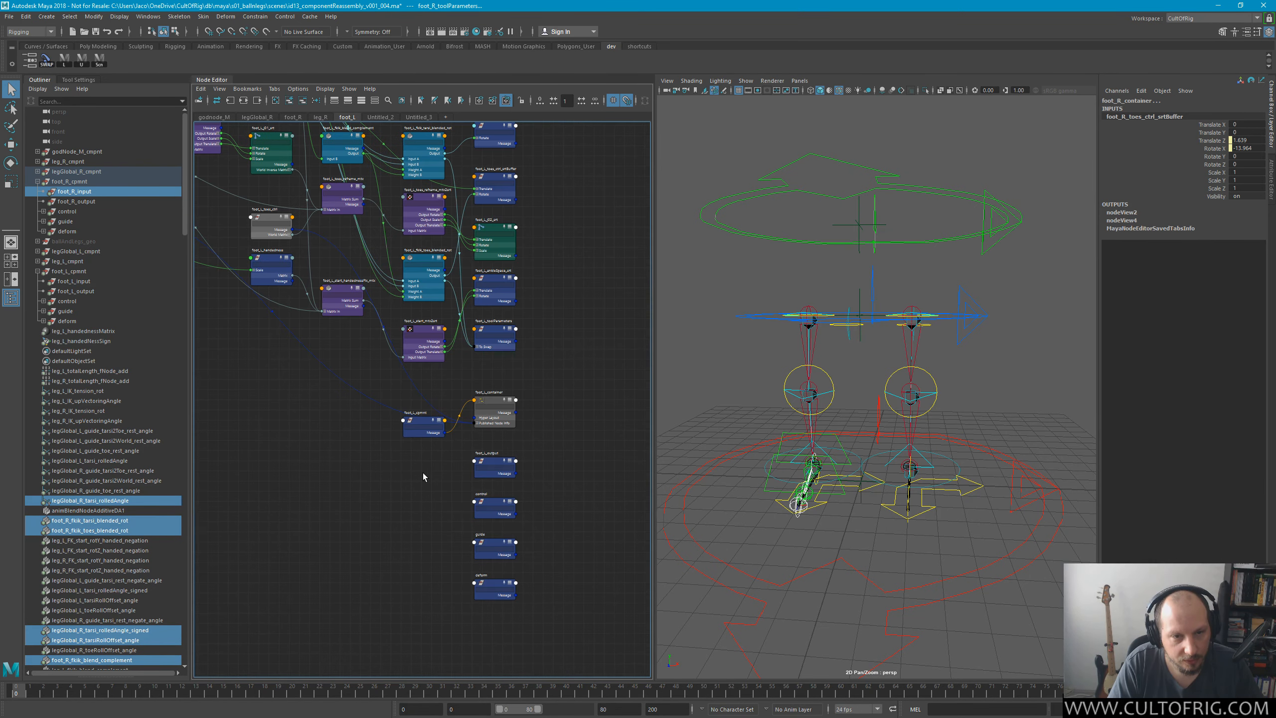
scroll(384, 479, "up", 4)
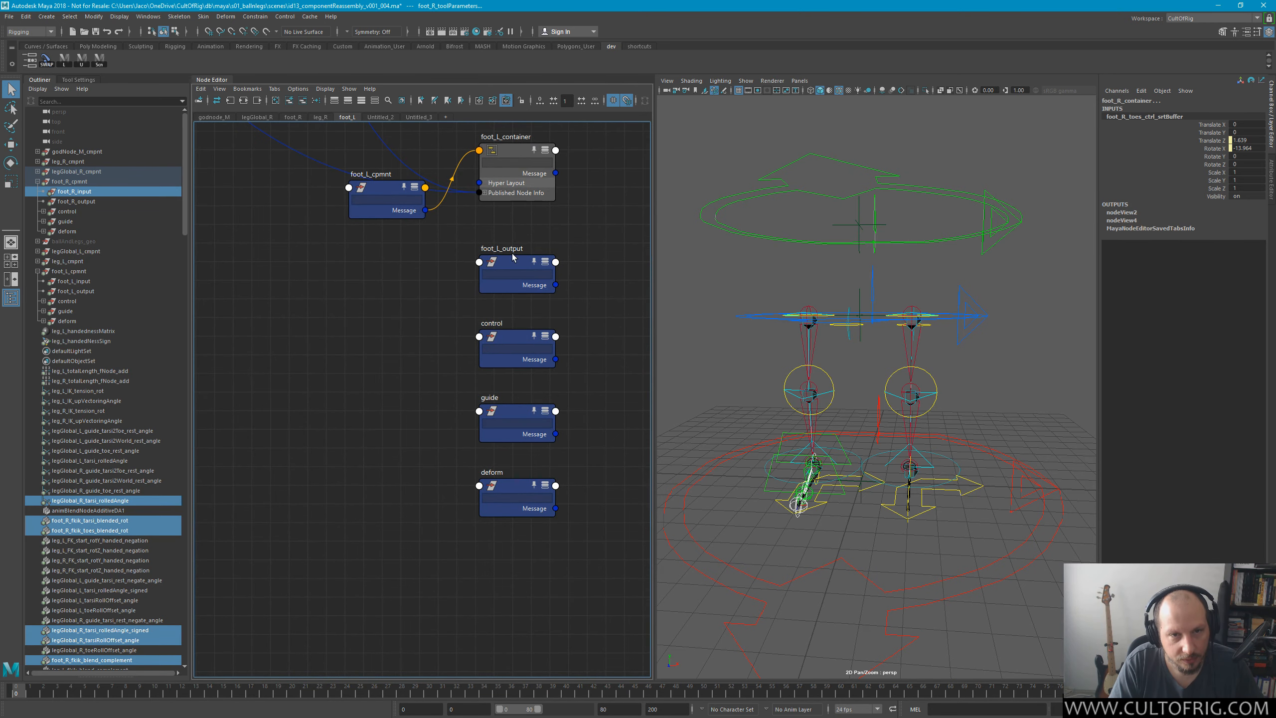
middle_click_drag(331, 269, 549, 458, "alt")
middle_click_drag(305, 188, 592, 547, "alt")
middle_click_drag(332, 156, 675, 330, "alt")
middle_click_drag(322, 342, 532, 317, "alt")
middle_click_drag(398, 347, 159, 348, "alt")
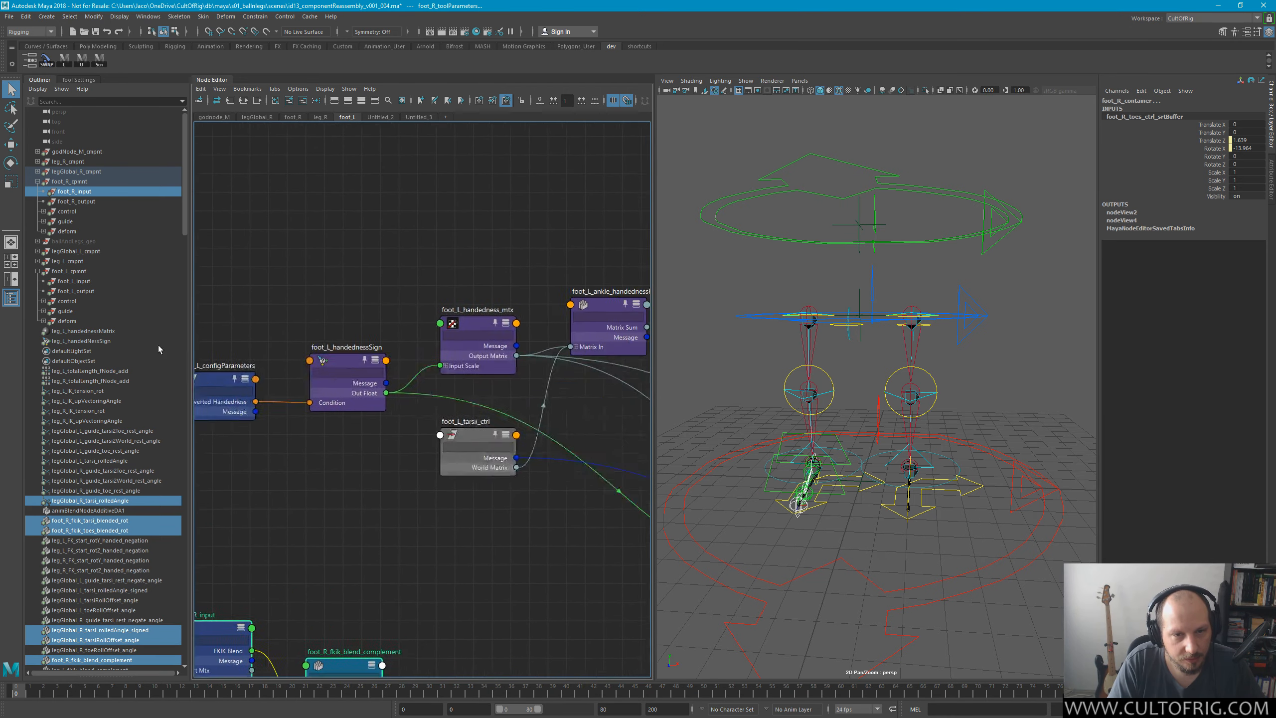
Move foot_L_input to the start of the network, between foot_L_configParameters and foot_R_input.
middle_click_drag(618, 277, 246, 347, "alt")
middle_click_drag(573, 269, 395, 343, "alt")
left_click(332, 357)
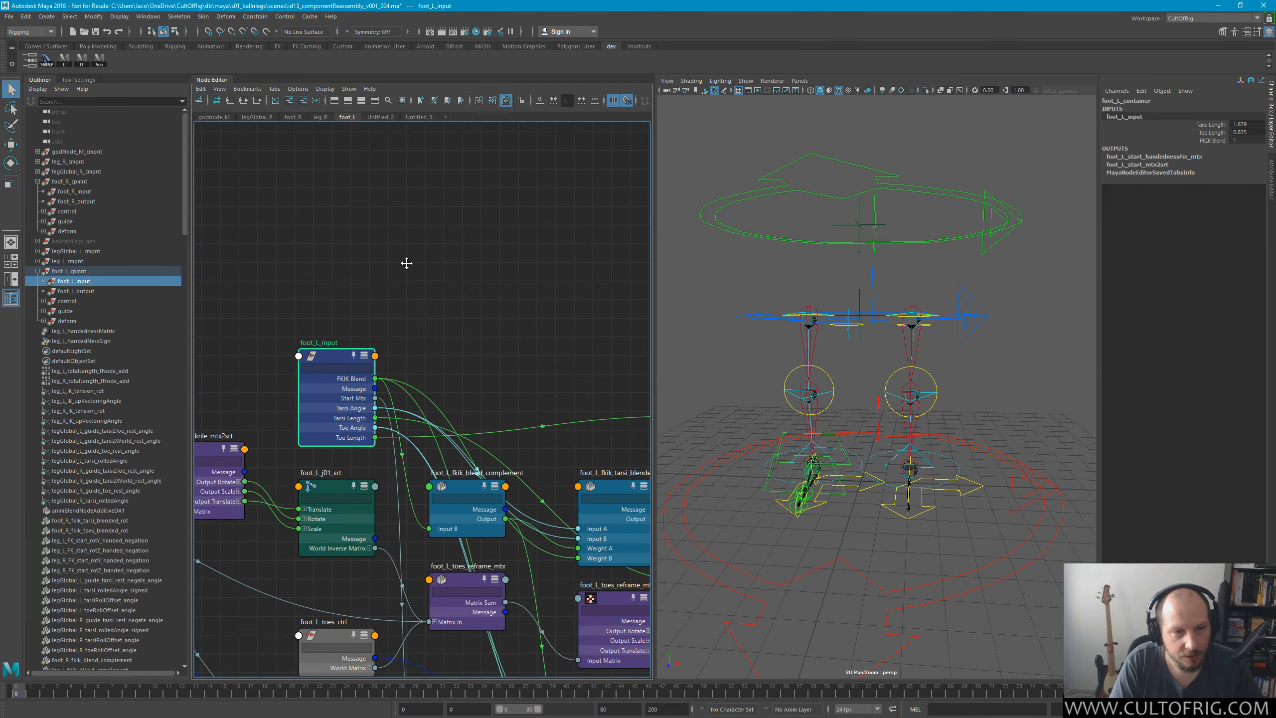
right_click_drag(627, 203, 281, 113, "alt")
middle_click_drag(479, 192, 541, 212, "alt")
left_click_drag(604, 272, 403, 353)
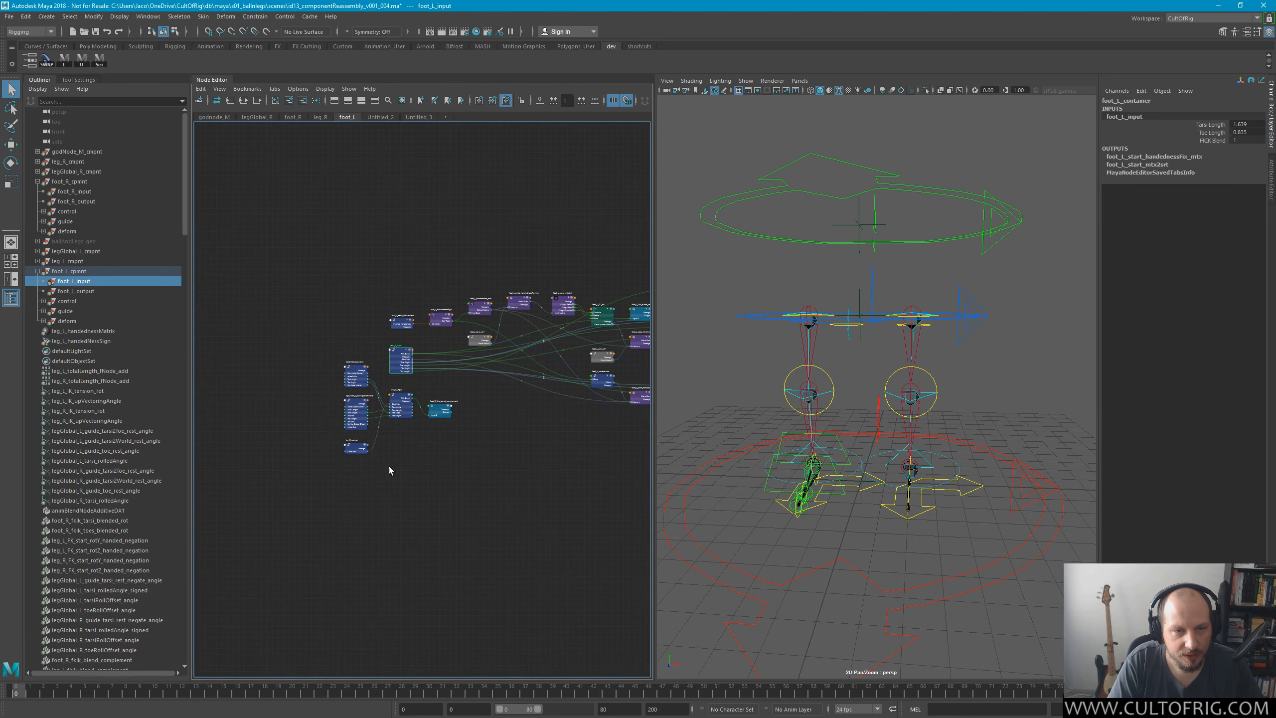
Remove the foot_R_fkik_blend_complement node from the graph.
right_click_drag(388, 468, 475, 410, "alt")
middle_click_drag(475, 410, 385, 662, "alt")
left_click_drag(513, 238, 522, 367)
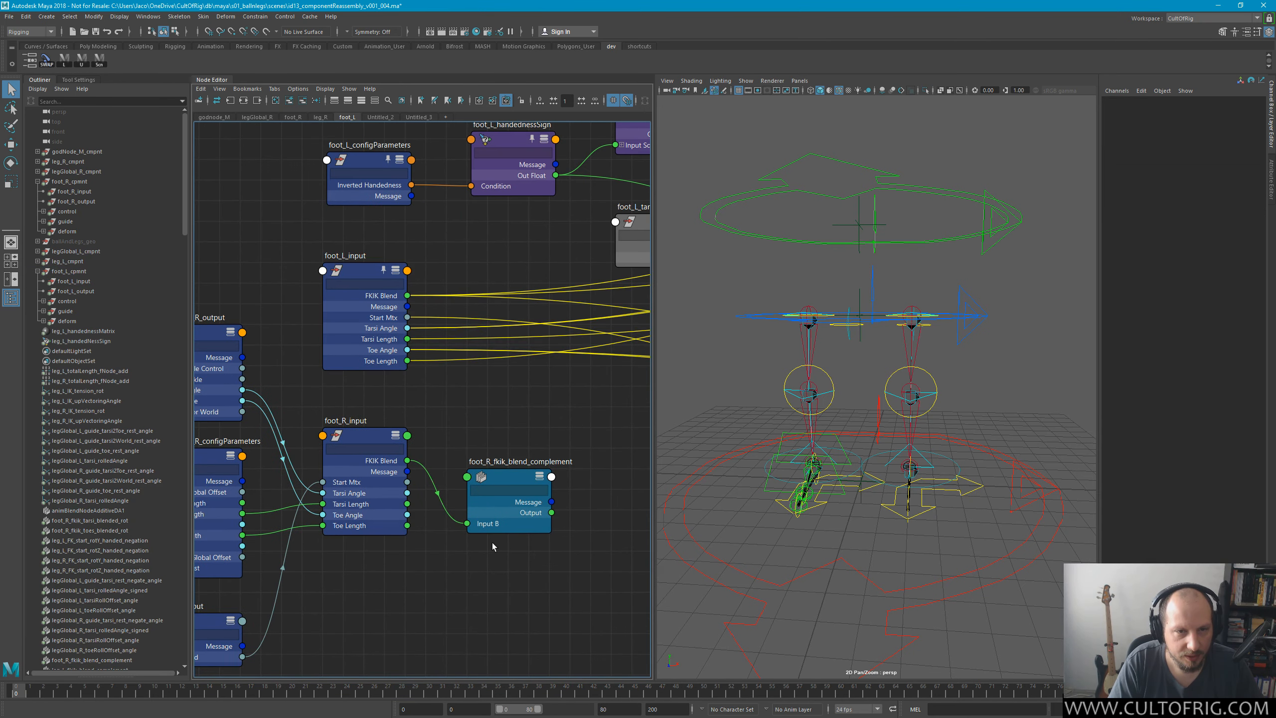
left_click(507, 461)
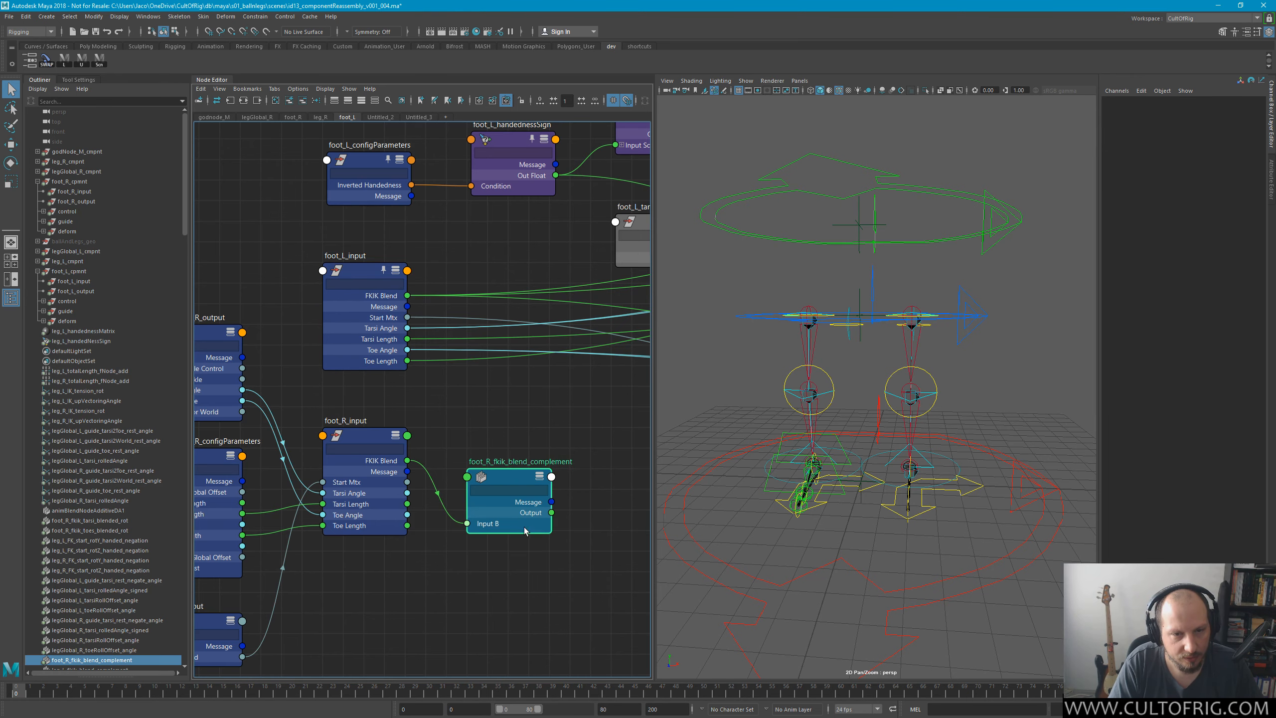
key("minus")
Try shifting leg_R_output and legGlobal_R_configParameters upward in the source node column feeding foot_R_input.
middle_click_drag(490, 432, 664, 468, "alt")
middle_click_drag(427, 308, 374, 251, "alt")
scroll(423, 281, "down", 4)
scroll(342, 257, "up", 3)
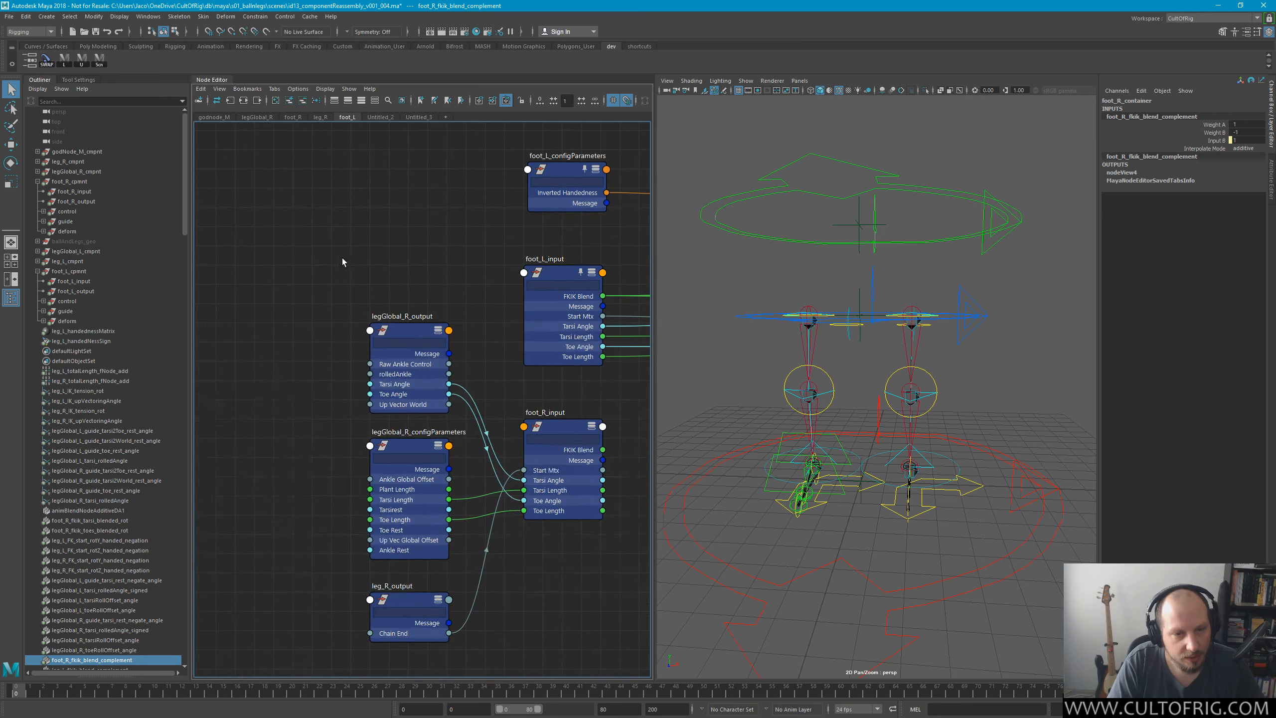
left_click_drag(412, 610, 417, 592)
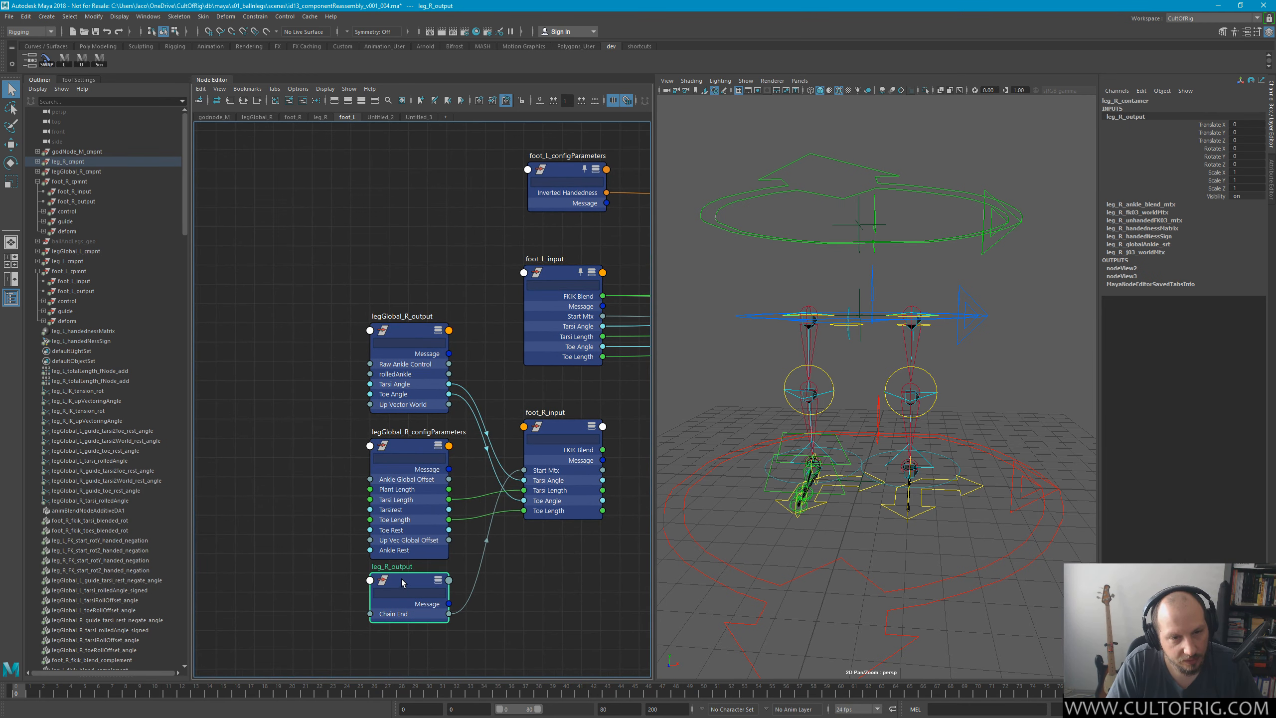
left_click(396, 451)
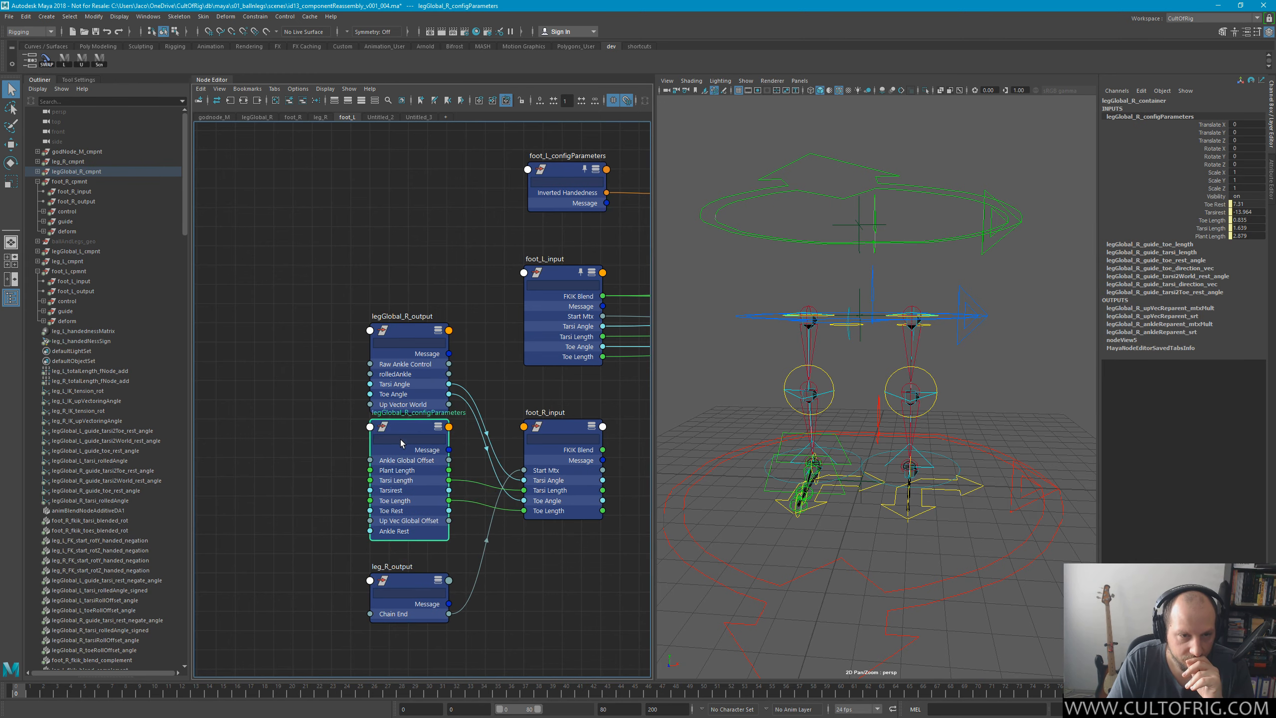
left_click(406, 331)
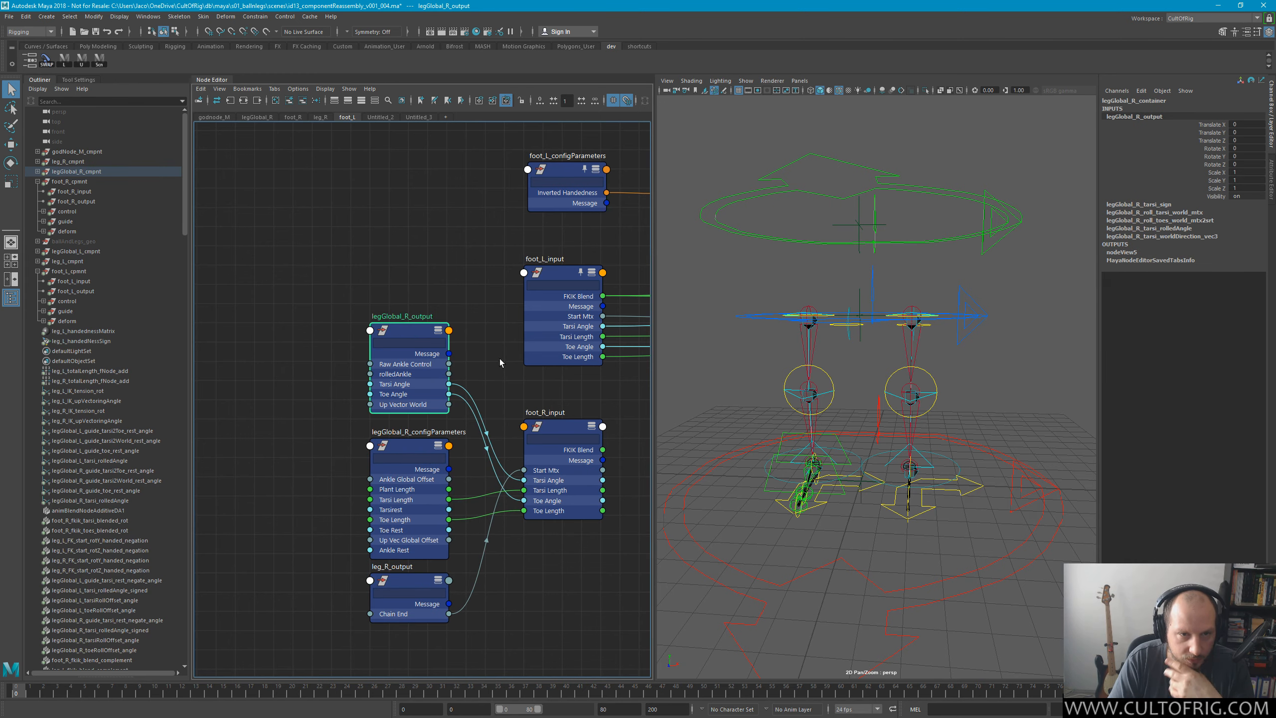
left_click_drag(399, 588, 411, 607)
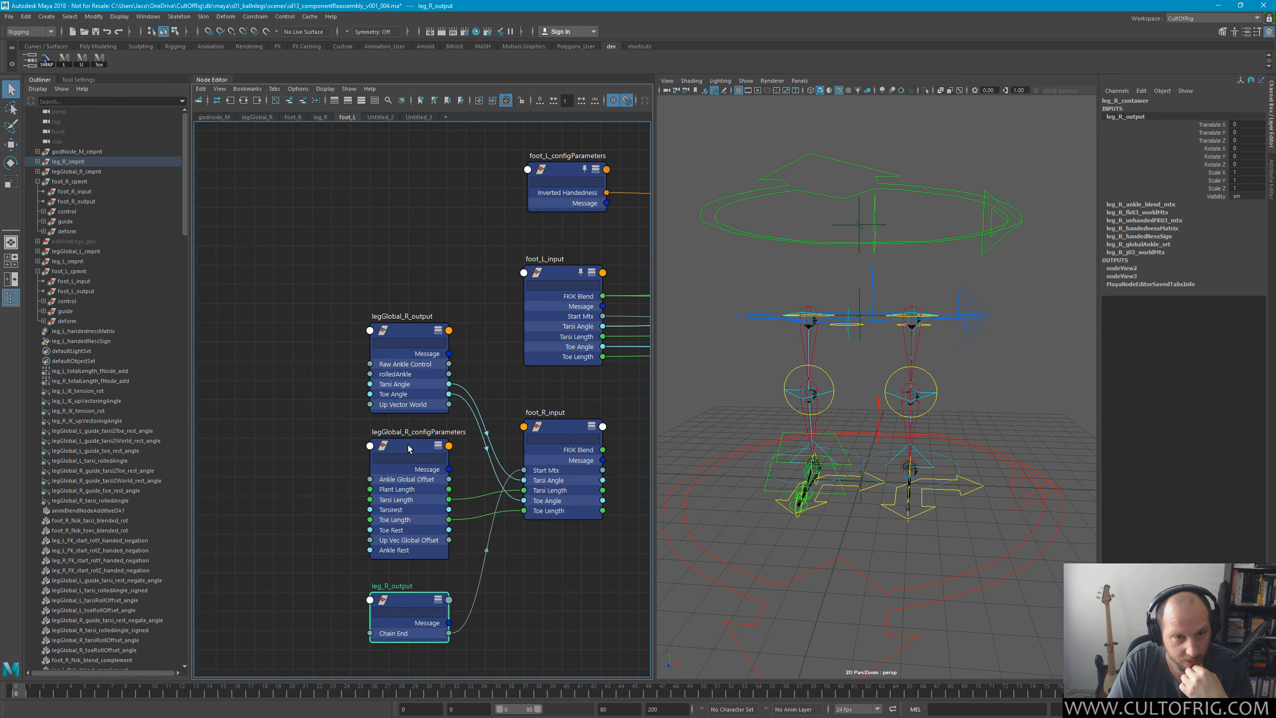
left_click(400, 331)
Place leg_R_output above legGlobal_R_output, then lower all three source nodes beside foot_R_input and deselect them.
left_click_drag(253, 278, 422, 262)
left_click_drag(296, 206, 470, 668)
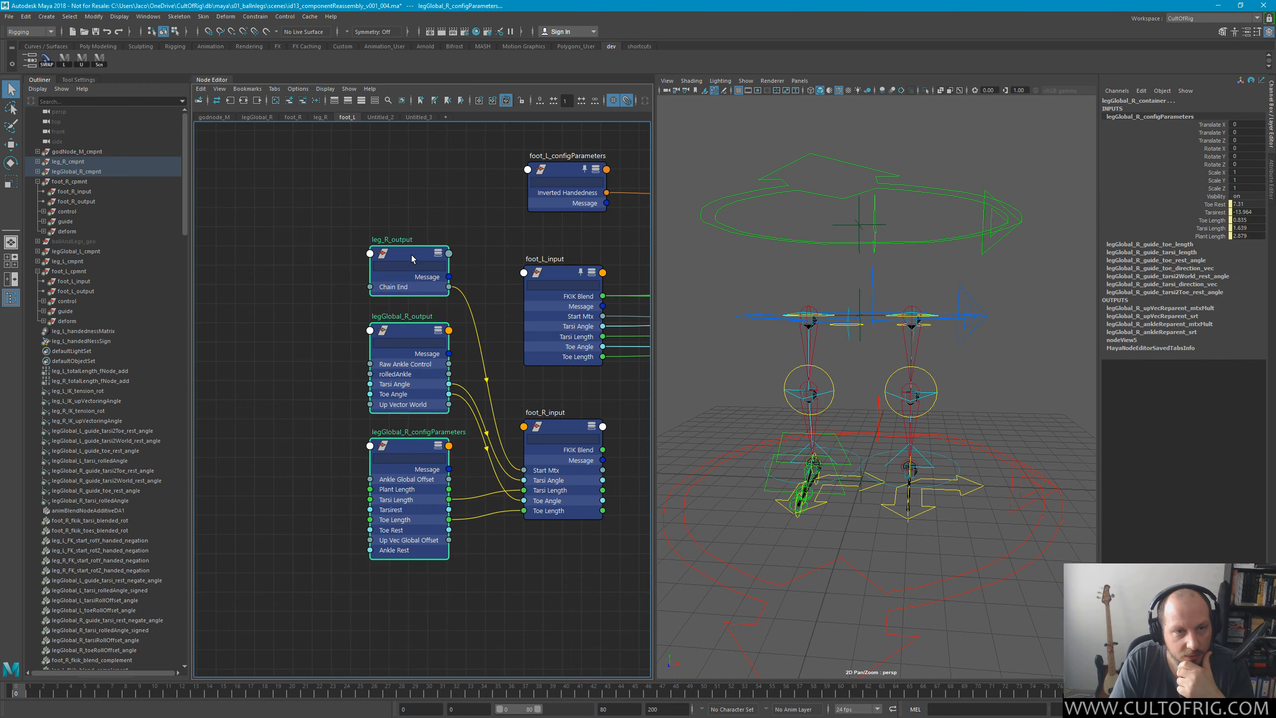
left_click_drag(427, 252, 427, 368)
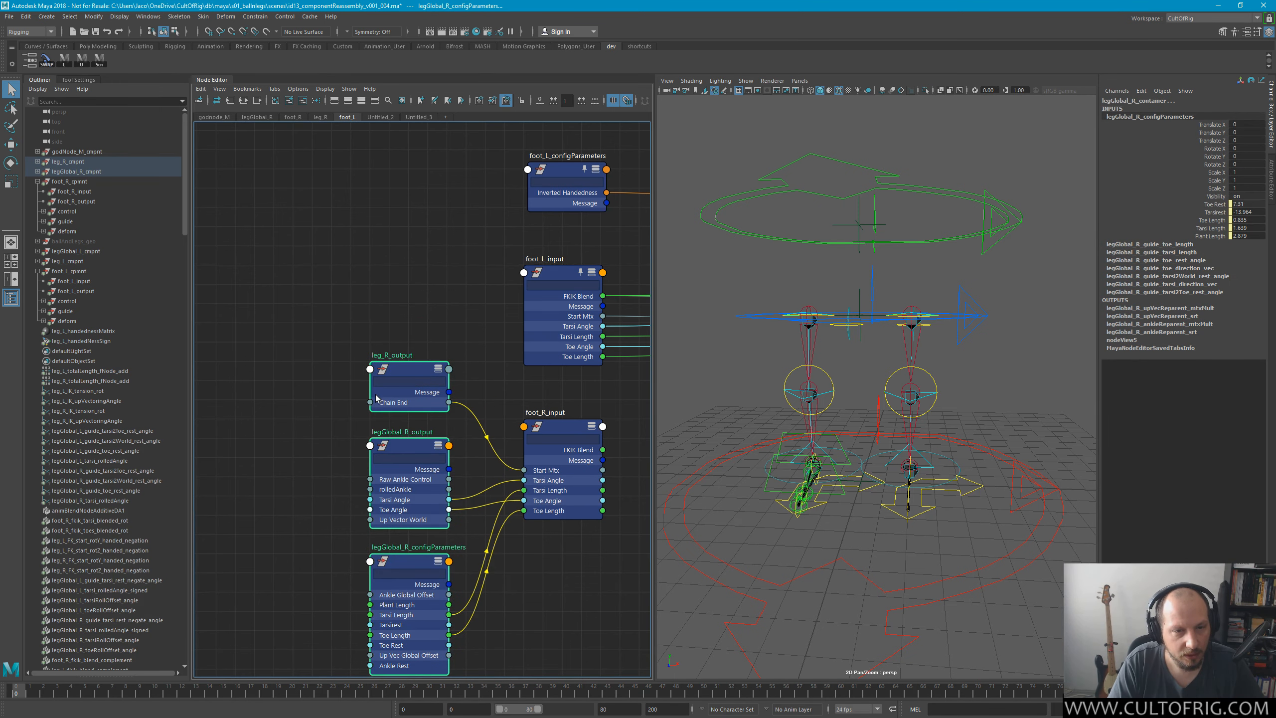
left_click(323, 471)
middle_click_drag(519, 447, 397, 357, "alt")
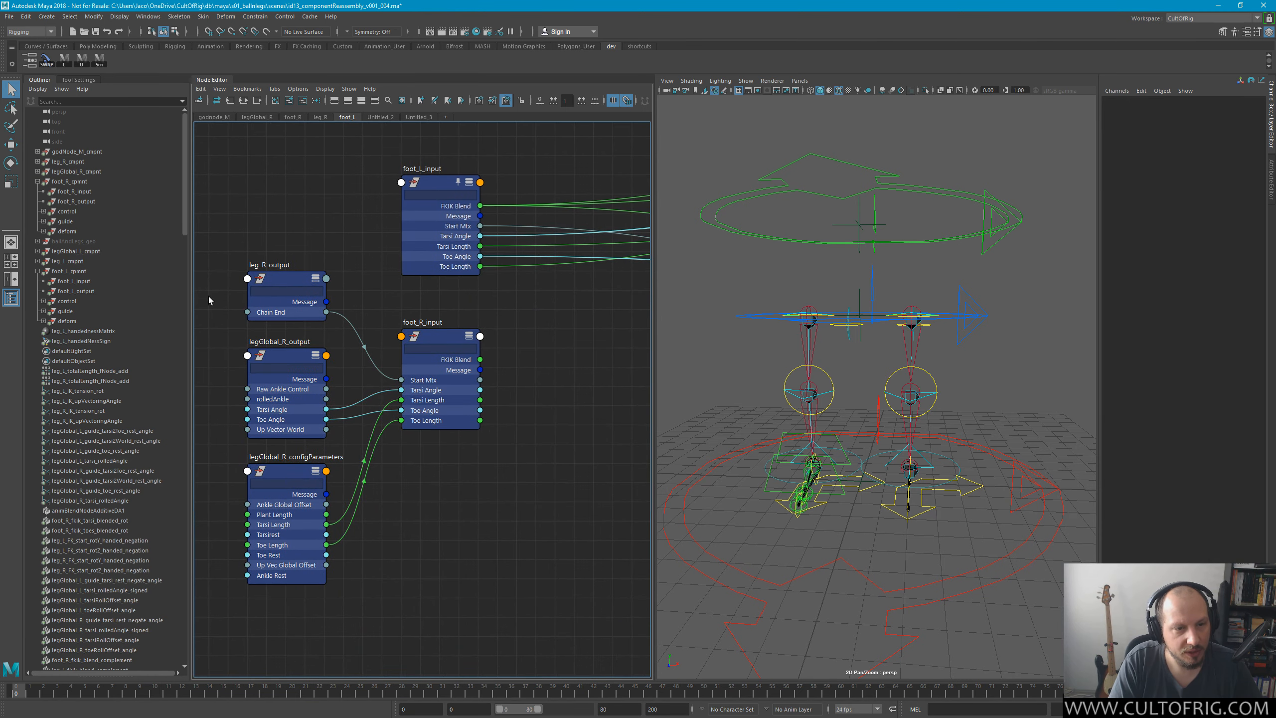
Move foot_R_input and its three source nodes farther down, away from foot_L_input, and clear the selection.
left_click_drag(208, 296, 482, 507)
left_click_drag(450, 344, 442, 395)
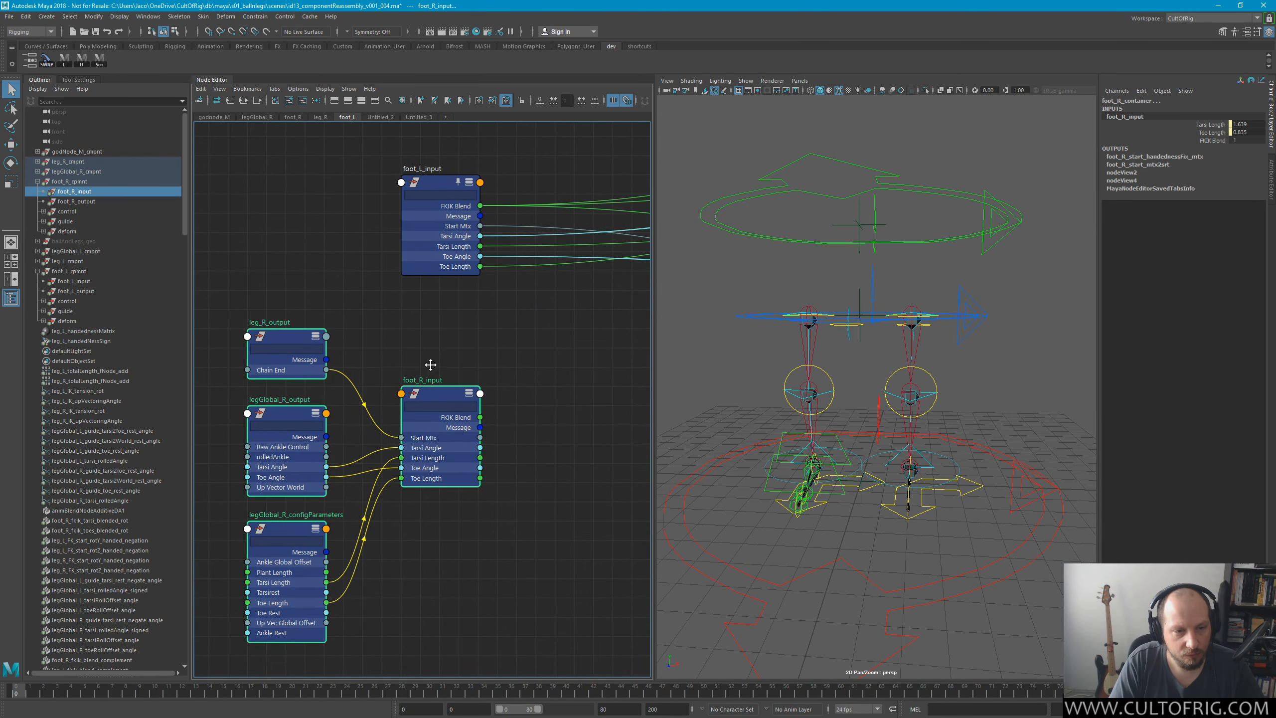
middle_click_drag(325, 552, 417, 534, "alt")
left_click(542, 612)
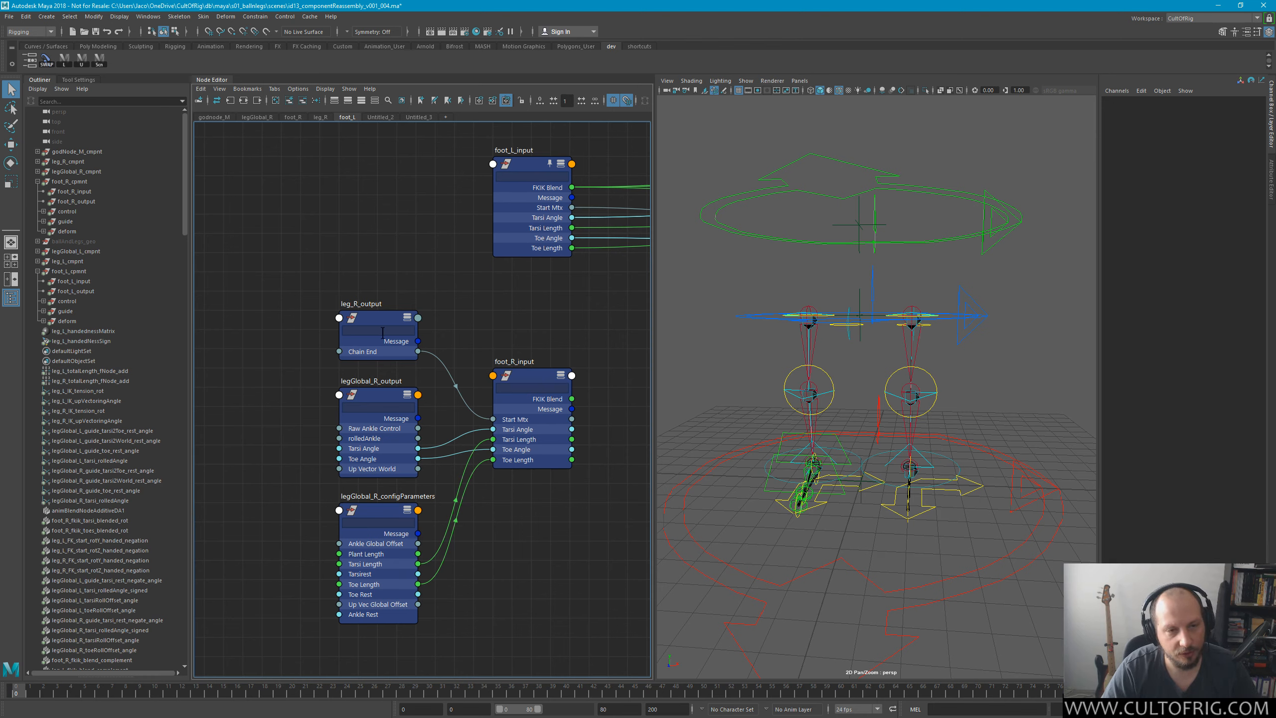
Select leg_R_output, legGlobal_R_output and legGlobal_R_configParameters and reveal them in the Outliner hierarchy.
left_click_drag(359, 269, 372, 383)
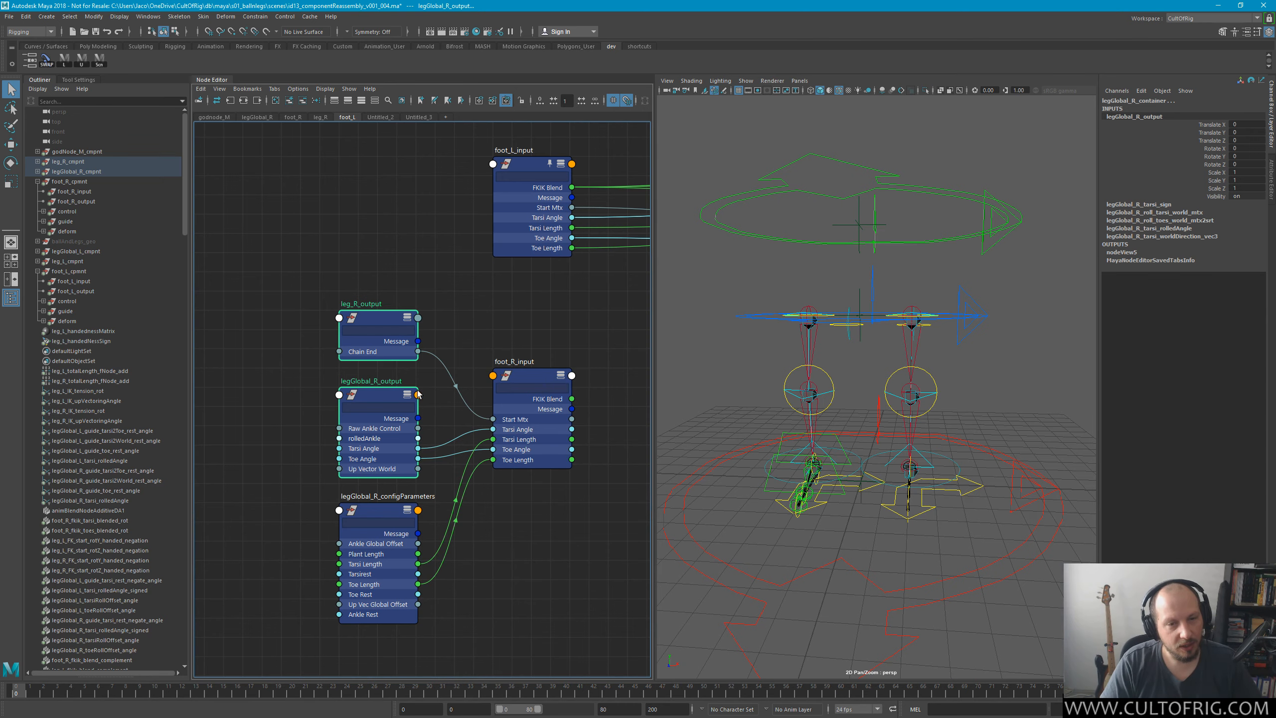
left_click_drag(279, 519, 366, 528)
scroll(483, 417, "down", 5)
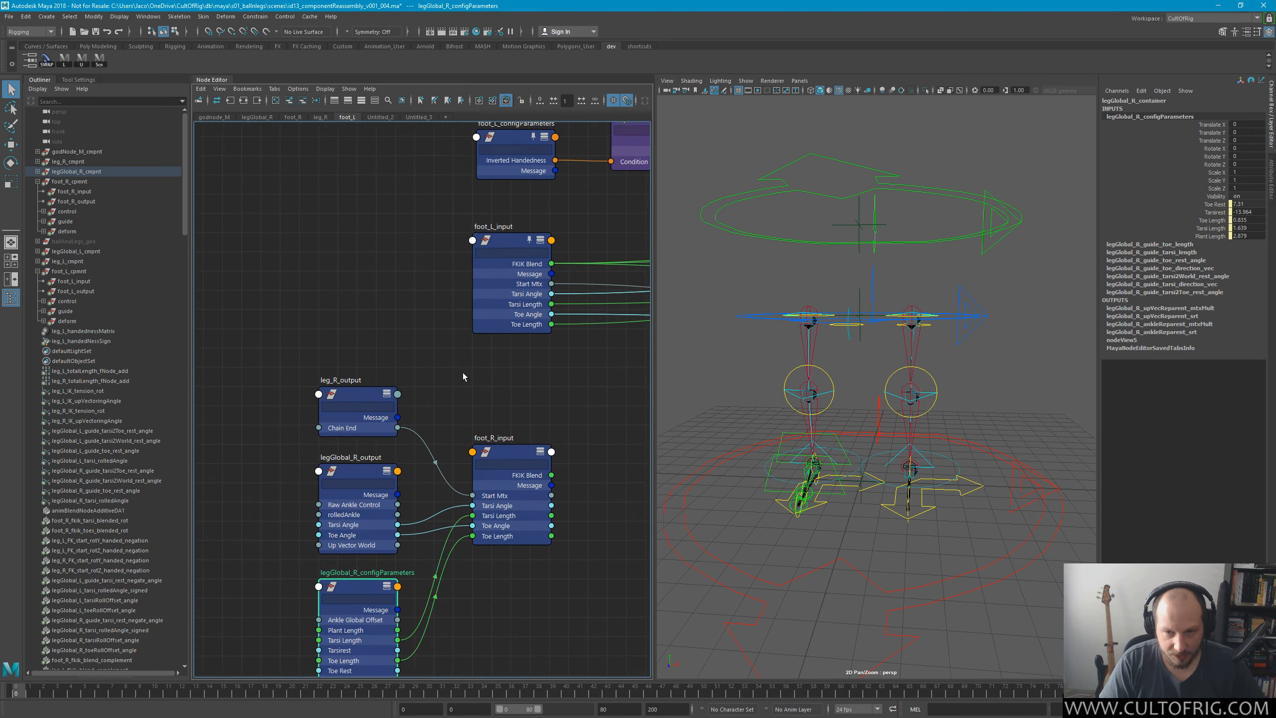
scroll(411, 352, "up", 3)
middle_click_drag(395, 422, 374, 355, "alt")
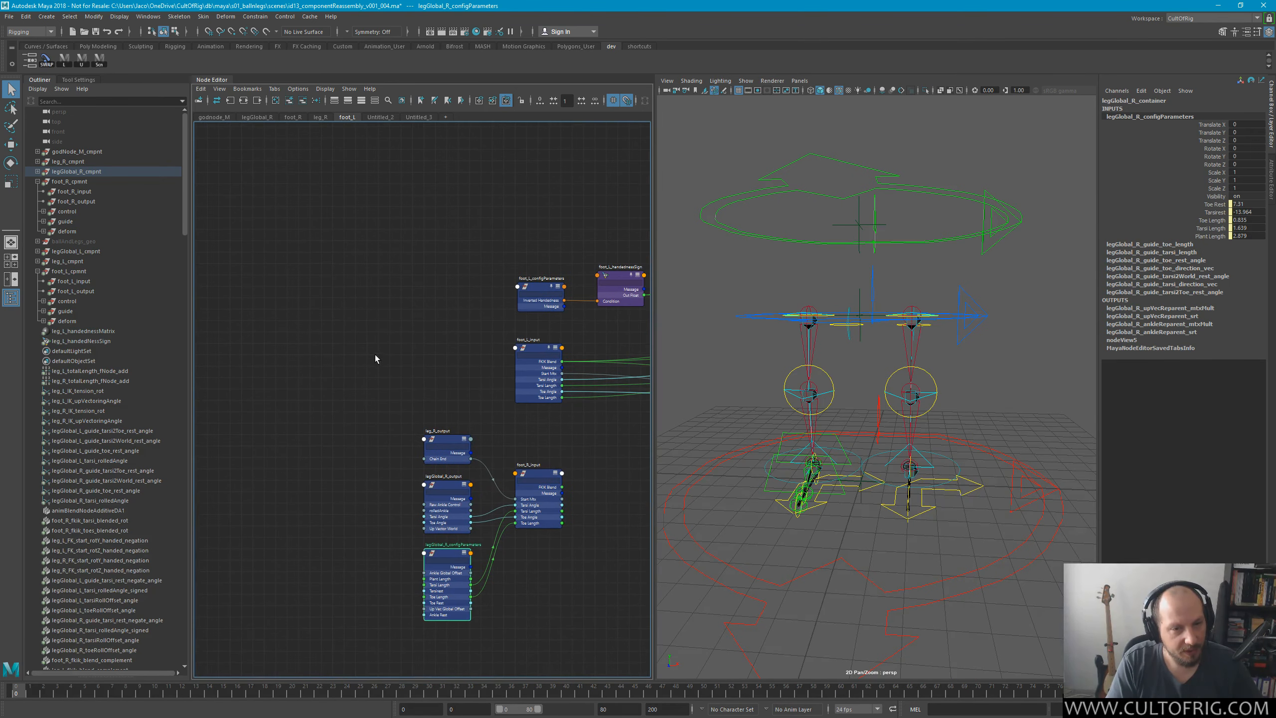
left_click_drag(359, 390, 483, 631)
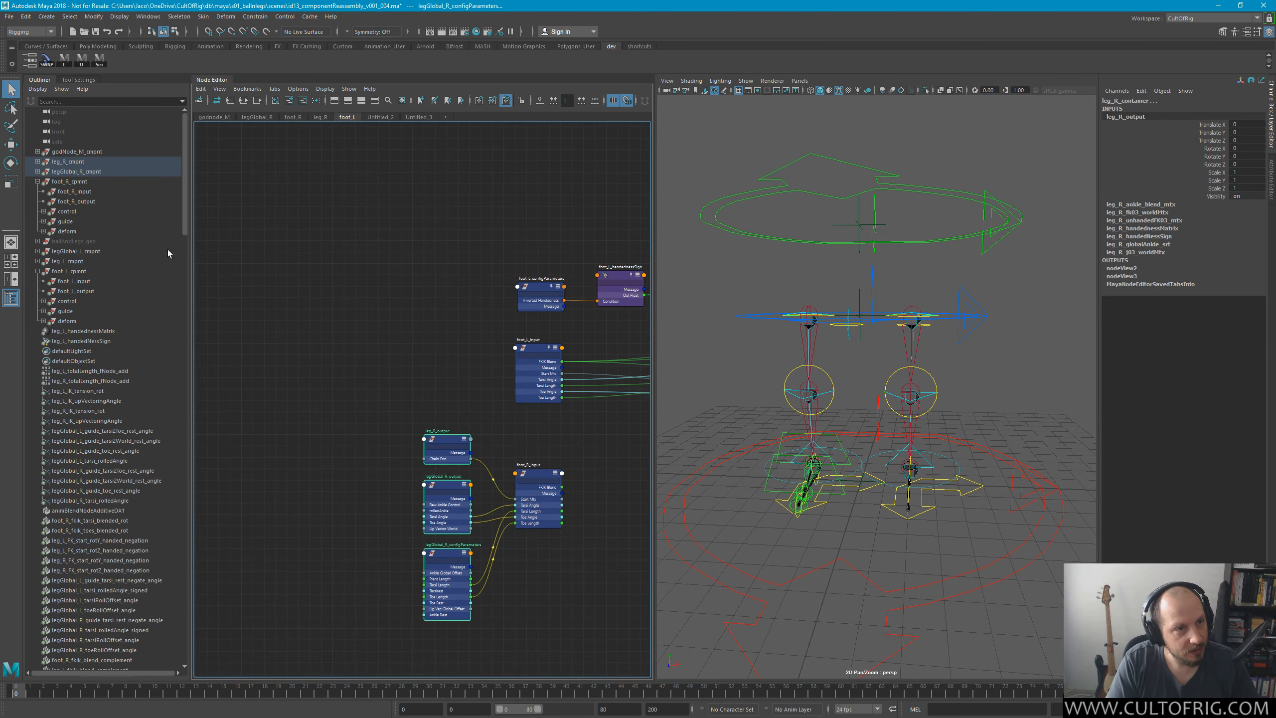
key("f")
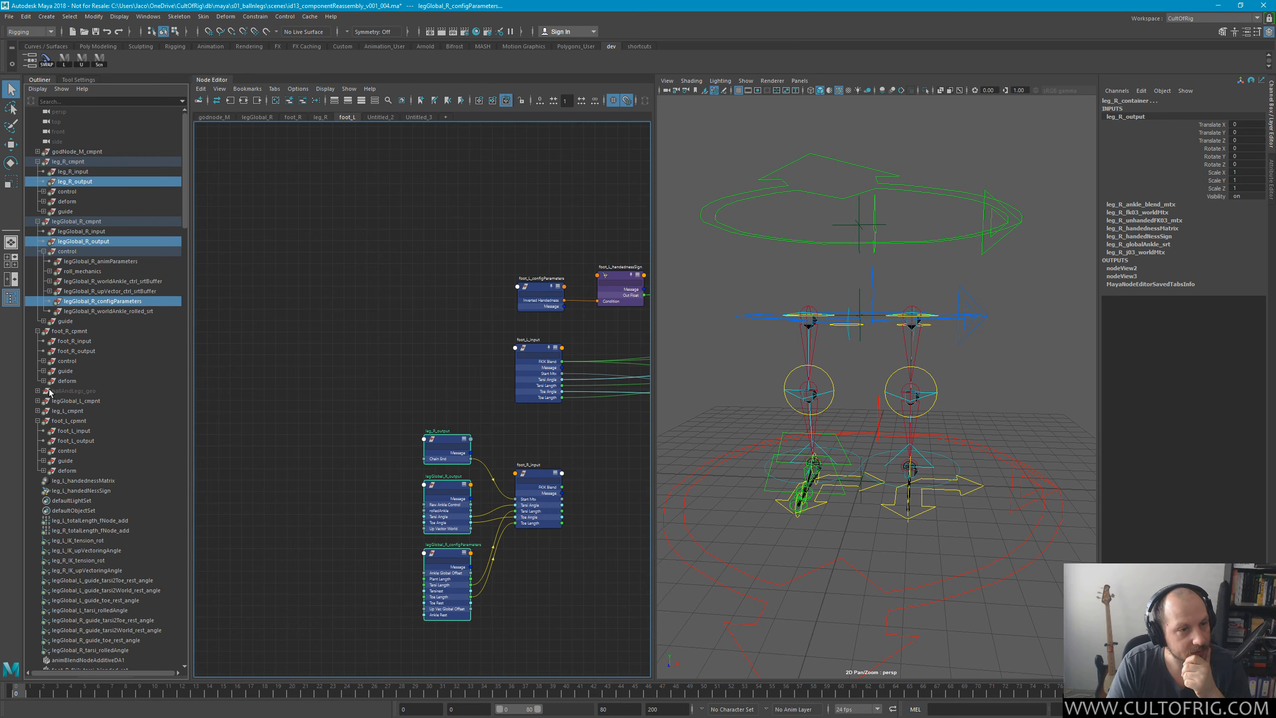
Expand legGlobal_L_cmpnt and its control group in the Outliner to find the left counterparts of the right-side source nodes.
left_click(38, 401)
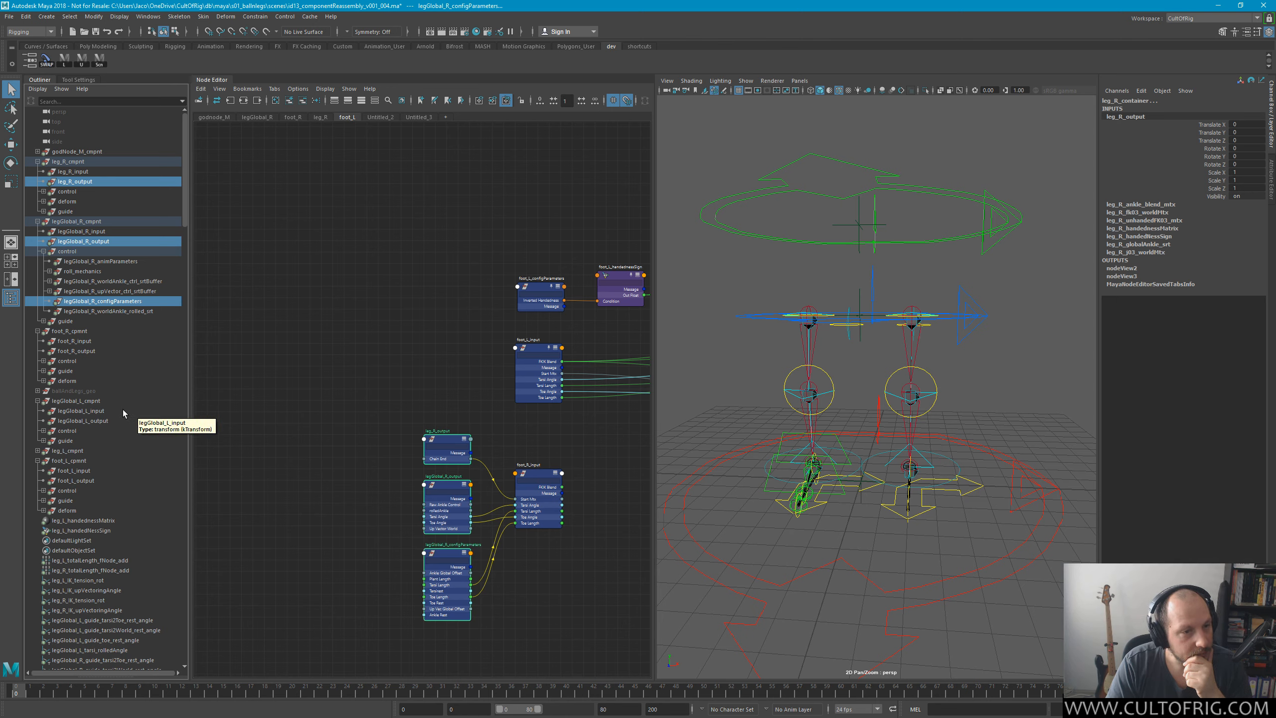
left_click(93, 422)
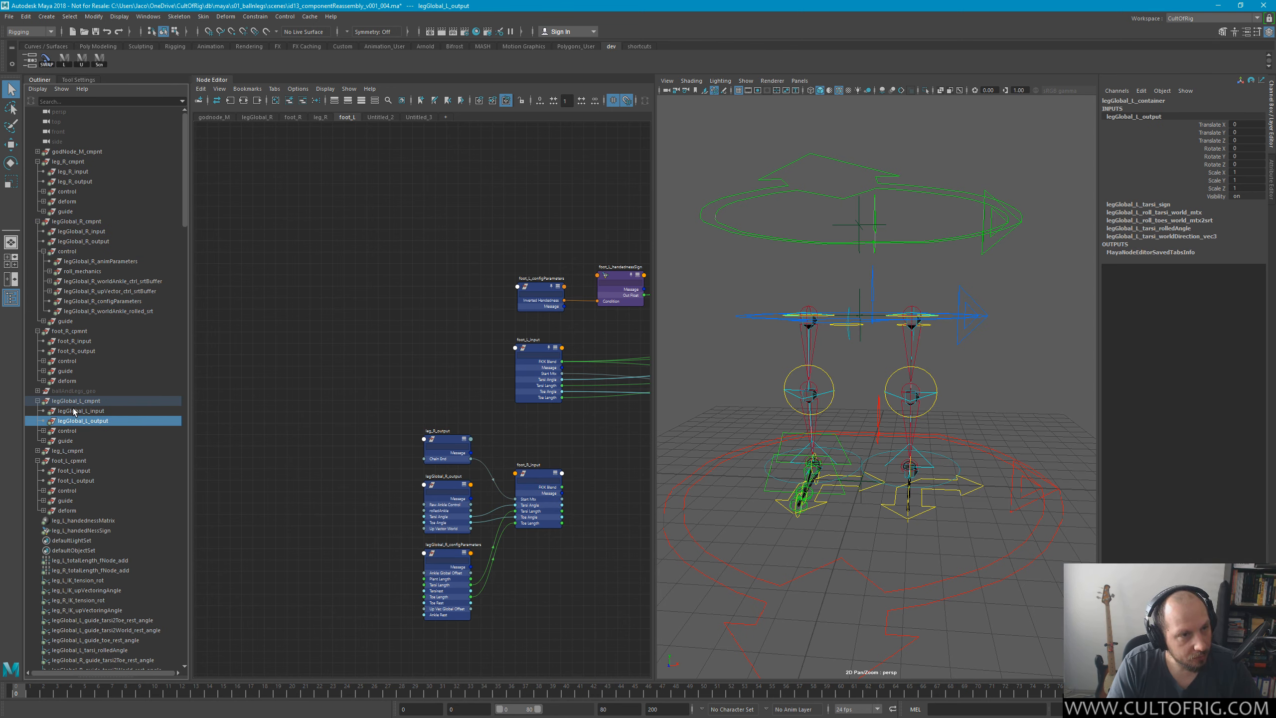
left_click_drag(393, 425, 480, 625, "shift")
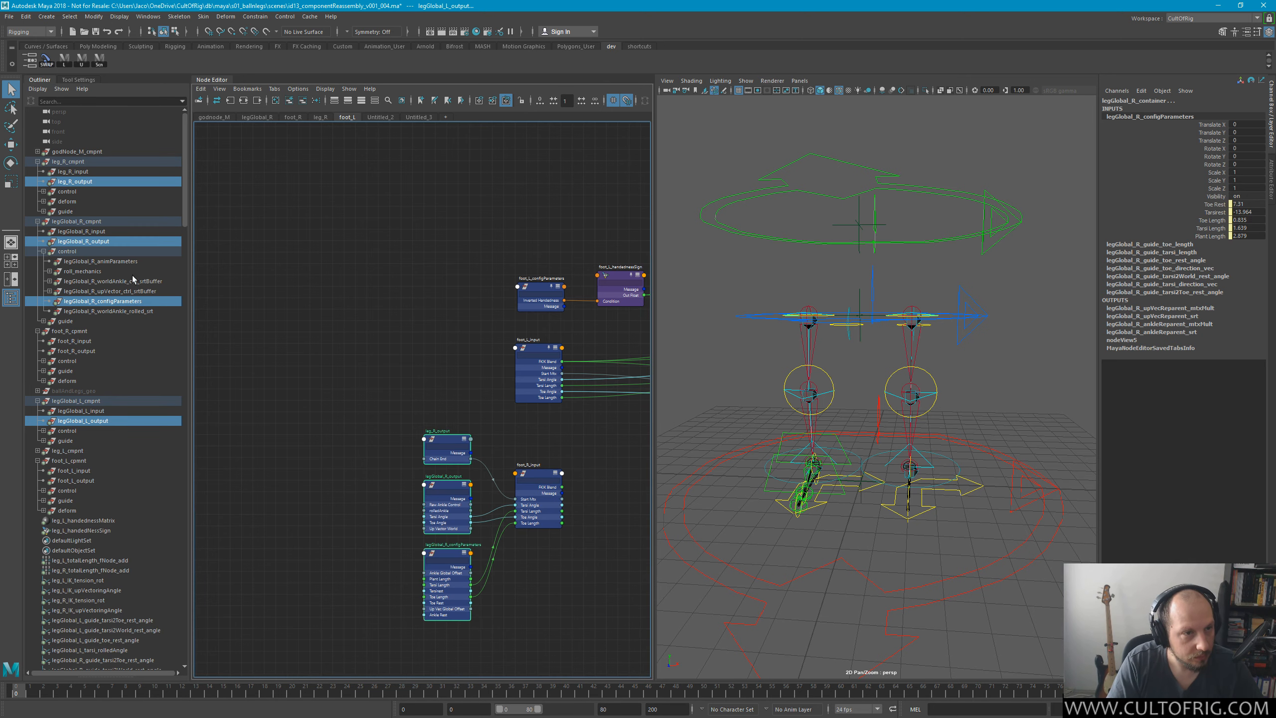
left_click(43, 431)
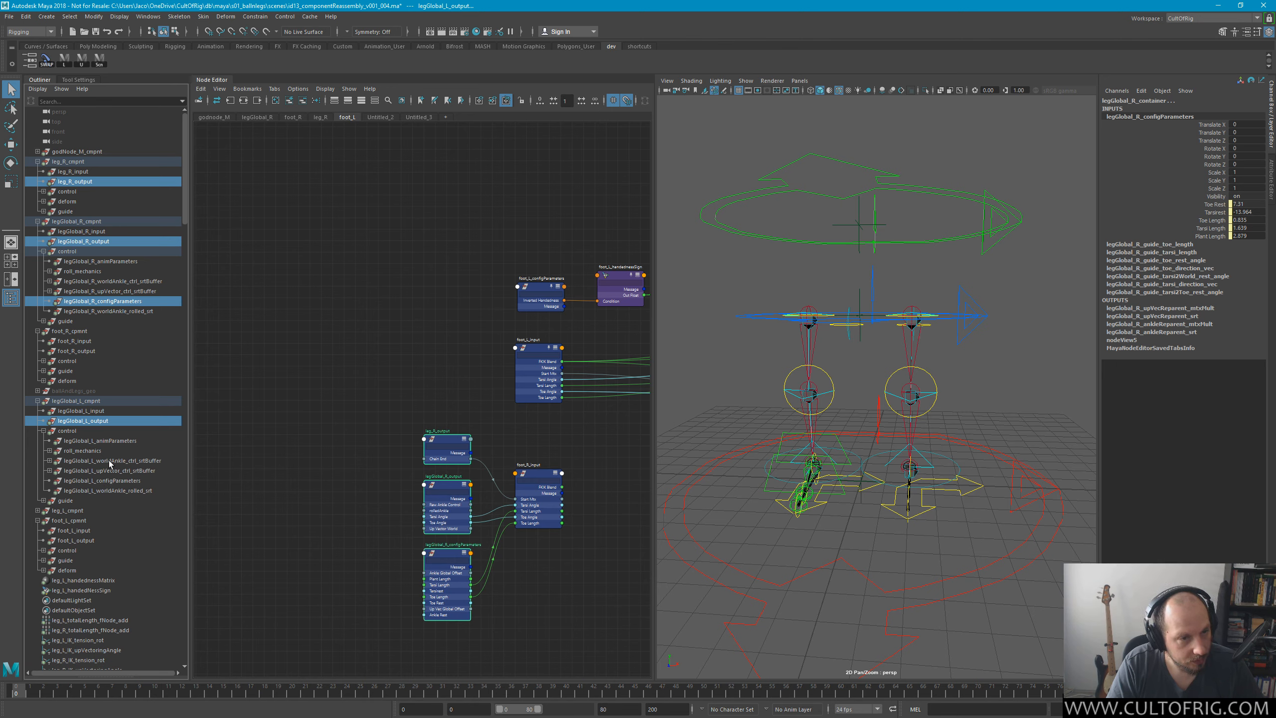
left_click(44, 500)
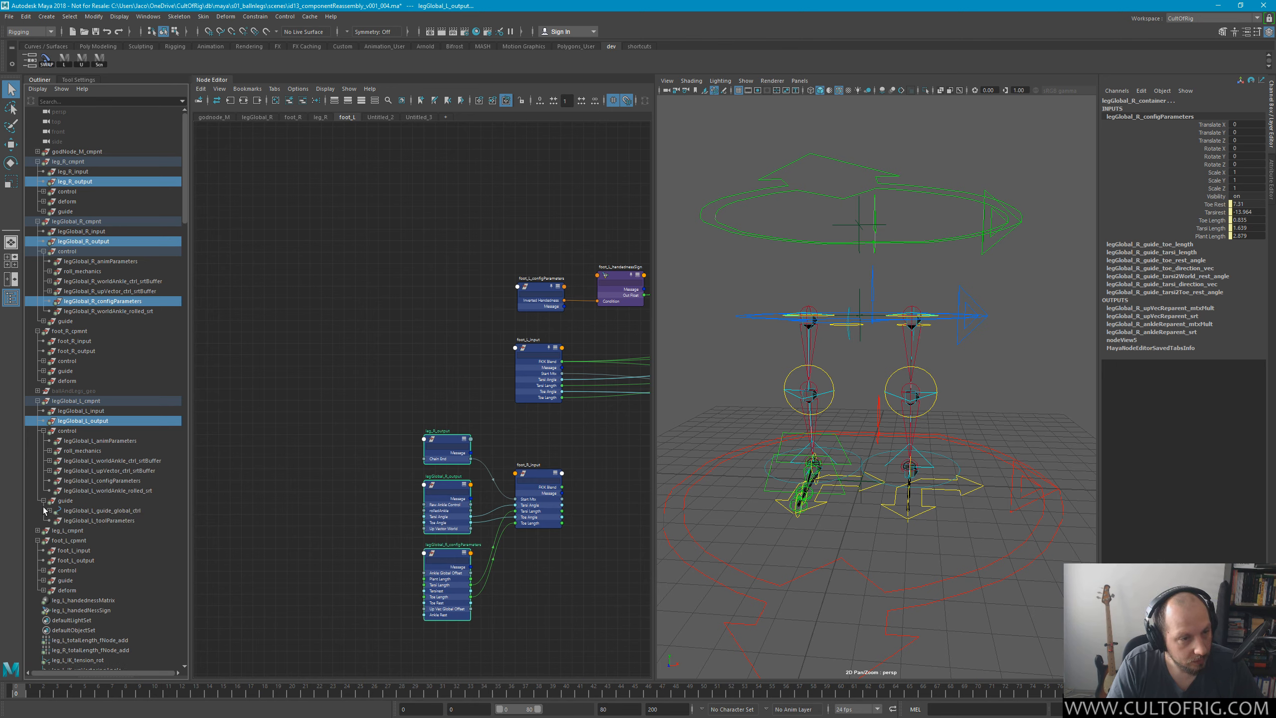
left_click(43, 500)
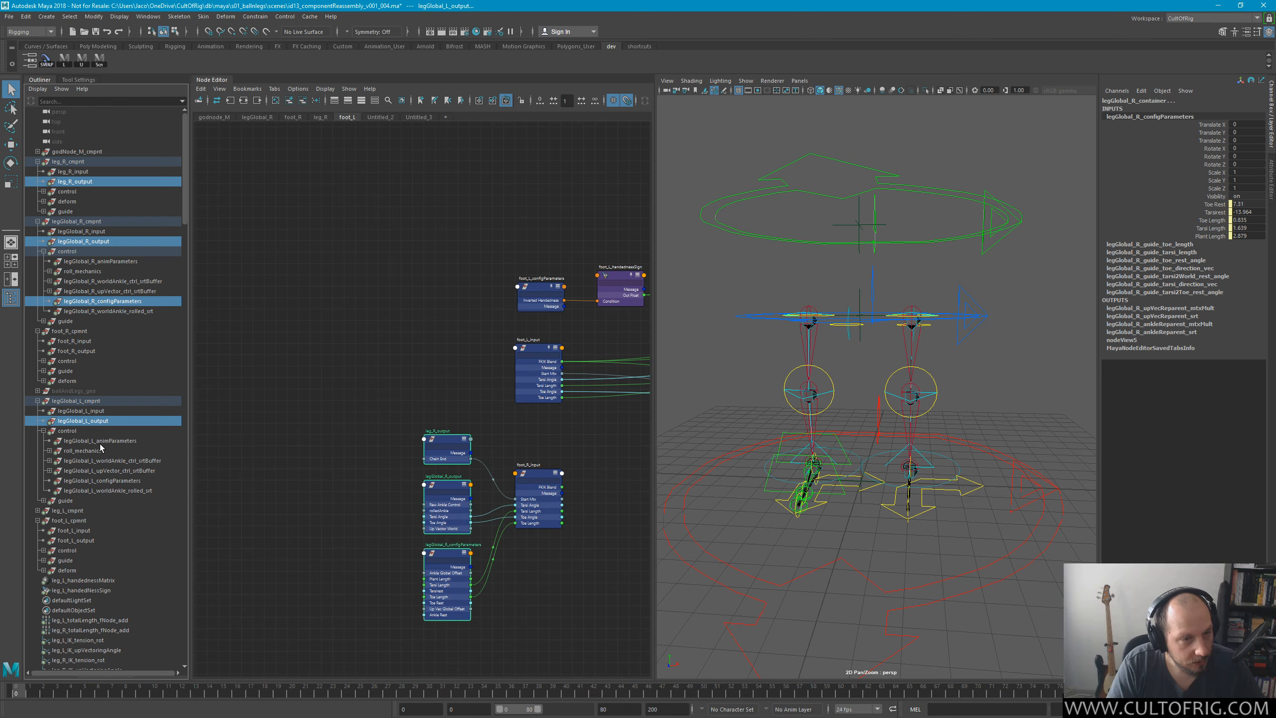
Add legGlobal_L_output and legGlobal_L_configParameters from the Outliner to the foot_L graph.
left_click(112, 474, "ctrl")
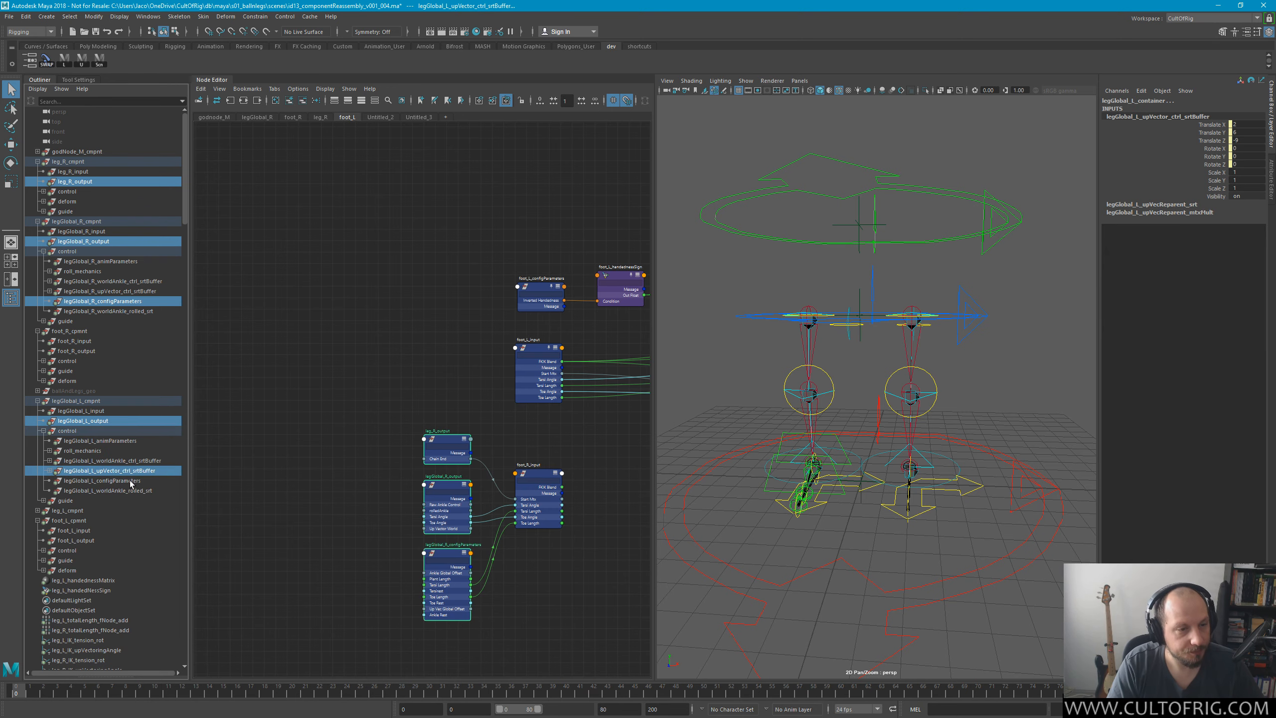
key("ctrl+z")
left_click(121, 482, "ctrl")
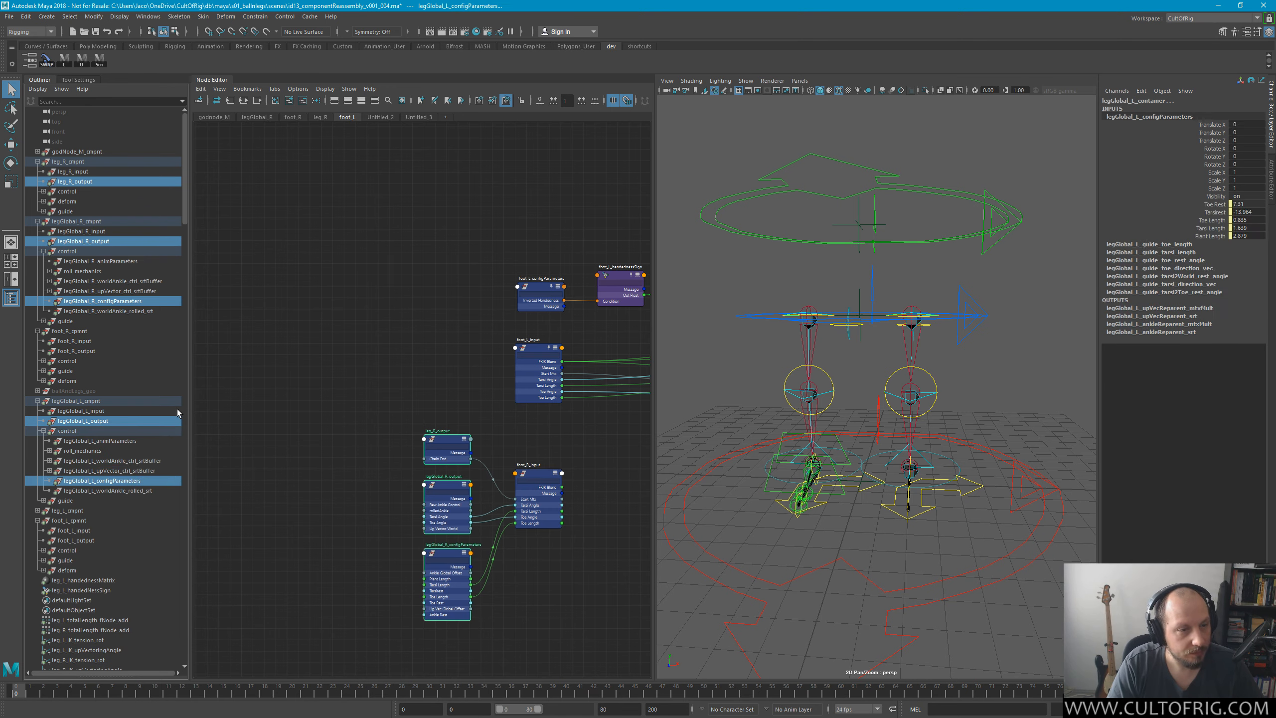
left_click(116, 422)
left_click(120, 481, "ctrl")
middle_click_drag(106, 426, 402, 242)
Stack legGlobal_L_output above legGlobal_L_configParameters in a source column beside foot_L_input, leaving a gap between them.
left_click_drag(410, 253, 432, 298)
left_click_drag(487, 261, 449, 359)
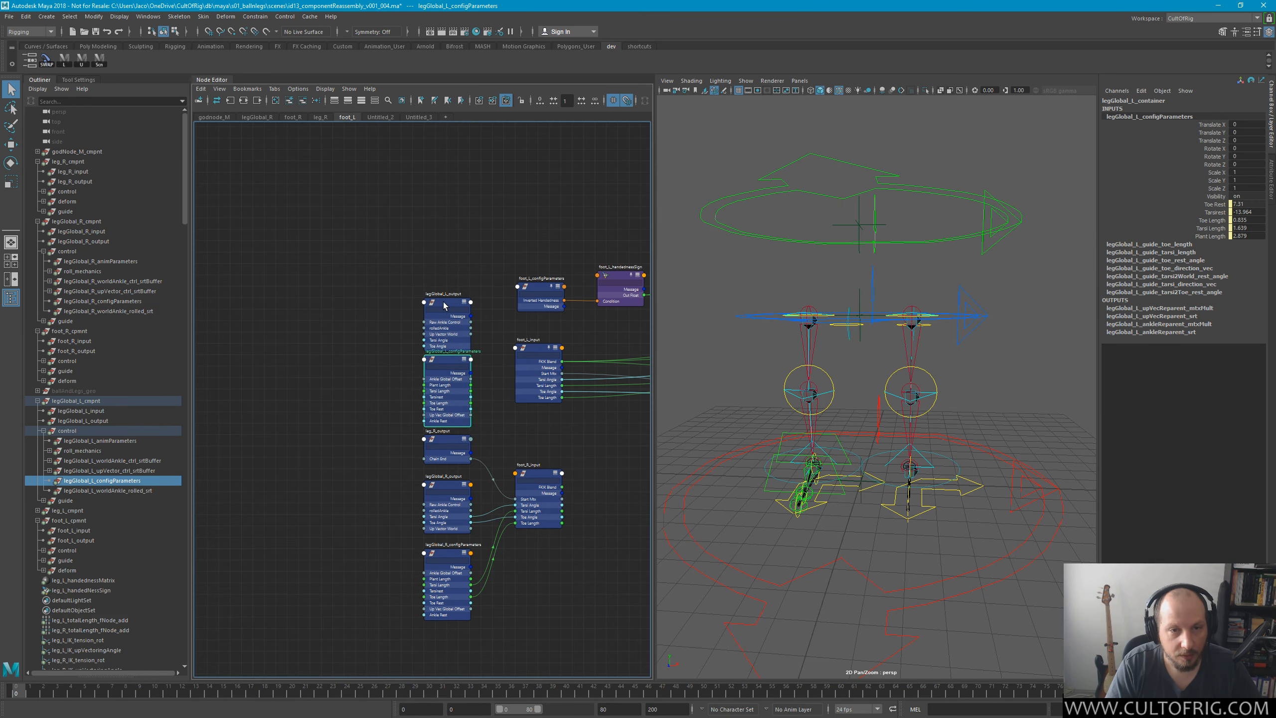
left_click_drag(443, 302, 443, 280)
left_click_drag(451, 361, 449, 351)
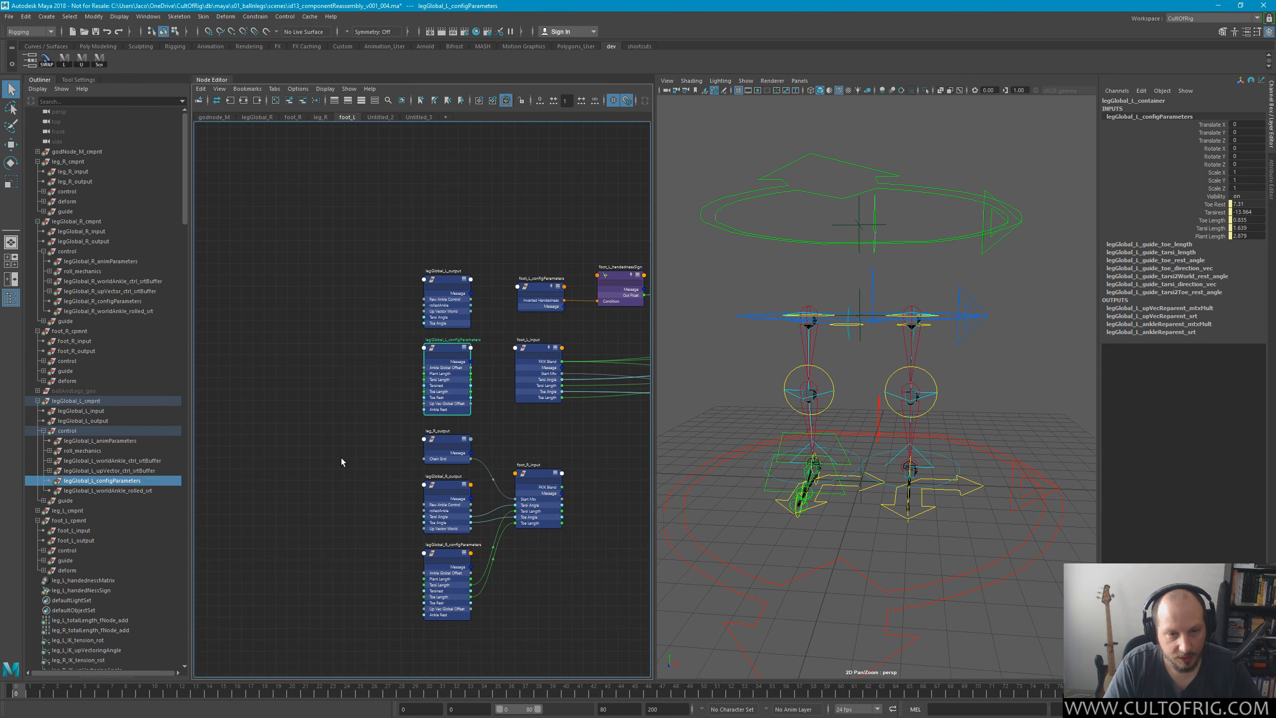
Lower the foot_R_input node group slightly and shift its three source nodes a little farther away from foot_R_input.
left_click_drag(341, 461, 585, 620)
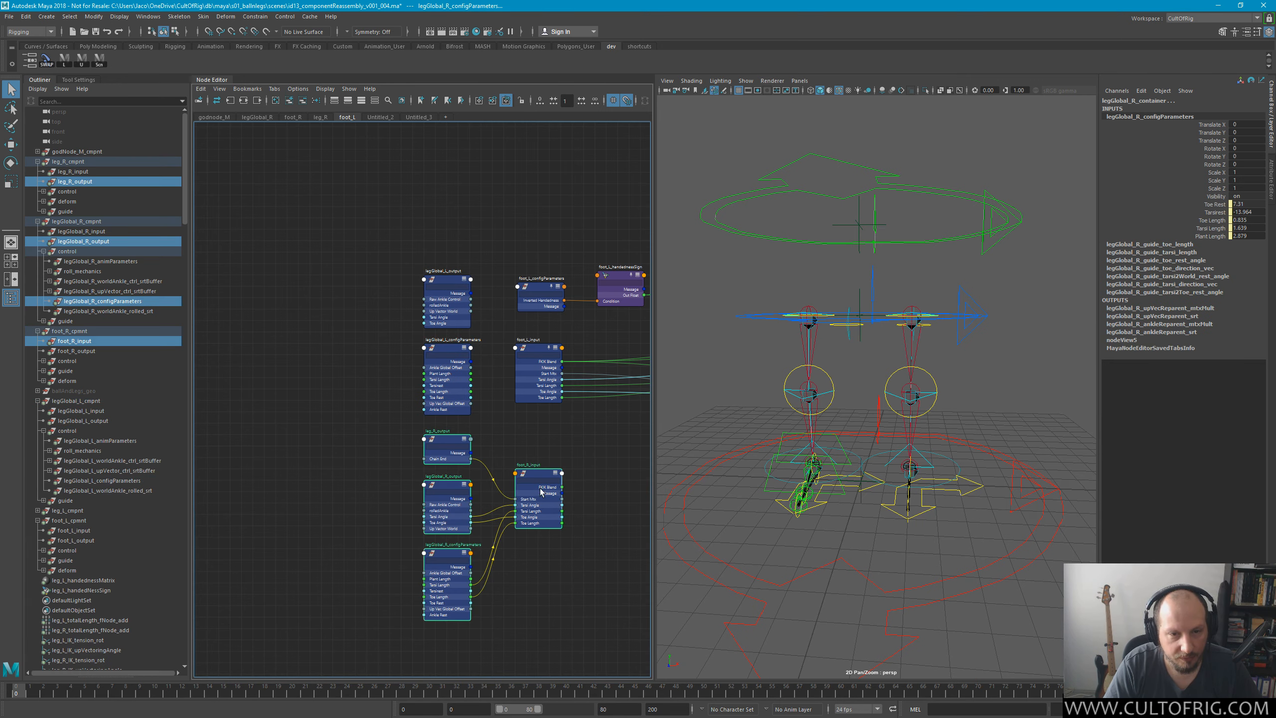
left_click_drag(540, 492, 541, 514)
left_click(419, 470)
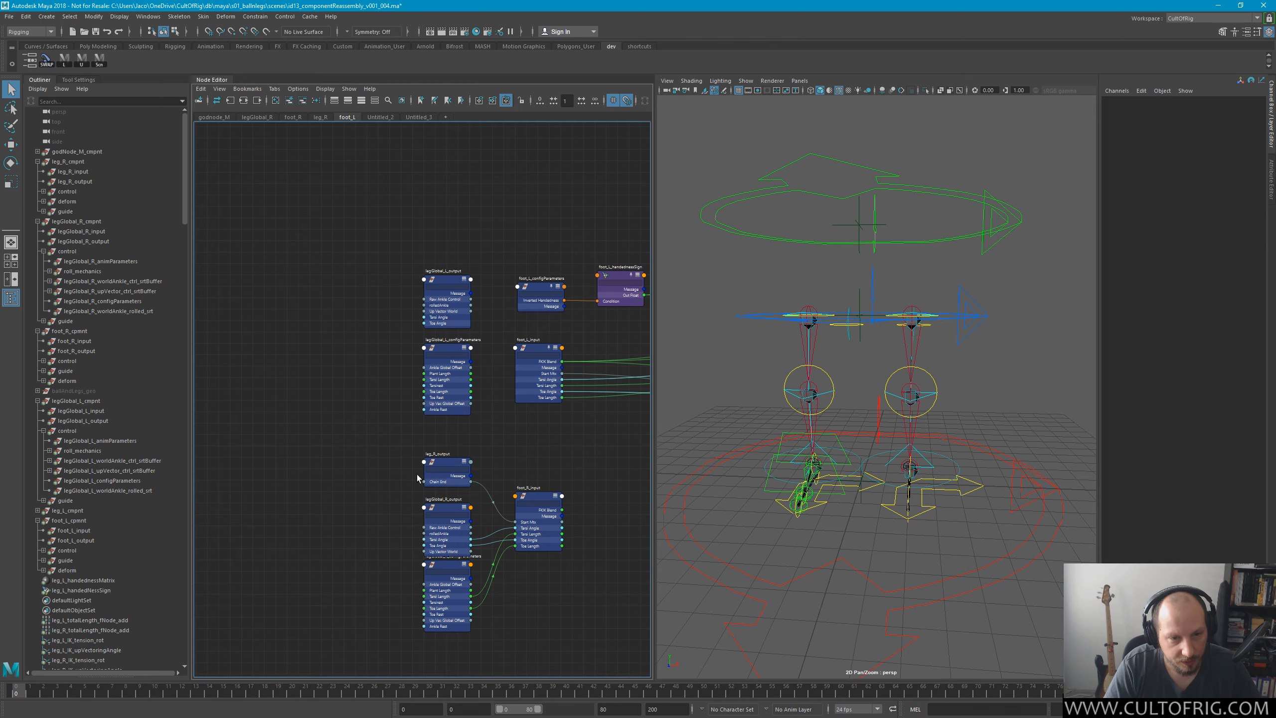
left_click_drag(380, 460, 442, 523)
left_click_drag(436, 460, 425, 448)
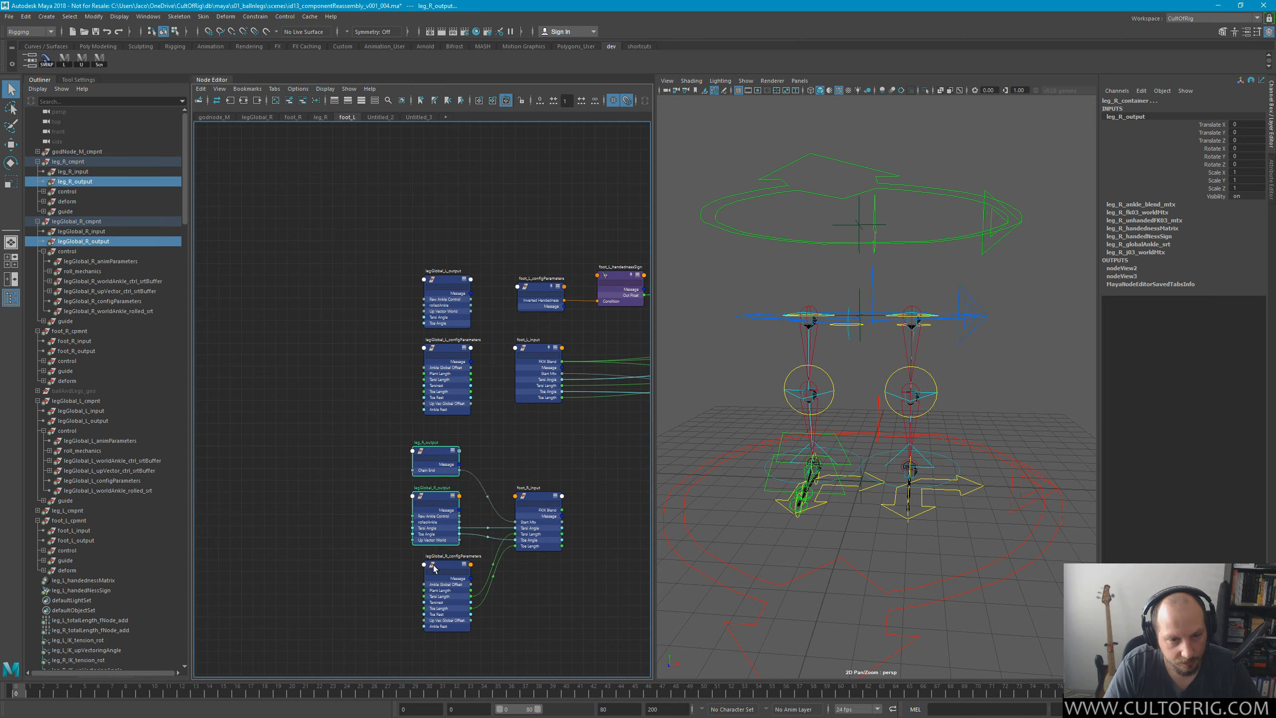
left_click_drag(433, 566, 423, 569)
left_click(496, 455)
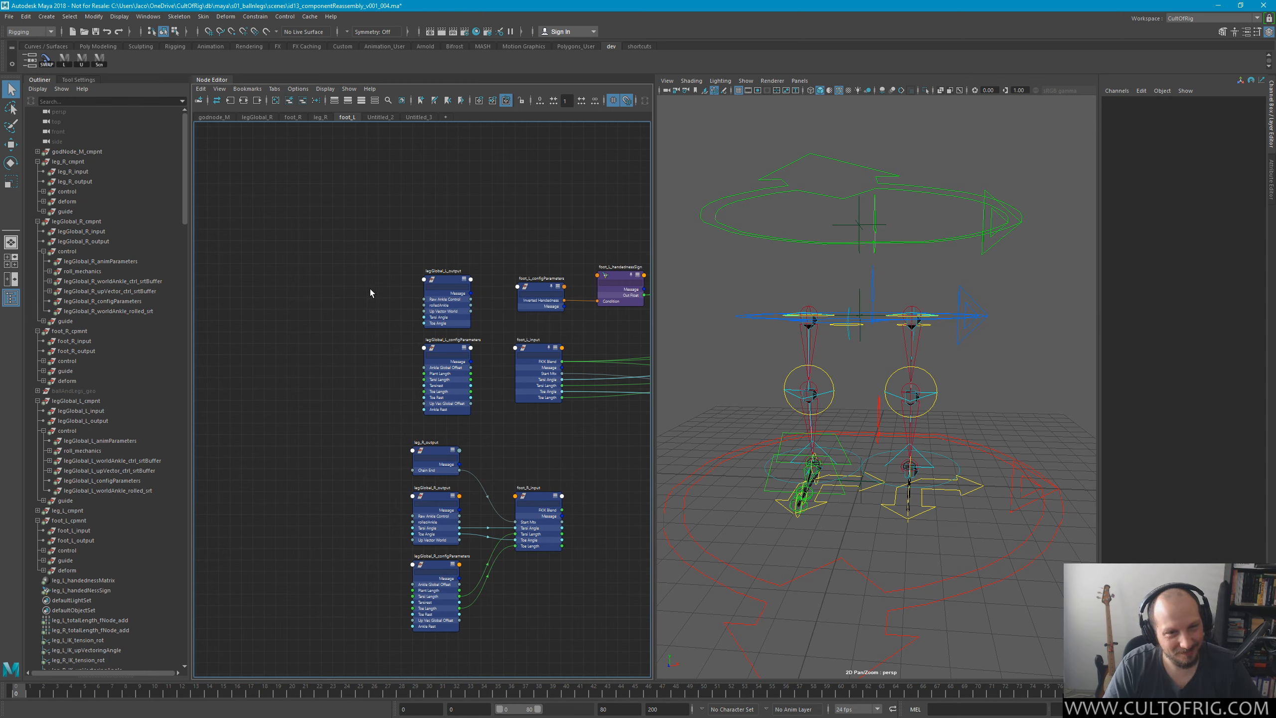
Select leg_R_output as reference and collapse legGlobal_R_cmpnt, the right foot component and legGlobal_L_cmpnt in the Outliner.
left_click_drag(395, 261, 465, 395)
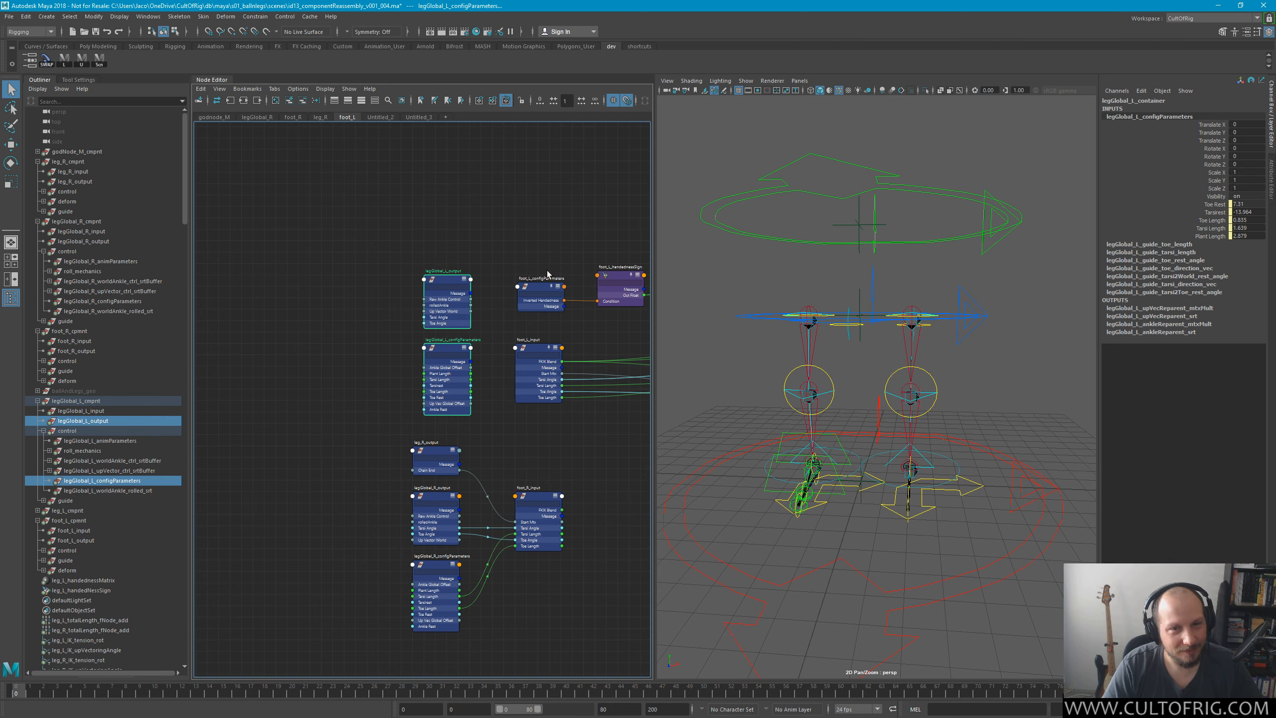
left_click(420, 455)
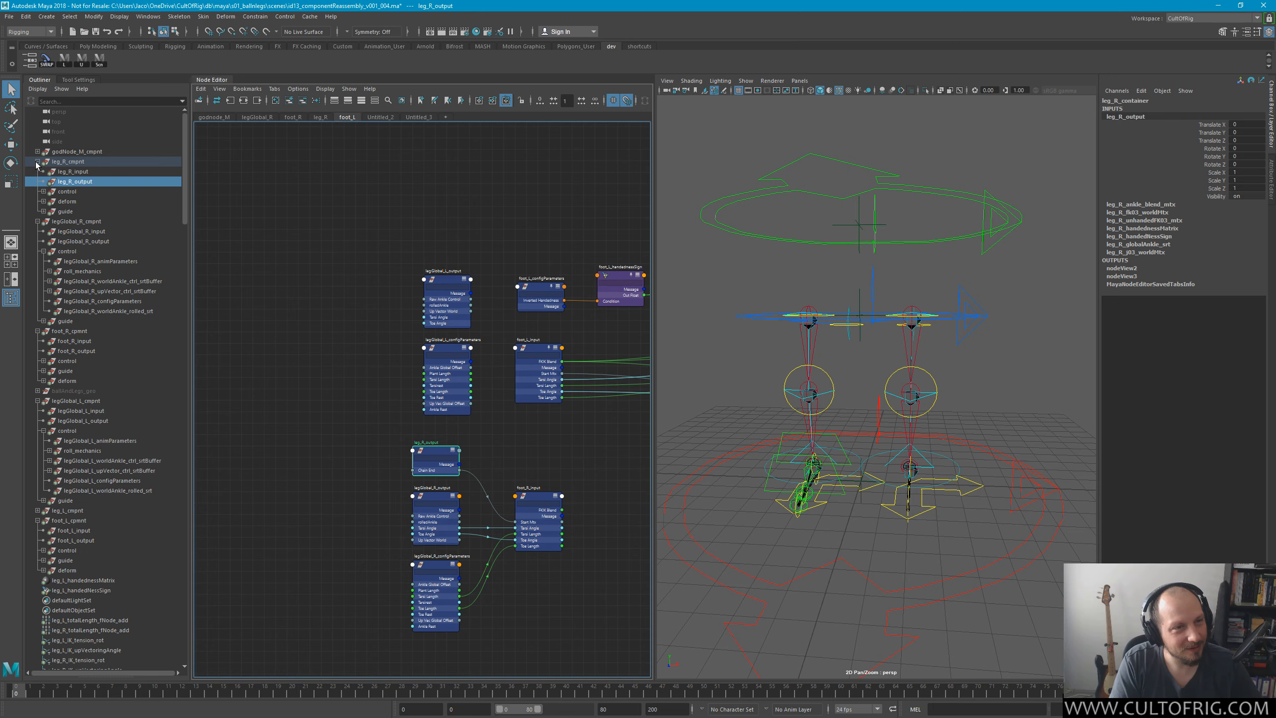
left_click(37, 221)
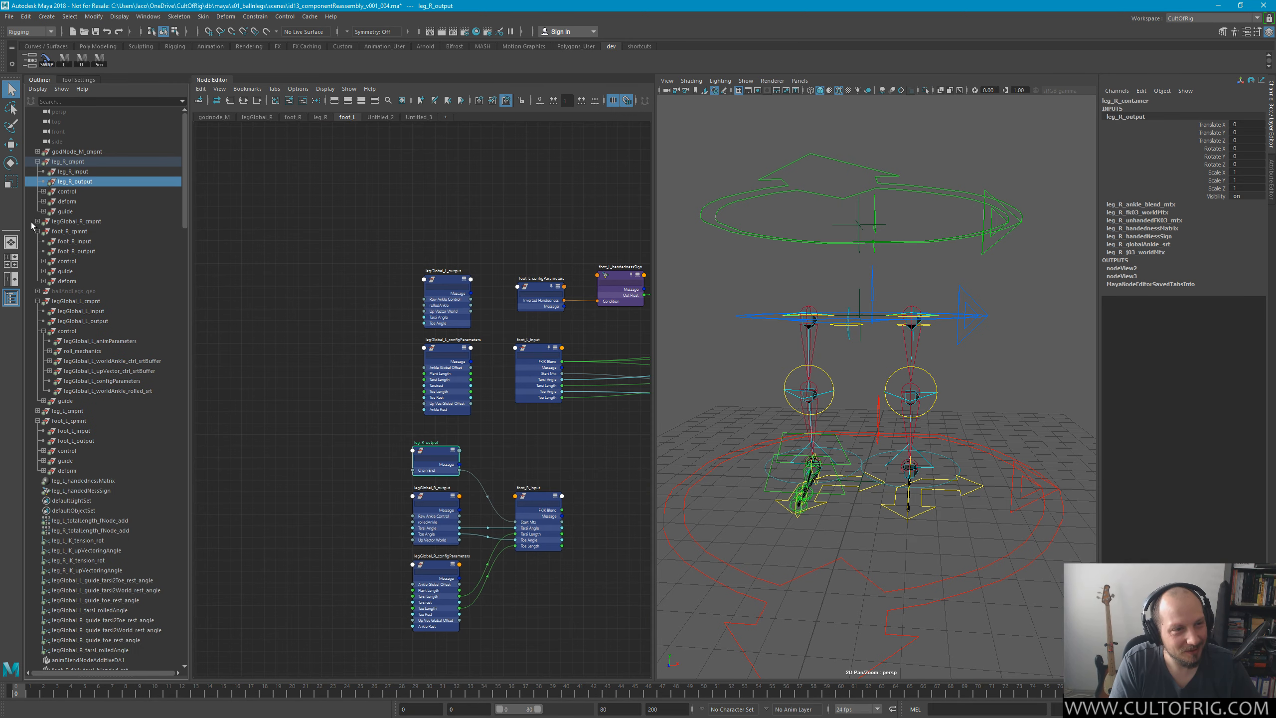
left_click(37, 231)
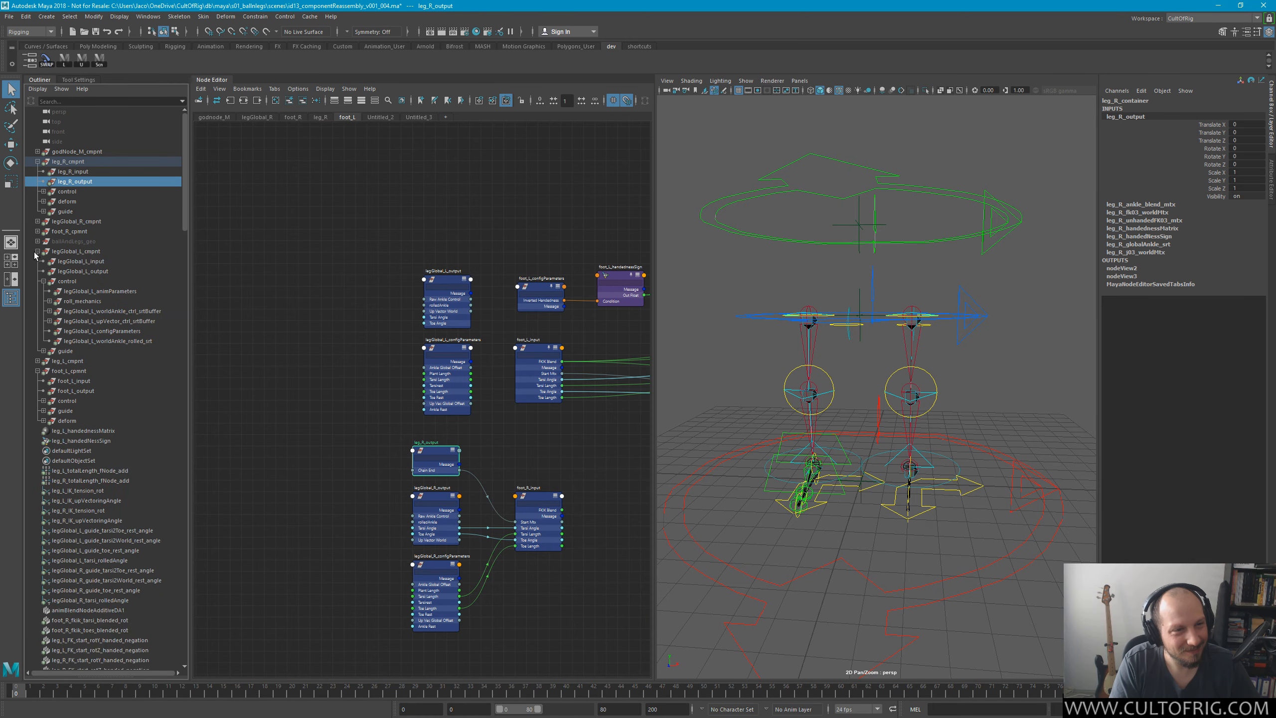
left_click(37, 251)
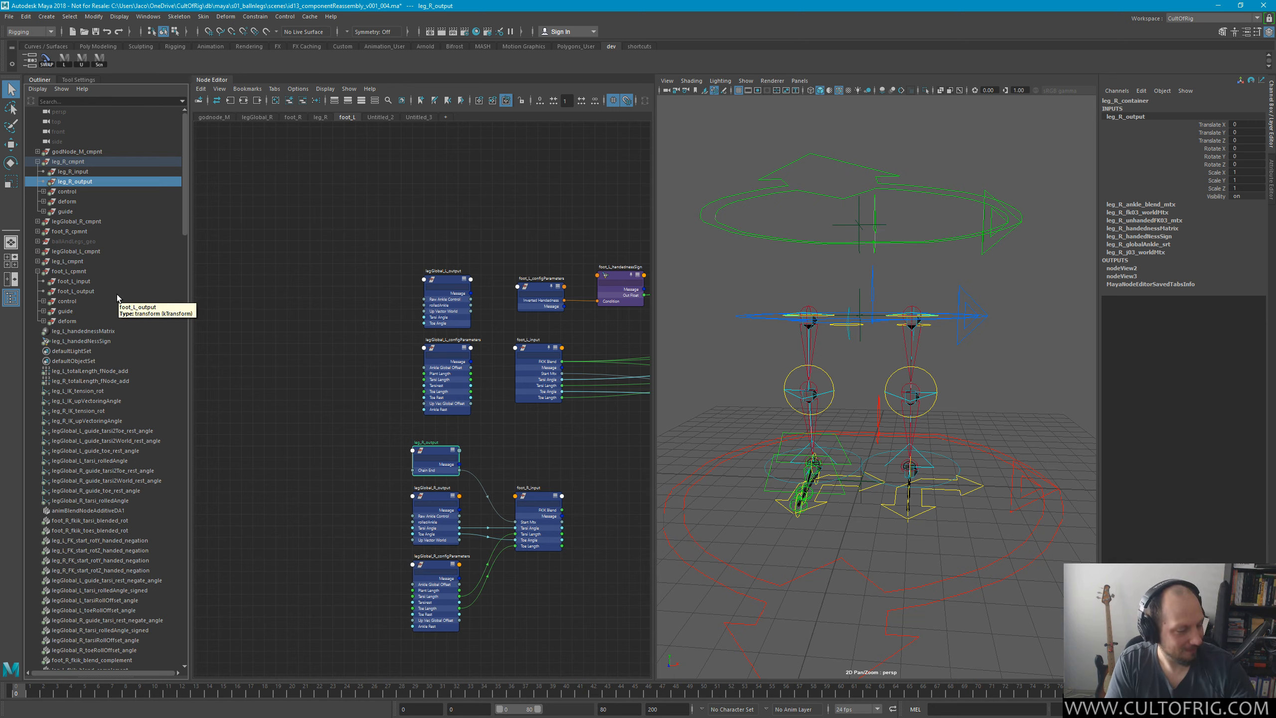
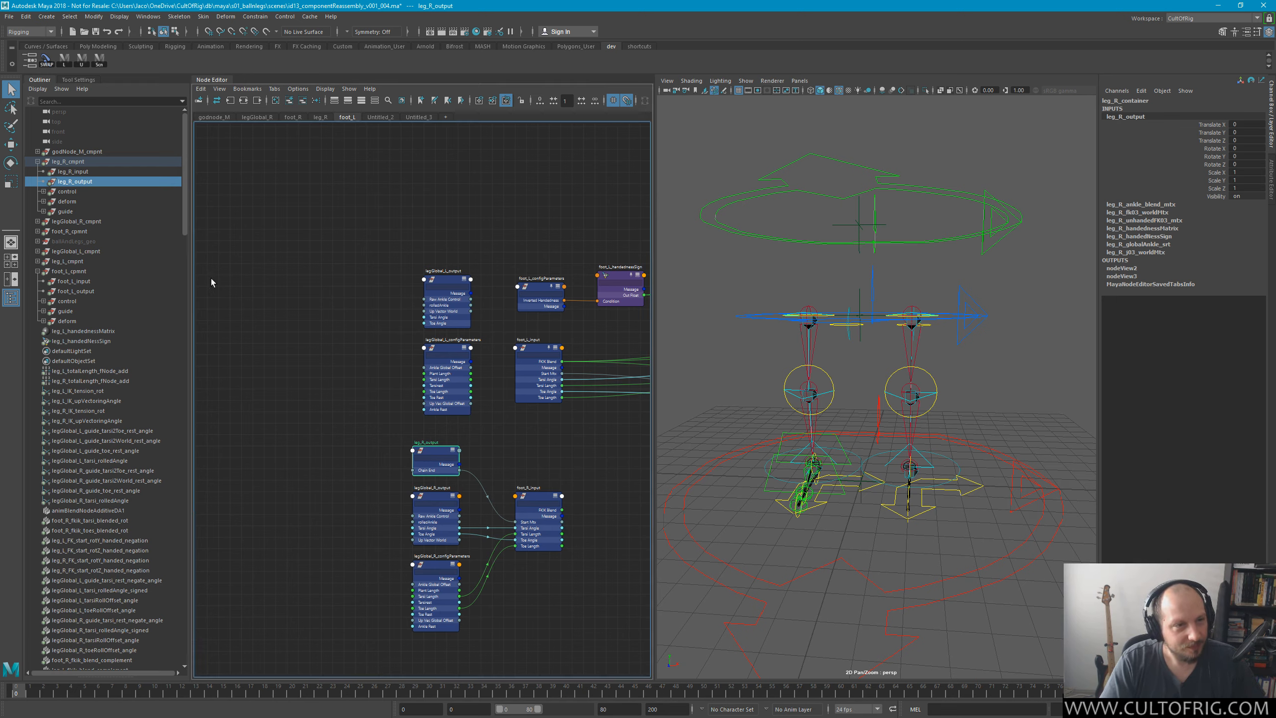
Add leg_L_output from leg_L_cmpnt to the graph, place it above legGlobal_L_output, and deselect it.
left_click(38, 261)
left_click(74, 281)
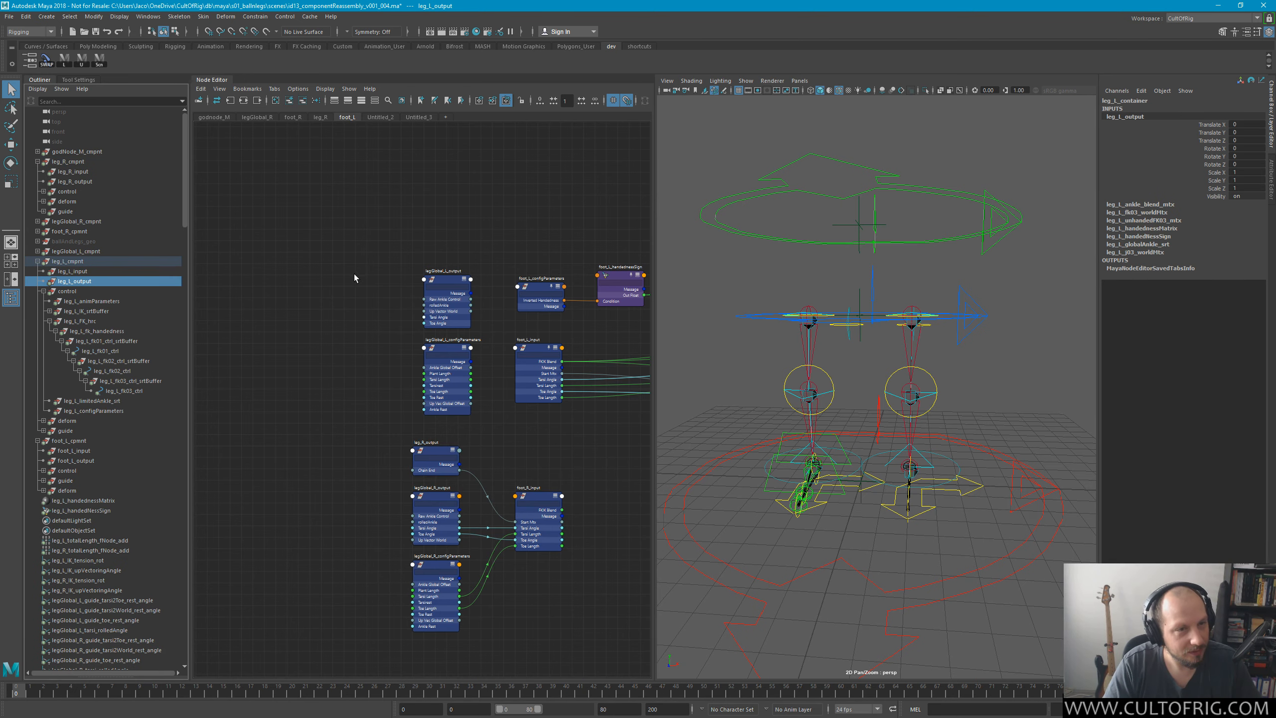
middle_click_drag(93, 283, 475, 237)
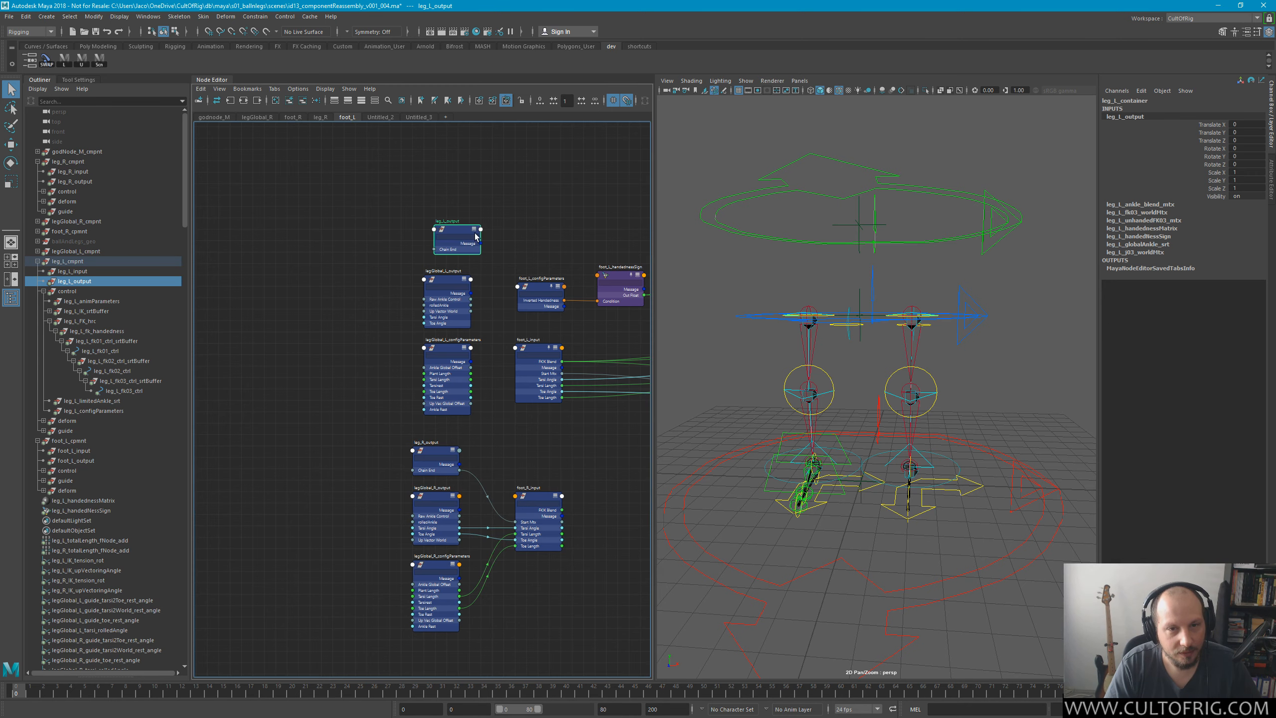
left_click_drag(456, 230, 450, 242)
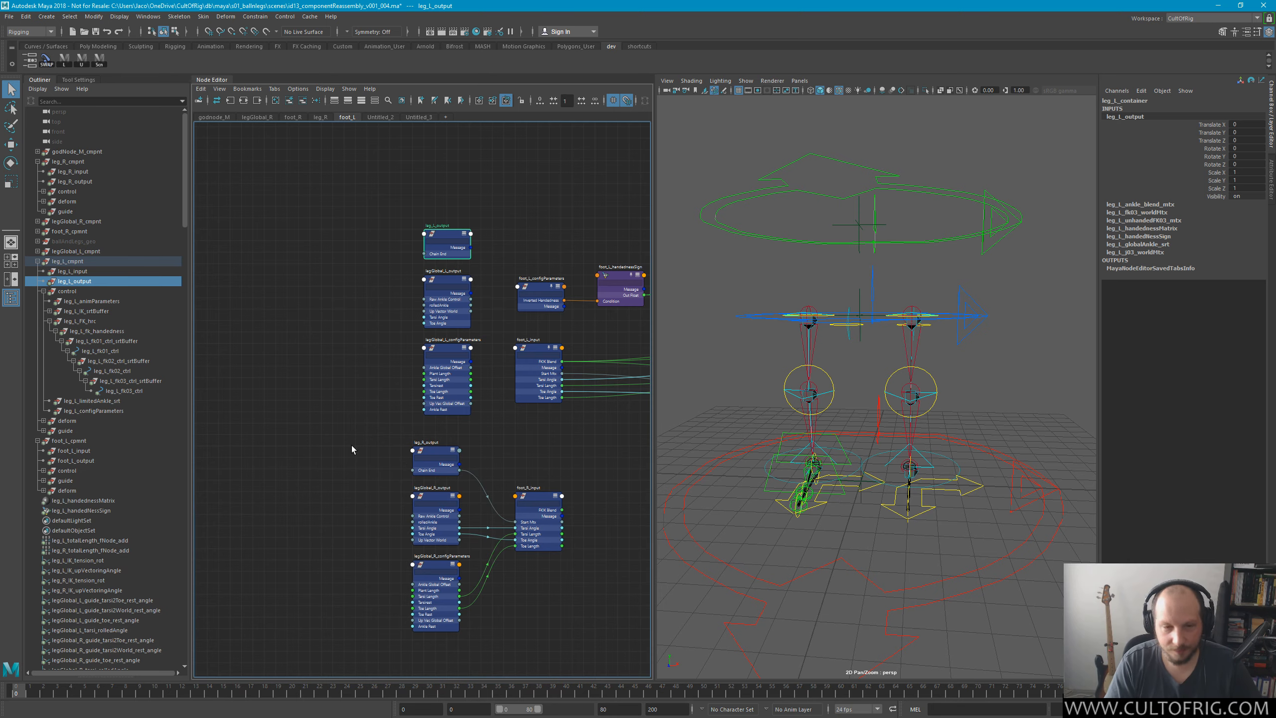
left_click(395, 521)
Show all attributes of foot_L_input and align it beside the left source nodes, moving foot_L_configParameters above foot_L_handednessSign.
scroll(553, 492, "up", 5)
scroll(575, 524, "down", 3)
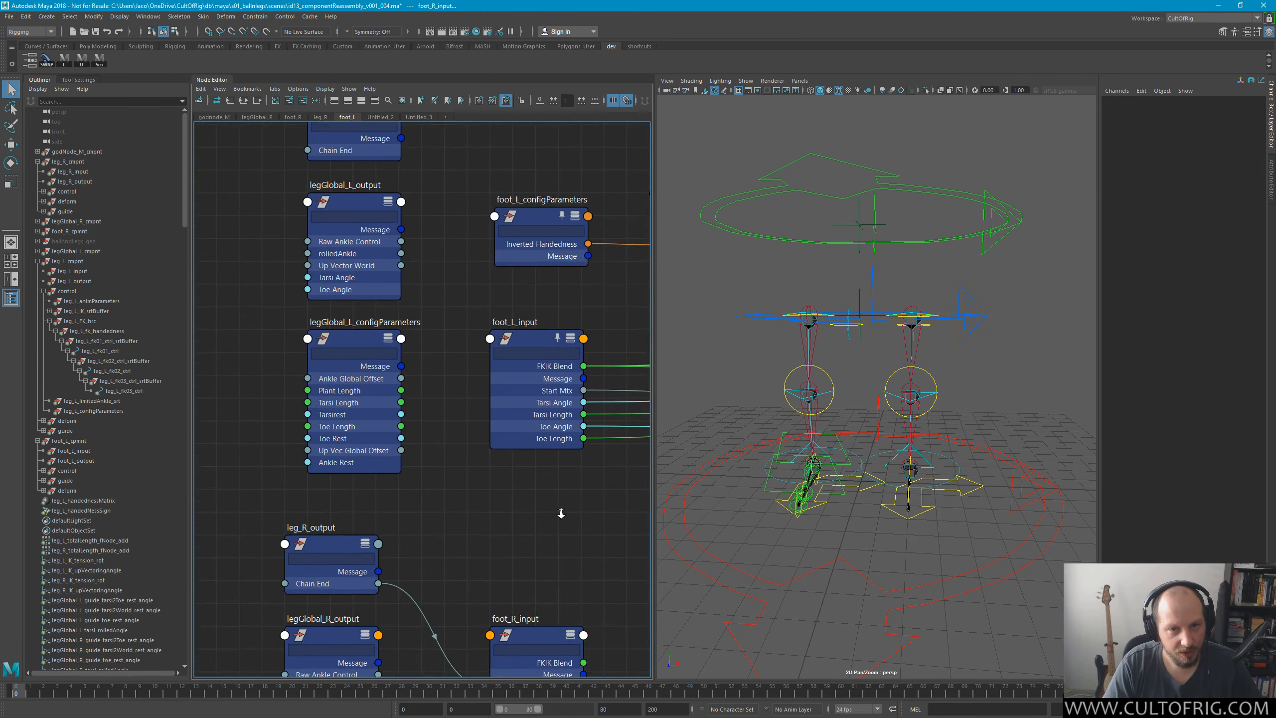
middle_click_drag(527, 532, 499, 503, "alt")
left_click(516, 371)
key("3")
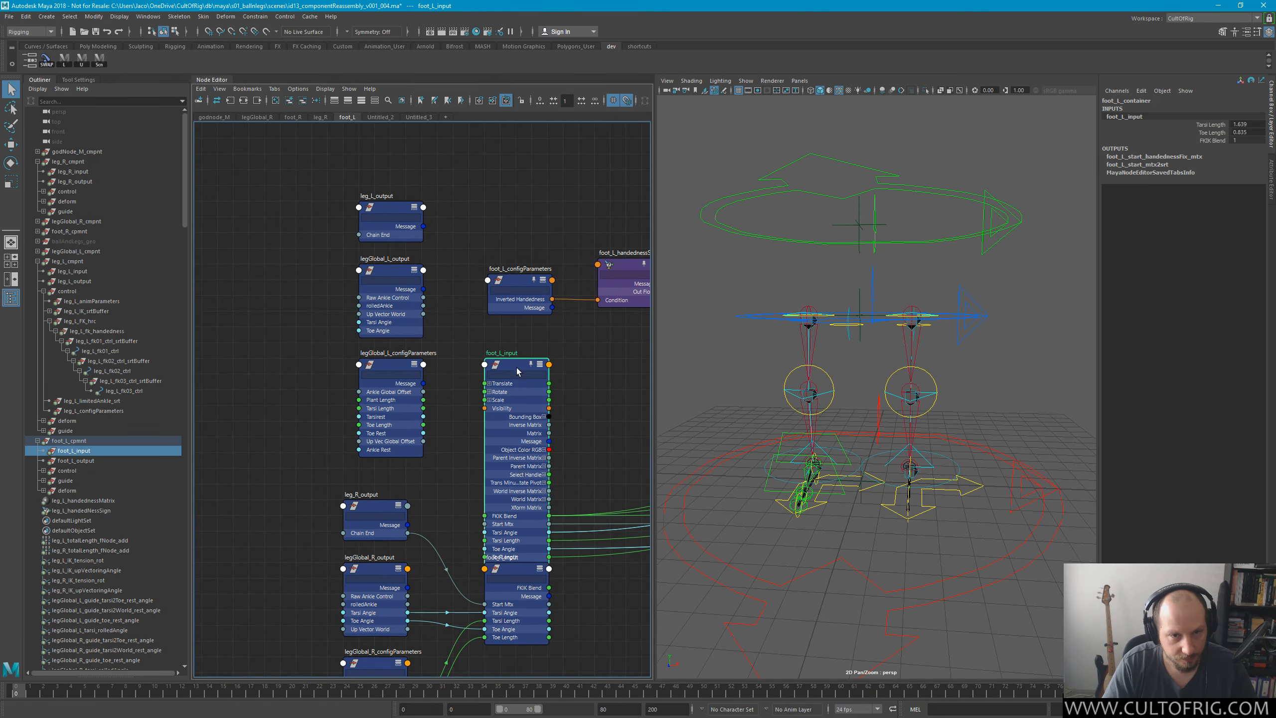
left_click_drag(519, 362, 503, 206)
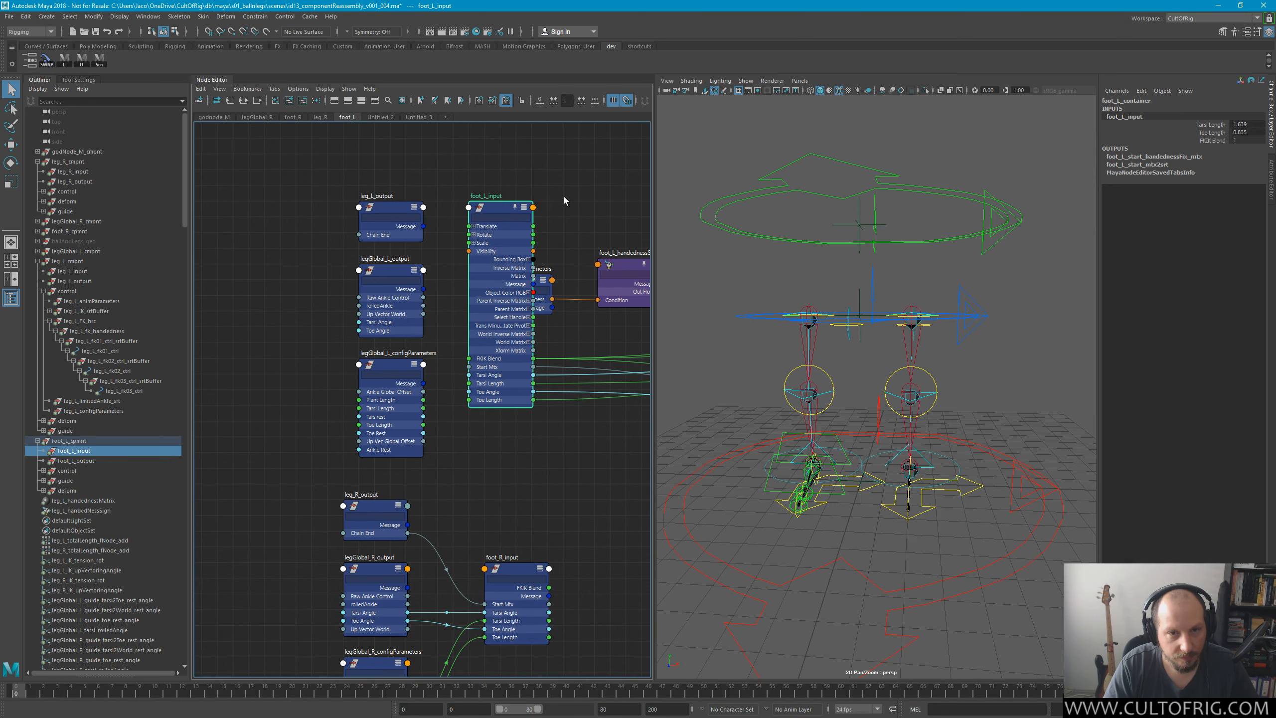
middle_click_drag(551, 210, 473, 208, "alt")
left_click_drag(421, 207, 390, 206)
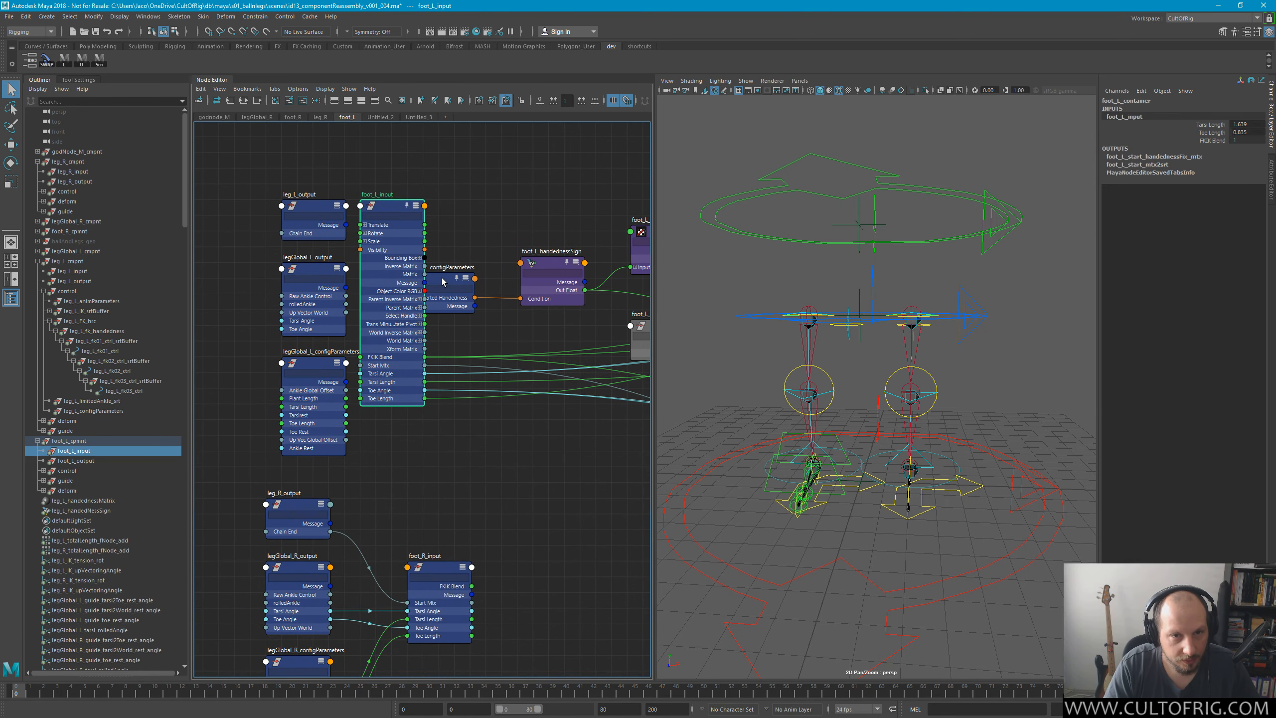
left_click_drag(446, 280, 560, 207)
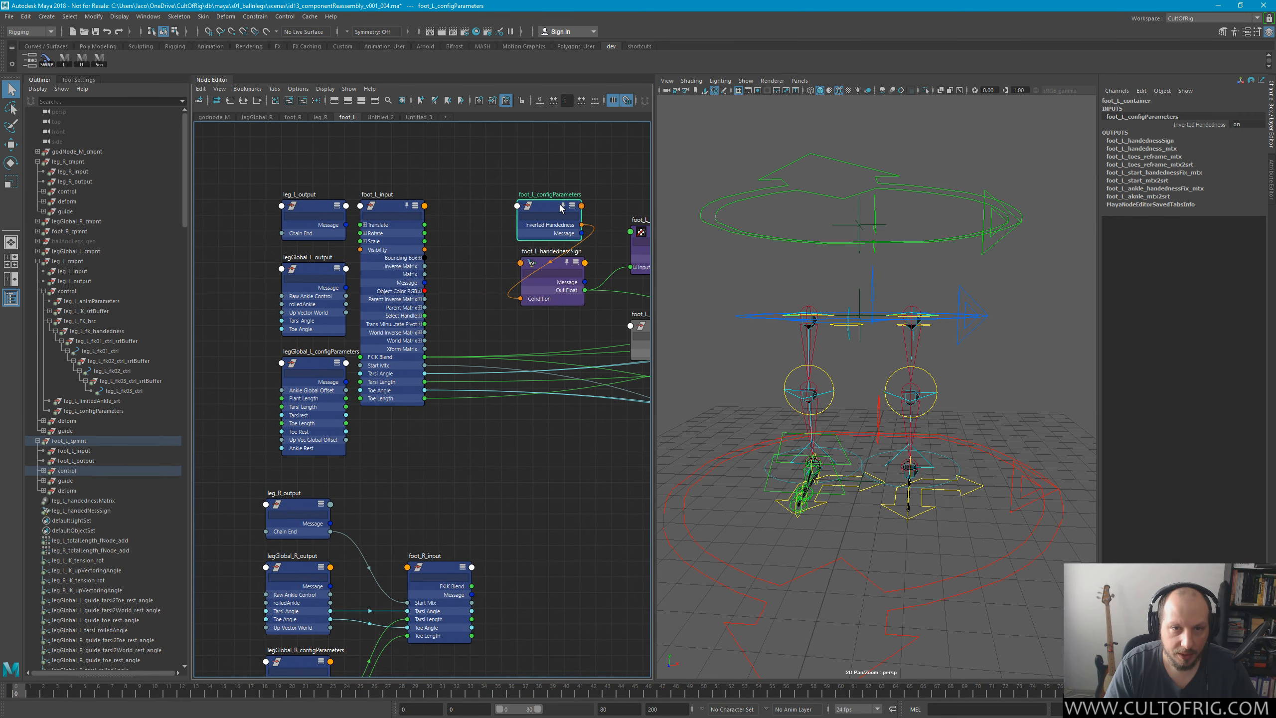
Move foot_L_input farther from the left source nodes and lower it slightly, leaving room for its incoming connections.
left_click_drag(377, 208, 408, 208)
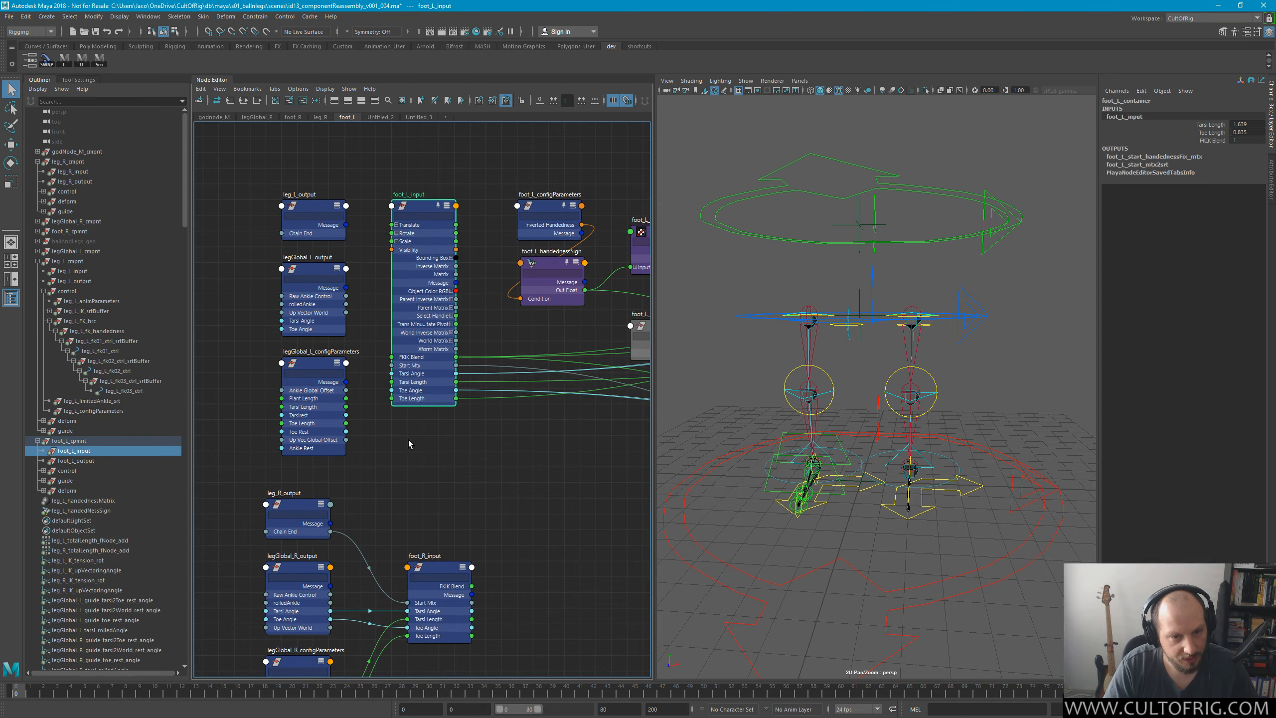
scroll(457, 404, "up", 5)
middle_click_drag(527, 359, 580, 420, "alt")
scroll(456, 450, "down", 4)
middle_click_drag(517, 493, 495, 376, "alt")
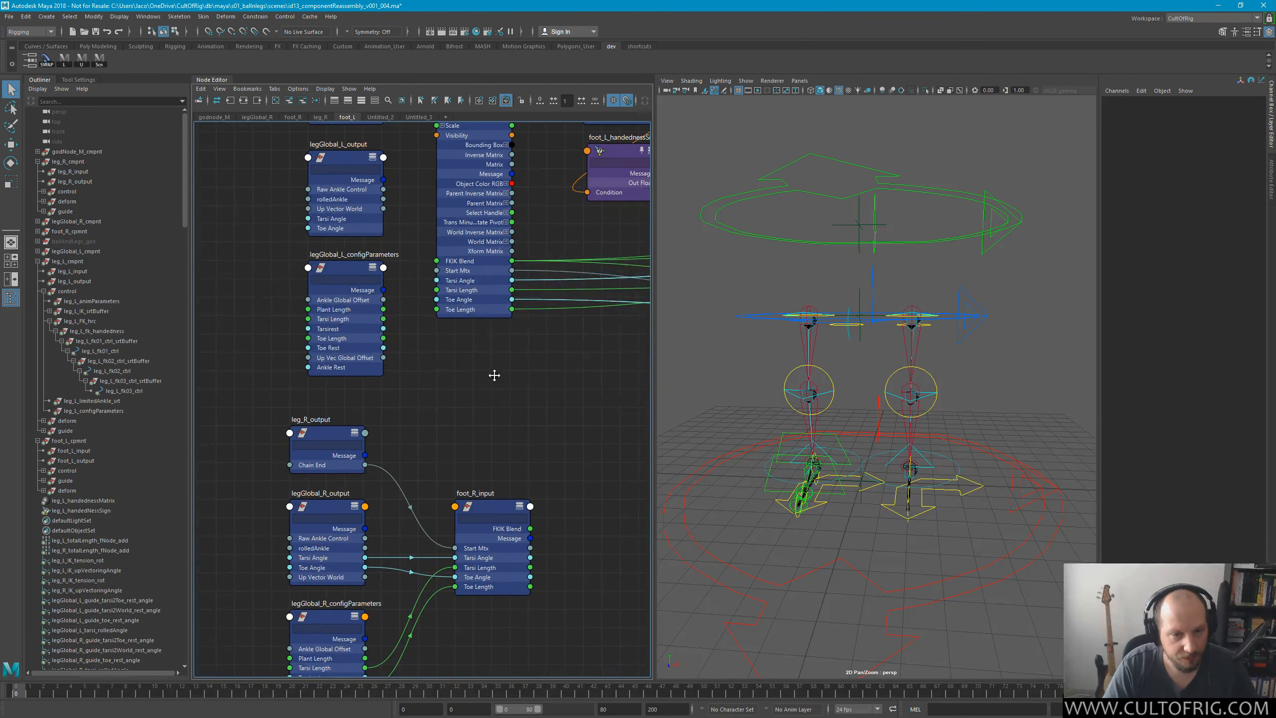
scroll(496, 375, "down", 2)
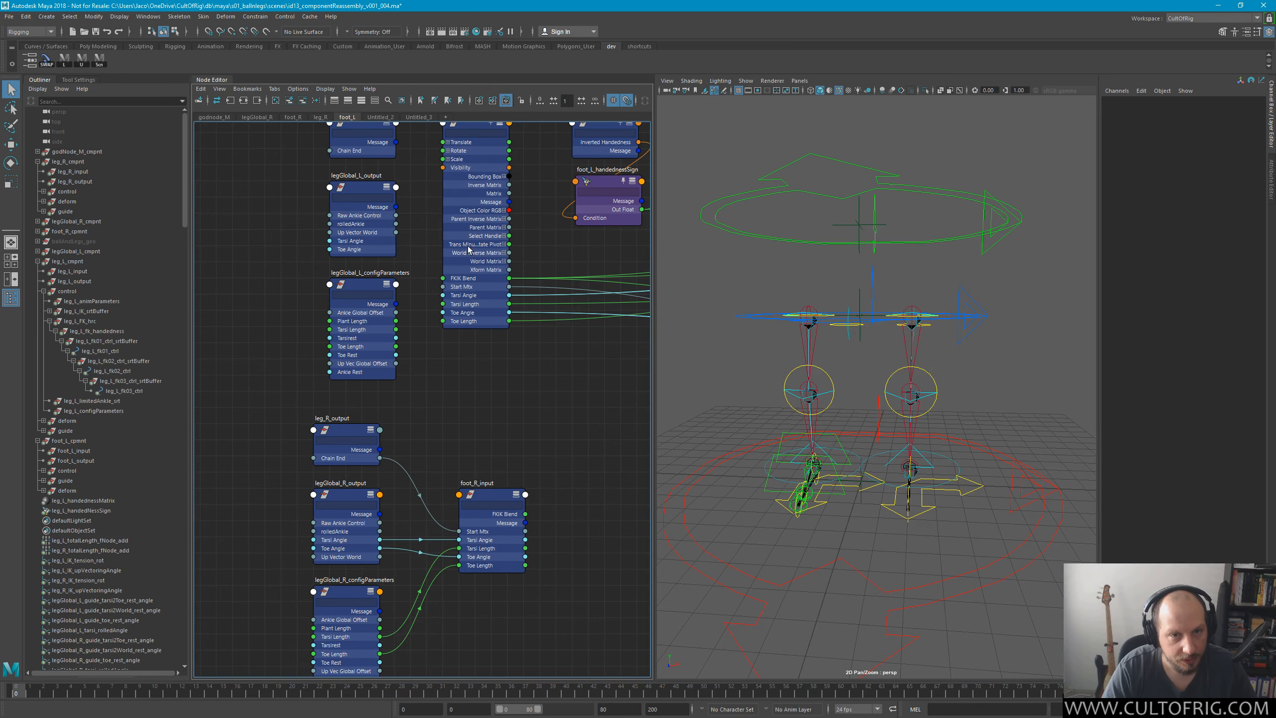
middle_click_drag(476, 156, 486, 179, "alt")
left_click_drag(481, 144, 481, 161)
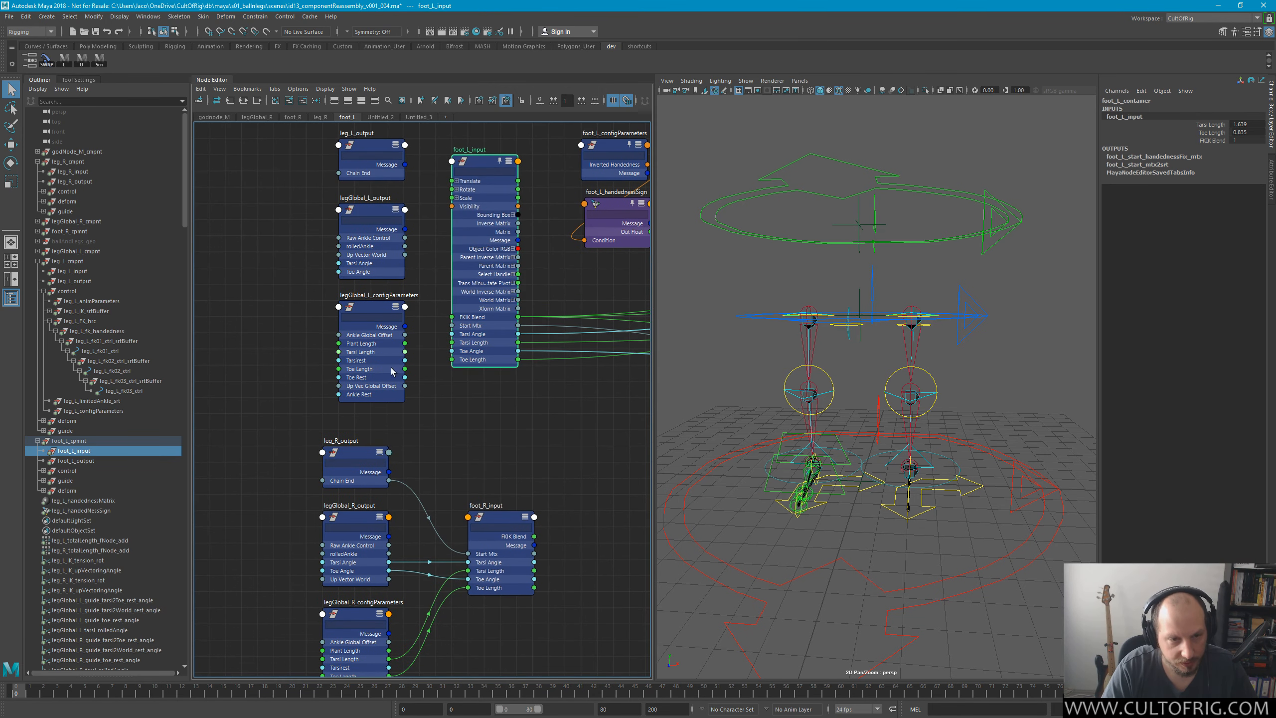
Examine foot_R_input's full attribute list and incoming connections as reference, and return the node to its reduced attribute view.
middle_click_drag(441, 452, 456, 361, "alt")
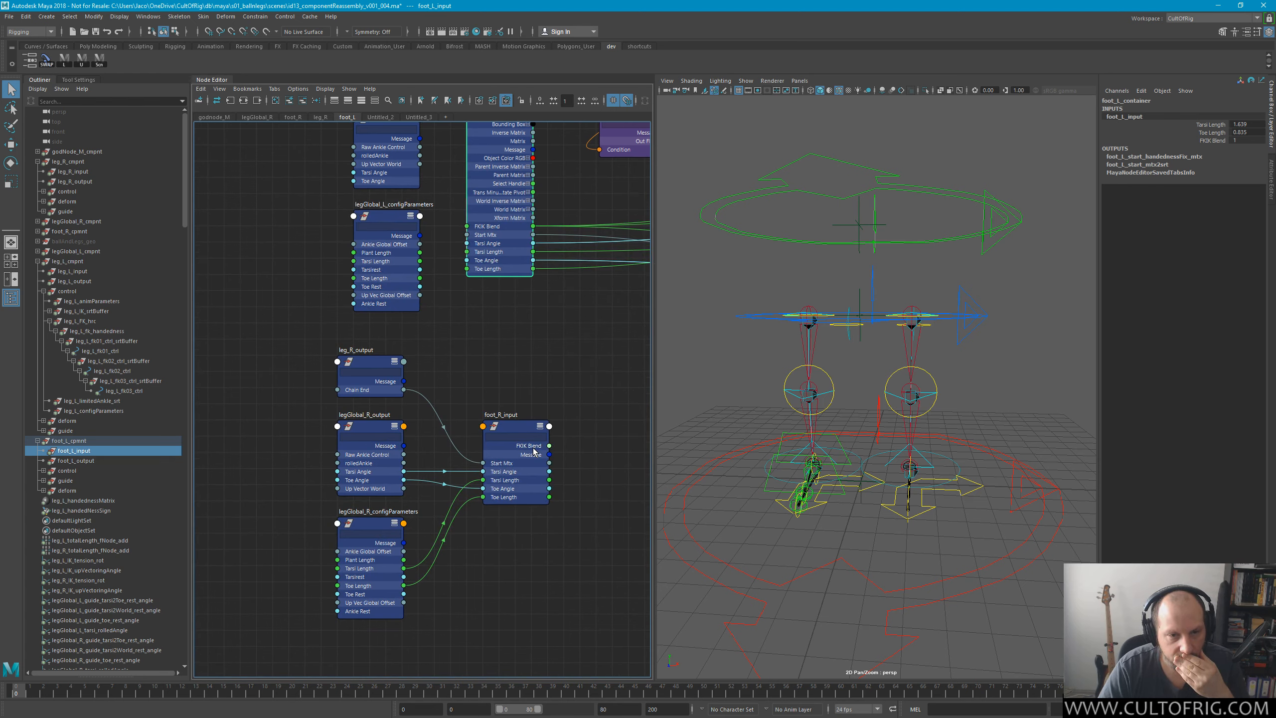
left_click(511, 433)
key("3")
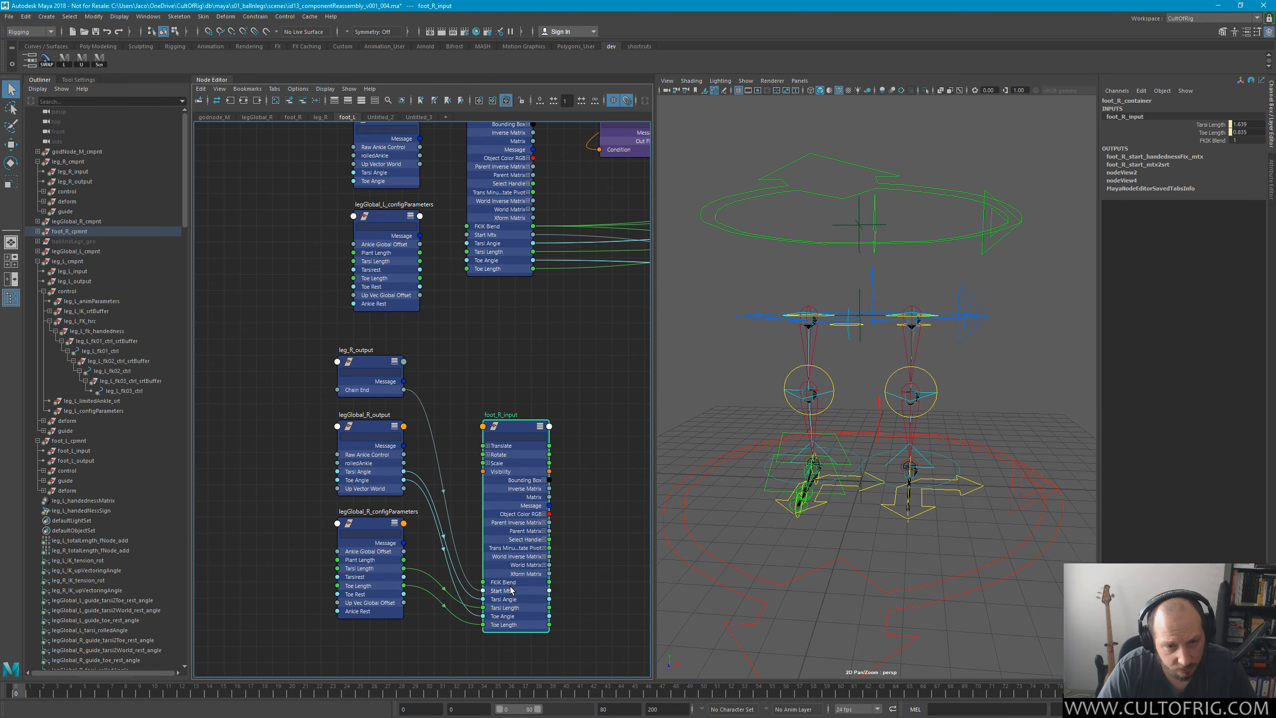
key("1")
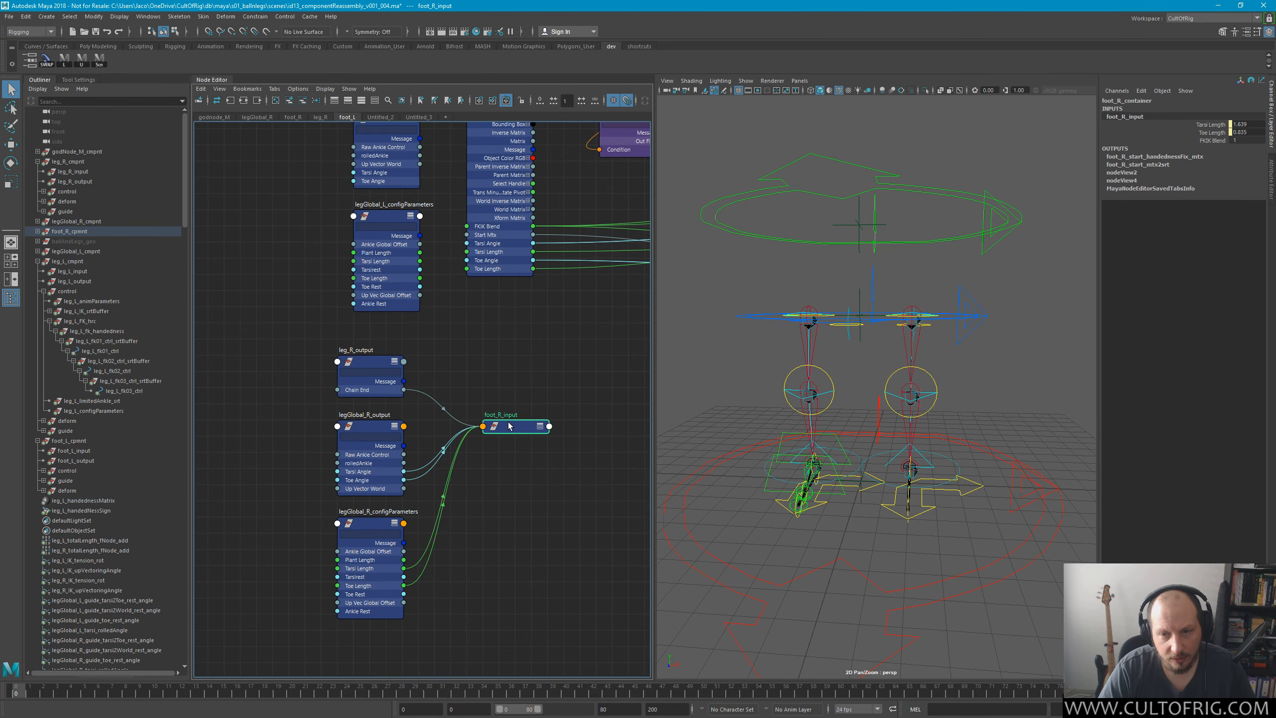
key("2")
middle_click_drag(525, 317, 484, 453)
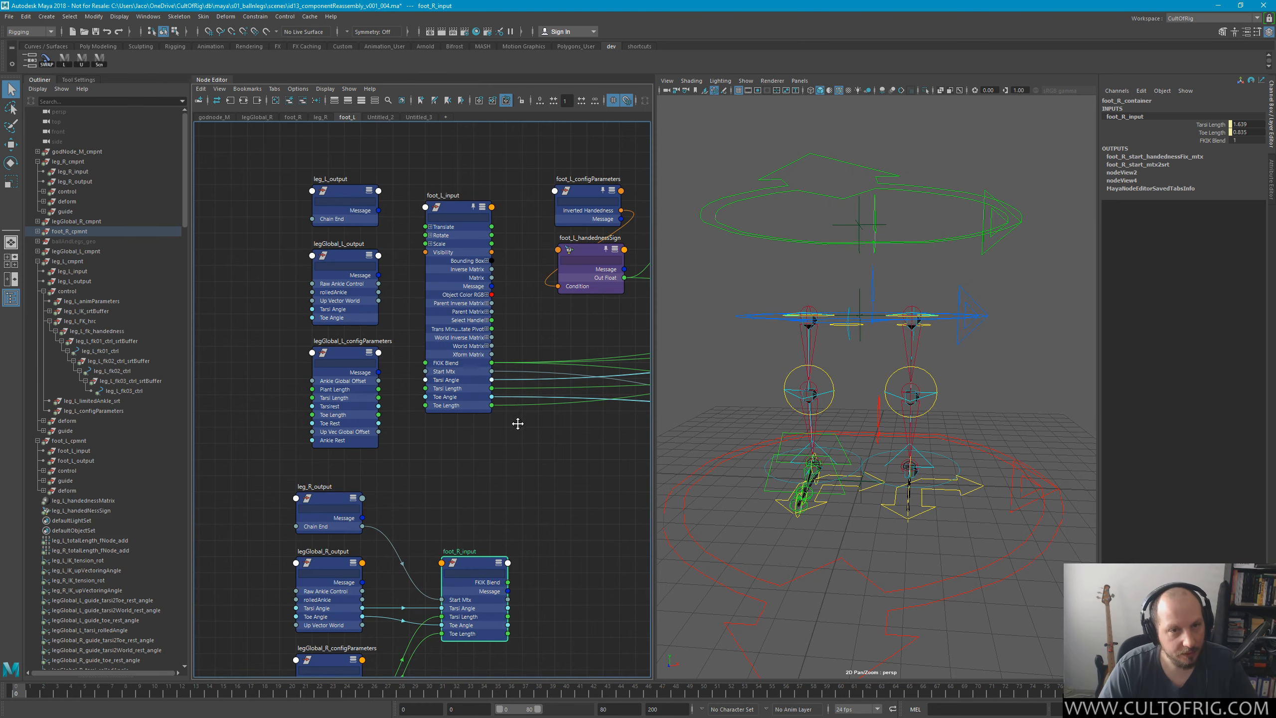
Connect leg_L_output's Chain End to foot_L_input's Start Mtx with all attributes shown, and collapse leg_L_output to its header.
right_click_drag(515, 421, 550, 496, "alt")
middle_click_drag(534, 500, 526, 441, "alt")
middle_click_drag(528, 383, 529, 492, "alt")
scroll(529, 493, "down", 1)
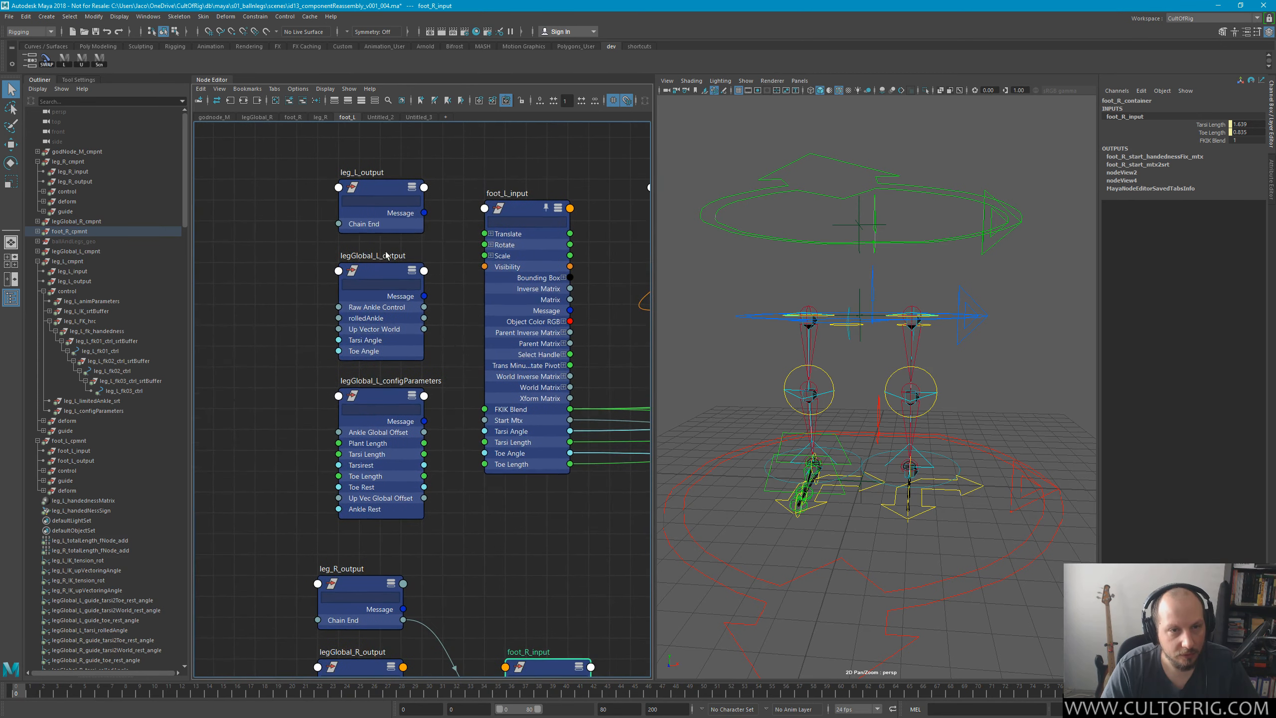
left_click(392, 192)
key("3")
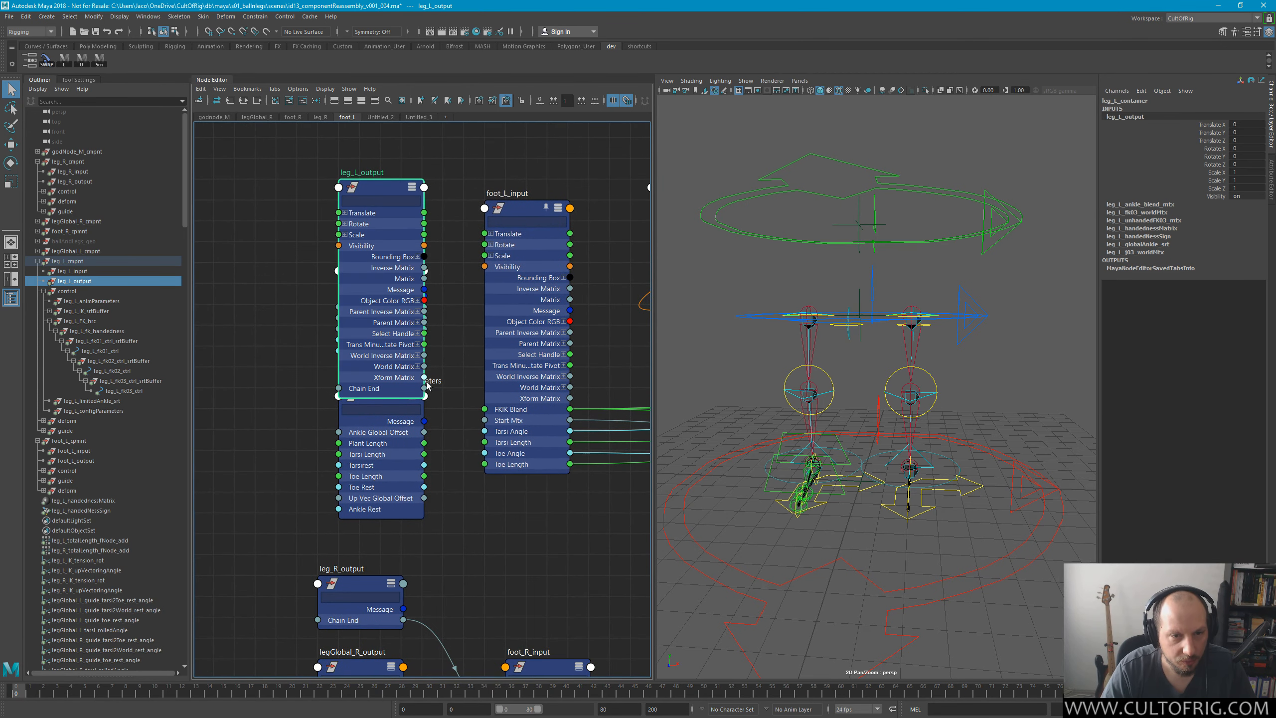
left_click_drag(427, 385, 491, 421)
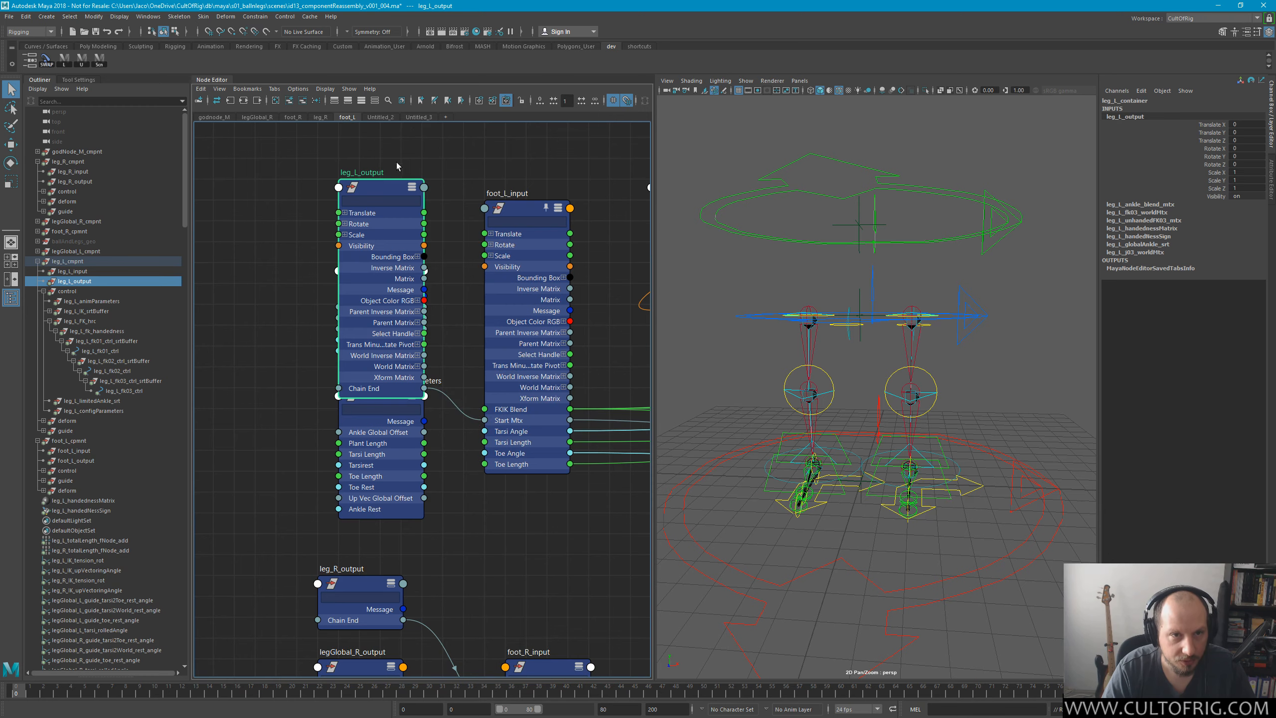
key("1")
Check the right-side reference connections, show all attributes of legGlobal_L_output and place it clear of the other left source nodes.
middle_click_drag(500, 565, 479, 293, "alt")
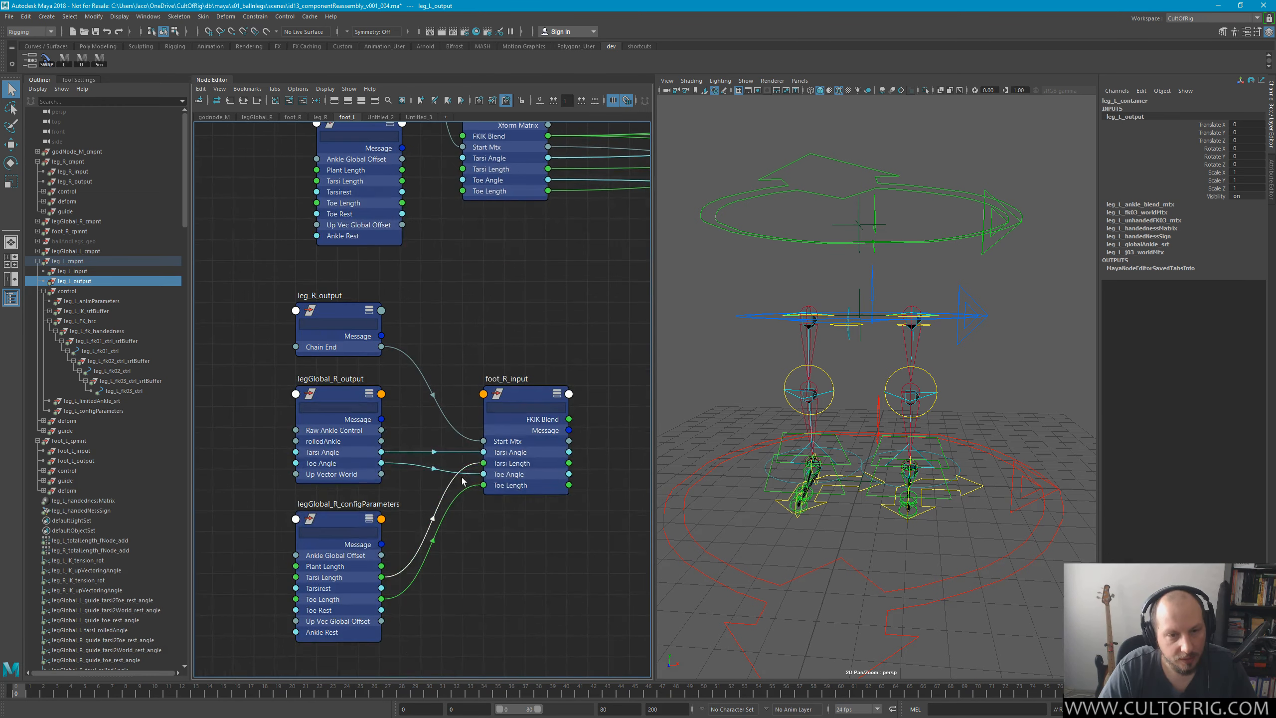
left_click_drag(418, 428, 415, 466)
middle_click_drag(341, 101, 363, 364, "alt")
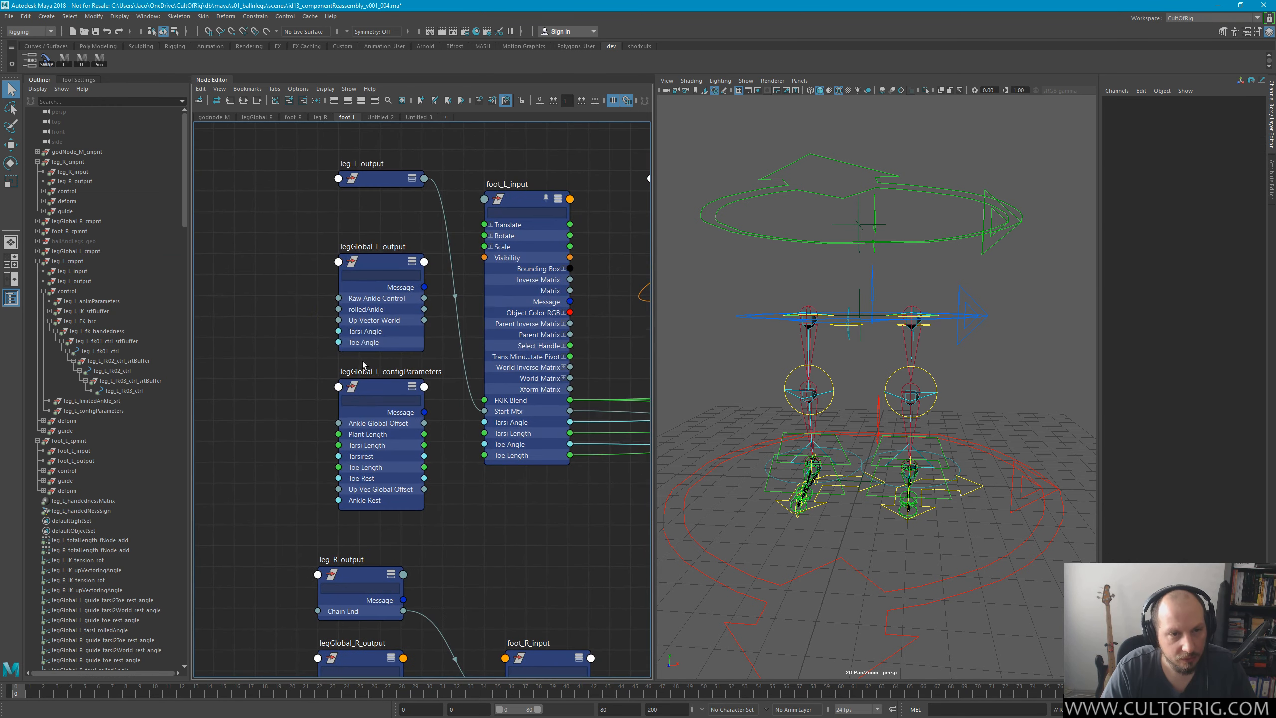
left_click(417, 298)
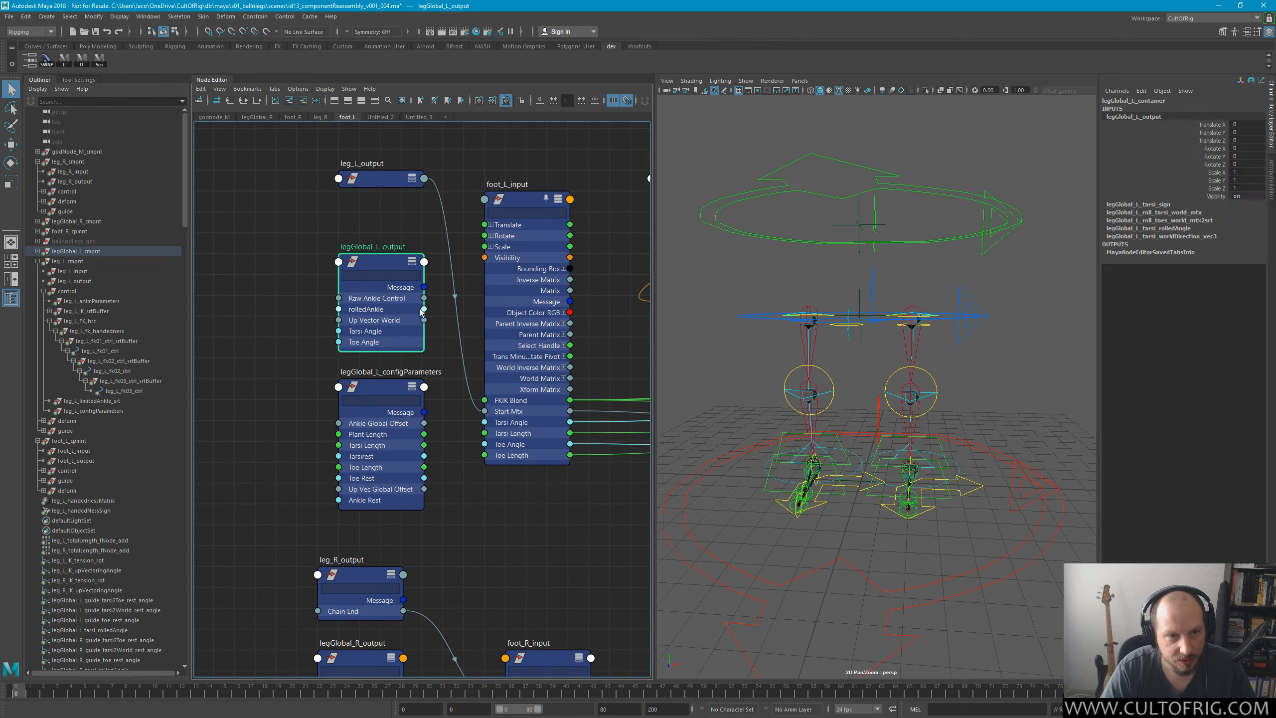
key("3")
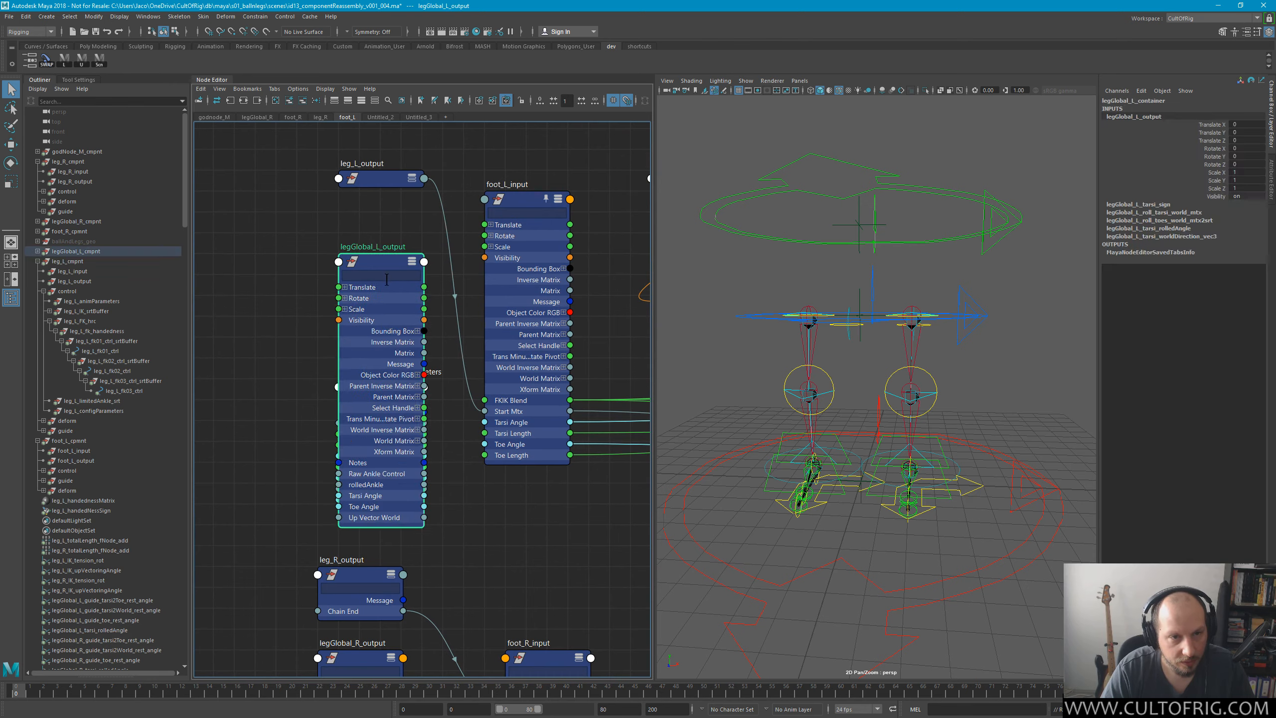
key("2")
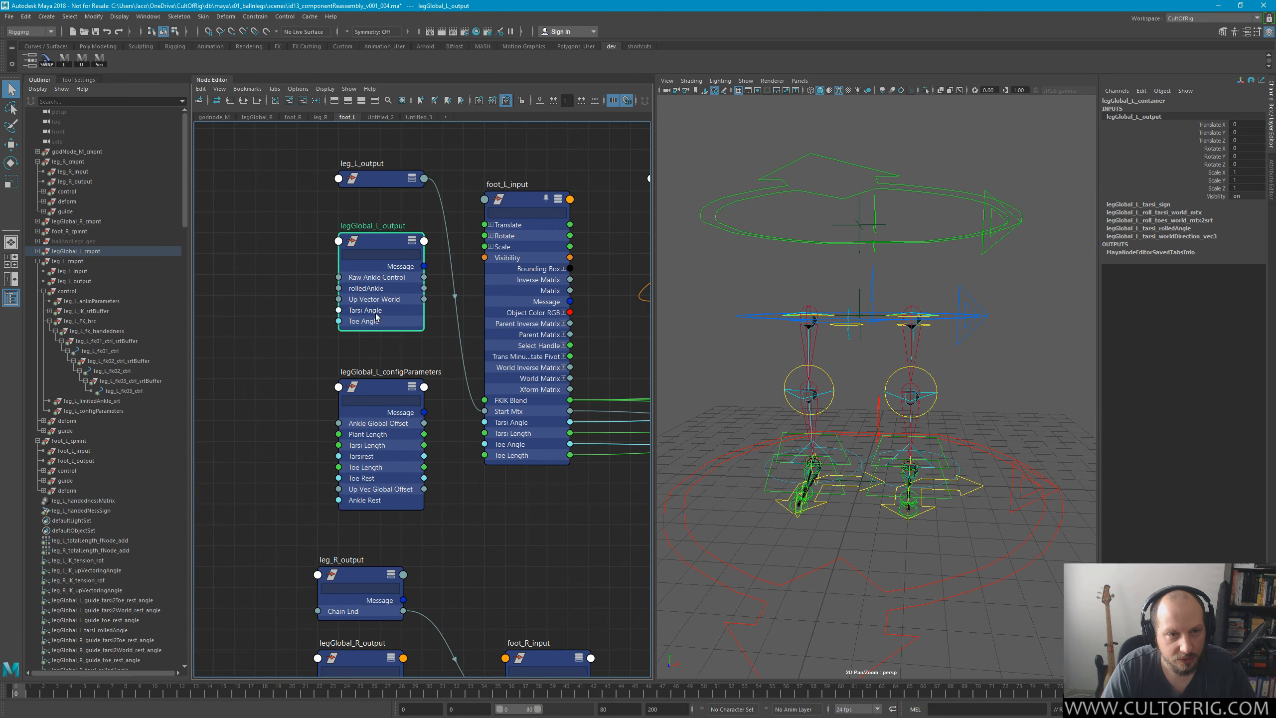
key("3")
left_click_drag(364, 251, 263, 214)
middle_click_drag(362, 296, 440, 259, "alt")
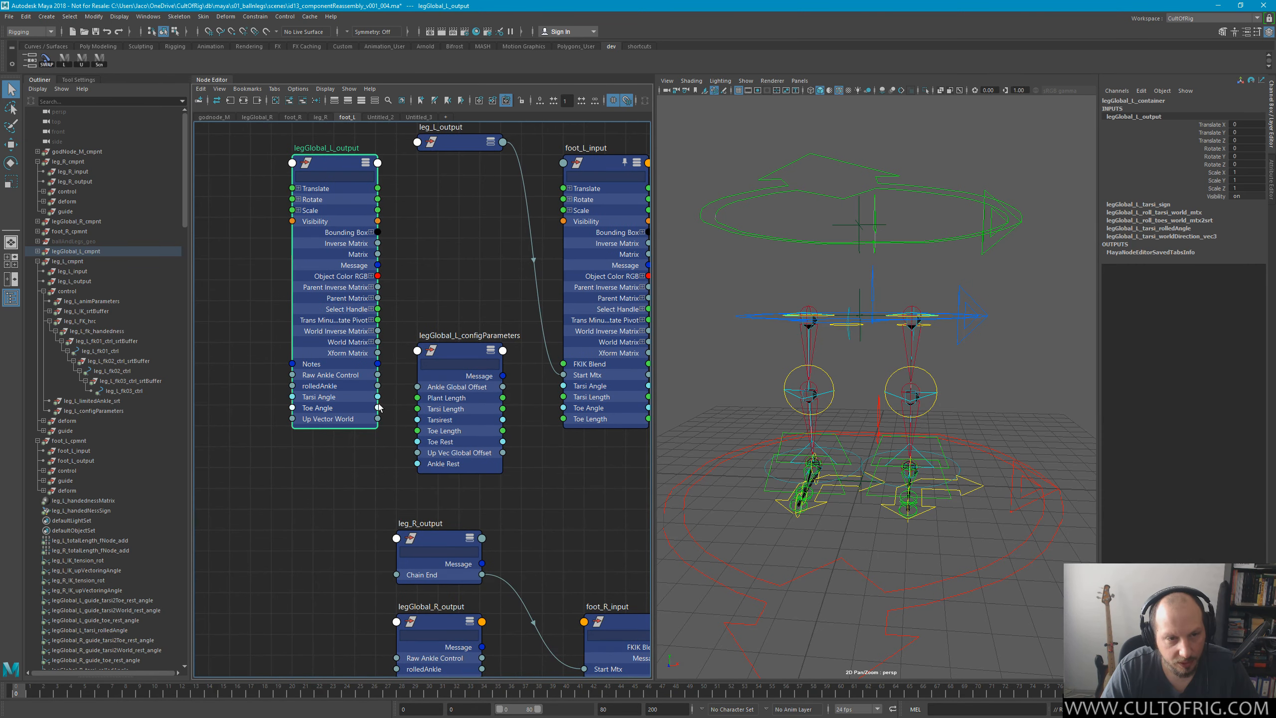
Connect legGlobal_L_output's Tarsi Angle and Toe Angle to the matching foot_L_input attributes, and put the reduced node back below leg_L_output.
left_click_drag(377, 396, 563, 385)
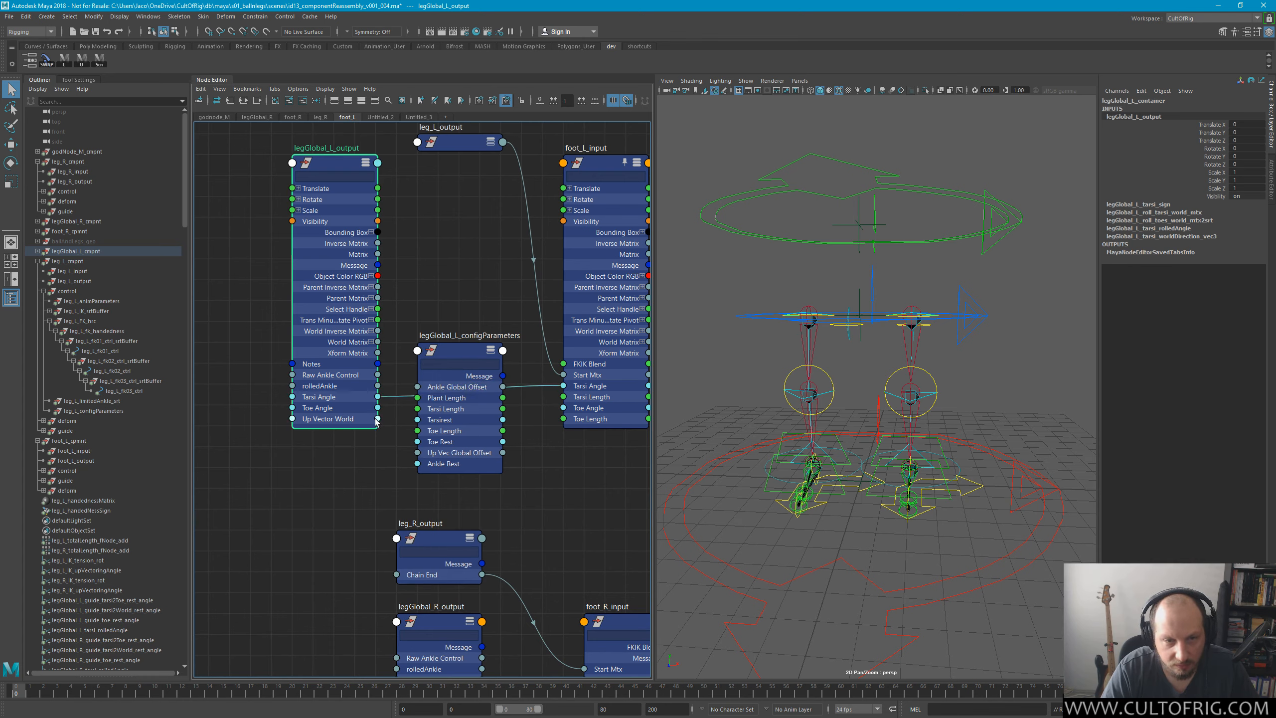
left_click_drag(378, 409, 563, 408)
key("4")
left_click_drag(349, 173, 475, 216)
Compare with the right-side wiring, move legGlobal_L_output and legGlobal_L_configParameters slightly up toward leg_L_output, and deselect them.
middle_click_drag(436, 426, 374, 265, "alt")
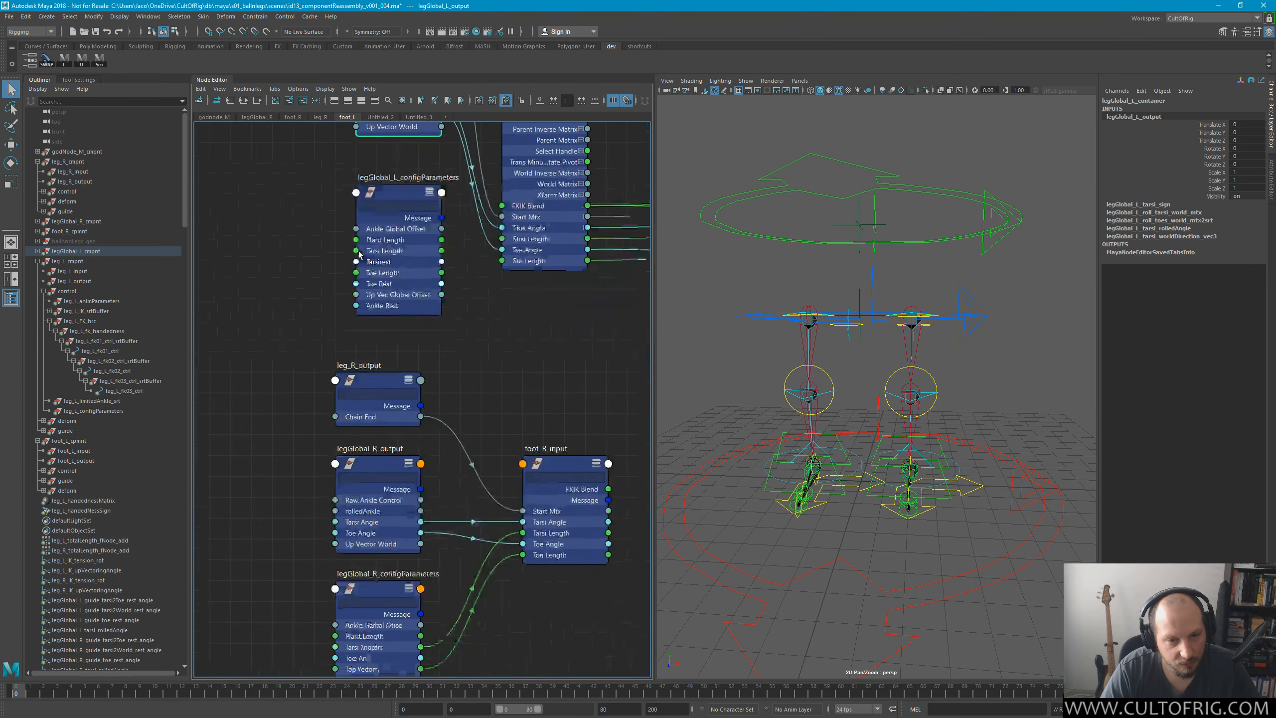
middle_click_drag(433, 523, 424, 433, "alt")
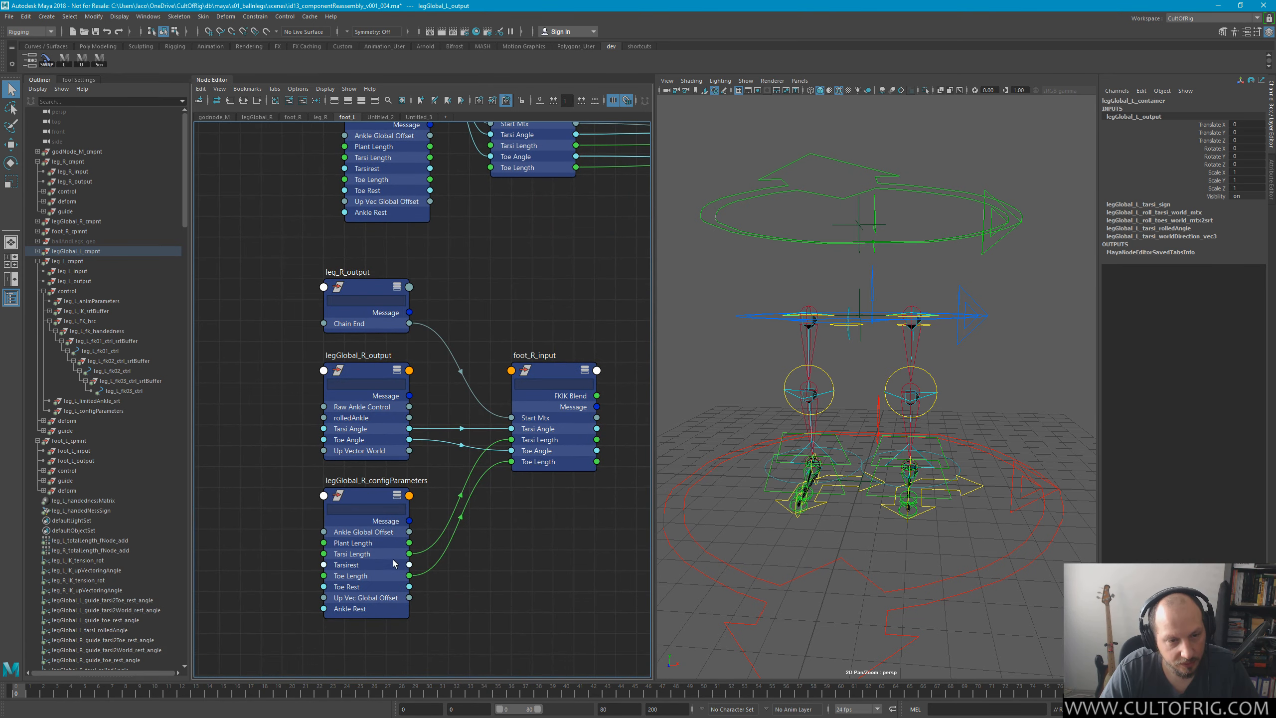
middle_click_drag(392, 131, 432, 404, "alt")
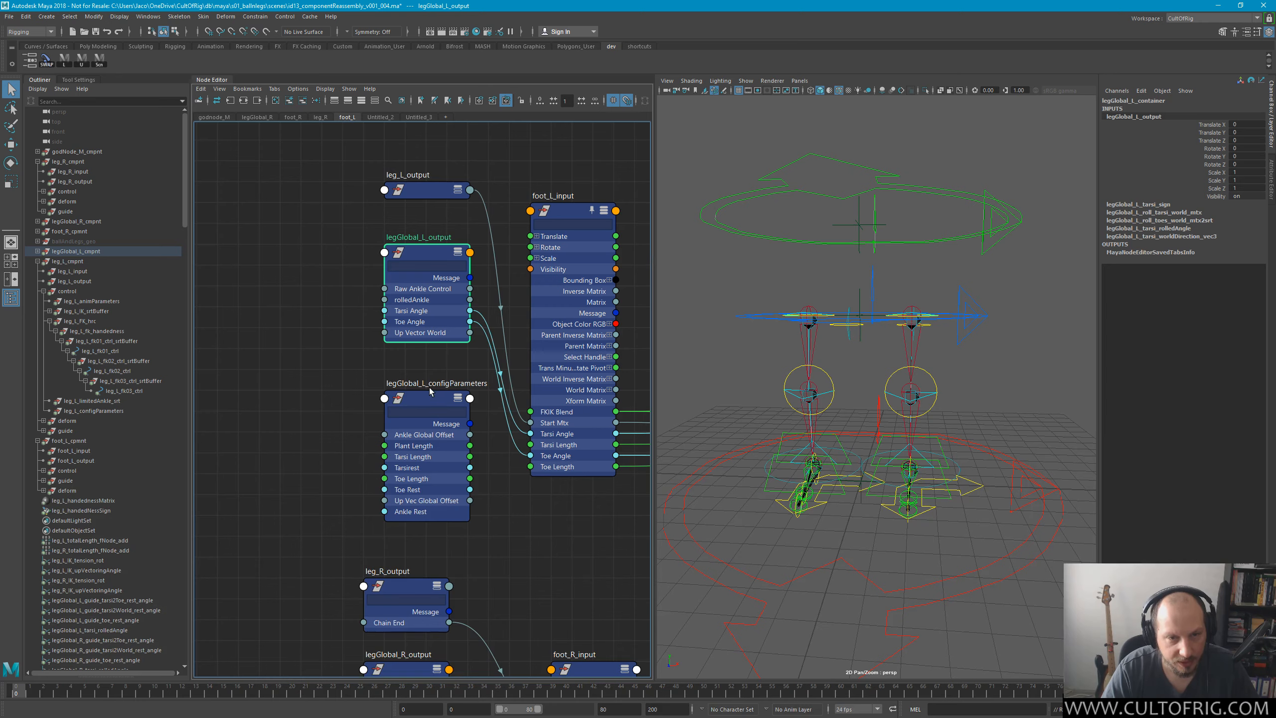
left_click(431, 392)
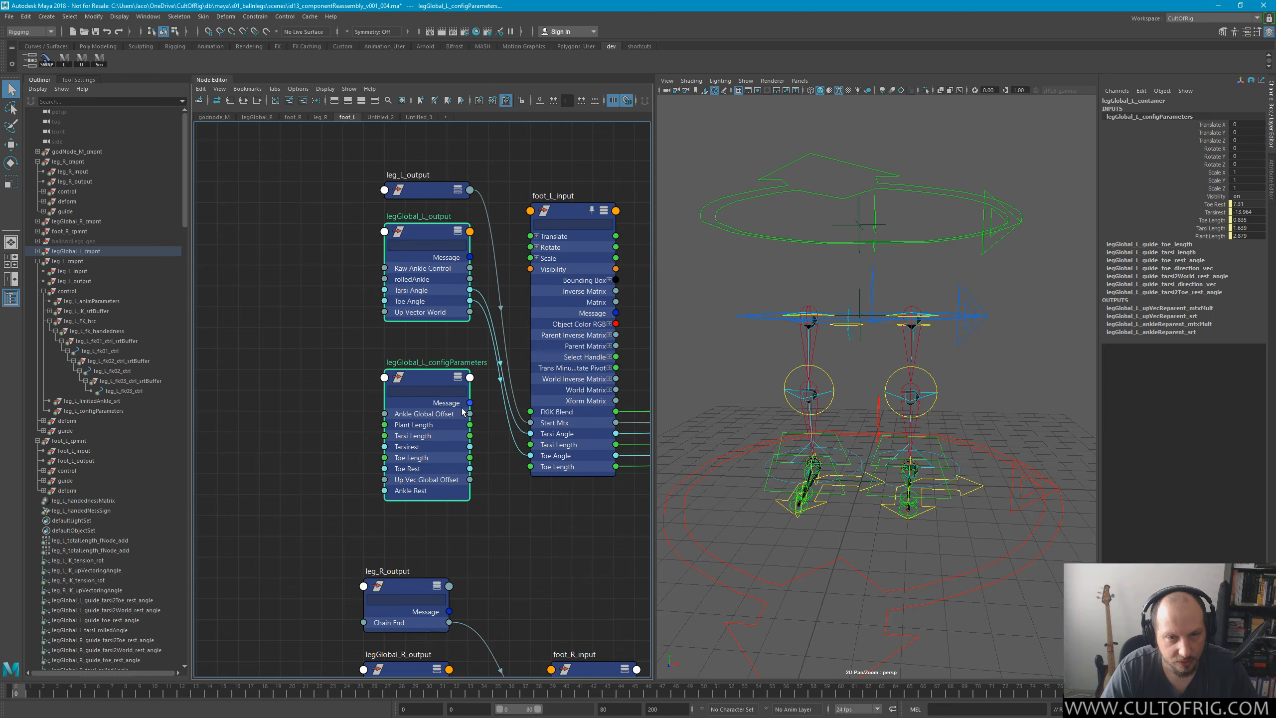
left_click(269, 395)
Connect legGlobal_L_configParameters' Tarsi Length and Toe Length to the matching foot_L_input attributes.
scroll(485, 517, "up", 4)
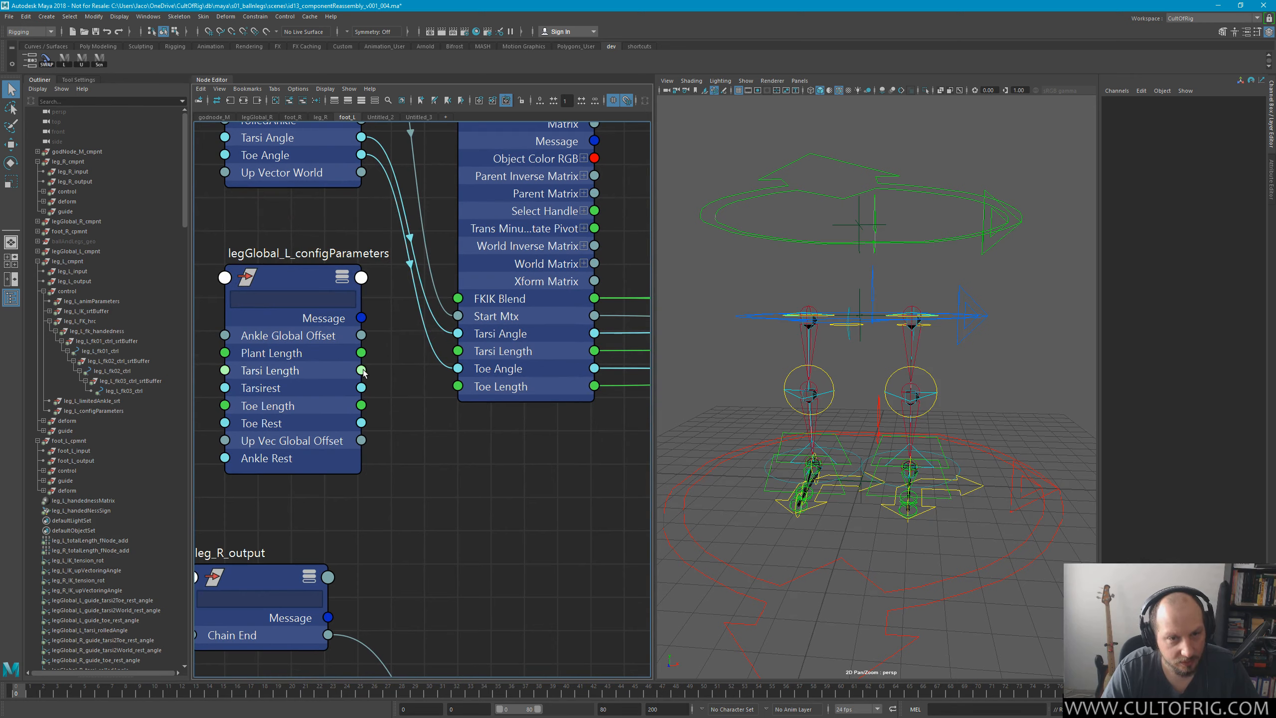
left_click_drag(362, 369, 472, 355)
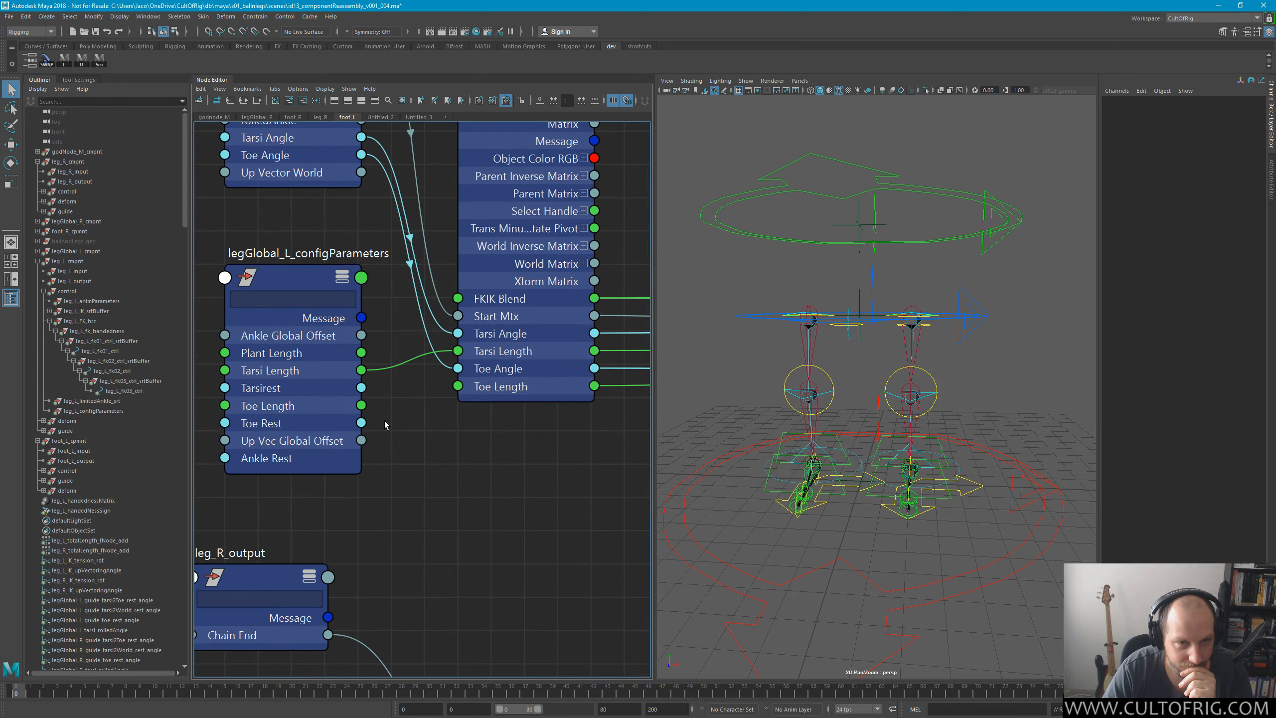
left_click_drag(361, 405, 457, 386)
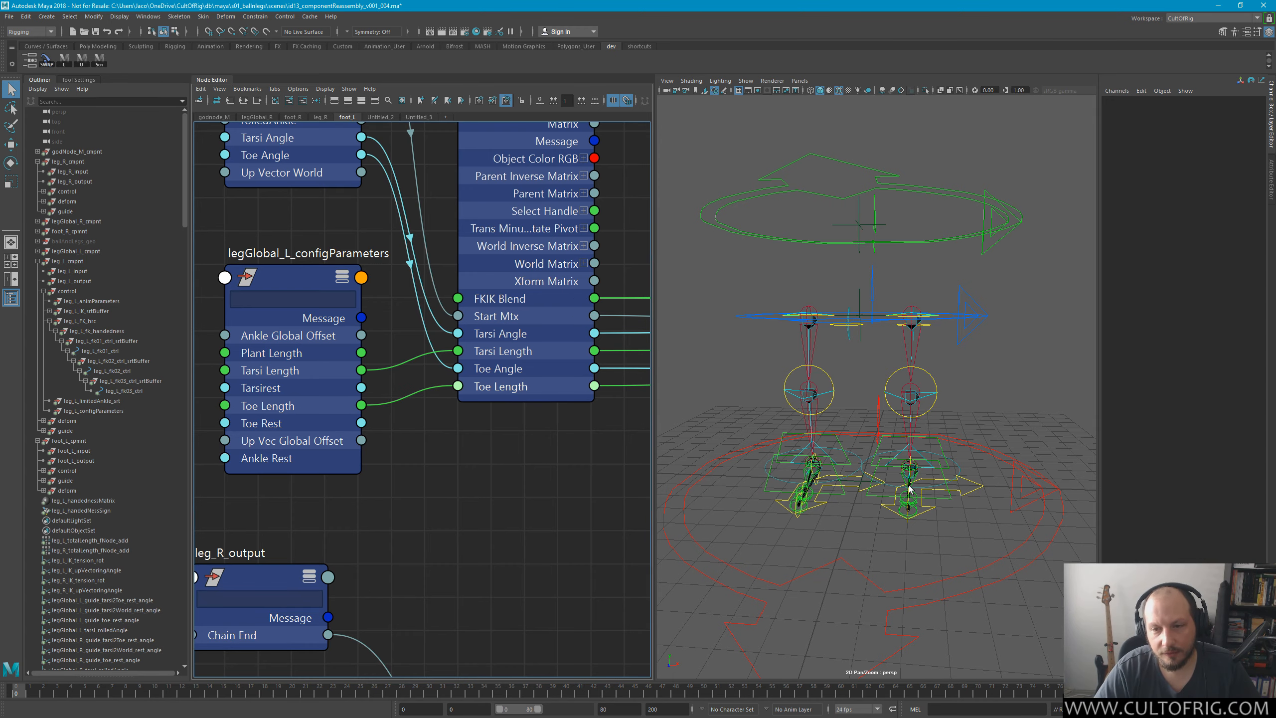
Try rotating legGlobal_L_worldAnkle_ctrl to test the left foot's response, and undo the rotation.
scroll(509, 512, "down", 5)
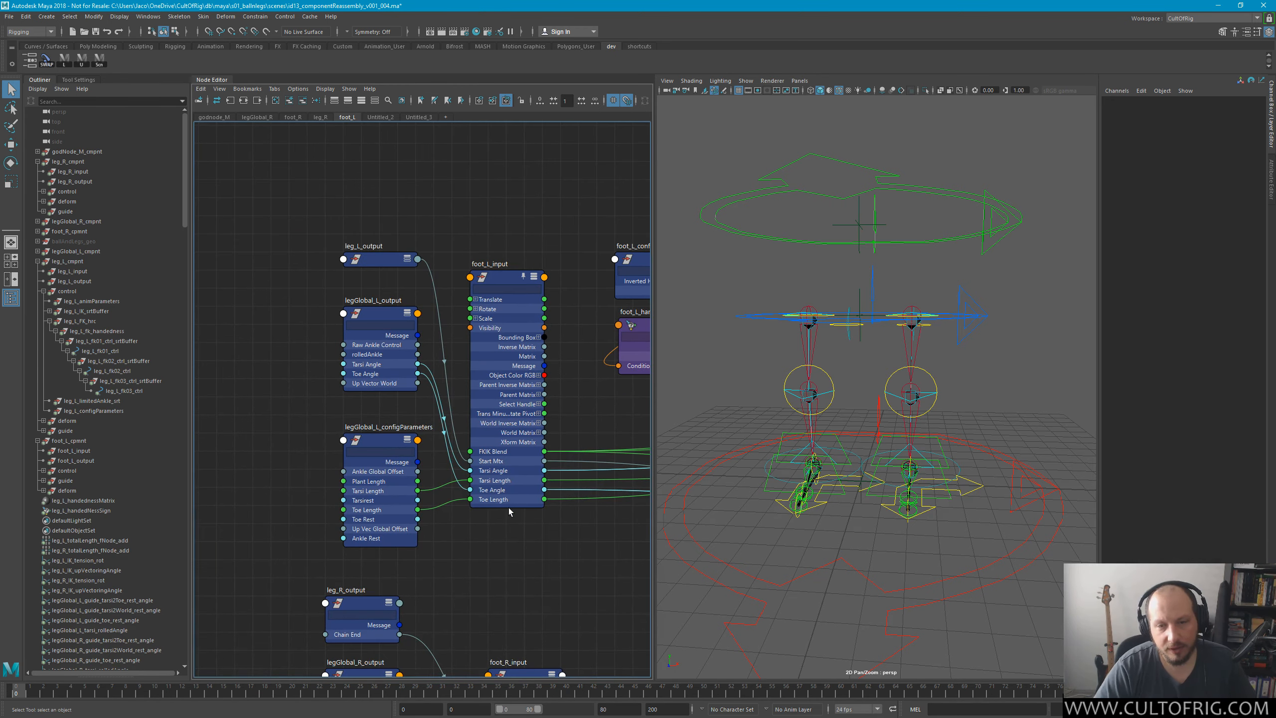
left_click_drag(944, 452, 862, 427, "alt")
right_click_drag(862, 427, 937, 413, "alt")
middle_click_drag(929, 497, 895, 430, "alt")
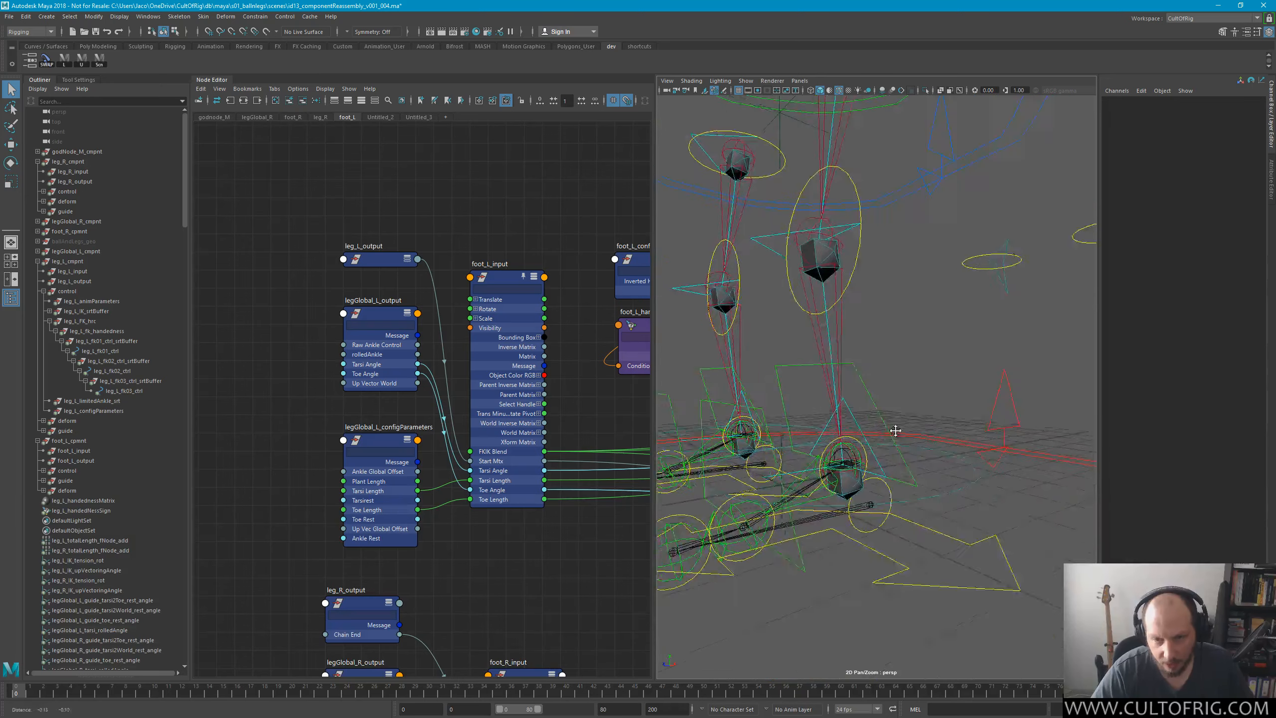
left_click_drag(895, 430, 978, 419, "alt")
right_click_drag(977, 419, 899, 407, "alt")
left_click_drag(898, 407, 924, 419, "alt")
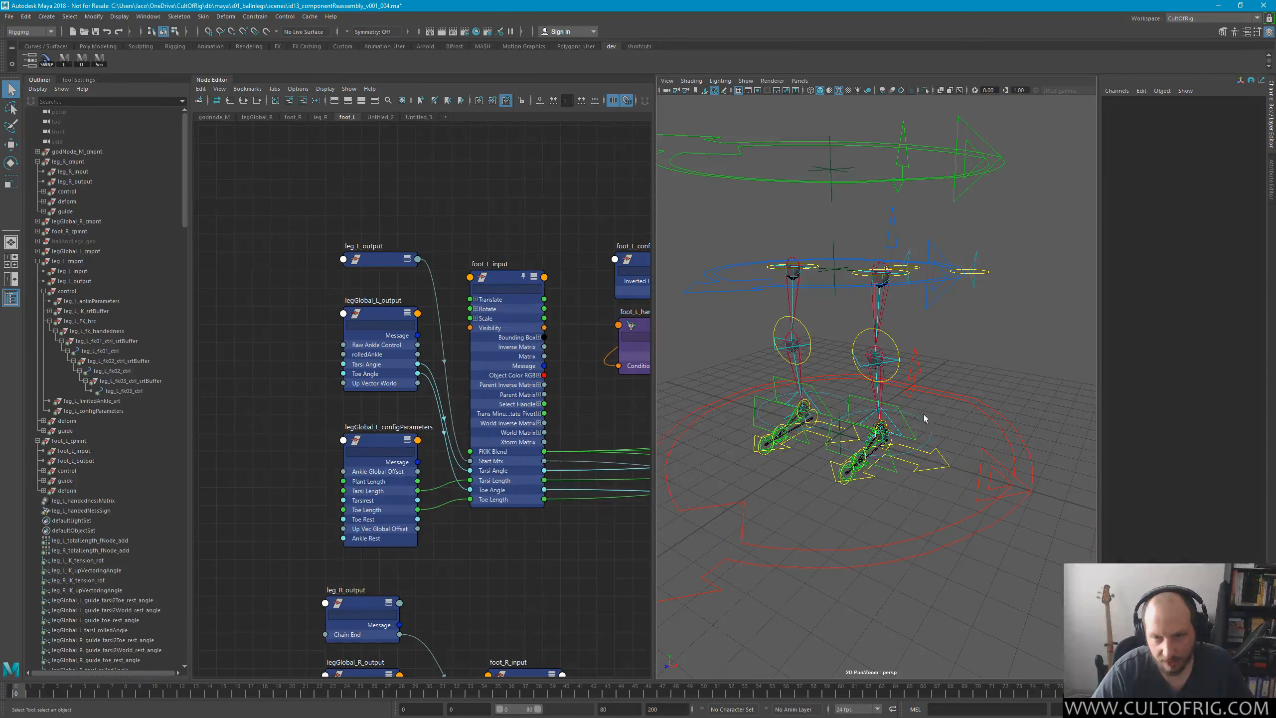
left_click(931, 440)
key("e")
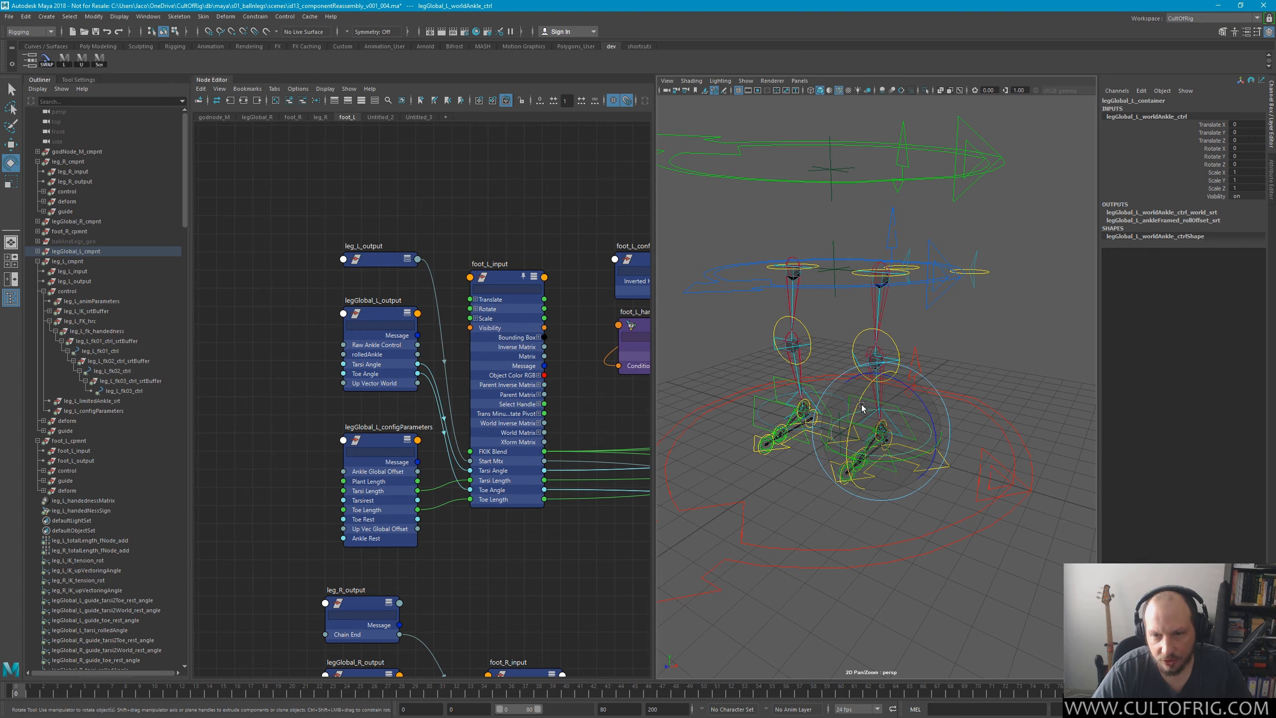
left_click_drag(862, 407, 894, 442)
key("ctrl+z")
key("w")
Rotate leg_L_fk02_ctrl about 46 degrees in X to bend the left FK leg.
left_click_drag(1001, 457, 918, 371, "alt")
left_click(815, 359)
key("e")
left_click(844, 362)
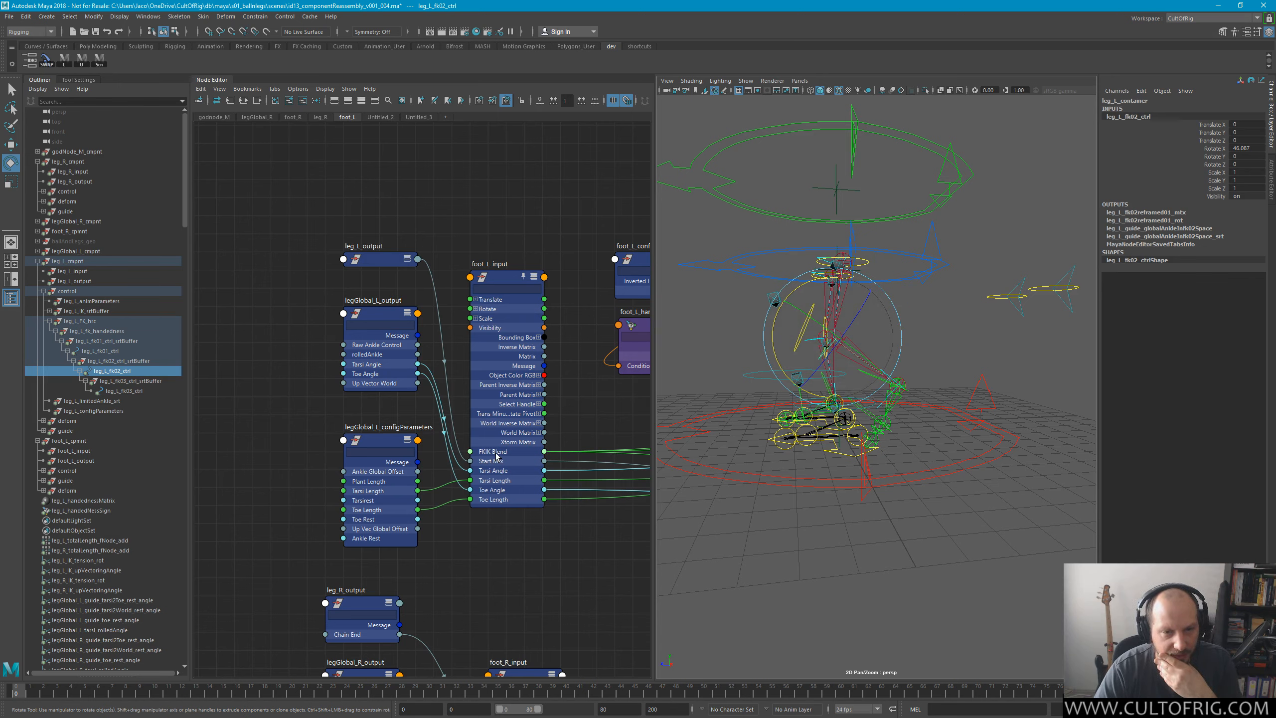
Try varying foot_L_input's FKIK Blend to test how the left foot responds.
left_click(488, 263)
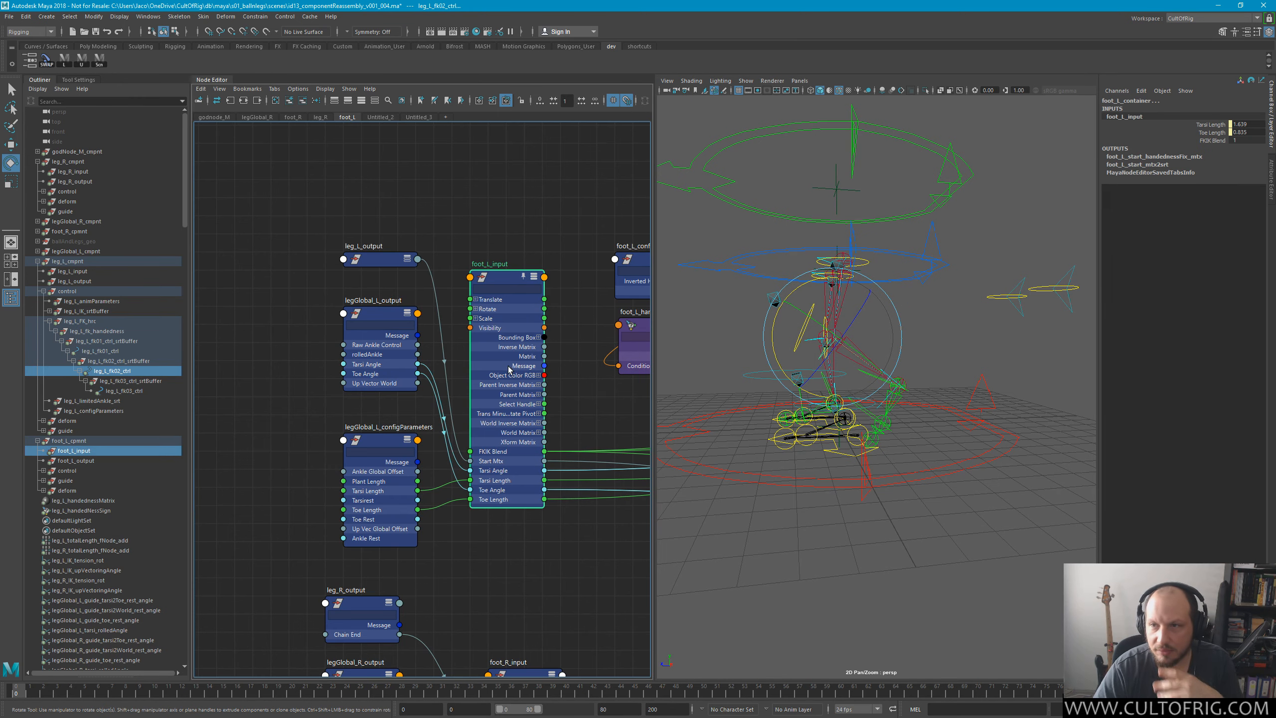
left_click(1215, 140)
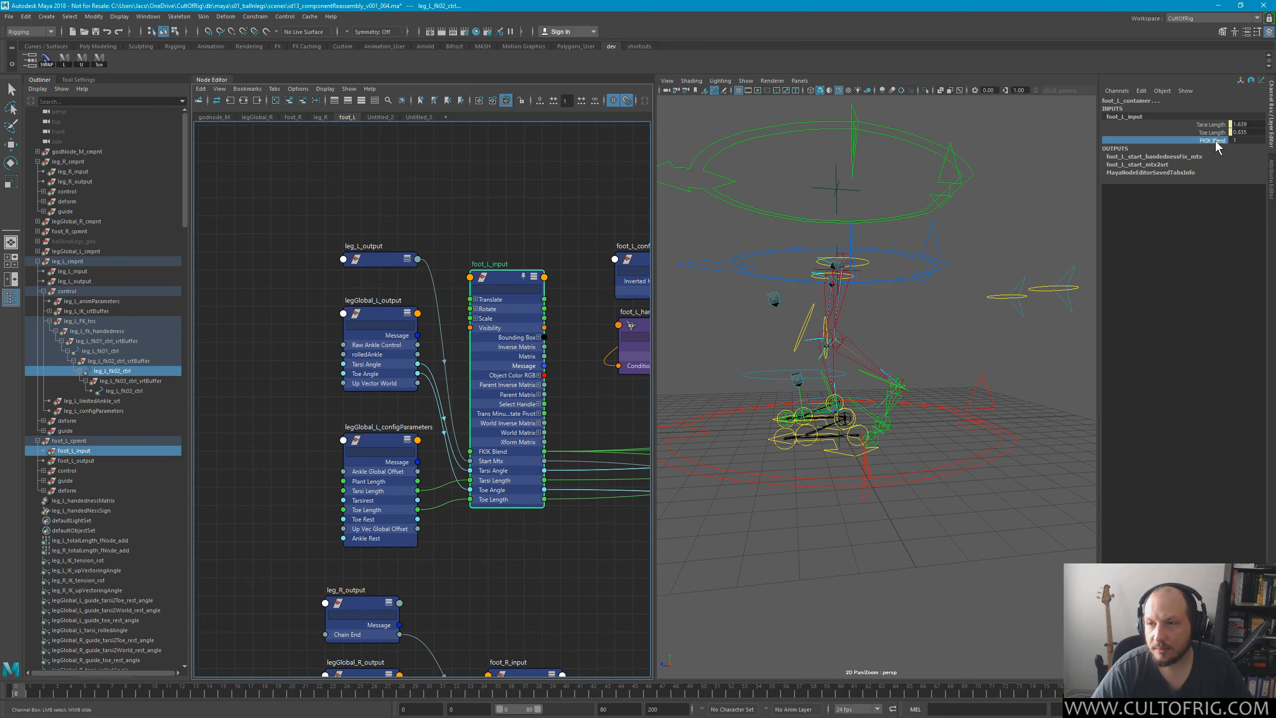
middle_click_drag(908, 449, 1064, 462)
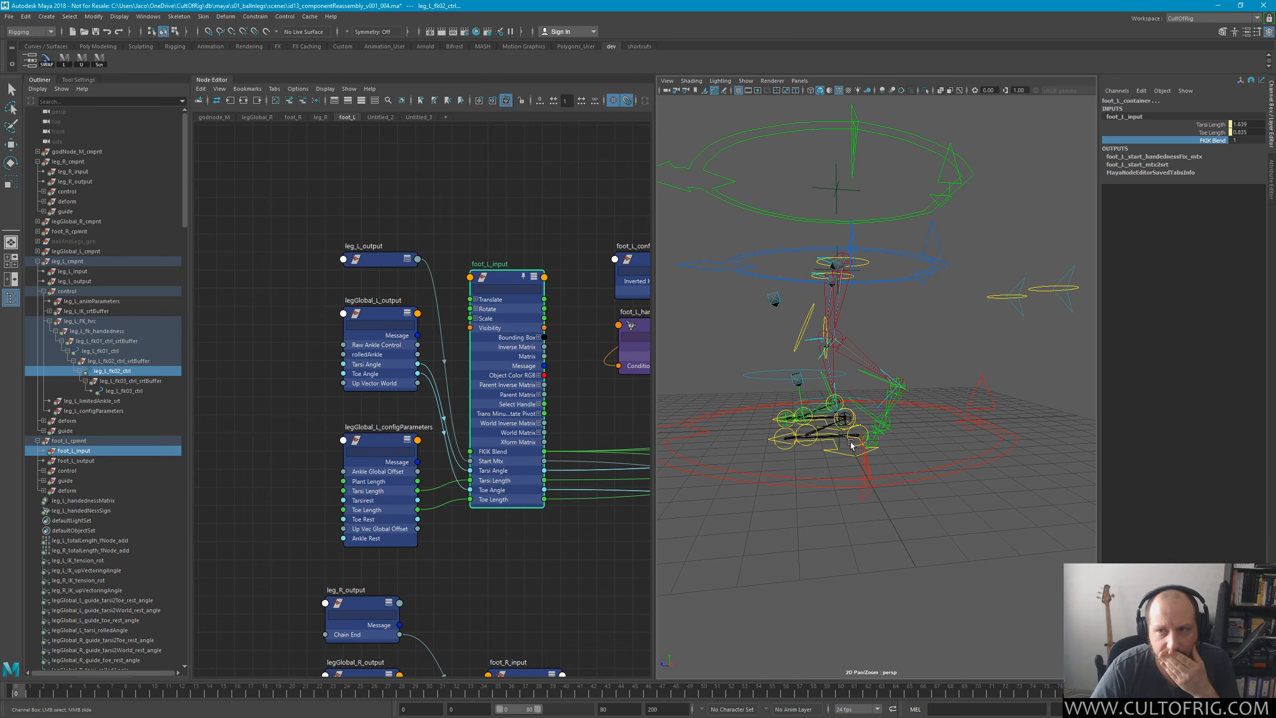
scroll(812, 438, "up", 5)
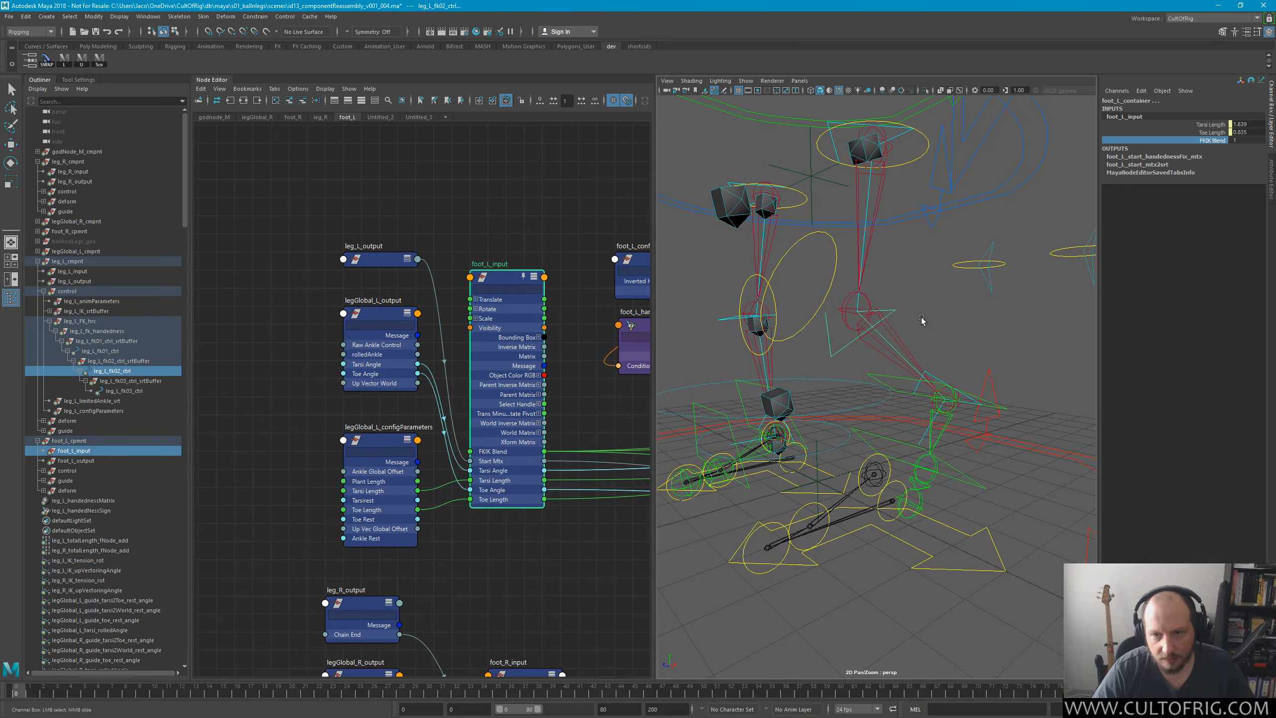
Collapse leg_R_cmpnt and the left foot component in the Outliner, and select leg_L_animParameters under leg_L_cmpnt's control group.
left_click(38, 260)
left_click(39, 271)
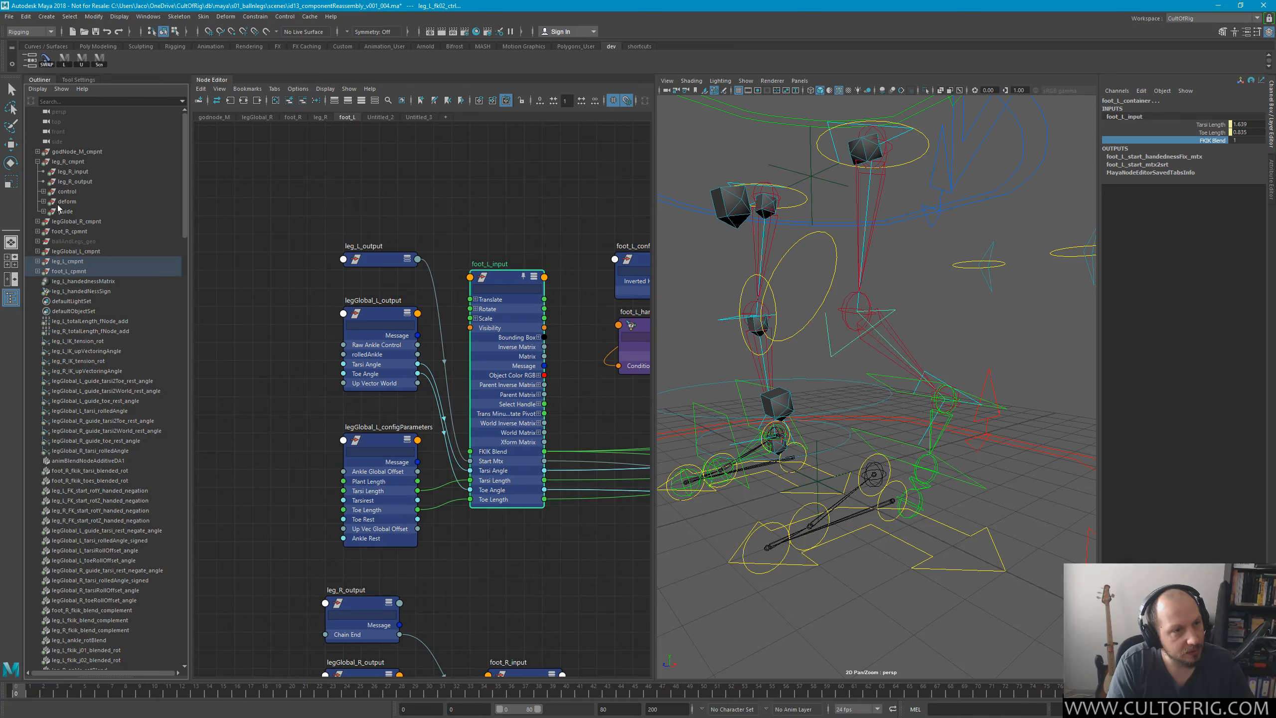
left_click(42, 192)
left_click(44, 190)
left_click(44, 192)
left_click(44, 192)
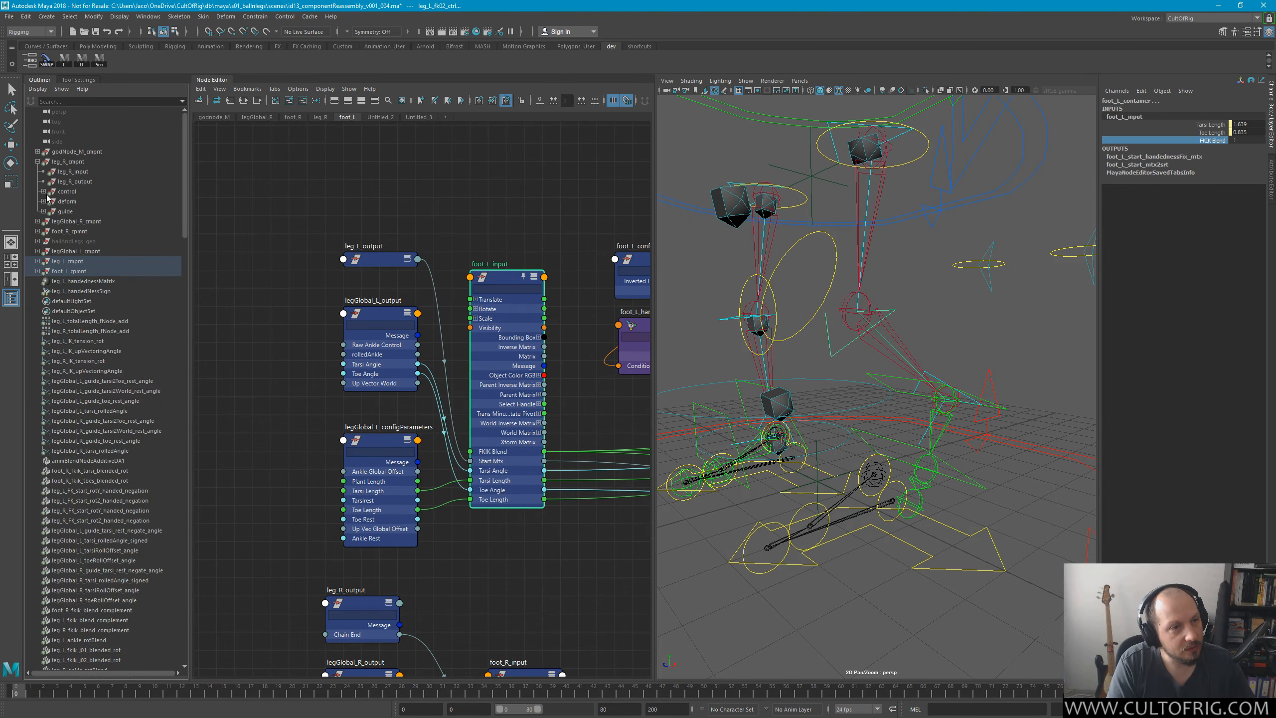
left_click(38, 161)
left_click(38, 211)
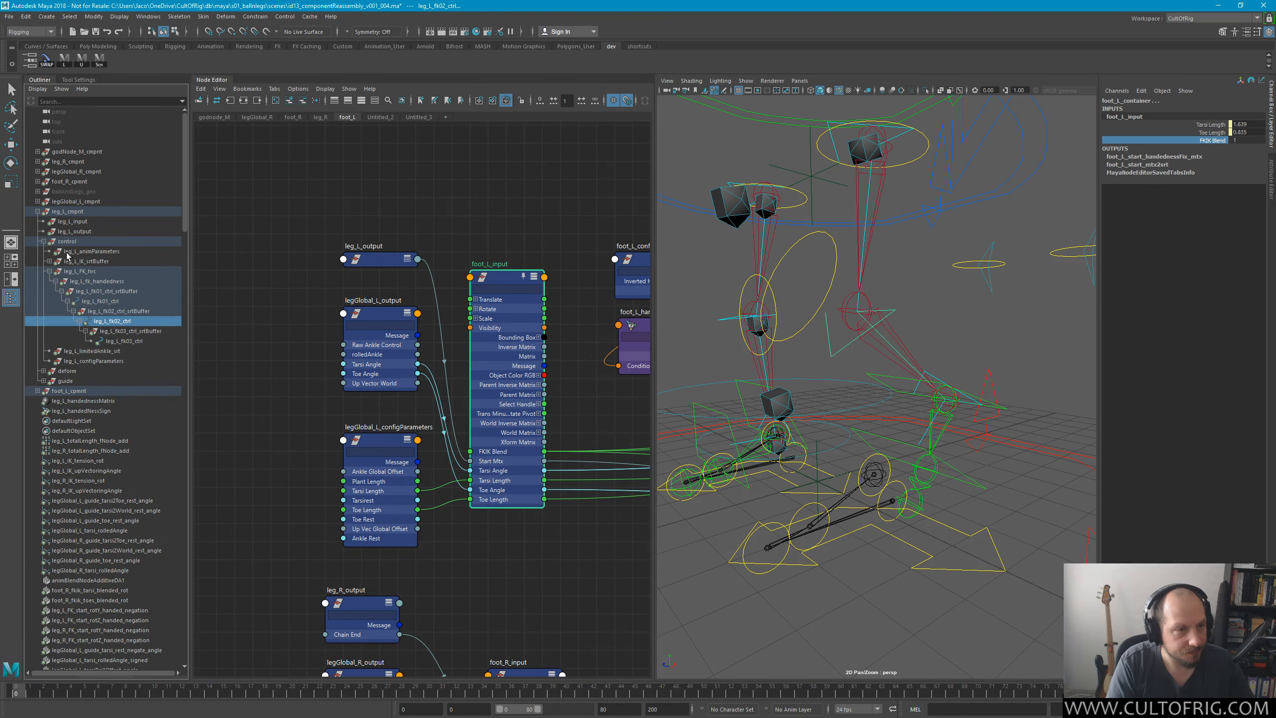
left_click(100, 252)
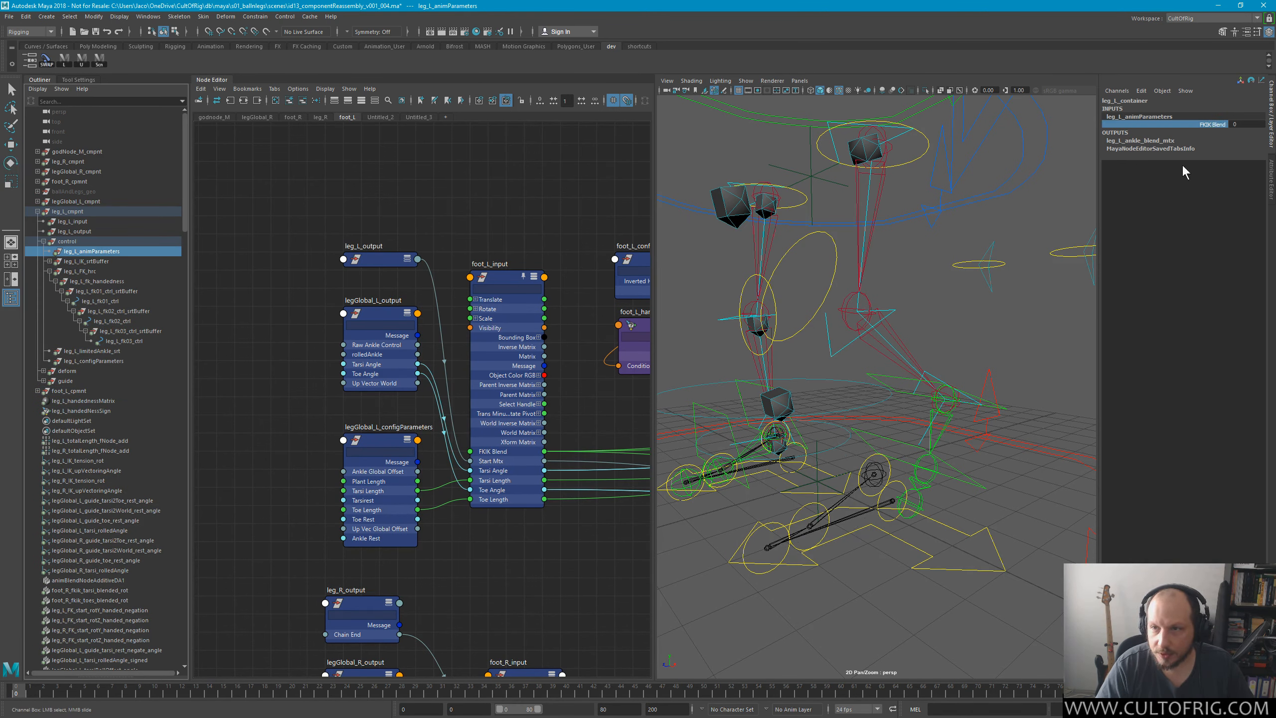
Scrub the FKIK Blend of leg_L_animParameters to 1, checking the left leg's pose from different angles.
middle_click_drag(993, 373, 961, 361)
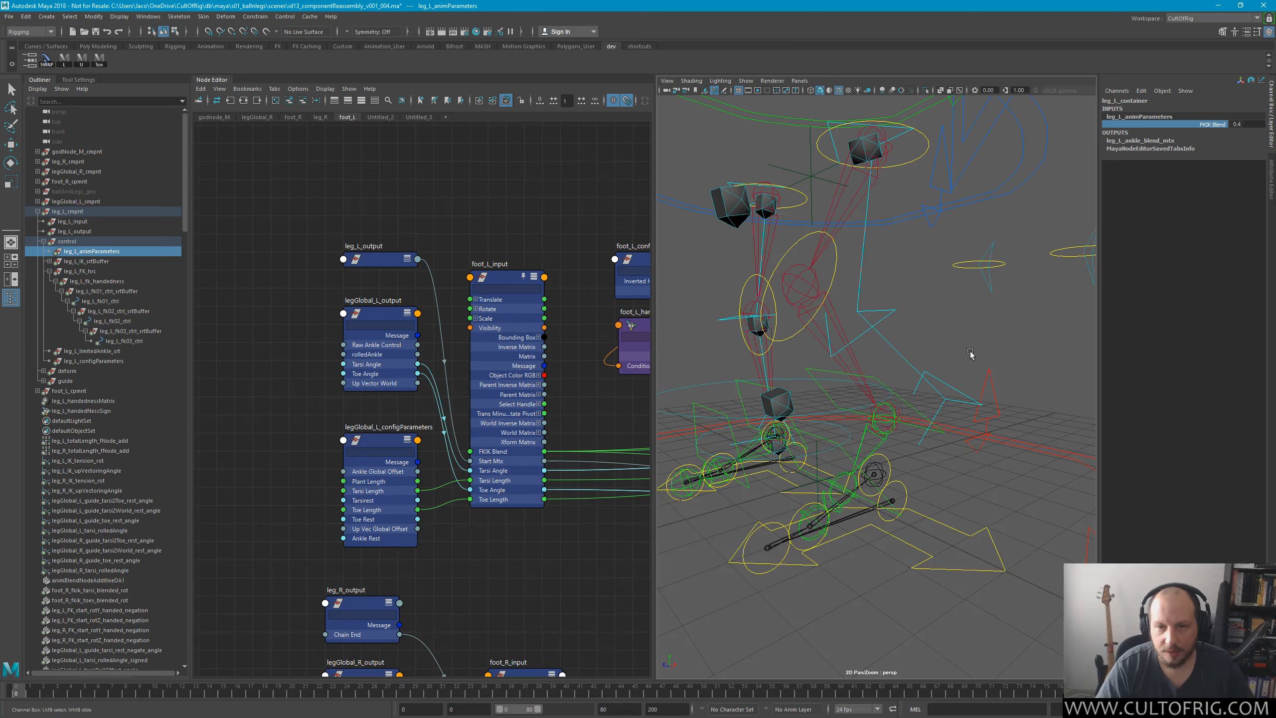
left_click_drag(970, 356, 926, 314, "alt")
middle_click_drag(956, 330, 999, 345)
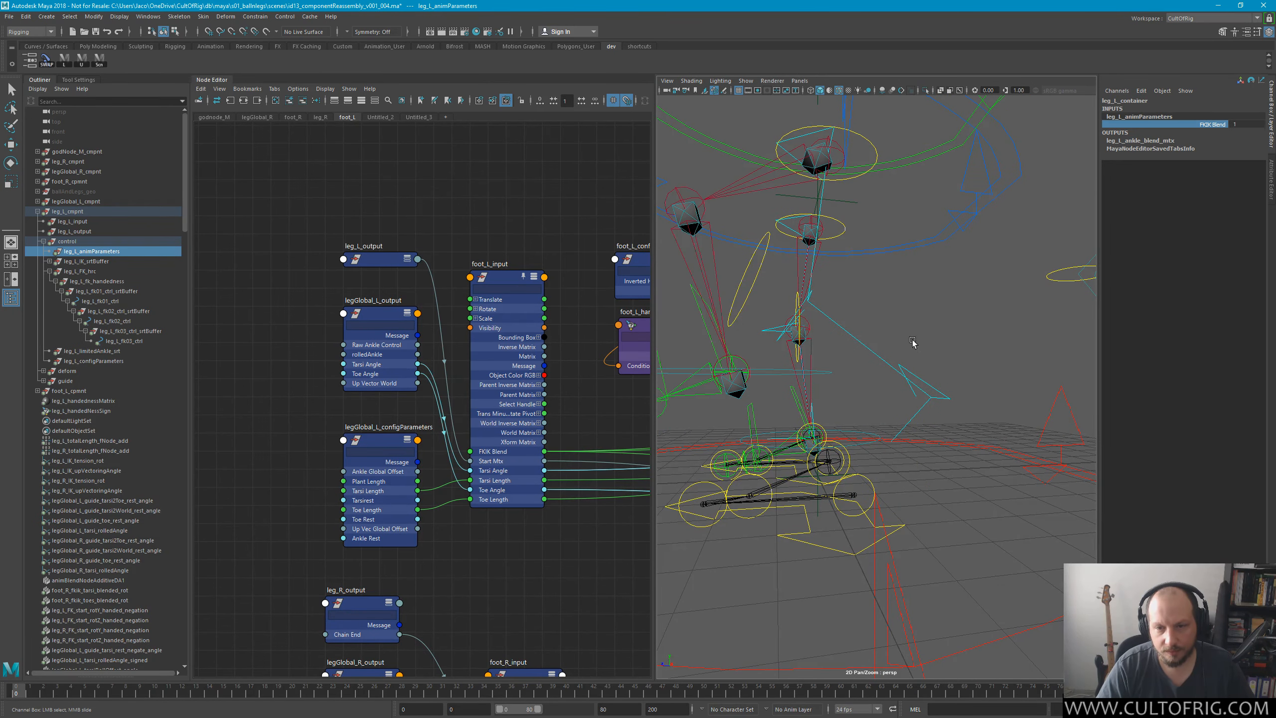
left_click_drag(910, 338, 977, 359, "alt")
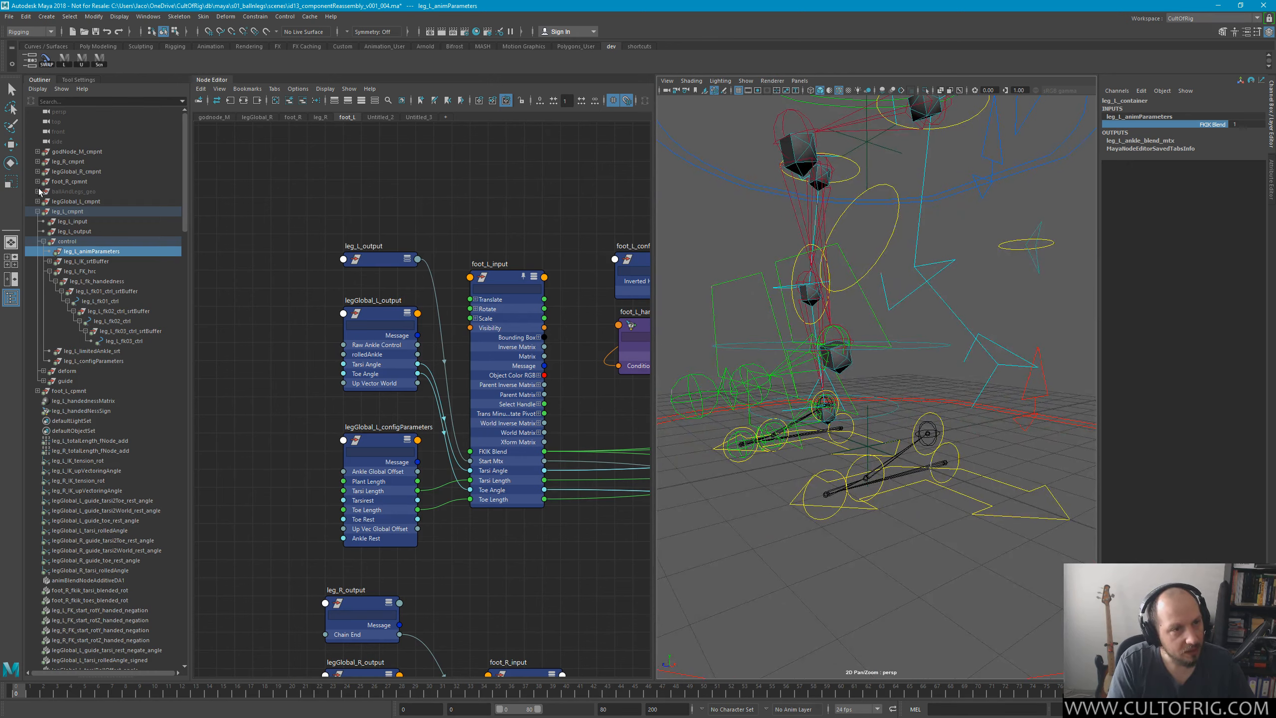
Expand legGlobal_L_cmpnt and scrub the Roll of legGlobal_L_animParameters to about 73.3.
left_click(37, 172)
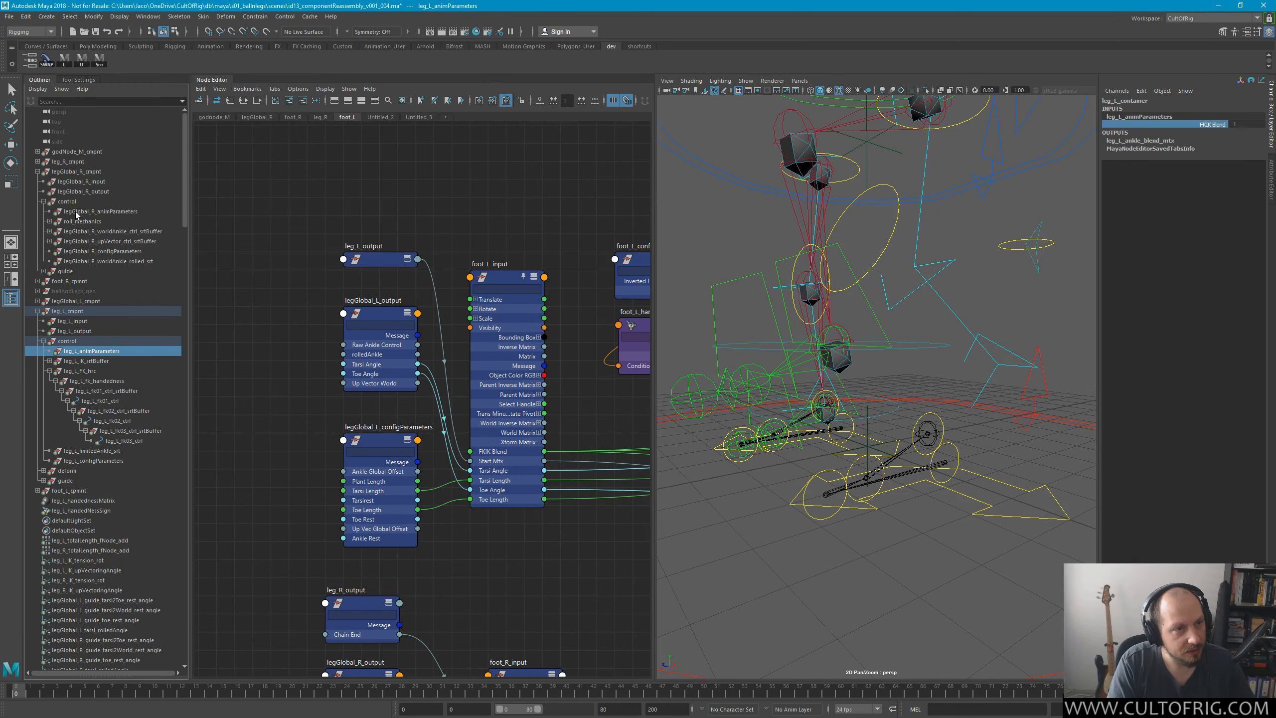
left_click(37, 171)
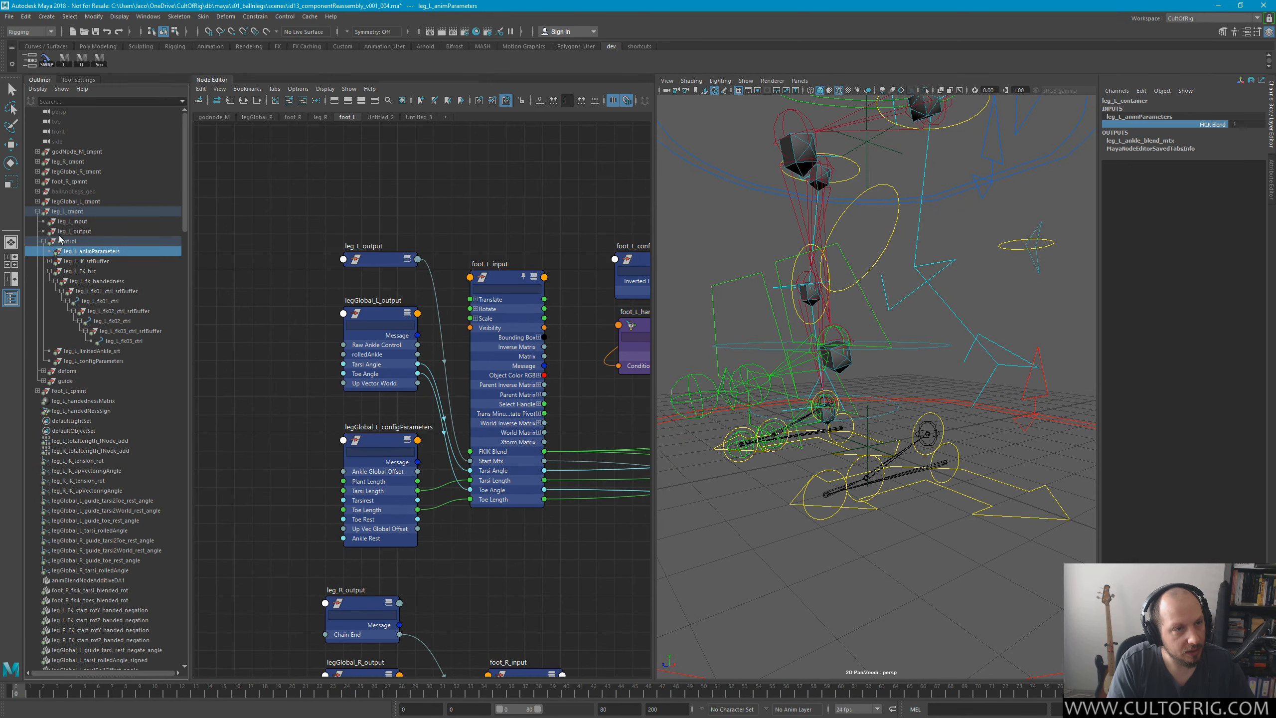
left_click(37, 201)
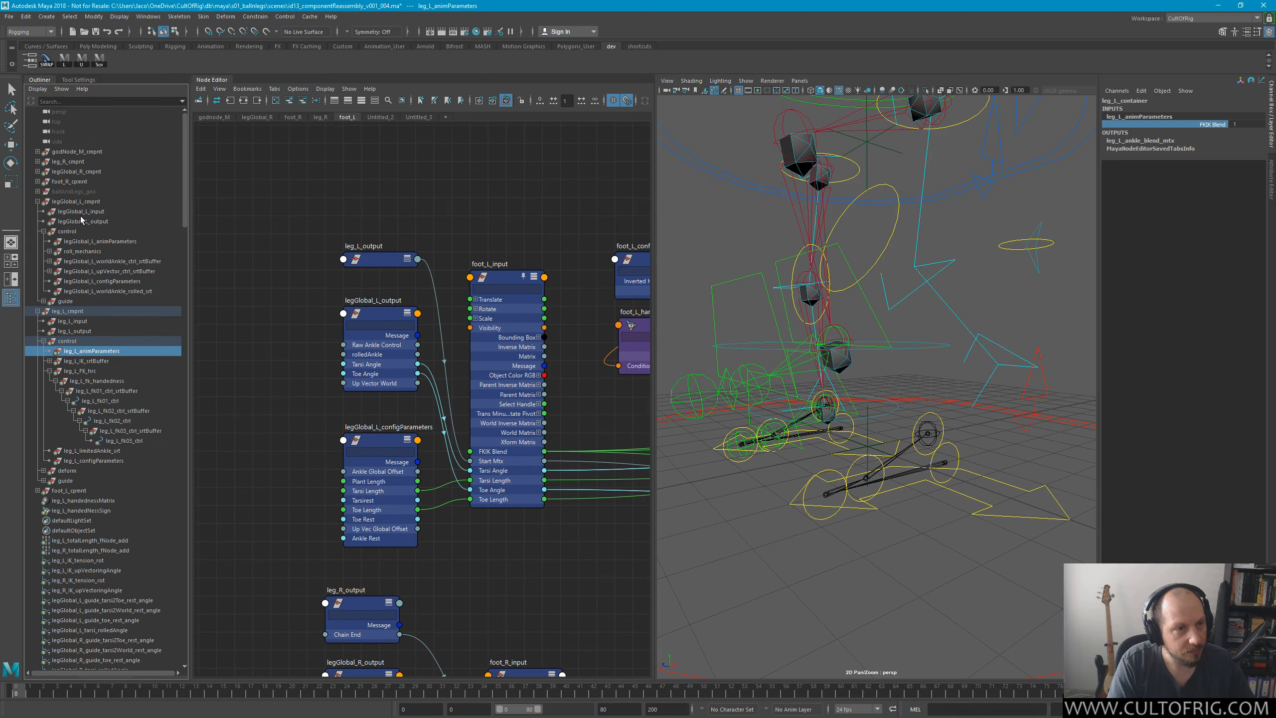
left_click(119, 242)
key("e")
left_click(1220, 124)
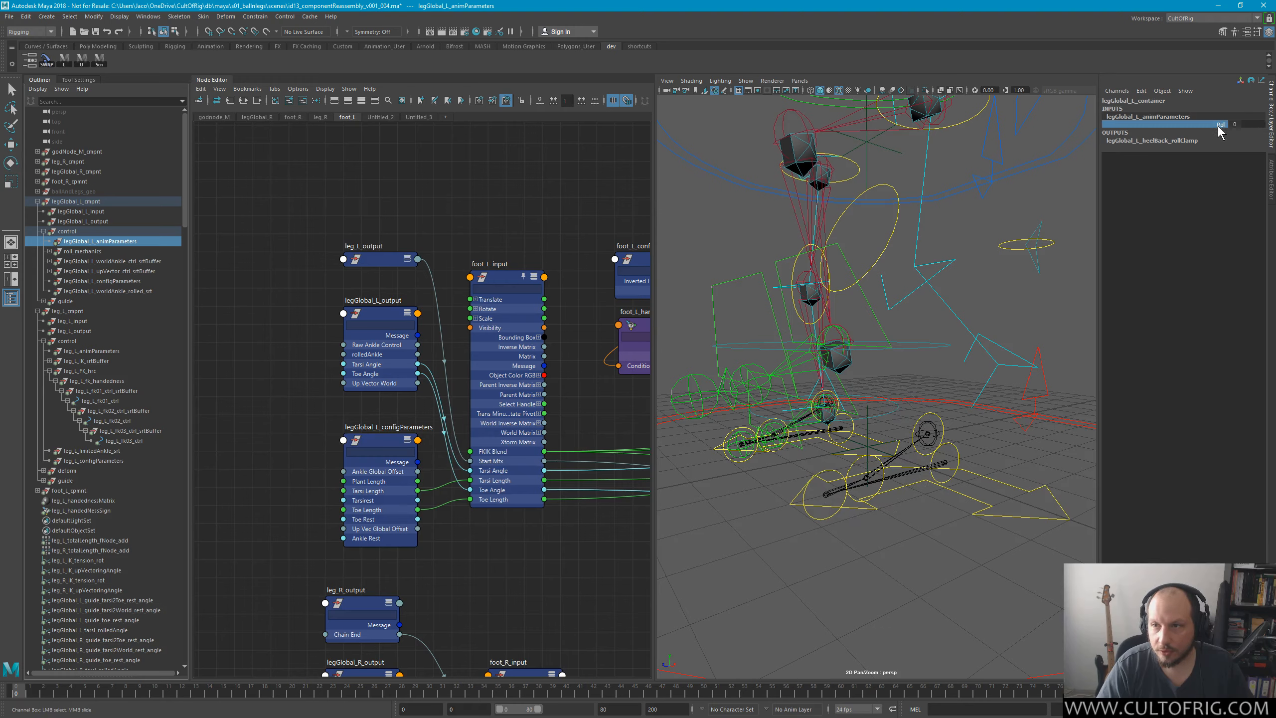
mouse_move(967, 417)
middle_mouse_down()
mouse_move(988, 412)
mouse_move(977, 415)
middle_mouse_up()
left_click_drag(977, 414, 900, 391, "alt")
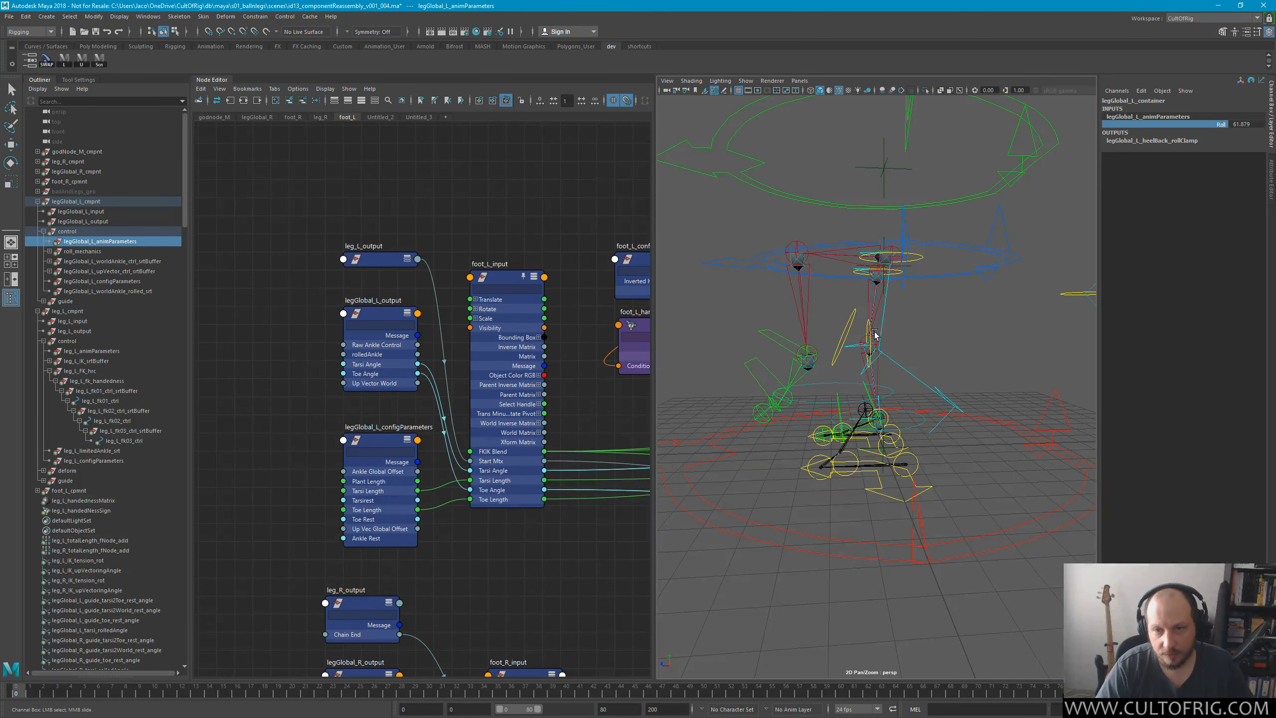
middle_click_drag(974, 403, 986, 368)
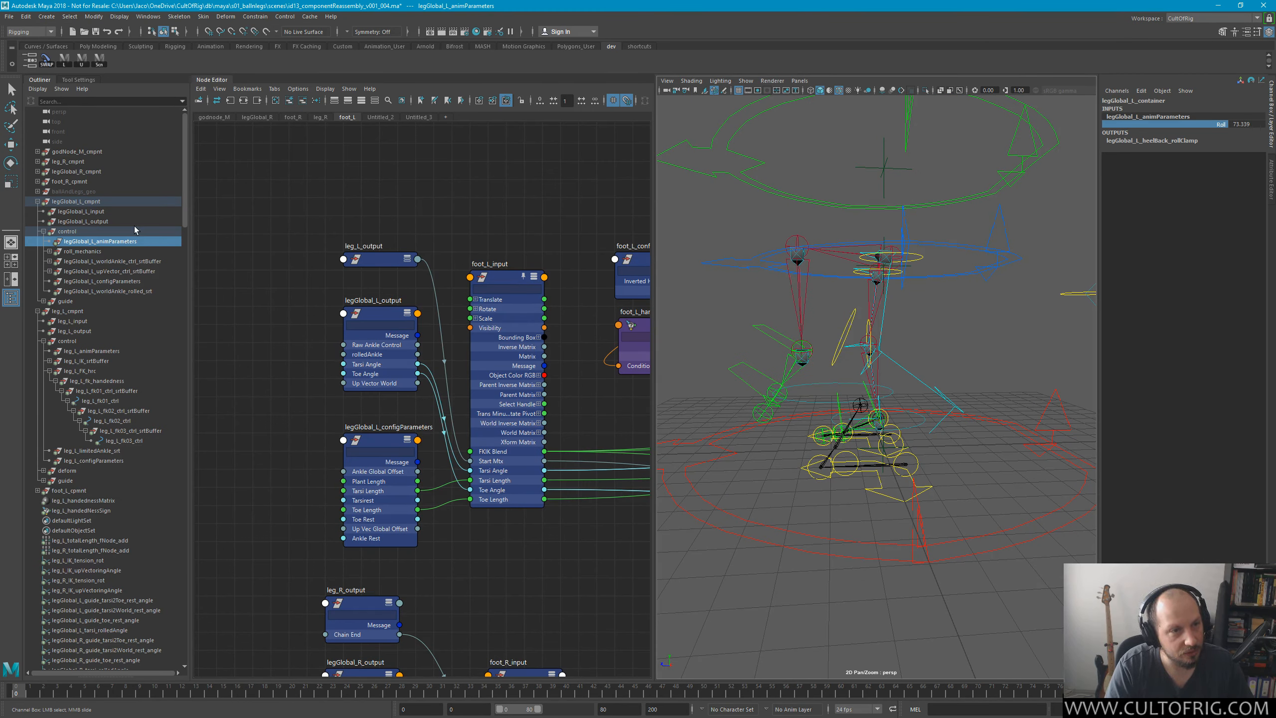
Test the FKIK Blend of leg_L_animParameters with the left foot rolled, leaving the blend at 1.
left_click(115, 350)
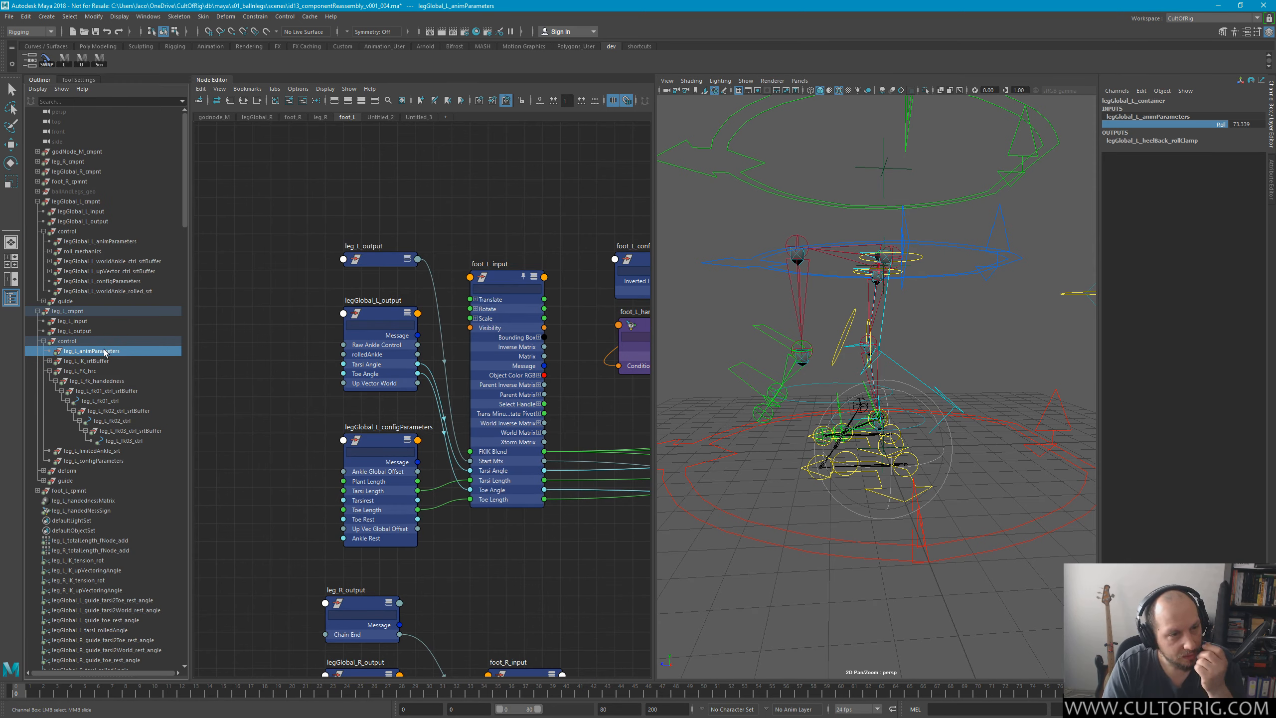
key("e")
left_click(1210, 124)
middle_click_drag(942, 352, 967, 368)
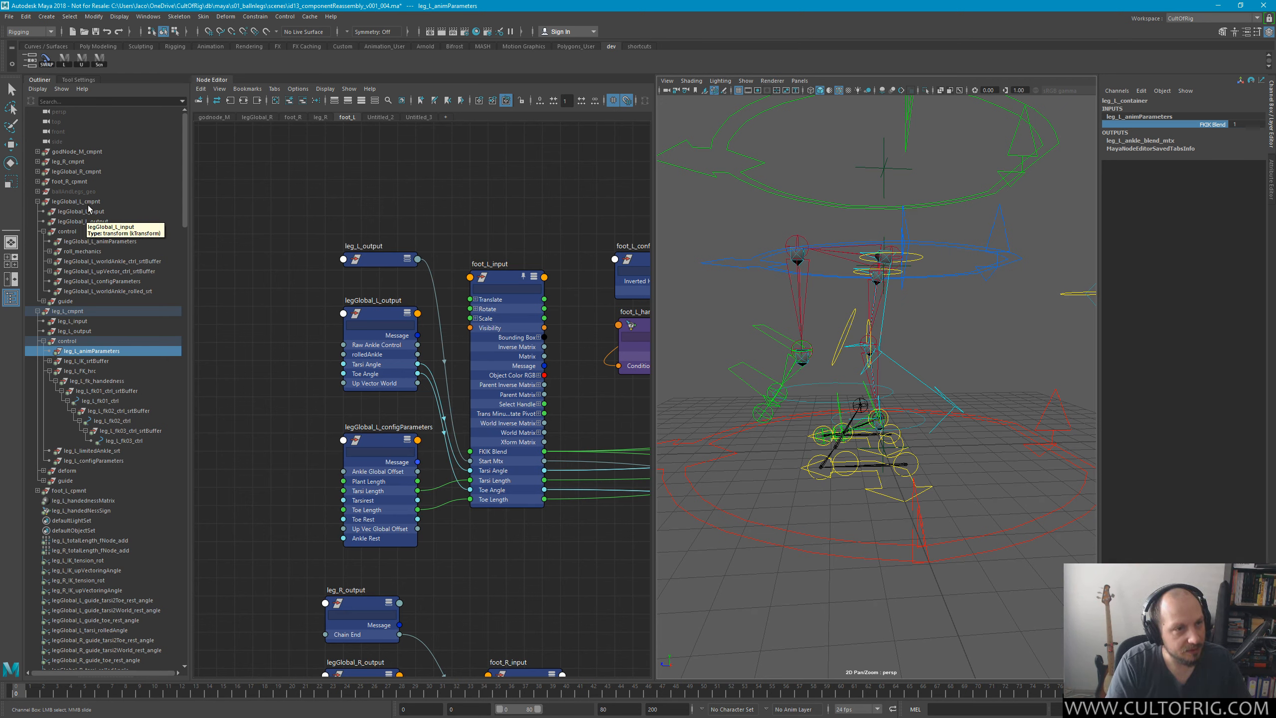
Scrub the Roll of legGlobal_L_animParameters down to about 59.6.
left_click(116, 241)
key("e")
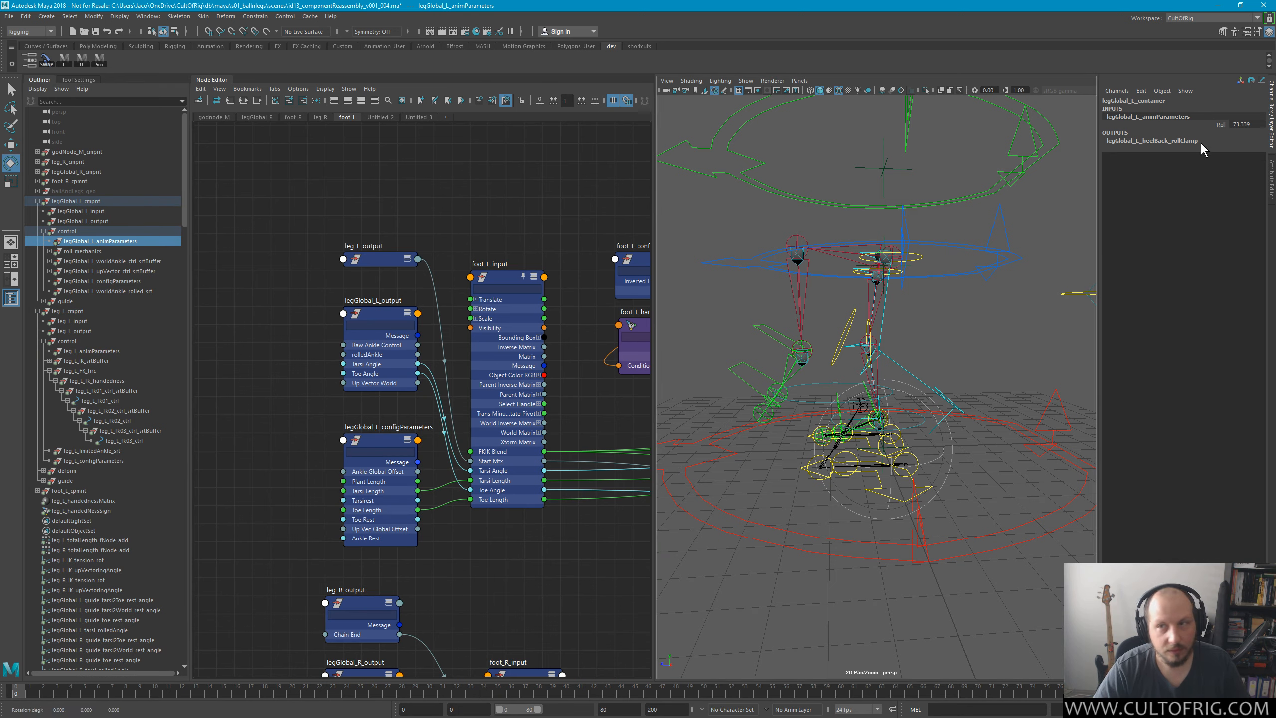
left_click(1215, 124)
middle_click_drag(999, 417, 870, 394)
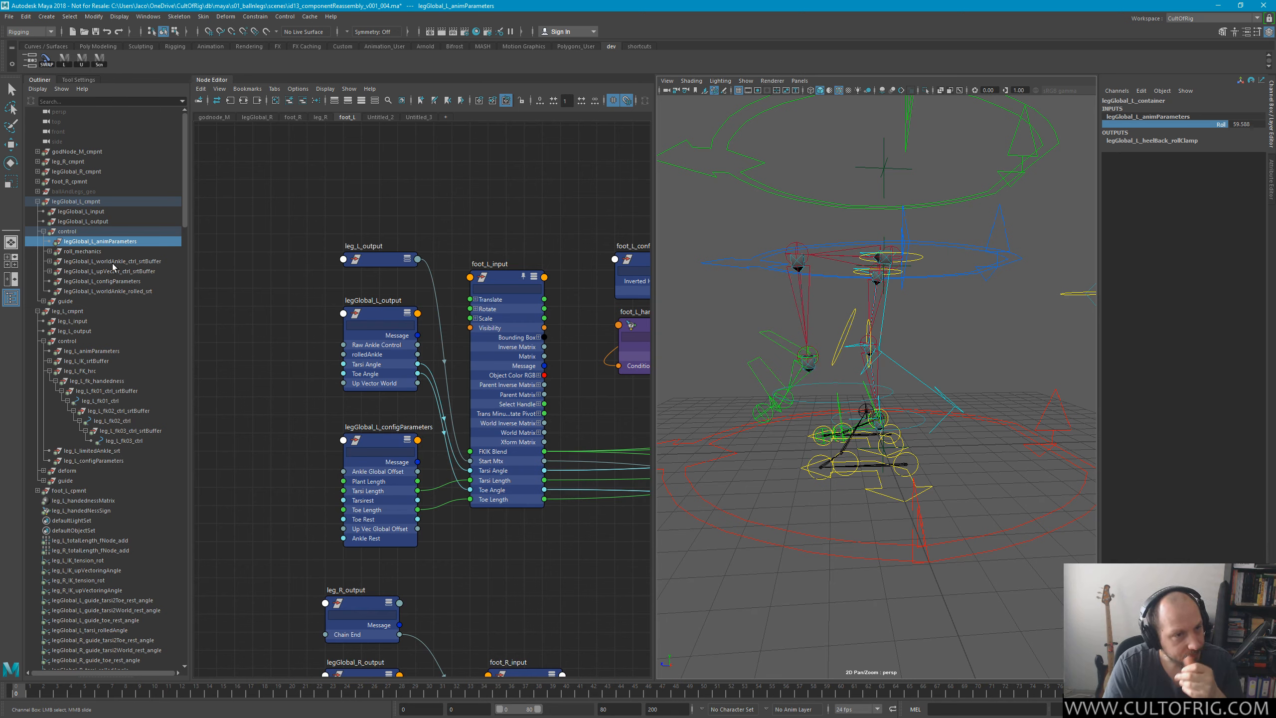
Scrub the FKIK Blend of leg_L_animParameters to 0.39.
left_click(94, 351)
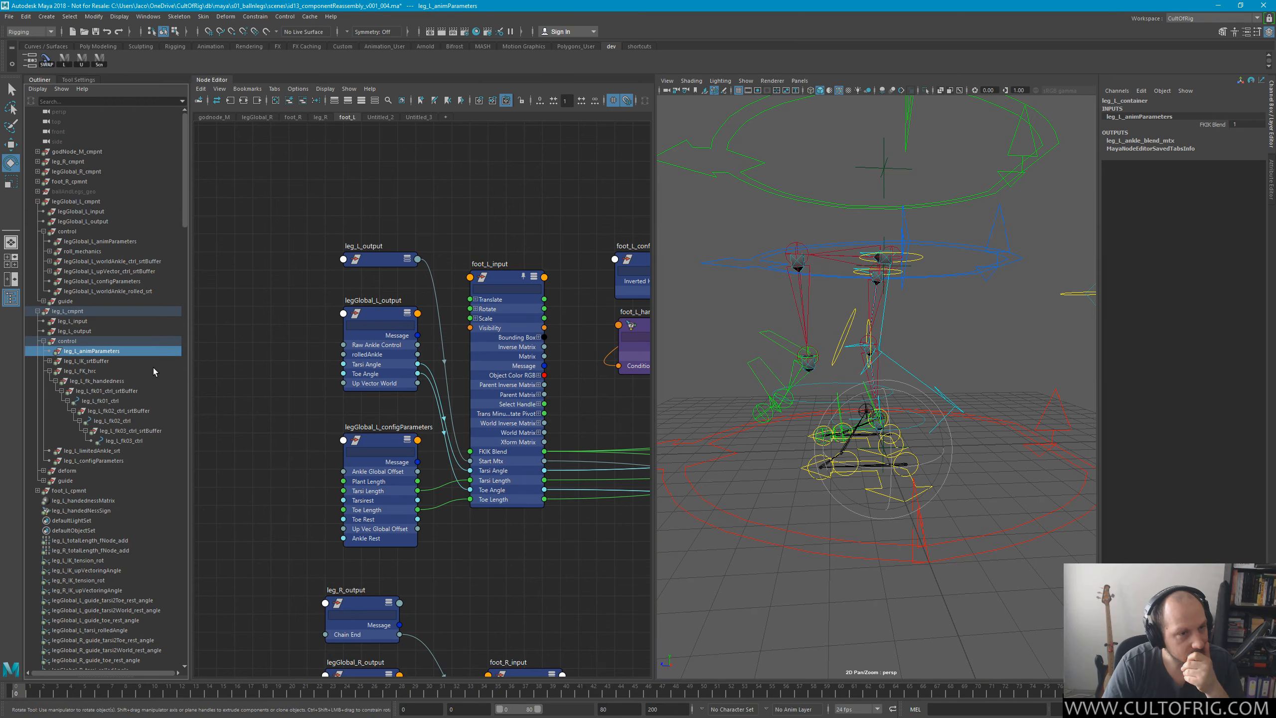
left_click(1216, 124)
middle_click_drag(924, 388, 1055, 398)
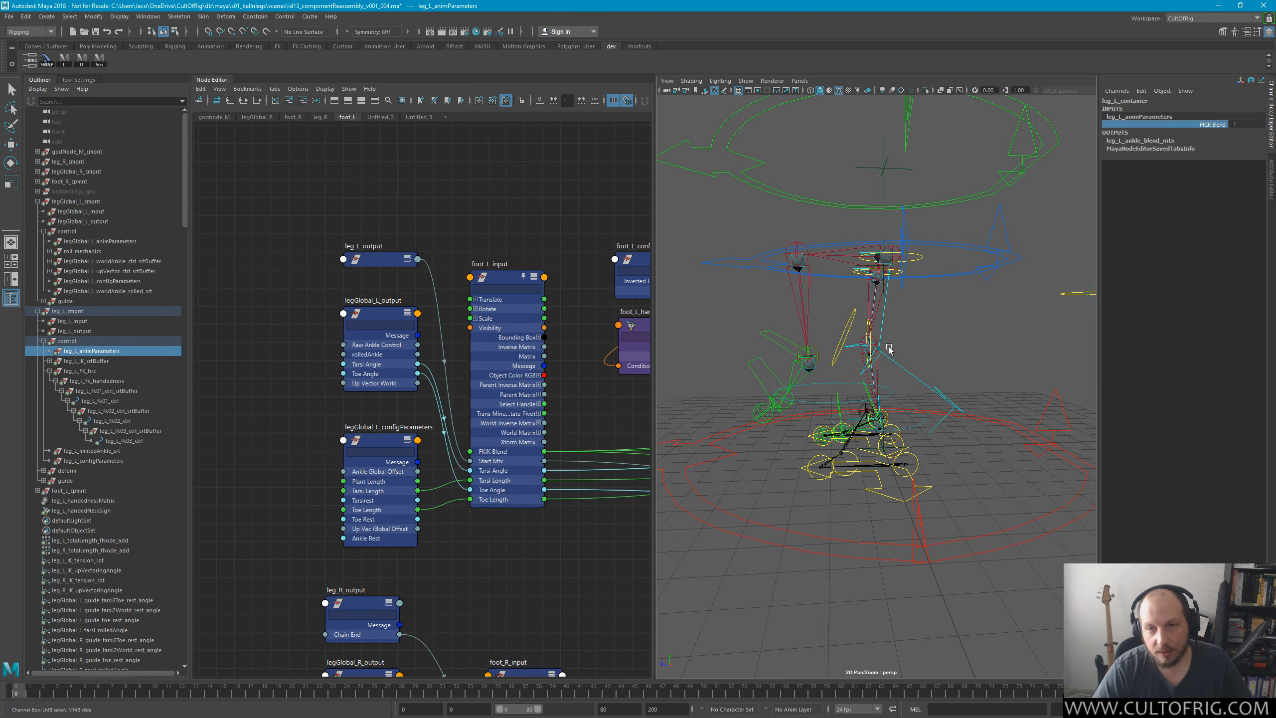
middle_click_drag(925, 341, 913, 381)
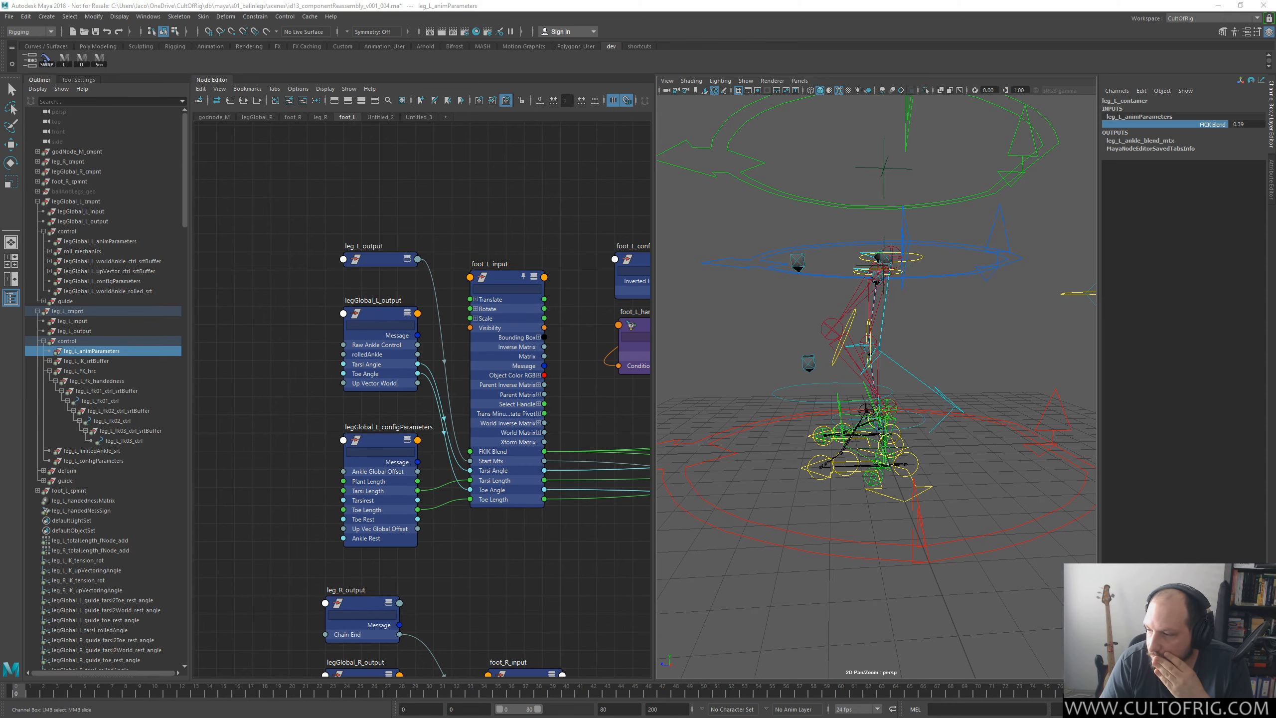
Examine the left foot's position against the blended leg and inspect the attributes of legGlobal_L_configParameters and foot_L_input.
left_click(994, 5)
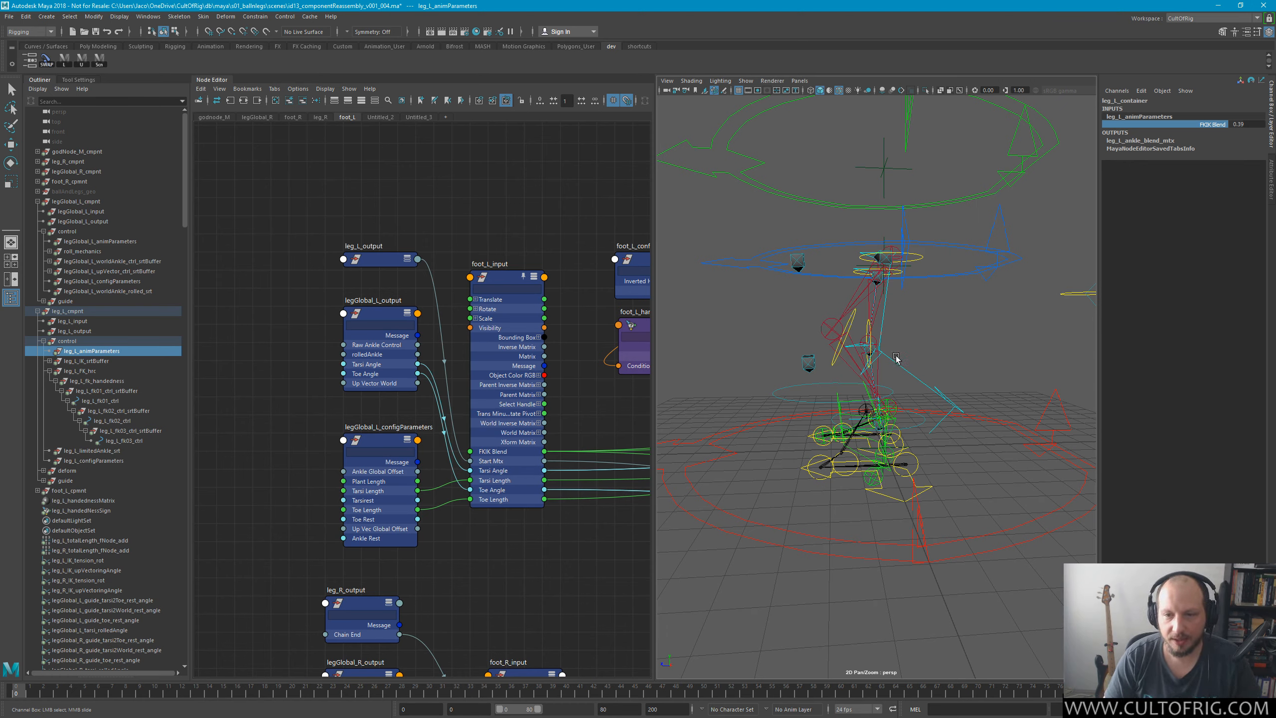
left_click_drag(895, 356, 997, 363, "alt")
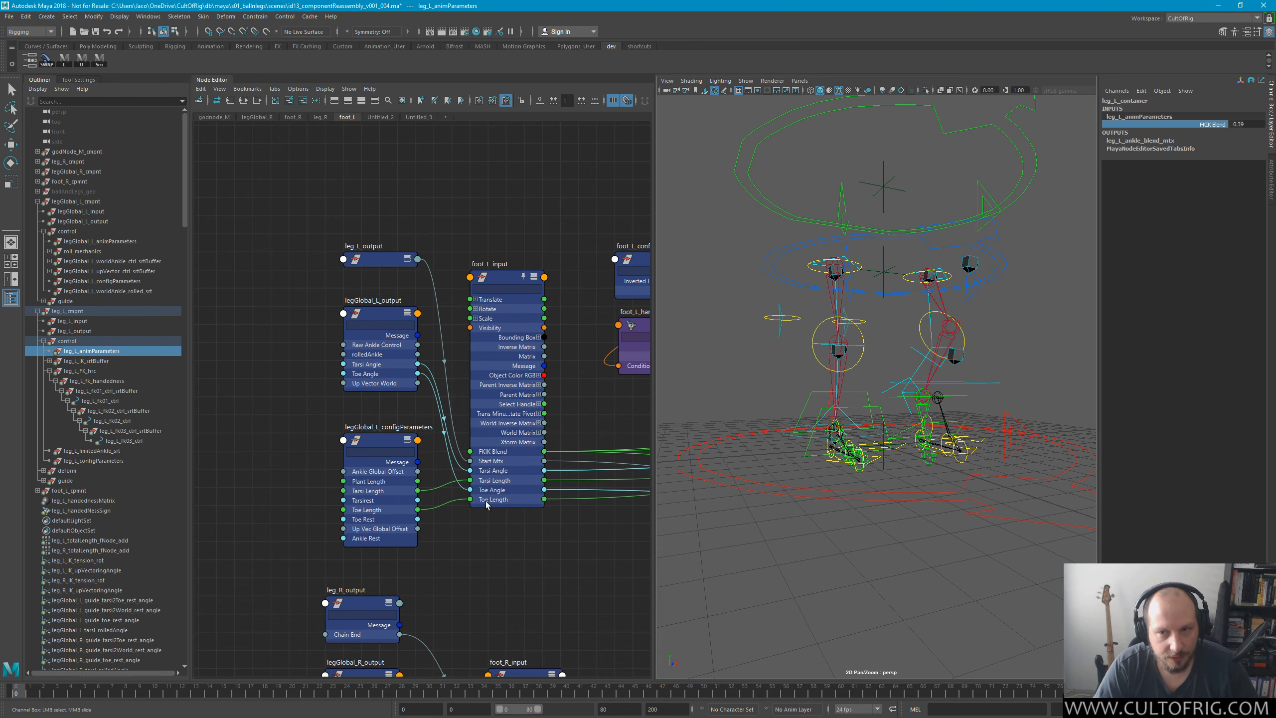
mouse_move(471, 490)
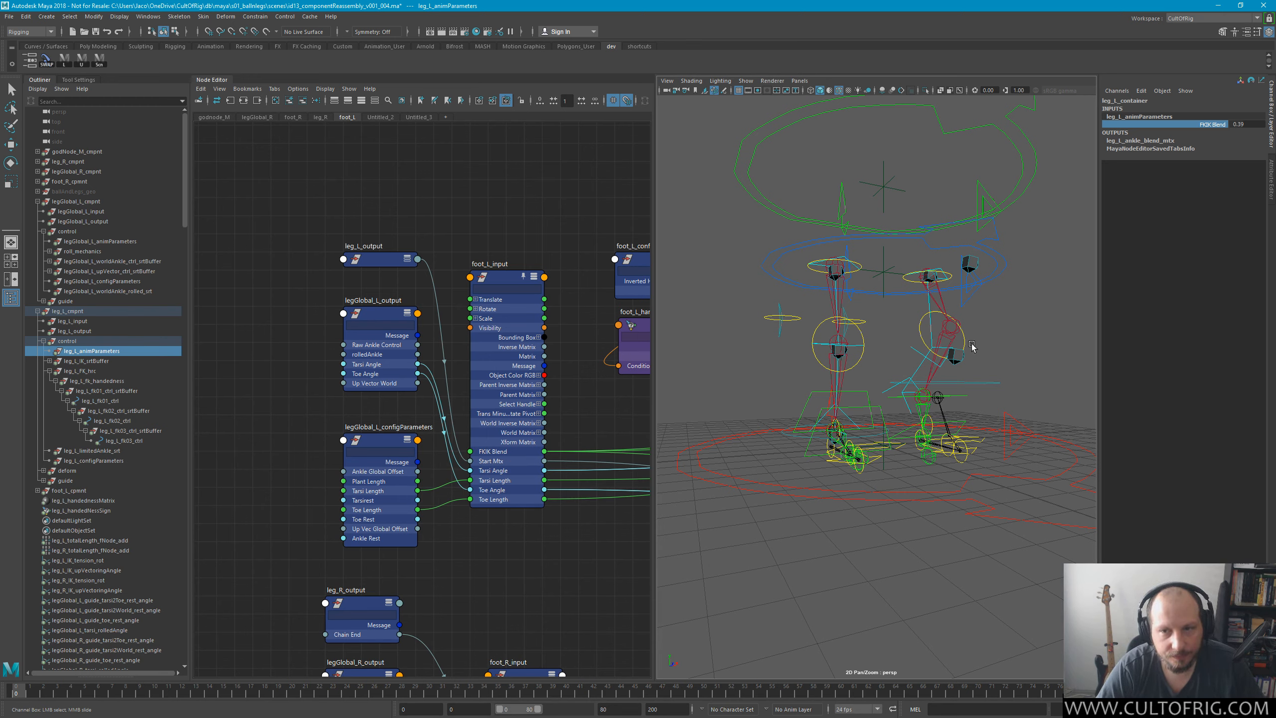
left_click_drag(916, 346, 823, 360, "alt")
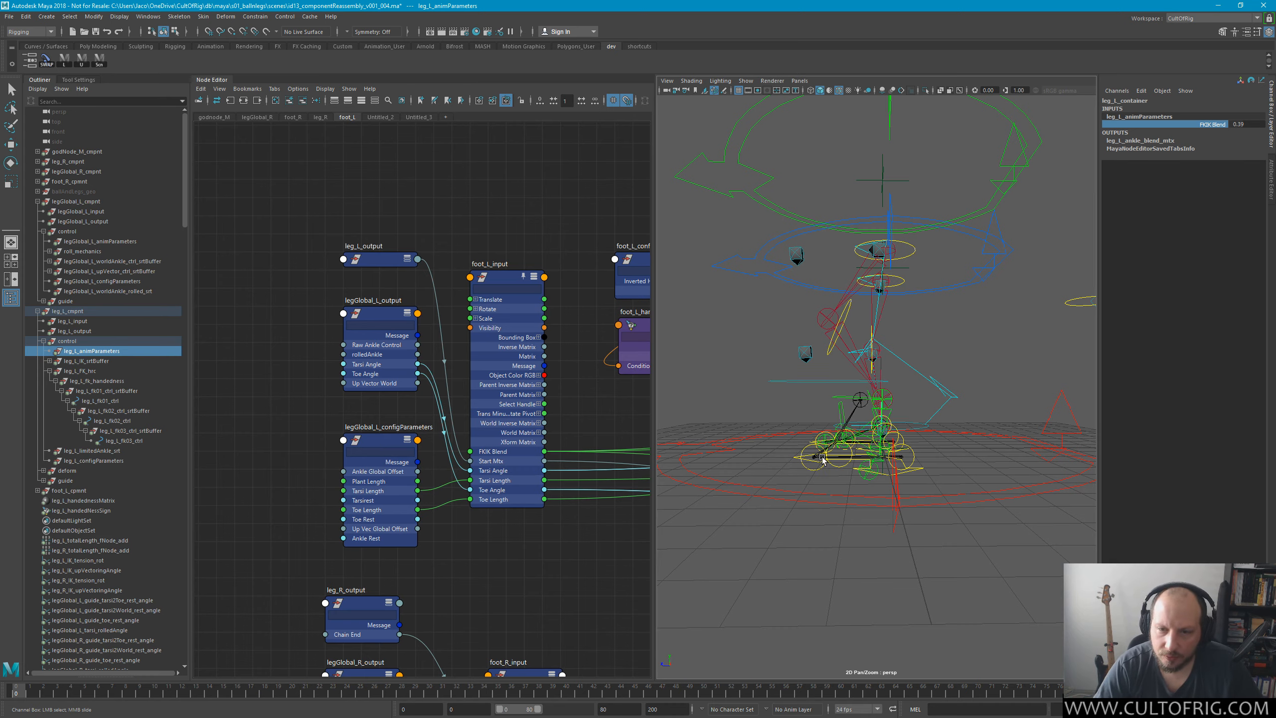
left_click_drag(821, 458, 889, 452, "alt")
right_click_drag(814, 437, 857, 430, "alt")
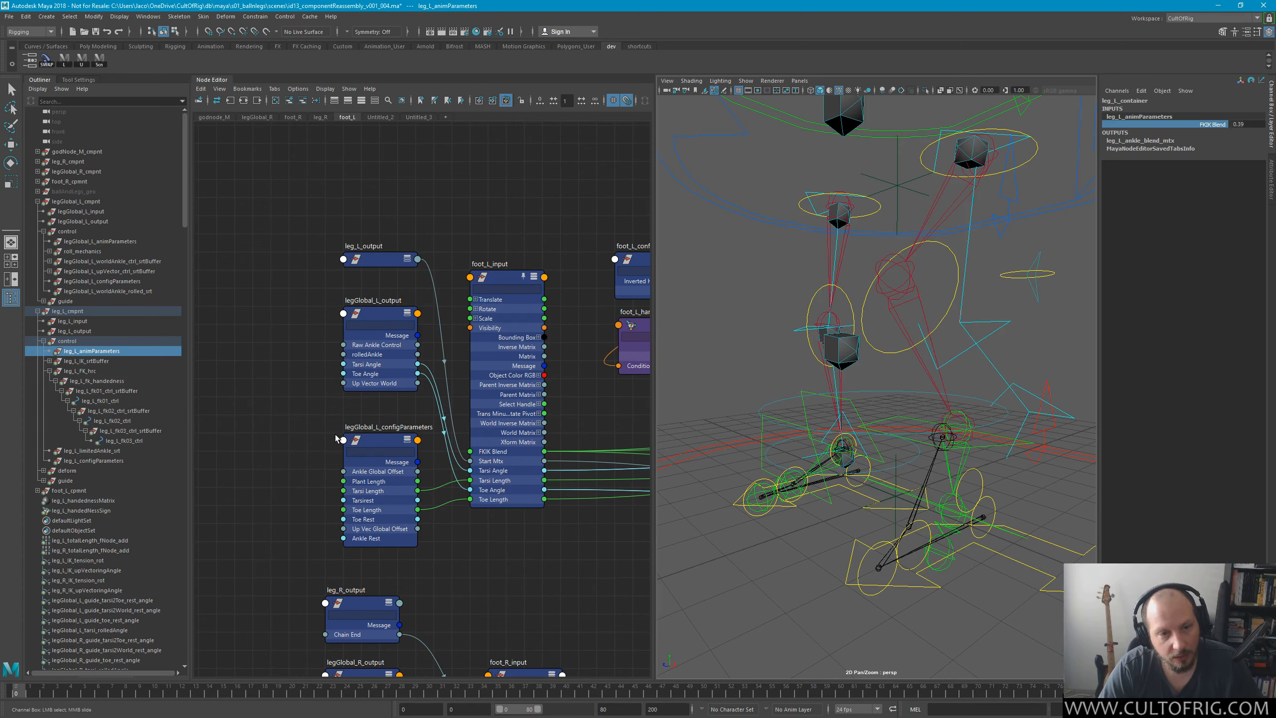
left_click(401, 471)
key("e")
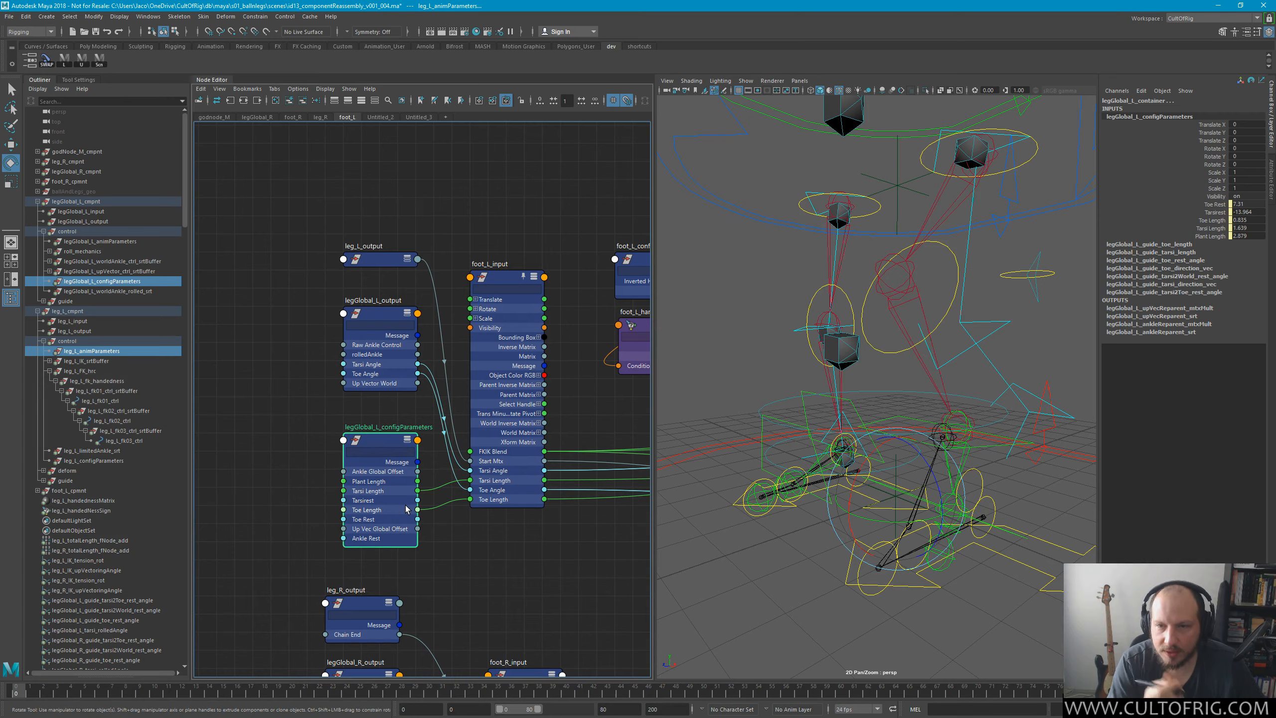
left_click_drag(1020, 433, 849, 384, "alt")
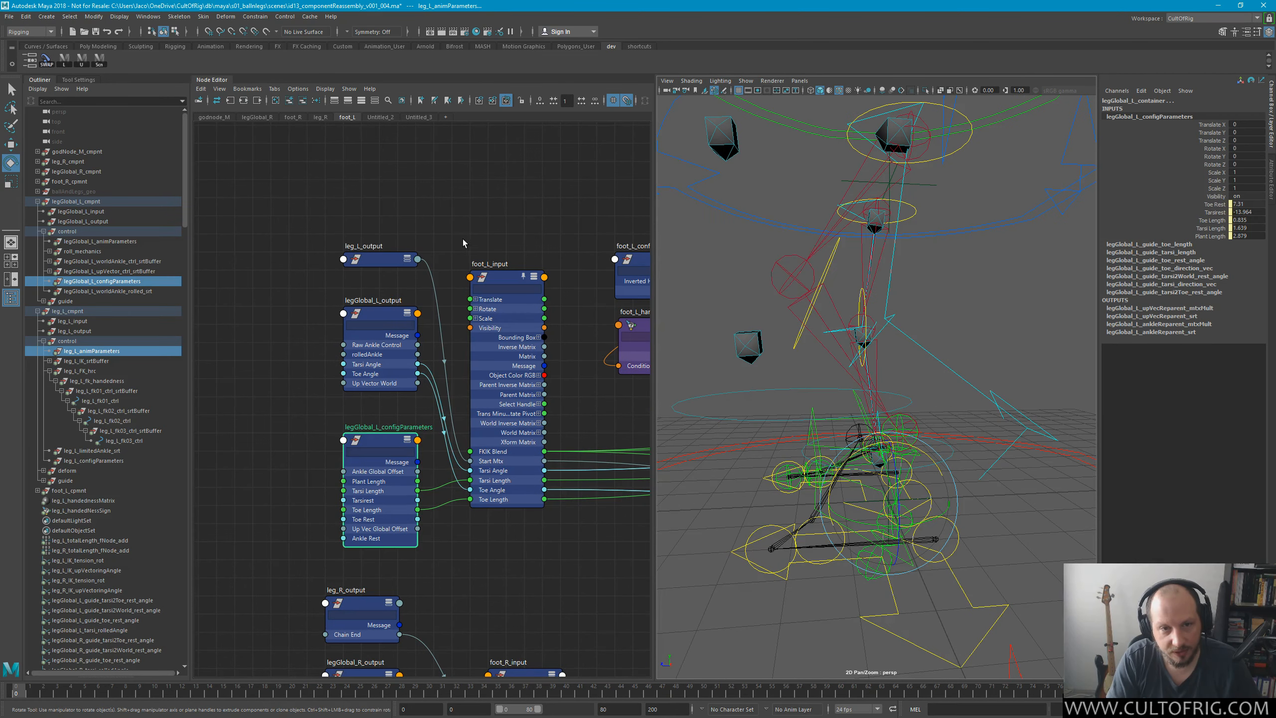
left_click(484, 399)
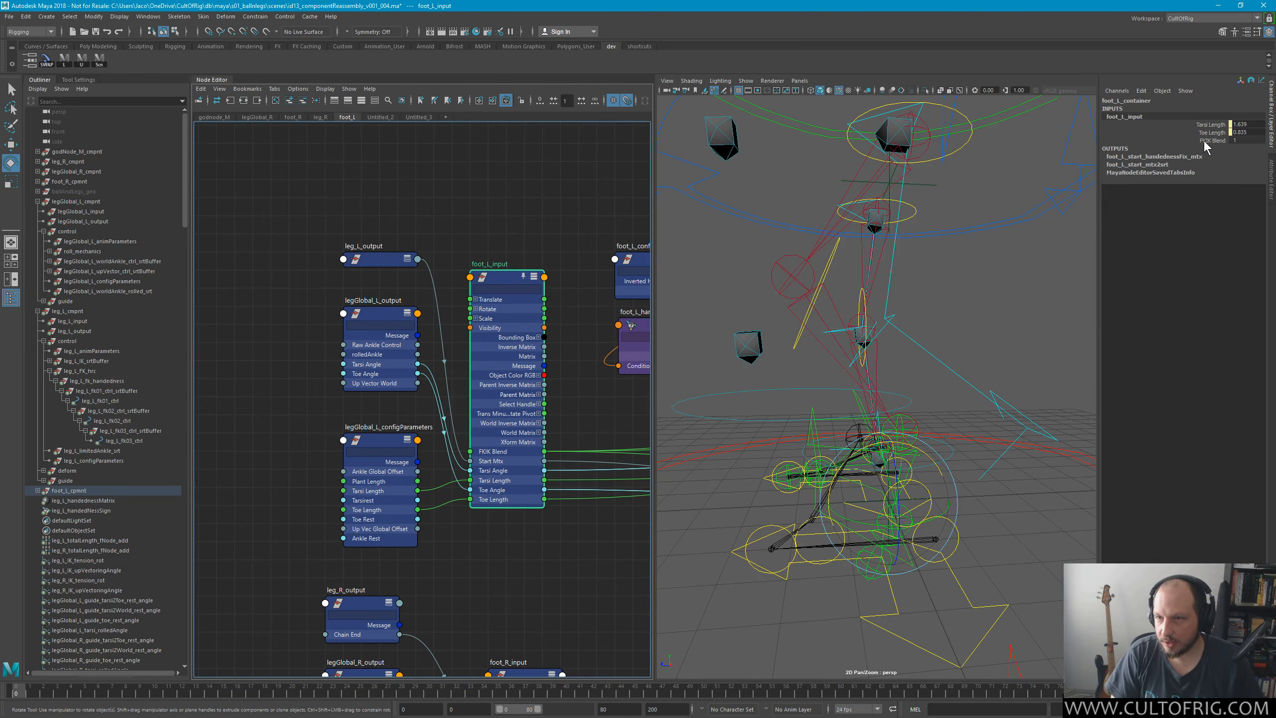
left_click_drag(801, 390, 894, 450, "alt")
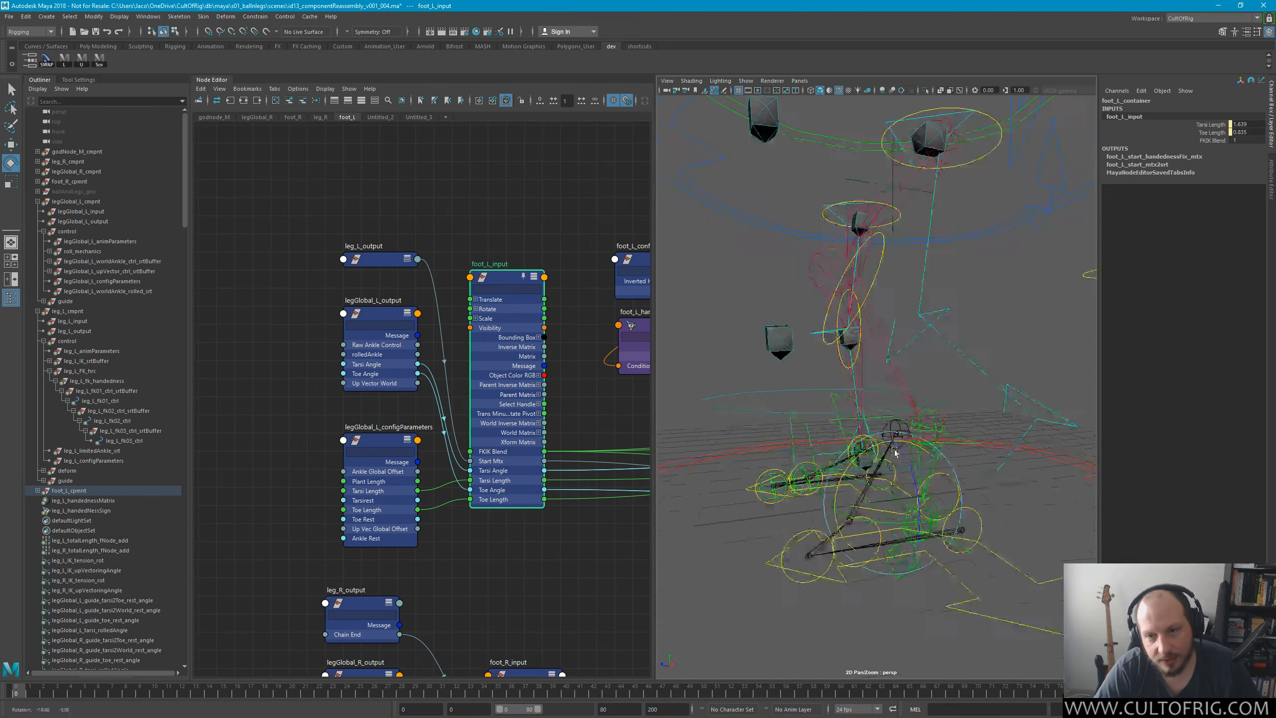
right_click_drag(894, 450, 802, 396, "alt")
Remove the right-side leg and foot nodes below the left-side ones from the foot_L node graph.
middle_click_drag(512, 535, 460, 410)
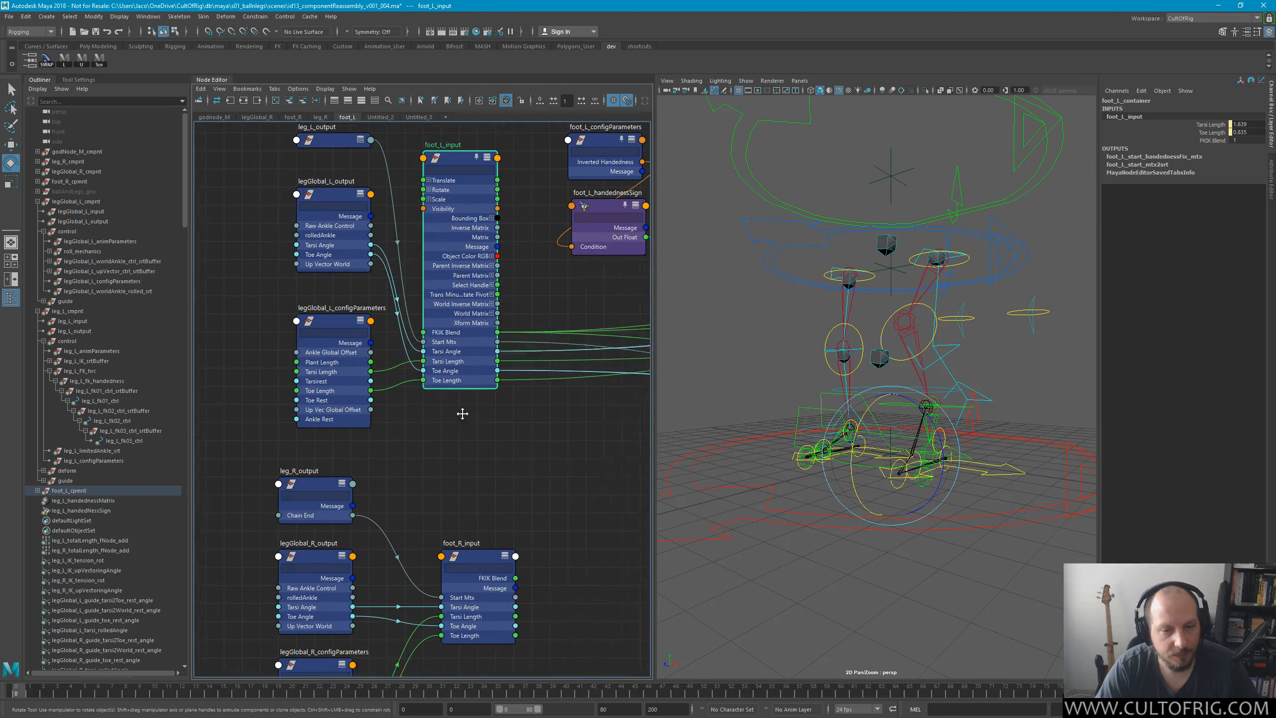
middle_click_drag(516, 496, 578, 436)
left_click_drag(241, 408, 582, 678)
key("minus")
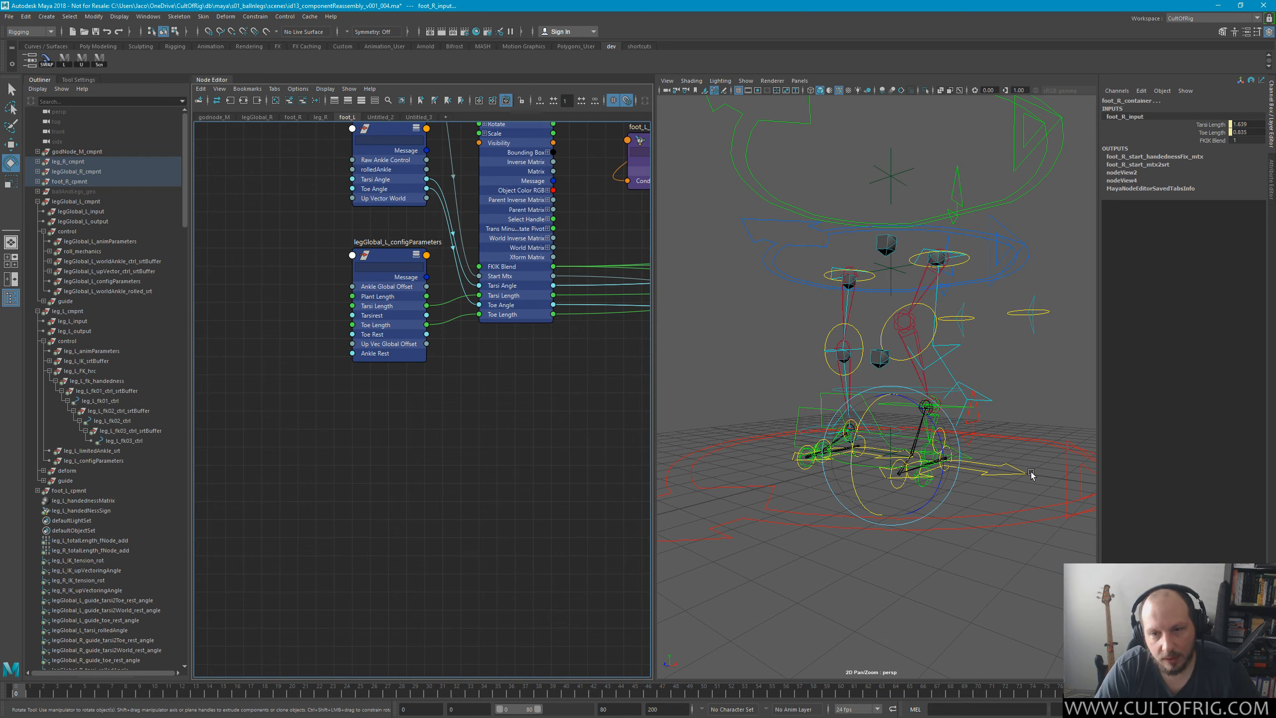
Select legGlobal_L_animParameters and examine the left-side nodes connected into foot_L_input.
left_click_drag(859, 450, 839, 455, "alt")
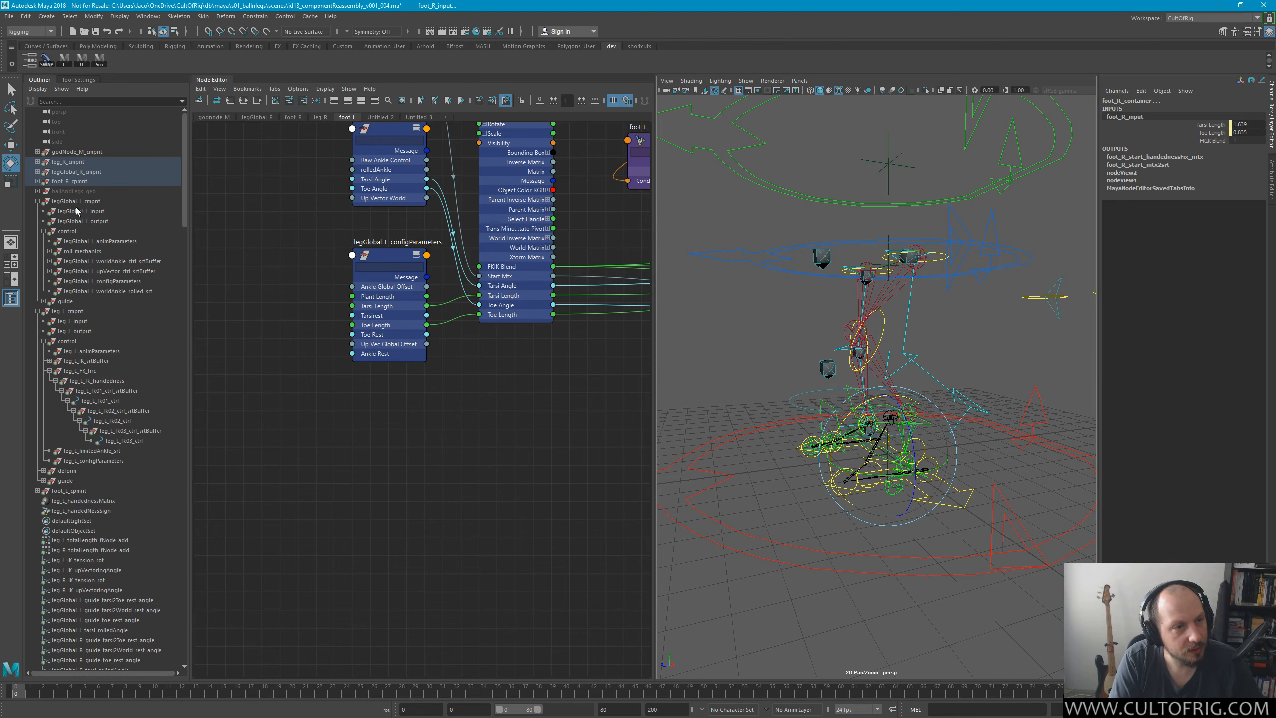
left_click(100, 242)
middle_click_drag(390, 340, 302, 596, "alt")
middle_click_drag(602, 315, 495, 284, "alt")
right_click_drag(496, 284, 464, 285, "alt")
middle_click_drag(534, 258, 558, 248, "alt")
middle_click_drag(335, 237, 512, 268, "alt")
right_click_drag(437, 200, 527, 213, "alt")
middle_click_drag(527, 214, 268, 174, "alt")
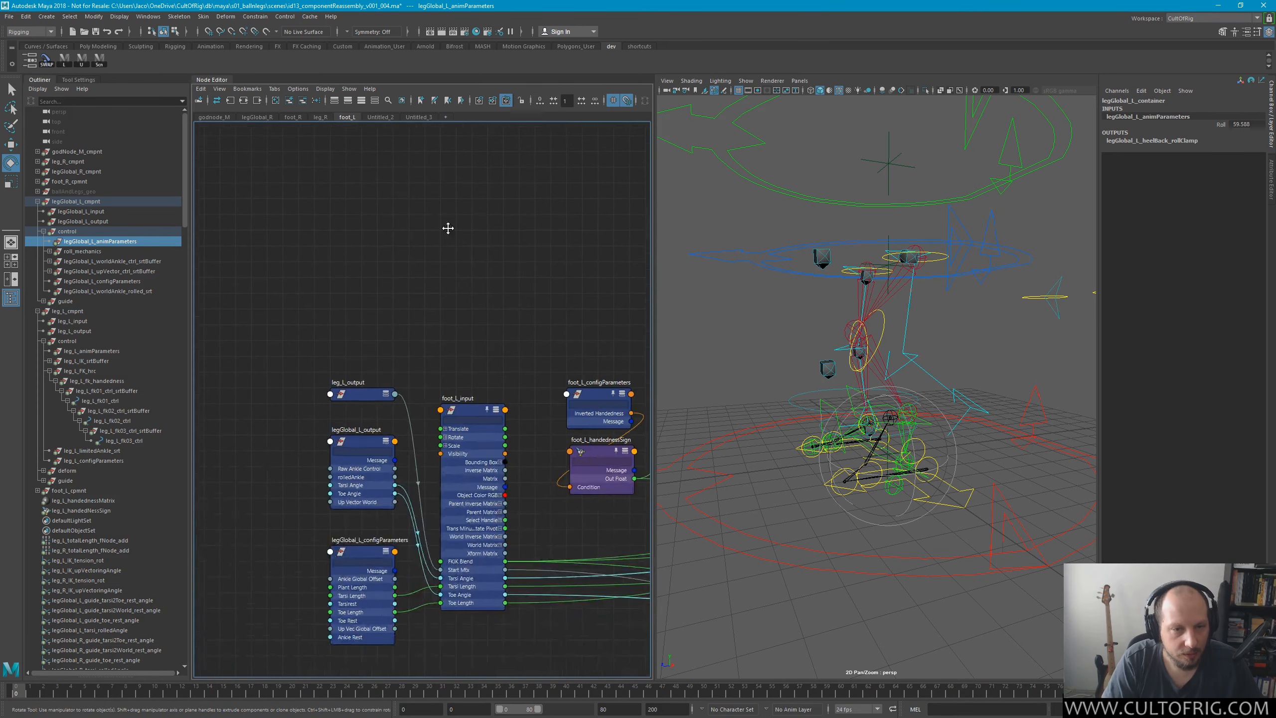
right_click_drag(447, 228, 492, 201, "alt")
middle_click_drag(492, 201, 481, 100, "alt")
middle_click_drag(481, 346, 515, 179, "alt")
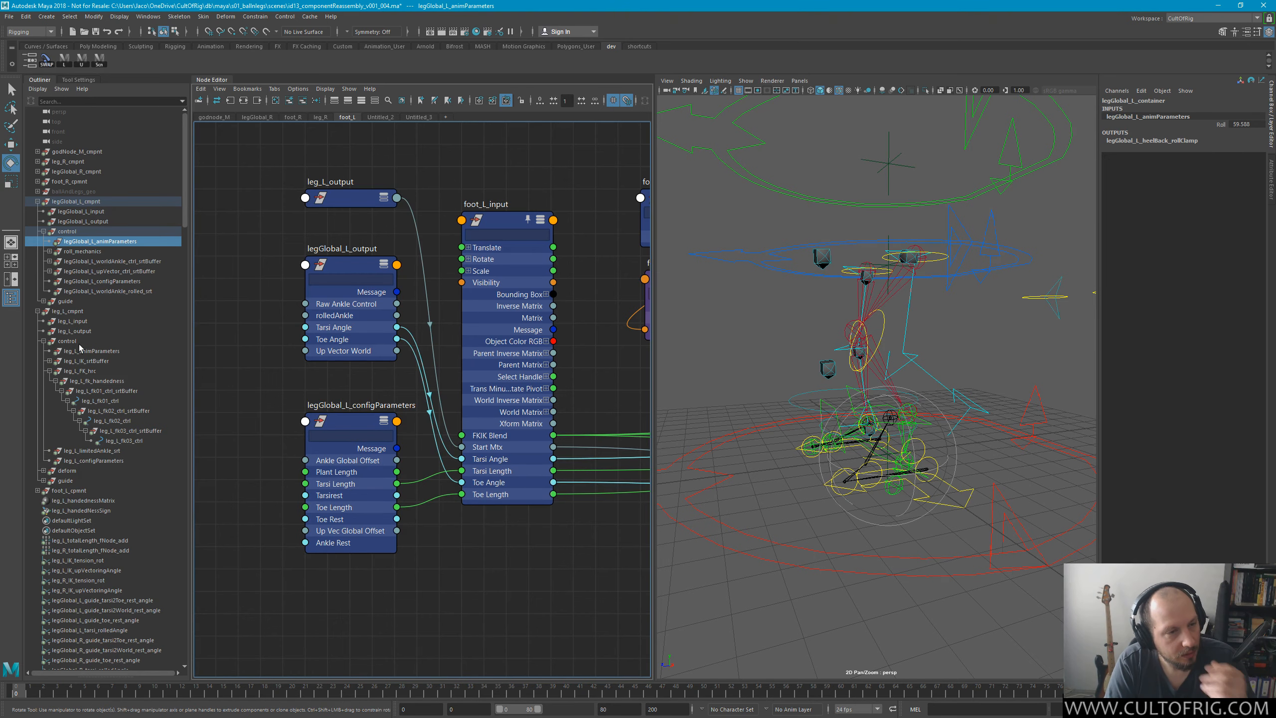
Add leg_L_animParameters to the foot_L node graph above the leg_L_output node.
left_click(112, 352)
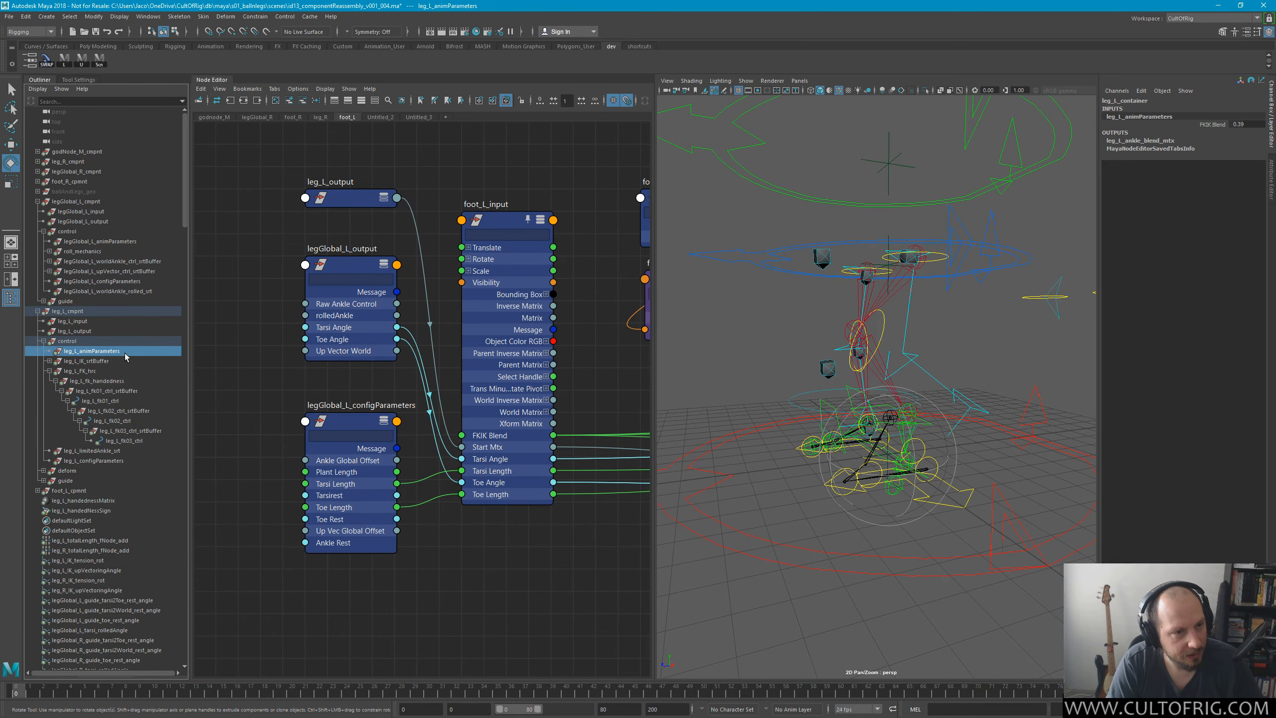
middle_click_drag(350, 327, 422, 392, "alt")
middle_click_drag(128, 357, 422, 187)
left_click_drag(448, 183, 433, 165)
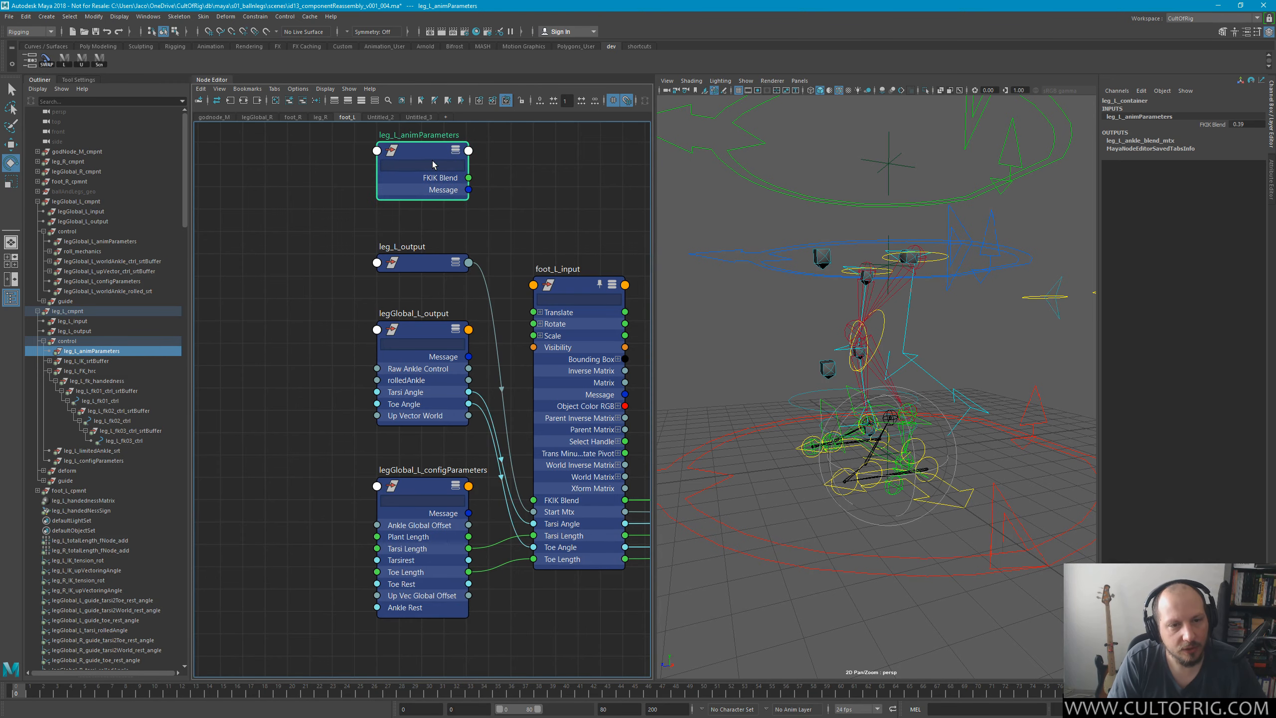
Show all attributes on the leg_L_animParameters node and place it below legGlobal_L_configParameters.
middle_click_drag(574, 164, 493, 248, "alt")
scroll(492, 248, "down", 1)
left_click(401, 235)
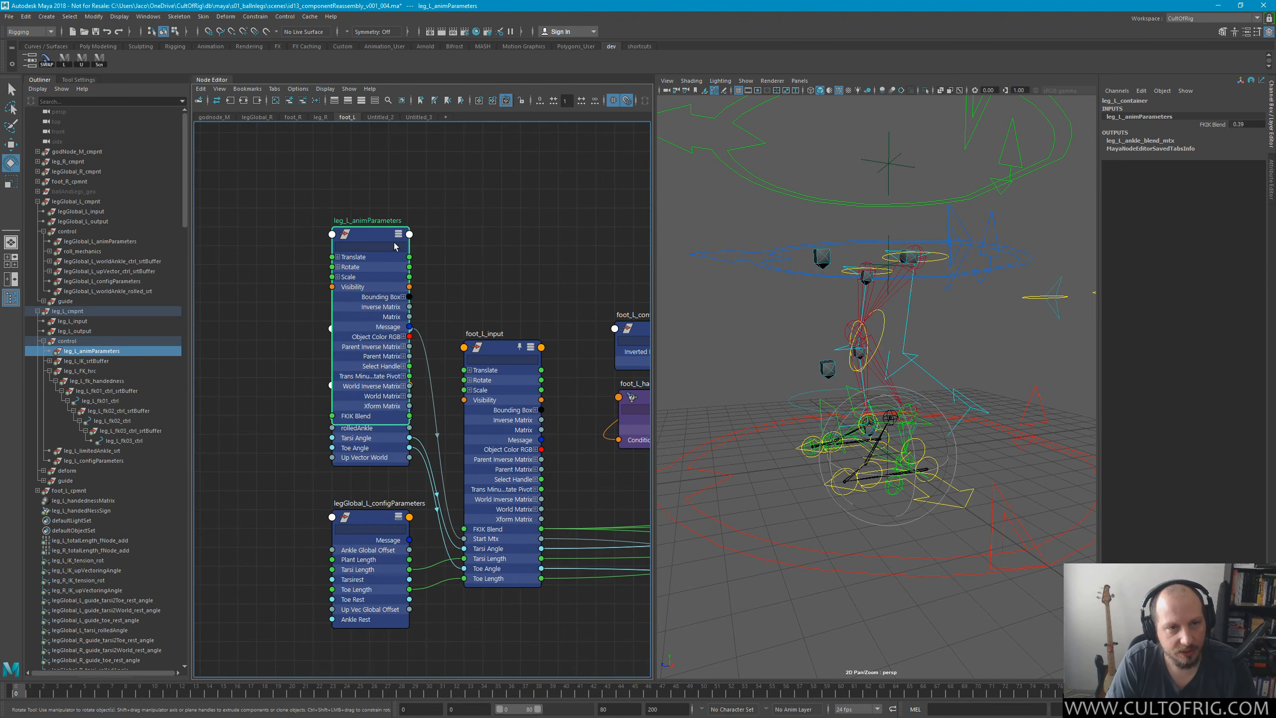
left_click_drag(368, 238, 227, 400)
middle_click_drag(380, 346, 538, 161, "alt")
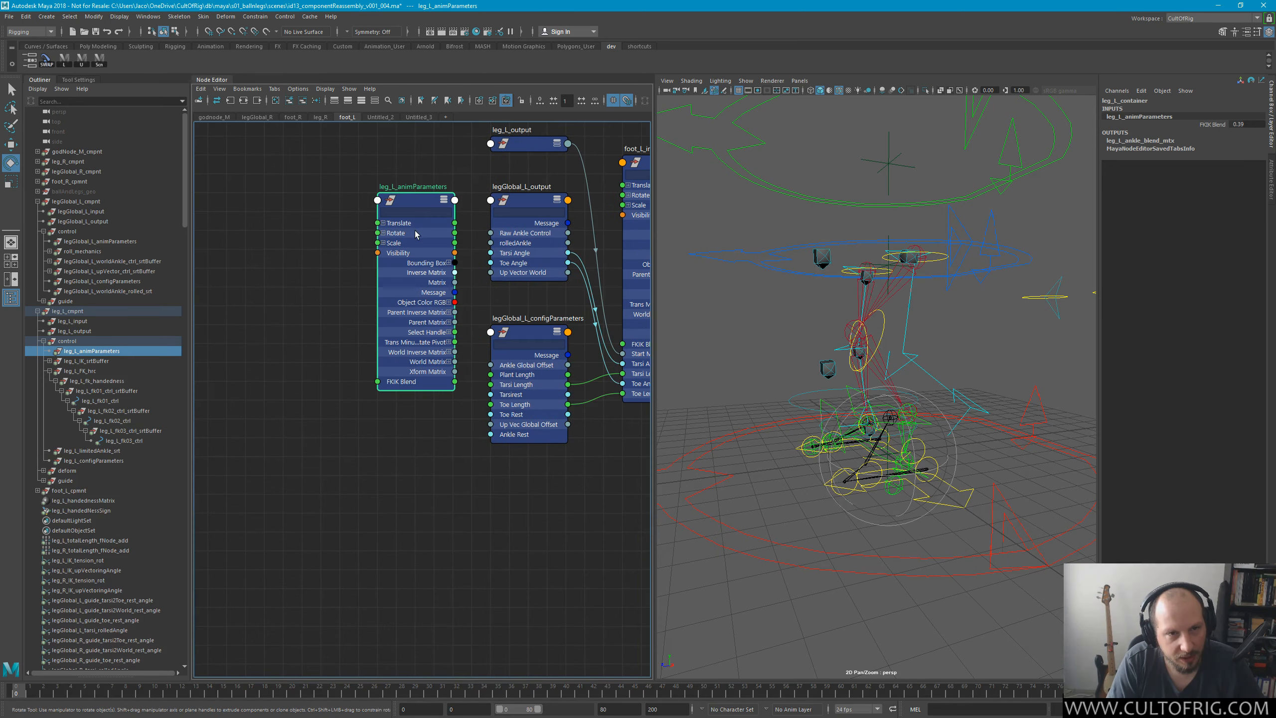
left_click_drag(409, 201, 526, 490)
middle_click_drag(509, 418, 325, 339, "alt")
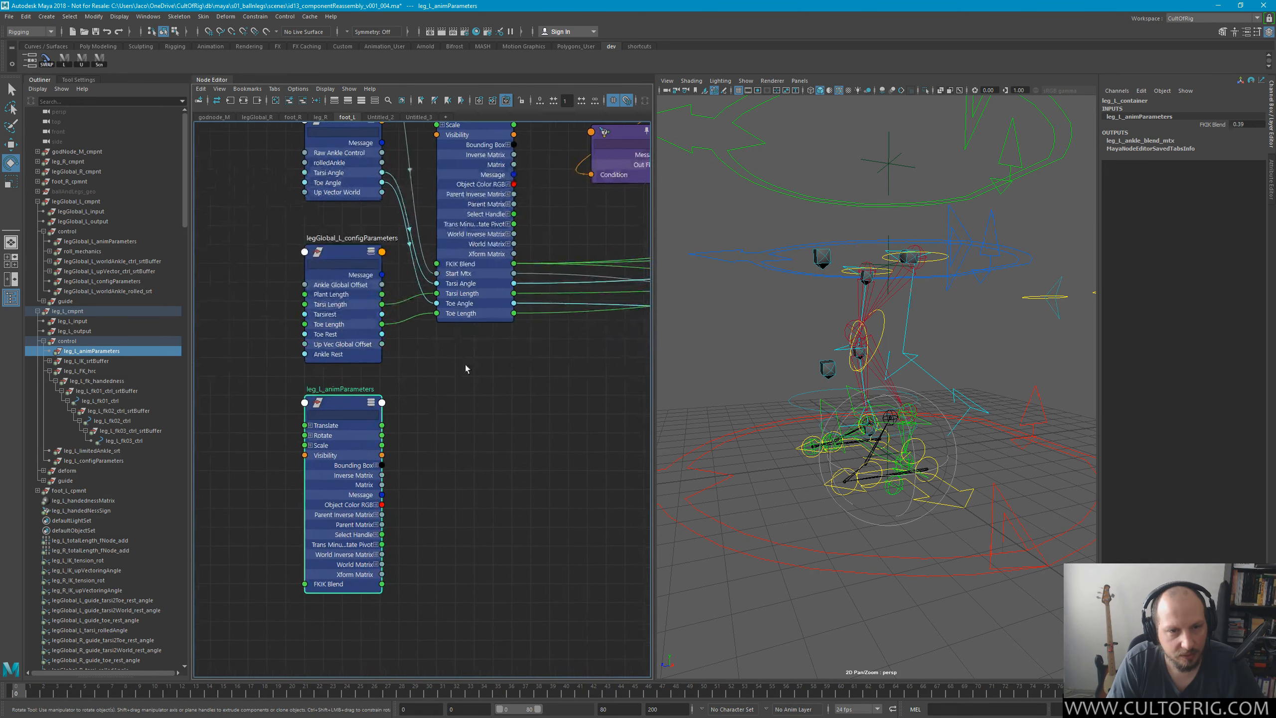
Connect the FKIK Blend output of leg_L_animParameters to the FKIK Blend input of foot_L_input.
right_click_drag(515, 388, 406, 340, "alt")
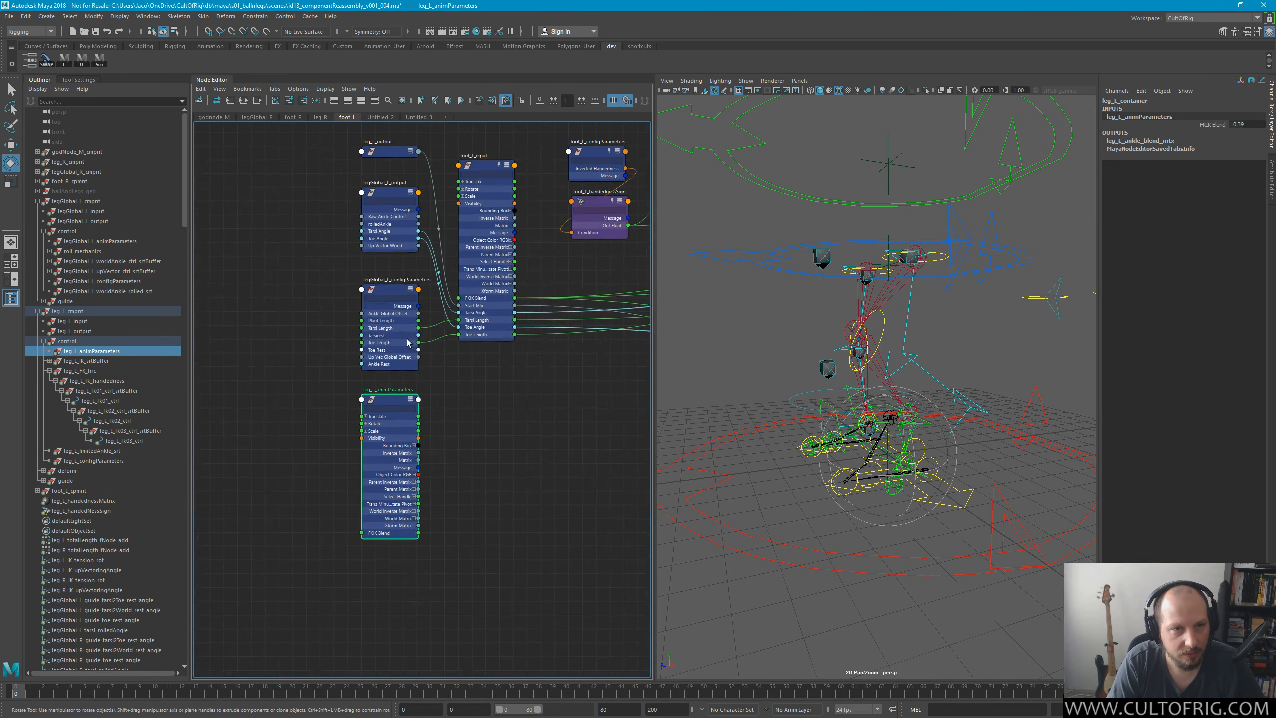
left_click(502, 428)
middle_click_drag(442, 418, 444, 418, "alt")
scroll(444, 418, "up", 3)
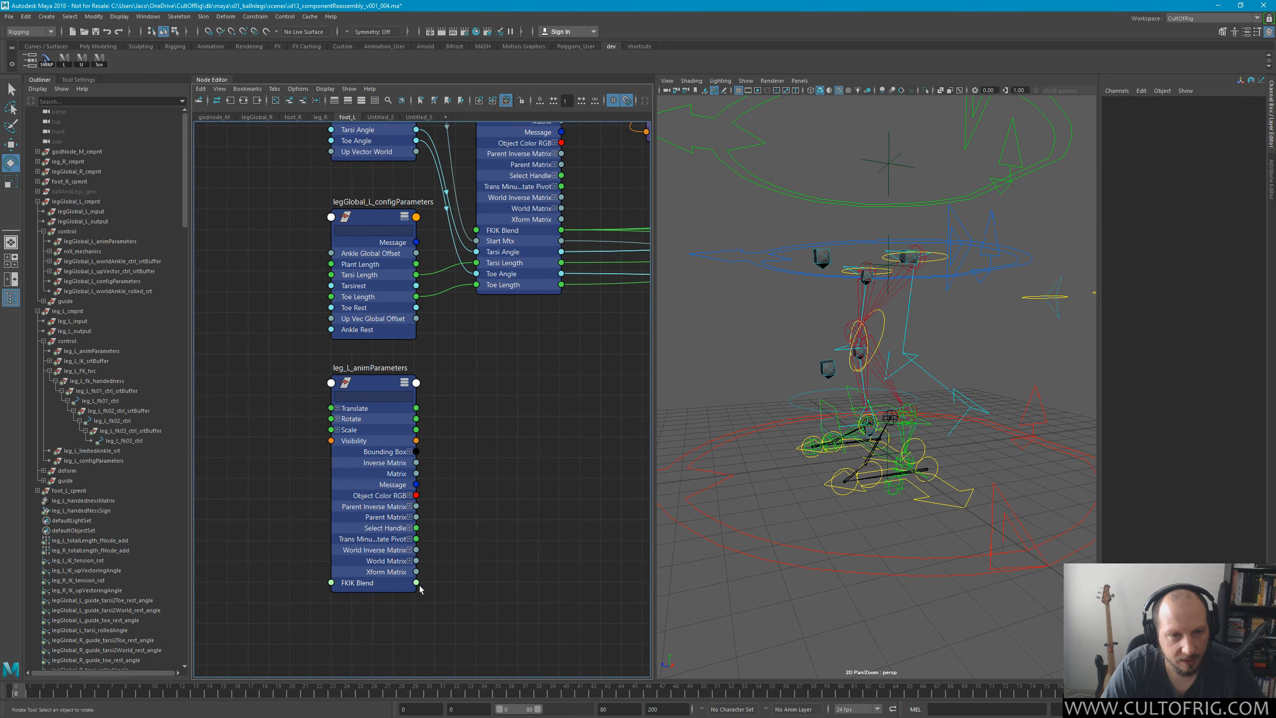
left_click_drag(416, 582, 476, 230)
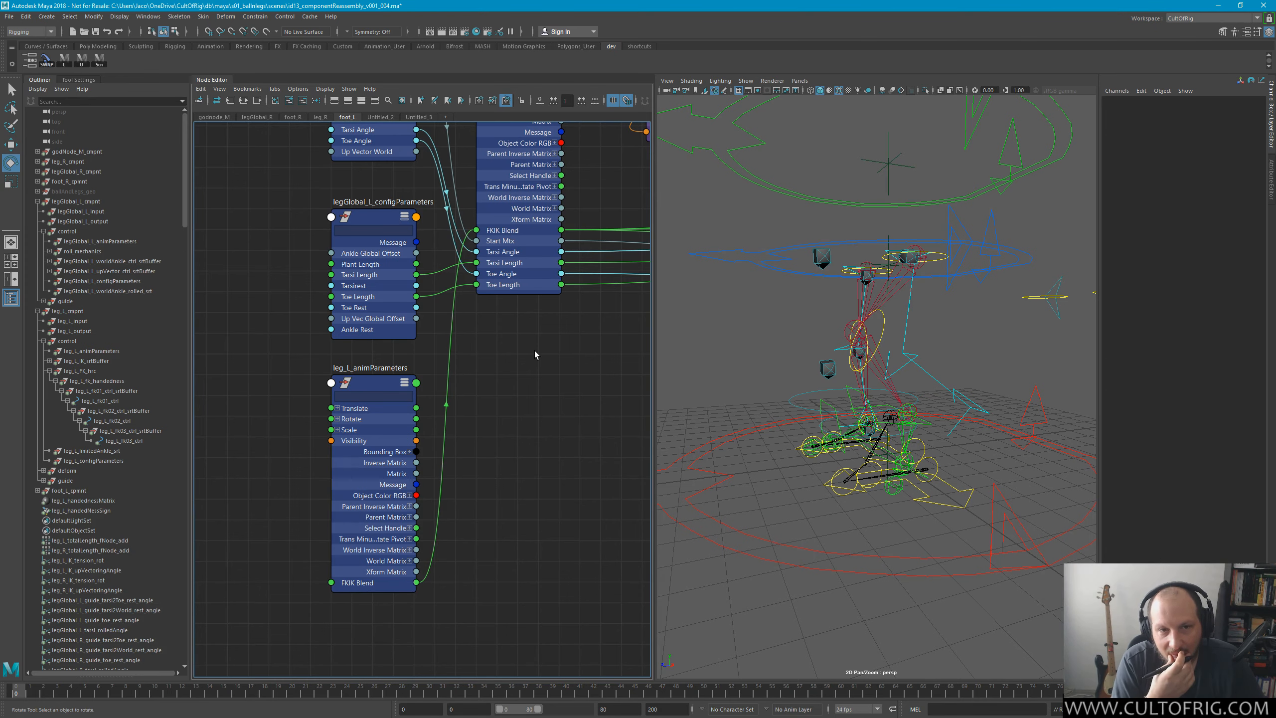
Place leg_L_animParameters upstream of the legGlobal_L nodes and shift legGlobal_L_configParameters slightly down beside it.
middle_click_drag(540, 317, 567, 510, "alt")
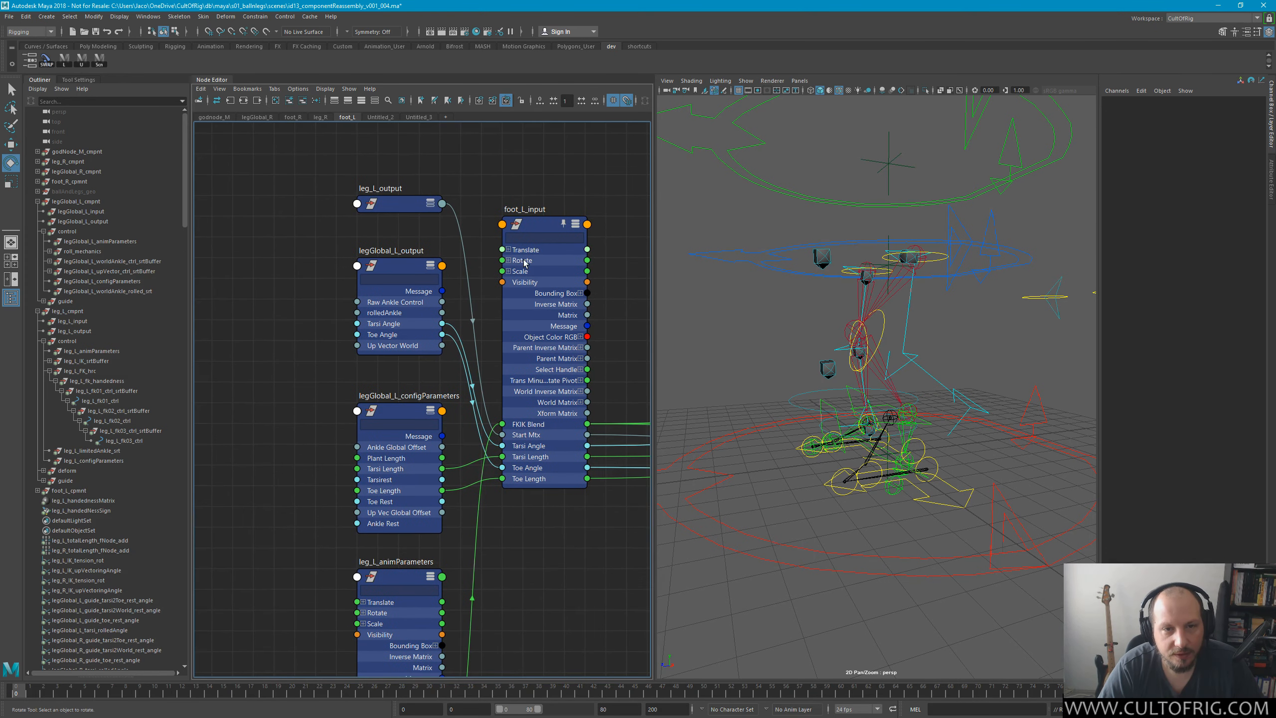
middle_click_drag(524, 563, 550, 455, "alt")
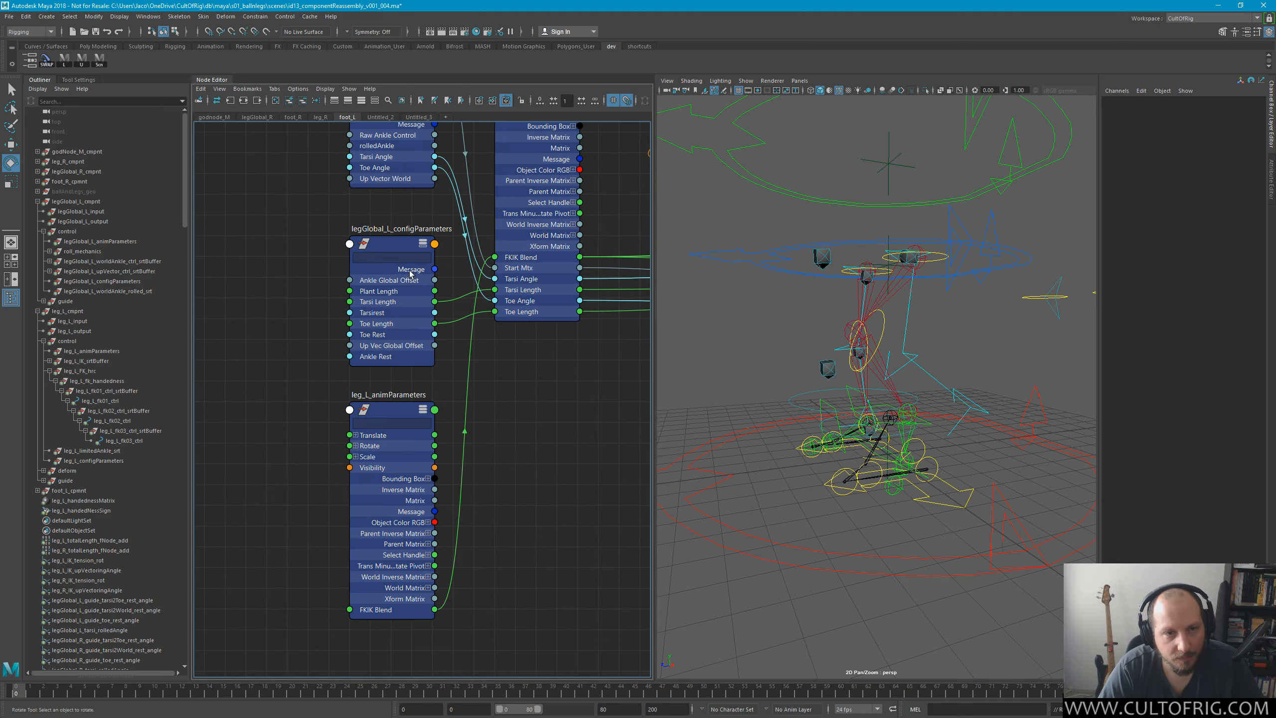
middle_click_drag(515, 292, 450, 478, "alt")
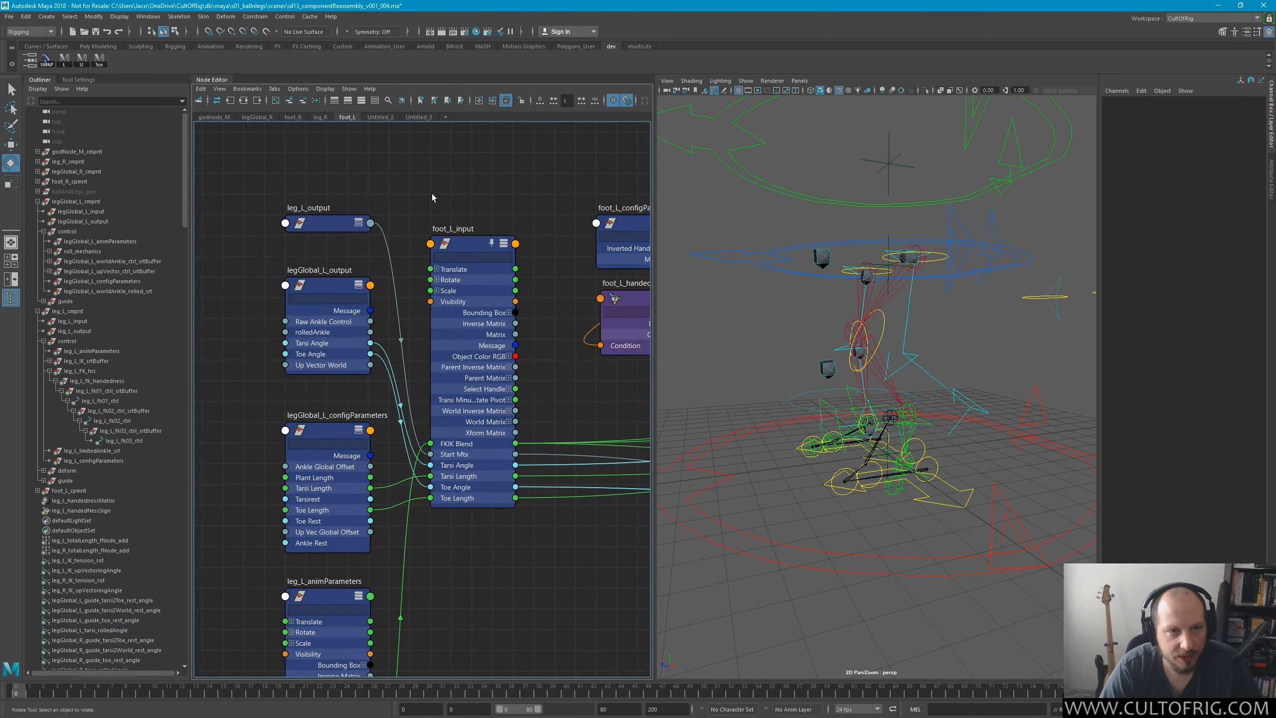
middle_click_drag(345, 301, 520, 173, "alt")
left_click_drag(522, 461, 389, 215)
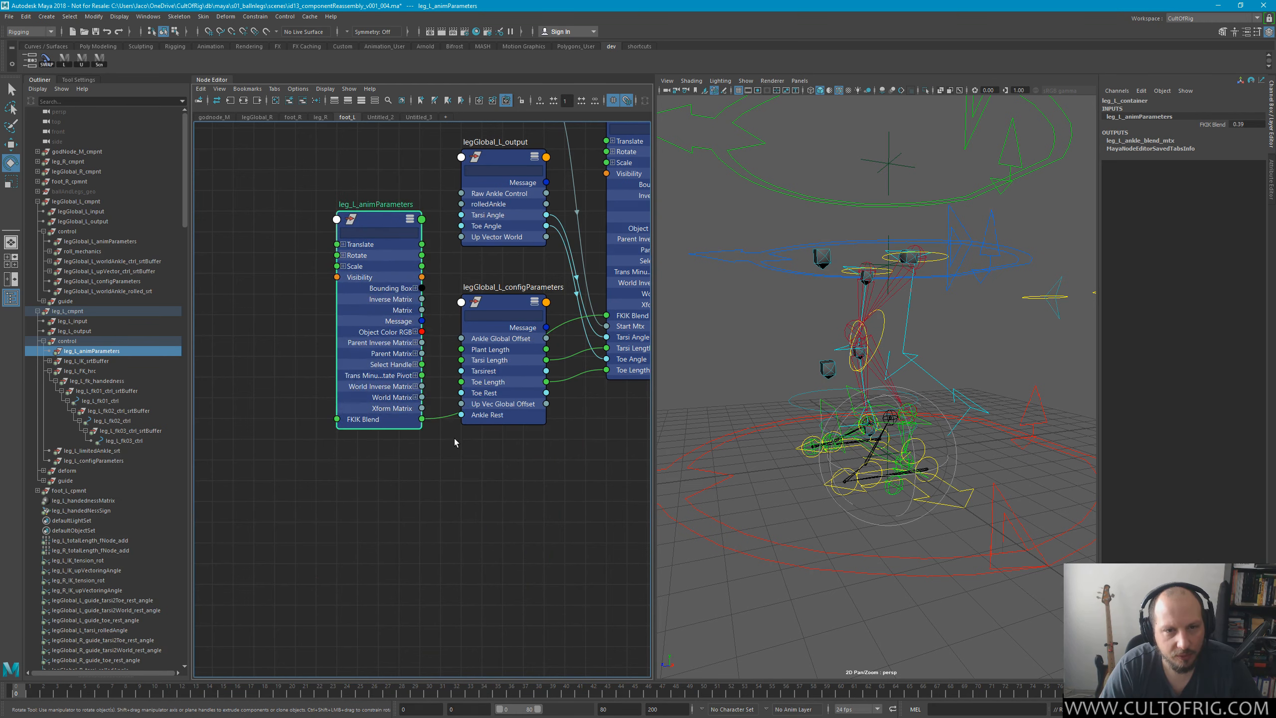
middle_click_drag(490, 251, 396, 345, "alt")
left_click_drag(409, 398, 392, 424)
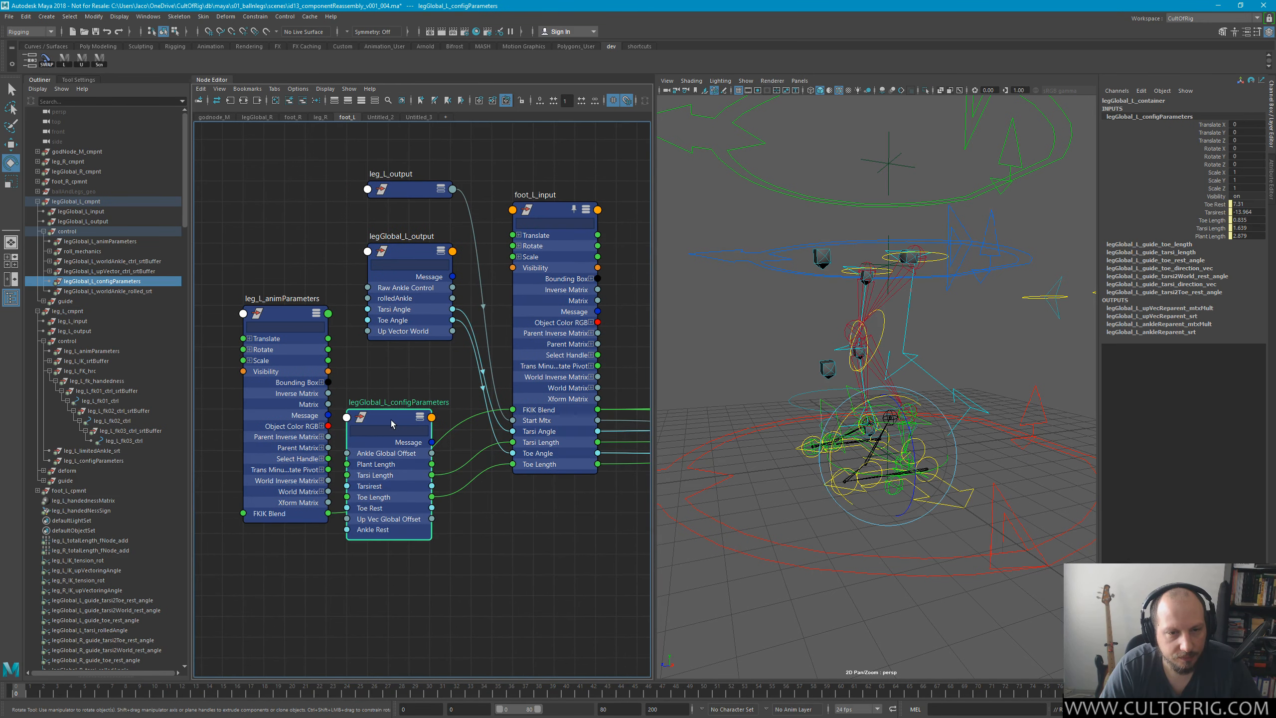
Reduce leg_L_animParameters to its connected attributes and space it apart from legGlobal_L_configParameters so its FKIK Blend connection runs clear.
left_click(278, 320)
key("1")
left_click_drag(279, 317, 289, 390)
key("2")
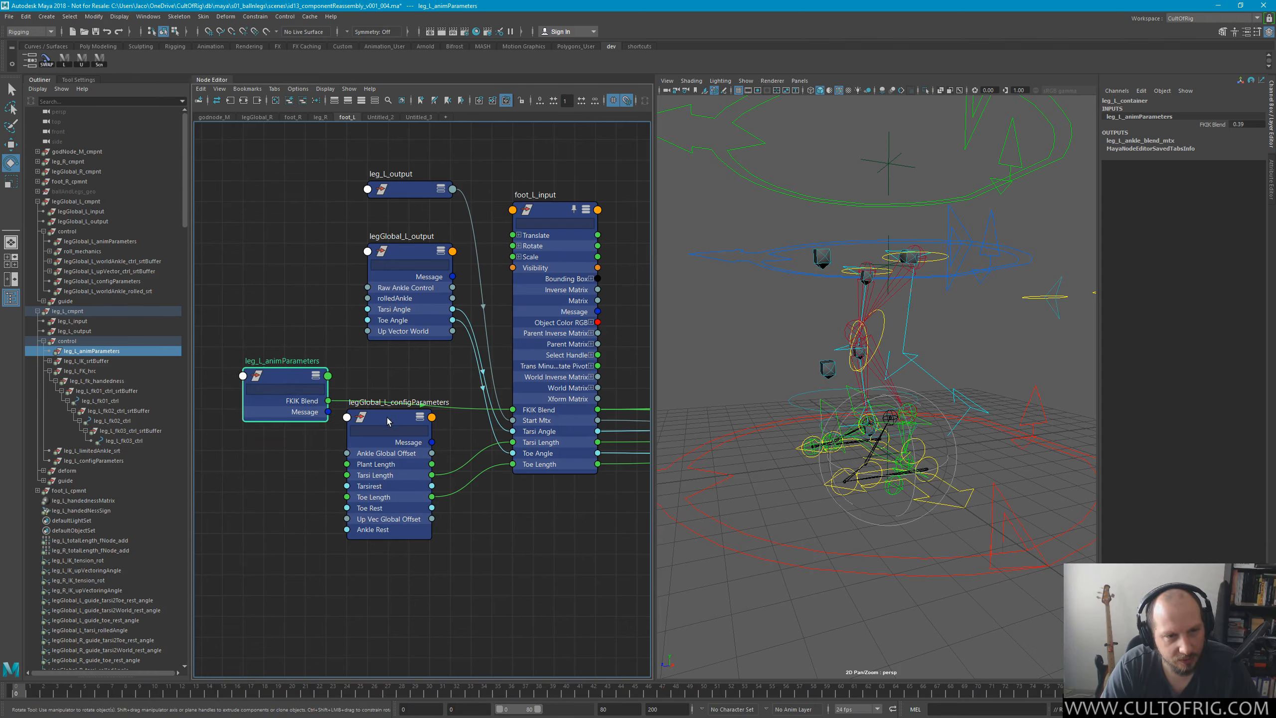
left_click_drag(387, 421, 392, 458)
left_click_drag(278, 376, 291, 411)
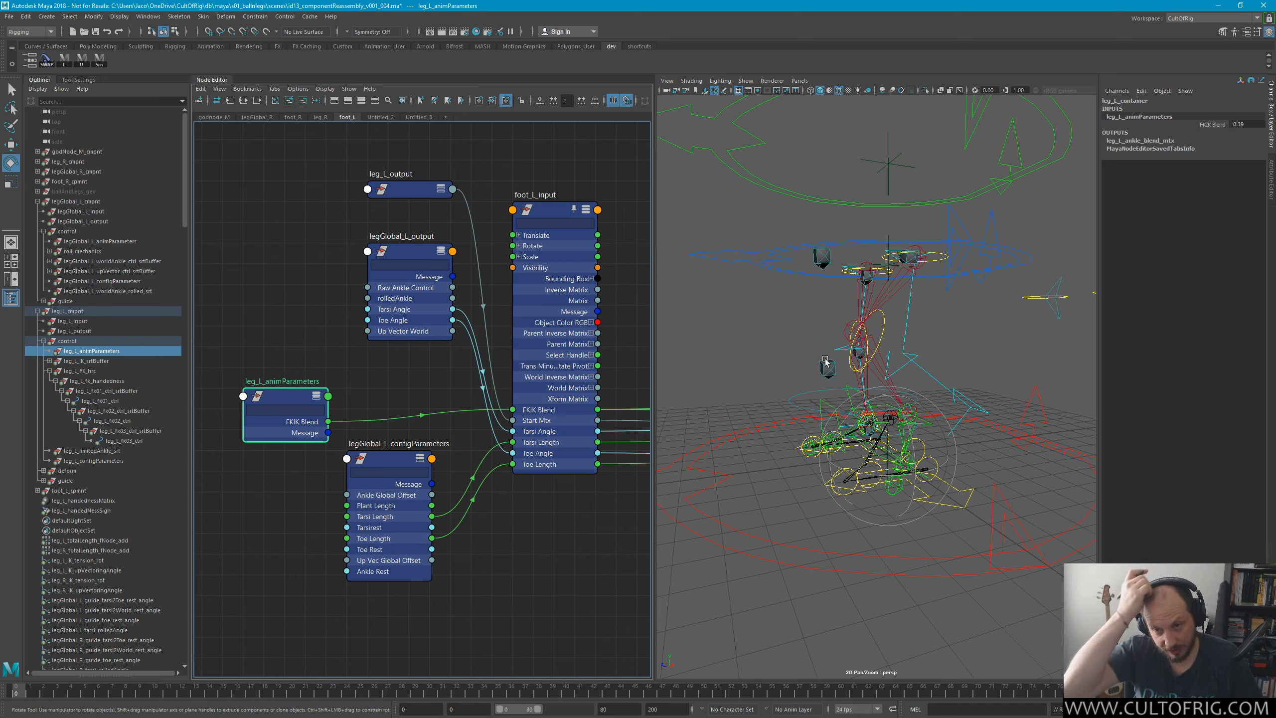
Set the FKIK Blend of leg_L_animParameters to 1 and inspect the left leg and foot in the viewport.
left_click_drag(985, 446, 955, 442, "alt")
right_click_drag(956, 442, 887, 406, "alt")
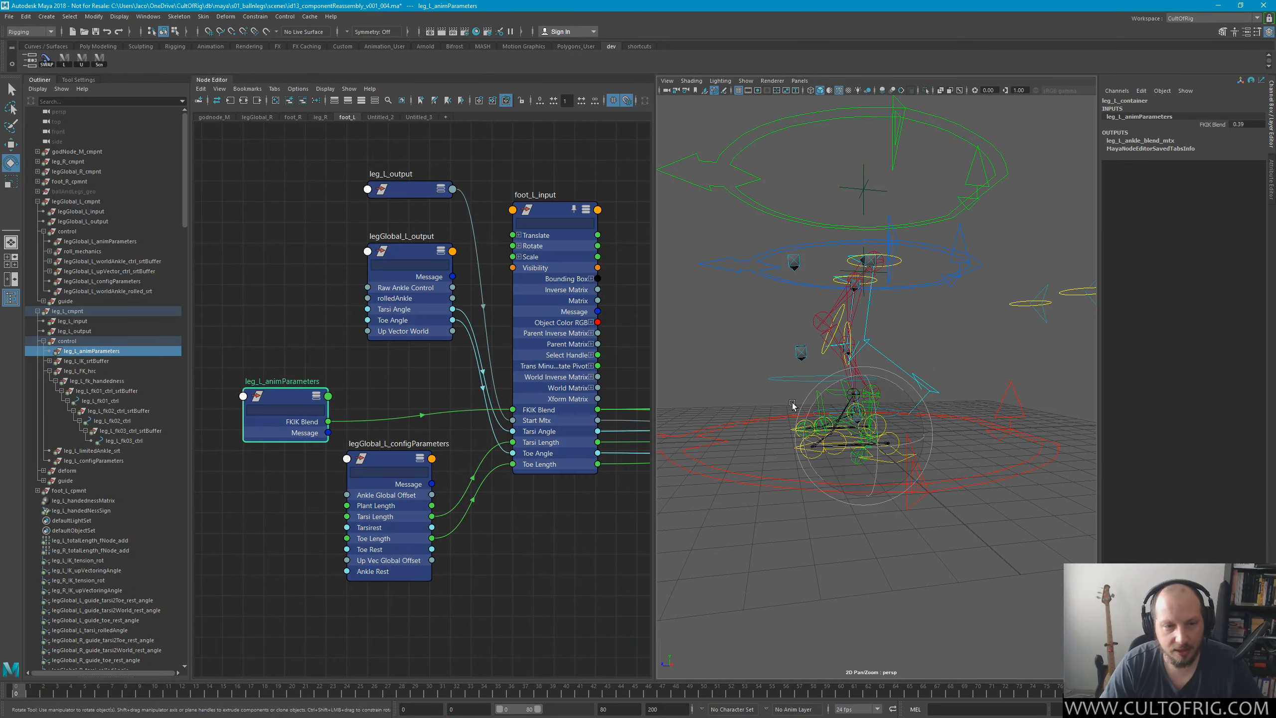
left_click(541, 293)
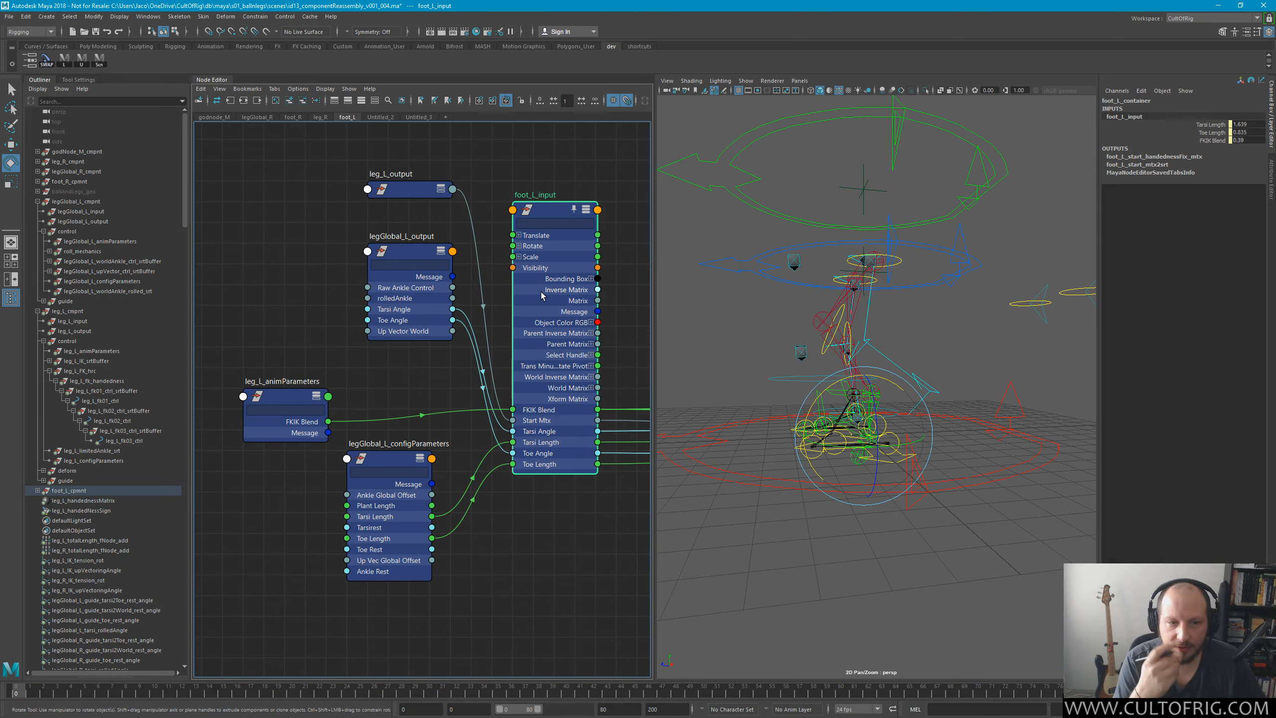
left_click(283, 409)
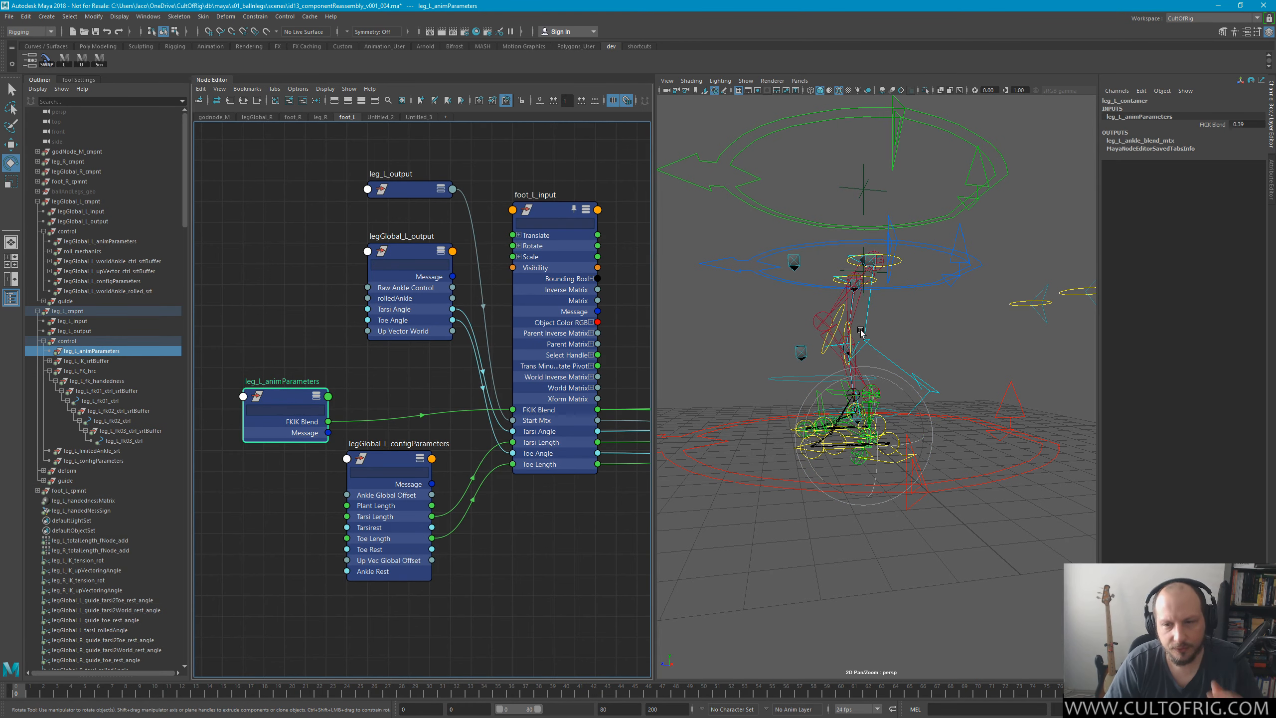
left_click(1212, 124)
mouse_move(862, 338)
middle_mouse_down()
mouse_move(886, 359)
mouse_move(829, 367)
mouse_move(858, 359)
middle_mouse_up()
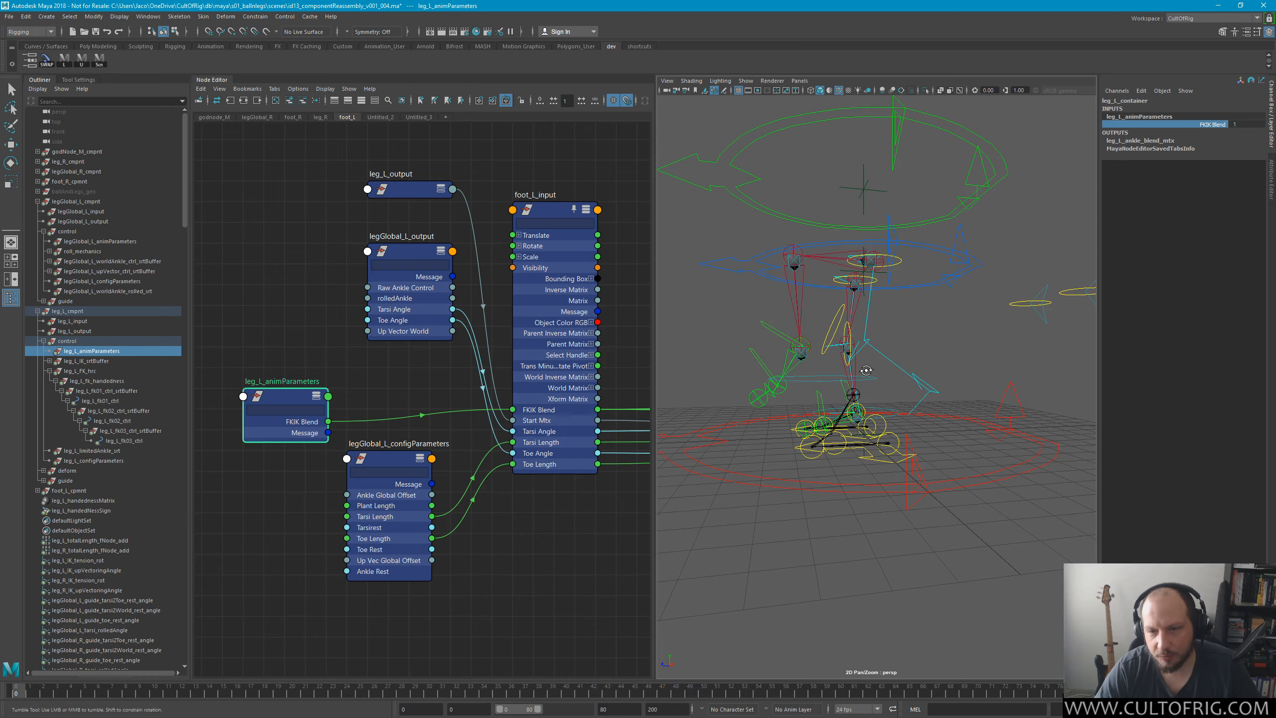
scroll(866, 371, "up", 5)
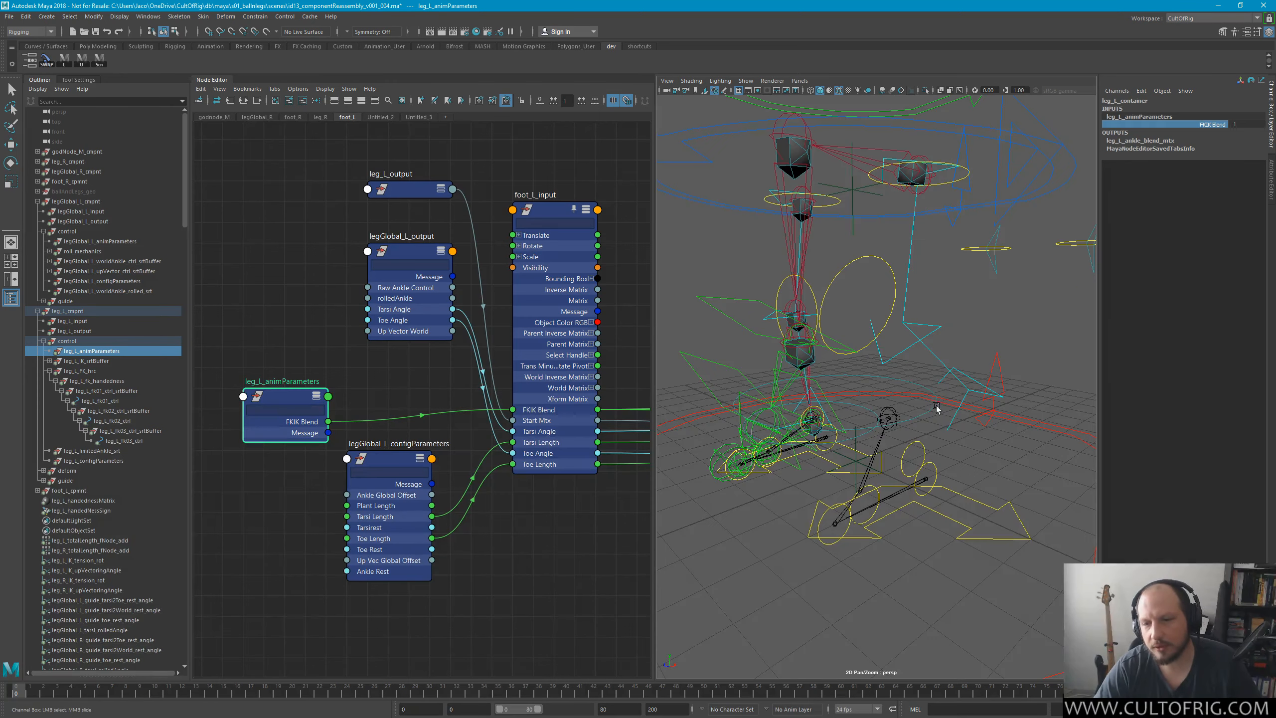
left_click_drag(889, 351, 855, 350, "alt")
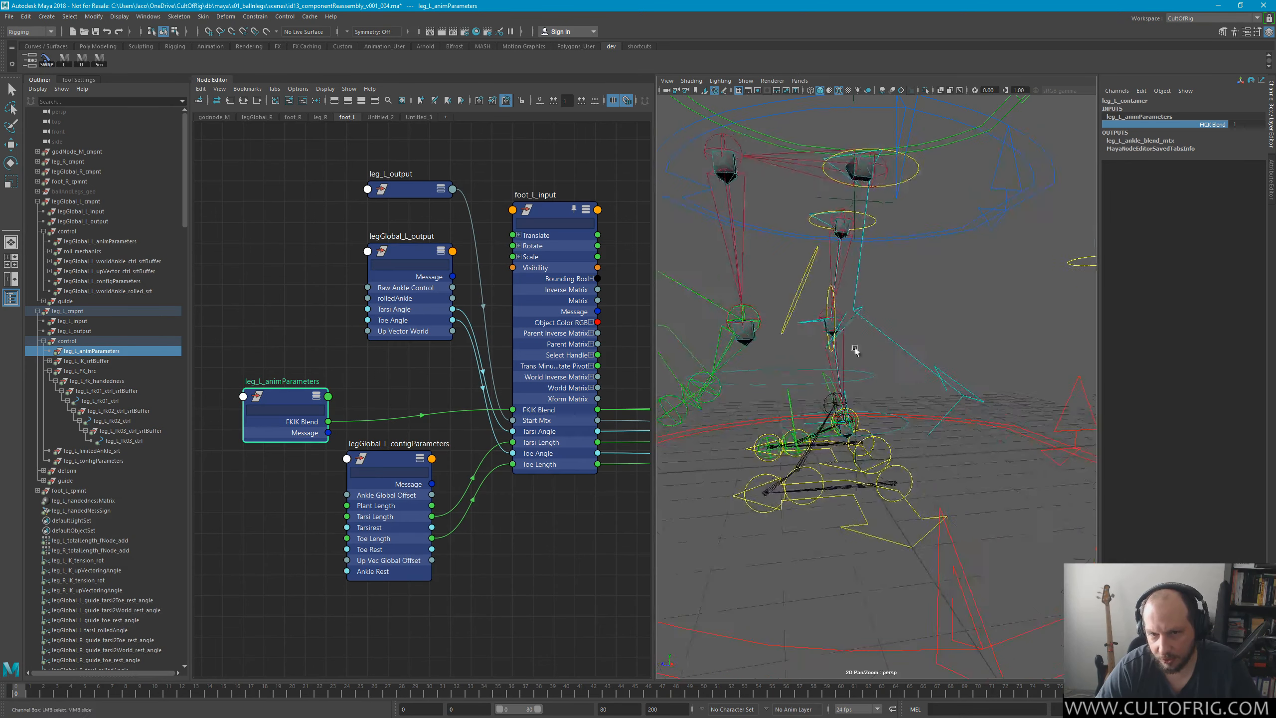
scroll(855, 350, "down", 5)
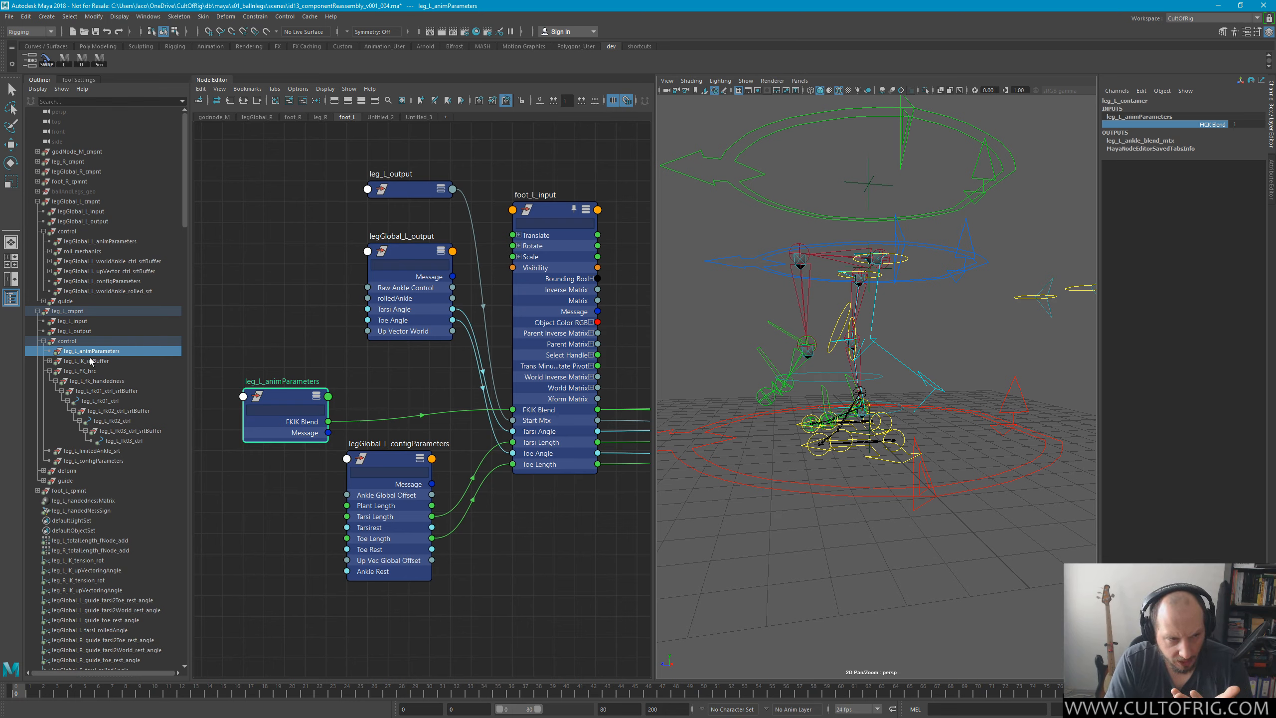
Examine legGlobal_R_animParameters inside the legGlobal_R_cmpnt hierarchy, and collapse that hierarchy.
left_click(37, 172)
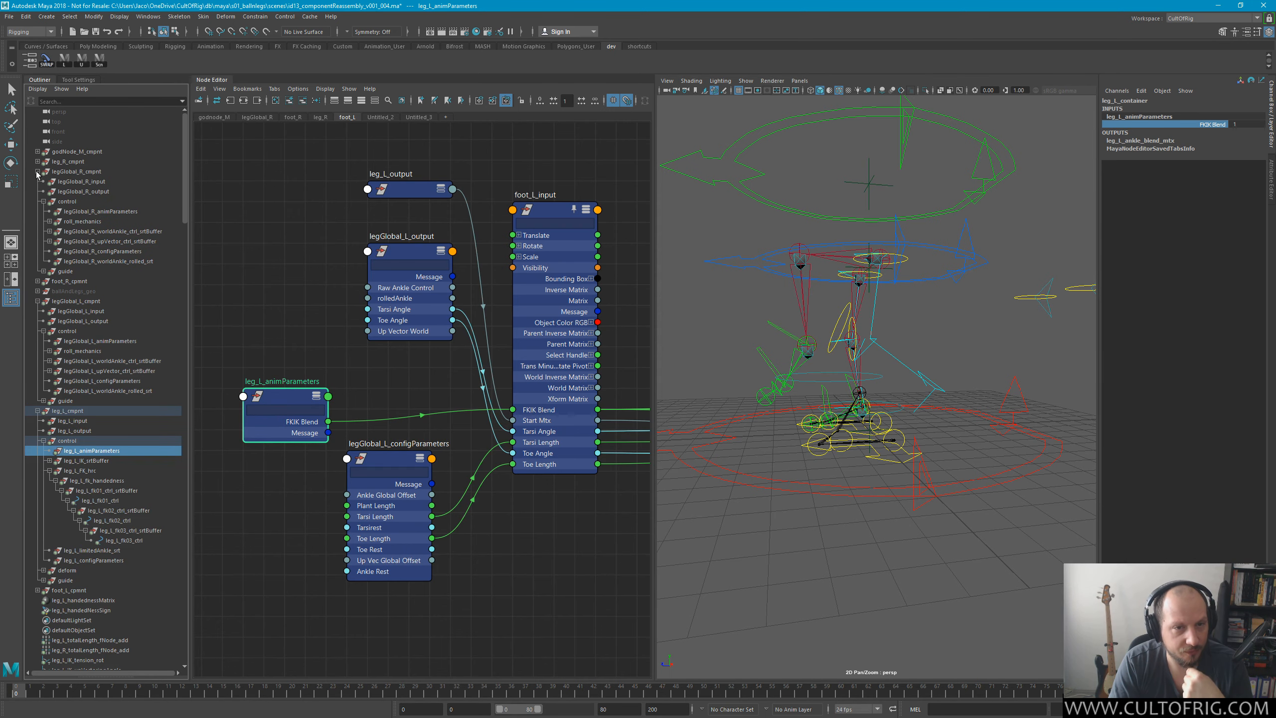
left_click(38, 171)
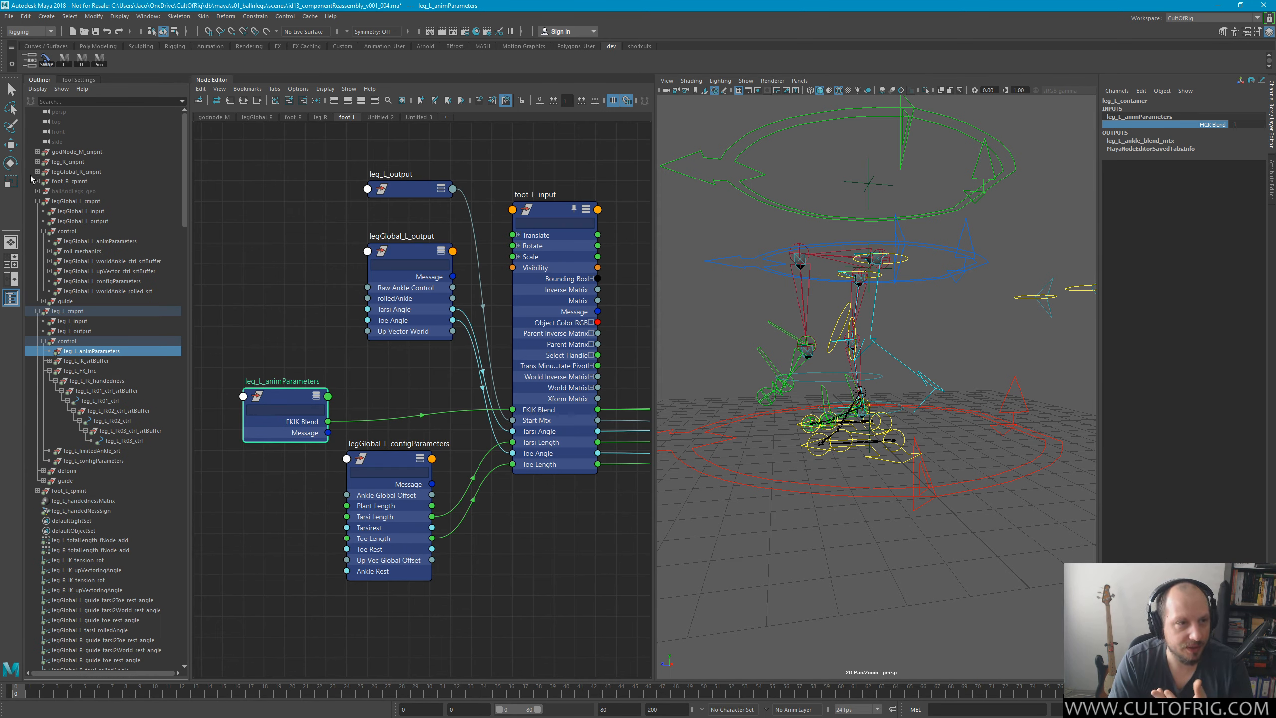
left_click(37, 172)
left_click(100, 211)
key("e")
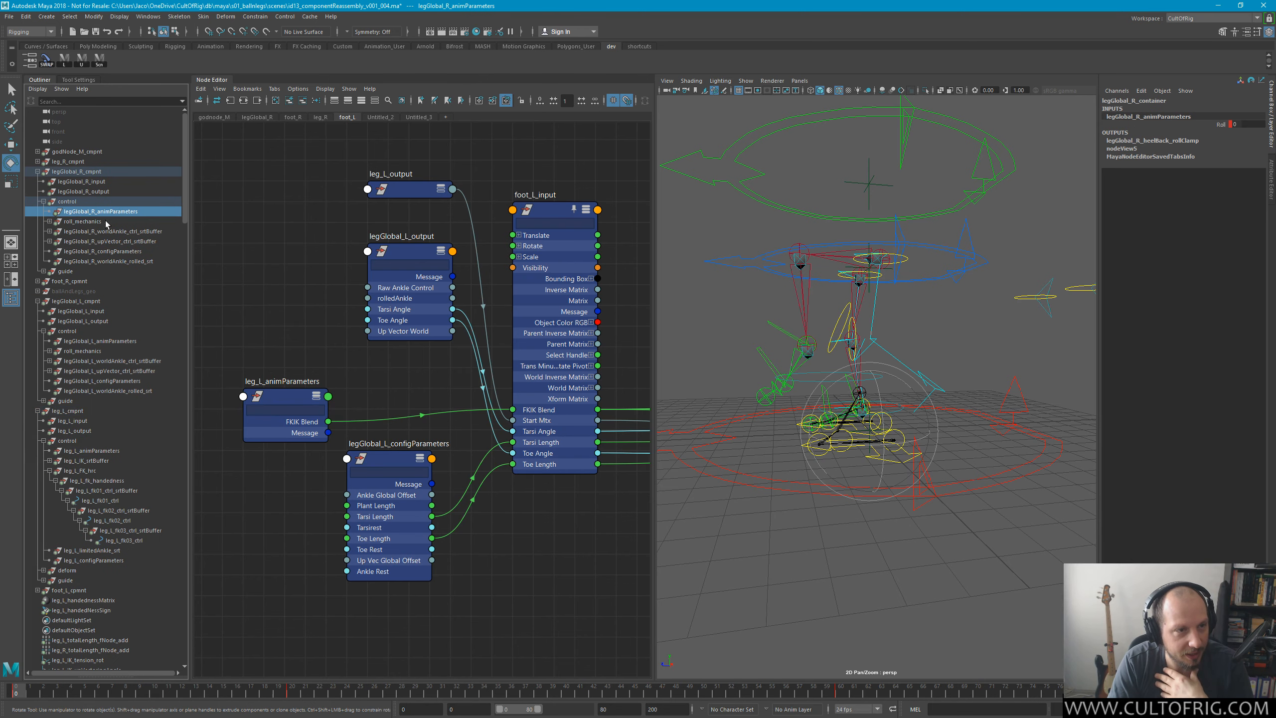
left_click(37, 172)
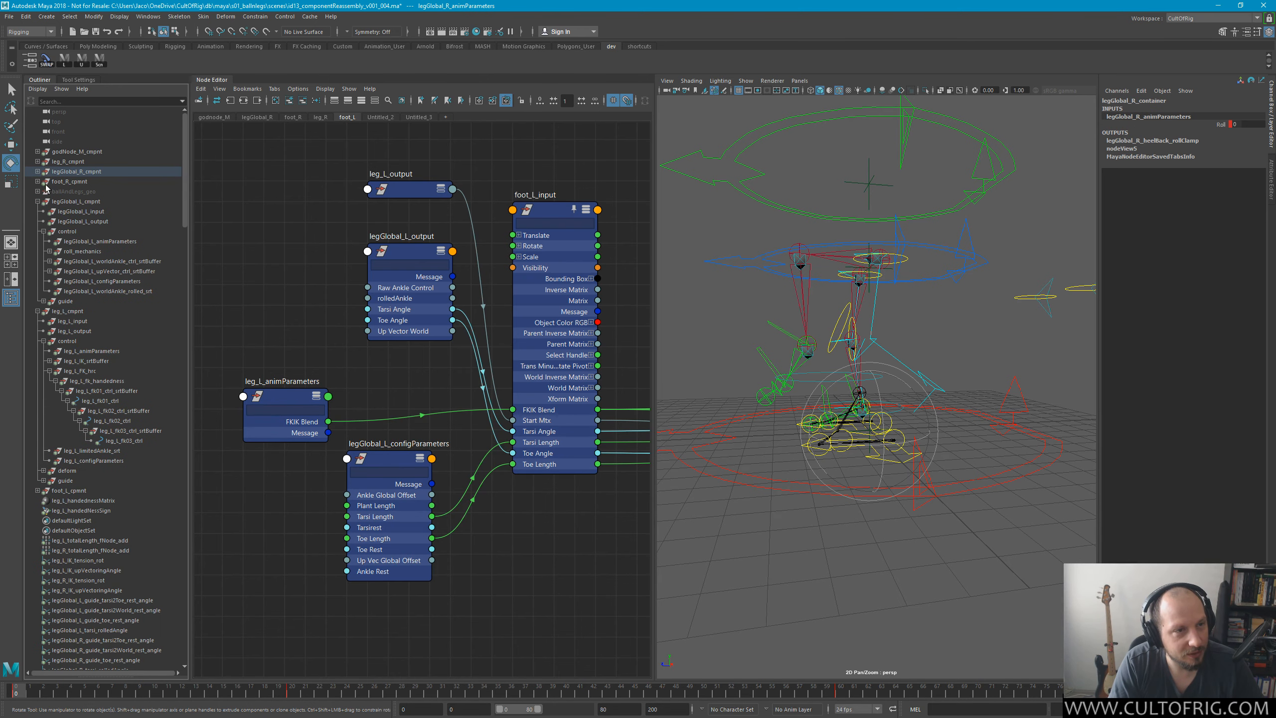
Add legGlobal_L_animParameters to the foot_L node graph and place it above leg_L_animParameters.
left_click(101, 242)
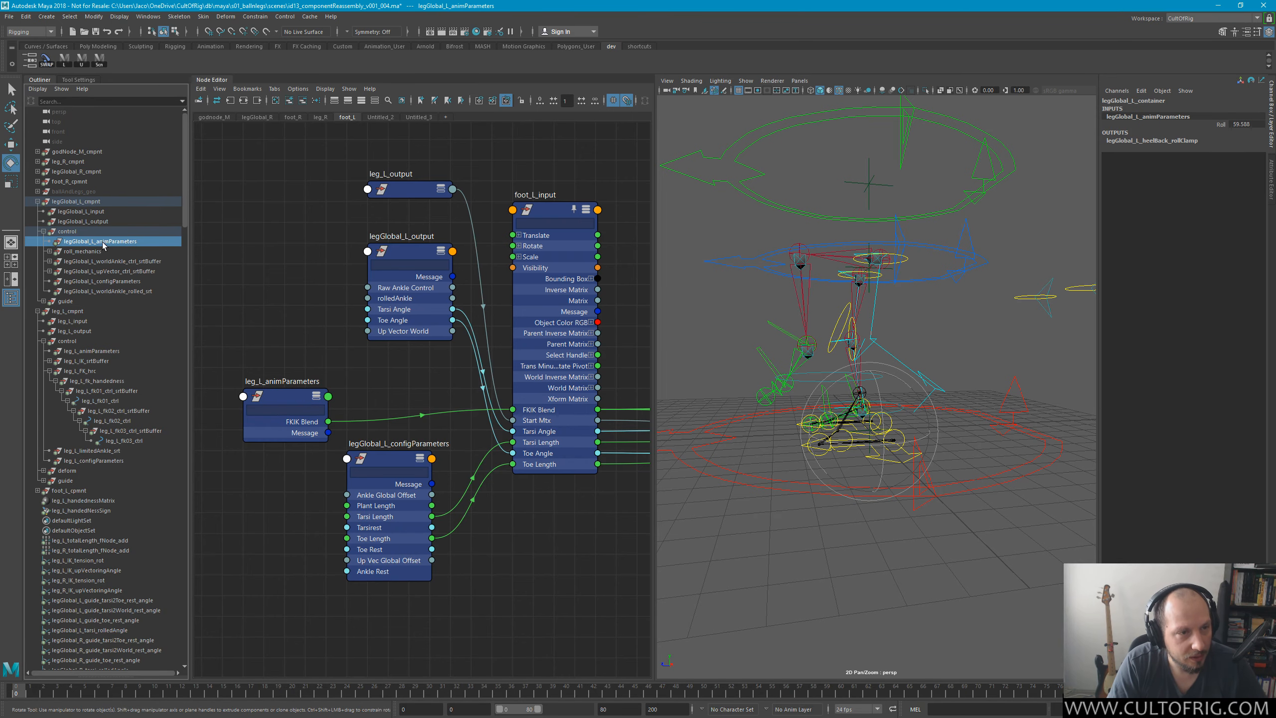
middle_click_drag(103, 243, 289, 238)
left_click_drag(345, 250, 311, 303)
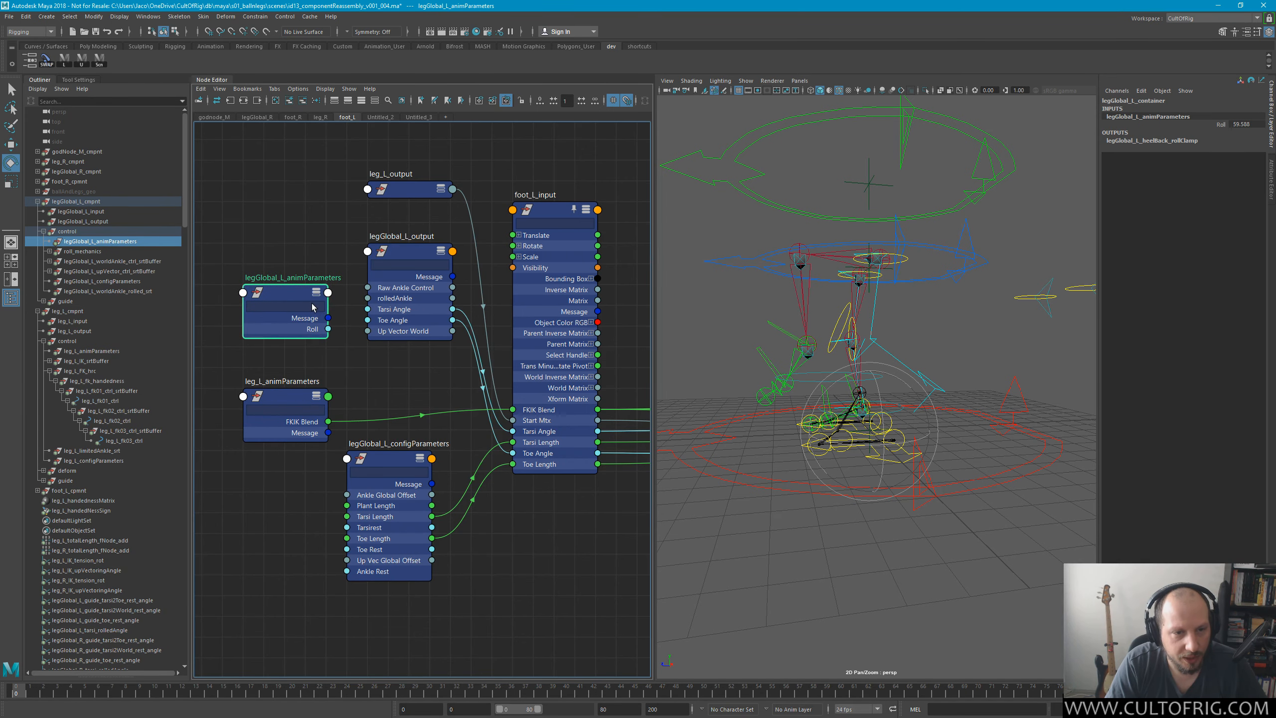
Try changing the Roll of legGlobal_L_animParameters while watching the leg, and undo the change.
middle_click_drag(376, 279, 511, 280, "alt")
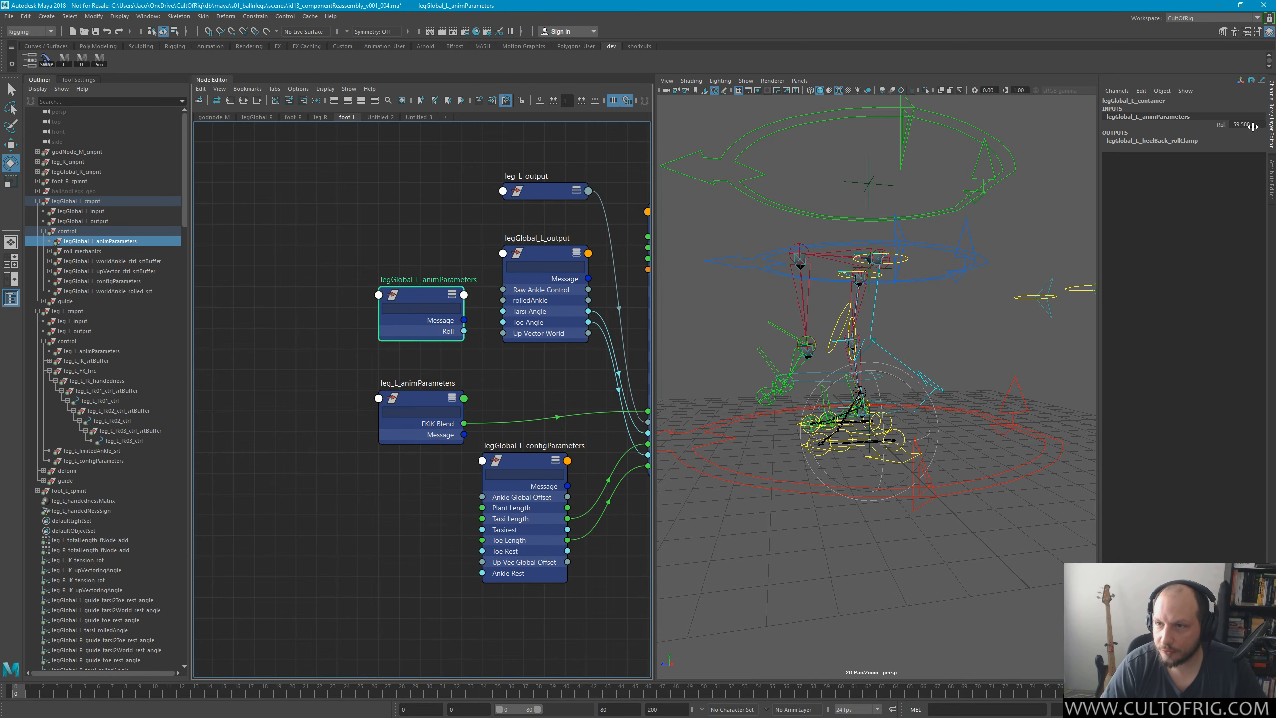
left_click(1218, 125)
right_click_drag(911, 422, 874, 419, "alt")
middle_click_drag(841, 394, 889, 348)
key("ctrl+z")
Set the FKIK Blend of leg_L_animParameters to 0 and inspect the left leg and foot from a closer angle.
left_click(385, 398)
key("e")
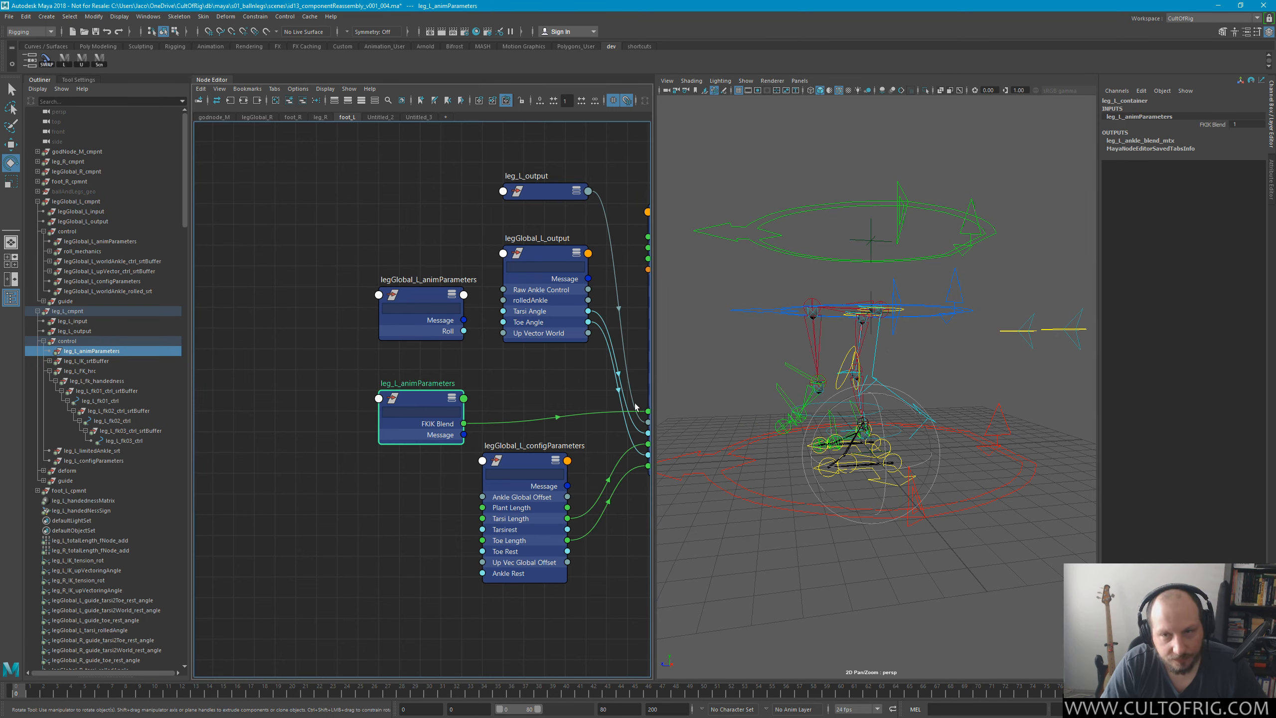
left_click(1212, 124)
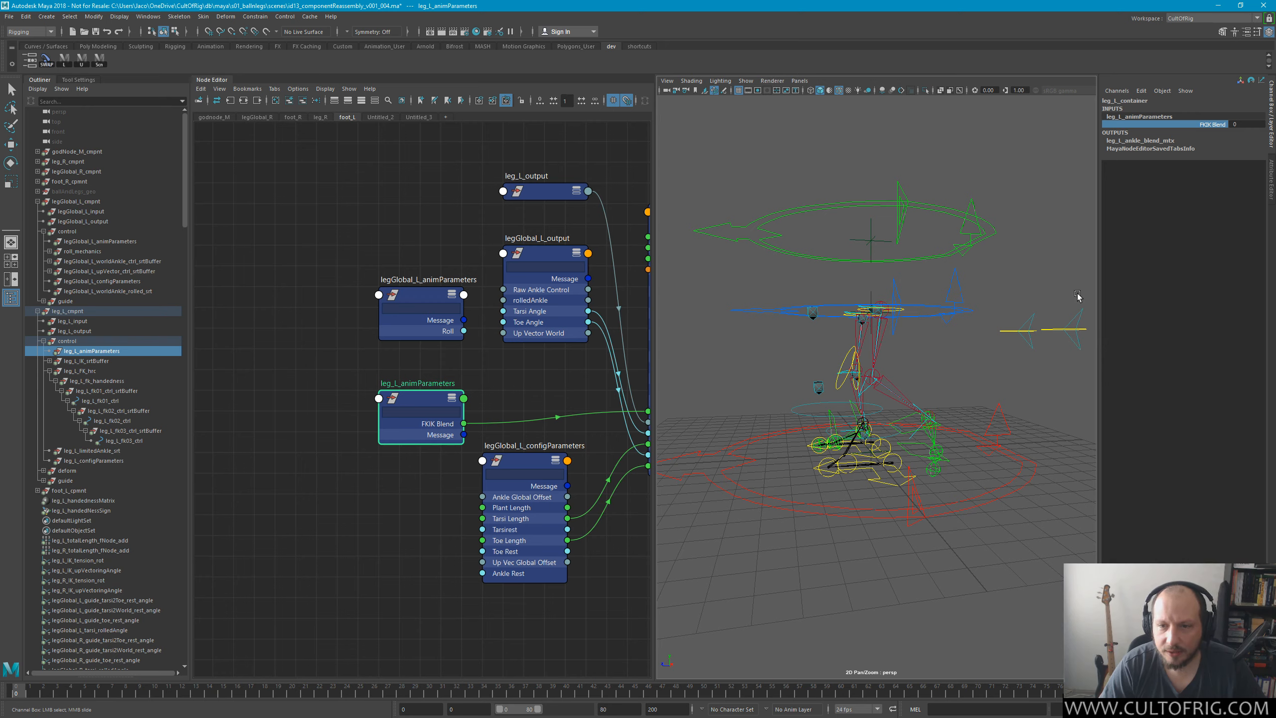
middle_click_drag(1079, 296, 962, 302)
right_click_drag(962, 302, 988, 345, "alt")
middle_click_drag(988, 345, 943, 296, "alt")
left_click_drag(943, 296, 889, 249, "alt")
middle_click_drag(889, 249, 953, 273, "alt")
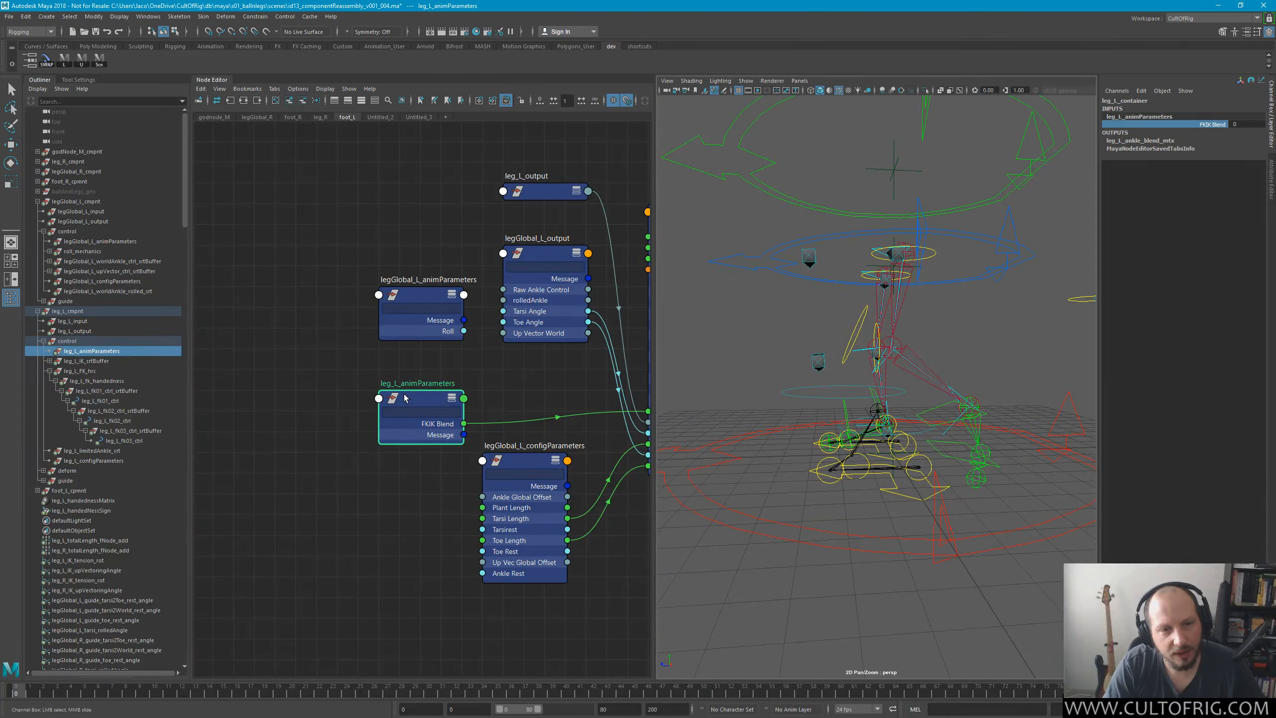
middle_click_drag(964, 312, 913, 317, "alt")
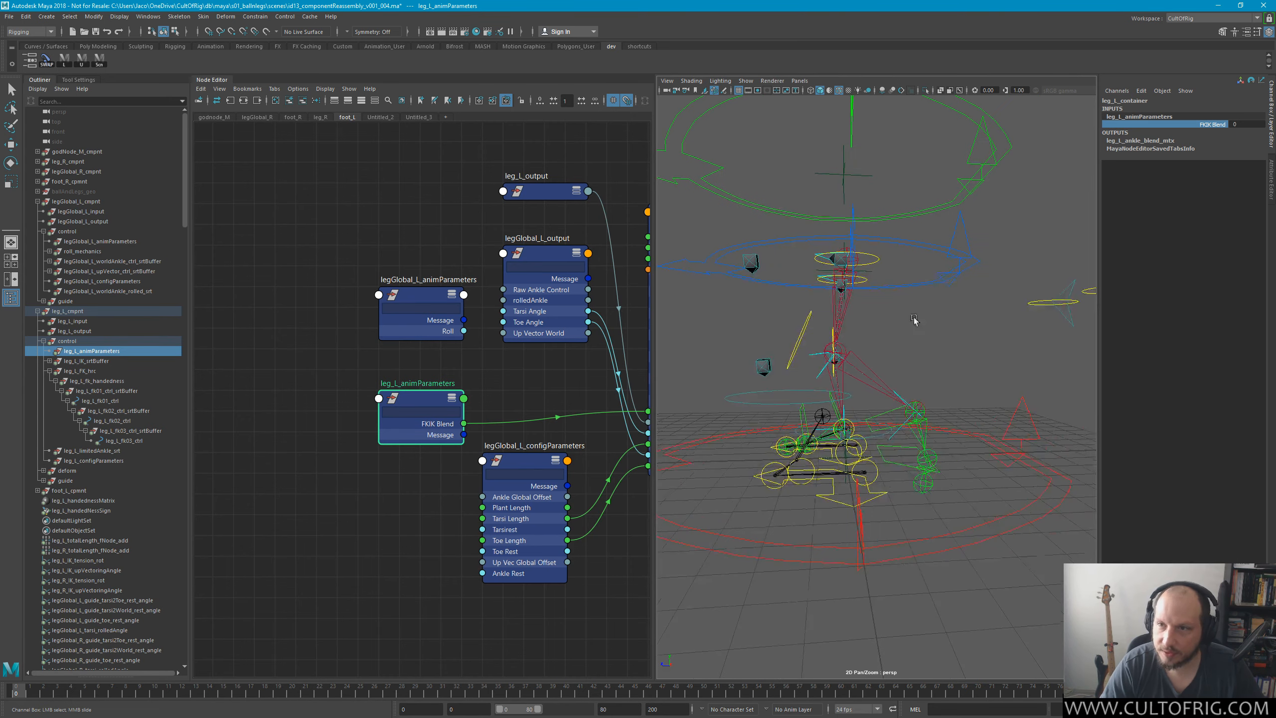
Set the Roll of legGlobal_L_animParameters to about 55 to test the foot roll.
left_click(427, 309)
key("e")
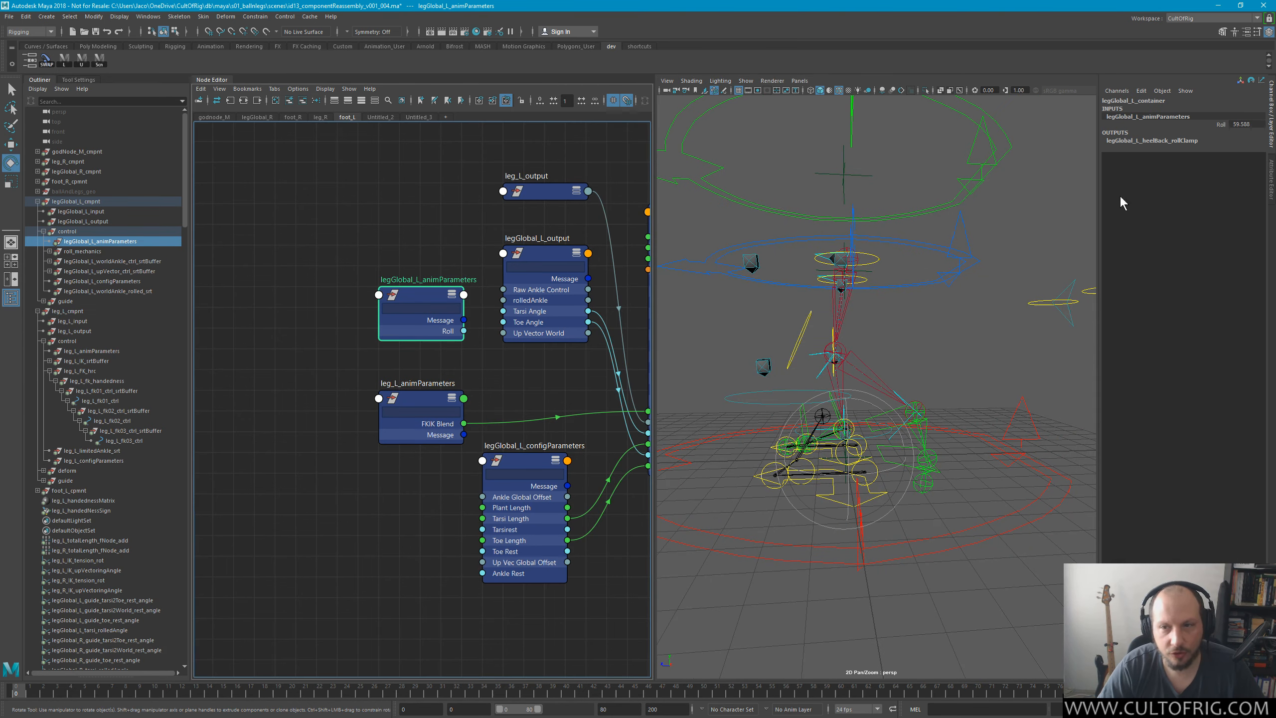
left_click(1210, 123)
mouse_move(897, 374)
middle_mouse_down()
mouse_move(845, 365)
mouse_move(912, 370)
mouse_move(856, 372)
mouse_move(889, 374)
middle_mouse_up()
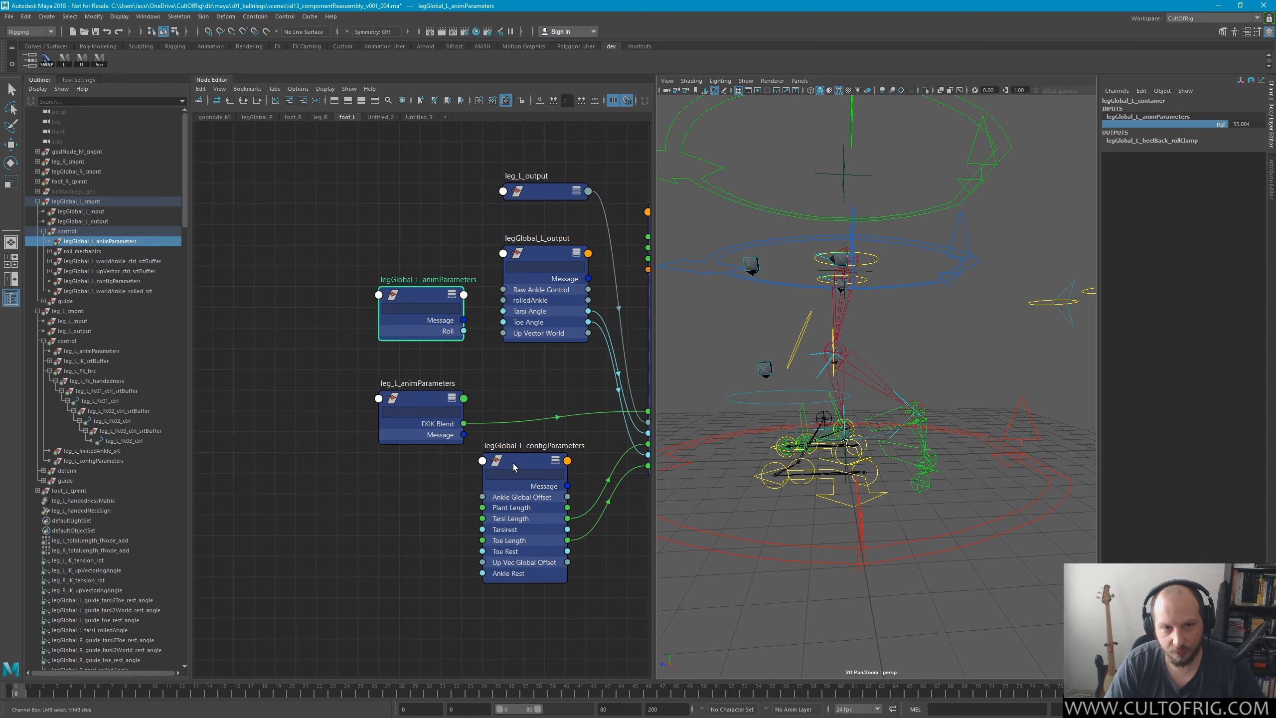
Examine foot_L_input with its incoming nodes, and move leg_L_animParameters slightly closer to legGlobal_L_animParameters.
middle_click_drag(593, 458, 350, 436, "alt")
scroll(493, 541, "down", 3)
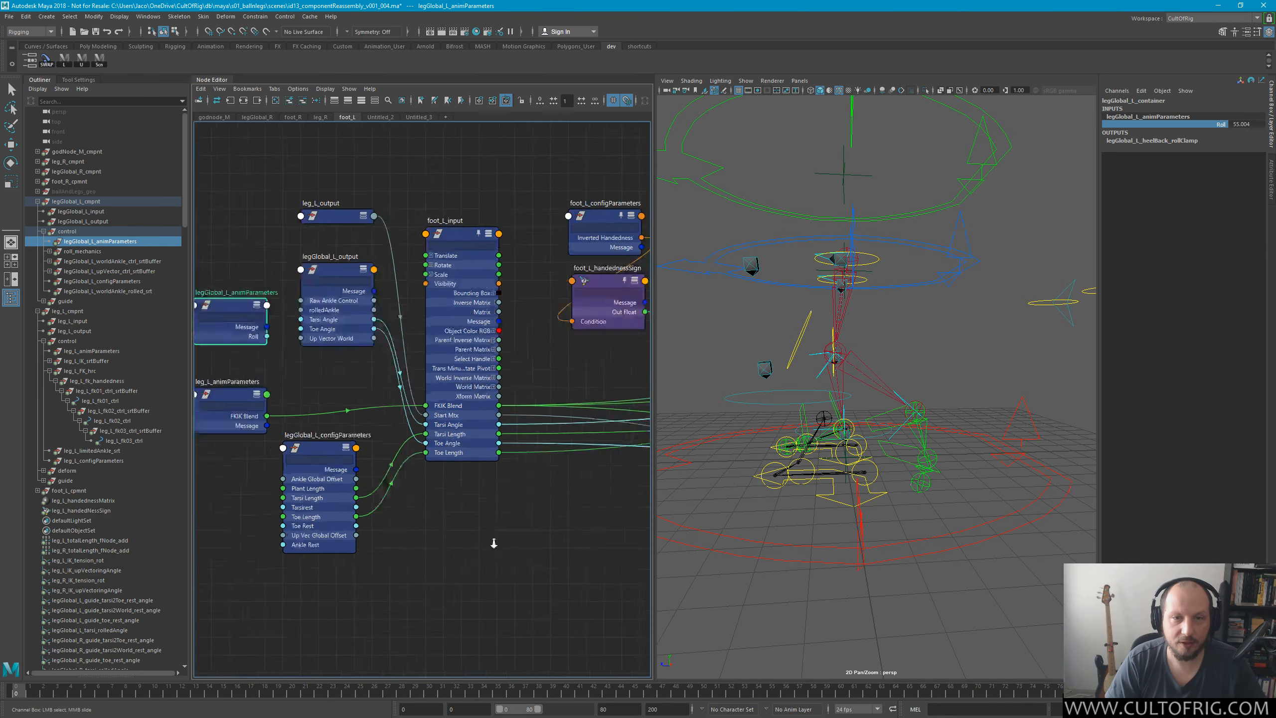
middle_click_drag(578, 472, 430, 481, "alt")
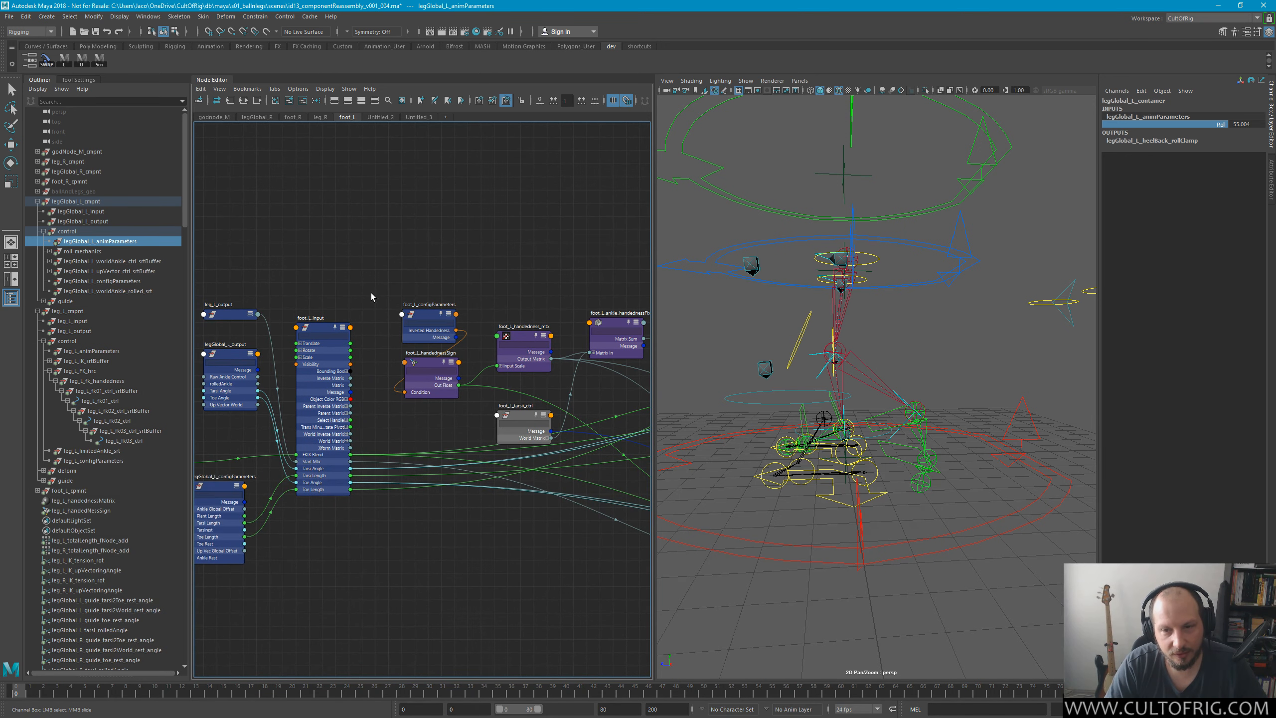
left_click(343, 331)
key("e")
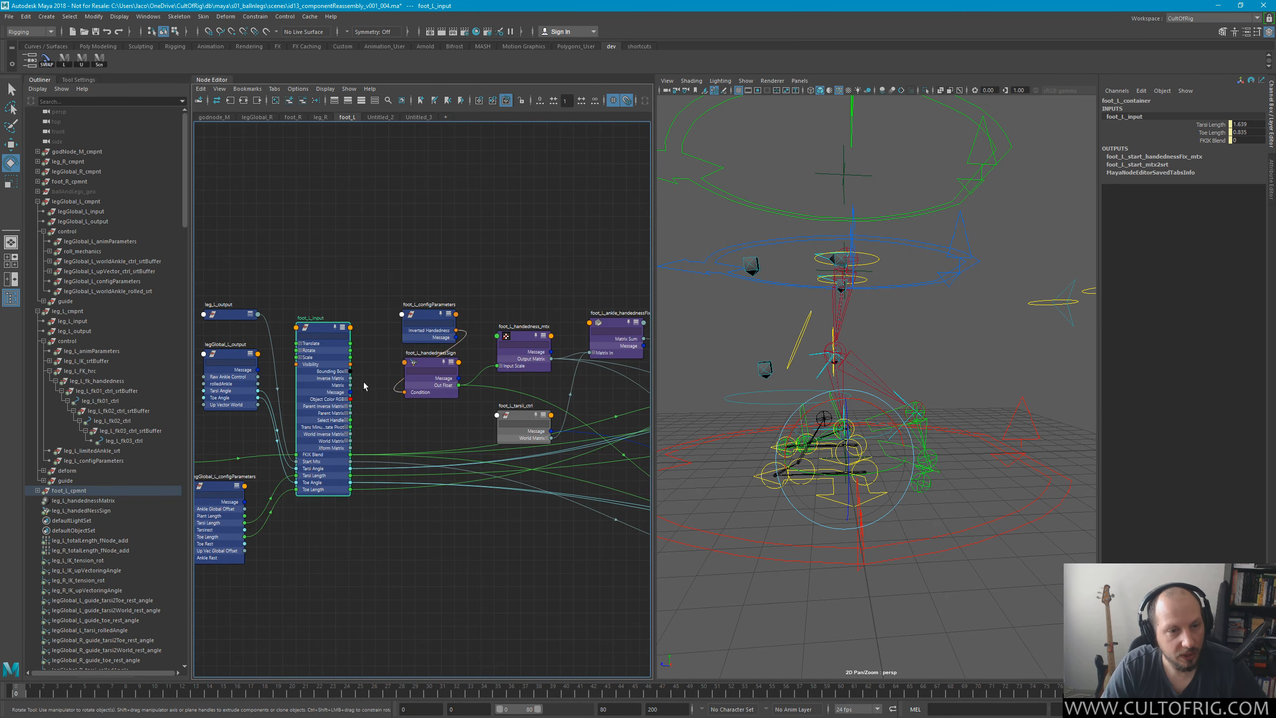
middle_click_drag(280, 475, 485, 444)
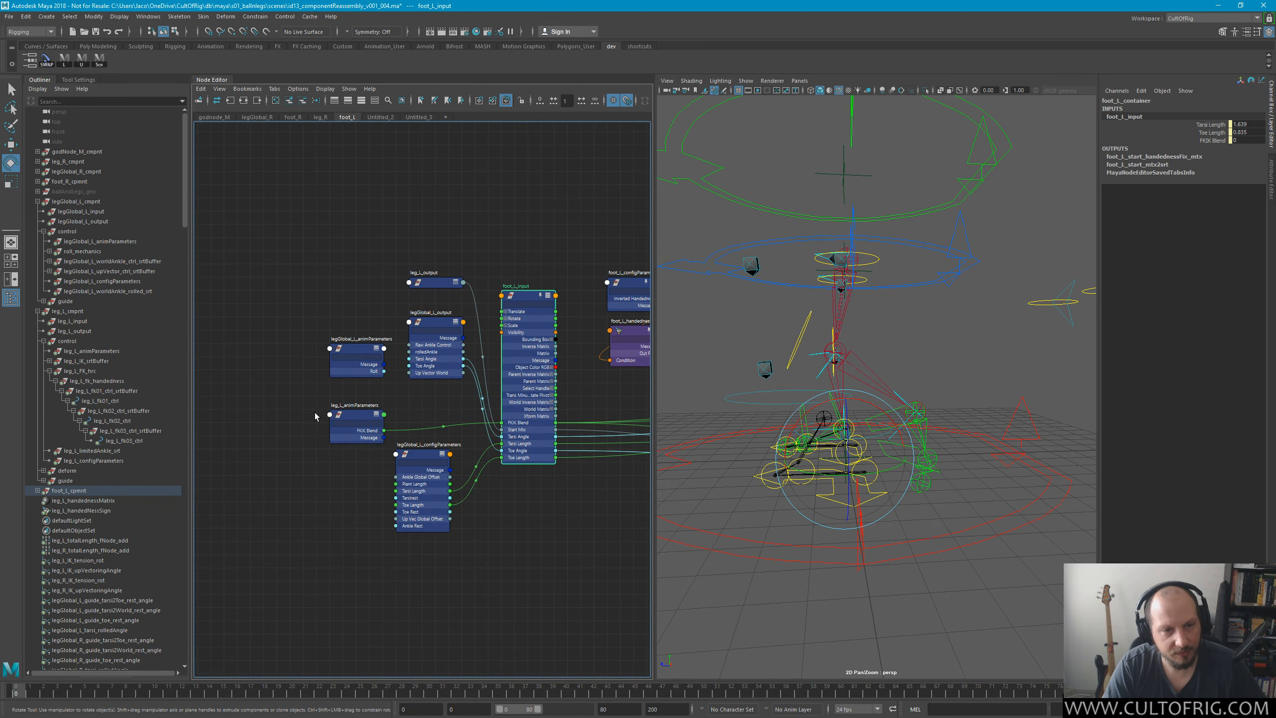
left_click_drag(355, 419, 354, 407)
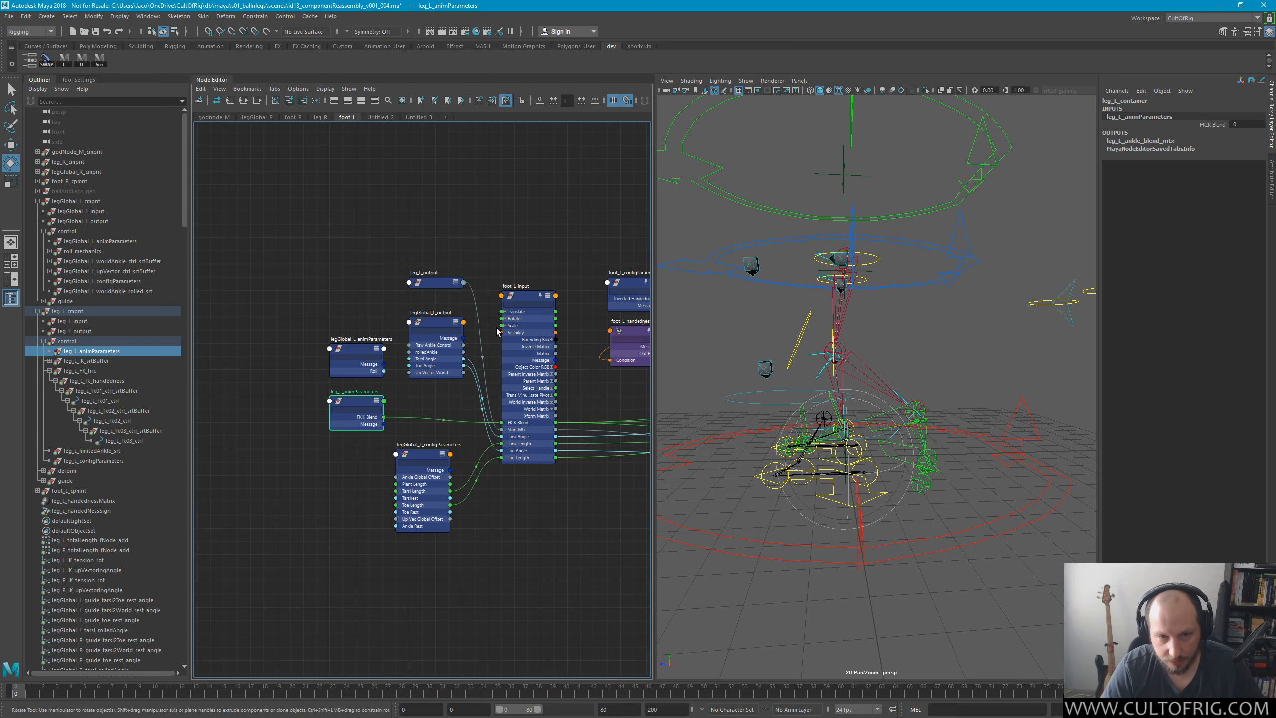
Trace the connections of foot_L_input through the foot_L graph to the FKIK blend nodes and back to the incoming leg nodes.
middle_click_drag(643, 502, 549, 541, "alt")
right_click_drag(525, 560, 593, 519, "alt")
middle_click_drag(593, 519, 357, 542, "alt")
middle_click_drag(628, 542, 404, 591, "alt")
middle_click_drag(556, 505, 301, 522, "alt")
mouse_move(628, 443)
middle_mouse_down("alt")
mouse_move(433, 454)
mouse_move(549, 465)
mouse_move(643, 447)
middle_mouse_up("alt")
middle_click_drag(226, 513, 637, 477, "alt")
middle_click_drag(251, 455, 378, 437, "alt")
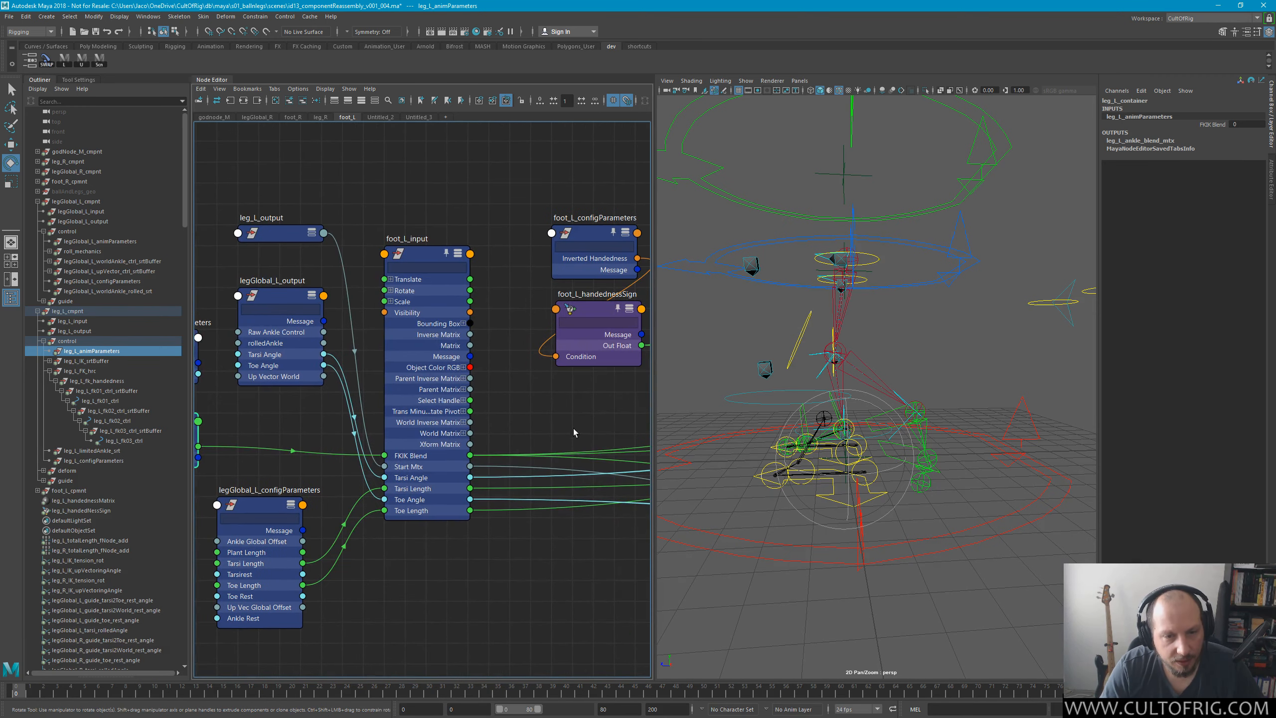
left_click_drag(505, 459, 506, 460)
middle_click_drag(594, 462, 440, 465, "alt")
middle_click_drag(530, 470, 532, 514, "alt")
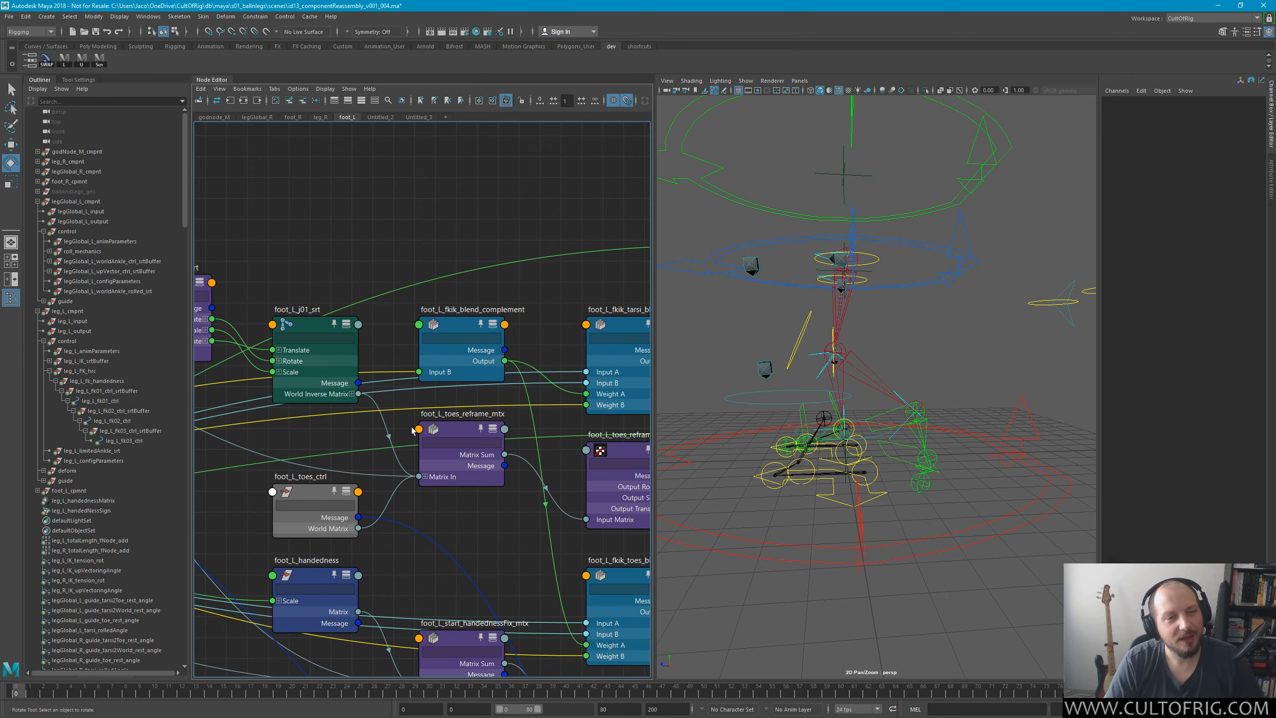
middle_click_drag(370, 426, 762, 397, "alt")
right_click_drag(464, 423, 360, 407, "alt")
middle_click_drag(217, 472, 508, 430, "alt")
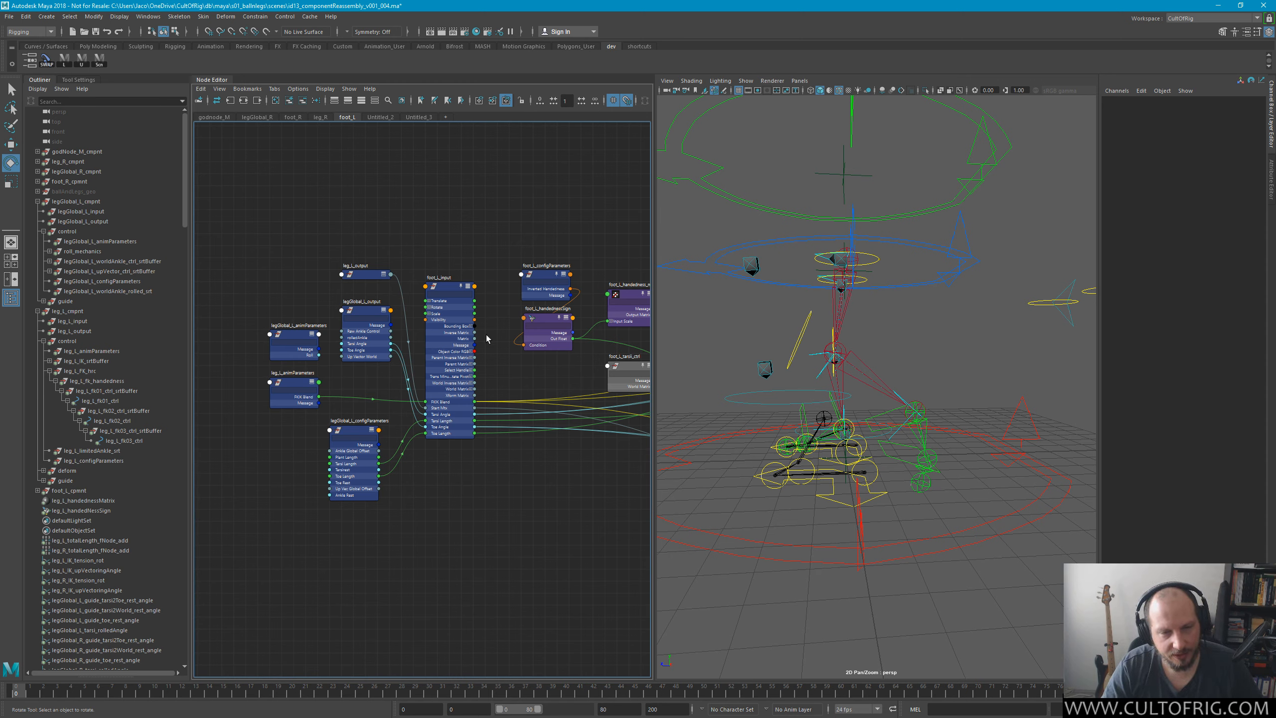
Inspect leg_L_animParameters and foot_L_input, and highlight the outgoing FKIK Blend connections of foot_L_input.
left_click(281, 400)
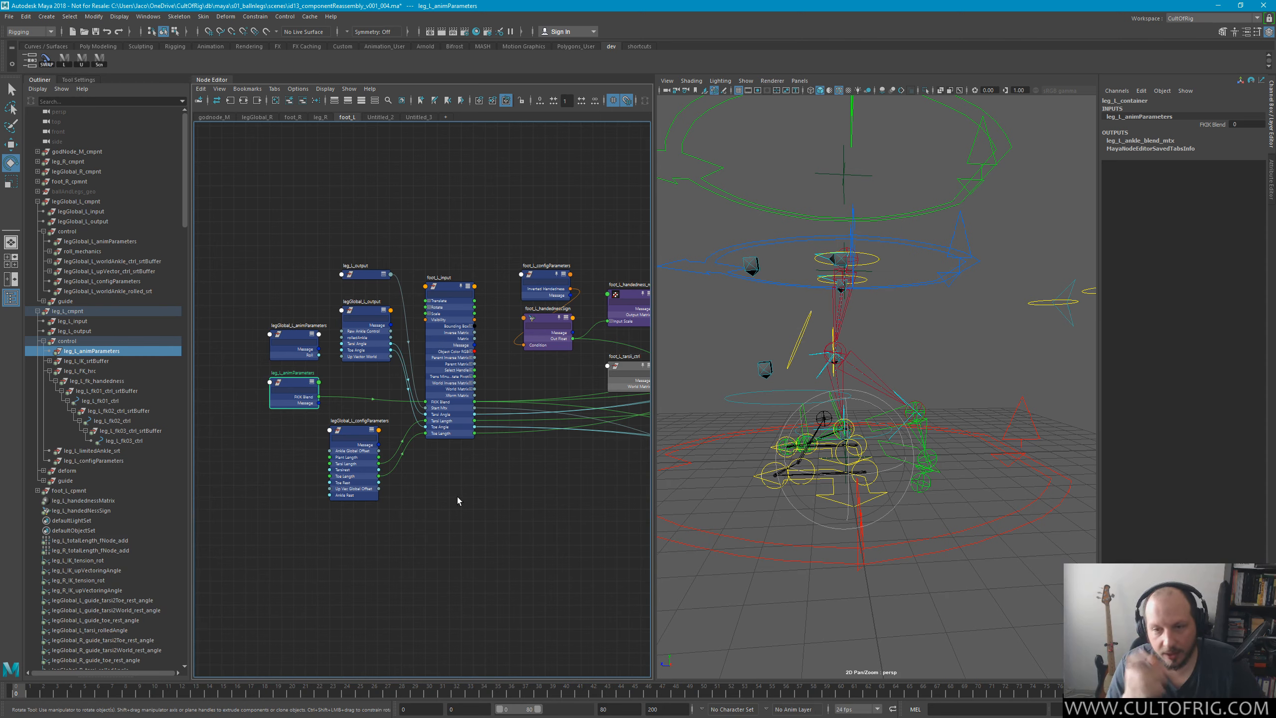
left_click(438, 308)
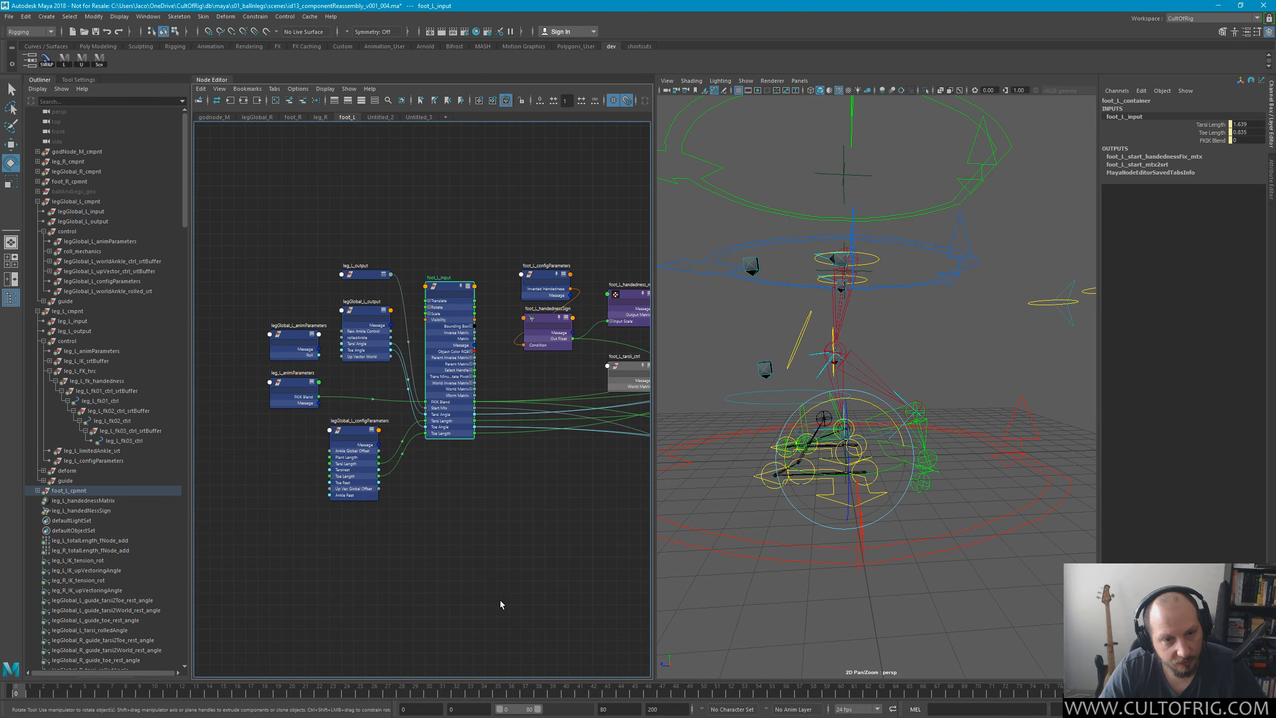
scroll(521, 456, "down", 2)
scroll(465, 496, "up", 8)
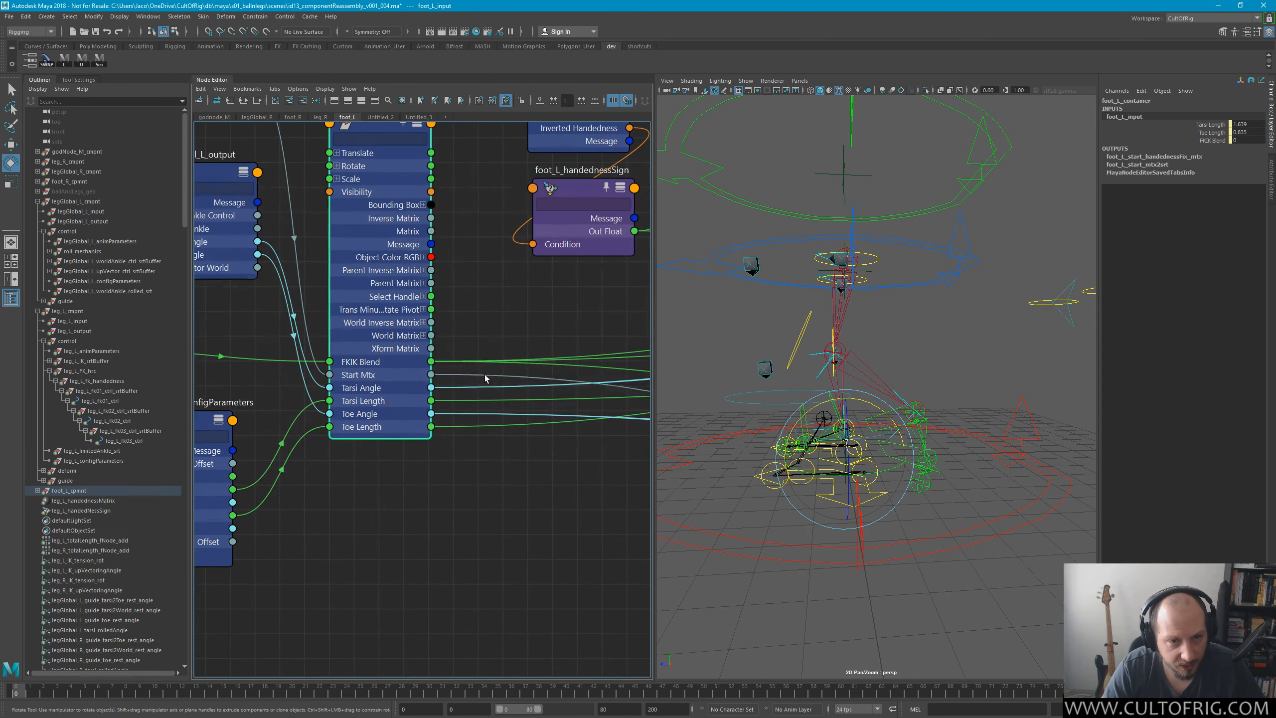
left_click(474, 361)
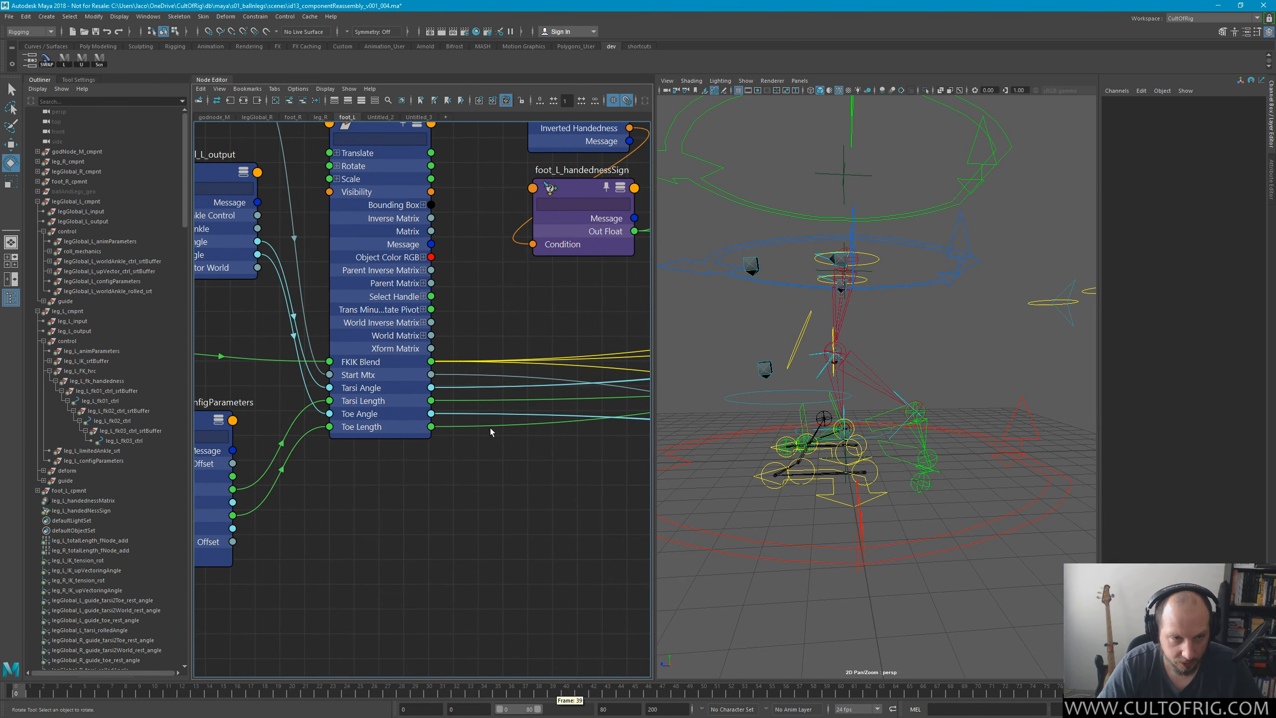
middle_click_drag(354, 374, 562, 442, "alt")
scroll(562, 442, "down", 3)
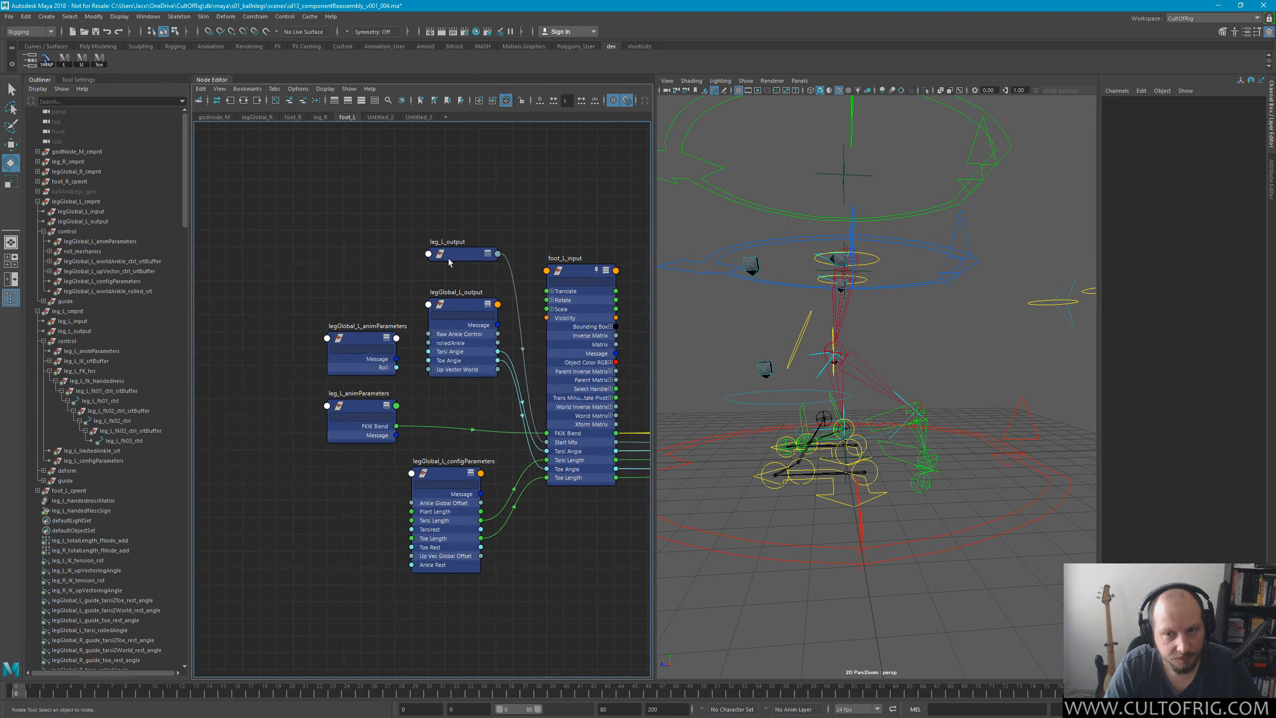
Set the Roll of legGlobal_L_animParameters to about 56, and check the FKIK Blend on foot_L_input.
left_click(346, 341)
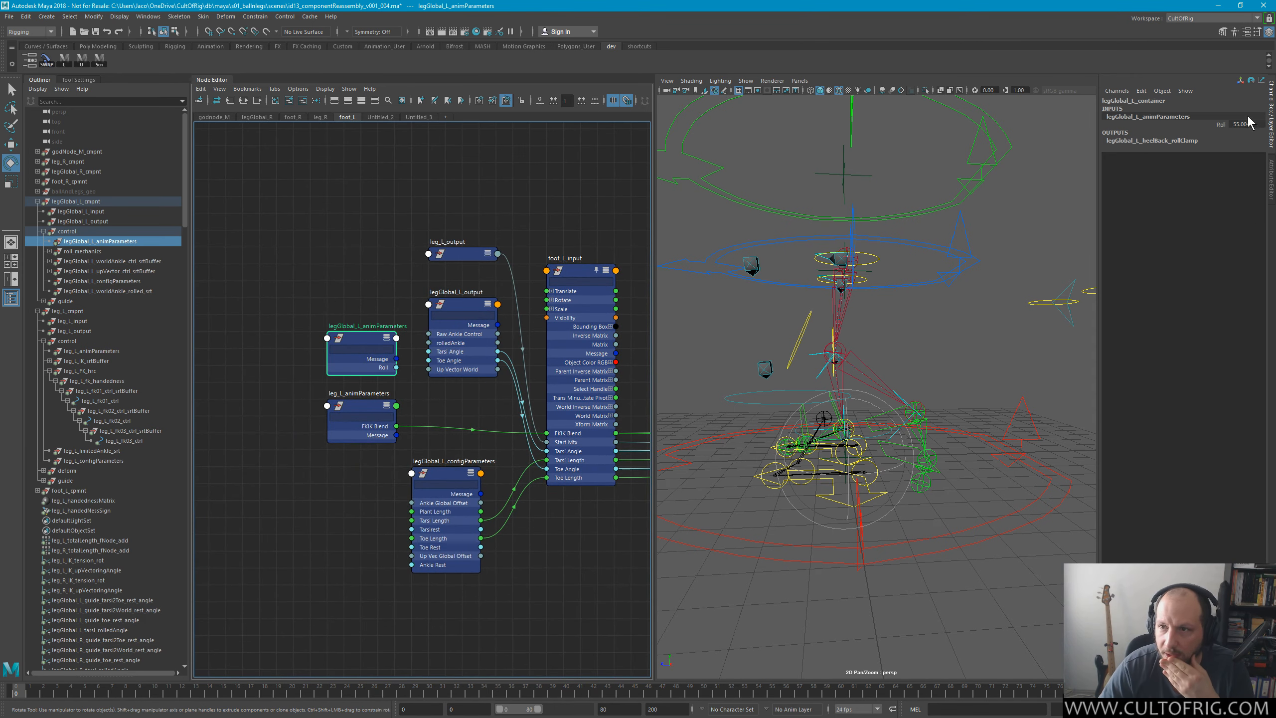
left_click(1226, 124)
mouse_move(1004, 360)
middle_mouse_down()
mouse_move(858, 365)
mouse_move(1000, 372)
middle_mouse_up()
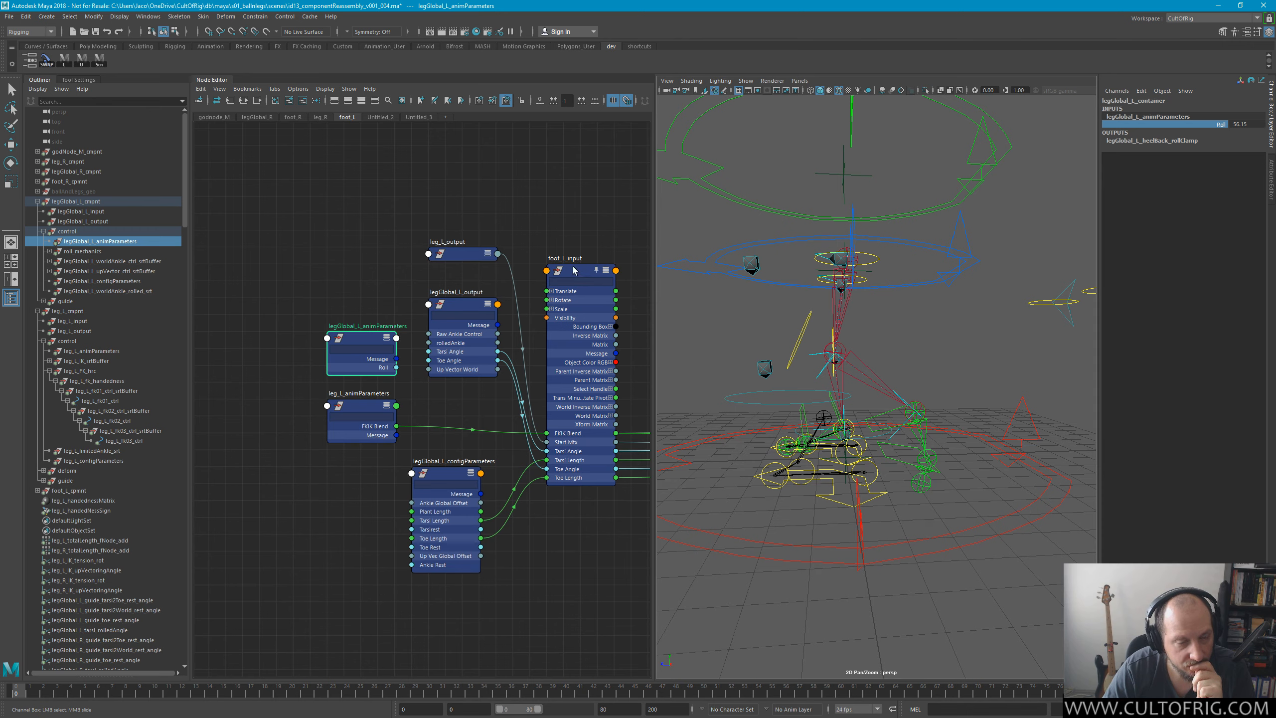
left_click(586, 225)
left_click(589, 303)
key("e")
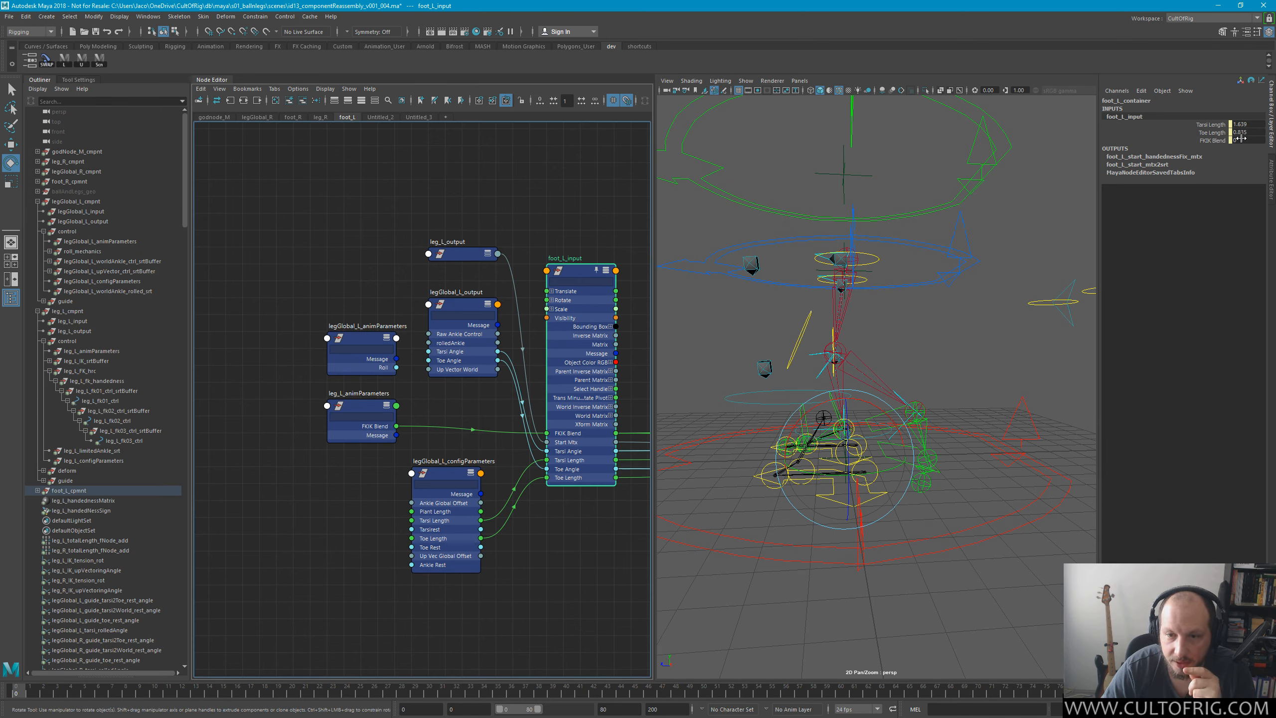
Try rotating leg_L_fk03_ctrl from a closer view to test the foot in FK, and undo the rotation.
left_click(903, 399)
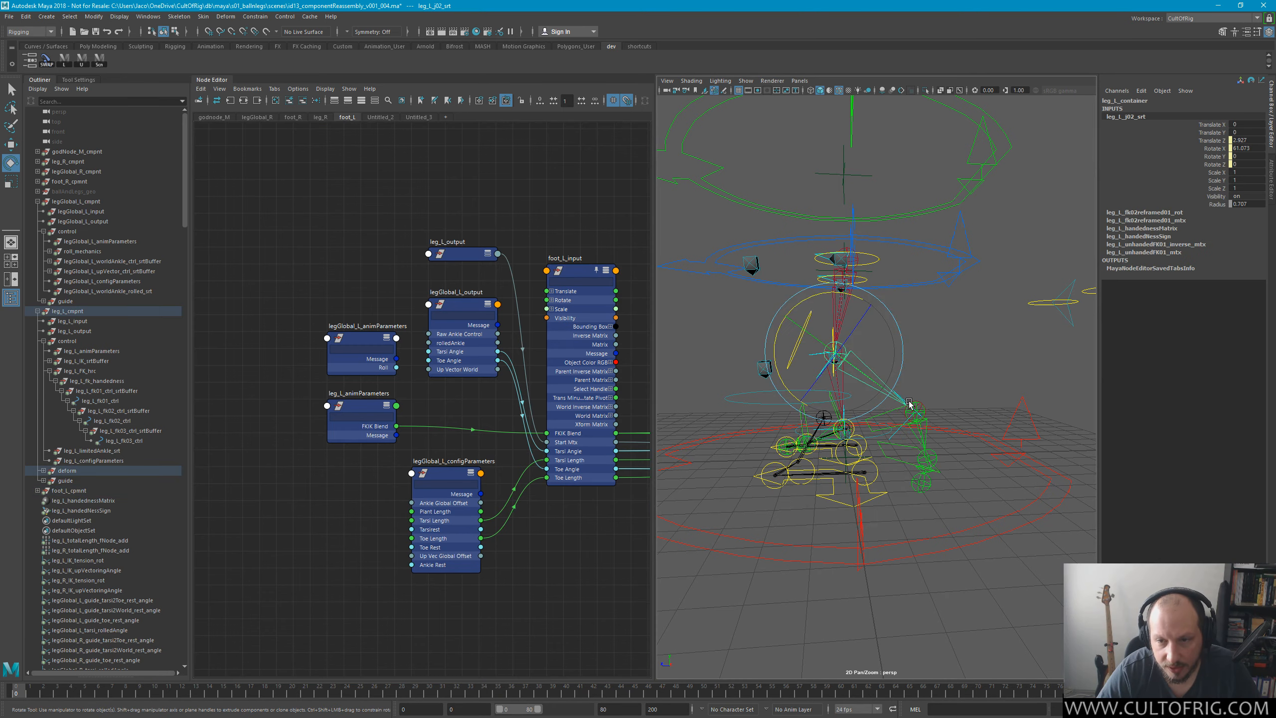
key("f")
left_click(929, 280)
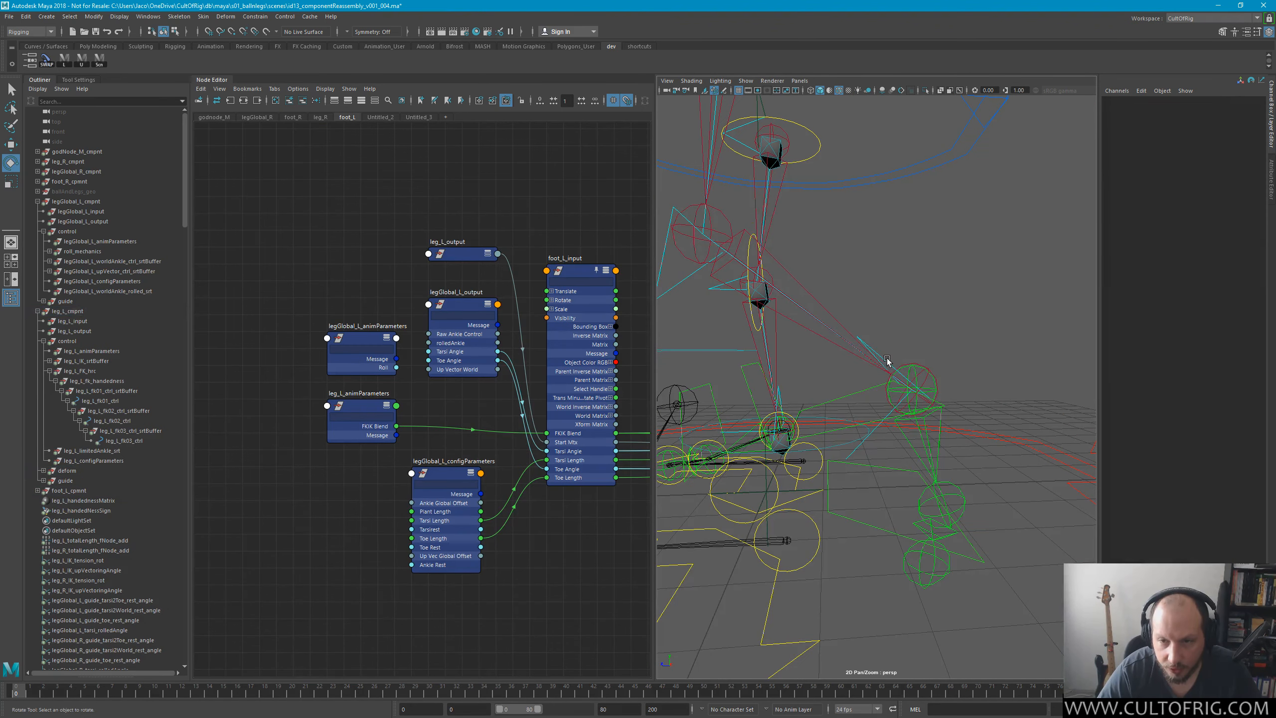
left_click(888, 361)
left_click_drag(900, 334, 931, 321)
key("ctrl+z")
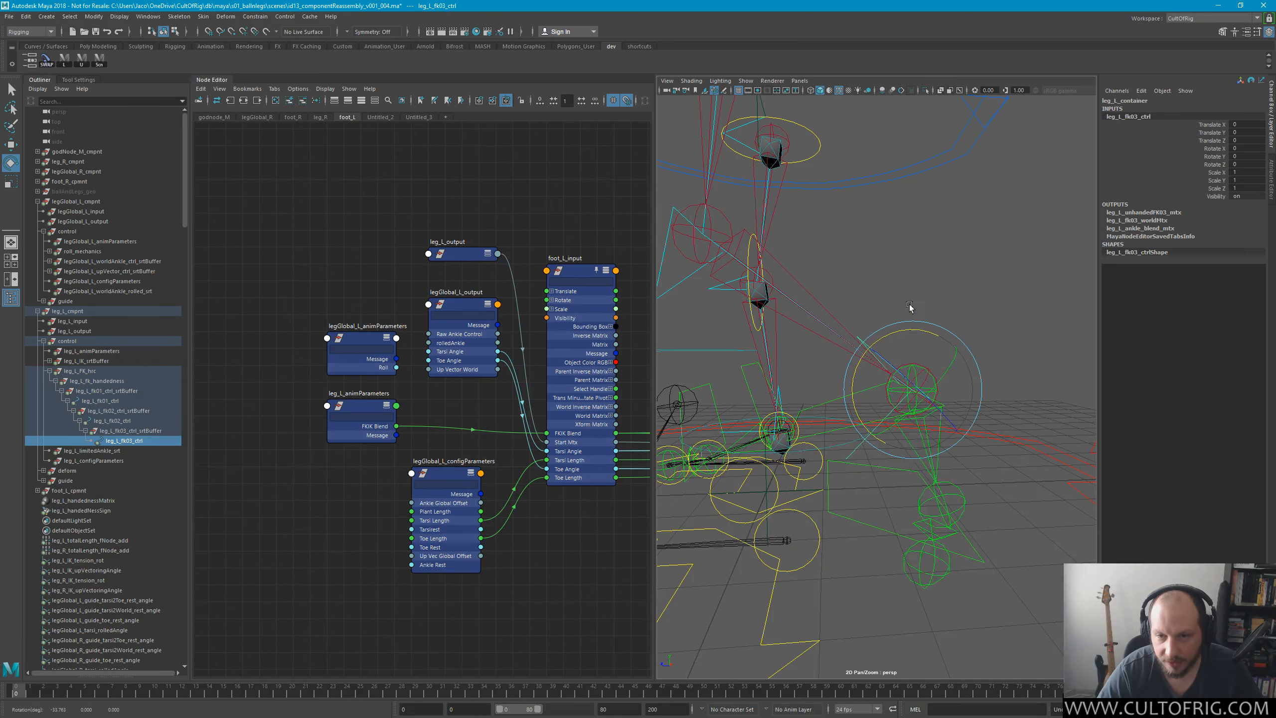
Try rotating legGlobal_L_worldAnkle_ctrl with the leg in FK, and undo the rotation.
right_click_drag(910, 307, 836, 336, "alt")
left_click_drag(835, 337, 899, 452, "alt")
left_click(844, 425)
left_click(1025, 371)
left_click_drag(916, 346, 898, 347, "alt")
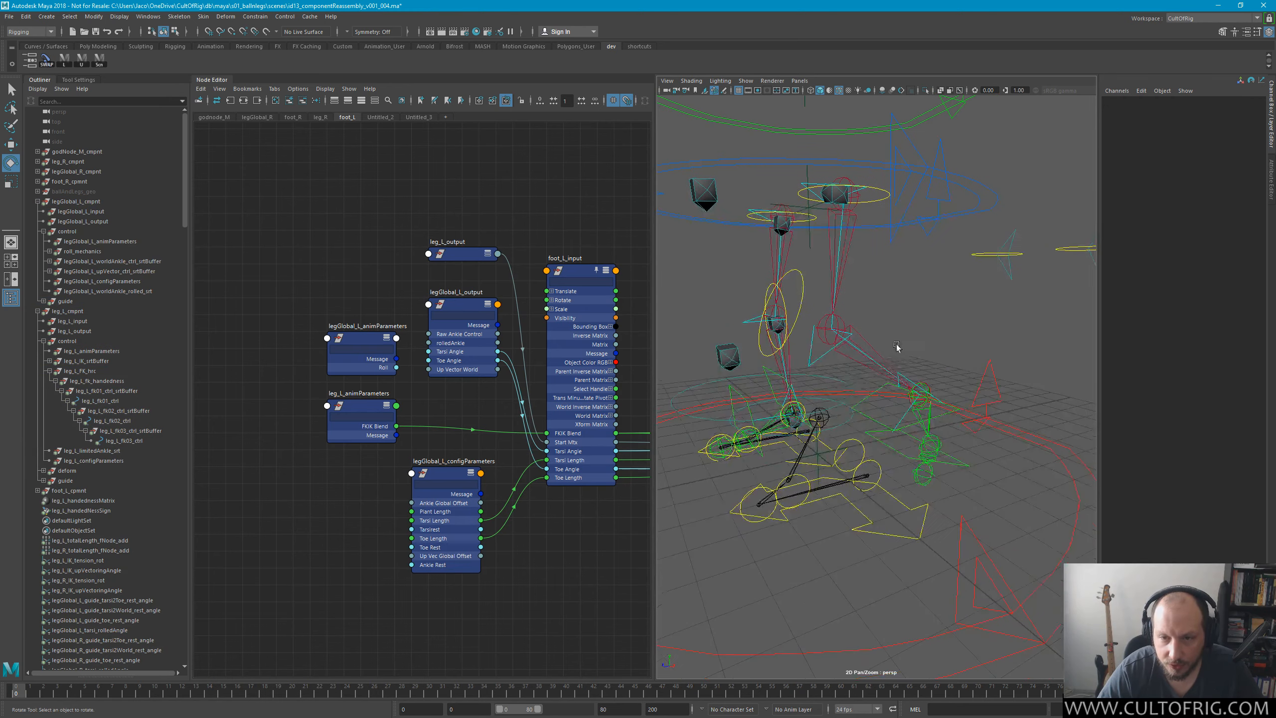
left_click(849, 380)
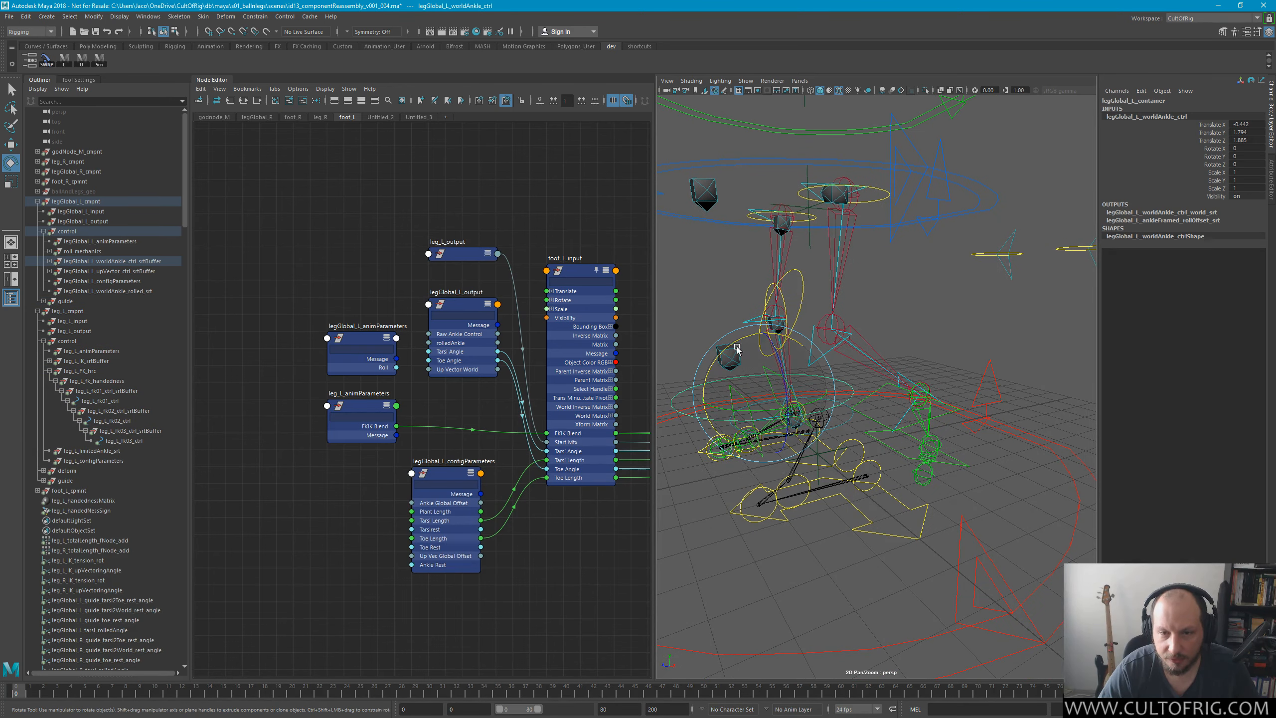
left_click_drag(729, 346, 759, 342)
key("ctrl+z")
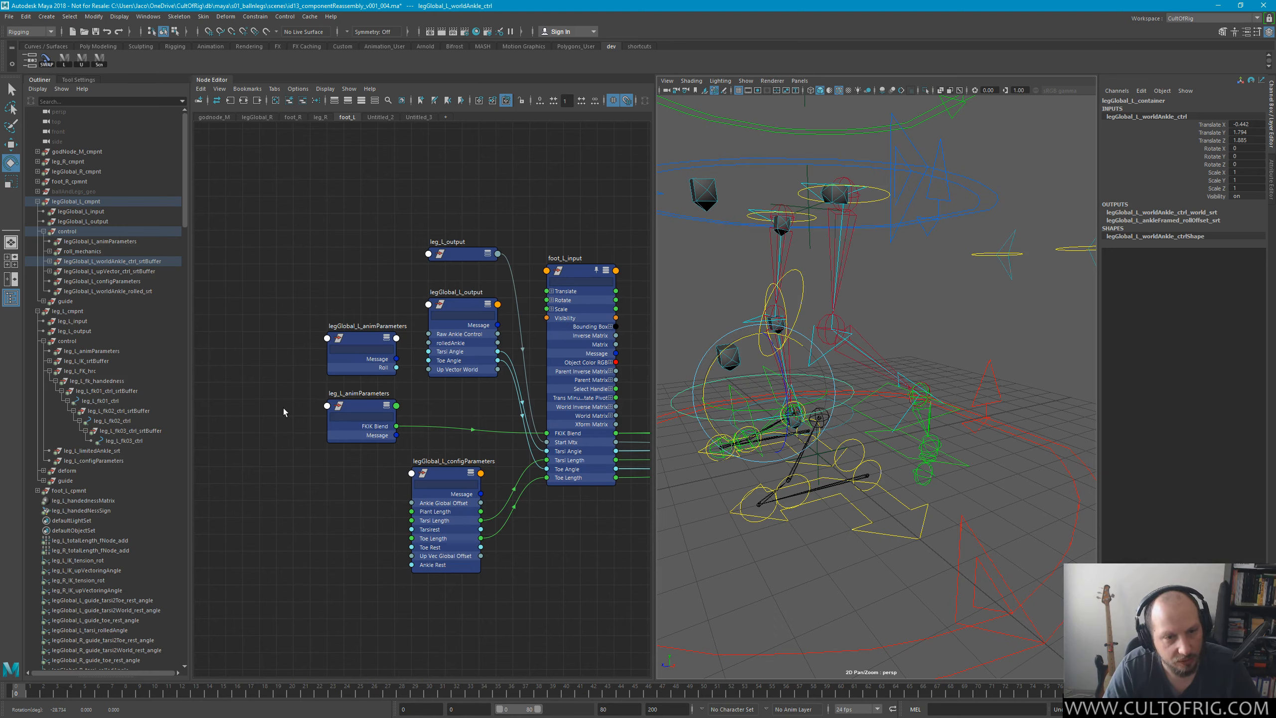
Set the FKIK Blend of leg_L_animParameters to 1 and try rotating leg_L_fk03_ctrl.
left_click(354, 409, "shift")
left_click(1193, 124)
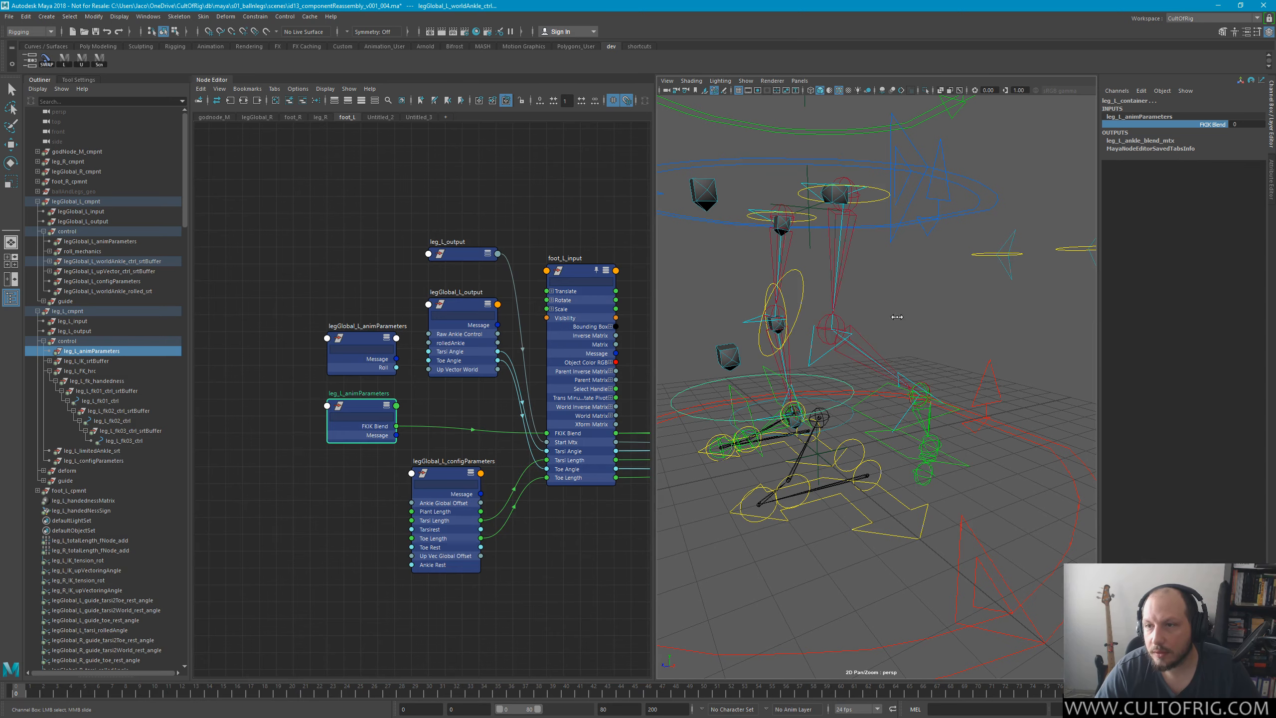
middle_click_drag(749, 390, 771, 390)
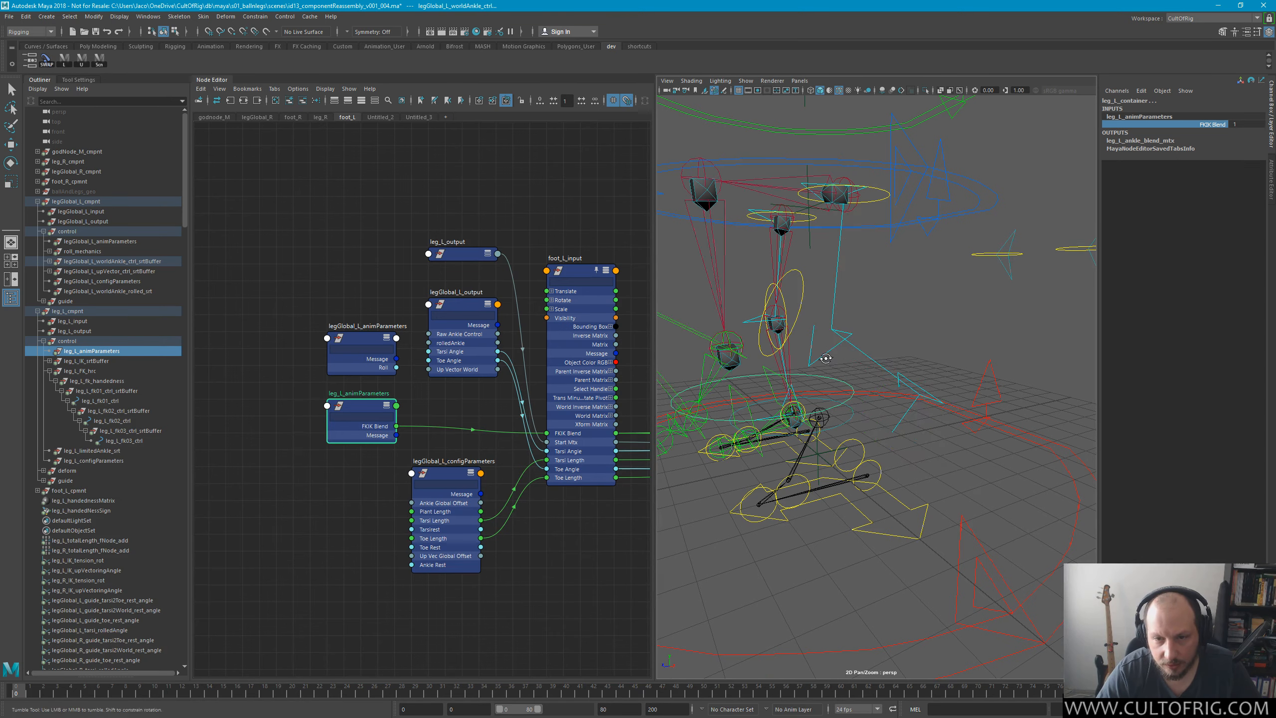
left_click_drag(824, 358, 902, 348, "alt")
left_click(893, 375)
left_click(893, 376)
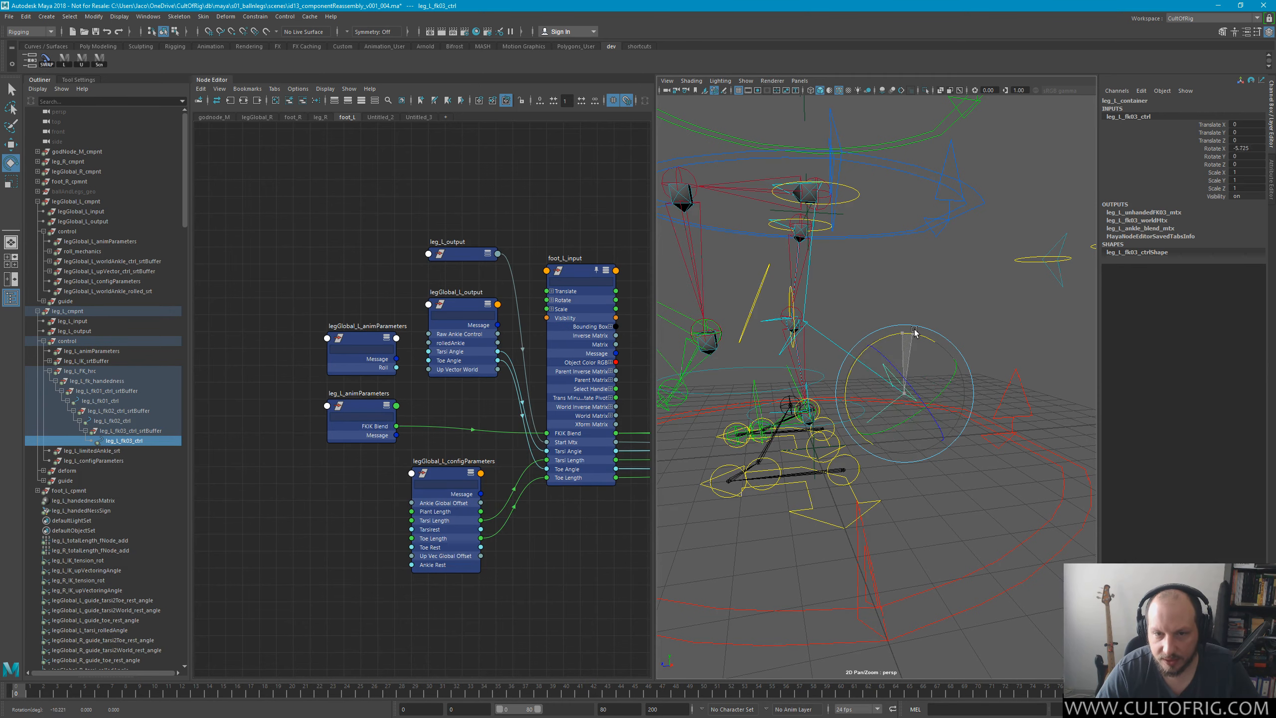
Try rotating legGlobal_L_worldAnkle_ctrl with the leg in IK, and undo the test edits back to the FK blend.
left_click(782, 356)
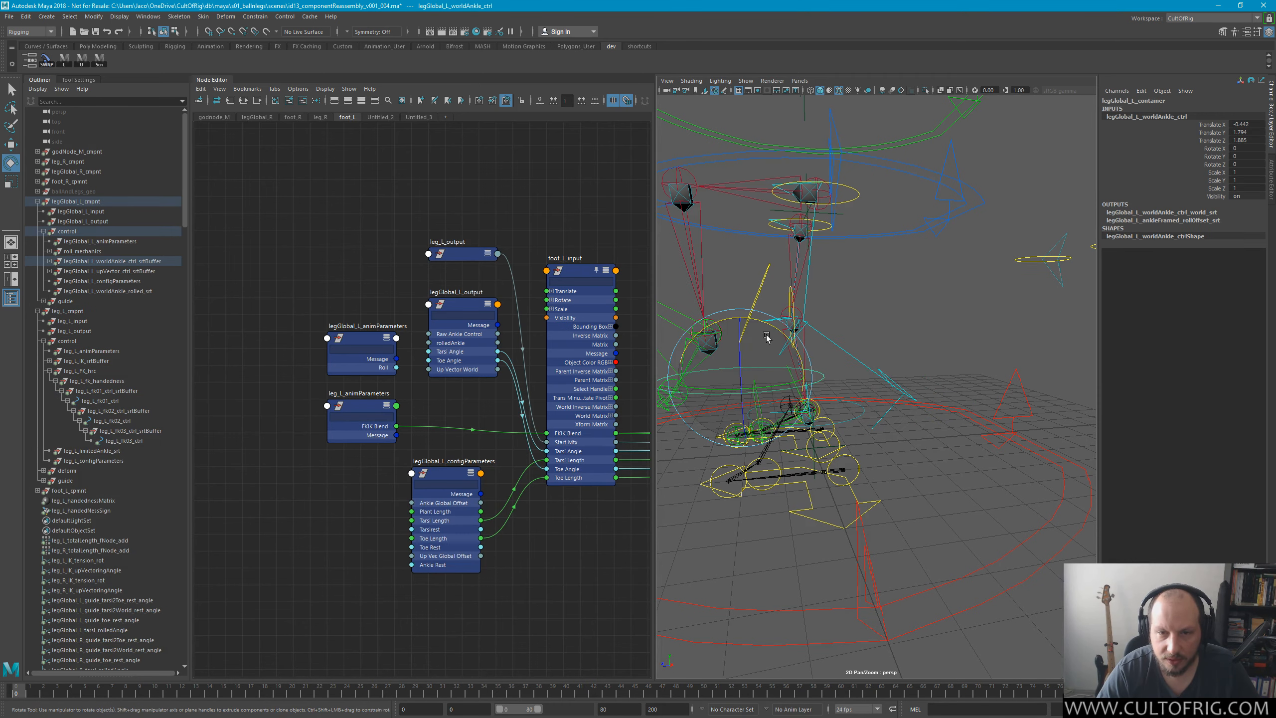
mouse_move(767, 338)
left_mouse_down()
mouse_move(793, 408)
mouse_move(747, 336)
mouse_move(764, 358)
mouse_move(738, 363)
mouse_move(774, 339)
left_mouse_up()
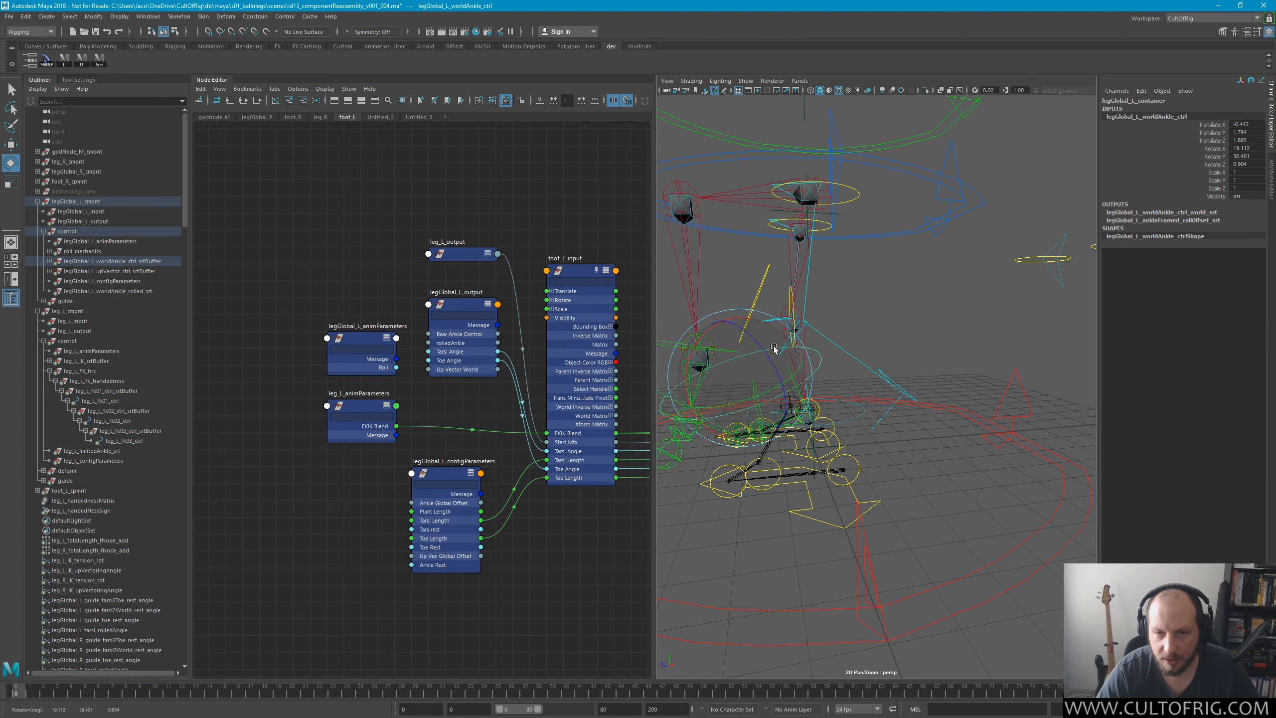
key("ctrl+z")
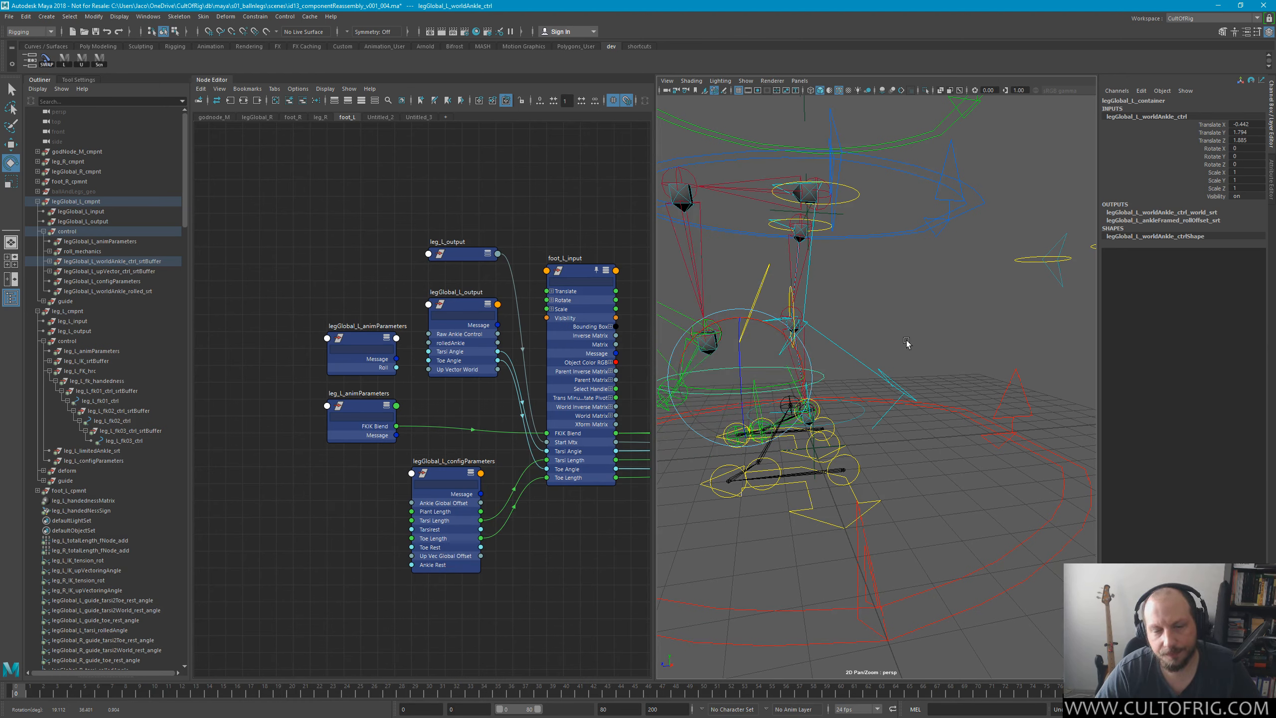
key("ctrl+z")
key("ctrl+z")
key("ctrl+z")
key("ctrl+z")
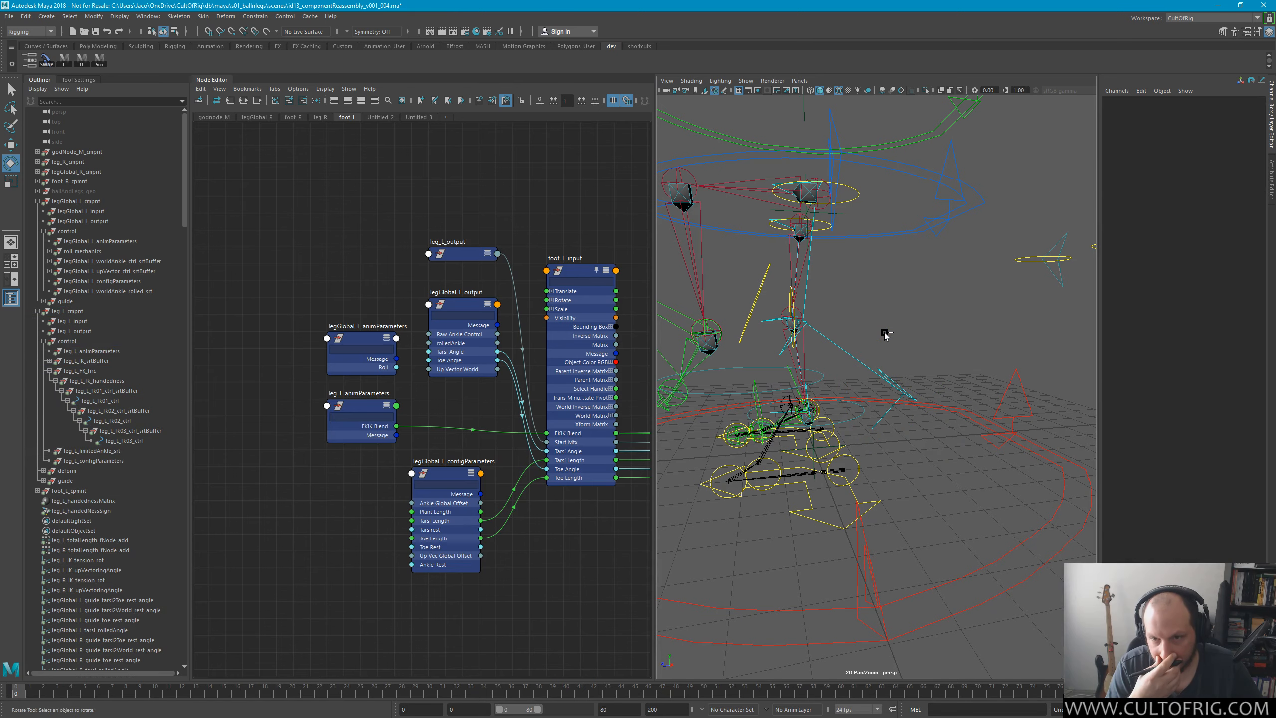
key("q")
left_click_drag(977, 343, 917, 340, "alt")
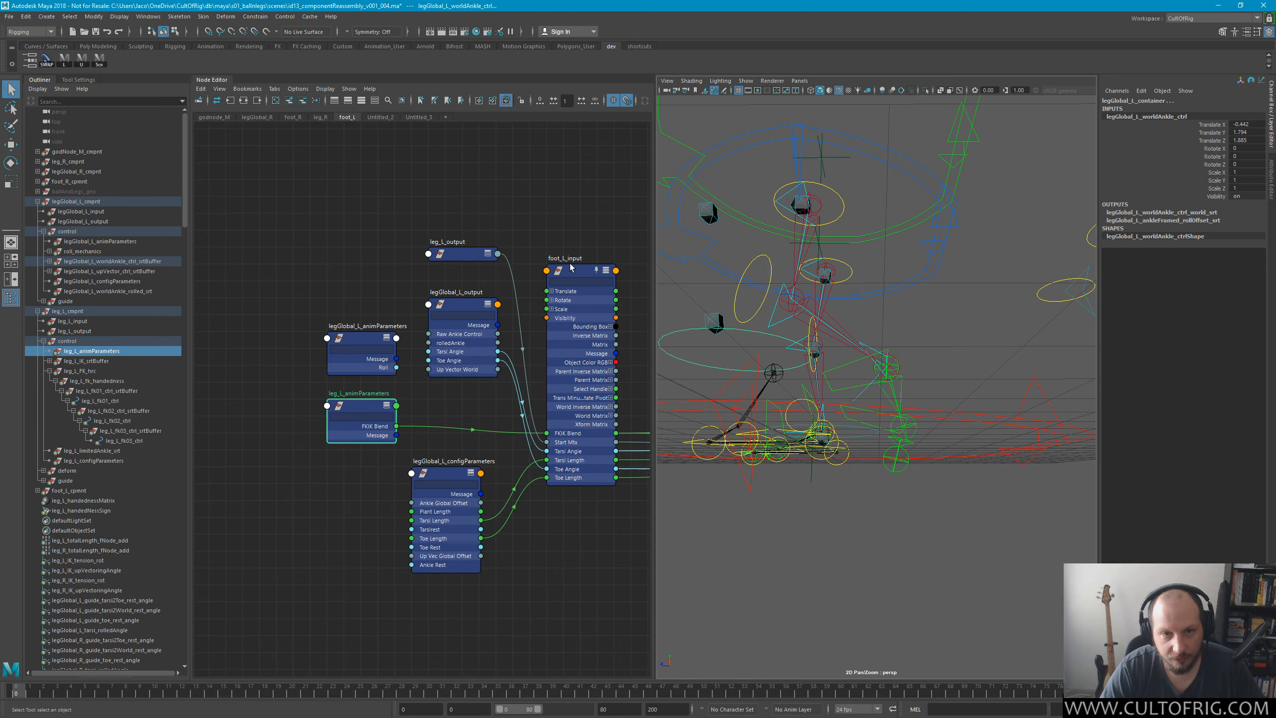
Examine the foot_L graph from foot_L_input to its end nodes alongside the left foot in the viewport.
middle_click_drag(515, 510, 350, 505, "alt")
middle_click_drag(637, 506, 368, 580, "alt")
right_click_drag(529, 589, 445, 583, "alt")
mouse_move(866, 348)
left_mouse_down("alt")
mouse_move(836, 385)
mouse_move(831, 356)
mouse_move(857, 335)
left_mouse_up("alt")
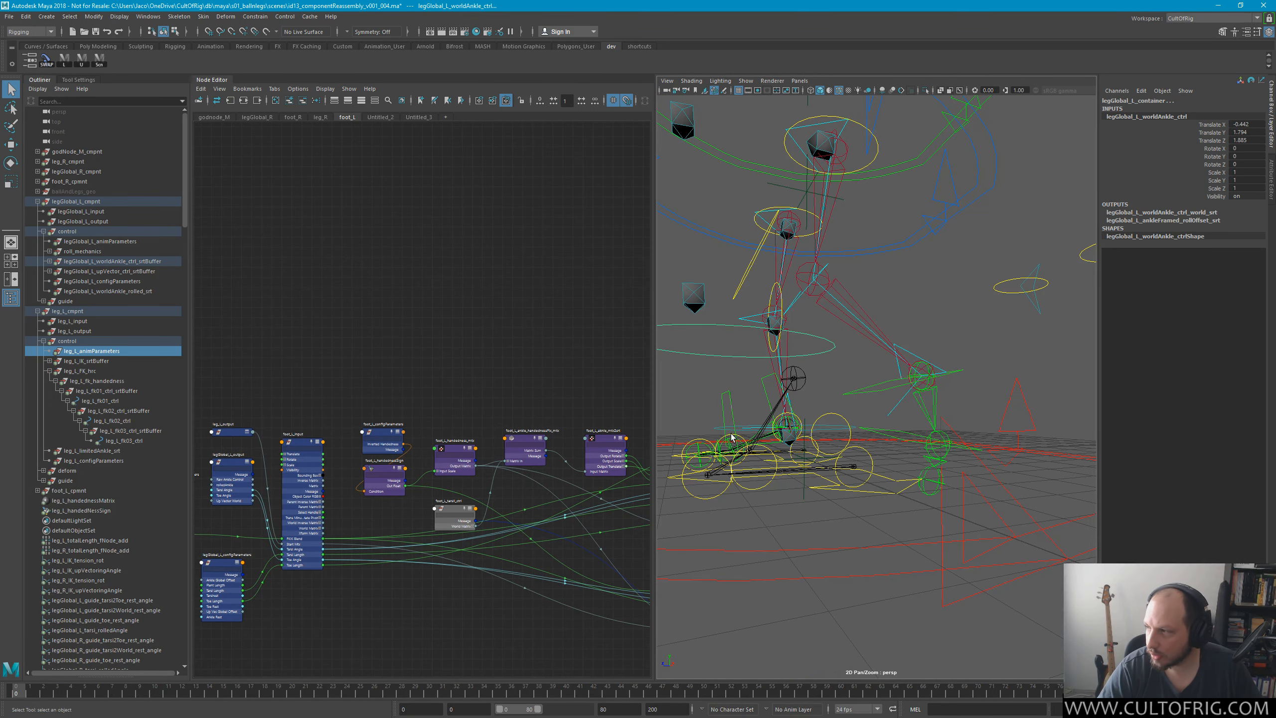
middle_click_drag(498, 604, 346, 513, "alt")
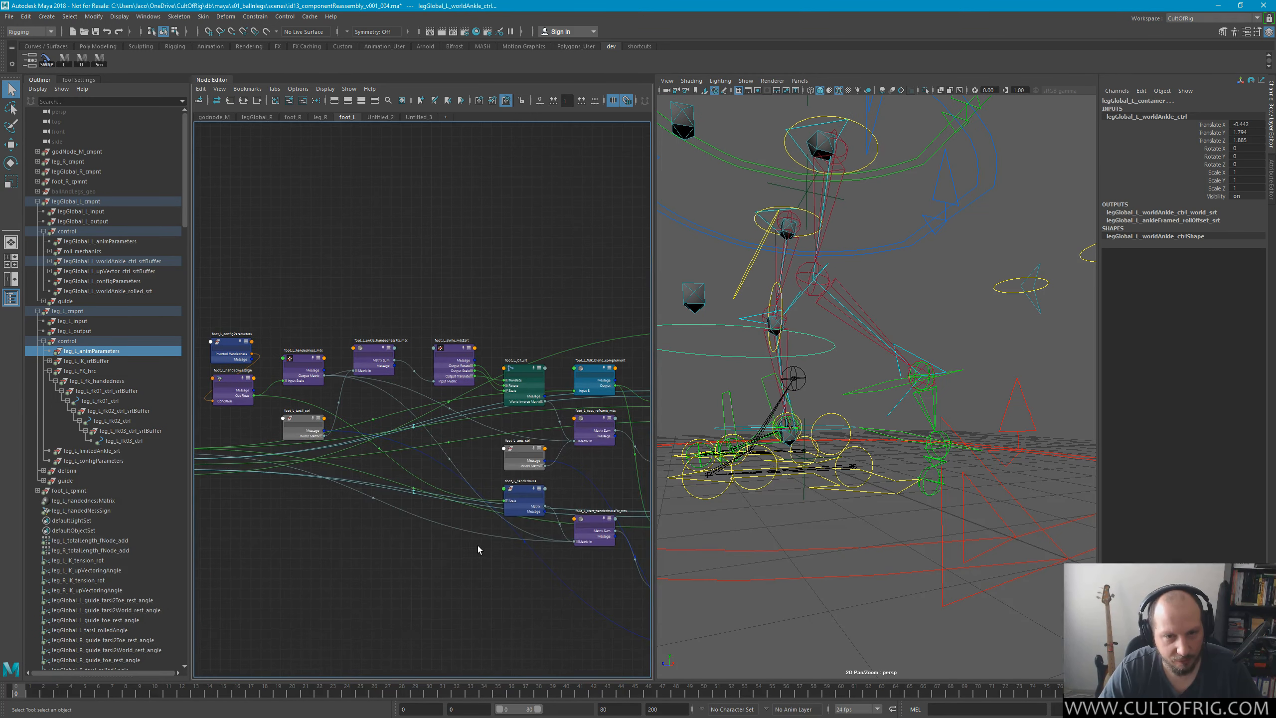
middle_click_drag(477, 549, 225, 509, "alt")
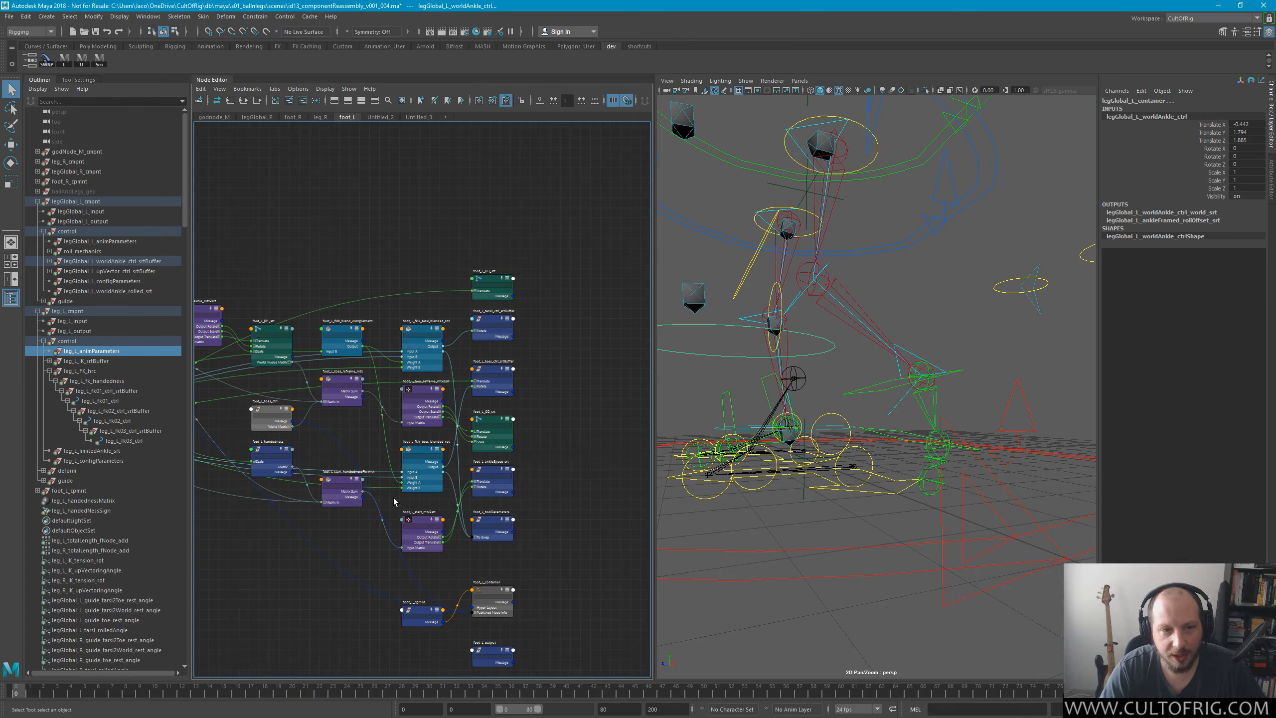
left_click_drag(849, 388, 881, 387, "alt")
Select foot_L_tarsi_ctrl at the left foot and move the selection up to its parent srtBuffer.
left_click(954, 407)
middle_click_drag(451, 433, 637, 405, "alt")
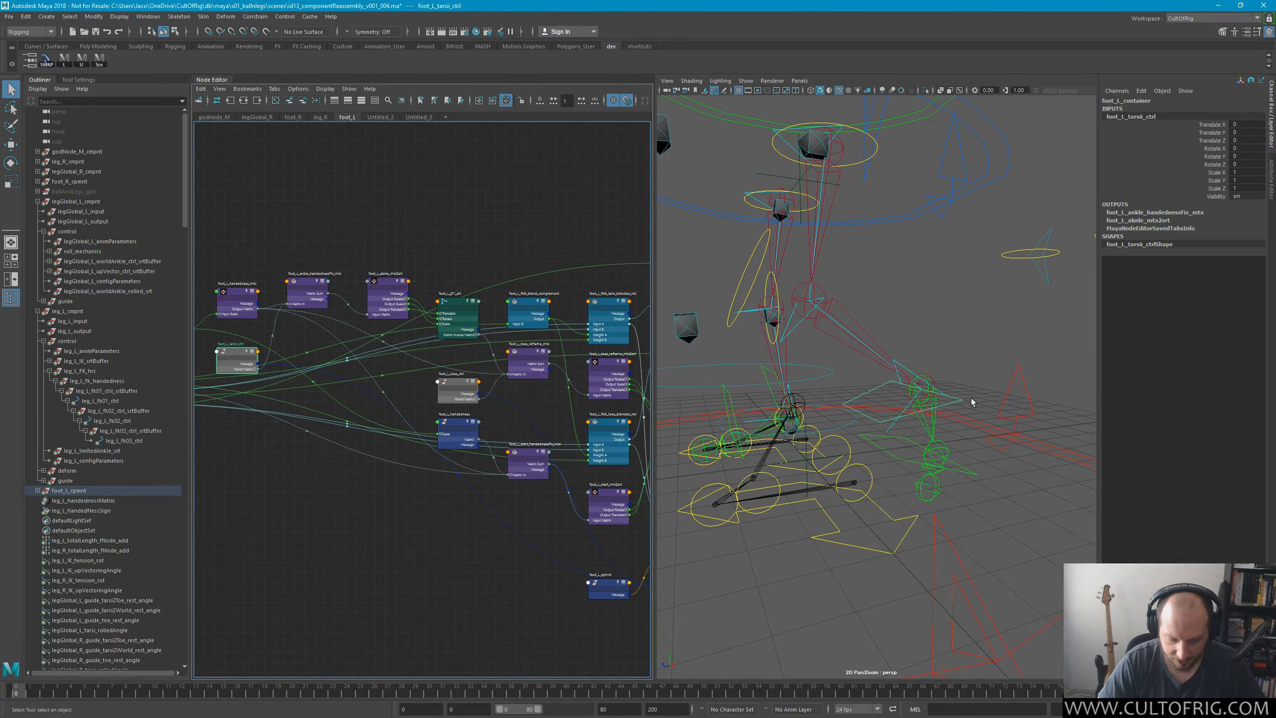
key("Up")
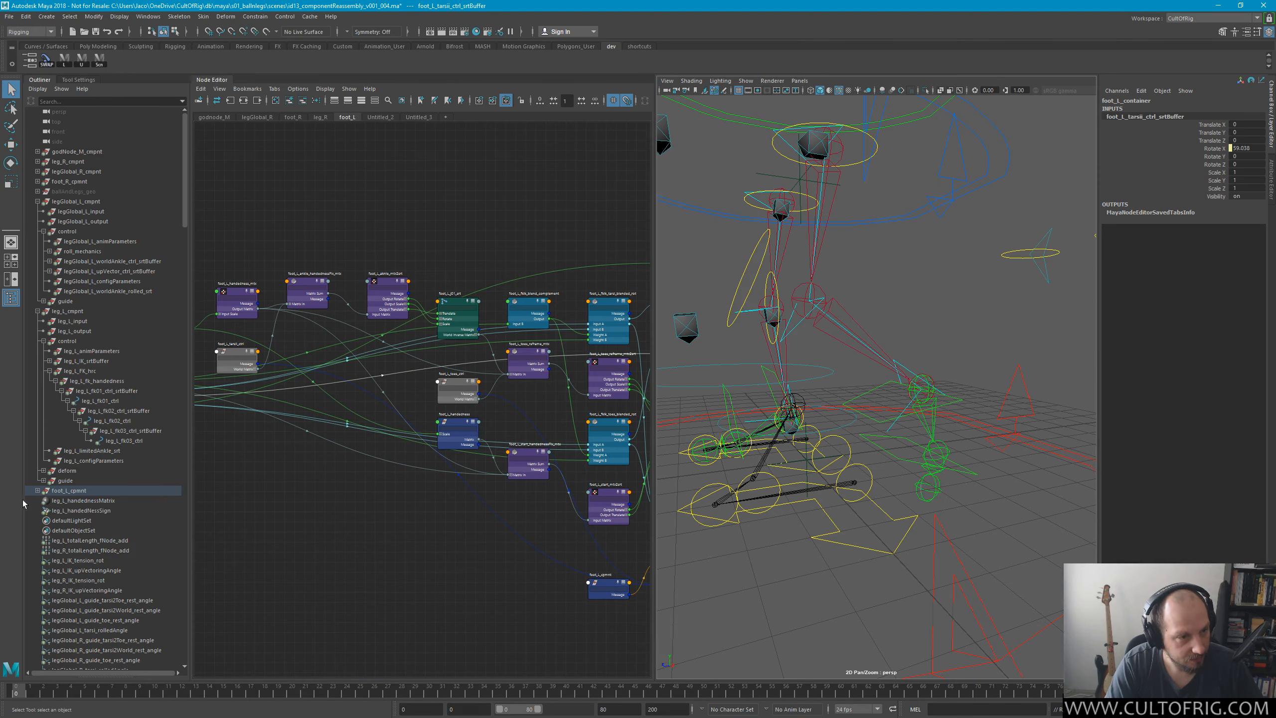
Expand the foot_L component's control hierarchy, add foot_L_toes_ctrl_srtBuffer to the selection, and locate both selected buffers in the node graph.
left_click(38, 490)
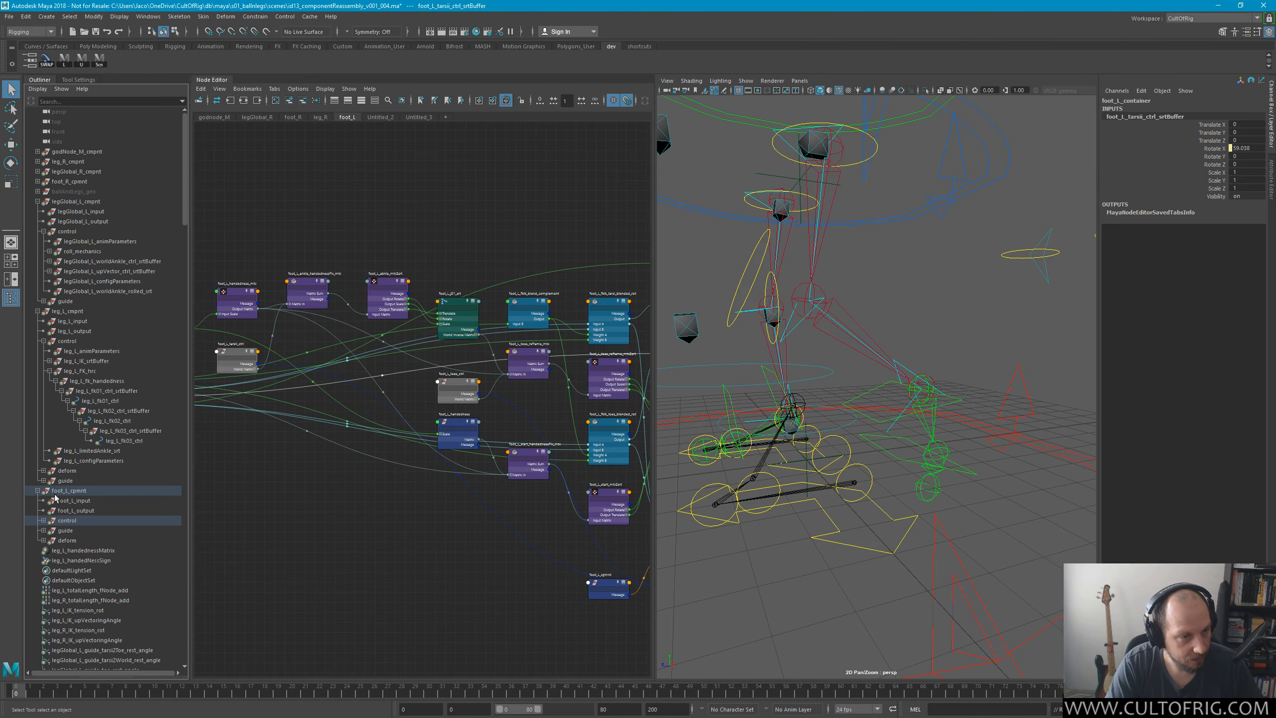
left_click(44, 520)
left_click(49, 539)
left_click(55, 550)
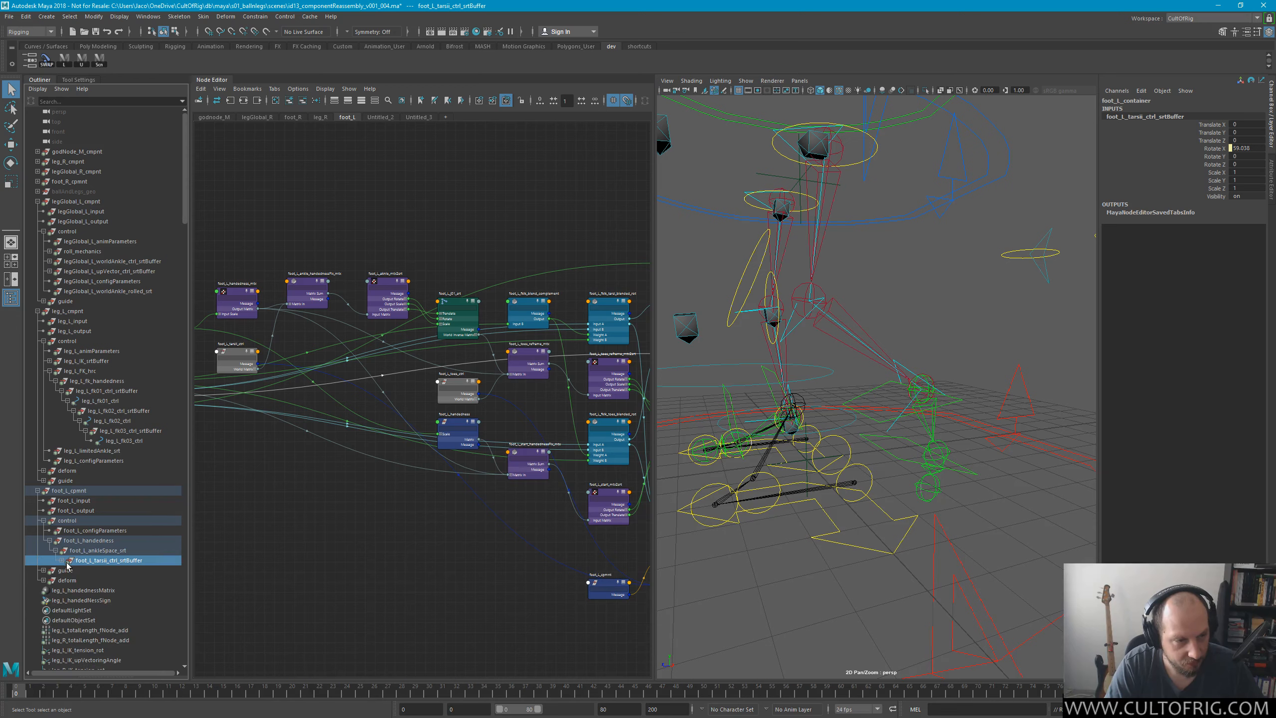
left_click(61, 560)
left_click(67, 570)
left_click(73, 580)
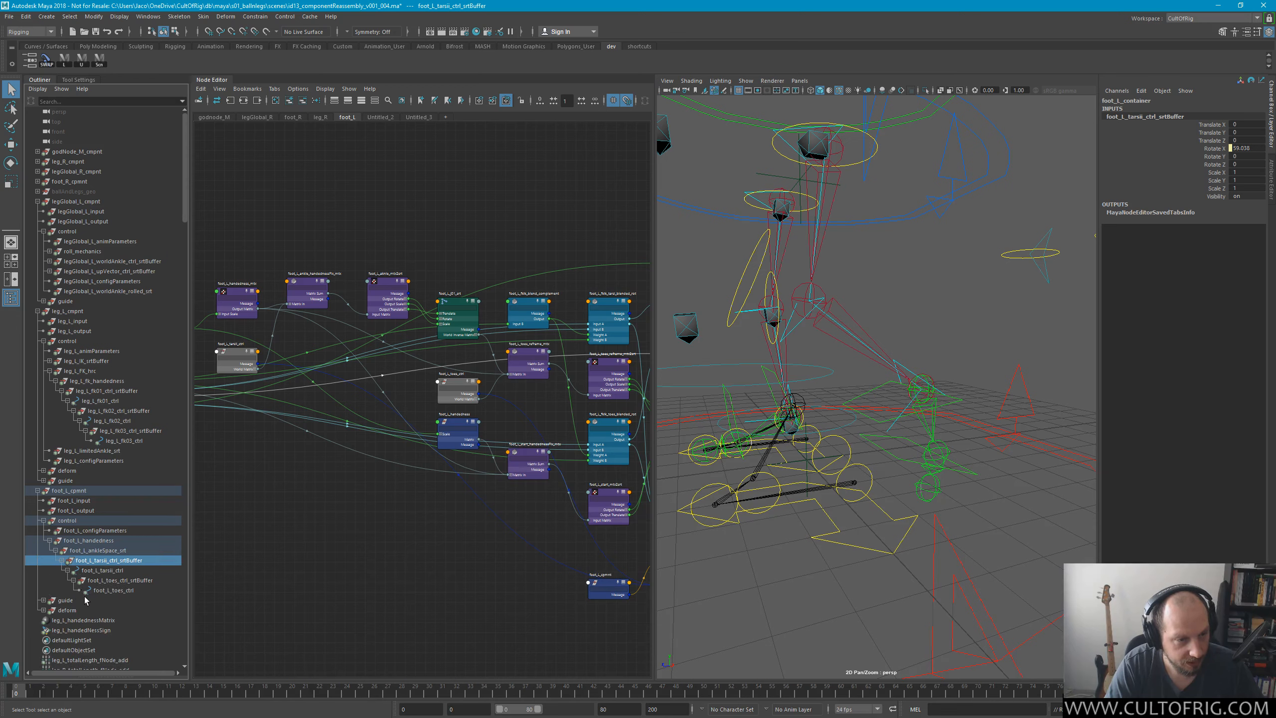
left_click(129, 580, "ctrl")
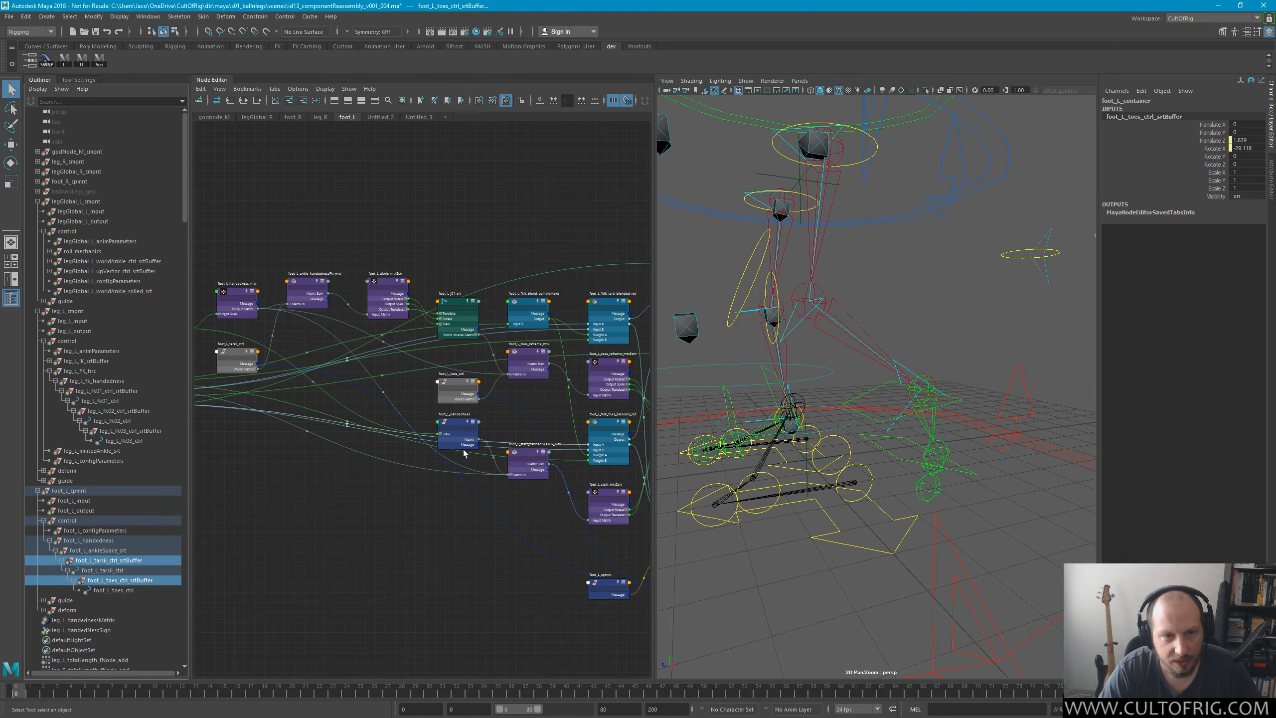
middle_click_drag(495, 455, 330, 461, "alt")
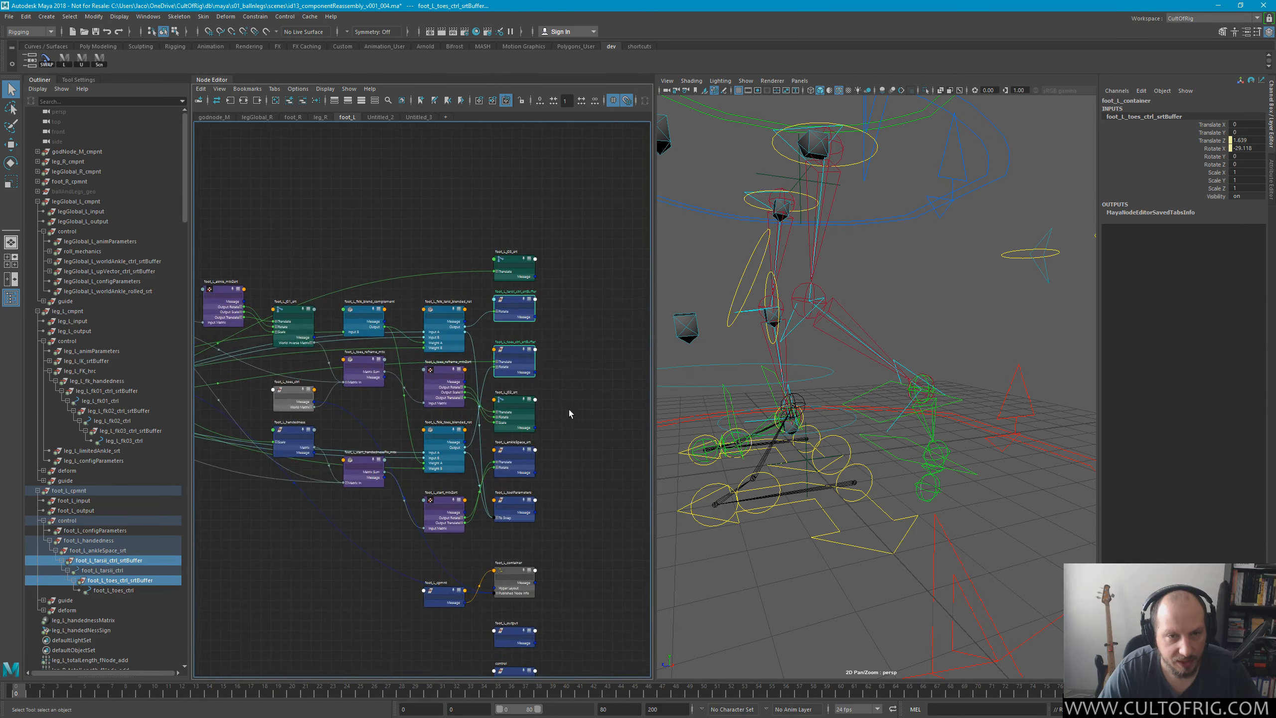
Clear the selection and examine the connections from the foot_L_fkik blended rotation nodes into the tarsii and toes srtBuffer nodes.
scroll(569, 410, "up", 5)
middle_click_drag(522, 279, 565, 336, "alt")
left_click(548, 307)
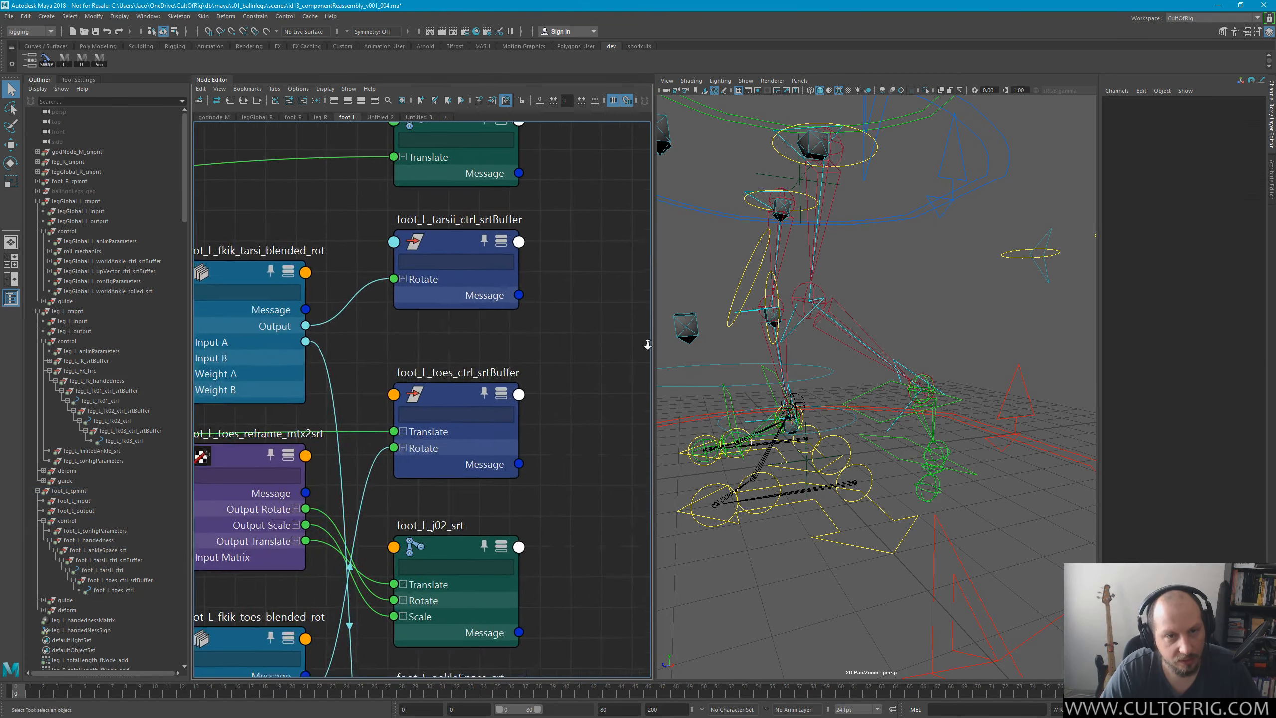
scroll(539, 298, "up", 4)
middle_click_drag(621, 305, 502, 313, "alt")
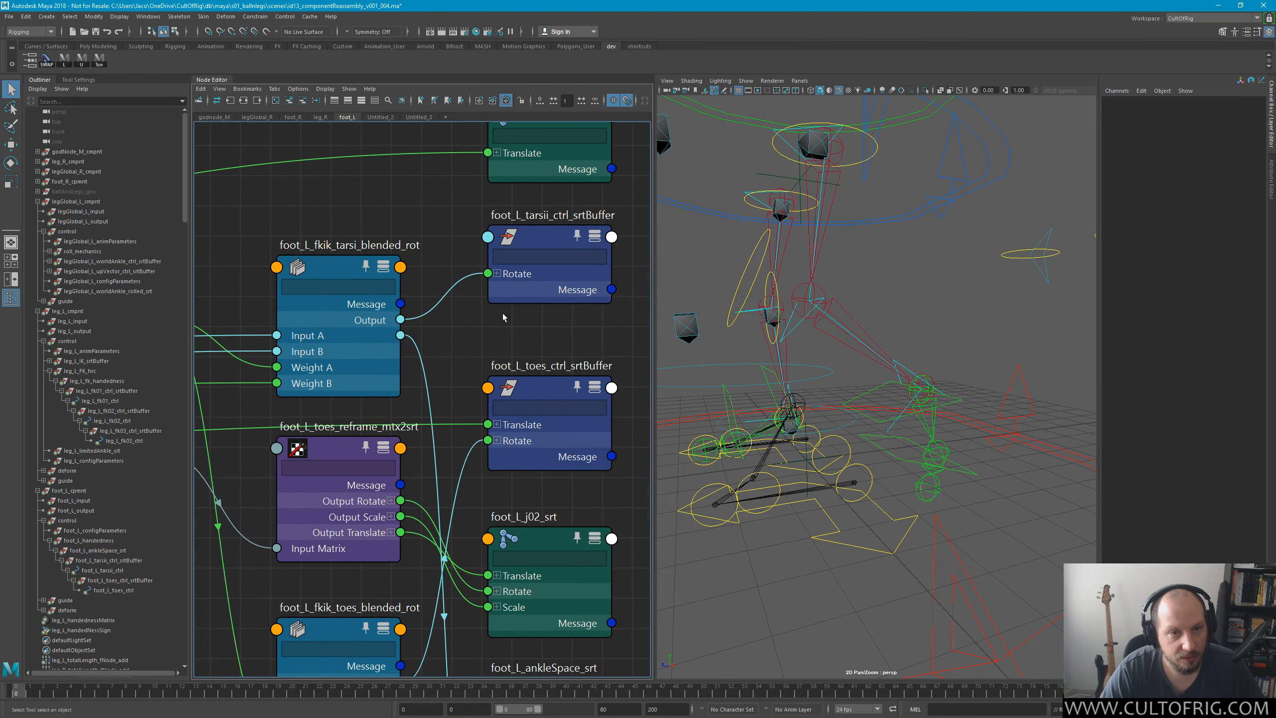
middle_click_drag(430, 292, 566, 271, "alt")
right_click_drag(523, 191, 422, 190, "alt")
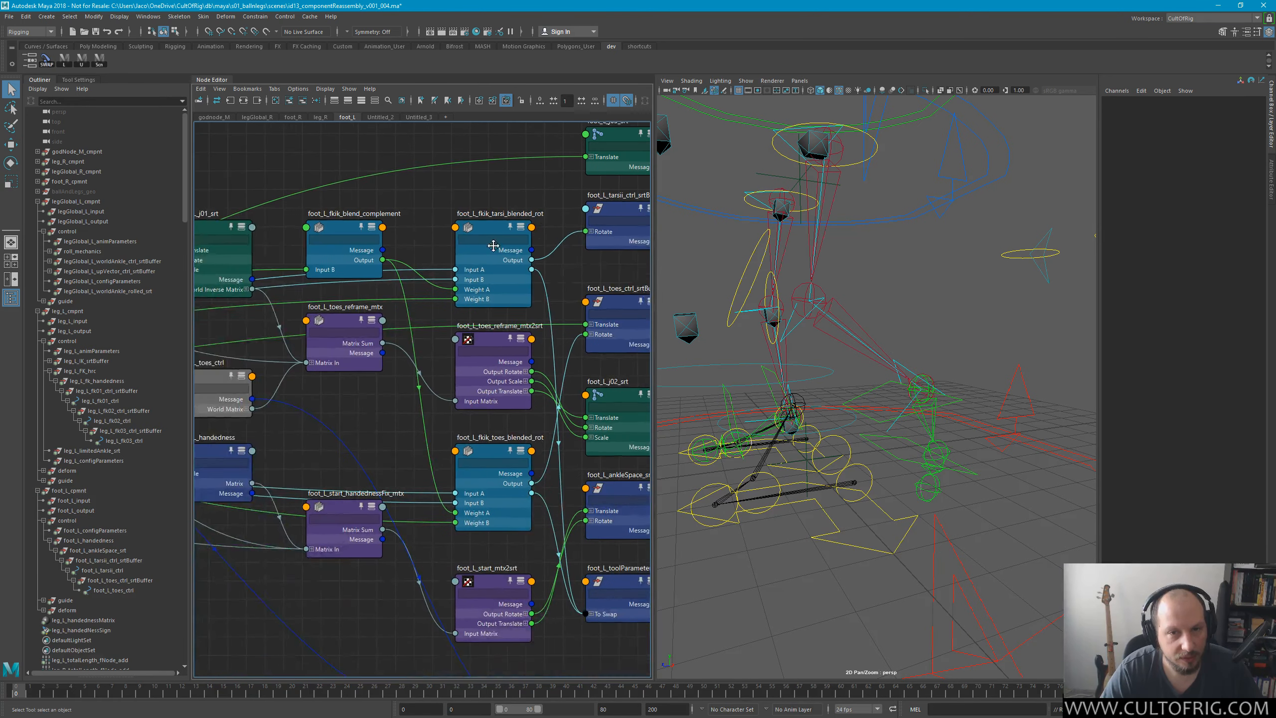
Move the foot_L_tarsii_ctrl_srtBuffer node slightly lower in the graph, check its full attribute list, and select both control srtBuffers.
middle_click_drag(617, 207, 521, 215, "alt")
left_click(521, 216)
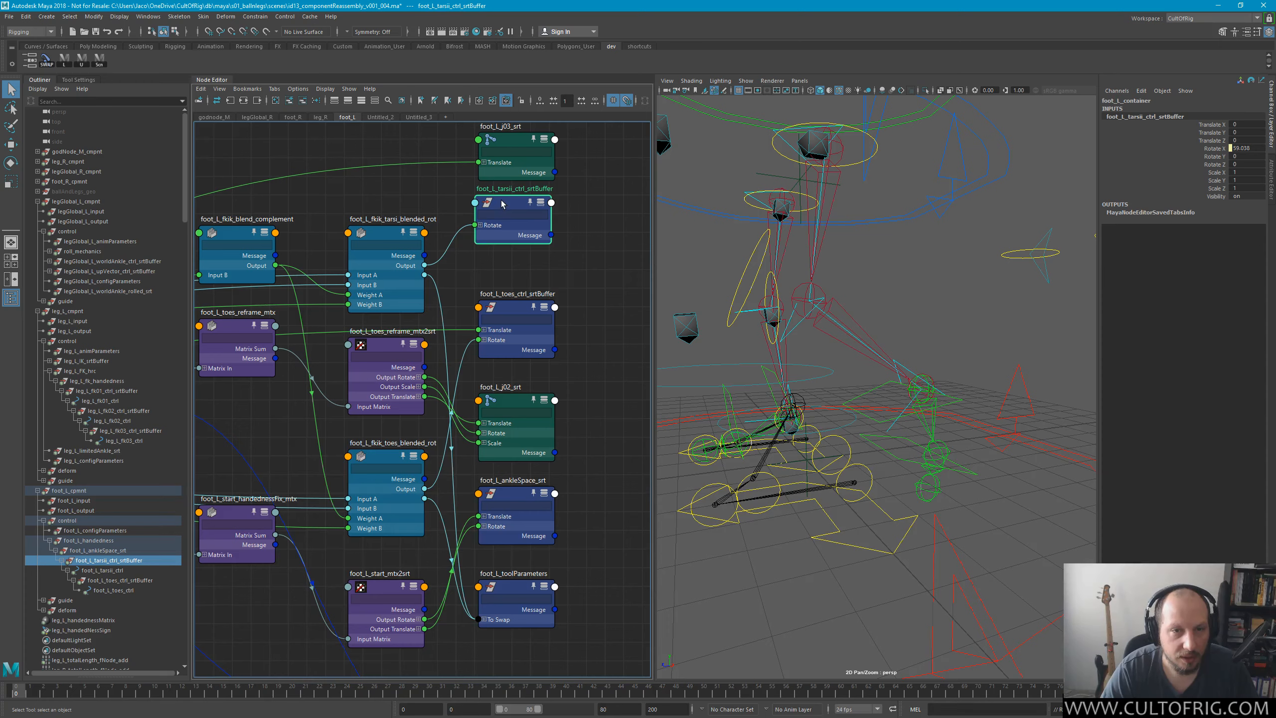
left_click_drag(502, 206, 503, 226)
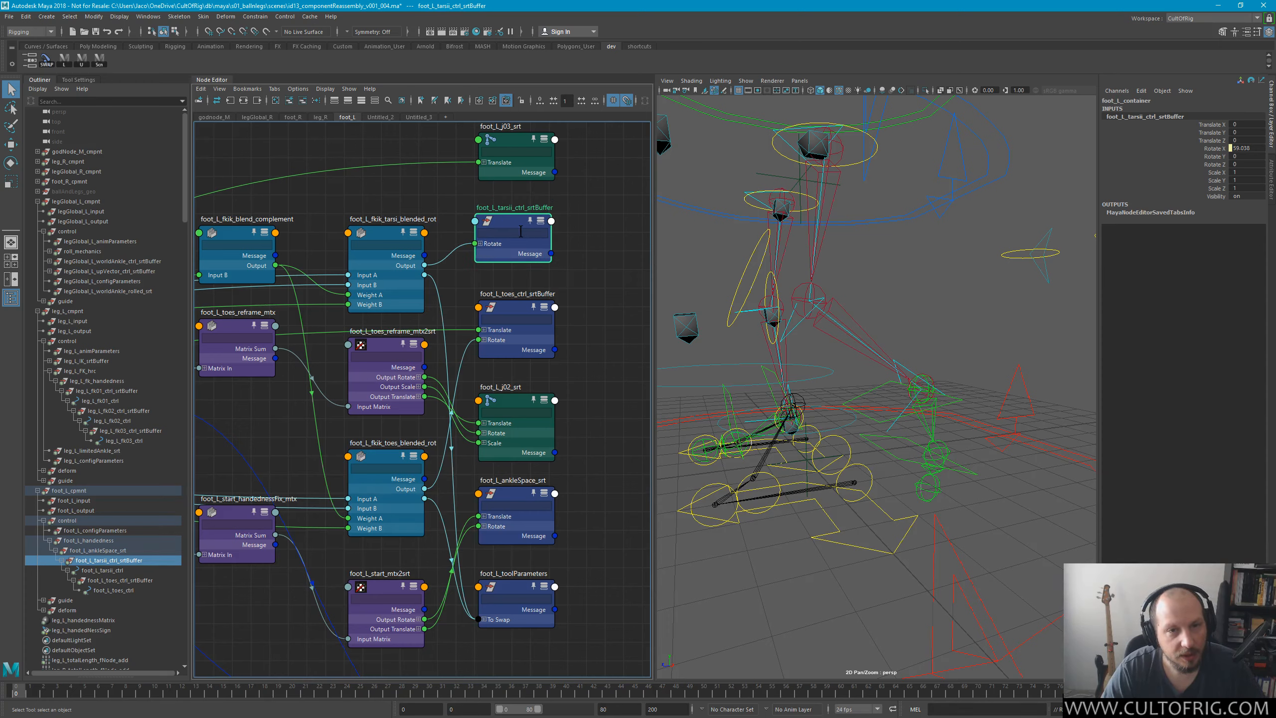
key("3")
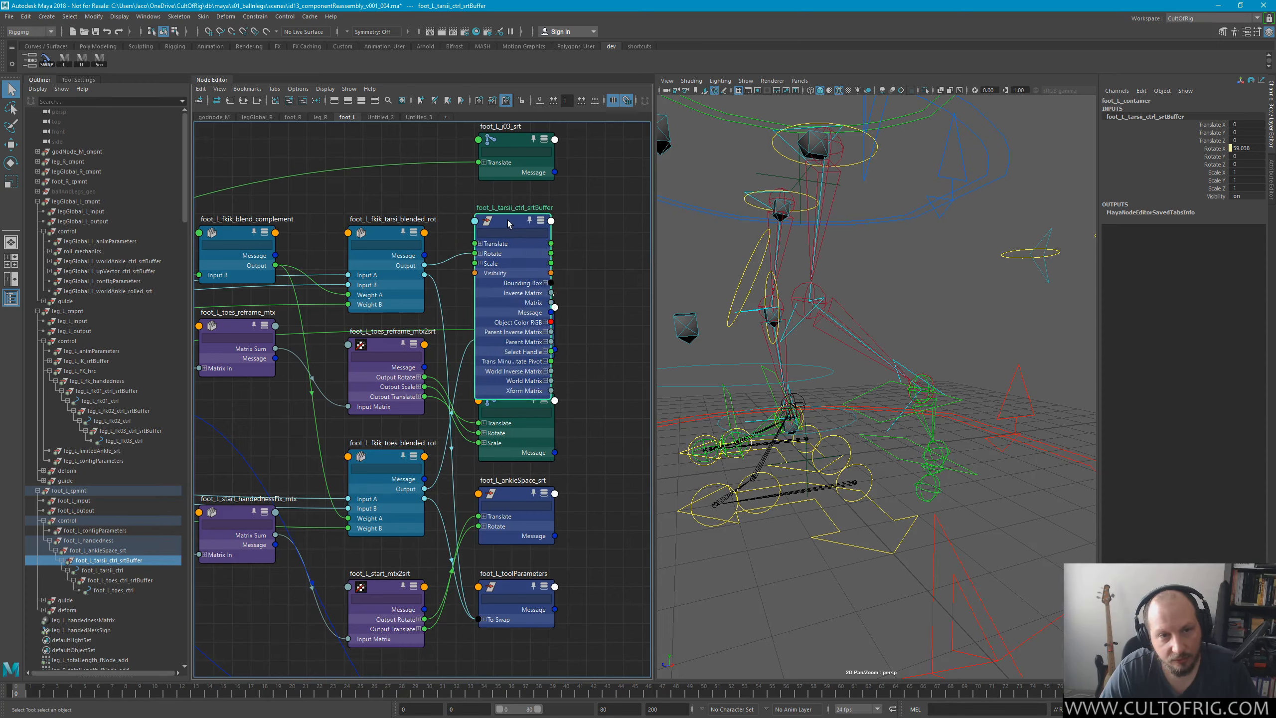
key("2")
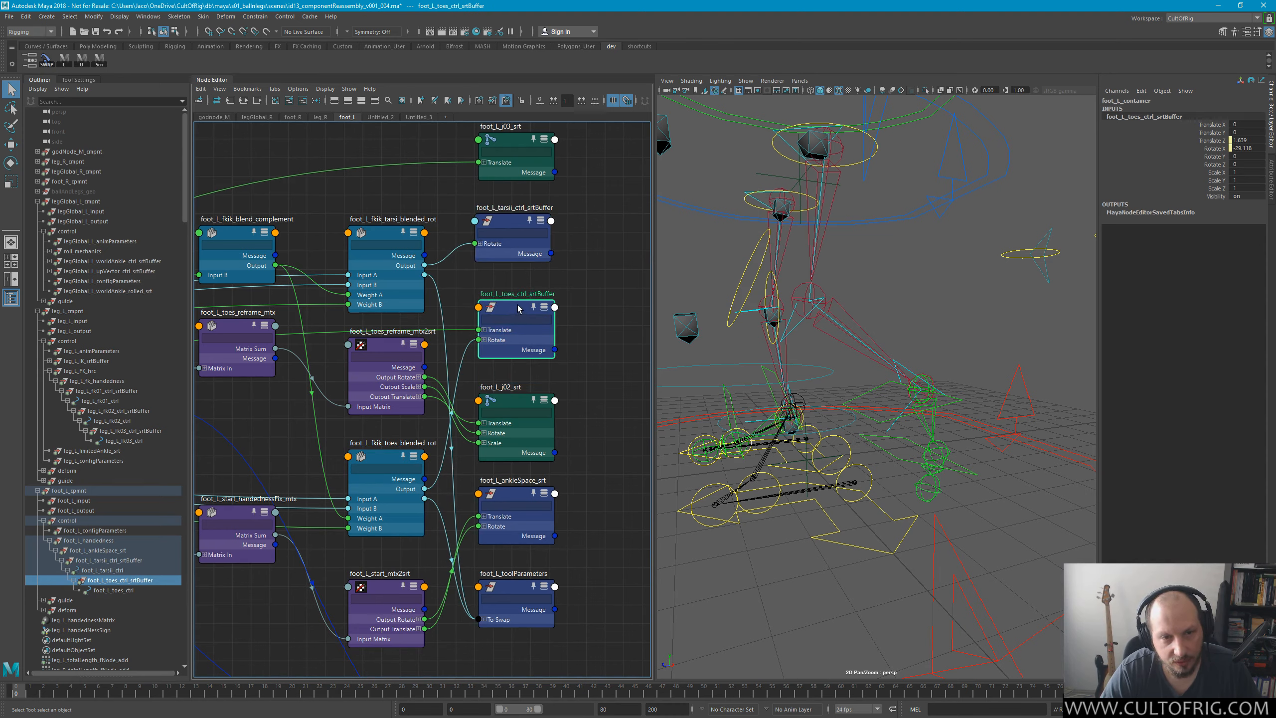
left_click(549, 252, "shift")
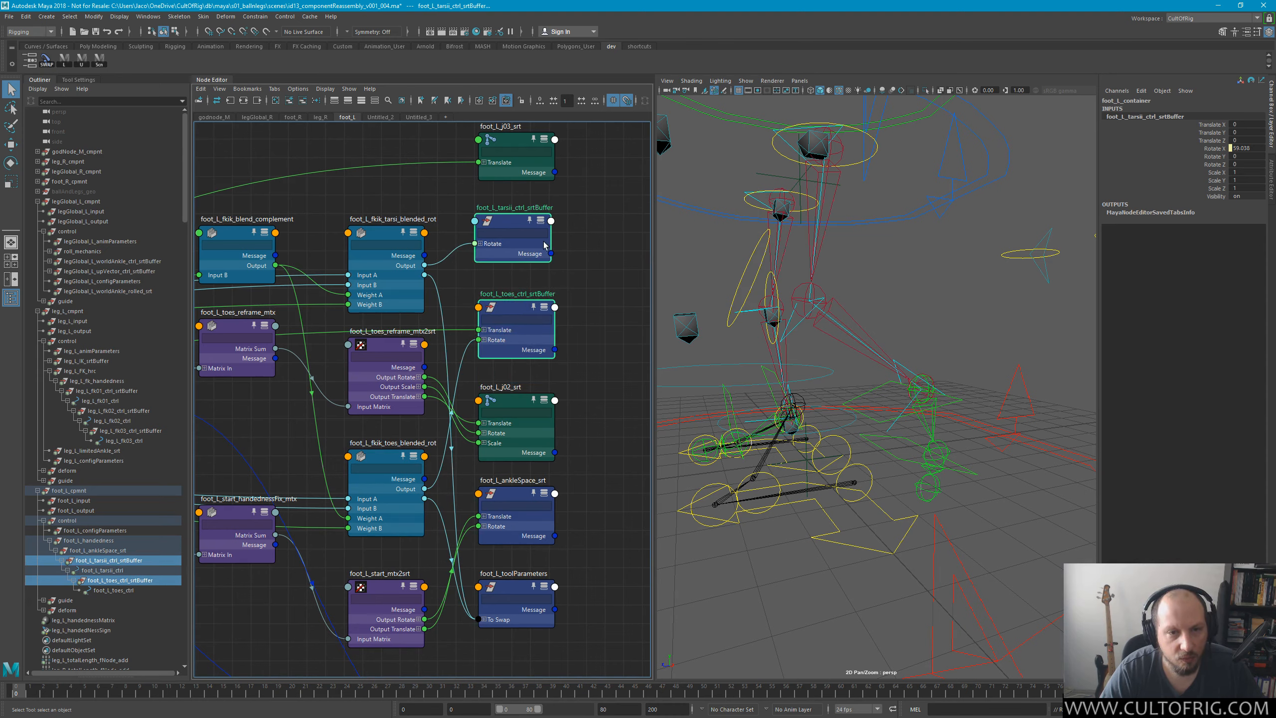
Clear the selection and trace the FKIK blend wiring from the blended rotation nodes back through foot_L_fkik_blend_complement.
middle_click_drag(380, 405, 561, 350, "alt")
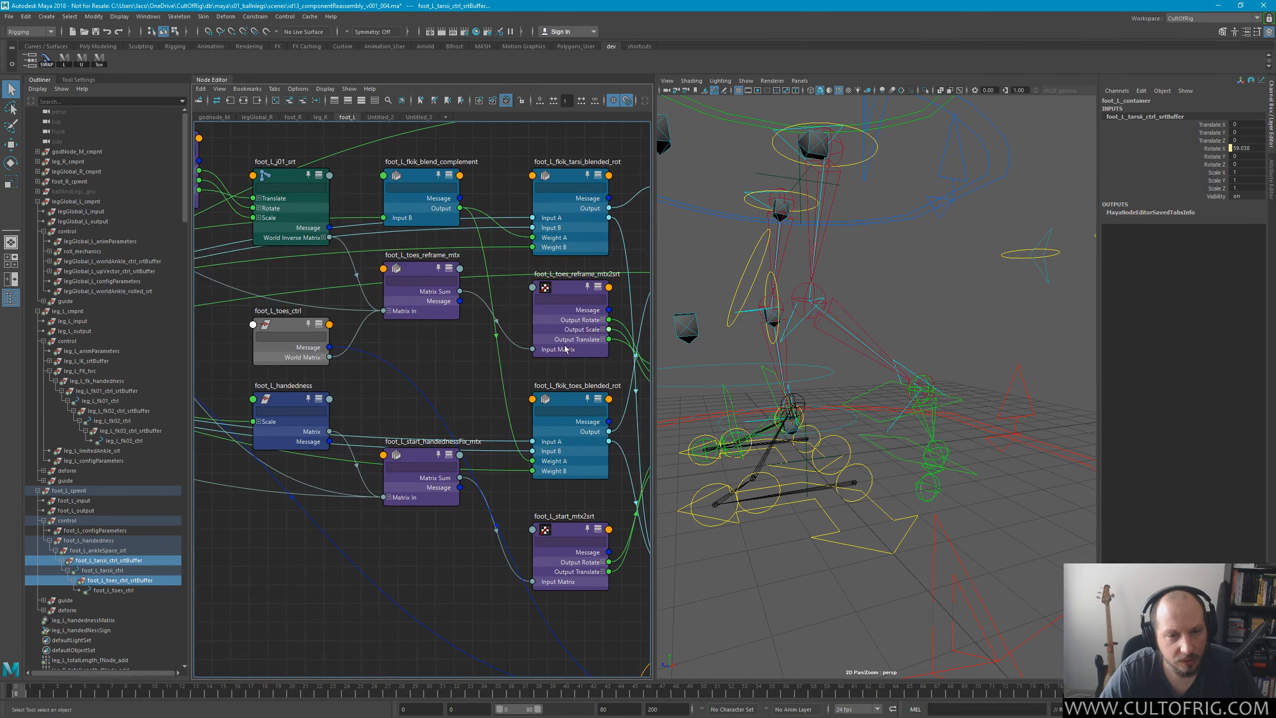
scroll(450, 307, "down", 5)
left_click(509, 410)
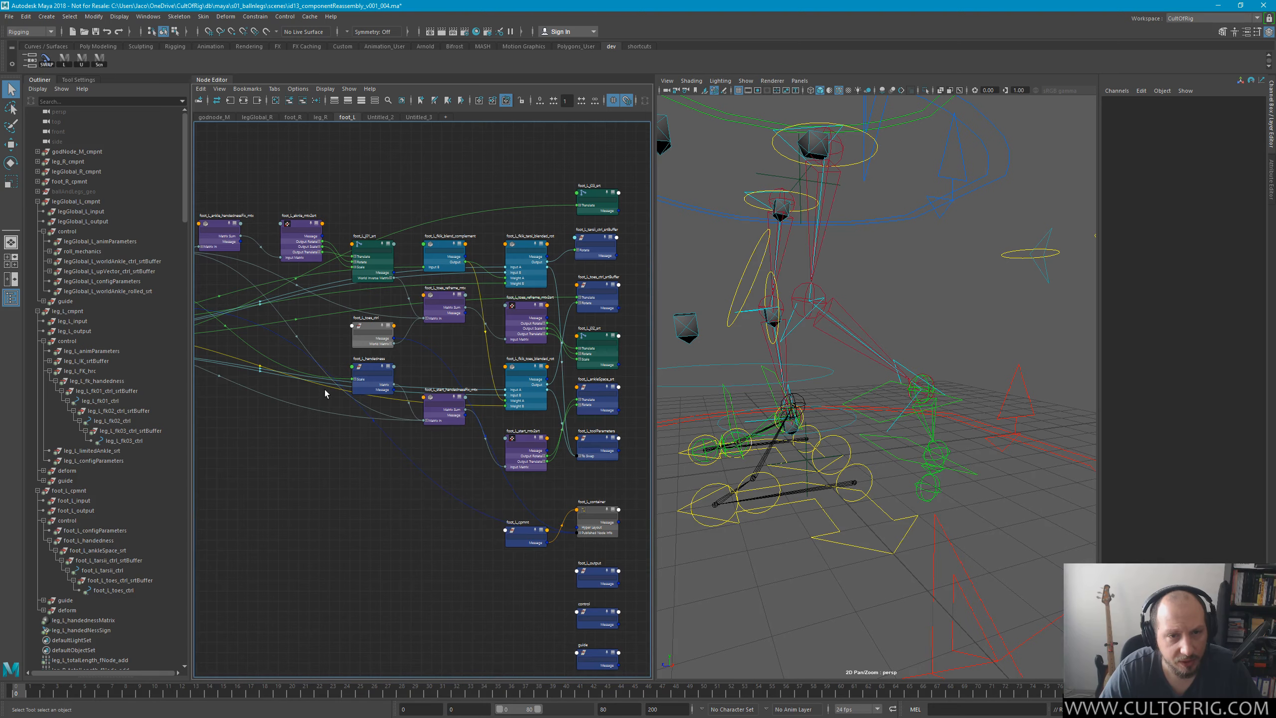
scroll(439, 271, "up", 6)
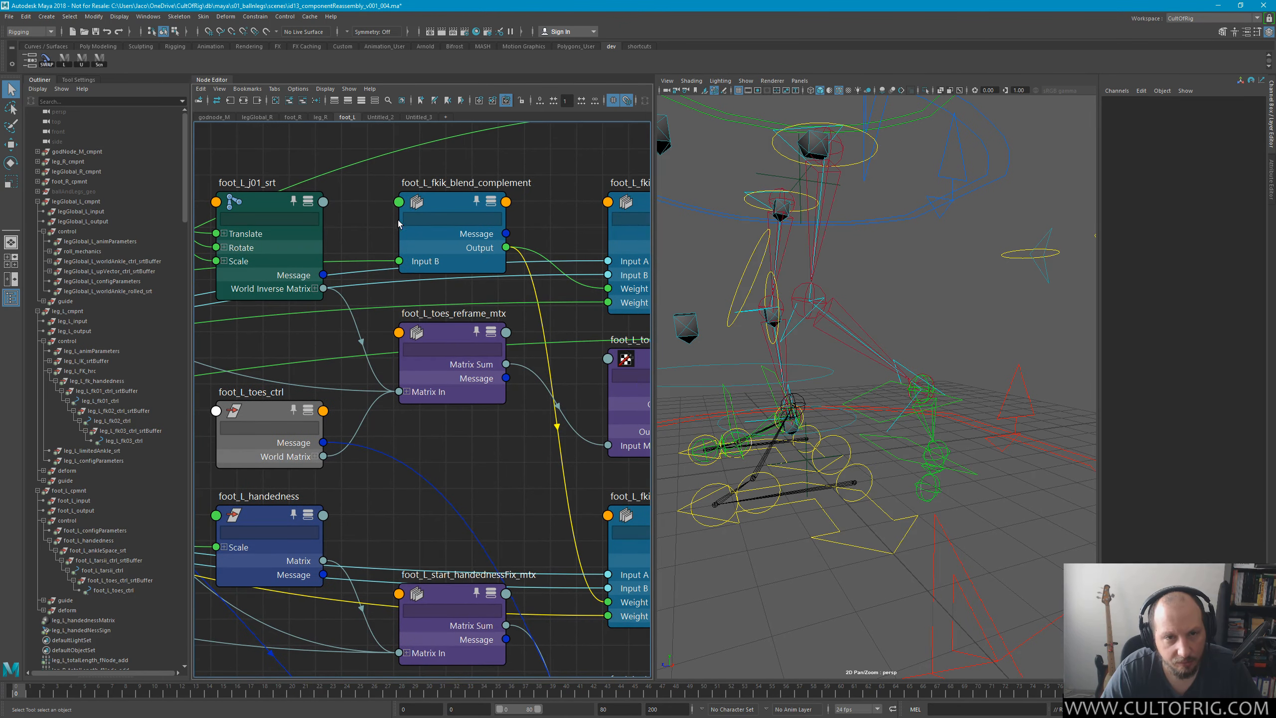
middle_click_drag(447, 437, 955, 392, "alt")
middle_click_drag(365, 426, 627, 453, "alt")
middle_click_drag(382, 472, 579, 491, "alt")
middle_click_drag(470, 439, 426, 405, "alt")
middle_click_drag(266, 430, 511, 428, "alt")
Select foot_L_fkik_toes_blended_rot and examine the FKIK Blend, angle and length attributes on the foot's input node that feed the graph.
left_click(474, 420)
right_click_drag(511, 429, 215, 352, "alt")
middle_click_drag(347, 424, 554, 418, "alt")
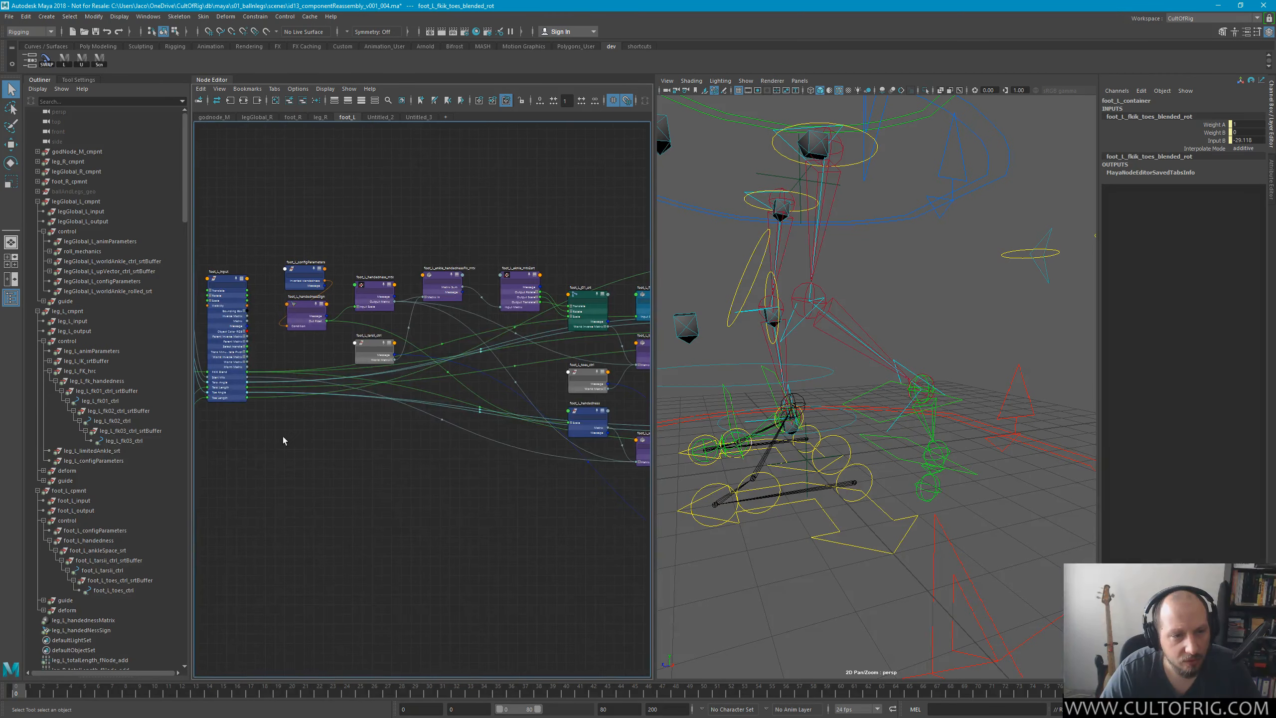
right_click_drag(280, 473, 385, 439, "alt")
middle_click_drag(261, 332, 589, 452, "alt")
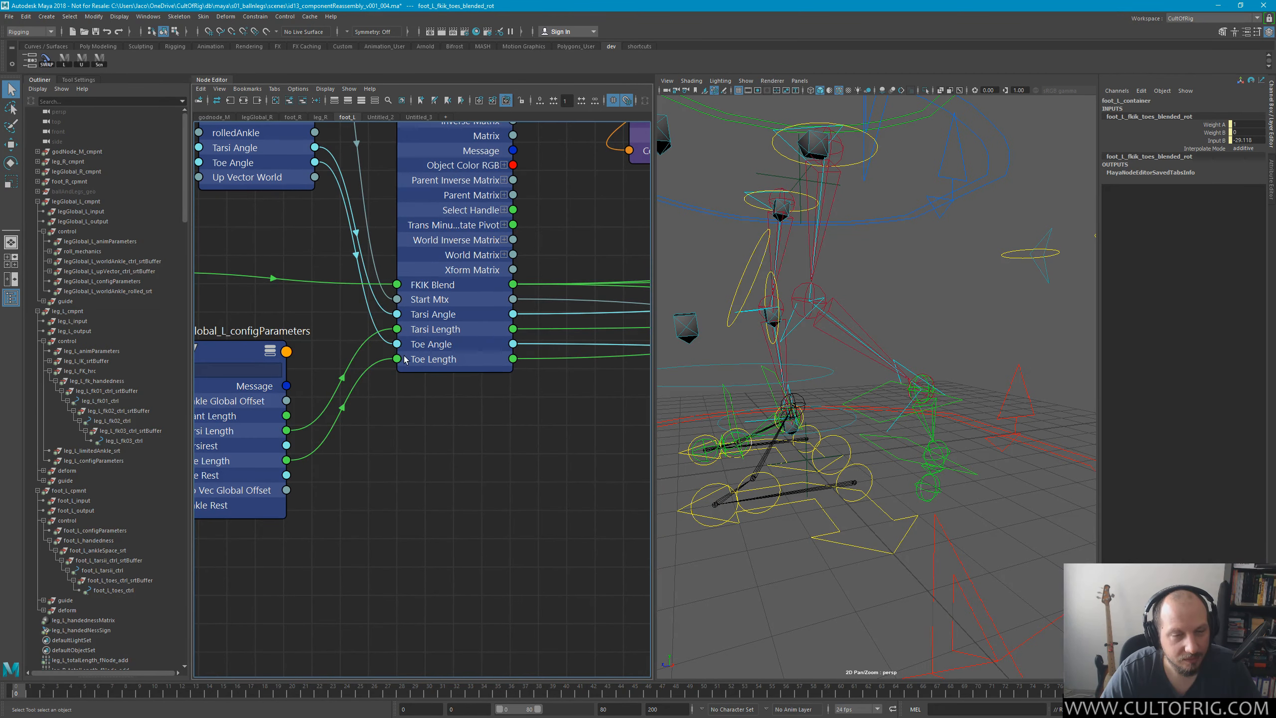
middle_click_drag(556, 413, 201, 432, "alt")
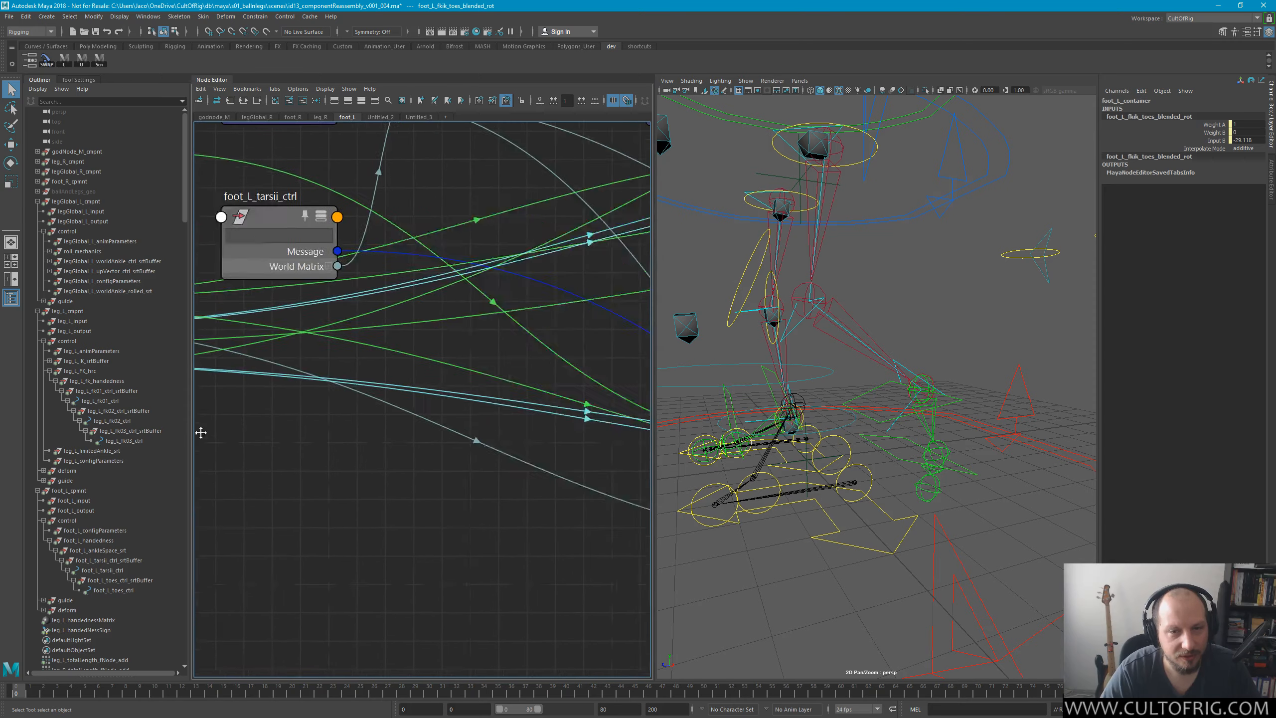
middle_click_drag(633, 482, 233, 405, "alt")
middle_click_drag(625, 430, 454, 421, "alt")
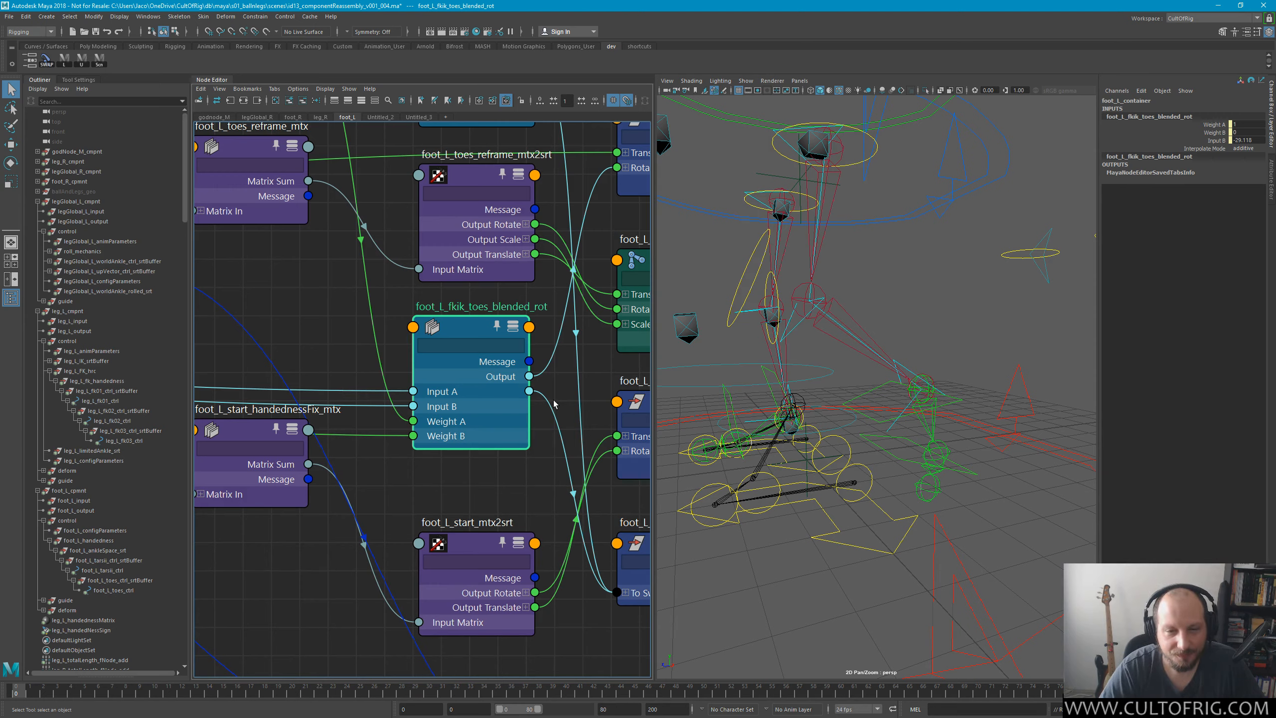
Move the foot_L_fkik_toes_blended_rot node slightly lower in the foot_L graph.
left_click_drag(467, 326, 485, 361)
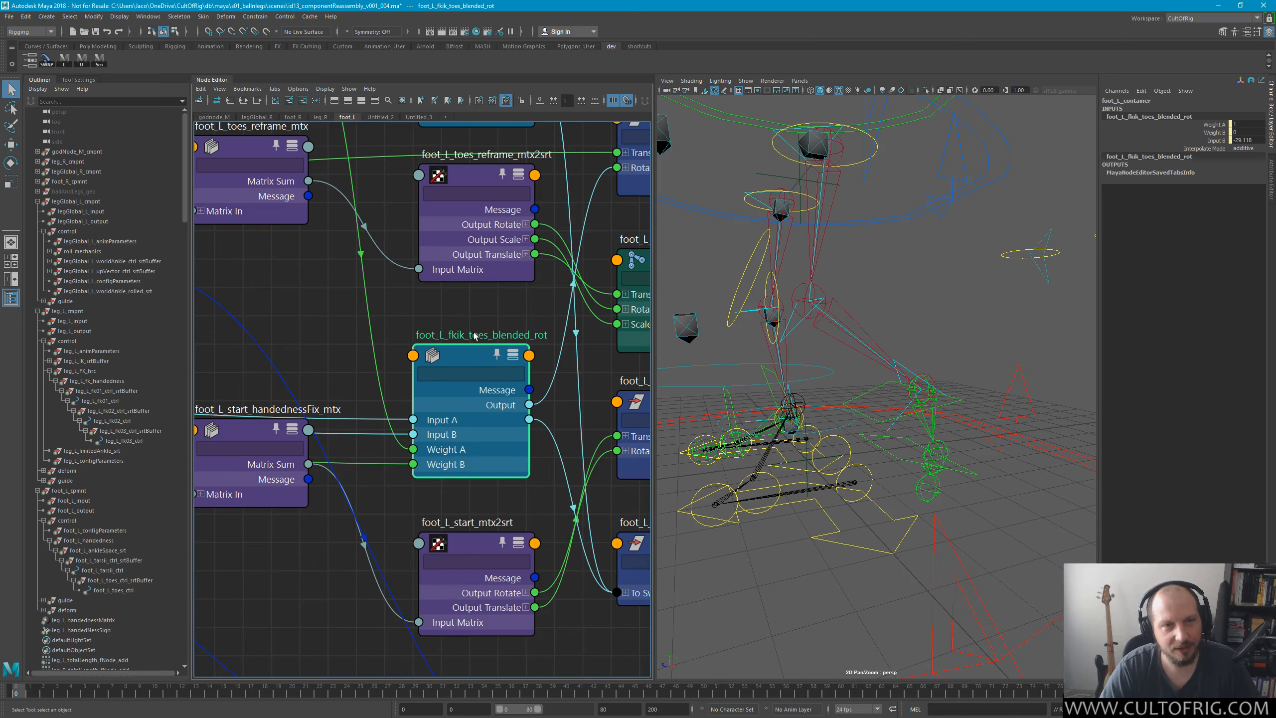
middle_click_drag(365, 267, 385, 427, "alt")
right_click_drag(384, 427, 289, 421, "alt")
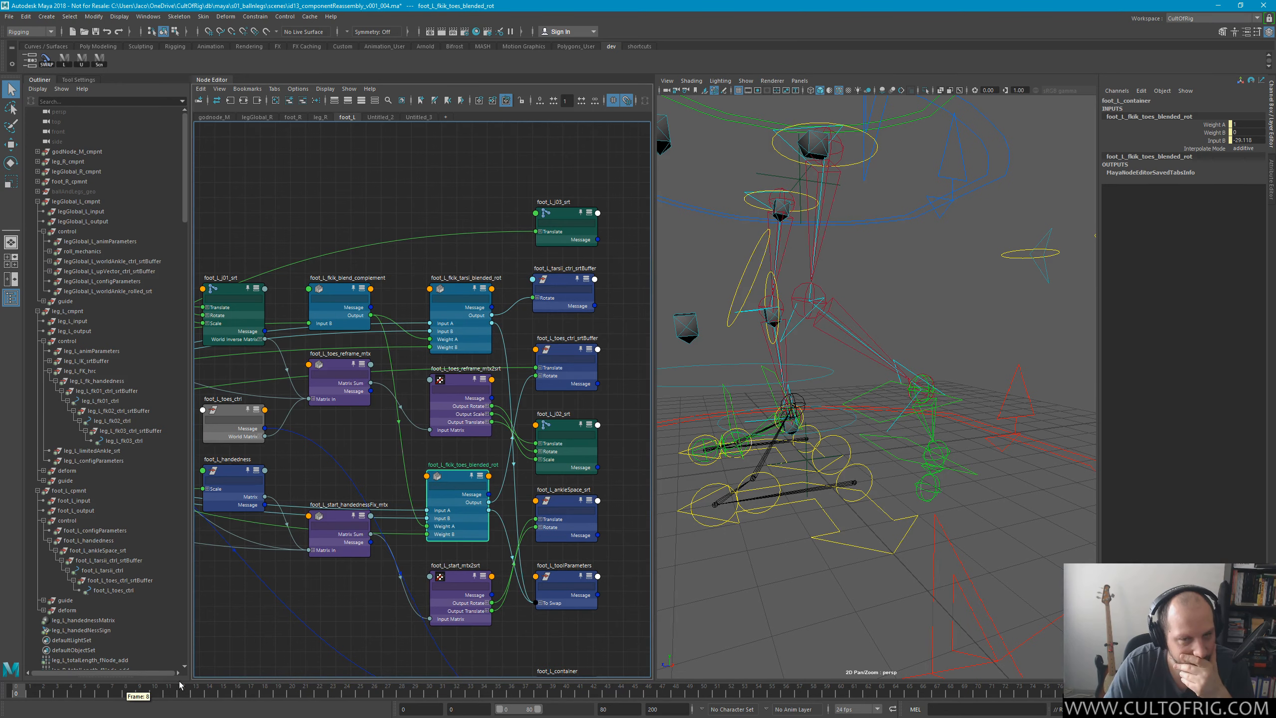
Inspect the inputs and weights of foot_L_fkik_tarsi_blended_rot and foot_L_fkik_blend_complement, and briefly check leg_L_fk03_ctrl in the viewport.
left_click(463, 298)
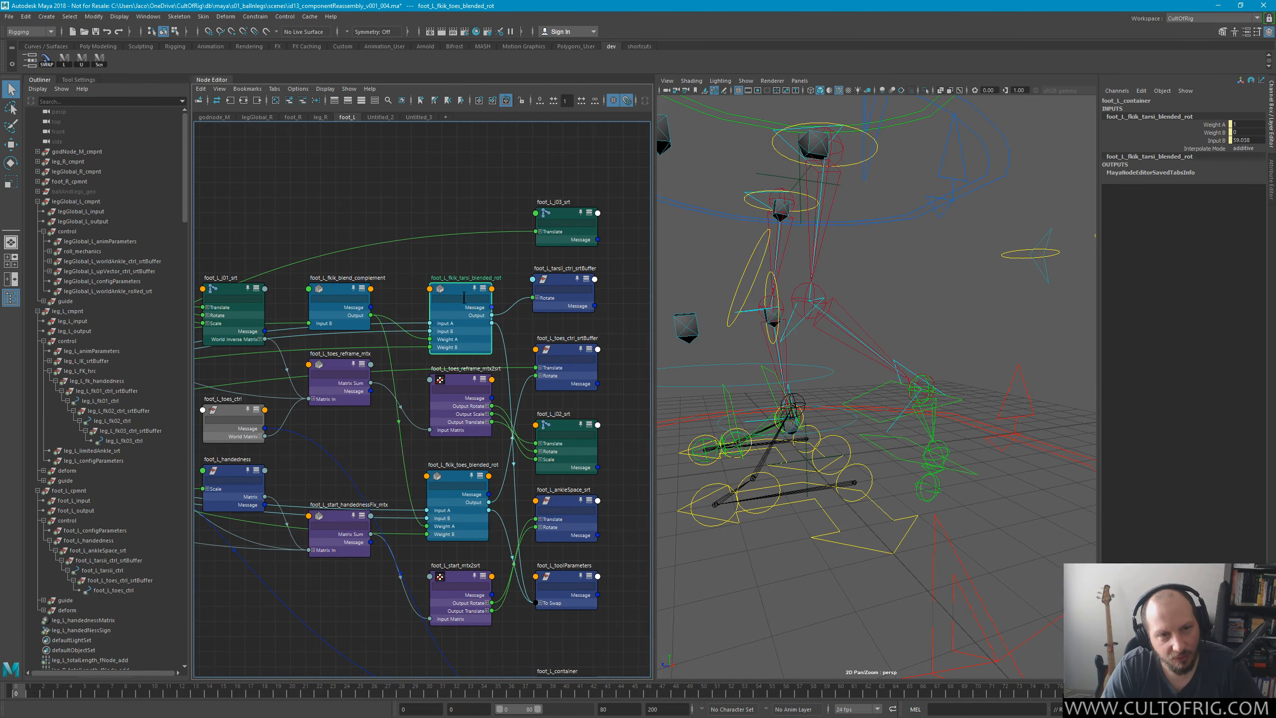
scroll(460, 350, "up", 5)
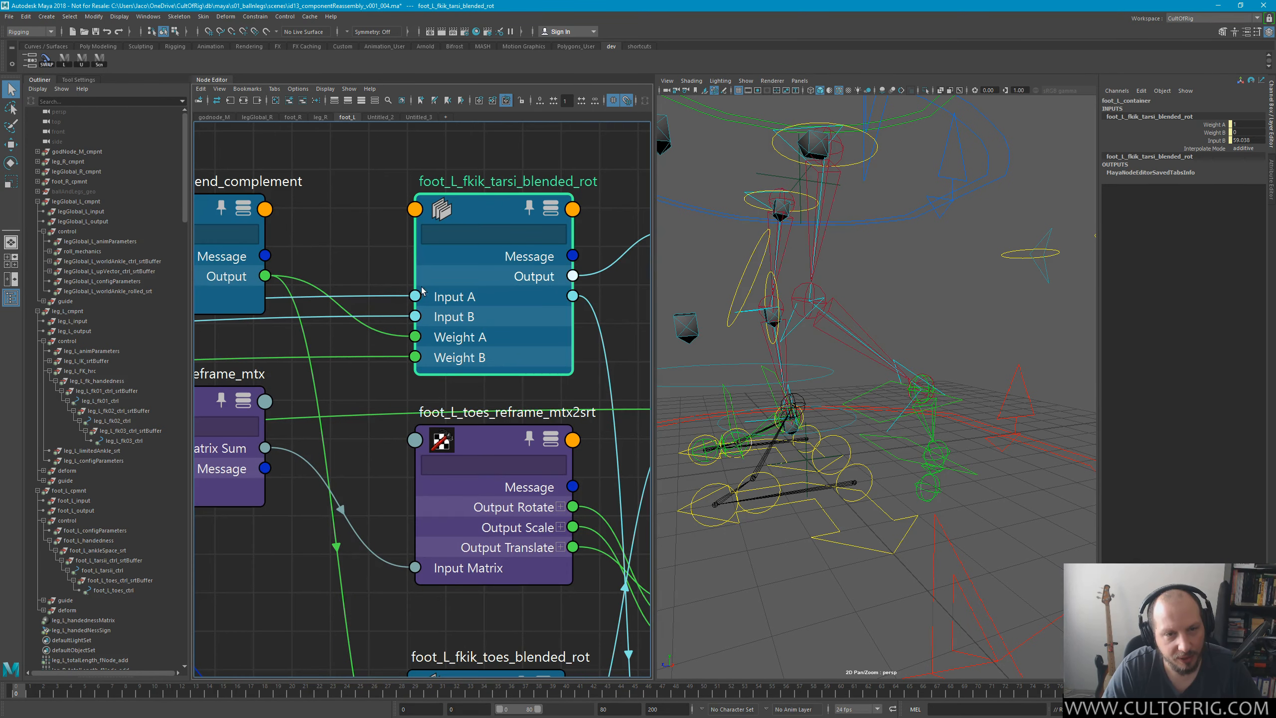
scroll(463, 298, "down", 3)
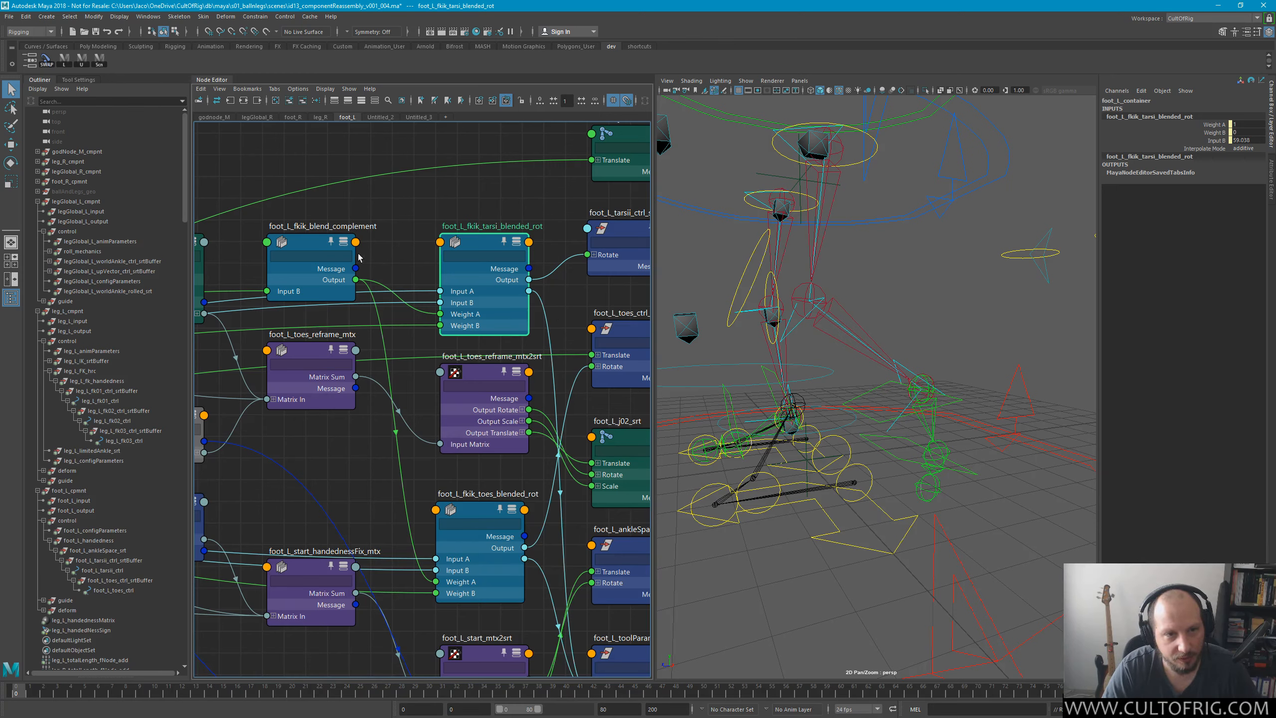
left_click(323, 295)
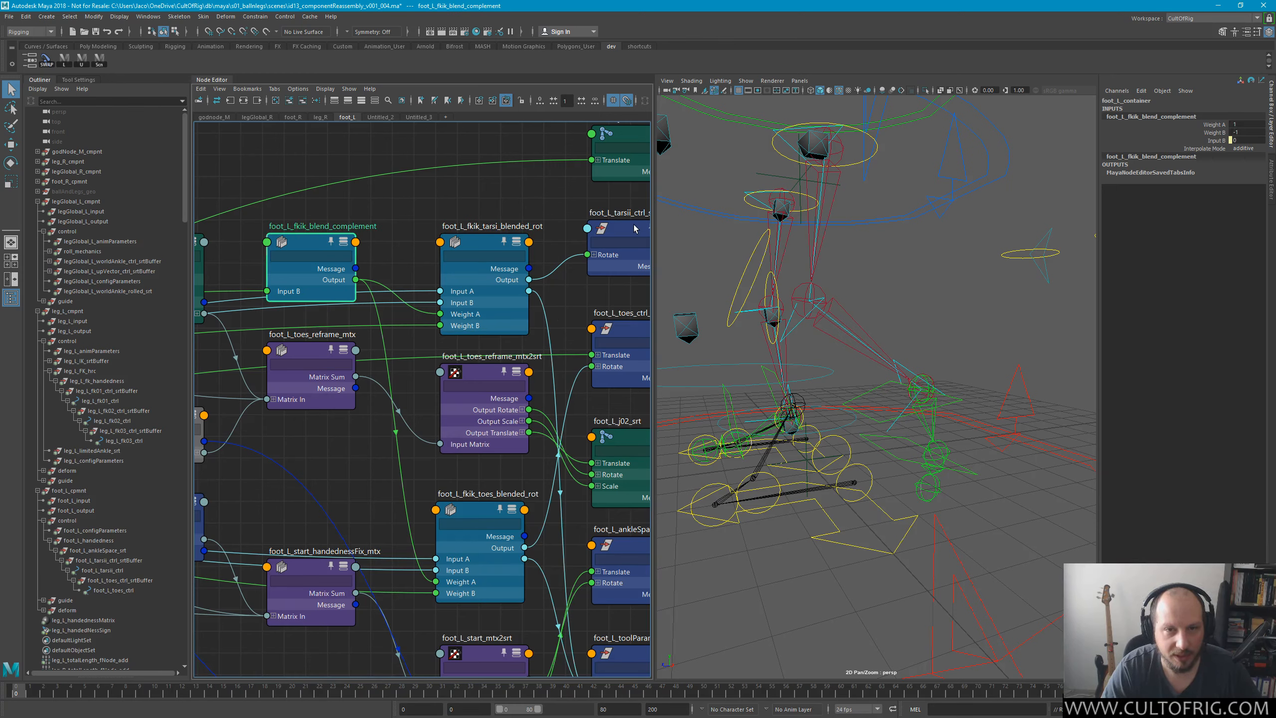
left_click(899, 370)
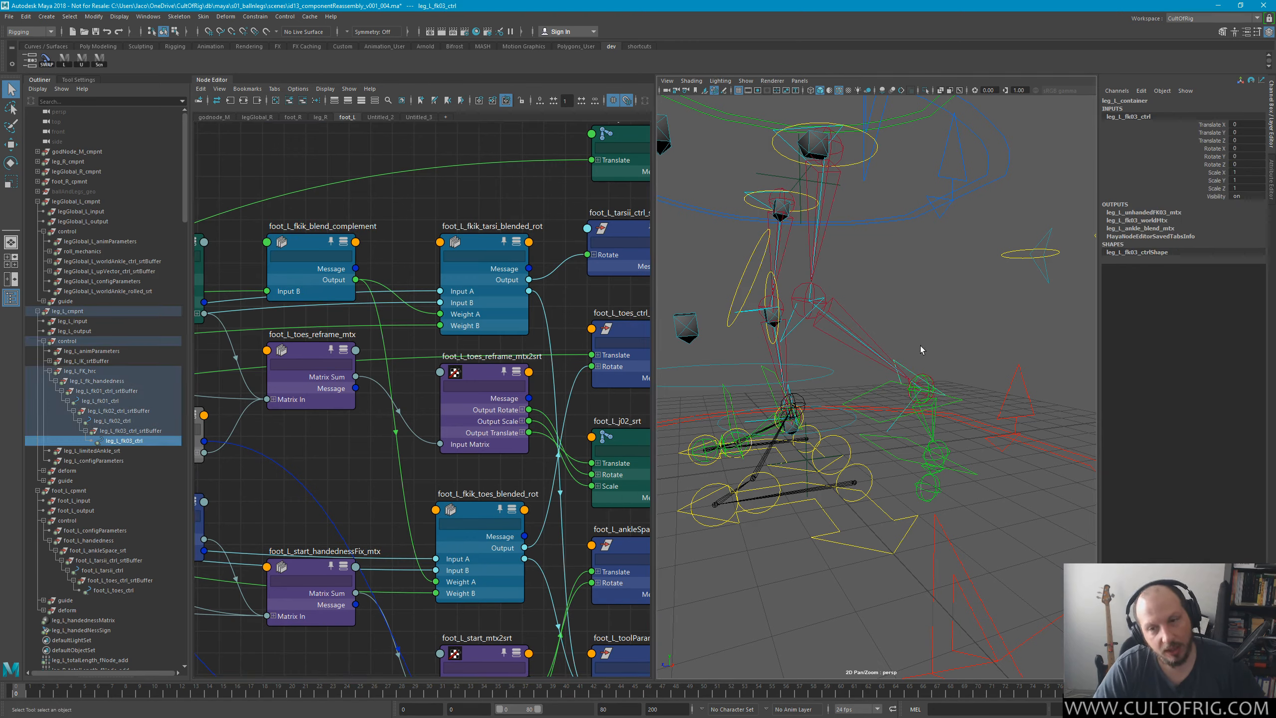
left_click(959, 341)
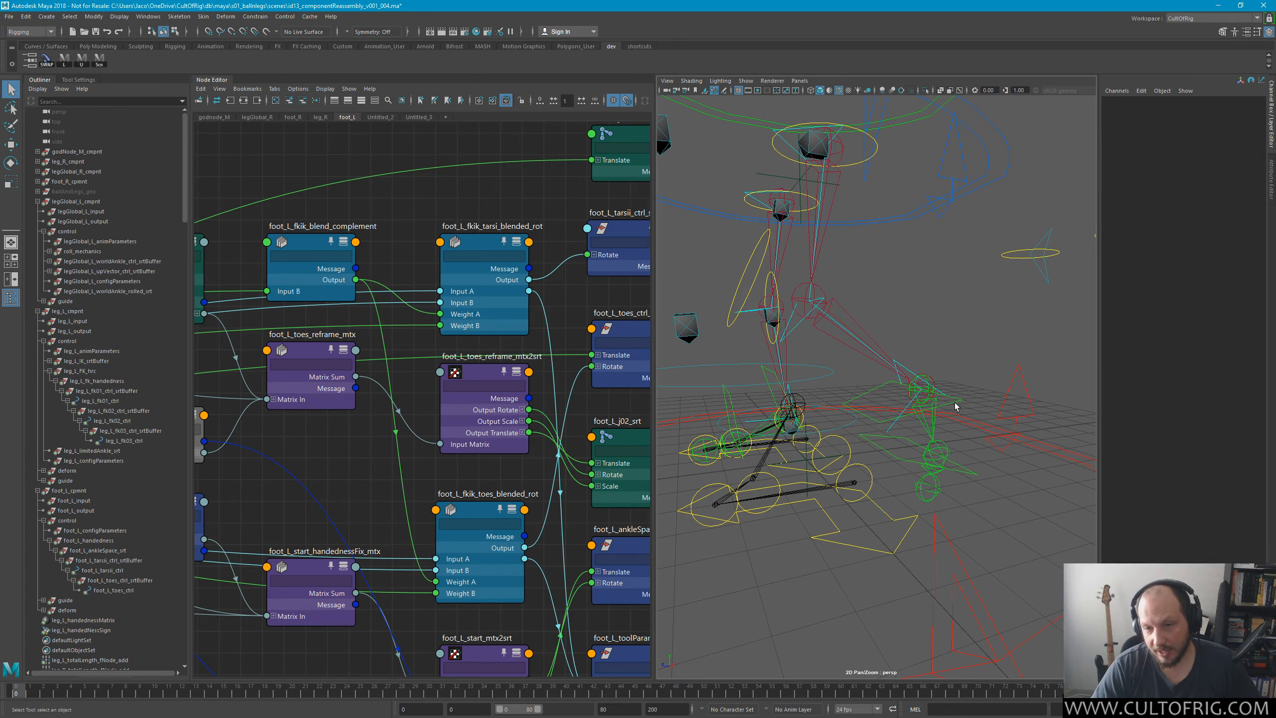
Select the toes and tarsi blended rotation nodes together and trace their inputs back to the foot input and legGlobal_L_output.
left_click(481, 507)
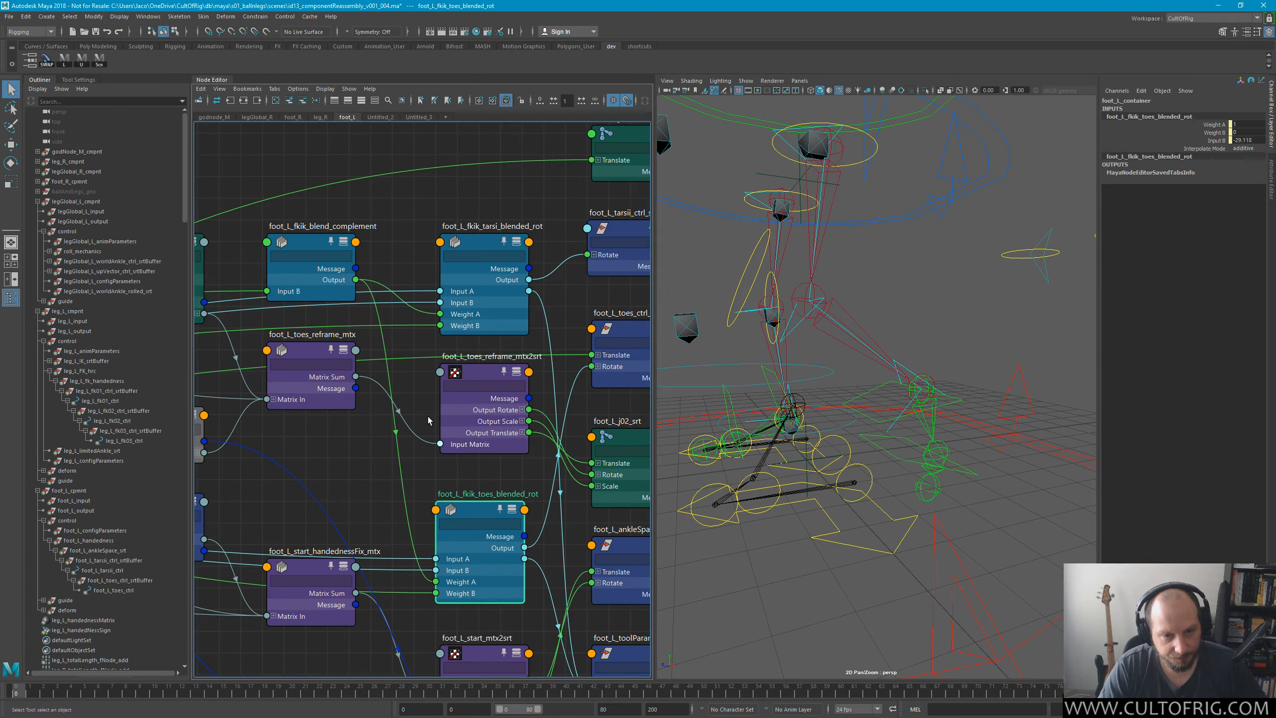
left_click(477, 247, "shift")
middle_click_drag(402, 350, 553, 151, "alt")
middle_click_drag(333, 370, 417, 370, "alt")
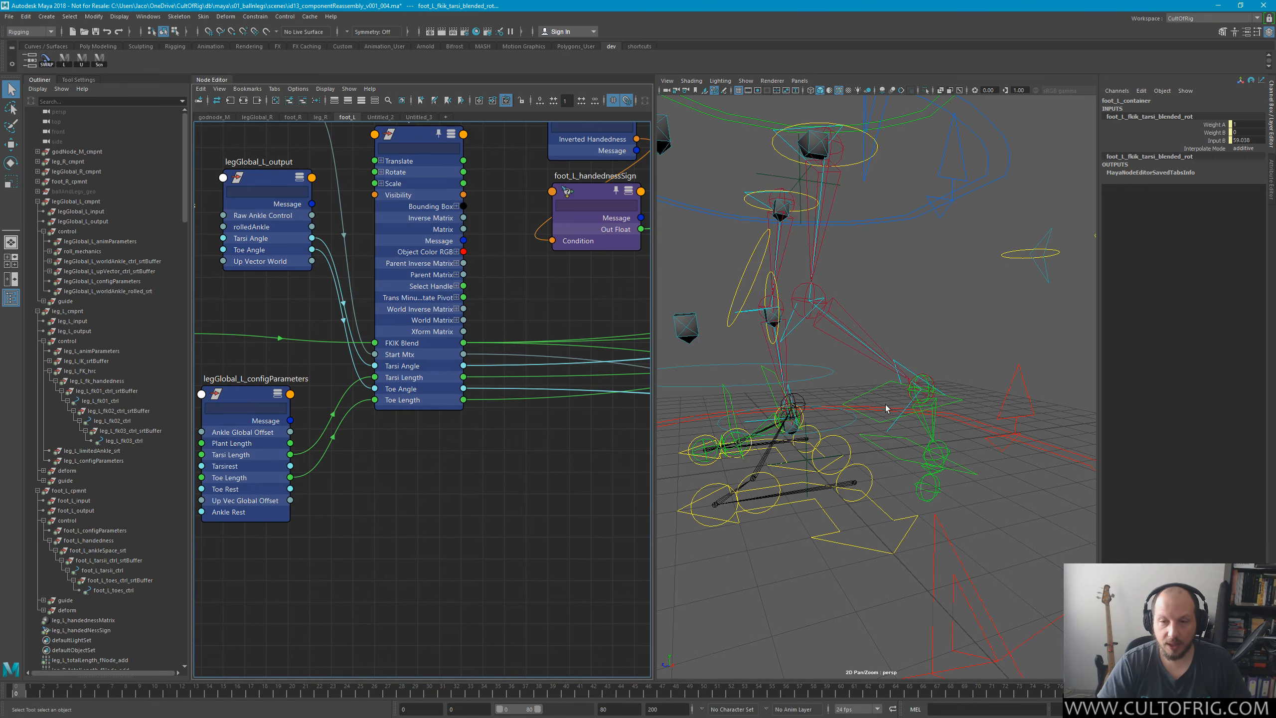
middle_click_drag(538, 346, 184, 446, "alt")
middle_click_drag(628, 352, 155, 373, "alt")
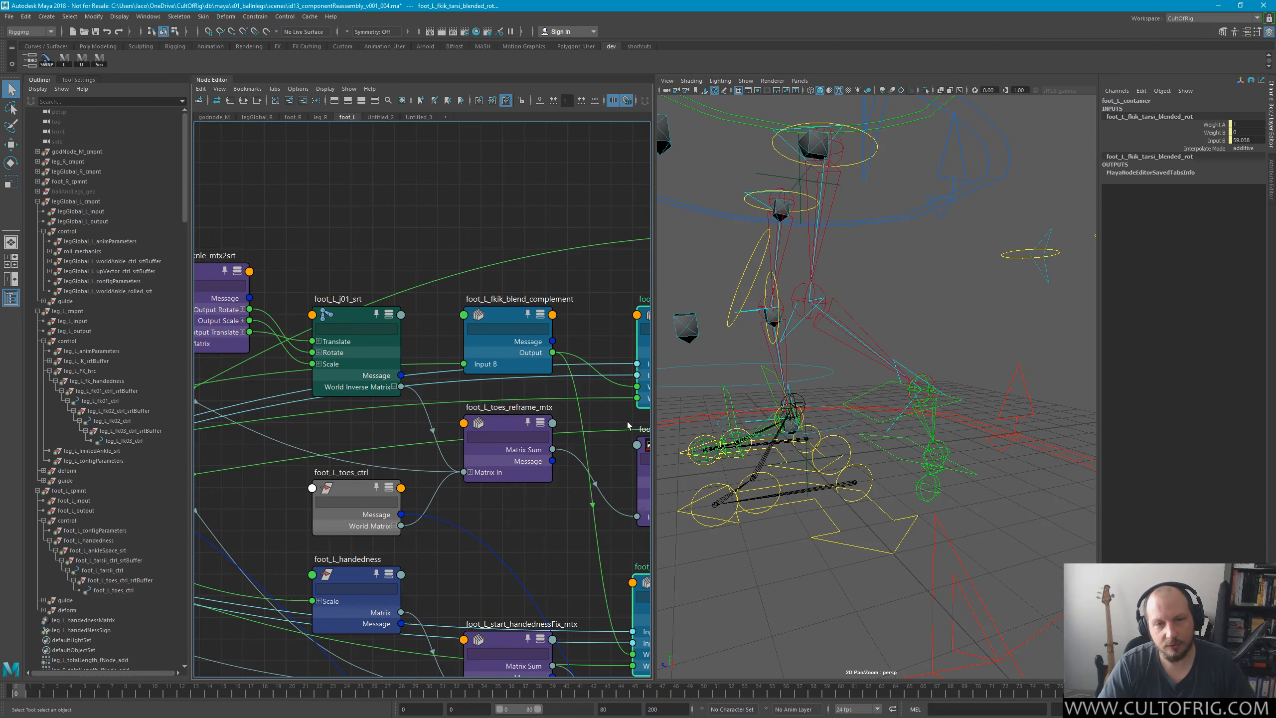
Inspect foot_L_fkik_blend_complement and foot_L_fkik_tarsi_blended_rot alongside the left foot's controls, viewed from several angles.
left_click(503, 321)
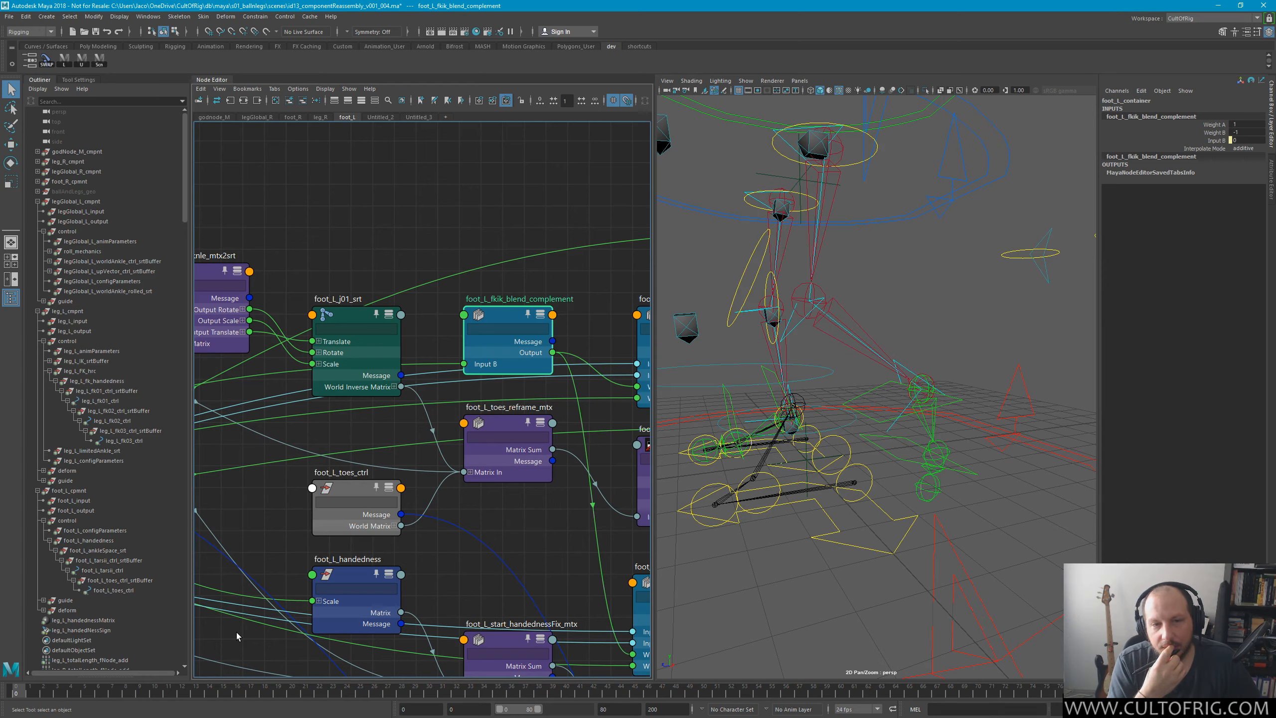
left_click_drag(927, 446, 849, 435, "alt")
right_click_drag(849, 435, 914, 422, "alt")
middle_click_drag(914, 421, 949, 372, "alt")
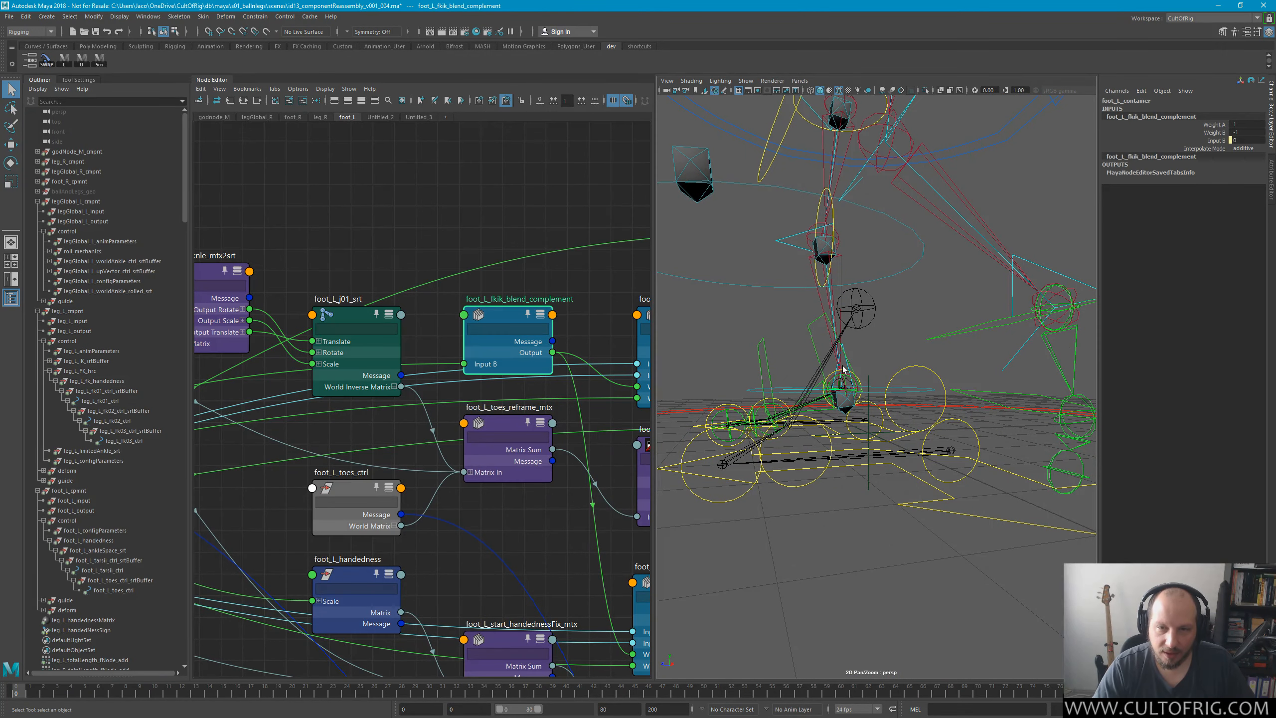
middle_click_drag(624, 282, 455, 262, "alt")
left_click(501, 302)
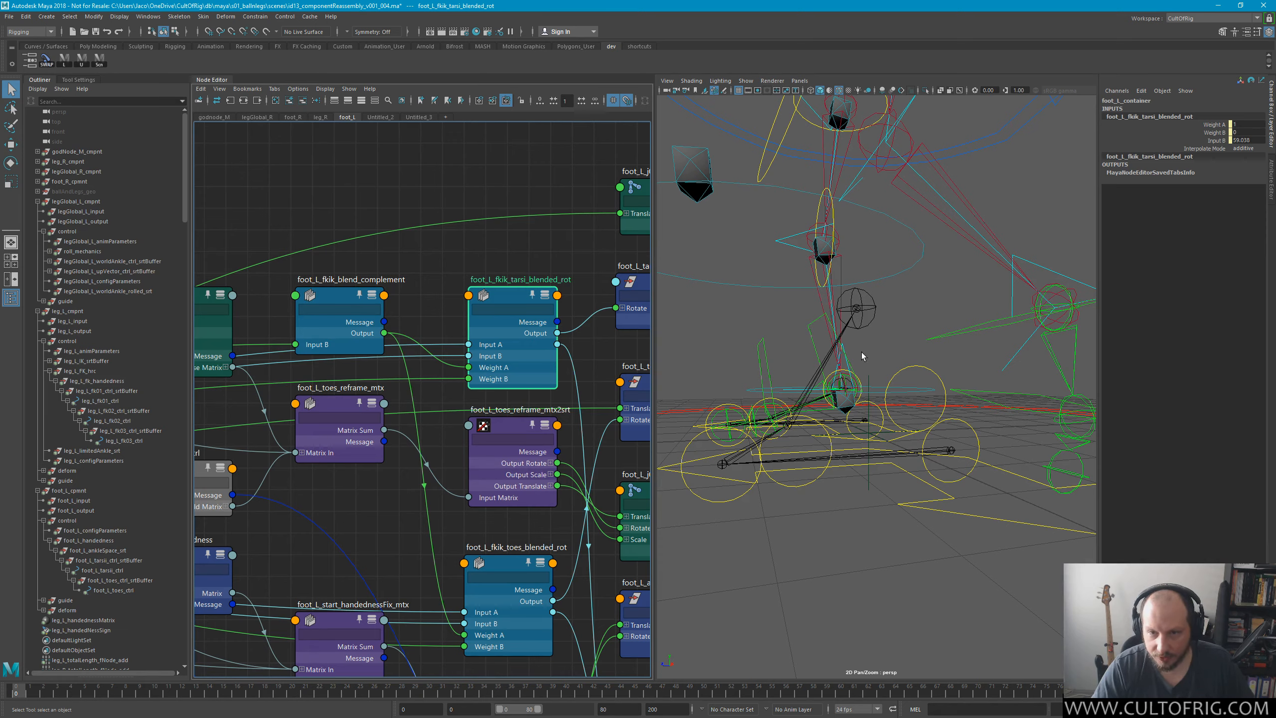
left_click_drag(1039, 360, 1024, 377, "alt")
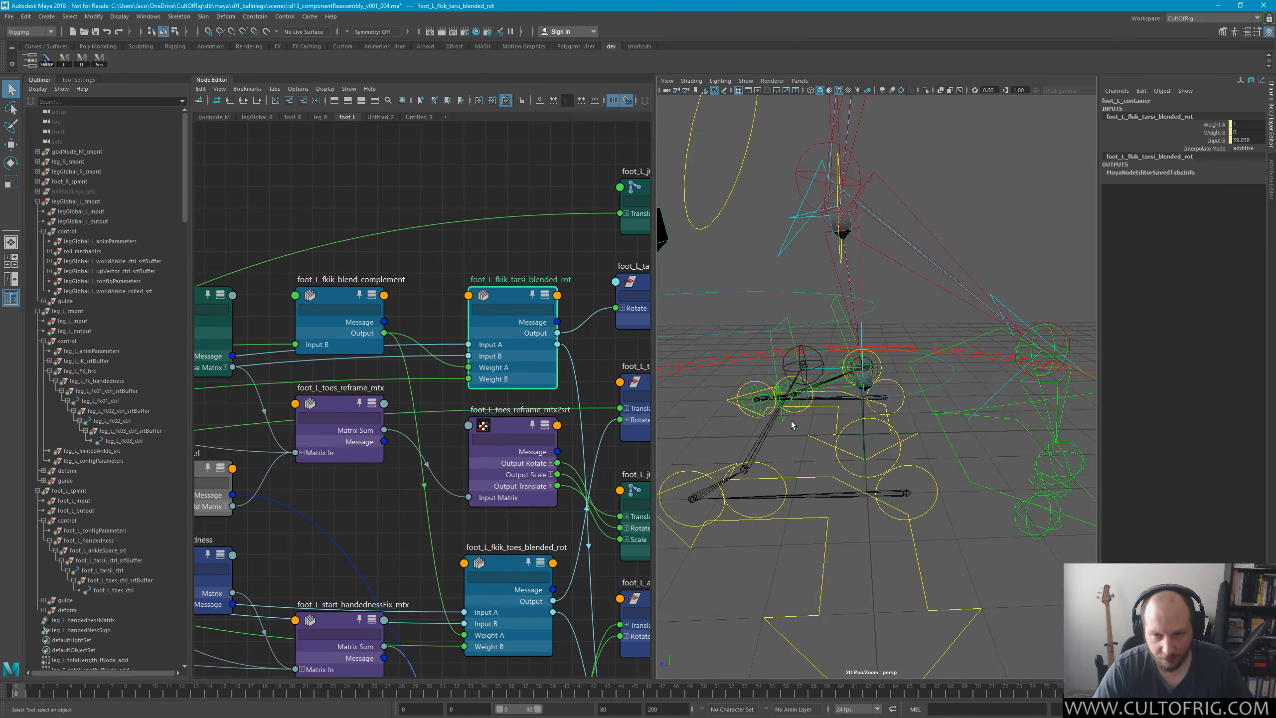
left_click_drag(792, 424, 837, 360, "alt")
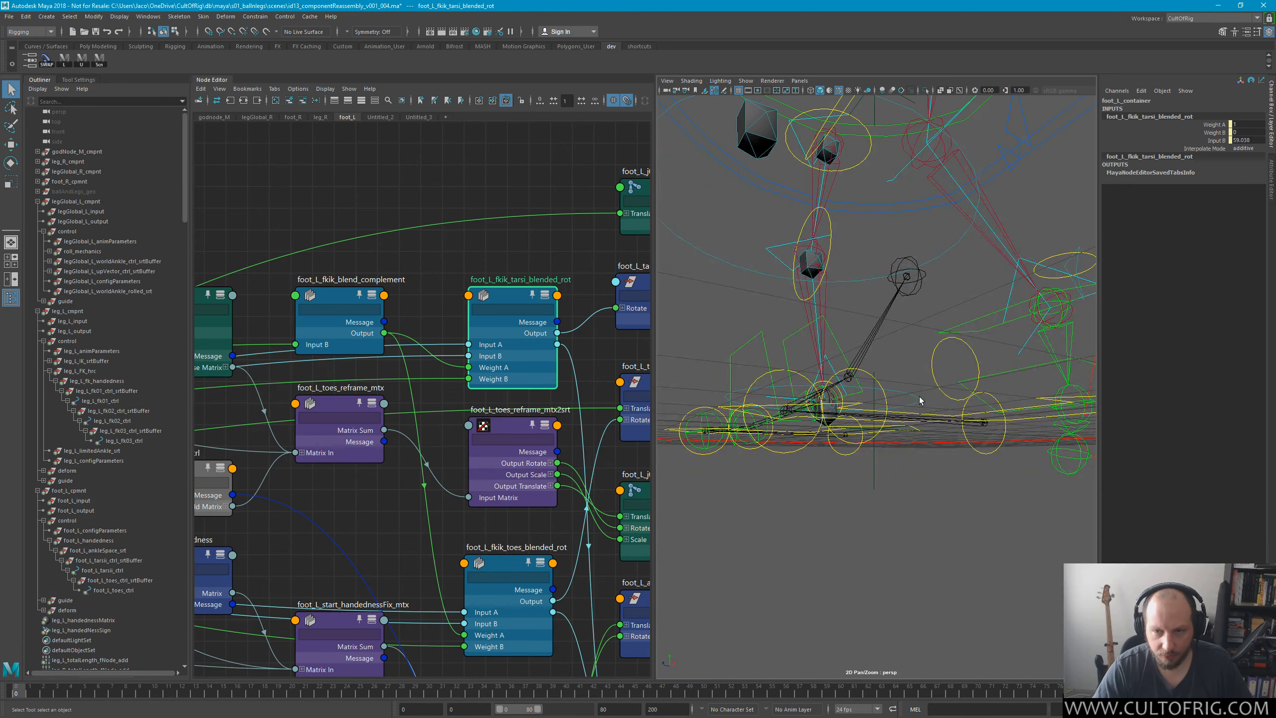
left_click_drag(897, 412, 823, 455, "alt")
Move the foot_L_fkik_blend_complement node slightly higher in the graph, and select legGlobal_L_guide_toe2Tarsi_ctrl at the left foot.
left_click(835, 448)
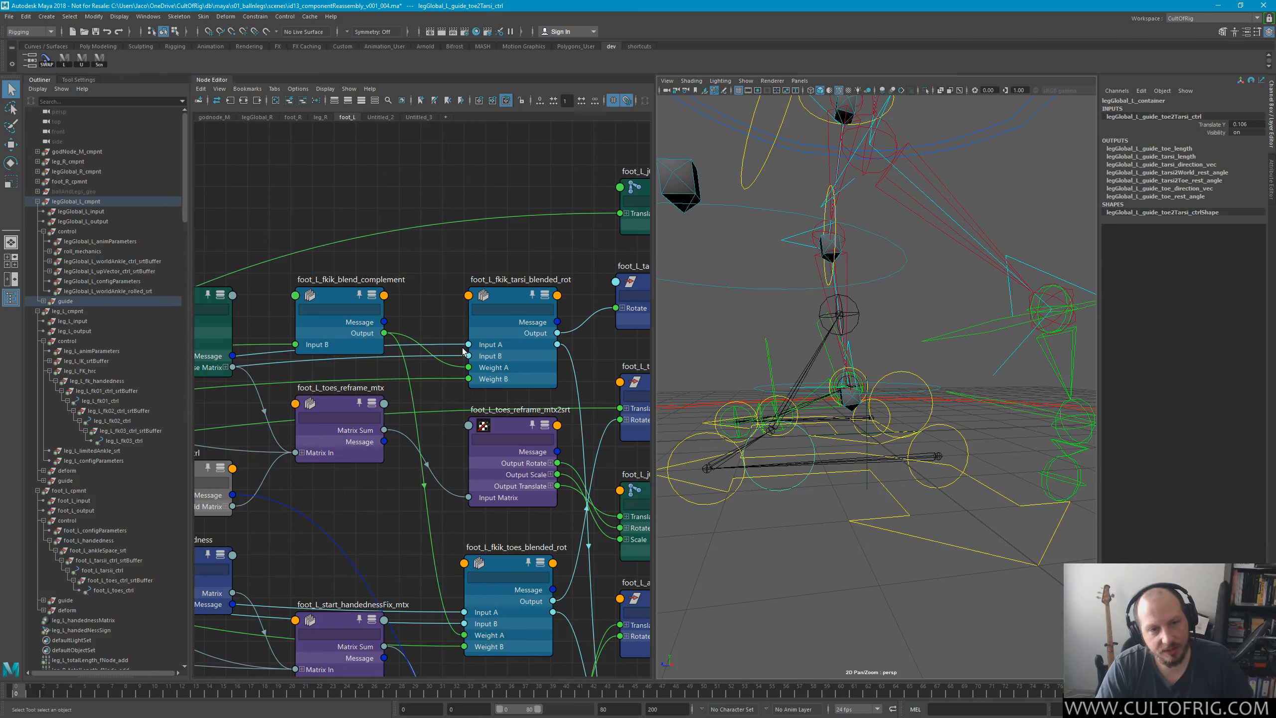
left_click_drag(346, 307, 342, 294)
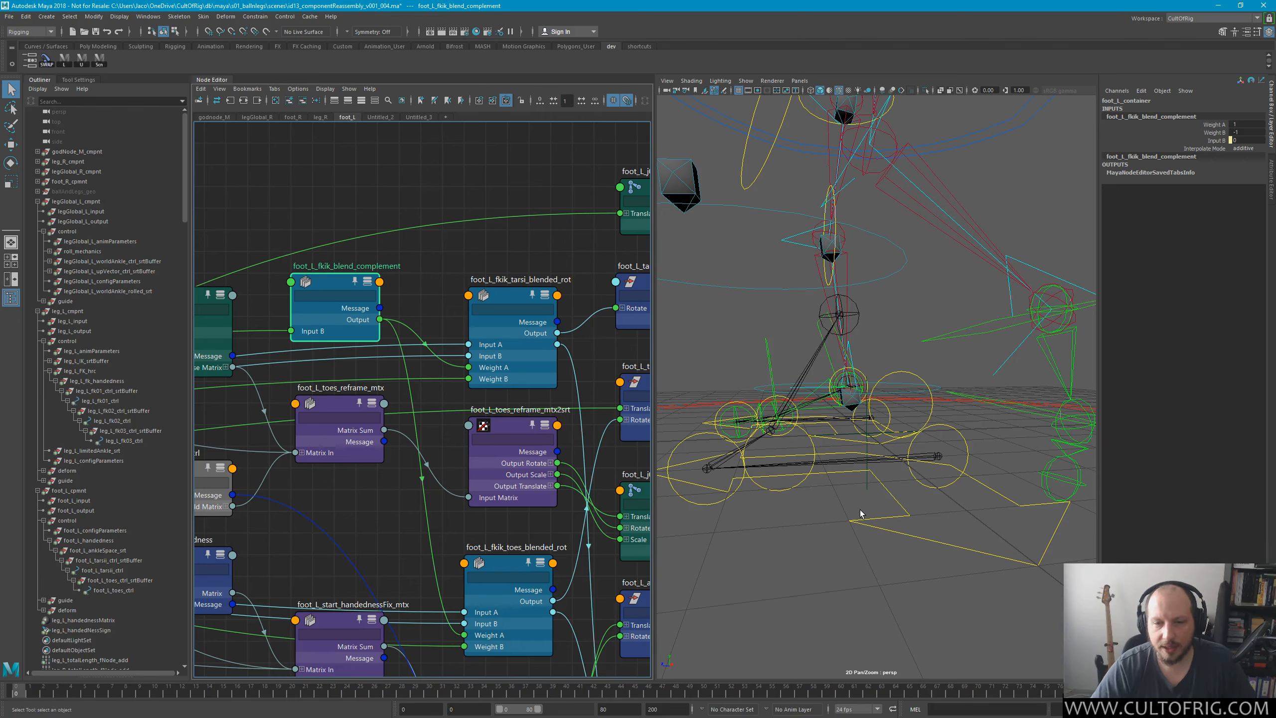
left_click(813, 458)
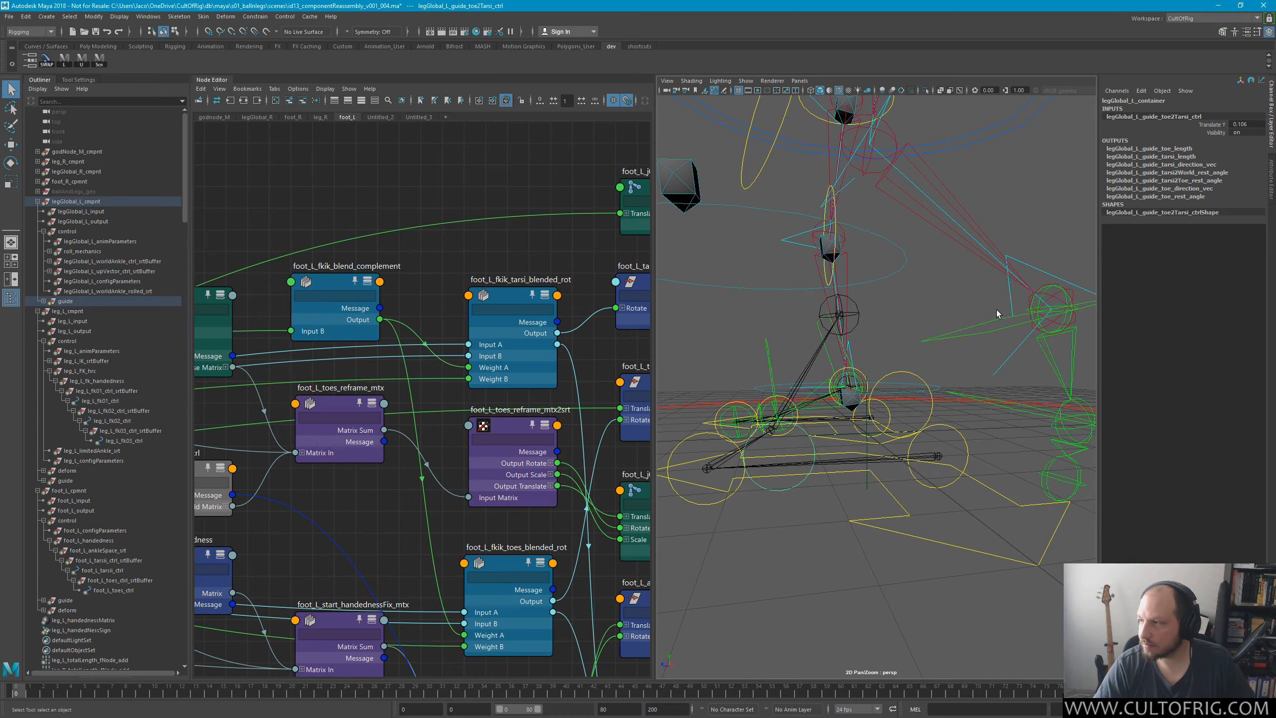
Examine the incoming connections to FKIK Blend, Tarsi Angle, Toe Angle and the length attributes on the foot's input node.
left_click_drag(967, 369, 921, 359, "alt")
middle_click_drag(495, 466, 648, 467, "alt")
right_click_drag(637, 463, 258, 451, "alt")
middle_click_drag(529, 418, 814, 404, "alt")
right_click_drag(421, 519, 552, 472, "alt")
middle_click_drag(577, 368, 356, 522, "alt")
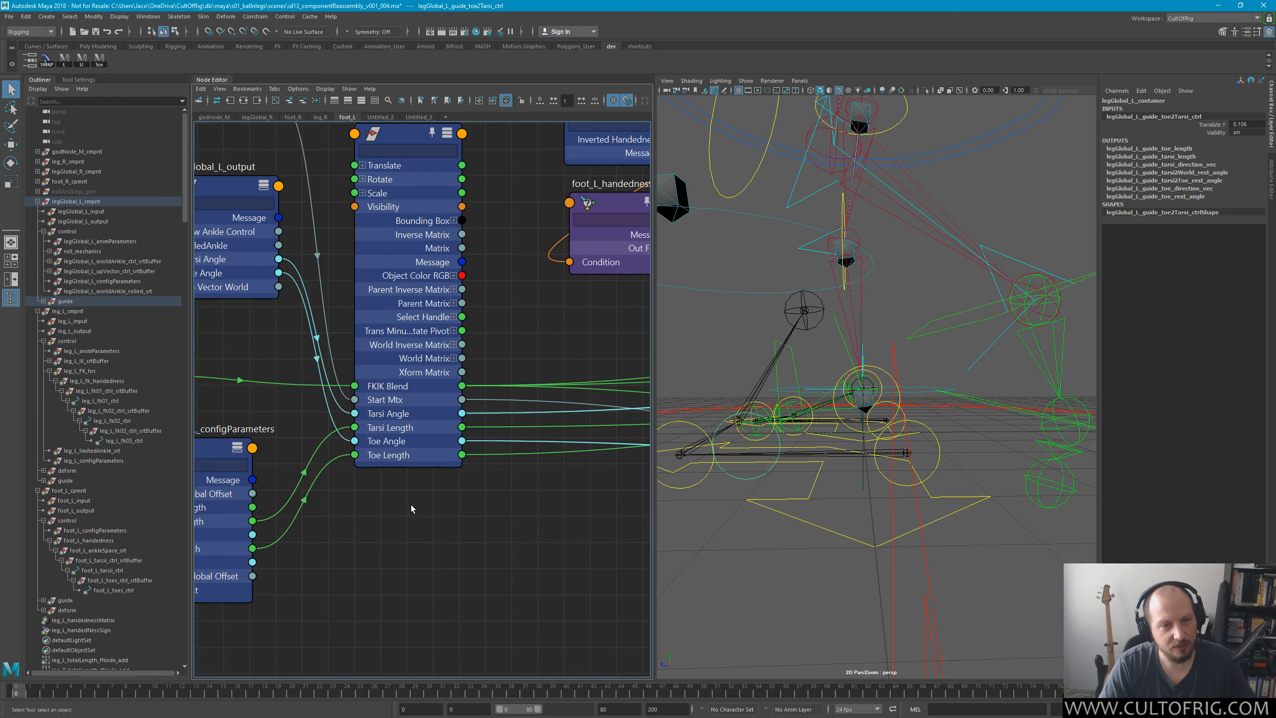
Move the legGlobal_L_configParameters node into line beneath the legGlobal_L_output node.
middle_click_drag(238, 380, 410, 443, "alt")
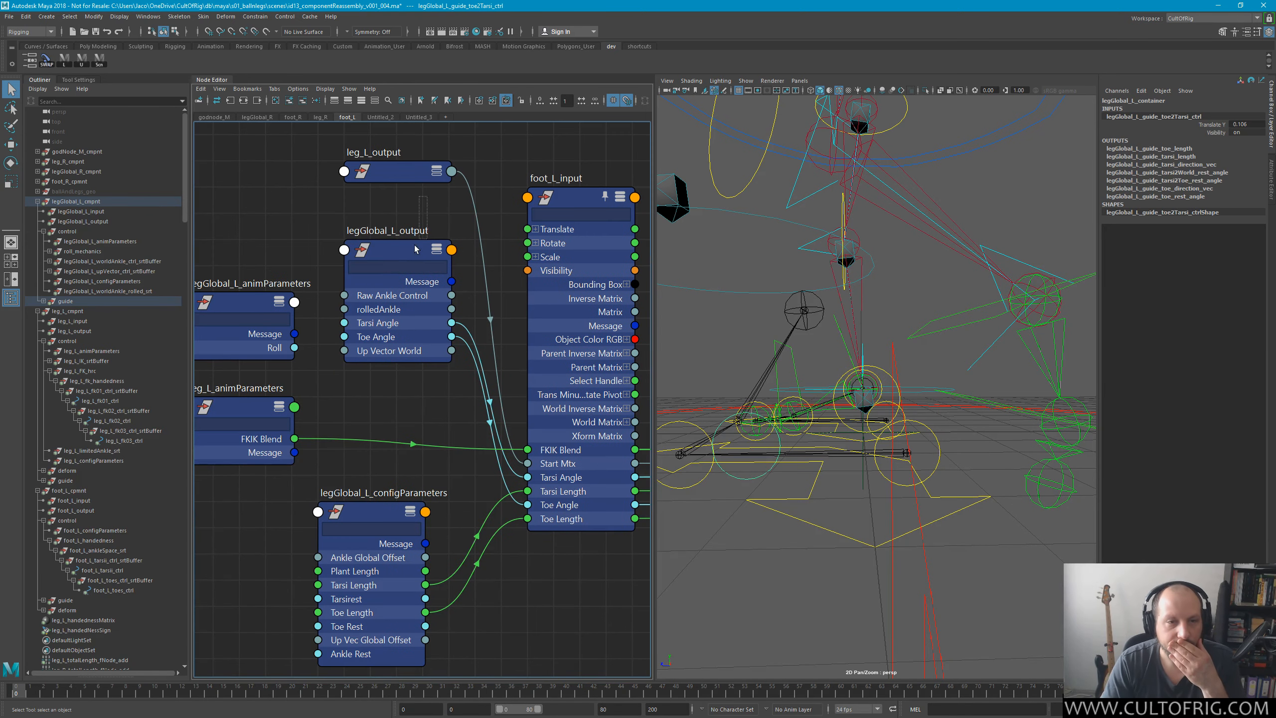
left_click(411, 324)
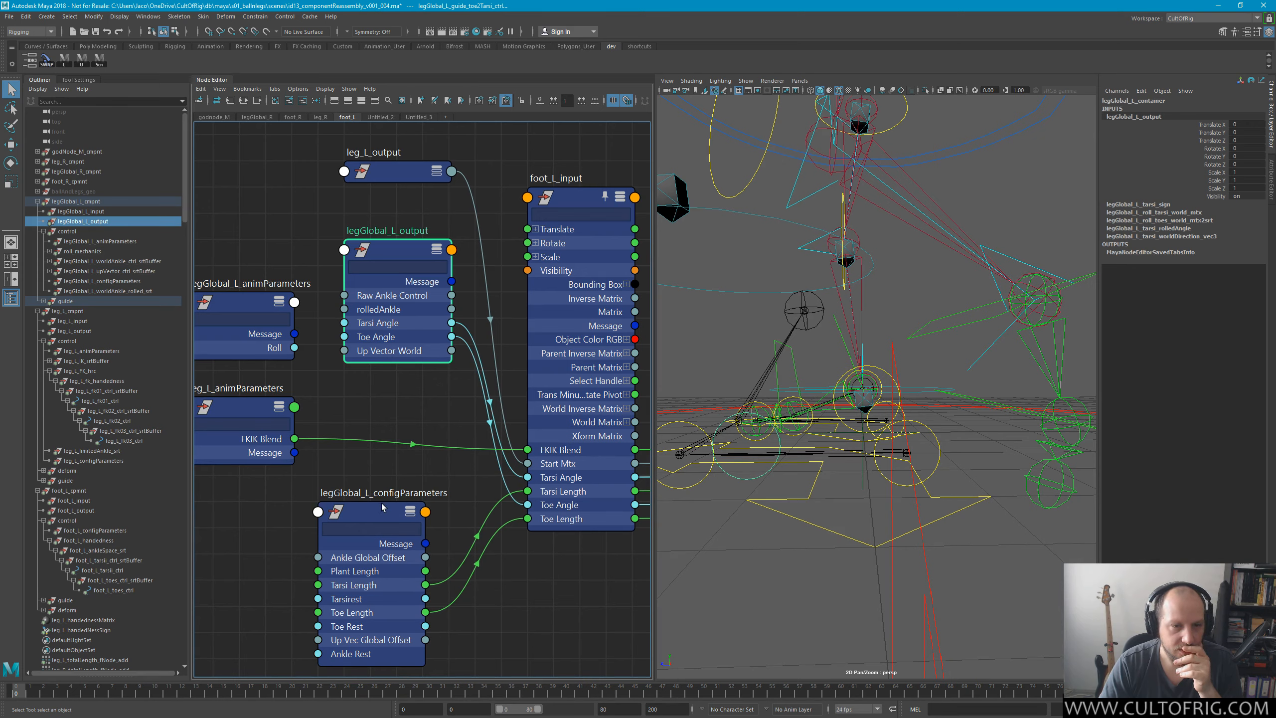
left_click_drag(381, 503, 415, 504)
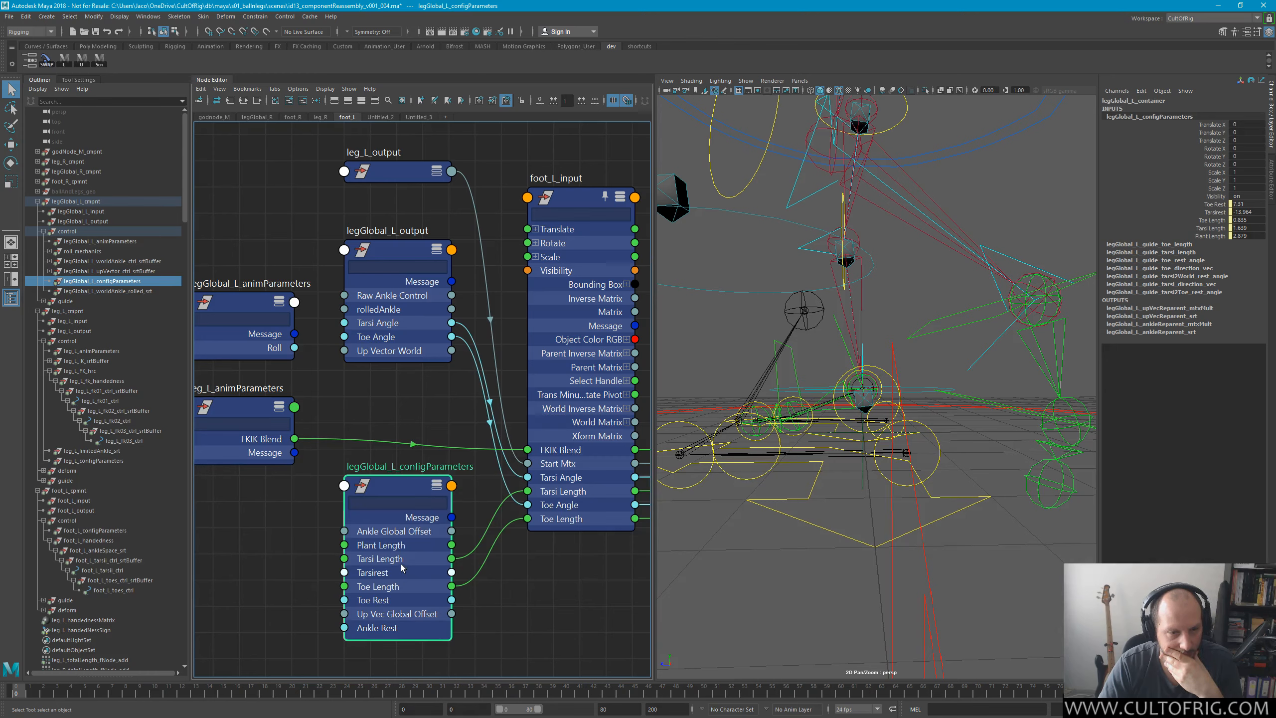
left_click(496, 610)
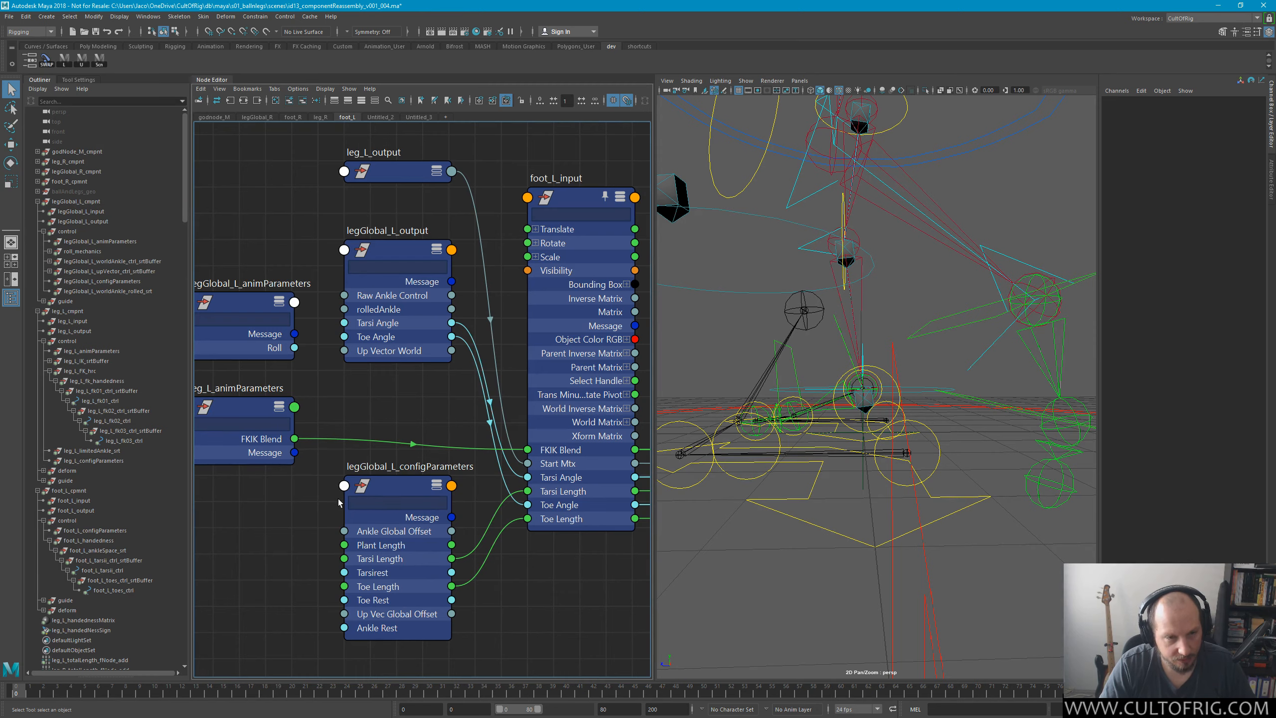
Expand the legGlobal_L_configParameters node so that it lists all of its attributes.
left_click(396, 503)
left_click_drag(801, 355, 964, 299, "alt")
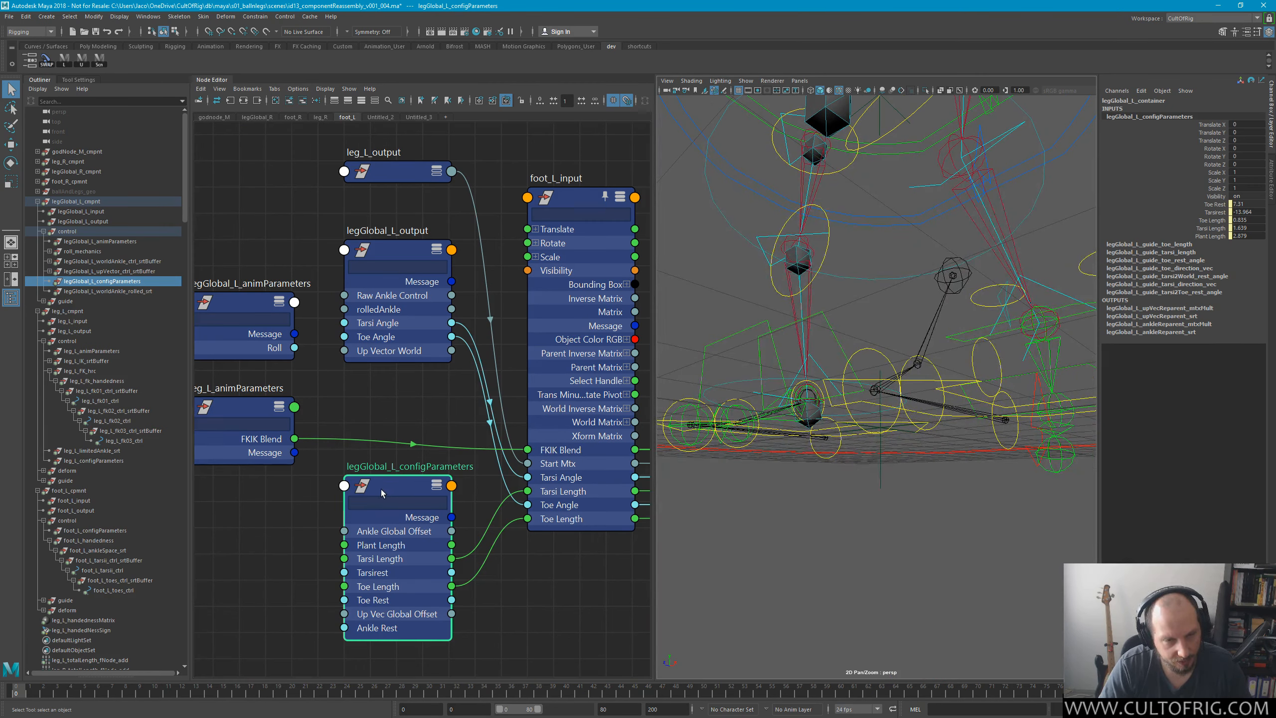
key("3")
left_click(558, 593)
right_click_drag(558, 593, 302, 430, "alt")
middle_click_drag(302, 430, 199, 393, "alt")
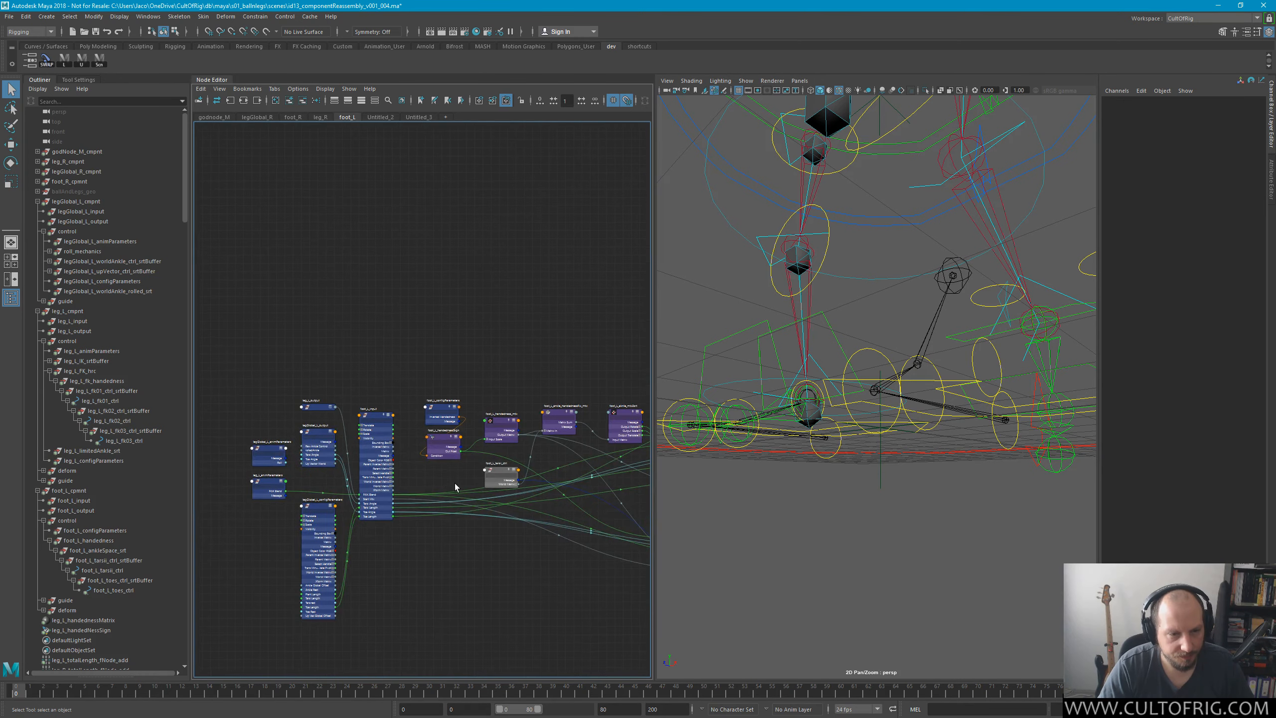
middle_click_drag(454, 488, 259, 488, "alt")
middle_click_drag(353, 592, 607, 535, "alt")
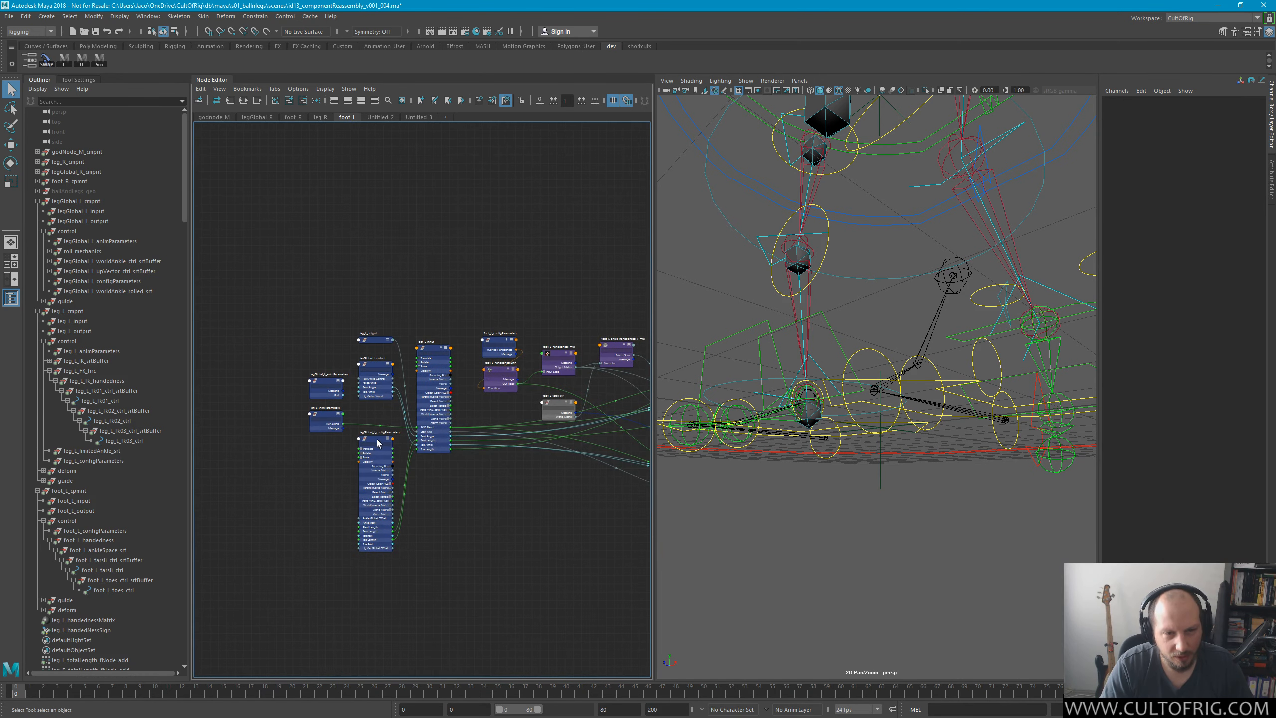
Move the legGlobal_L_configParameters node across the graph to just above foot_L_fkik_blend_complement.
left_click(375, 434)
left_click_drag(374, 436, 651, 324)
right_click_drag(448, 344, 556, 336, "alt")
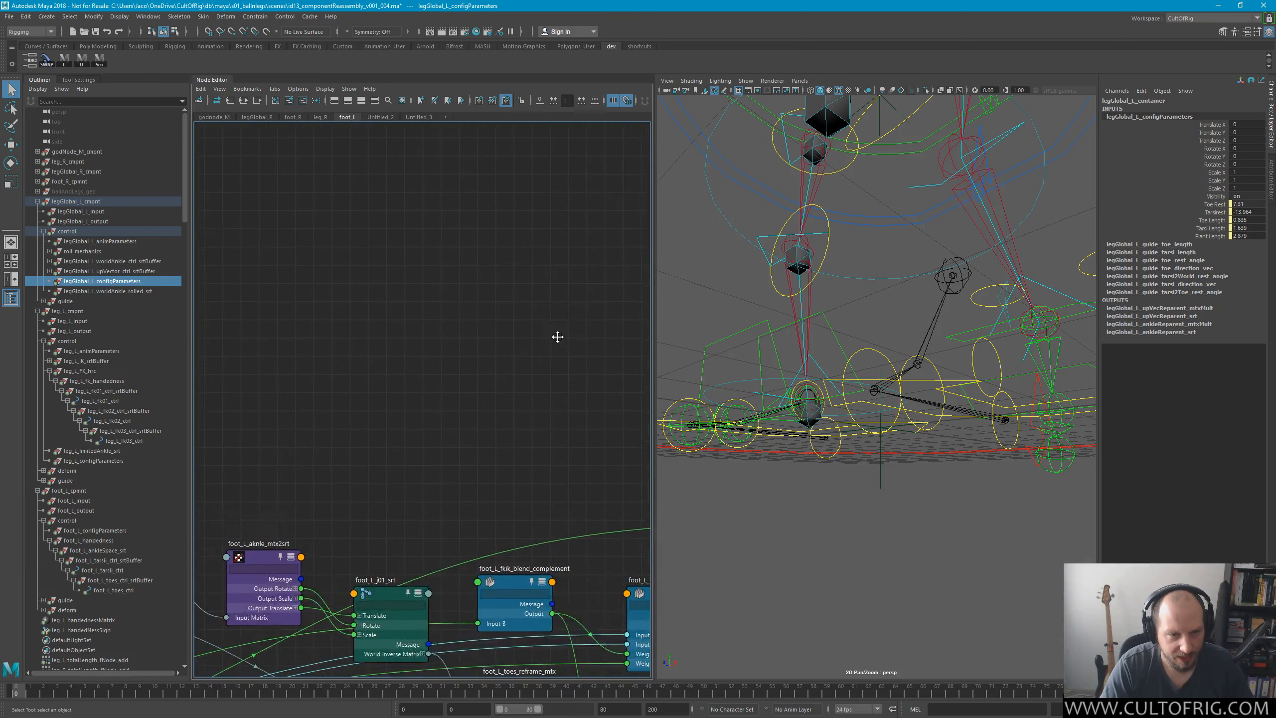
middle_click_drag(556, 336, 667, 243, "alt")
left_click_drag(251, 243, 525, 186)
middle_click_drag(398, 372, 200, 192, "alt")
middle_click_drag(468, 274, 511, 402, "alt")
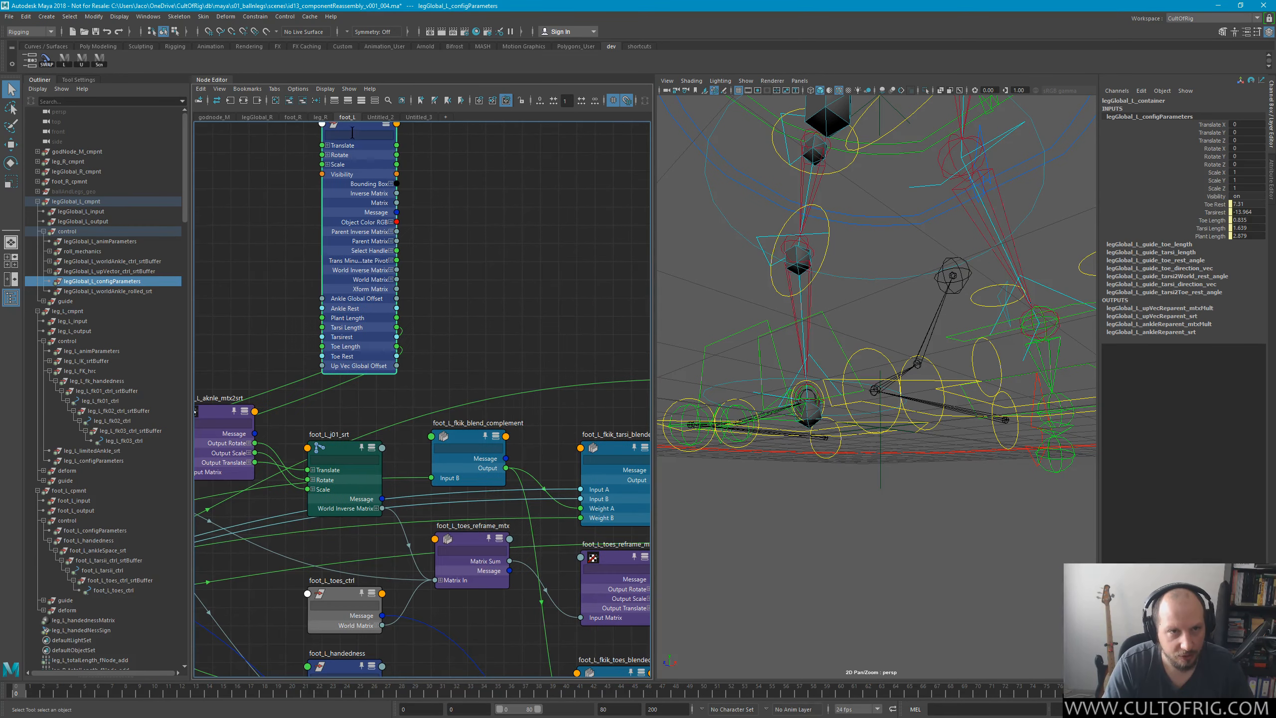
left_click_drag(352, 132, 479, 151)
middle_click_drag(538, 305, 386, 296, "alt")
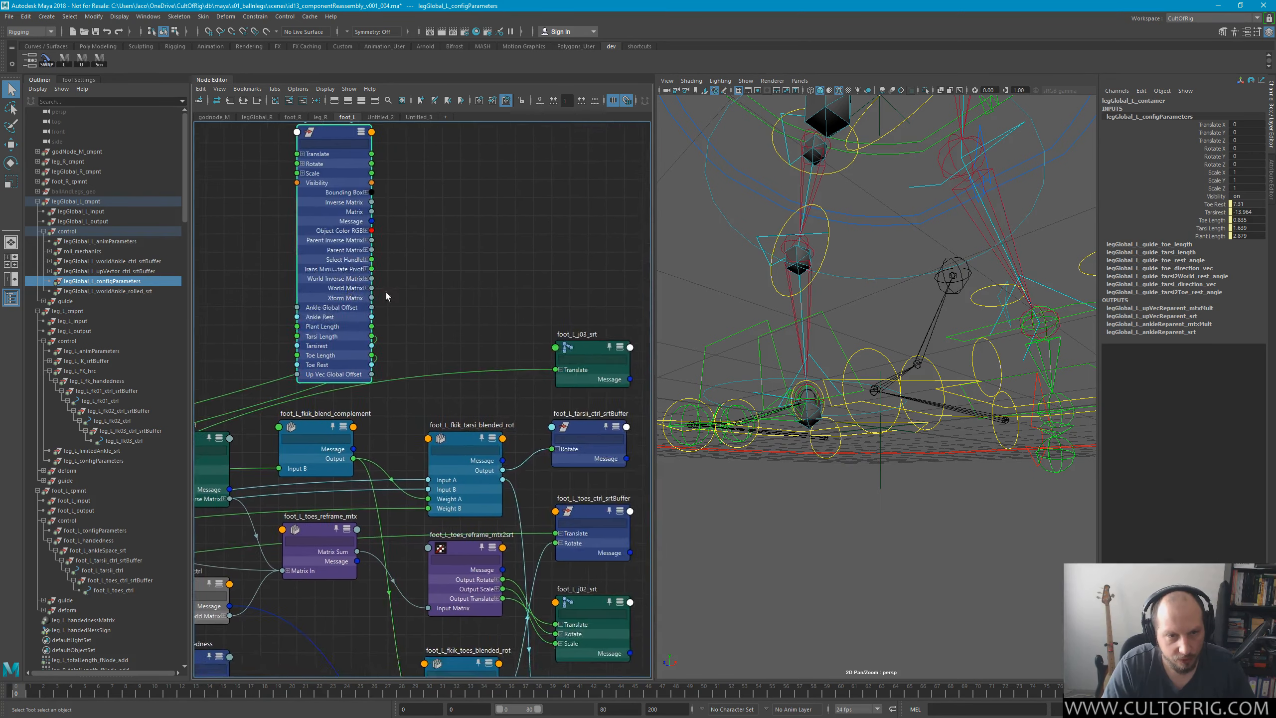
Save the scene file.
right_click_drag(387, 296, 487, 231, "alt")
left_click_drag(1002, 330, 941, 333, "alt")
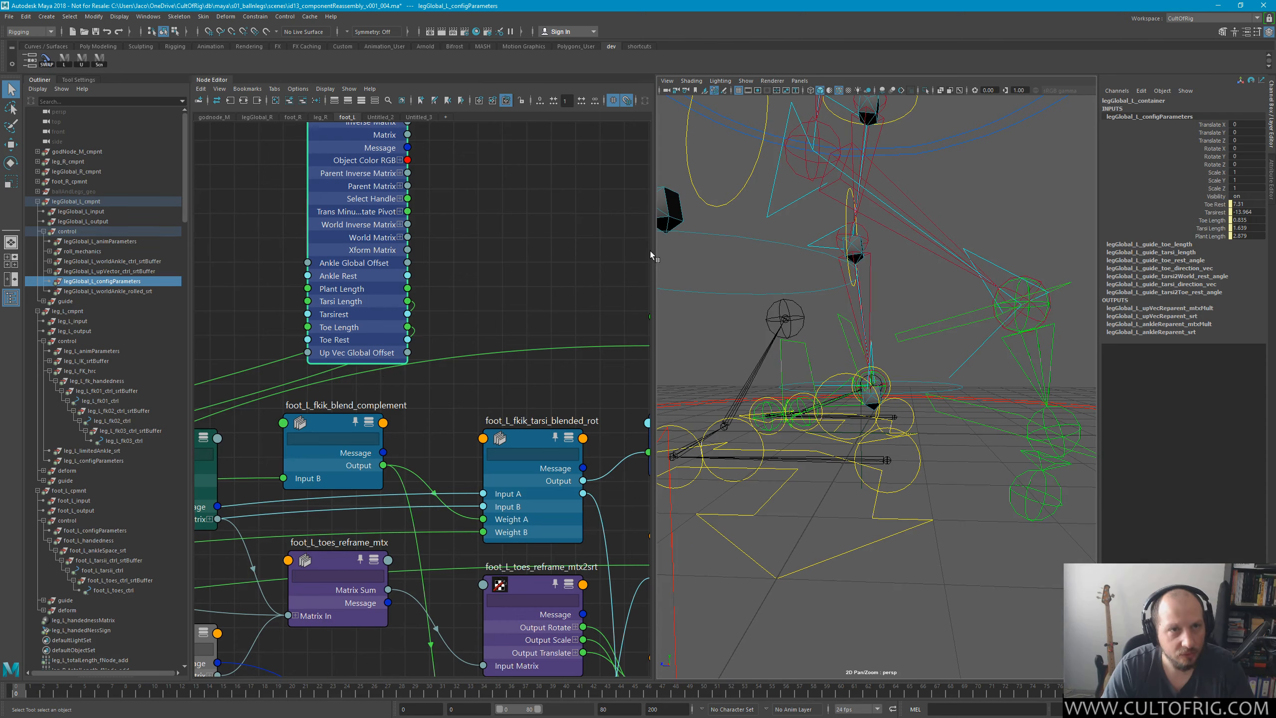
key("ctrl+s")
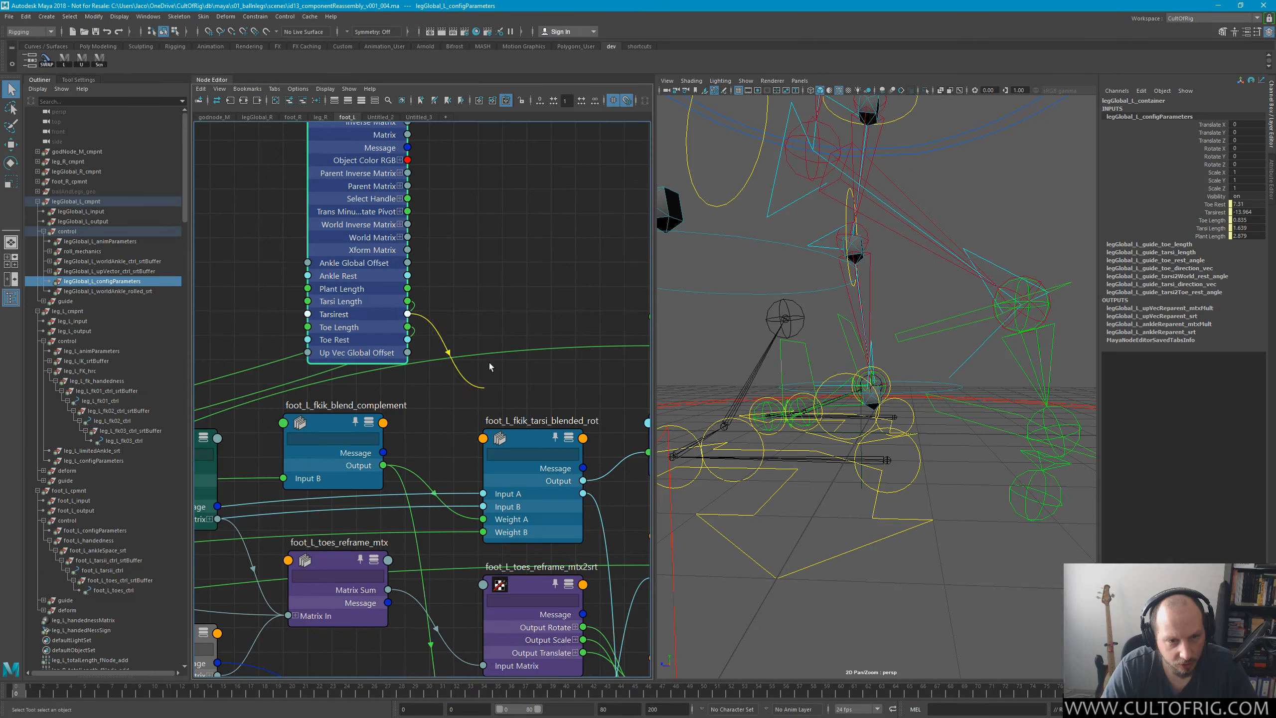
Check the Weight A and Weight B connections of foot_L_fkik_tarsi_blended_rot and shift foot_L_fkik_blend_complement slightly closer to it.
middle_click_drag(458, 386, 482, 286)
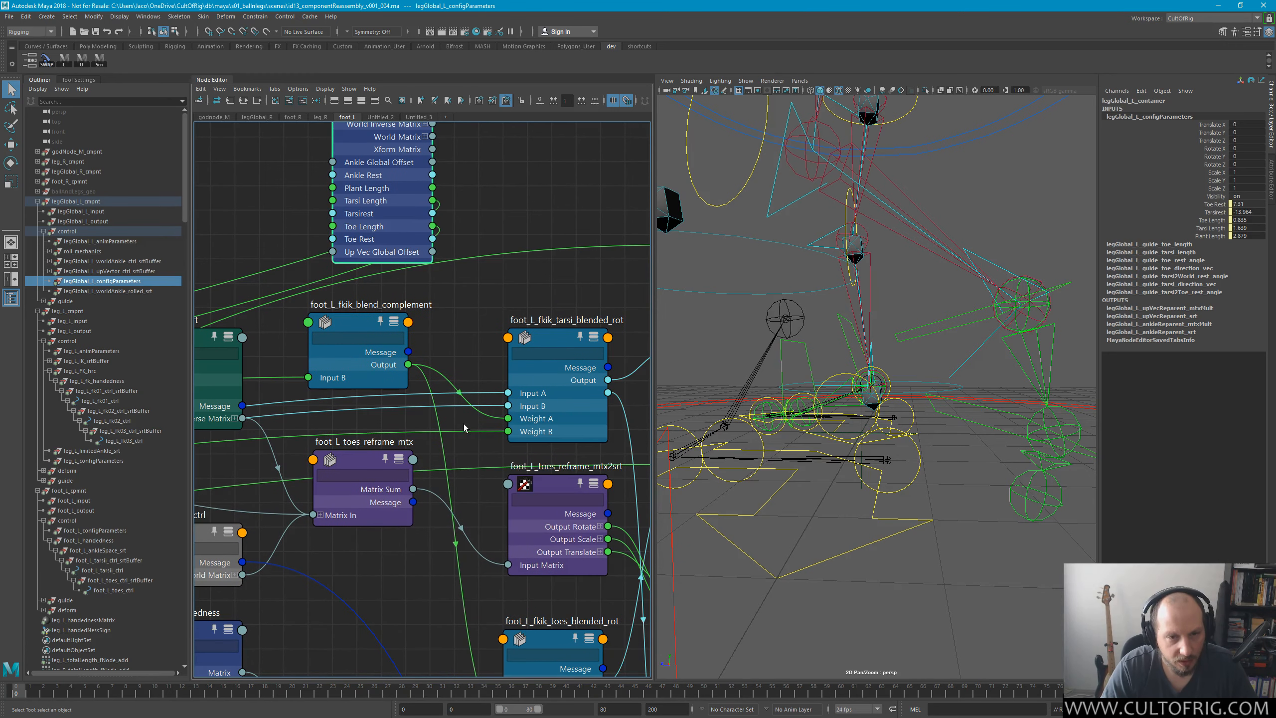
left_click(493, 431)
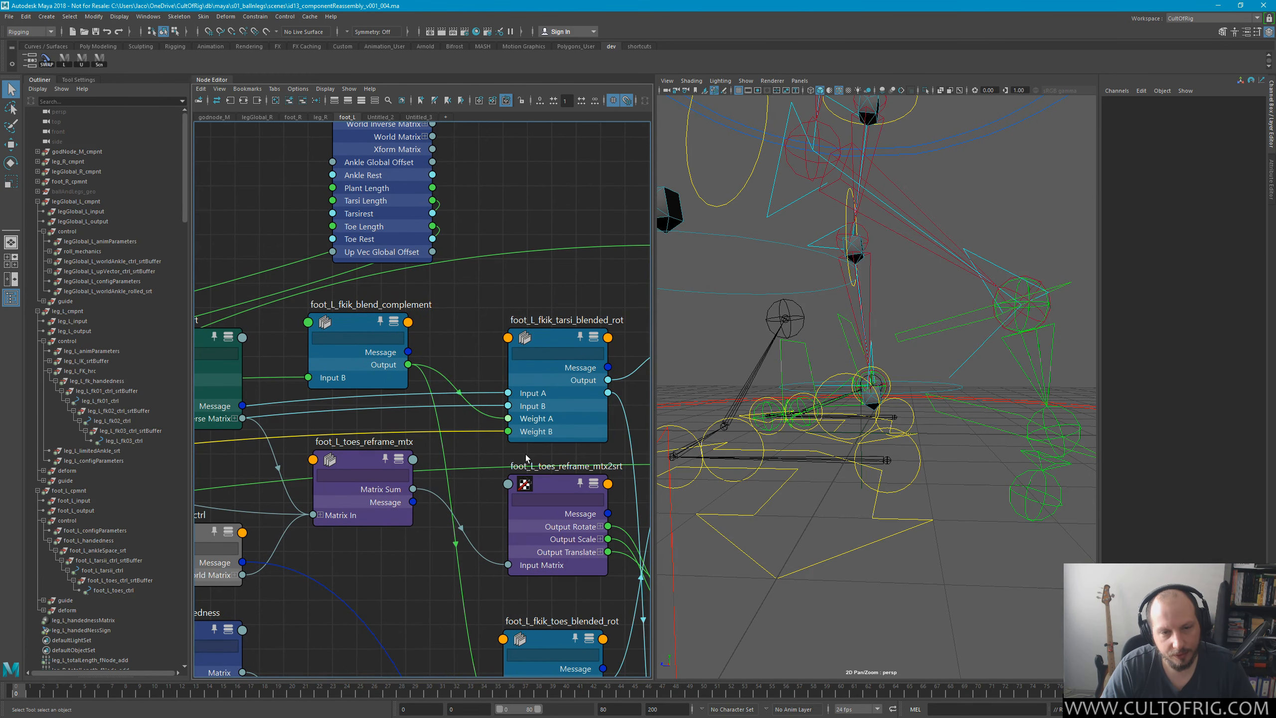
left_click(437, 373)
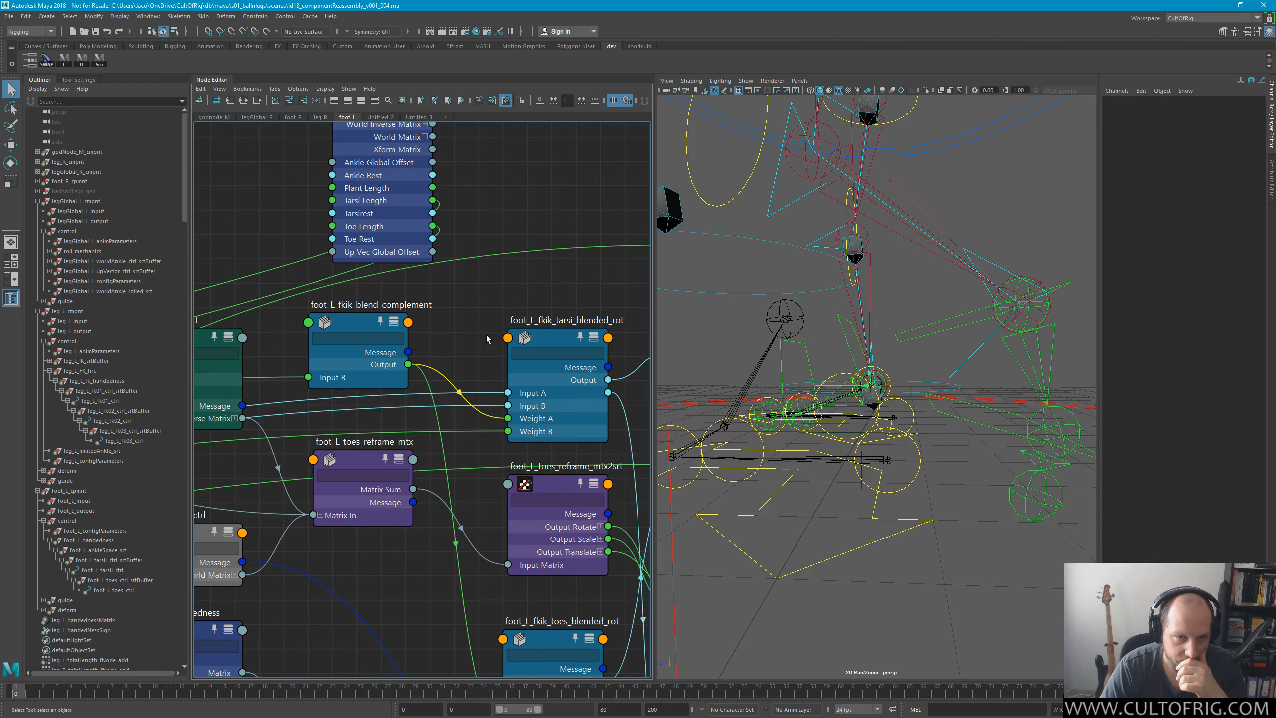
left_click(566, 366)
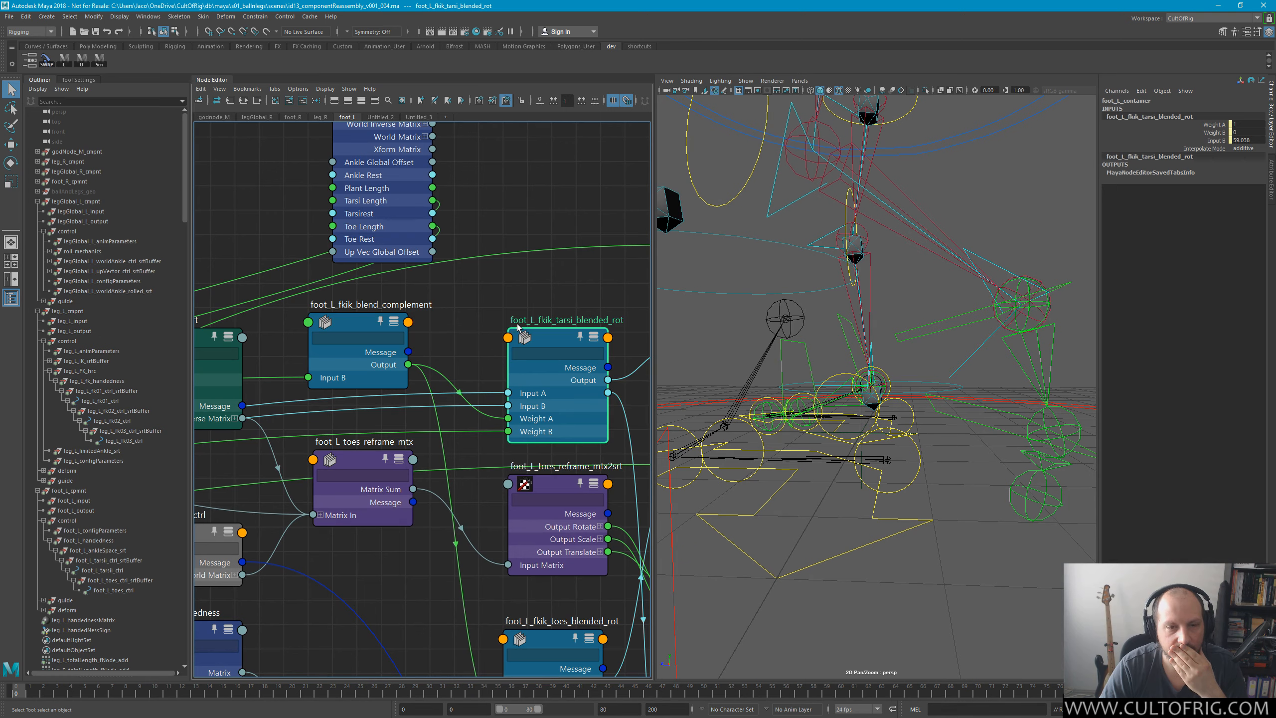
left_click(356, 311)
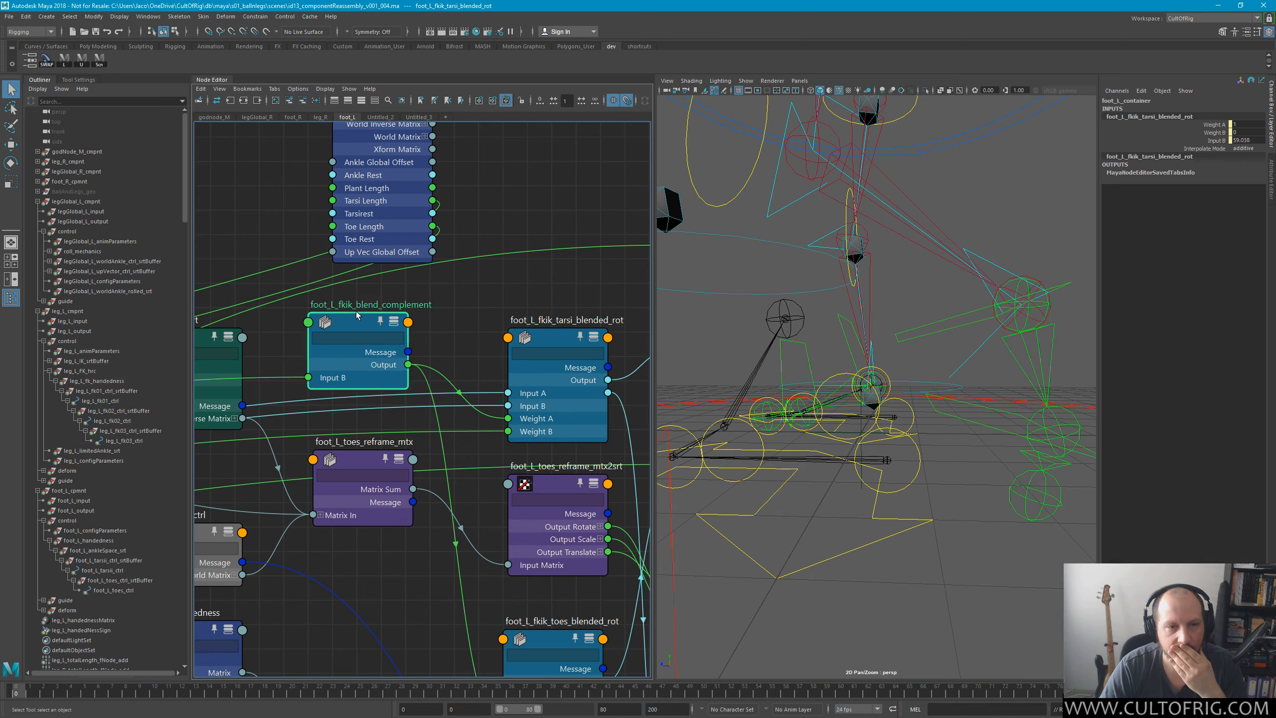
left_click_drag(356, 310, 381, 305)
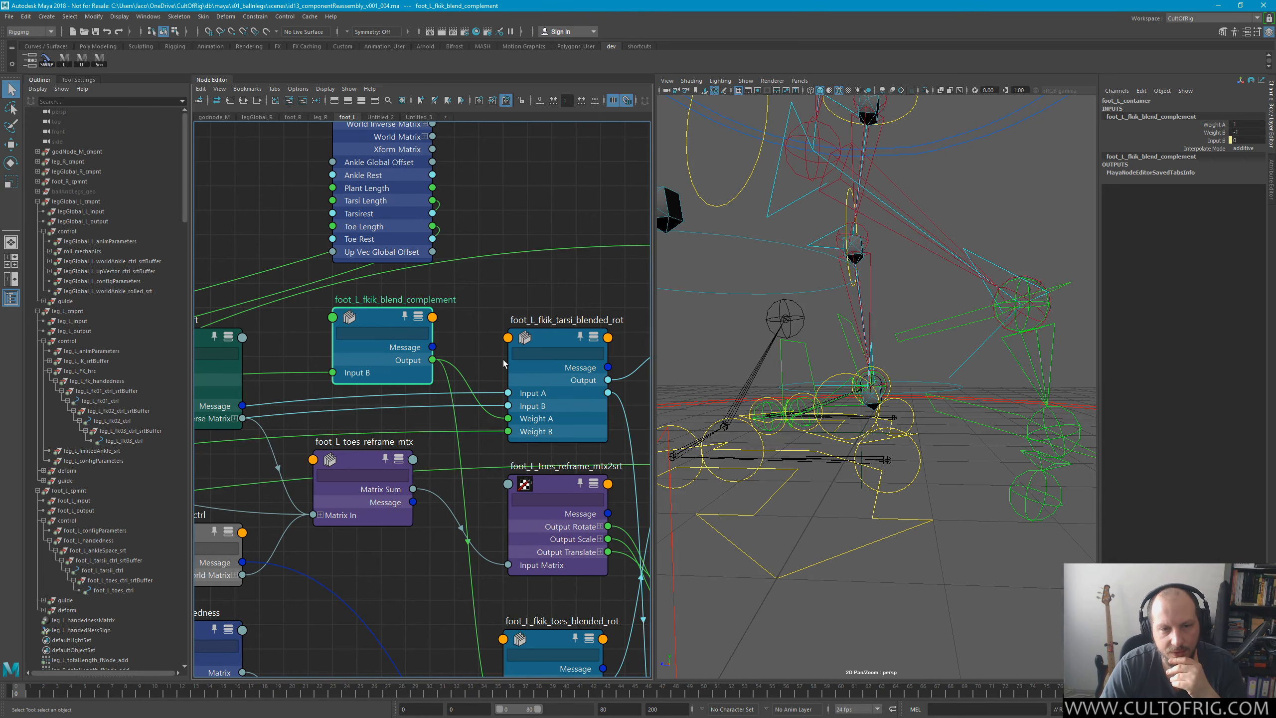
left_click(517, 347)
Try connecting Tarsirest of legGlobal_L_configParameters to Input B of foot_L_fkik_tarsi_blended_rot, and undo the connection.
middle_click_drag(326, 400, 464, 403, "alt")
left_click_drag(440, 391, 456, 405)
middle_click_drag(620, 304, 512, 345, "alt")
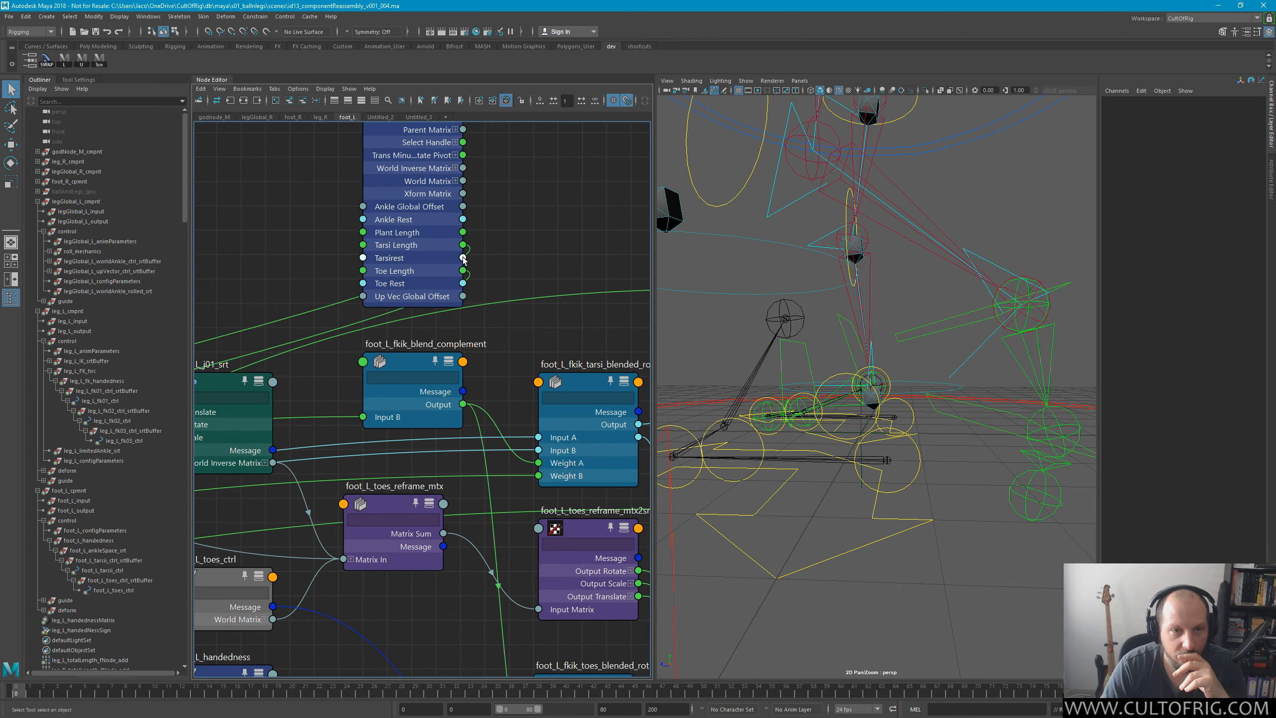
left_click_drag(463, 258, 540, 451)
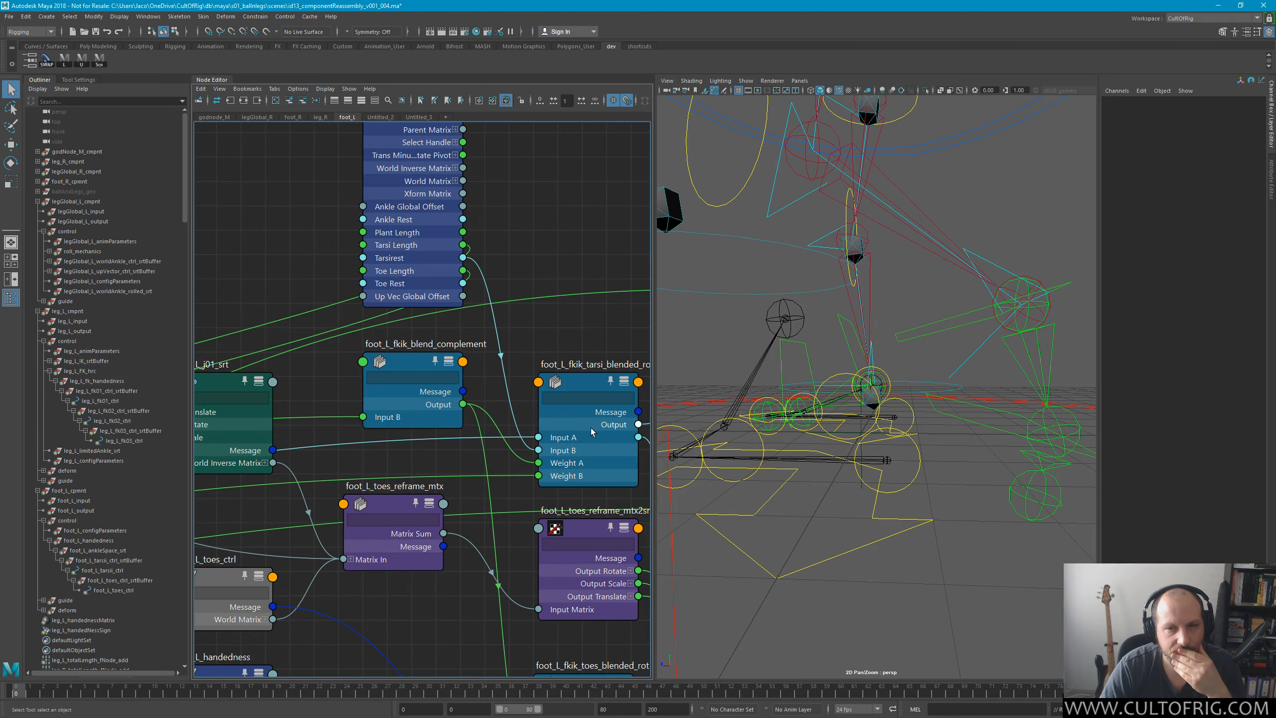
right_click_drag(939, 335, 853, 275, "alt")
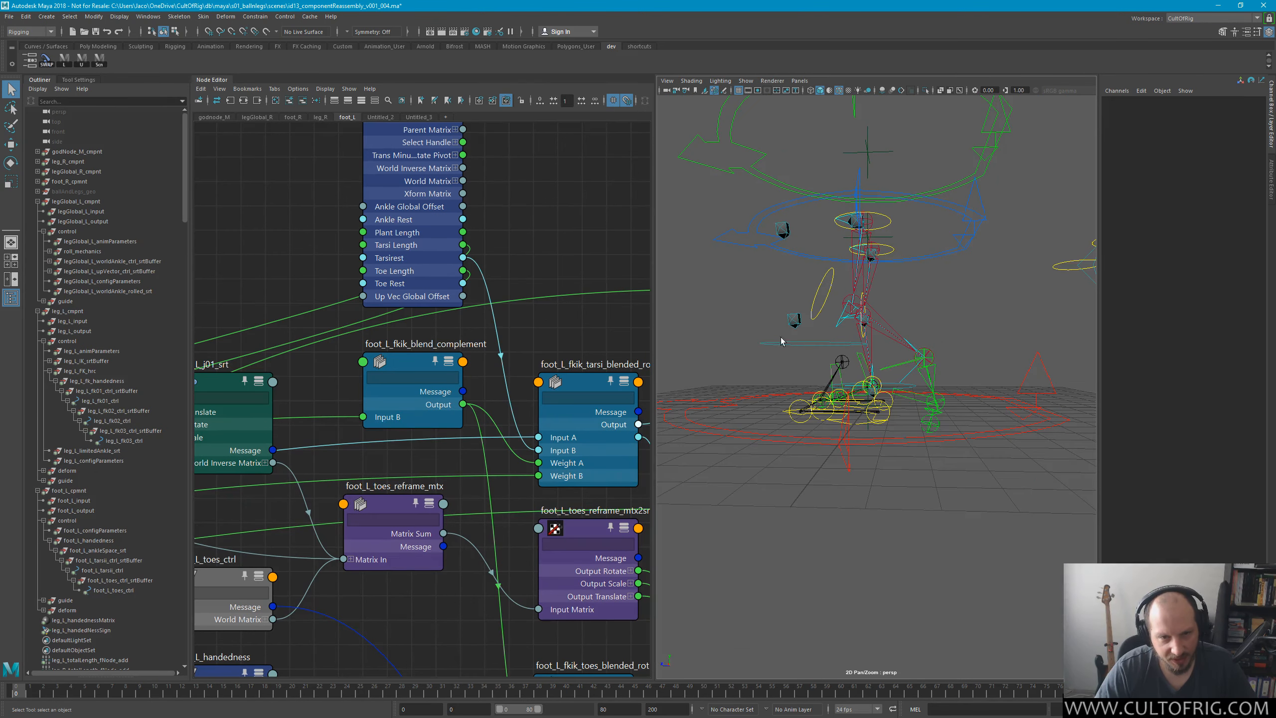
key("ctrl+z")
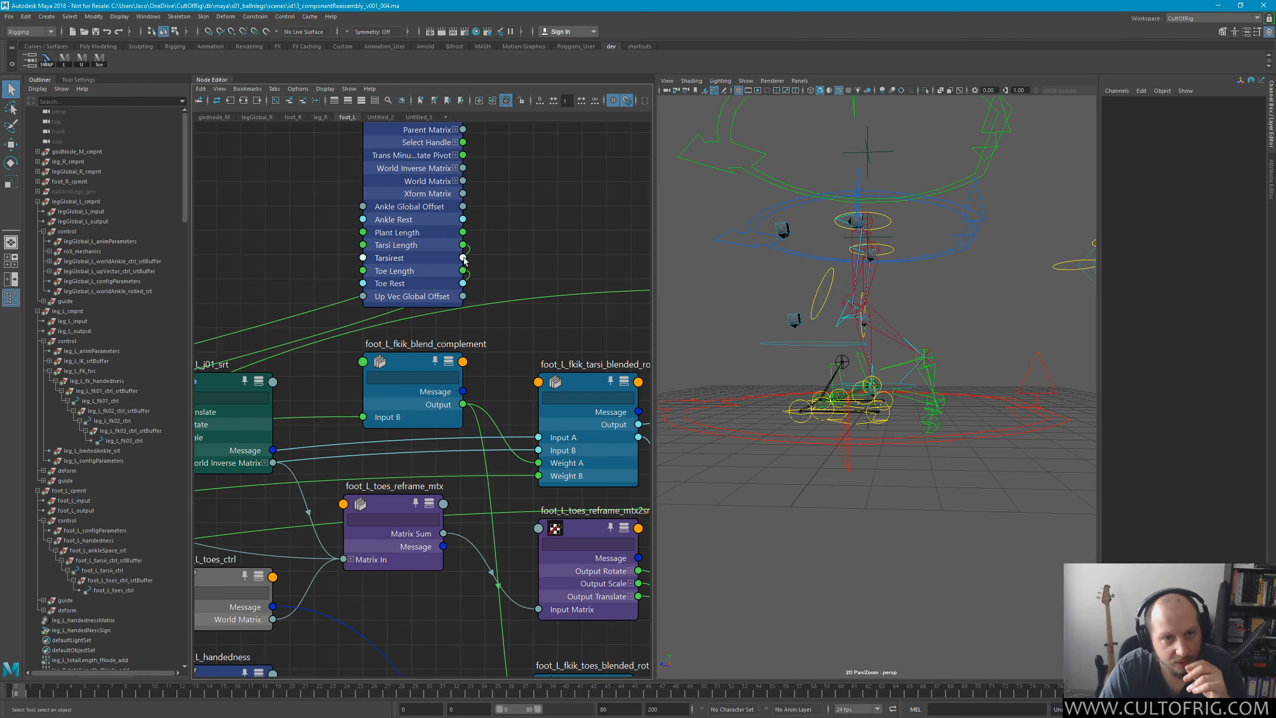
Connect Tarsirest of legGlobal_L_configParameters to Input A of foot_L_fkik_tarsi_blended_rot.
left_click_drag(462, 258, 557, 438)
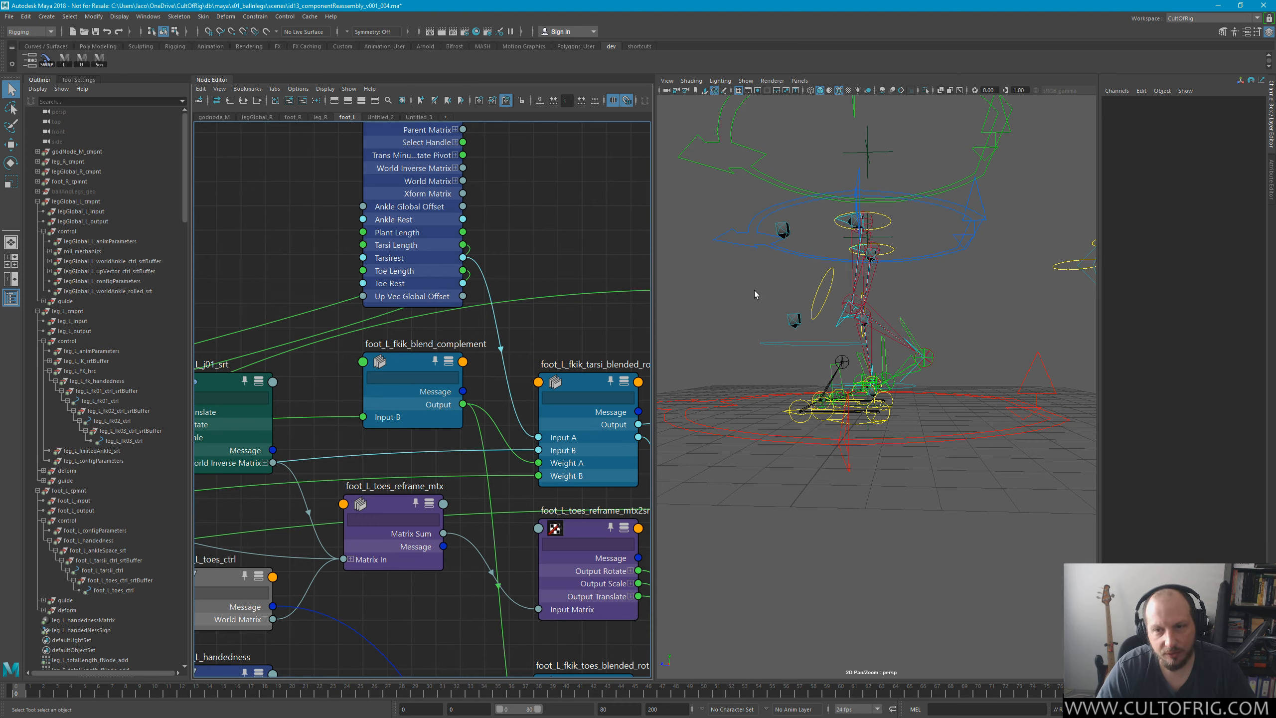
left_click_drag(957, 347, 919, 353, "alt")
left_click(921, 351)
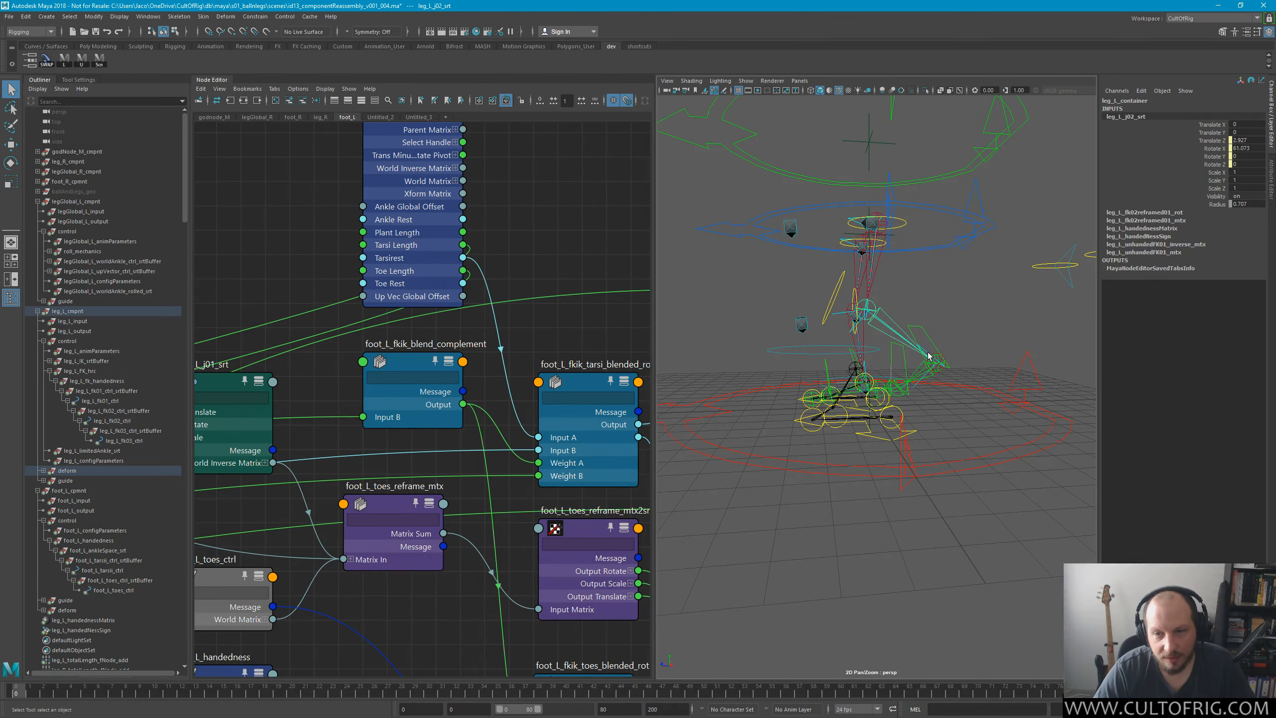
Test how the left foot follows by rotating leg_L_fk03_ctrl, undoing that rotation, and rotating leg_L_fk02_ctrl.
key("e")
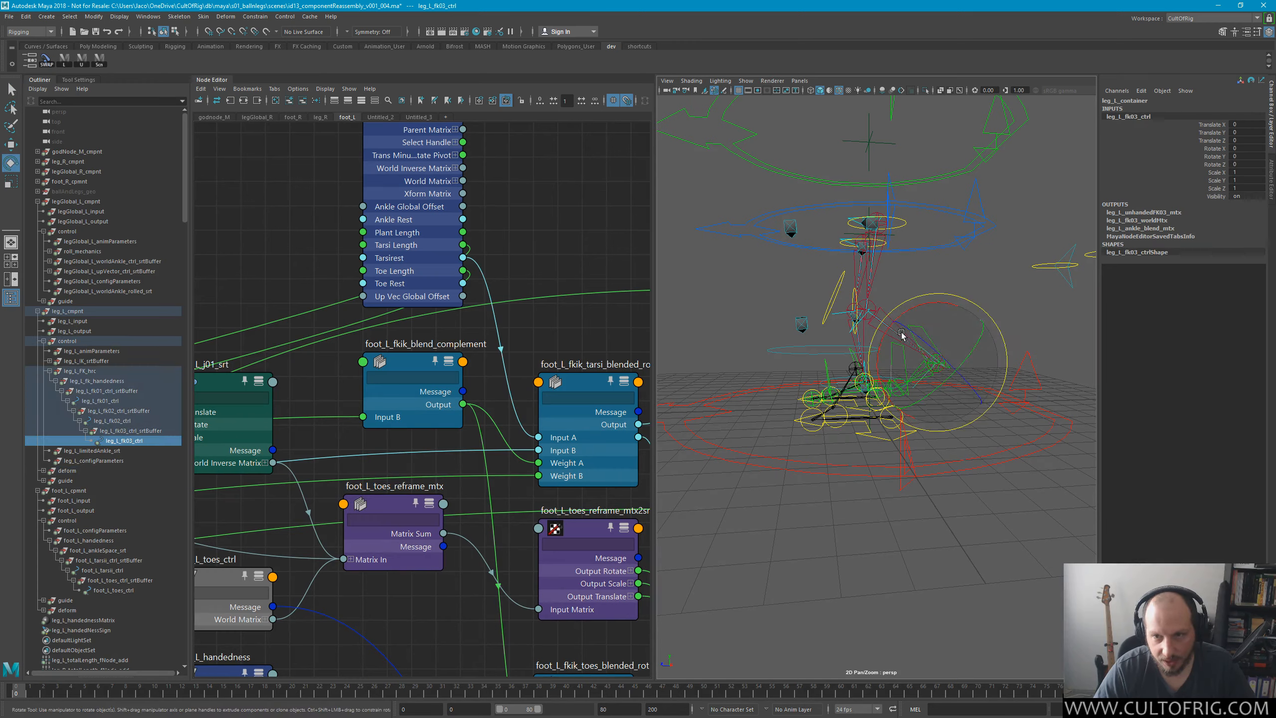
left_click_drag(930, 352, 899, 282)
key("ctrl+z")
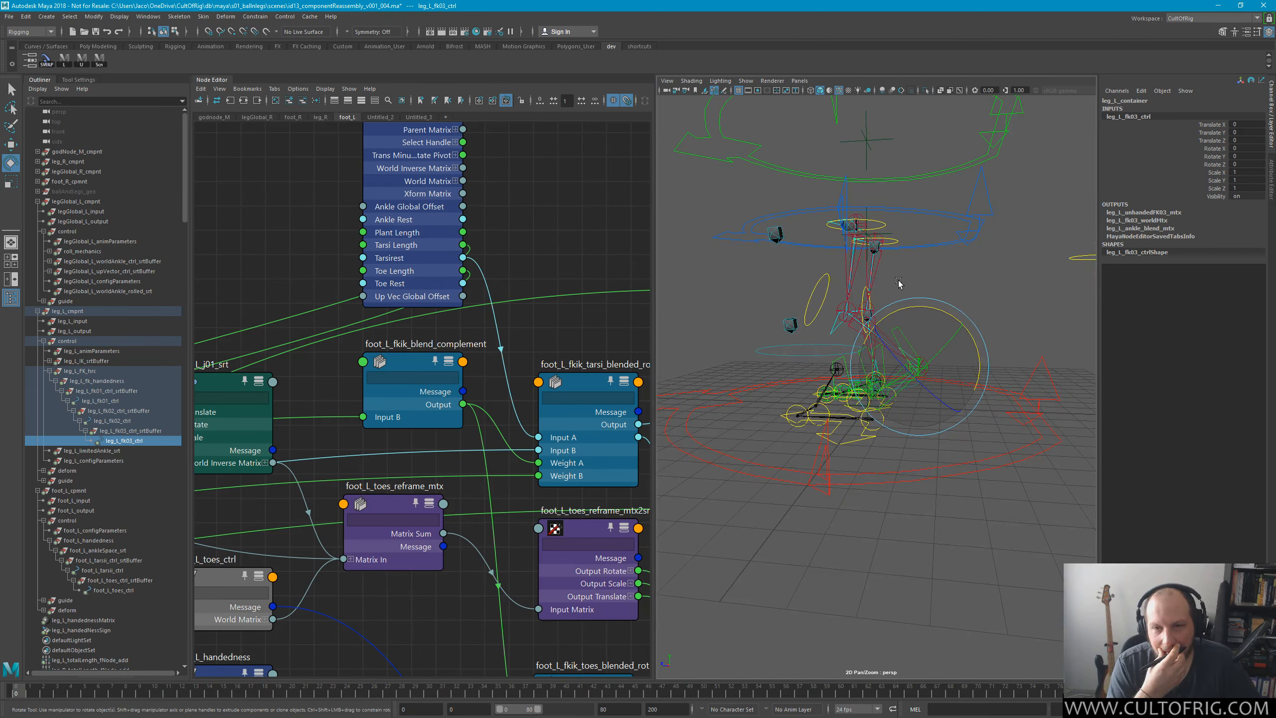
left_click(941, 272)
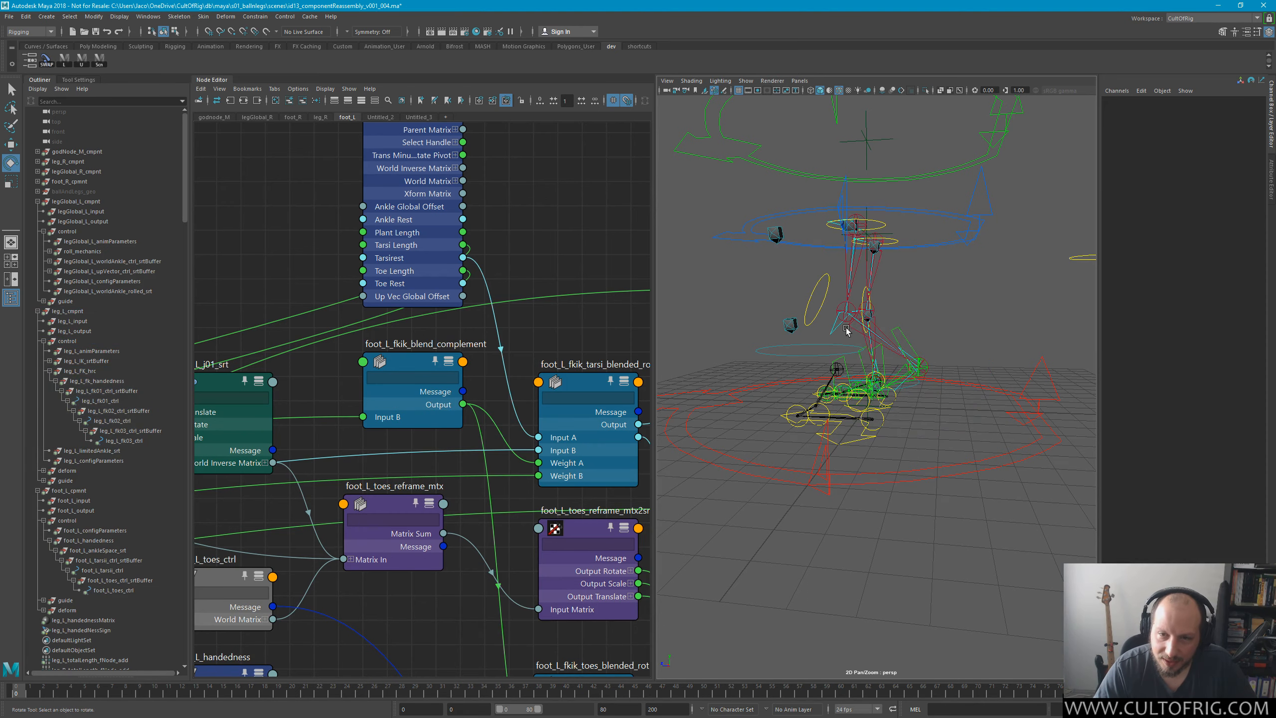
left_click(844, 324)
left_click_drag(910, 307, 932, 289)
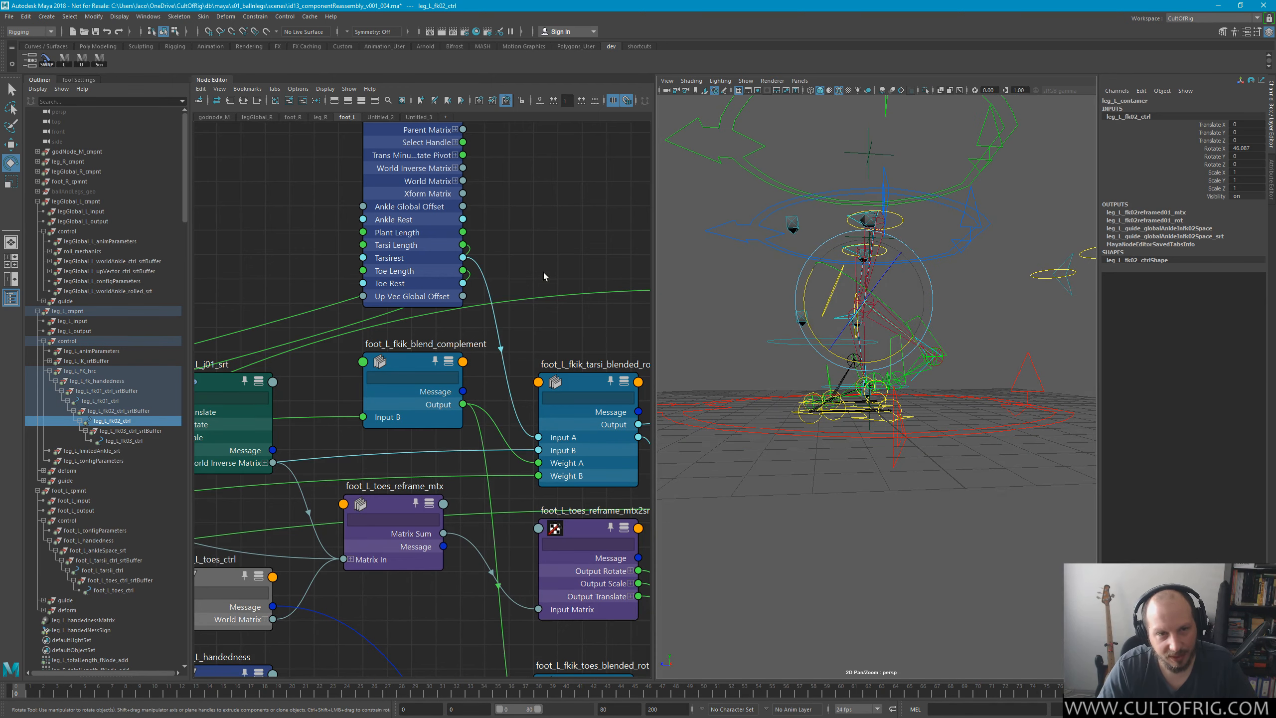
Connect Toe Rest of legGlobal_L_configParameters to Input A of foot_L_fkik_toes_blended_rot.
right_click_drag(590, 312, 555, 371, "alt")
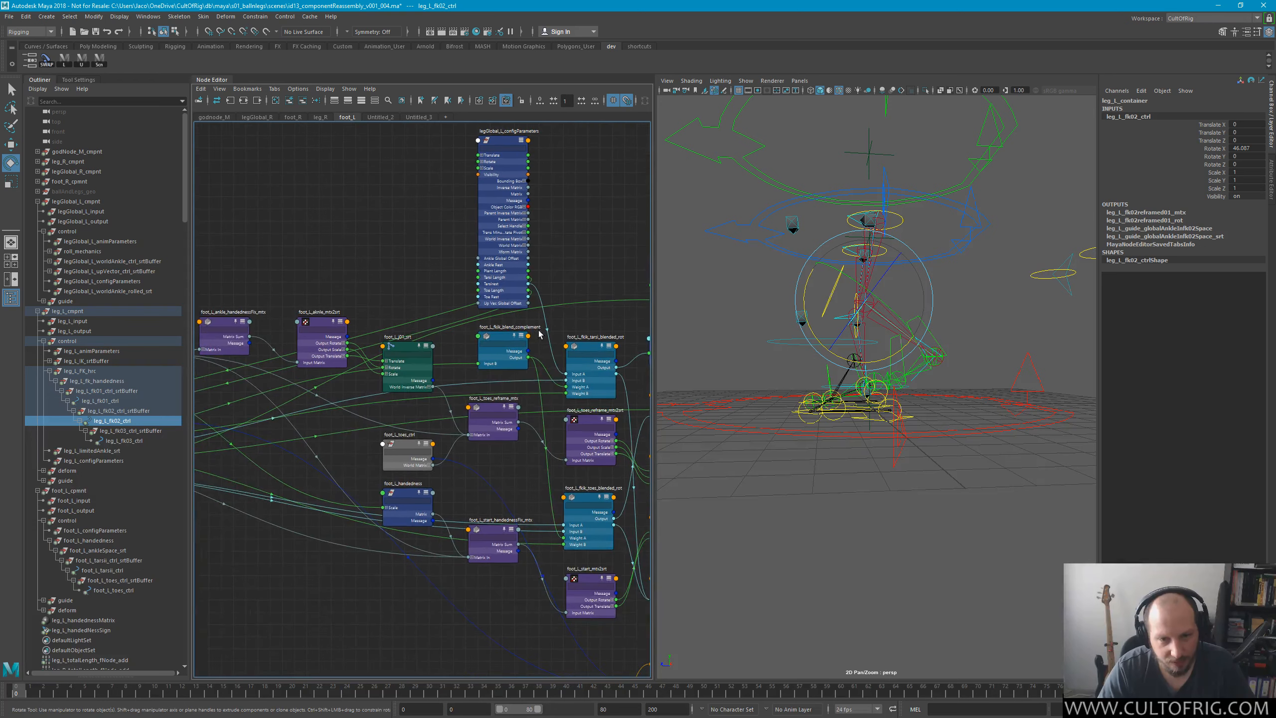
middle_click_drag(603, 241, 525, 271, "alt")
right_click_drag(526, 271, 511, 254, "alt")
middle_click_drag(511, 254, 496, 195, "alt")
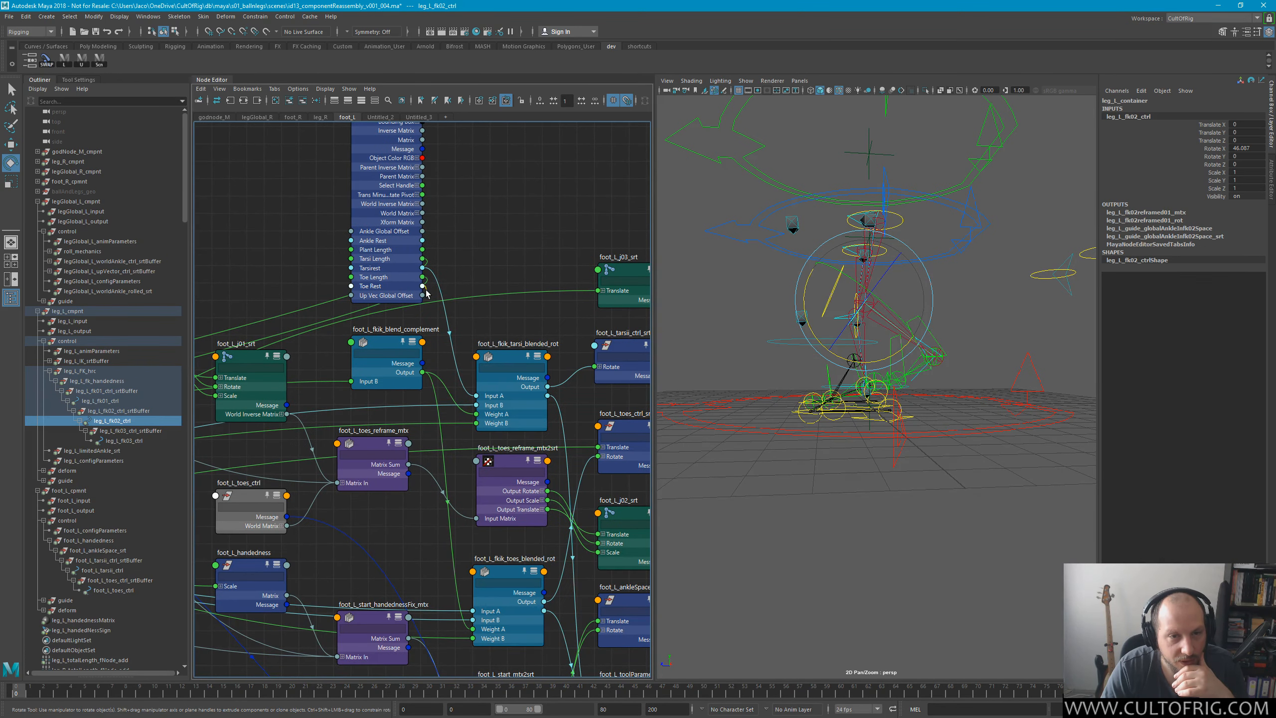
left_click_drag(423, 286, 475, 404)
left_click_drag(455, 544, 477, 614)
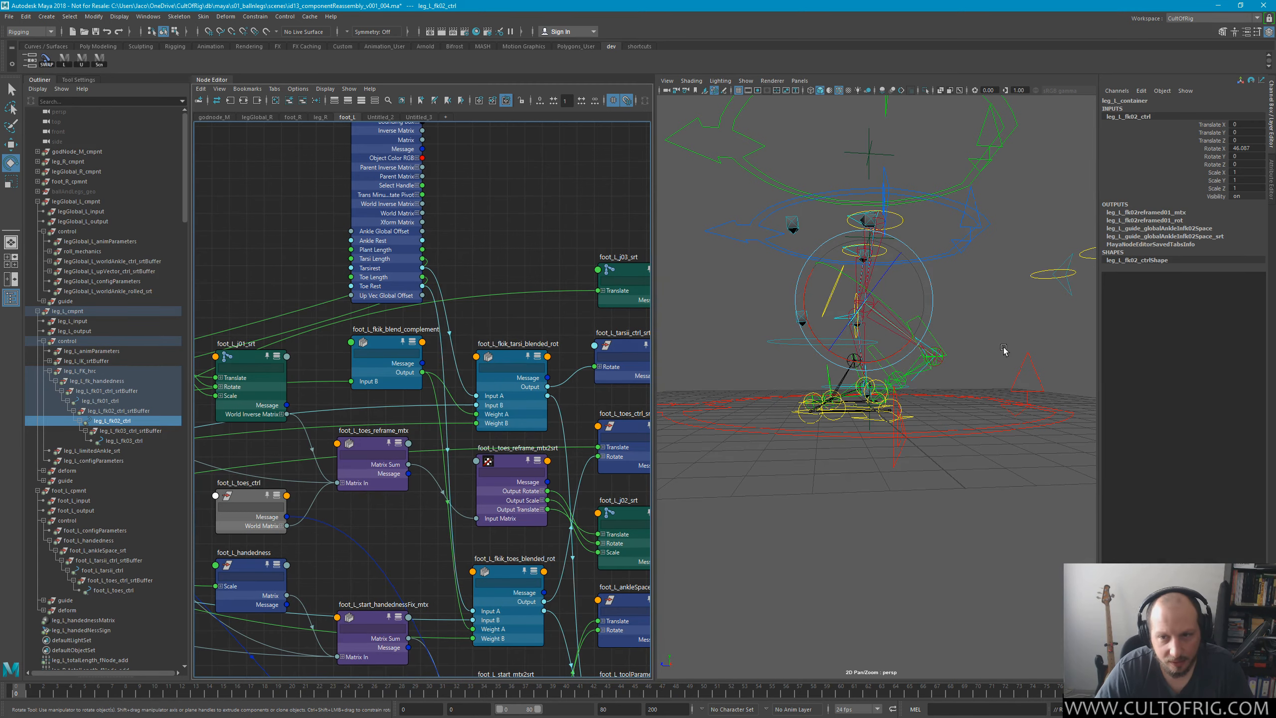
Examine the left foot's tarsi and toe pose against the leg controls from several angles and distances.
mouse_move(962, 356)
left_mouse_down("alt")
mouse_move(944, 354)
mouse_move(952, 342)
mouse_move(968, 362)
left_mouse_up("alt")
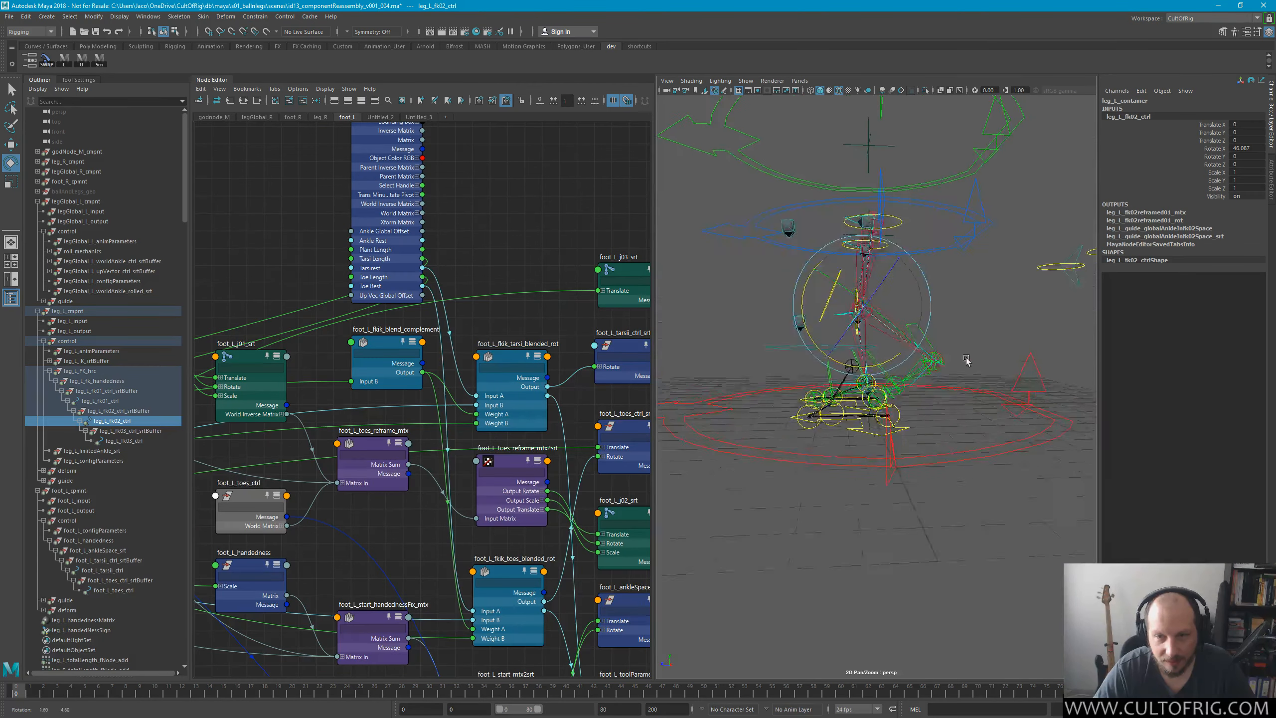
right_click_drag(968, 362, 1062, 368, "alt")
left_click_drag(937, 365, 962, 354, "alt")
left_click(1019, 360)
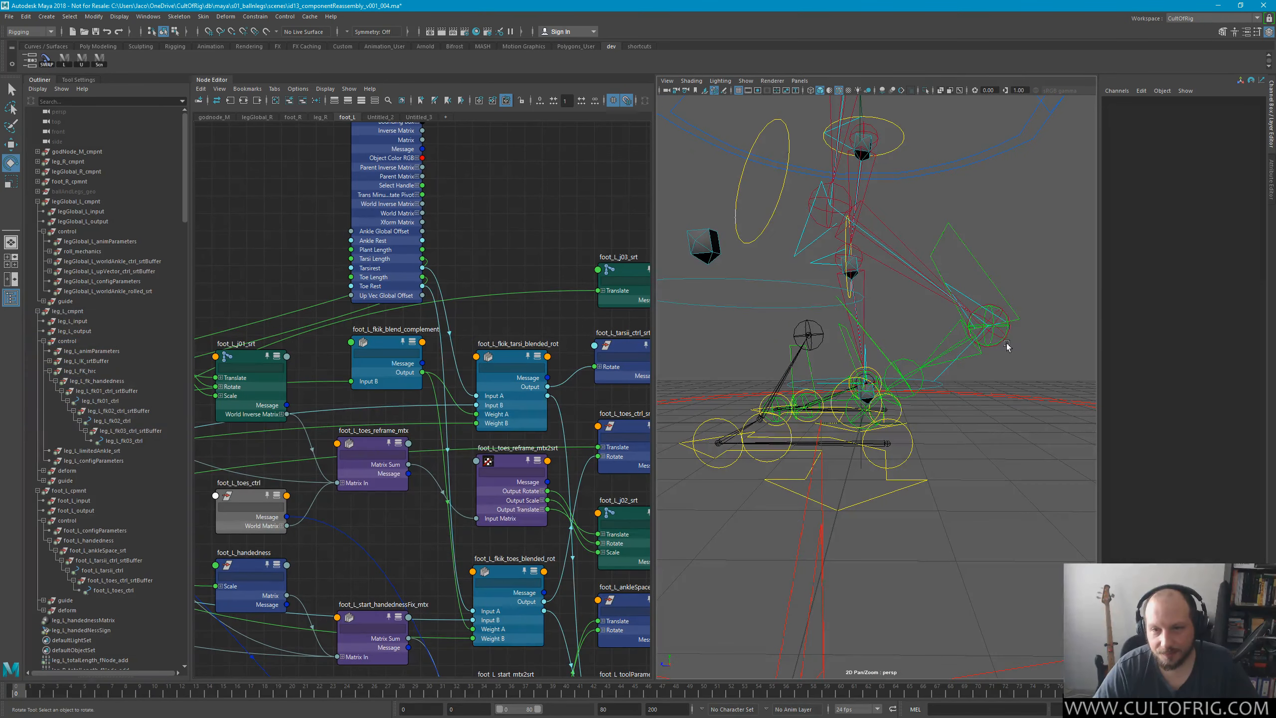
middle_click_drag(974, 253, 925, 290, "alt")
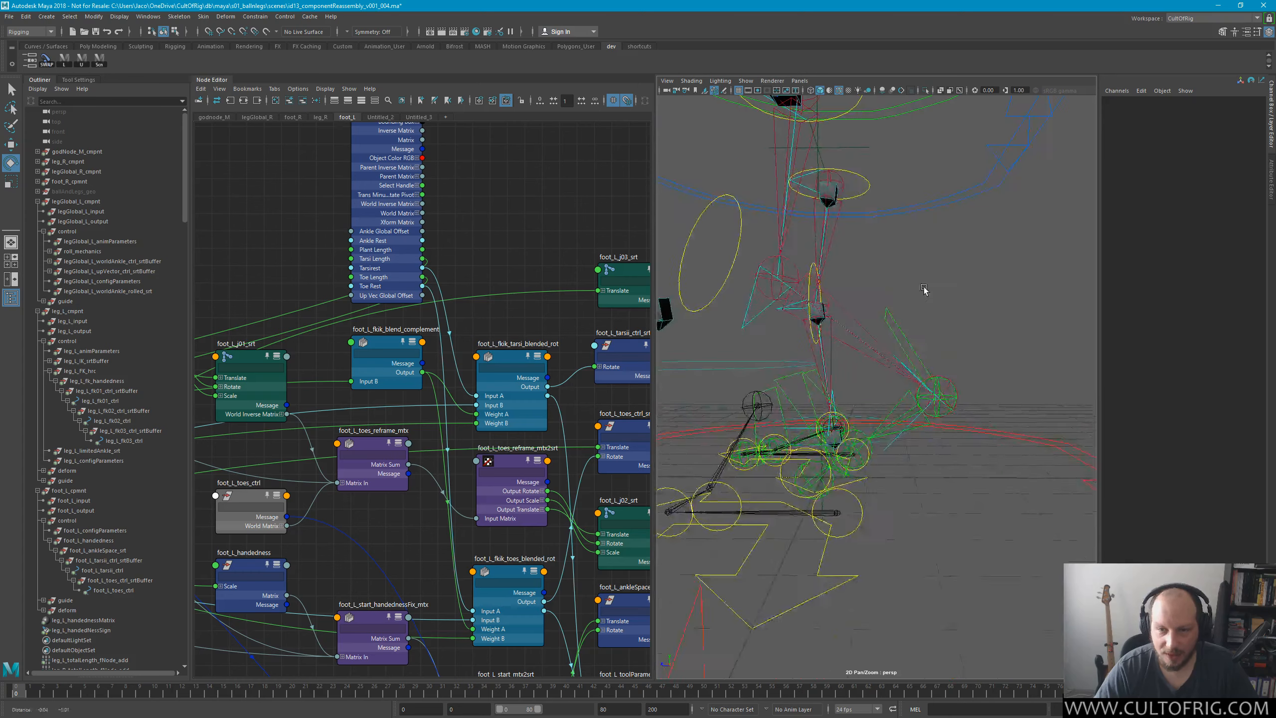
left_click_drag(926, 290, 948, 267, "alt")
right_click_drag(948, 268, 915, 259, "alt")
right_click_drag(908, 416, 974, 423, "alt")
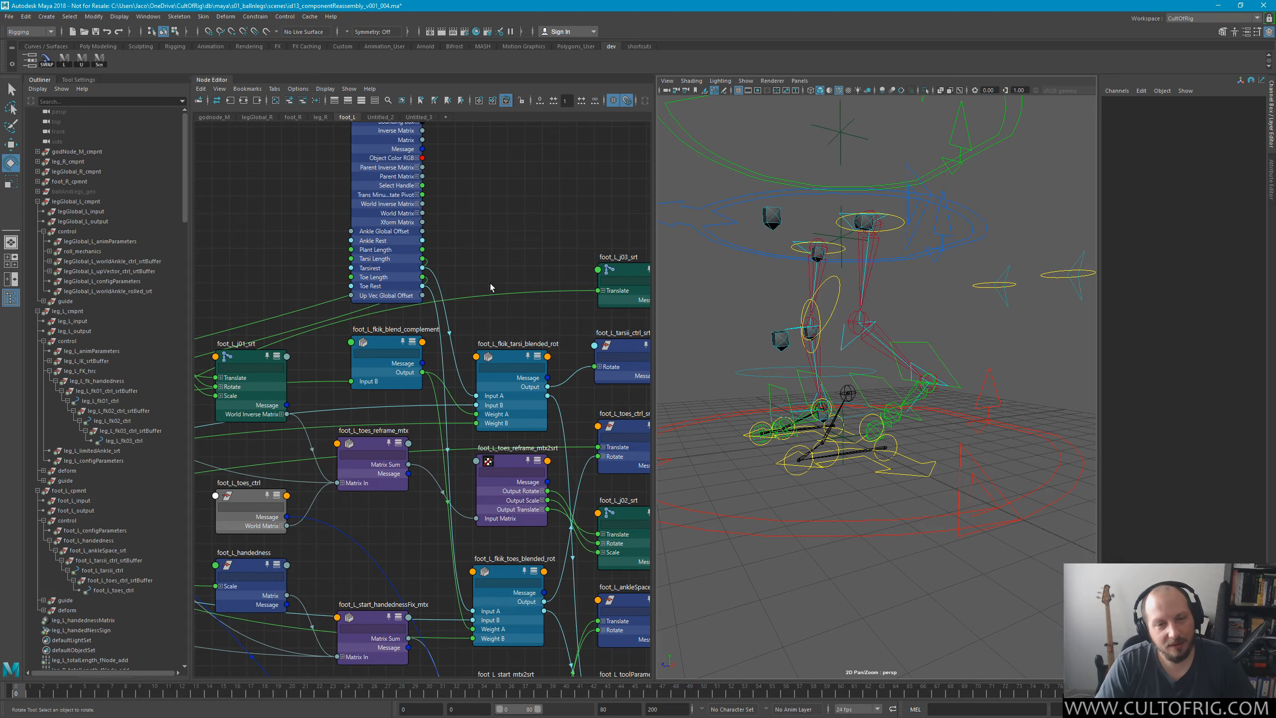
Select the legGlobal_L_configParameters node and enlarge the 3D viewport for a close view of the left foot.
middle_click_drag(456, 172, 521, 267, "alt")
left_click_drag(461, 228, 269, 174)
middle_click_drag(519, 391, 601, 408, "alt")
right_click_drag(849, 410, 911, 413, "alt")
left_click_drag(910, 413, 875, 358, "alt")
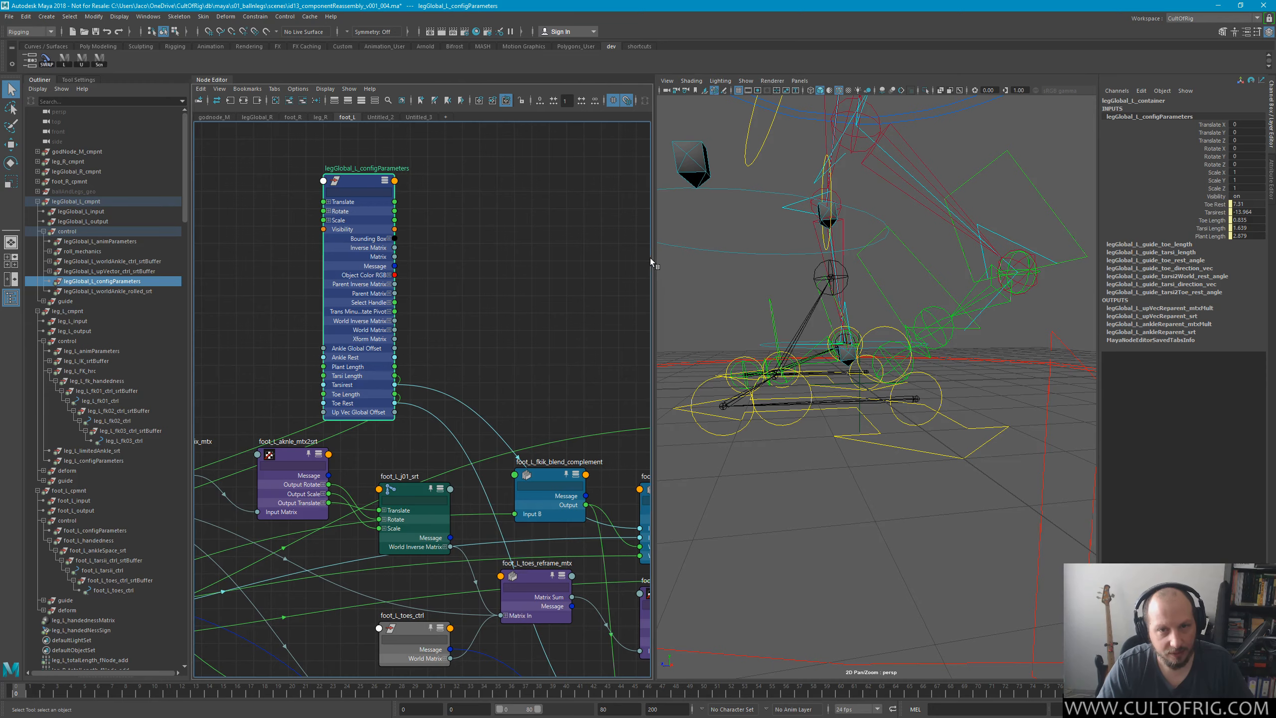
left_click_drag(653, 258, 433, 289)
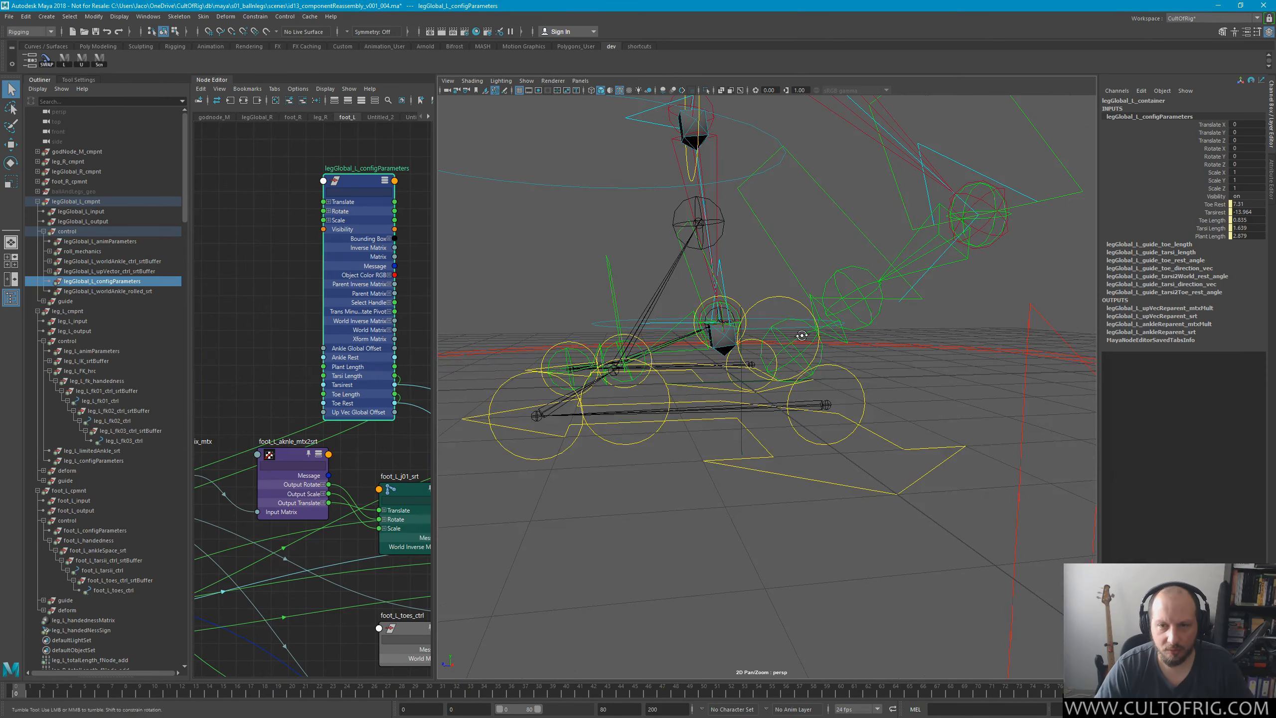
left_click_drag(816, 345, 796, 341, "alt")
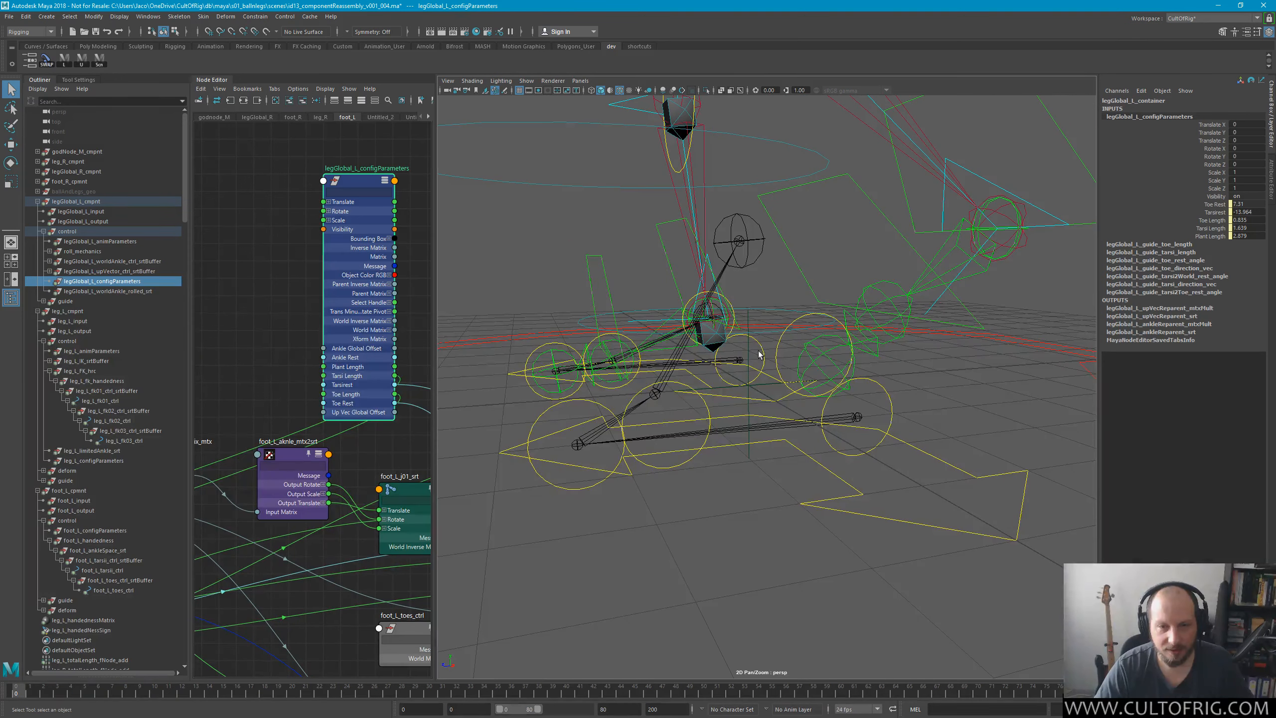
Switch to Mischief and show its drawing tools, color and layer palettes over the canvas.
key("alt+Tab")
key("Escape")
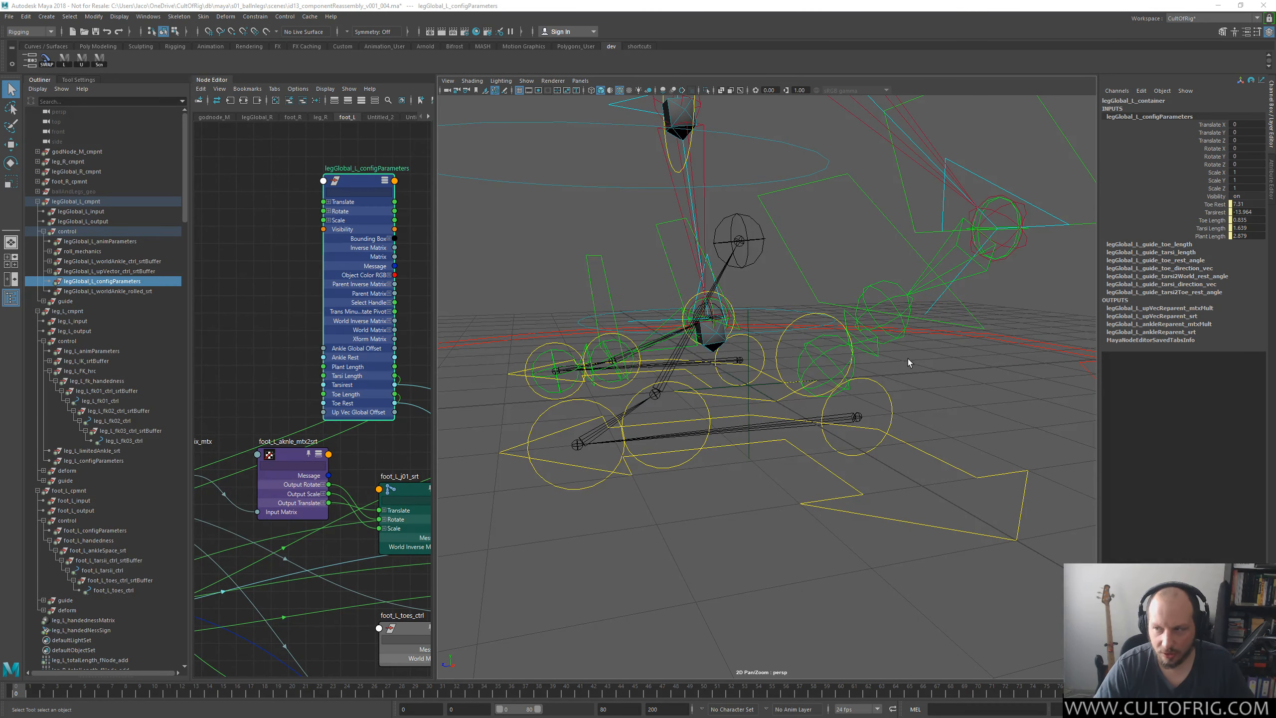
key("alt+Tab")
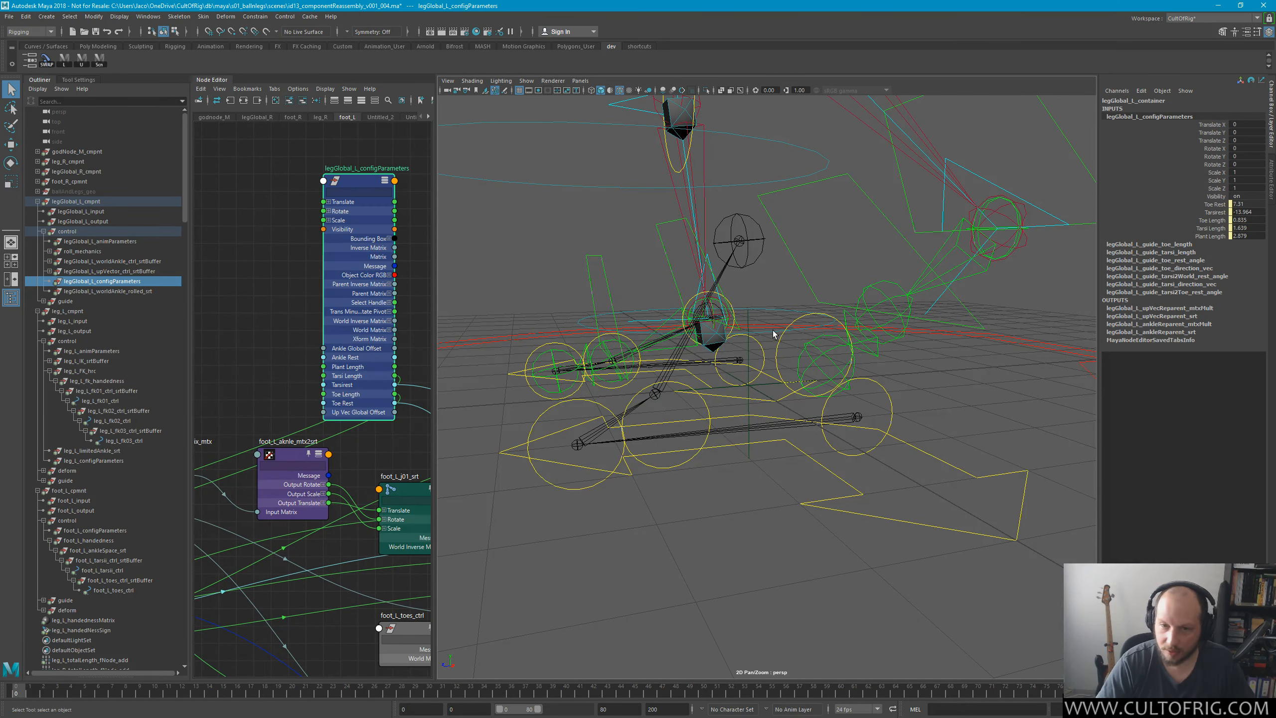
key("alt+Tab")
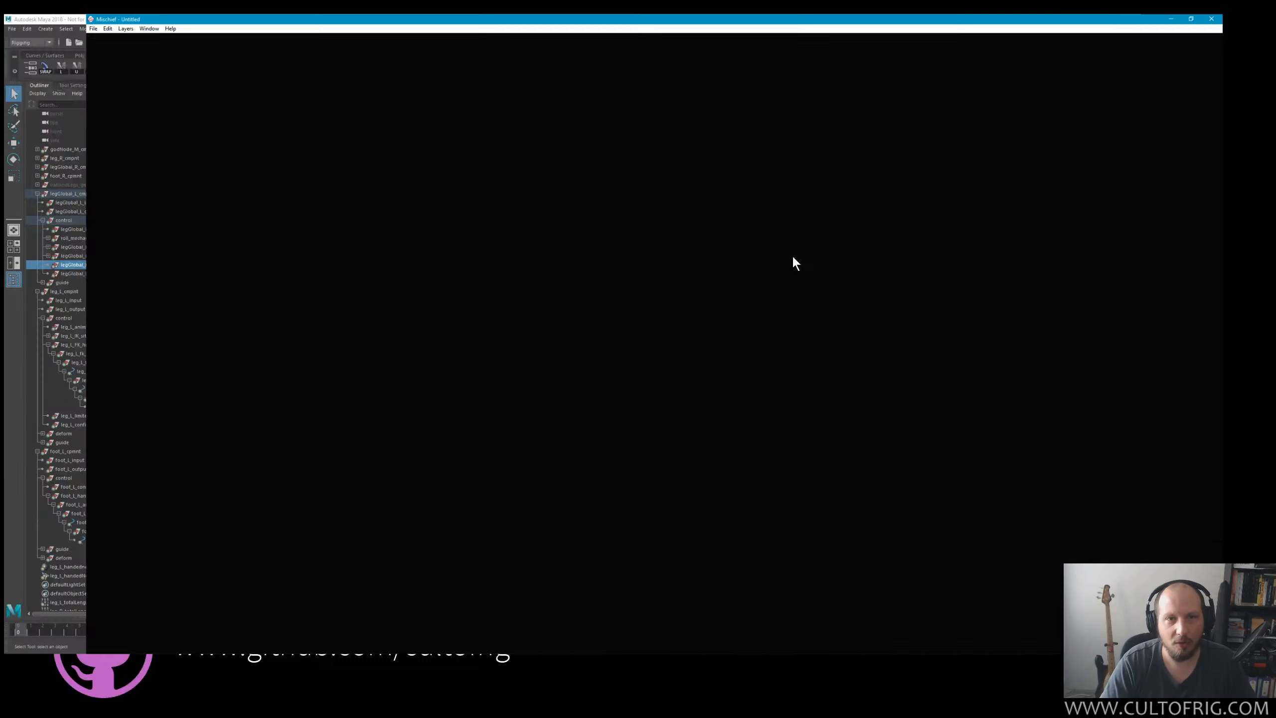
key("Tab")
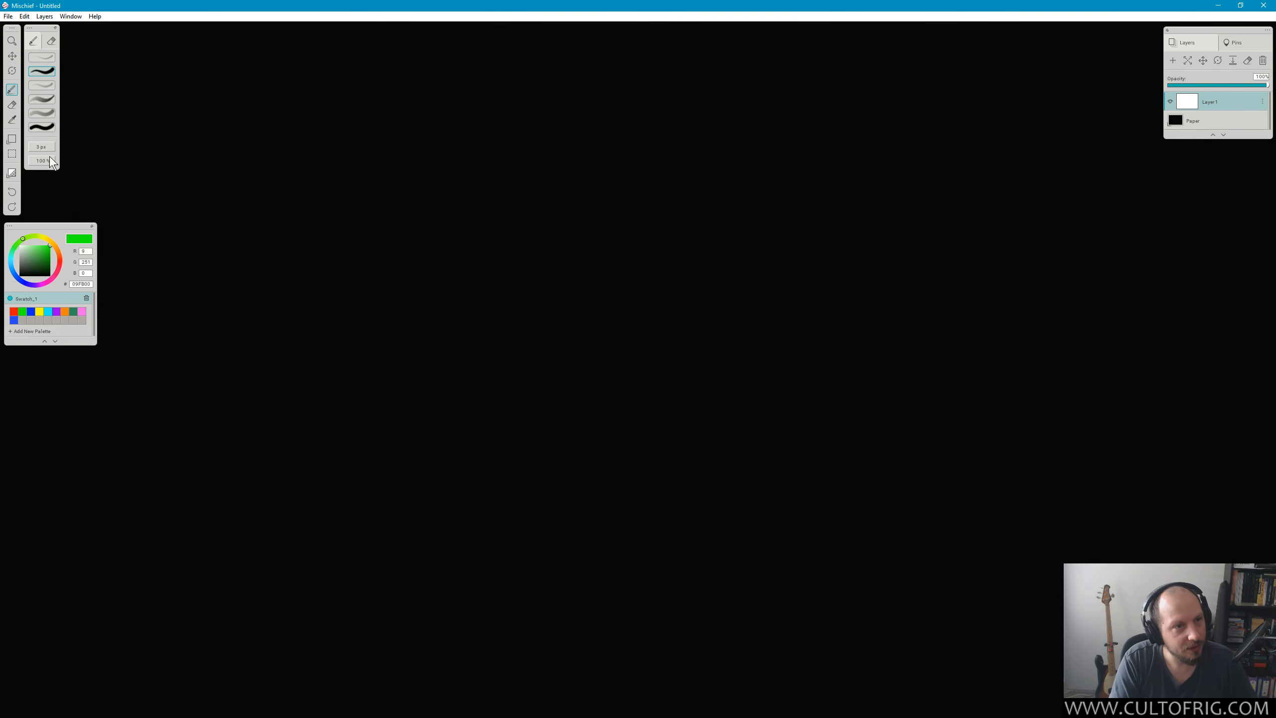
Make the Mischief canvas see-through over Maya and draw a bent green line rising across the foot toward the green toe circle.
left_click(11, 173)
left_click_drag(82, 173, 41, 175)
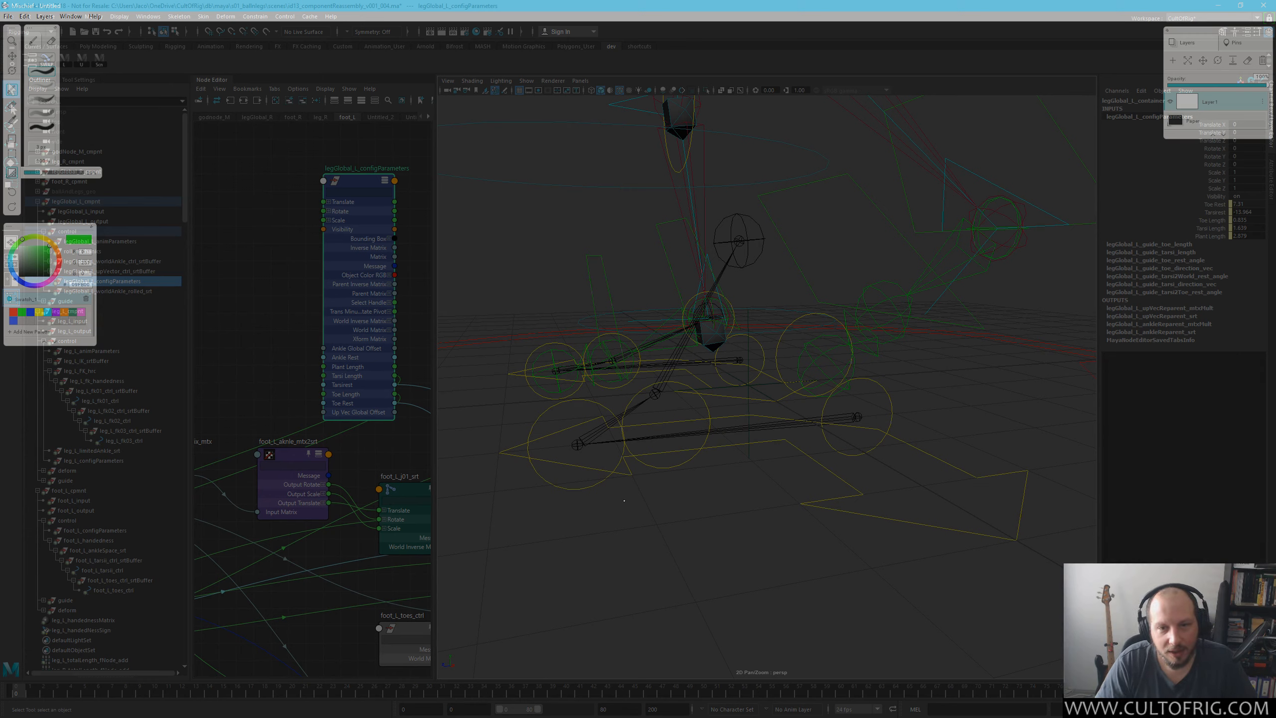
left_click_drag(553, 456, 684, 422)
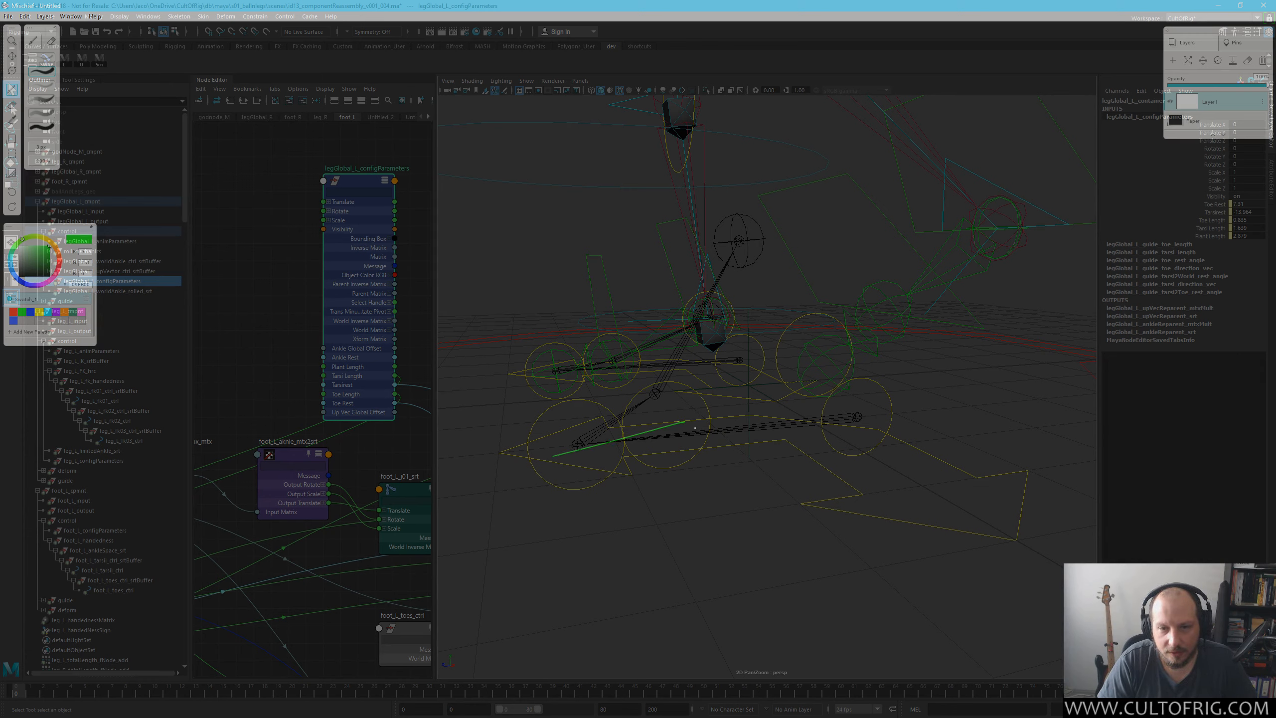
left_click(833, 343, "shift")
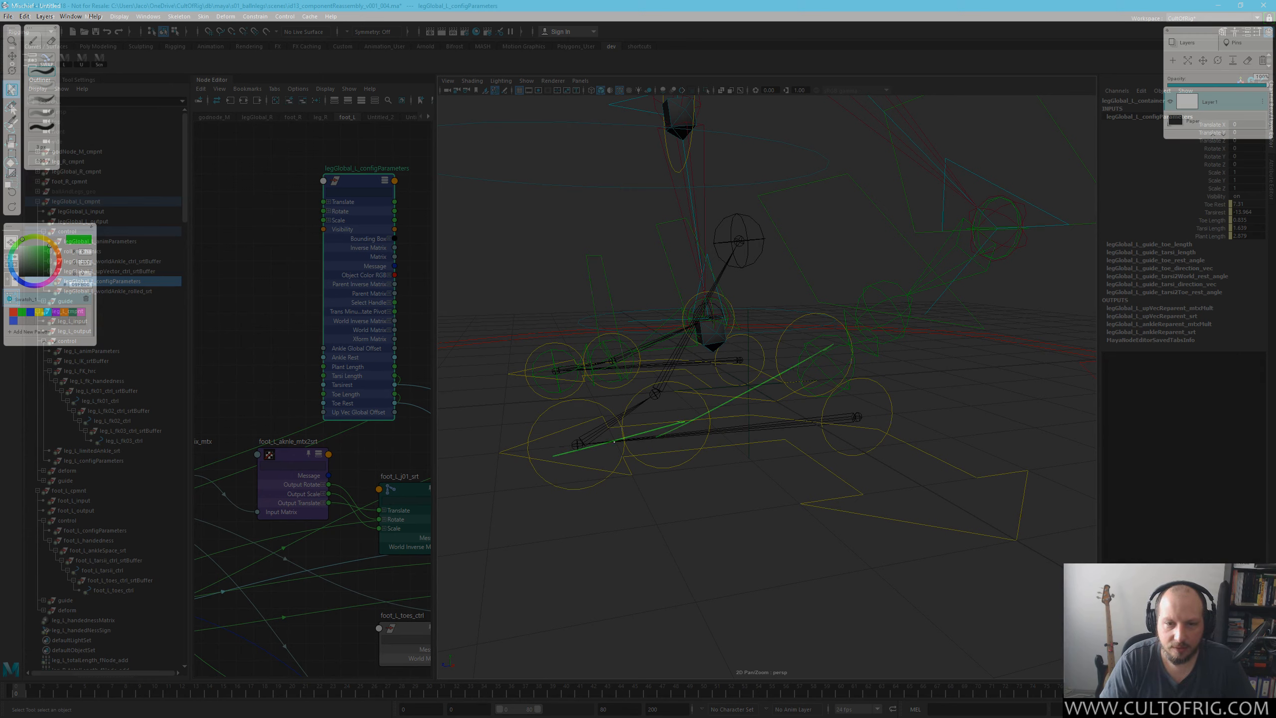
Try to mark the green line's bend with a cyan arc and undo the marks.
left_click(47, 312)
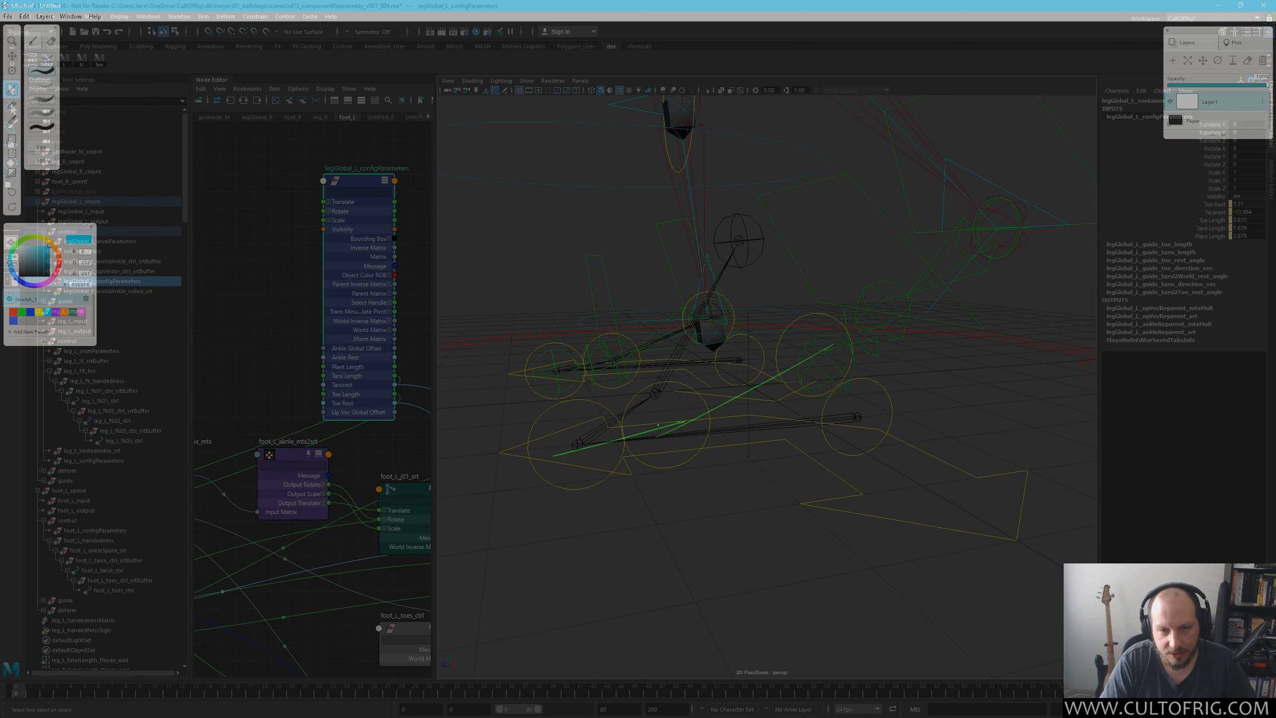
left_click_drag(665, 414, 766, 406)
key("ctrl+z")
key("ctrl+z")
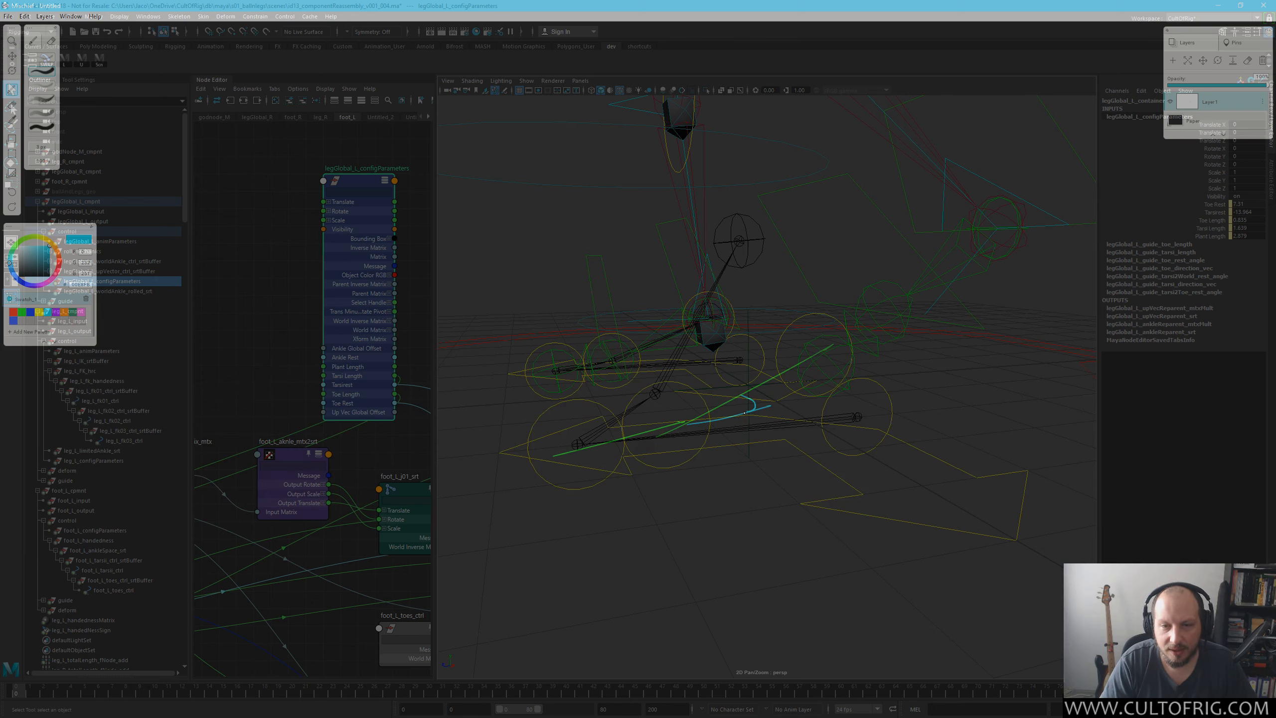
key("ctrl+z")
key("ctrl+z")
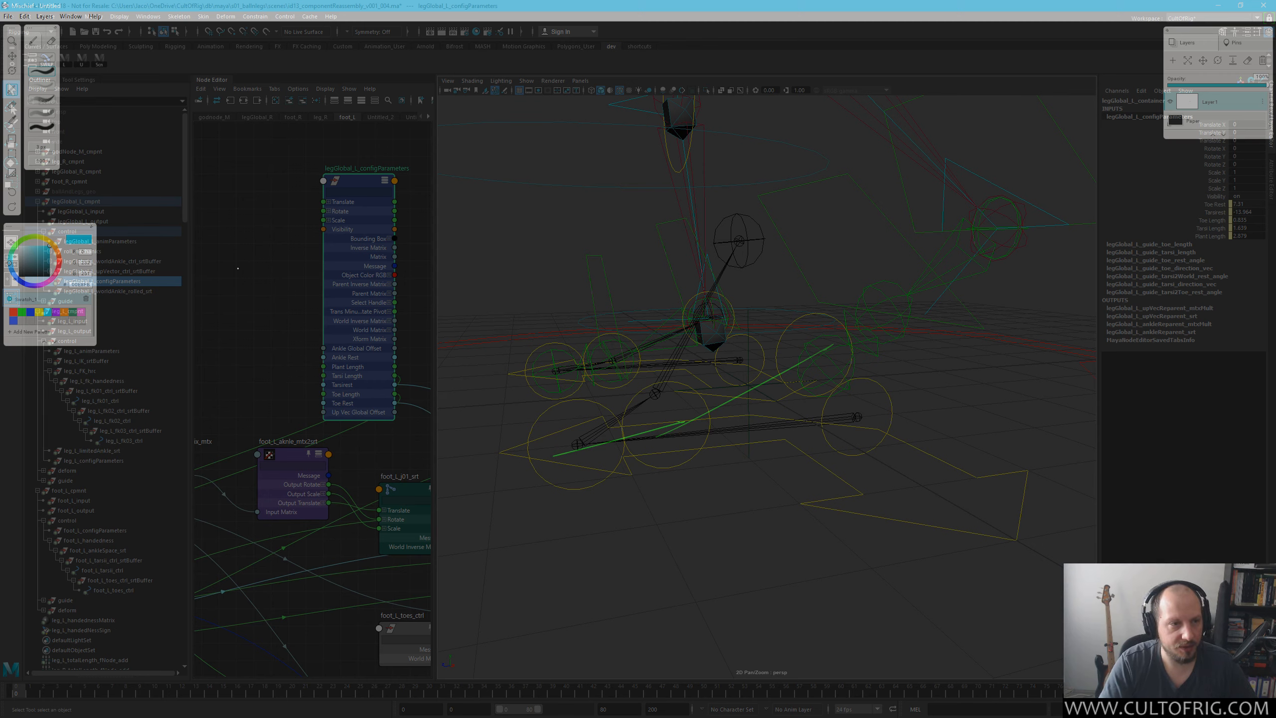
Trace the bent black foot chain in red, and try a cyan arc at its bend, undoing the arc.
left_click(12, 312)
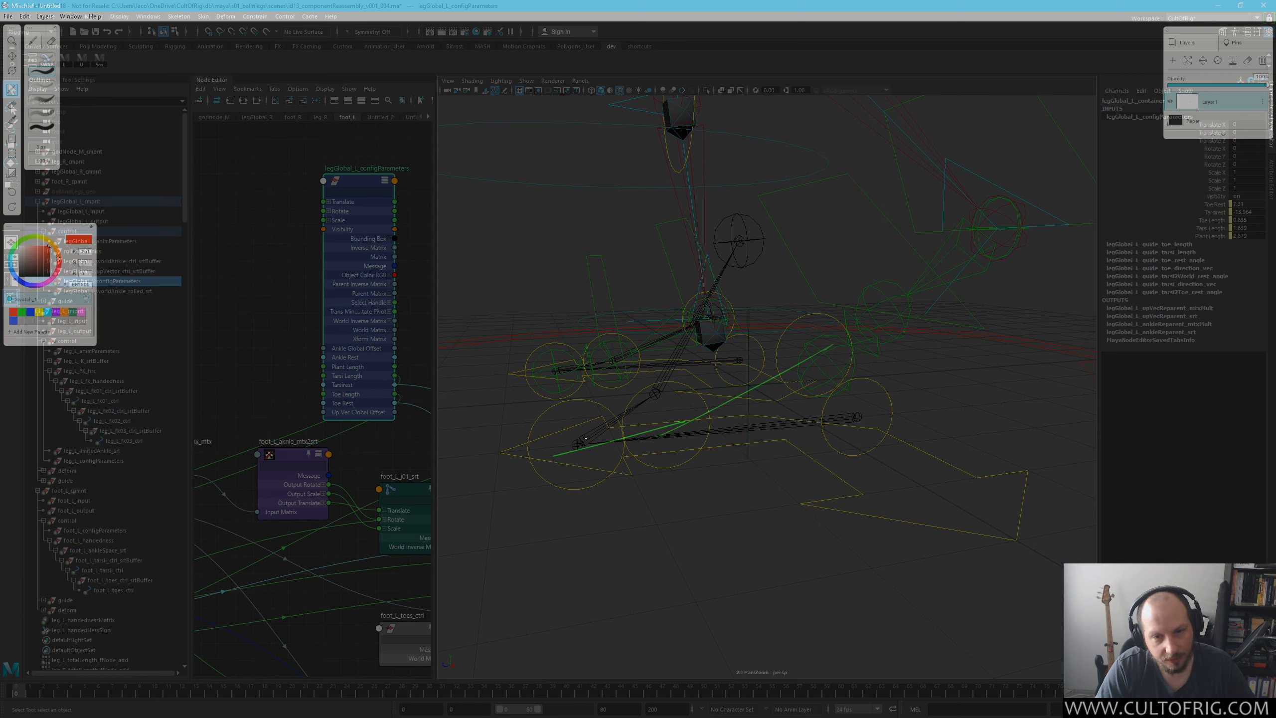
mouse_move(582, 442)
left_mouse_down()
mouse_move(636, 405)
mouse_move(696, 326)
left_mouse_up()
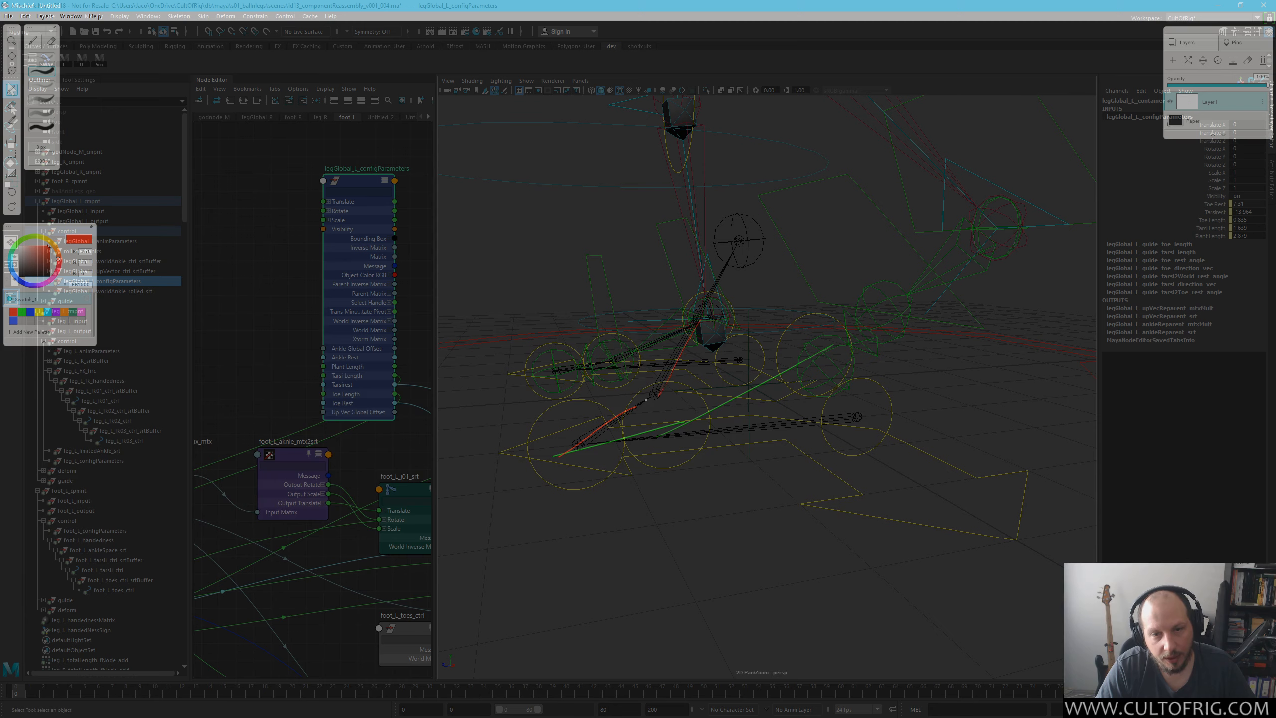
left_click(48, 312)
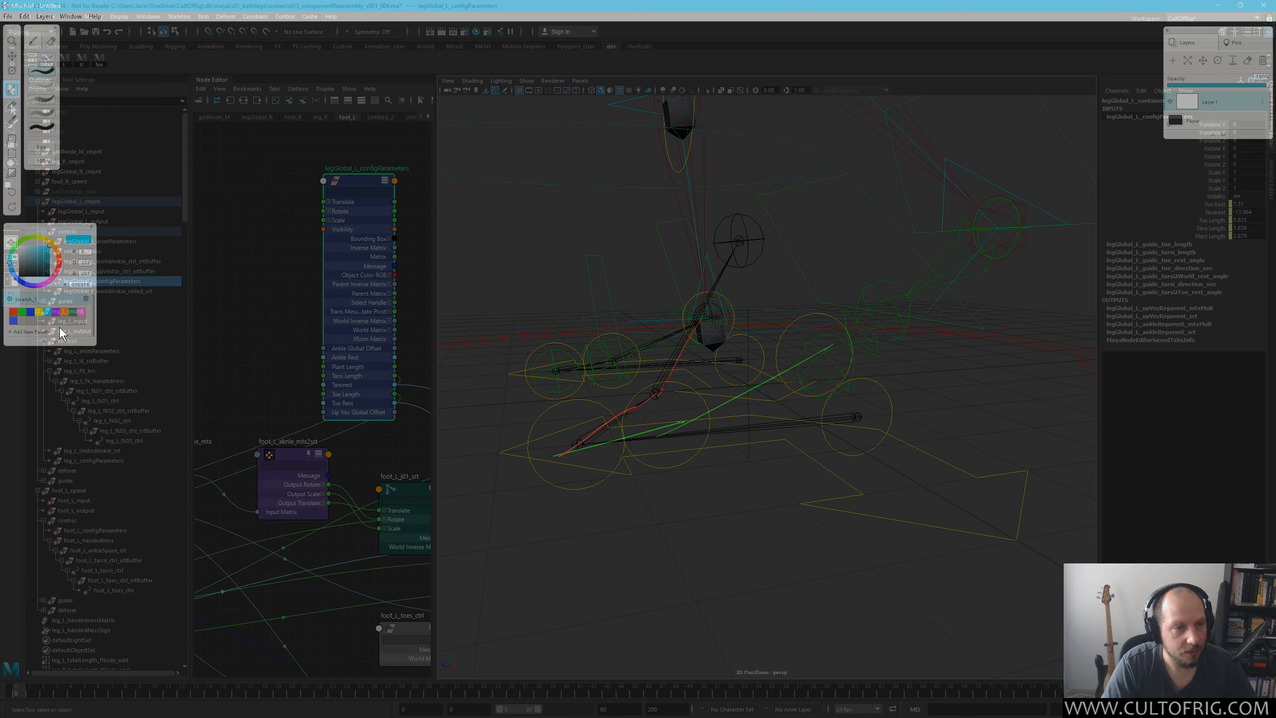
mouse_move(634, 405)
left_mouse_down()
mouse_move(629, 384)
mouse_move(720, 354)
left_mouse_up()
key("ctrl+z")
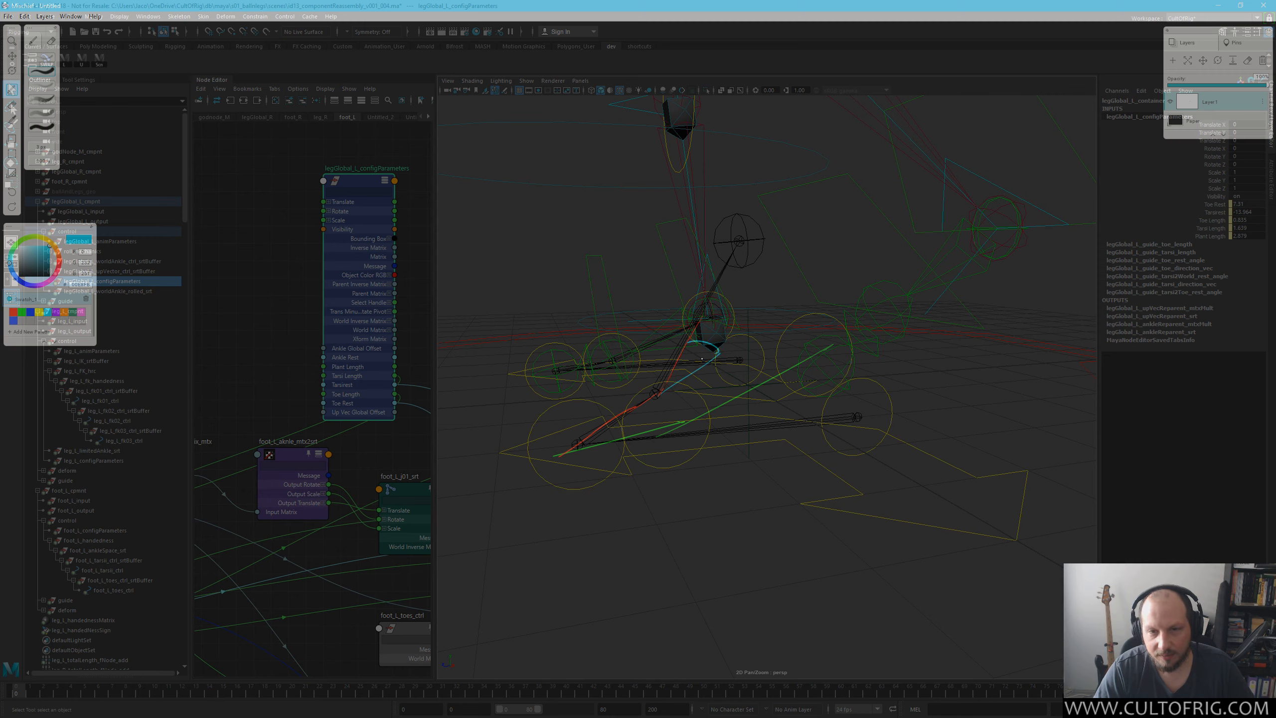
key("ctrl+z")
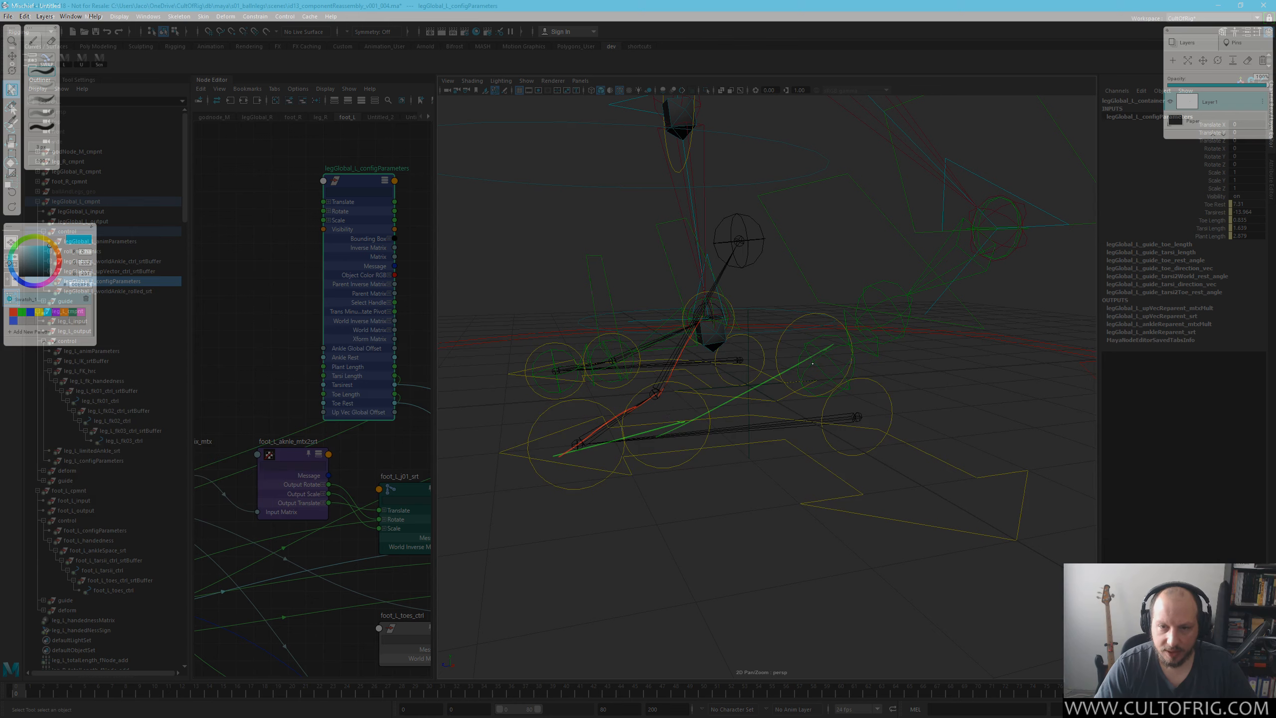
Sketch two bent foot chains in cyan with an arc at the first one's bend, and restore the canvas to 100% opacity.
mouse_move(828, 351)
left_mouse_down()
mouse_move(677, 424)
mouse_move(512, 470)
mouse_move(653, 429)
mouse_move(806, 345)
left_mouse_up()
left_click_drag(723, 396, 819, 336)
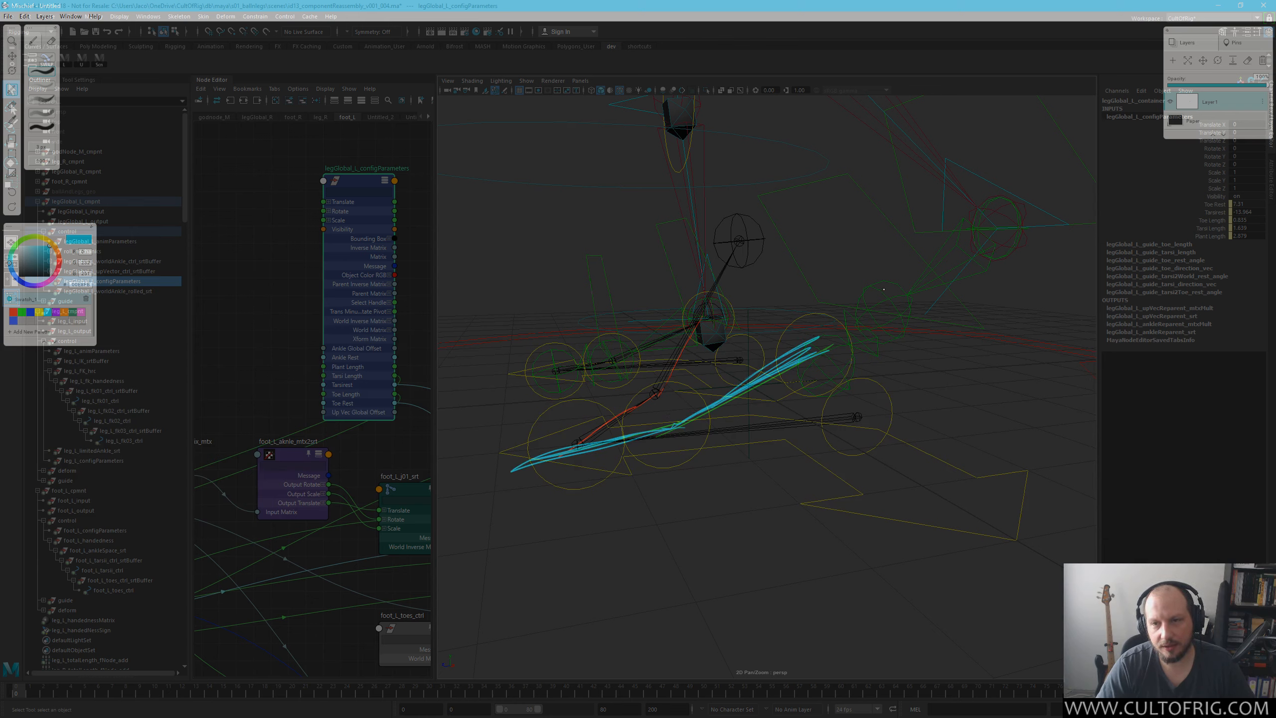
mouse_move(996, 222)
left_mouse_down()
mouse_move(990, 340)
mouse_move(877, 461)
mouse_move(997, 316)
mouse_move(859, 465)
mouse_move(1008, 329)
left_mouse_up()
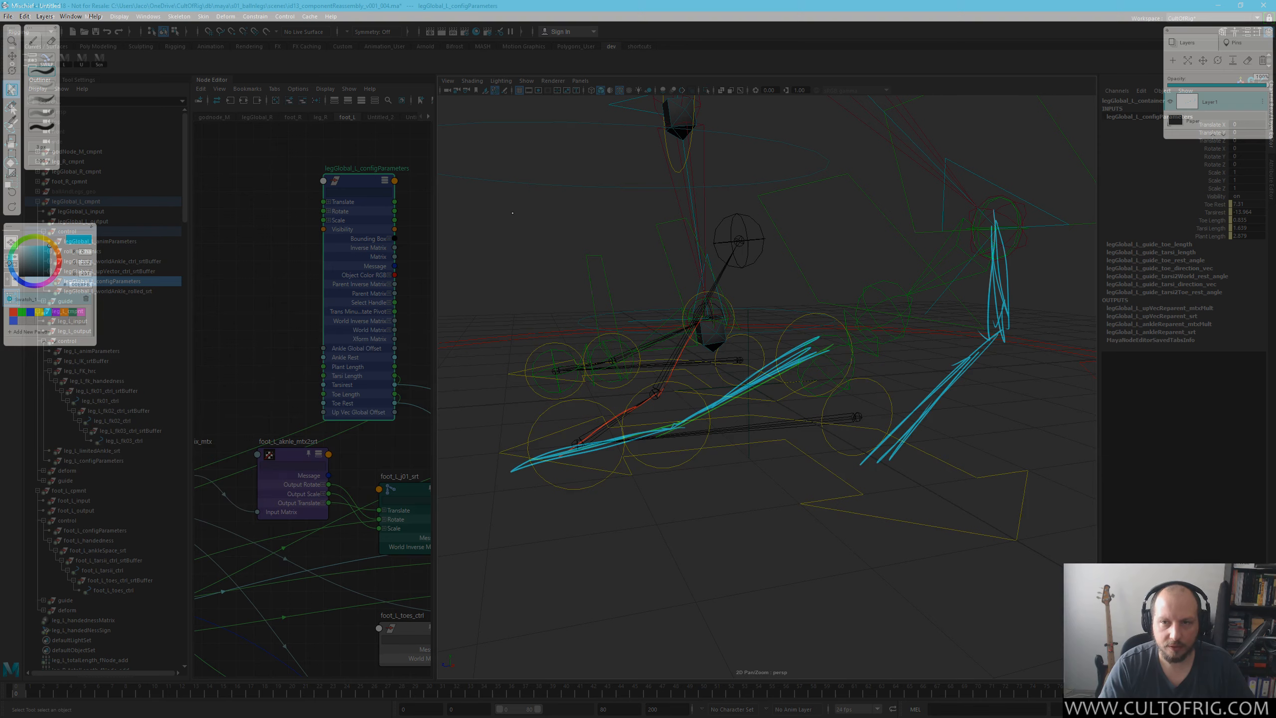
left_click_drag(645, 429, 703, 409)
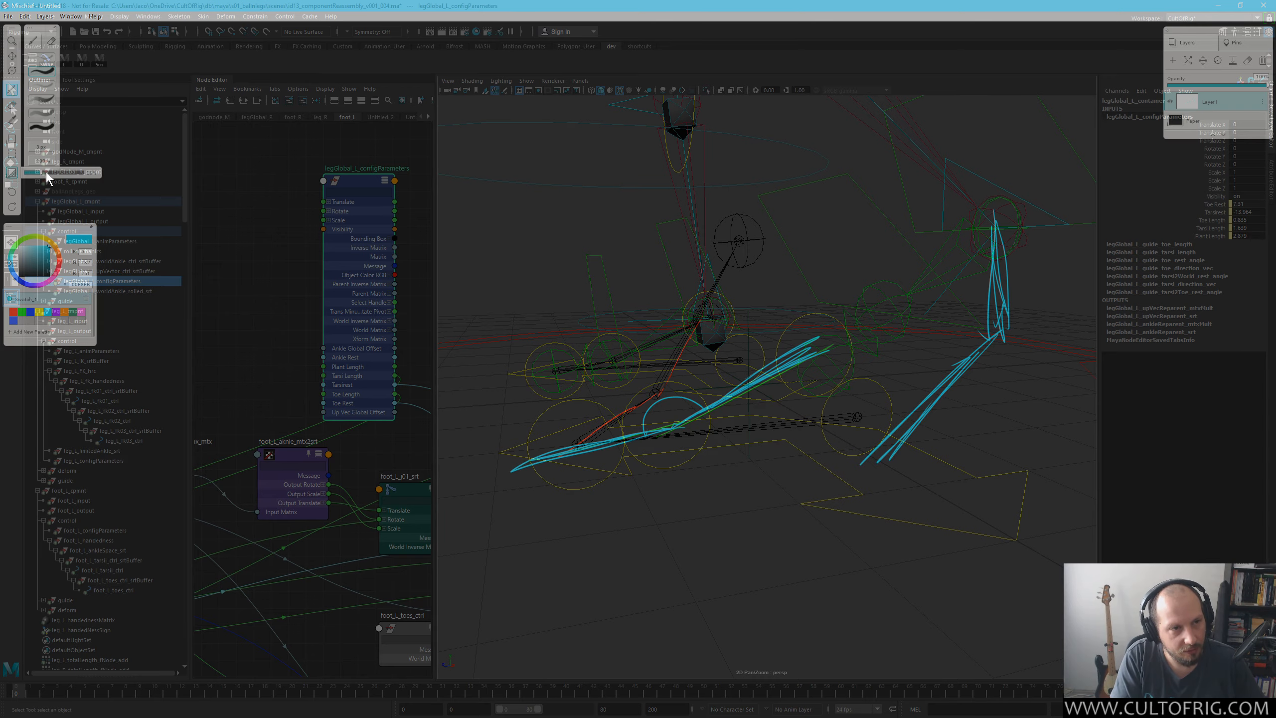
left_click_drag(46, 171, 83, 172)
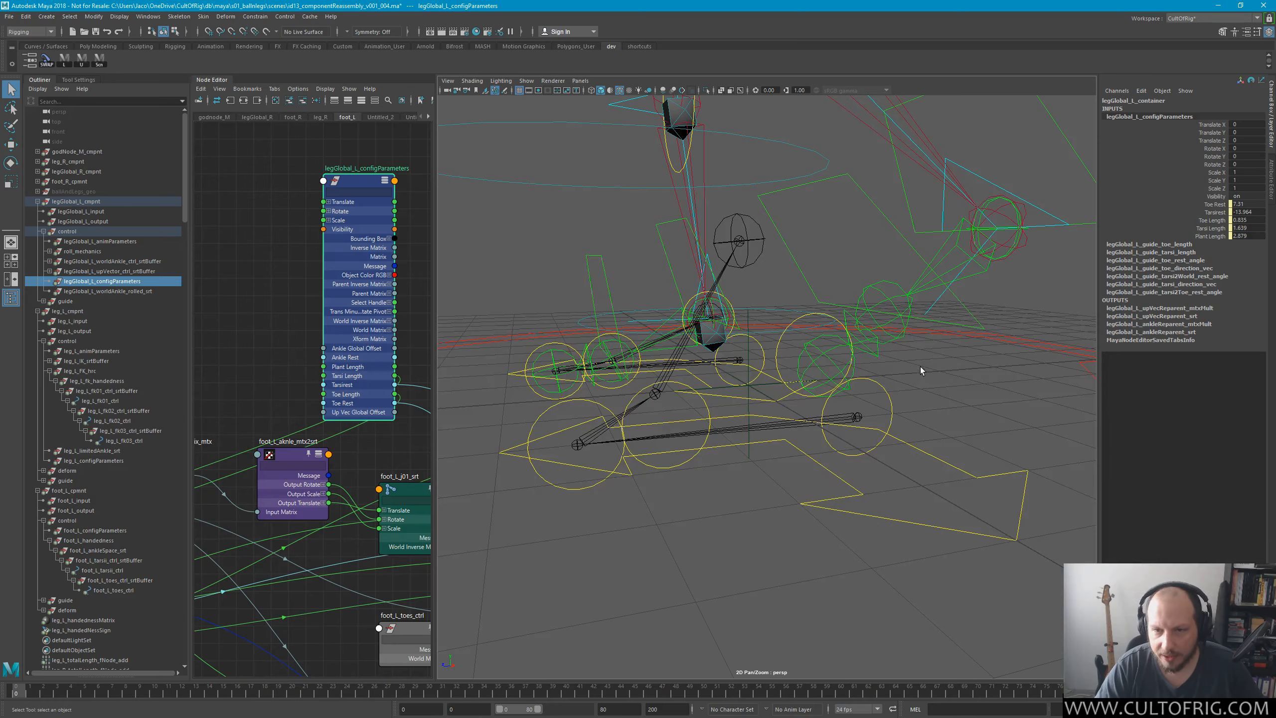
Switch to Maya and test the left leg by rotating leg_L_fk02_ctrl and leg_L_fk03_ctrl, undoing each rotation.
left_click_drag(921, 371, 731, 305, "alt")
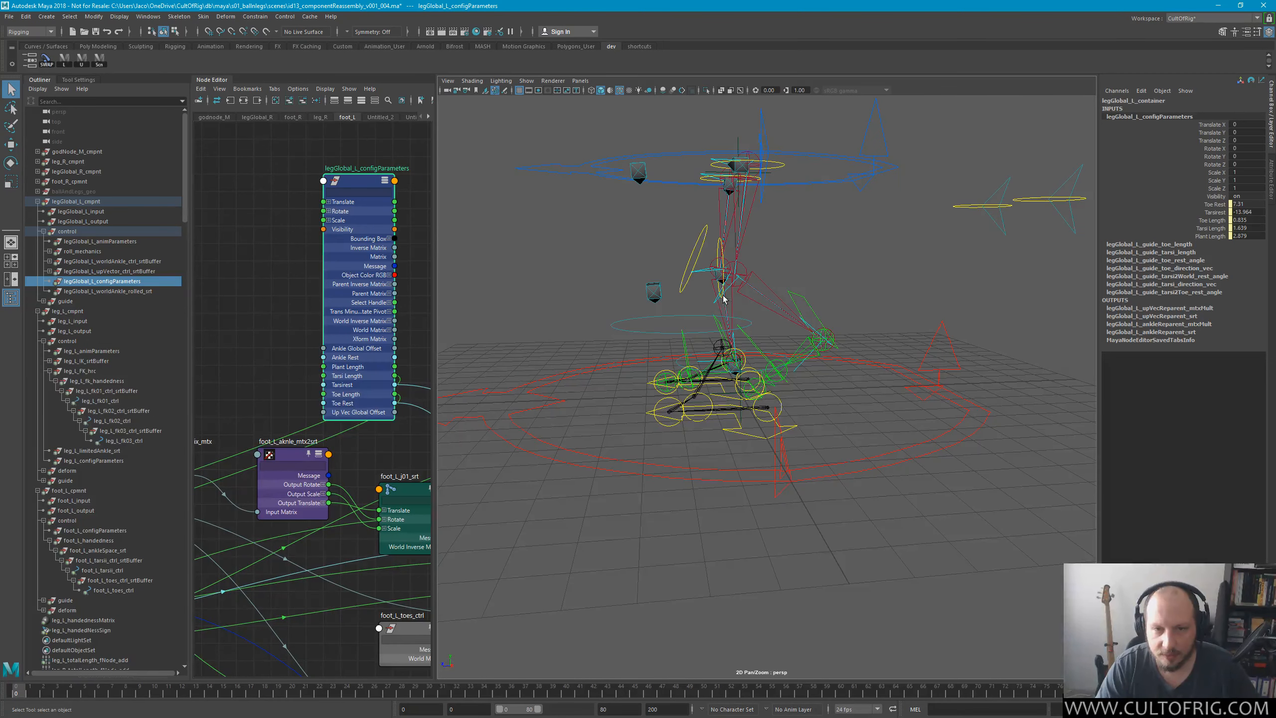
left_click(723, 298)
key("e")
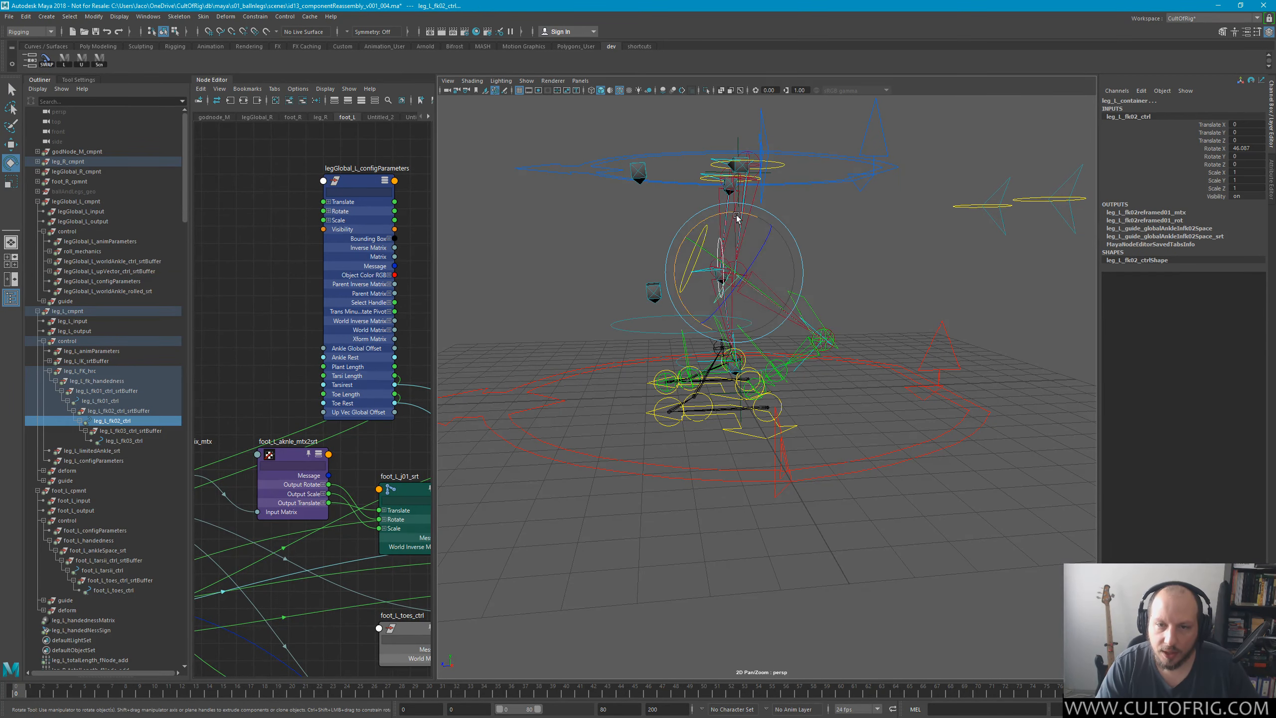
left_click_drag(736, 216, 793, 220)
key("ctrl+z")
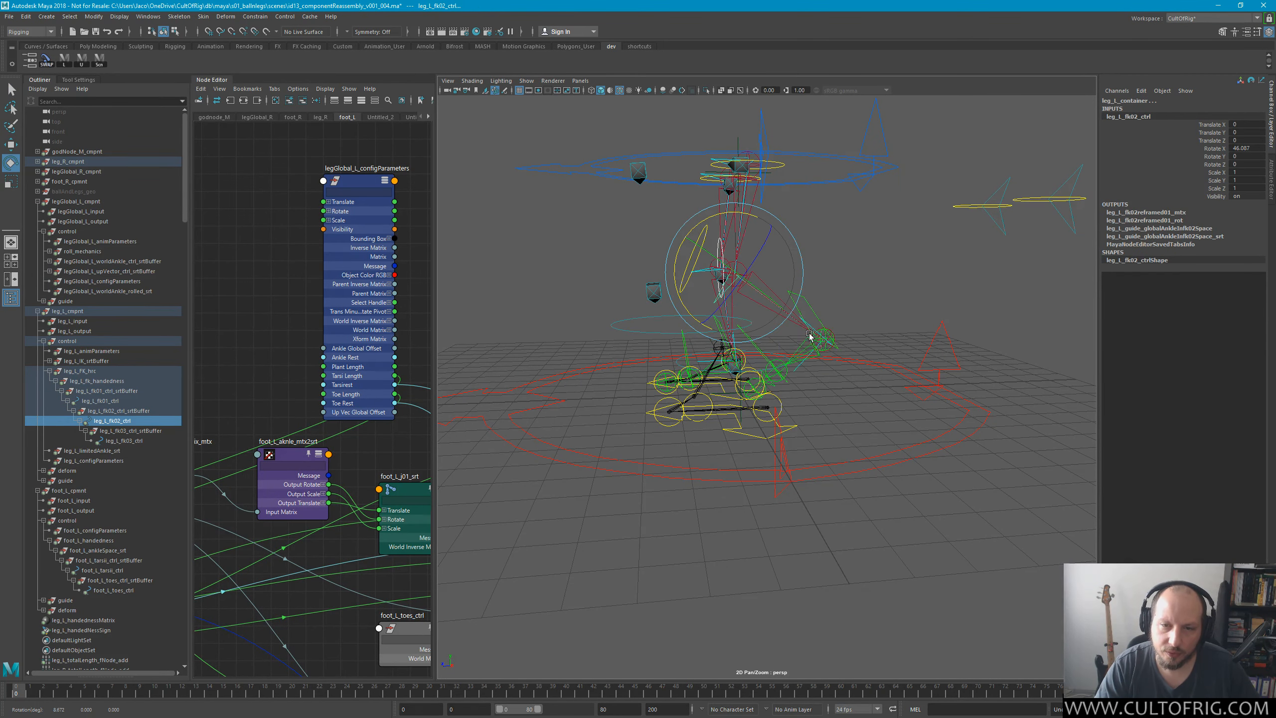
left_click(810, 336)
mouse_move(824, 280)
left_mouse_down()
mouse_move(809, 287)
mouse_move(834, 288)
left_mouse_up()
key("ctrl+z")
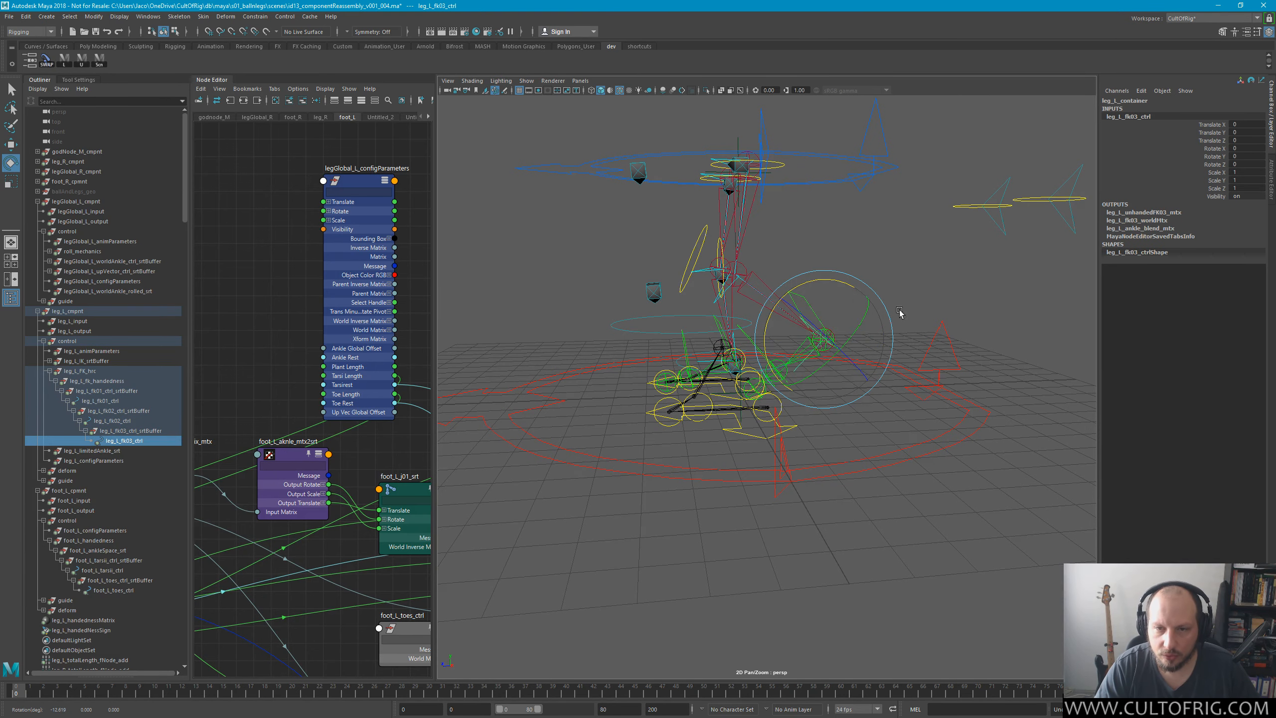
Test the foot controls by rotating foot_L_toes_ctrl, undoing that rotation, and rotating foot_L_tarsi_ctrl about -11.7° in X.
left_click(852, 247)
left_click(750, 347)
left_click_drag(771, 312, 704, 354)
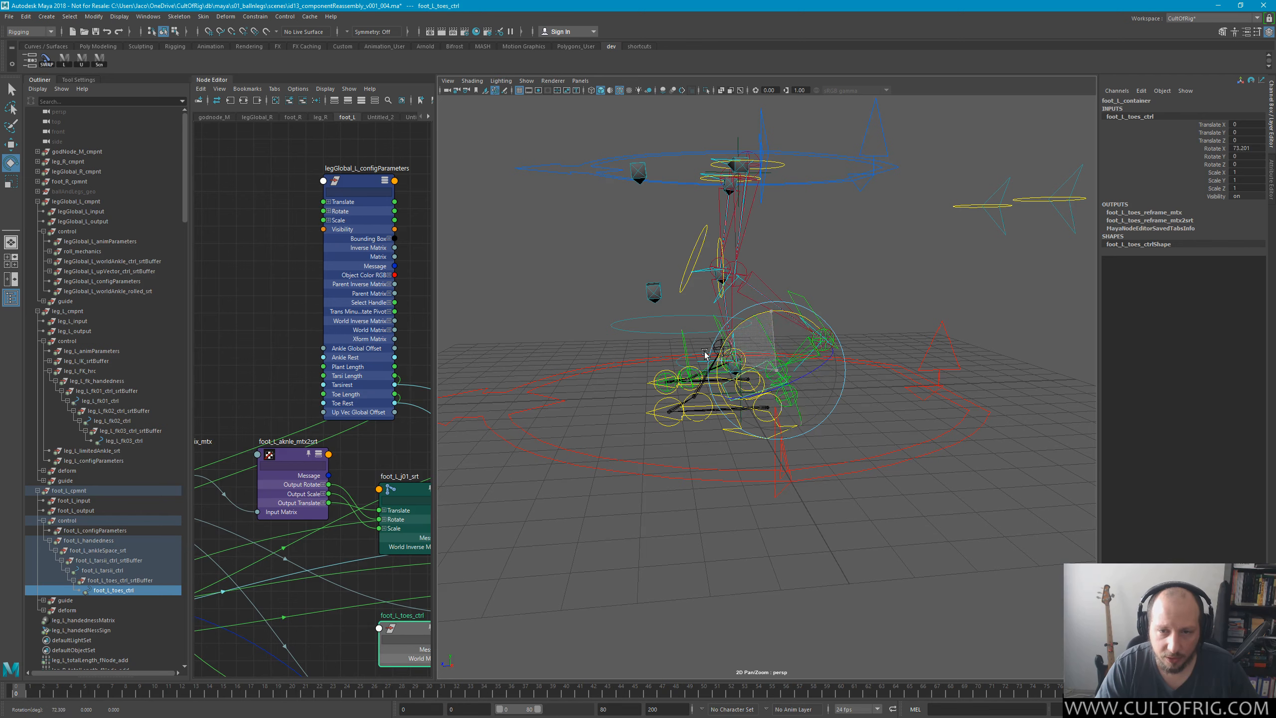
key("ctrl+z")
left_click(807, 299)
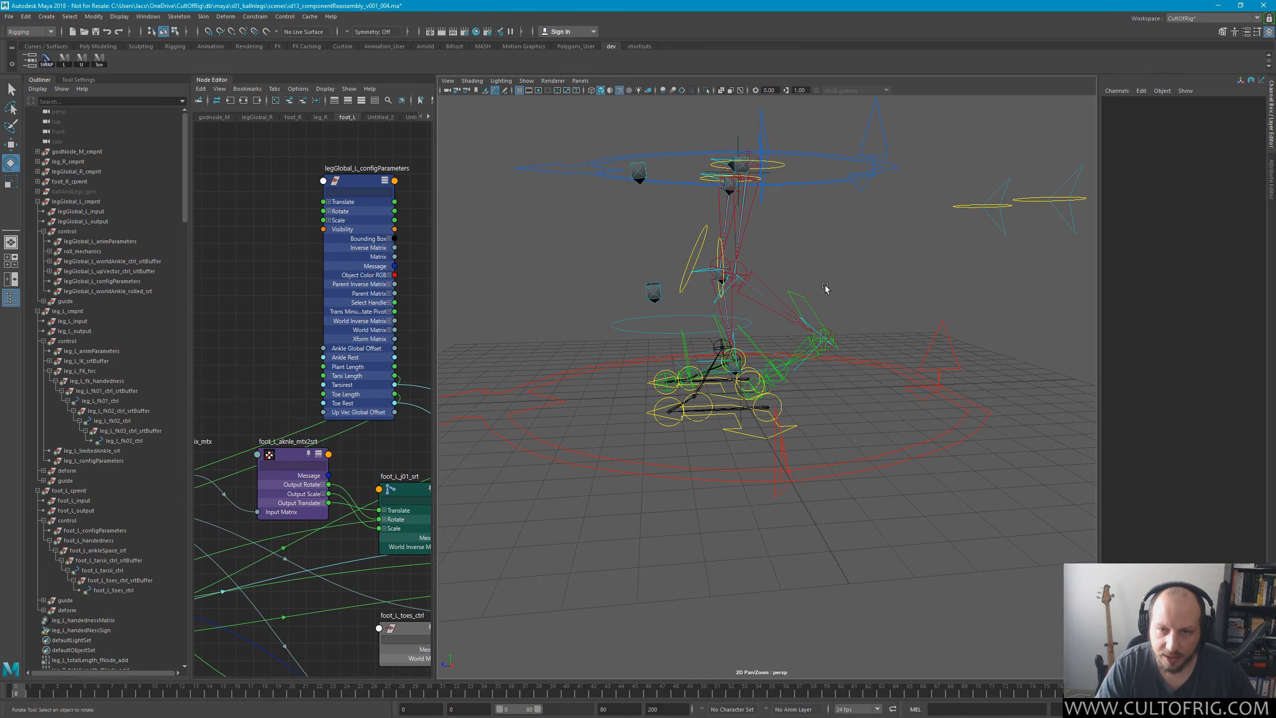
left_click(806, 304)
left_click_drag(806, 283, 859, 232)
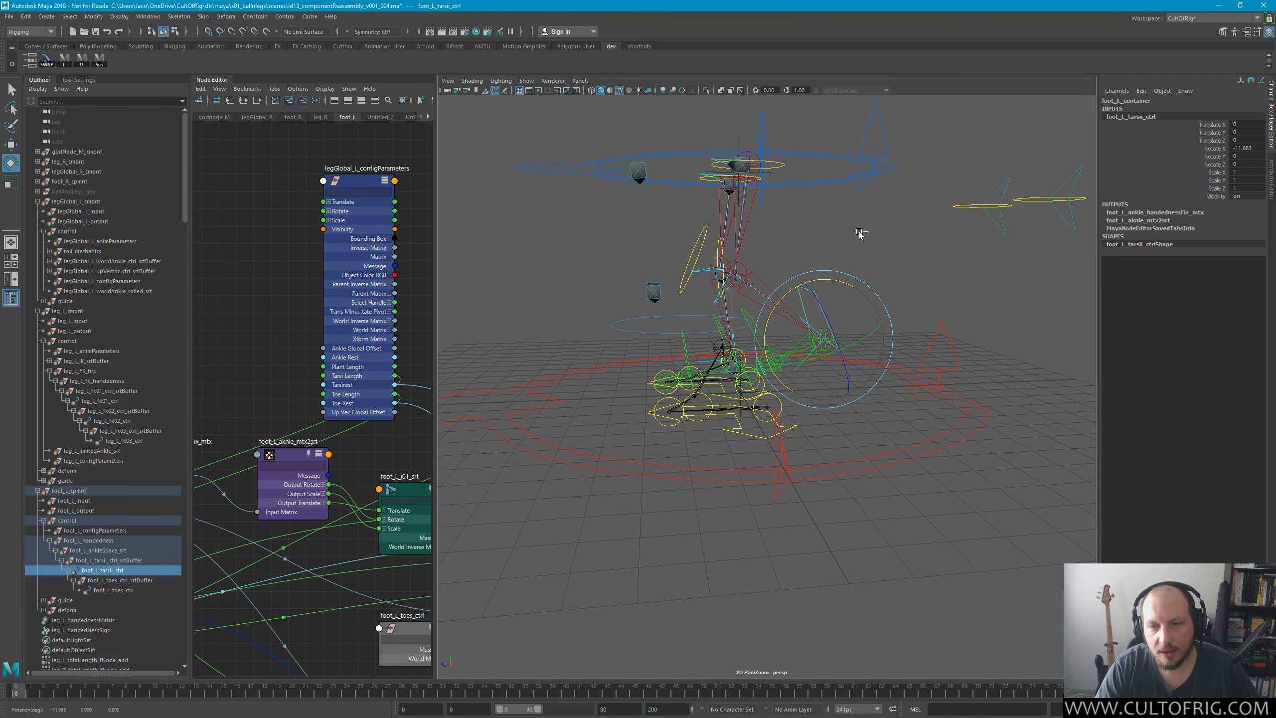
left_click(858, 234)
Examine the left foot's joint chain against the black guide chain from several angles at close range.
key("q")
left_click_drag(824, 358, 871, 308, "alt")
left_click_drag(763, 285, 846, 327, "alt")
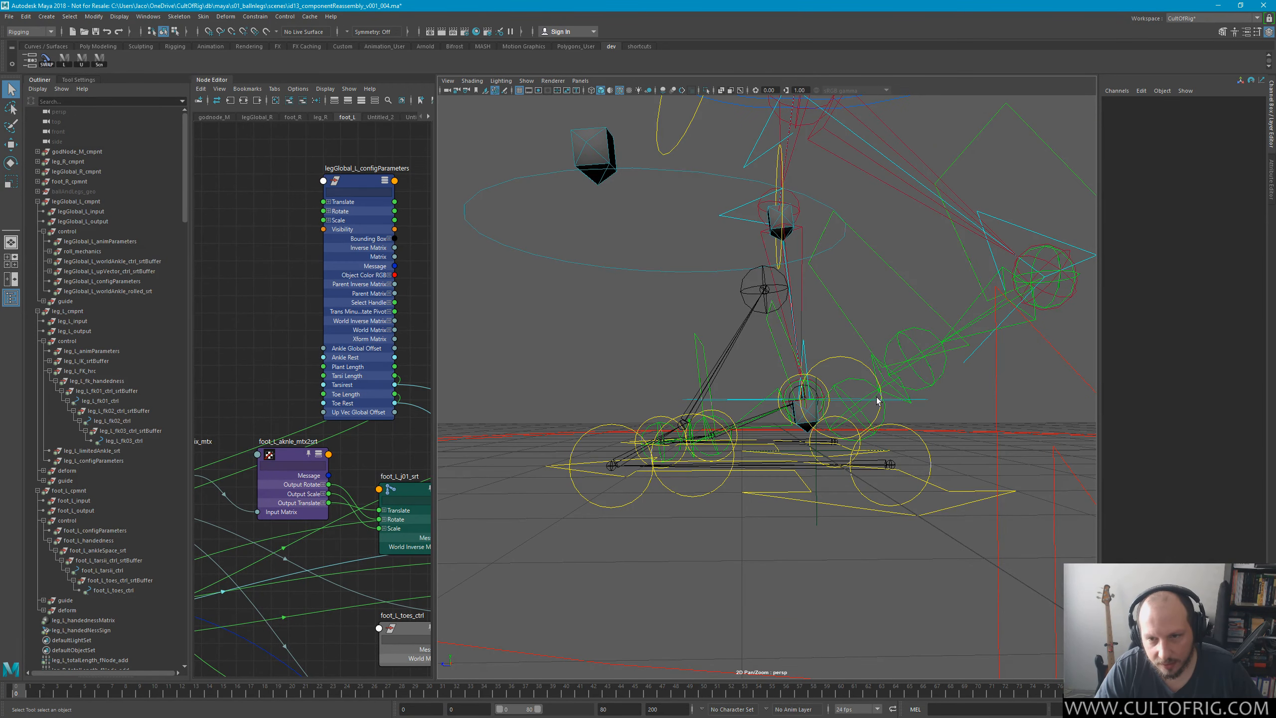
left_click_drag(821, 325, 863, 421, "alt")
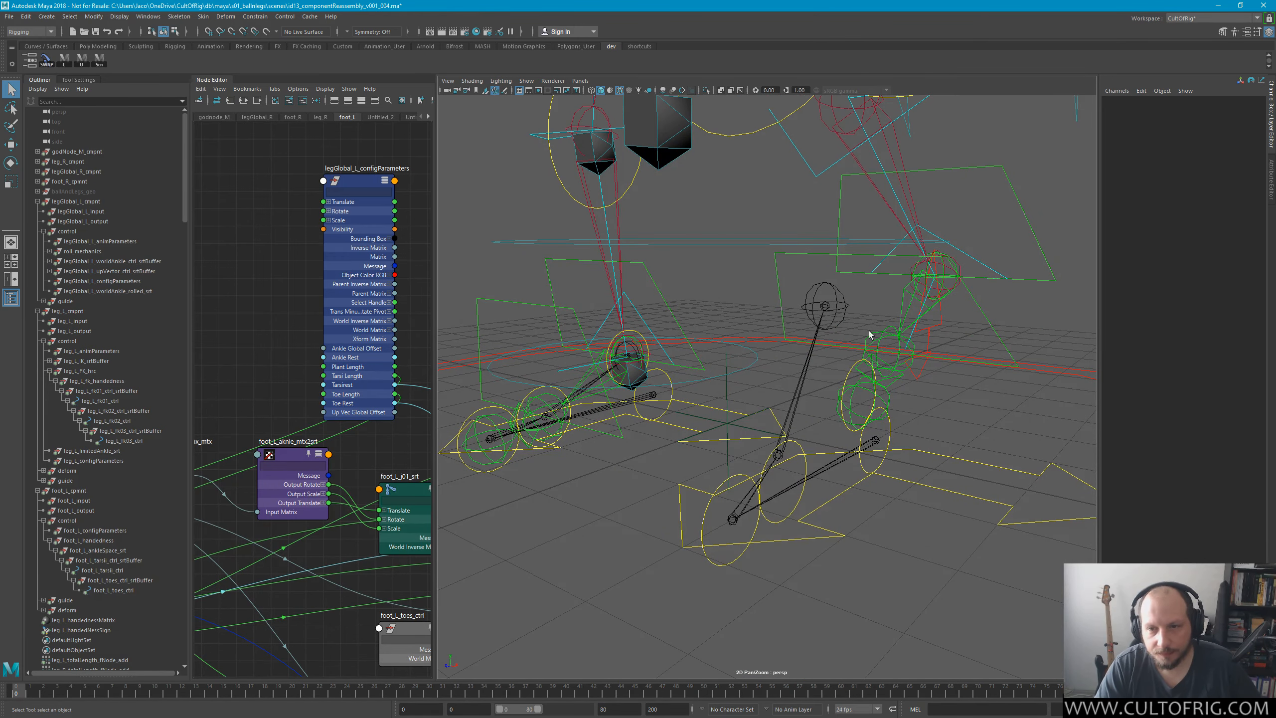
left_click_drag(869, 332, 836, 357, "alt")
left_click_drag(756, 329, 890, 386, "alt")
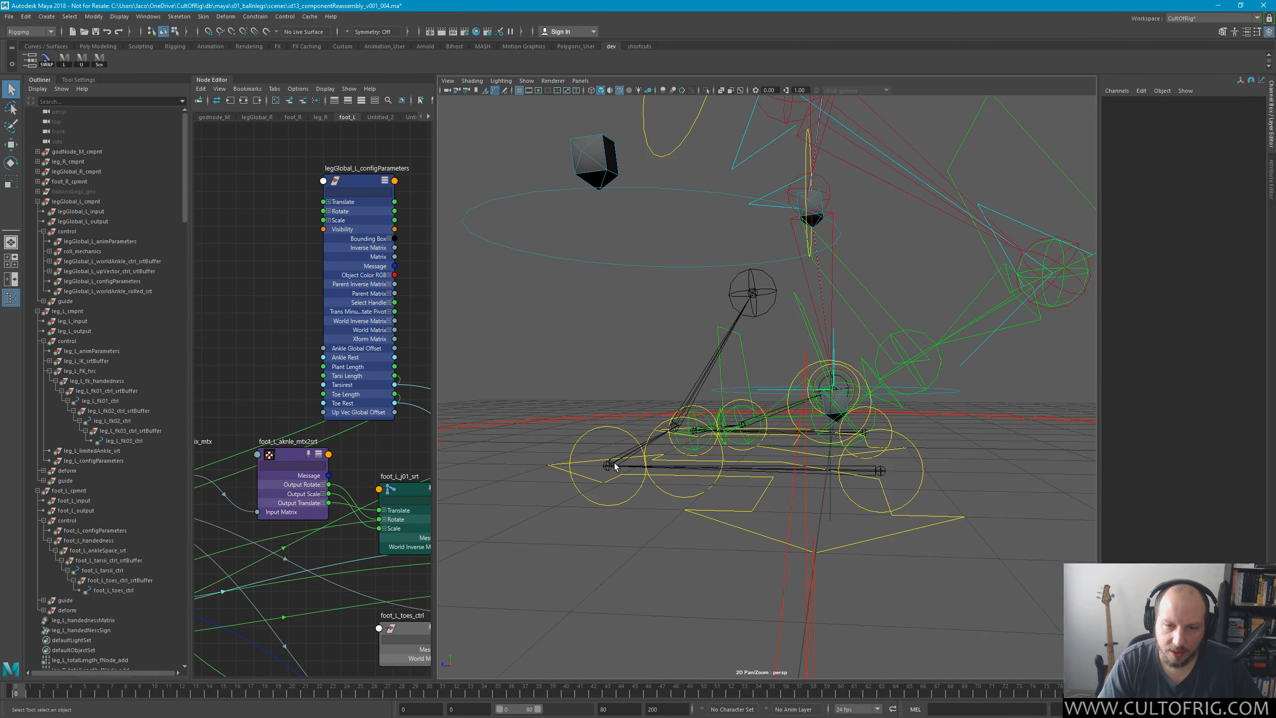
Switch to Mischief and draw a bent cyan line below the sketch, with a red line bending the opposite way beside it.
key("alt+Tab")
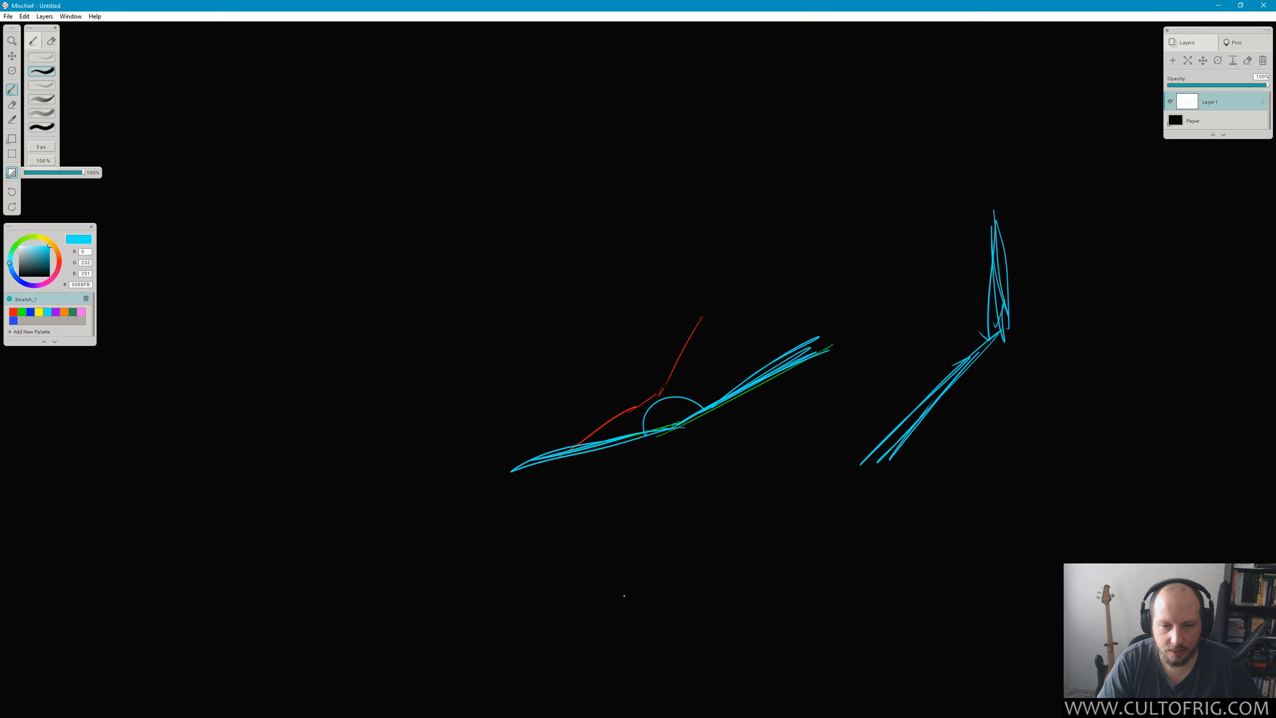
left_click_drag(609, 603, 771, 514)
key("ctrl+z")
mouse_move(543, 640)
left_mouse_down()
mouse_move(715, 625)
mouse_move(824, 560)
left_mouse_up()
left_click(920, 518, "alt")
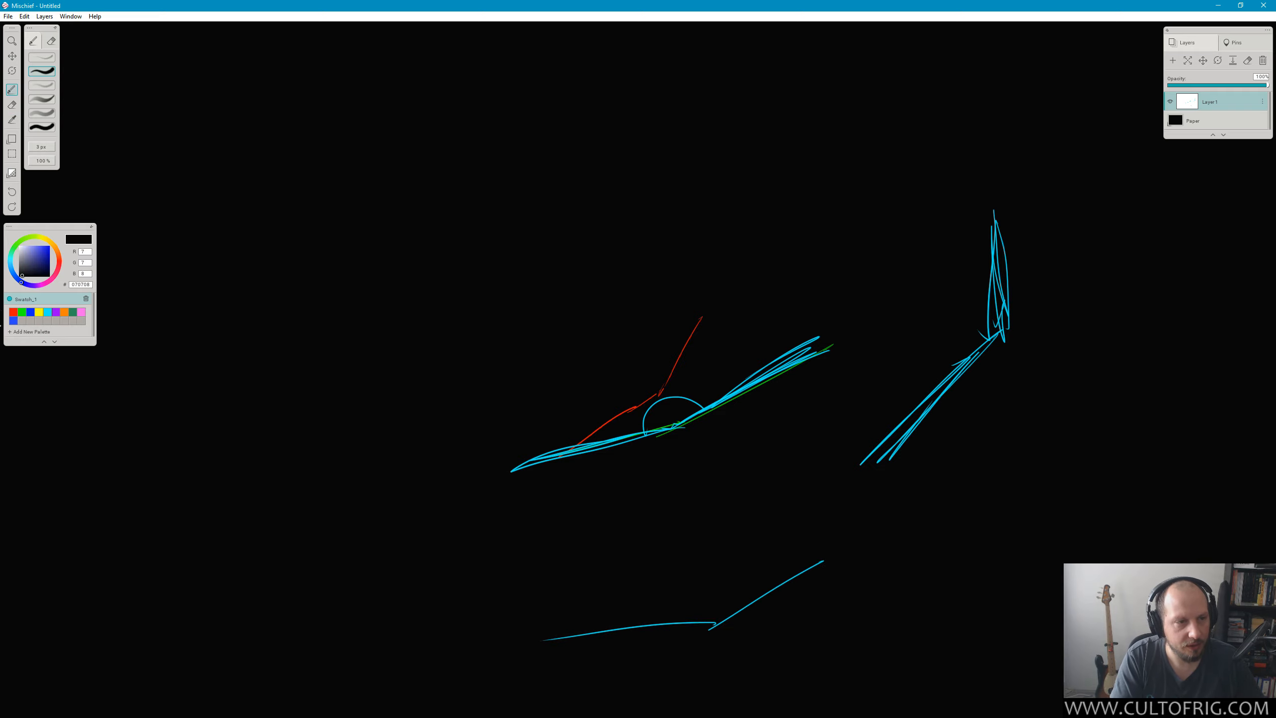
left_click(13, 312)
mouse_move(823, 648)
left_mouse_down()
mouse_move(926, 598)
mouse_move(1063, 588)
left_mouse_up()
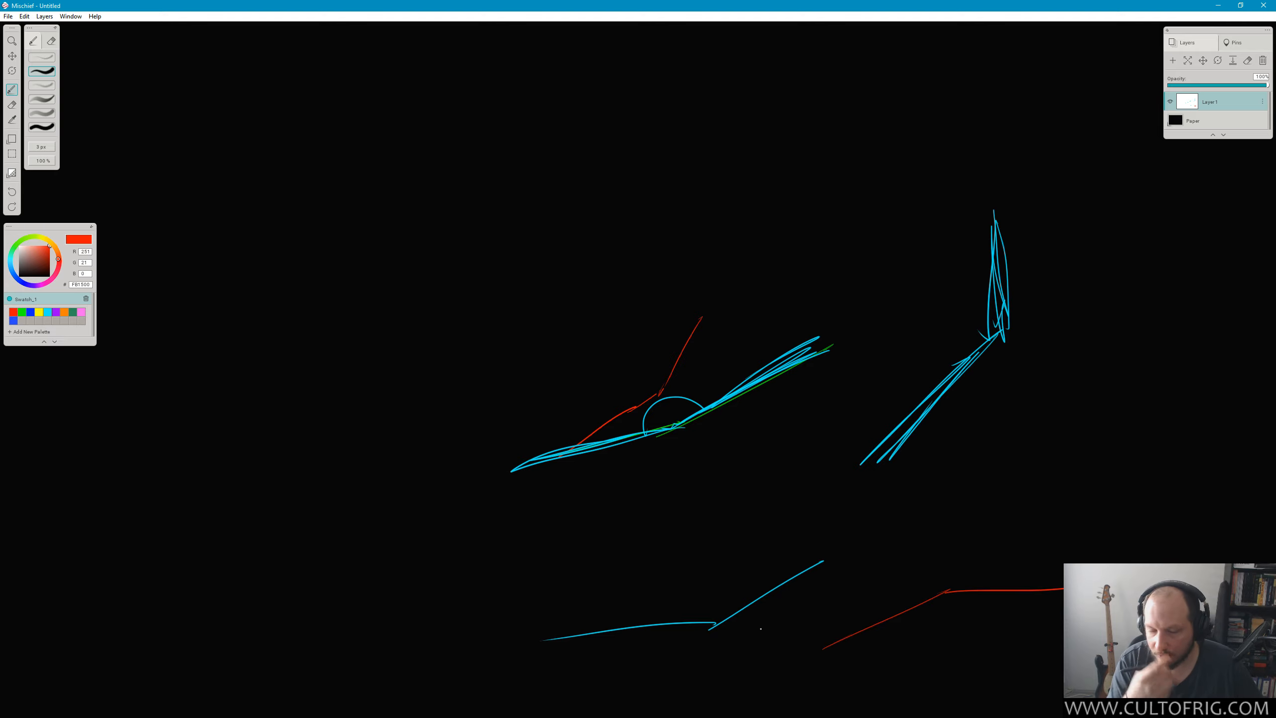
mouse_move(755, 595)
left_mouse_down()
mouse_move(764, 629)
mouse_move(705, 629)
left_mouse_up()
left_click_drag(674, 620, 757, 593)
key("ctrl+z")
key("ctrl+z")
key("ctrl+z")
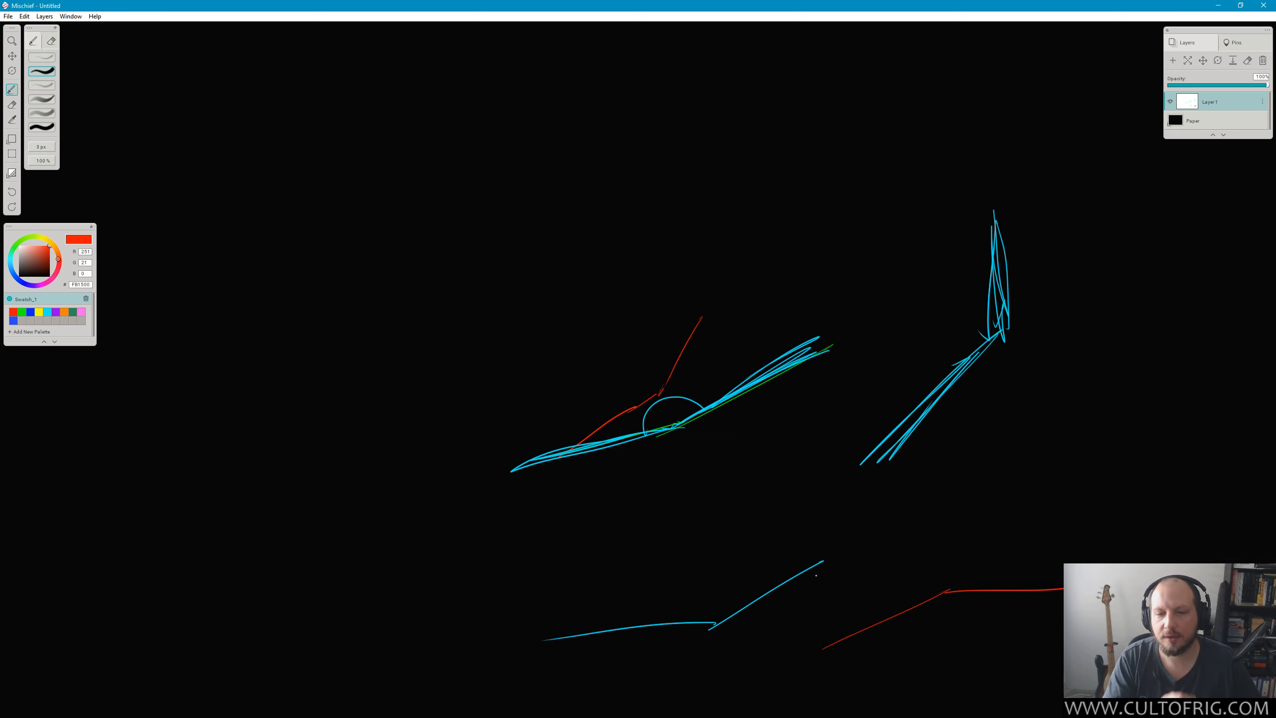
Switch to Maya and widen the Node Editor to show more of the foot_L graph beside the viewport.
key("alt+Tab")
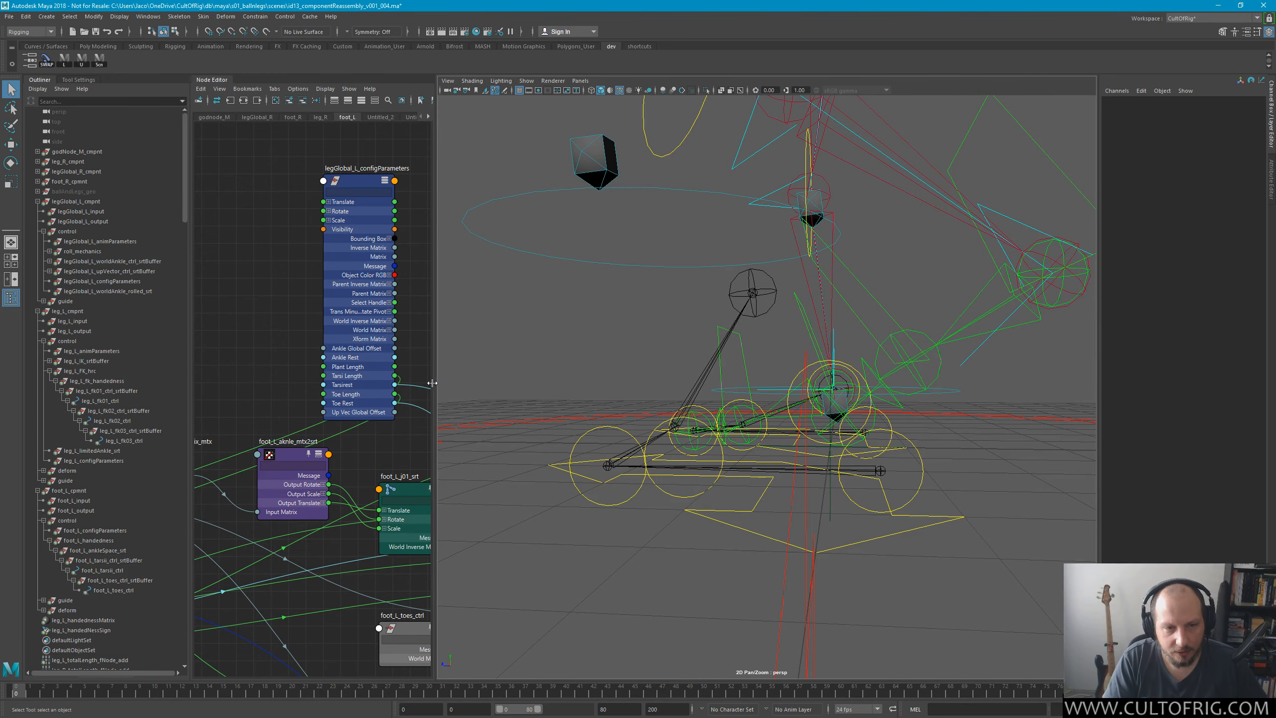
left_click_drag(435, 384, 658, 375)
left_click_drag(949, 407, 987, 424, "alt")
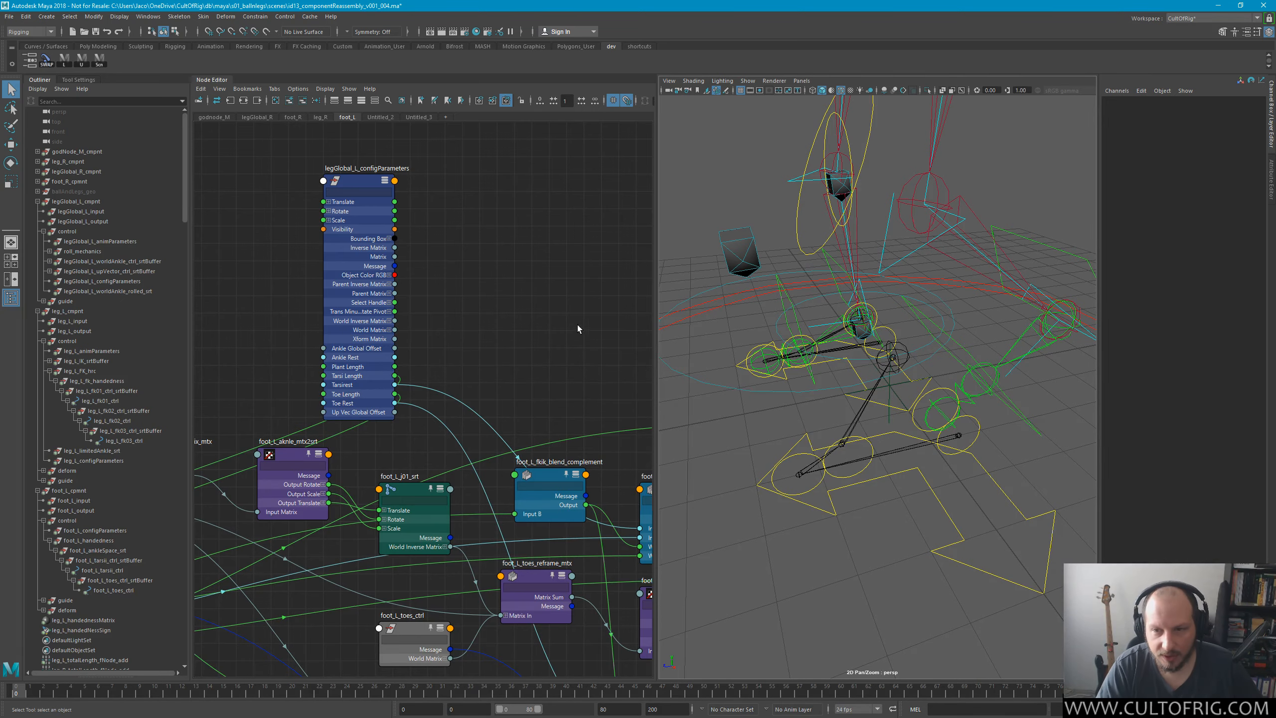
left_click_drag(869, 347, 880, 354, "alt")
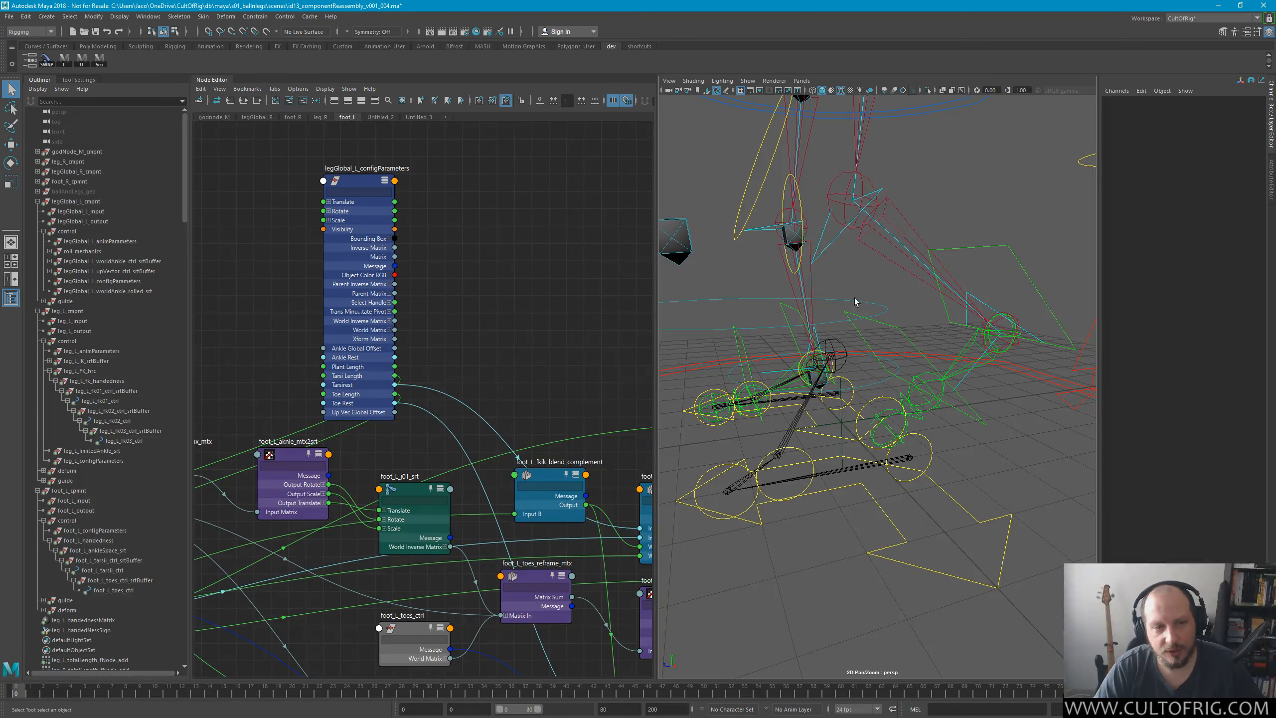
middle_click_drag(493, 408, 485, 316, "alt")
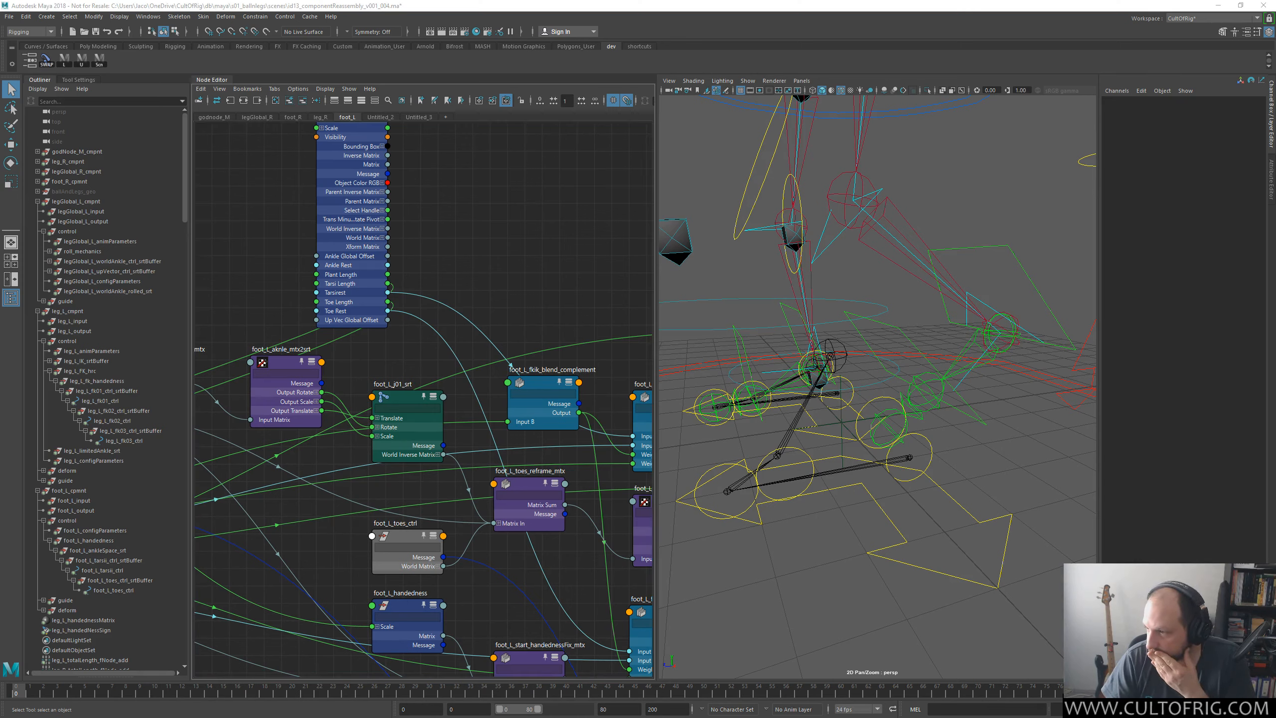
Examine the left leg and foot controls from several angles and widen the Outliner slightly.
key("alt+Tab")
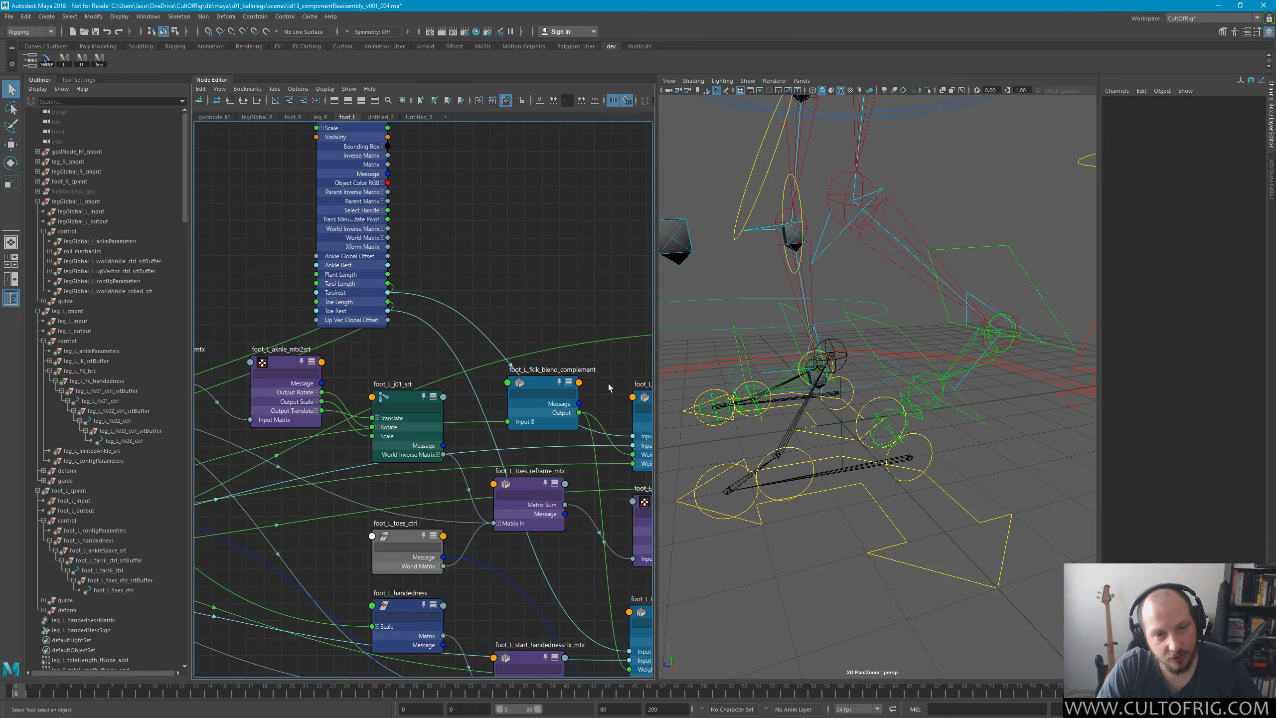
mouse_move(967, 385)
left_mouse_down("alt")
mouse_move(947, 384)
mouse_move(954, 352)
mouse_move(970, 374)
left_mouse_up("alt")
right_click_drag(969, 374, 969, 369, "alt")
left_click_drag(970, 369, 938, 330, "alt")
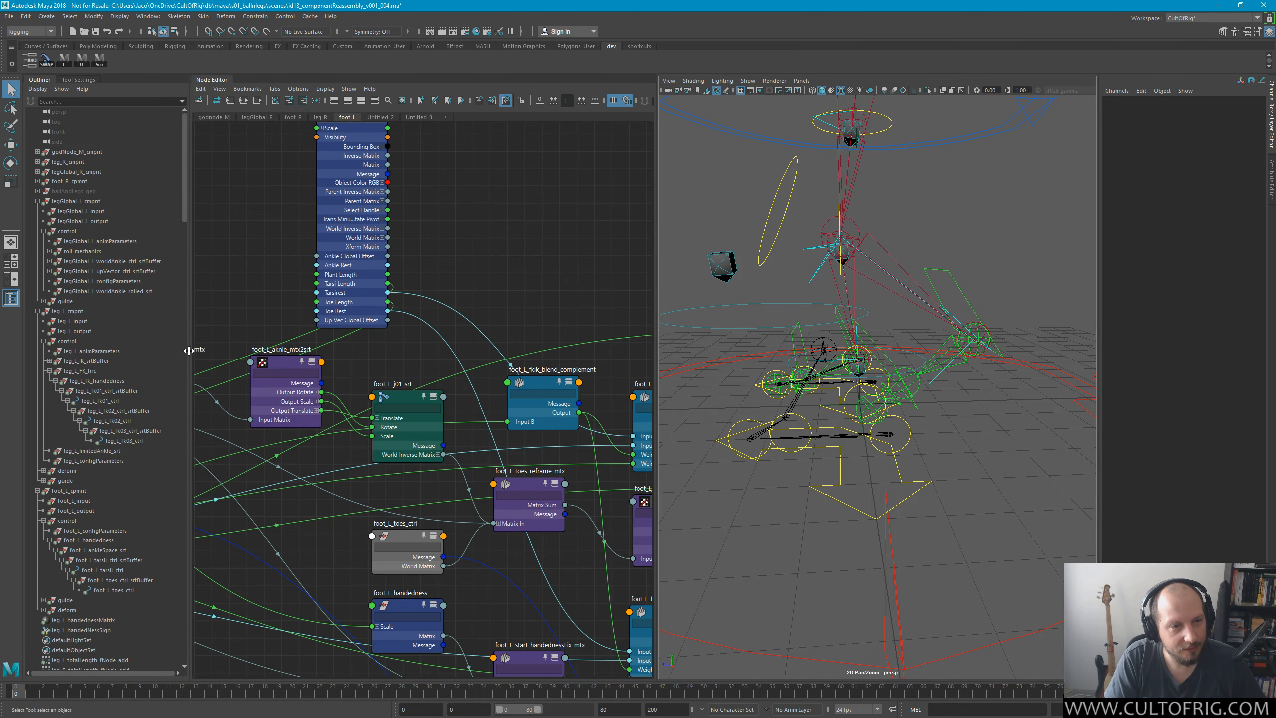
left_click_drag(192, 353, 212, 364)
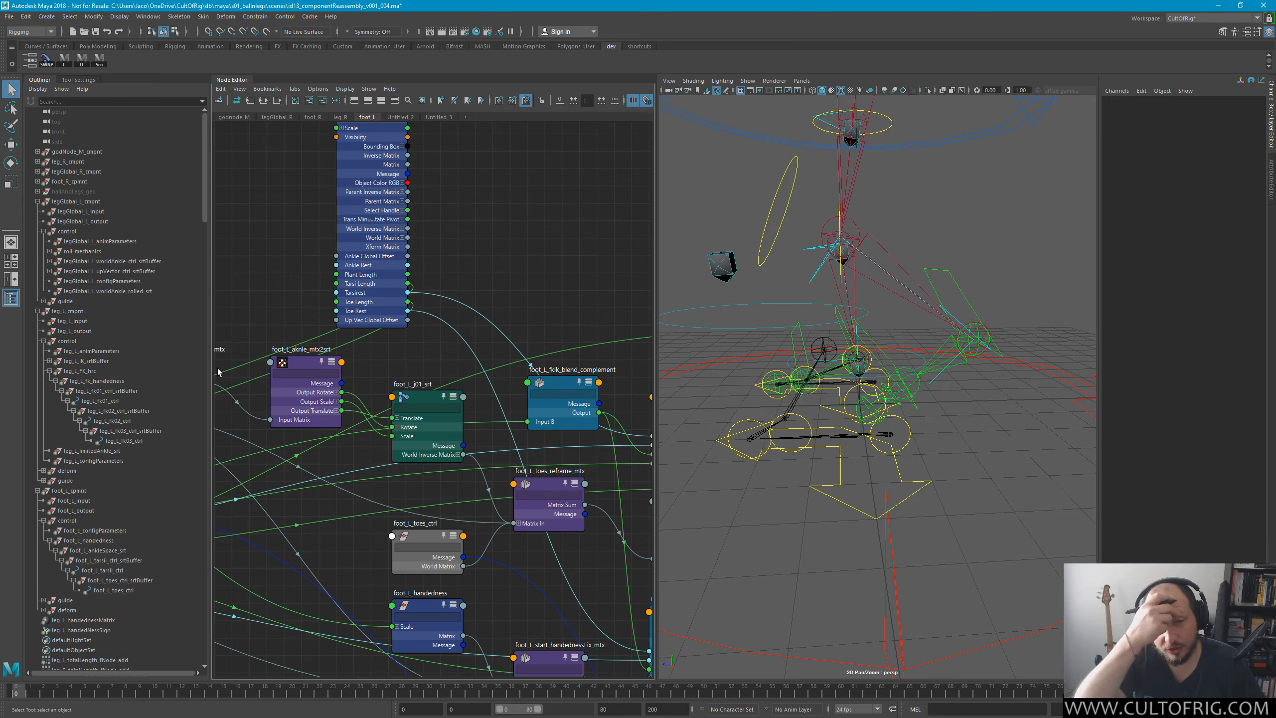
left_click_drag(833, 346, 863, 354, "alt")
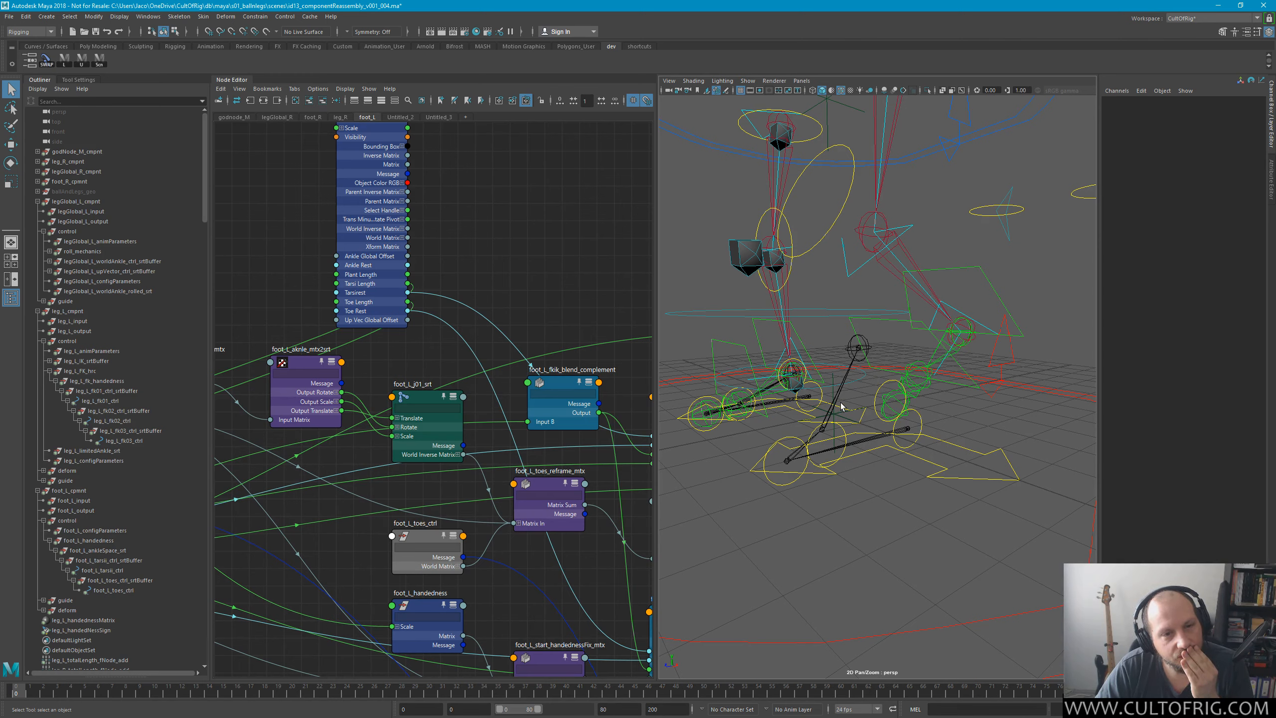
Inspect legGlobal_L_configParameters, foot_L_fkik_toes_blended_rot and the Toe Rest connection into the blend's Input A.
left_click(381, 252)
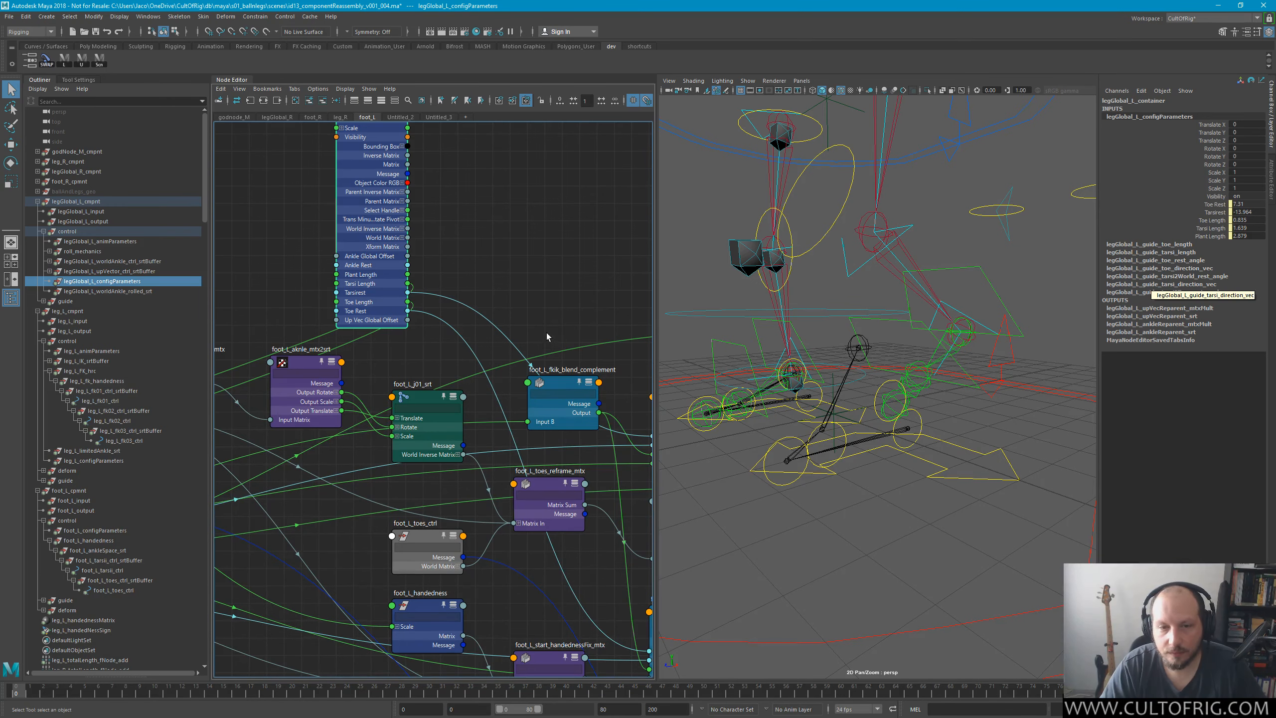
middle_click_drag(564, 350, 392, 195, "alt")
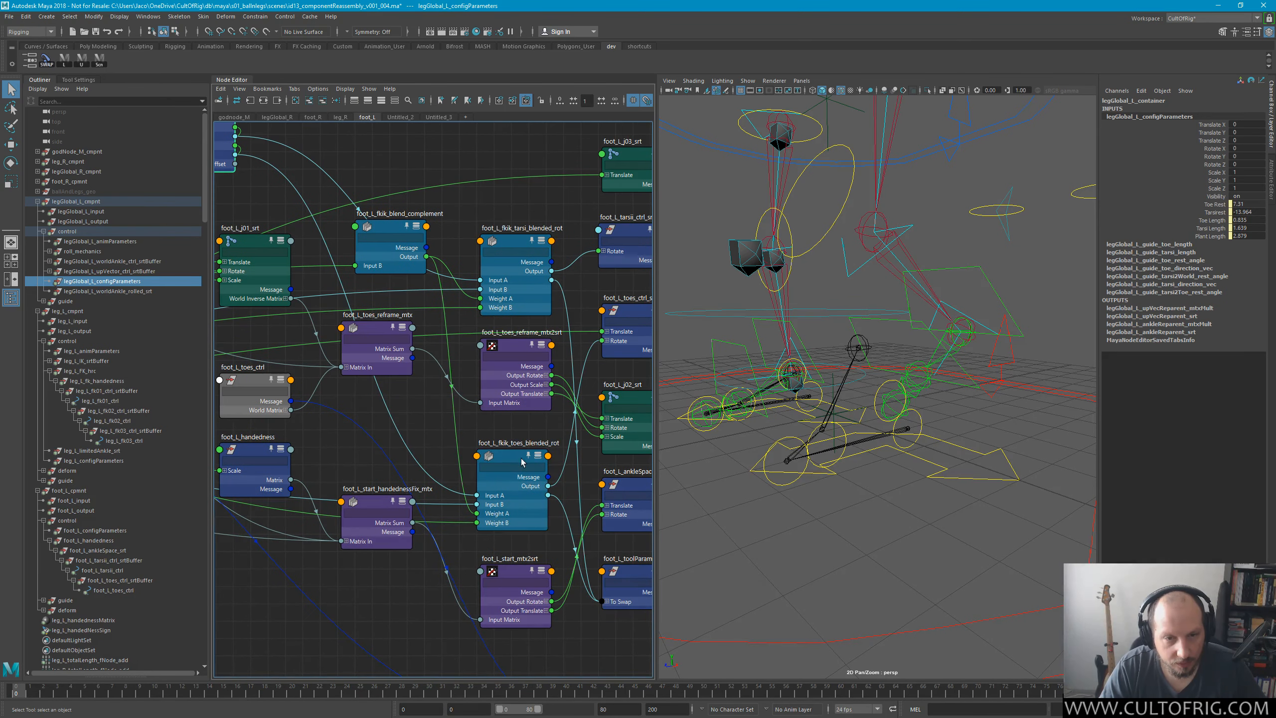
left_click(525, 457)
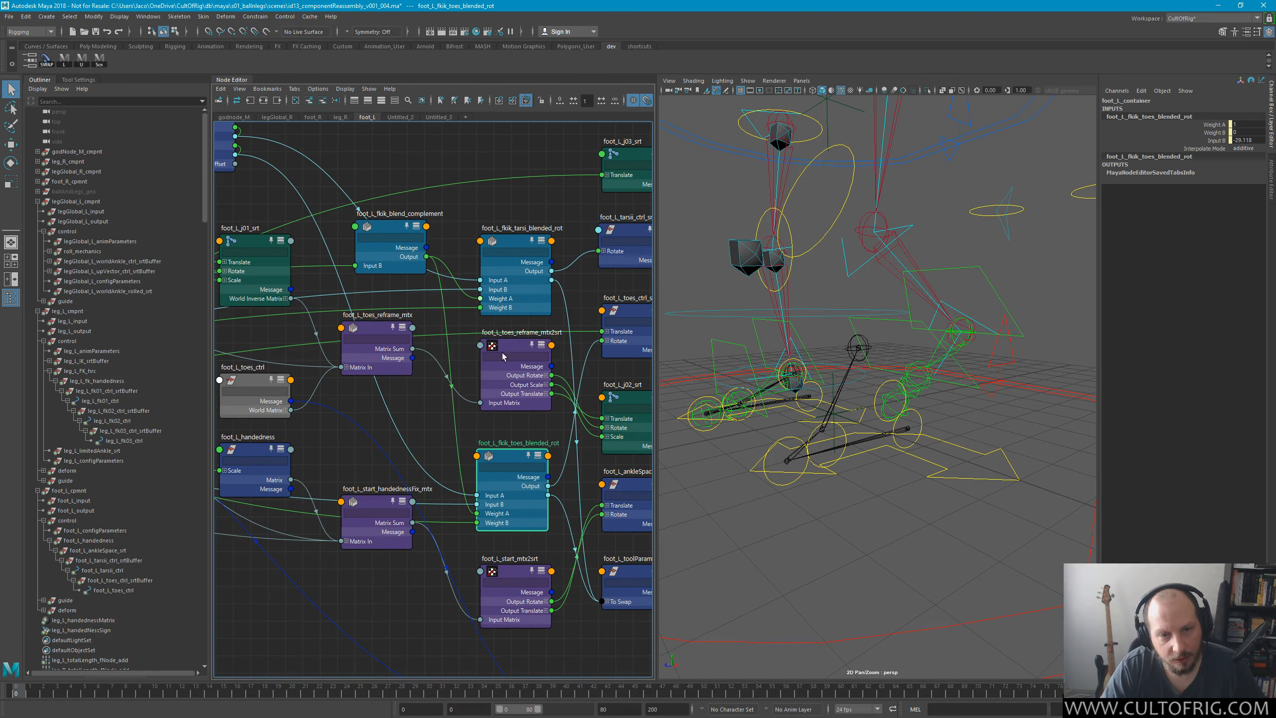
middle_click_drag(395, 367, 469, 441, "alt")
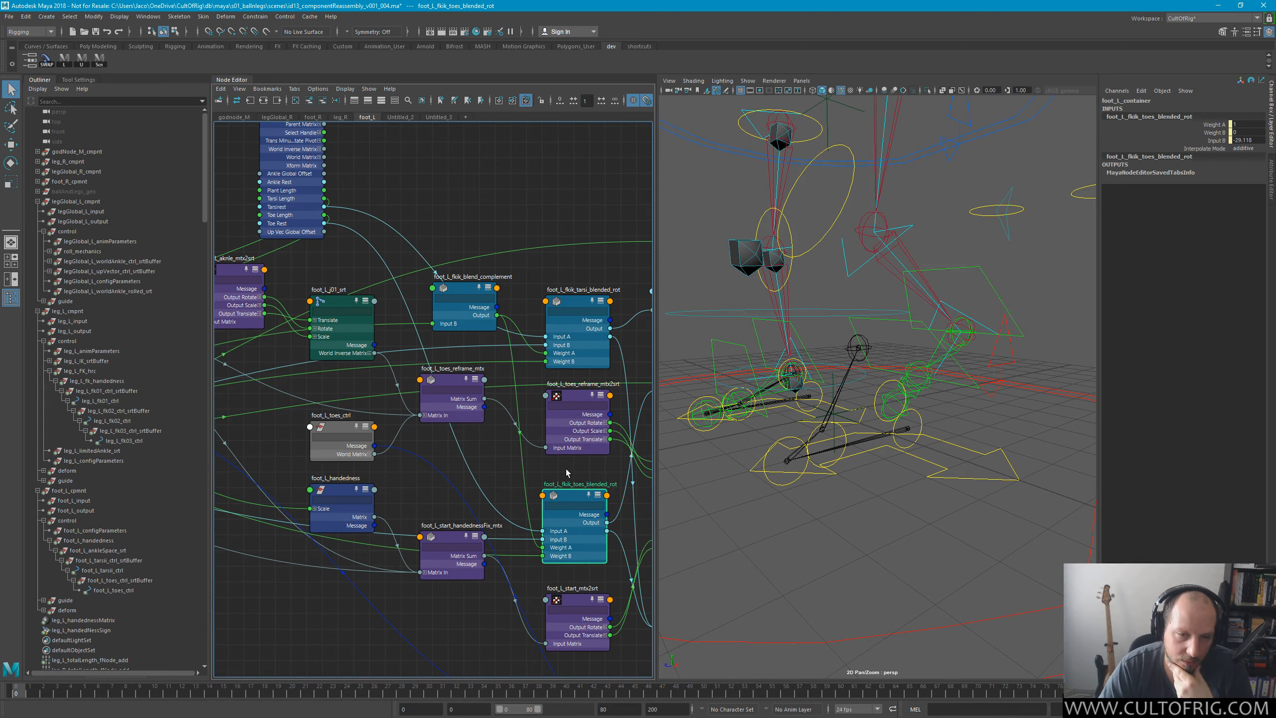
left_click(423, 345)
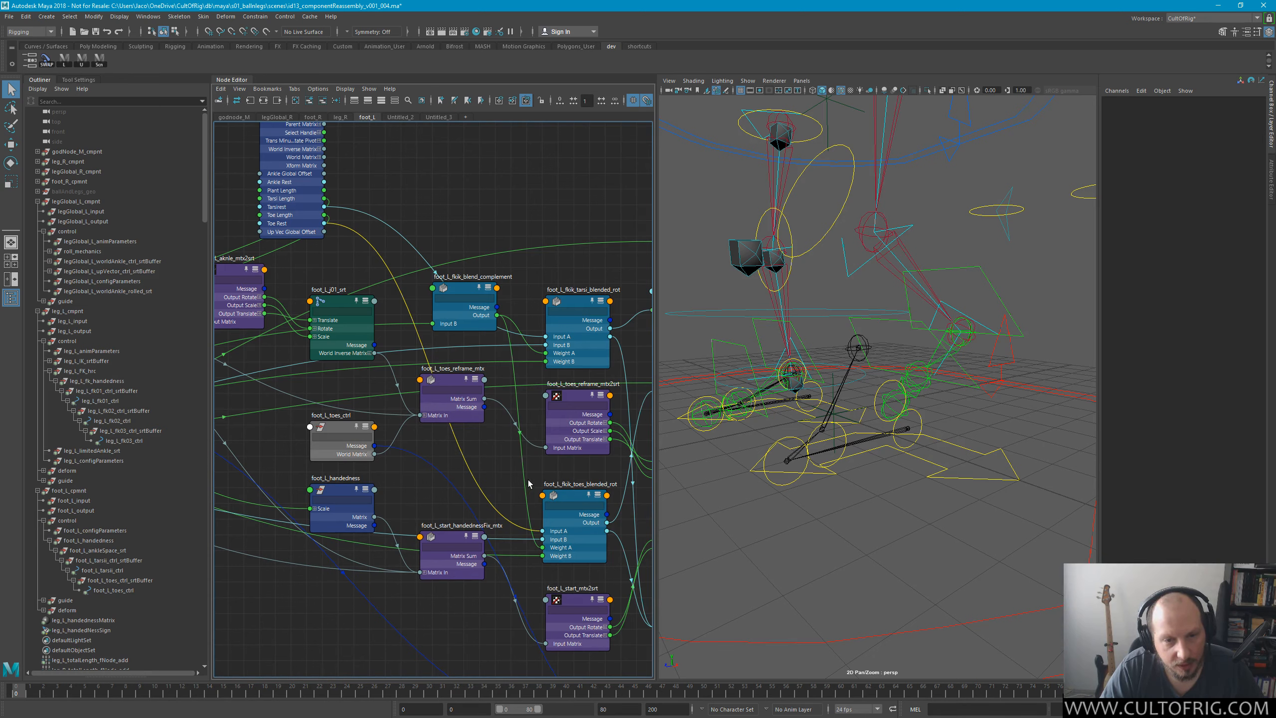
left_click(568, 485)
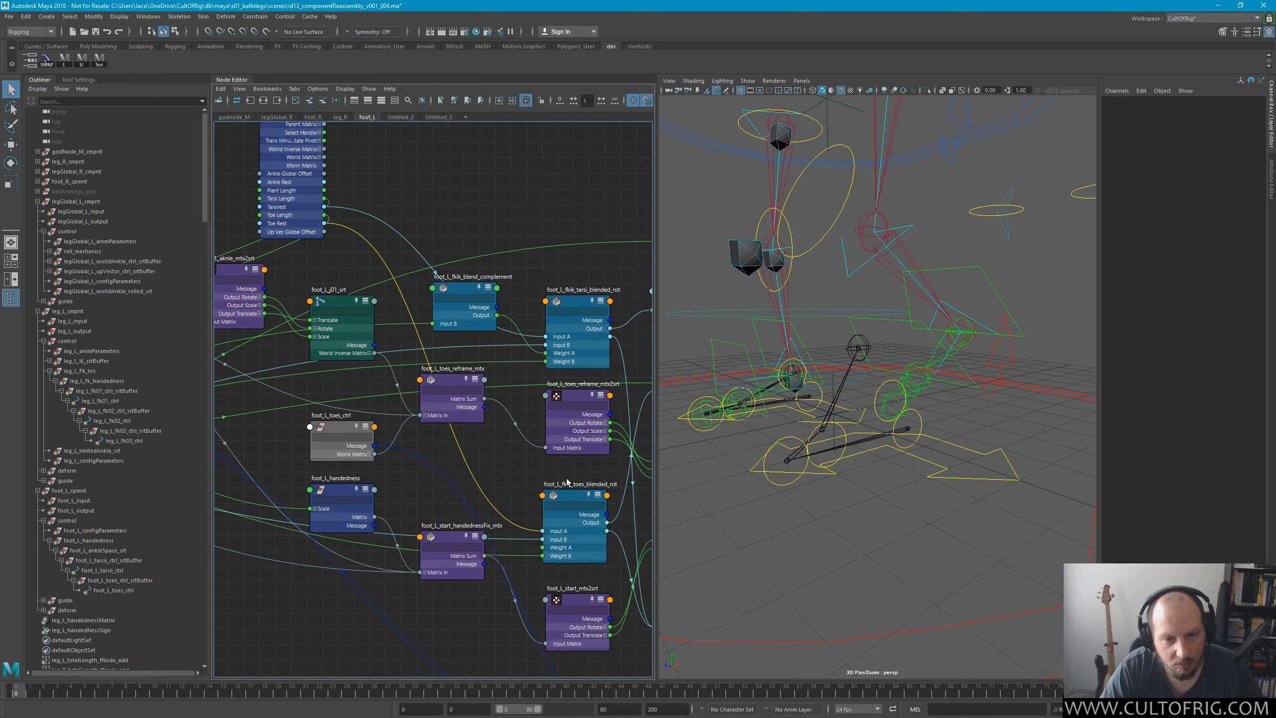
Try a Weight A of -1 on foot_L_fkik_toes_blended_rot and undo the change.
left_click(598, 485)
left_click(1245, 124)
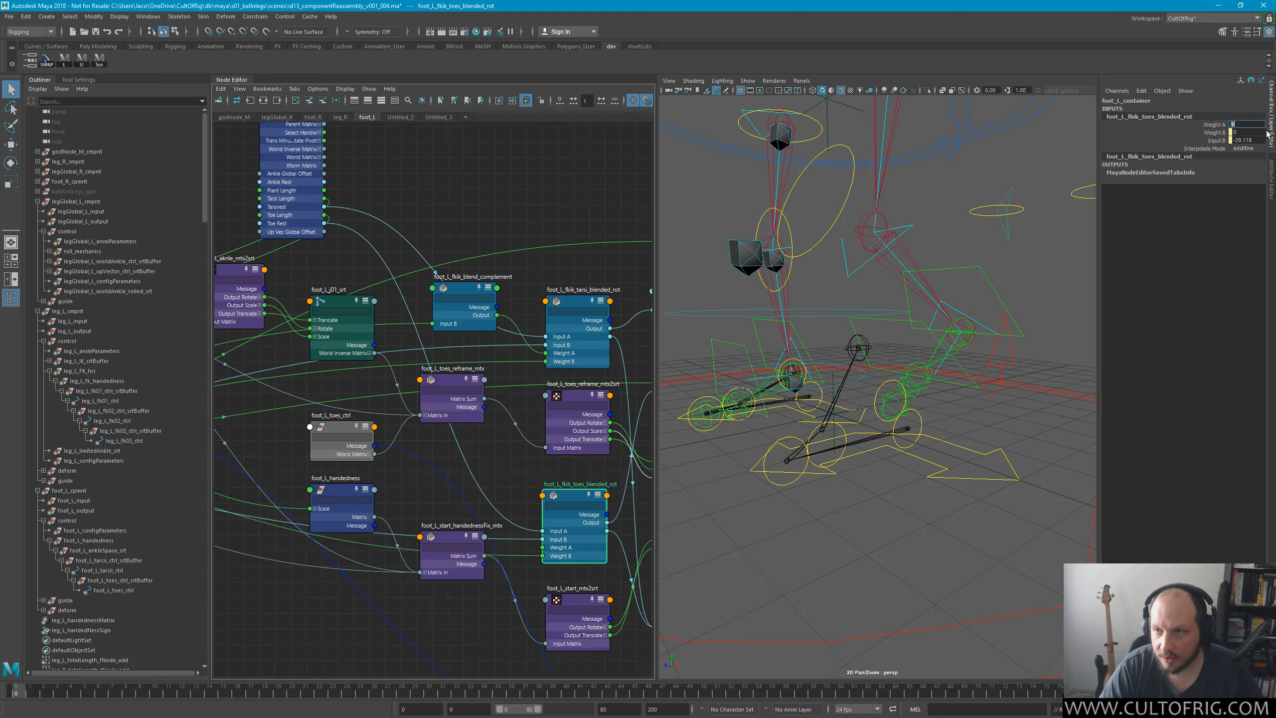
type("-1")
key("Return")
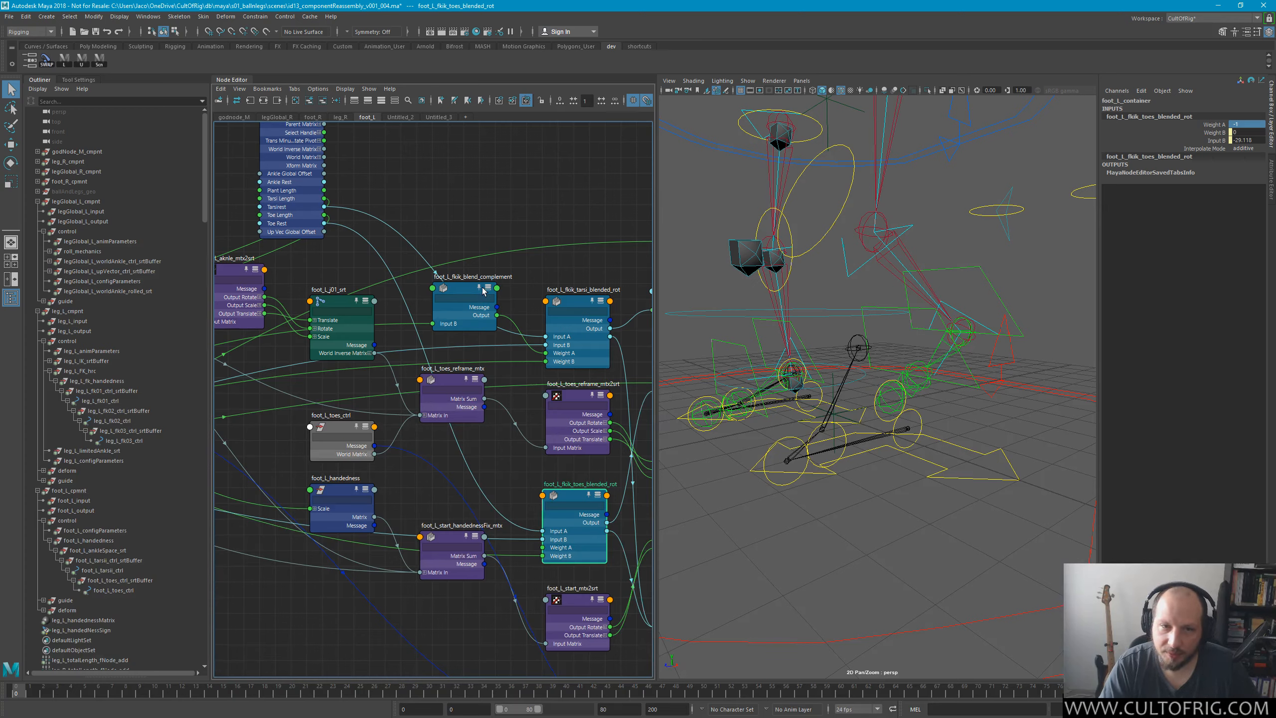
left_click(586, 462)
key("ctrl+z")
key("ctrl+z")
key("ctrl+z")
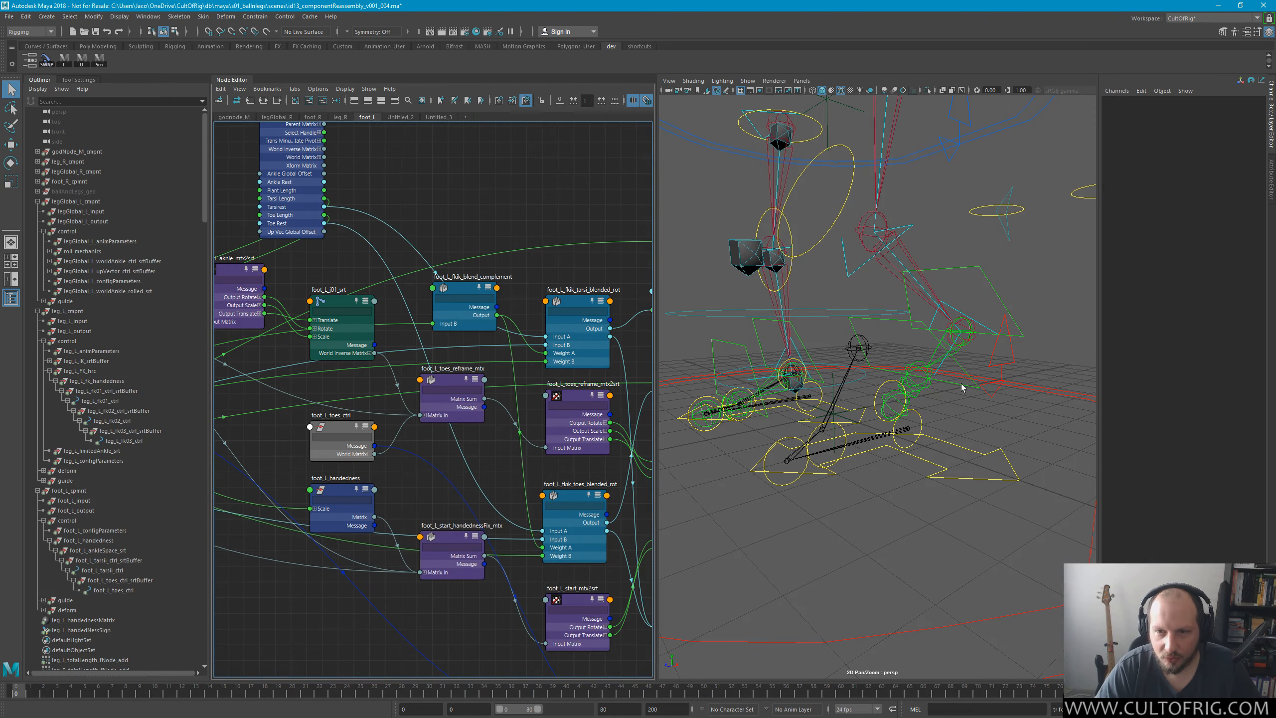
Inspect foot_L_fkik_blend_complement and its output connection to Weight A of foot_L_fkik_toes_blended_rot, viewing the left foot from different angles.
left_click_drag(962, 385, 922, 375, "alt")
right_click_drag(921, 375, 962, 353, "alt")
middle_click_drag(962, 354, 983, 316, "alt")
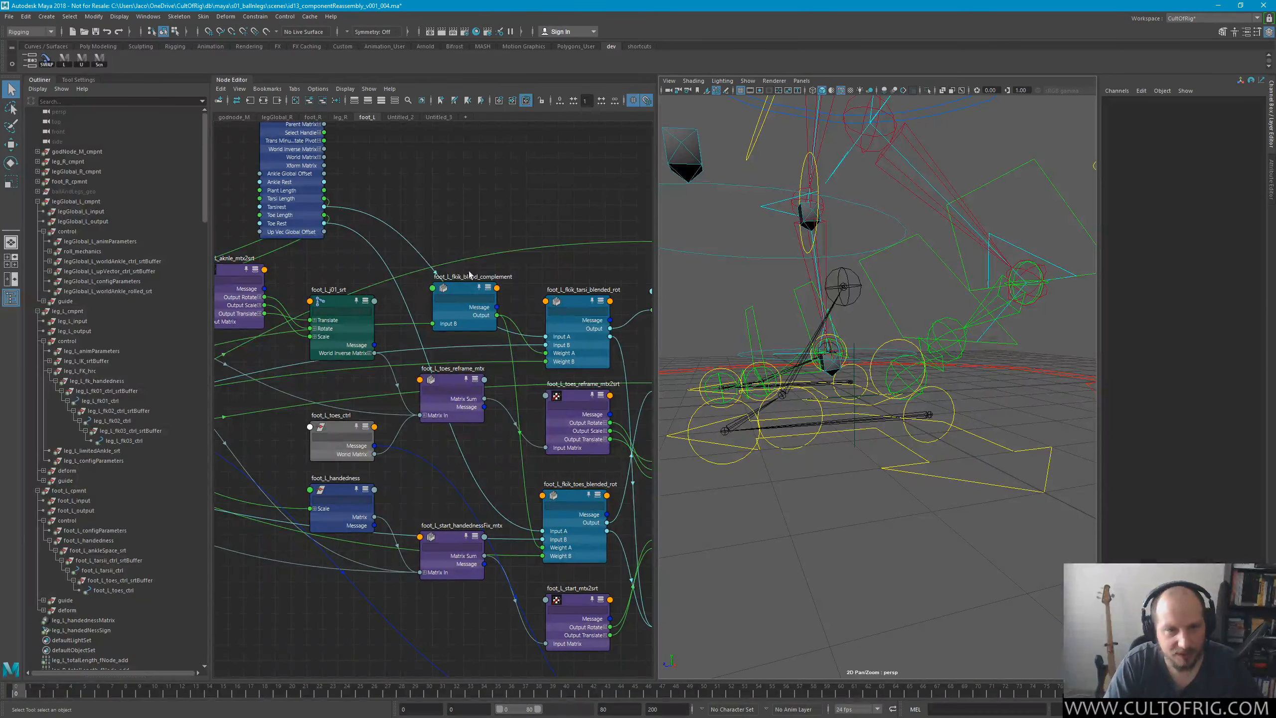
left_click_drag(462, 282, 446, 283)
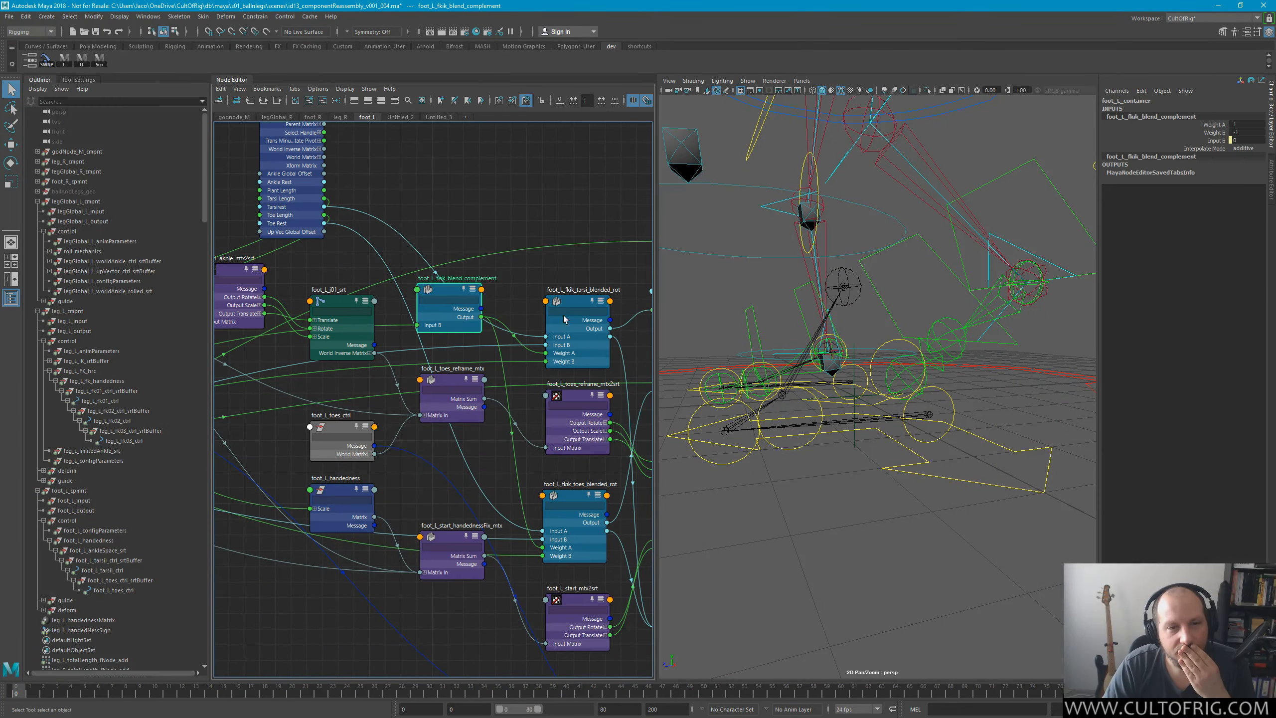
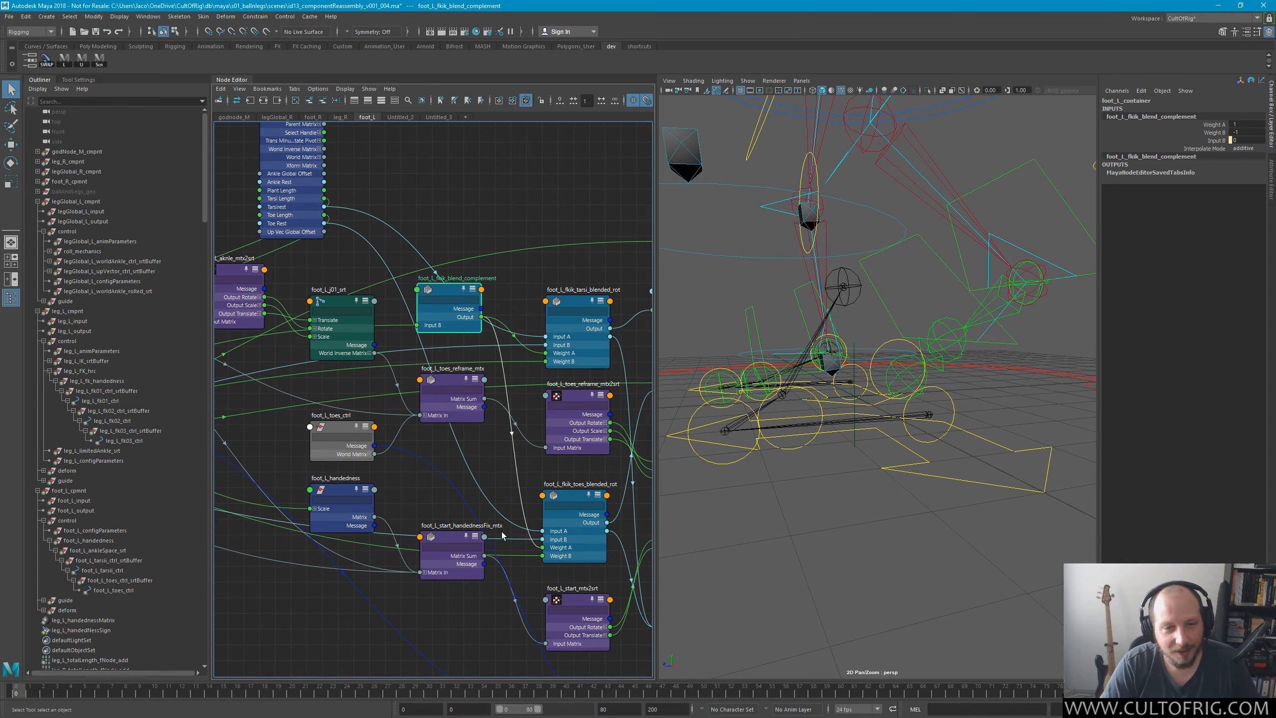
left_click(544, 477)
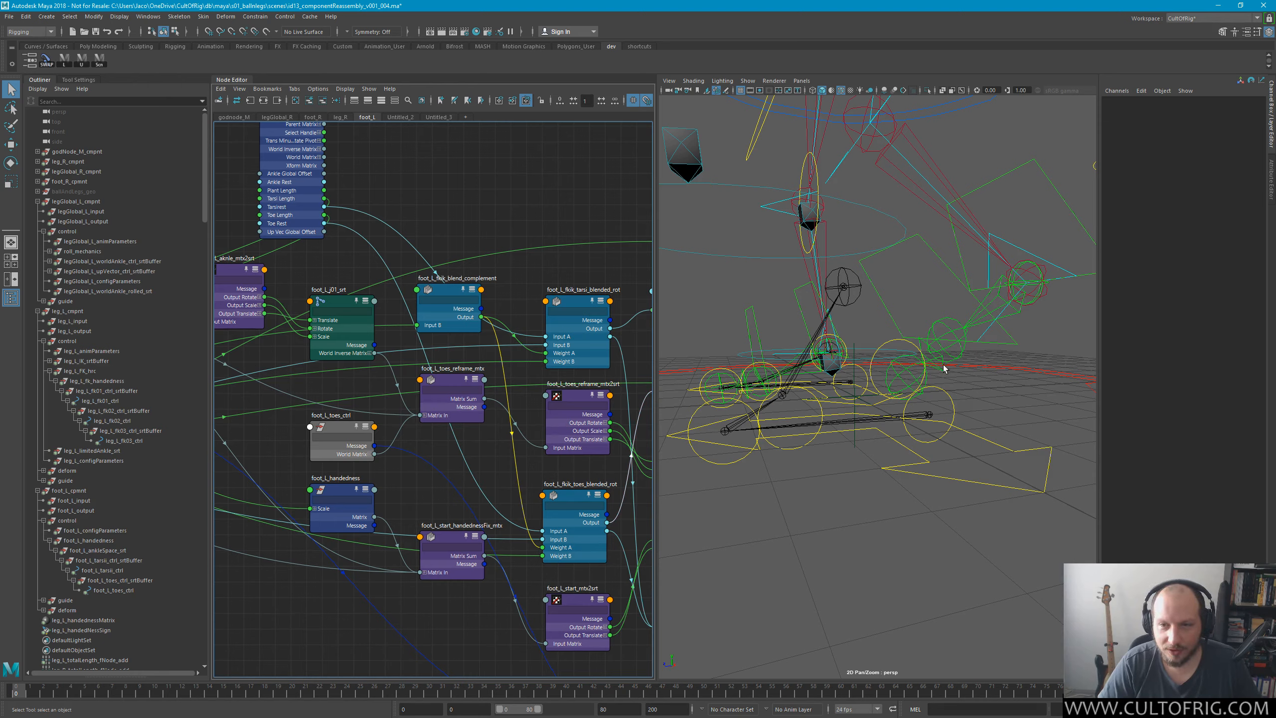
left_click_drag(930, 393, 848, 358, "alt")
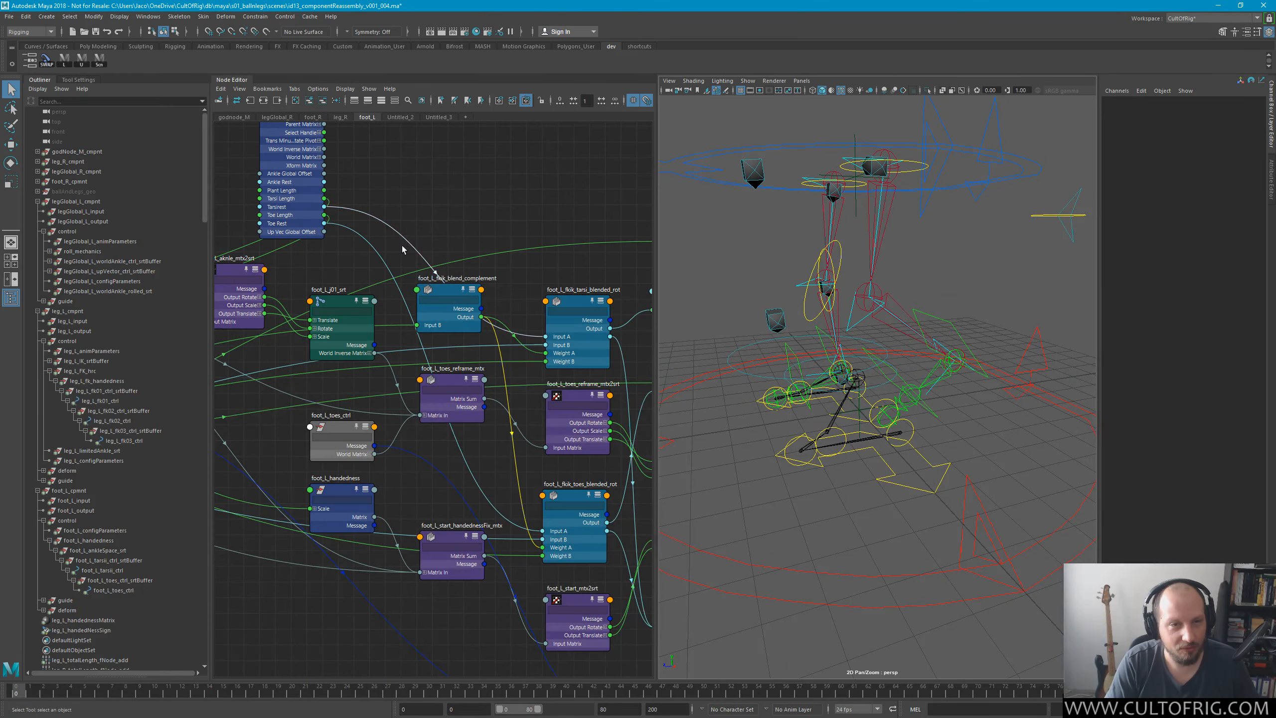
Move the legGlobal_L_configParameters node down beside foot_L_handedness in the foot_L graph.
scroll(402, 249, "down", 5)
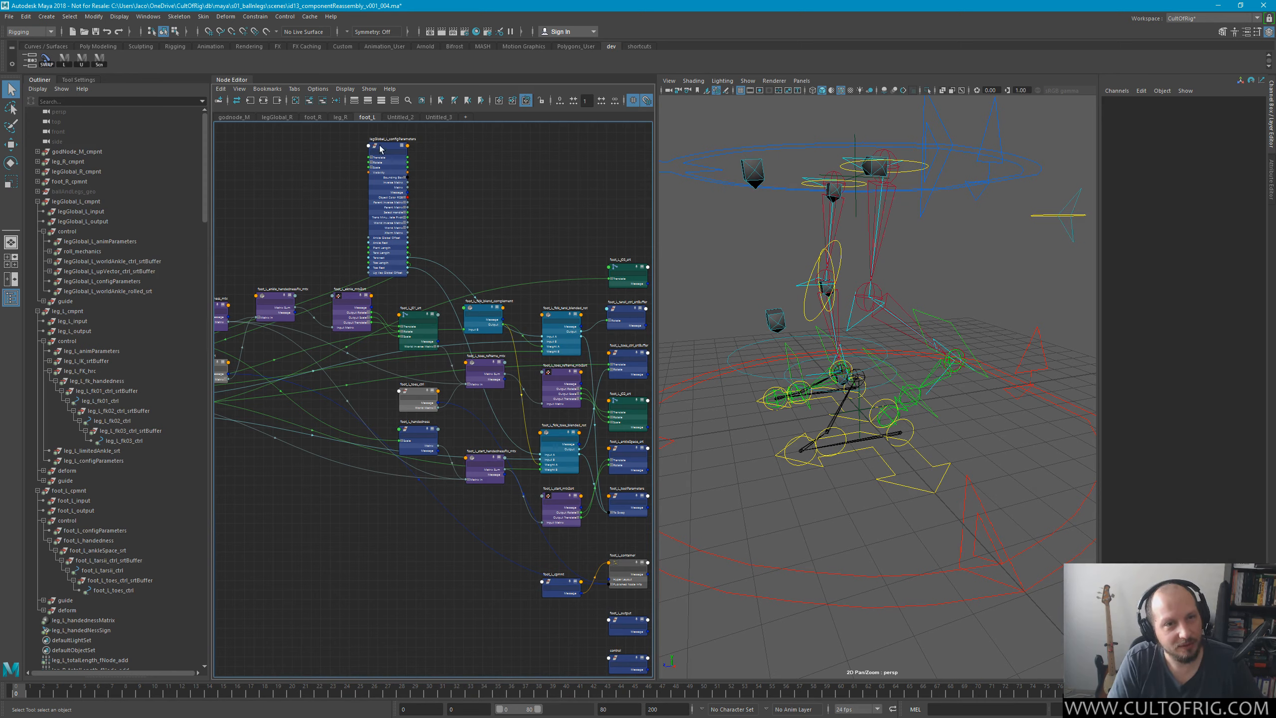
left_click_drag(380, 148, 355, 437)
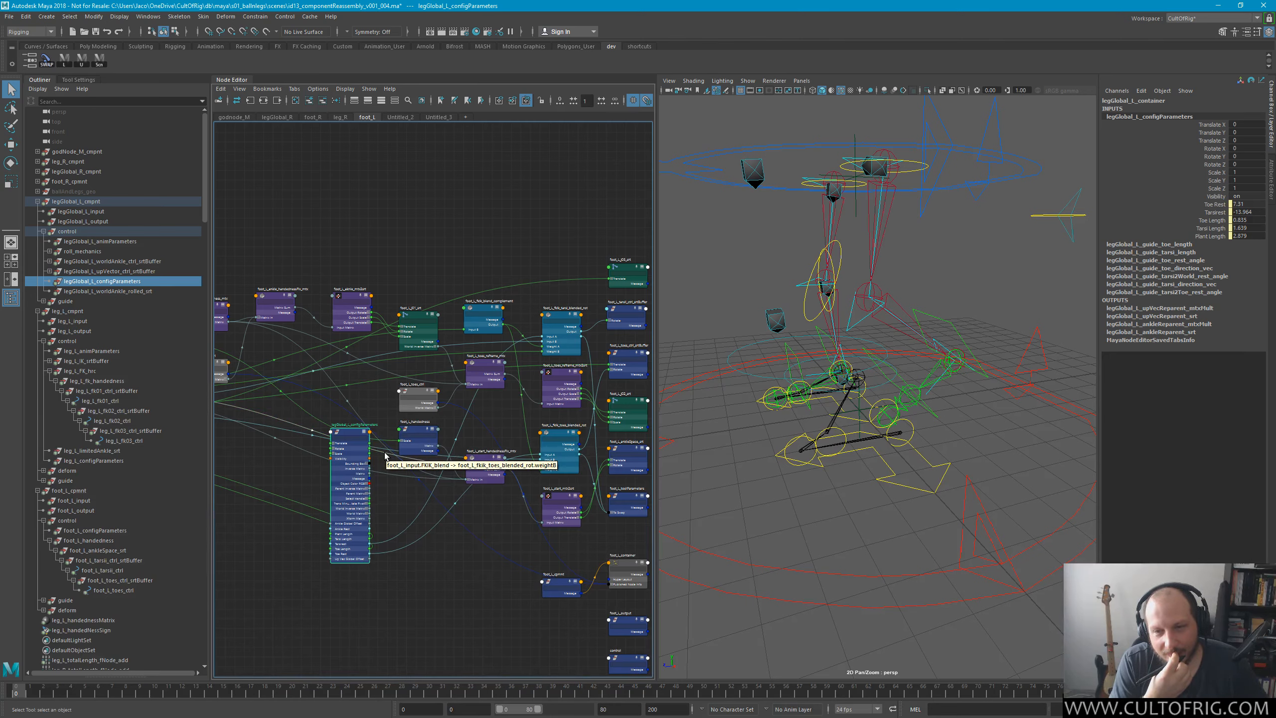
scroll(600, 420, "up", 5)
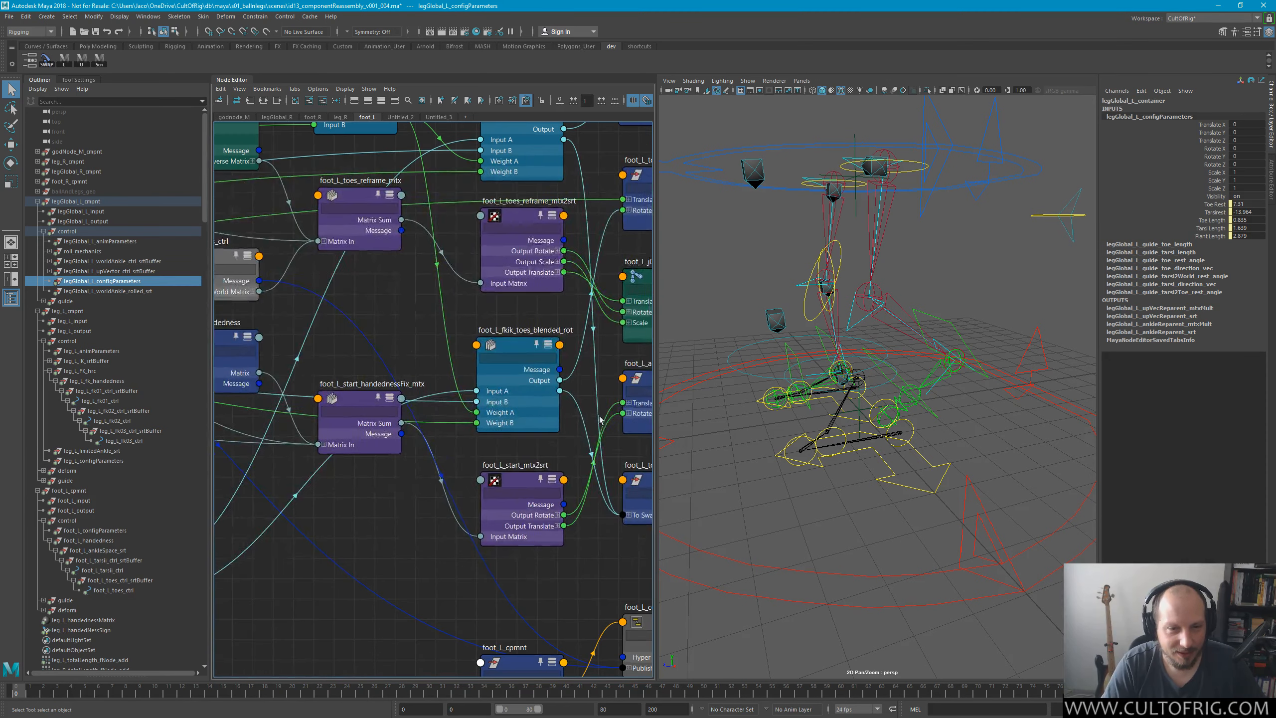
scroll(437, 411, "down", 5)
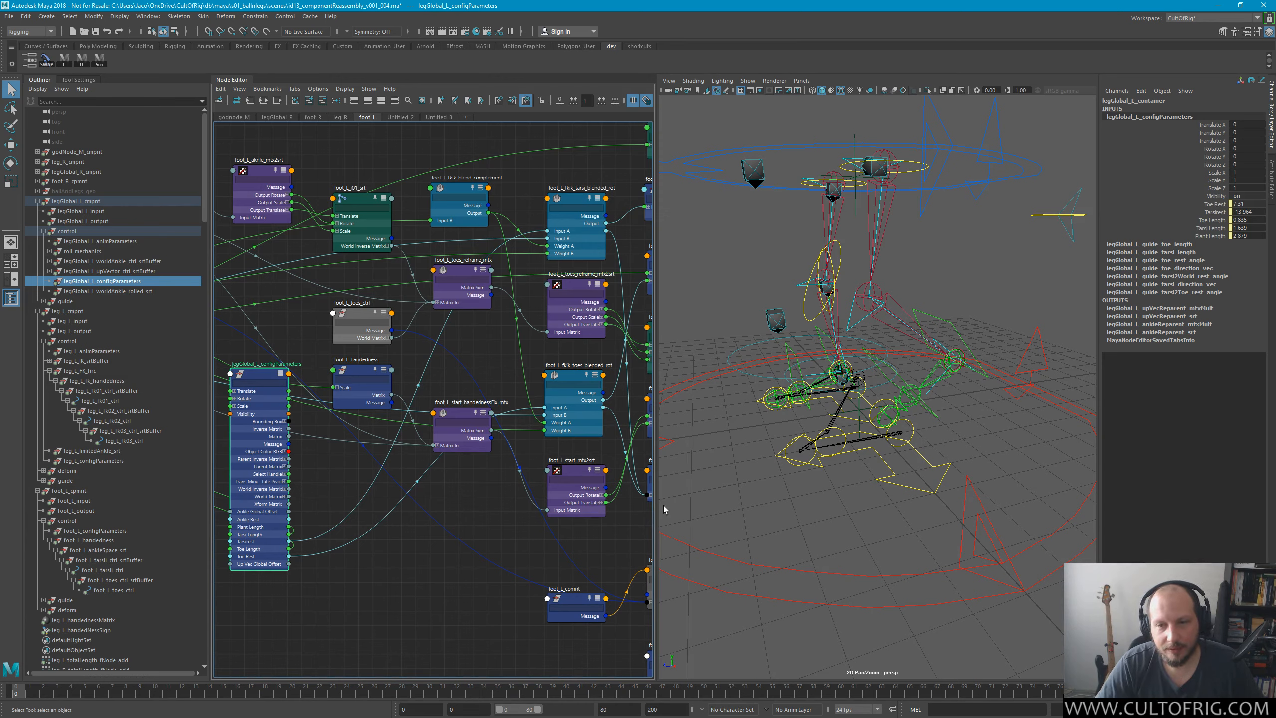
Create a multDoubleLinear node below foot_L_start_handednessFix_mtx and display its Input 1, Input 2 and Output attributes.
key("Tab")
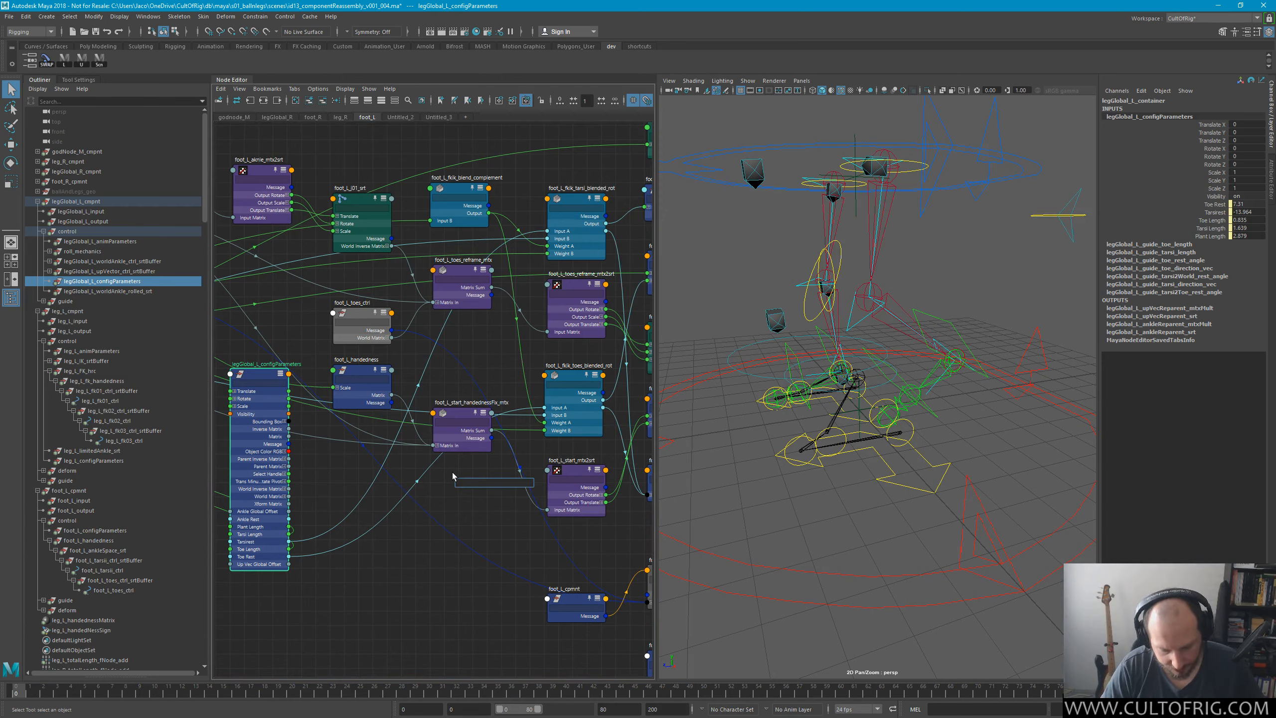
type("multdo")
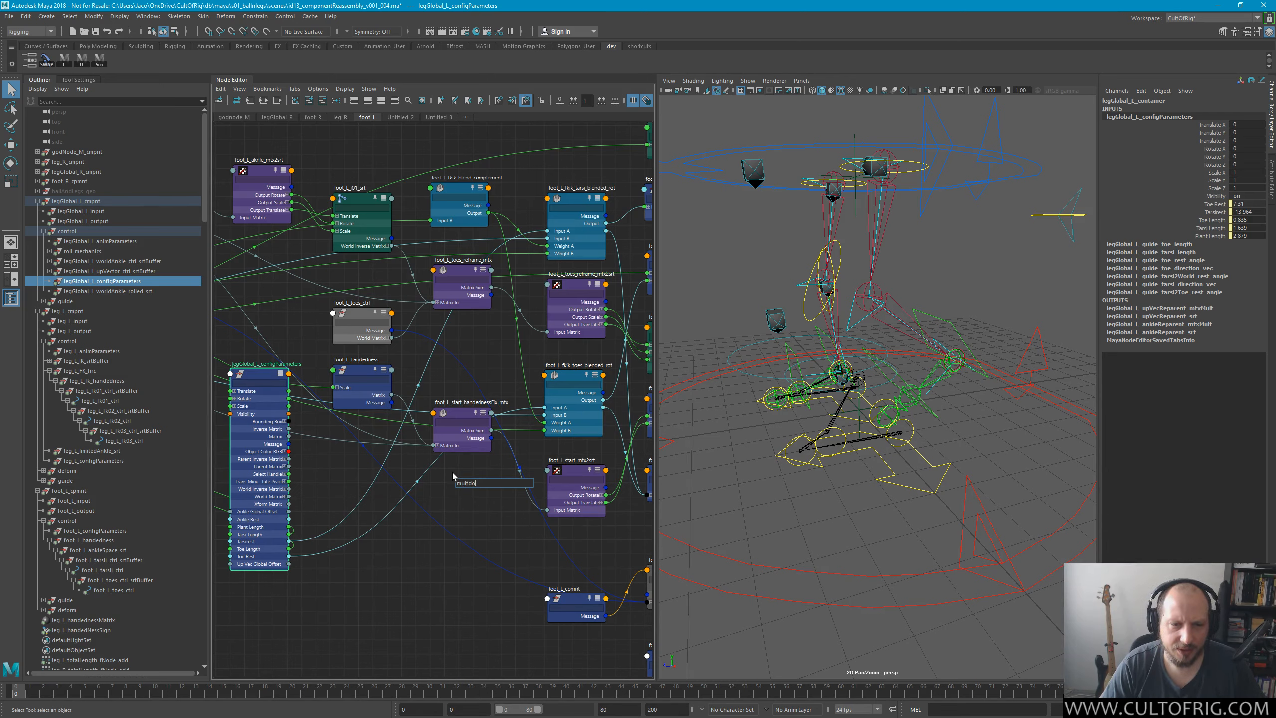
key("Return")
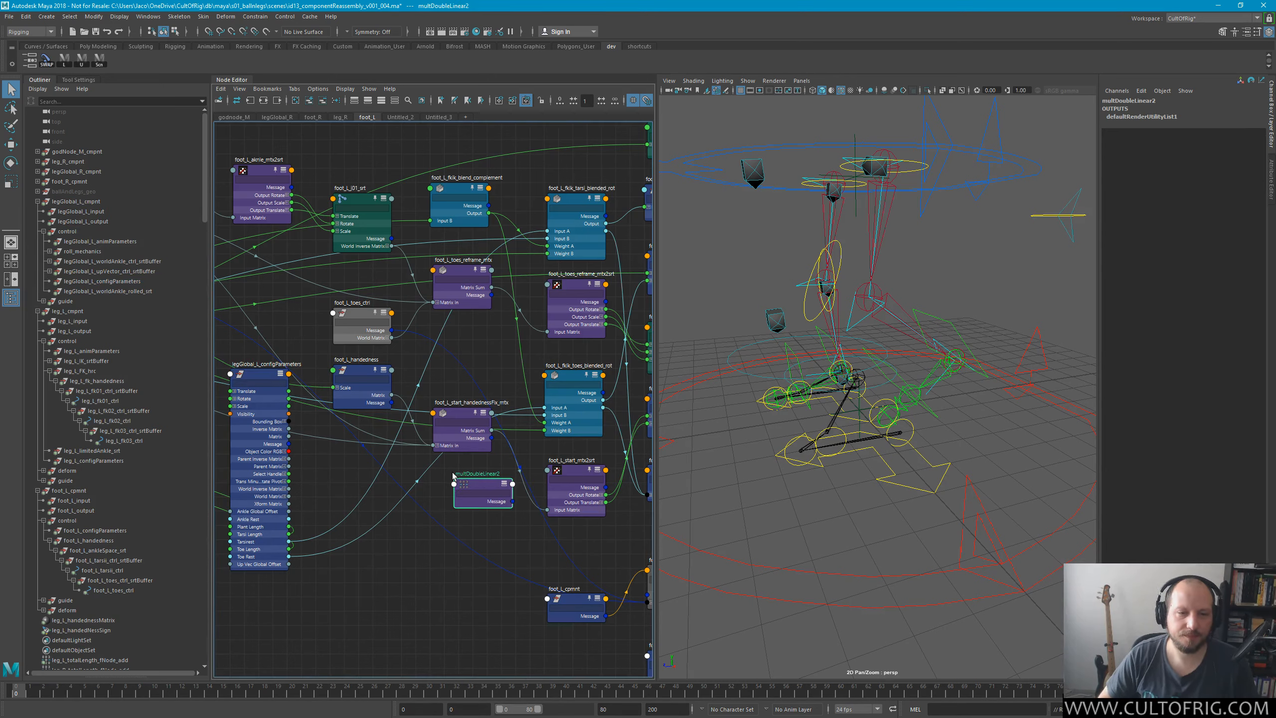
left_click_drag(477, 490, 439, 509)
left_click(466, 502)
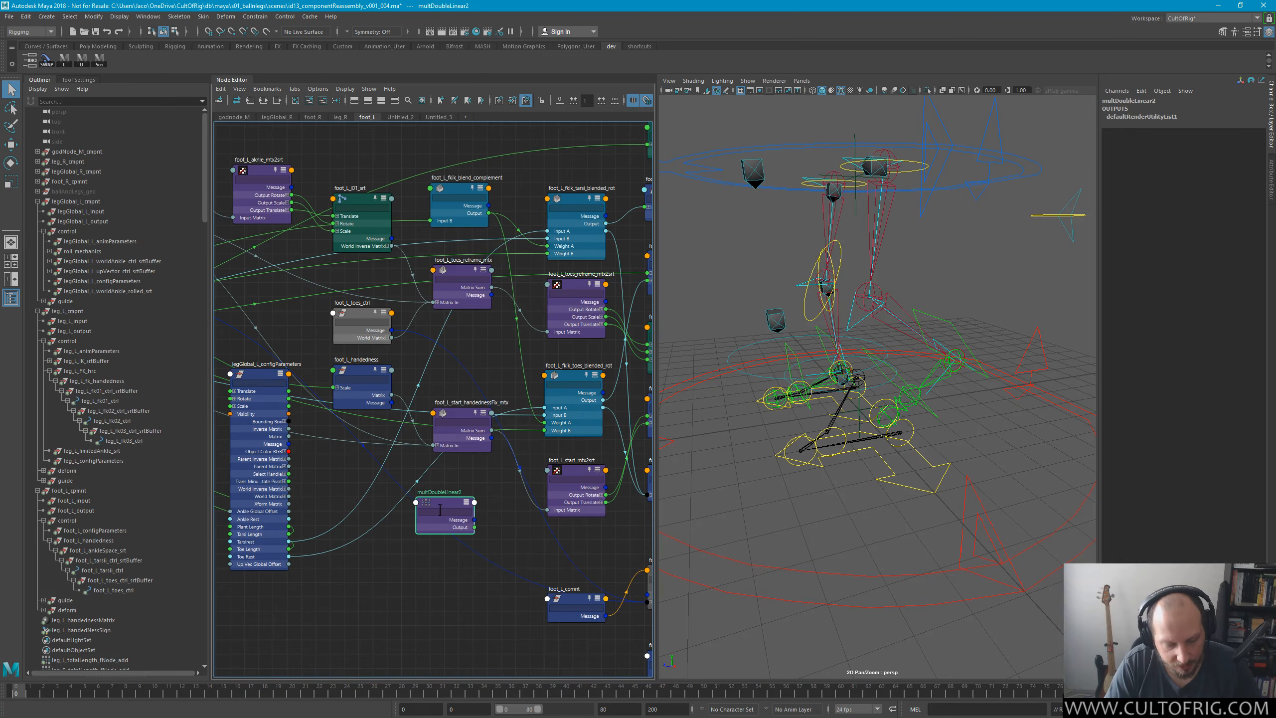
key("4")
key("3")
key("4")
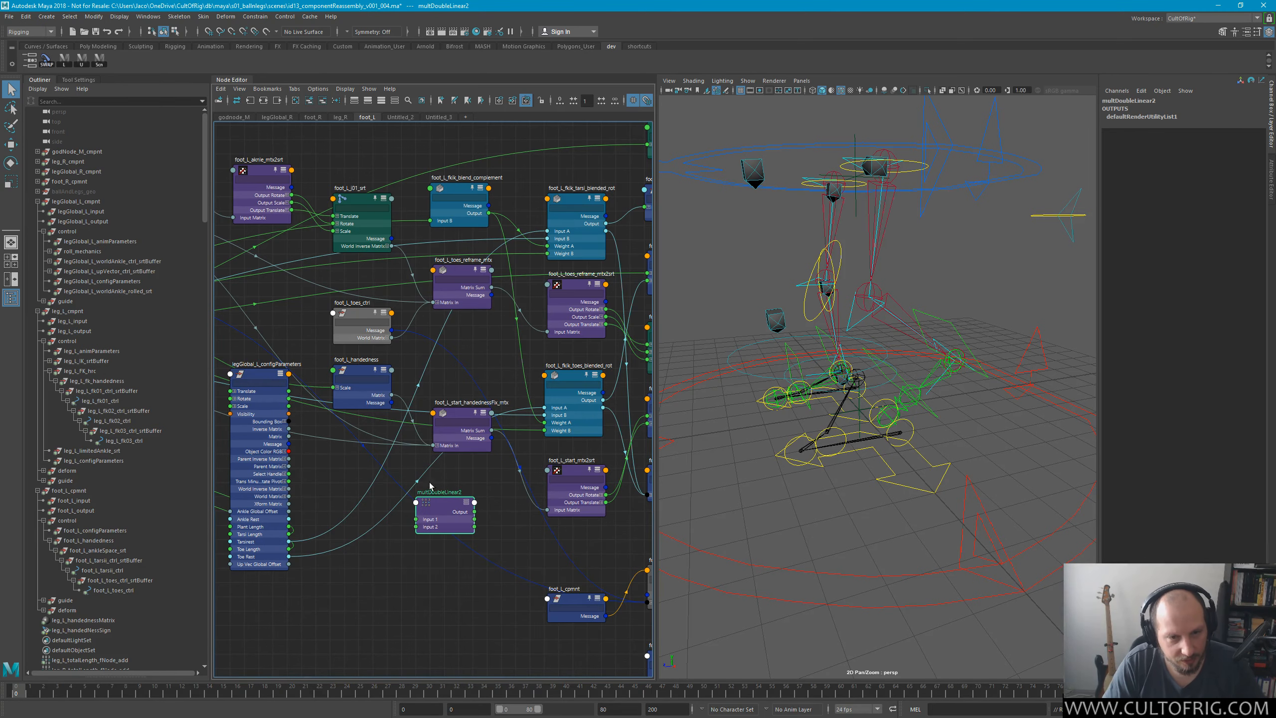
right_click_drag(380, 562, 555, 558, "alt")
right_click_drag(555, 558, 423, 532, "alt")
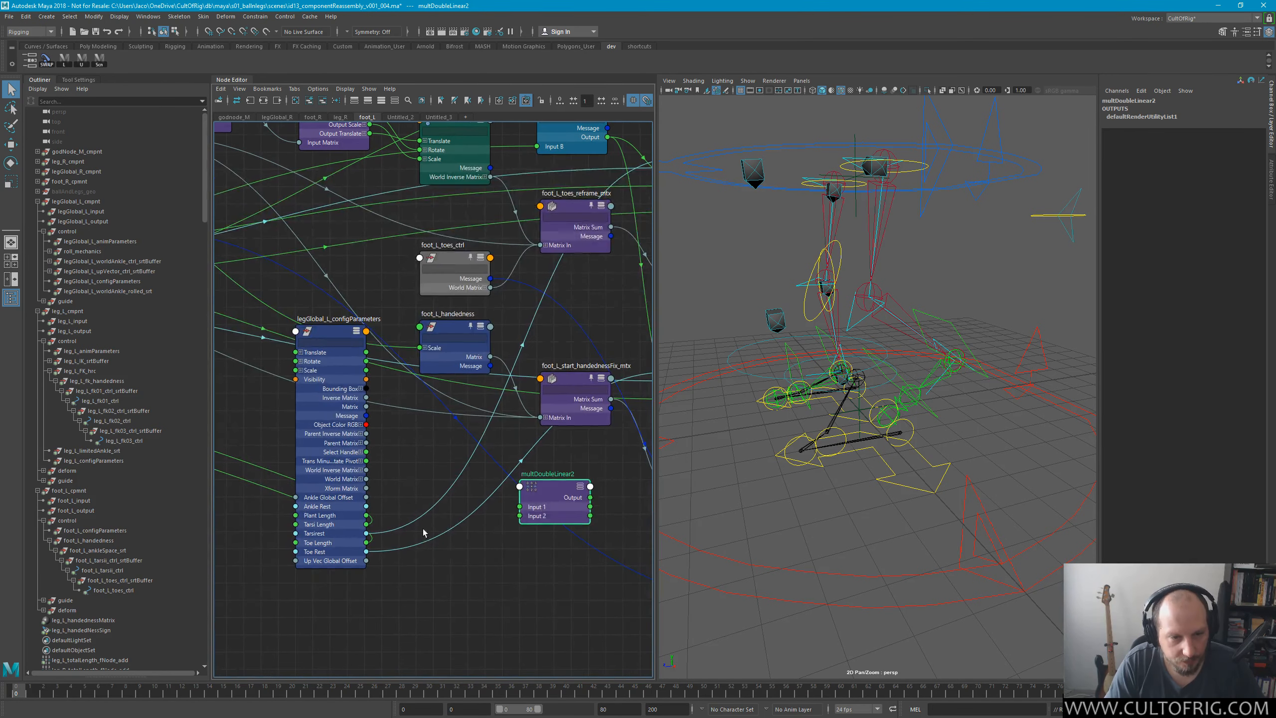
middle_click_drag(547, 498, 371, 518, "alt")
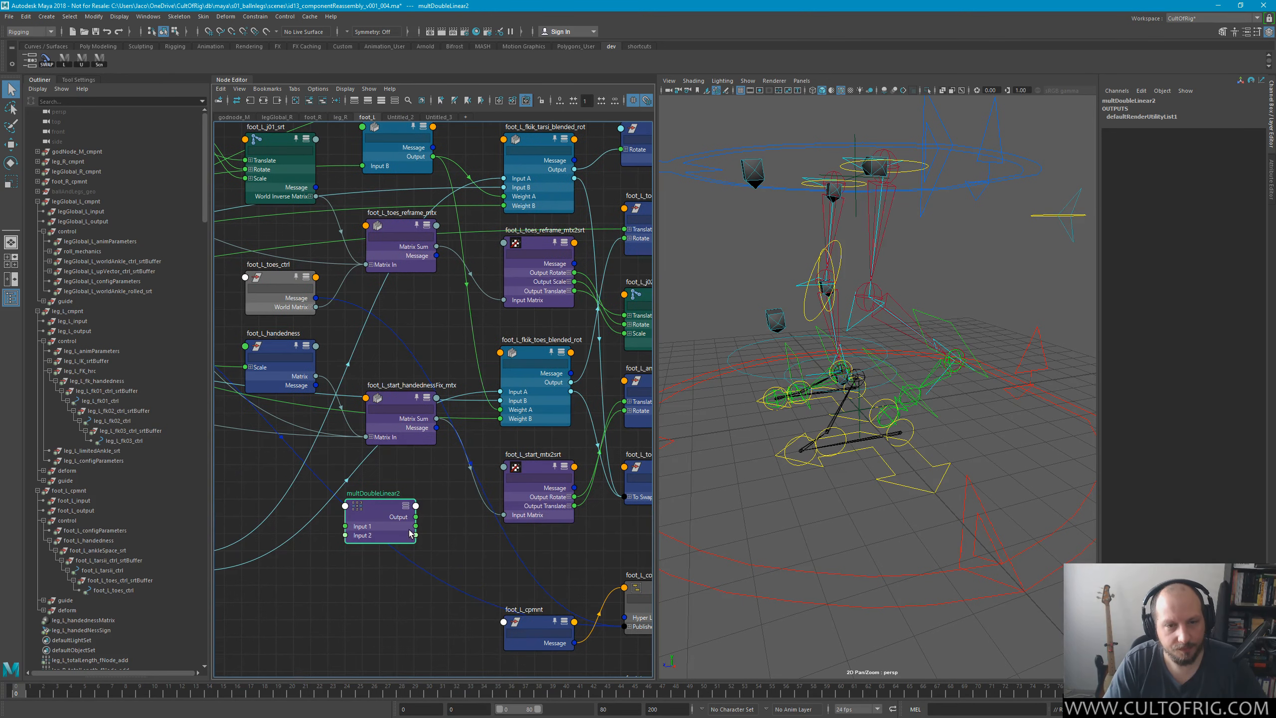
middle_click_drag(400, 133, 474, 256, "alt")
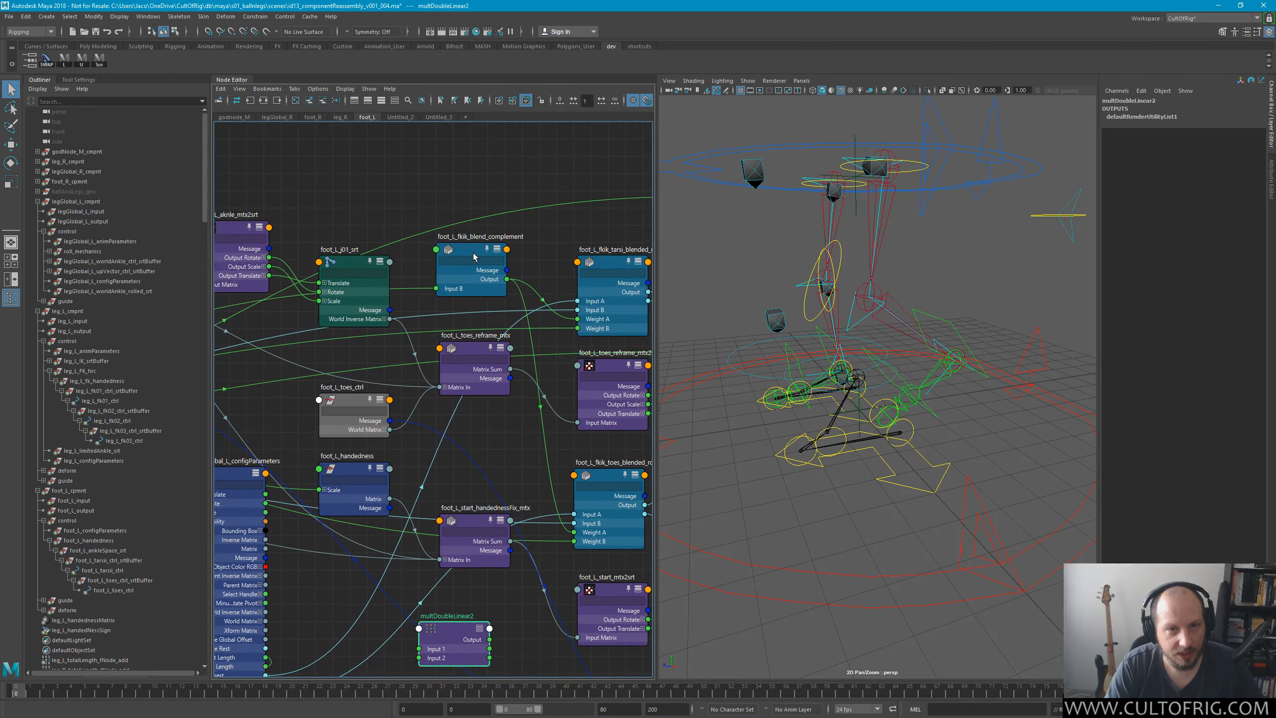
Route foot_L_fkik_blend_complement's Output through Input 1 of multDoubleLinear2 and into Weight A of foot_L_fkik_toes_blended_rot.
middle_click_drag(461, 406, 457, 314, "alt")
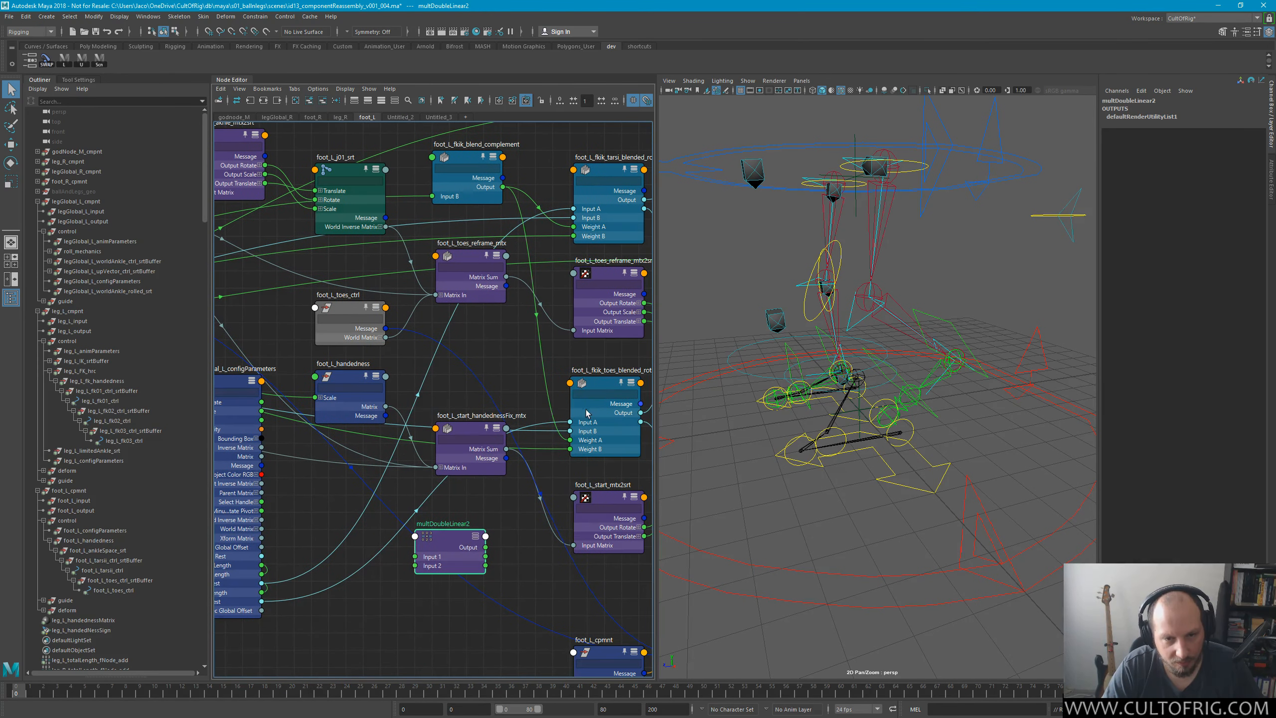
left_click(543, 369)
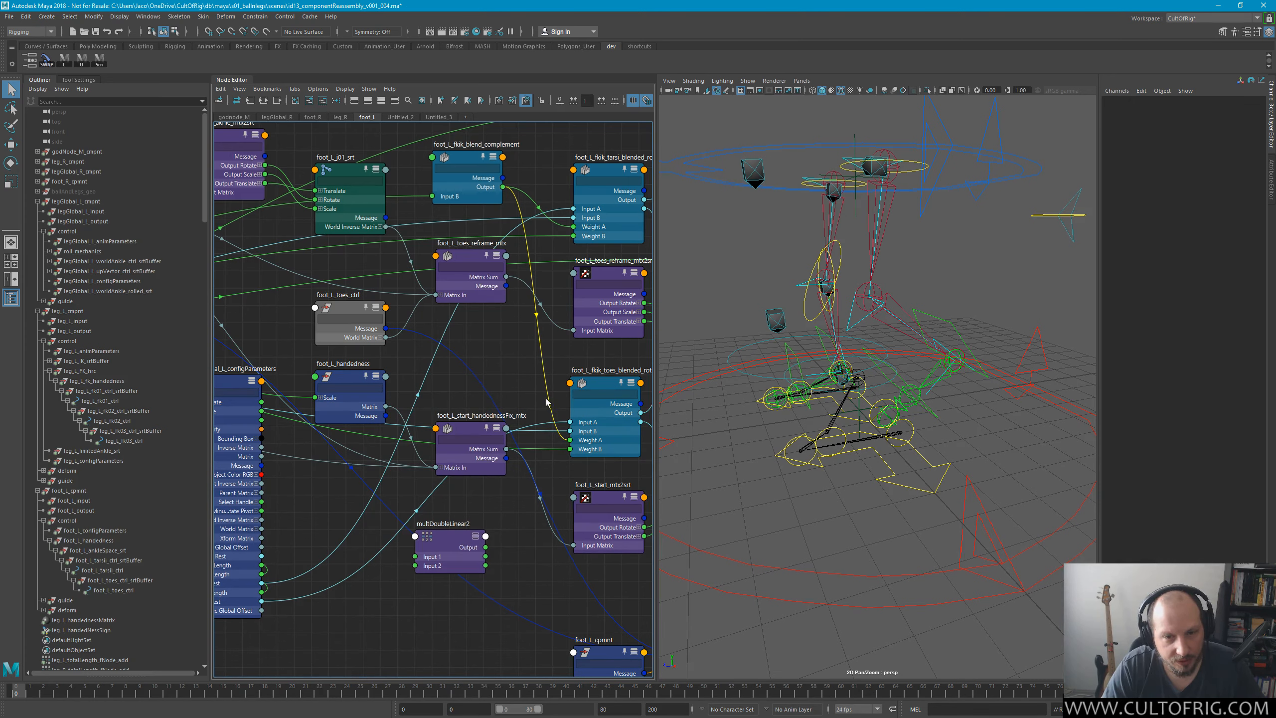
left_click_drag(503, 187, 569, 439)
mouse_move(924, 361)
left_mouse_down("alt")
mouse_move(868, 330)
mouse_move(911, 353)
left_mouse_up("alt")
scroll(911, 354, "up", 3)
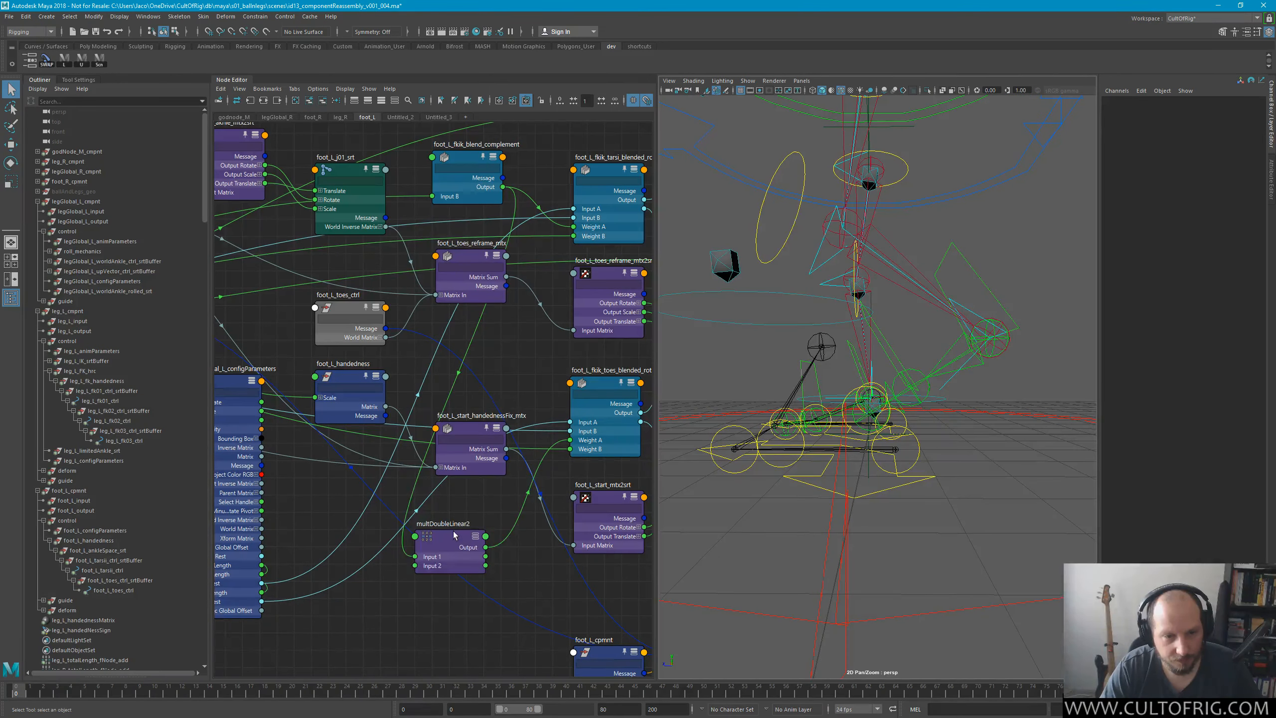
Move the multDoubleLinear2 node slightly up beneath foot_L_start_handednessFix_mtx and set its Input 2 to -1.
left_click_drag(450, 542, 462, 515)
key("ctrl+a")
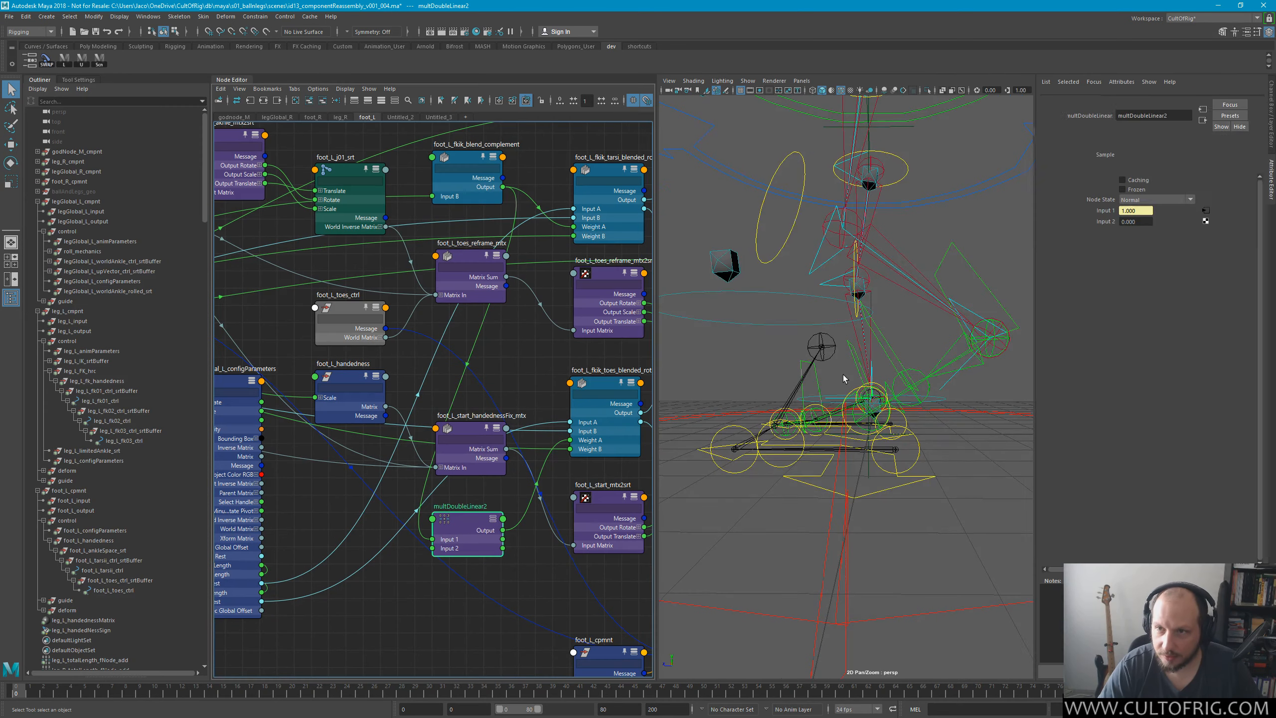
left_click(1146, 228)
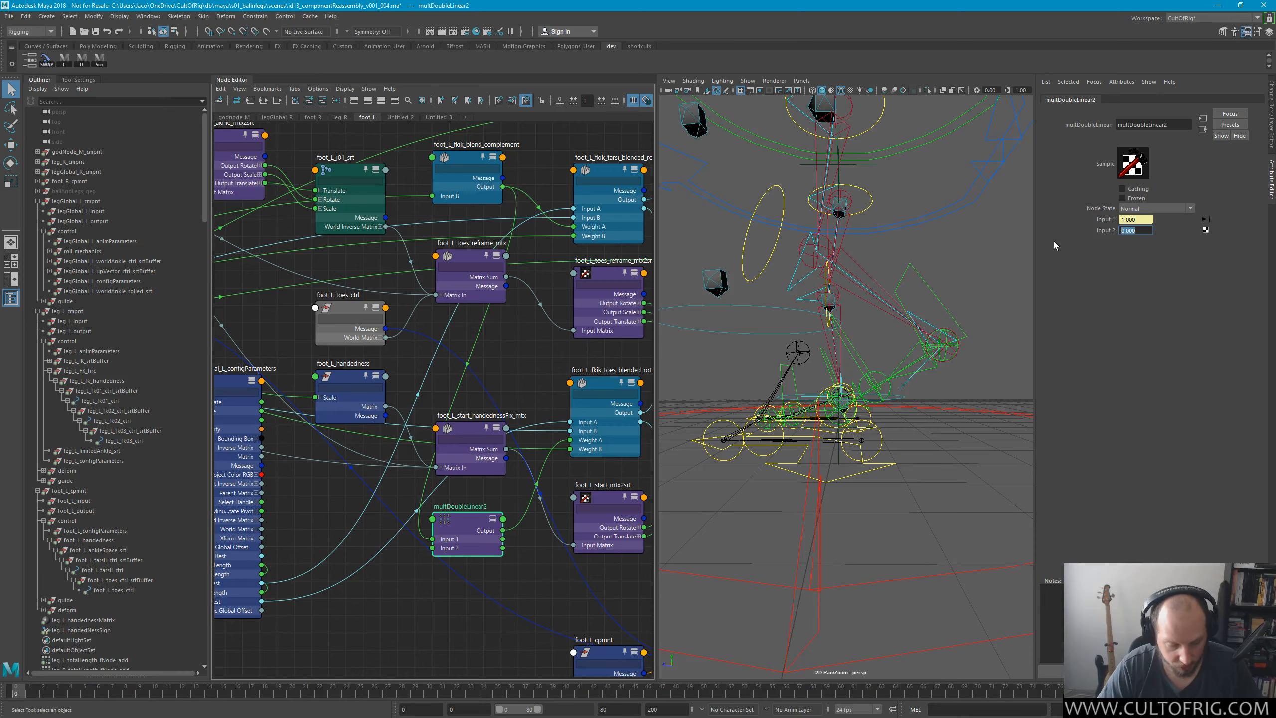
type("-1")
key("Return")
Test-rotate foot_L_toes_ctrl to check the foot's blend, undo the rotation and clear the selection.
left_click_drag(846, 361, 875, 338, "alt")
left_click(869, 354)
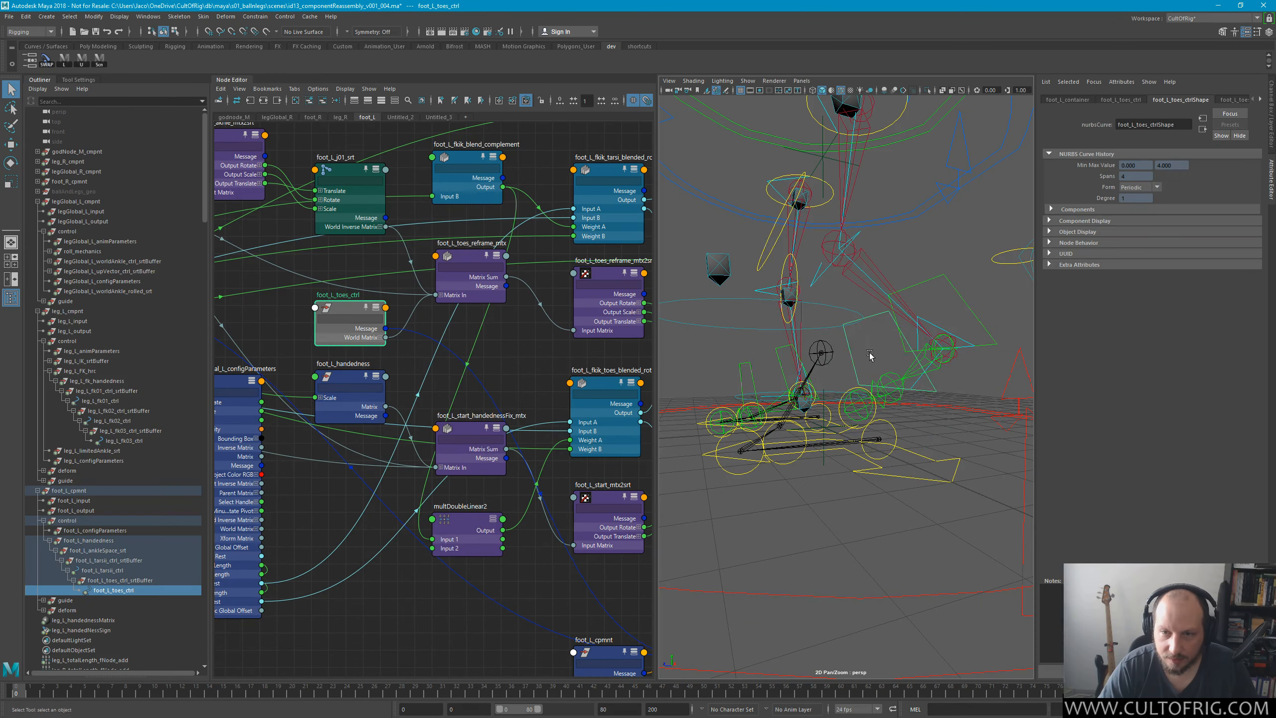
key("e")
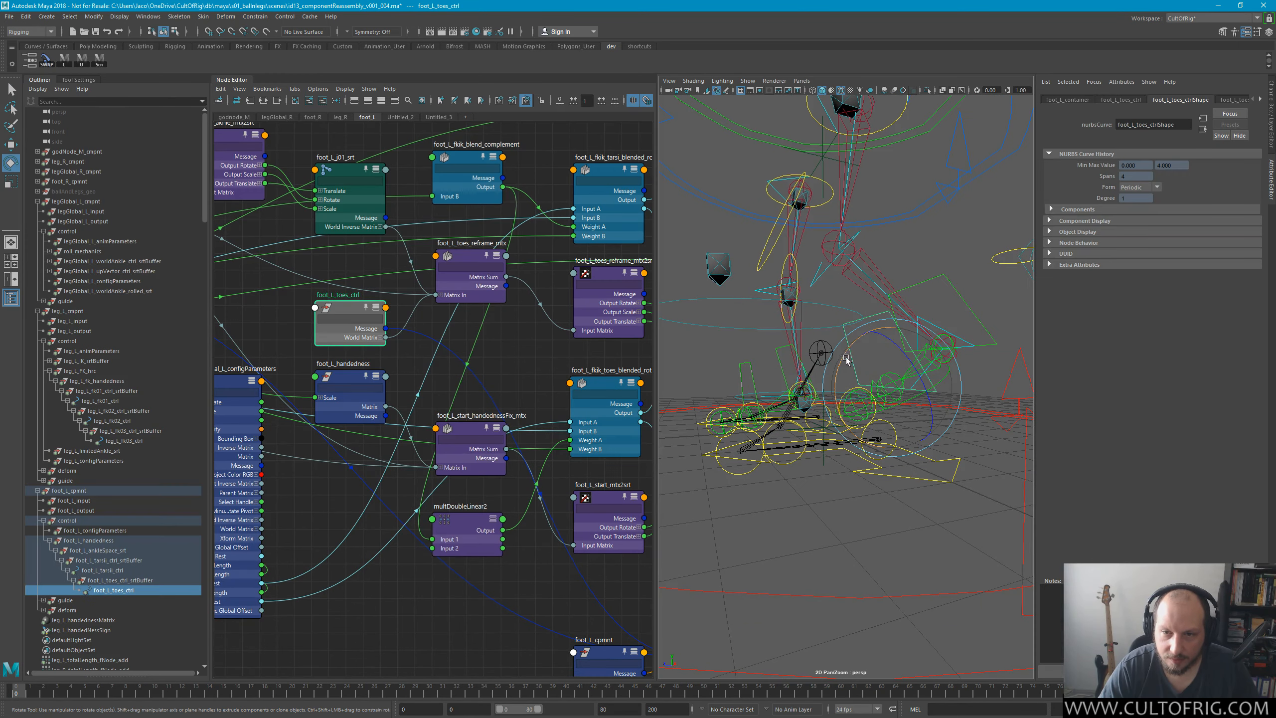
left_click(948, 247)
mouse_move(945, 267)
left_mouse_down()
mouse_move(939, 310)
mouse_move(877, 345)
mouse_move(929, 286)
left_mouse_up()
key("ctrl+z")
left_click_drag(919, 329, 906, 265, "alt")
left_click(927, 284)
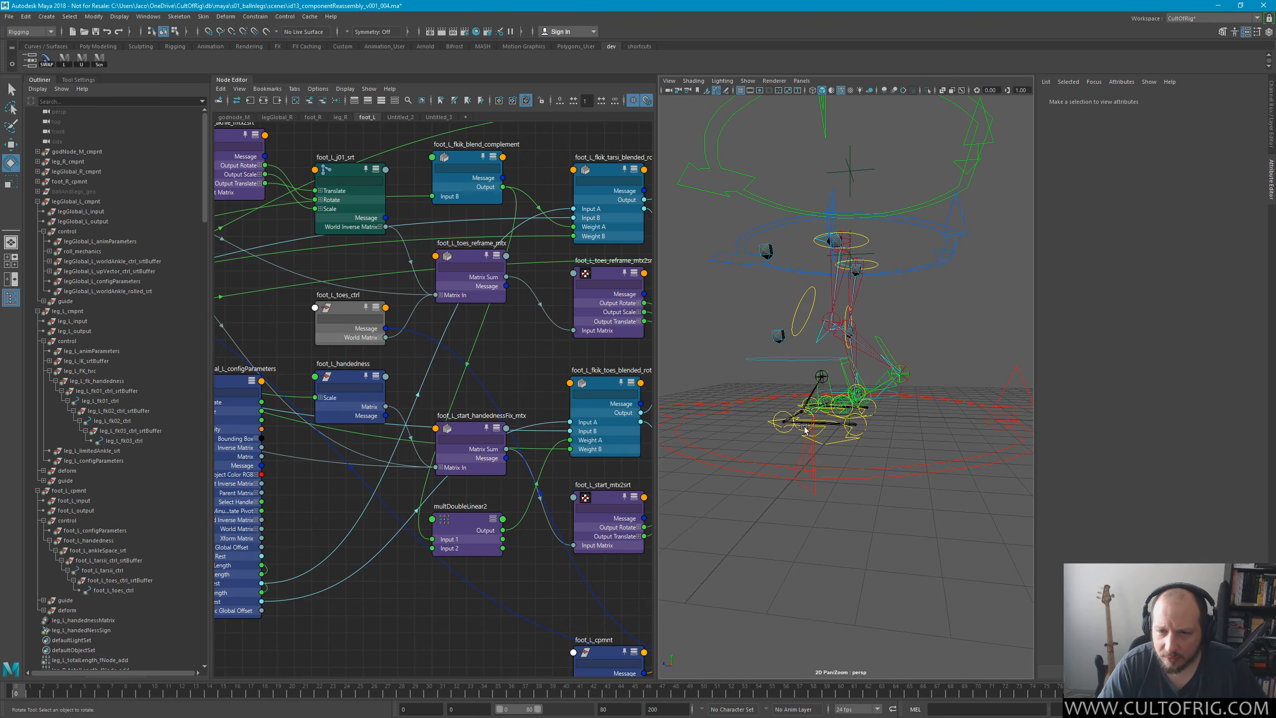
Connect multDoubleLinear2's Output to Weight A of foot_L_fkik_tarsi_blended_rot as well, replacing the direct link from the blend complement.
middle_click_drag(447, 430, 412, 472, "alt")
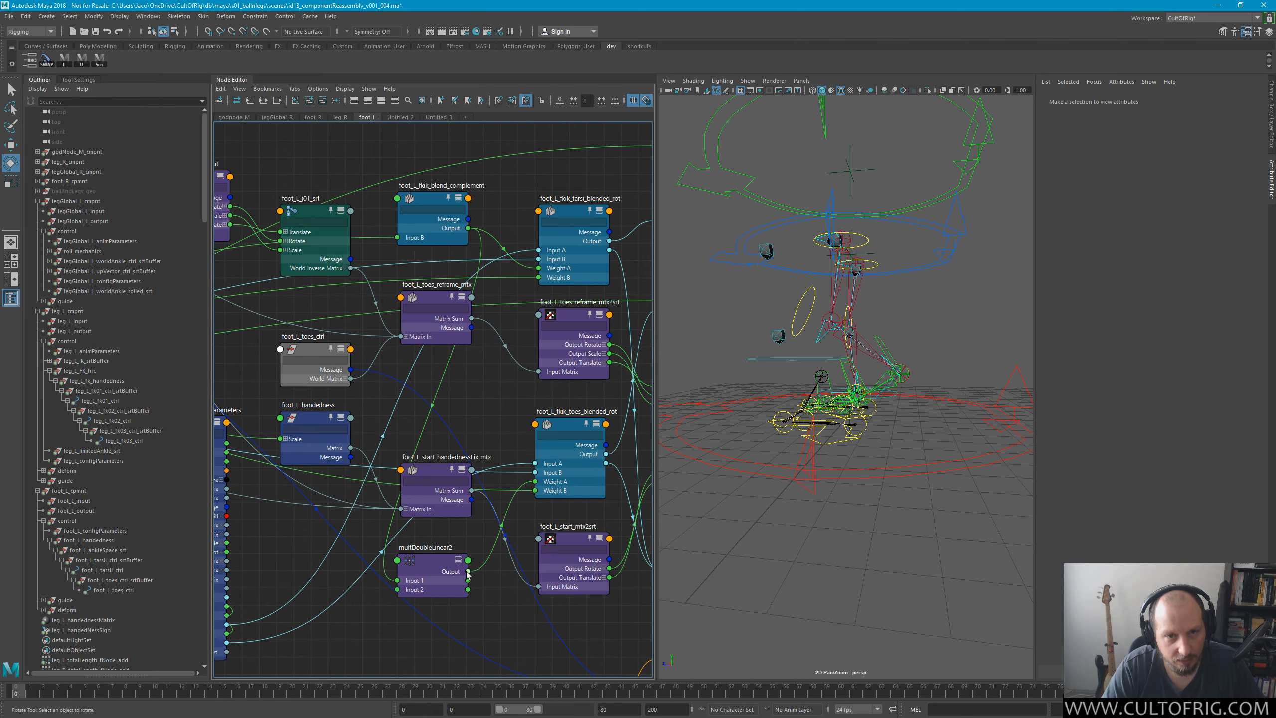
left_click_drag(467, 574, 546, 265)
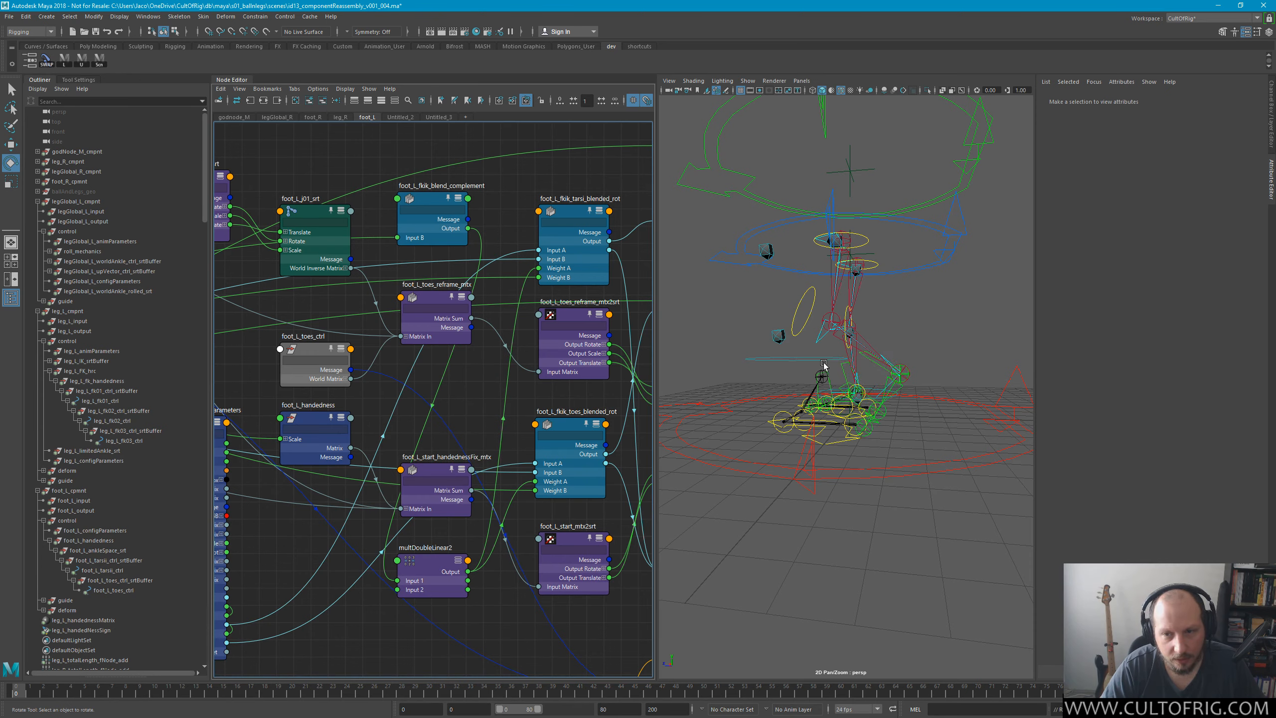
left_click_drag(824, 366, 908, 425, "alt")
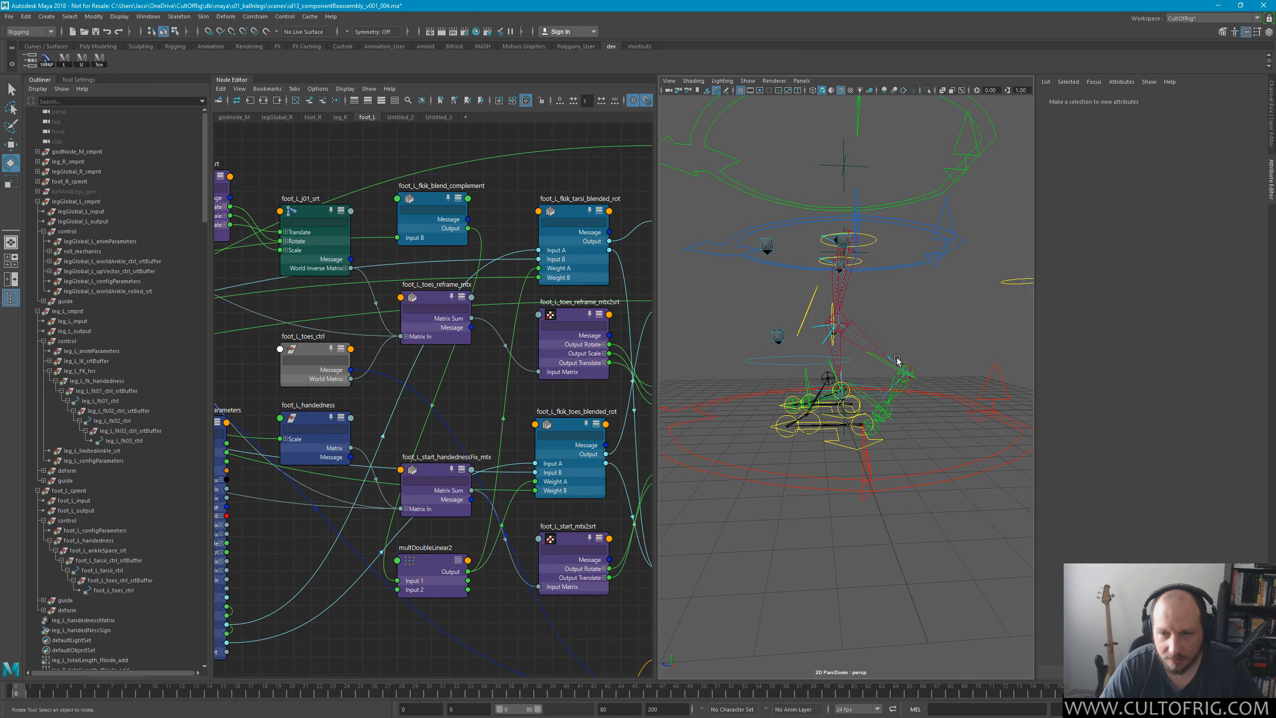
mouse_move(897, 337)
right_mouse_down("alt")
mouse_move(884, 342)
mouse_move(906, 367)
mouse_move(897, 354)
right_mouse_up("alt")
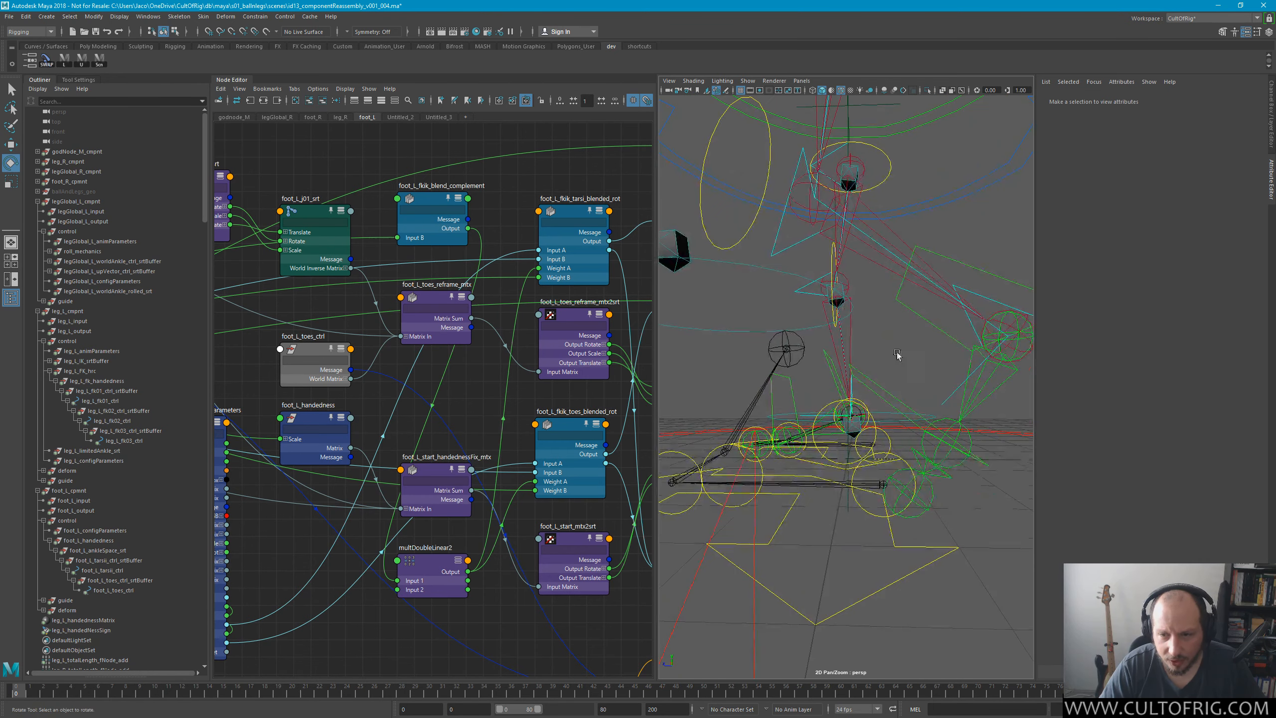
Test-move the left leg's ankle guide control to check how the foot follows, and undo the moves.
left_click(825, 407)
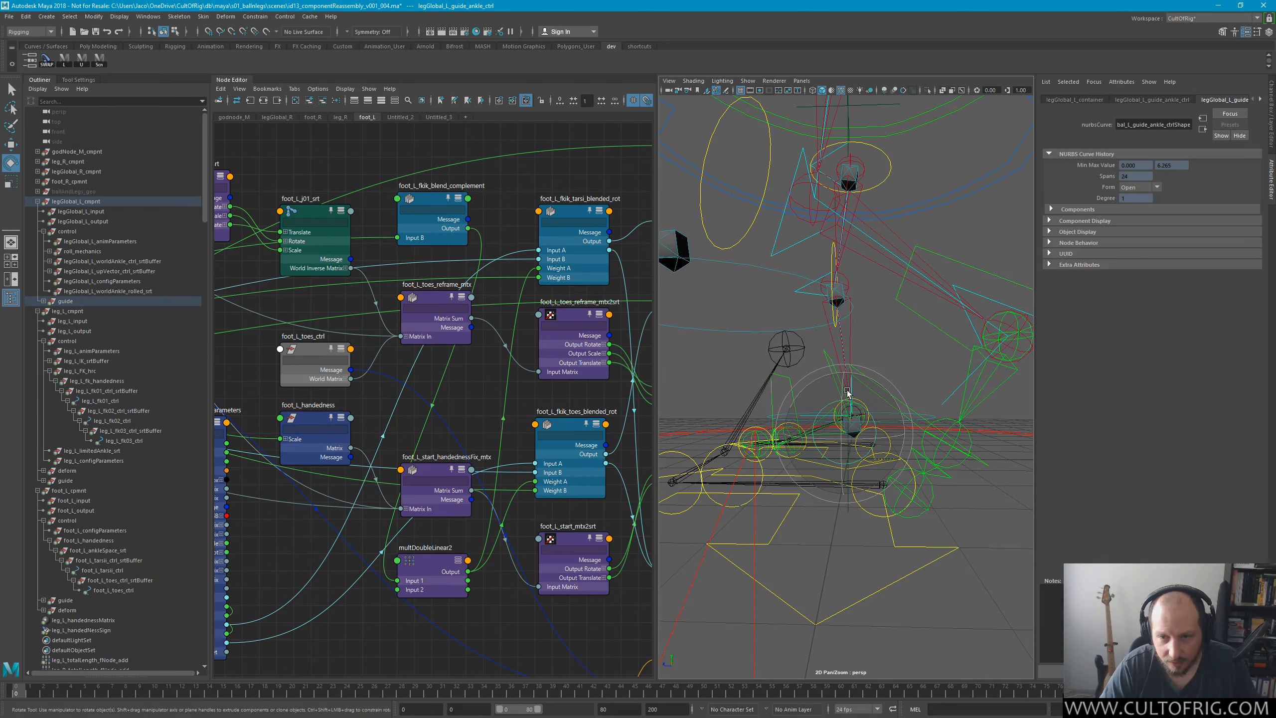
left_click_drag(873, 356, 899, 374, "alt")
left_click(948, 259)
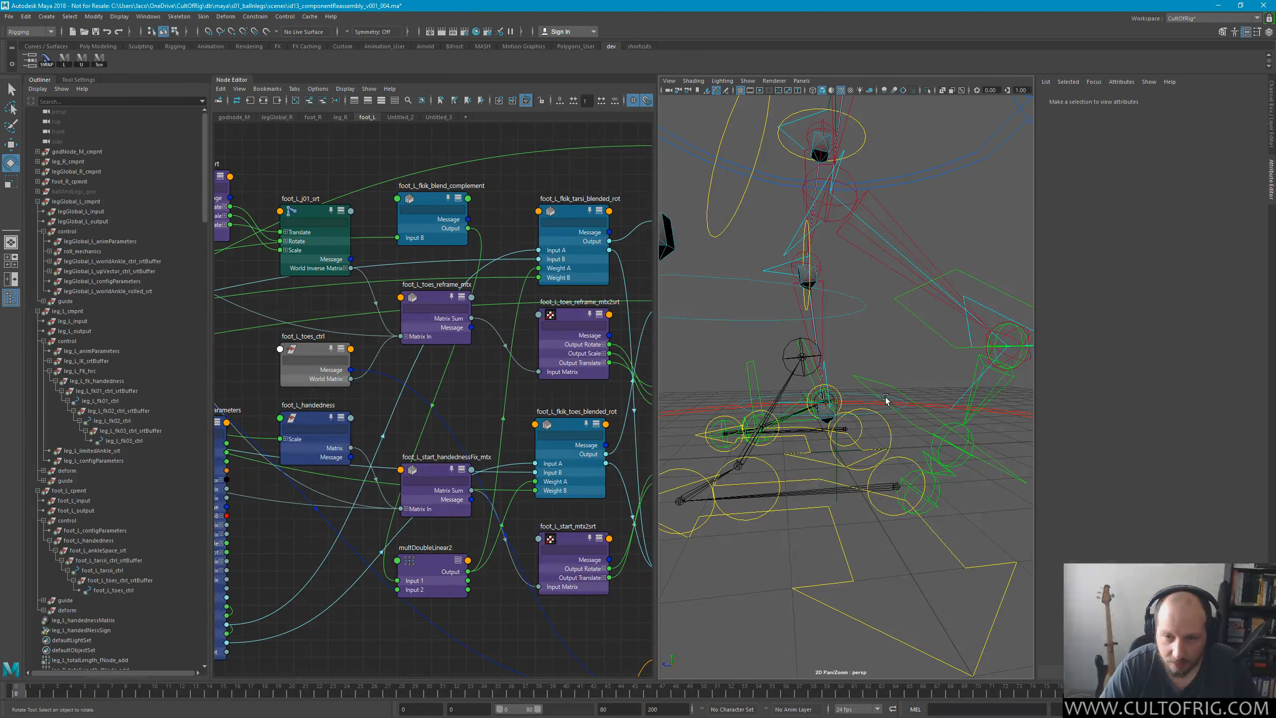
left_click(887, 421)
key("w")
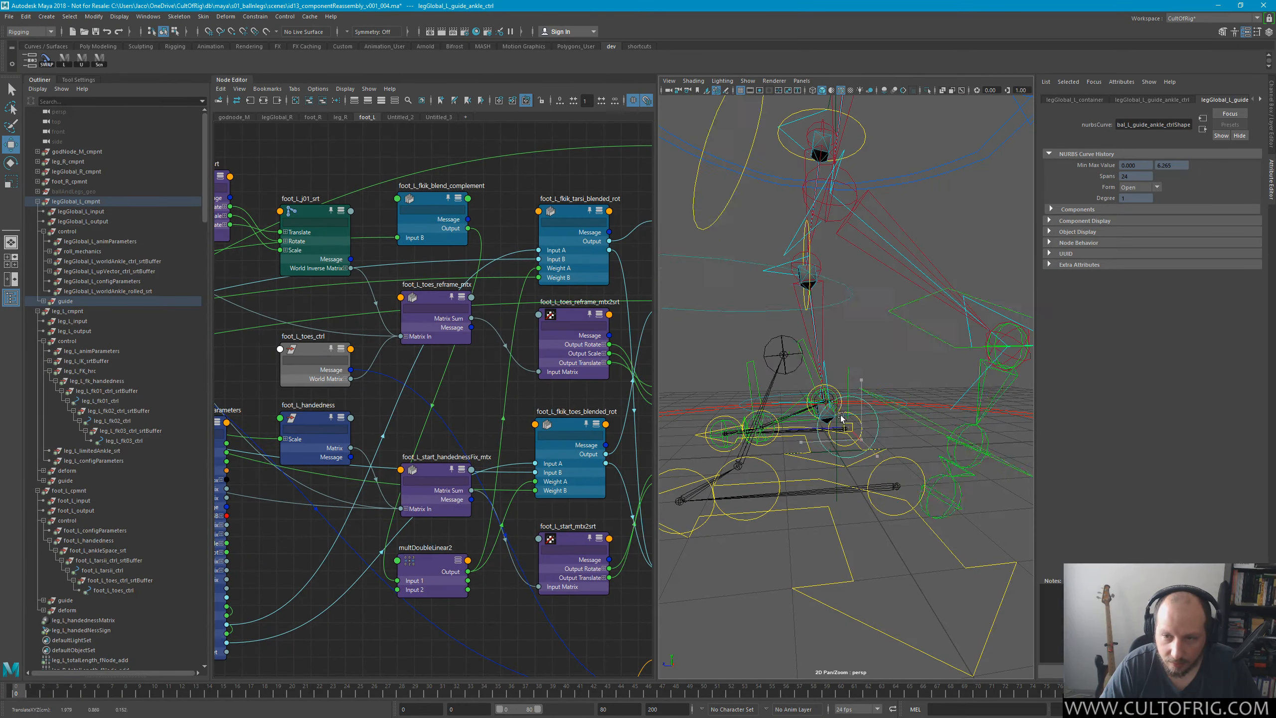
left_click_drag(885, 399, 776, 351, "alt")
key("ctrl+z")
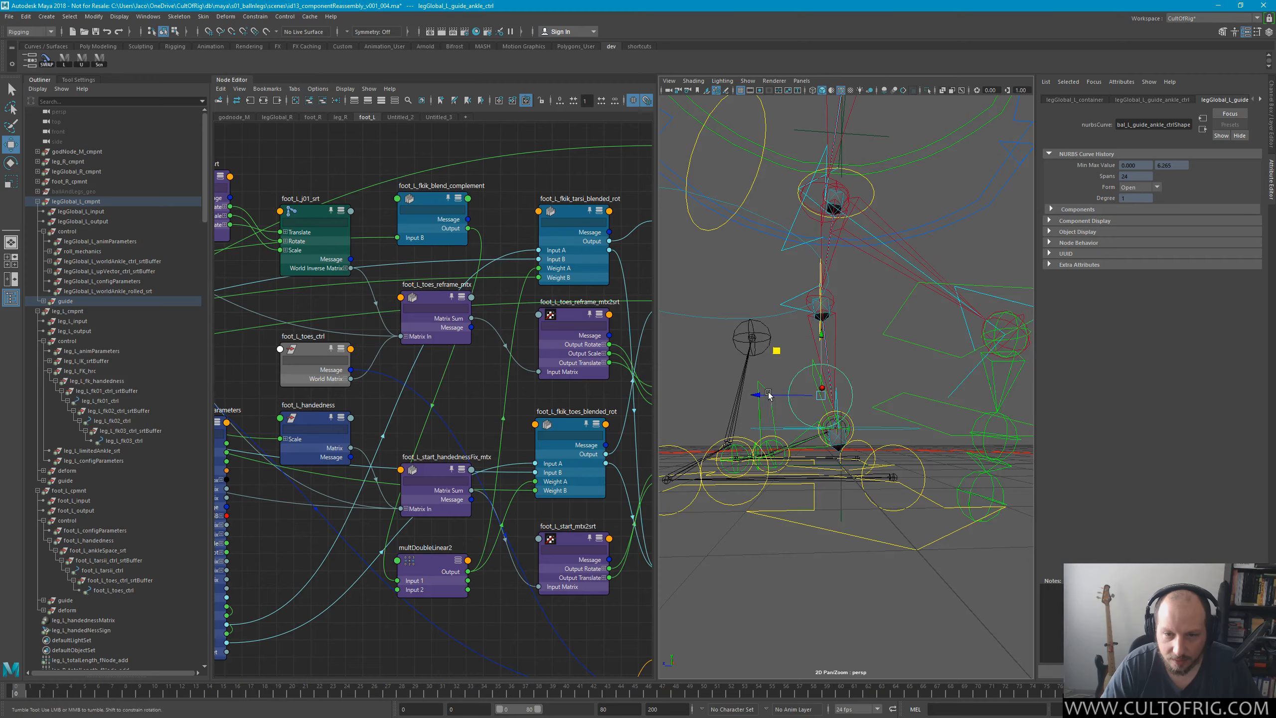
left_click_drag(740, 443, 814, 414, "alt")
left_click(786, 477)
left_click(785, 481)
key("ctrl+z")
key("ctrl+z")
key("ctrl+z")
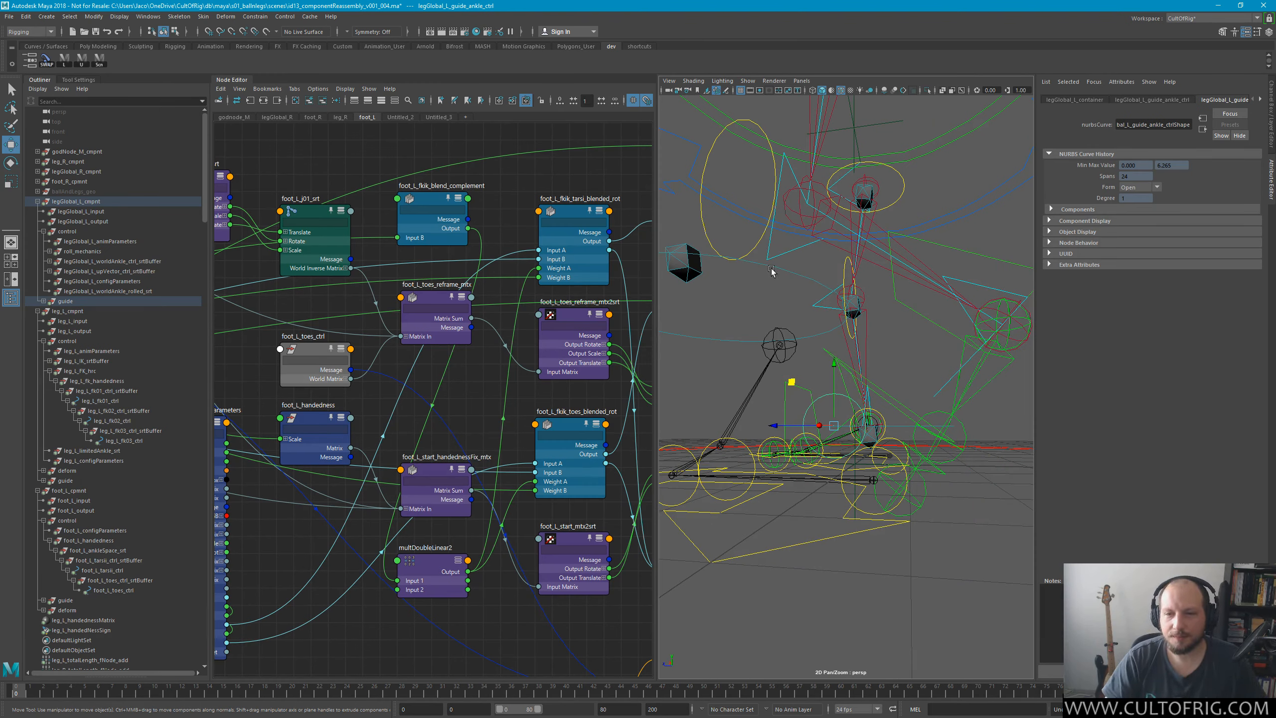
left_click_drag(830, 342, 900, 344, "alt")
key("q")
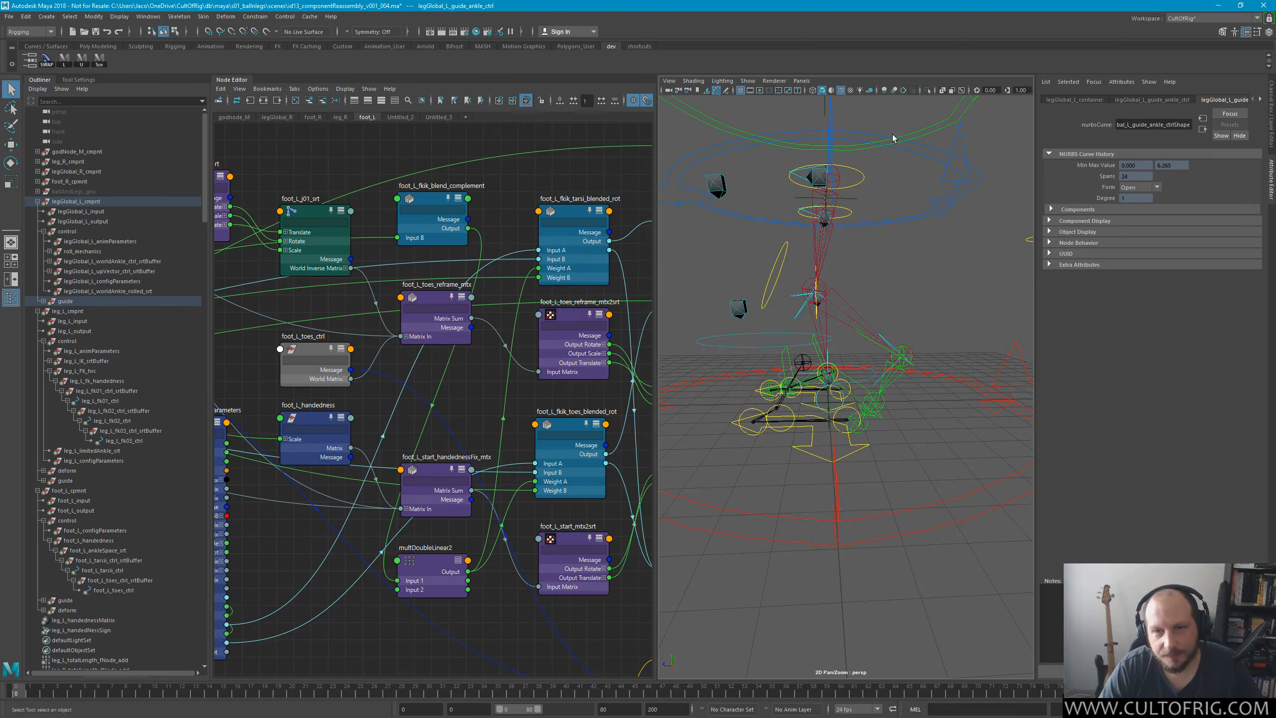
Reset all translation and rotation of leg_L_fk01_ctrl, leg_L_fk02_ctrl and leg_L_fk03_ctrl to 0.
left_click_drag(837, 188, 829, 175, "alt")
left_click(833, 181)
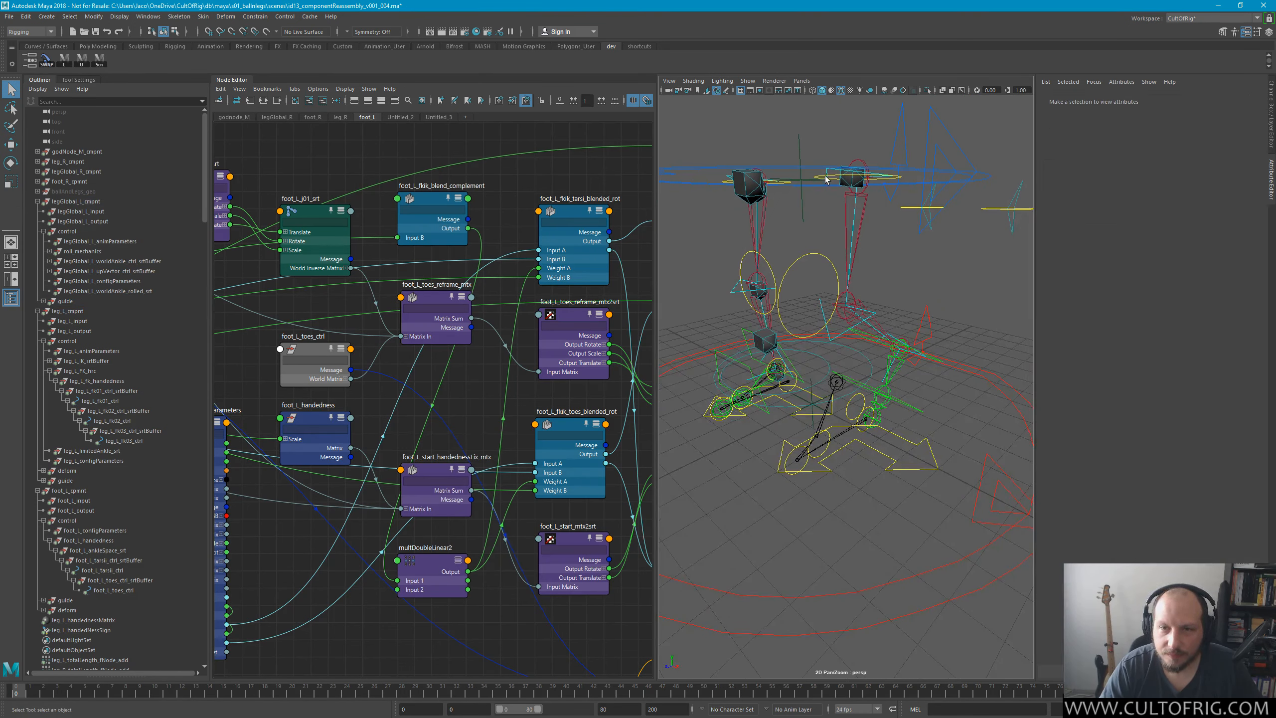
left_click(826, 179)
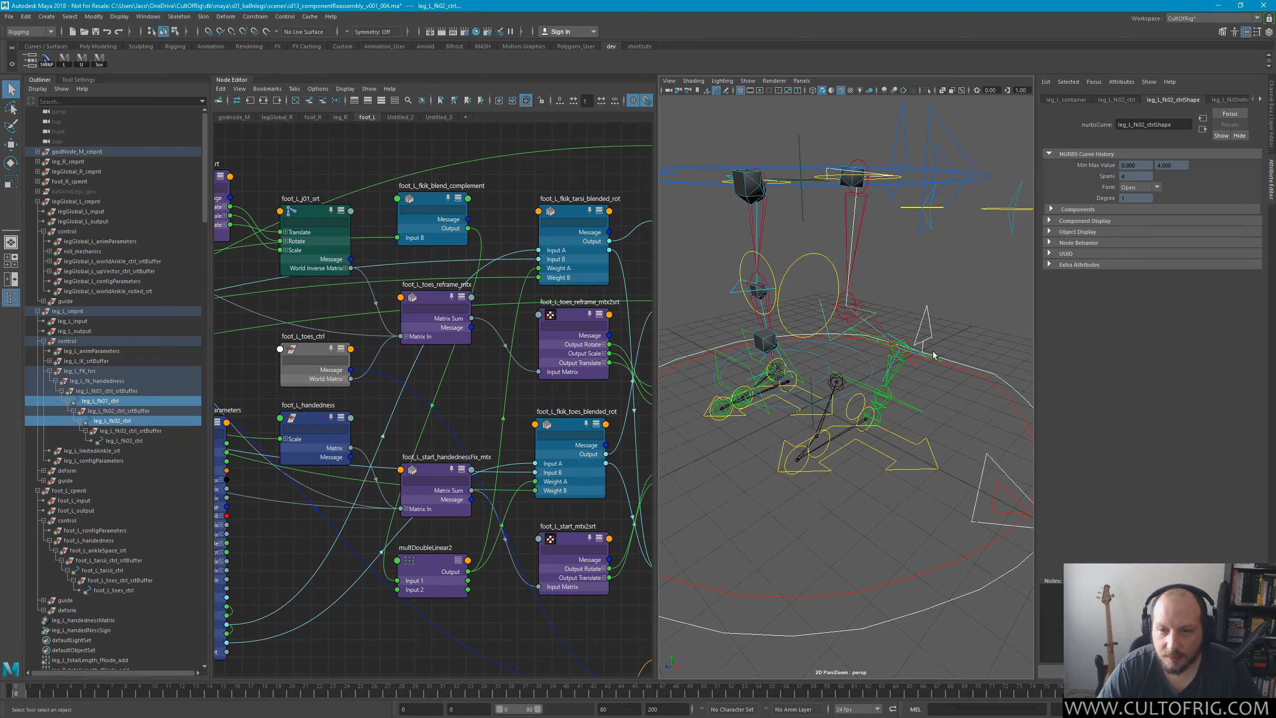
left_click(893, 260)
left_click(827, 172)
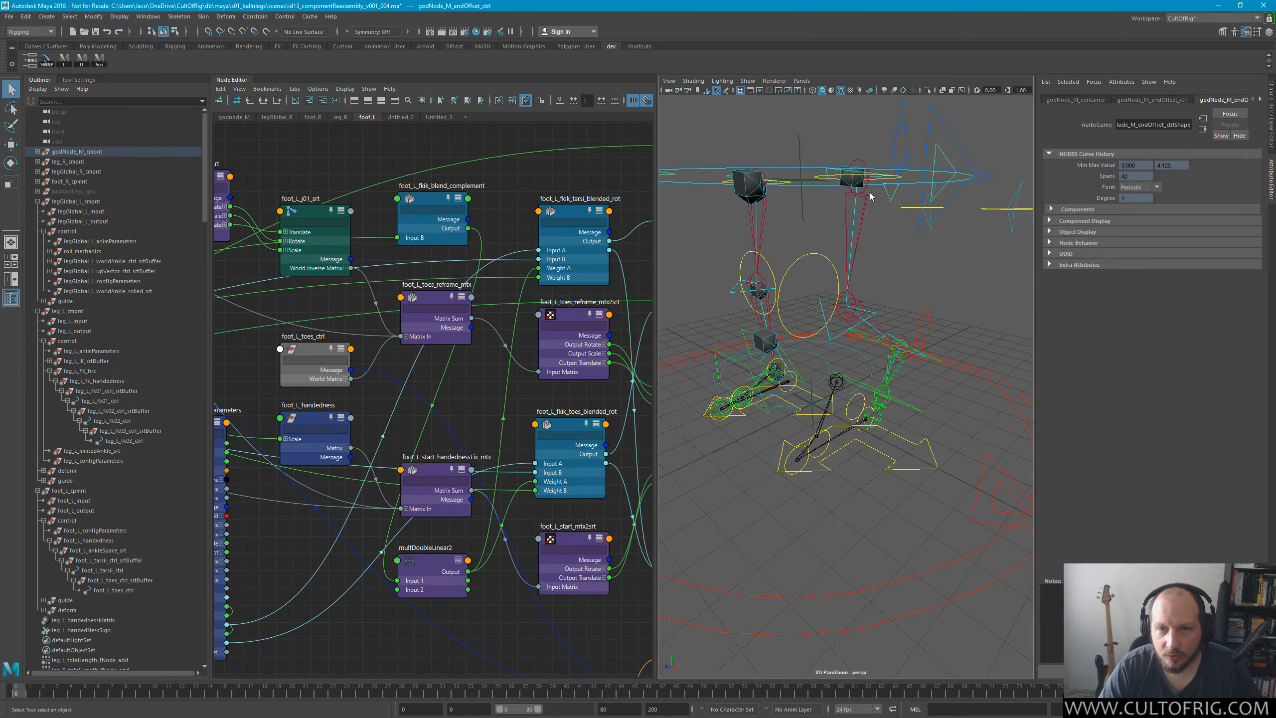
left_click_drag(870, 192, 837, 170, "alt")
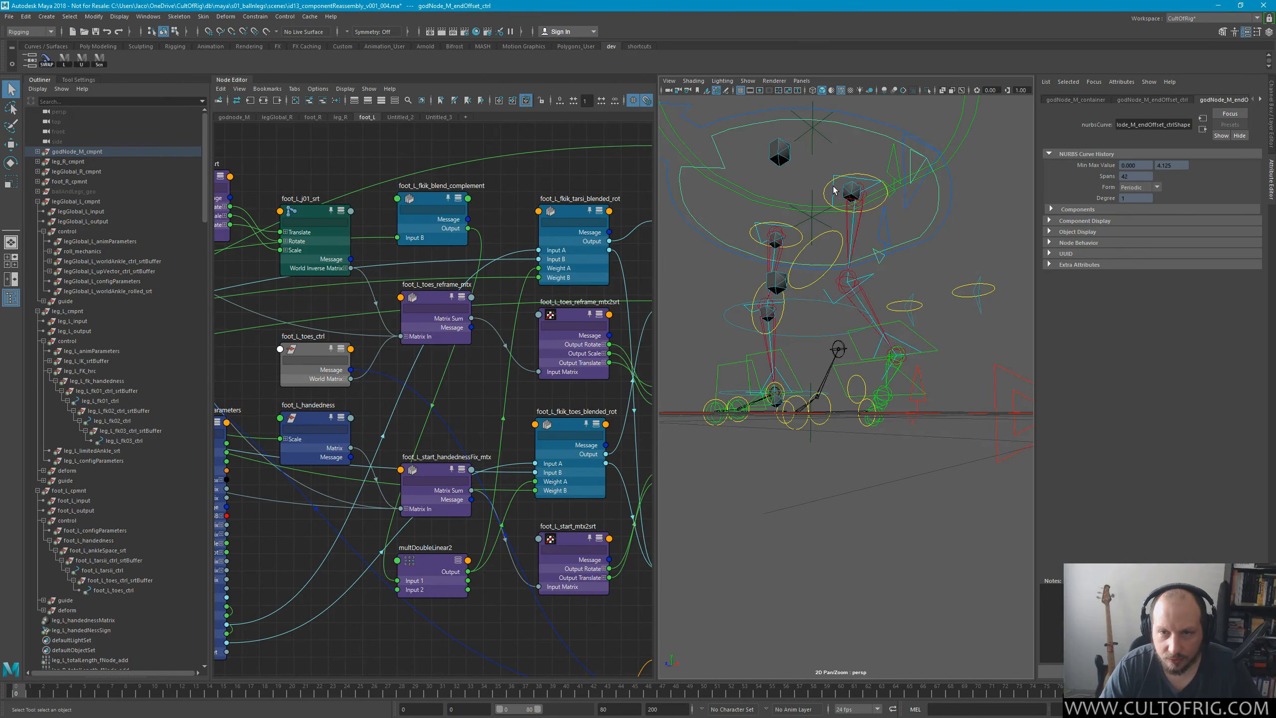
left_click(847, 267)
left_click(873, 277, "shift")
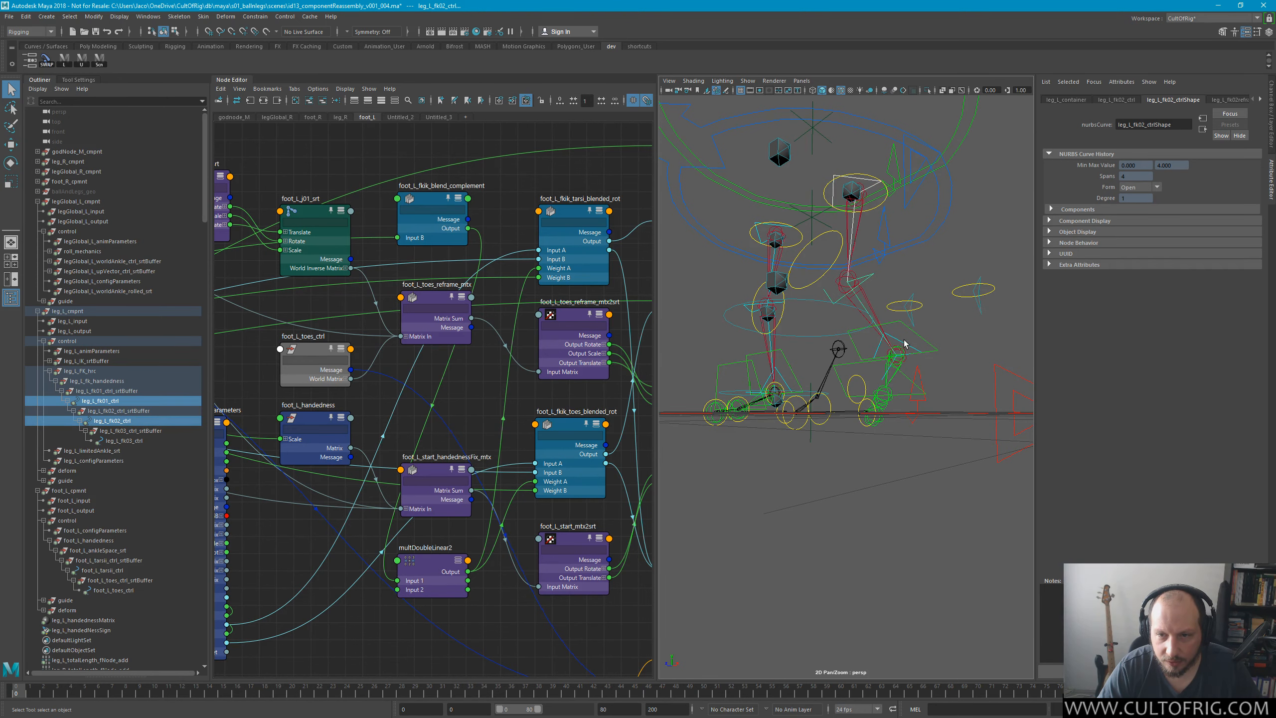
left_click(910, 341, "shift")
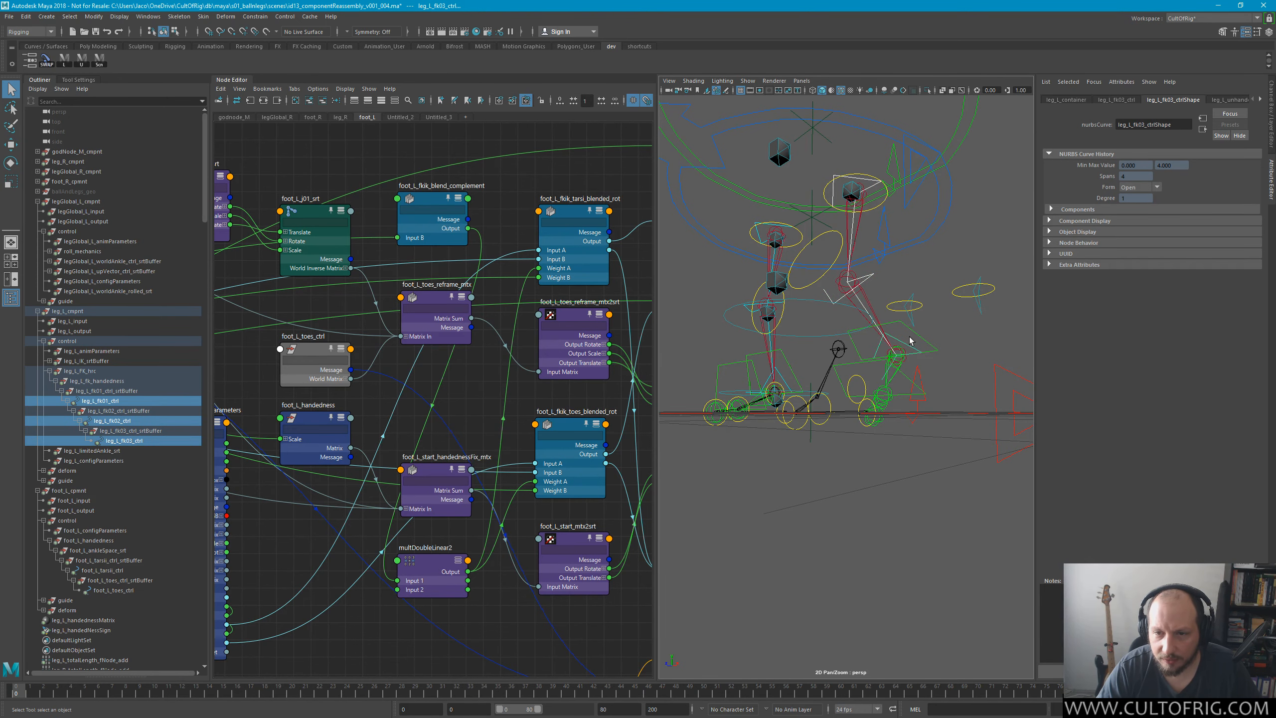
key("ctrl+a")
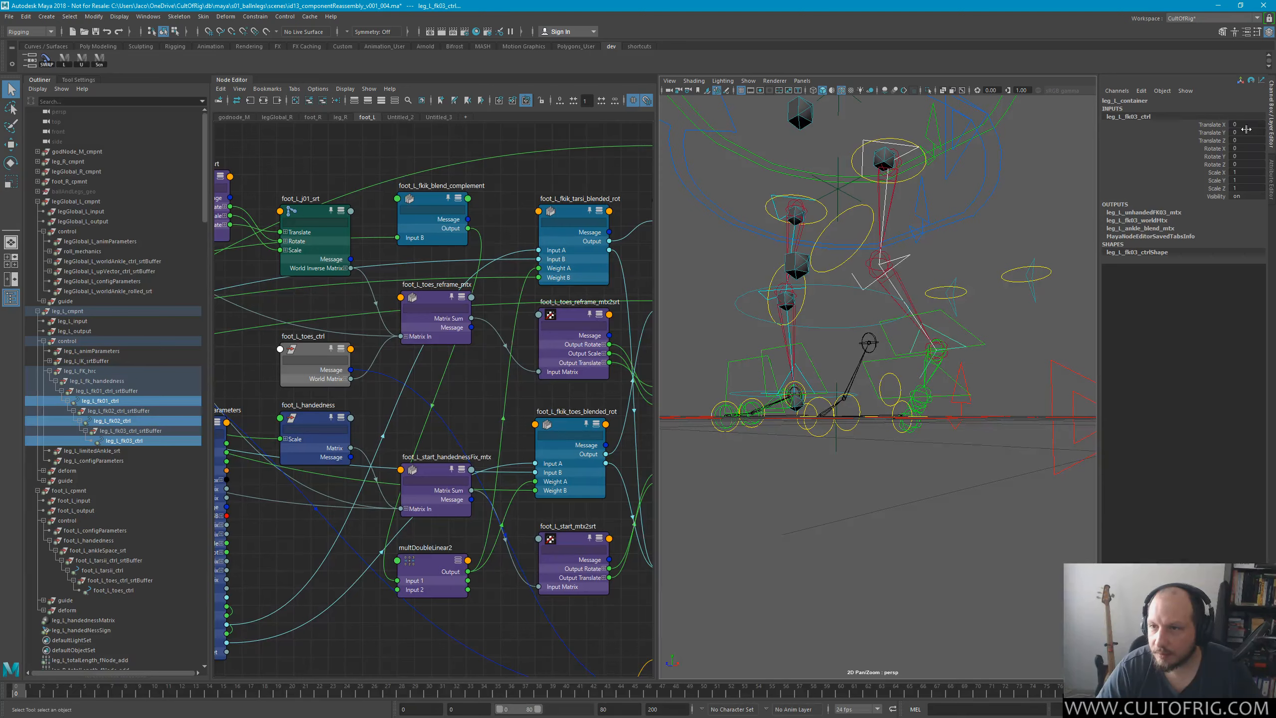
left_click_drag(1241, 126, 1240, 159)
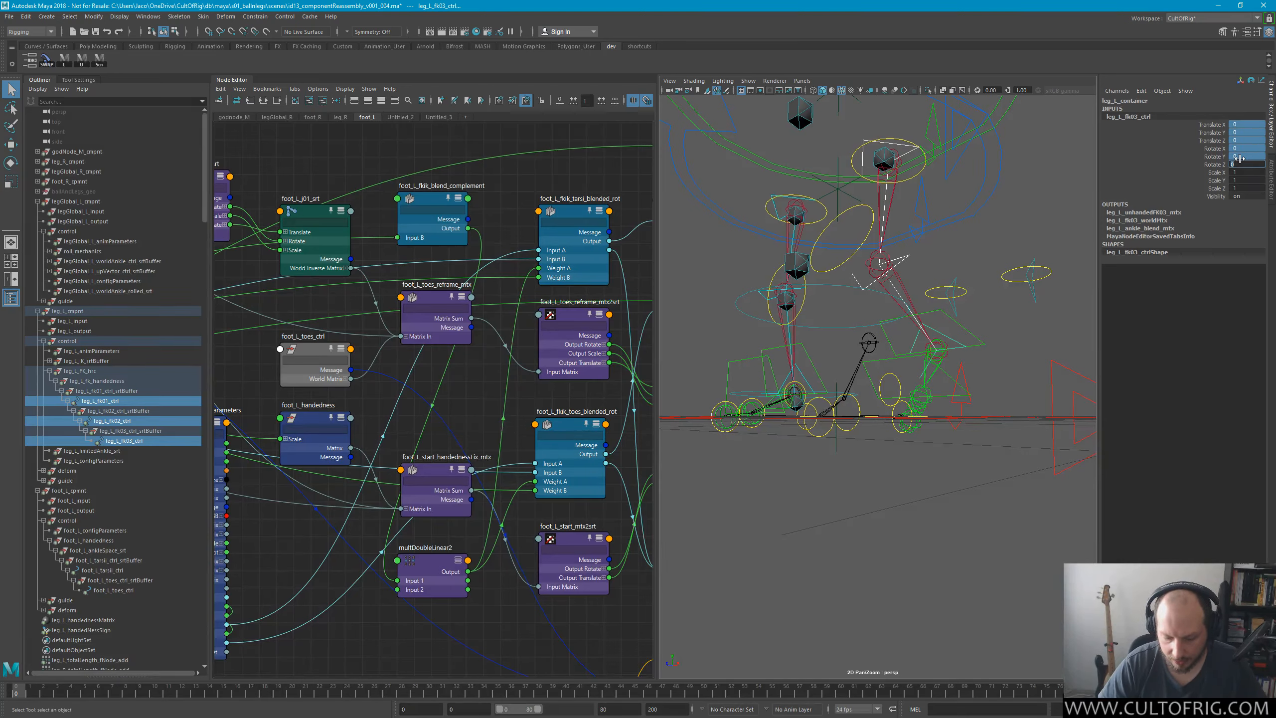
key("Return")
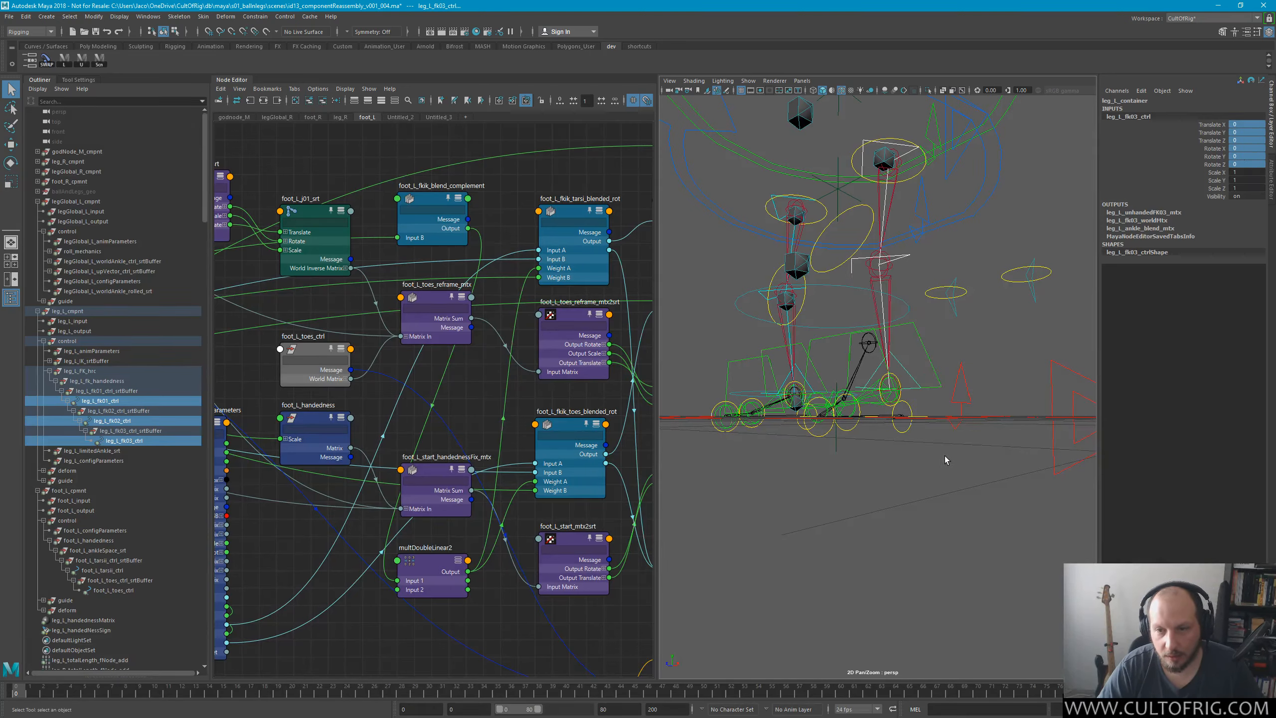
left_click(945, 458)
Examine the left foot's pose and foot_L_tarsi_ctrl close up from several angles.
left_click_drag(945, 455, 852, 383, "alt")
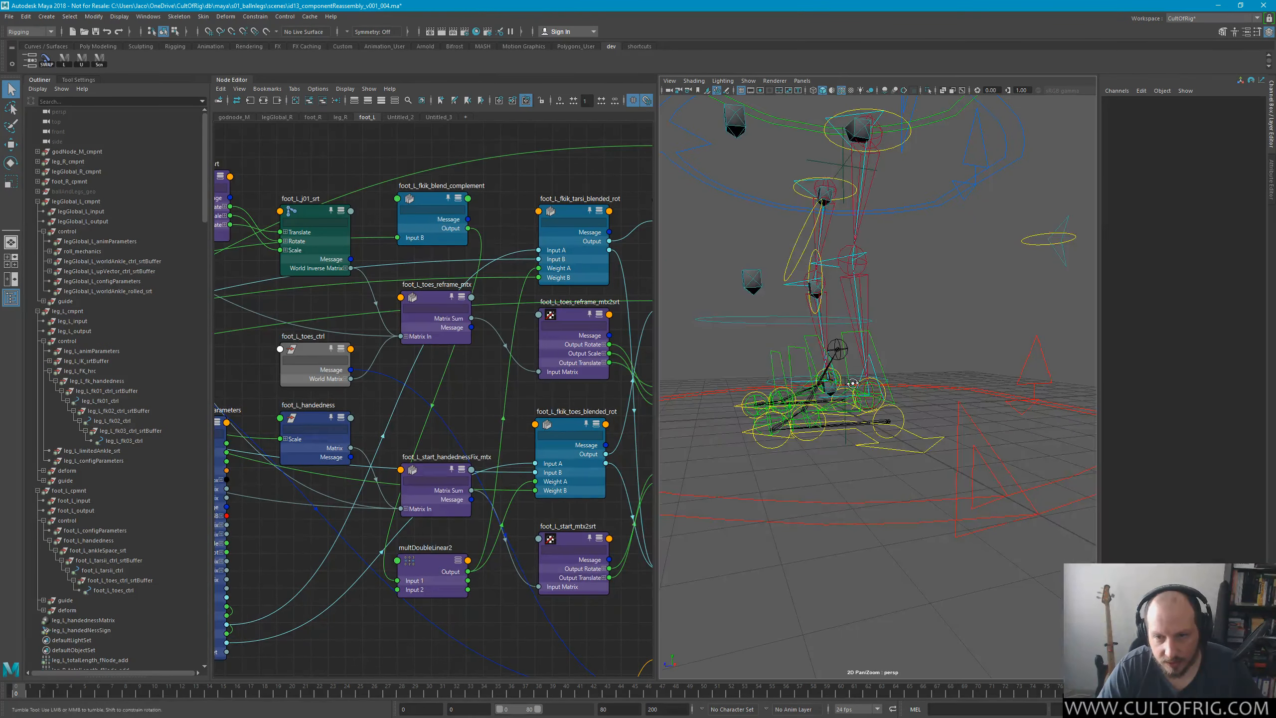
right_click_drag(852, 382, 983, 461, "alt")
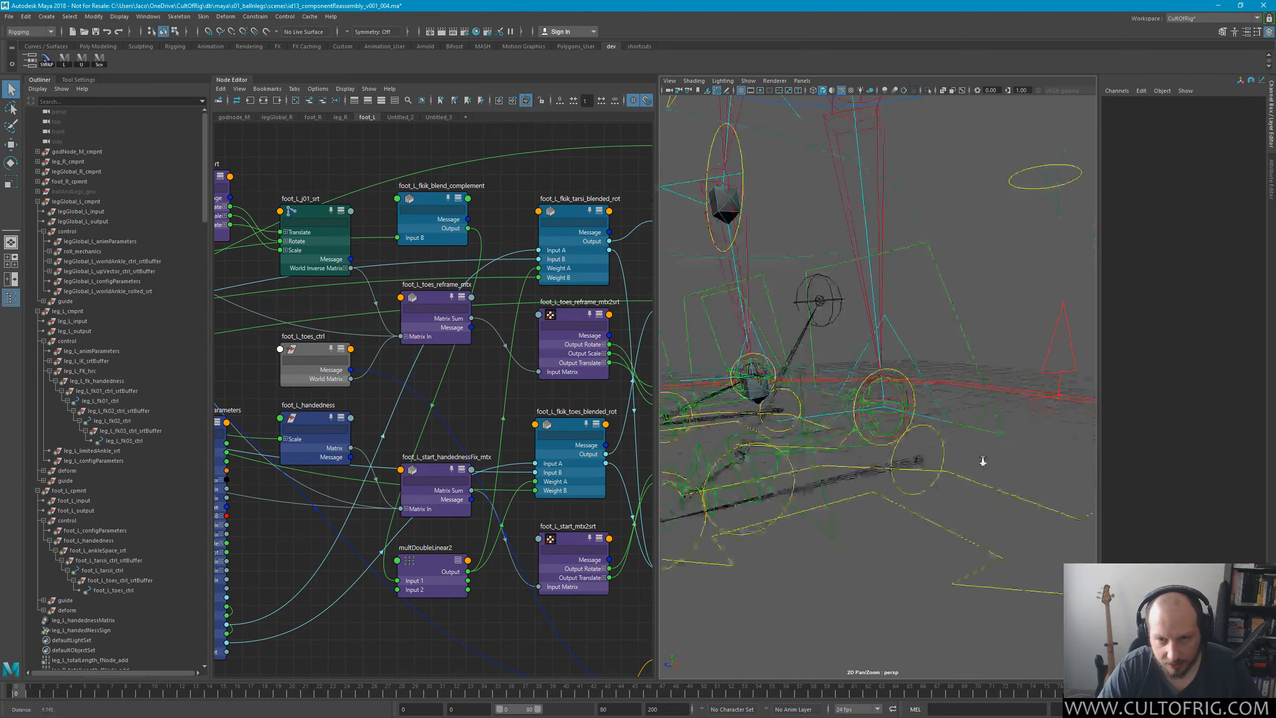
left_click_drag(982, 460, 976, 312, "alt")
left_click(1009, 245)
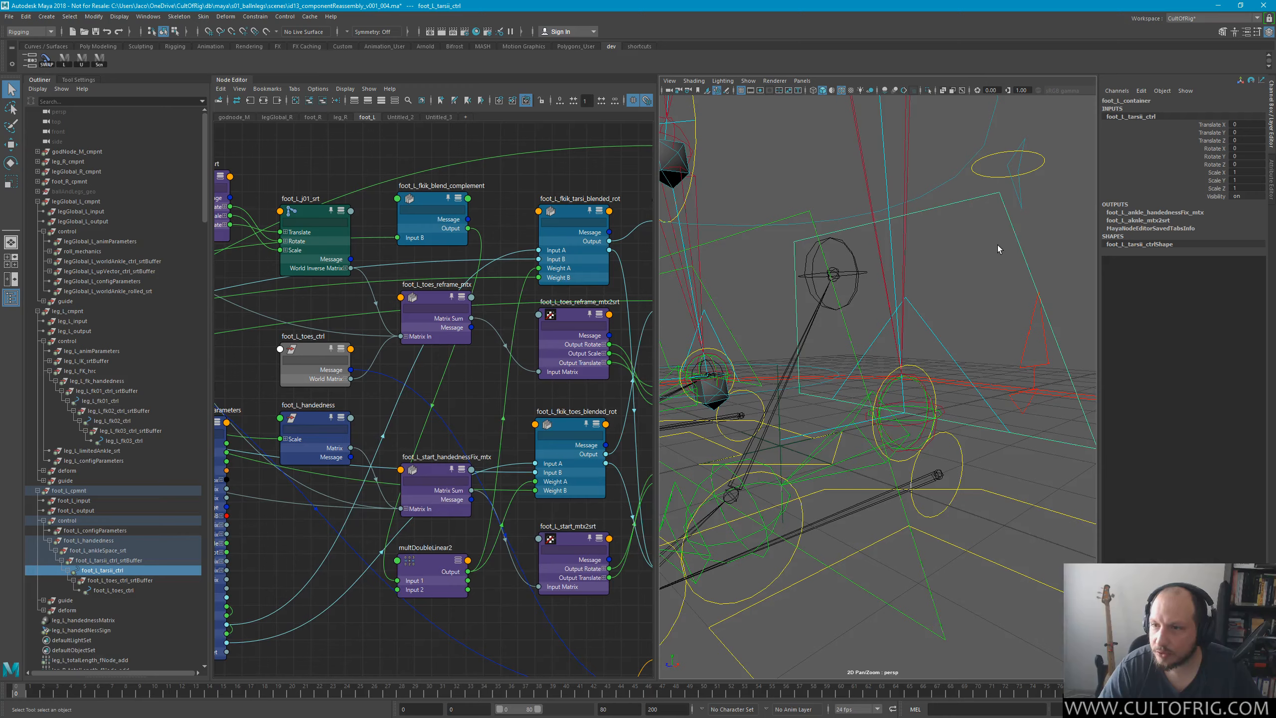
left_click_drag(998, 248, 888, 295, "alt")
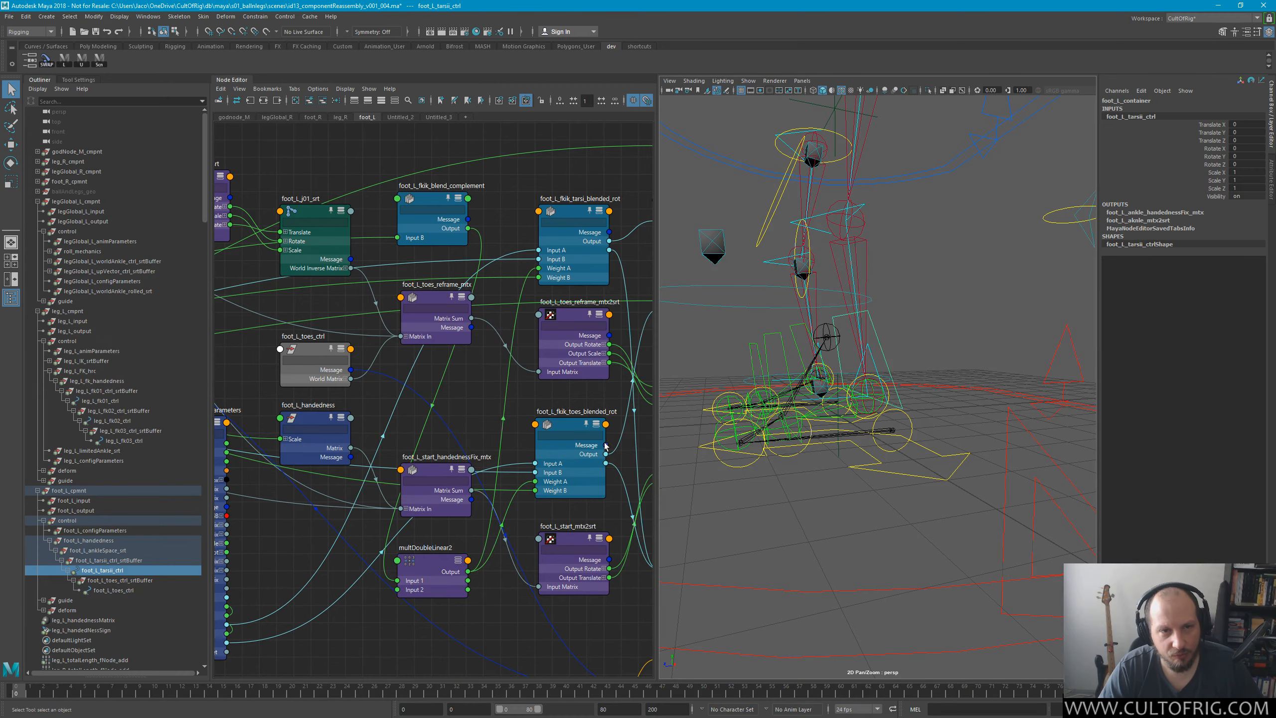
left_click_drag(862, 431, 860, 399, "alt")
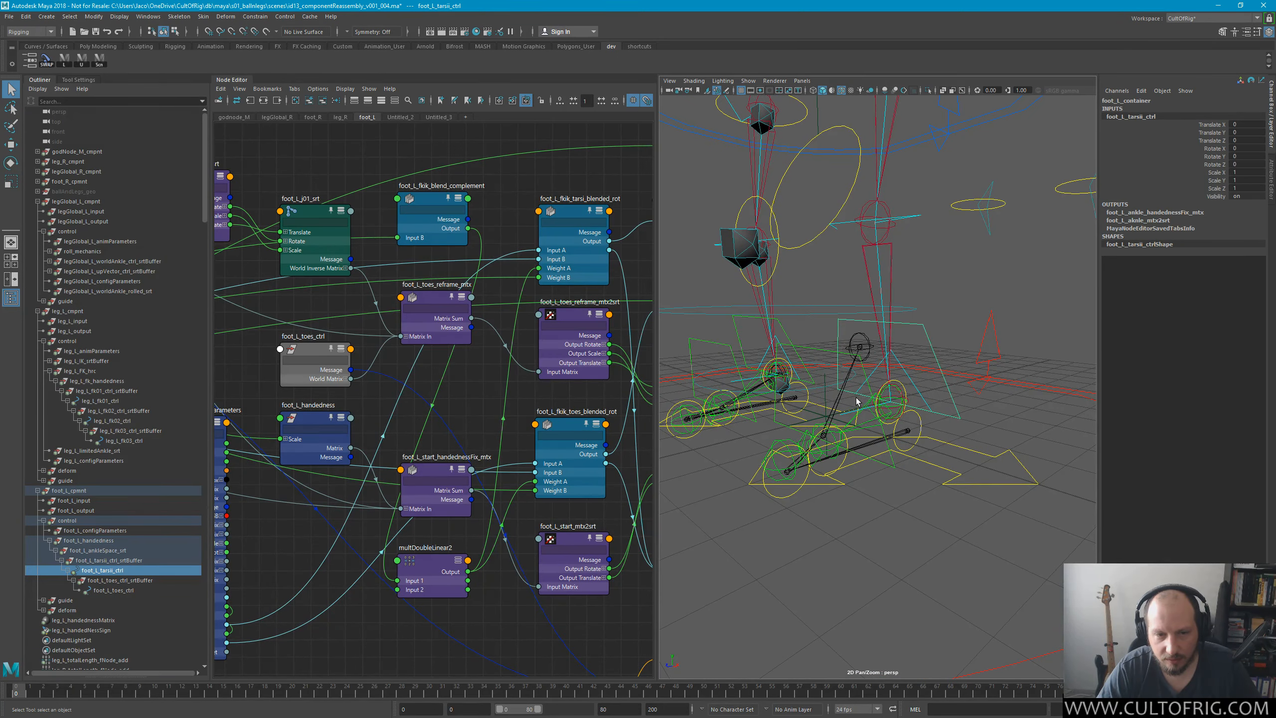
right_click_drag(829, 397, 778, 350, "alt")
Set Translate X, Y and Z of legGlobal_L_worldAnkle_ctrl to 0.
left_click_drag(777, 350, 794, 336, "alt")
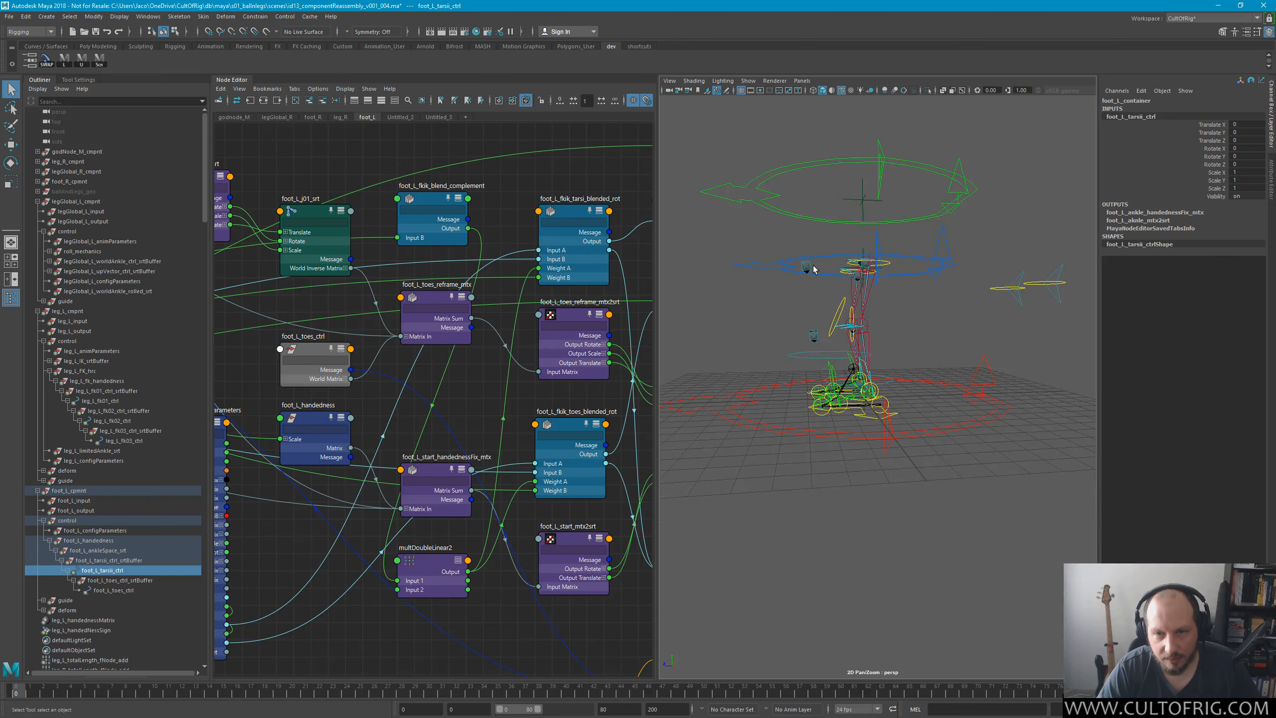
left_click_drag(808, 252, 822, 262, "alt")
left_click(865, 333)
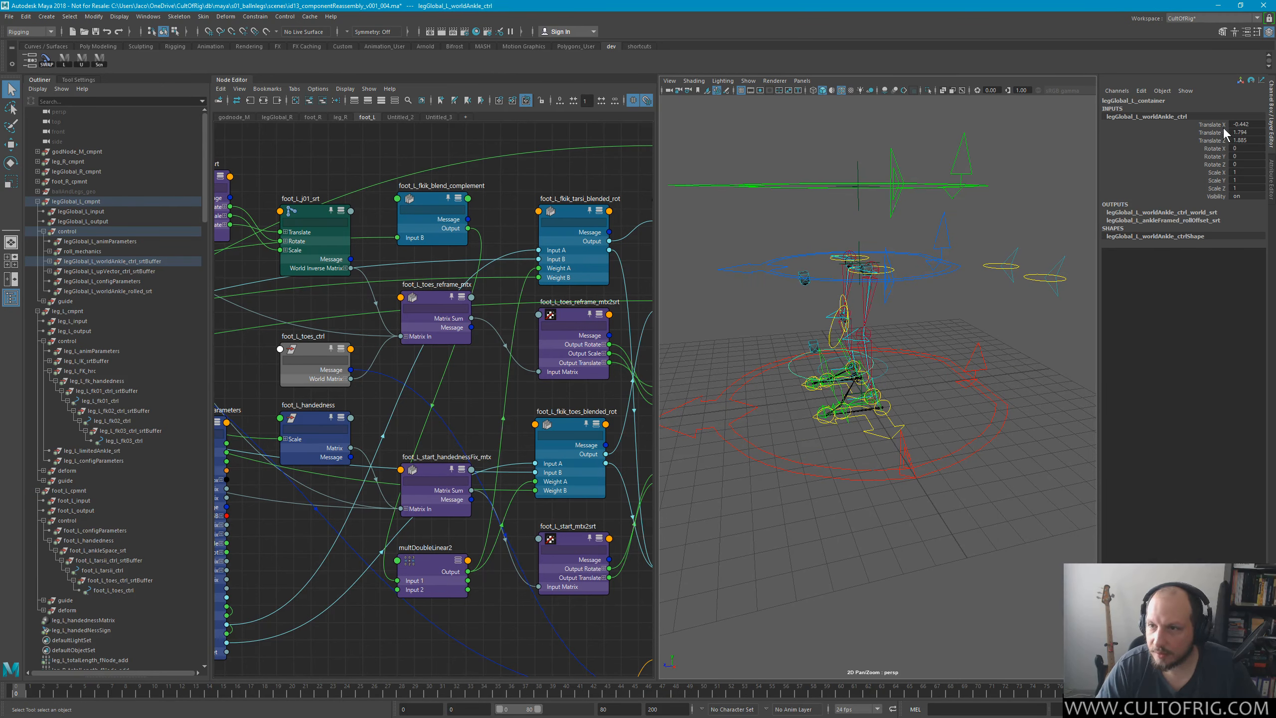
left_click_drag(1240, 124, 1248, 141)
type("0")
key("Return")
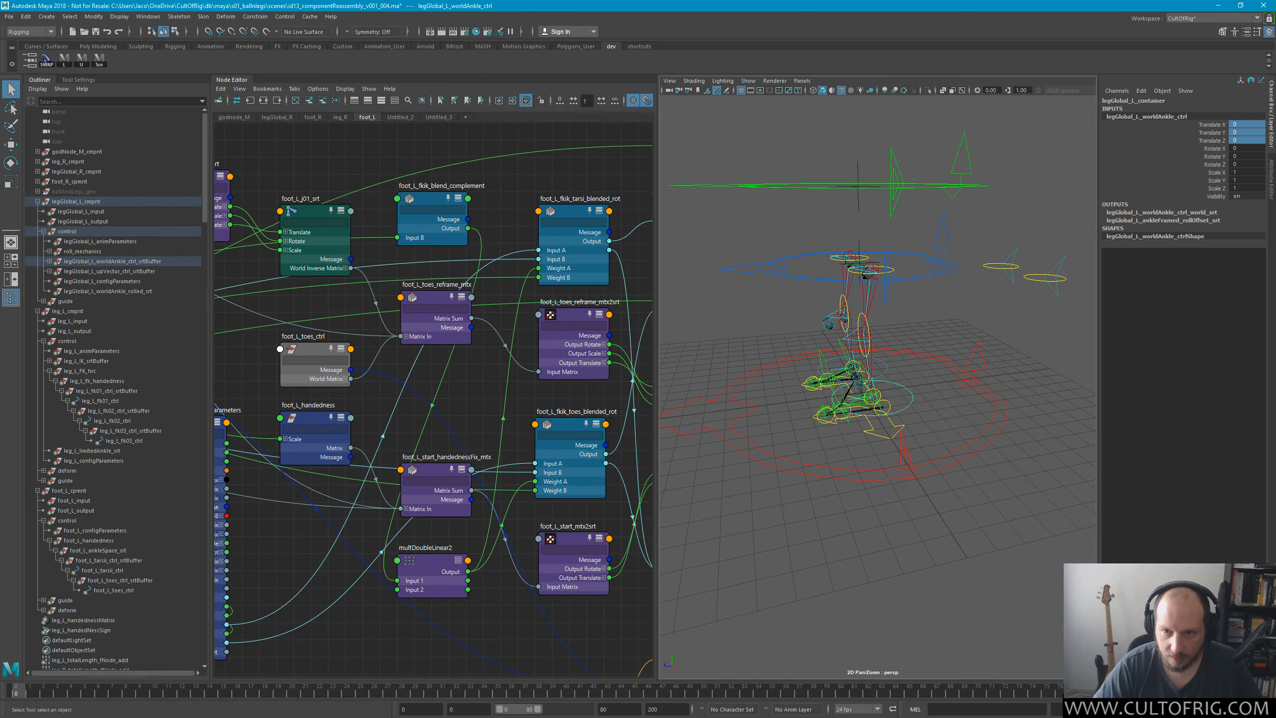
Try to move legGlobal_L_upVector_ctrl to check how the left leg follows, and undo the attempt.
left_click_drag(932, 397, 928, 345, "alt")
right_click_drag(928, 345, 984, 373, "alt")
left_click_drag(960, 334, 877, 410, "alt")
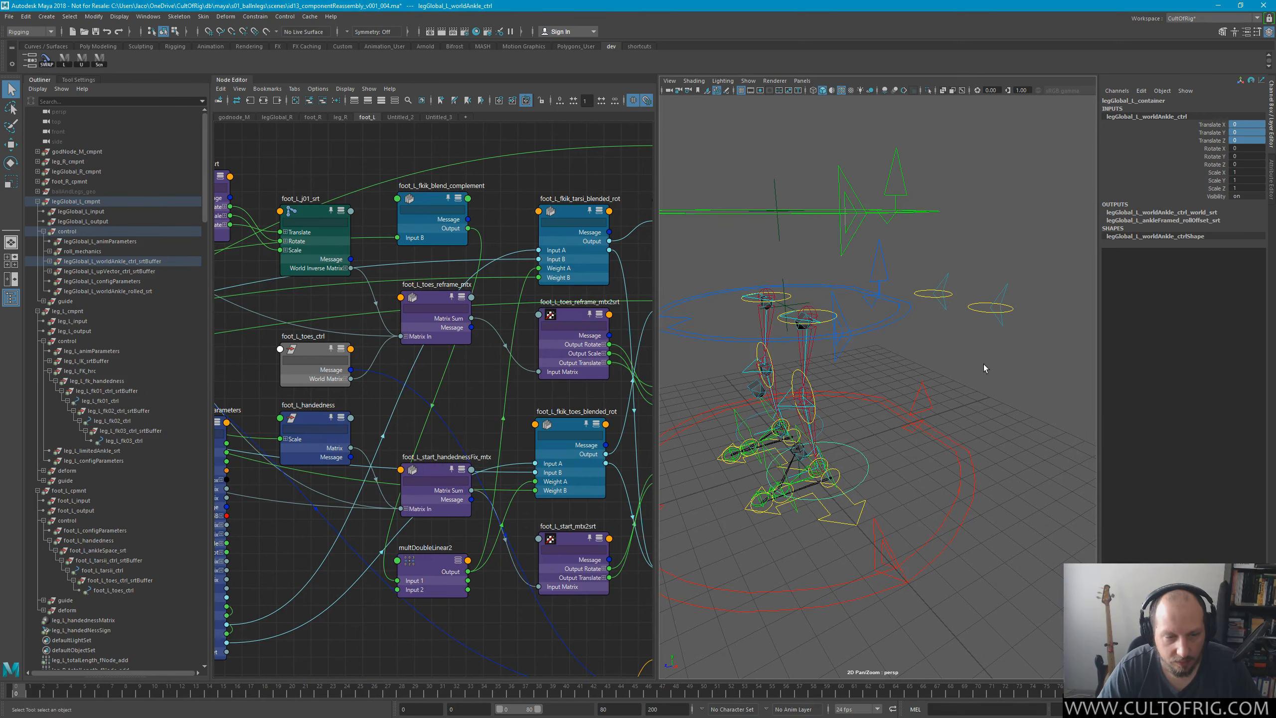
left_click(1011, 310)
key("w")
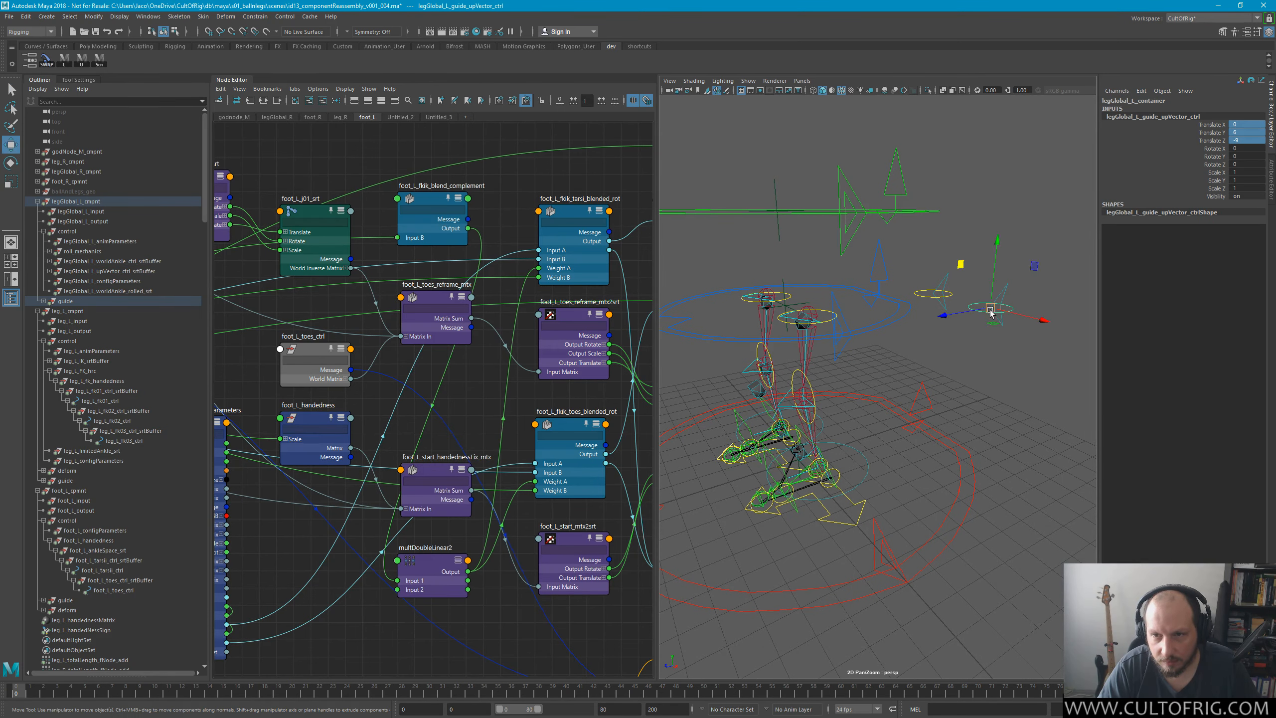
key("ctrl+z")
left_click(1008, 293)
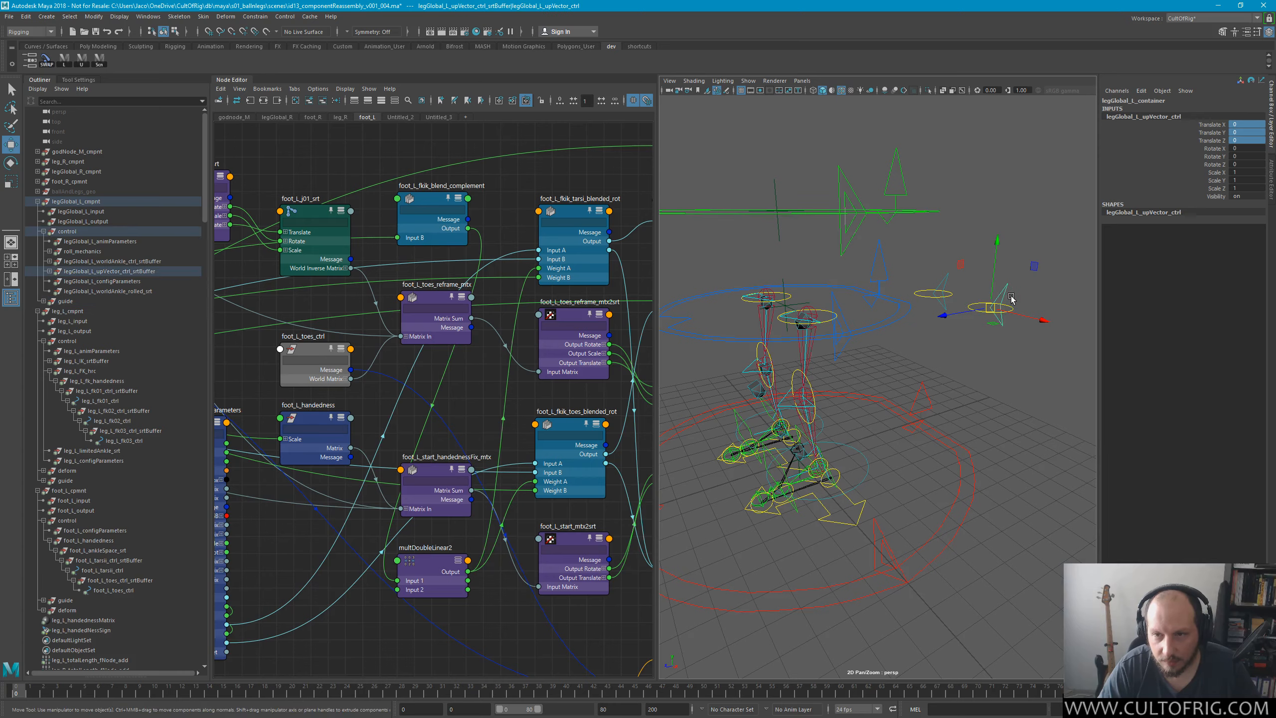
left_click_drag(1011, 311, 1022, 307)
key("q")
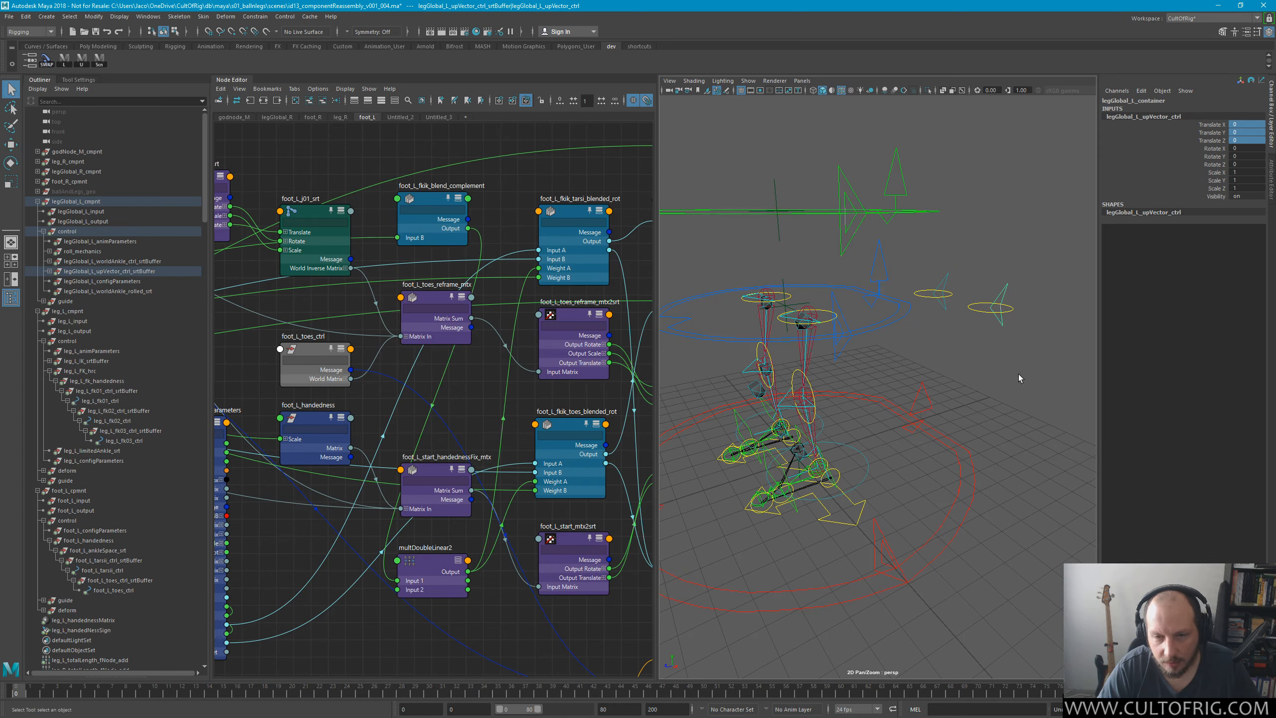
key("ctrl+z")
Test-move legGlobal_L_worldAnkle_ctrl to check the left foot's response, and undo the move.
left_click_drag(986, 352, 909, 393, "alt")
right_click_drag(909, 393, 877, 405, "alt")
left_click(854, 544)
key("w")
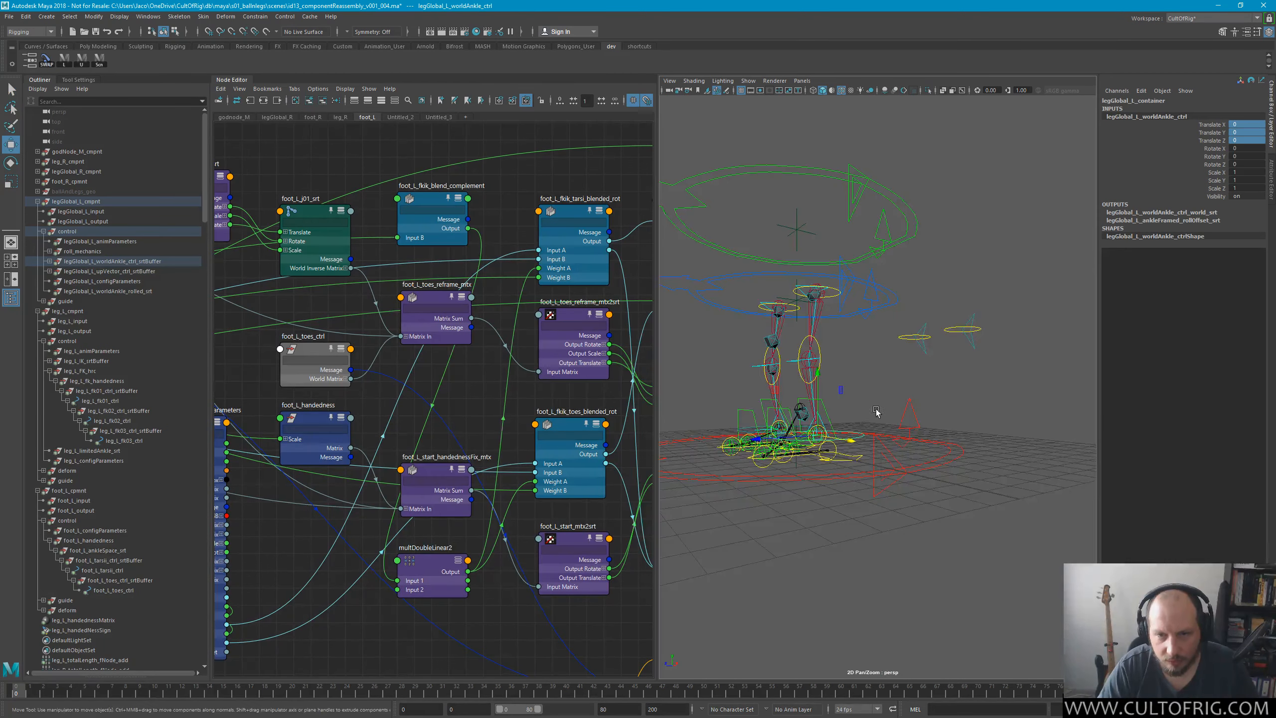
left_click_drag(877, 412, 836, 416, "alt")
mouse_move(748, 399)
left_mouse_down()
mouse_move(761, 396)
mouse_move(691, 380)
mouse_move(766, 407)
left_mouse_up()
key("ctrl+z")
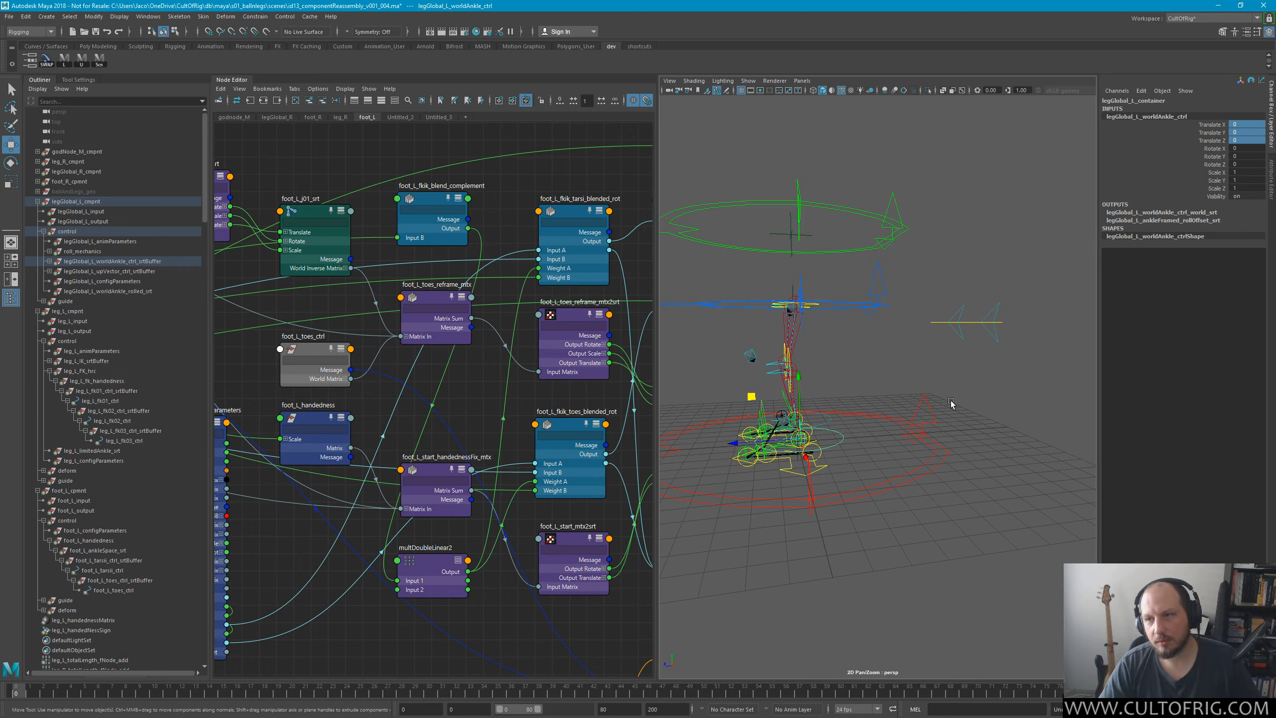
Examine the pose of both legs from another angle with nothing selected.
scroll(941, 405, "up", 6)
left_click_drag(941, 404, 940, 376, "alt")
scroll(949, 337, "down", 5)
left_click(900, 376)
left_click(997, 374)
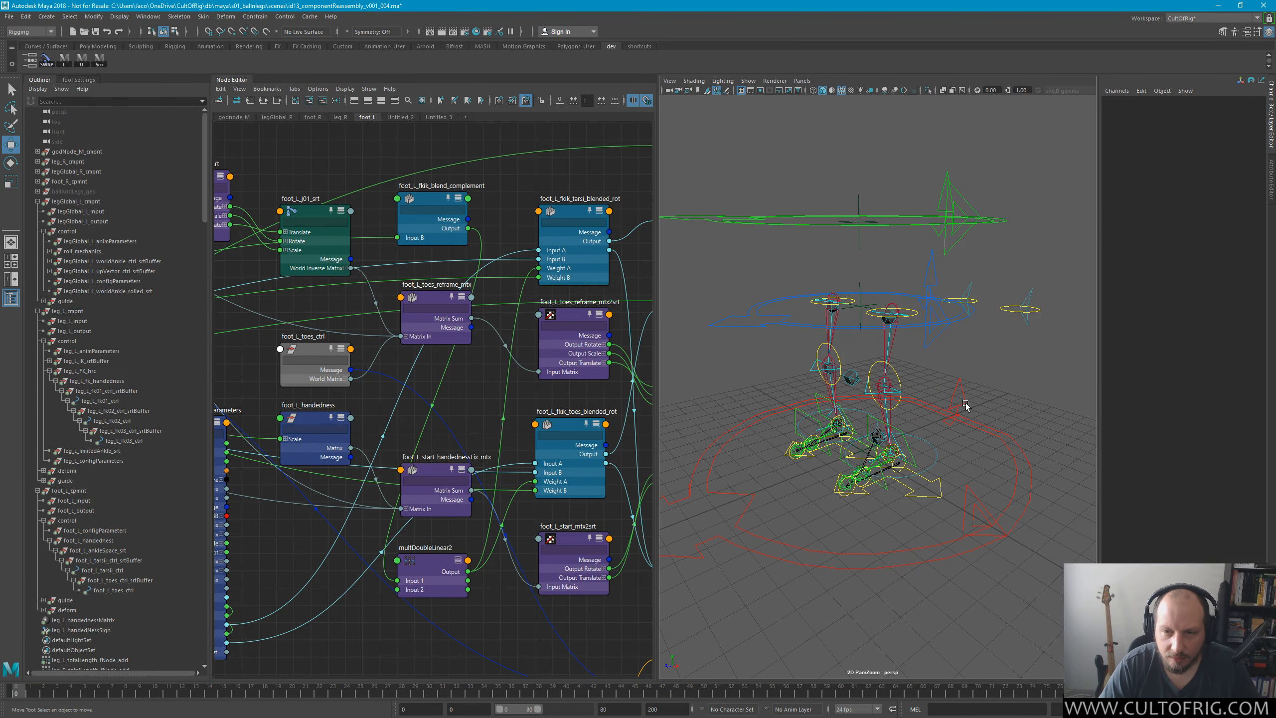
left_click(889, 392)
left_click(967, 369)
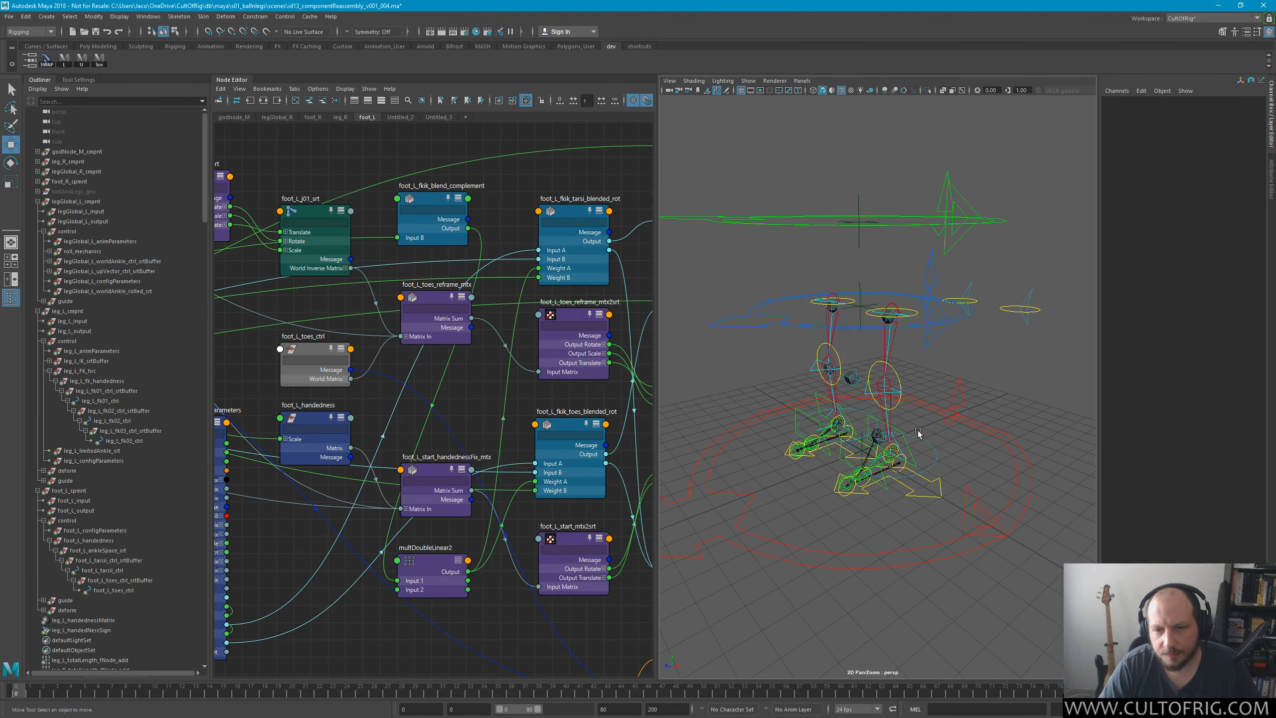
Find legGlobal_L_animParameters in the foot_L node graph and set its Roll to 0.
middle_click_drag(288, 444, 630, 464, "alt")
right_click_drag(504, 435, 283, 382, "alt")
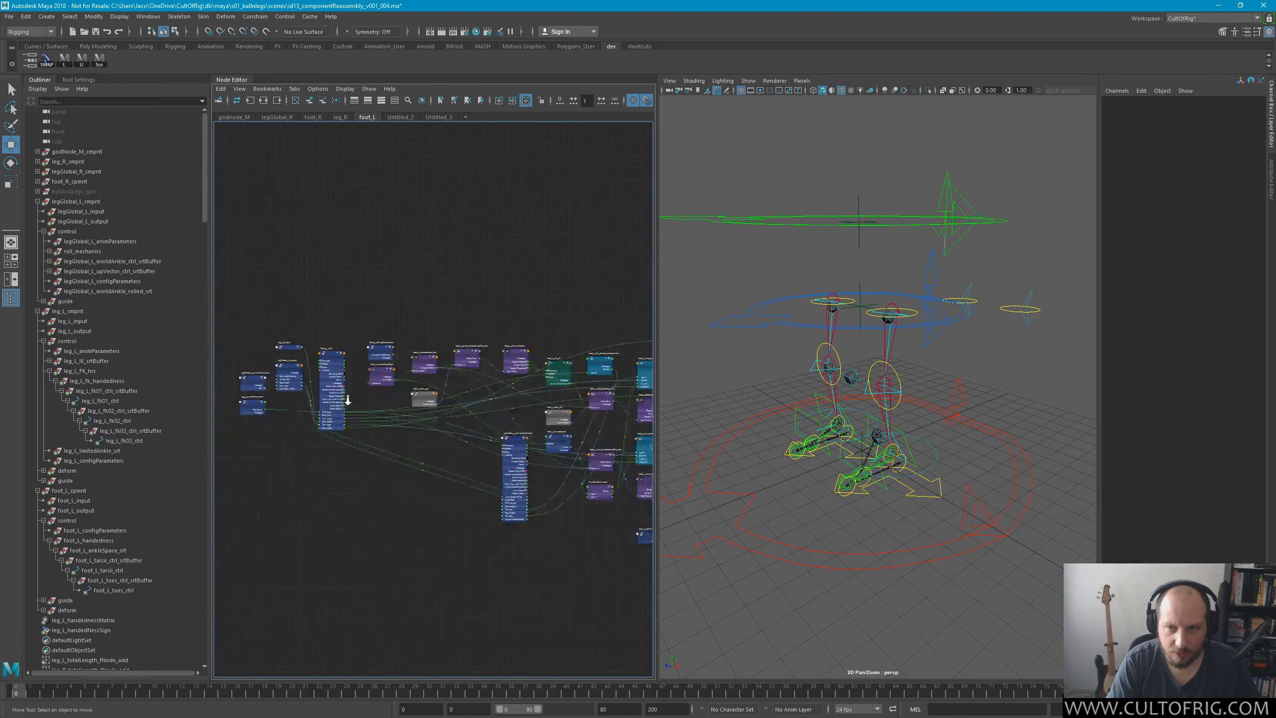
right_click_drag(232, 340, 411, 338, "alt")
left_click(416, 376)
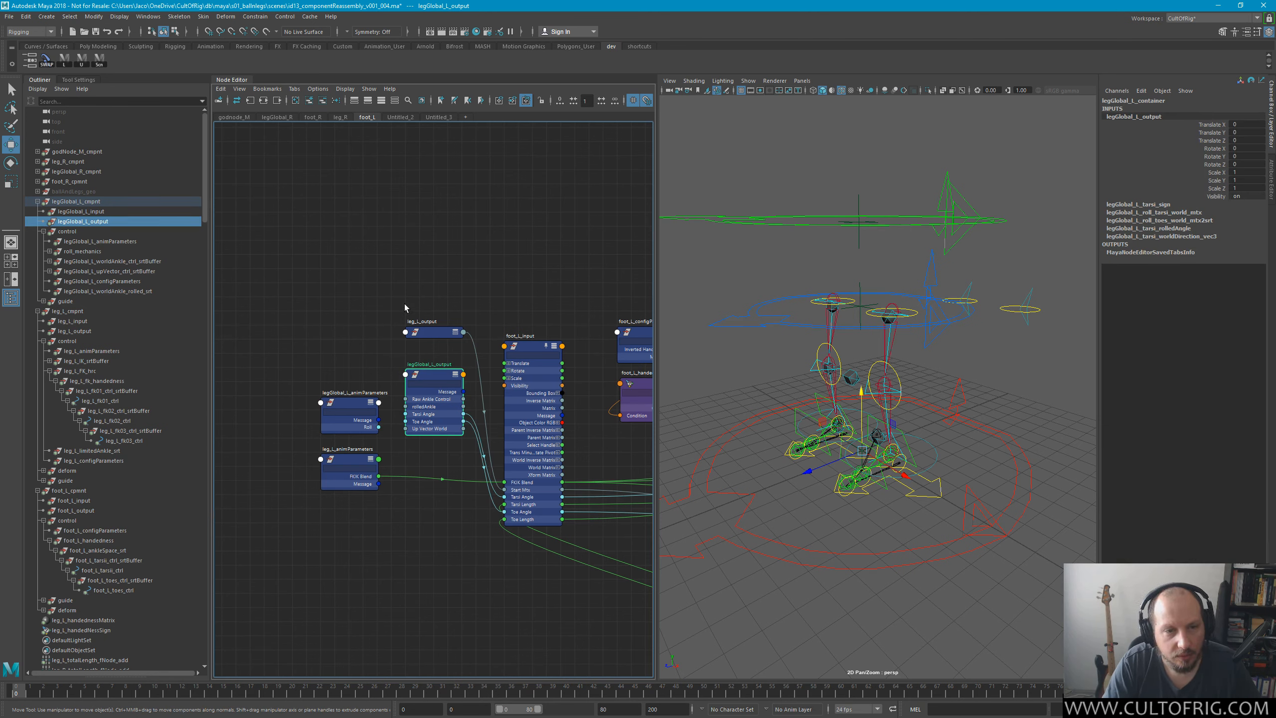
left_click(432, 333)
left_click(523, 463)
left_click(359, 408)
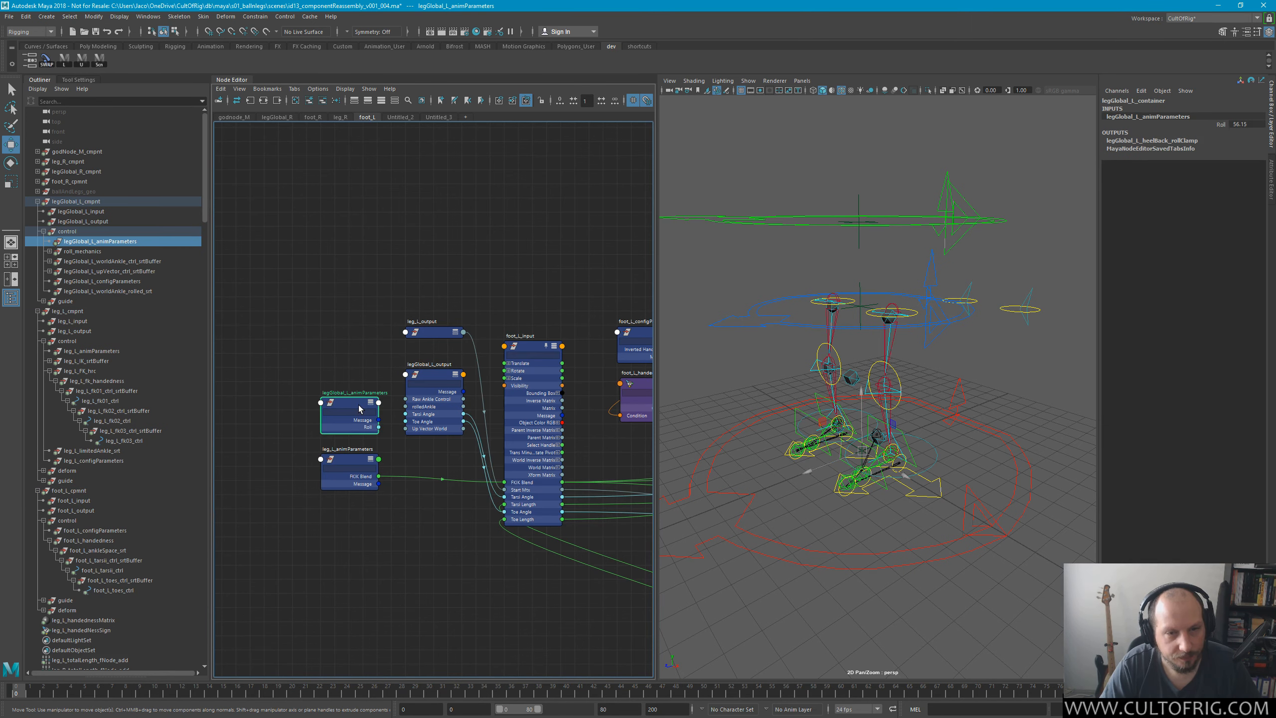
left_click(1215, 124)
mouse_move(860, 323)
middle_mouse_down()
mouse_move(804, 327)
mouse_move(845, 331)
middle_mouse_up()
double_click(1240, 124)
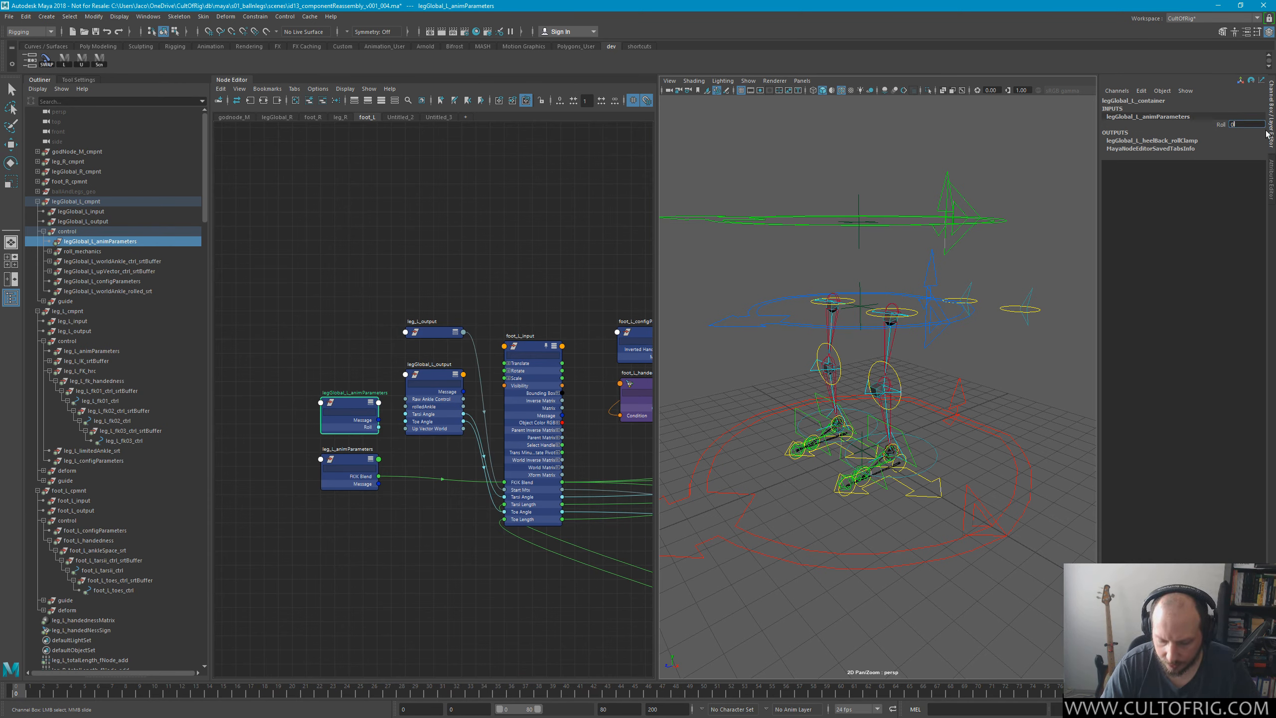
key("Return")
Compare the left and right legs and feet close up from several angles.
left_click_drag(976, 370, 897, 396, "alt")
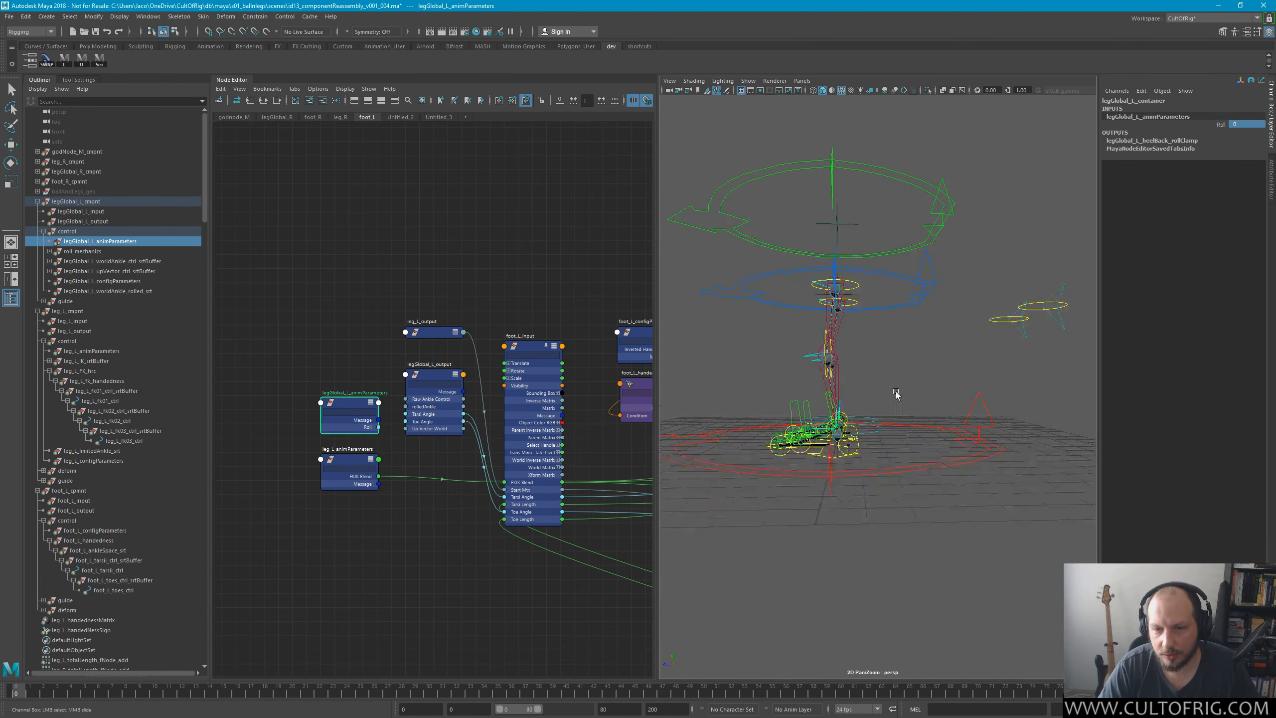
right_click_drag(897, 396, 945, 395, "alt")
left_click_drag(887, 389, 895, 390, "alt")
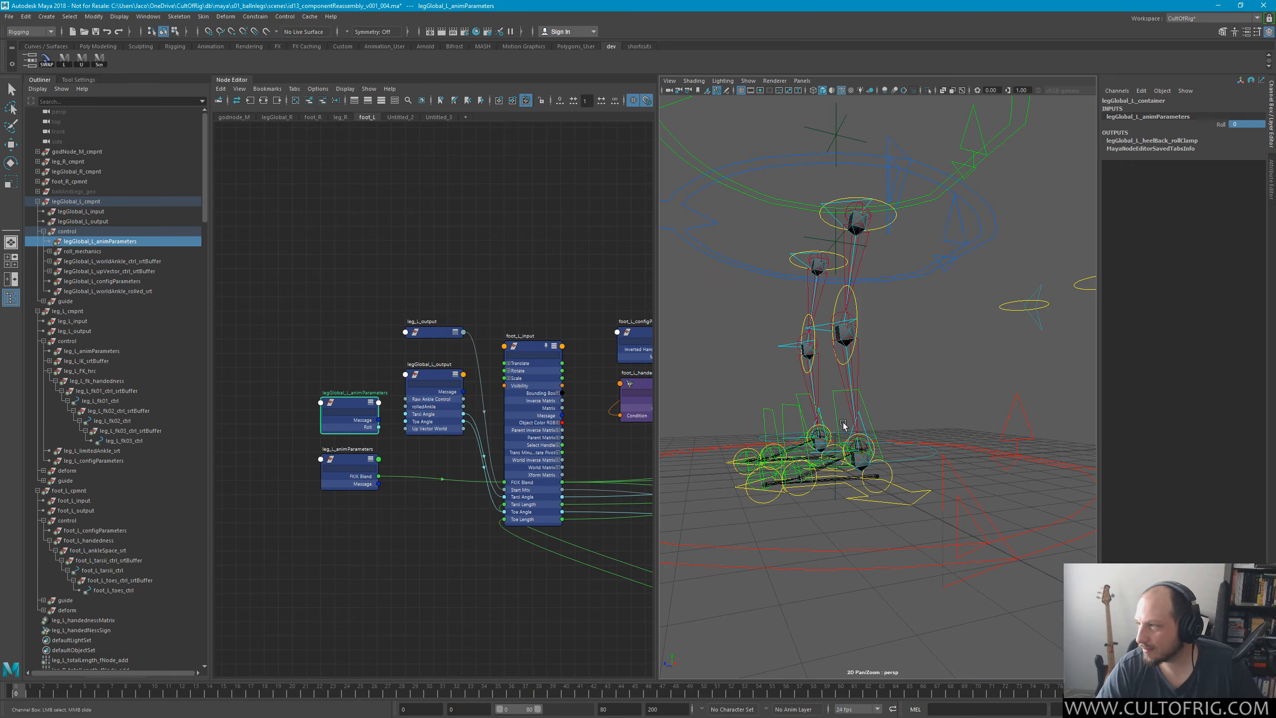
left_click_drag(764, 413, 889, 447, "alt")
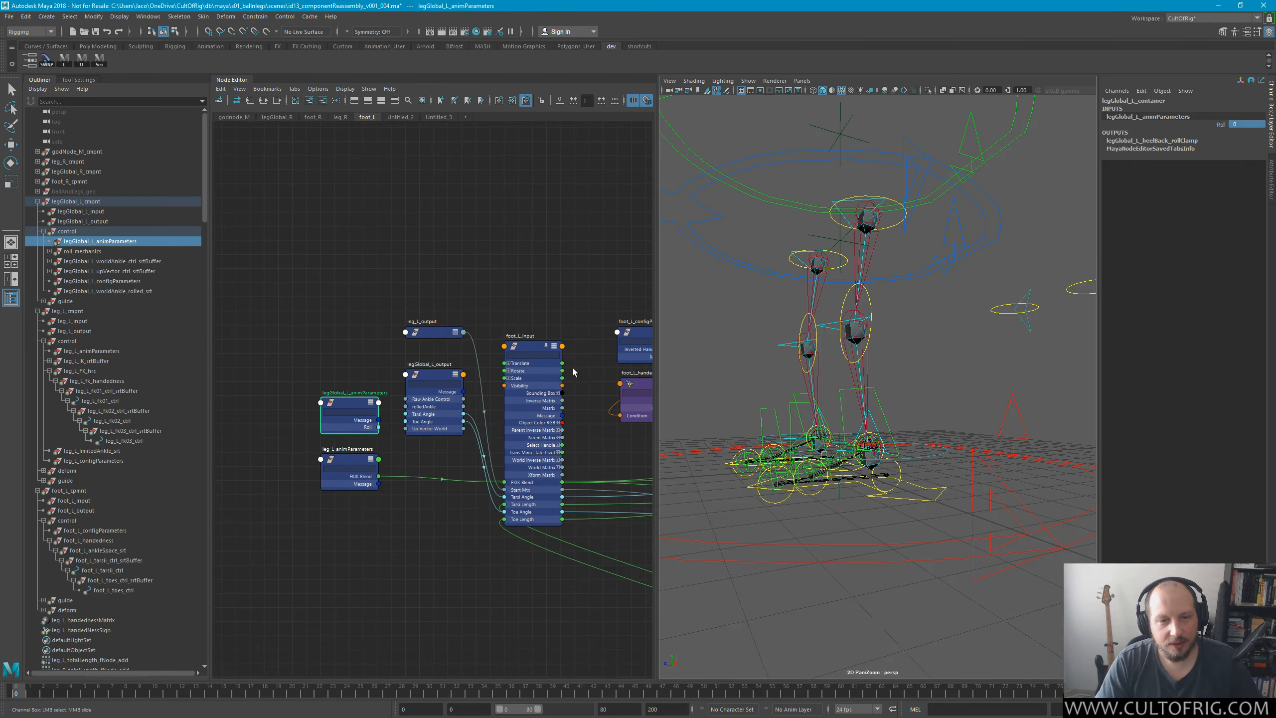
left_click(983, 367)
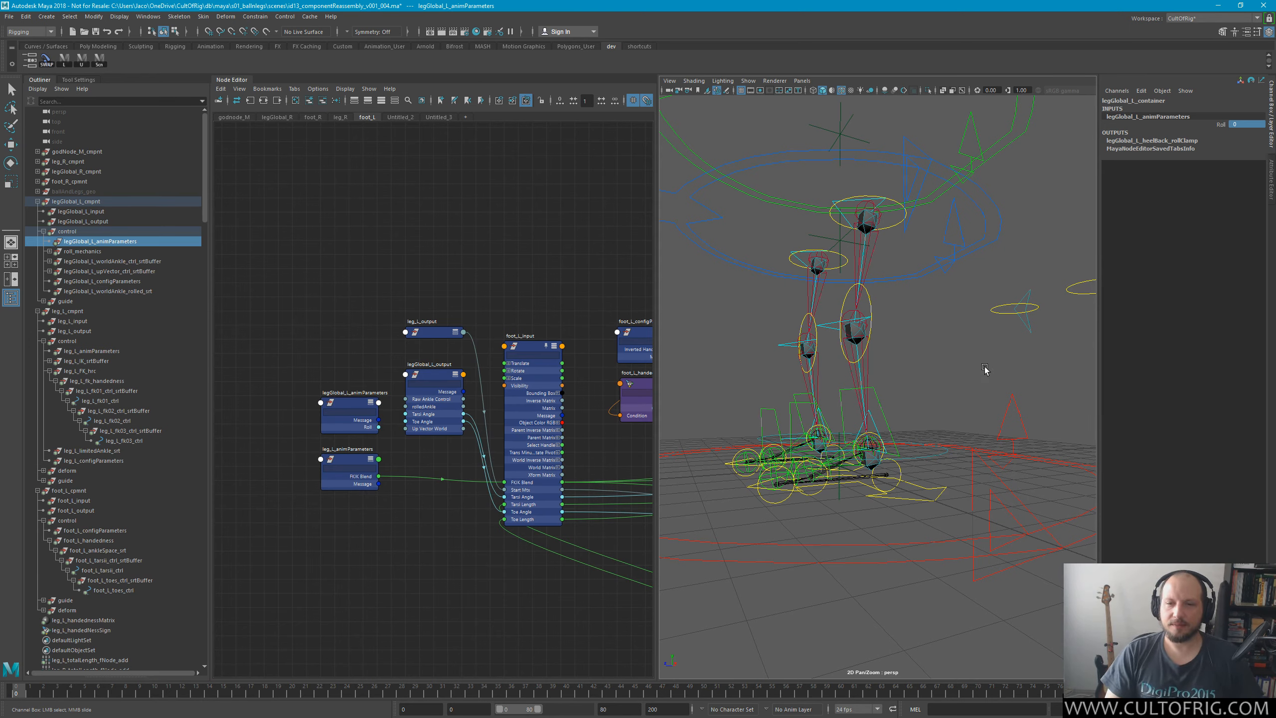
key("w")
left_click_drag(861, 429, 941, 326, "alt")
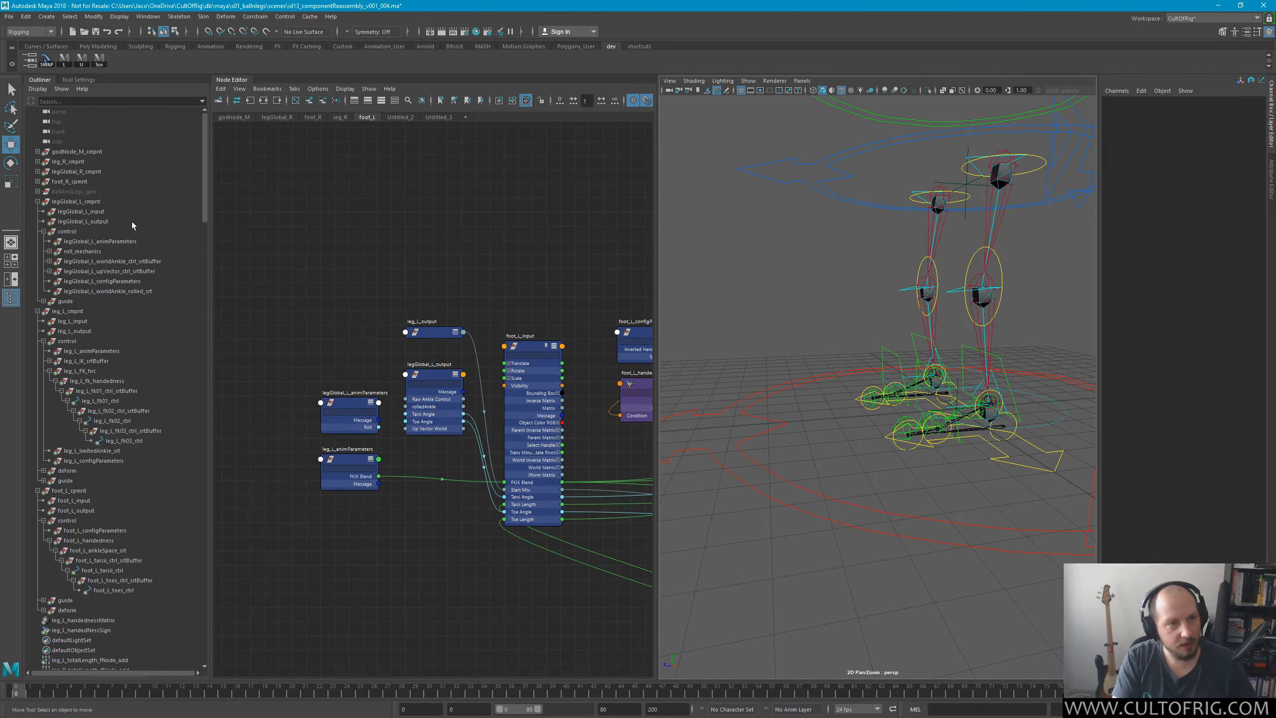
Hide the leg_R, legGlobal_R, foot_R and godNode_M components so only the left leg and foot are shown.
left_click(76, 172)
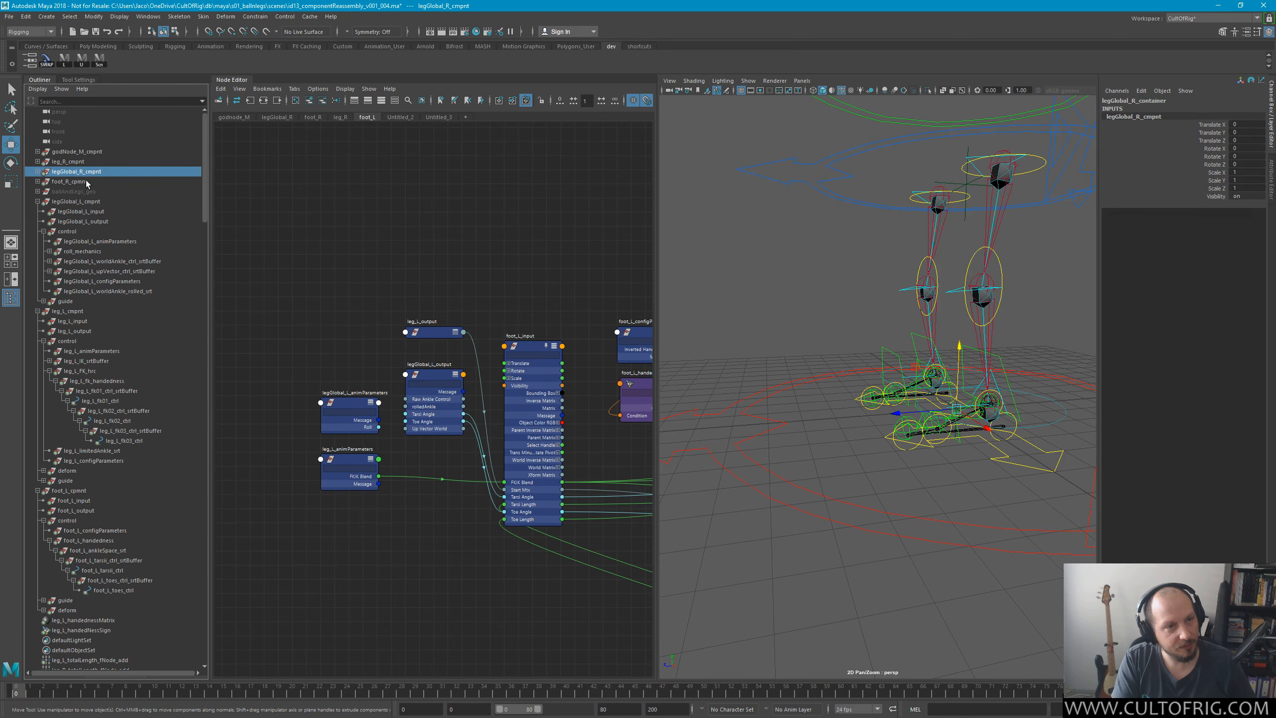
left_click(70, 162)
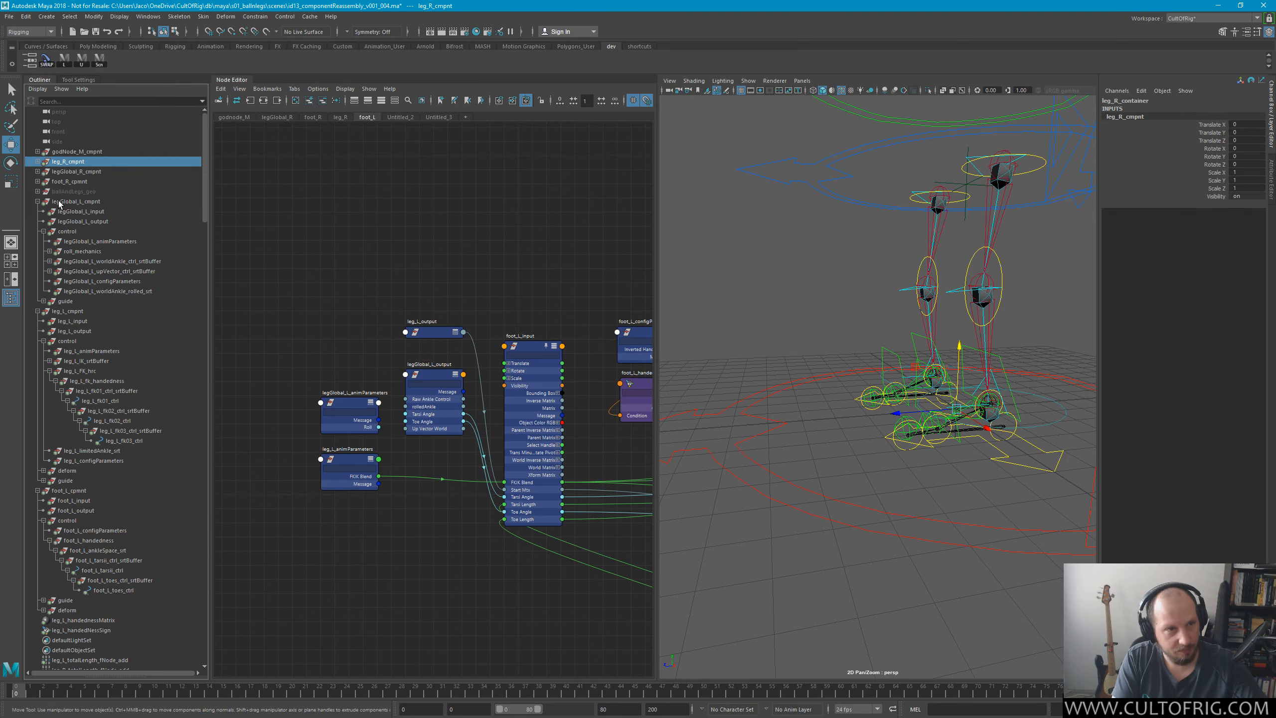
key("ctrl+h")
left_click(75, 172)
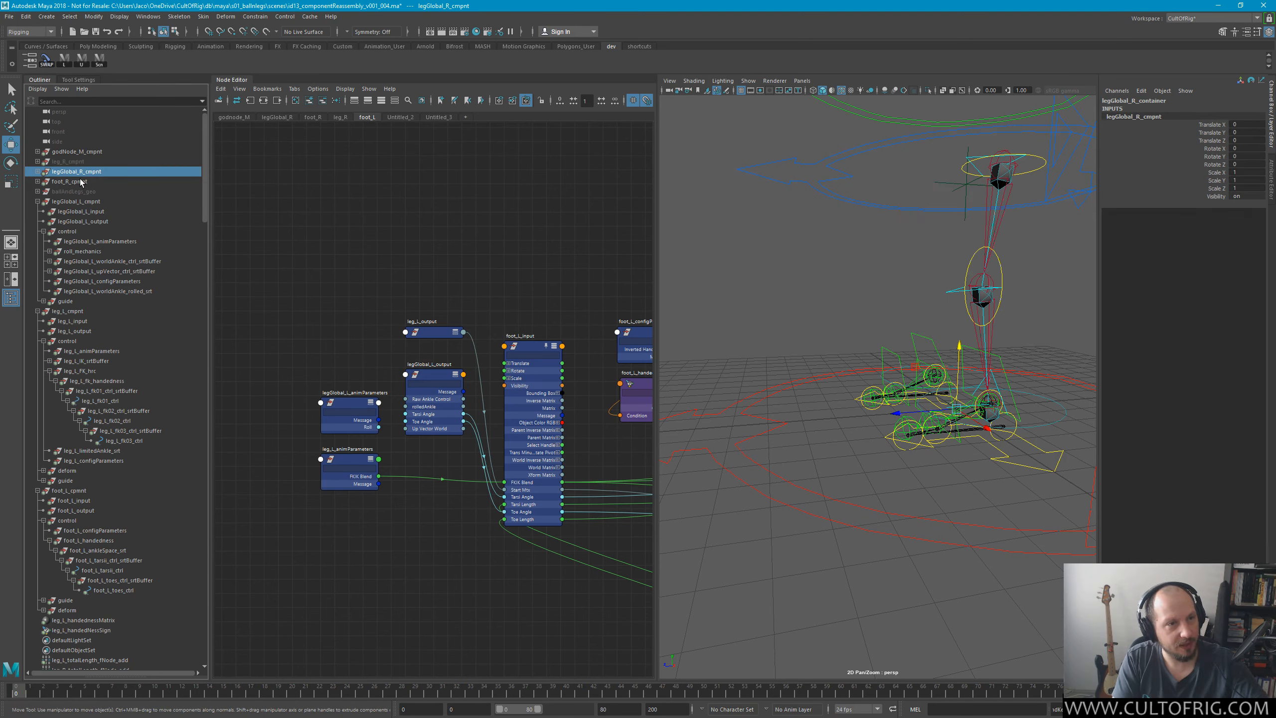
key("ctrl+h")
left_click(77, 182)
key("ctrl+h")
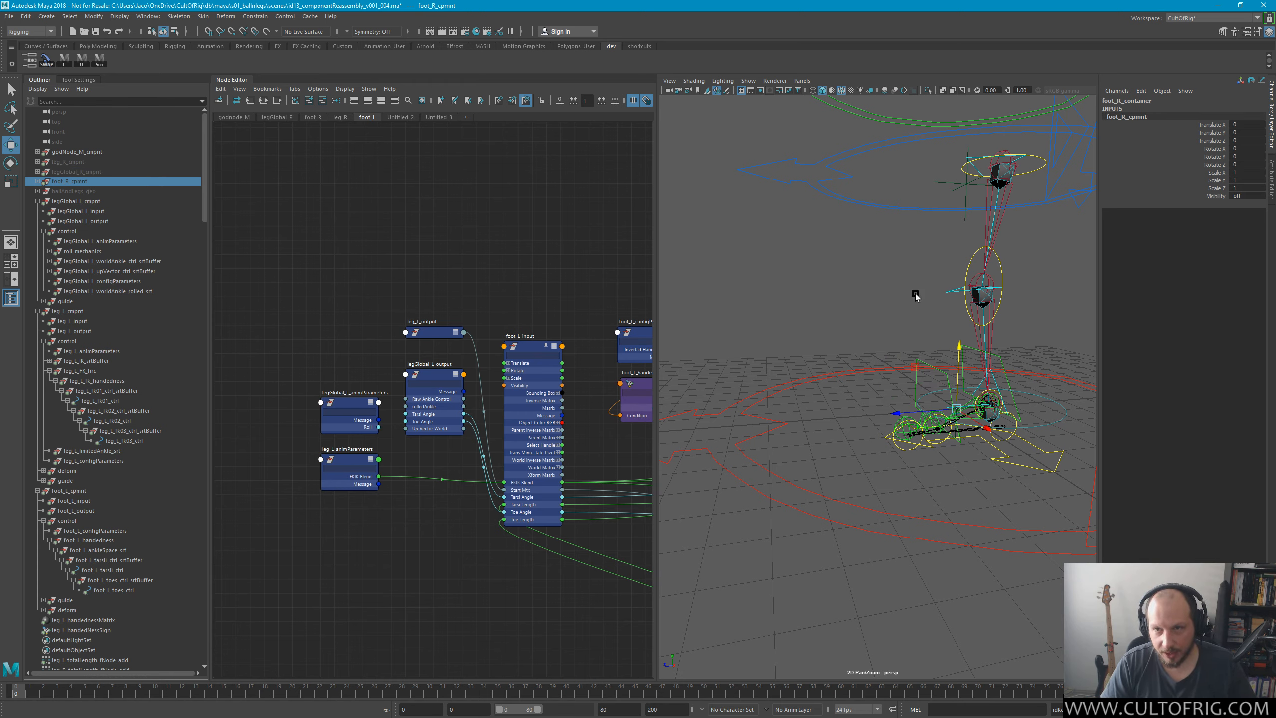
left_click(65, 152)
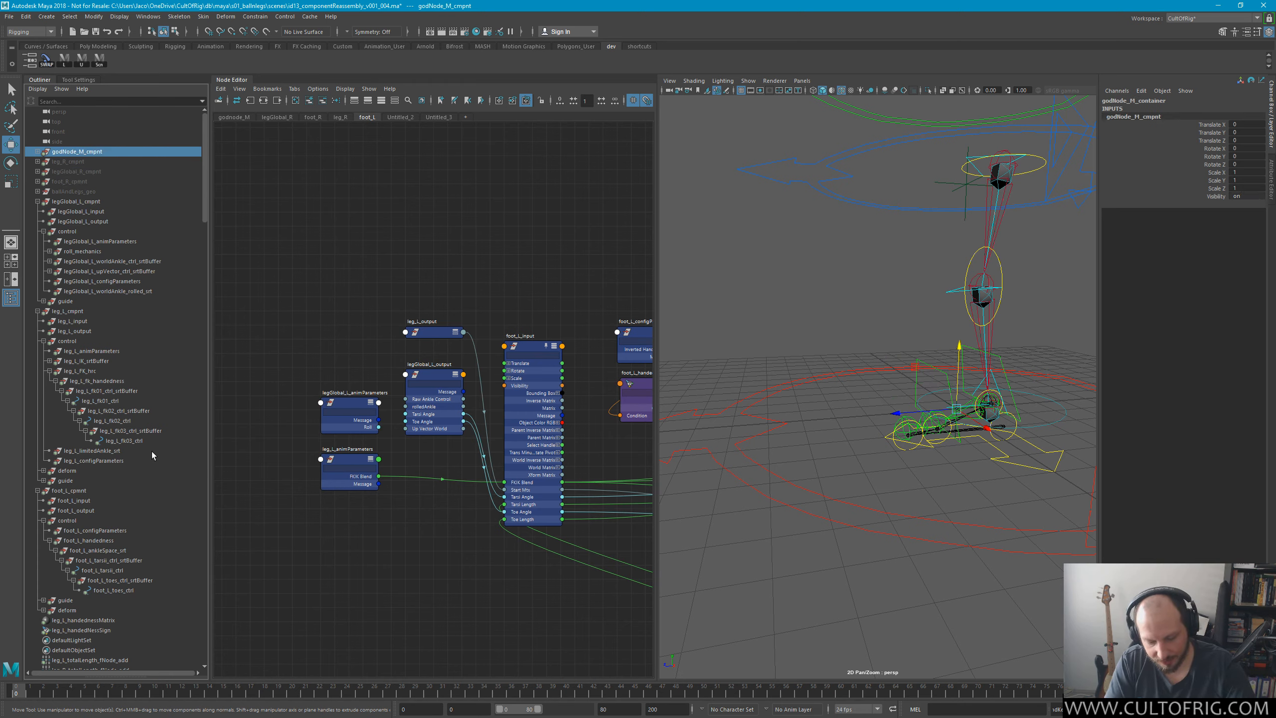
key("ctrl+h")
left_click(849, 317)
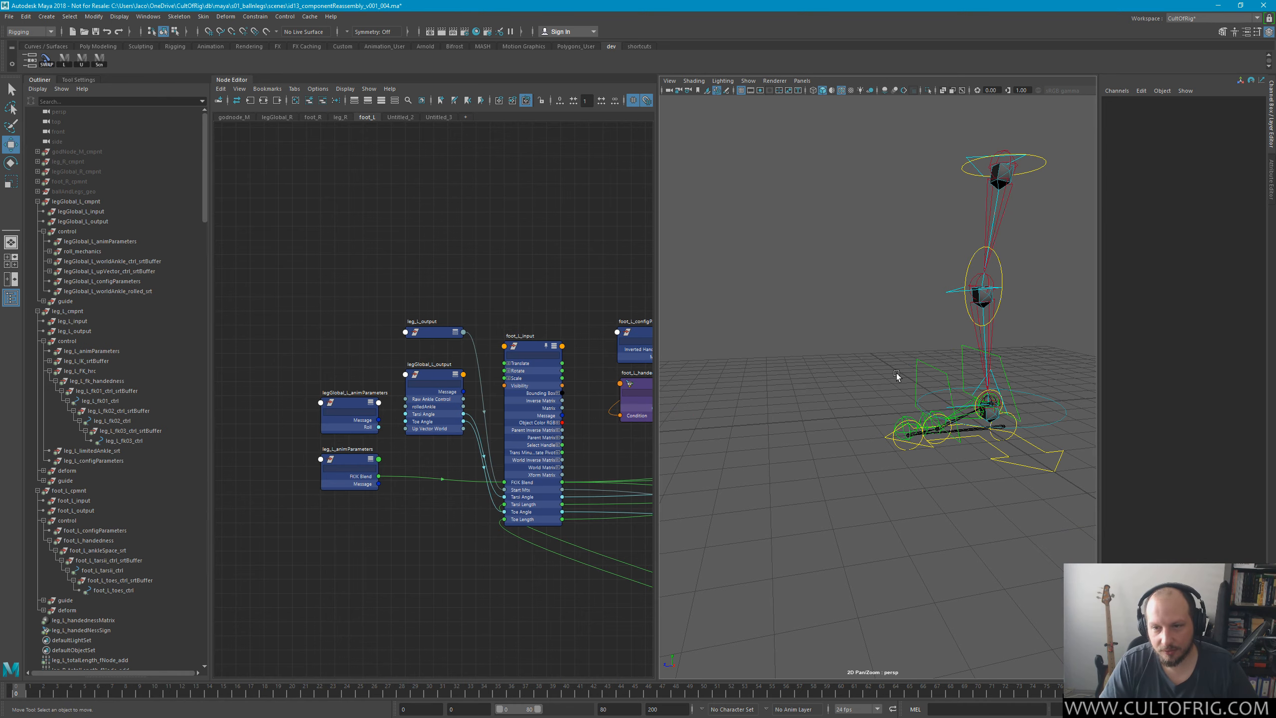
Inspect the left foot while scrubbing FKIK Blend on leg_L_animParameters to test the blending.
left_click_drag(896, 373, 873, 359, "alt")
right_click_drag(873, 358, 952, 356, "alt")
middle_click_drag(951, 356, 866, 325, "alt")
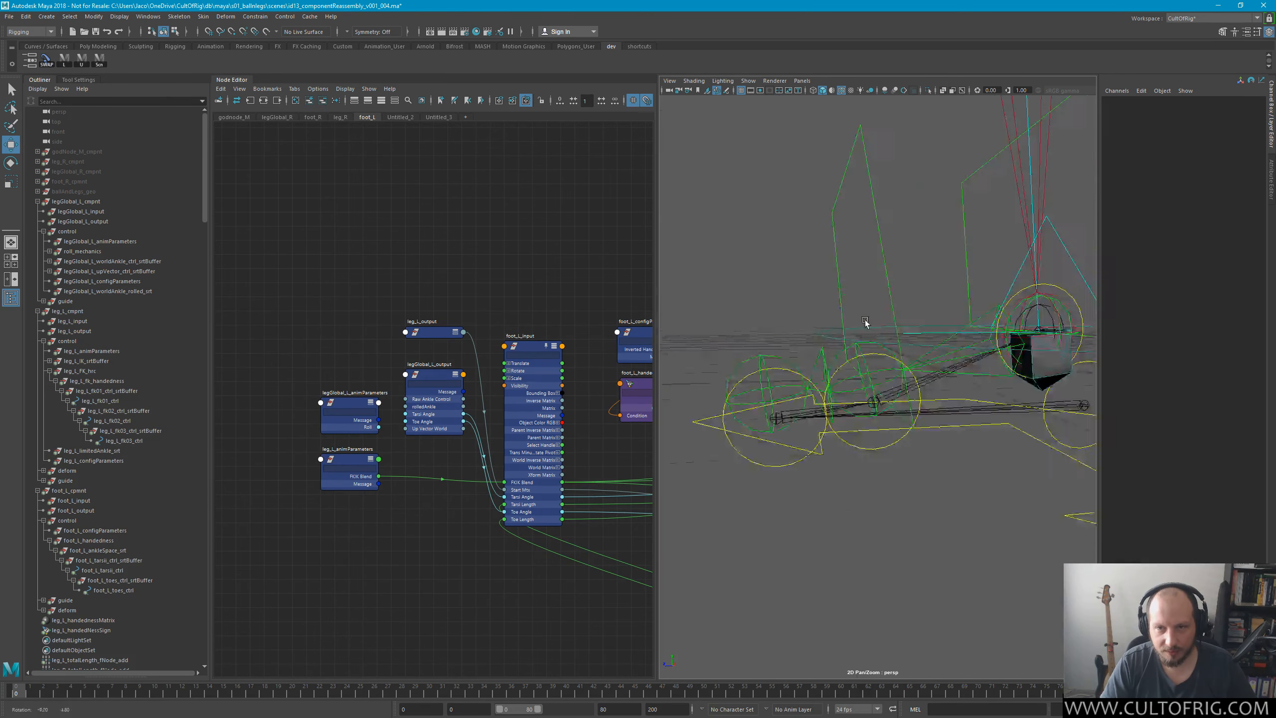
right_click_drag(866, 324, 821, 262, "alt")
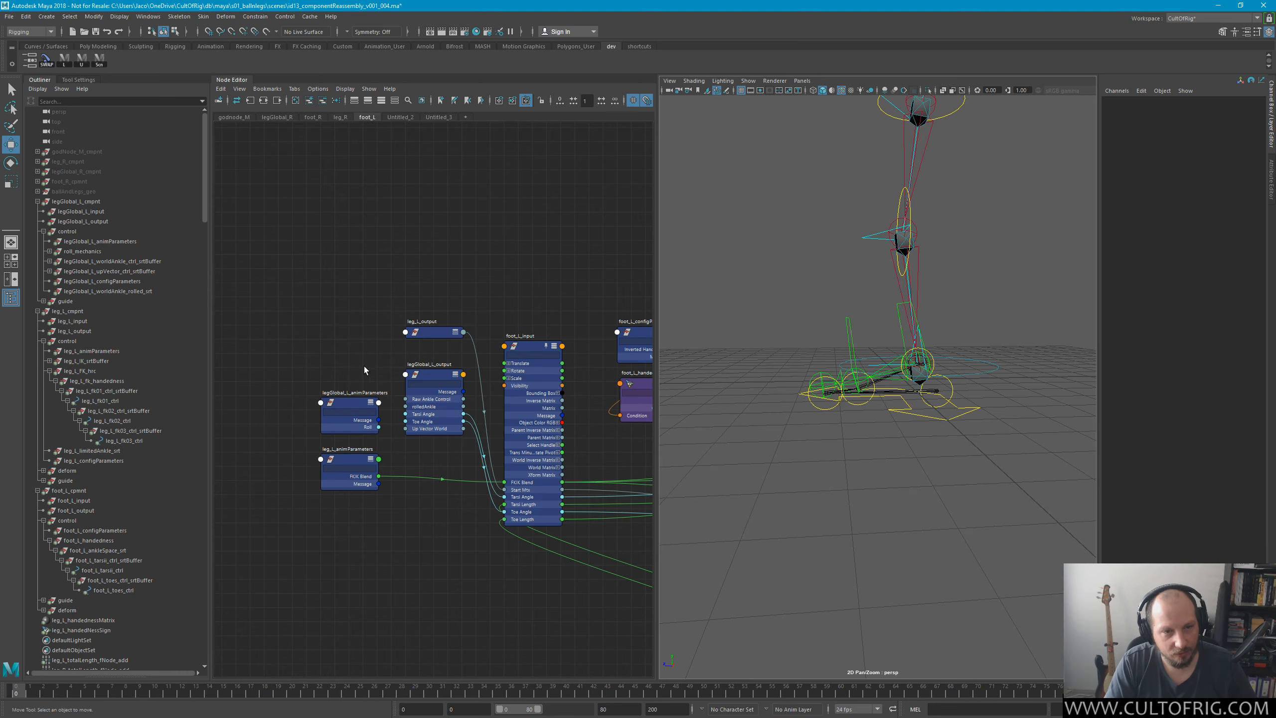
left_click(355, 402)
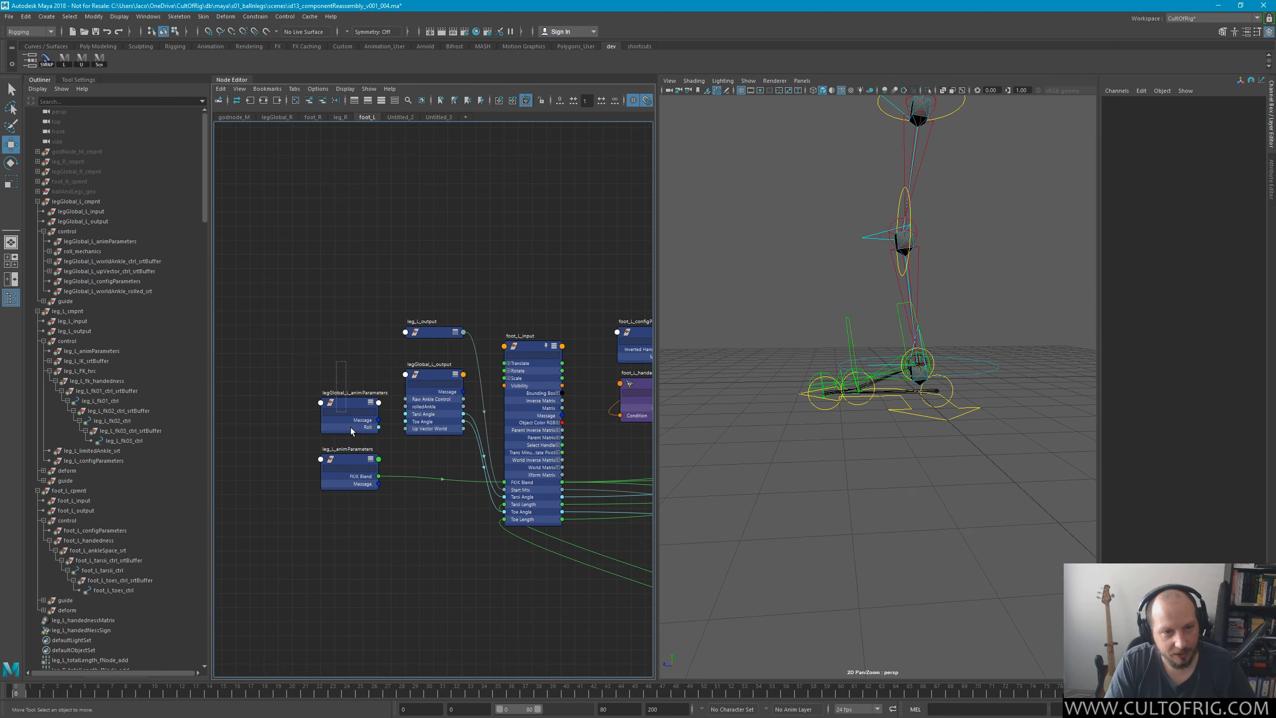
left_click(326, 467)
left_click(1212, 124)
middle_click_drag(807, 398, 868, 341)
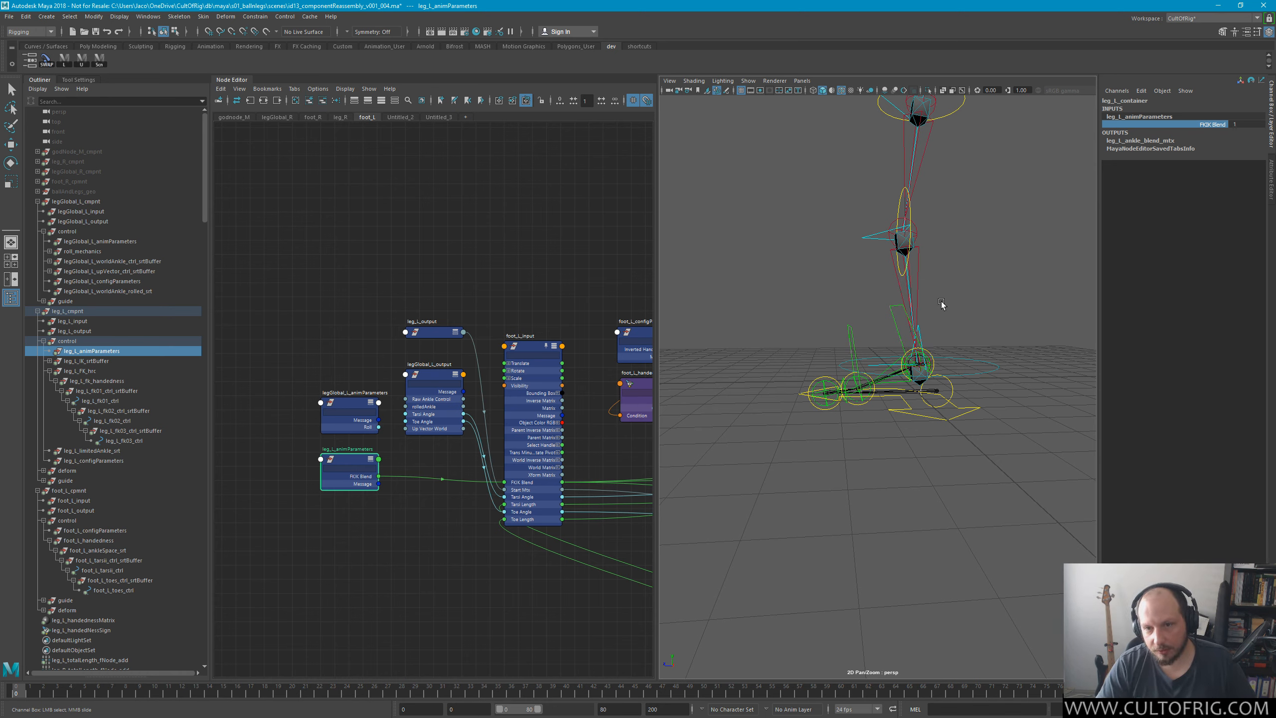
middle_click_drag(939, 301, 1006, 321)
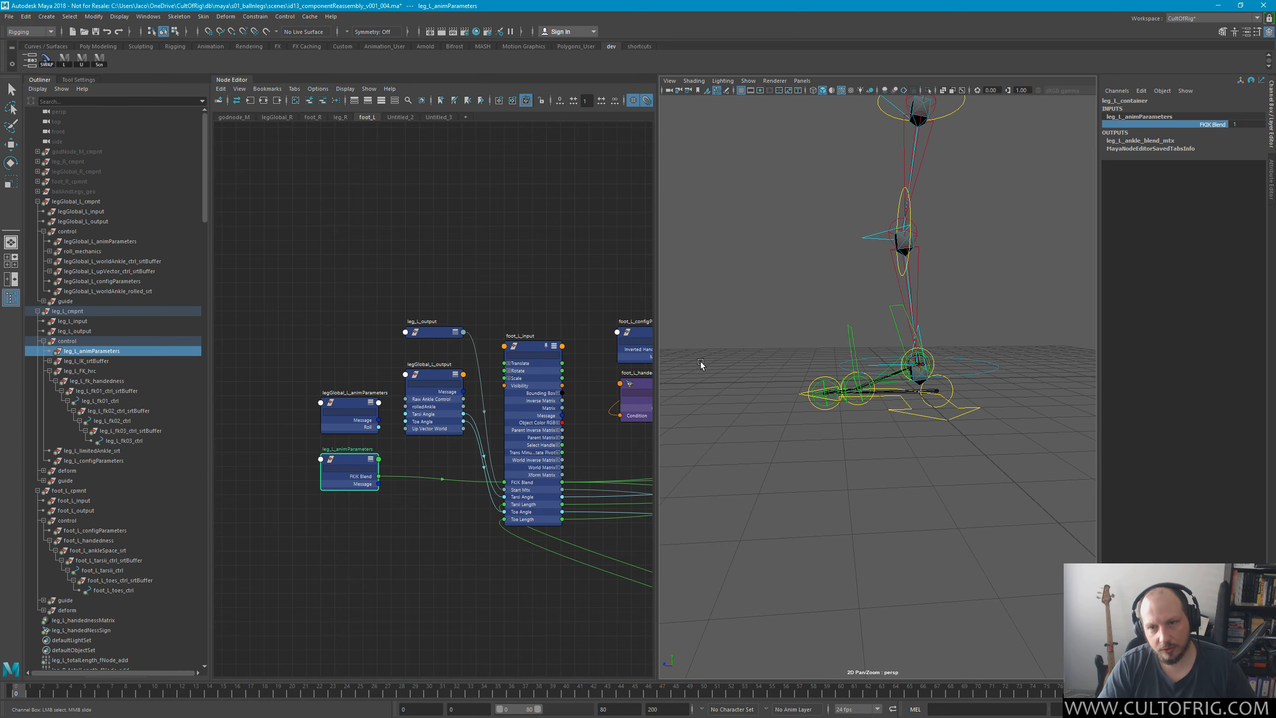
Trace the tarsi and toes blend connections in the foot_L node graph and scrub FKIK Blend again.
middle_click_drag(617, 396, 352, 386, "alt")
middle_click_drag(518, 384, 241, 366, "alt")
middle_click_drag(636, 458, 553, 243, "alt")
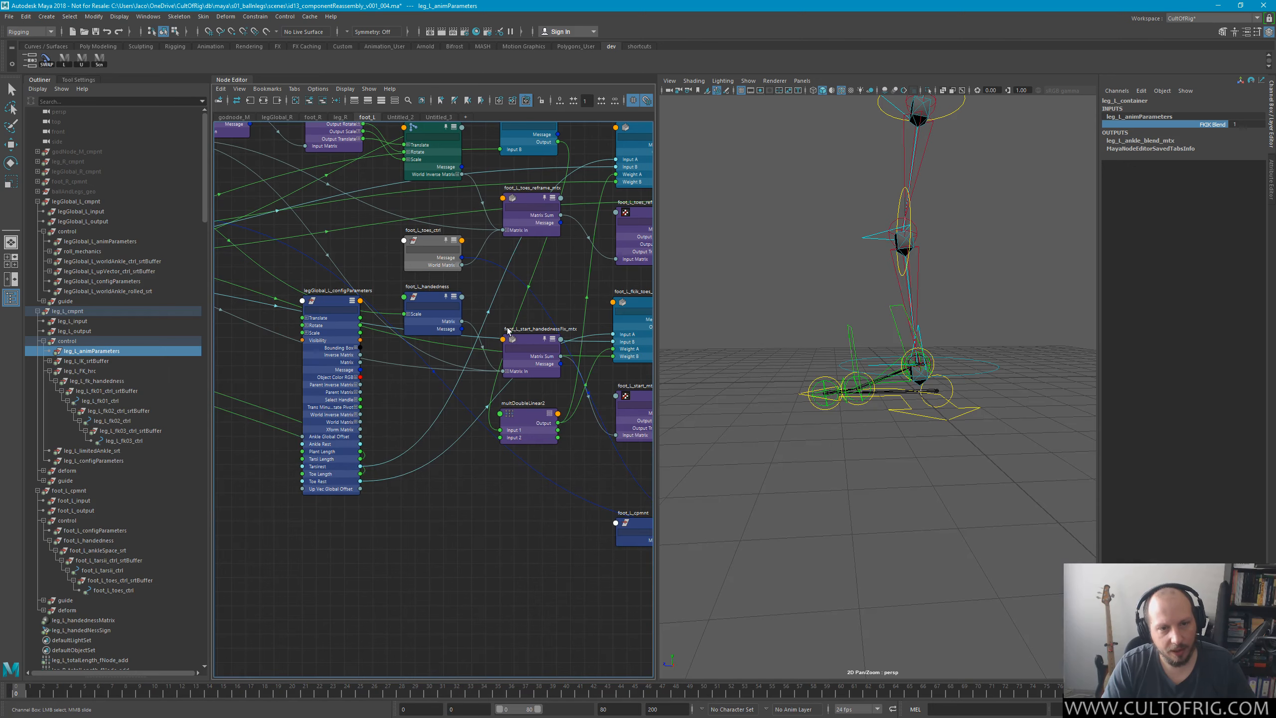
middle_click_drag(639, 401, 525, 445, "alt")
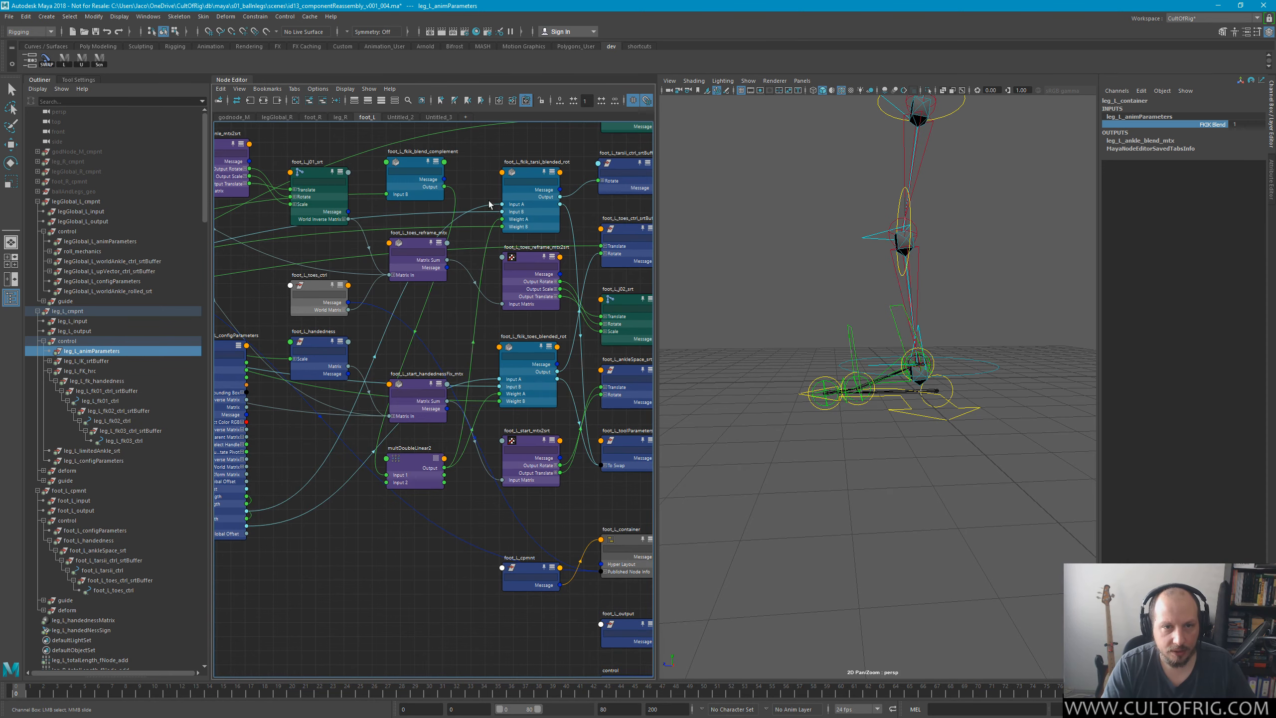
scroll(497, 216, "up", 3)
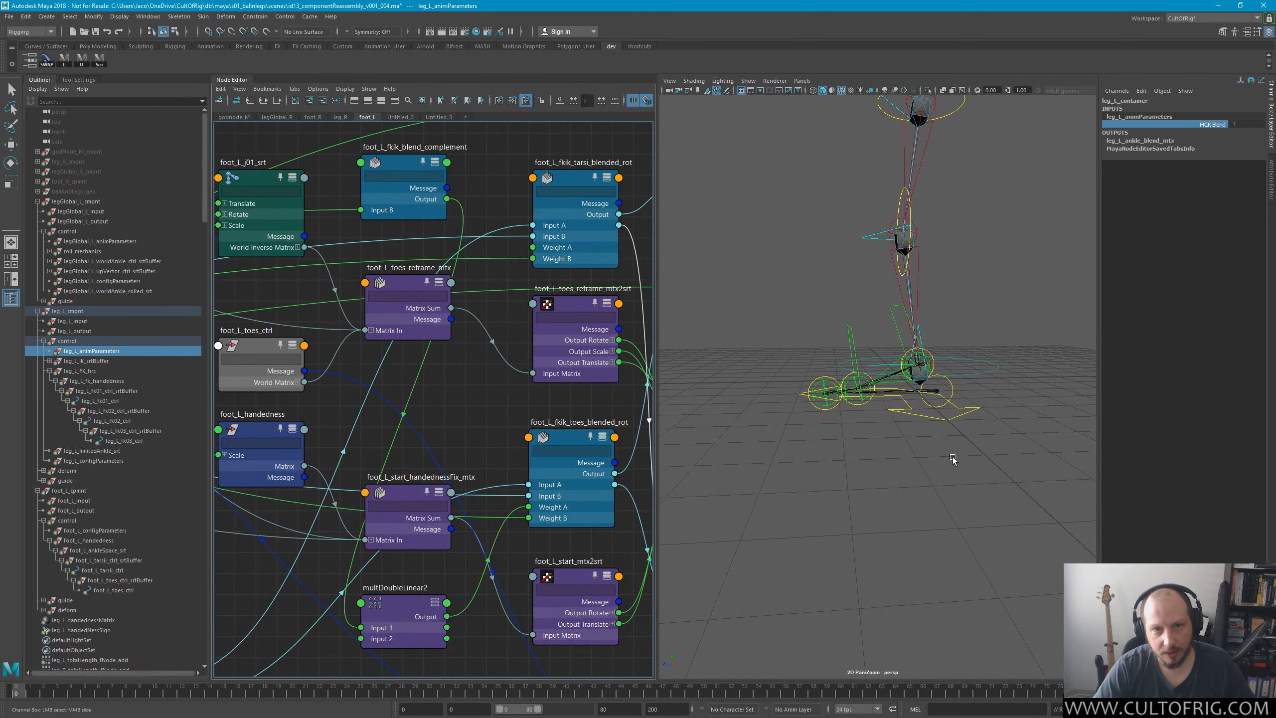
middle_click_drag(982, 285, 1076, 306)
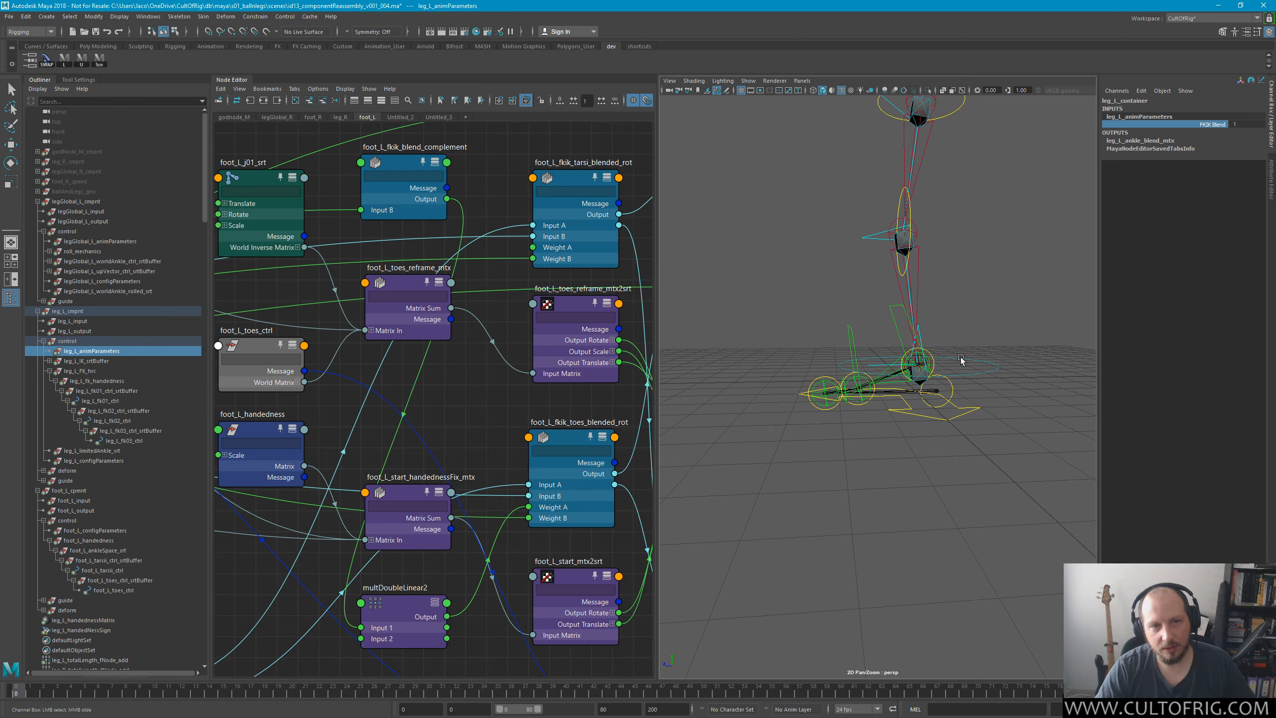
Connect the Output of foot_L_fkik_blend_complement to Weight A of foot_L_fkik_tarsi_blended_rot.
key("w")
left_click(544, 225)
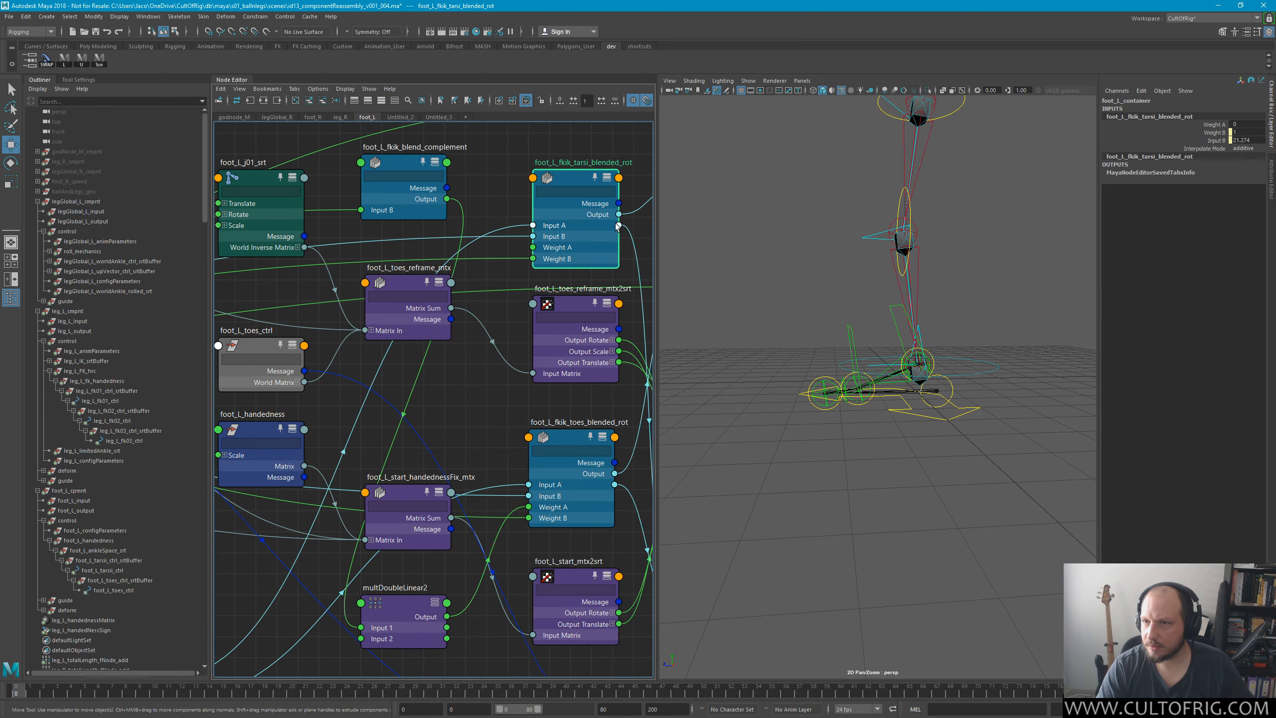
key("ctrl+a")
key("ctrl+a")
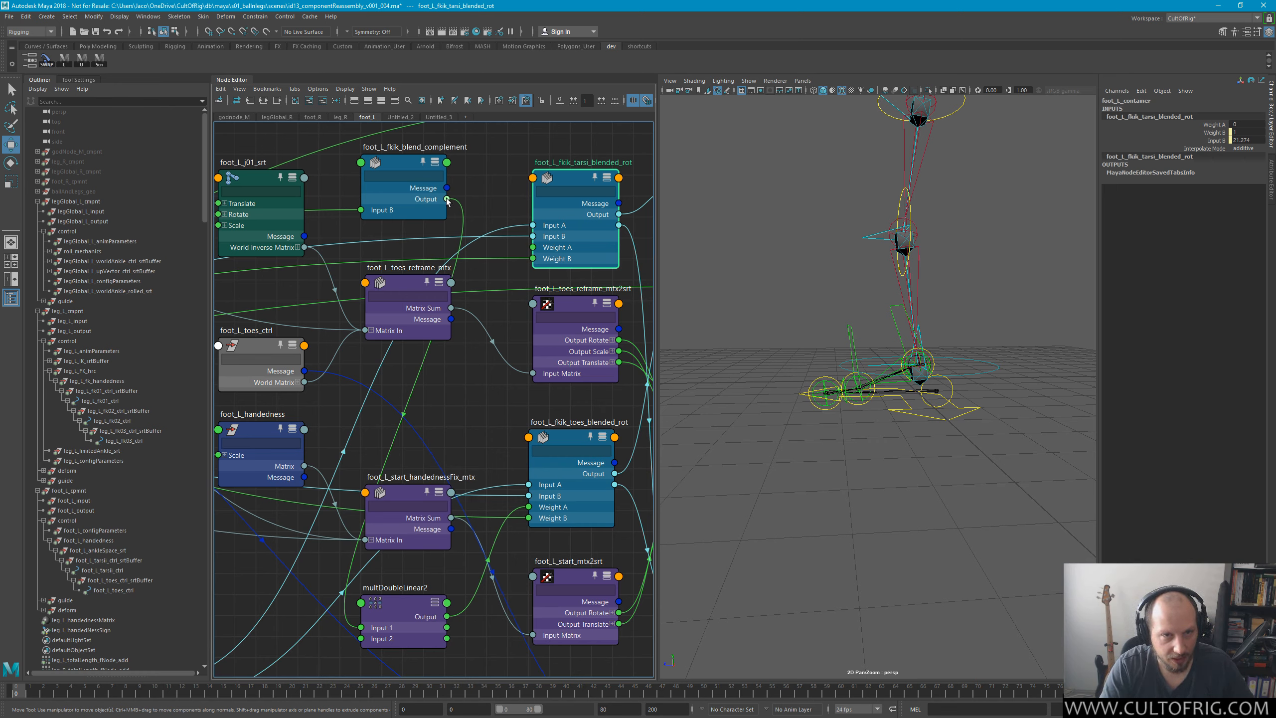
left_click_drag(447, 200, 532, 247)
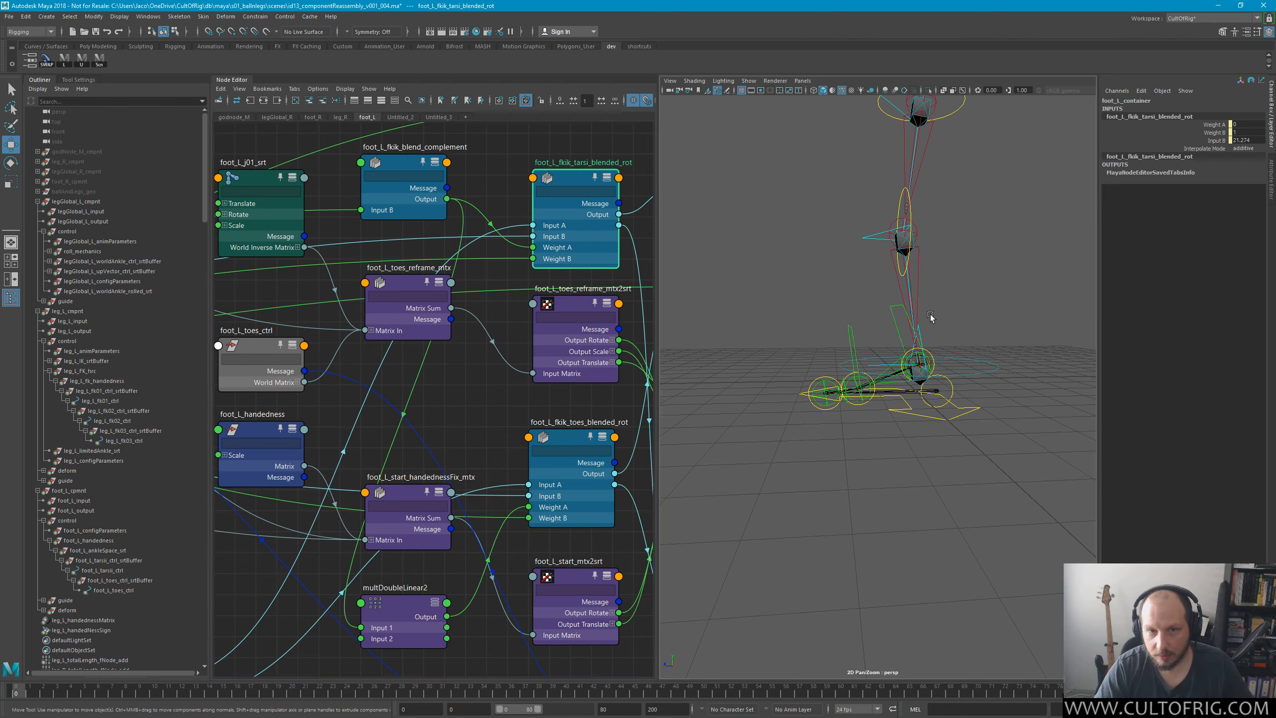
Scrub FKIK Blend on leg_L_animParameters to check the left foot with the tarsi weight connected.
left_click(945, 285)
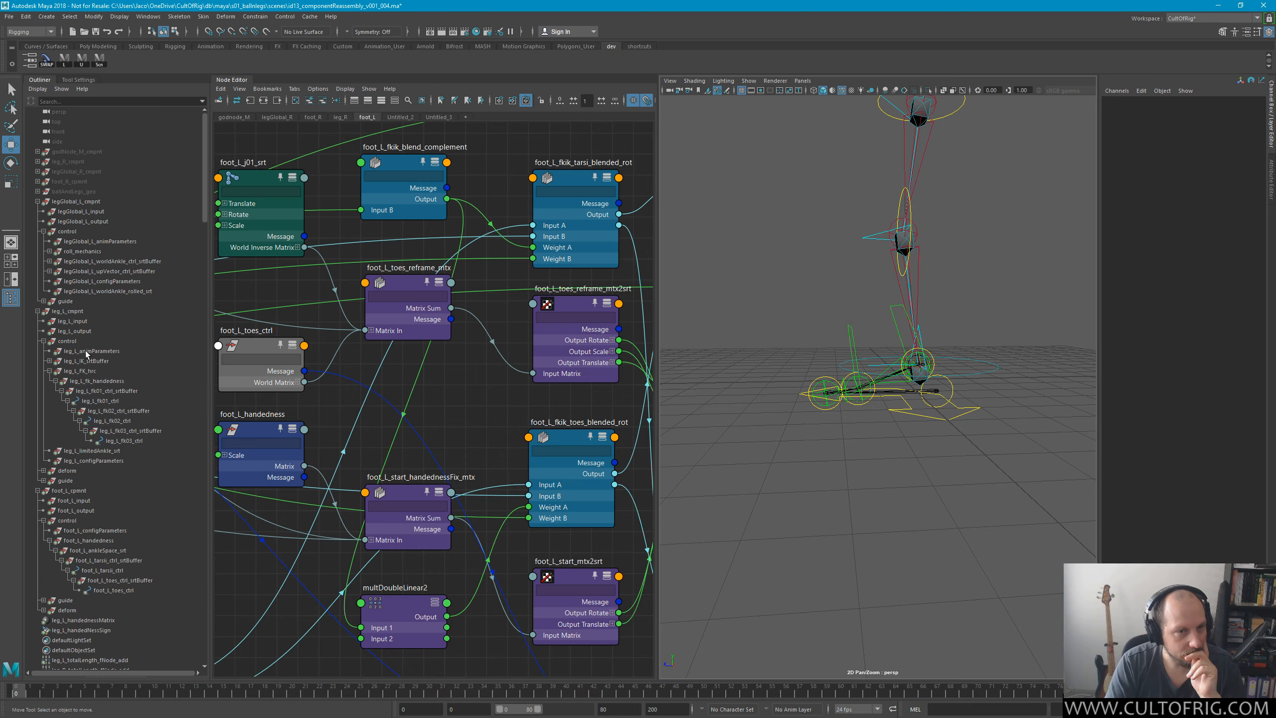
left_click(86, 351)
left_click(1211, 124)
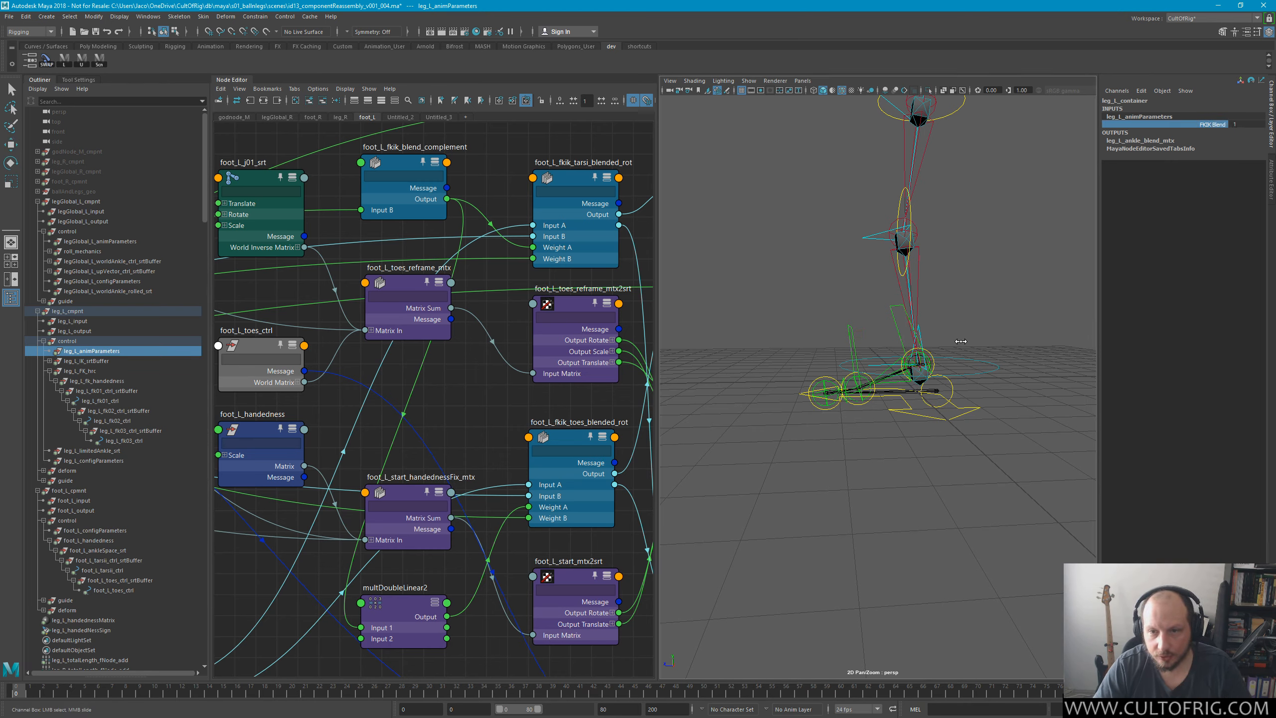
middle_click_drag(960, 341, 1097, 352)
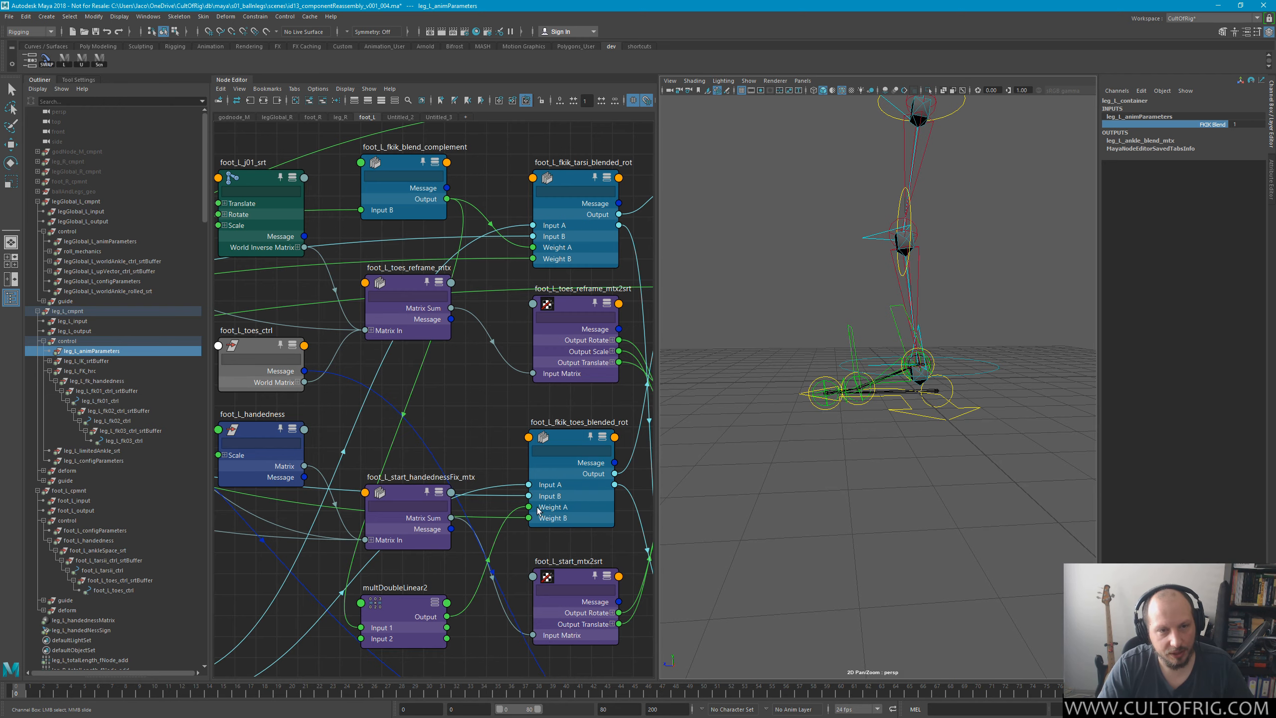
Trace the inputs of the tarsi and toes blend nodes back through legGlobal_L_configParameters and foot_L_input.
scroll(517, 380, "down", 3)
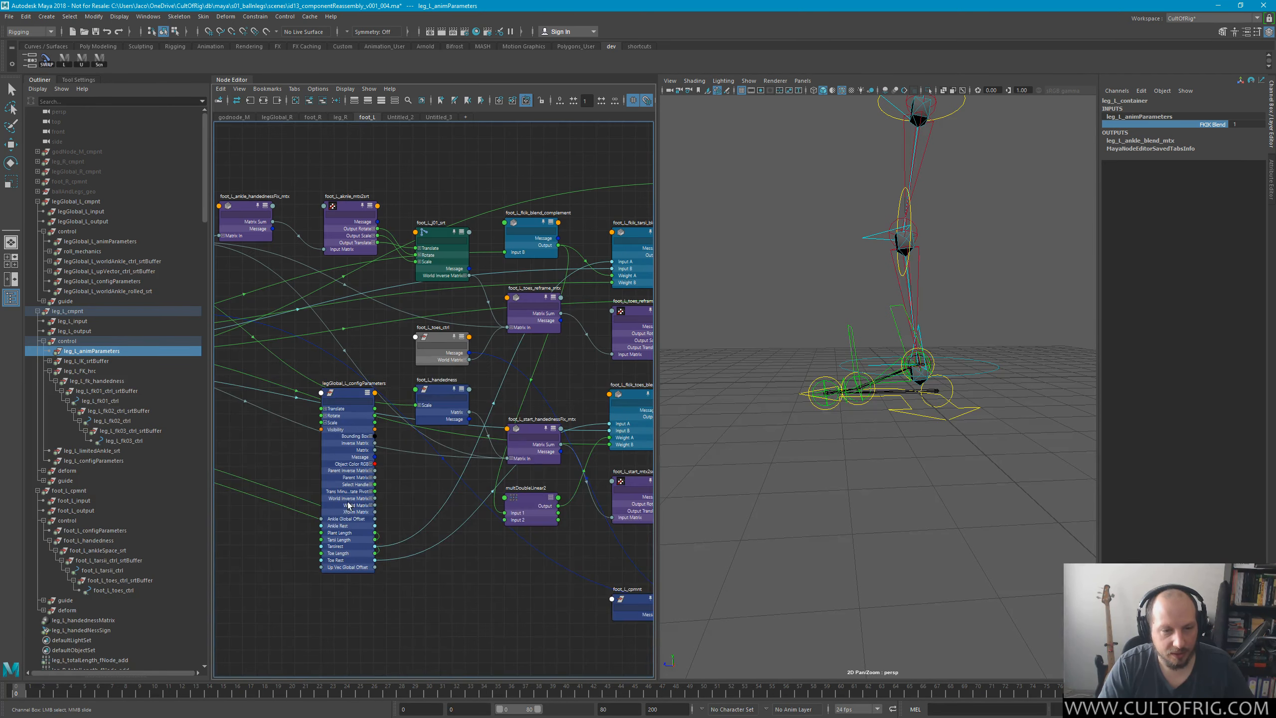
scroll(515, 384, "up", 5)
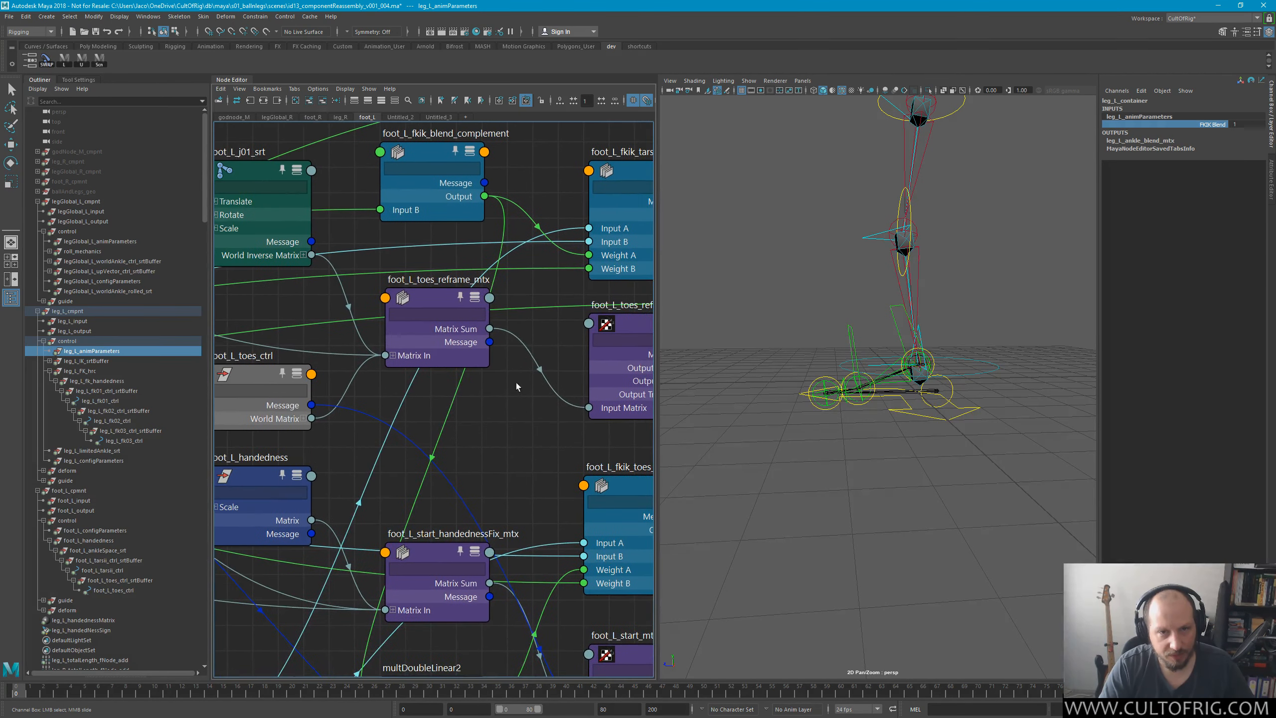
scroll(516, 382, "down", 2)
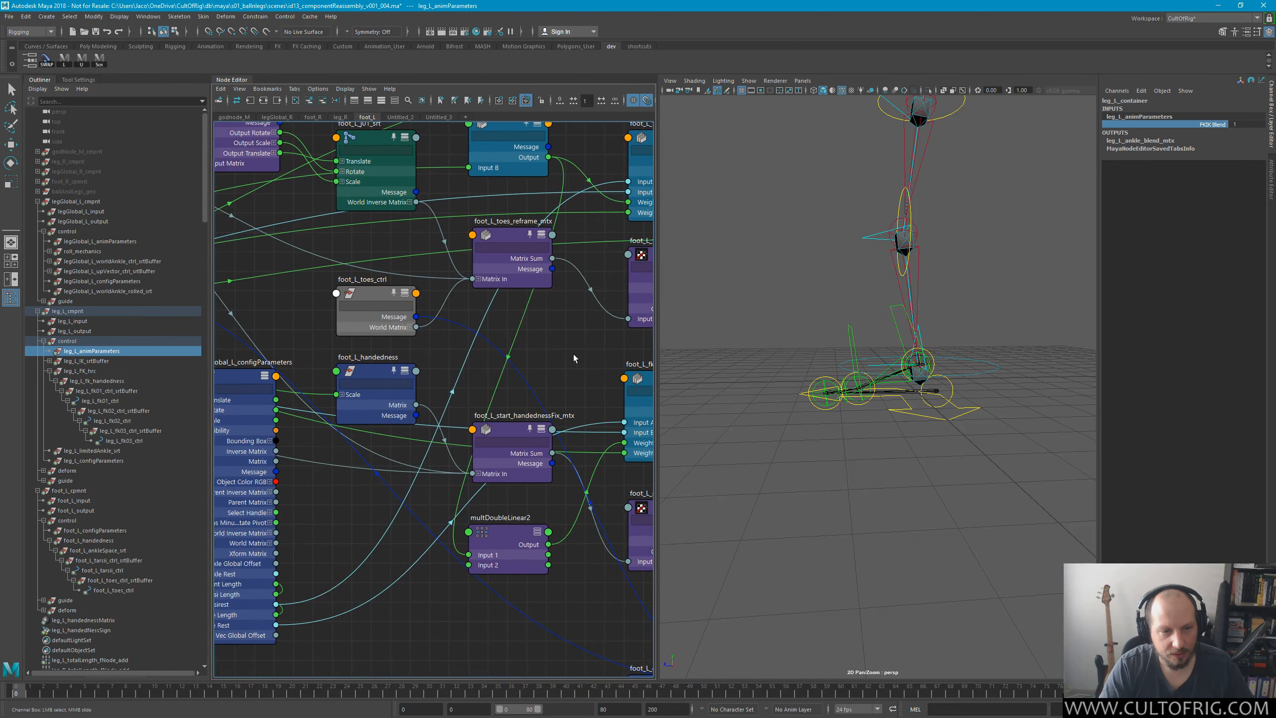
scroll(574, 358, "down", 2)
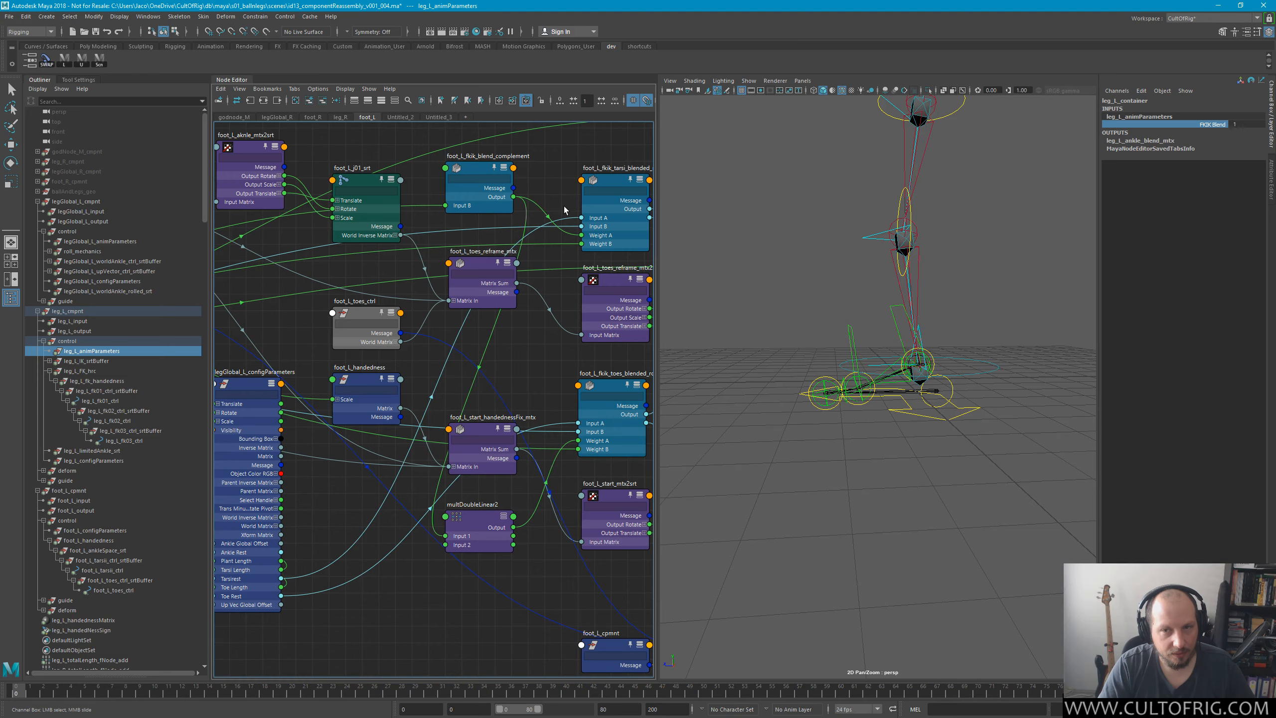
scroll(590, 264, "down", 5)
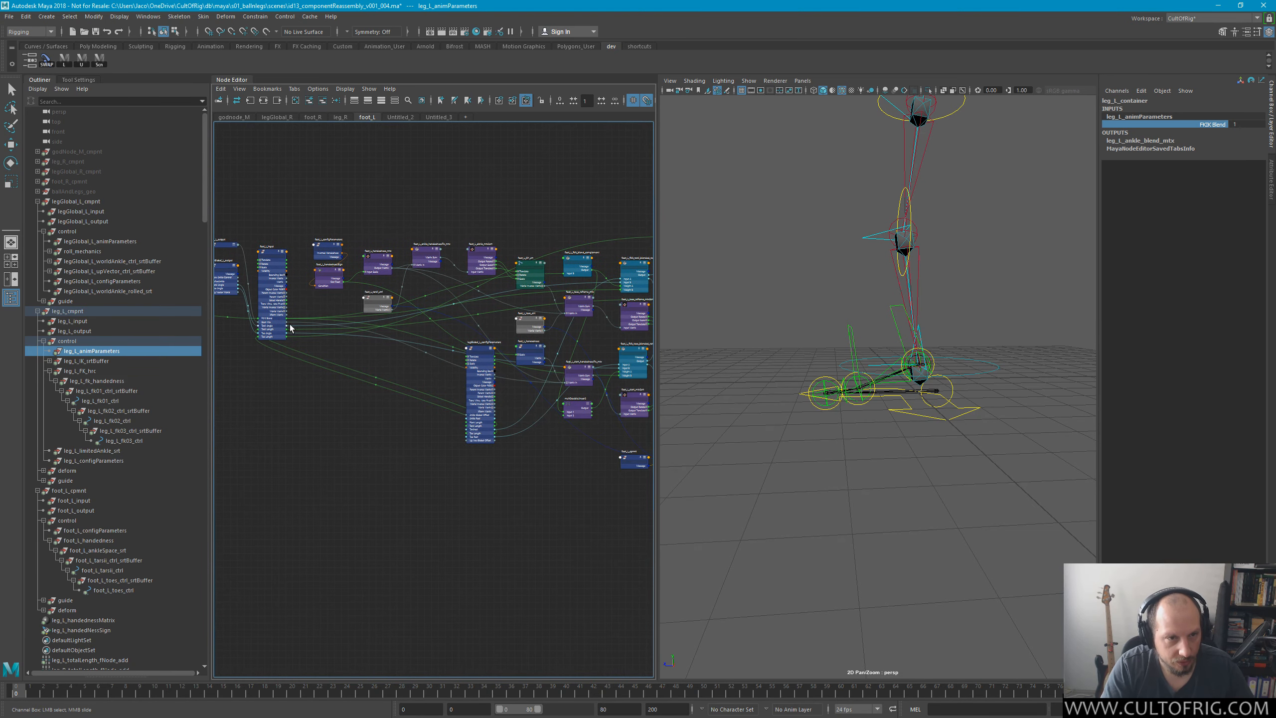
scroll(405, 360, "up", 4)
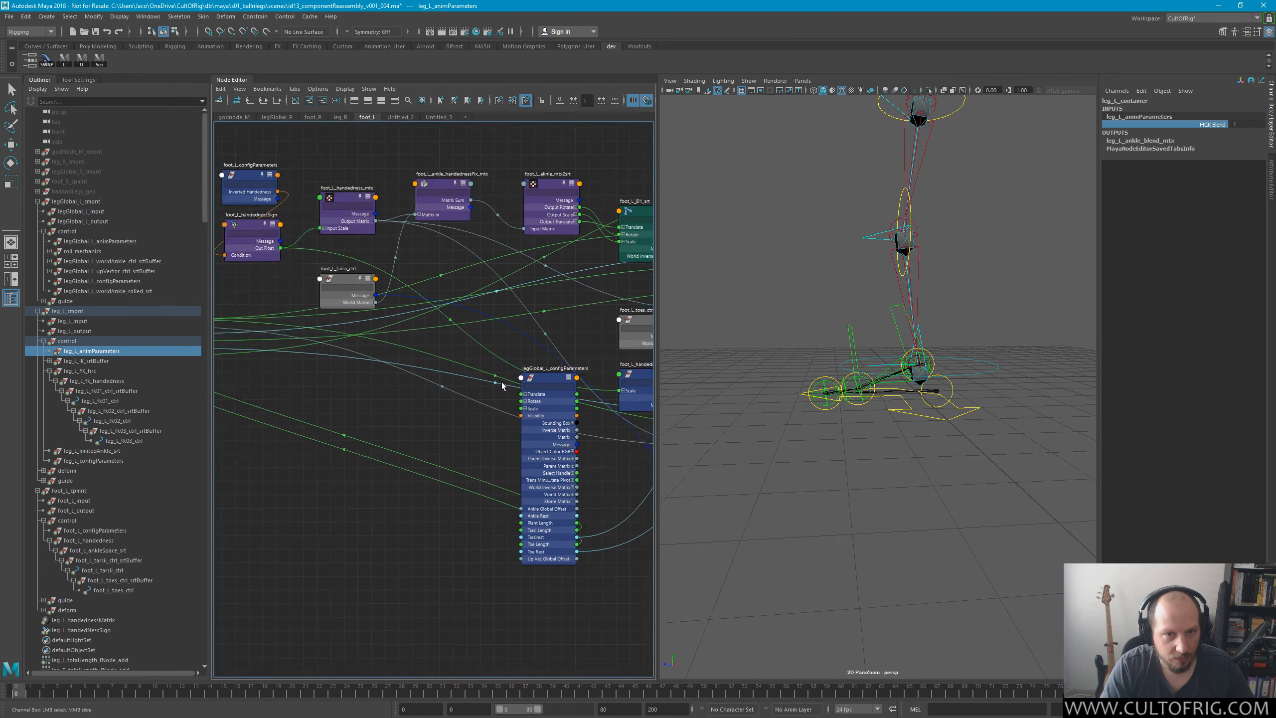
right_click_drag(399, 318, 361, 240, "alt")
middle_click_drag(362, 240, 534, 253, "alt")
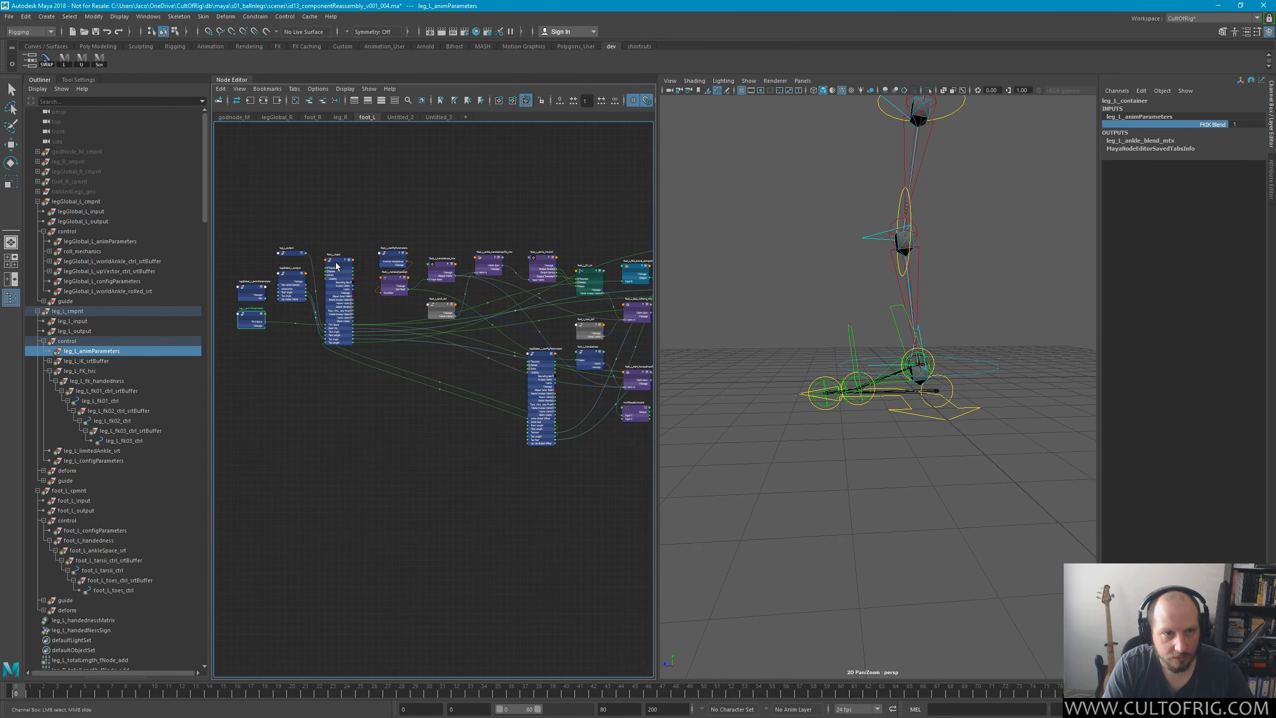
Move foot_L_input above the blend nodes and connect its Tarsi Angle to Input A of foot_L_fkik_tarsi_blended_rot.
left_click_drag(338, 263, 633, 134)
middle_click_drag(552, 286, 395, 333, "alt")
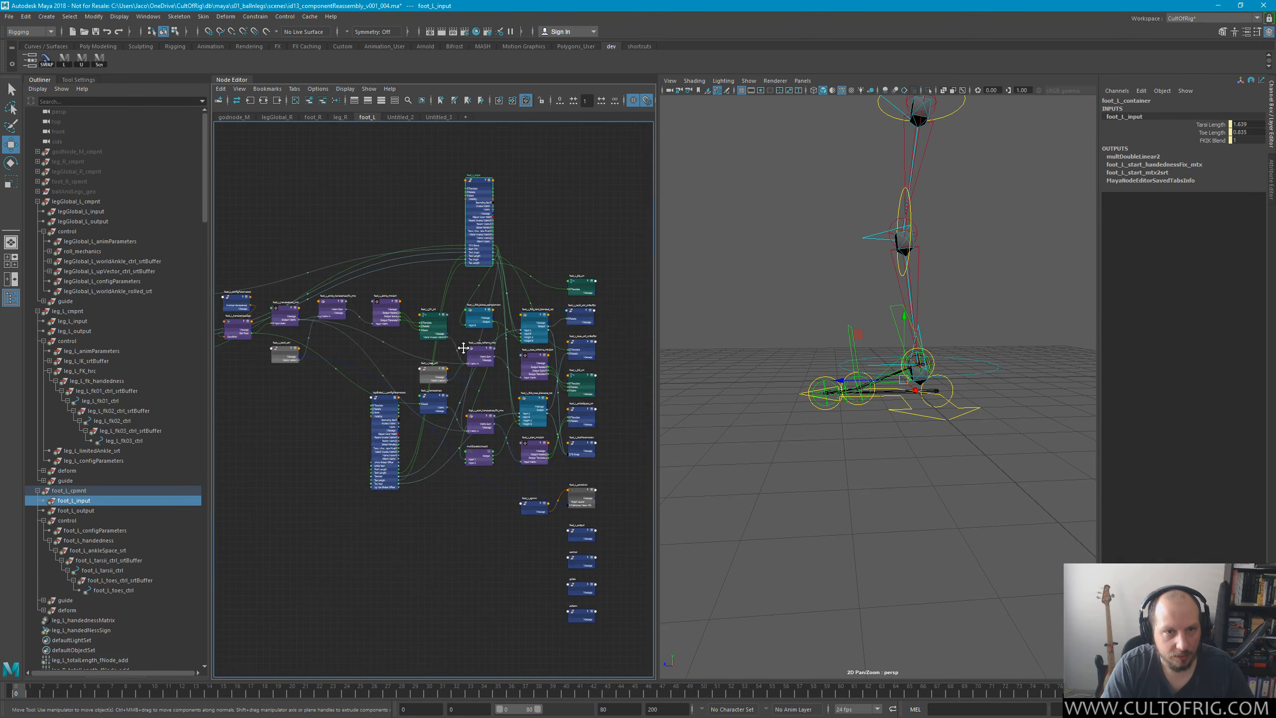
right_click_drag(395, 333, 477, 306, "alt")
middle_click_drag(476, 306, 307, 365, "alt")
right_click_drag(520, 201, 497, 218, "alt")
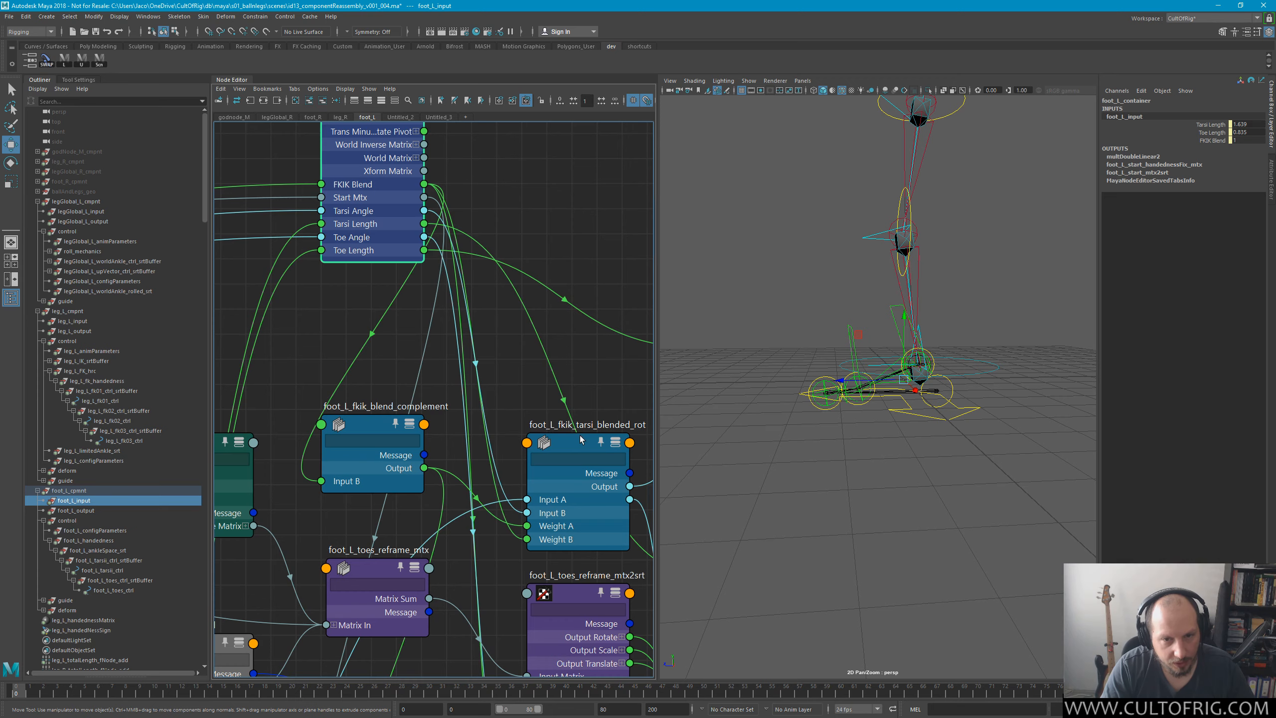
left_click_drag(424, 211, 533, 499)
middle_click_drag(516, 379, 516, 375, "alt")
scroll(497, 311, "down", 5)
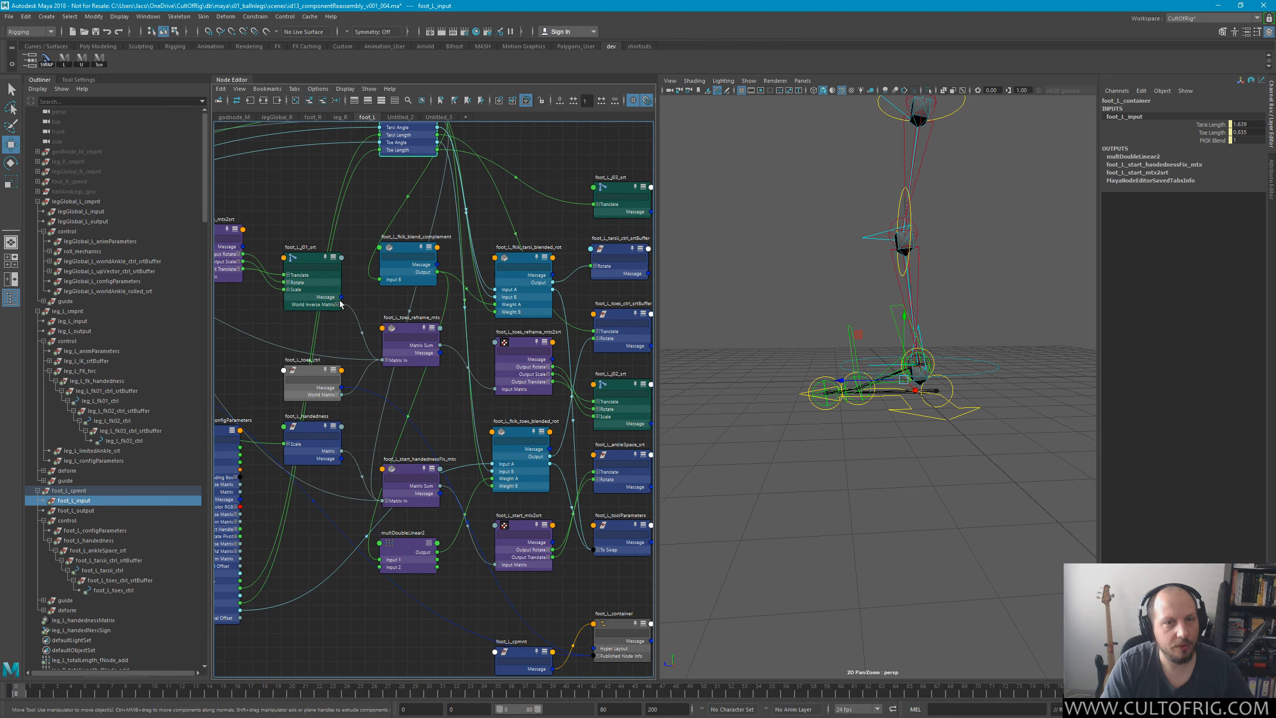
Test the foot by scrubbing Roll on legGlobal_L_animParameters, and undo the change.
middle_click_drag(310, 390, 460, 383, "alt")
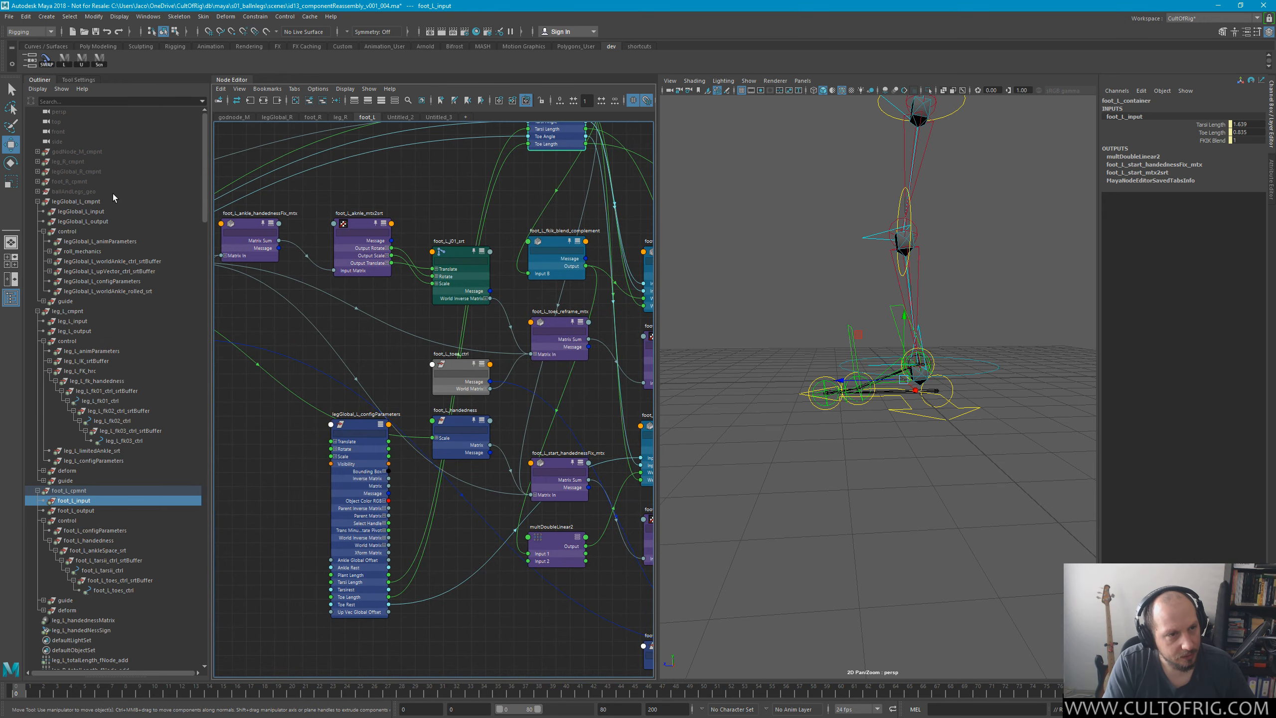
right_click_drag(422, 347, 236, 324, "alt")
middle_click_drag(314, 353, 515, 383, "alt")
right_click_drag(332, 381, 417, 412, "alt")
middle_click_drag(354, 326, 417, 382, "alt")
left_click(279, 265)
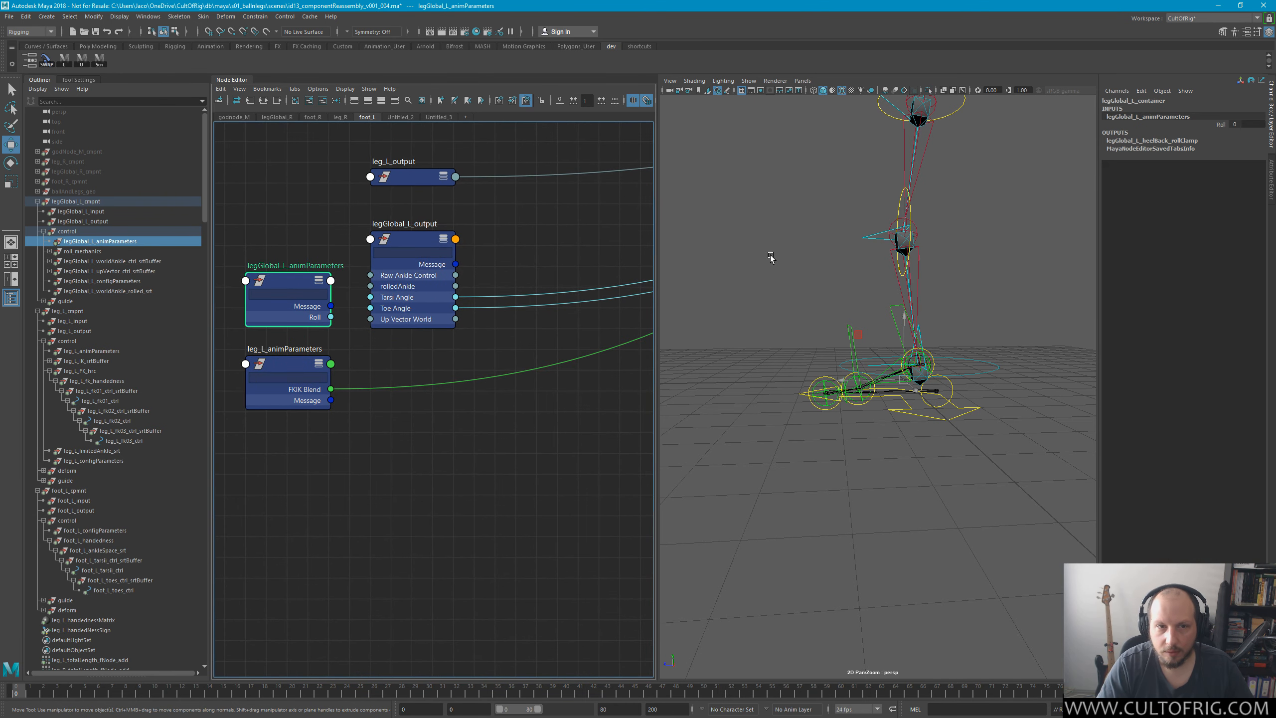
left_click(1205, 126)
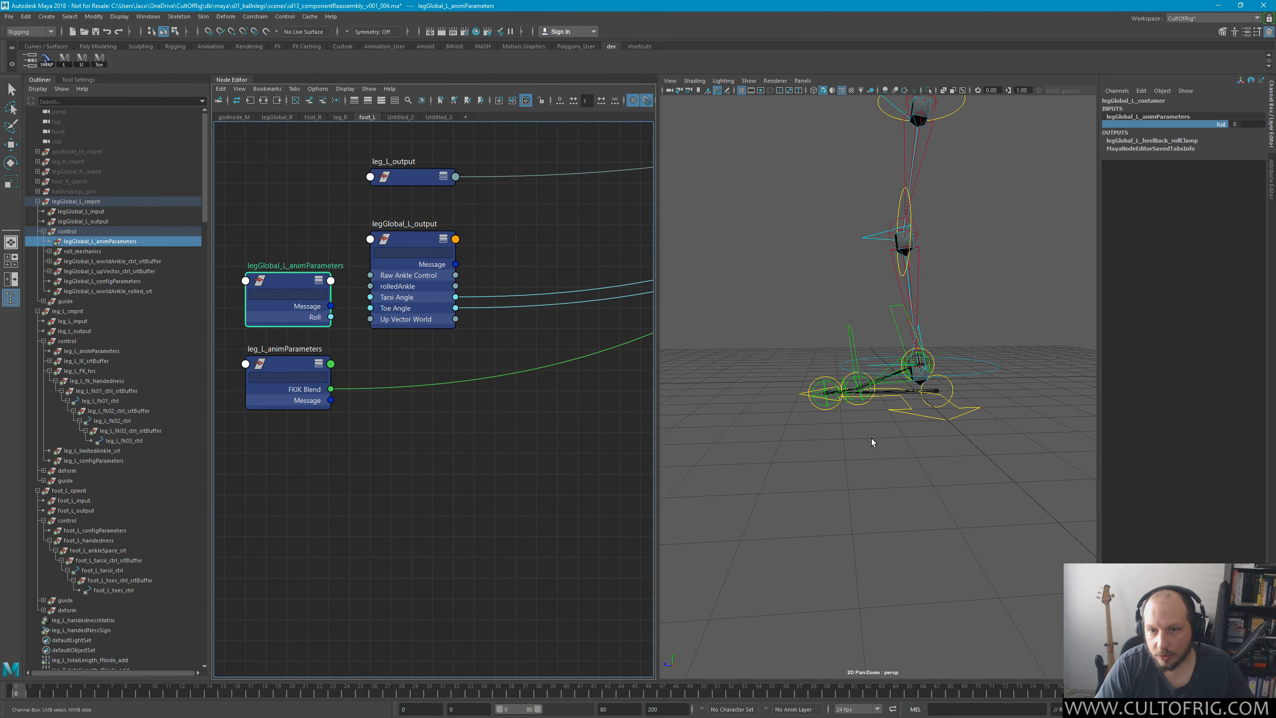
middle_click_drag(872, 442, 940, 464)
key("ctrl+z")
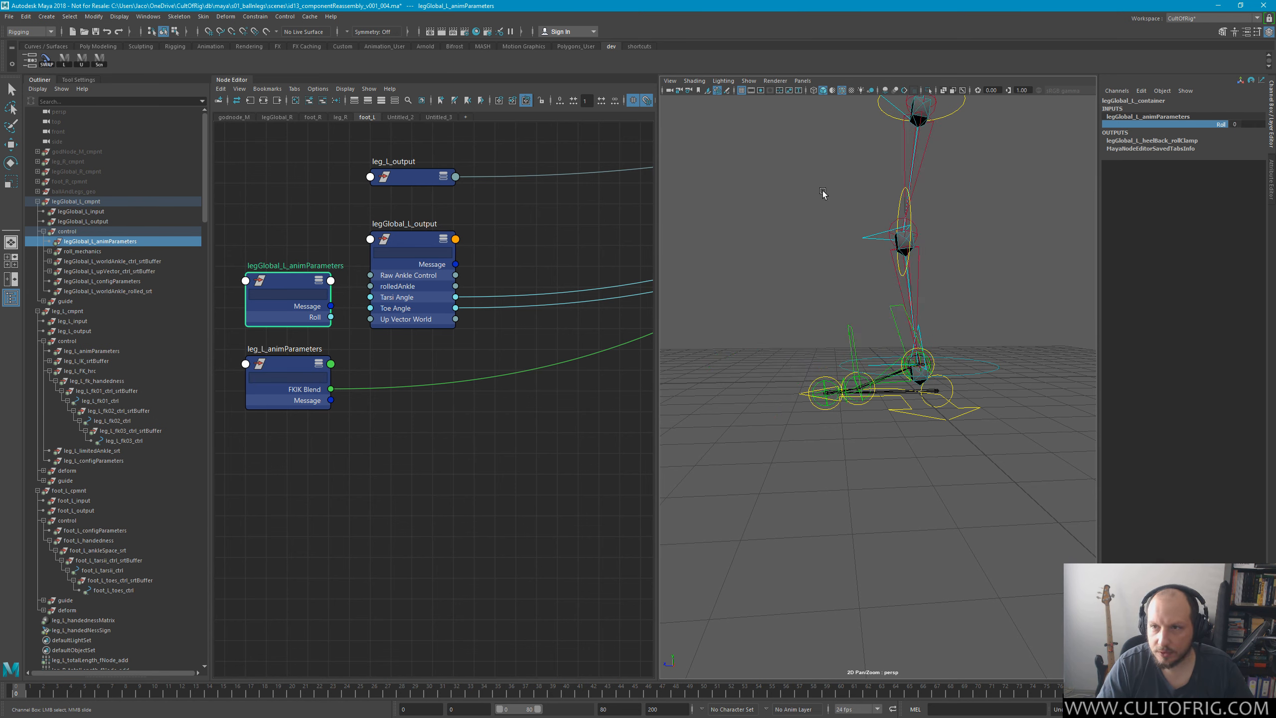
Scrub FKIK Blend on leg_L_animParameters repeatedly to test the foot with the rewired tarsi angle.
left_click(267, 360)
left_click(1208, 124)
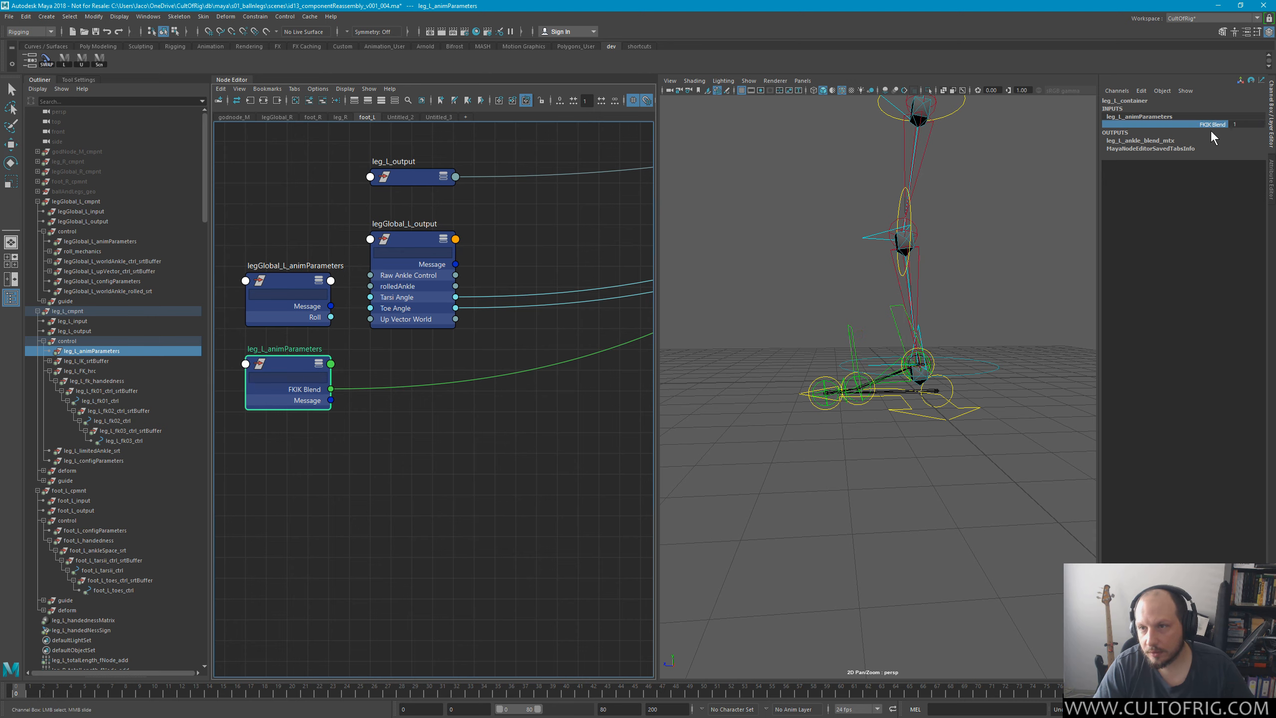
middle_click_drag(960, 357, 1090, 402)
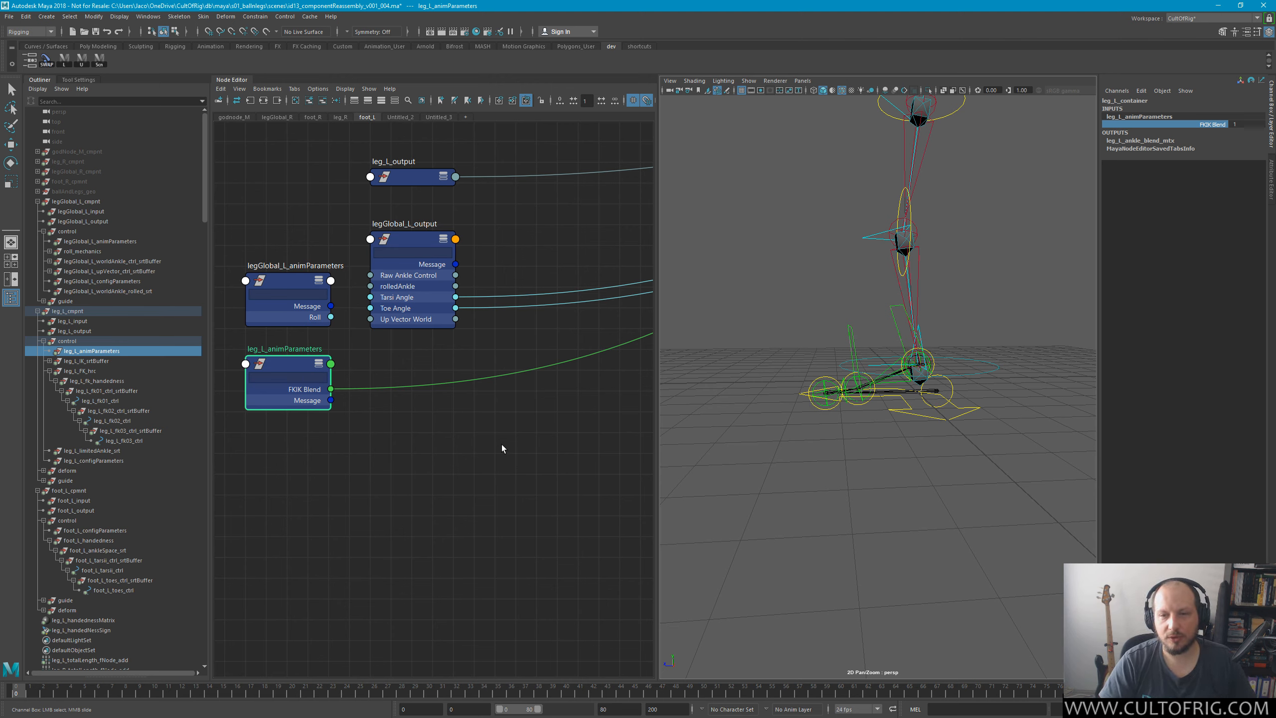
middle_click_drag(969, 400, 1104, 434)
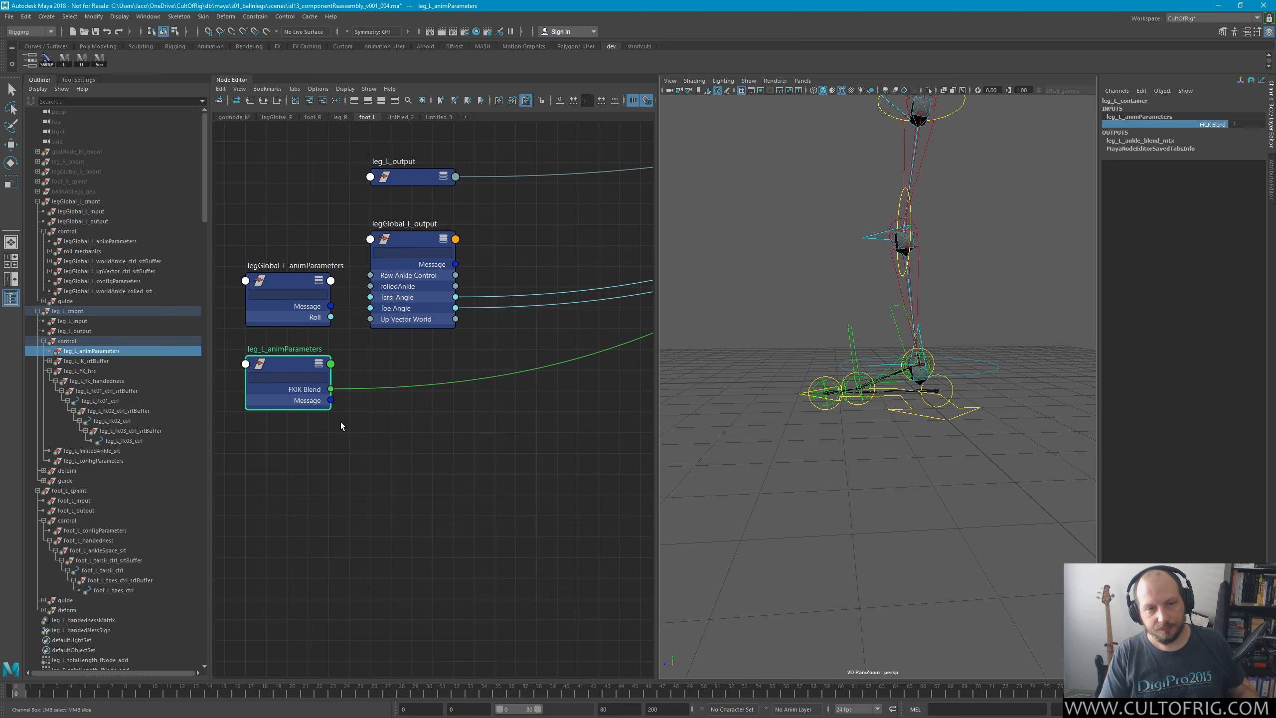
Examine the connections from foot_L_input to the tarsi and toes blend nodes in the foot_L graph.
middle_click_drag(550, 327, 262, 501, "alt")
right_click_drag(455, 398, 389, 309, "alt")
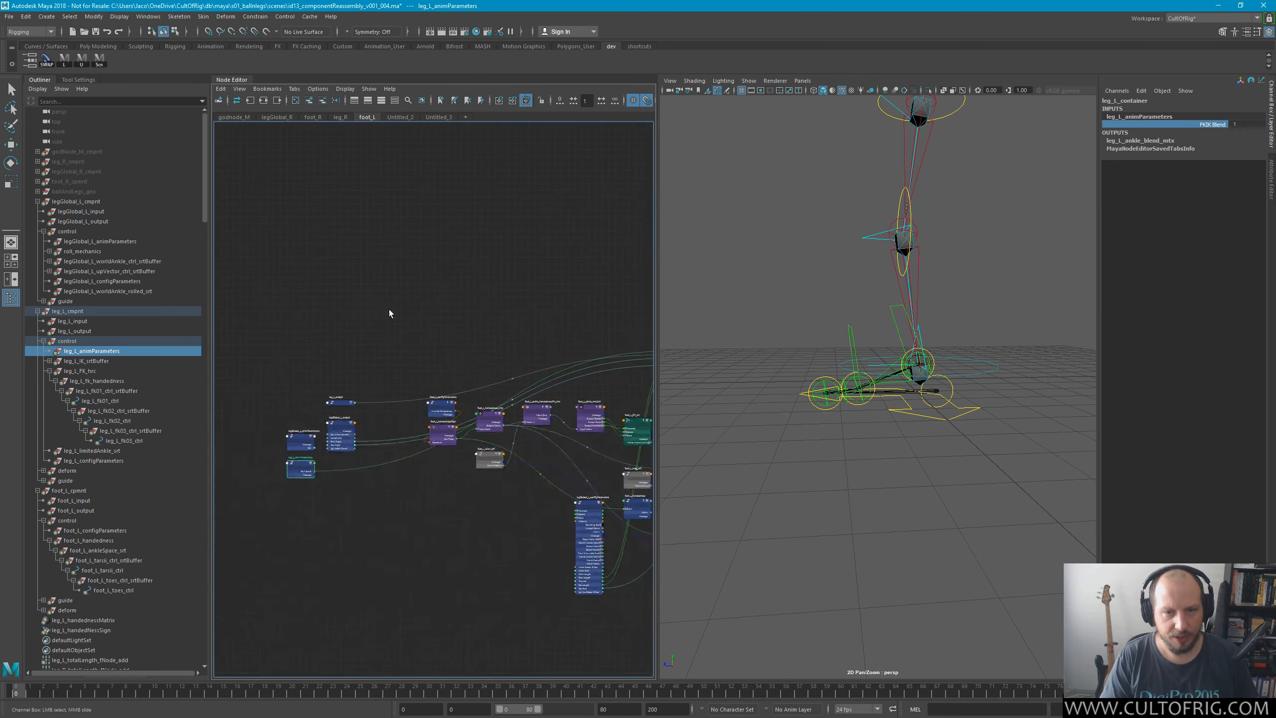
middle_click_drag(627, 342, 397, 304, "alt")
scroll(514, 303, "up", 3)
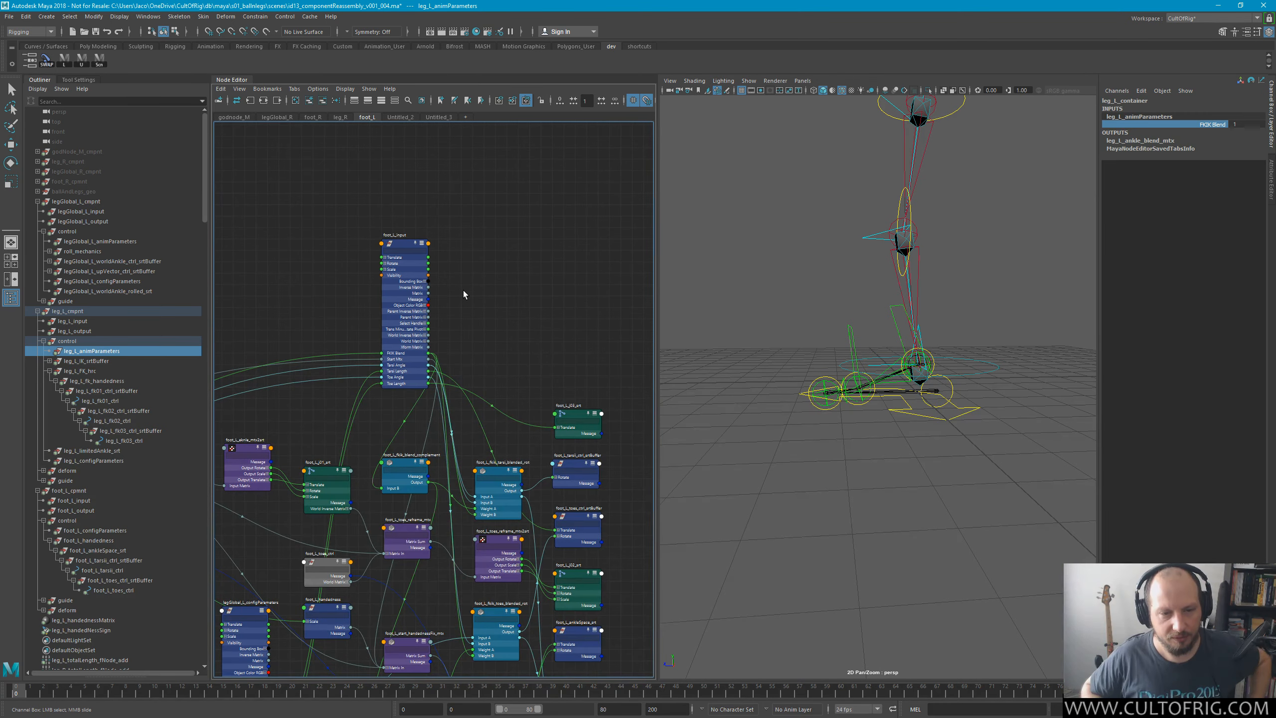
middle_click_drag(470, 362, 532, 235, "alt")
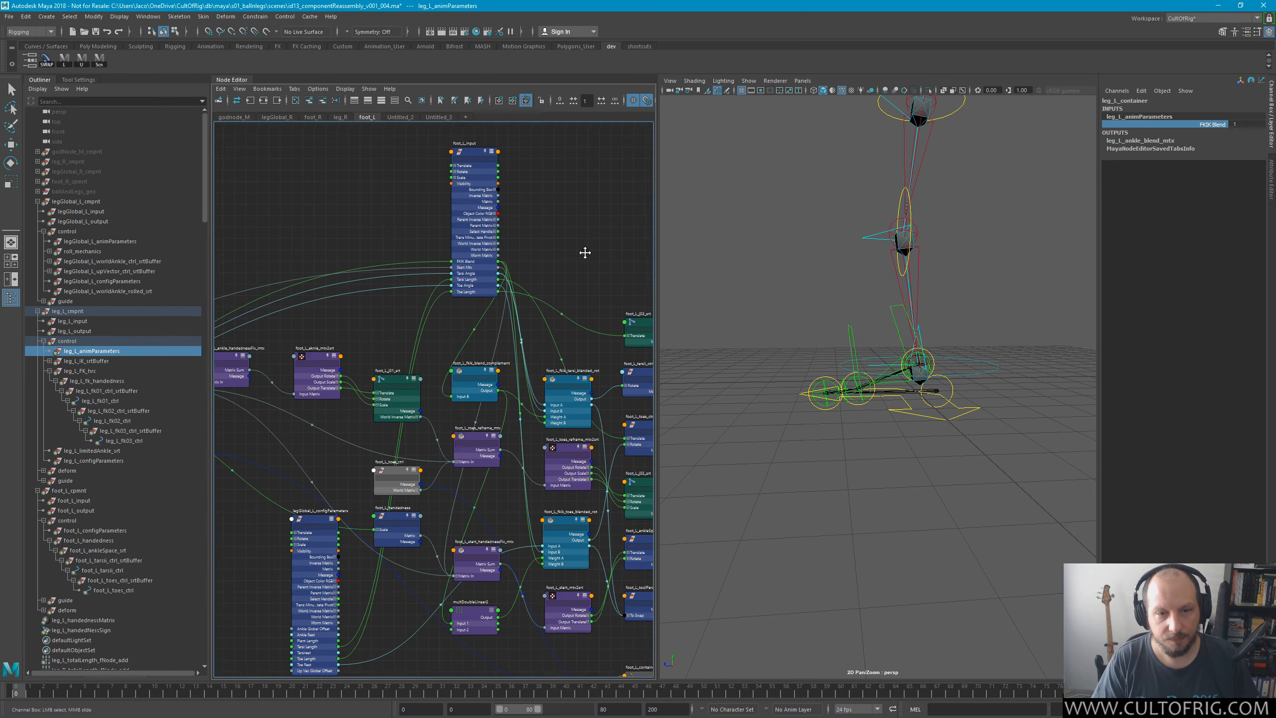
middle_click_drag(530, 282, 544, 234, "alt")
middle_click_drag(621, 273, 627, 283, "alt")
scroll(627, 283, "down", 4)
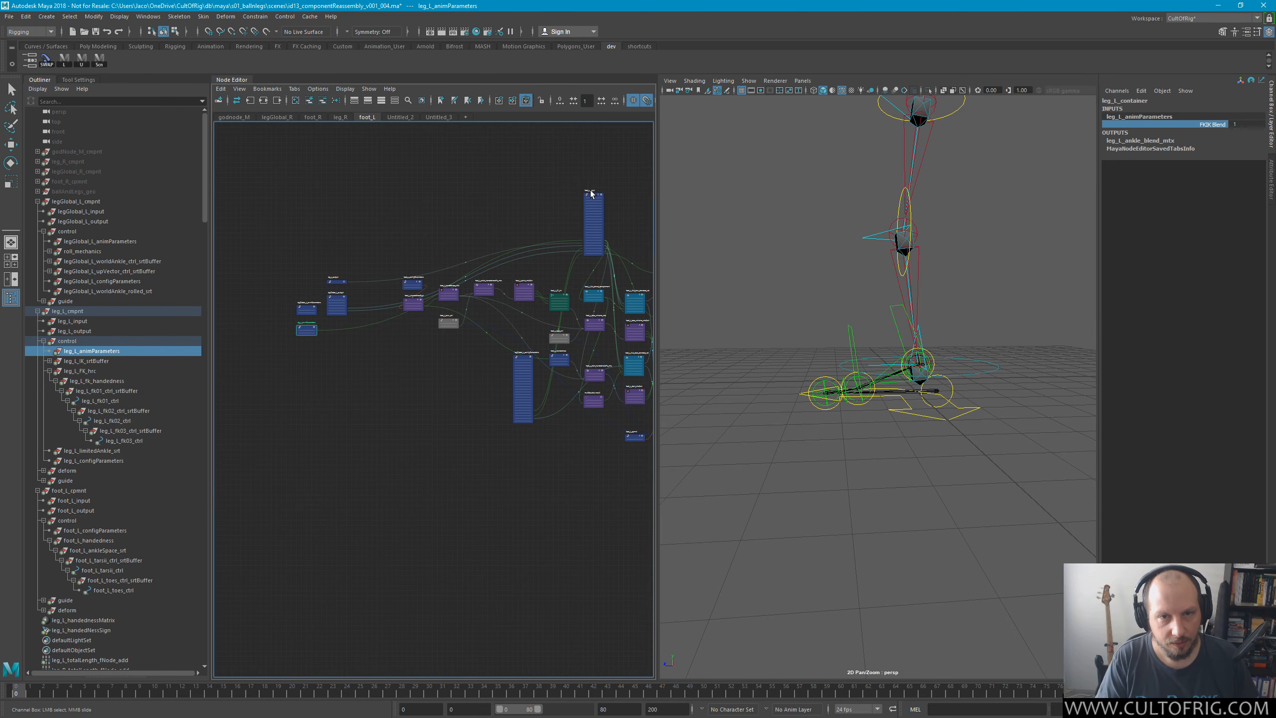
Move the foot_L_input node back beside the leg output nodes at the start of the foot_L graph.
left_click(573, 206)
left_click_drag(573, 206, 388, 267)
scroll(484, 458, "up", 2)
right_click_drag(642, 510, 698, 522, "alt")
middle_click_drag(645, 254, 529, 341, "alt")
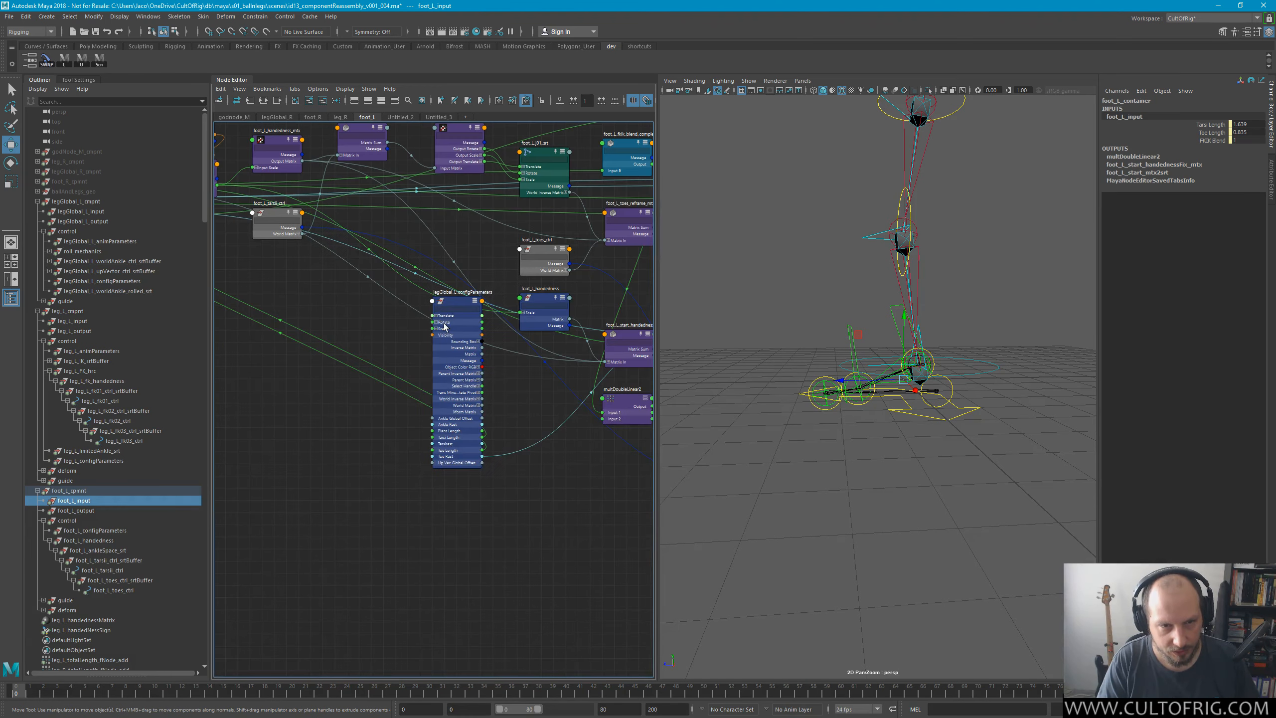
Move the legGlobal_L_configParameters node below the other nodes, clear of the connection lines.
middle_click_drag(441, 322, 524, 376, "alt")
left_click_drag(538, 348, 502, 368)
left_click_drag(441, 431, 393, 453)
middle_click_drag(402, 365, 473, 376, "alt")
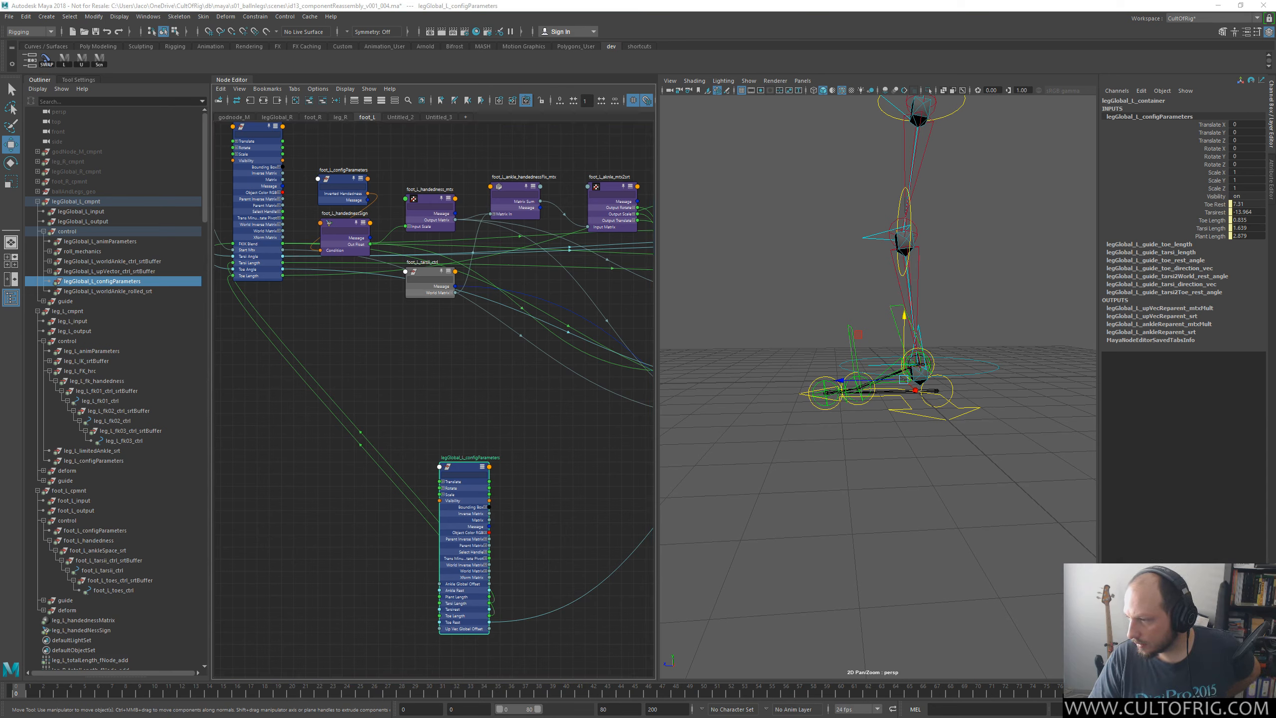
left_click(526, 5)
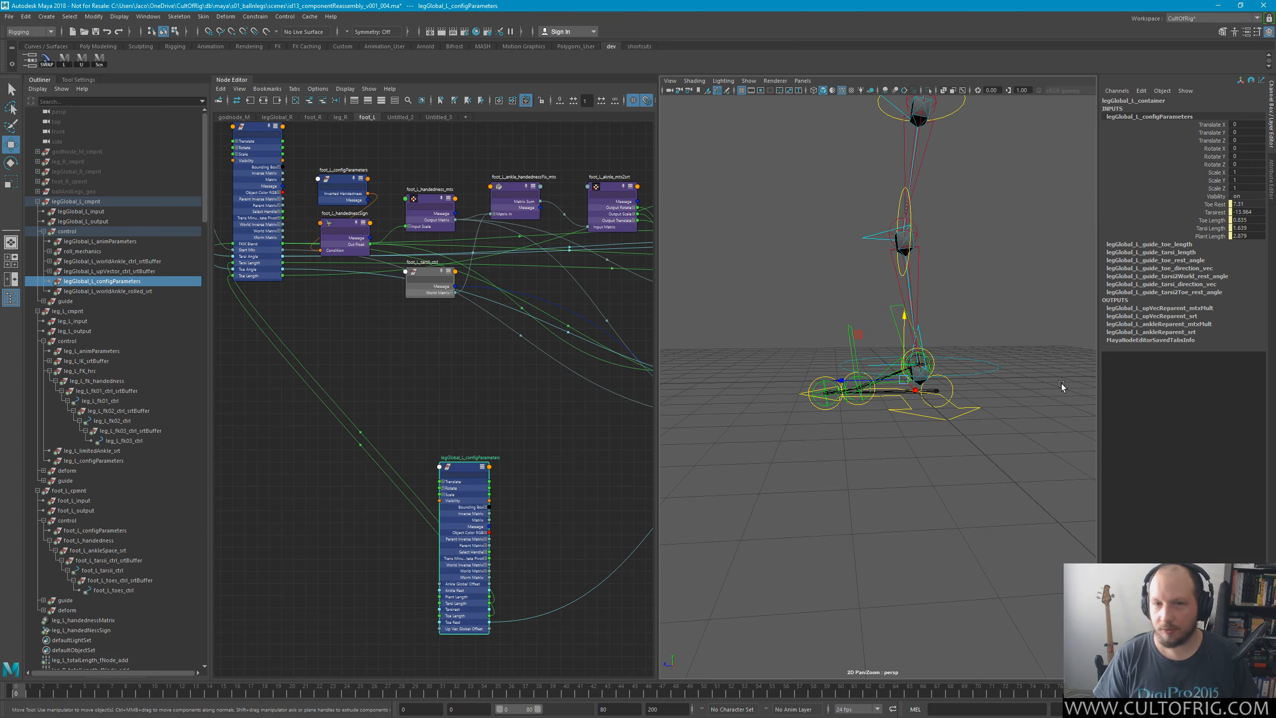
Inspect the left foot from another angle and trace the Toe Rest connection towards the toes blend node.
middle_click_drag(527, 411, 308, 403, "alt")
left_click_drag(864, 386, 993, 403, "alt")
middle_click_drag(999, 357, 879, 410, "alt")
mouse_move(949, 387)
right_mouse_down("alt")
mouse_move(922, 370)
mouse_move(949, 402)
right_mouse_up("alt")
middle_click_drag(916, 403, 982, 366, "alt")
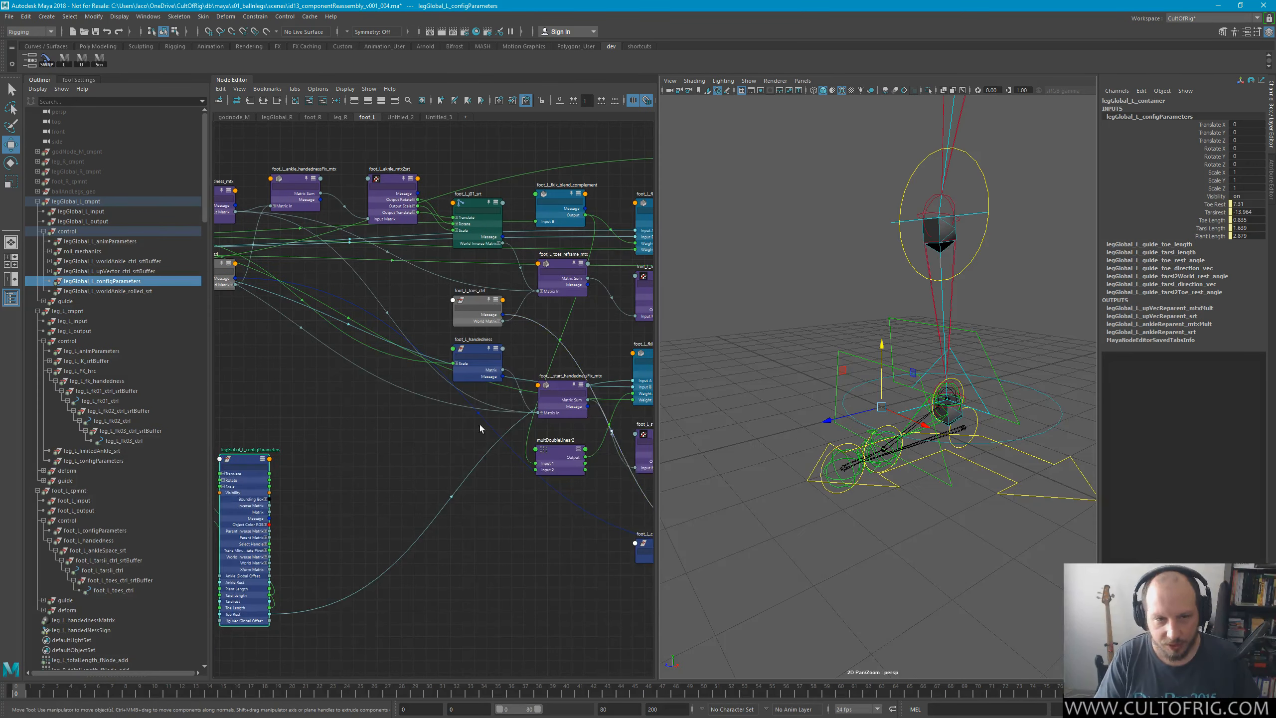
middle_click_drag(343, 407, 549, 448, "alt")
middle_click_drag(413, 435, 171, 357, "alt")
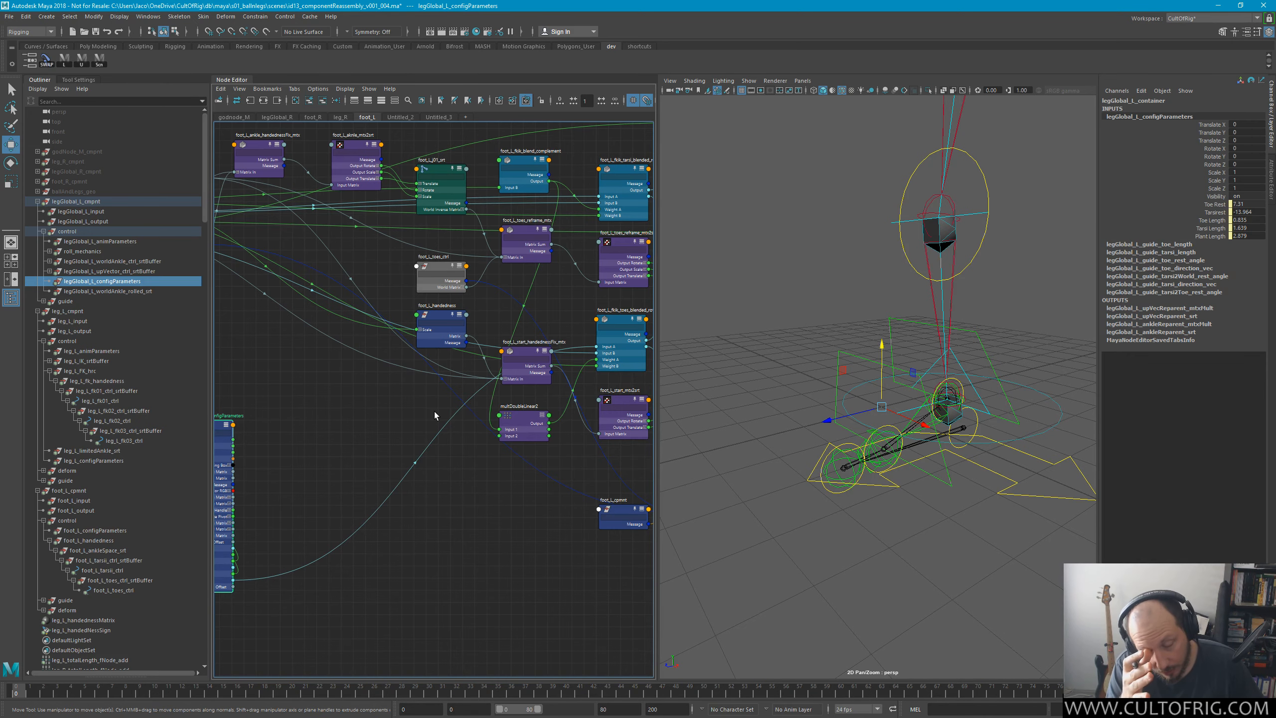
middle_click_drag(434, 411, 615, 467, "alt")
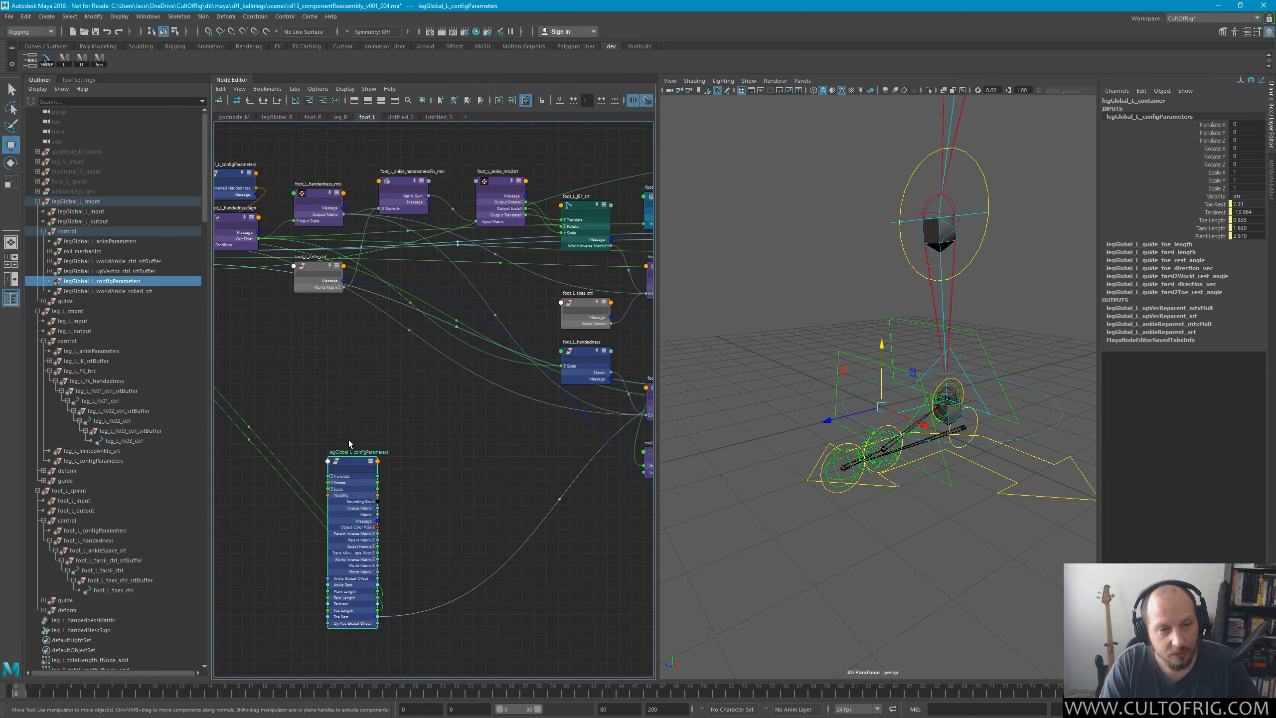
Move legGlobal_L_configParameters closer to the foot blend nodes and bring foot_L_fkik_toes_blended_rot into view.
left_click_drag(352, 463, 486, 407)
scroll(943, 387, "down", 5)
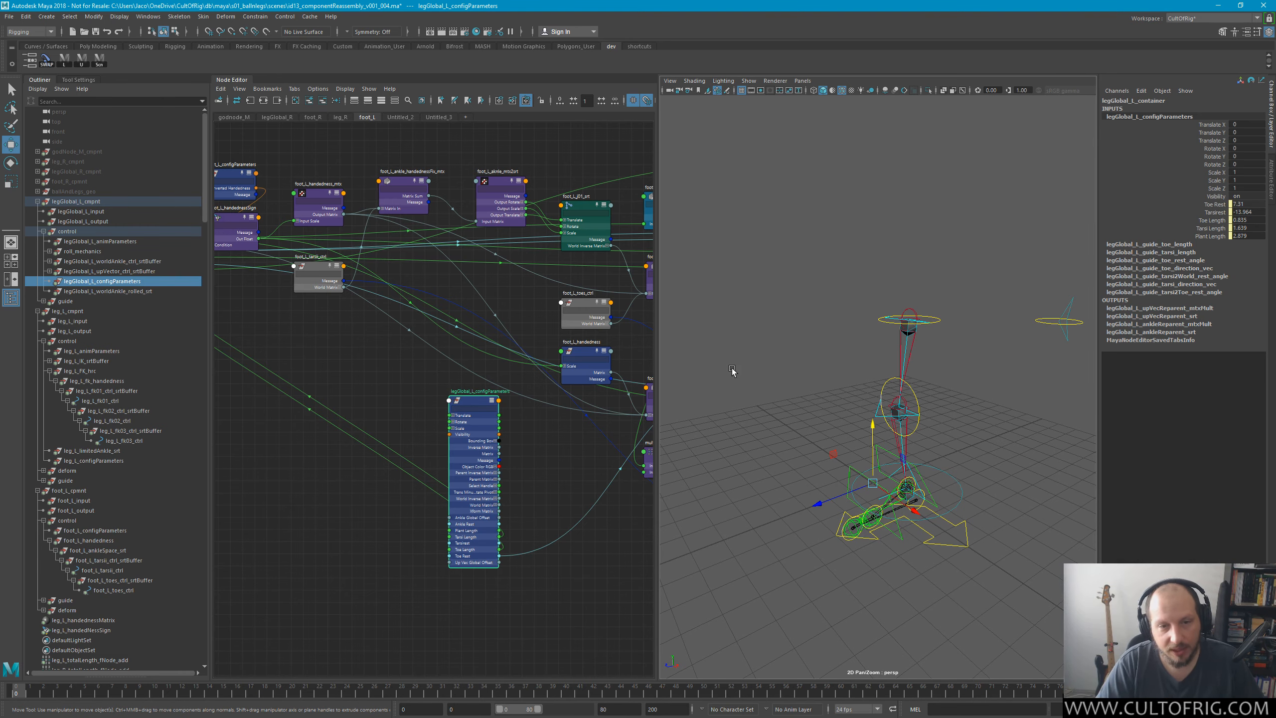
middle_click_drag(515, 486, 377, 476, "alt")
right_click_drag(529, 474, 623, 495, "alt")
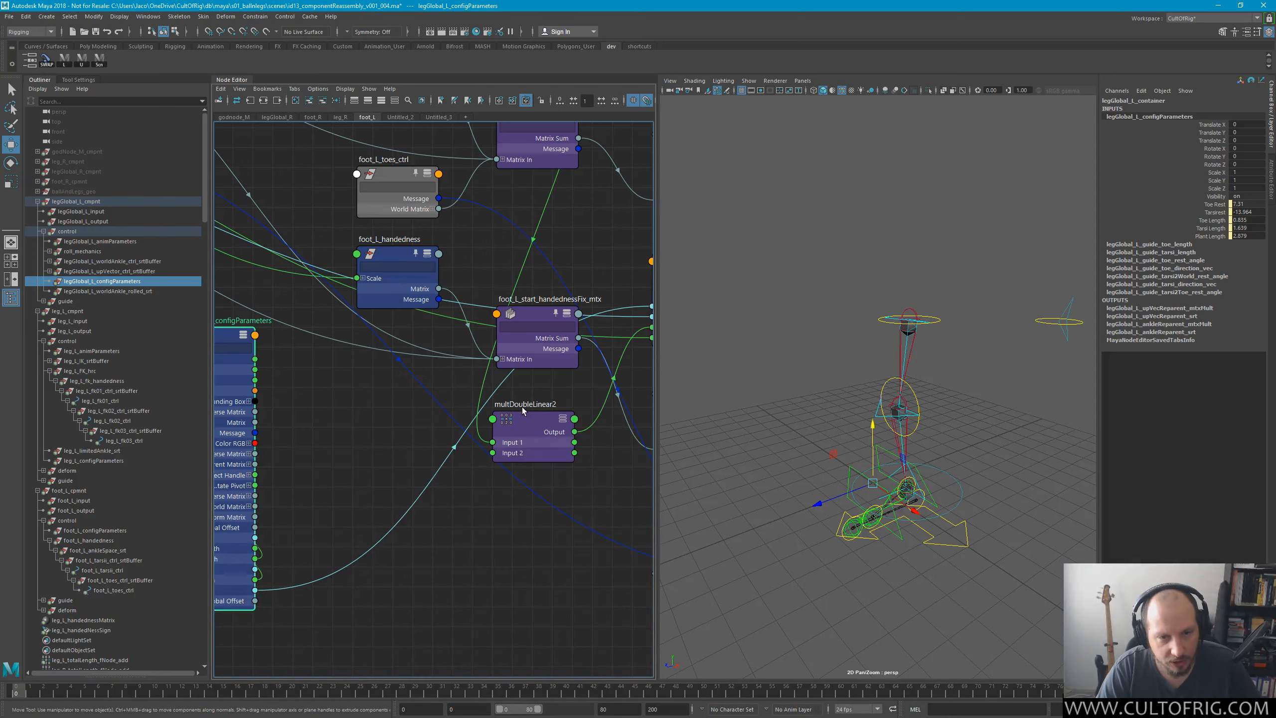
middle_click_drag(544, 332, 437, 446, "alt")
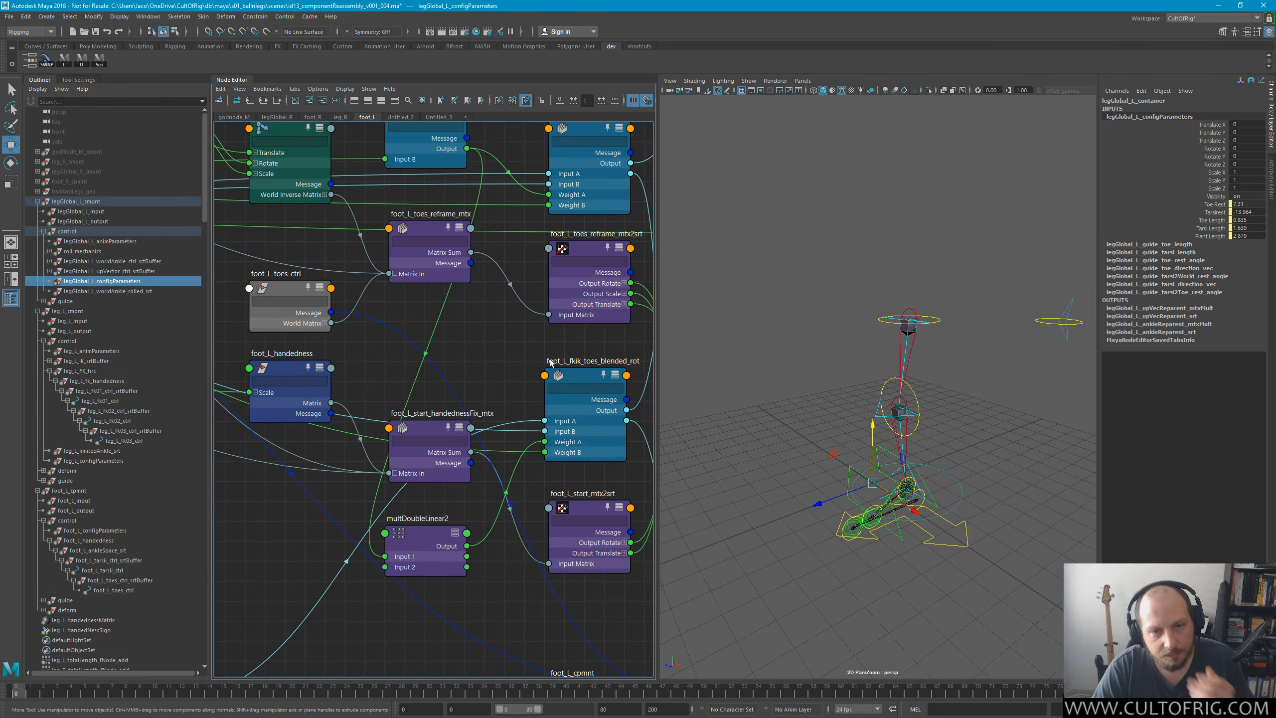
Frame the foot rig from the side, switch to Mischief and make its canvas translucent over the viewport.
left_click_drag(768, 491, 806, 480, "alt")
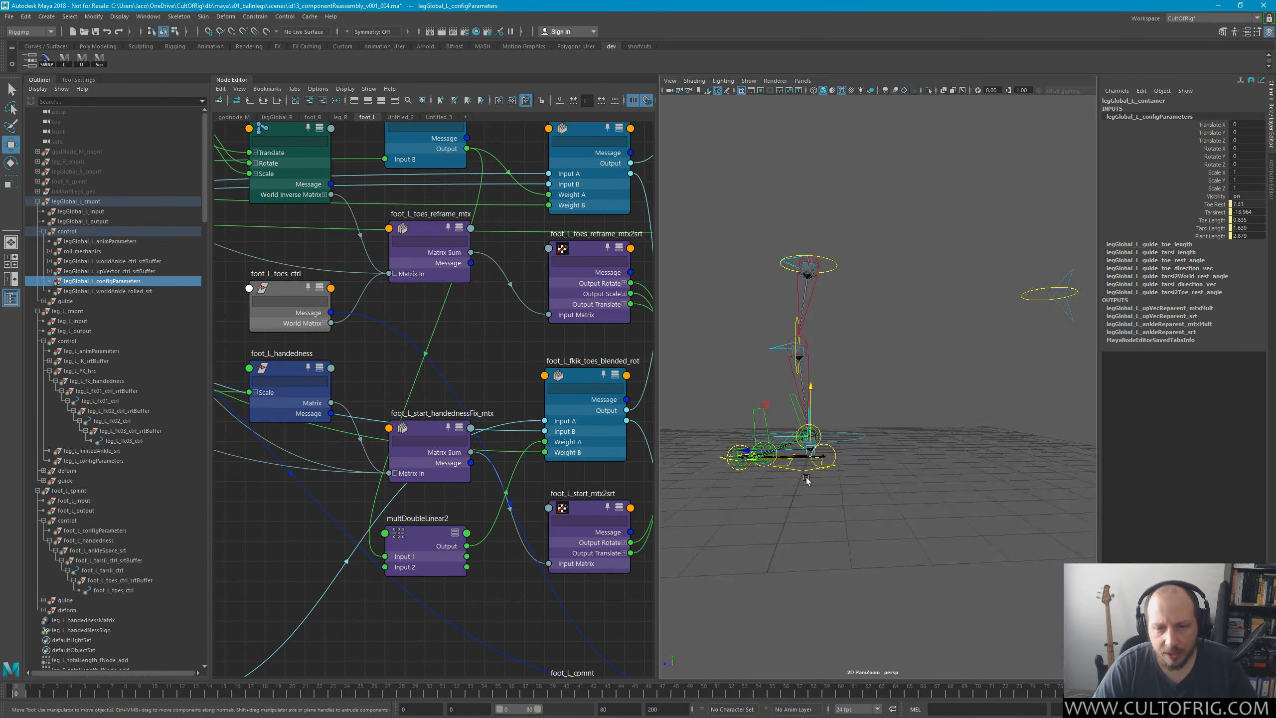
right_click_drag(806, 480, 1017, 524, "alt")
left_click_drag(1017, 524, 922, 398, "alt")
right_click_drag(868, 382, 867, 310, "alt")
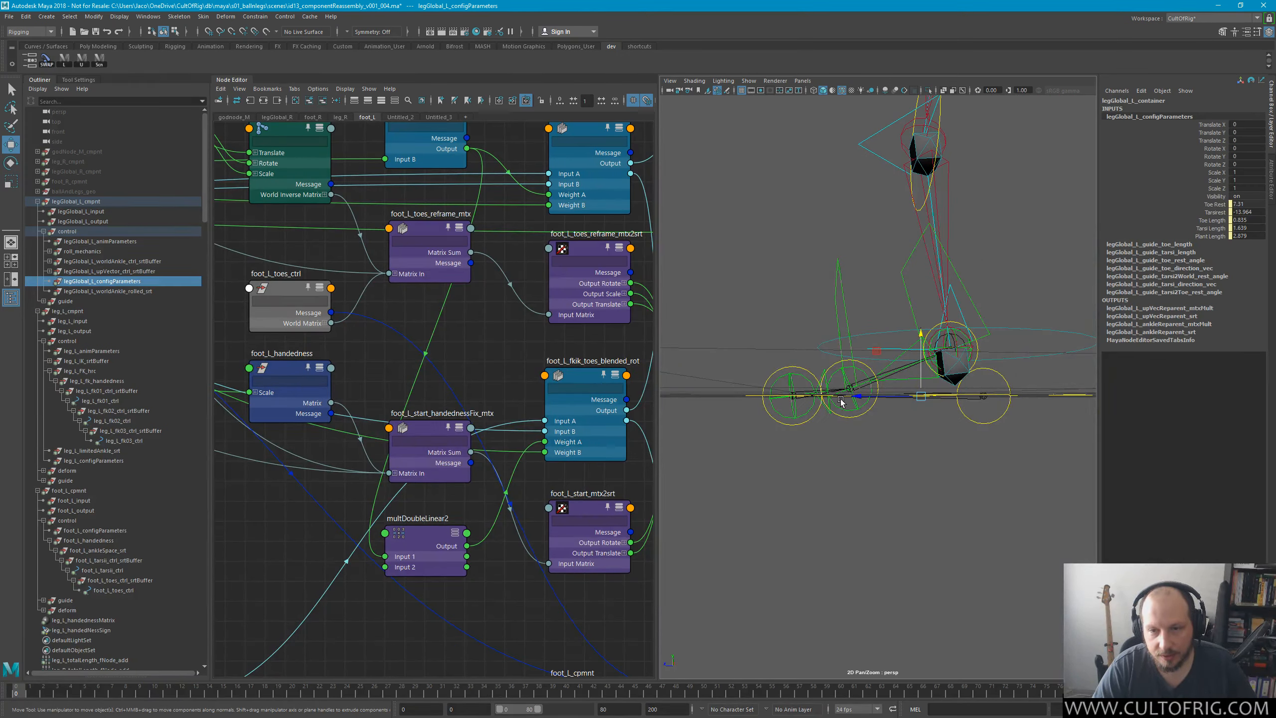
key("alt+Tab")
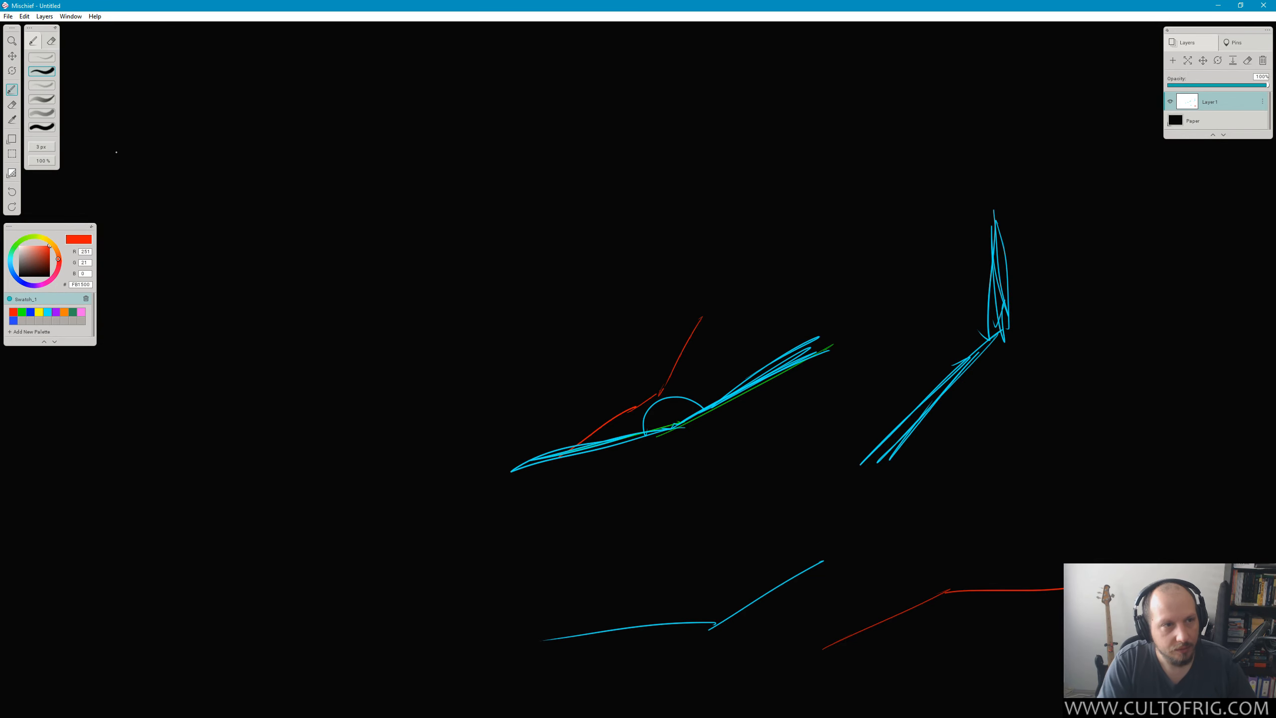
left_click(12, 172)
left_click_drag(83, 172, 48, 173)
Erase all the old sketch strokes from the canvas.
key("e")
mouse_move(759, 410)
left_mouse_down()
mouse_move(575, 439)
mouse_move(530, 462)
mouse_move(690, 444)
mouse_move(799, 578)
mouse_move(889, 442)
mouse_move(742, 387)
mouse_move(774, 551)
mouse_move(985, 593)
mouse_move(1001, 576)
left_mouse_up()
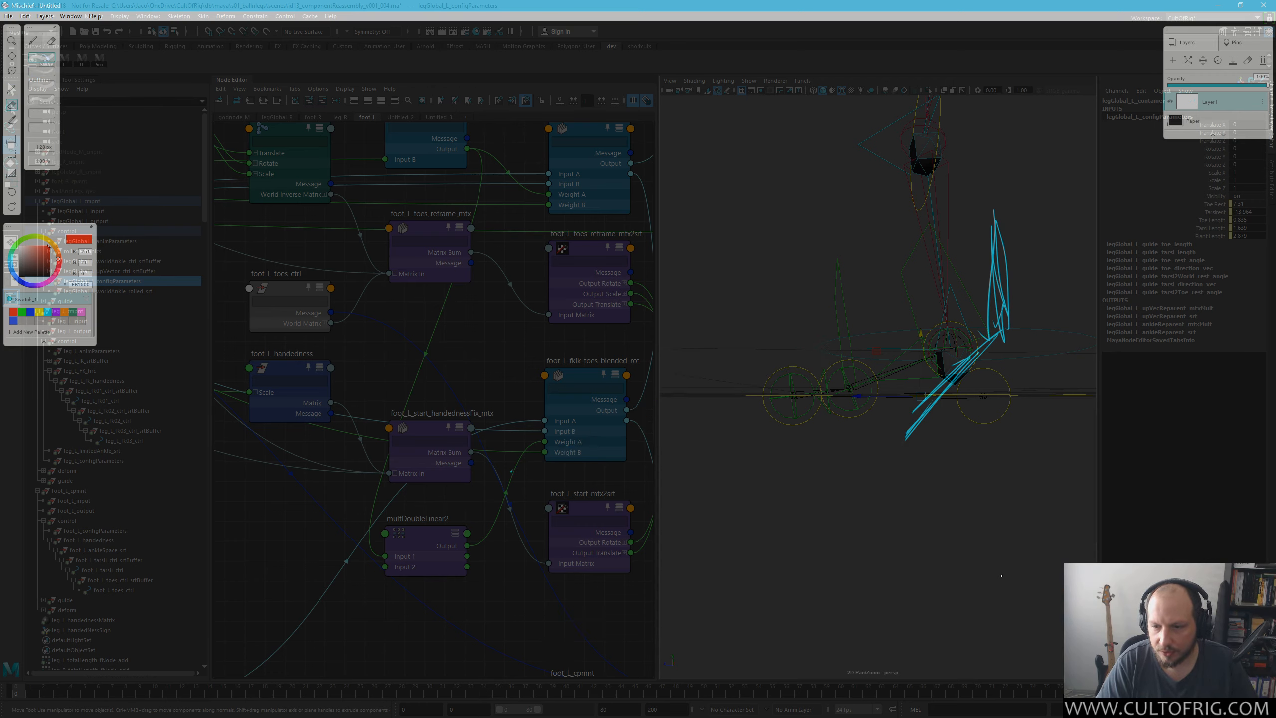
mouse_move(904, 437)
left_mouse_down()
mouse_move(984, 347)
mouse_move(998, 233)
left_mouse_up()
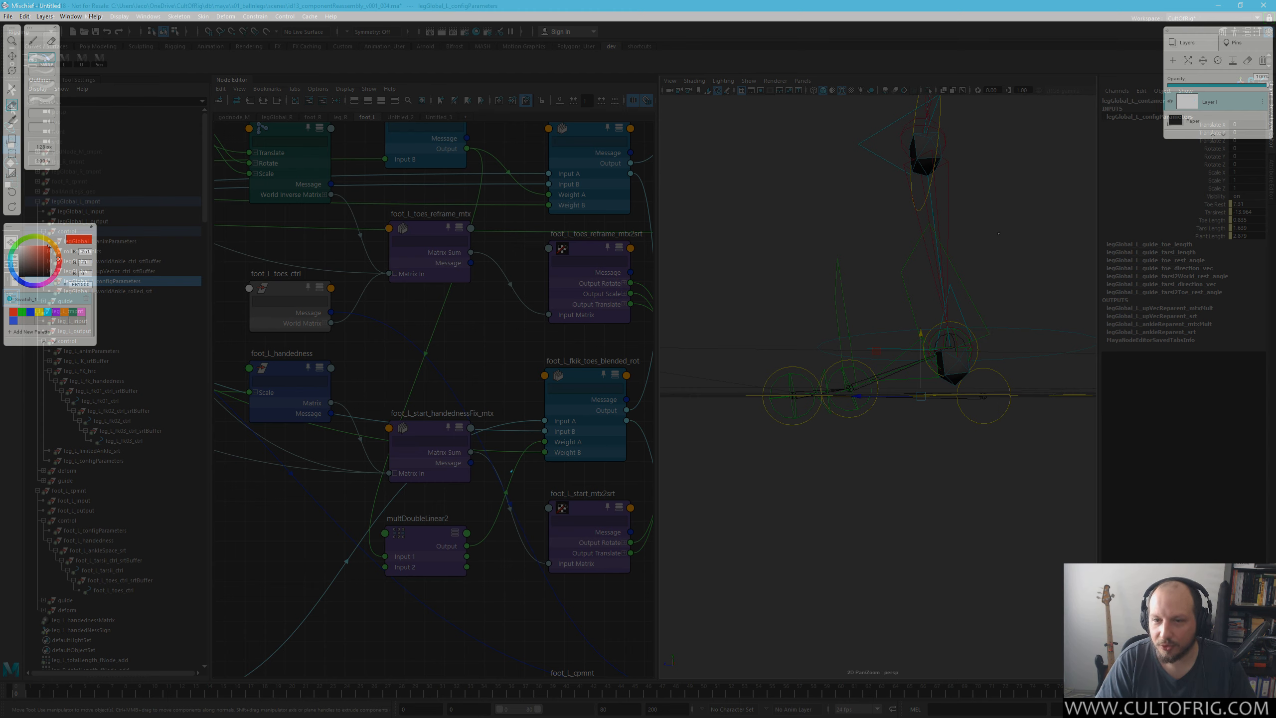
Sketch green lines over the foot for the extended ankle-to-toe direction and the flat toe direction, with an upward arrow between them at the toes.
key("b")
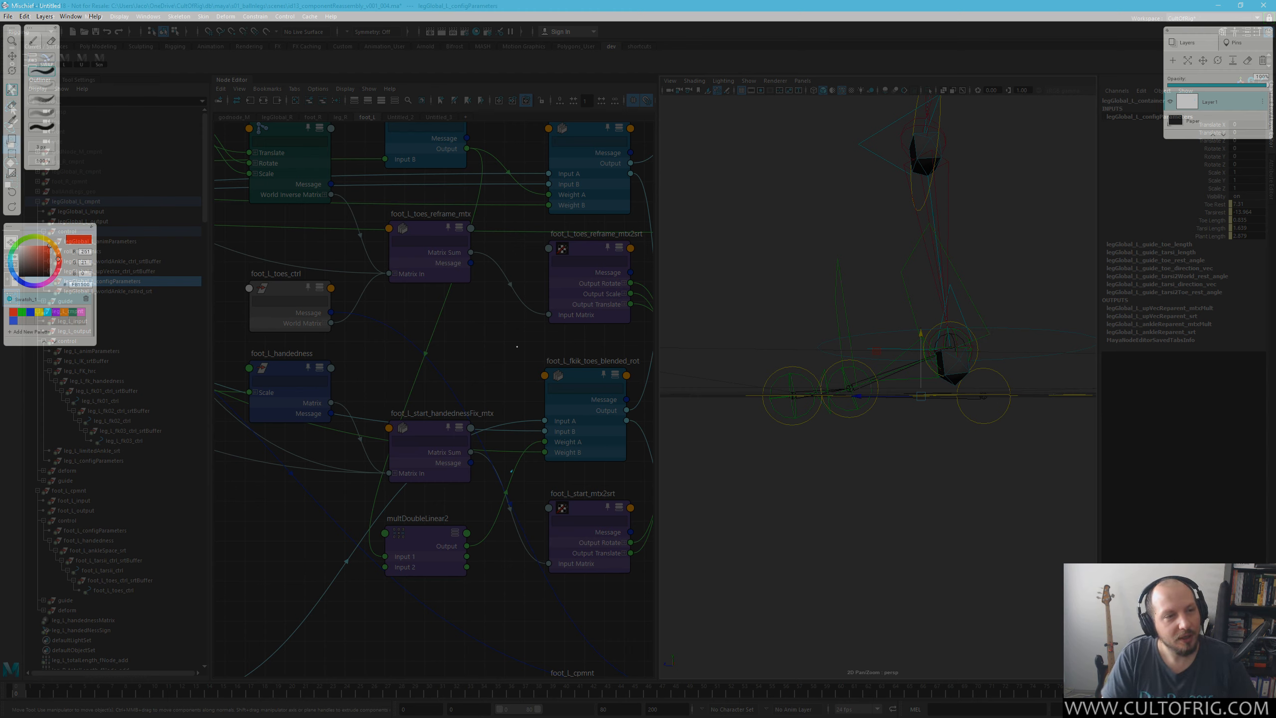
left_click(21, 312)
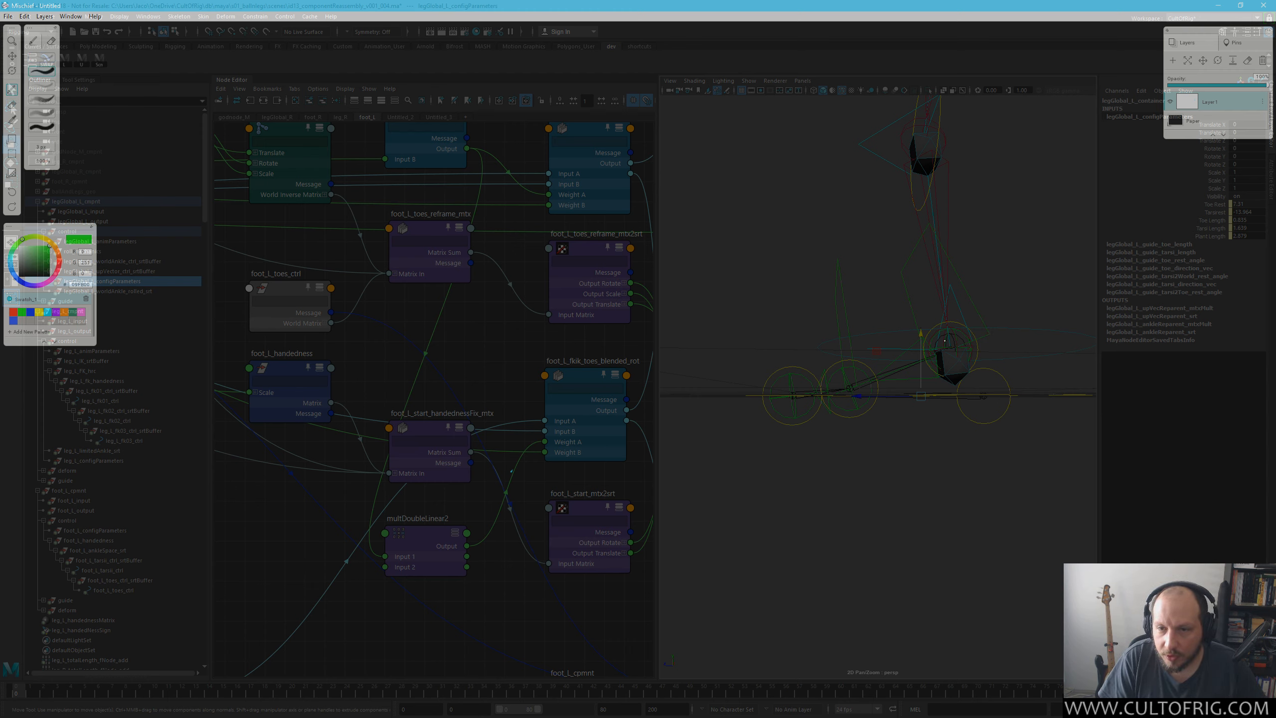
left_click_drag(914, 364, 699, 444)
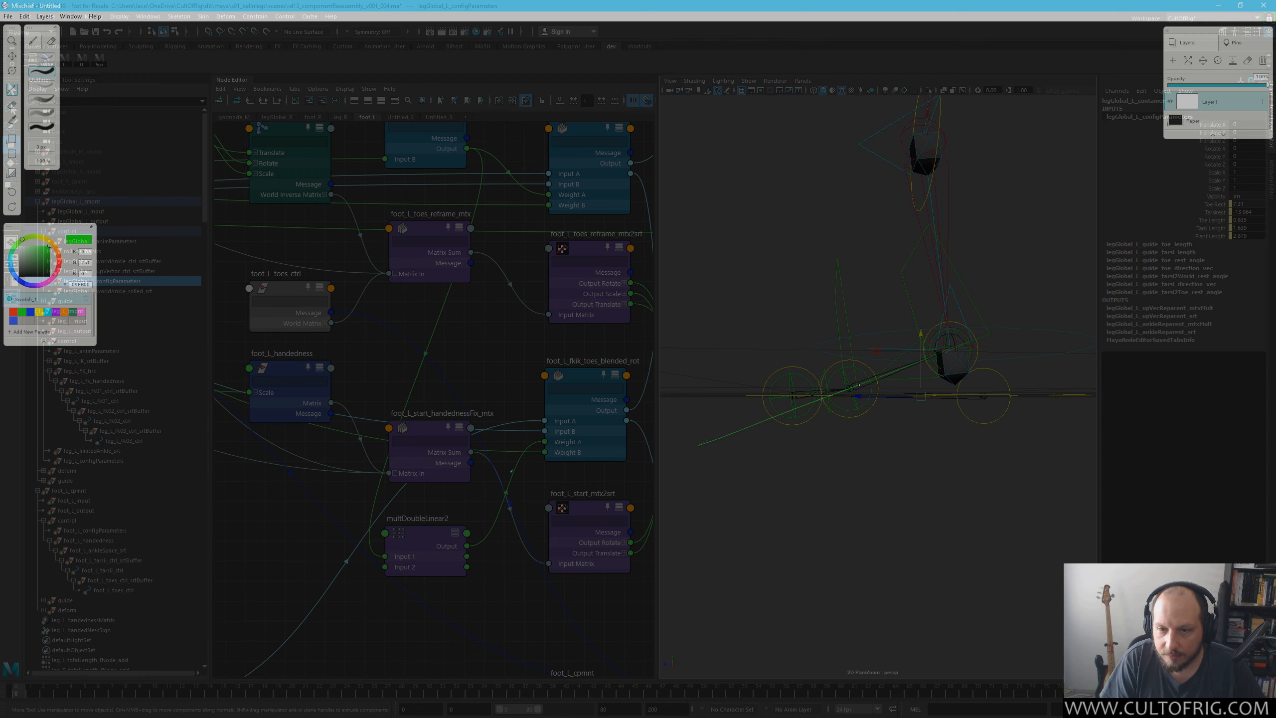
left_click_drag(854, 387, 629, 403)
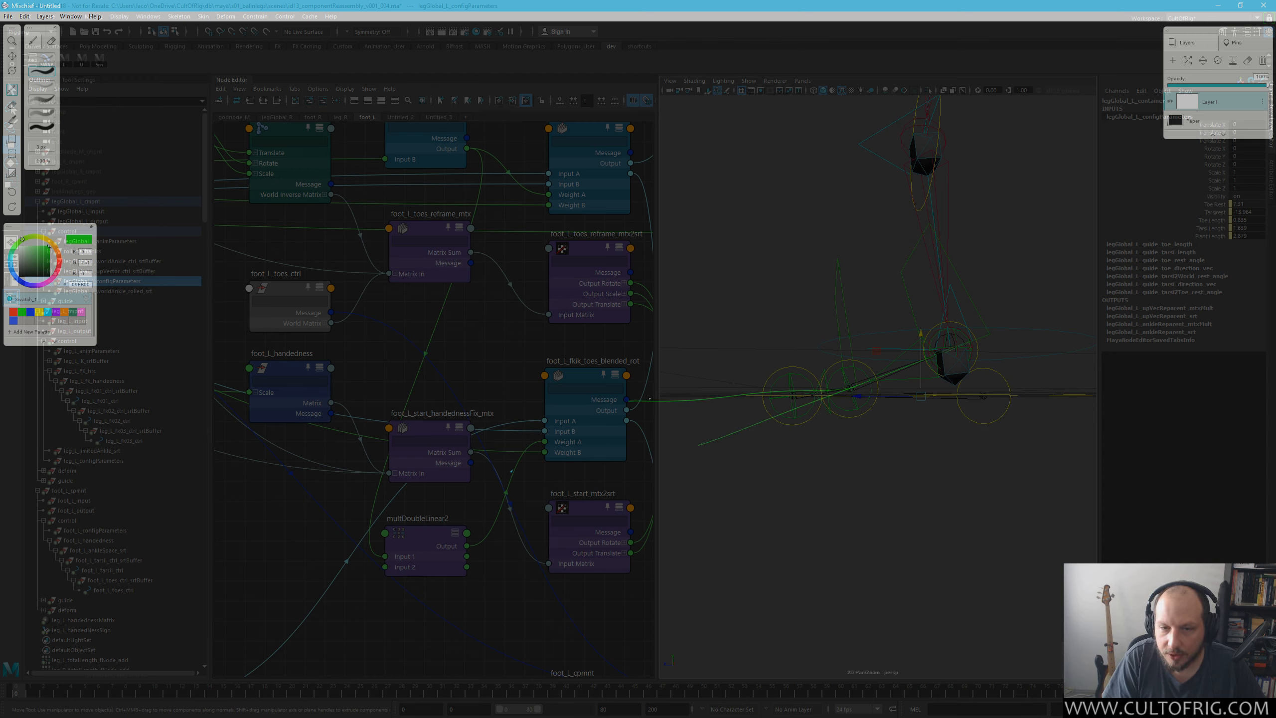
key("ctrl+z")
left_click_drag(822, 390, 672, 393)
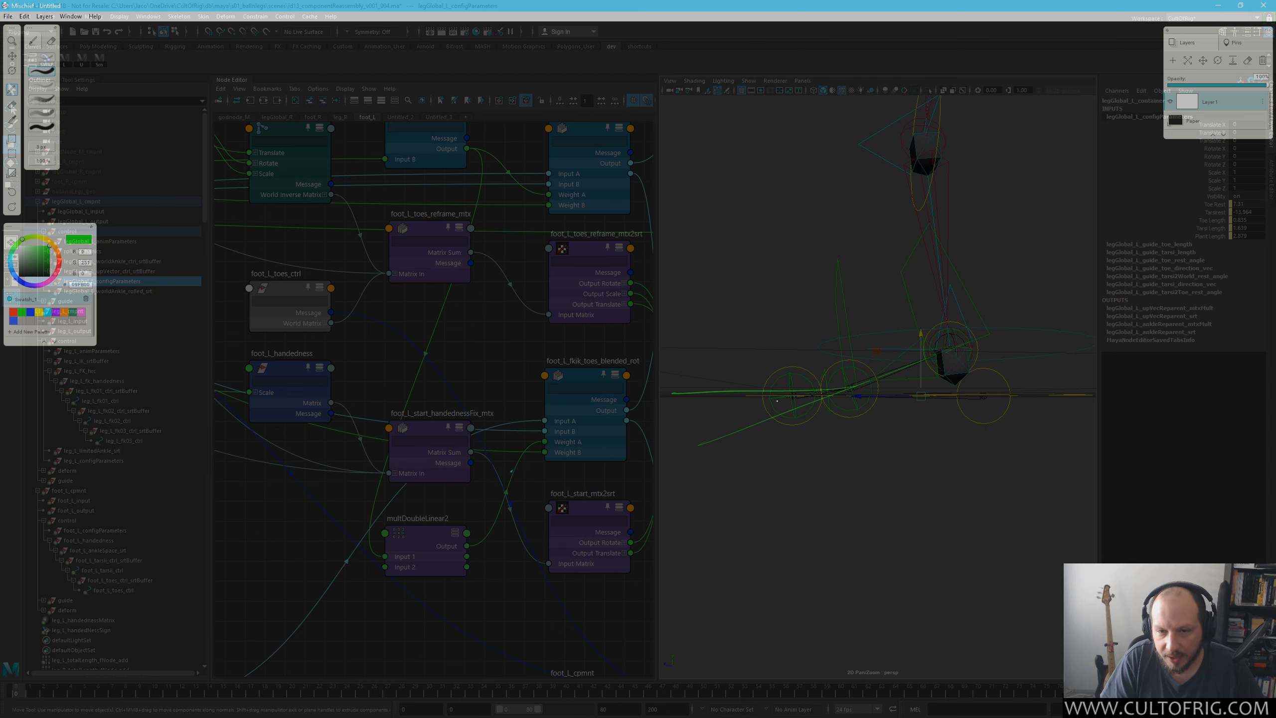
mouse_move(780, 392)
left_mouse_down()
mouse_move(783, 416)
mouse_move(793, 398)
left_mouse_up()
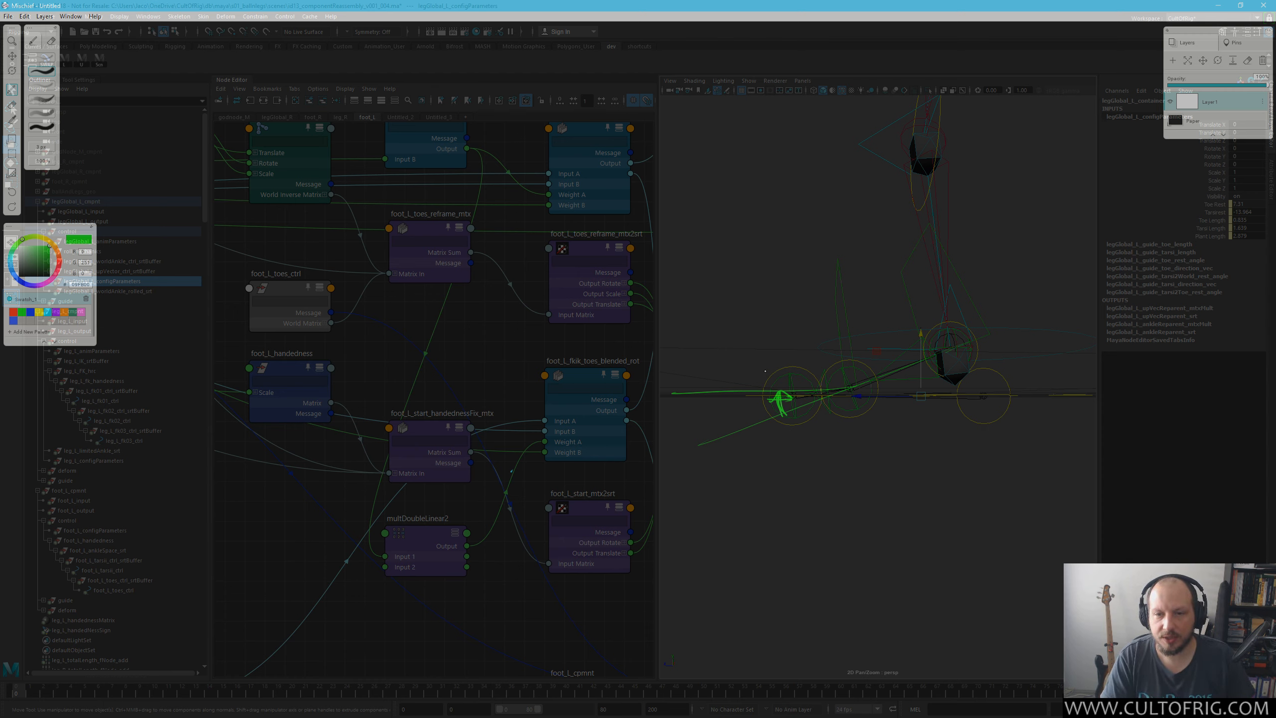
left_click_drag(760, 384, 838, 288)
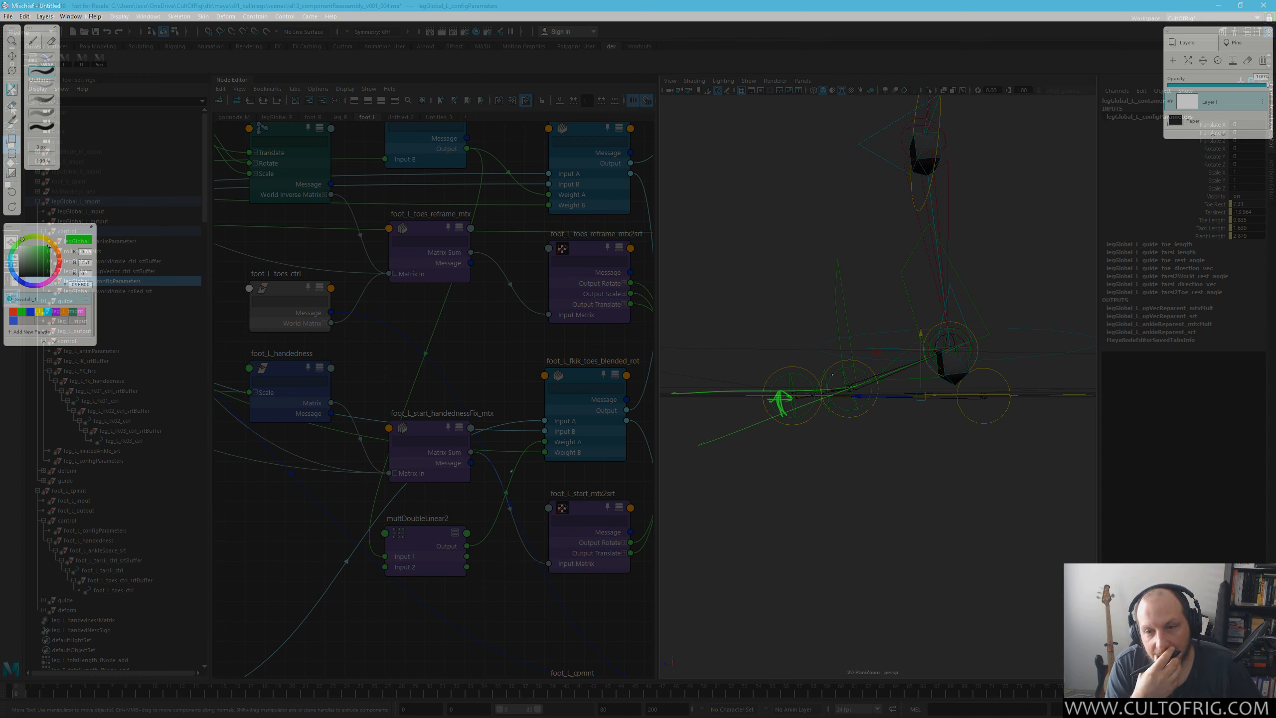
Switch back to Maya and examine legGlobal_L_configParameters and where its Toe Rest output goes in the foot_L node graph.
key("alt+Tab")
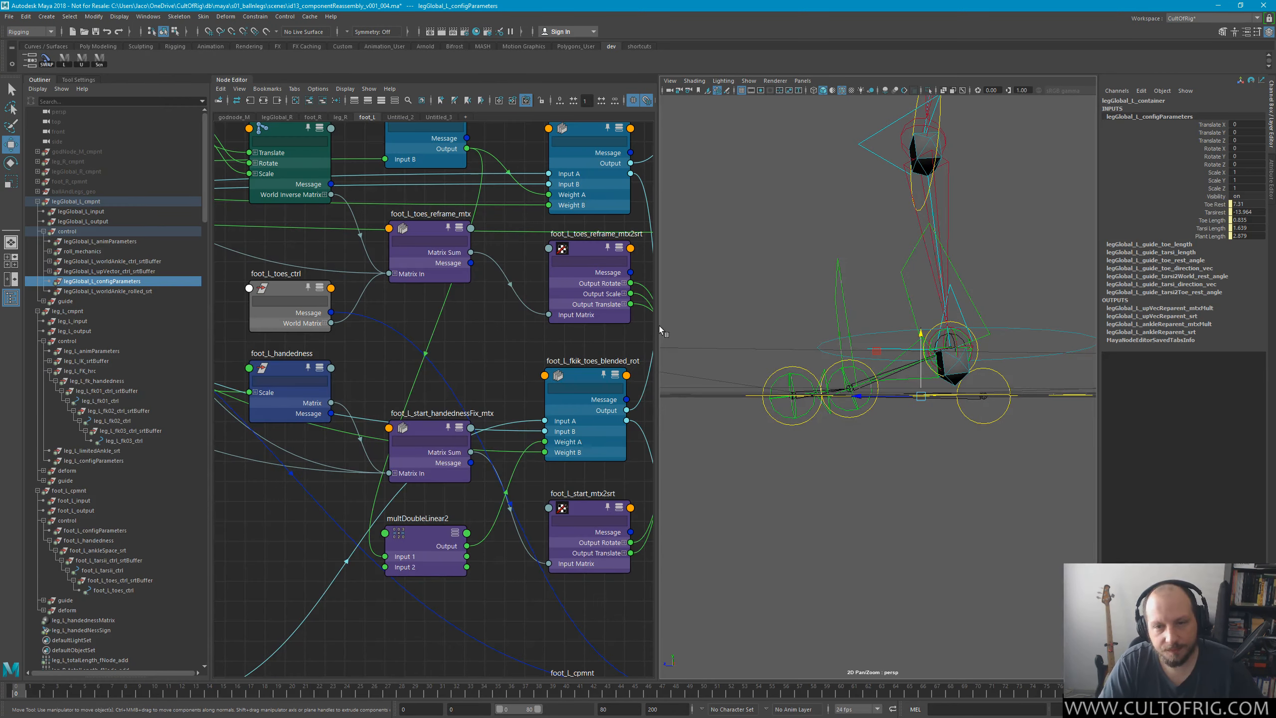
middle_click_drag(415, 345, 541, 431, "alt")
right_click_drag(541, 430, 371, 484, "alt")
middle_click_drag(370, 484, 504, 366, "alt")
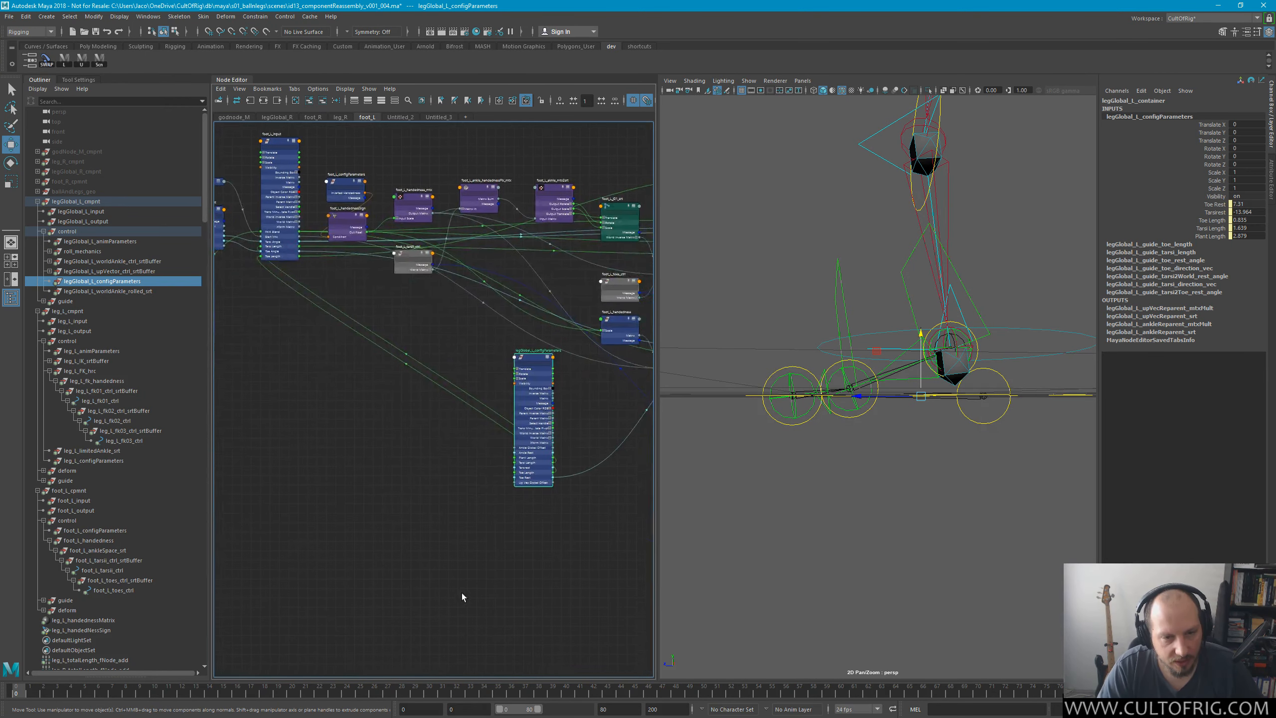
right_click_drag(461, 593, 511, 478, "alt")
middle_click_drag(512, 478, 327, 612, "alt")
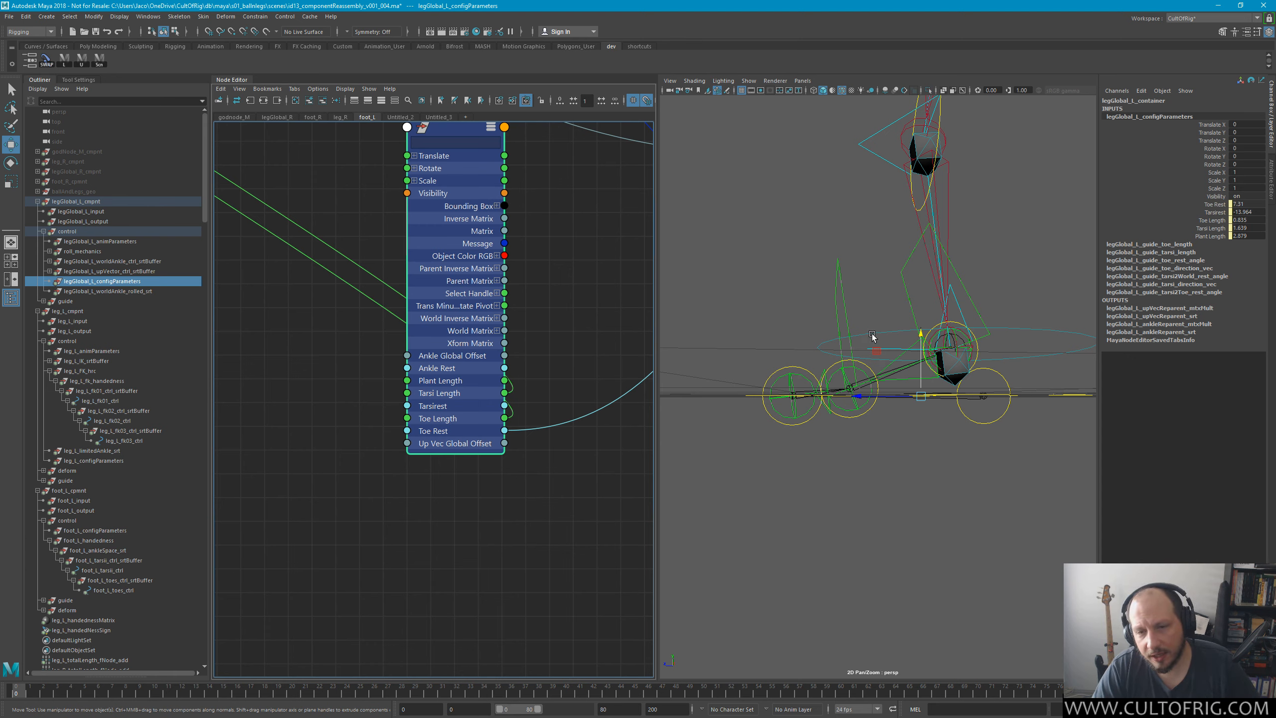
middle_click_drag(475, 523, 344, 581, "alt")
middle_click_drag(544, 476, 493, 596, "alt")
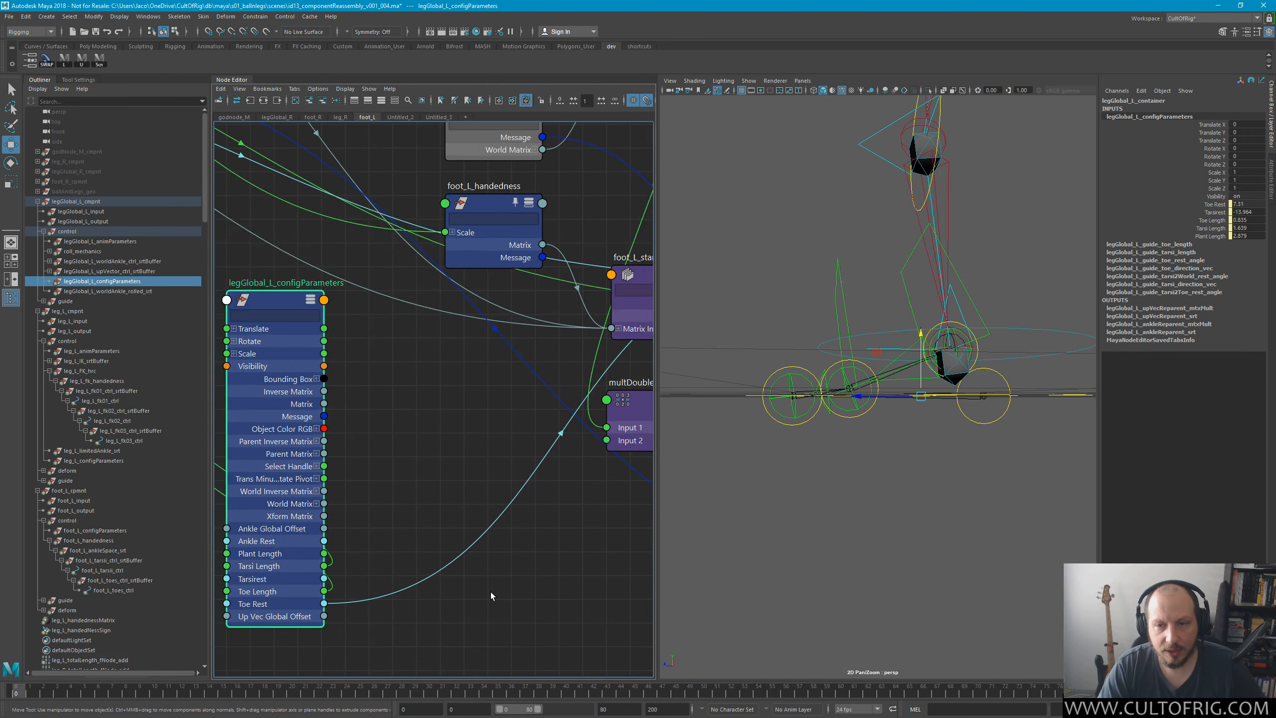
right_click_drag(455, 433, 381, 446, "alt")
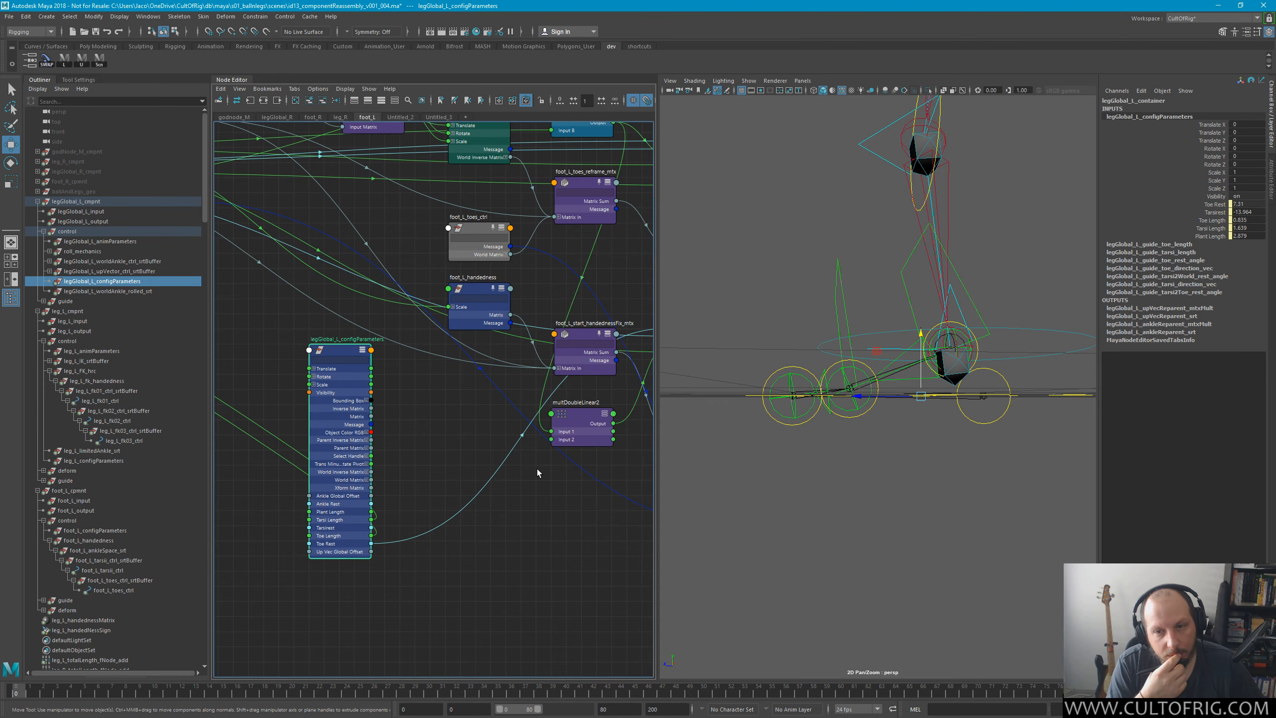
middle_click_drag(515, 423, 435, 454, "alt")
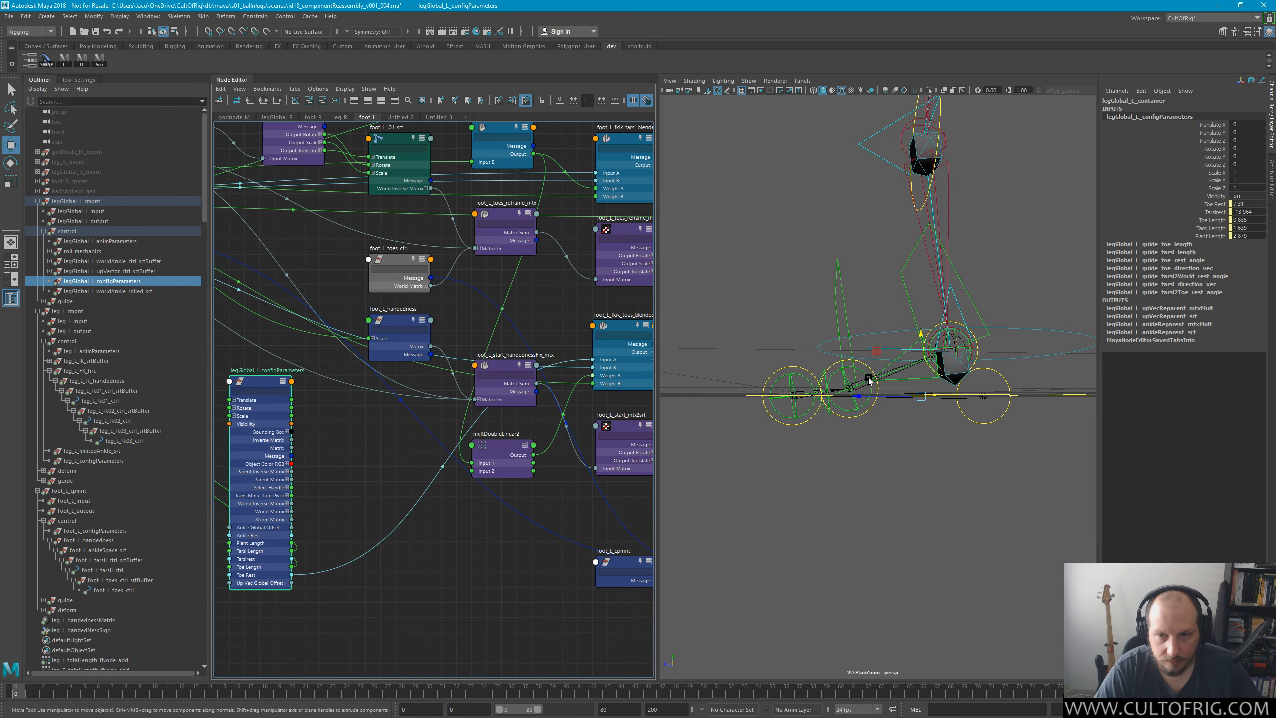
Select the foot_L_toolParameters node and expand its To Swap attribute to inspect the entries.
middle_click_drag(608, 324, 576, 398, "alt")
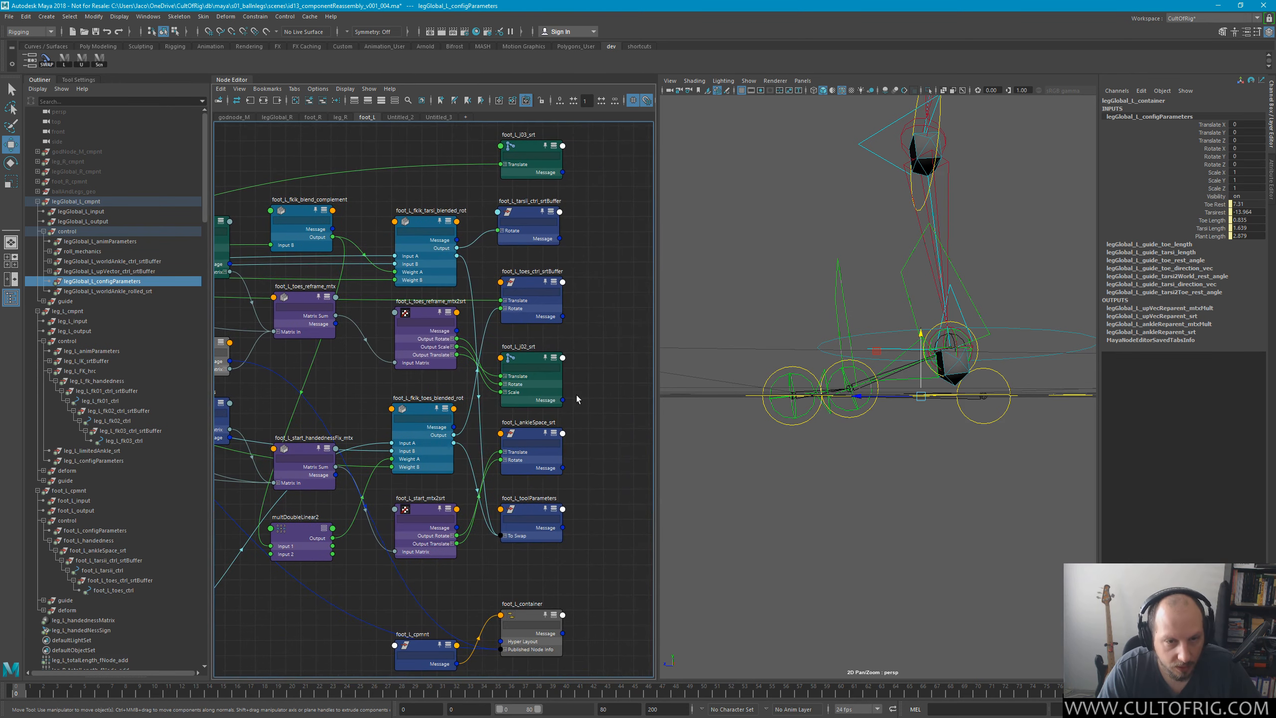
left_click(533, 510)
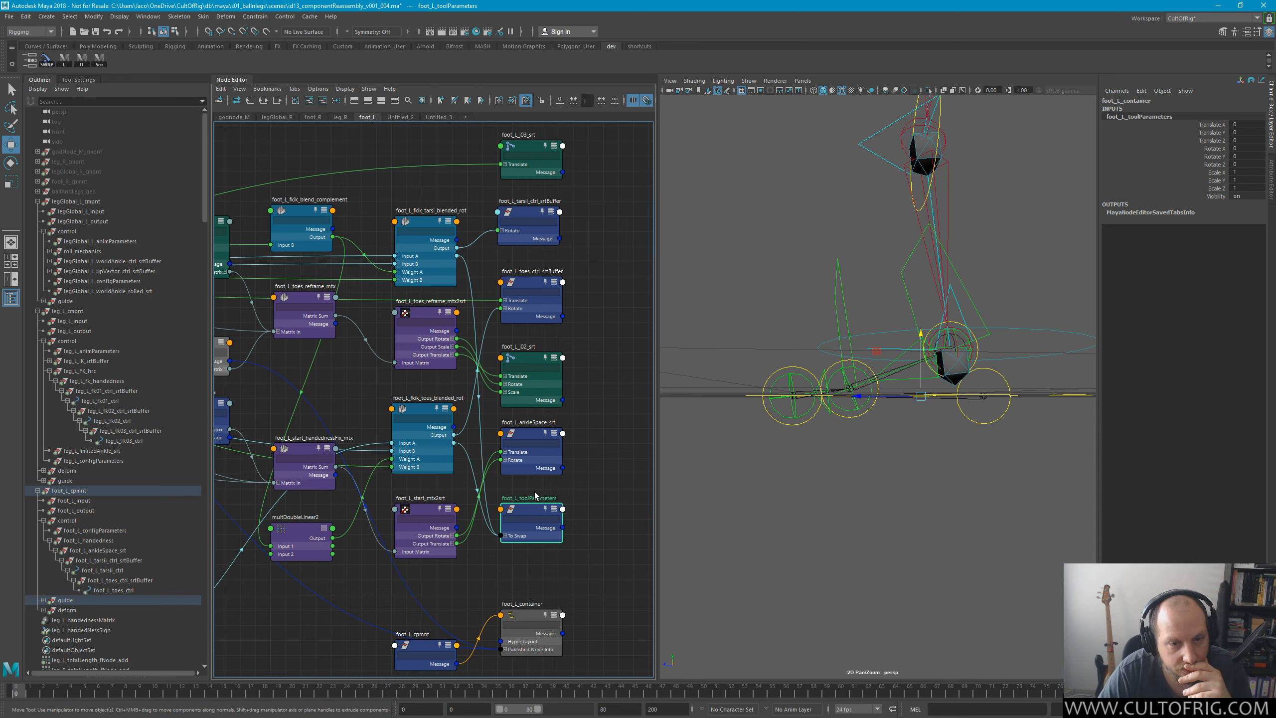
left_click(506, 535)
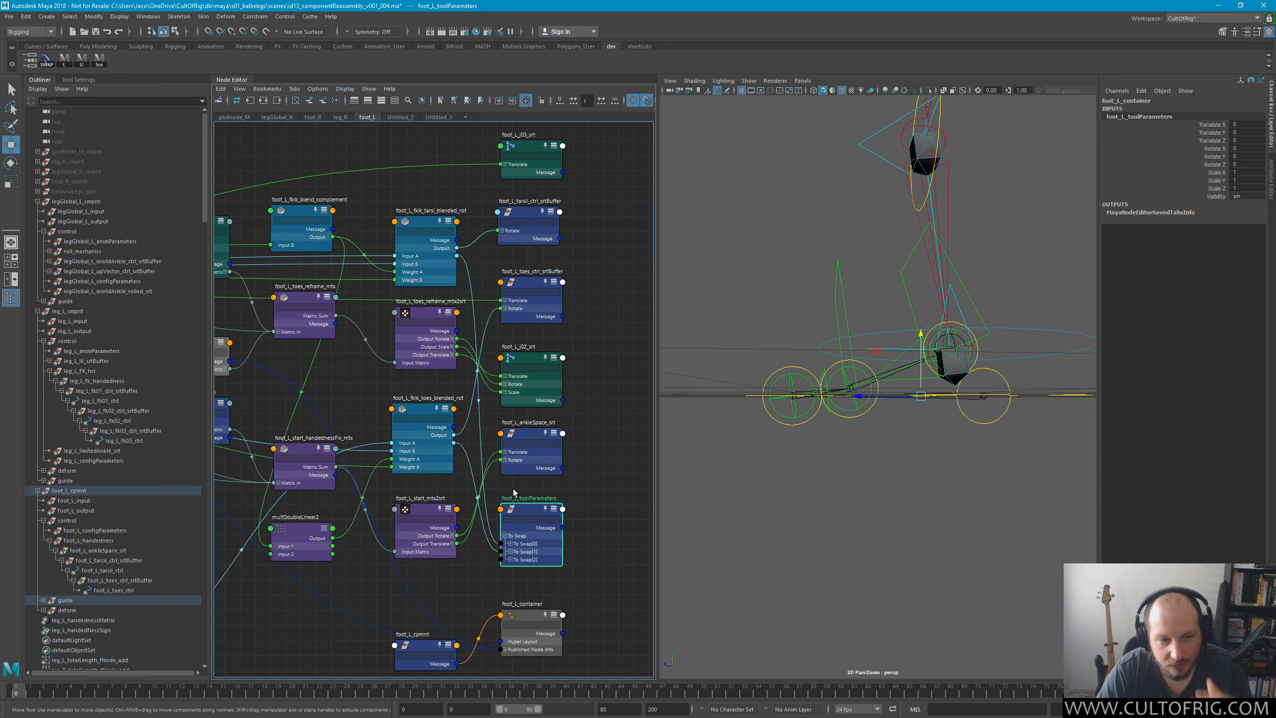
Connect the Output of foot_L_fkik_blend_complement directly to Weight A of foot_L_fkik_toes_blended_rot.
middle_click_drag(321, 482, 548, 477, "alt")
scroll(506, 457, "down", 2)
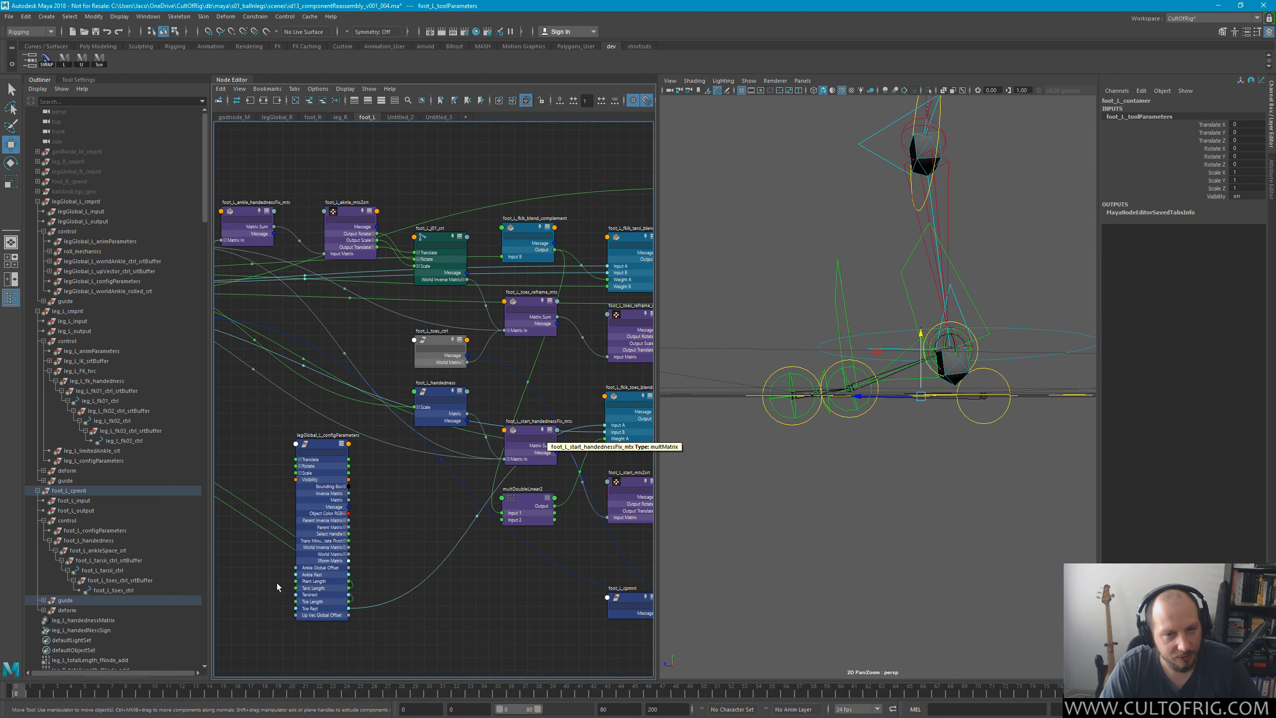
middle_click_drag(381, 488, 291, 533, "alt")
scroll(441, 277, "up", 2)
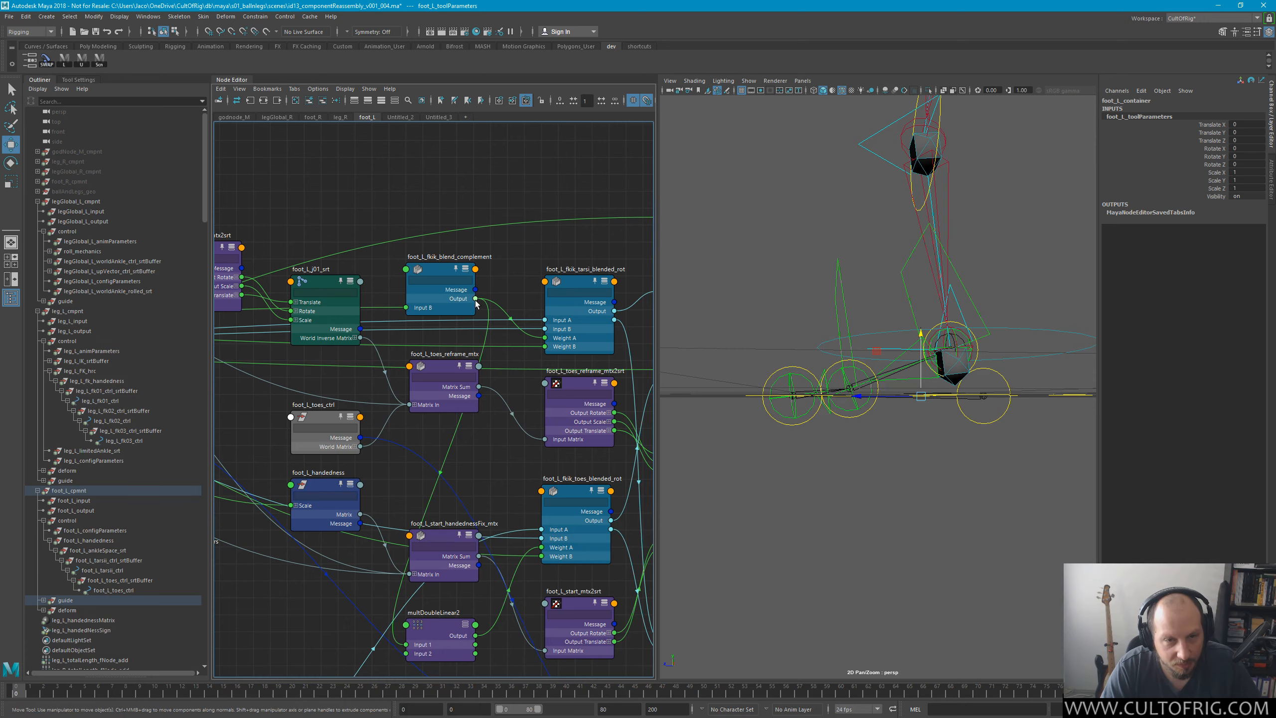
left_click_drag(474, 298, 552, 551)
scroll(496, 496, "up", 2)
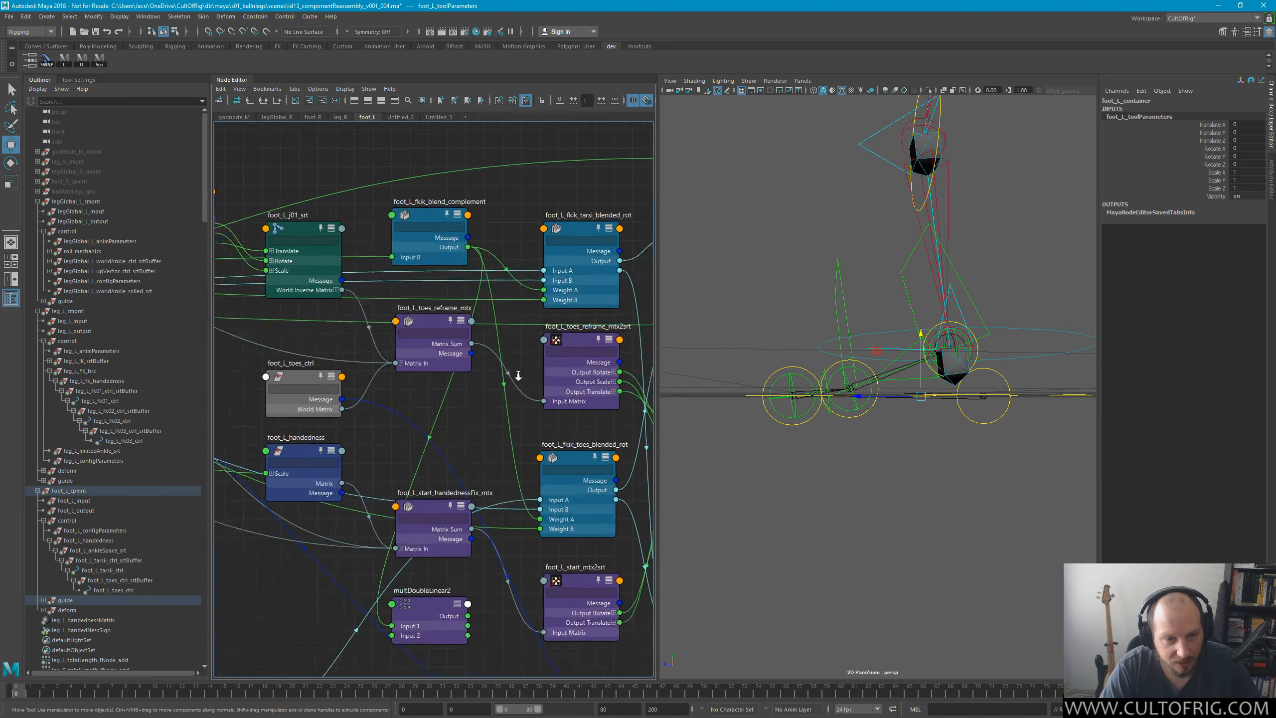
Trace the graph from foot_L_fkik_toes_blended_rot back to the foot_L_input node that feeds it.
right_click_drag(495, 589, 418, 595, "alt")
middle_click_drag(417, 595, 487, 467, "alt")
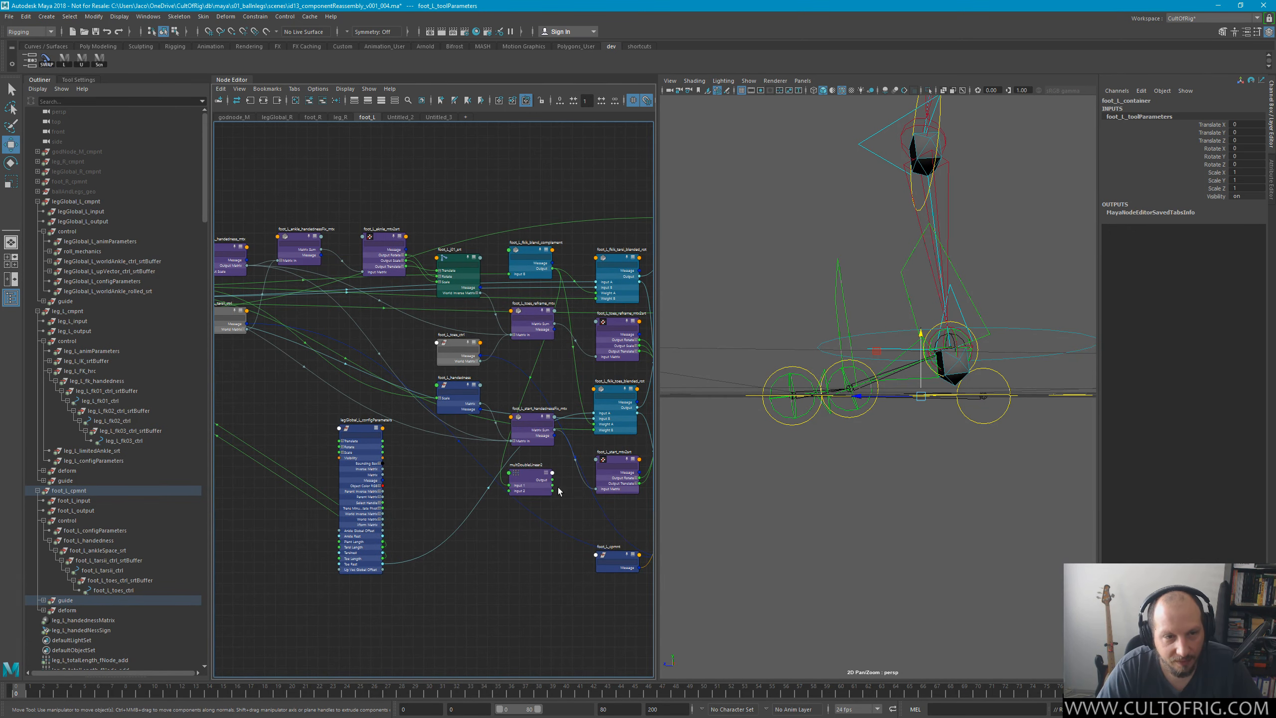
middle_click_drag(384, 407, 426, 383, "alt")
scroll(299, 382, "down", 1)
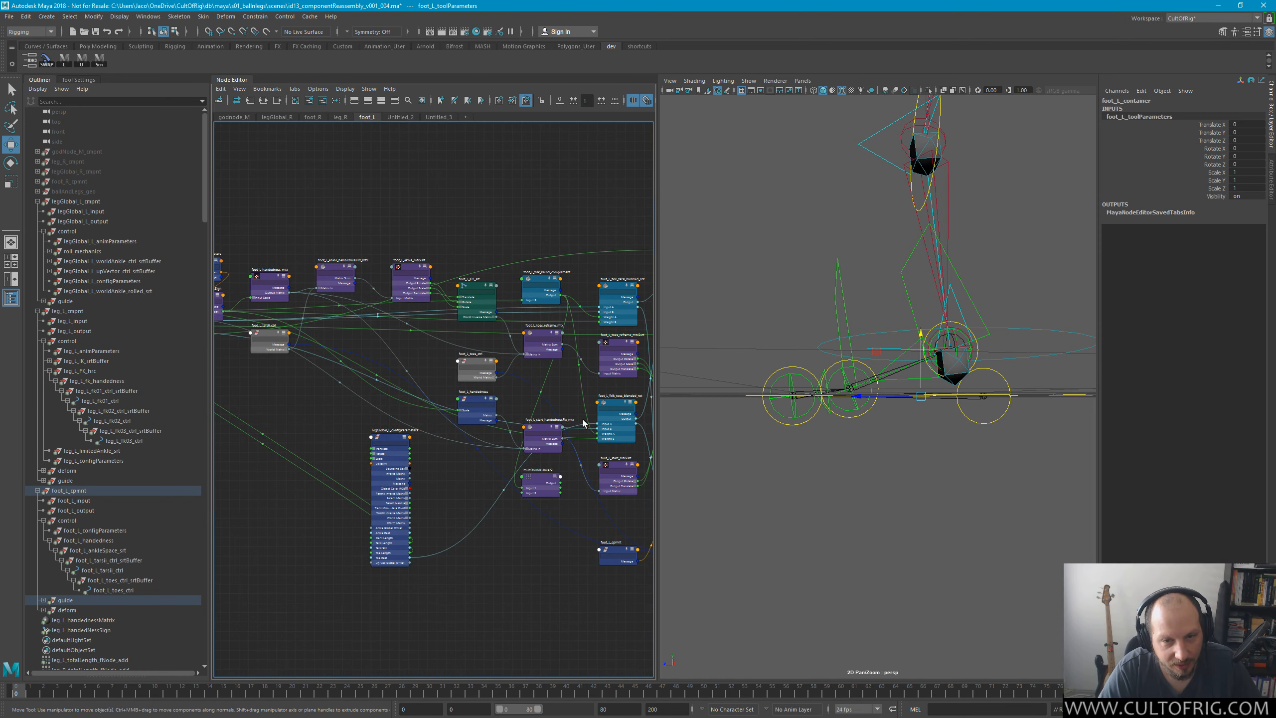
left_click(588, 435)
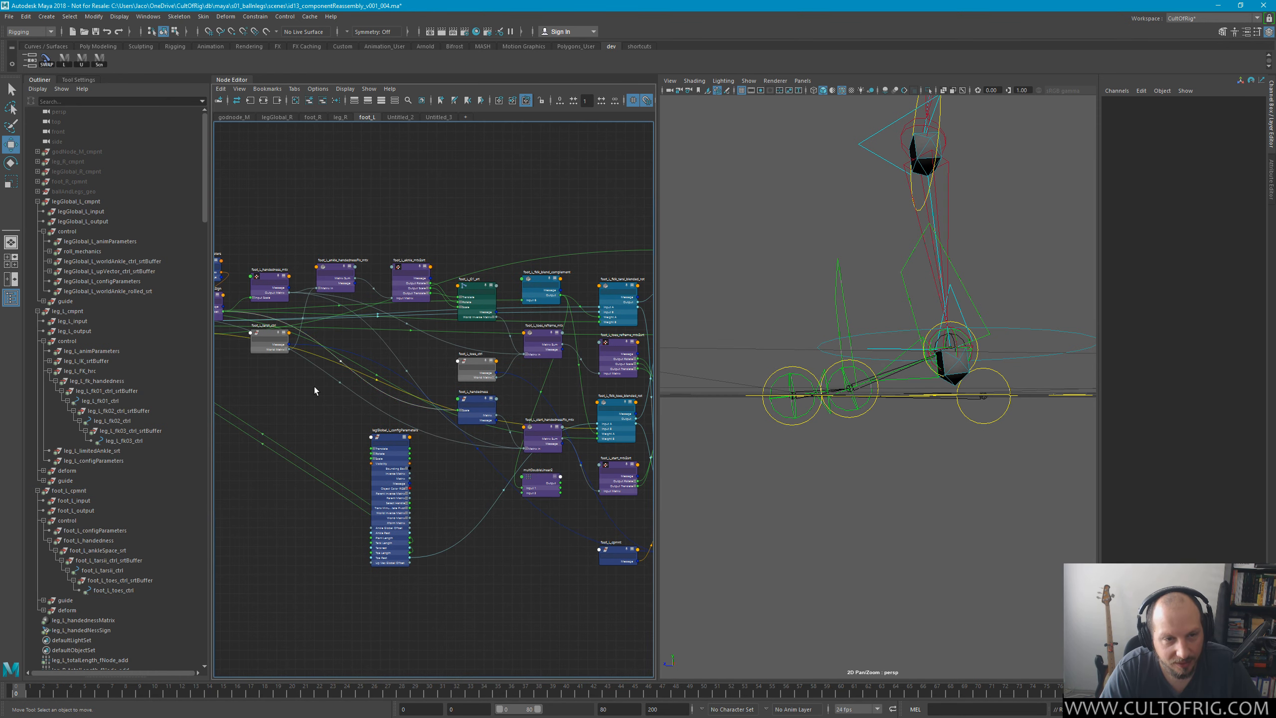
middle_click_drag(314, 387, 422, 388, "alt")
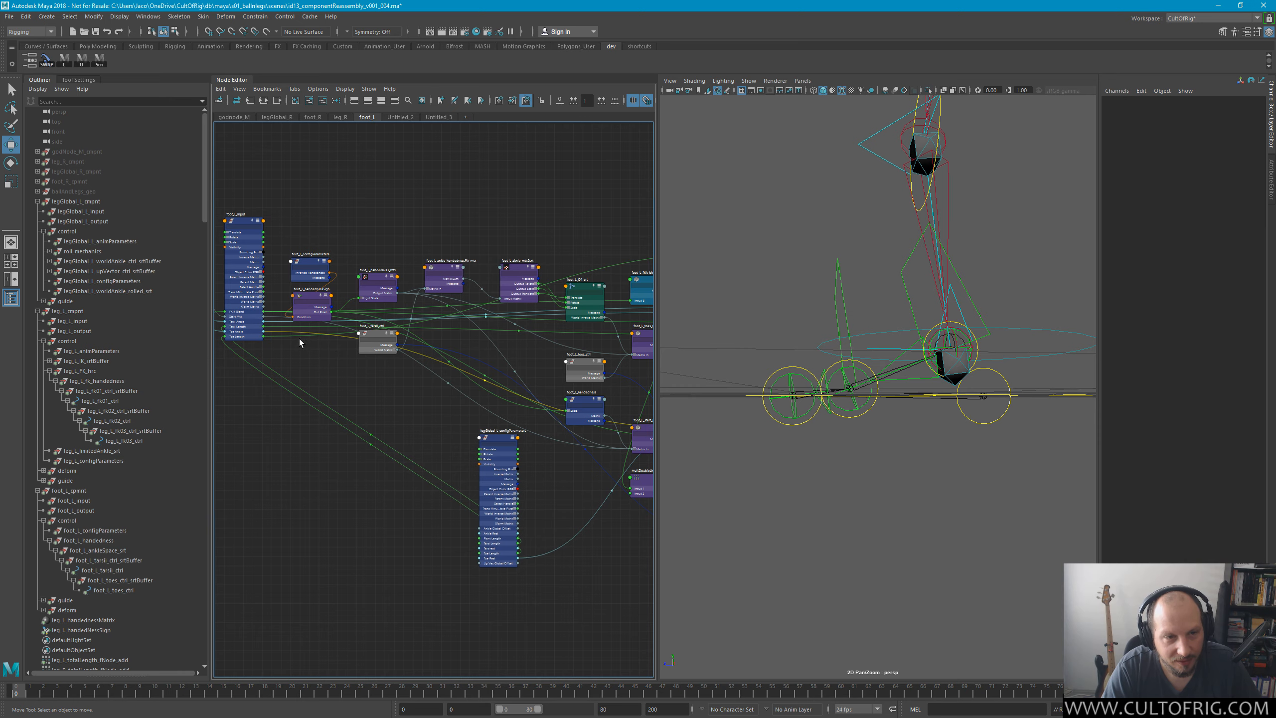
middle_click_drag(299, 343, 278, 351, "alt")
left_click_drag(241, 340, 417, 418)
middle_click_drag(440, 410, 393, 399, "alt")
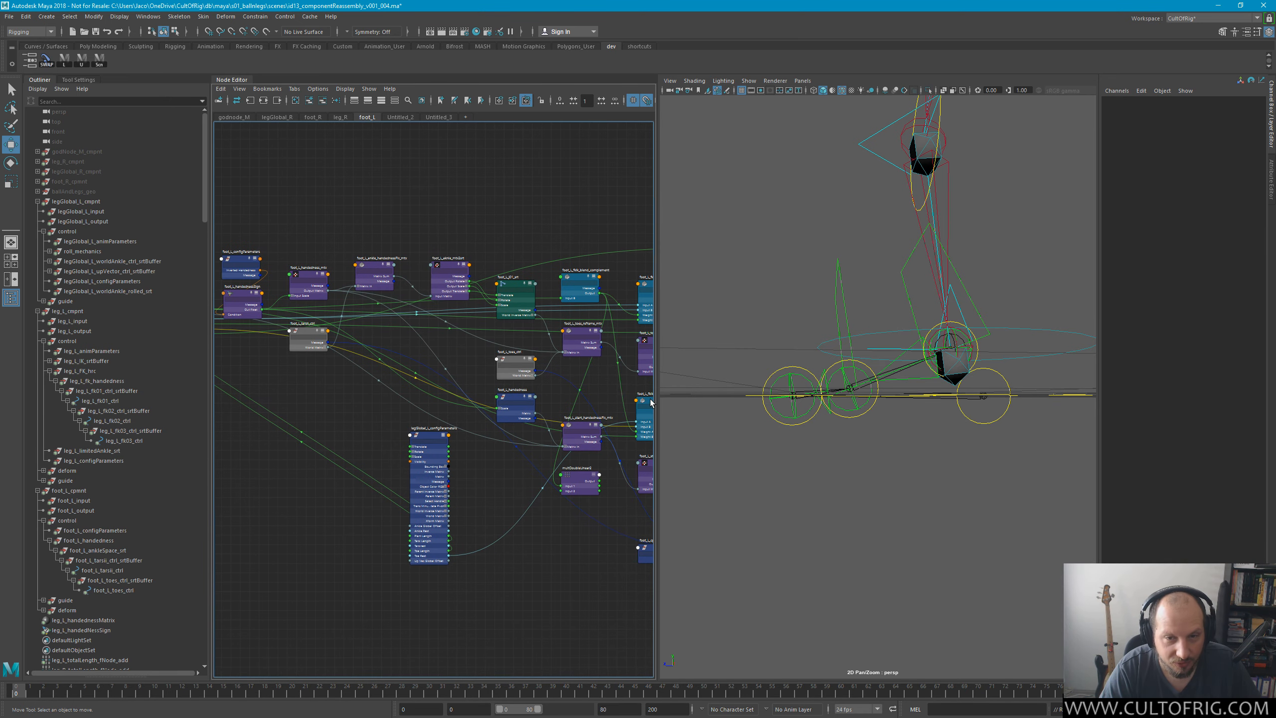
Bring foot_L_fkik_toes_blended_rot beside the foot_L_input node and connect Toe Angle to its Input A.
left_click_drag(650, 401, 274, 362)
middle_click_drag(273, 366, 513, 374, "alt")
right_click_drag(422, 406, 496, 439, "alt")
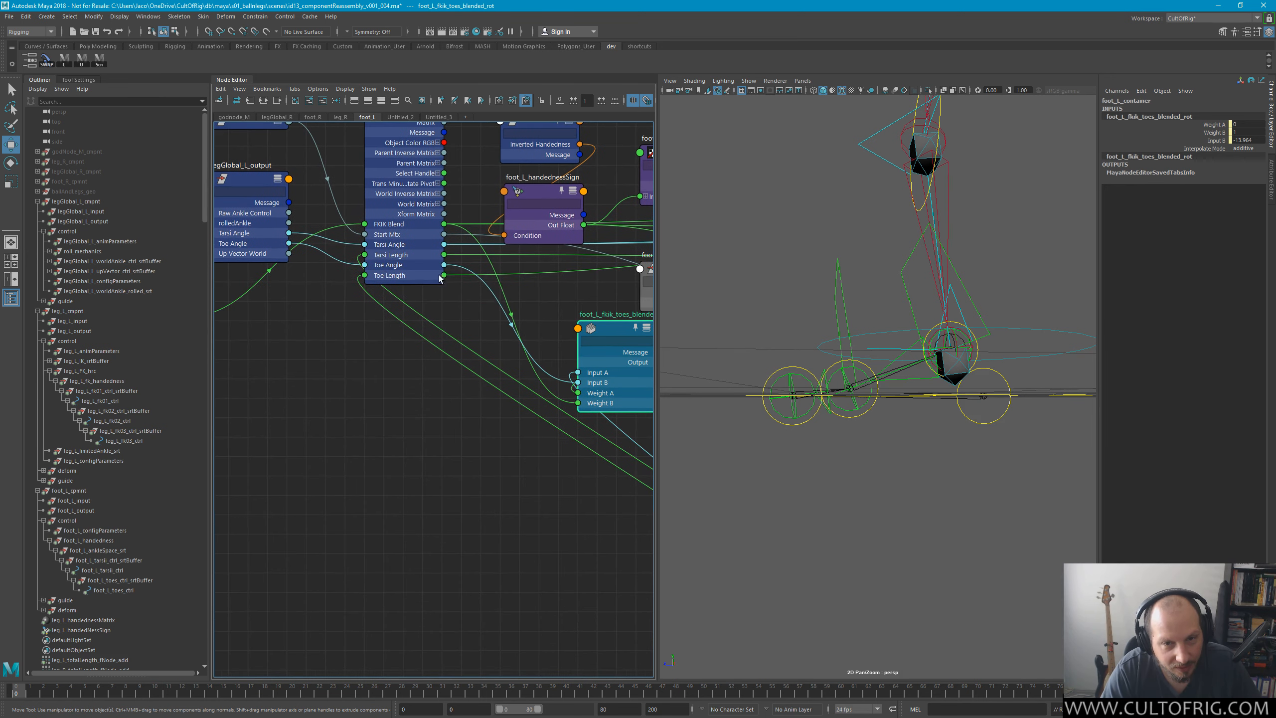
left_click_drag(605, 331, 624, 292)
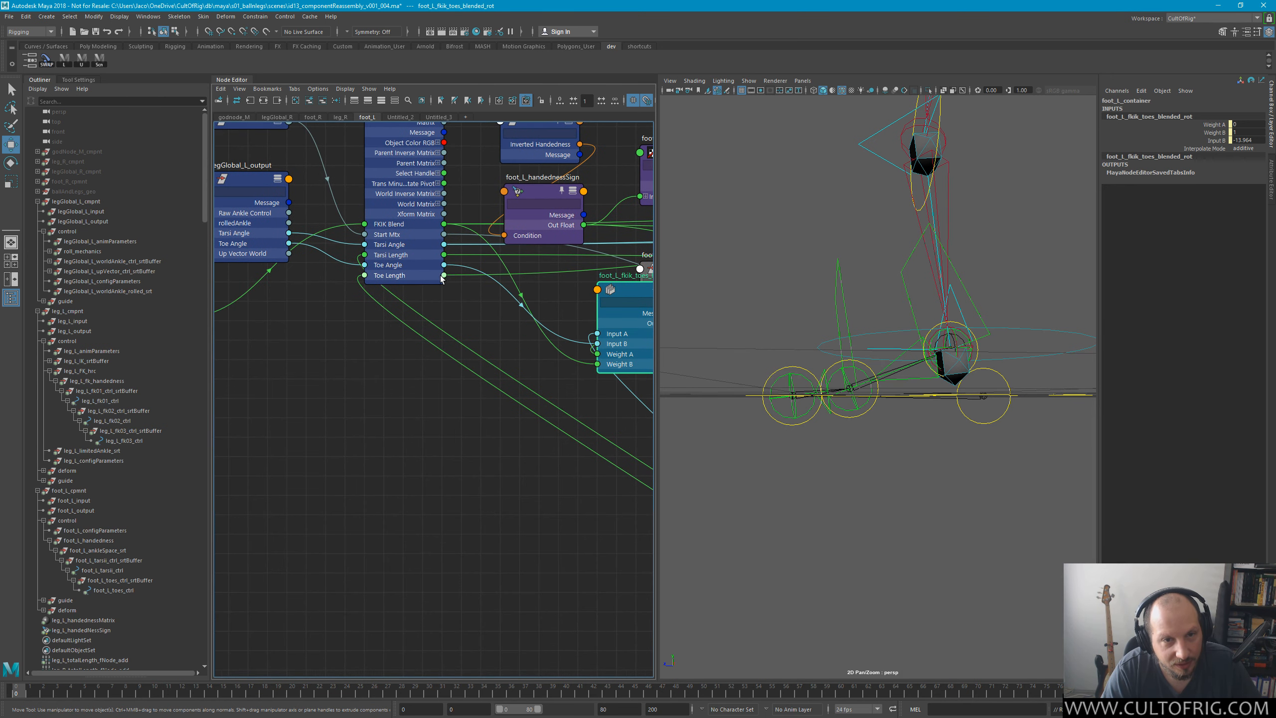
left_click_drag(444, 264, 609, 334)
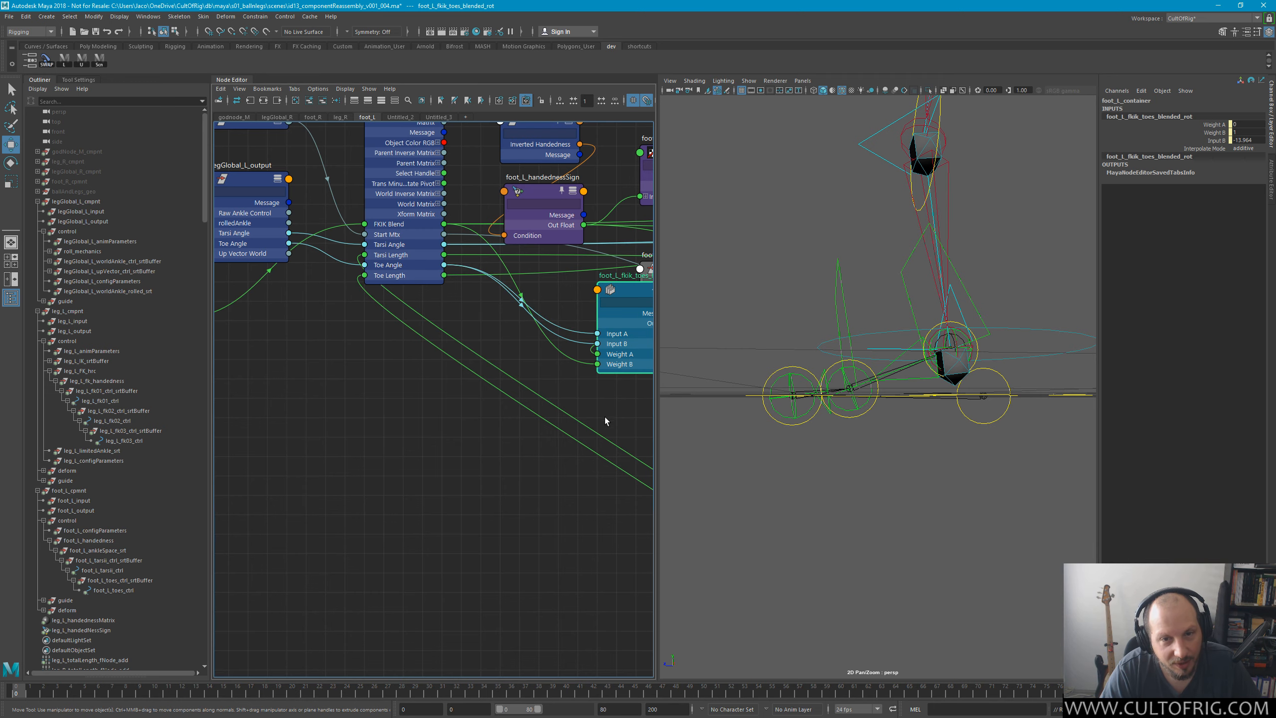
Move foot_L_fkik_toes_blended_rot back to its column beyond foot_L_start_handednessFix_mtx and nudge the latter slightly in the graph.
right_click_drag(594, 395, 520, 369, "alt")
middle_click_drag(631, 339, 374, 377, "alt")
left_click_drag(353, 387, 624, 414)
middle_click_drag(624, 414, 413, 388, "alt")
left_click_drag(413, 391, 491, 416)
middle_click_drag(442, 387, 522, 372, "alt")
right_click_drag(497, 402, 667, 465, "alt")
mouse_move(507, 447)
left_mouse_down()
mouse_move(503, 379)
mouse_move(505, 440)
left_mouse_up()
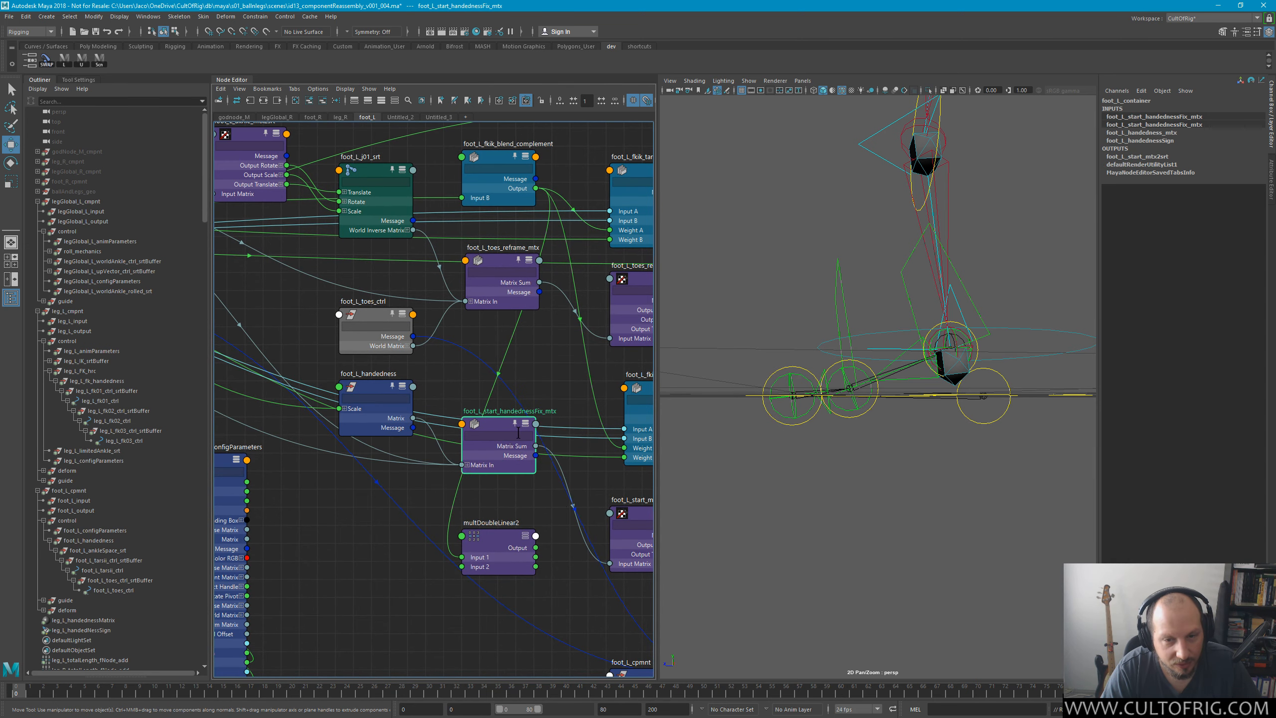
Pull the leftover multDoubleLinear2 node clear of the graph and delete it.
middle_click_drag(641, 506, 576, 452, "alt")
left_click_drag(424, 498, 318, 637)
middle_click_drag(472, 500, 565, 463, "alt")
right_click_drag(565, 462, 447, 484, "alt")
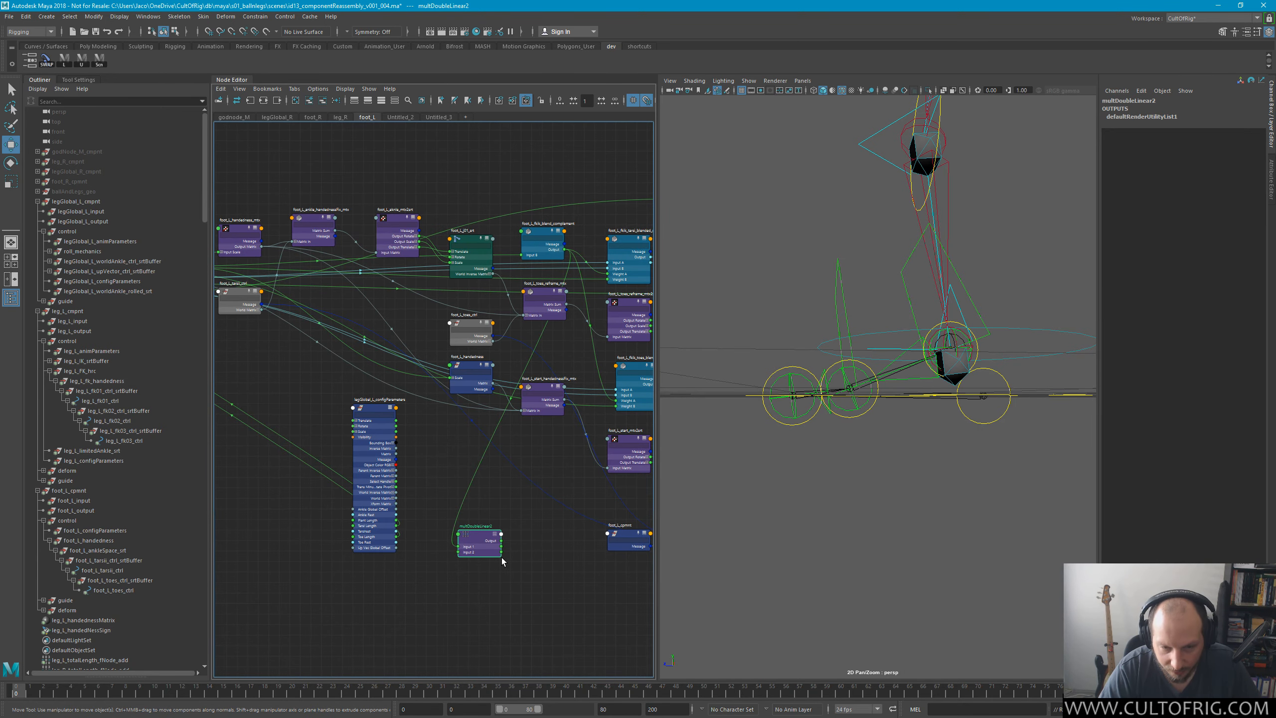
key("Delete")
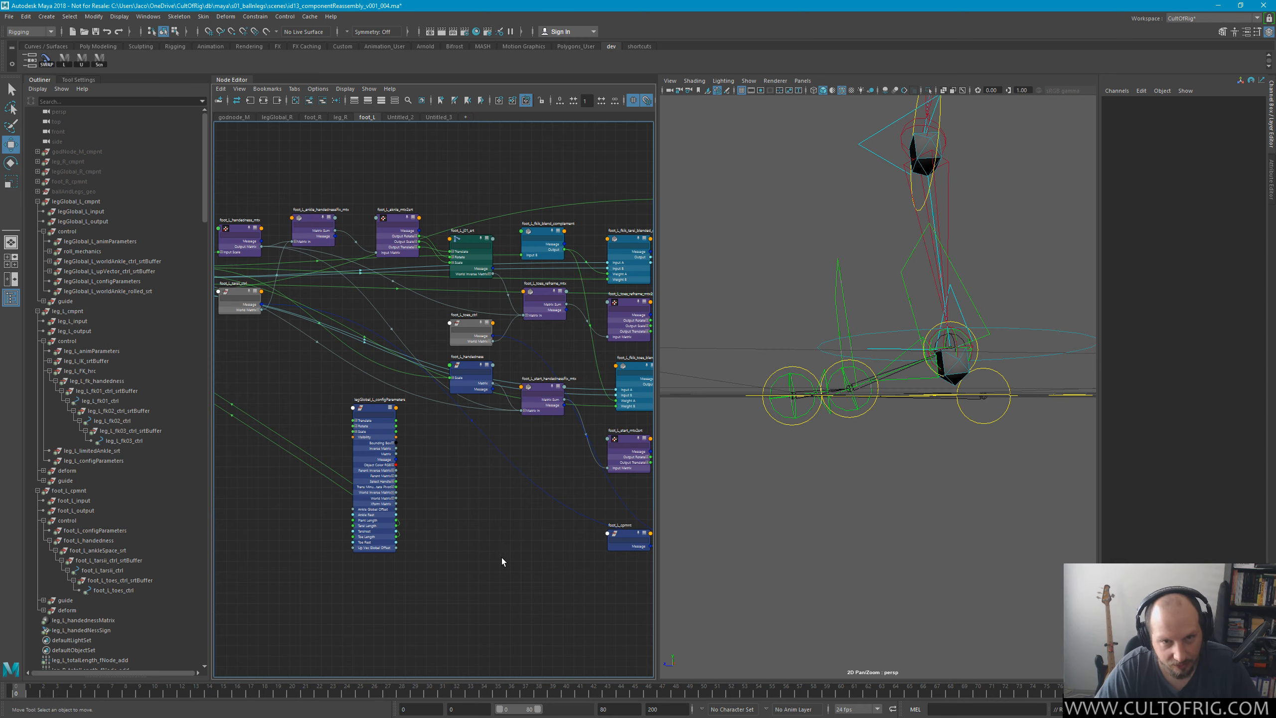
Examine the left leg rig from several angles in the viewport and select the foot_L_tarsii_ctrl control.
left_click_drag(958, 237, 996, 280, "alt")
right_click_drag(997, 280, 925, 266, "alt")
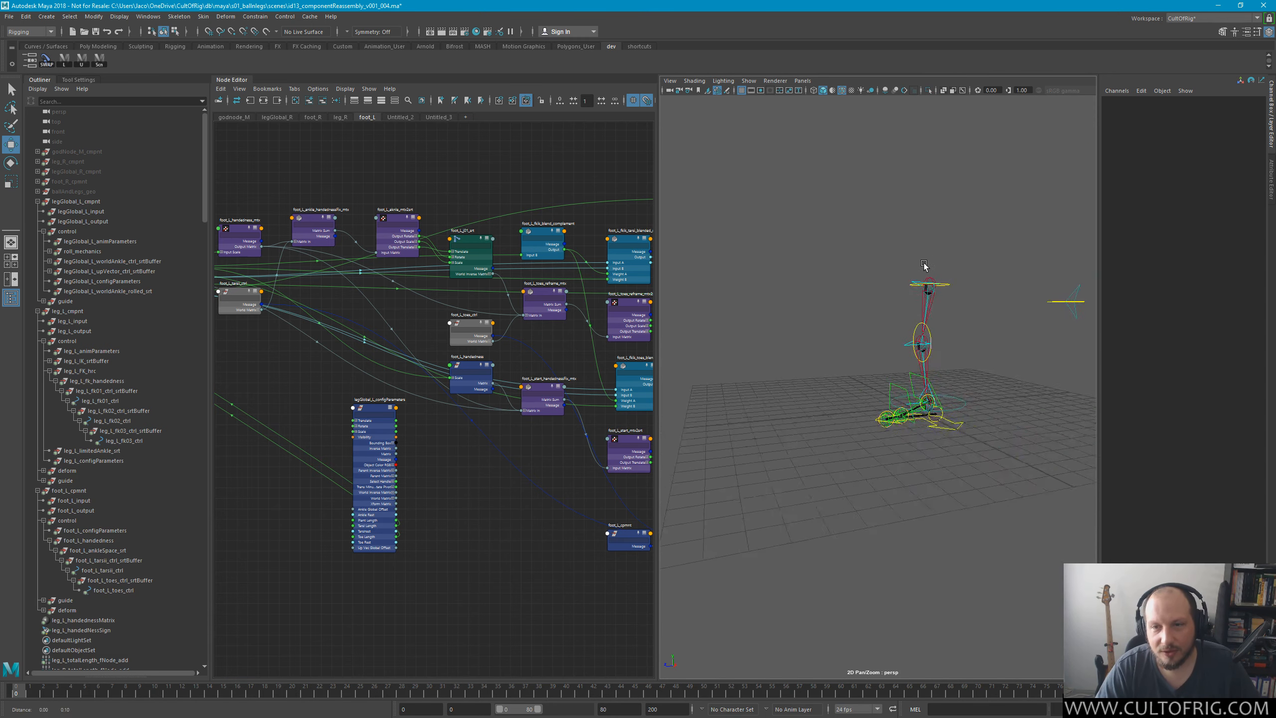
middle_click_drag(925, 266, 885, 277, "alt")
left_click(864, 397)
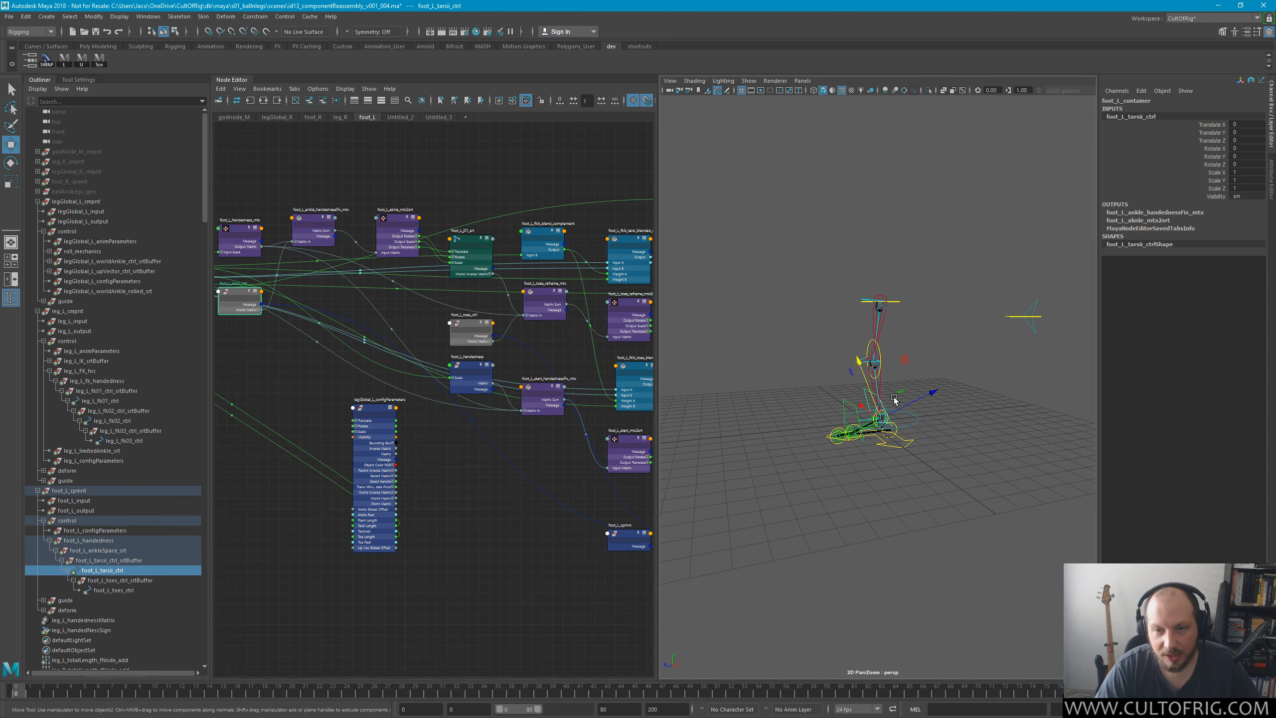
left_click(51, 67)
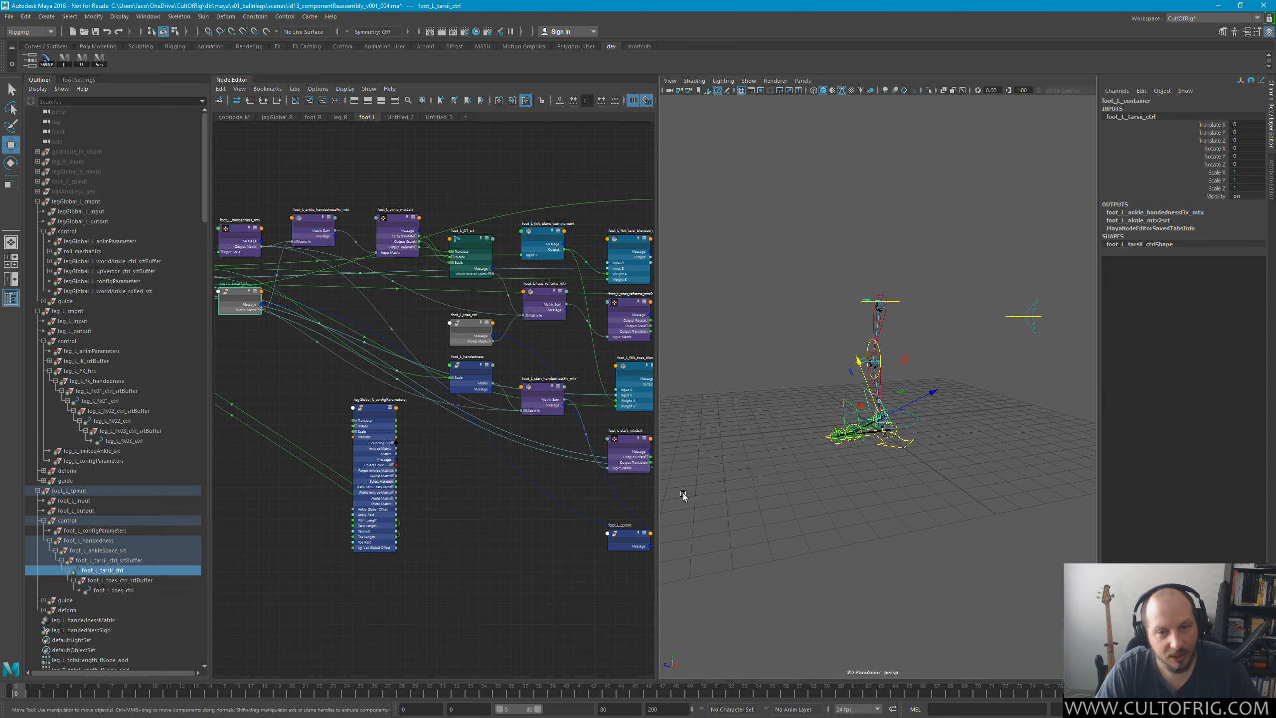
scroll(442, 539, "up", 3)
middle_click_drag(560, 517, 415, 536, "alt")
left_click_drag(854, 506, 824, 468, "alt")
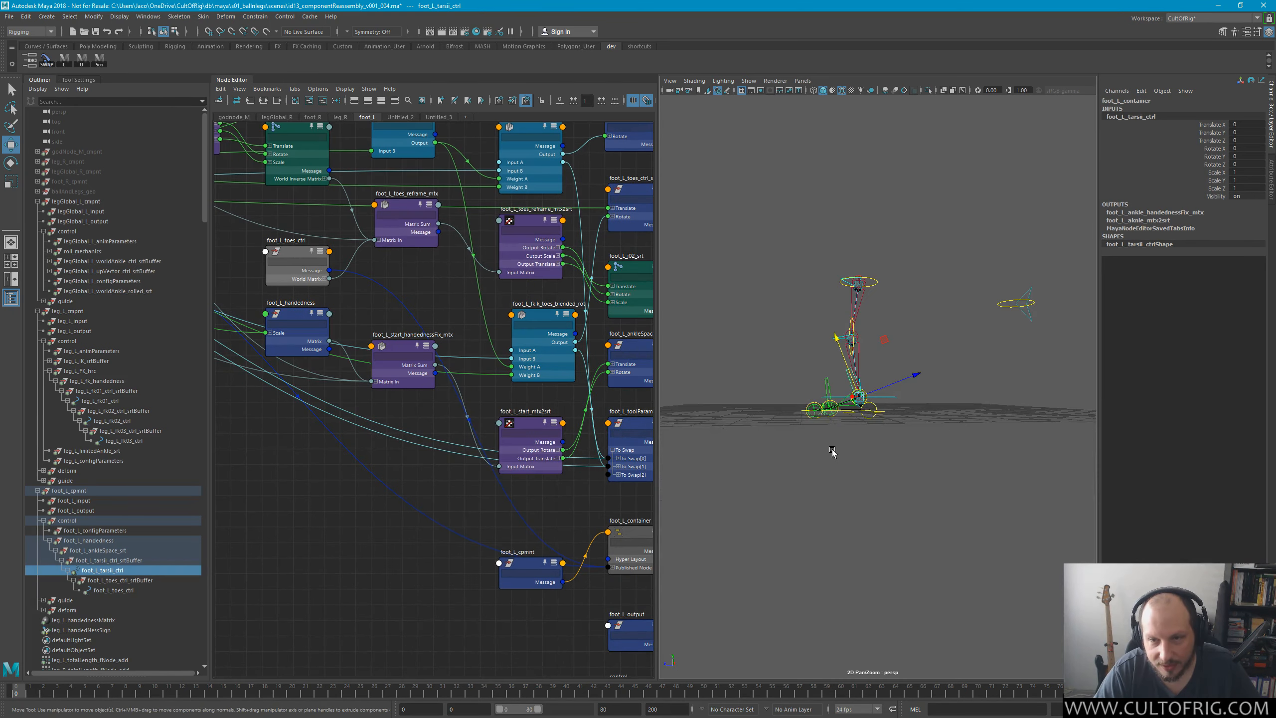
right_click_drag(832, 453, 917, 424, "alt")
middle_click_drag(917, 424, 973, 457, "alt")
right_click_drag(972, 458, 915, 305, "alt")
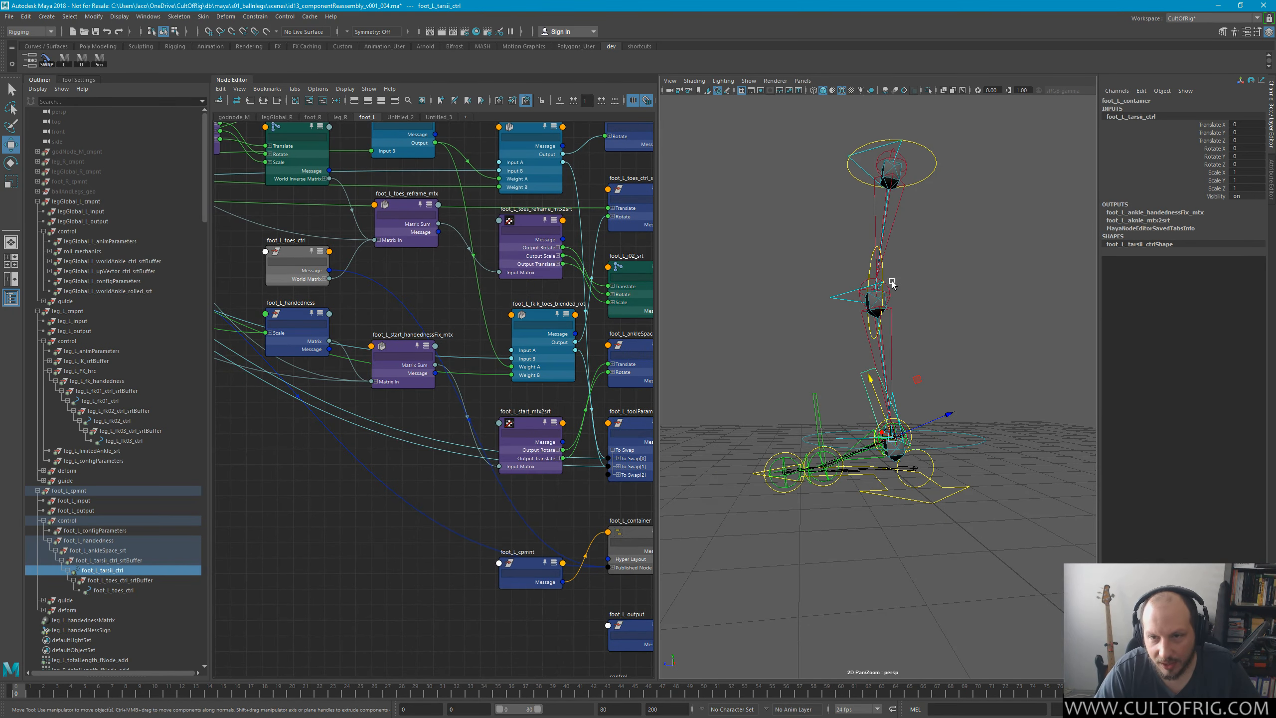
Rotate the leg_L_fk02_ctrl knee control about 49.4 degrees in X to test the FK leg.
left_click(848, 289)
key("e")
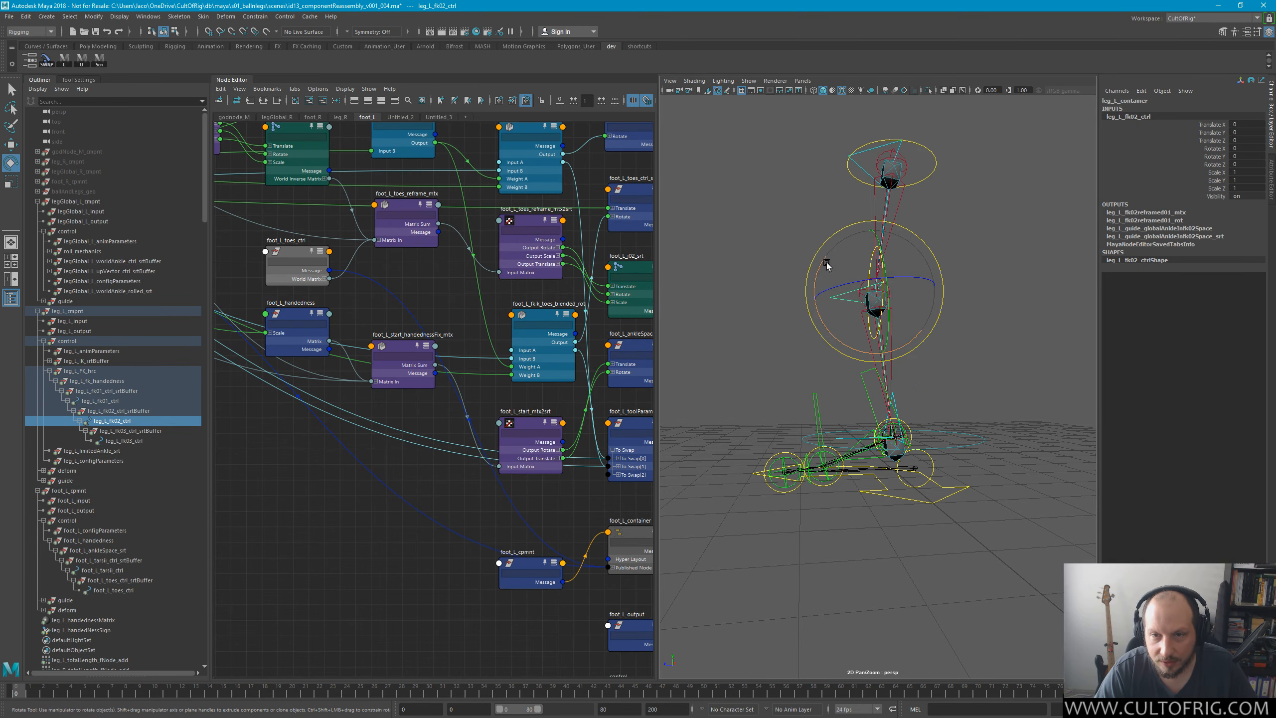
left_click_drag(822, 264, 825, 312)
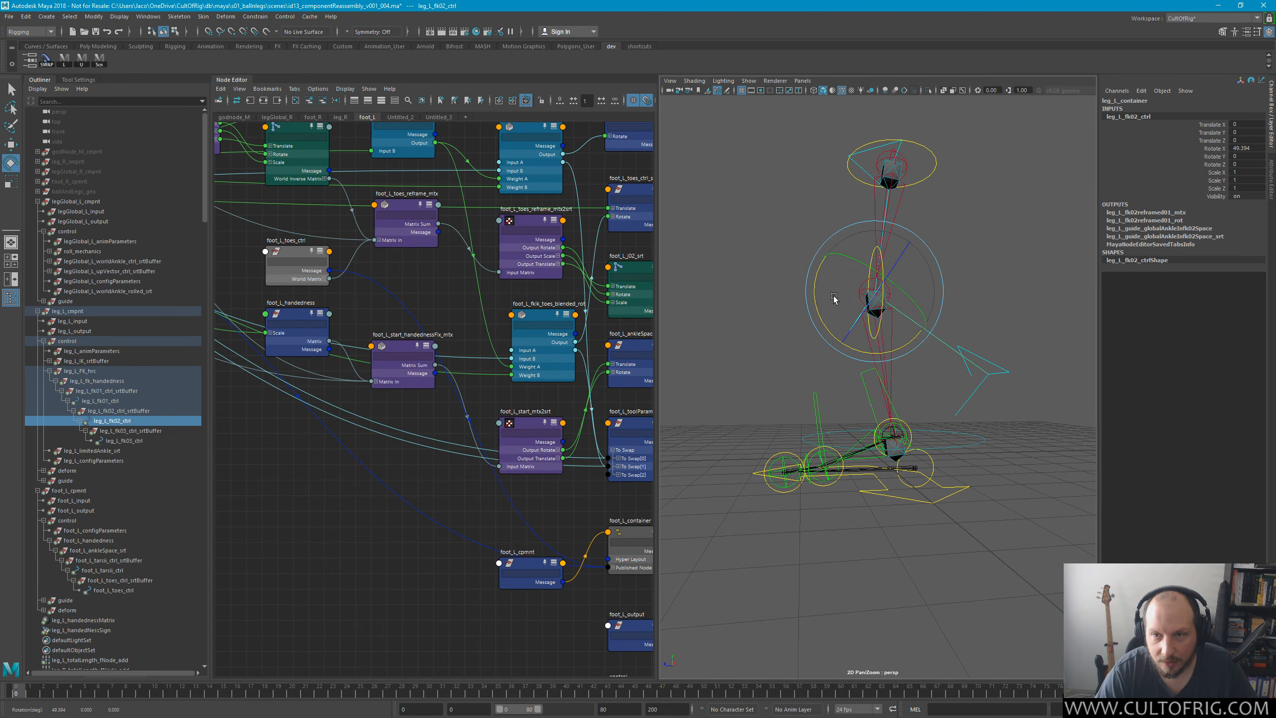
Locate the leg_L_animParameters node in the graph and set its FKIK Blend to 0.
middle_click_drag(333, 425, 568, 460, "alt")
right_click_drag(568, 461, 196, 341, "alt")
middle_click_drag(196, 342, 425, 379, "alt")
right_click_drag(425, 379, 589, 421, "alt")
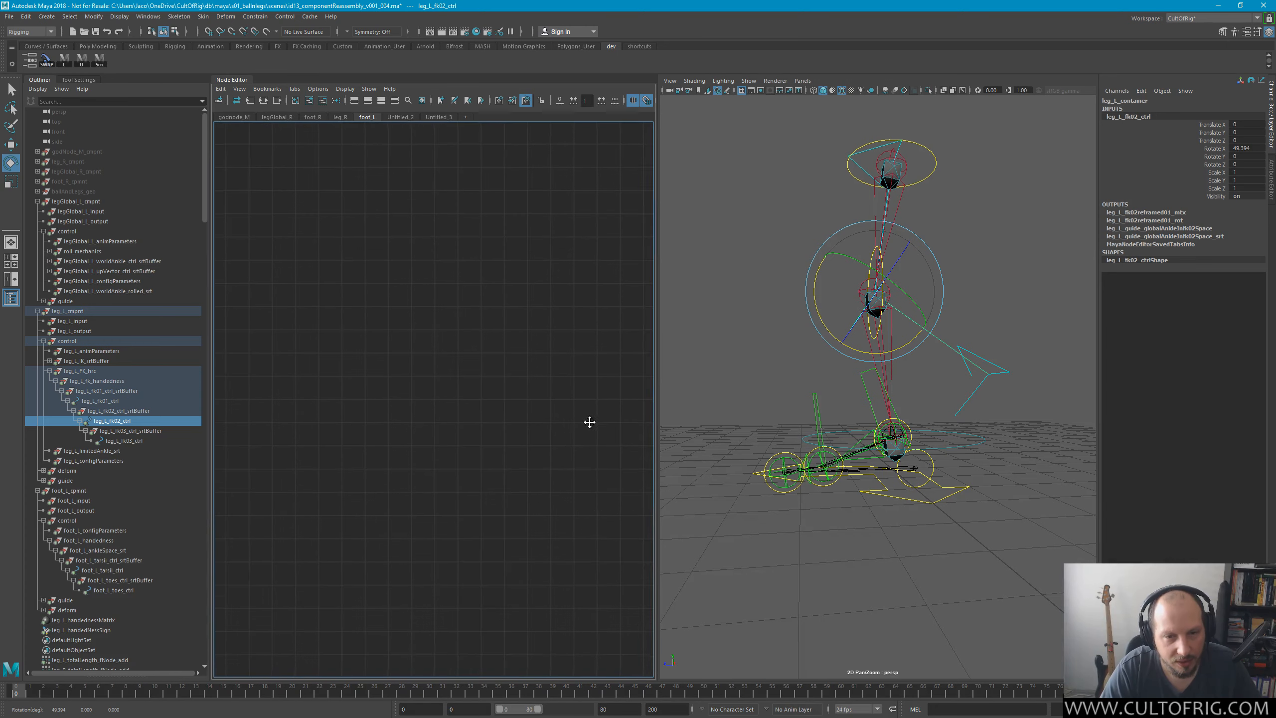
middle_click_drag(590, 421, 461, 522, "alt")
middle_click_drag(539, 614, 395, 494, "alt")
left_click(455, 513)
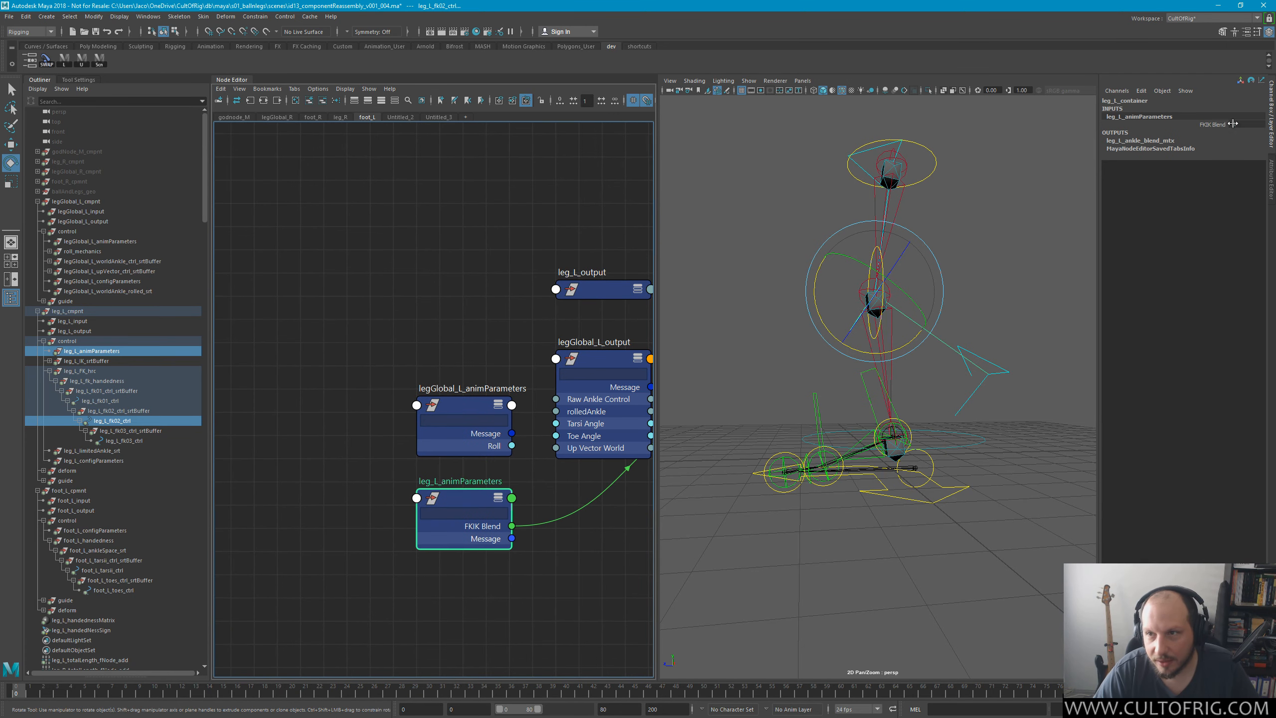
left_click(1135, 116)
left_click(1211, 124)
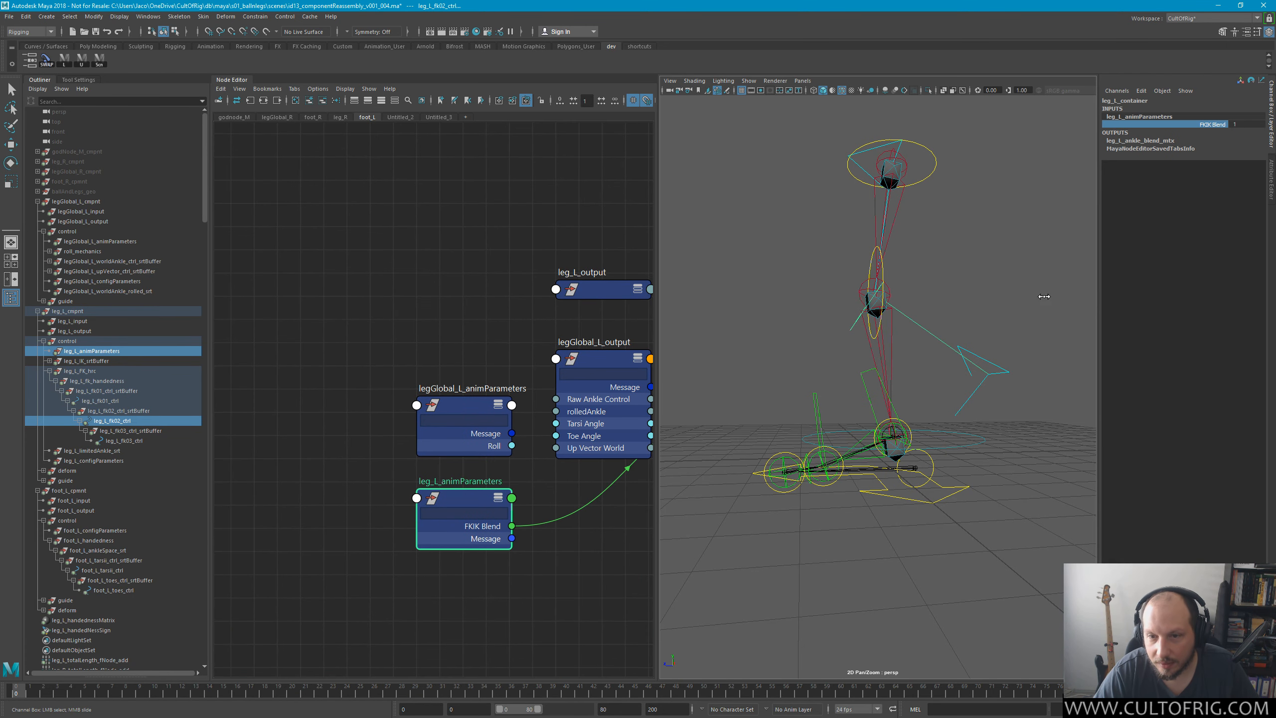
middle_click_drag(1009, 308, 984, 307)
left_click_drag(870, 351, 849, 350, "alt")
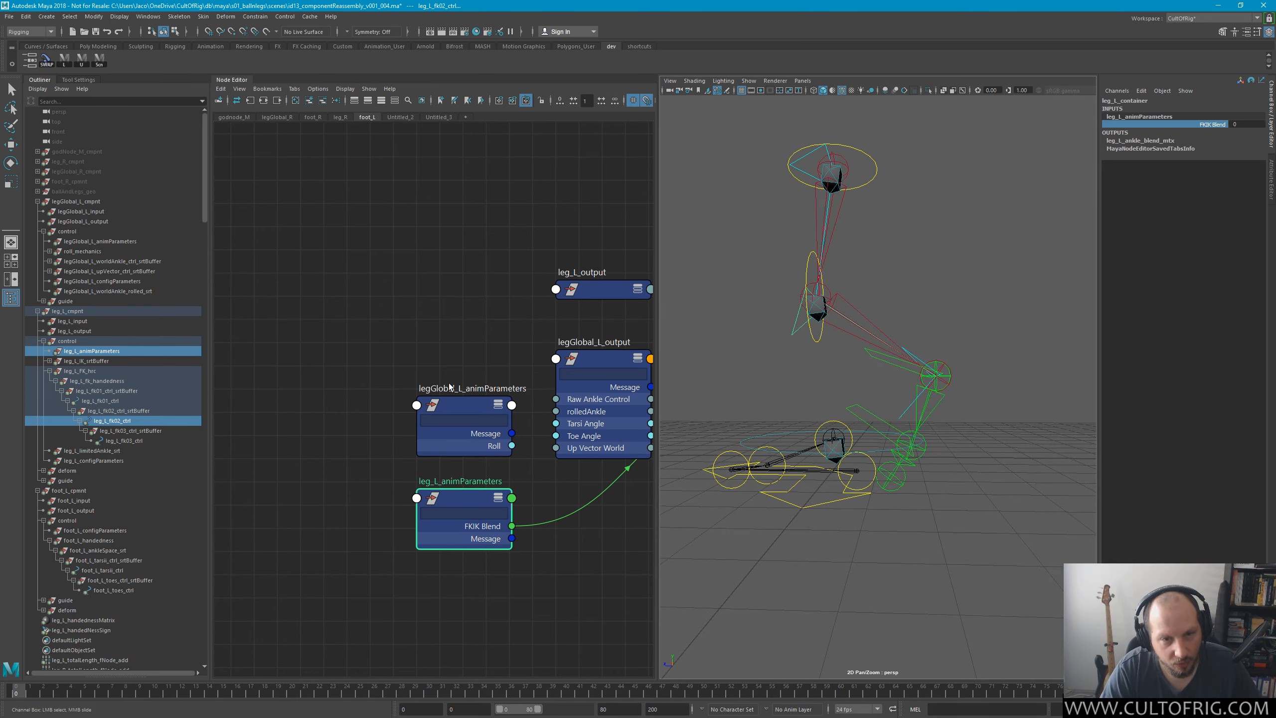
Test the foot roll by raising Roll on legGlobal_L_animParameters to about 73.3.
left_click(584, 341)
left_click(583, 356)
key("Up")
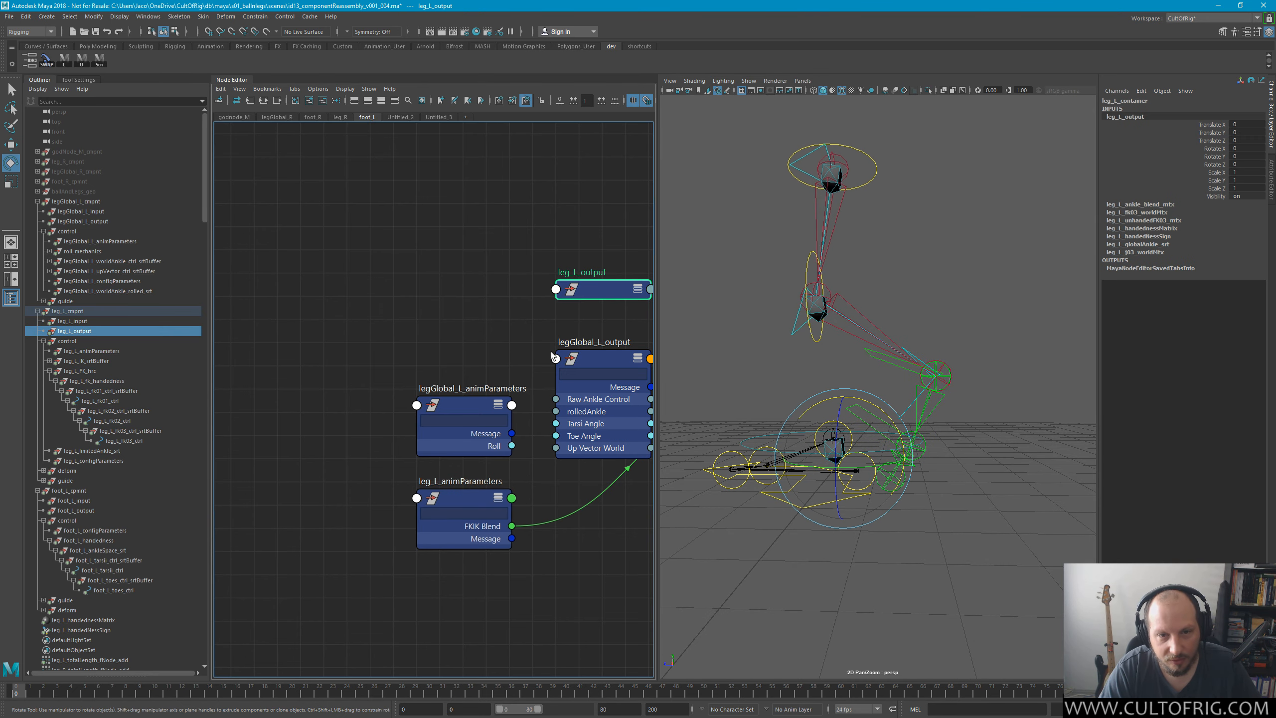
left_click(470, 405)
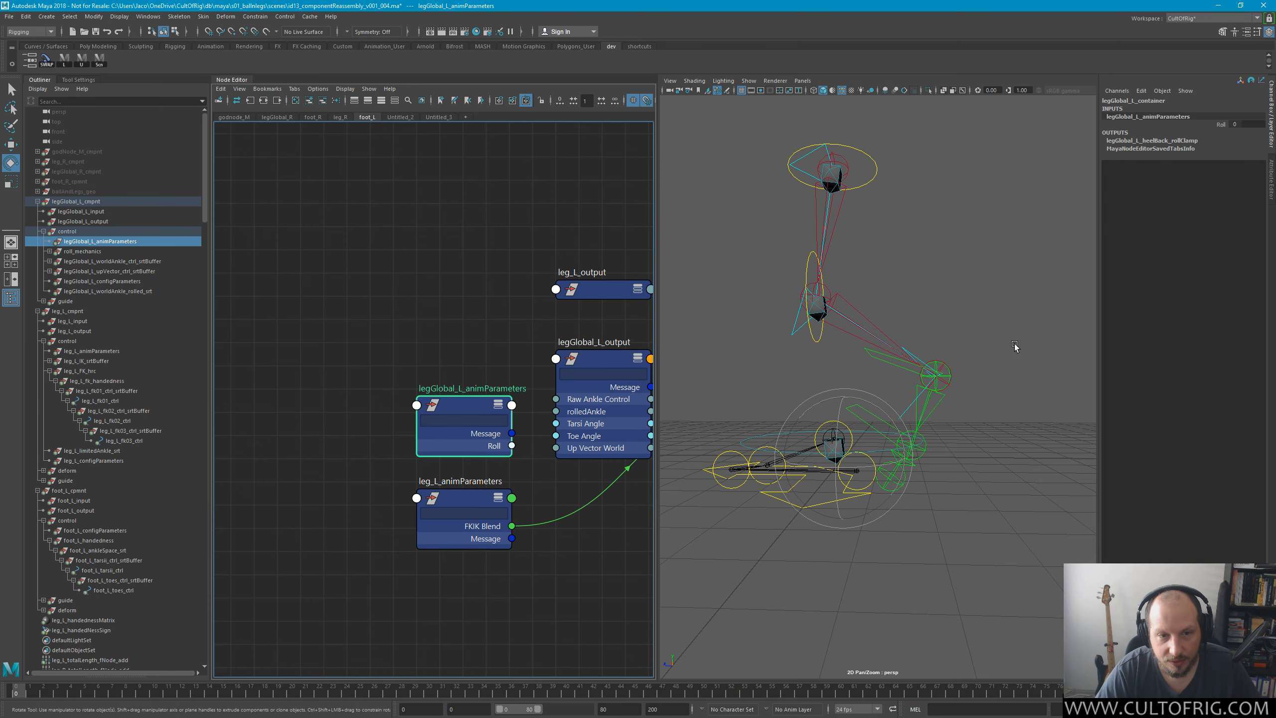
left_click(1223, 125)
middle_click_drag(1013, 295, 1044, 309)
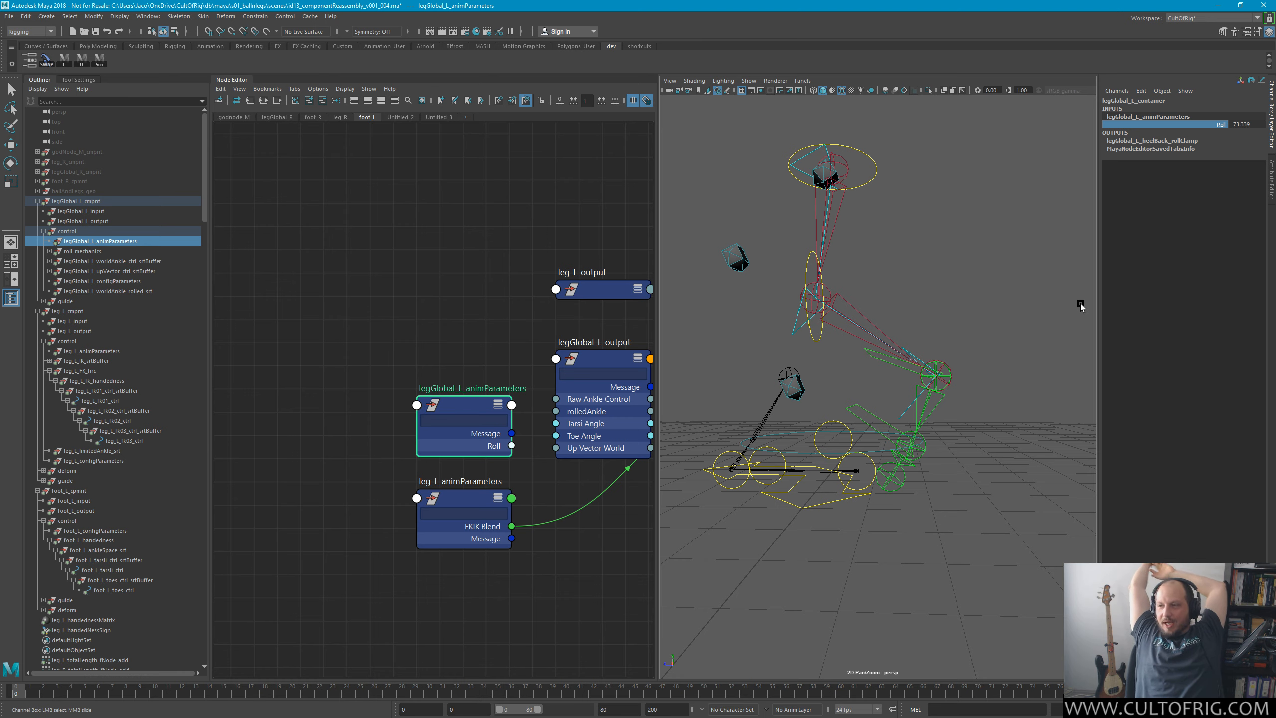
Reset Roll on legGlobal_L_animParameters to 0.
middle_click_drag(634, 414, 448, 474, "alt")
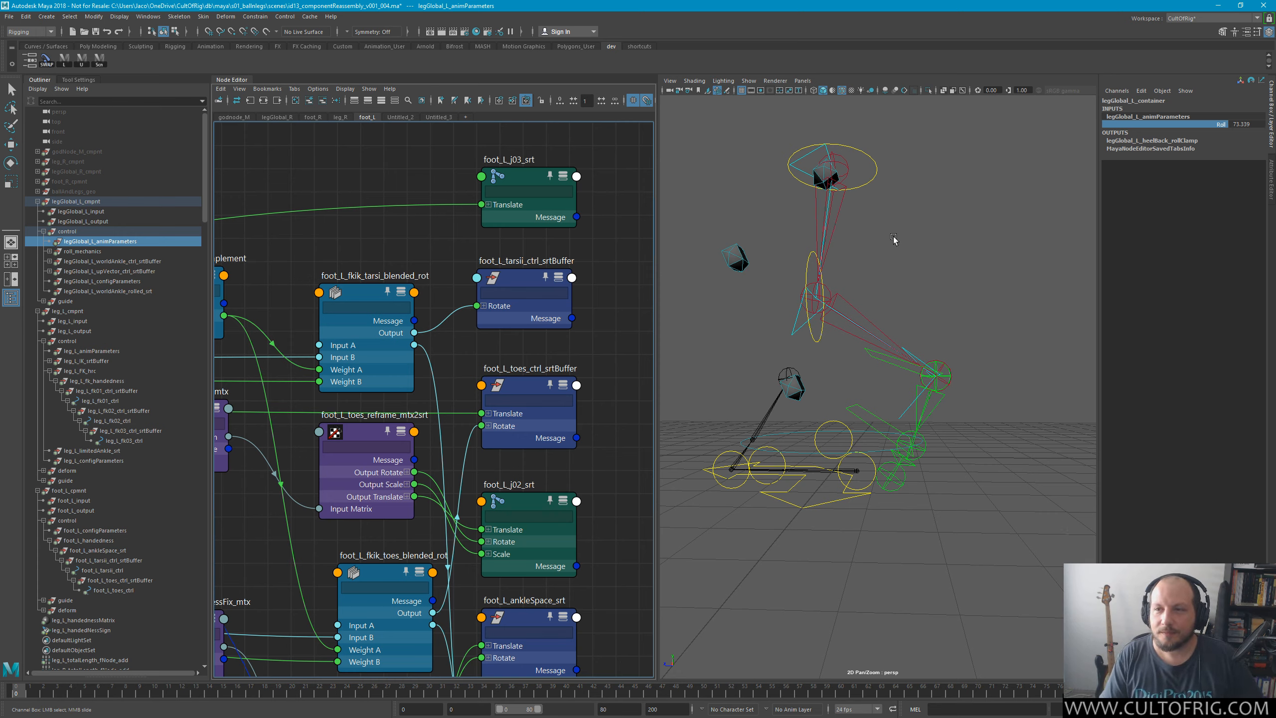
left_click(1249, 125)
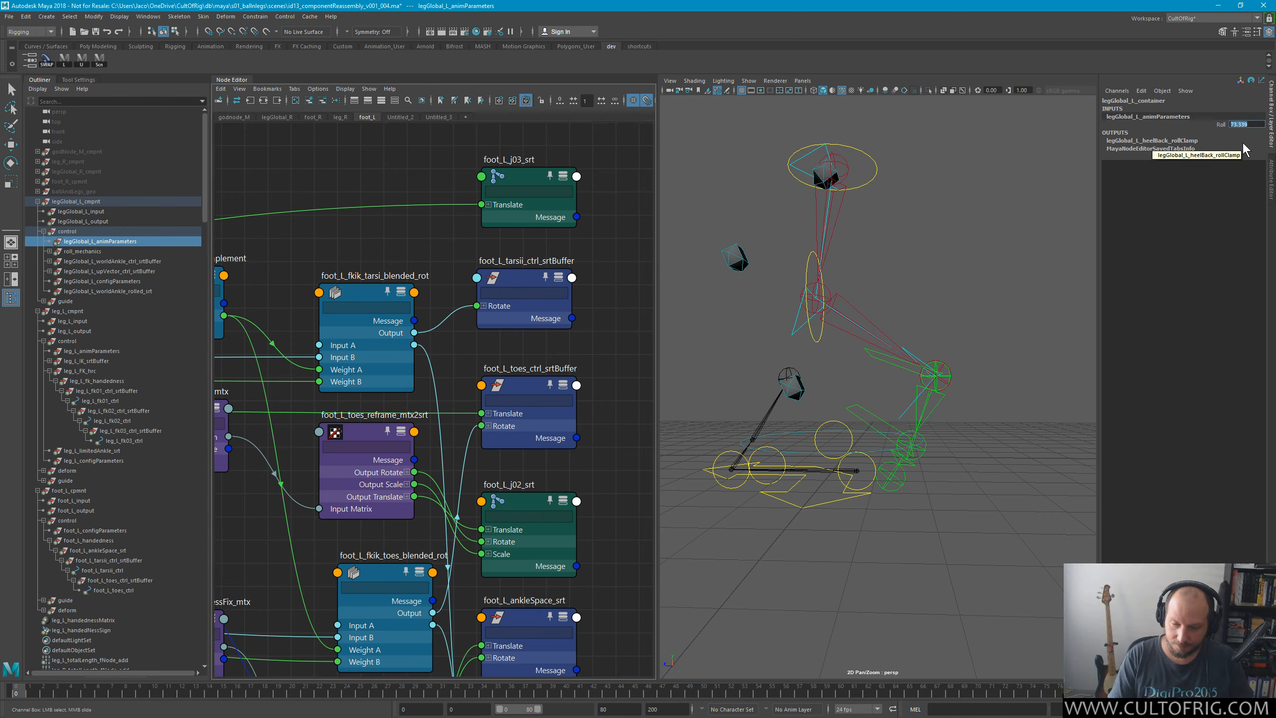
type("0")
key("Return")
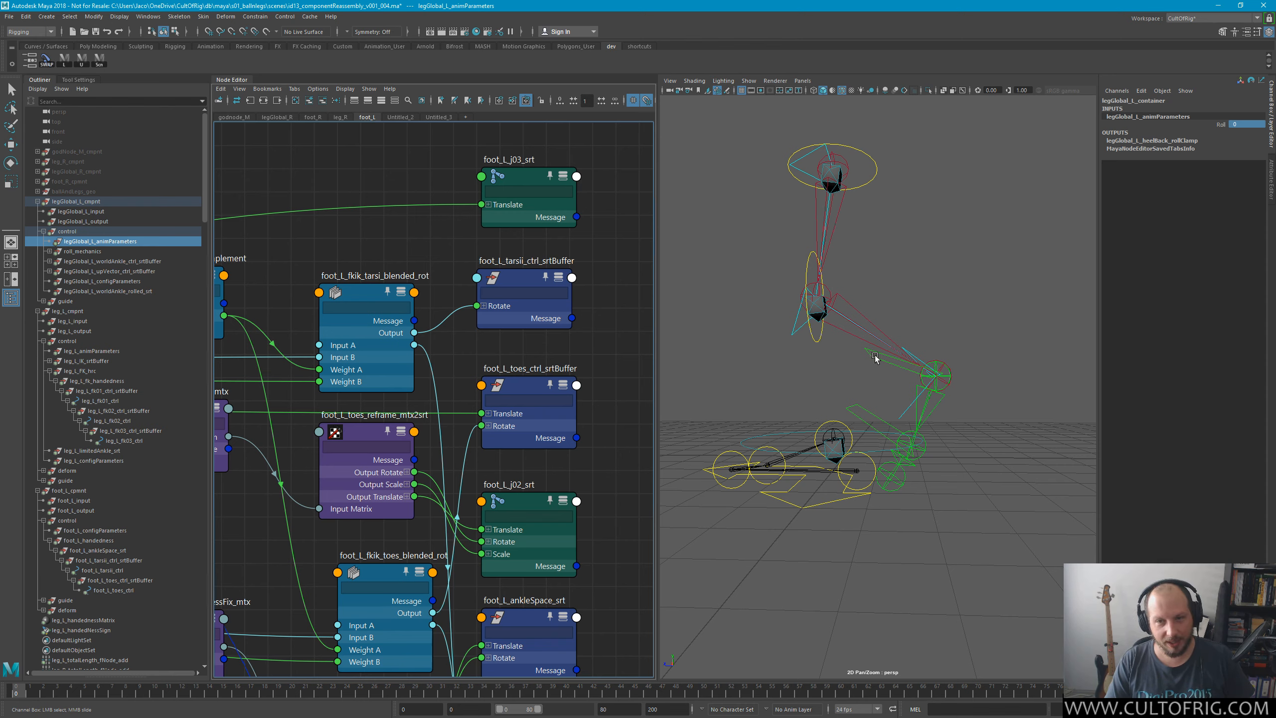
Reset Rotate X of the leg_L_fk02_ctrl knee control to 0 and clear the selection.
left_click(807, 334)
key("e")
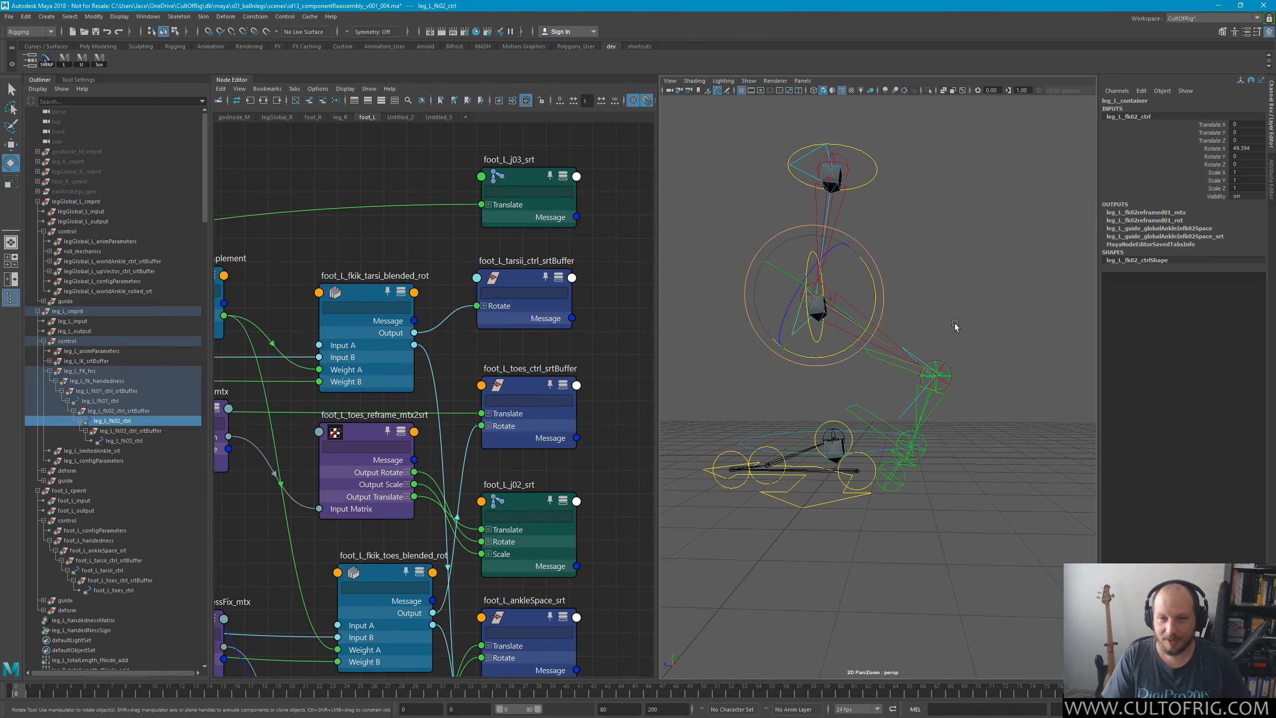
left_click(1248, 148)
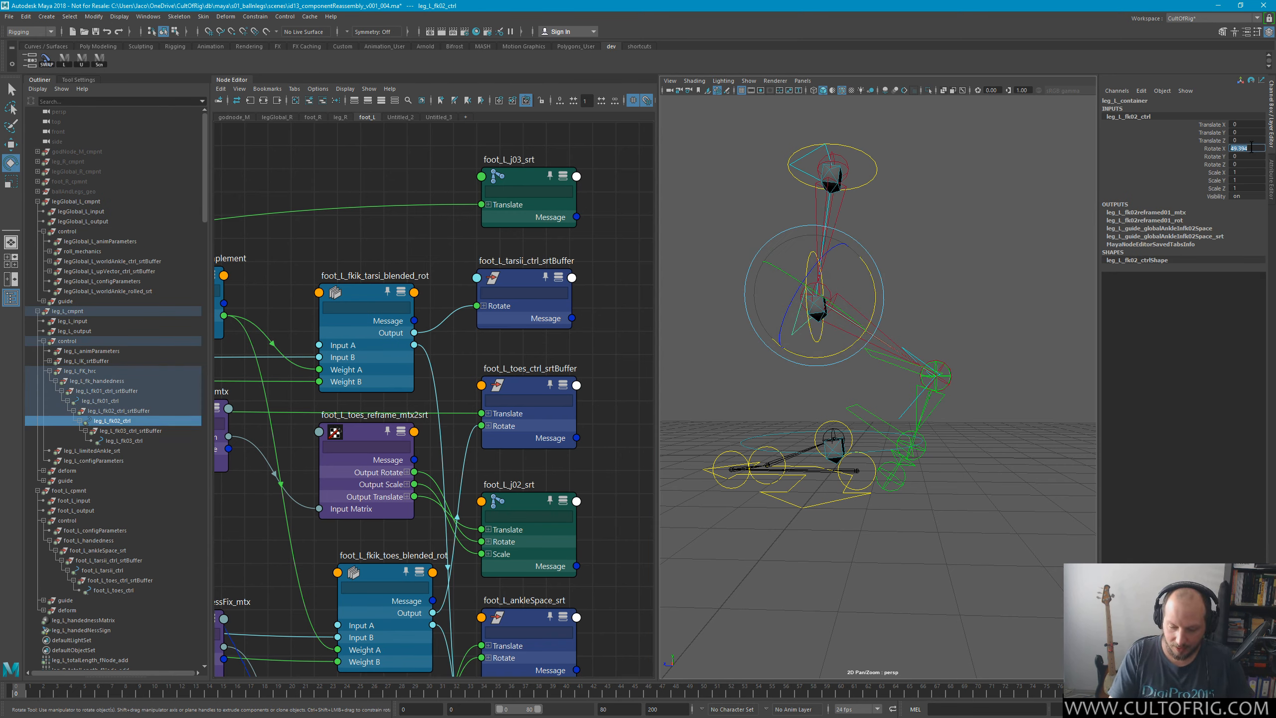
type("0")
key("Return")
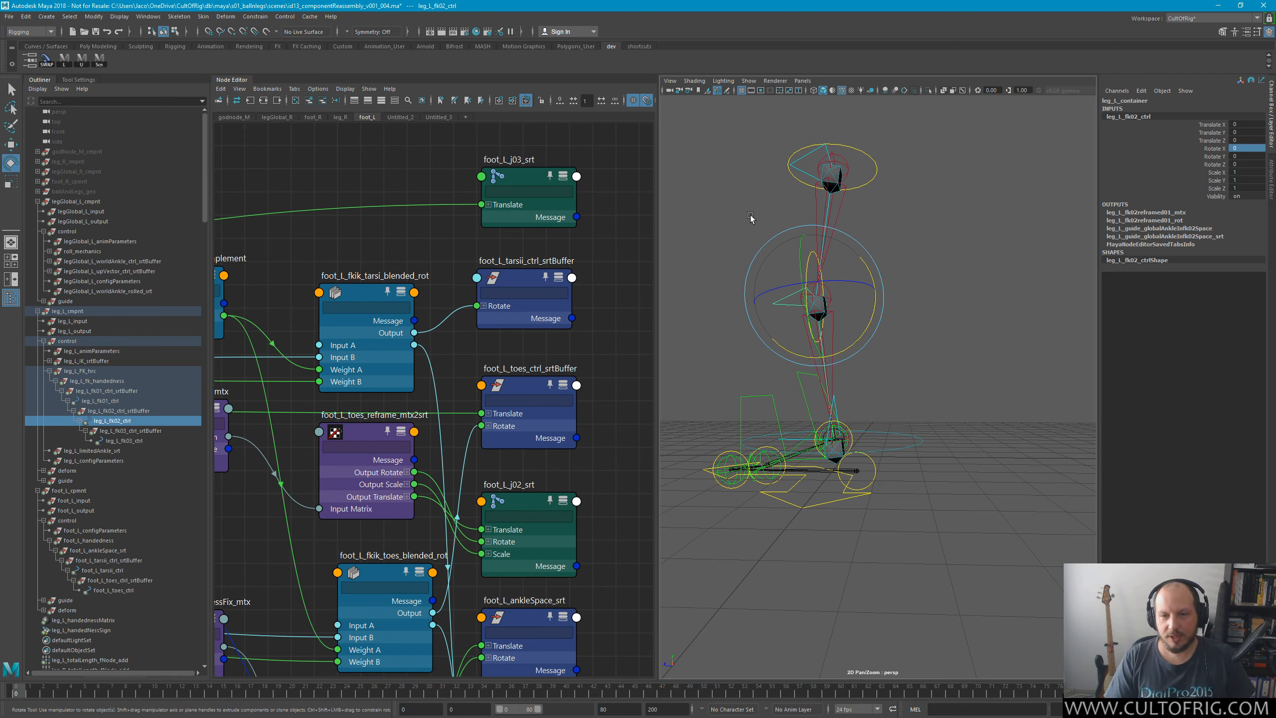
left_click(946, 425)
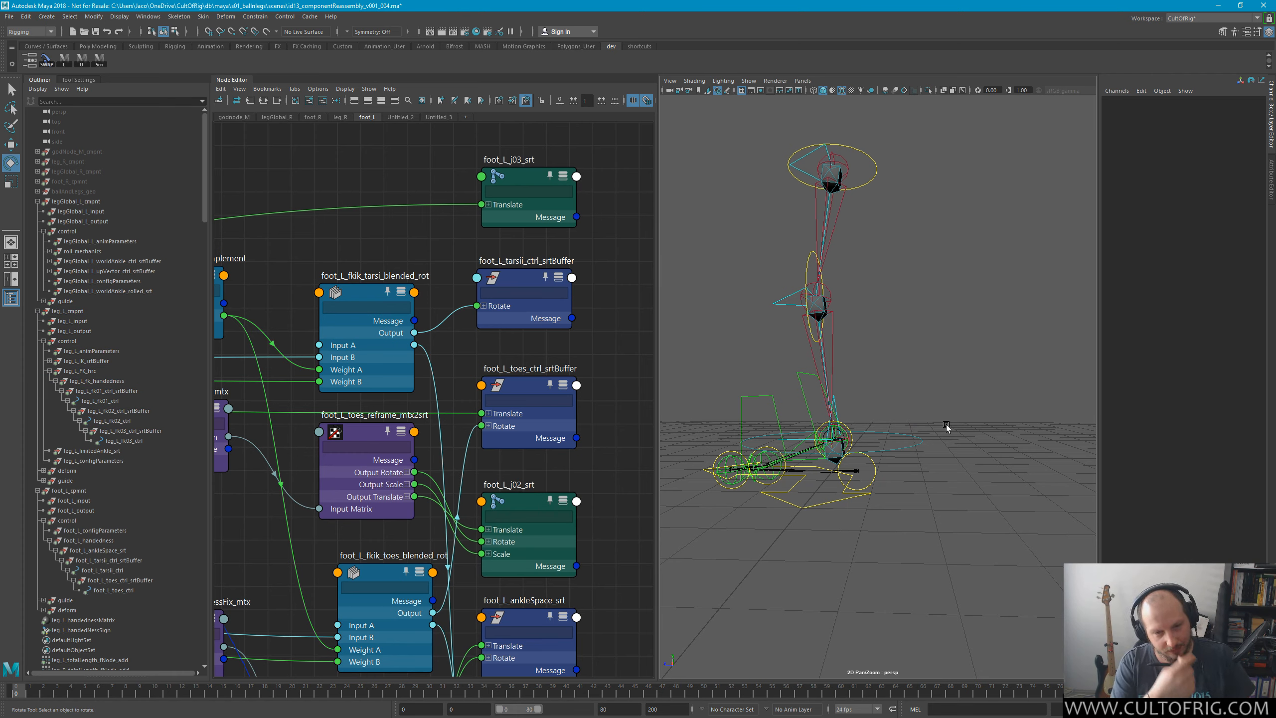
Unhide the hidden components from godNode_M_cmpnt through ballAndLegs_geo, and hide only ballAndLegs_geo again.
left_click_drag(946, 424, 829, 452, "alt")
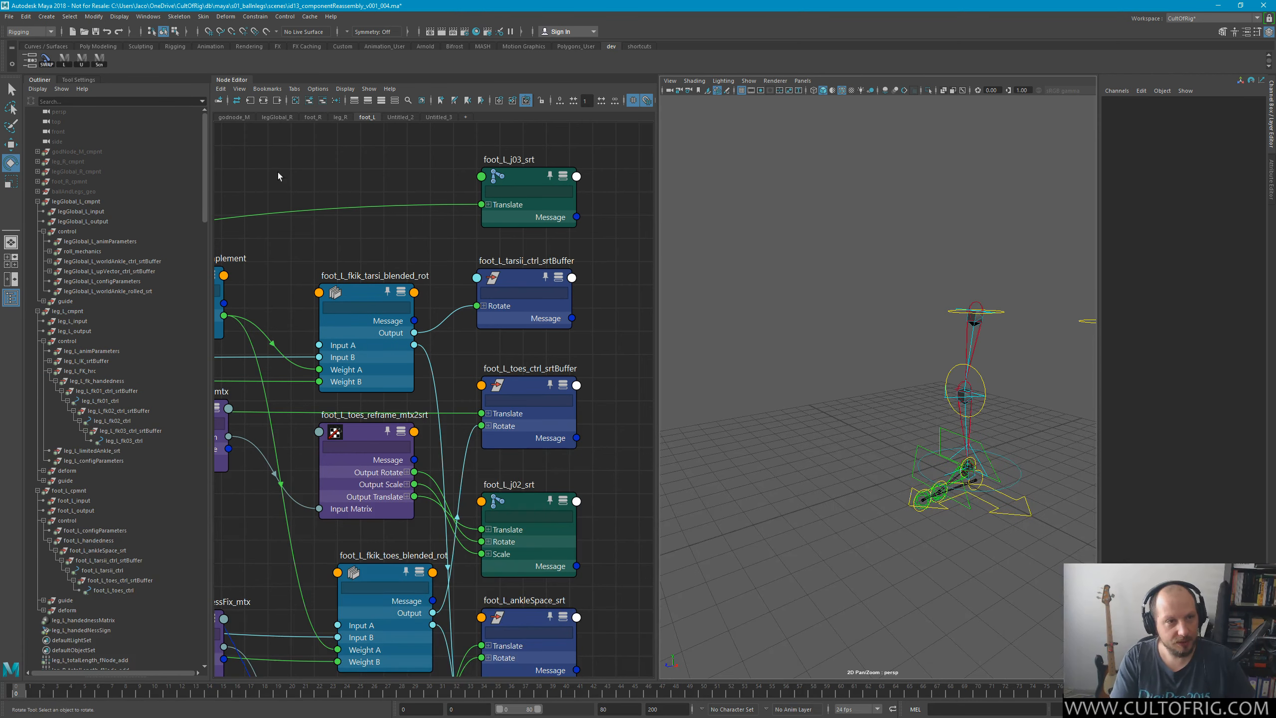
left_click(101, 152)
left_click(87, 191, "shift")
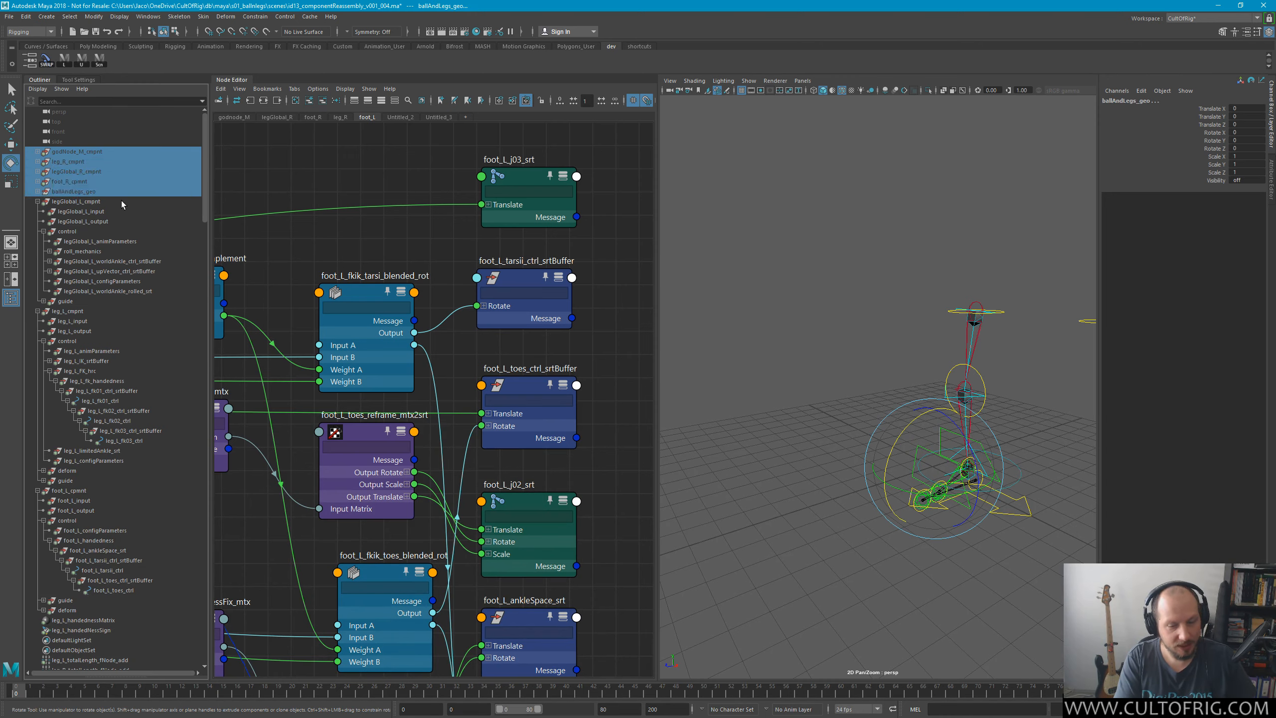
key("shift+h")
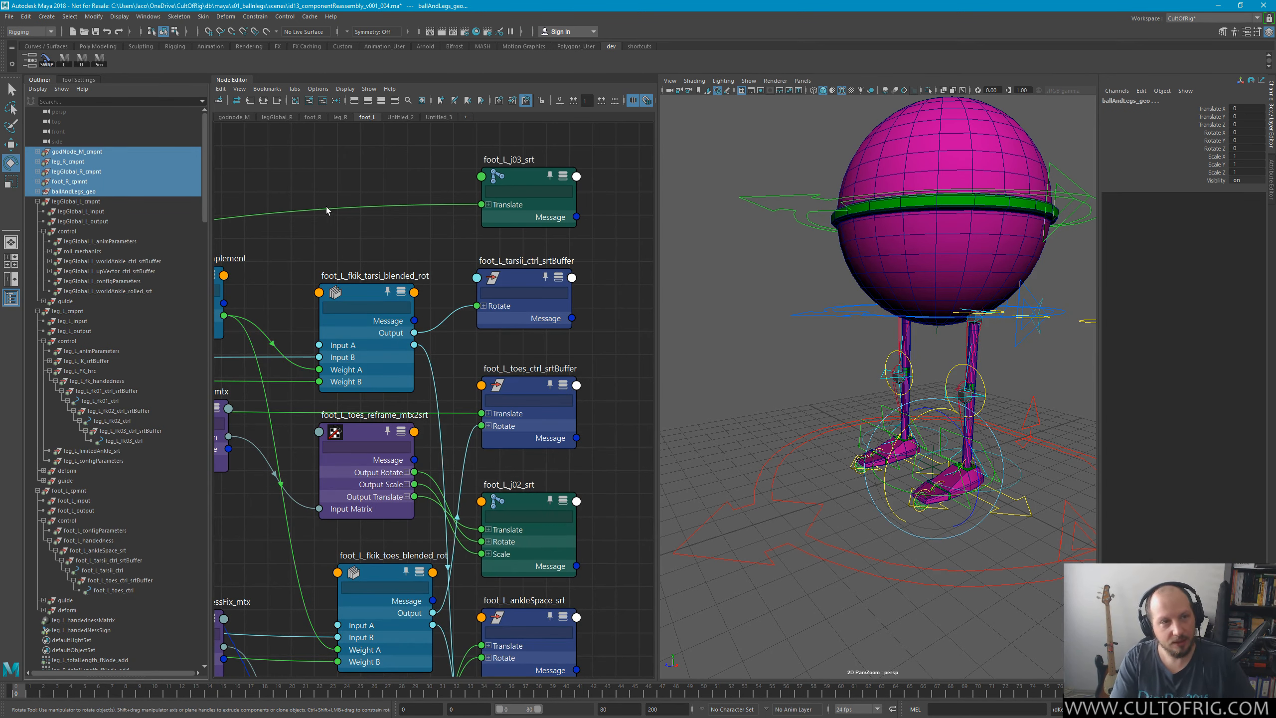
left_click(88, 191)
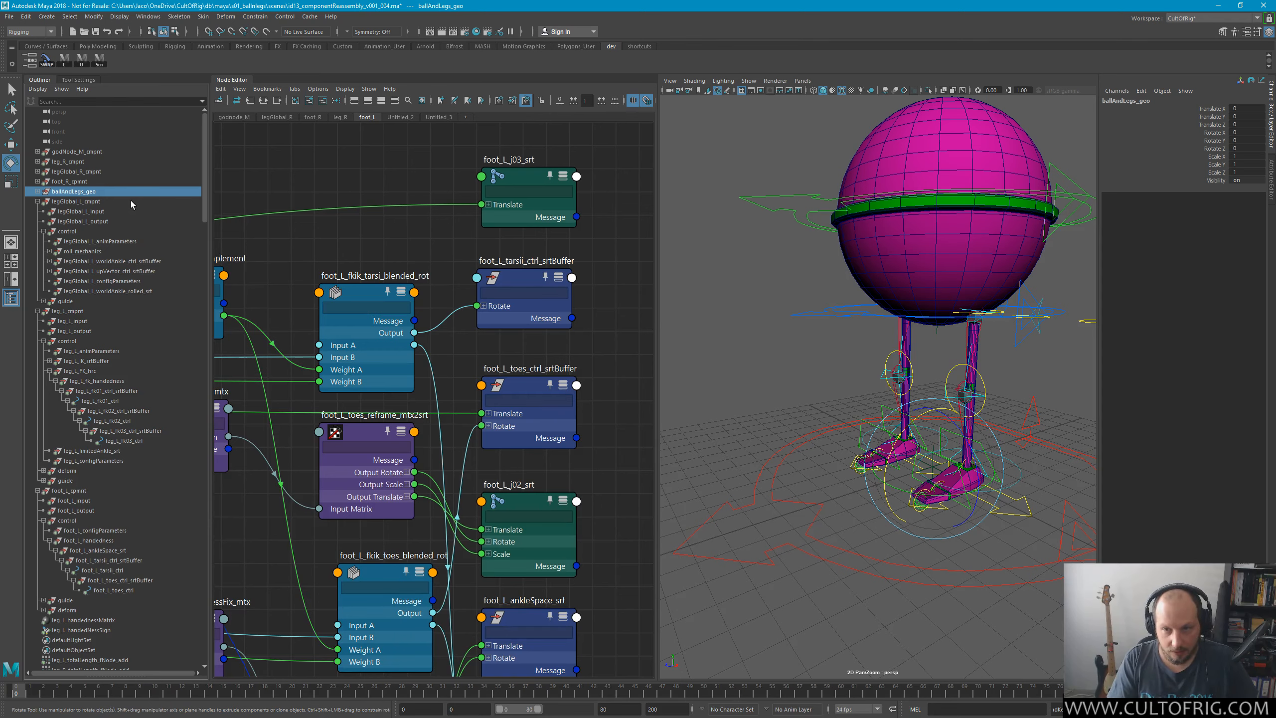
key("ctrl+h")
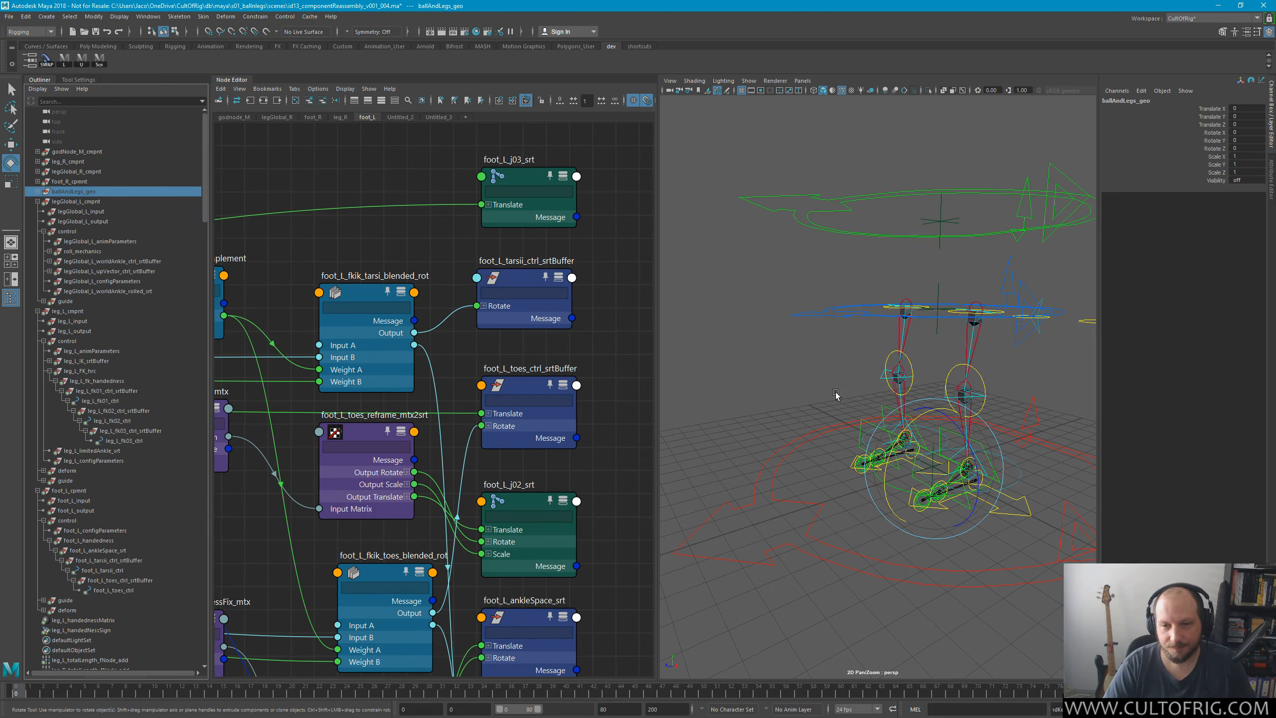
Compare the left and right leg controls in the viewport and select the right foot's foot_R_tarsii_ctrl.
left_click(827, 359)
key("q")
left_click_drag(829, 357, 798, 348, "alt")
right_click_drag(823, 381, 895, 435, "alt")
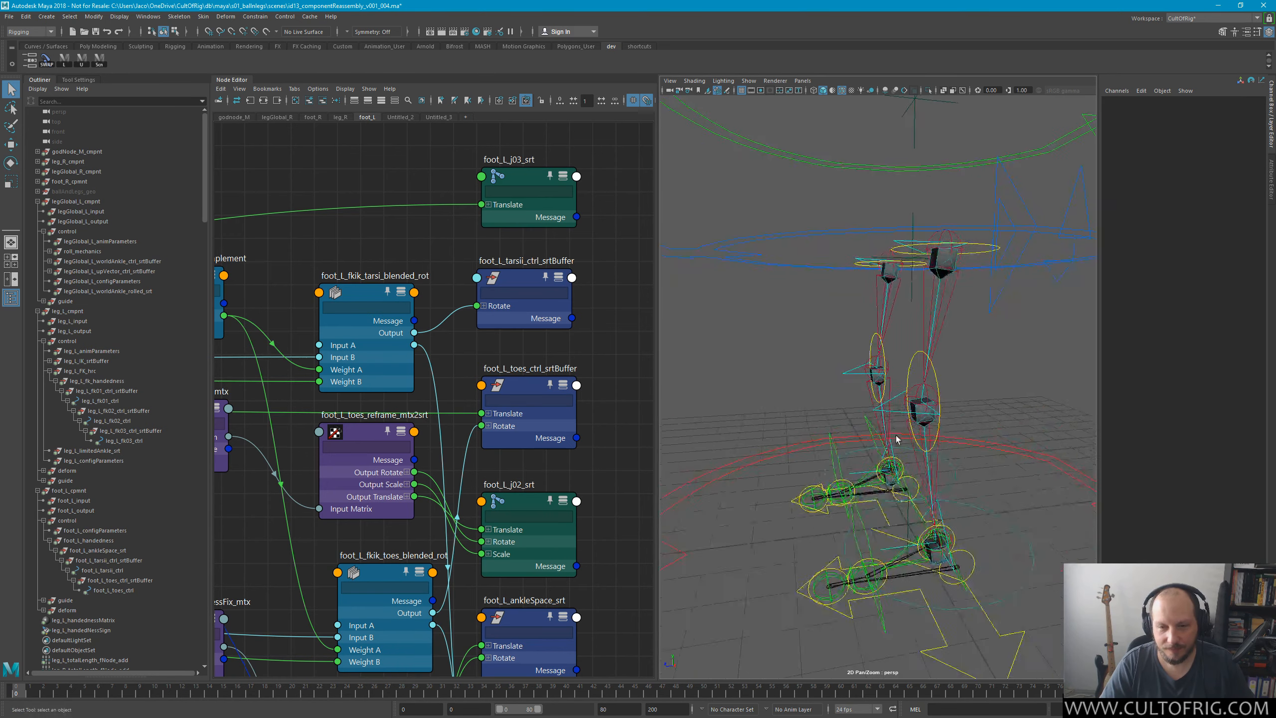
middle_click_drag(895, 435, 862, 347, "alt")
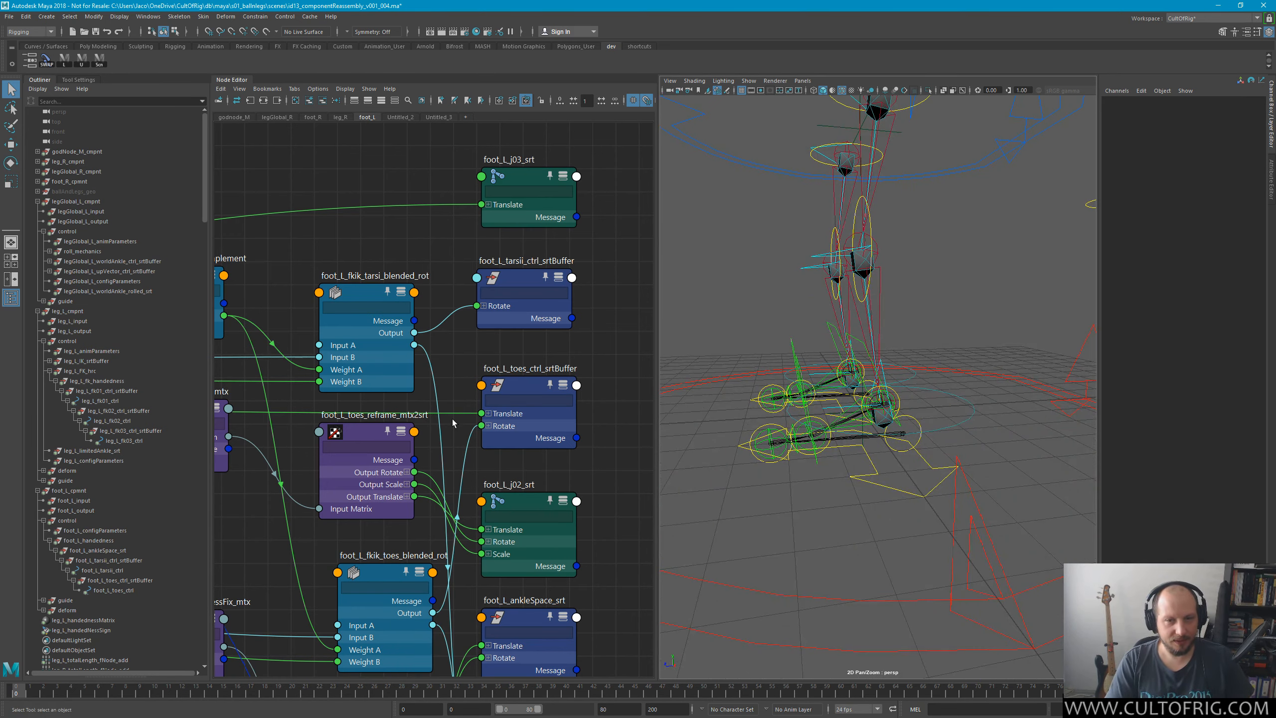
key("a")
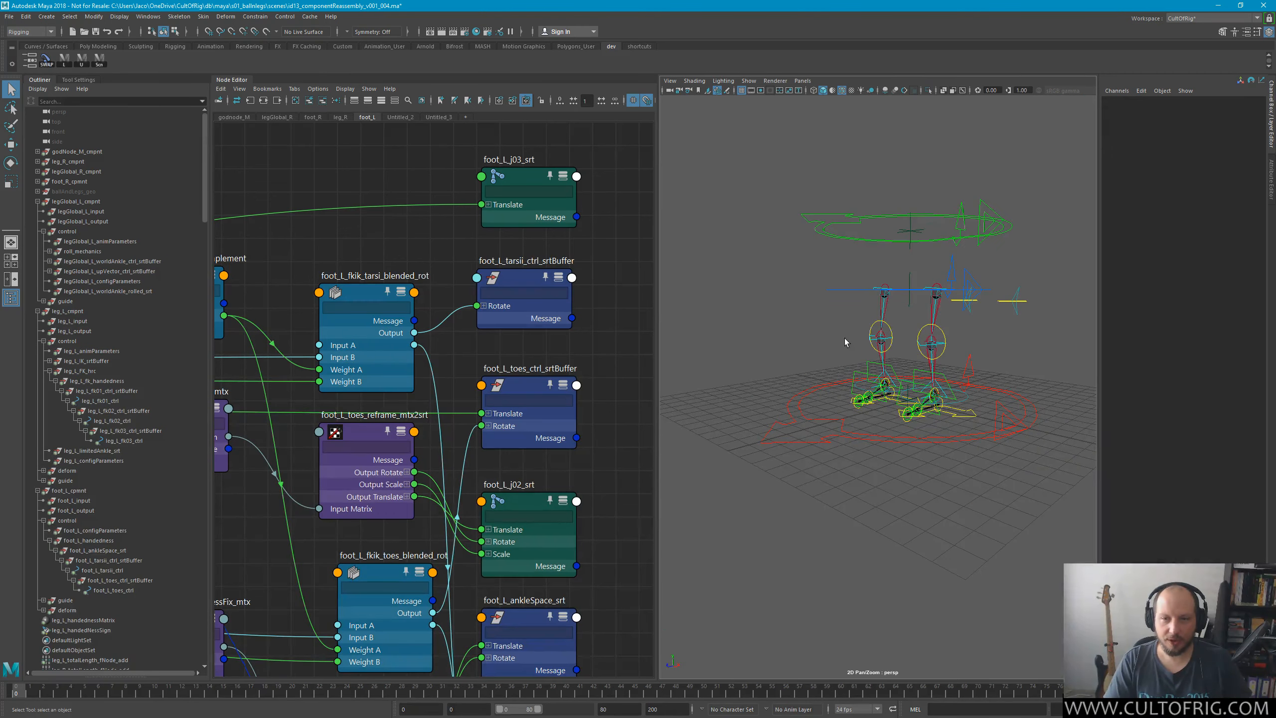
left_click(865, 370)
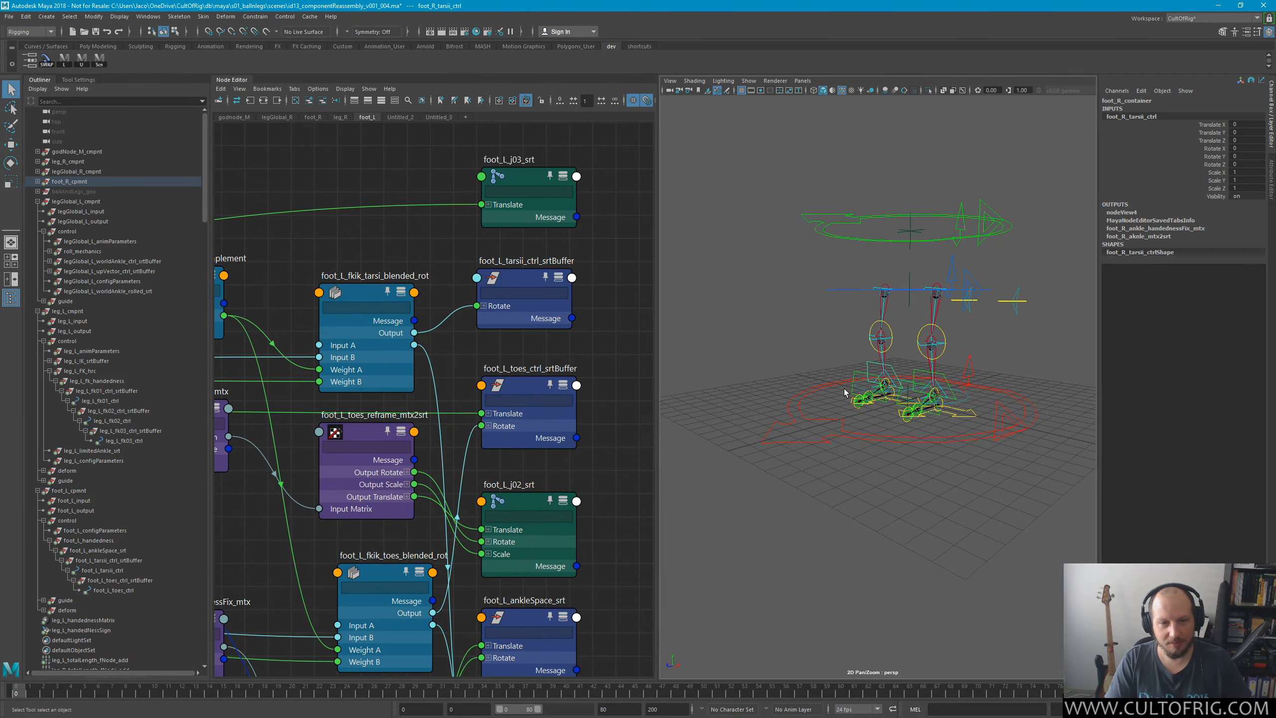
Move the stray legGlobal_L_configParameters node to the upstream end of the foot_L graph, before foot_L_input.
middle_click_drag(633, 457, 493, 342, "alt")
right_click_drag(517, 362, 241, 382, "alt")
middle_click_drag(236, 417, 453, 430, "alt")
middle_click_drag(477, 482, 640, 465, "alt")
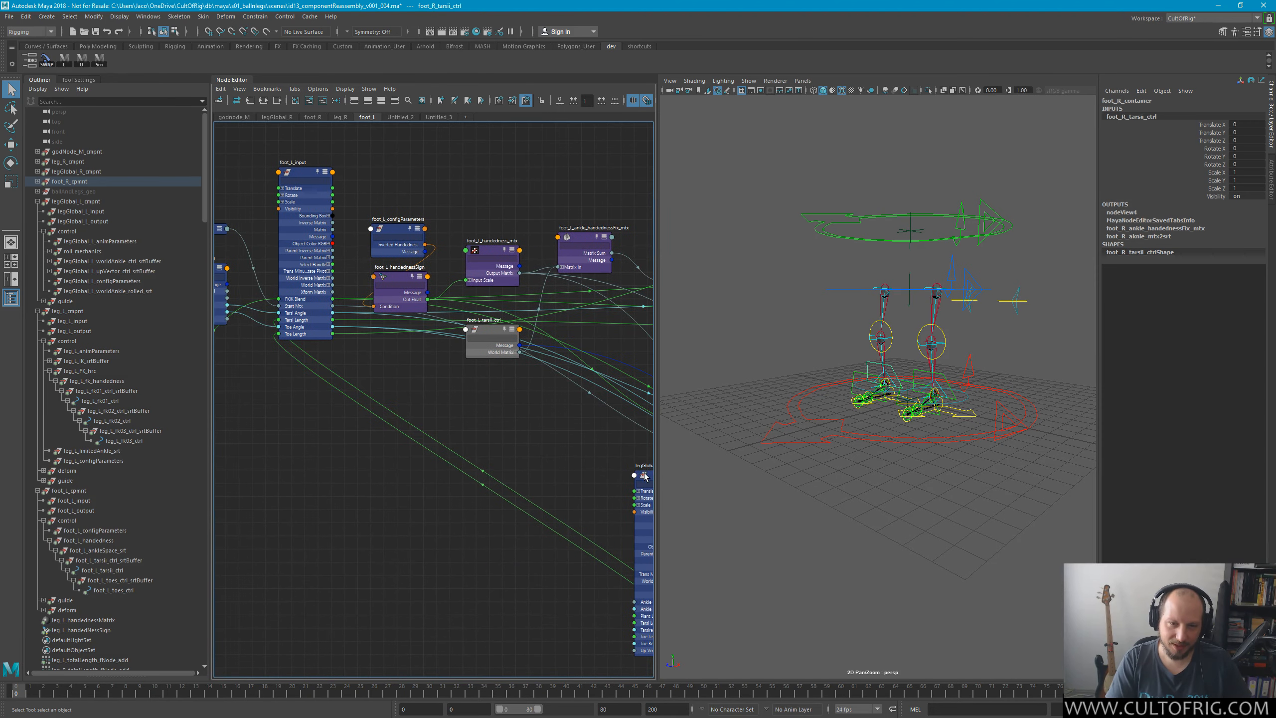
left_click_drag(644, 472, 169, 447)
middle_click_drag(396, 430, 672, 446, "alt")
left_click_drag(465, 464, 477, 390)
key("1")
Review the output end of the foot_L graph, inspecting foot_L_toolParameters and the foot_L_fkik_toes_blended_rot node.
middle_click_drag(638, 447, 342, 482, "alt")
middle_click_drag(638, 417, 379, 472, "alt")
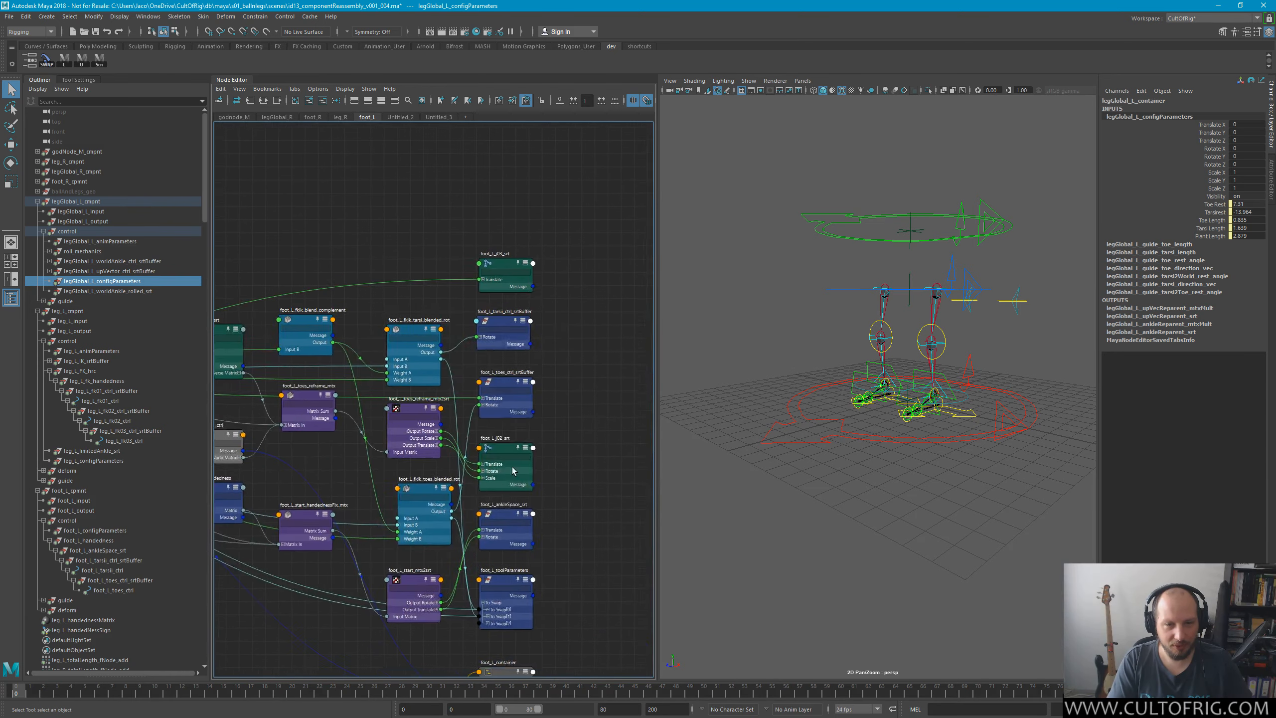
middle_click_drag(459, 486, 425, 333, "alt")
middle_click_drag(521, 498, 550, 479, "alt")
scroll(610, 441, "up", 4)
middle_click_drag(431, 275, 599, 565, "alt")
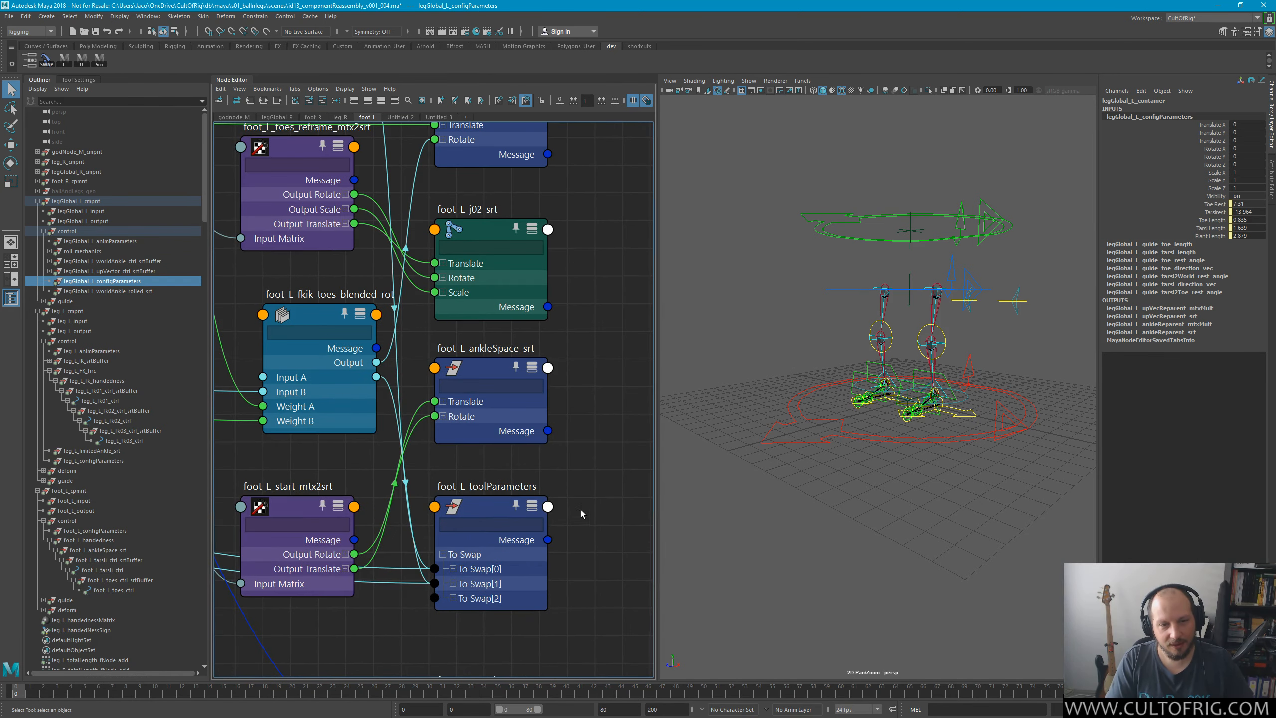
left_click_drag(581, 513, 438, 642)
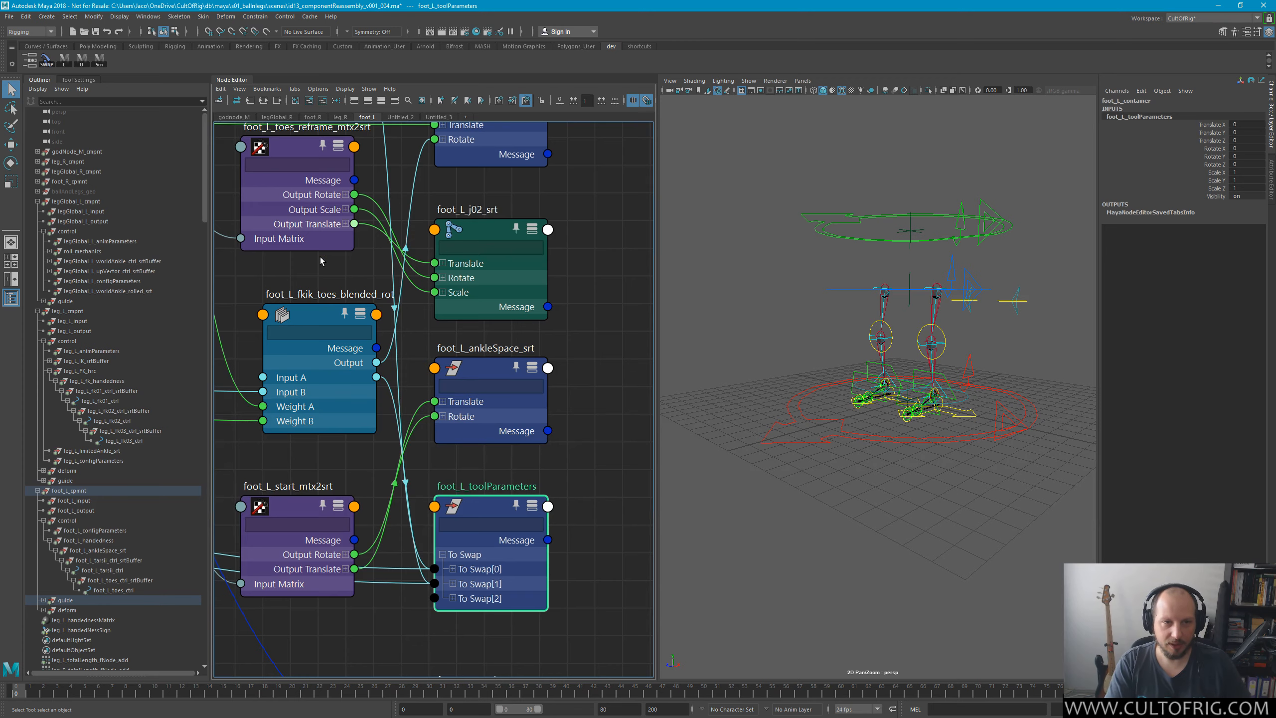
middle_click_drag(463, 400, 592, 515, "alt")
left_click(435, 426)
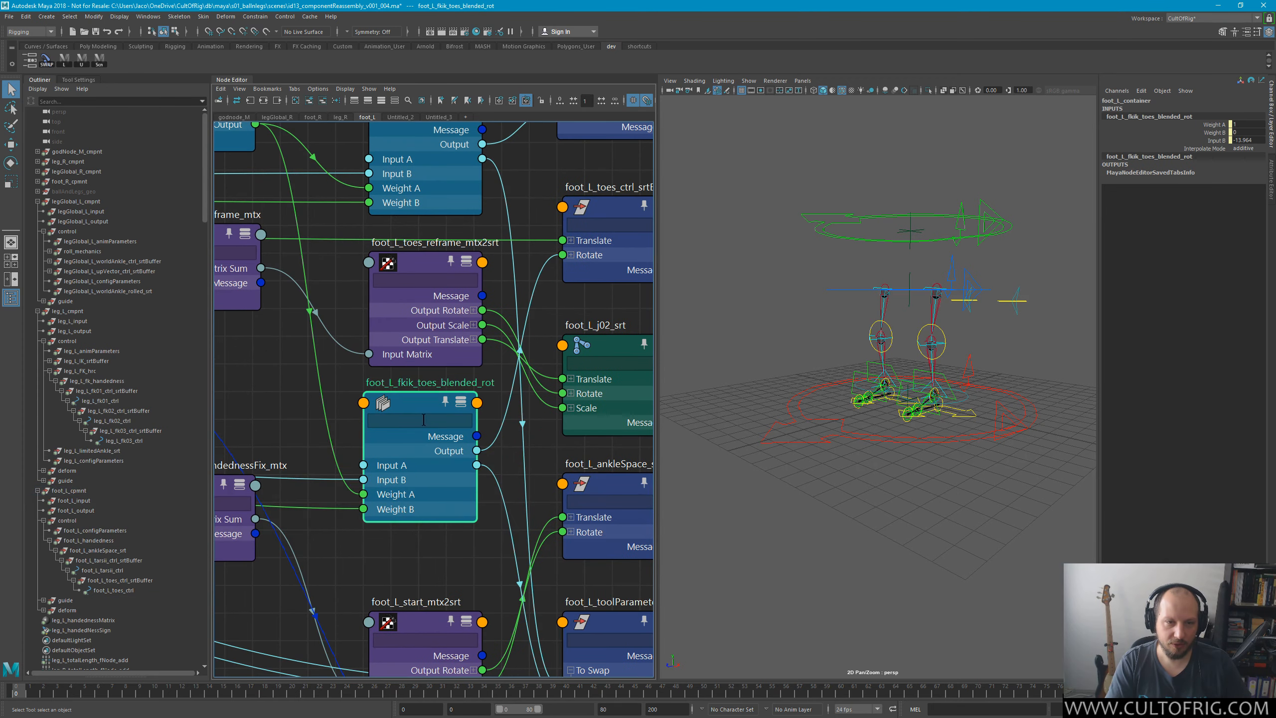
Review the full extent of the foot_L graph and check which rig objects its nodes represent, leaving nothing selected.
scroll(486, 375, "down", 8)
middle_click_drag(486, 374, 555, 315, "alt")
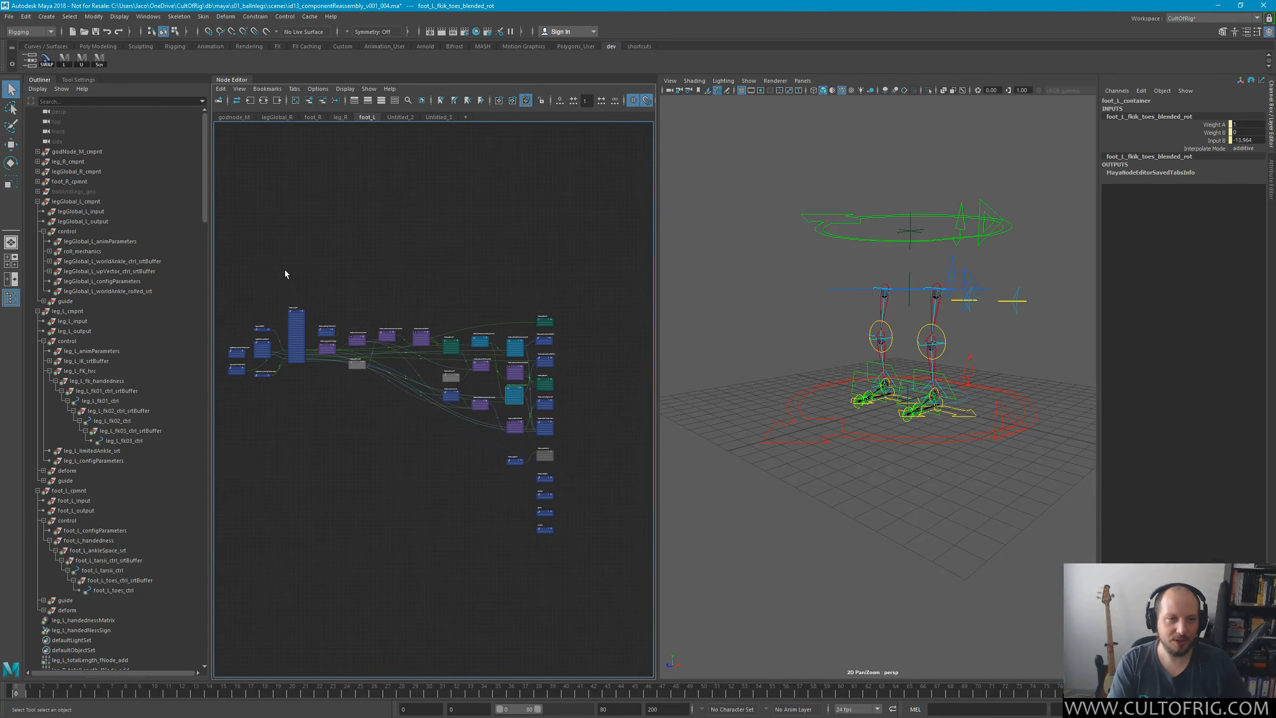
left_click_drag(237, 288, 413, 462)
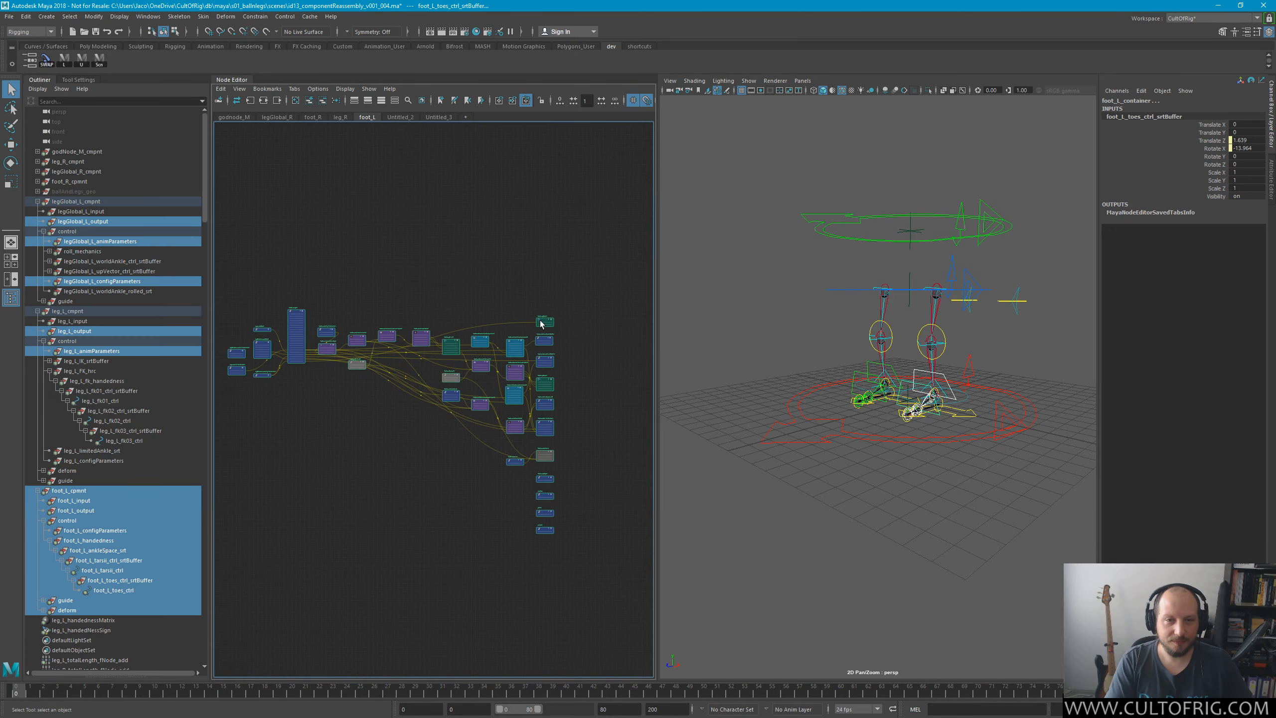
middle_click_drag(540, 324, 541, 319, "alt")
left_click(563, 309)
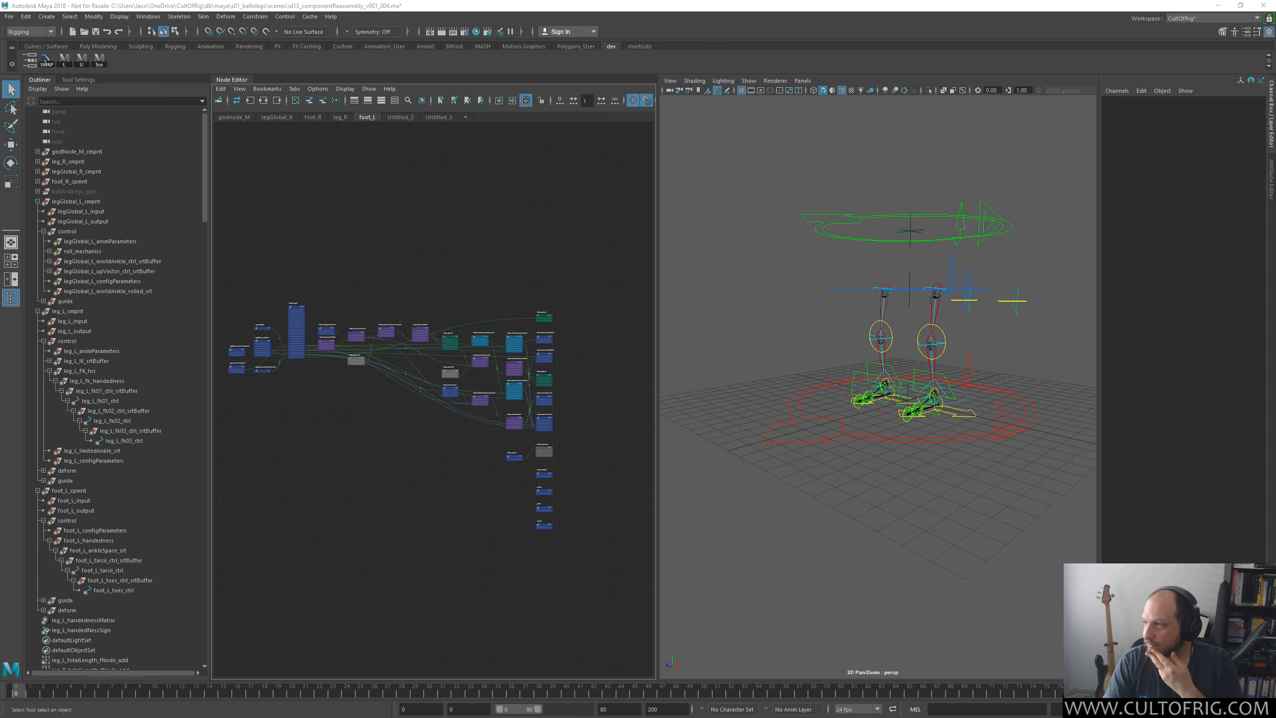
View both legs up close in the viewport and select the left leg's leg_L_fk01_ctrl.
left_click(681, 5)
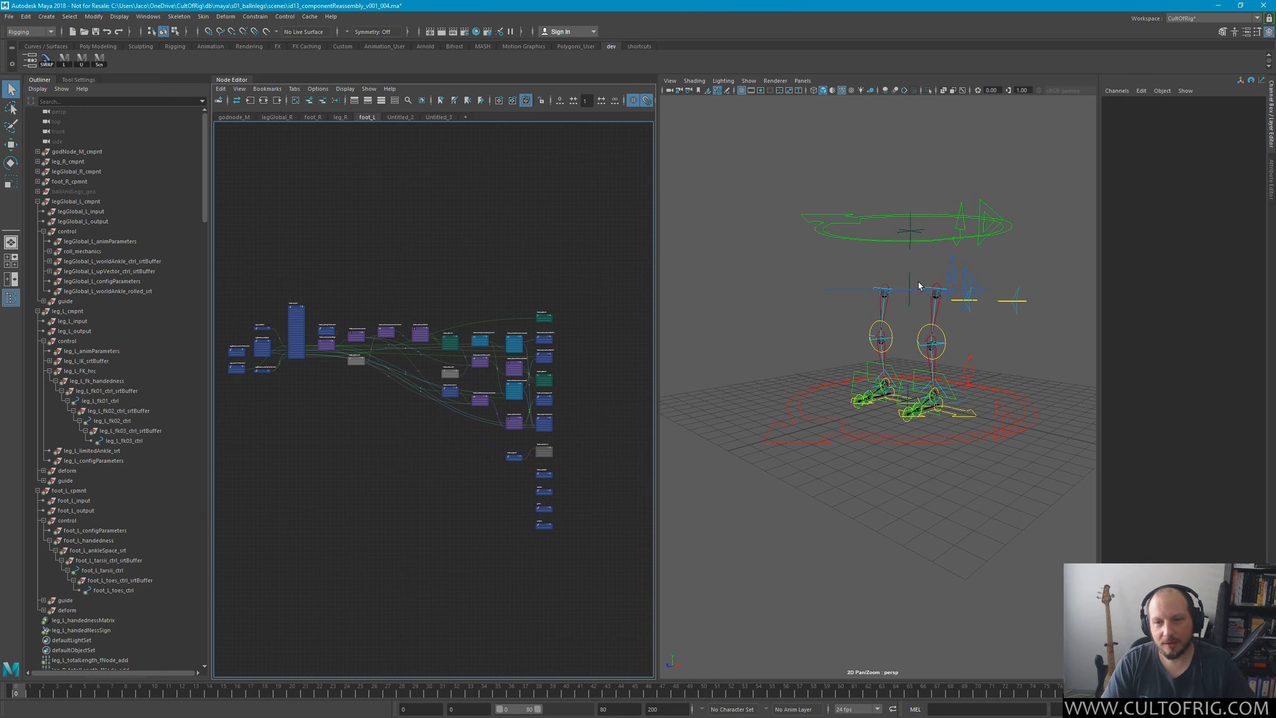
mouse_move(976, 152)
left_mouse_down()
mouse_move(1017, 180)
mouse_move(999, 119)
left_mouse_up()
right_click_drag(1000, 120, 1014, 433, "alt")
mouse_move(1014, 433)
left_mouse_down("alt")
mouse_move(906, 369)
mouse_move(954, 382)
mouse_move(1019, 324)
mouse_move(919, 328)
left_mouse_up("alt")
left_click(929, 326)
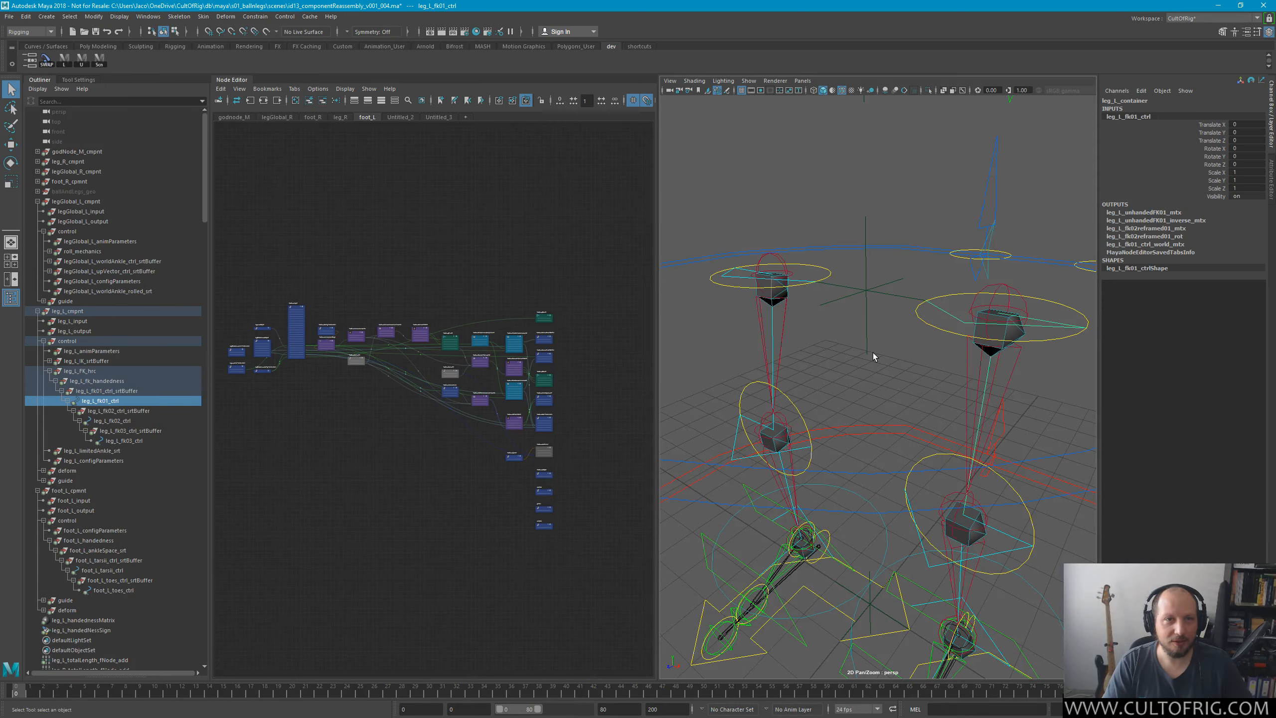
Save the scene as a new version named sd13_componentReassembly_v001_005.ma.
key("ctrl+shift+s")
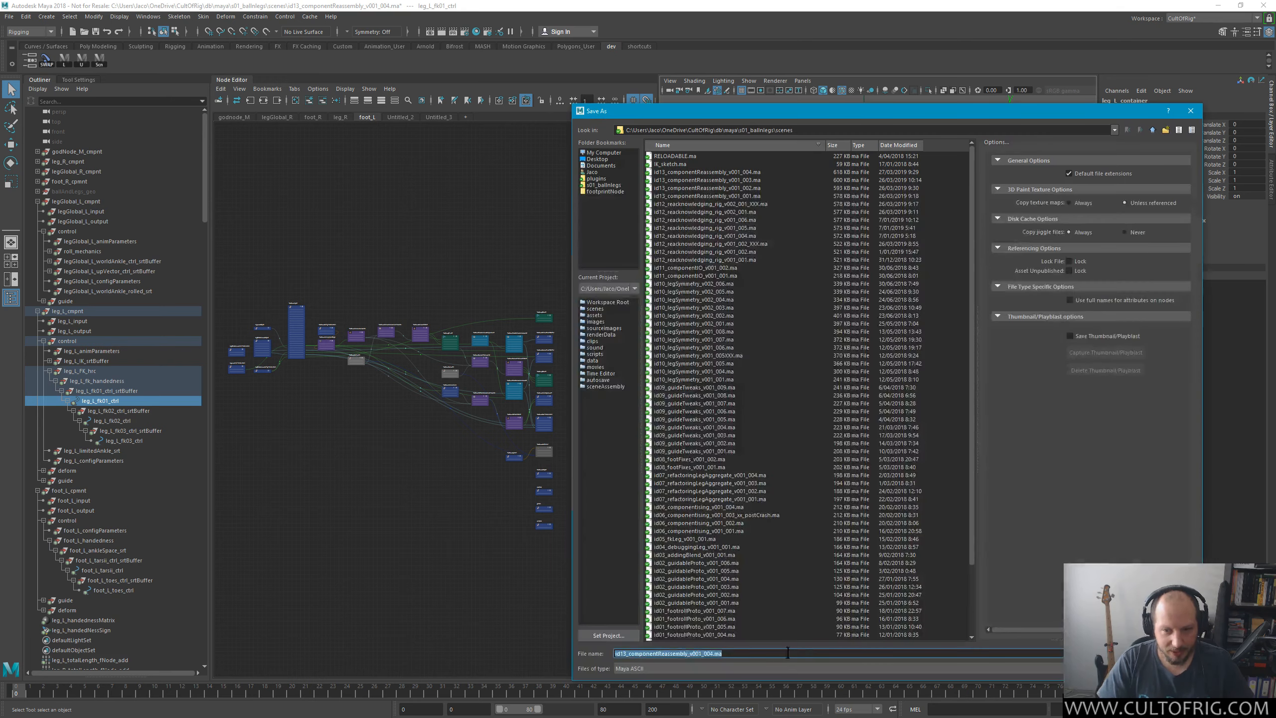
left_click(714, 653)
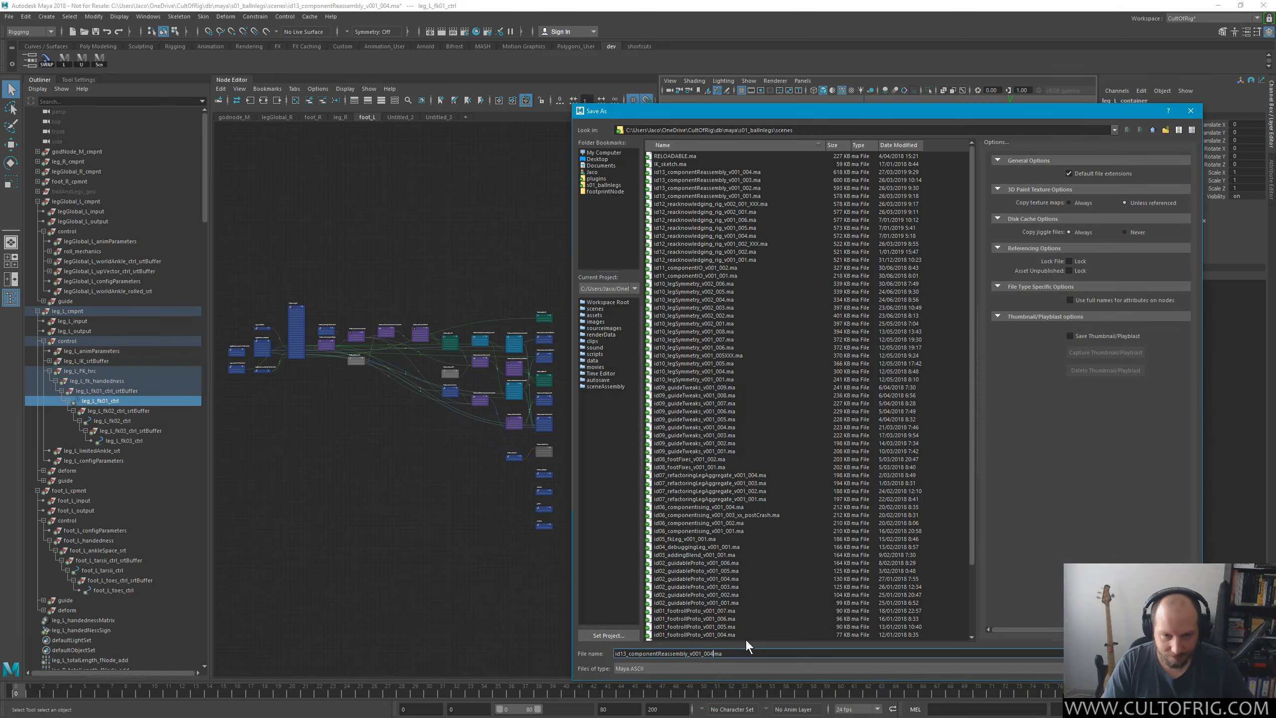
key("BackSpace")
type("5")
key("Return")
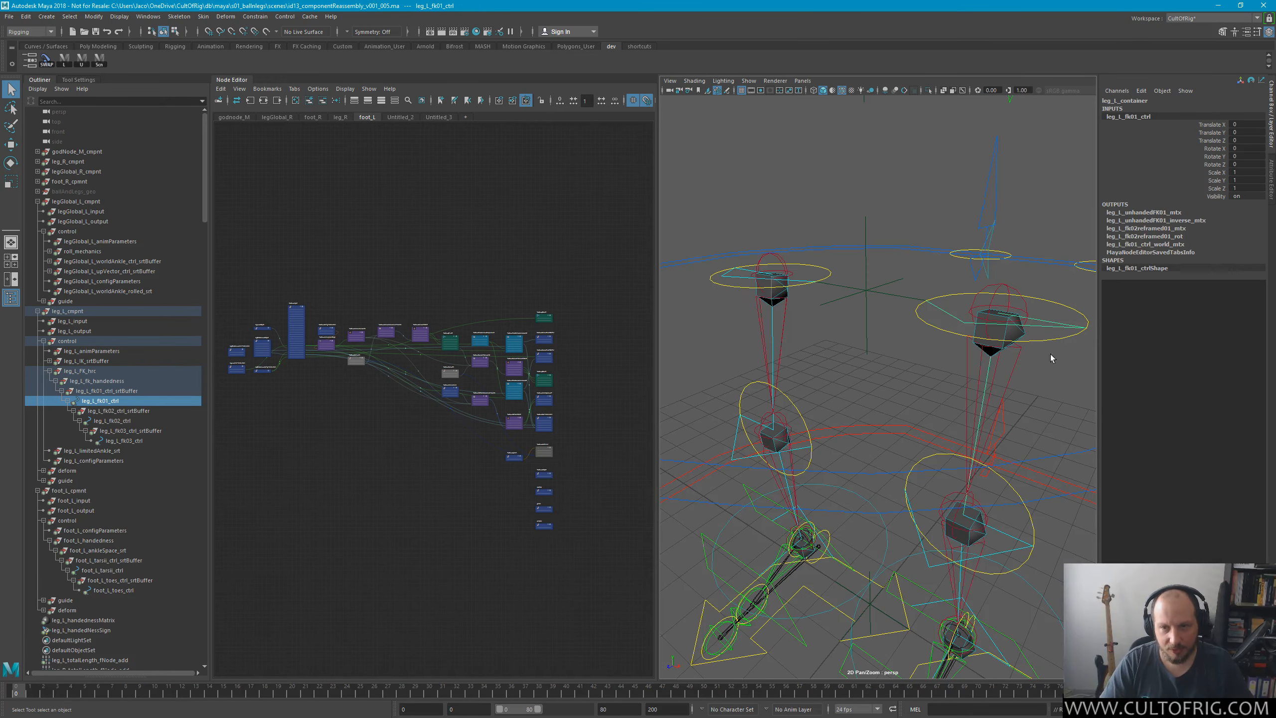
Inspect the left and right leg controls from several angles and clear the selection.
left_click_drag(840, 435, 877, 427, "alt")
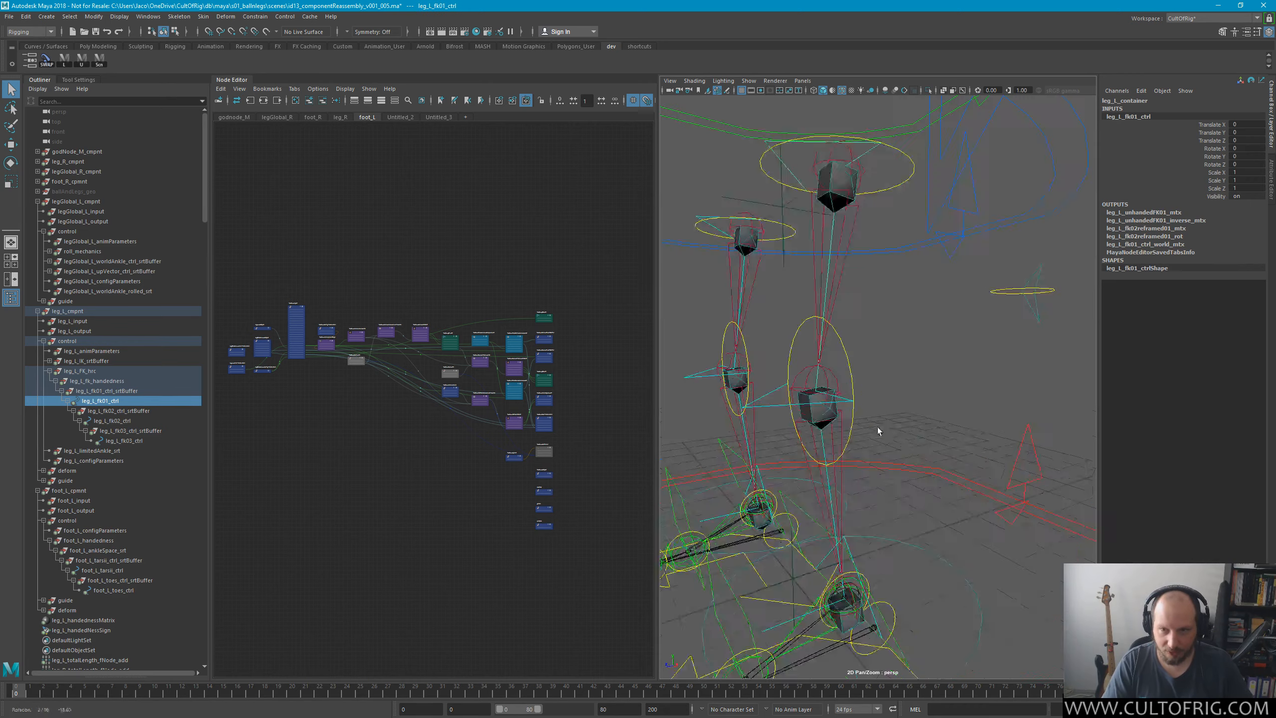
right_click_drag(877, 427, 839, 351, "alt")
left_click_drag(839, 350, 920, 370, "alt")
right_click_drag(929, 423, 969, 427, "alt")
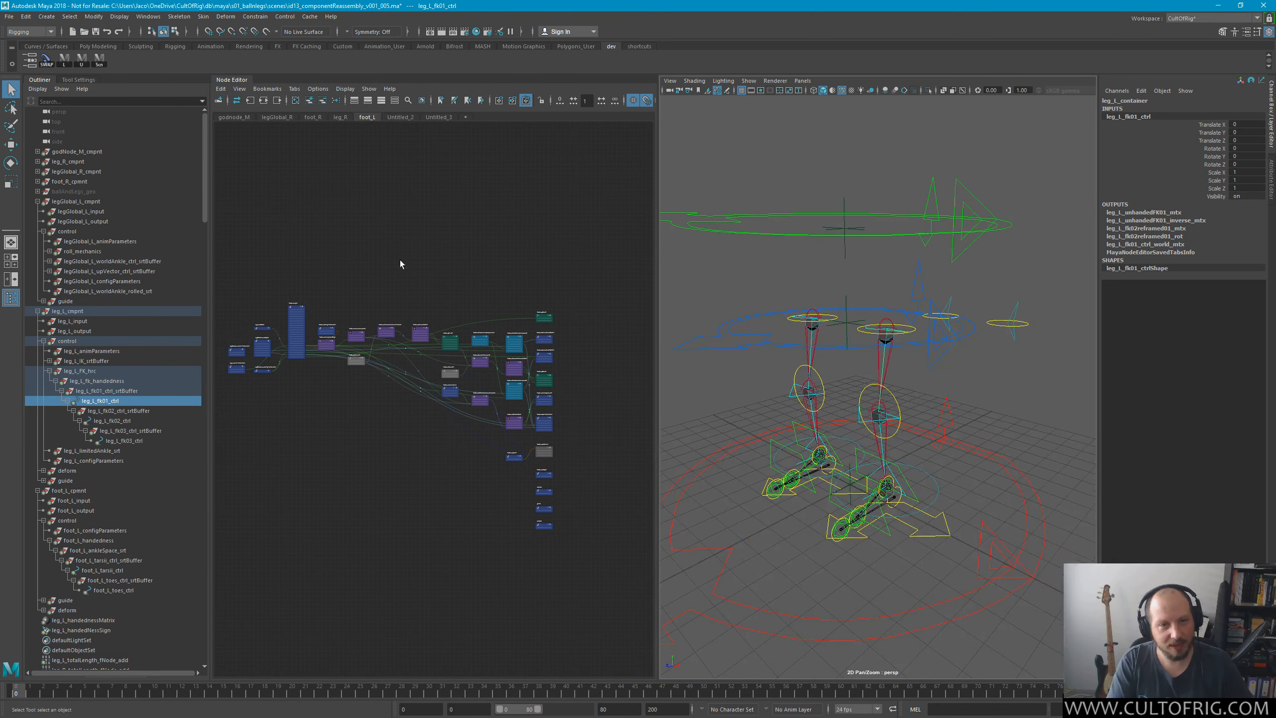
left_click_drag(1008, 297, 988, 379, "alt")
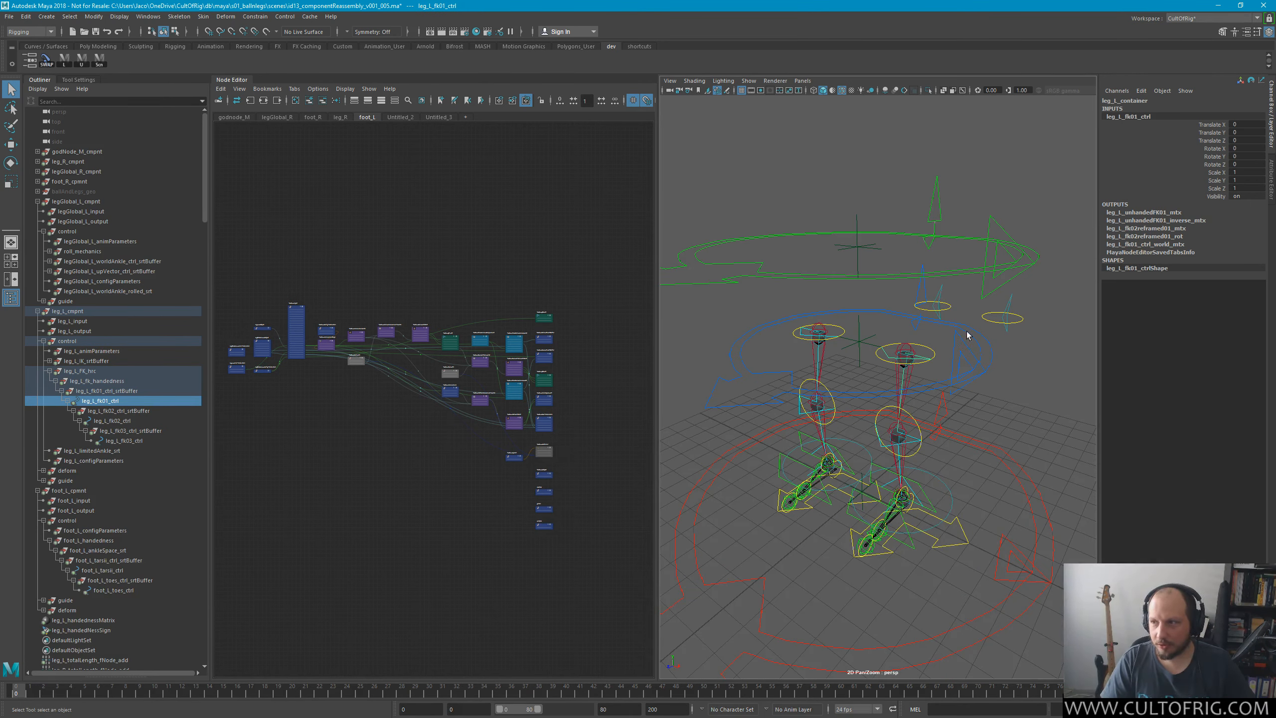
left_click(1062, 465)
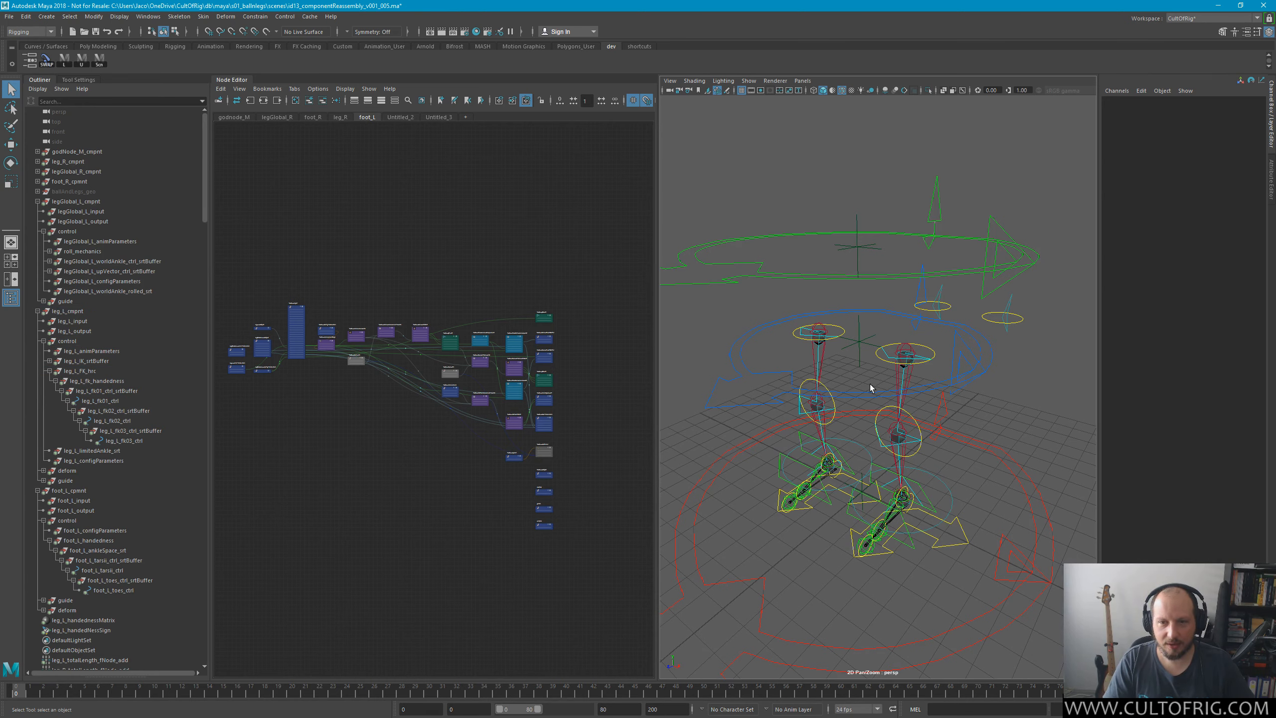
left_click_drag(879, 406, 946, 411, "alt")
Compare the output end of the foot_L graph with the foot_R graph, following foot_R from its handedness nodes to foot_R_j03_srt.
right_click_drag(399, 475, 623, 472, "alt")
middle_click_drag(408, 343, 464, 474, "alt")
right_click_drag(464, 474, 668, 548, "alt")
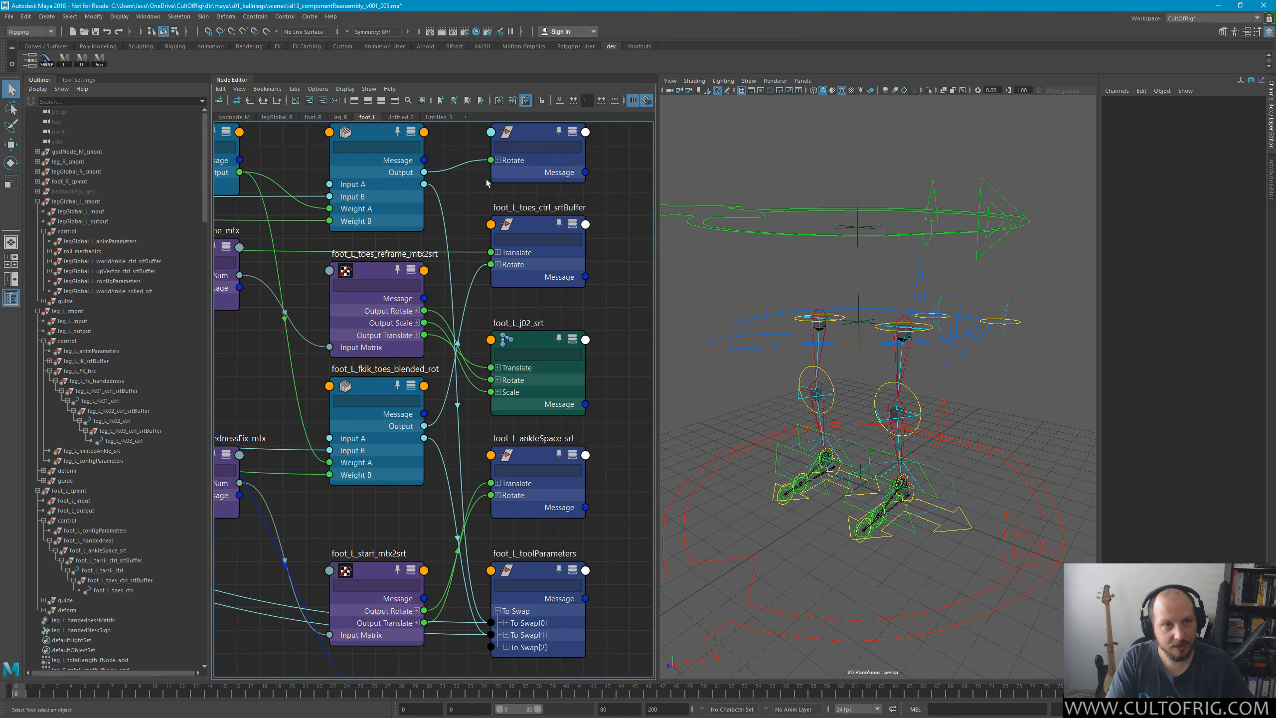
left_click(310, 117)
middle_click_drag(557, 442, 270, 484, "alt")
right_click_drag(440, 342, 382, 382, "alt")
middle_click_drag(477, 390, 200, 382, "alt")
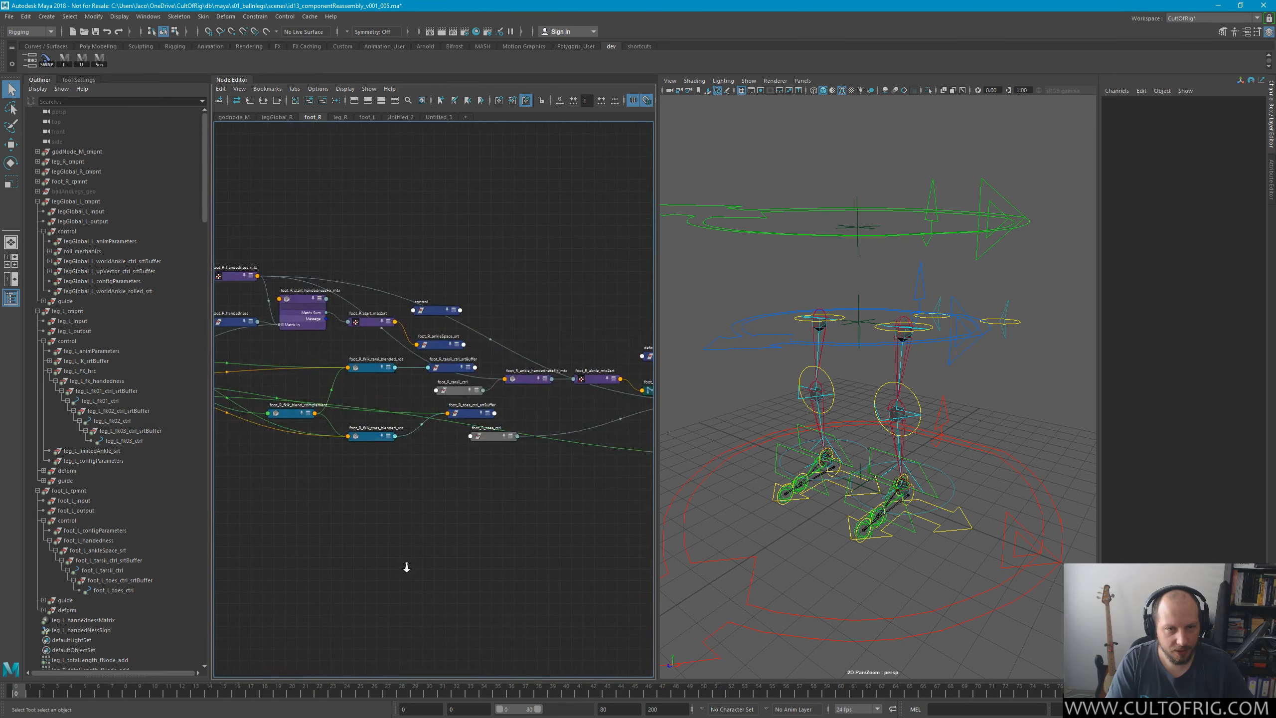
right_click_drag(404, 566, 441, 453, "alt")
middle_click_drag(526, 314, 284, 529, "alt")
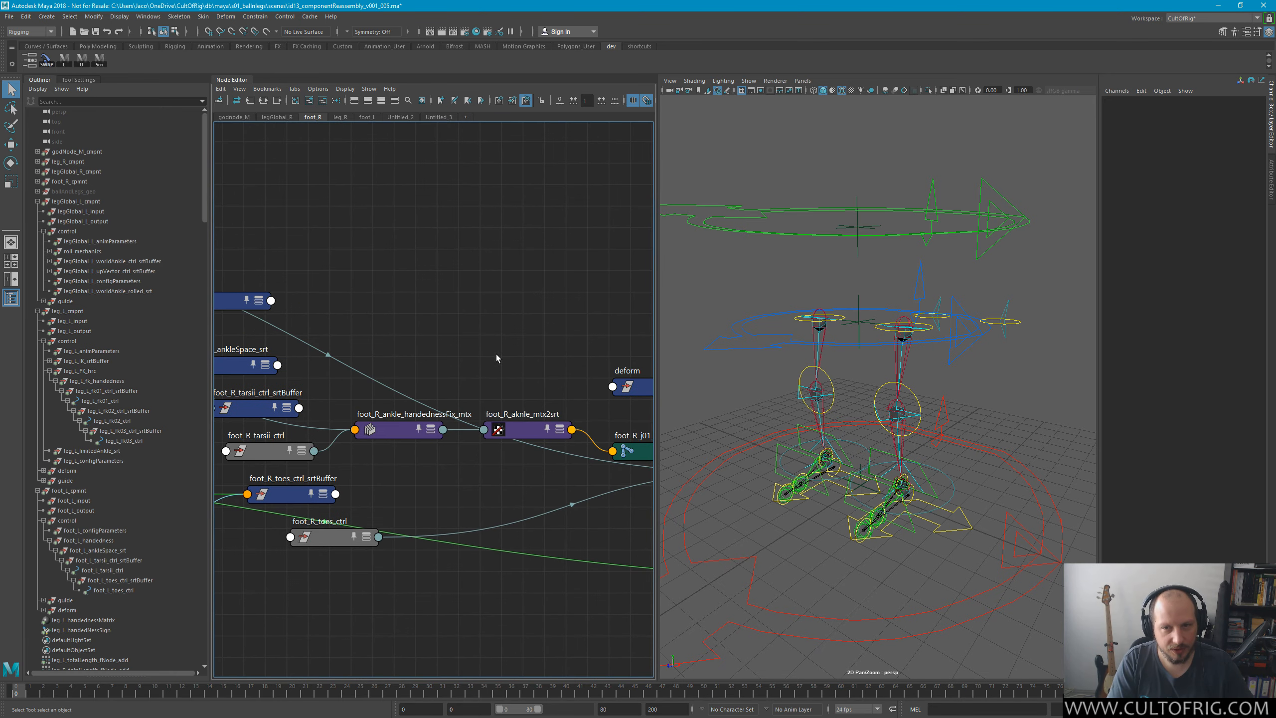
middle_click_drag(321, 352, 525, 332, "alt")
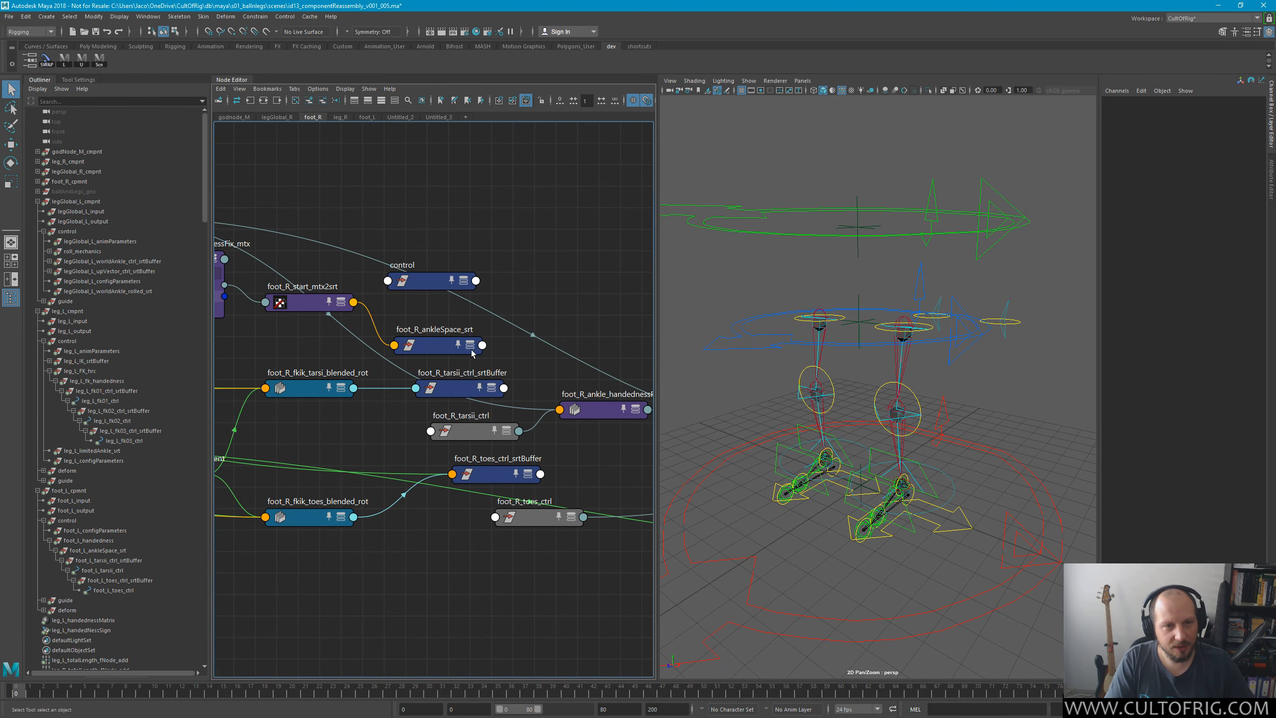
middle_click_drag(242, 335, 505, 358, "alt")
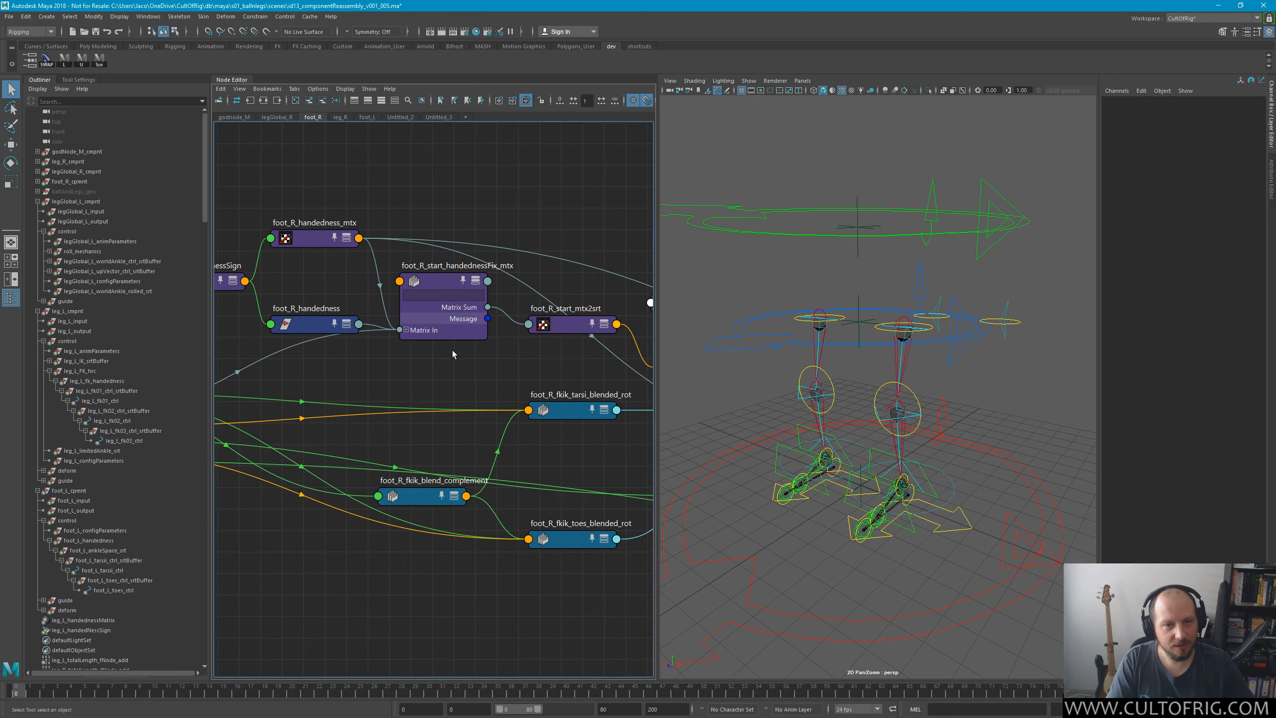
mouse_move(460, 415)
middle_mouse_down("alt")
mouse_move(430, 424)
mouse_move(216, 390)
middle_mouse_up("alt")
middle_click_drag(577, 460, 143, 327, "alt")
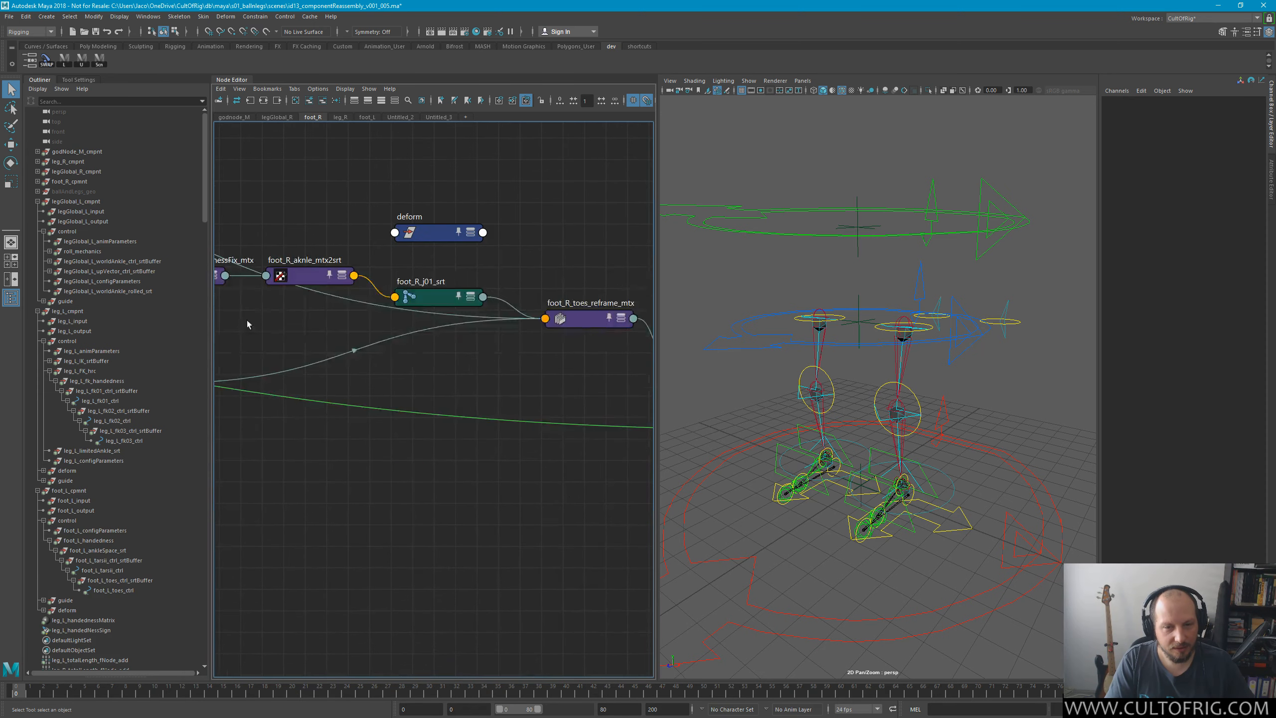
middle_click_drag(648, 461, 456, 446, "alt")
middle_click_drag(598, 437, 430, 428, "alt")
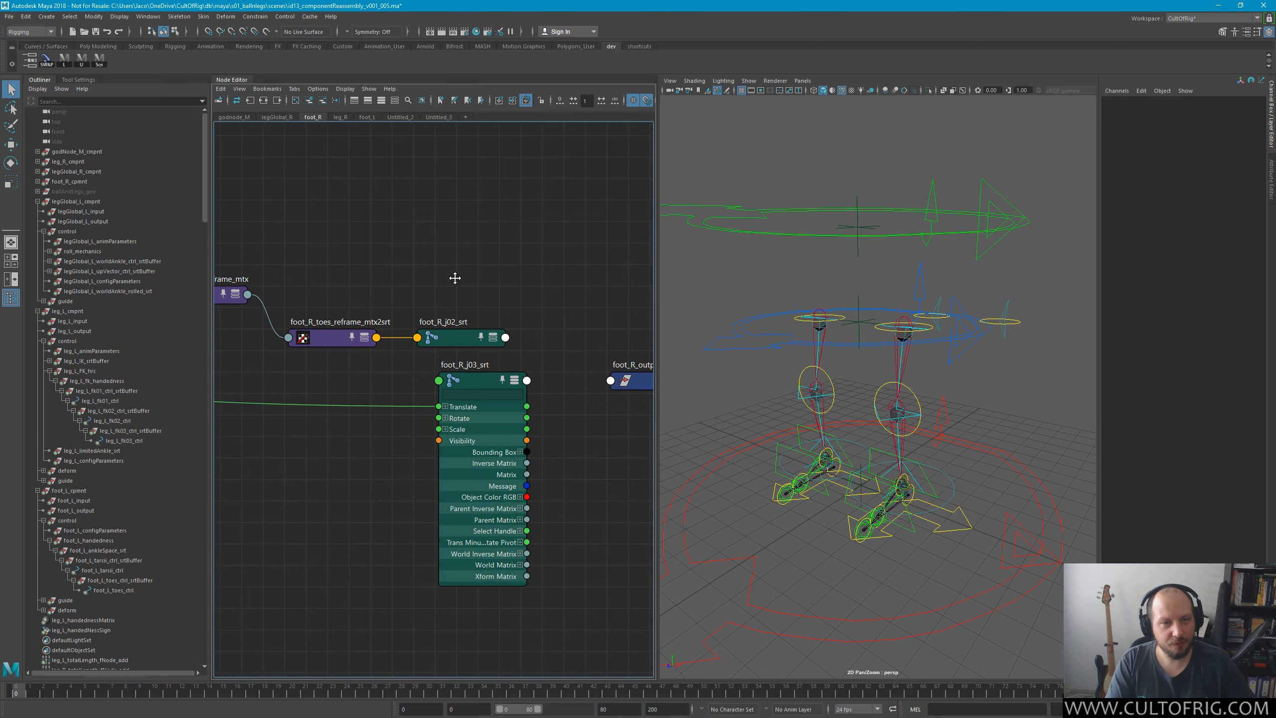
scroll(459, 287, "down", 6)
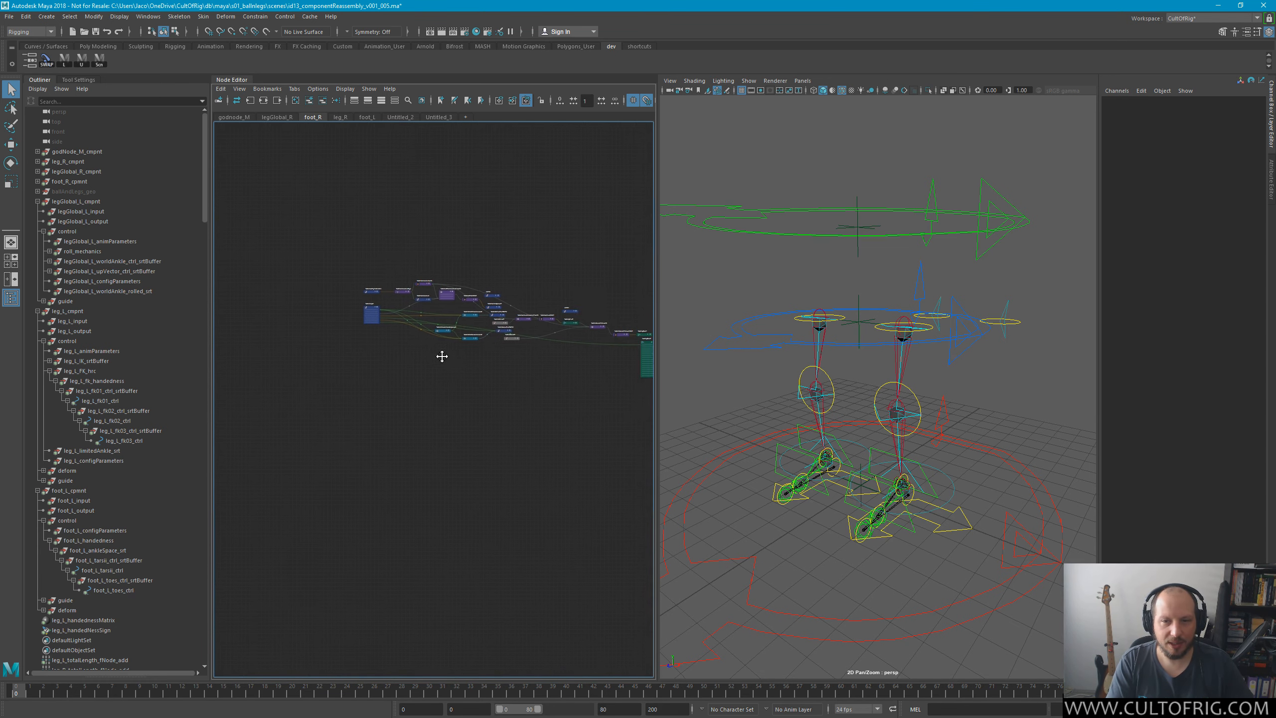
scroll(441, 356, "up", 5)
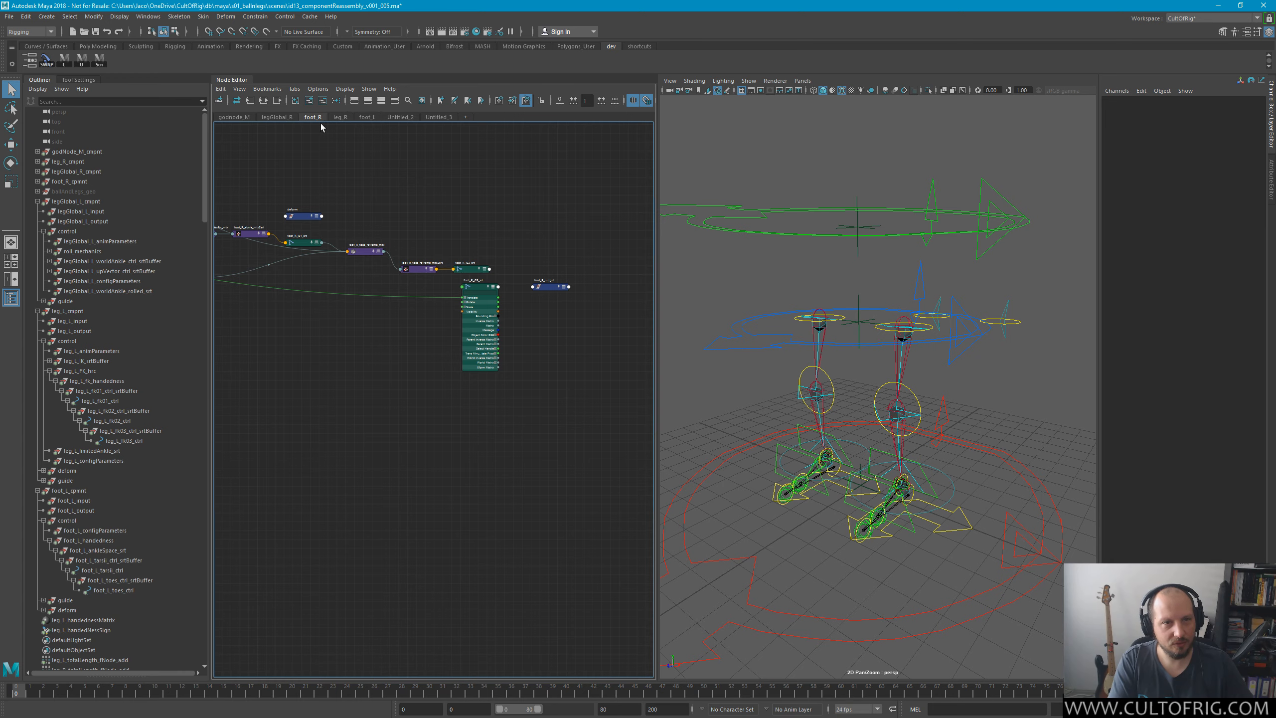
Return to the foot_L graph by way of leg_R and inspect the foot_L_toolParameters node.
left_click(338, 116)
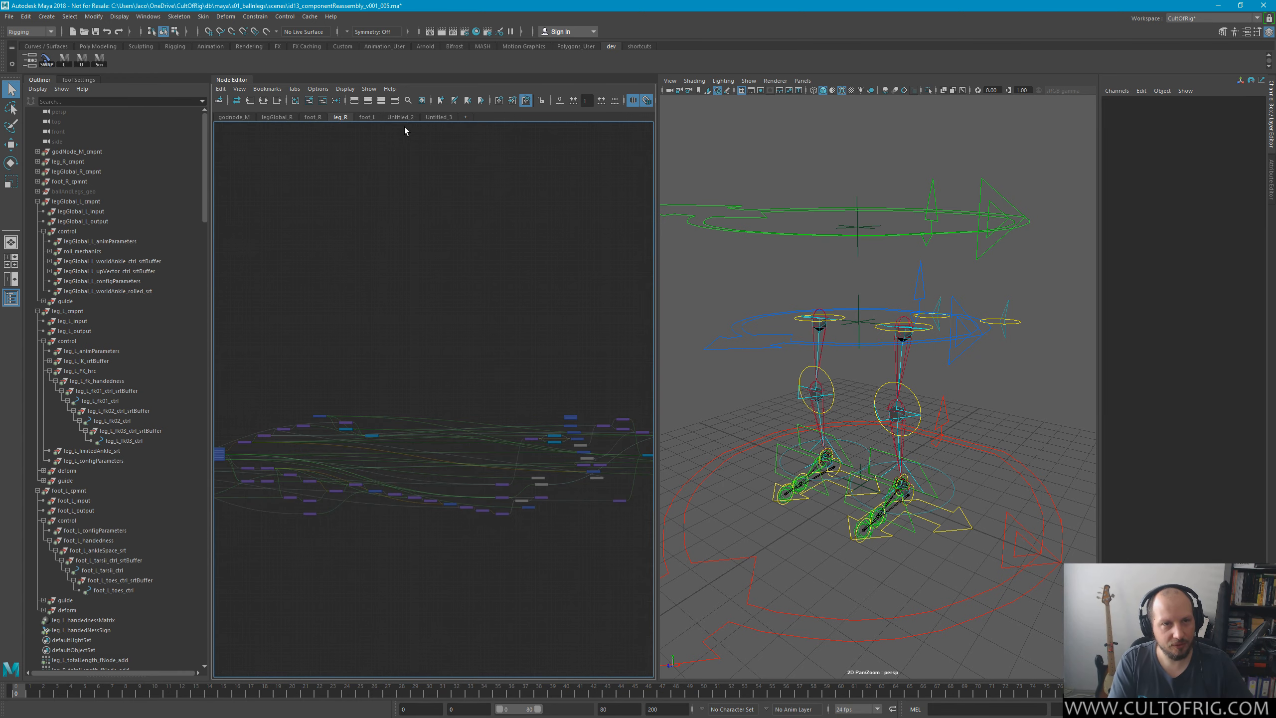
left_click(362, 117)
scroll(452, 289, "down", 6)
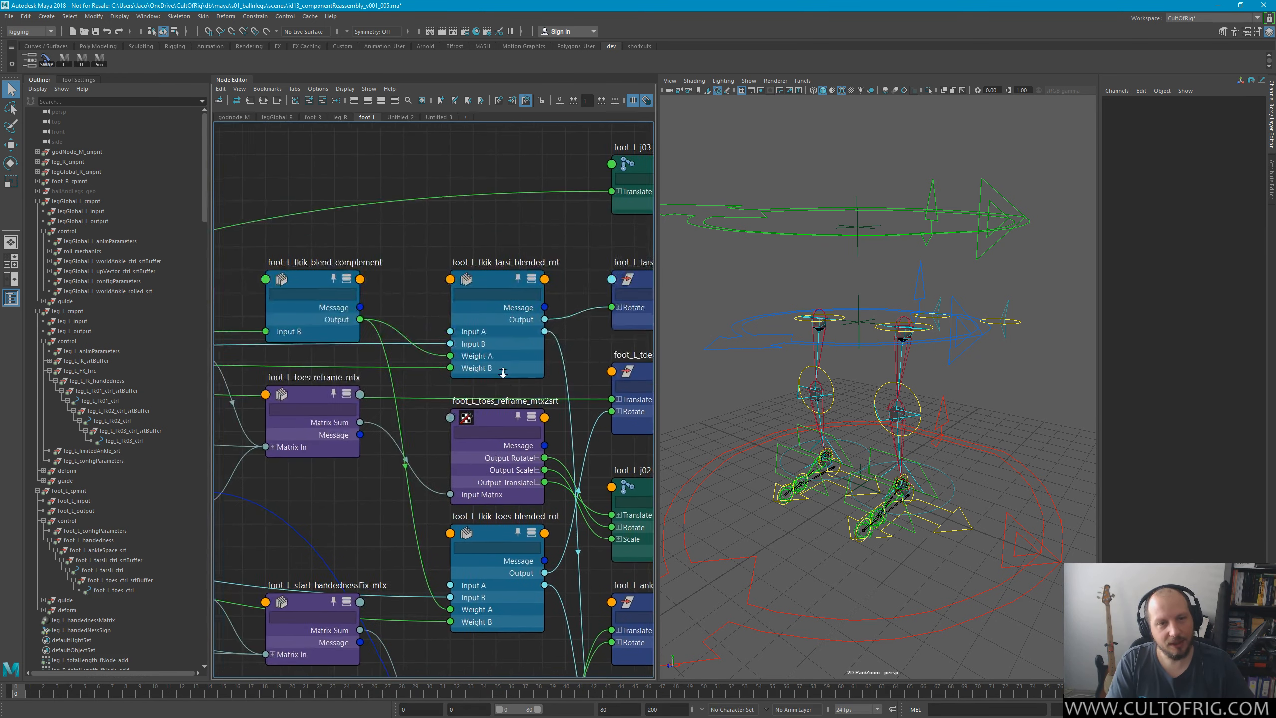
scroll(556, 471, "up", 6)
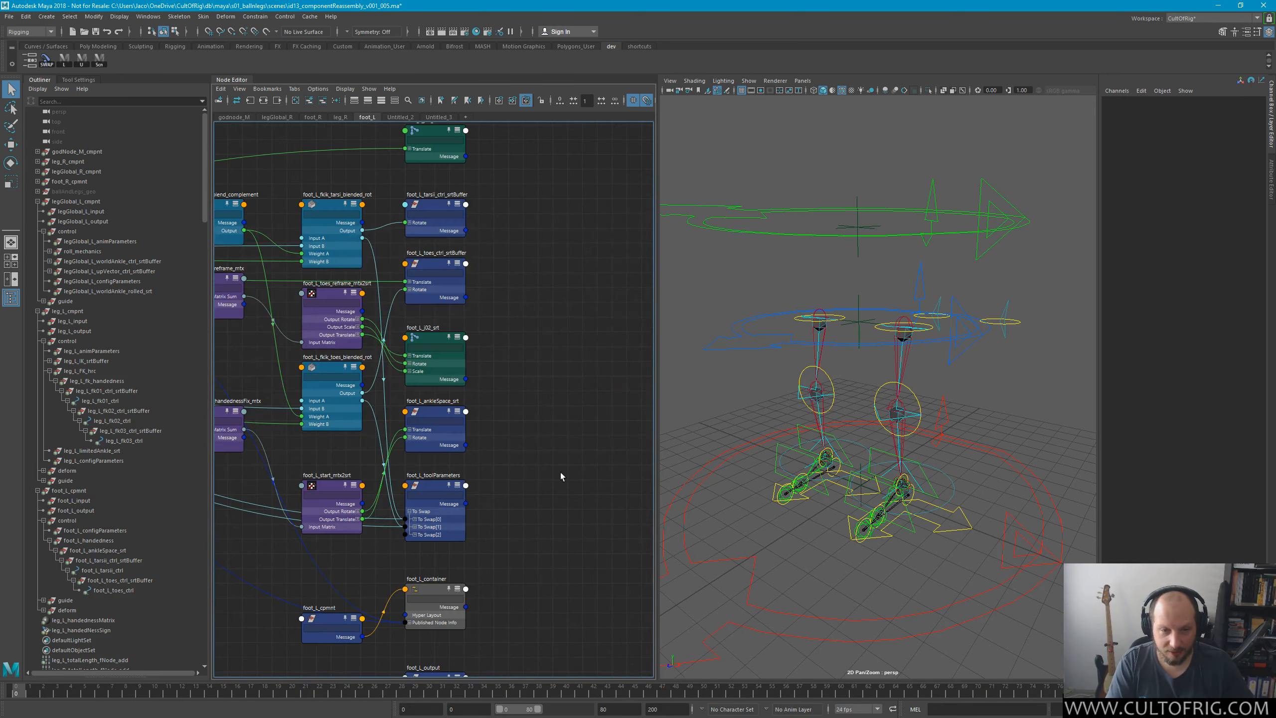
left_click(456, 524)
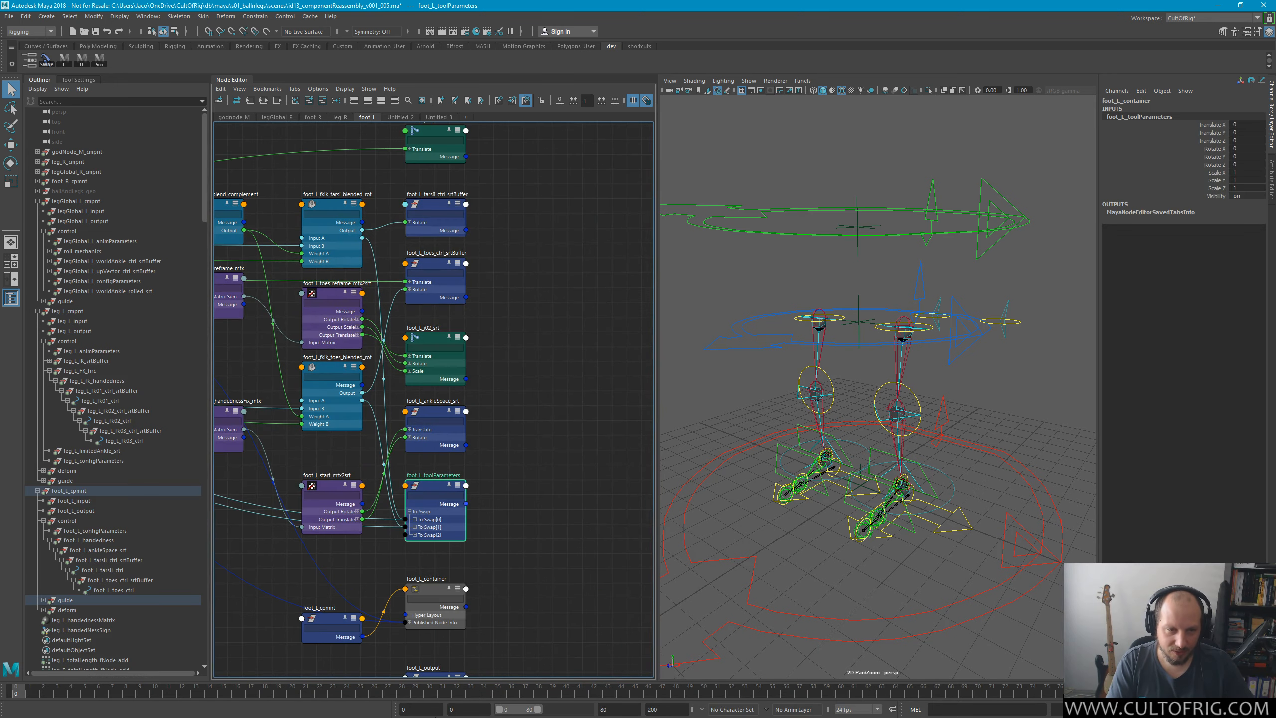
left_click(506, 450)
Inspect the left leg's world ankle control, and compare the left and right knee position guides.
left_click(964, 489)
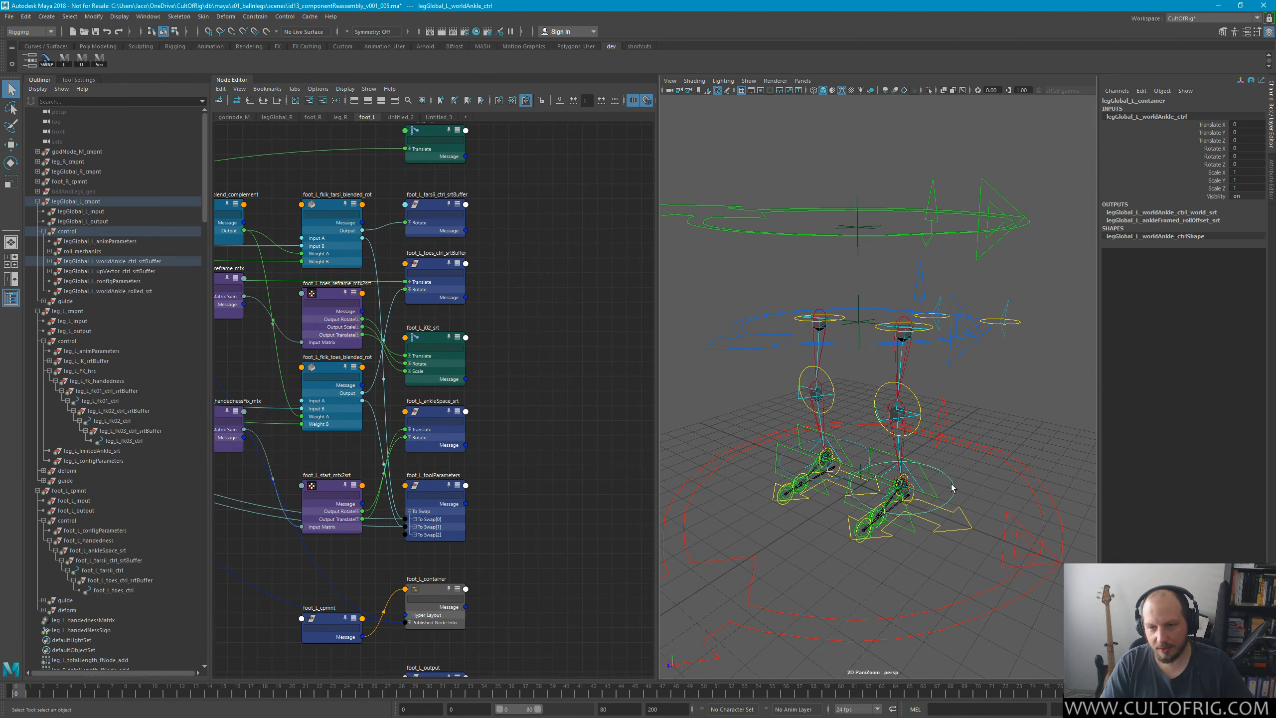
left_click_drag(986, 411, 932, 382, "alt")
left_click(927, 396)
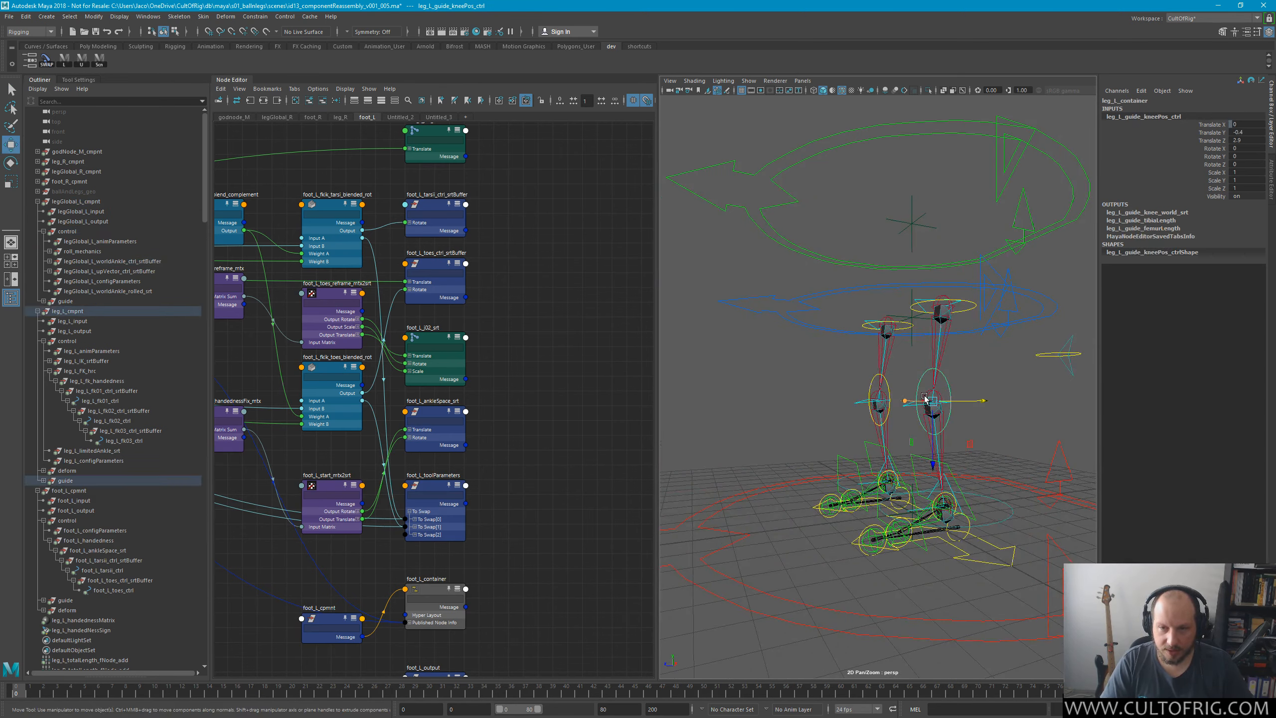
key("w")
left_click(877, 390)
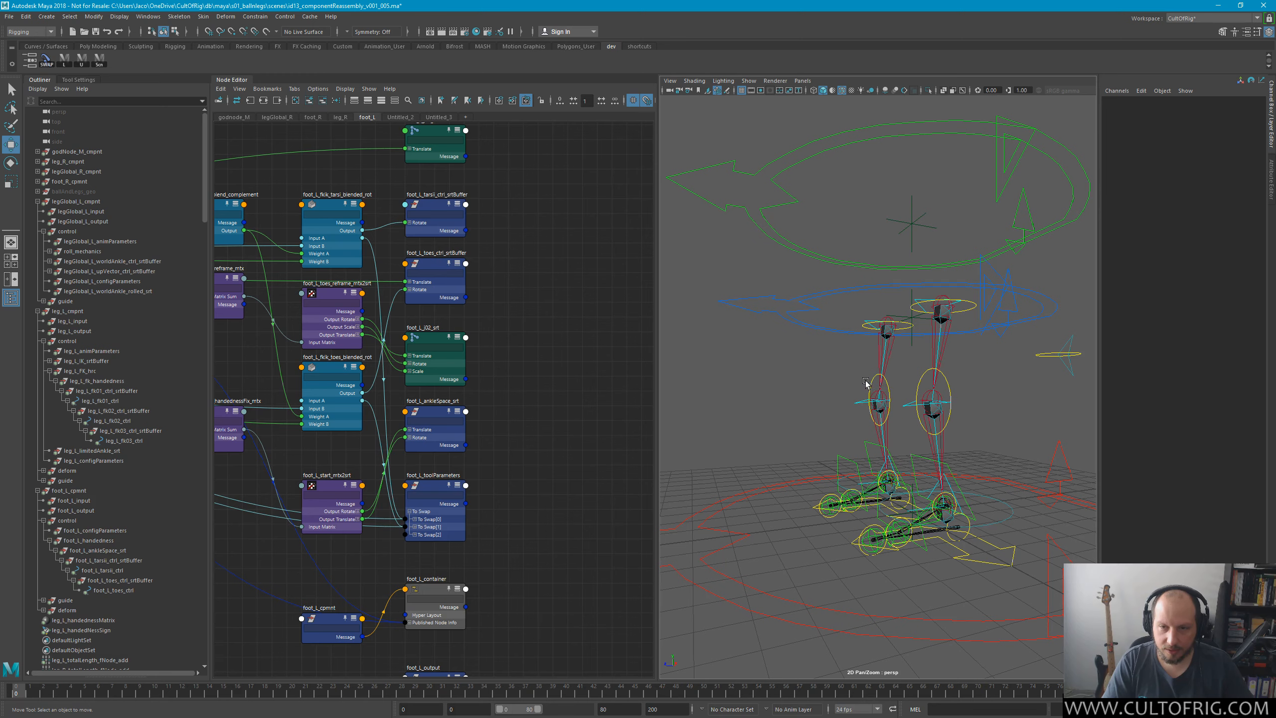
left_click(877, 390)
left_click_drag(876, 389, 920, 382)
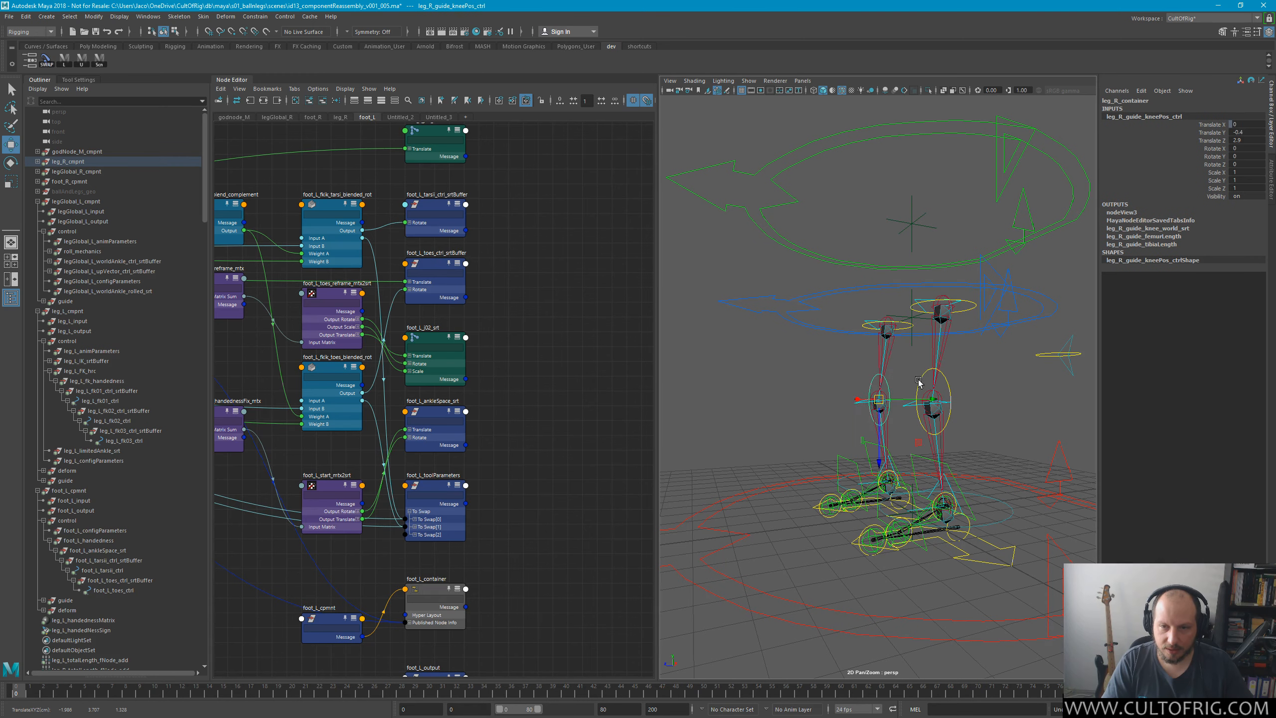
key("q")
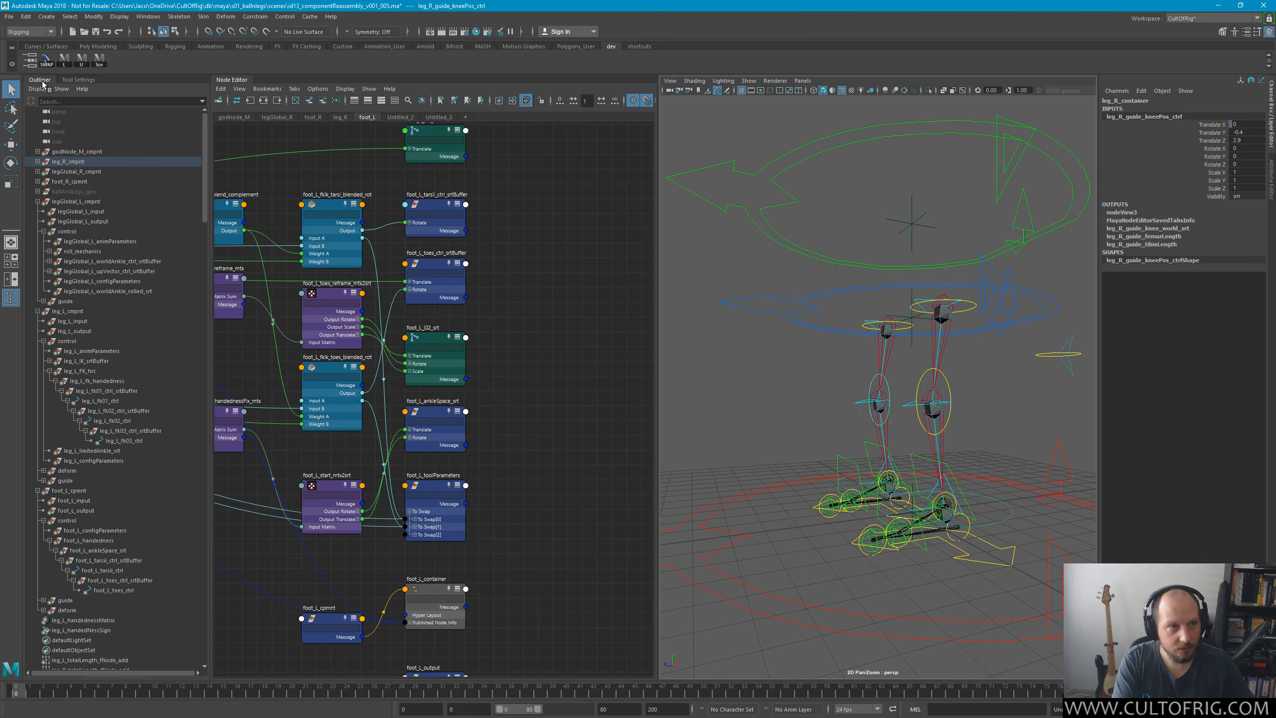
Inspect the left knee position guide and its move axis, viewing the legs from another angle.
left_click(976, 362)
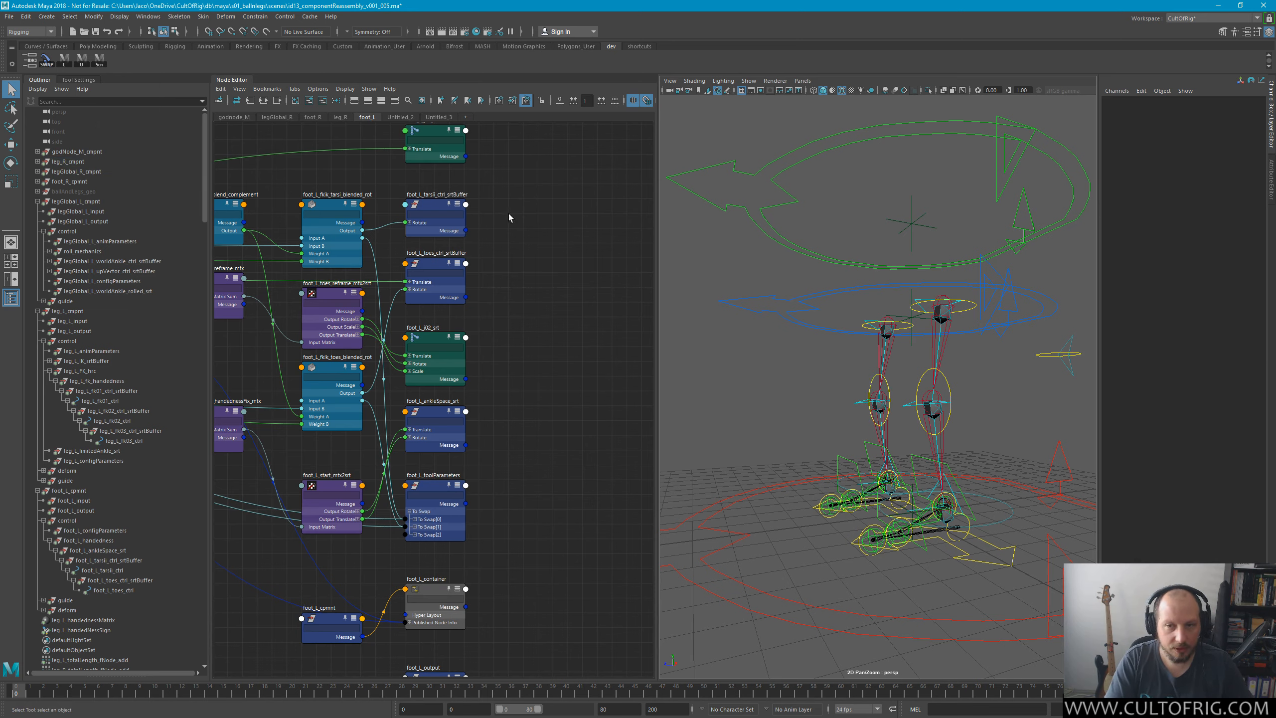
left_click_drag(976, 400, 948, 387)
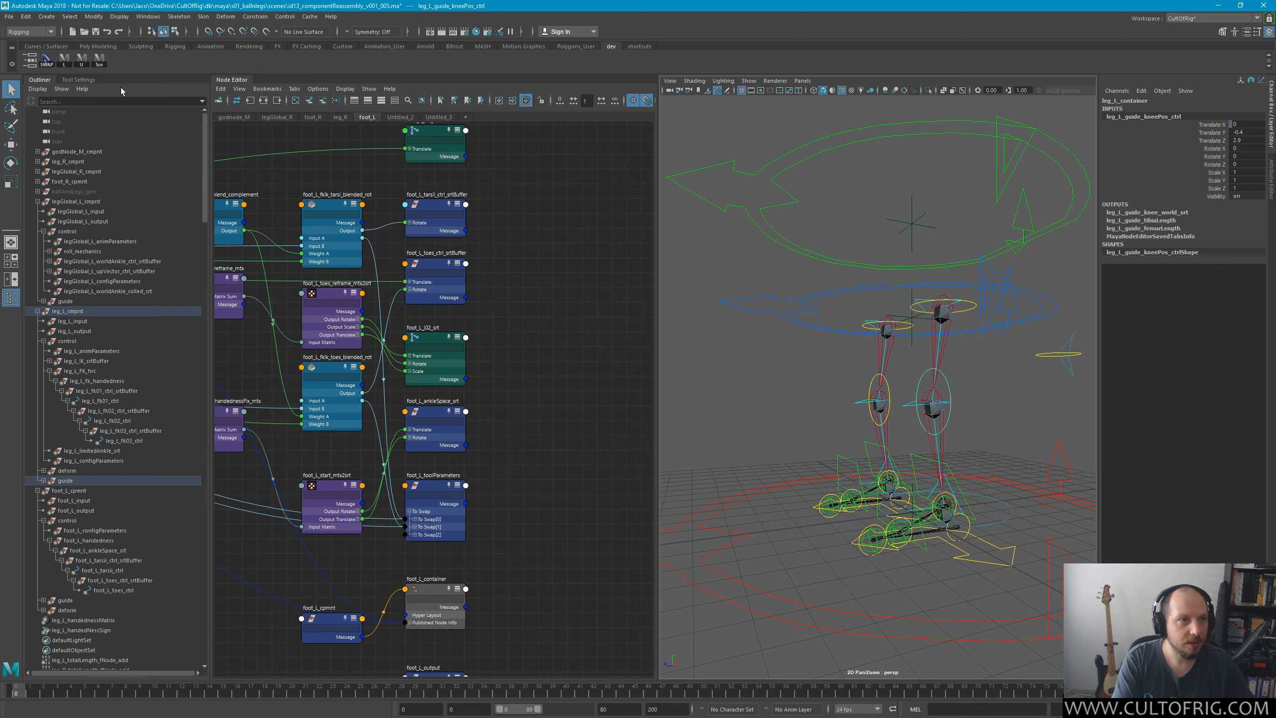
left_click(974, 408)
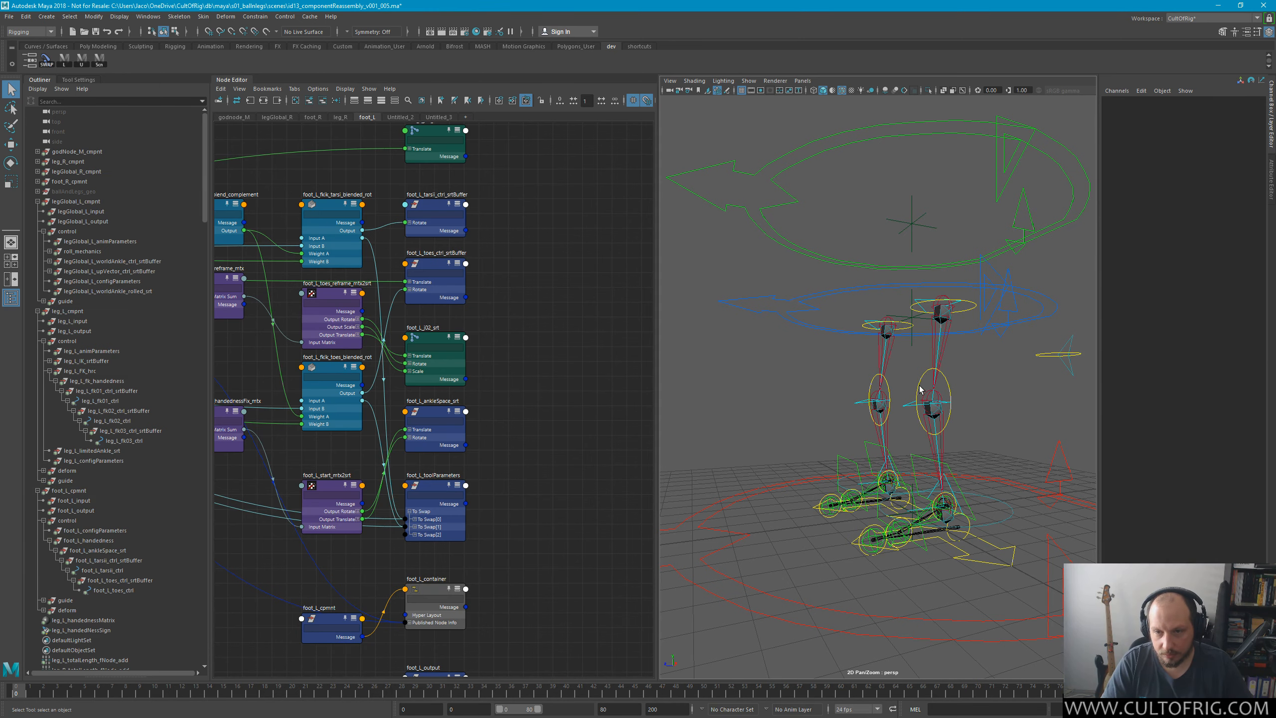
left_click(923, 403)
key("w")
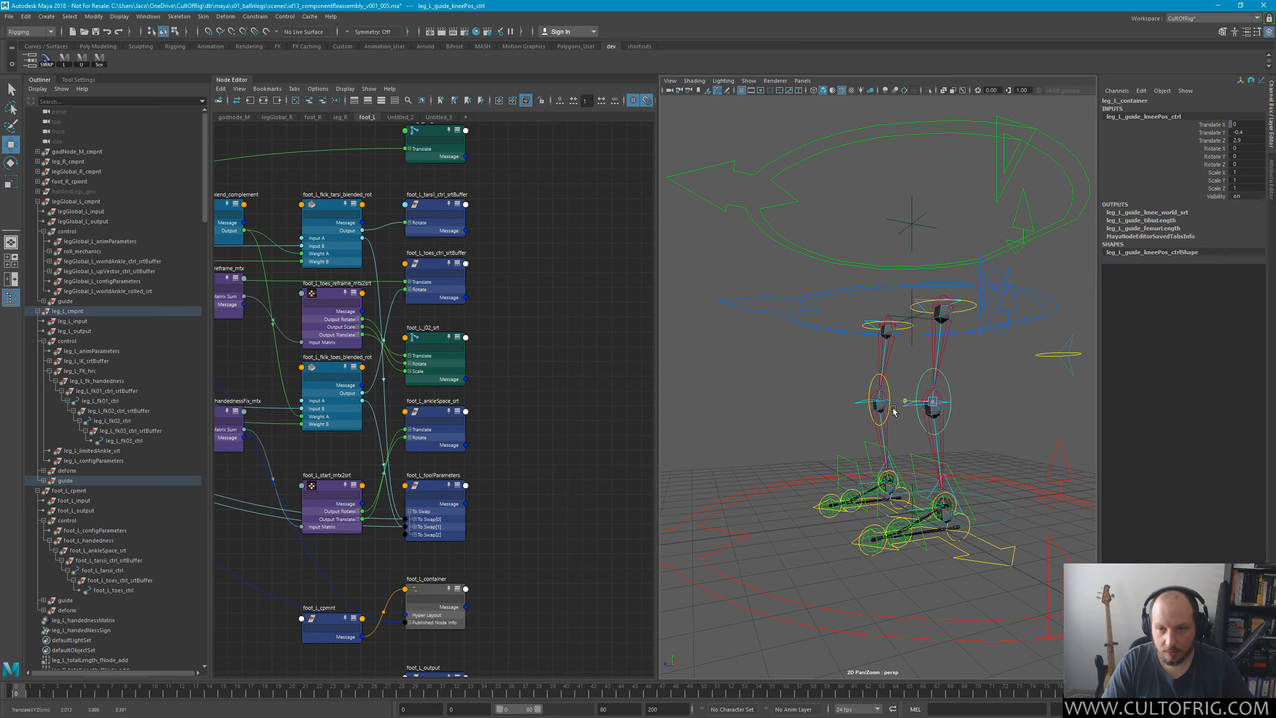
left_click_drag(944, 389, 946, 444, "alt")
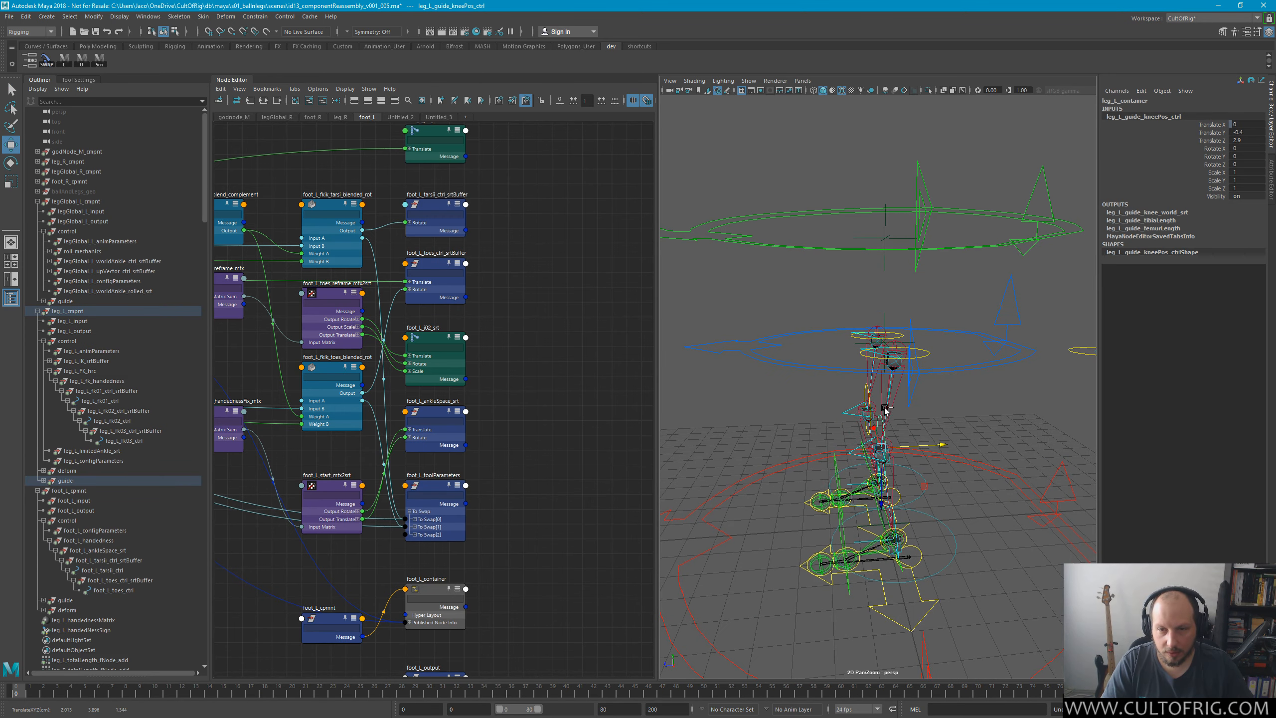
Try moving the right knee position guide along its axis, undo the move, and clear the selection.
left_click(868, 394)
left_click(935, 405)
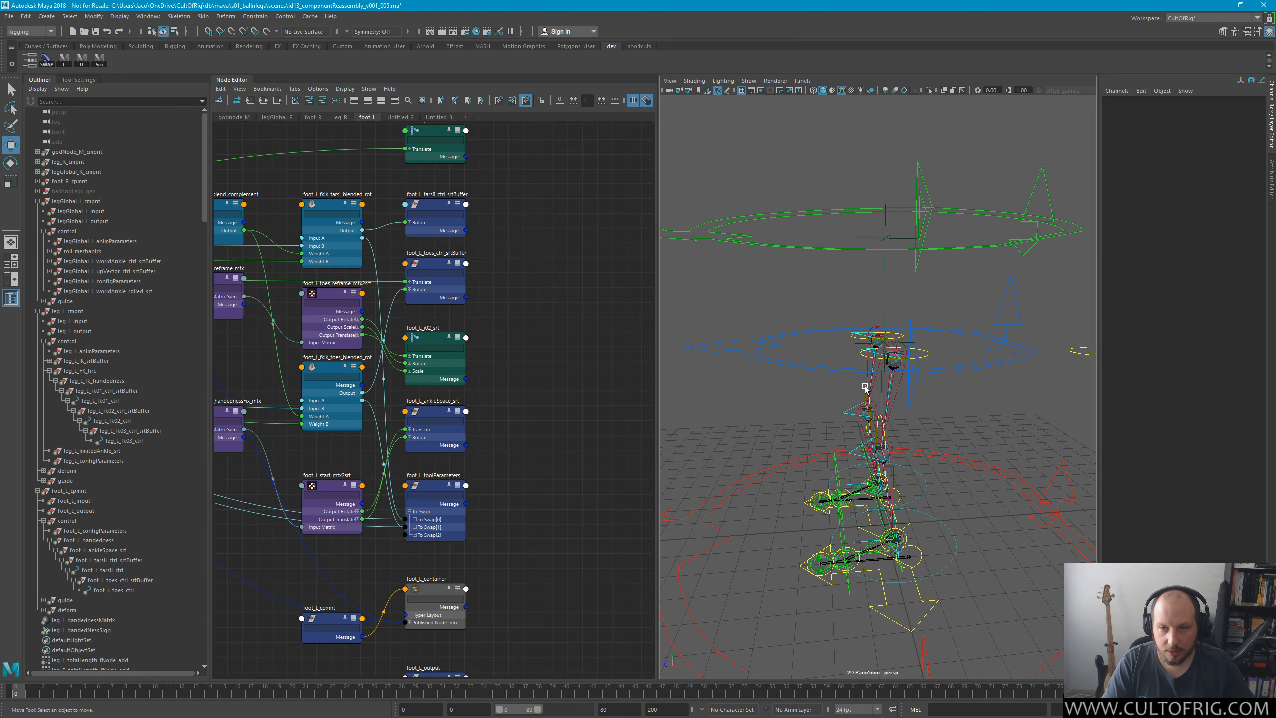
left_click(866, 388)
mouse_move(925, 408)
left_mouse_down()
mouse_move(918, 417)
mouse_move(945, 398)
left_mouse_up()
key("ctrl+z")
left_click(968, 422)
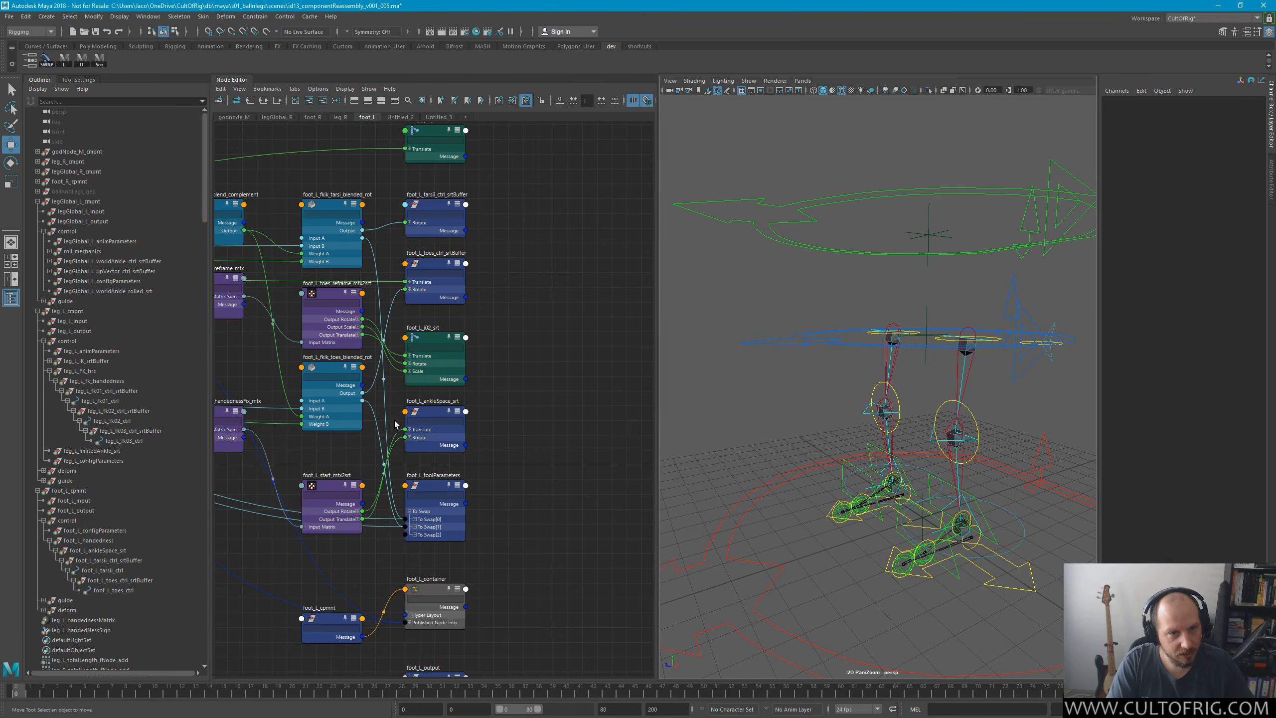
Find leg_L_animParameters at the input end of the foot_L graph and set its FKIK Blend to 1.
middle_click_drag(394, 424, 518, 456, "alt")
middle_click_drag(301, 377, 601, 444, "alt")
middle_click_drag(341, 373, 538, 341, "alt")
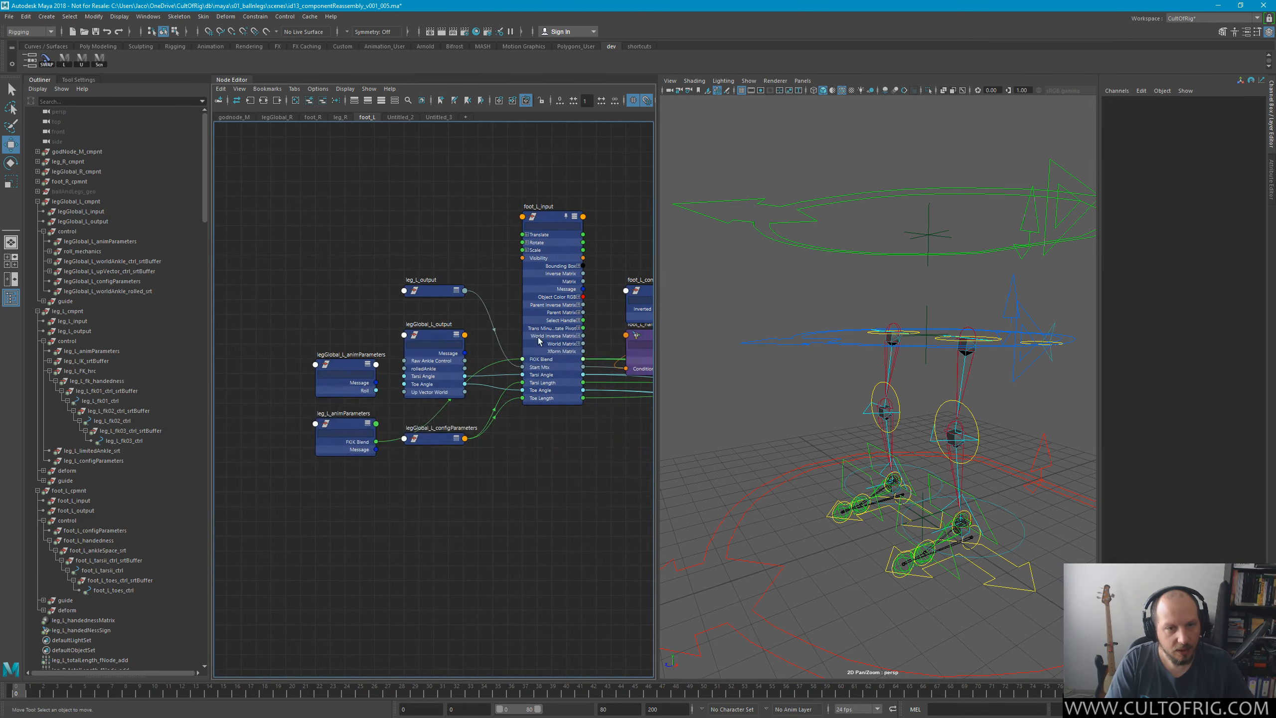
left_click(345, 433)
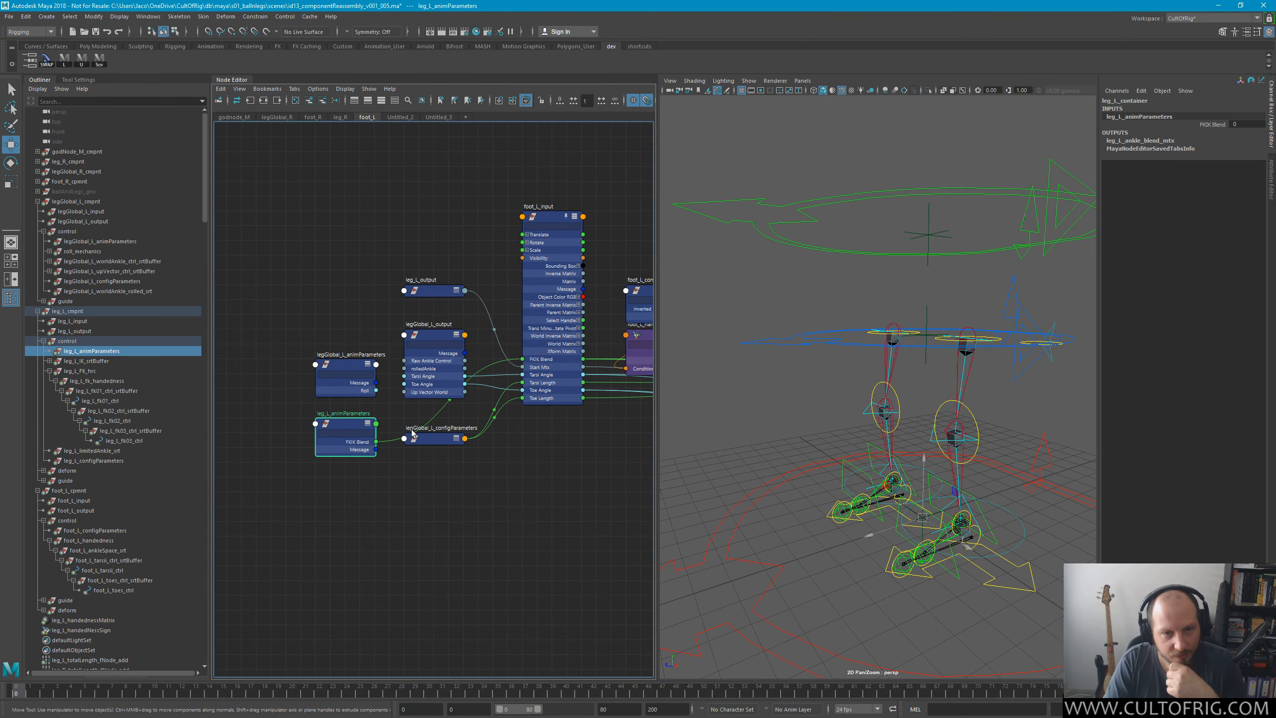
left_click(1214, 126)
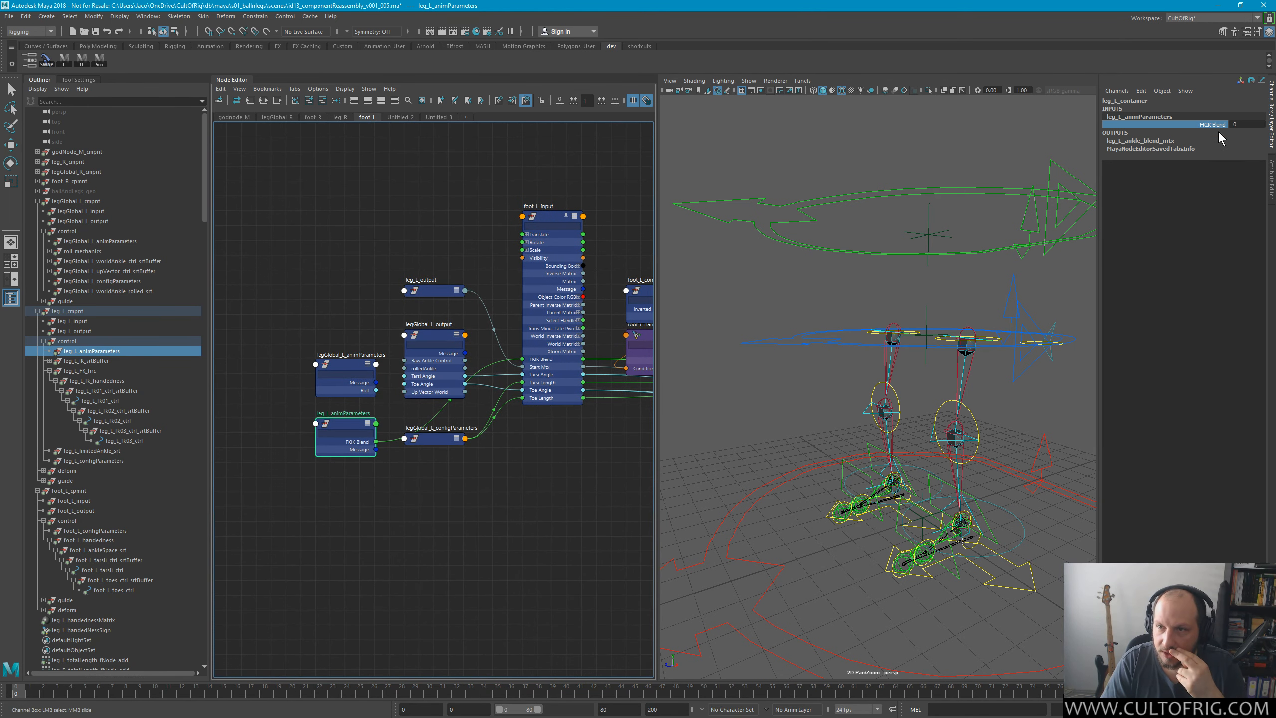
middle_click_drag(882, 288, 1072, 382)
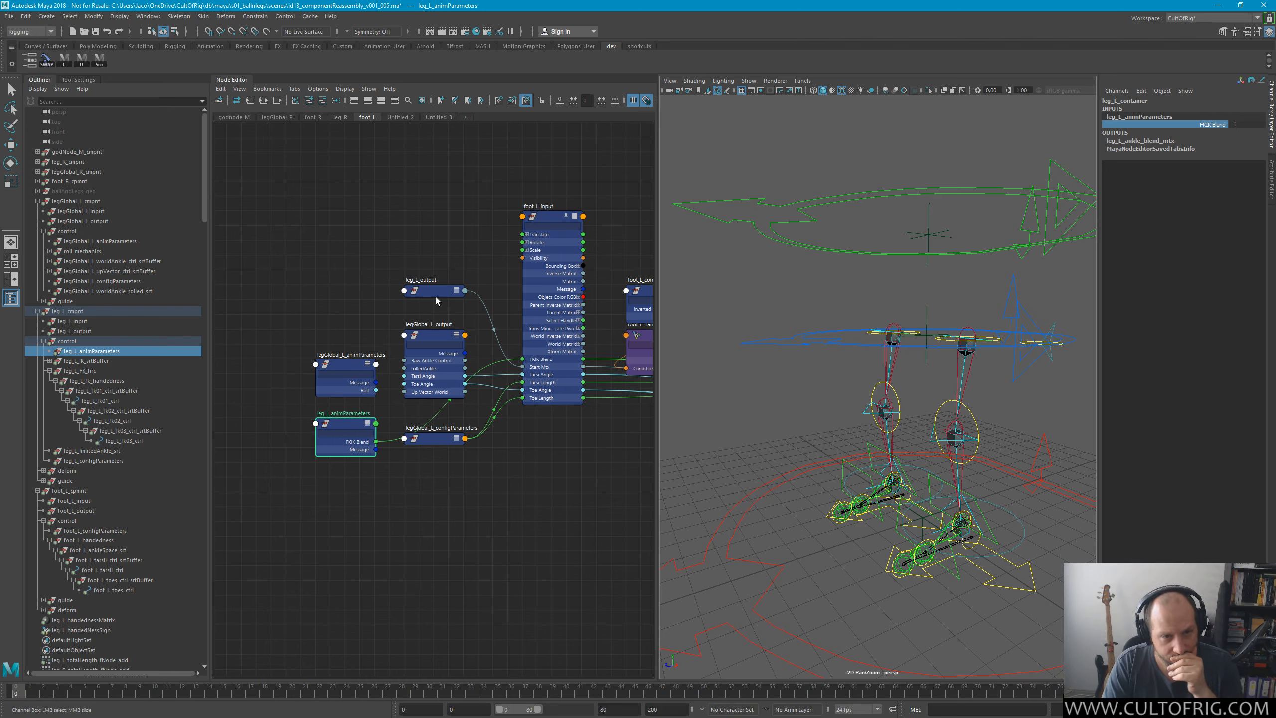
Expand leg_R_cmpnt and its control group in the scene hierarchy and select leg_R_animParameters.
left_click(110, 102)
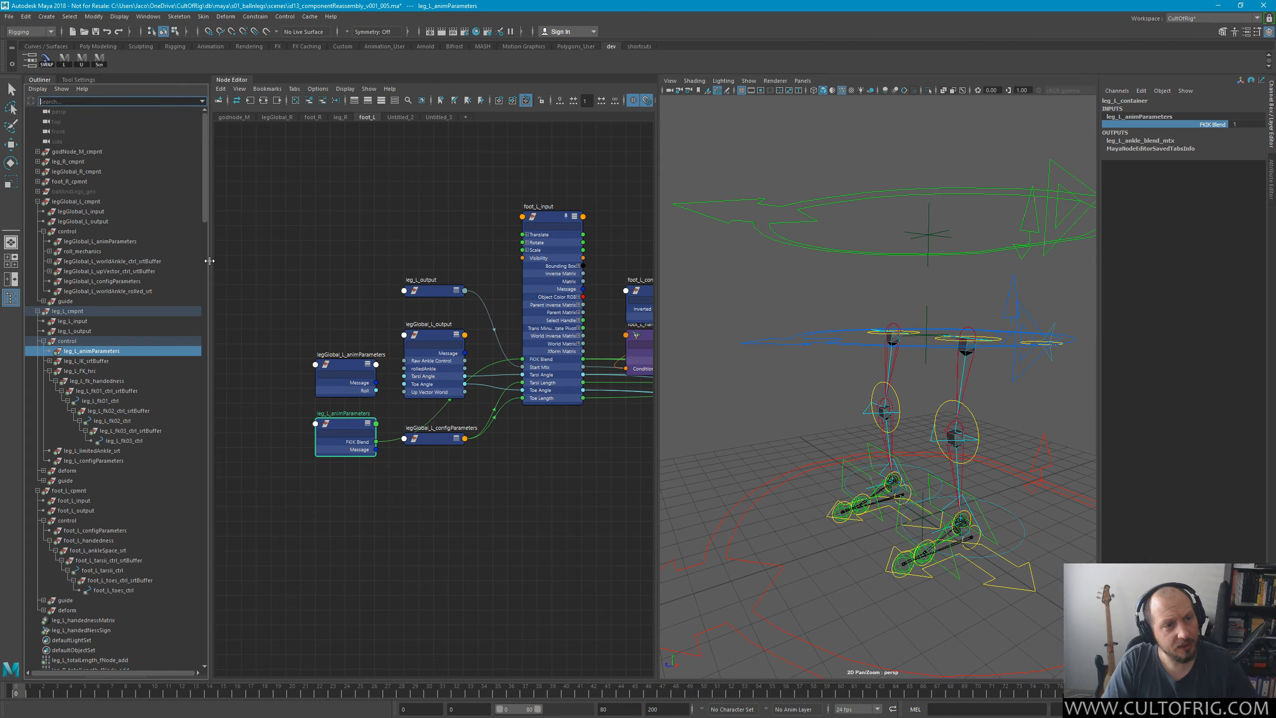
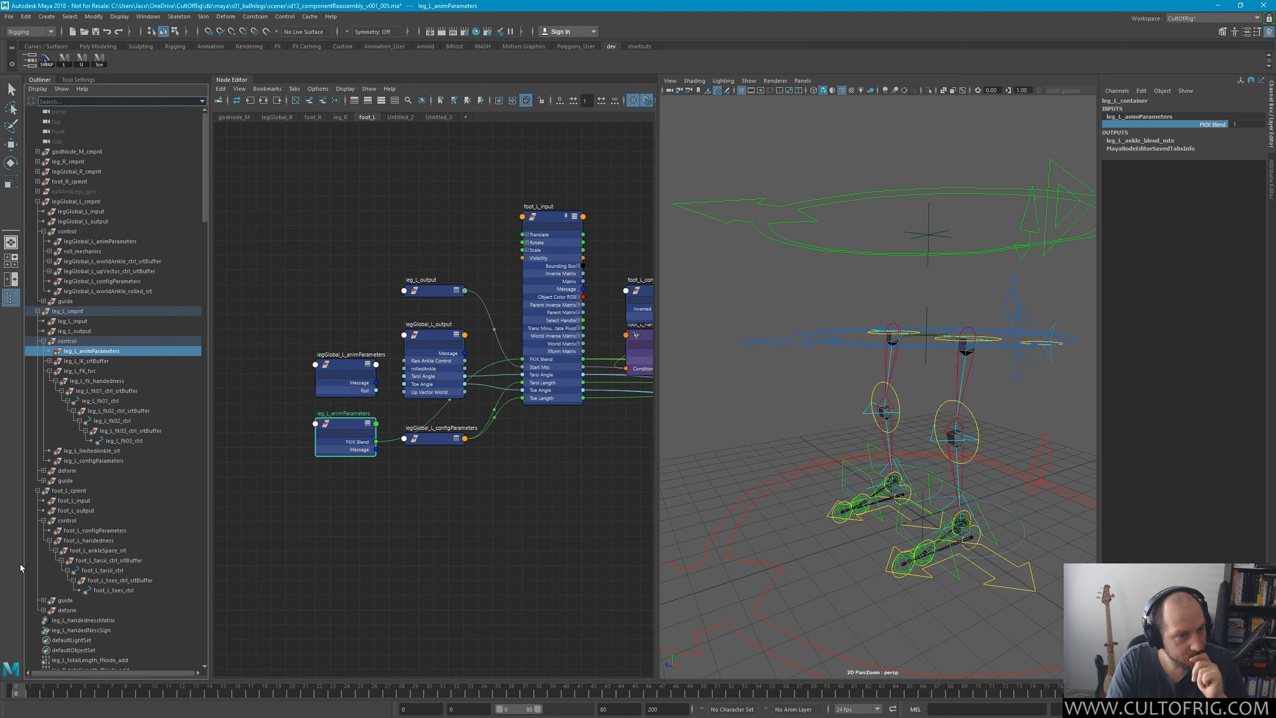
left_click(37, 162)
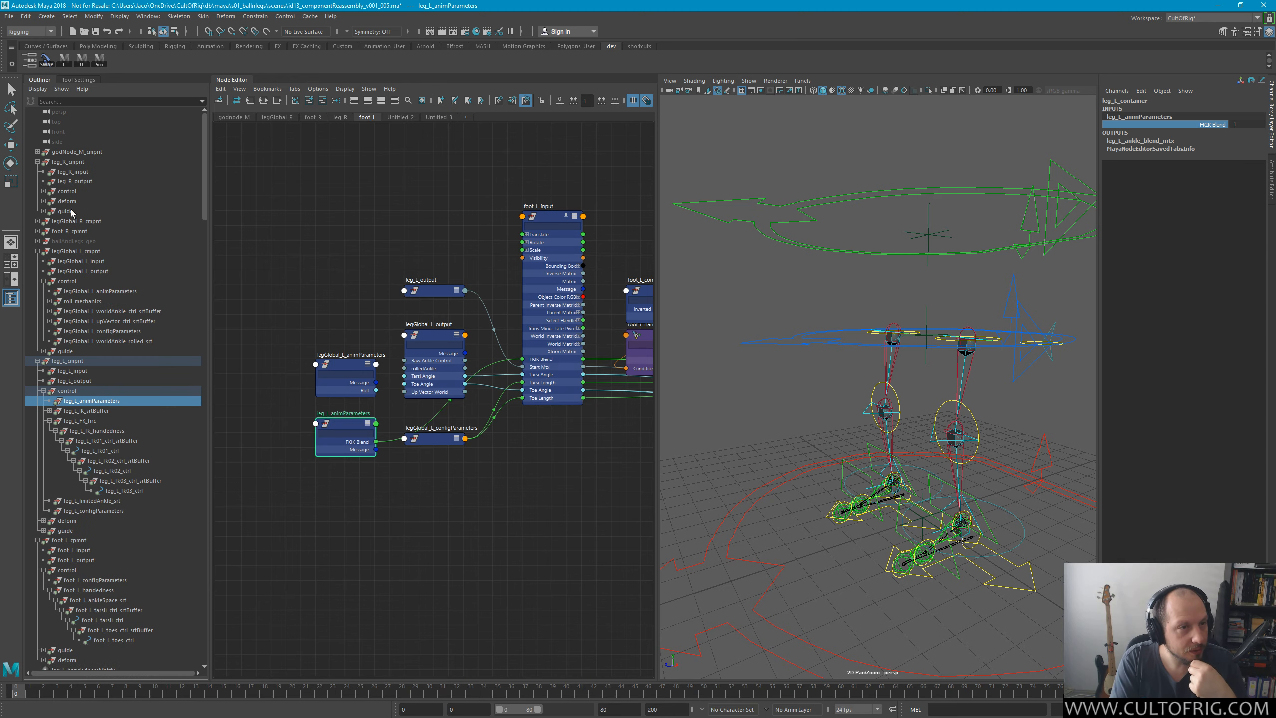
left_click(43, 192)
left_click(99, 202)
key("w")
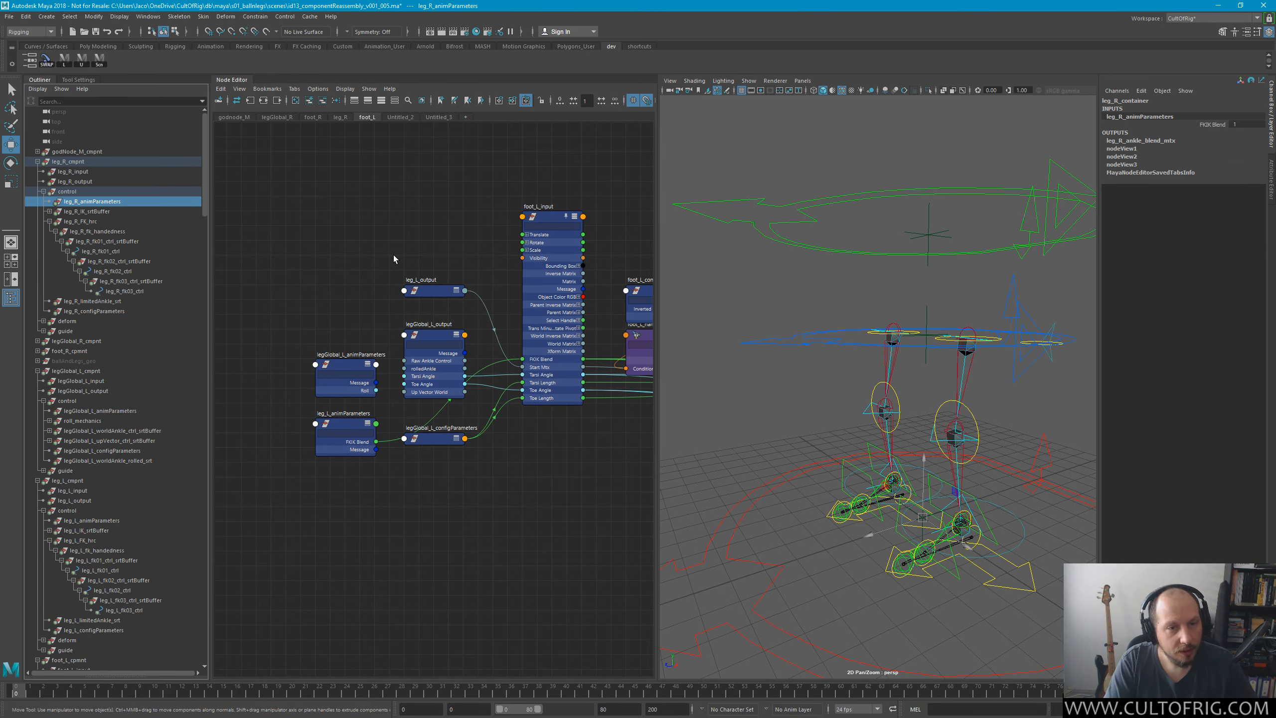
Open the foot_R graph and add leg_R_animParameters near foot_R_input.
left_click(308, 118)
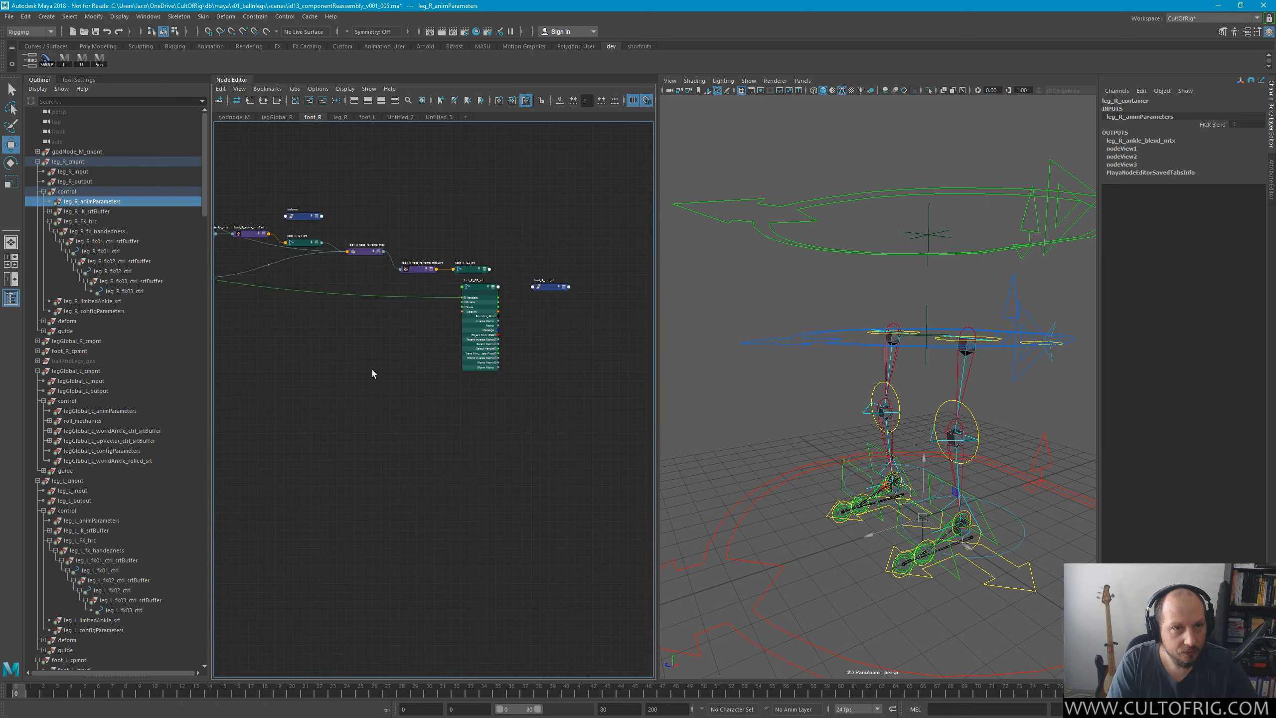
middle_click_drag(344, 382, 491, 438, "alt")
middle_click_drag(266, 377, 424, 385, "alt")
right_click_drag(424, 385, 445, 427, "alt")
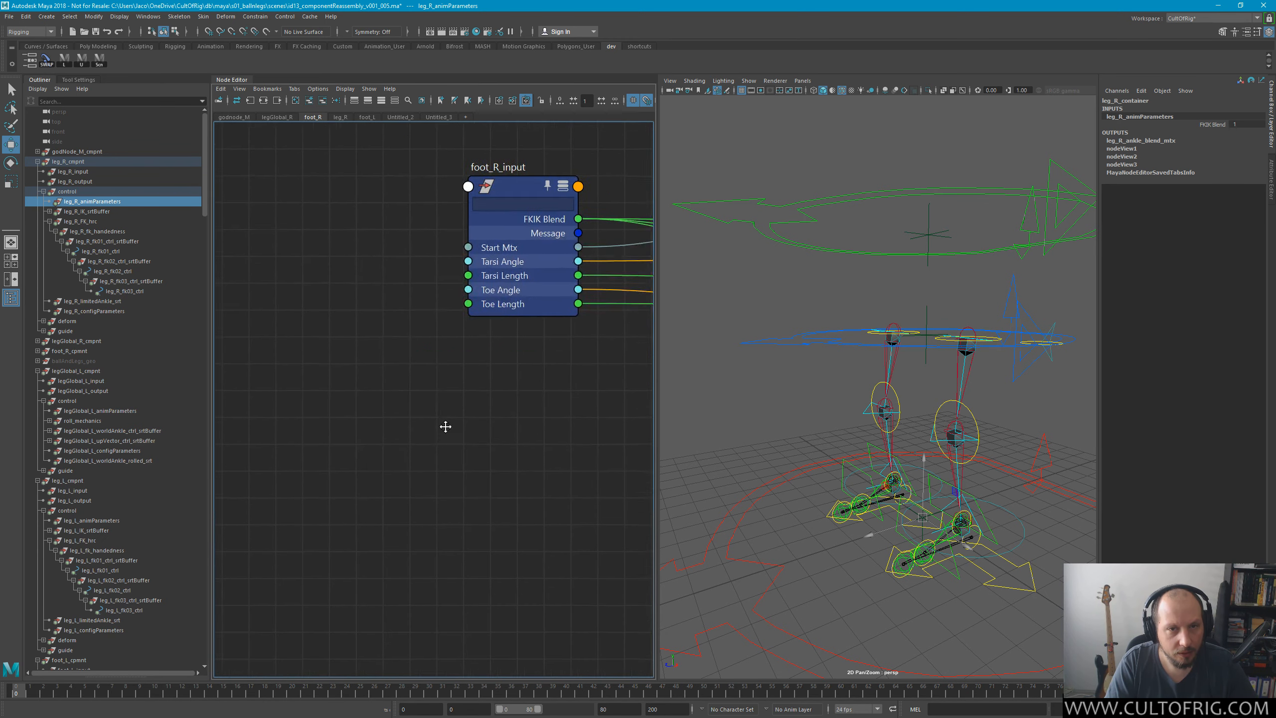
middle_click_drag(445, 427, 321, 523, "alt")
mouse_move(438, 356)
middle_mouse_down("alt")
mouse_move(383, 417)
mouse_move(446, 342)
middle_mouse_up("alt")
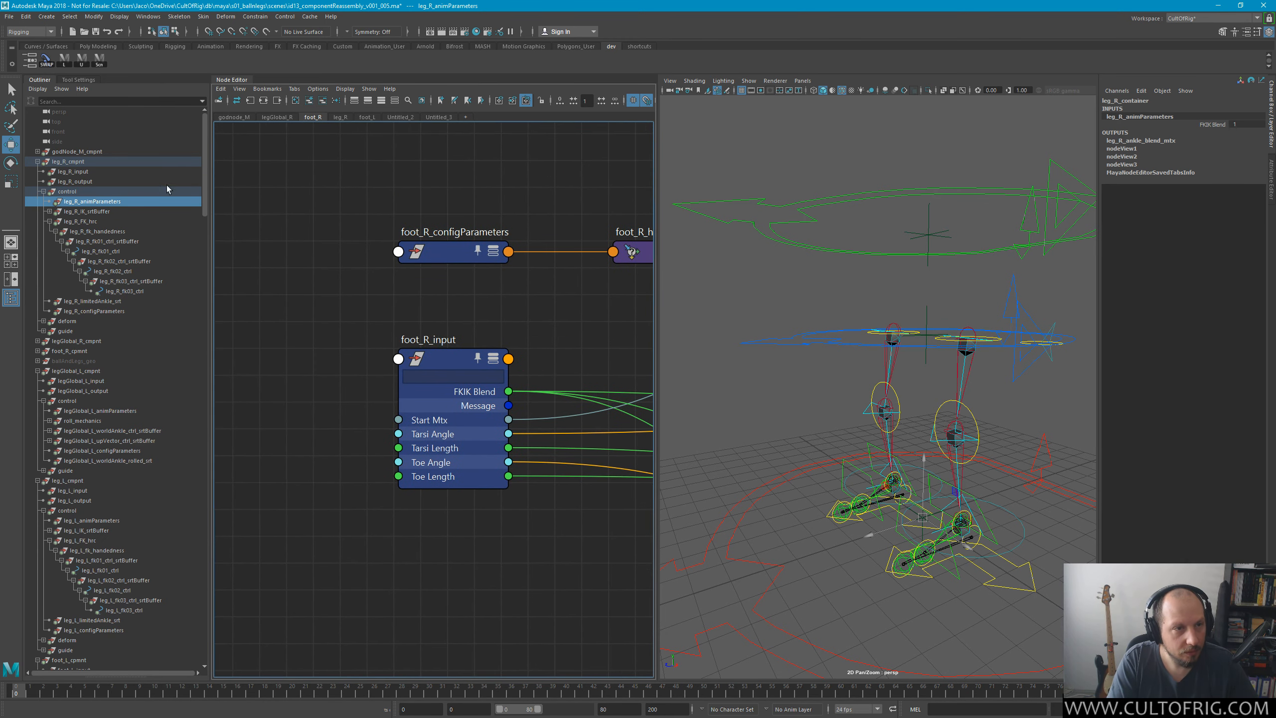
middle_click_drag(108, 202, 301, 292)
Show all attributes of foot_R_input and place leg_R_animParameters beside it, level with its lower attributes.
left_click(456, 387)
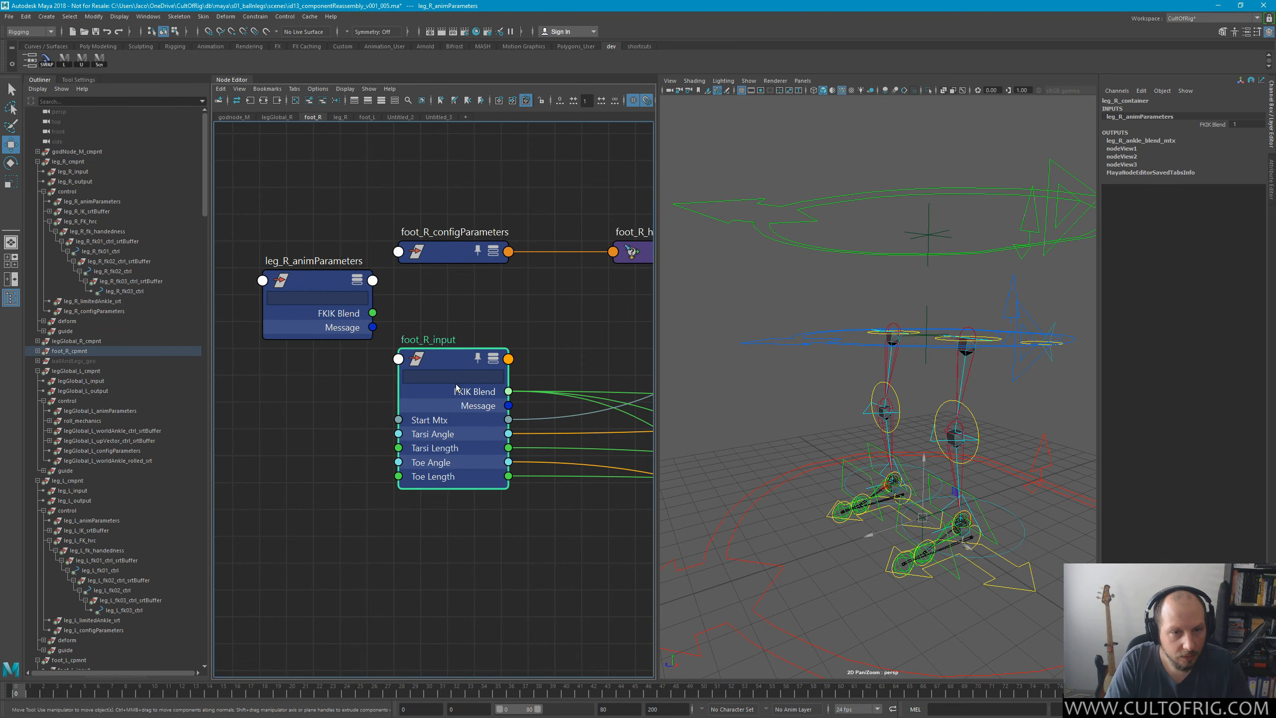
key("3")
middle_click_drag(363, 353, 419, 226, "alt")
left_click_drag(365, 152, 281, 338)
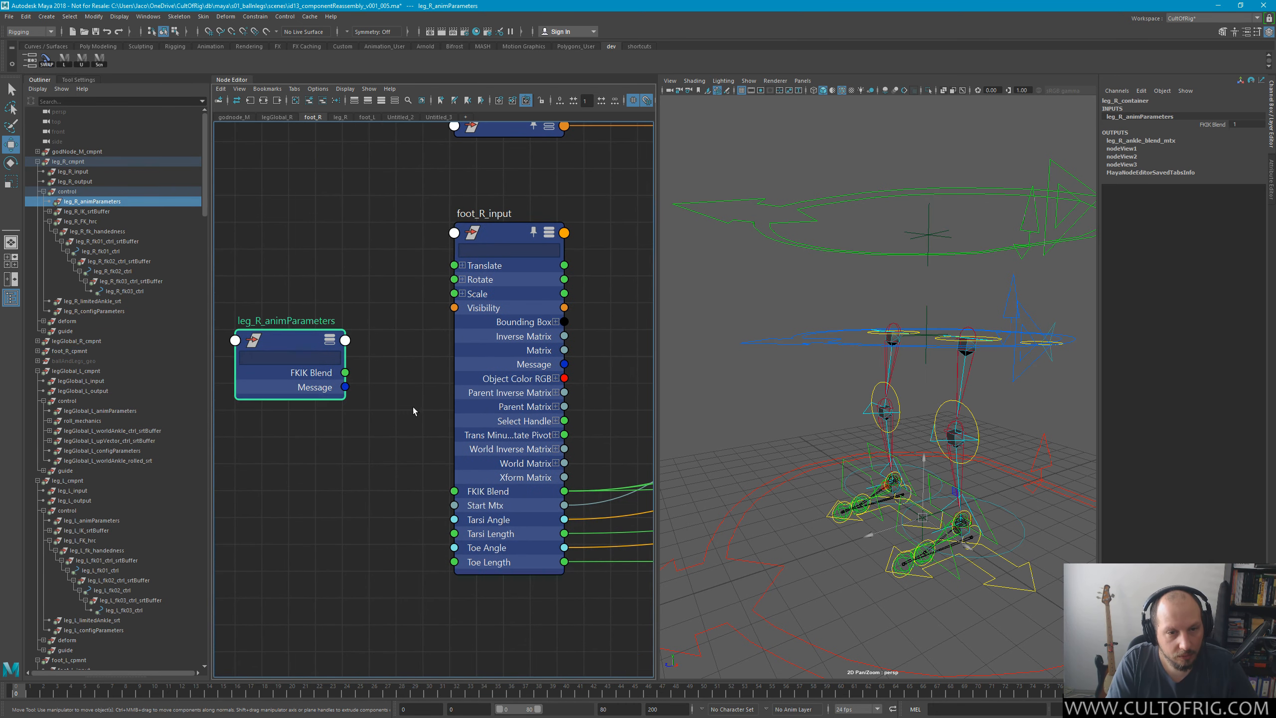
left_click_drag(349, 370, 376, 451)
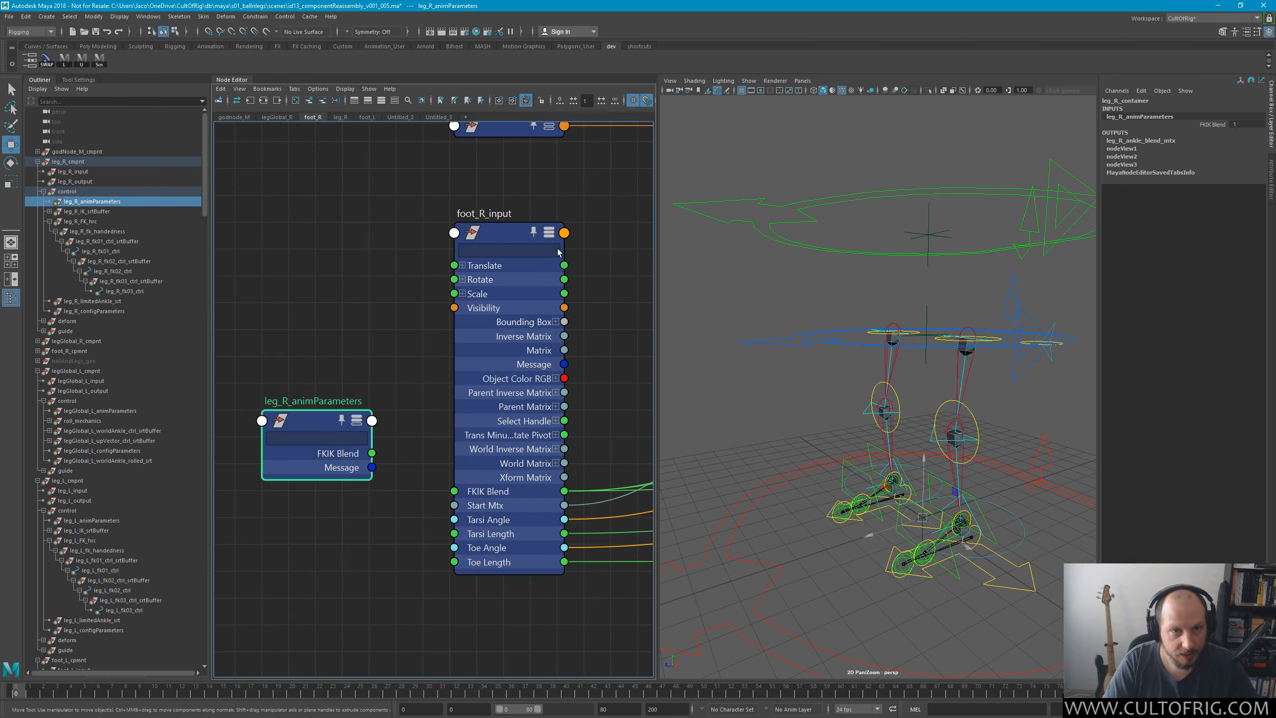
Examine the whole foot_R graph from foot_R_input to foot_R_output for the nodes and connections it contains.
left_click(407, 389)
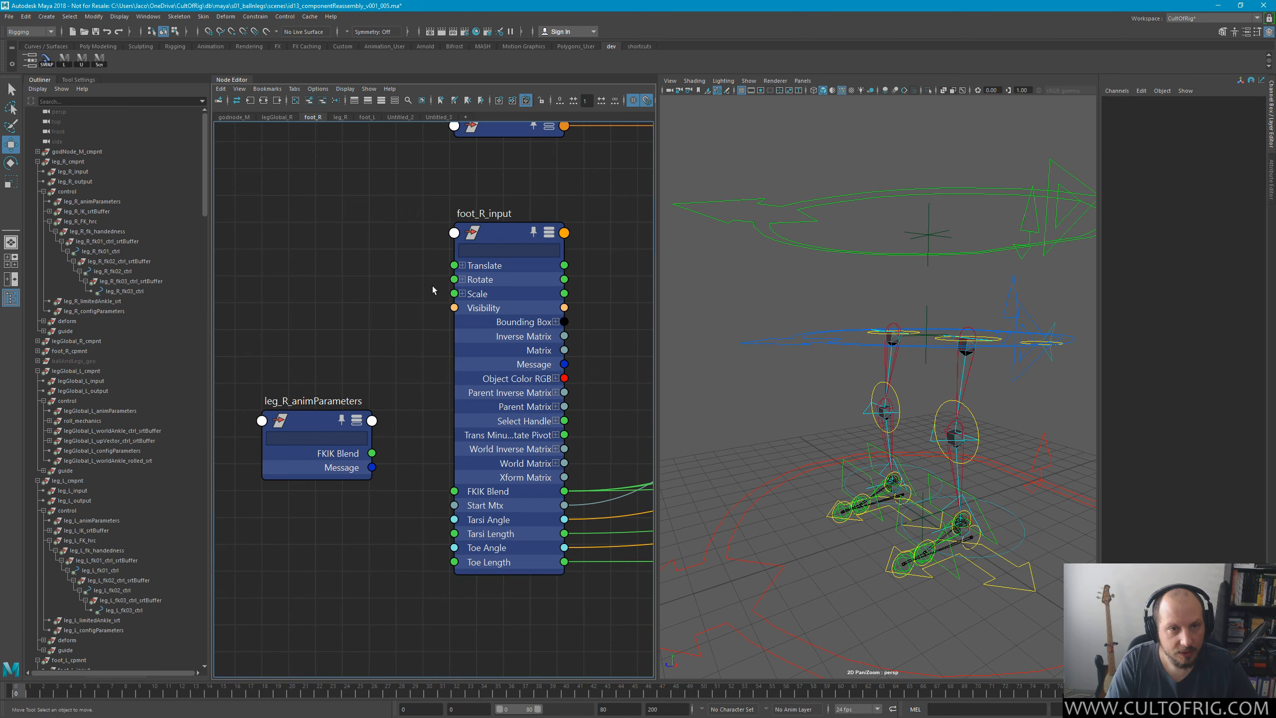
left_click(491, 243)
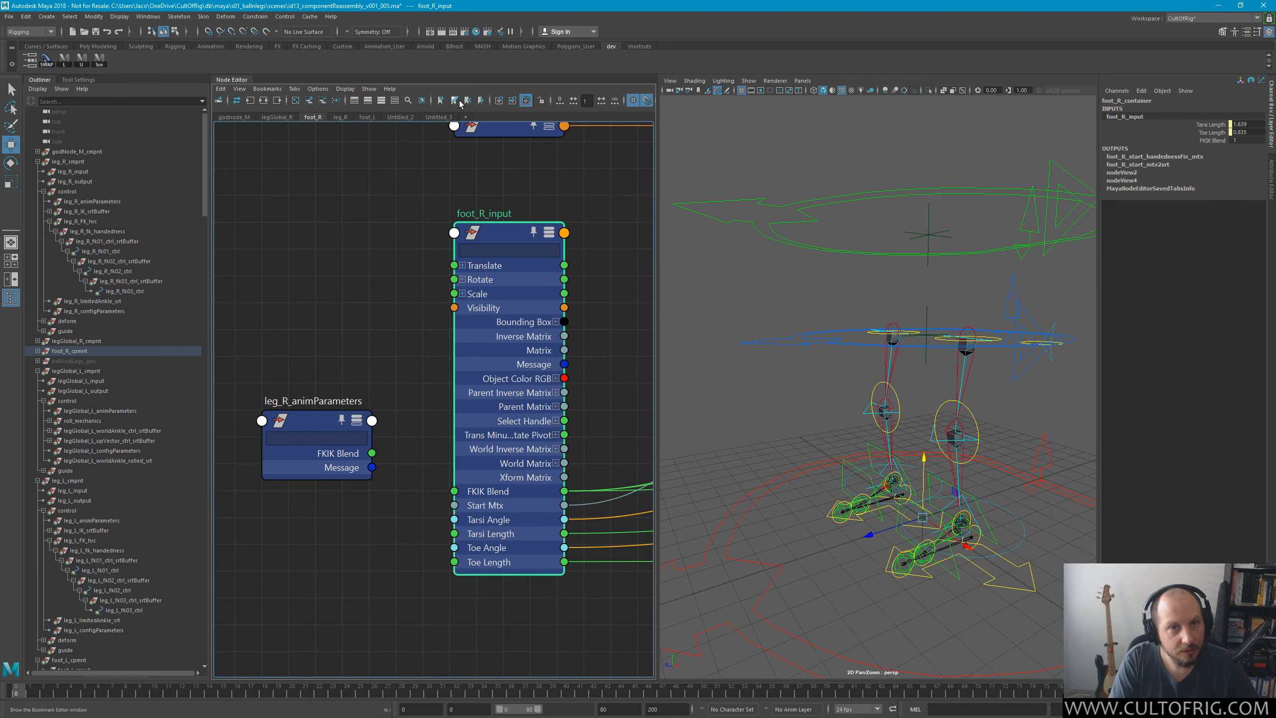
middle_click_drag(488, 247, 470, 237, "alt")
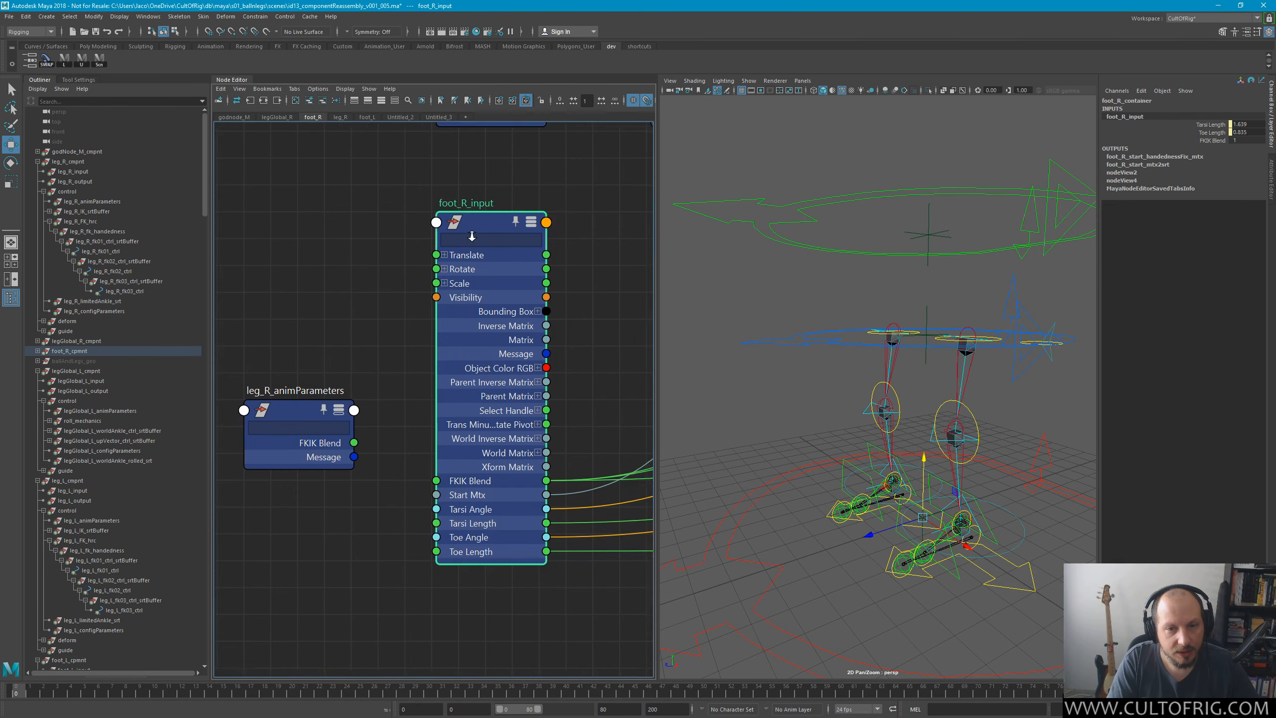
right_click_drag(470, 236, 244, 248, "alt")
middle_click_drag(620, 221, 493, 236, "alt")
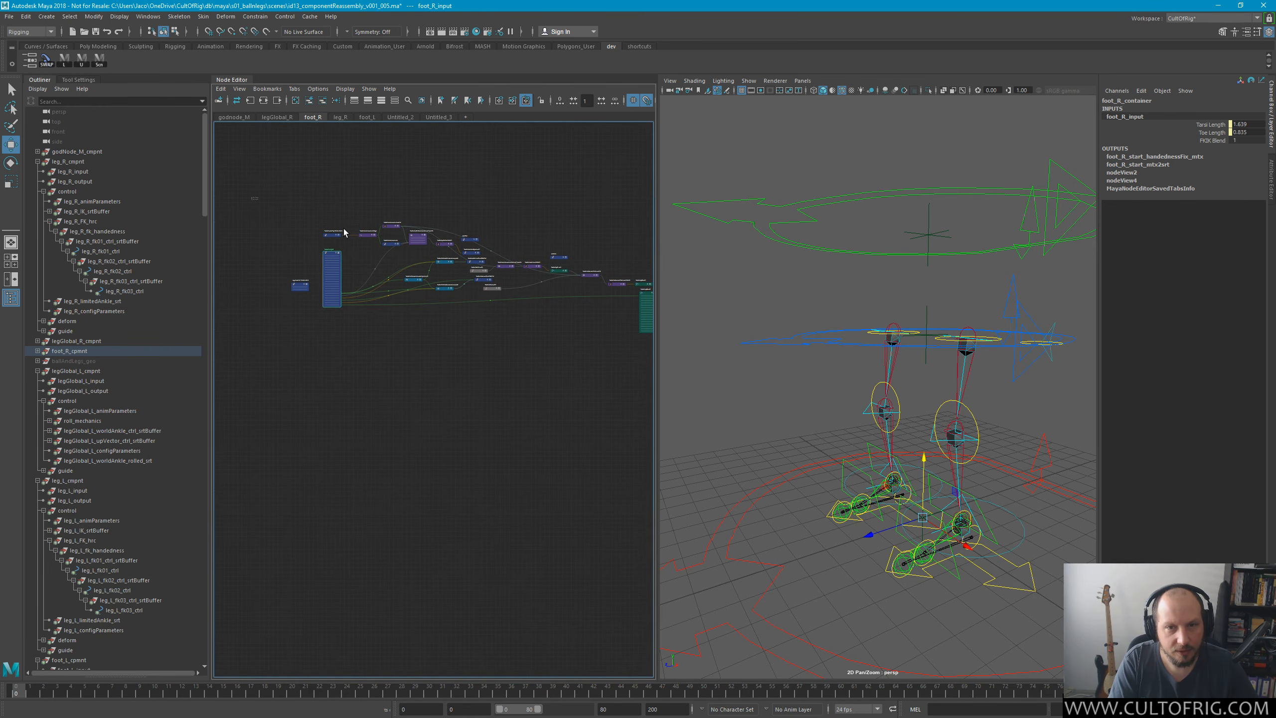
left_click_drag(343, 229, 829, 439)
middle_click_drag(450, 420, 288, 432, "alt")
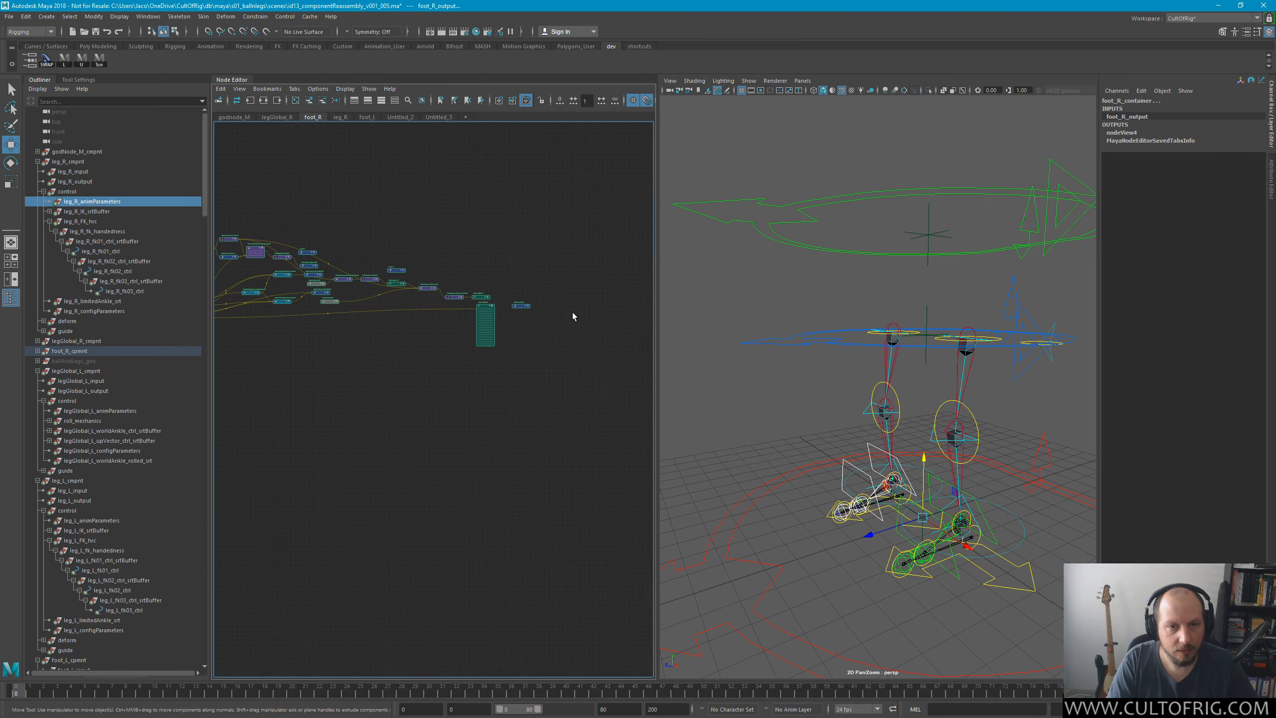
middle_click_drag(466, 281, 697, 281, "alt")
right_click_drag(304, 259, 641, 339, "alt")
middle_click_drag(641, 339, 242, 213, "alt")
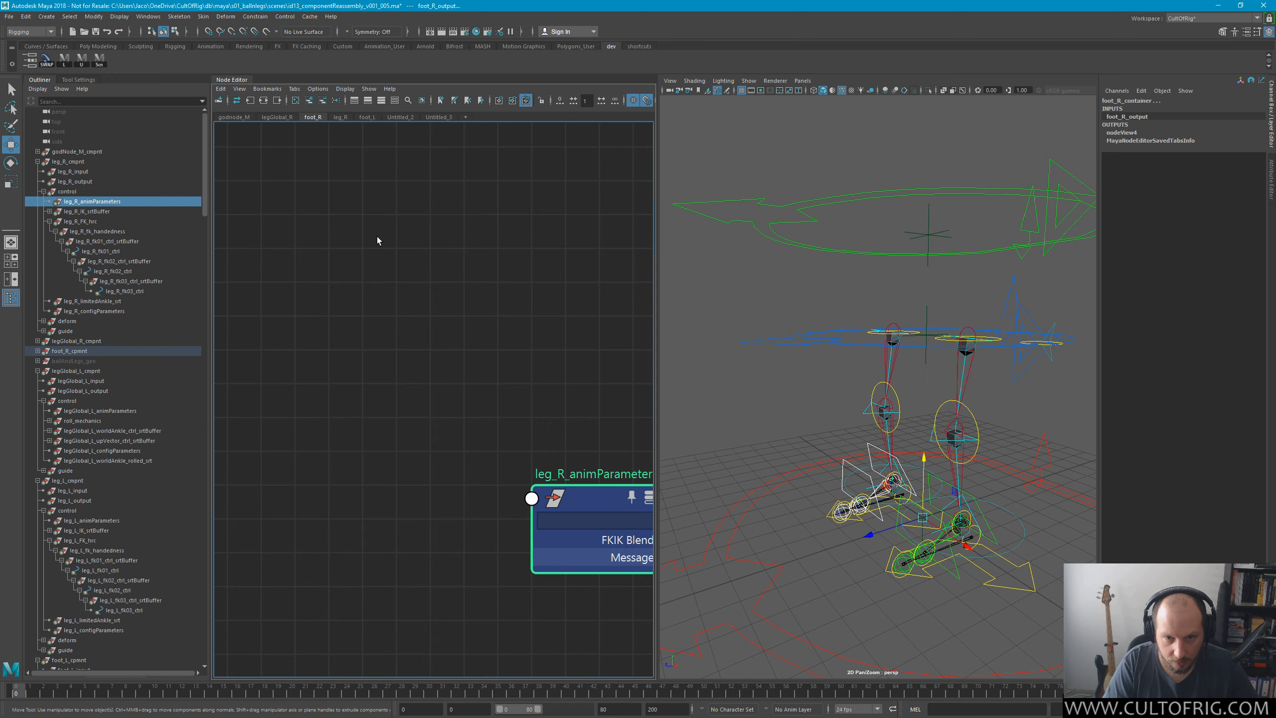
scroll(347, 274, "down", 5)
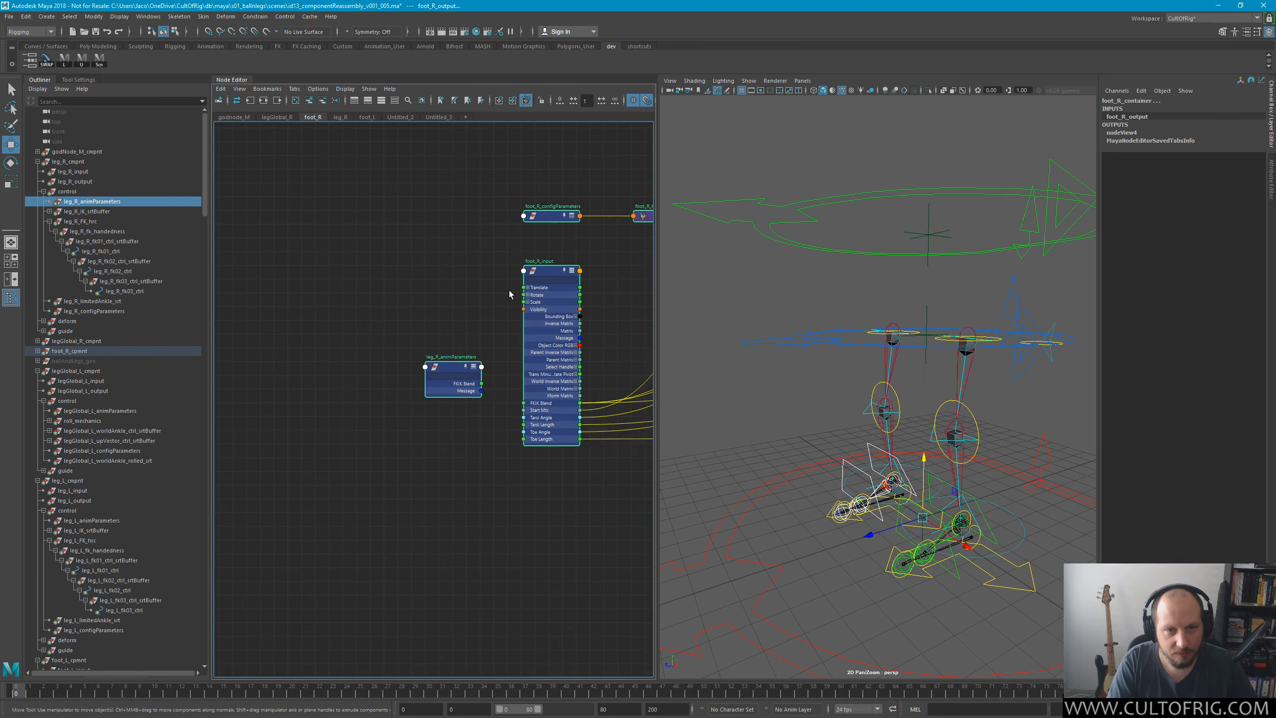
Add the nodes feeding foot_R_input to the foot_R graph and arrange them below leg_R_animParameters.
left_click(549, 267)
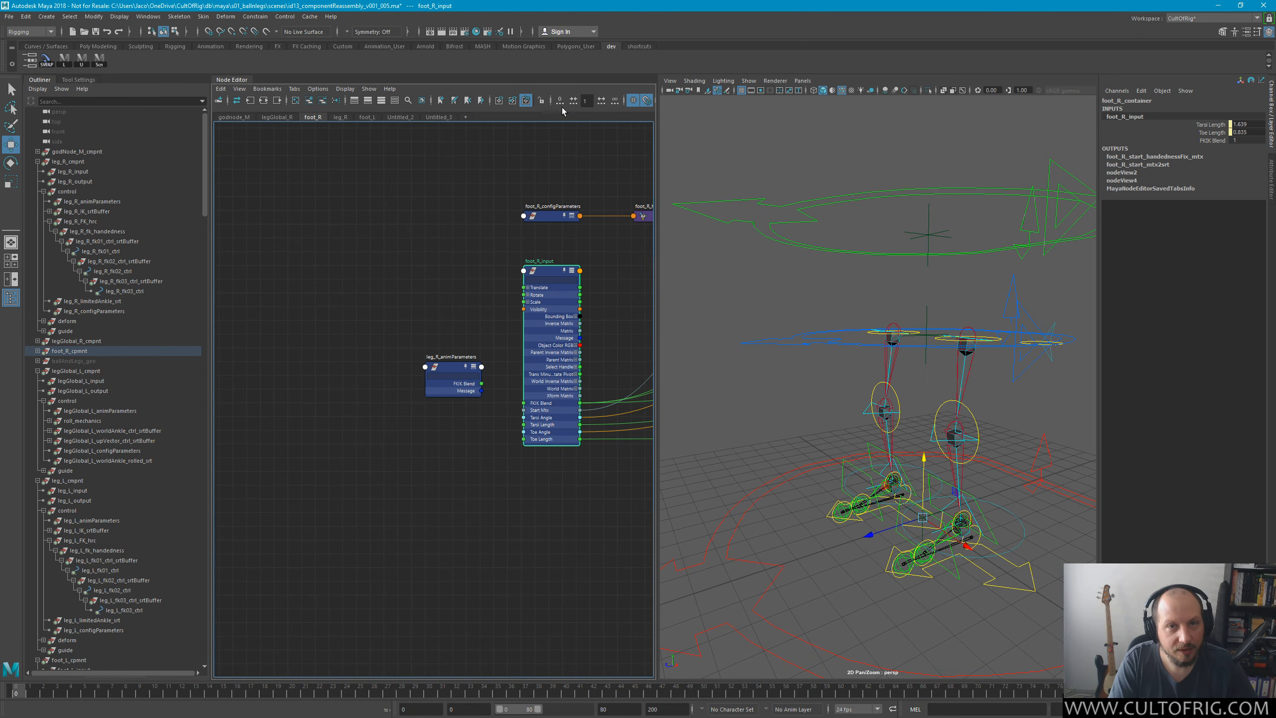
left_click(263, 100)
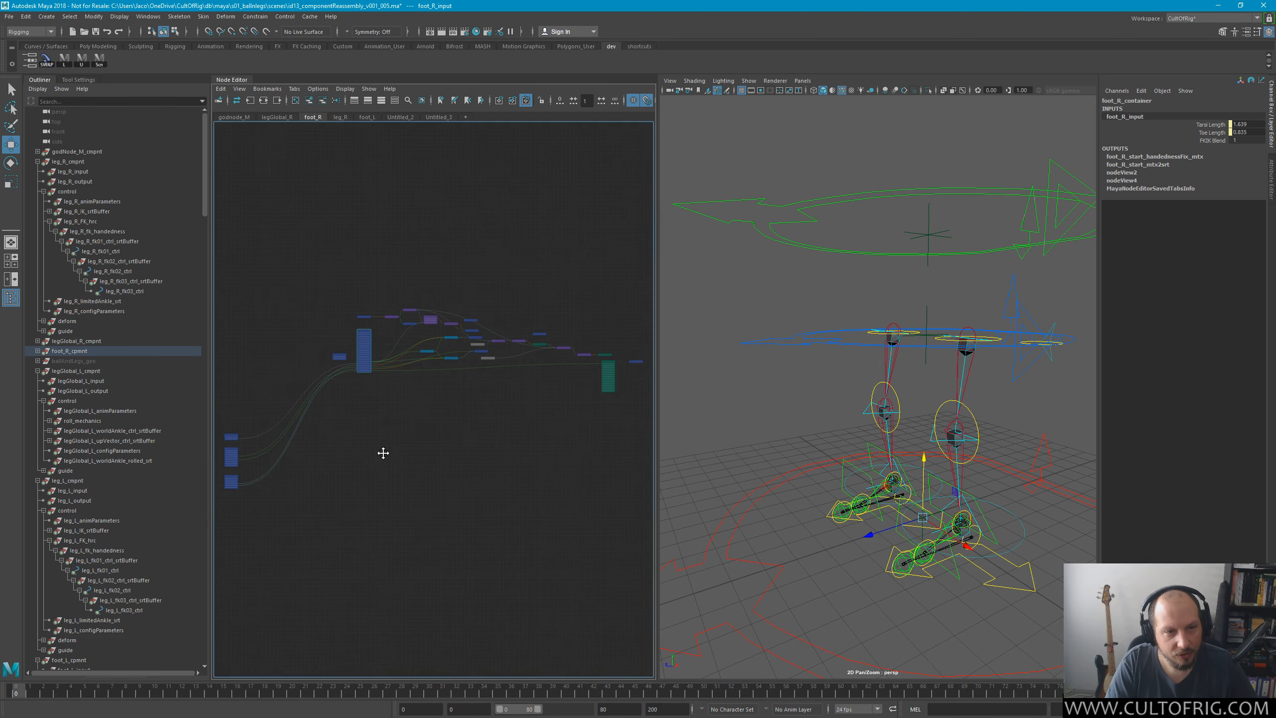
scroll(474, 487, "up", 3)
left_click_drag(277, 294, 384, 475)
left_click_drag(321, 367, 556, 236)
scroll(422, 390, "up", 6)
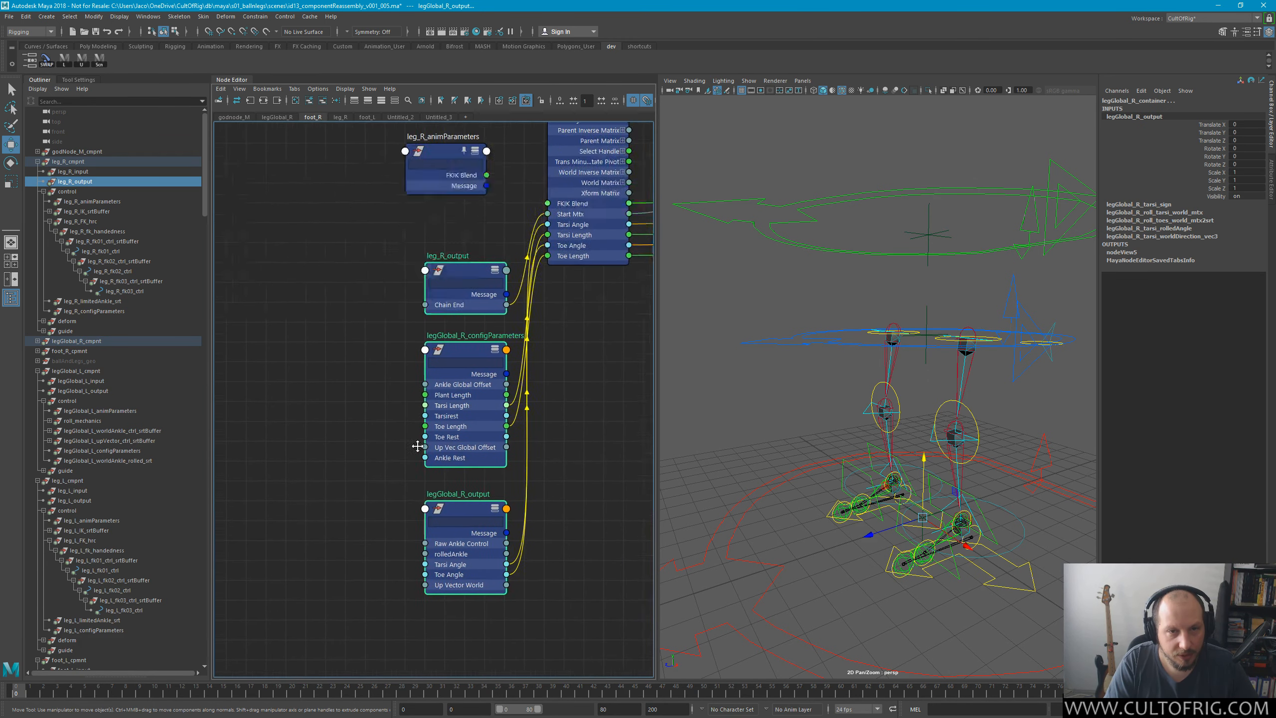
Connect the FKIK Blend of leg_R_animParameters to the FKIK Blend of foot_R_input, and clear the selection.
left_click(373, 276)
left_click_drag(376, 212, 479, 257)
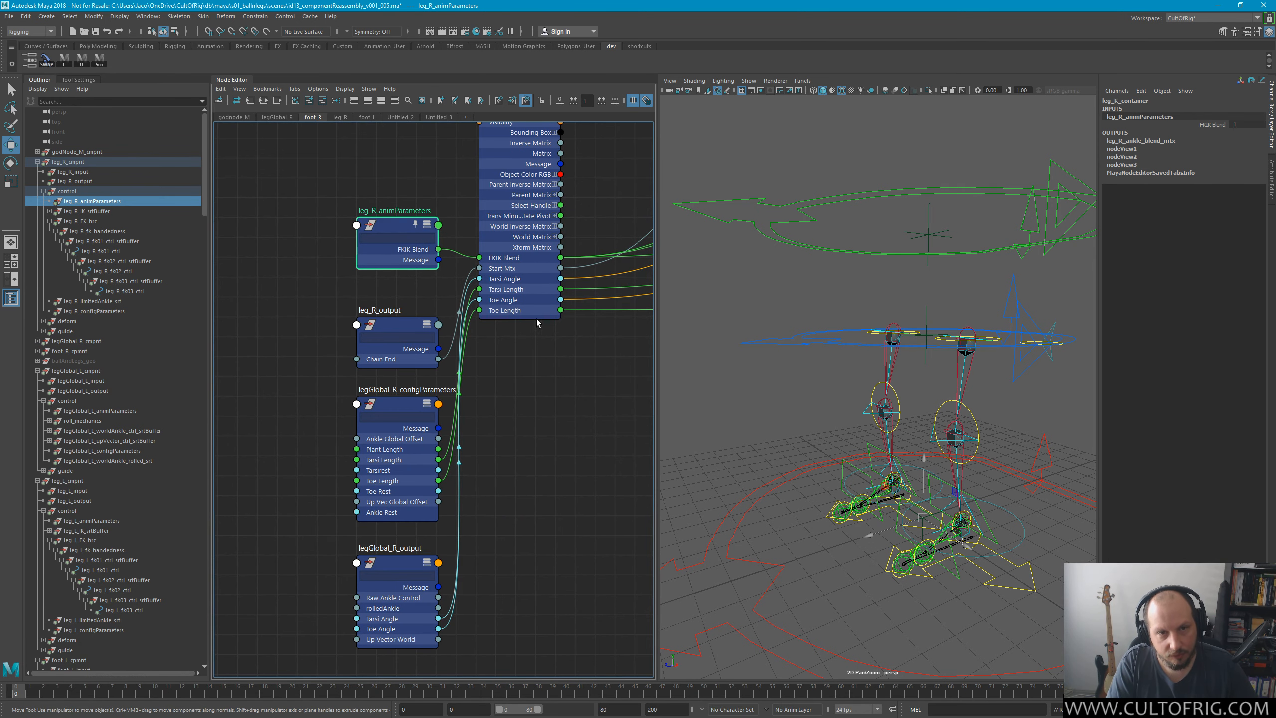
middle_click_drag(576, 338, 509, 492, "alt")
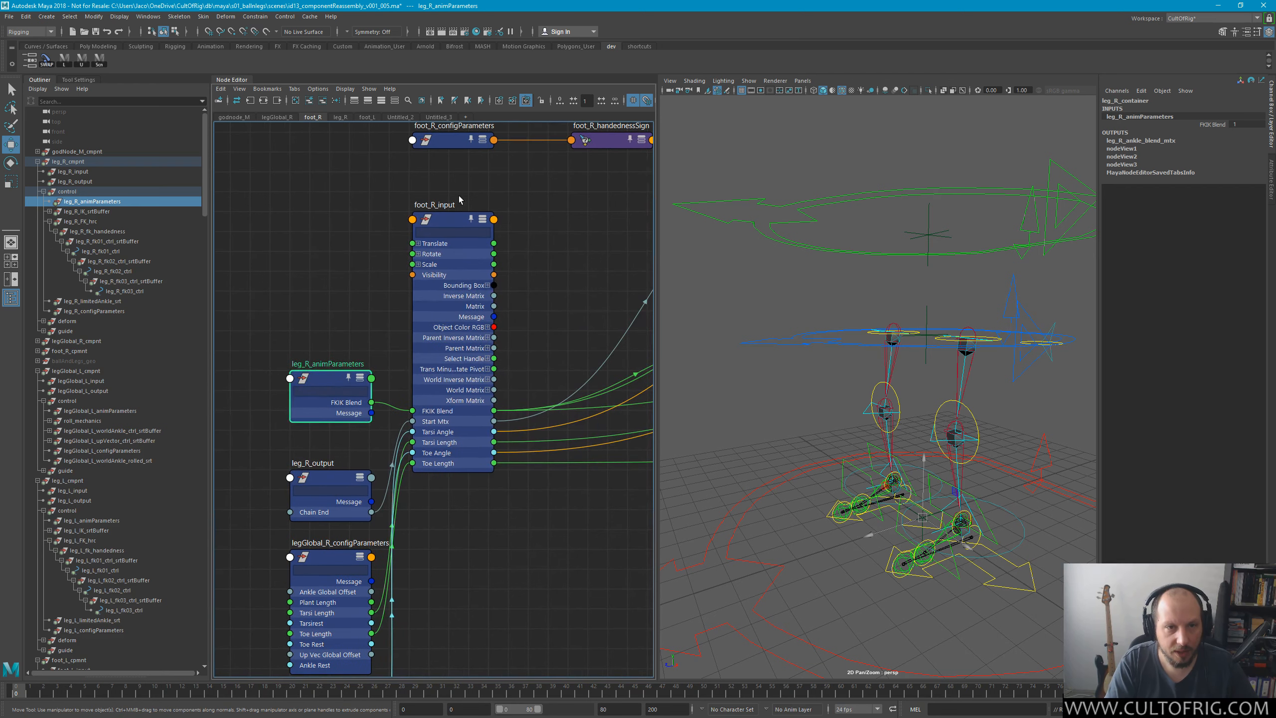
left_click(478, 286)
left_click(475, 608)
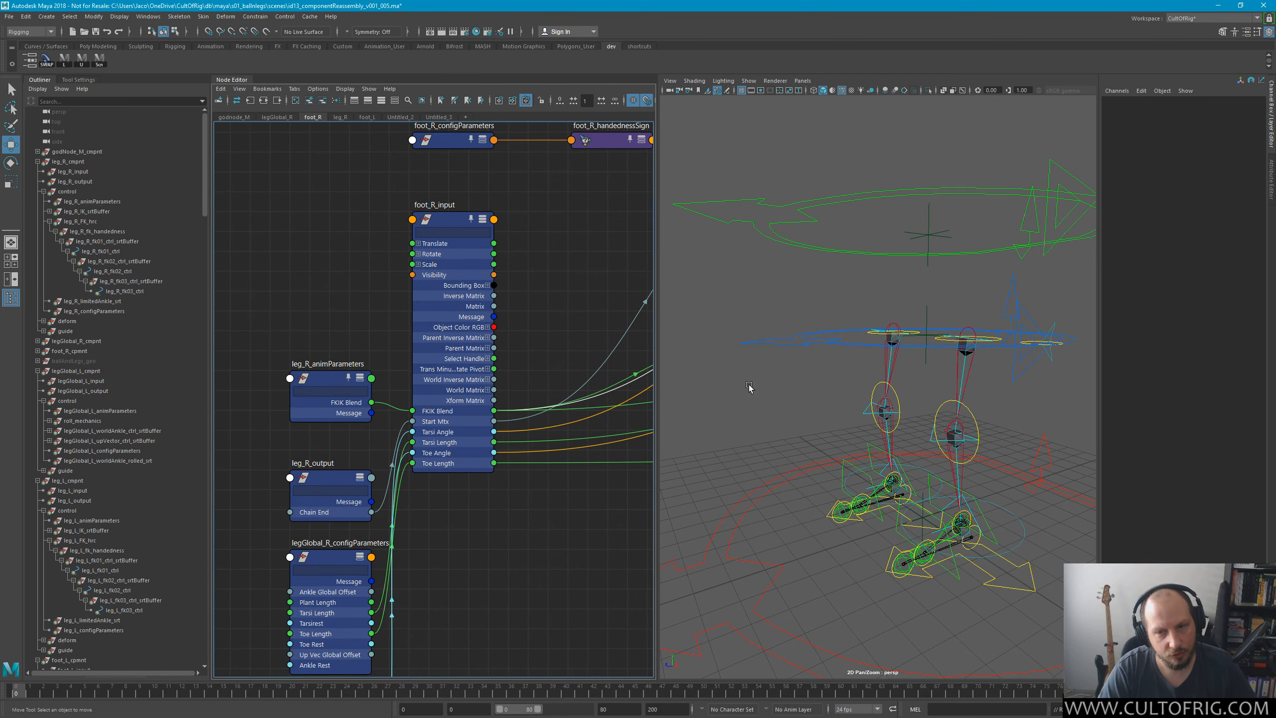
key("q")
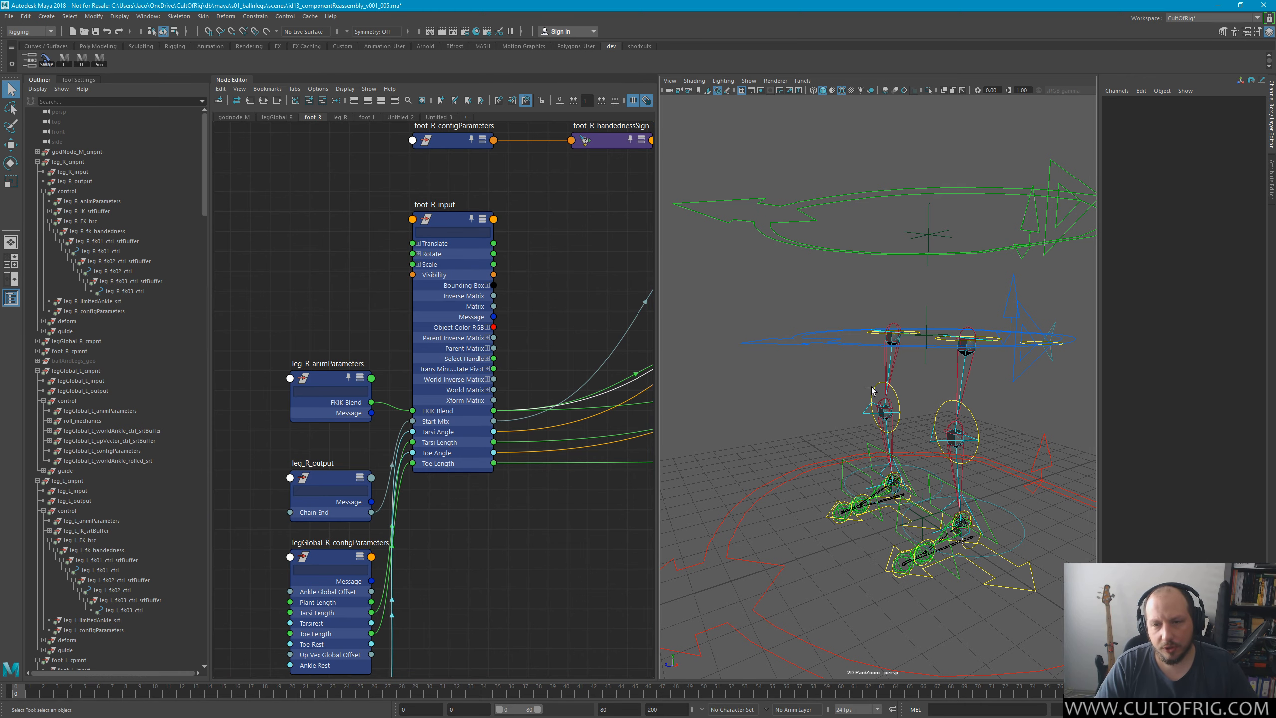
left_click(872, 391)
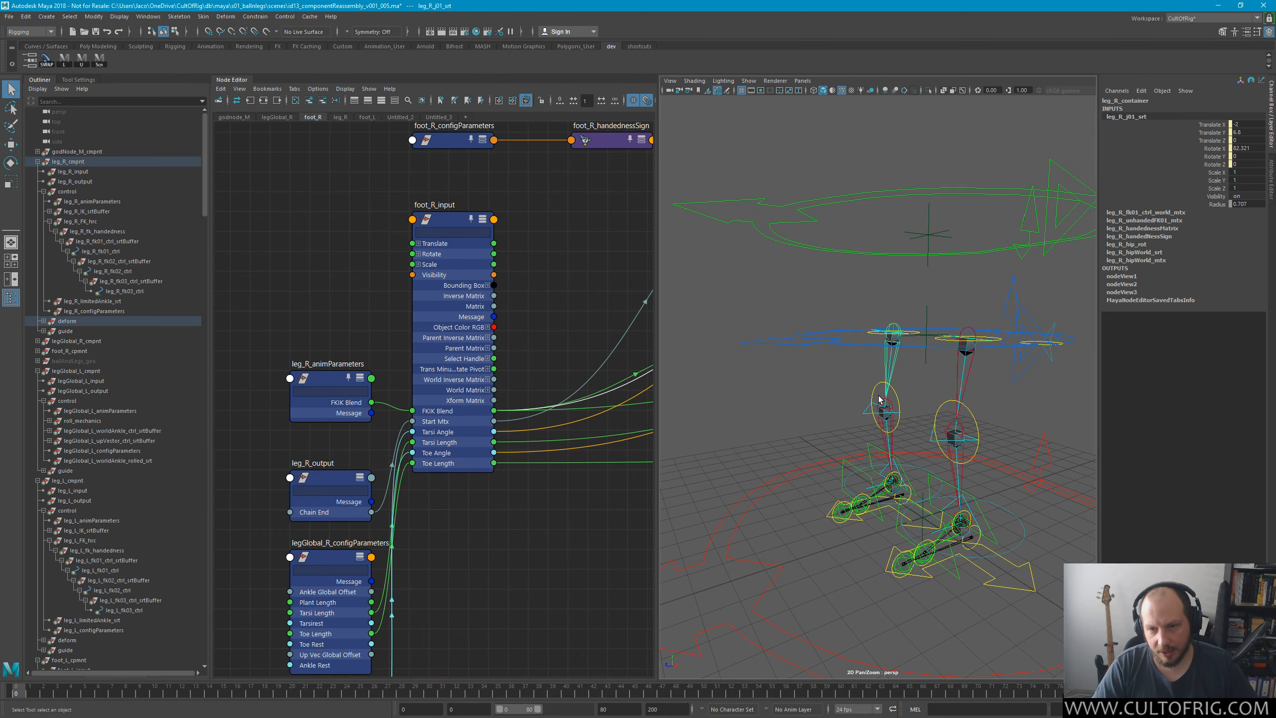
left_click(923, 437)
left_click_drag(923, 437, 911, 451, "alt")
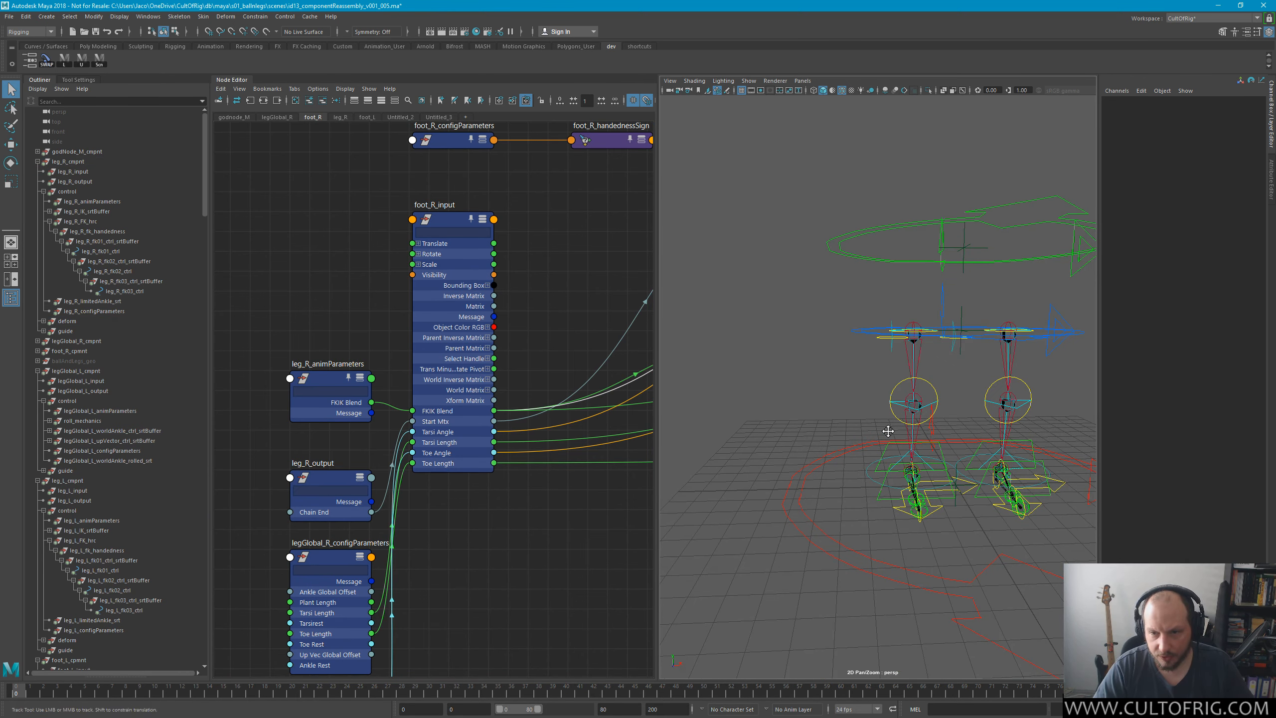
right_click_drag(888, 430, 965, 445, "alt")
left_click_drag(908, 424, 885, 437, "alt")
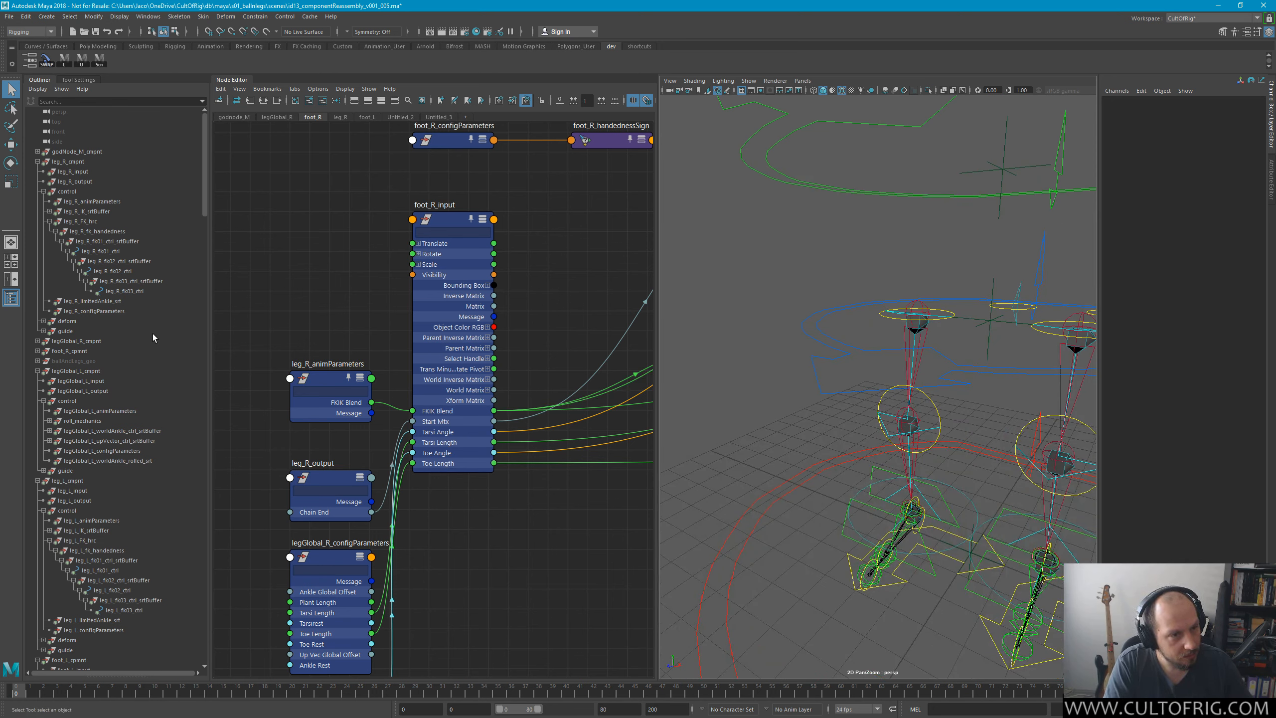
Delete the animation keys from the Roll attribute of legGlobal_R_animParameters and clear the selection.
left_click(37, 341)
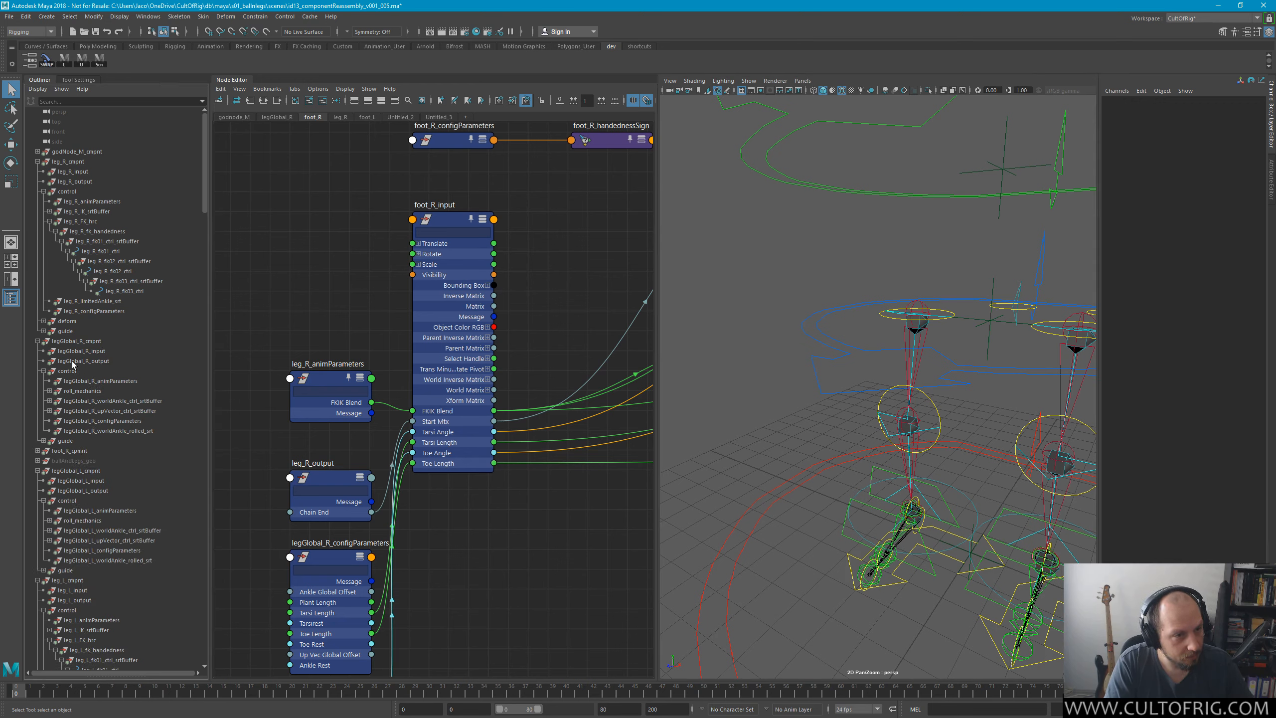
left_click(93, 380)
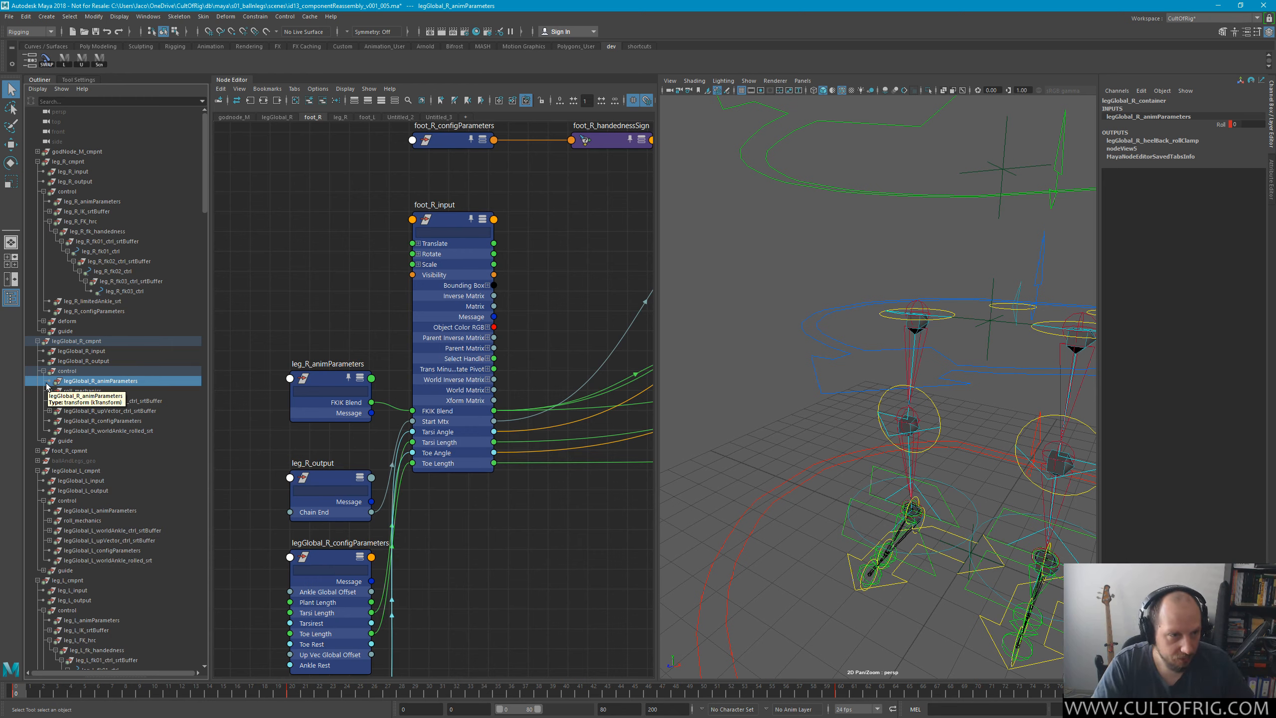
left_click(1216, 124)
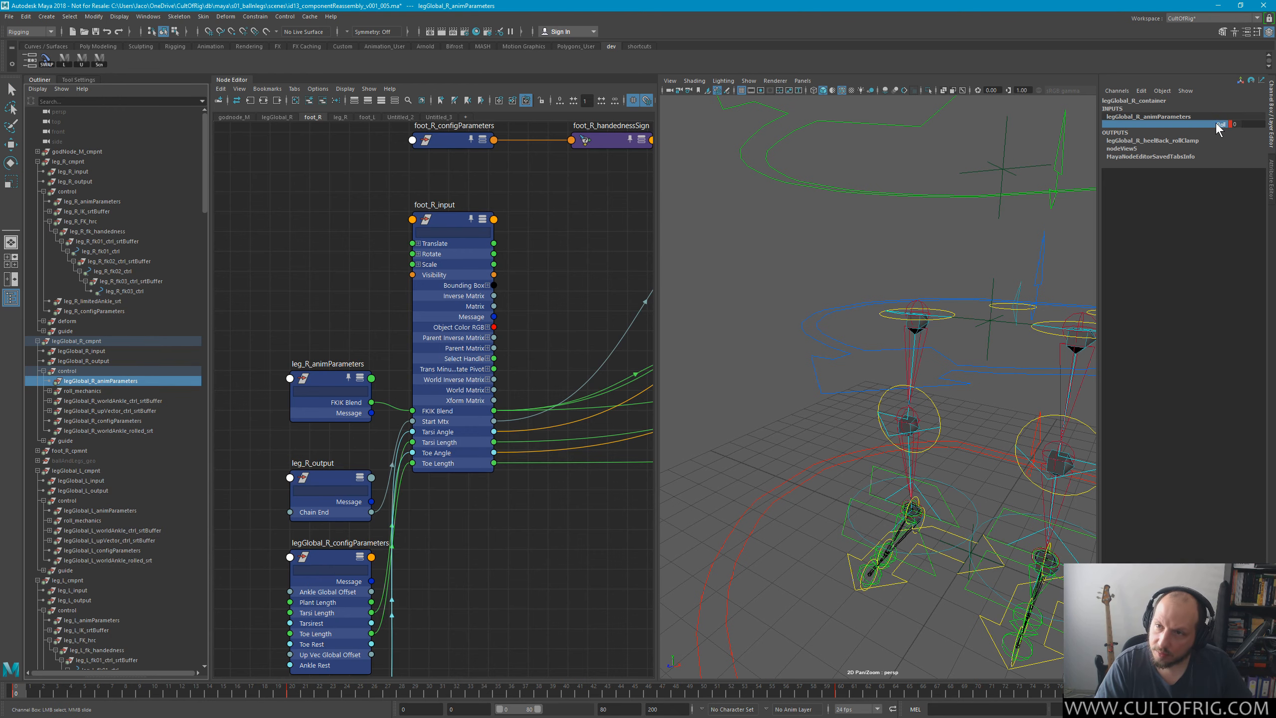
right_click(1216, 122)
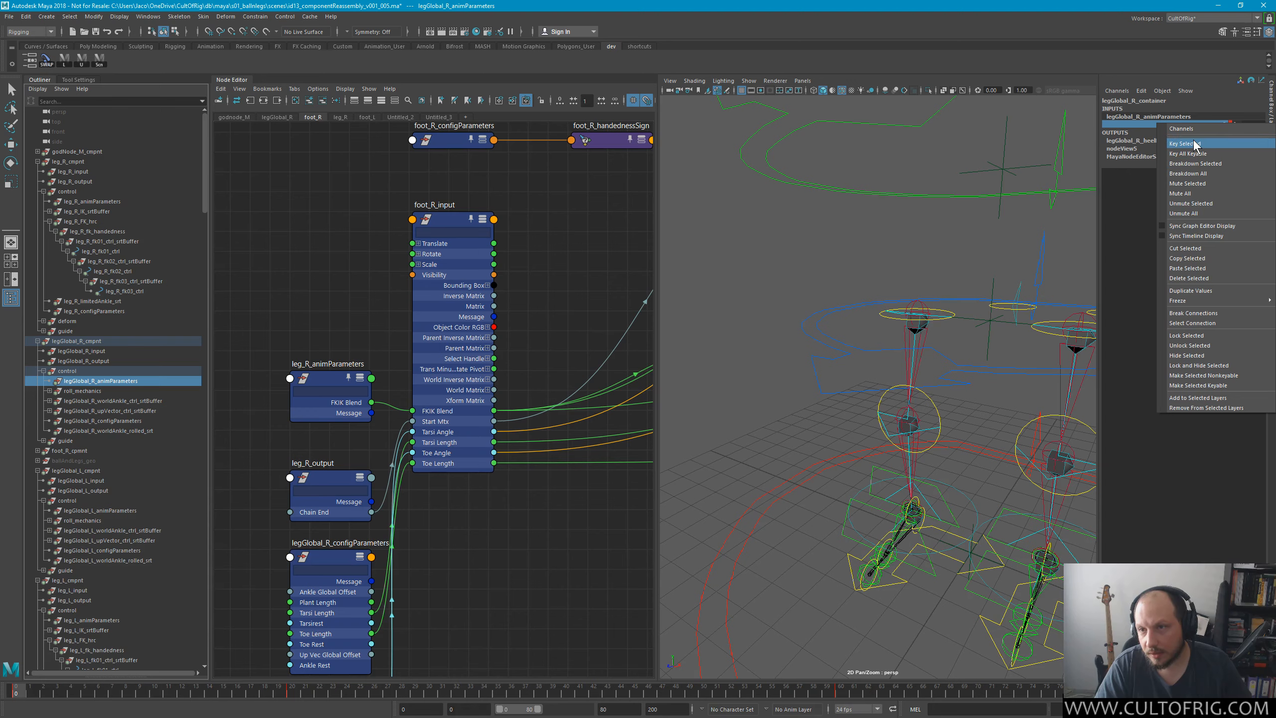
left_click(1211, 279)
key("q")
left_click(819, 443)
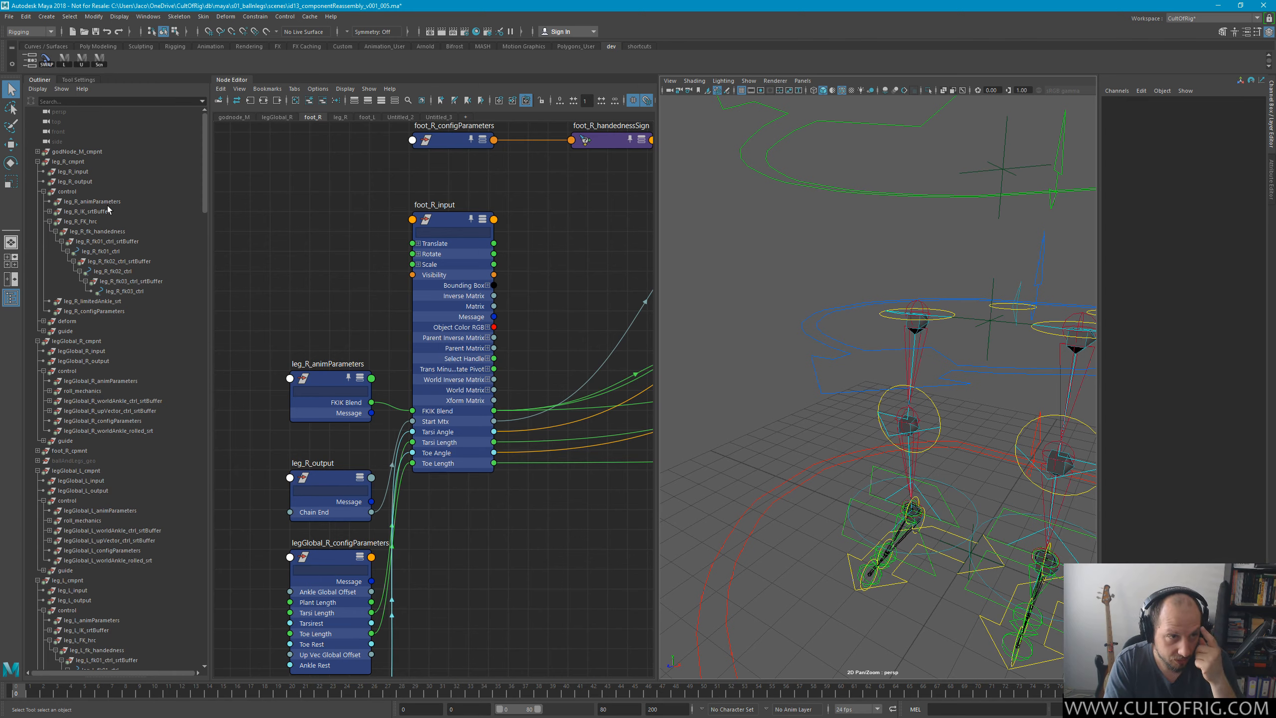
Check the FKIK Blend of leg_R_animParameters, test moving leg_R_guide_kneePos_ctrl, and undo the move.
left_click(93, 201)
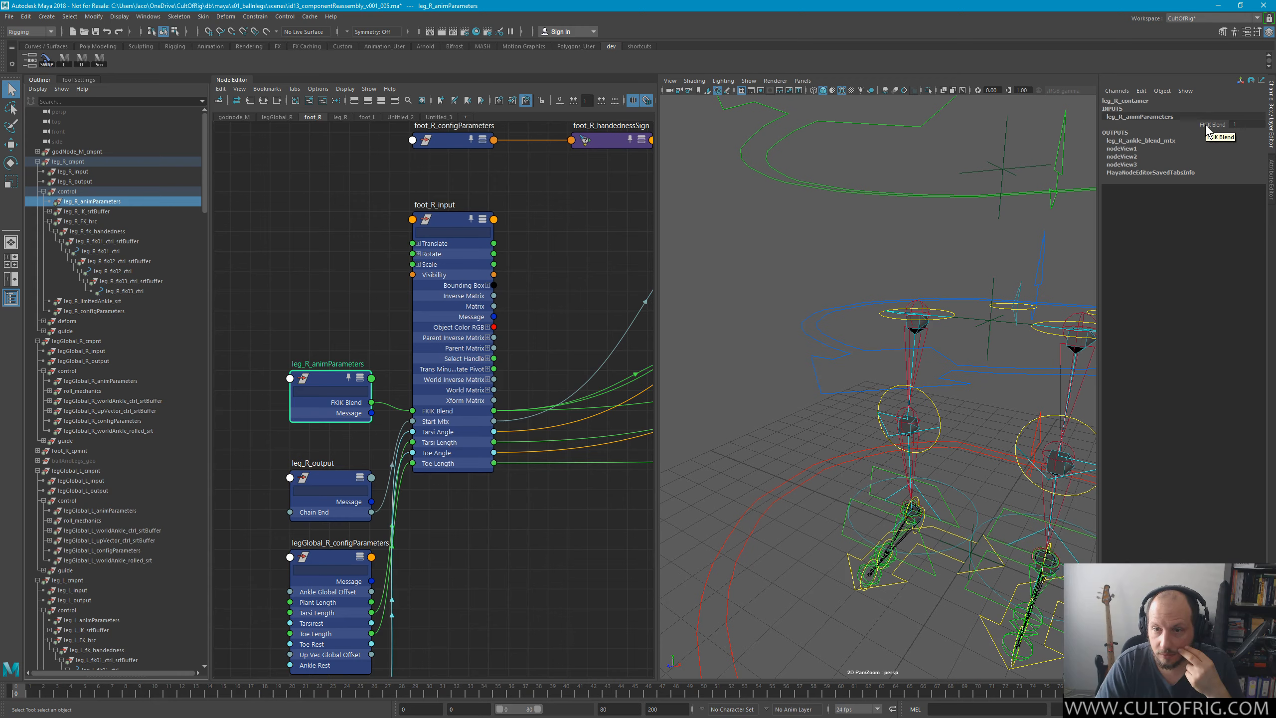
left_click(934, 426)
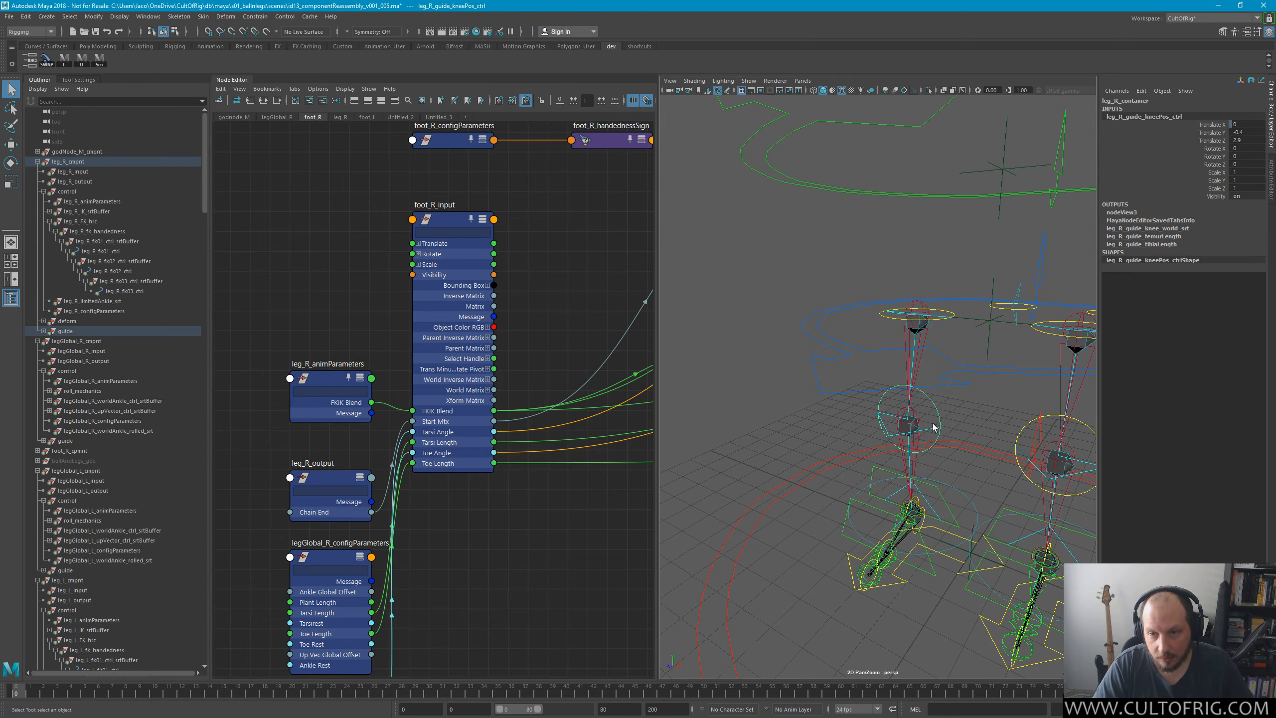
key("w")
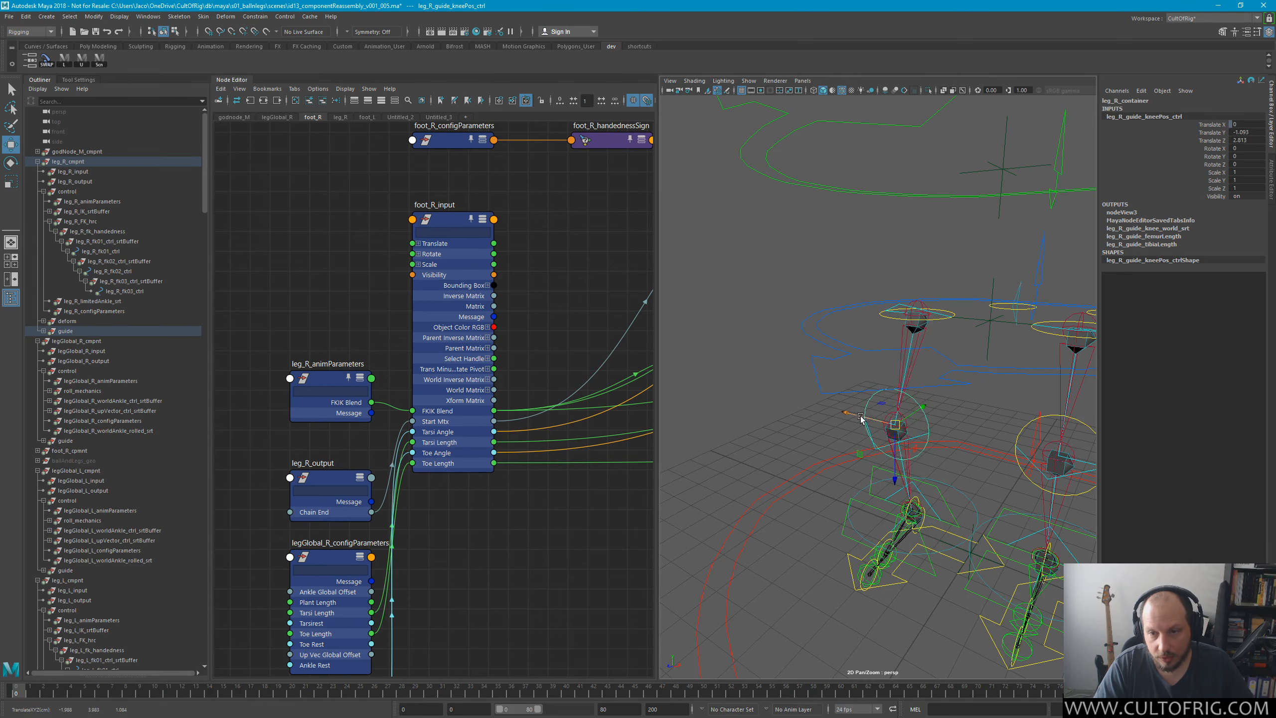
left_click_drag(918, 432, 979, 430, "alt")
right_click_drag(979, 430, 1010, 427, "alt")
left_click_drag(969, 428, 996, 412, "alt")
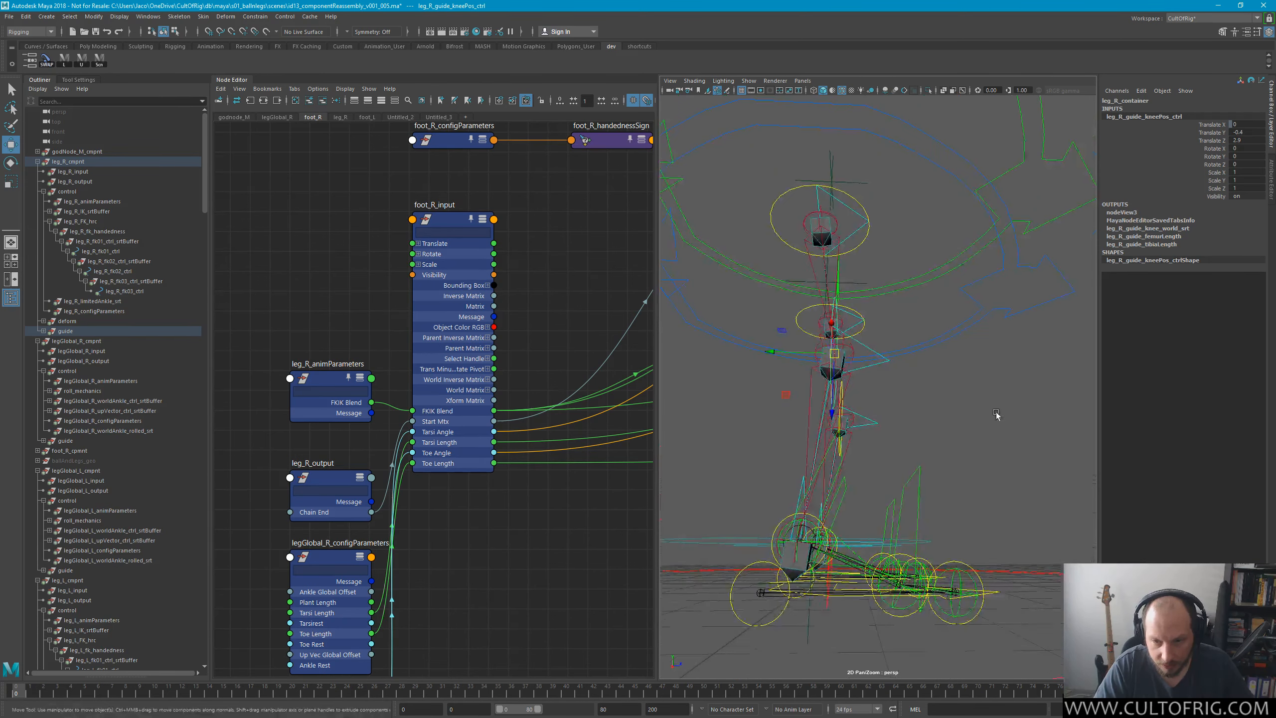
middle_click_drag(975, 493, 974, 358, "alt")
left_click_drag(974, 358, 937, 409, "alt")
left_click(1030, 425)
Test the right foot's legGlobal_R_guide_toe2Tarsi_ctrl with a small move, undo it, and clear the selection.
left_click(896, 437)
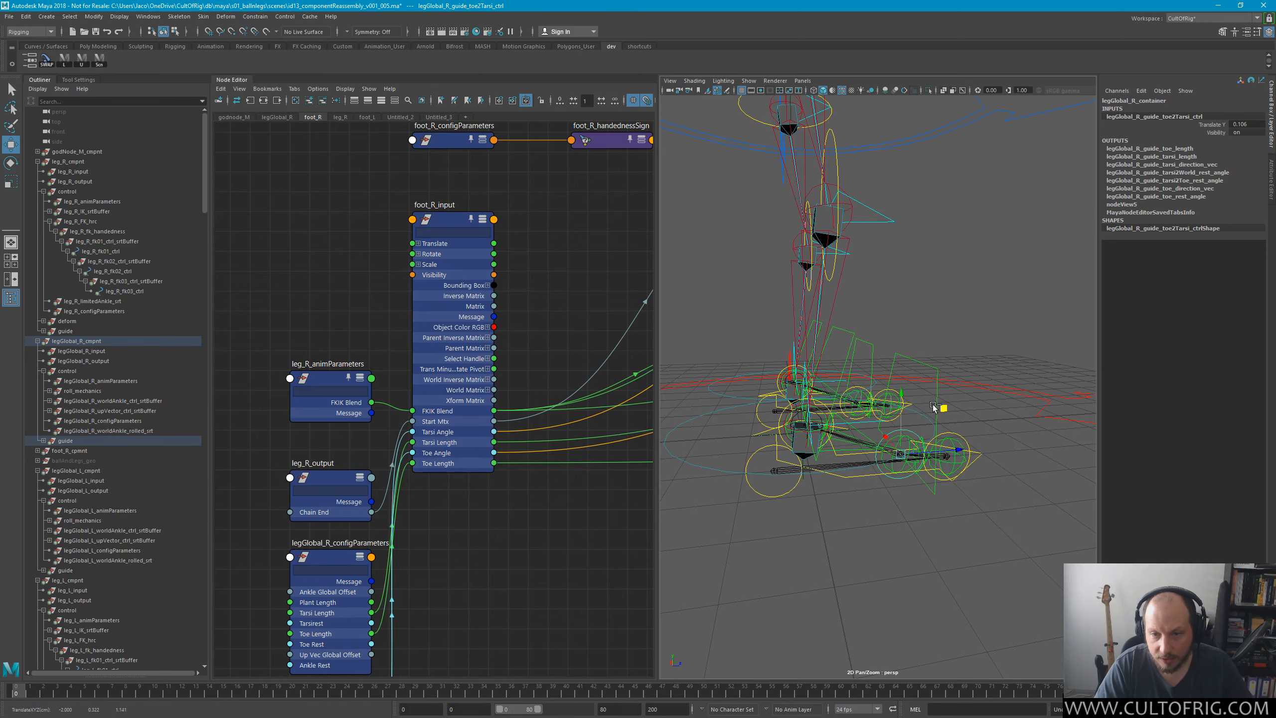
left_click(992, 350)
left_click_drag(991, 349, 943, 366, "alt")
left_click_drag(961, 445, 820, 419, "alt")
key("q")
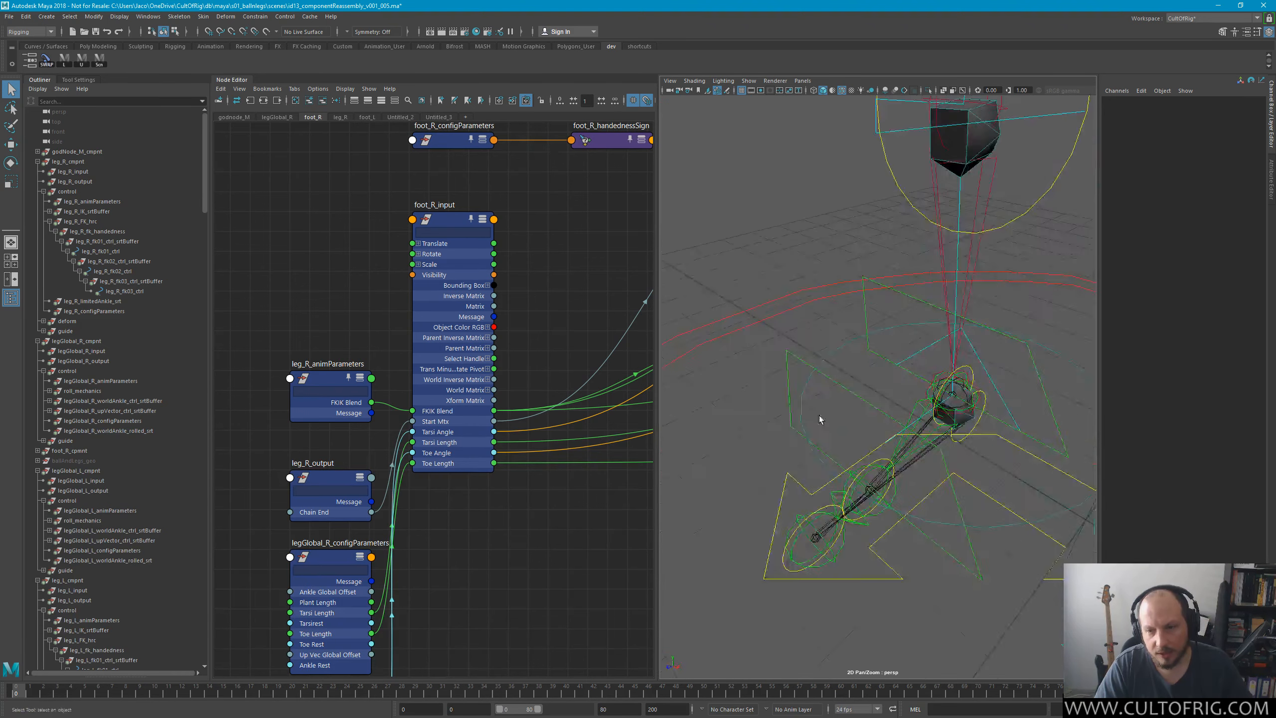
scroll(916, 410, "down", 5)
left_click_drag(916, 410, 888, 446, "alt")
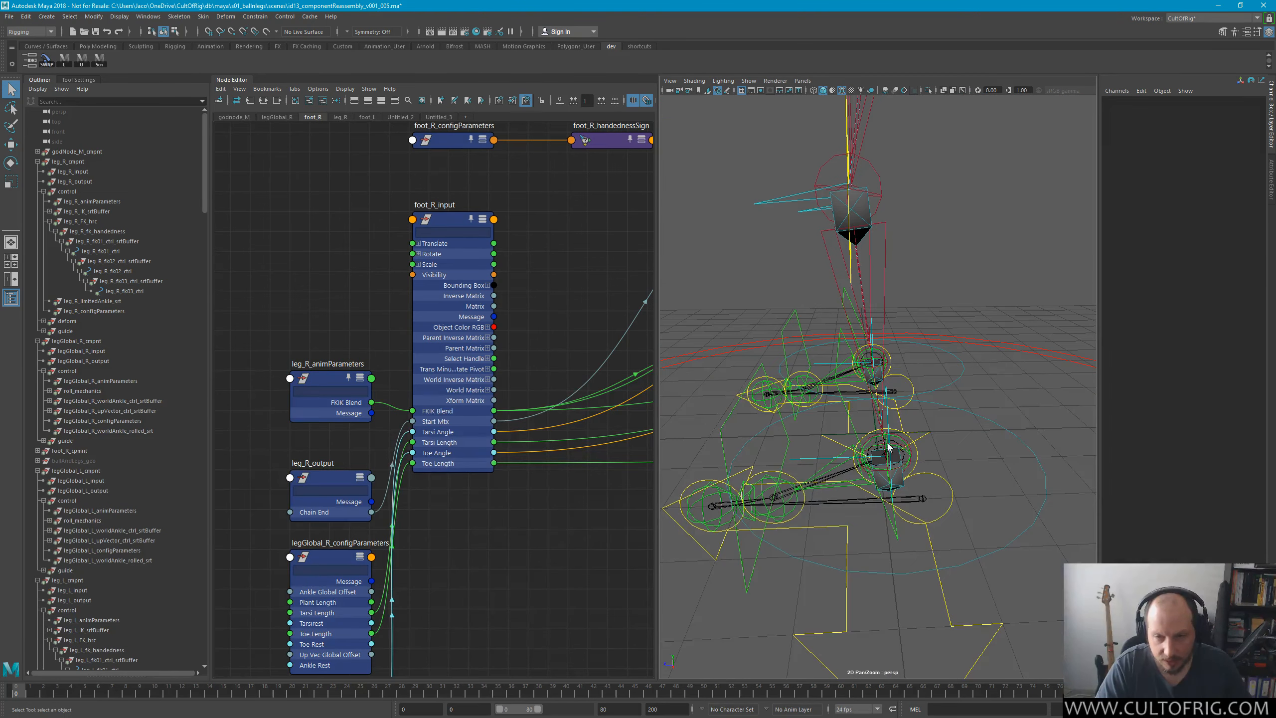
Test the left foot's legGlobal_L_guide_toe2Tarsi_ctrl with a small move and undo it.
left_click(785, 483)
key("w")
mouse_move(780, 495)
left_mouse_down()
mouse_move(762, 493)
mouse_move(771, 483)
mouse_move(773, 497)
left_mouse_up()
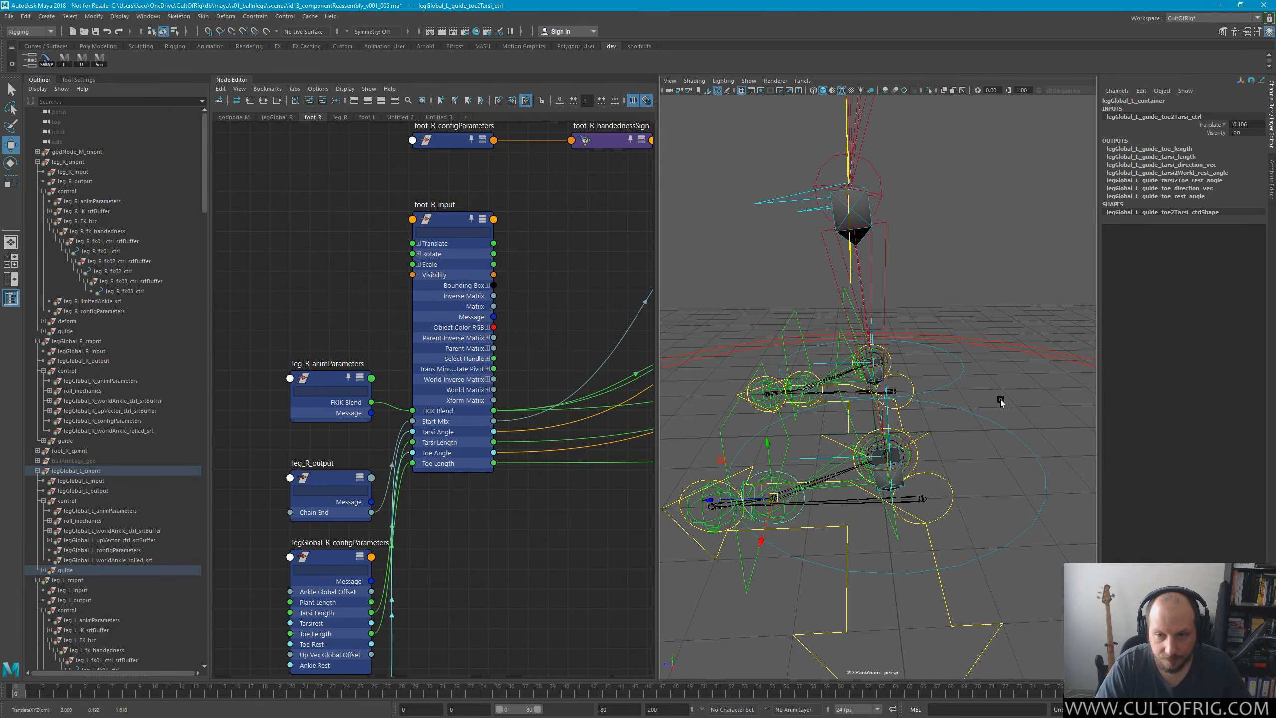
left_click_drag(919, 423, 983, 413, "alt")
right_click_drag(982, 414, 952, 369, "alt")
middle_click_drag(1047, 319, 1051, 374, "alt")
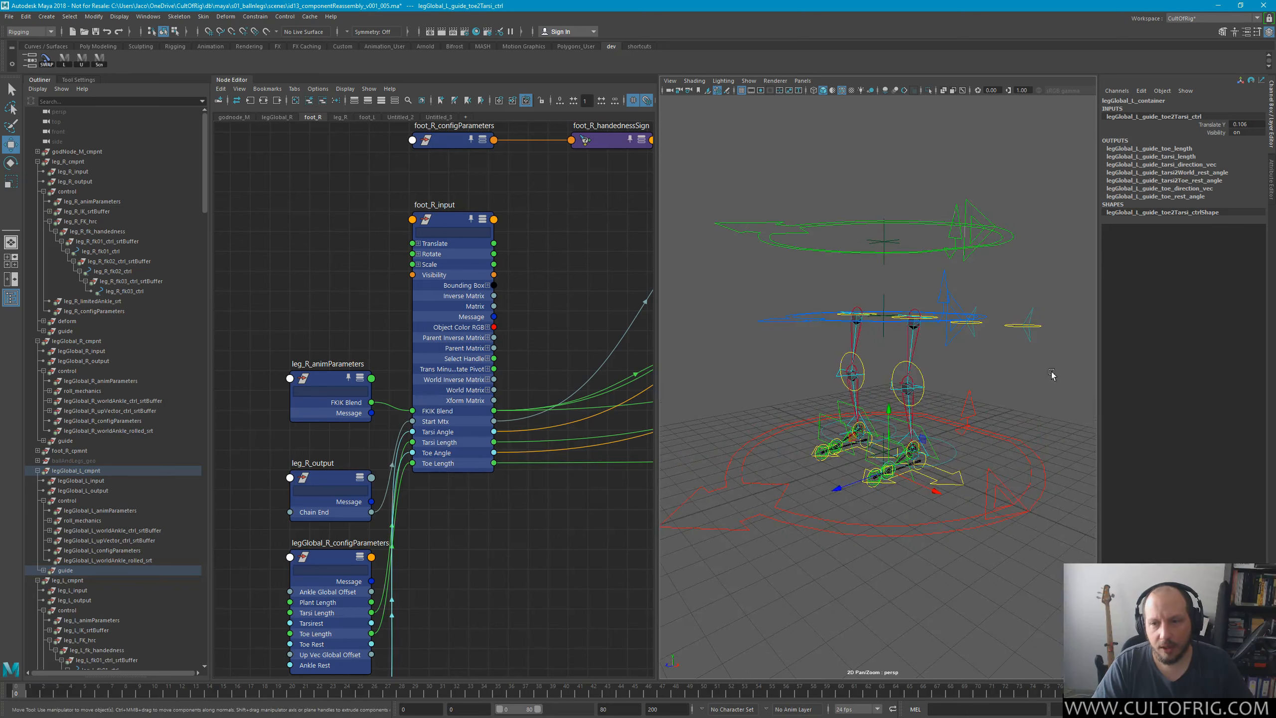
left_click_drag(1051, 375, 994, 362, "alt")
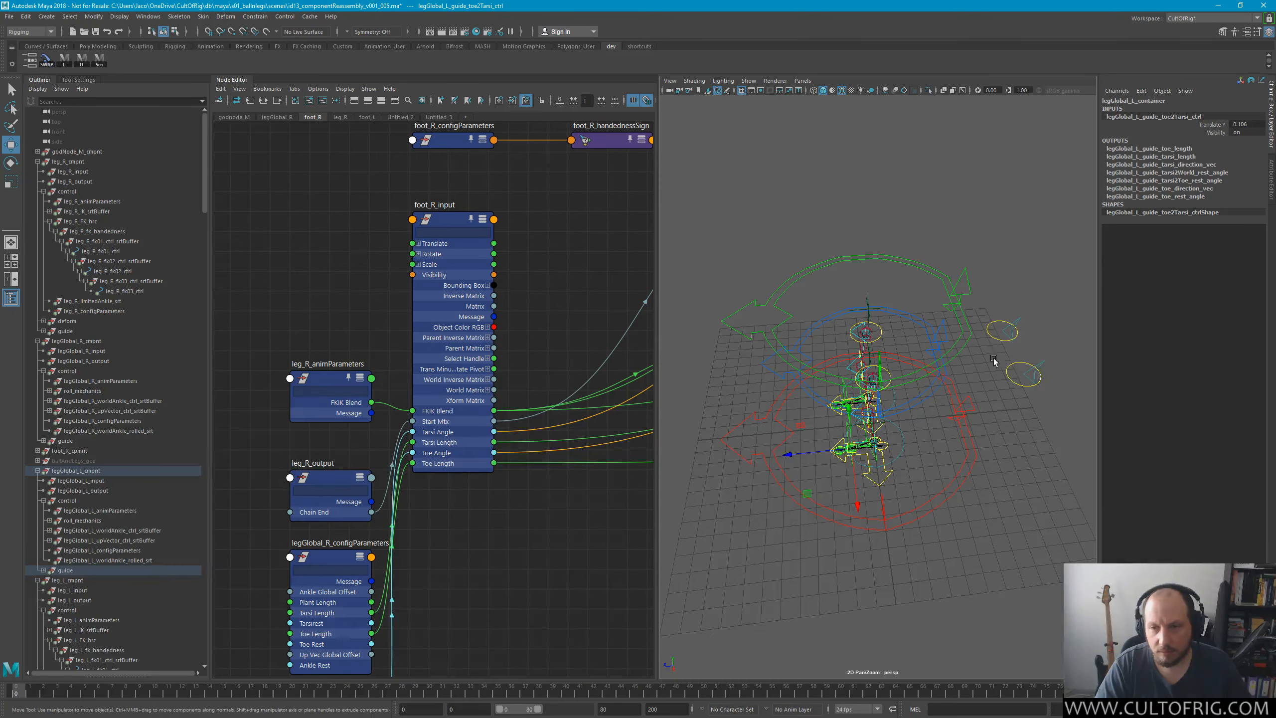
Test moving legGlobal_L_upVector_ctrl and legGlobal_L_guide_upVector_ctrl along X, undoing each move.
left_click(1045, 363)
left_click(1040, 360)
left_click_drag(1042, 421, 1040, 418)
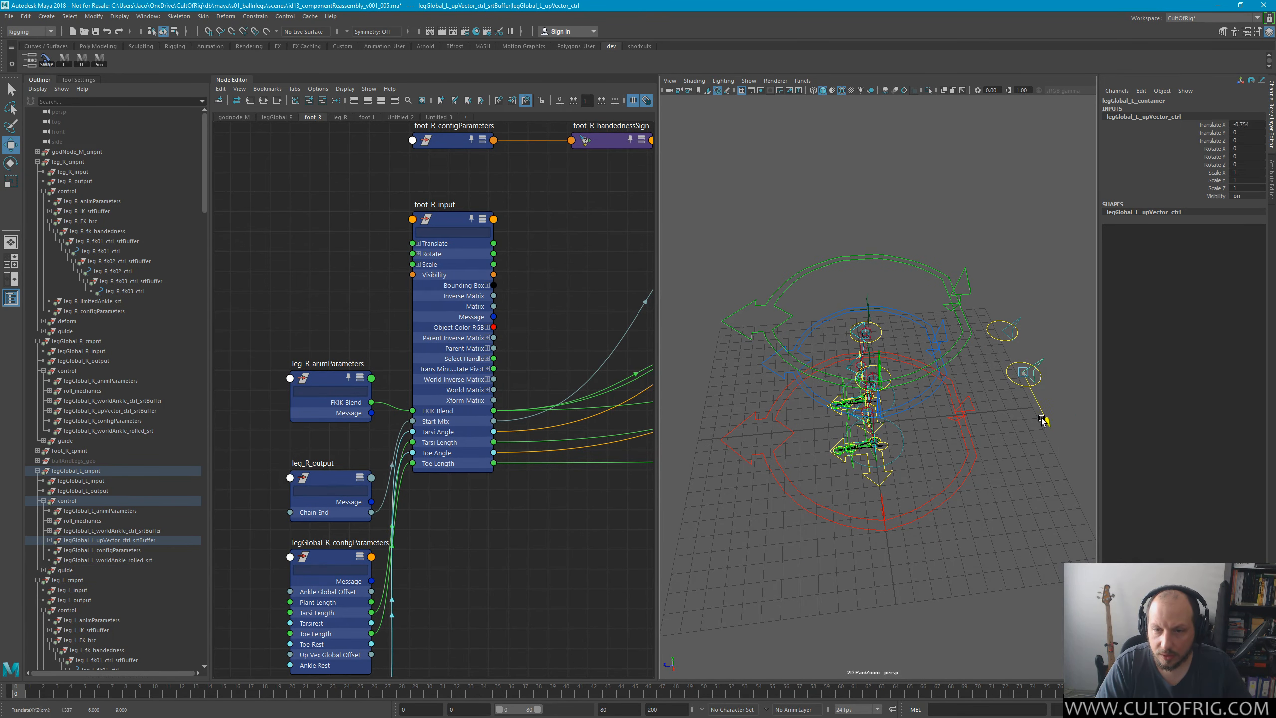
left_click(1003, 438)
left_click(1007, 379)
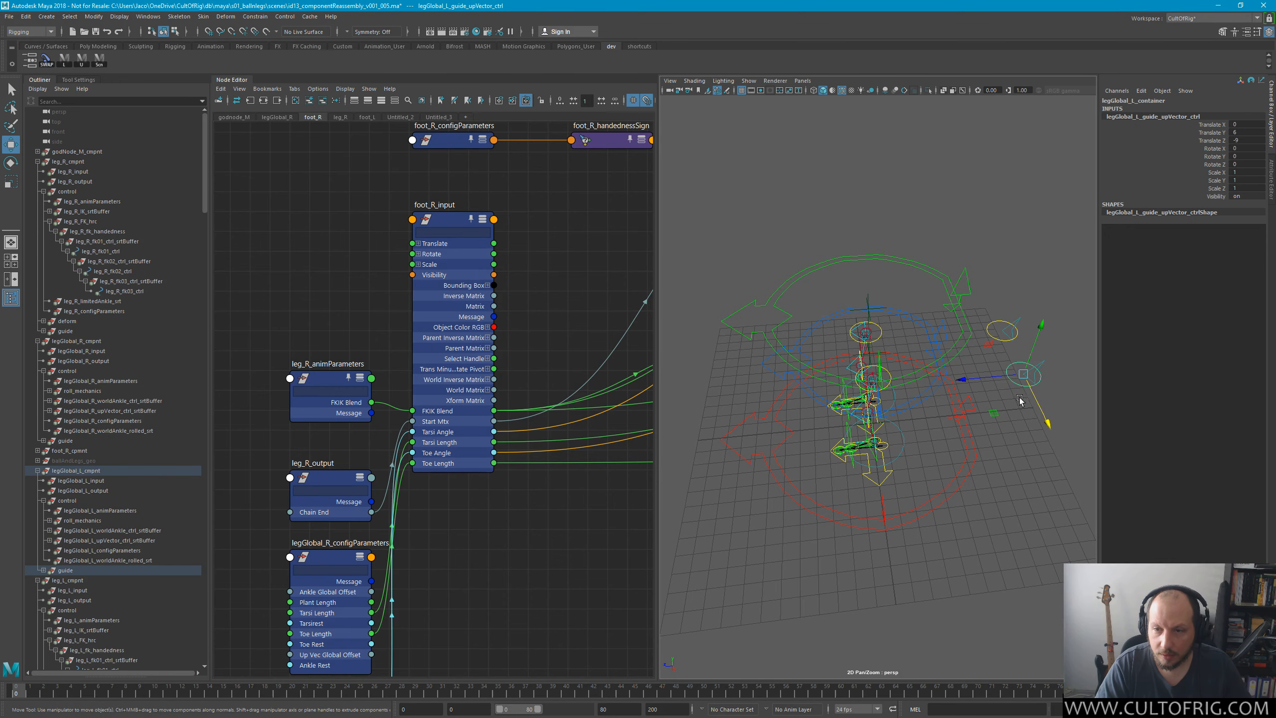
left_click(1046, 413)
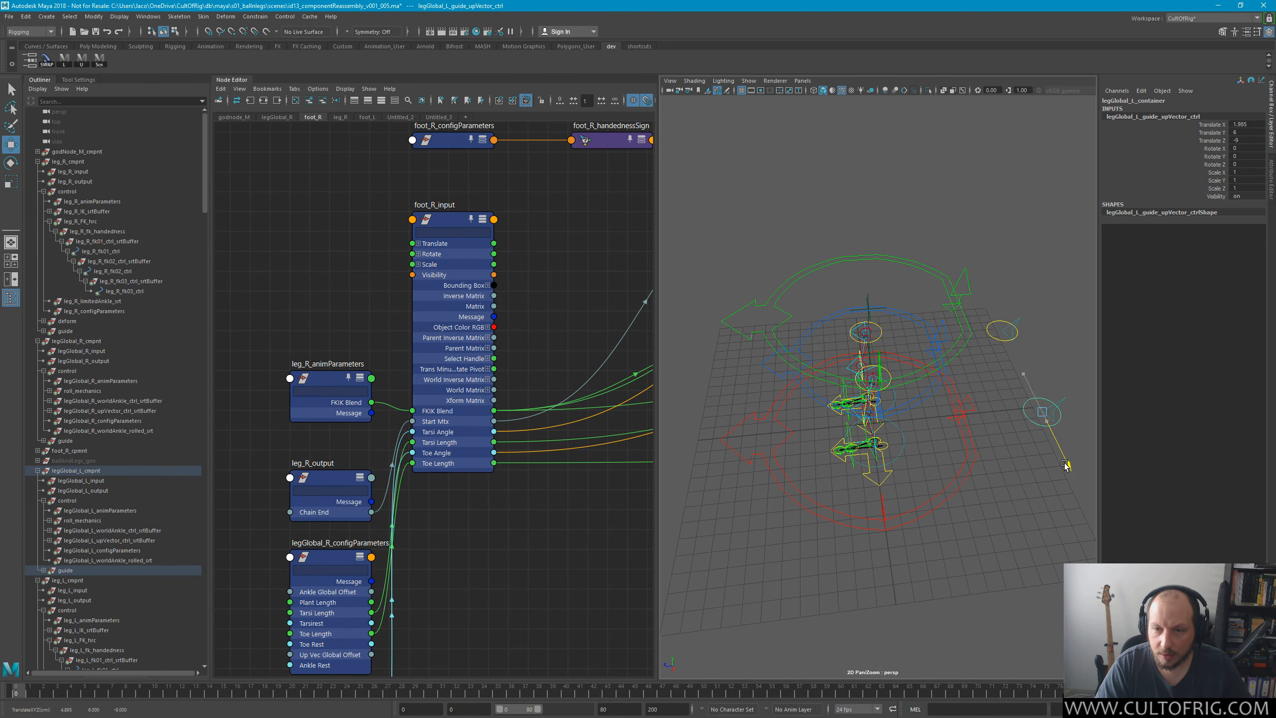
Test moving legGlobal_R_guide_upVector_ctrl, undo the move, and clear the selection.
left_click(988, 333)
left_click_drag(1029, 374, 1023, 360)
key("ctrl+z")
left_click_drag(930, 472, 1038, 423, "alt")
key("bracketleft")
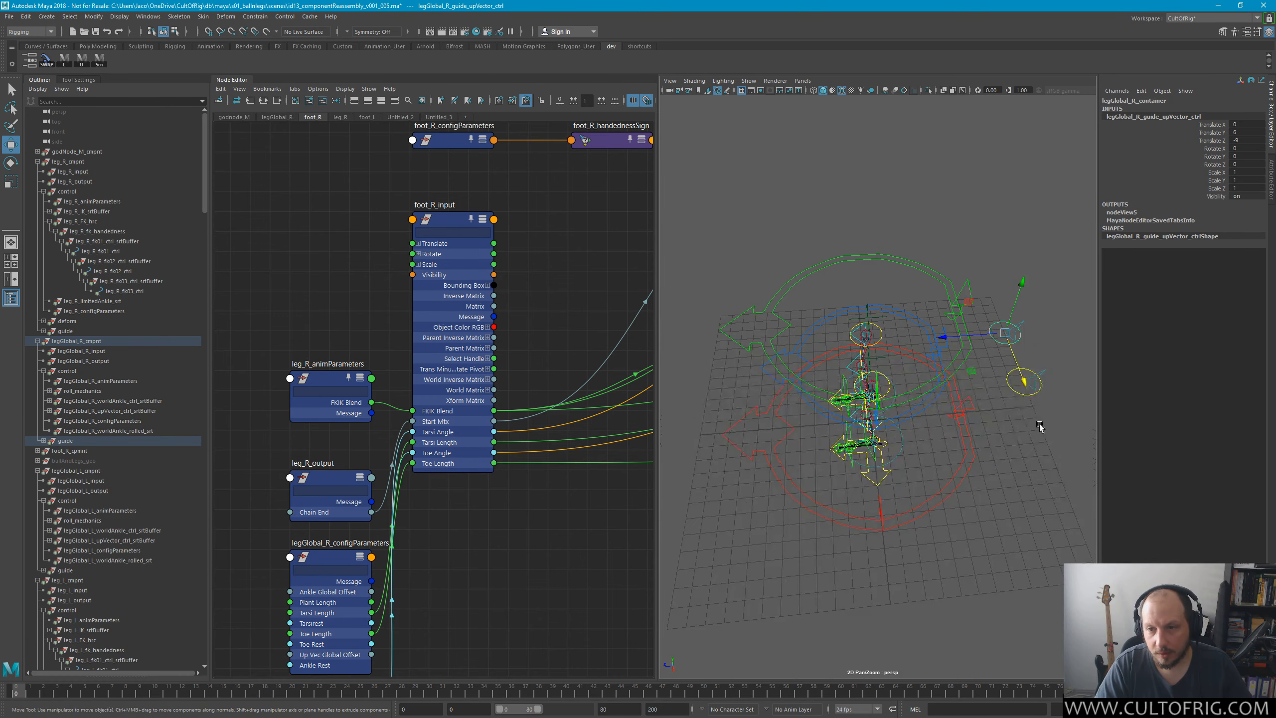
left_click(979, 400)
key("ctrl+z")
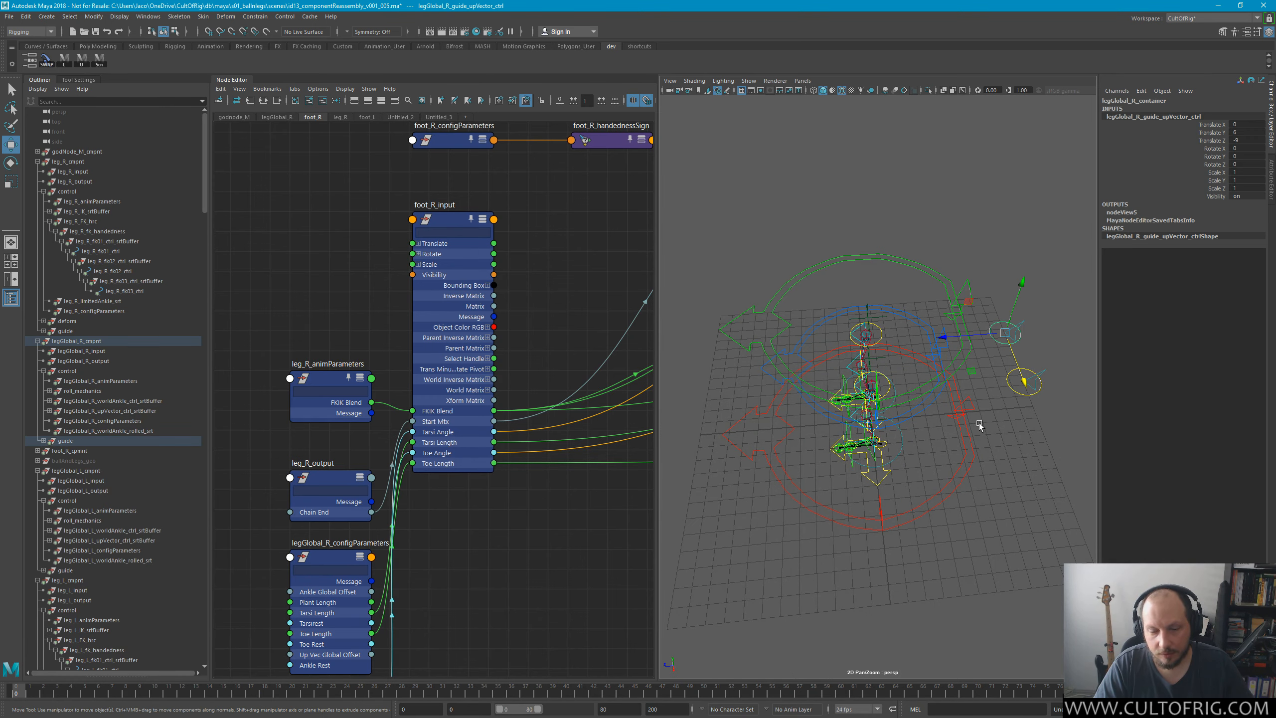
key("q")
left_click(982, 430)
Examine both legs, feet and up-vector controls of the rig from several angles.
left_click_drag(942, 464, 979, 401, "alt")
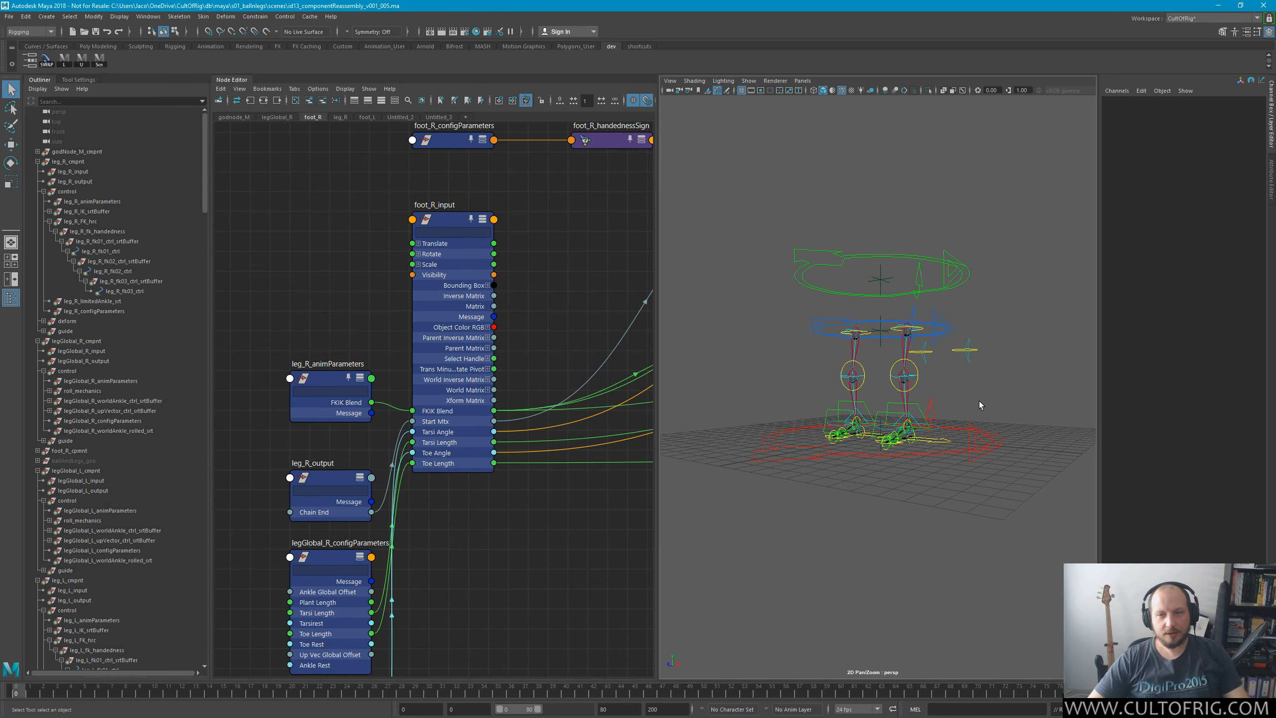
left_click_drag(929, 441, 945, 447, "alt")
right_click_drag(945, 447, 877, 419, "alt")
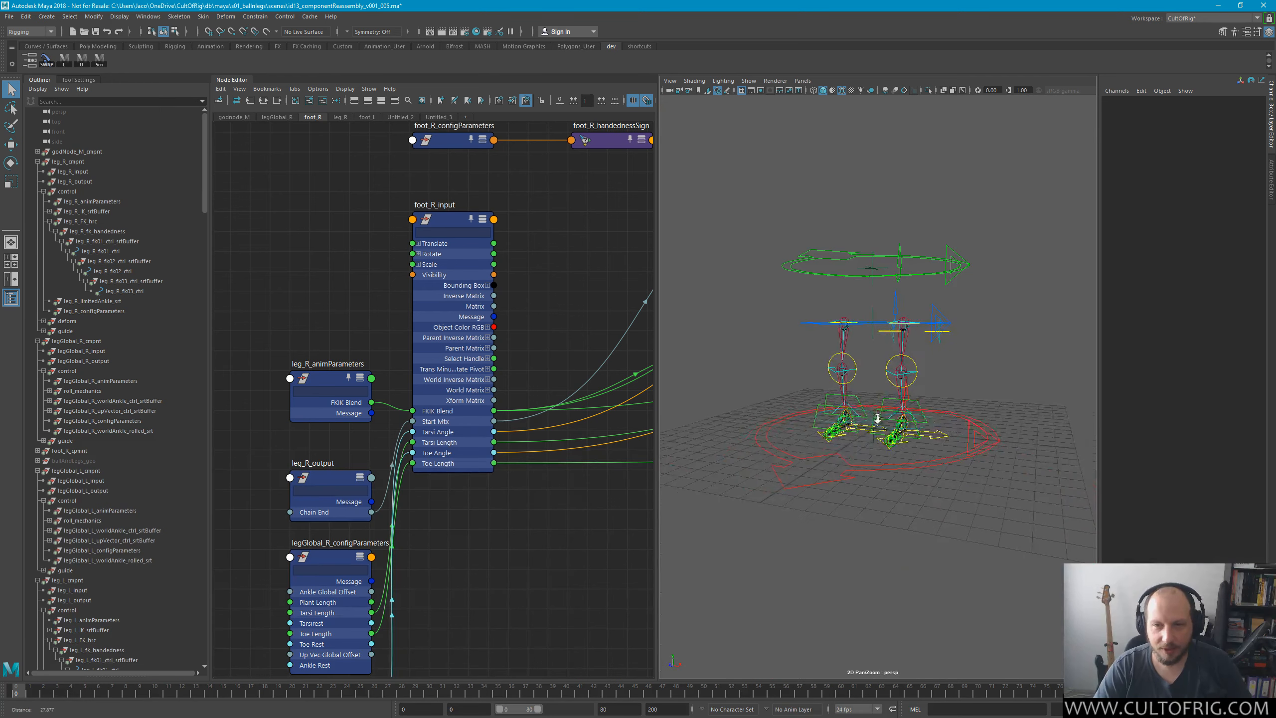
left_click_drag(878, 419, 897, 451, "alt")
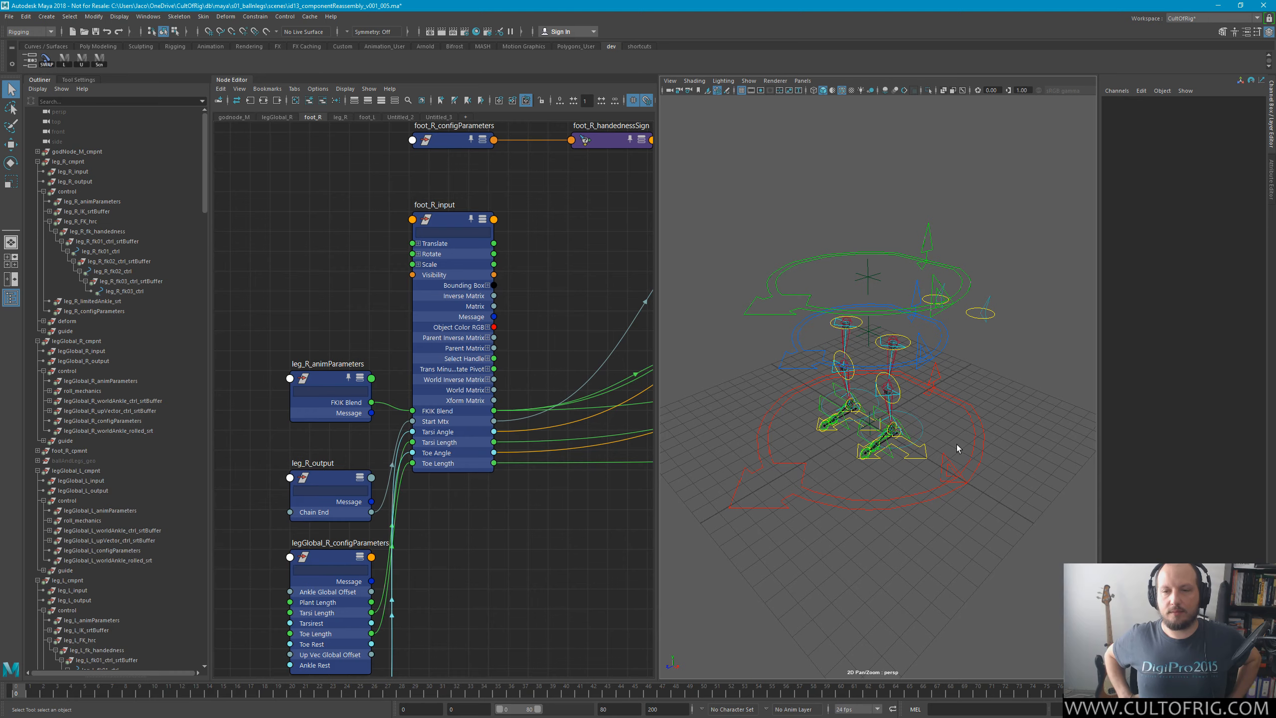
left_click_drag(948, 363, 970, 366, "alt")
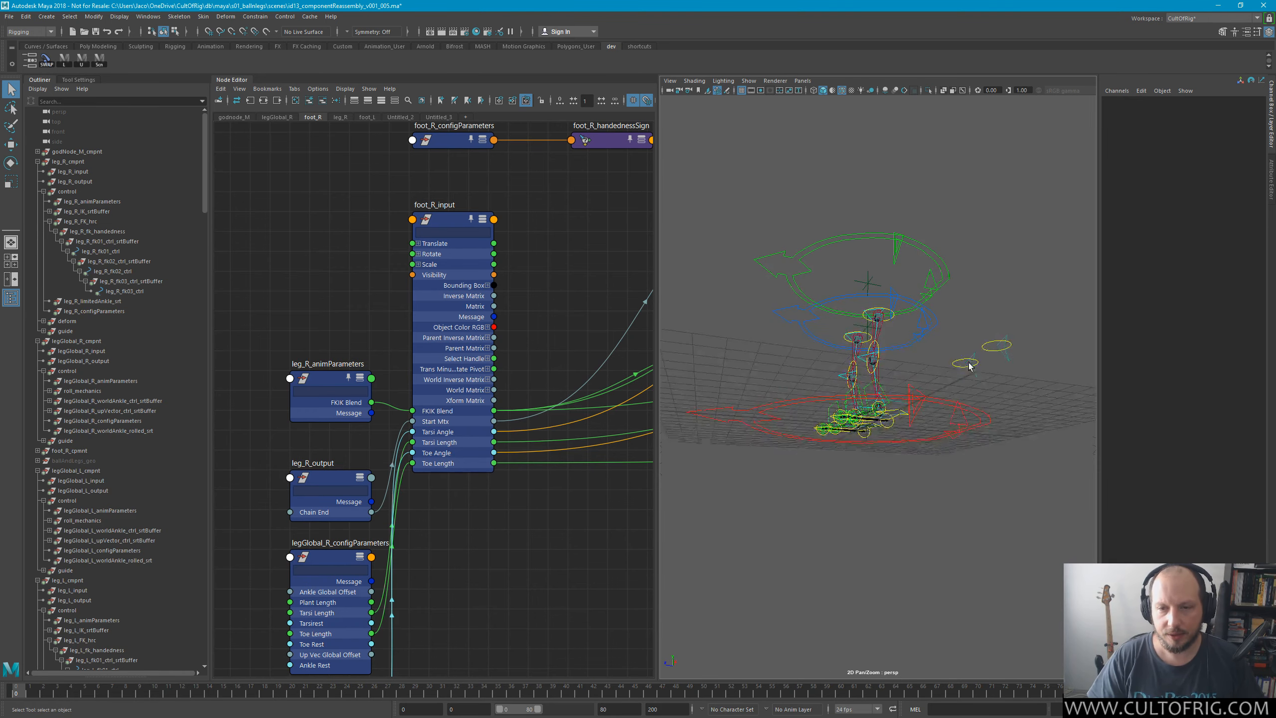
right_click_drag(969, 363, 1005, 345, "alt")
left_click_drag(1006, 345, 919, 345, "alt")
right_click_drag(919, 345, 1034, 365, "alt")
left_click_drag(1034, 366, 1042, 294, "alt")
Test moving the left knee guide leg_L_guide_kneePos_ctrl and undo the move.
left_click(941, 305)
key("w")
key("ctrl+z")
key("q")
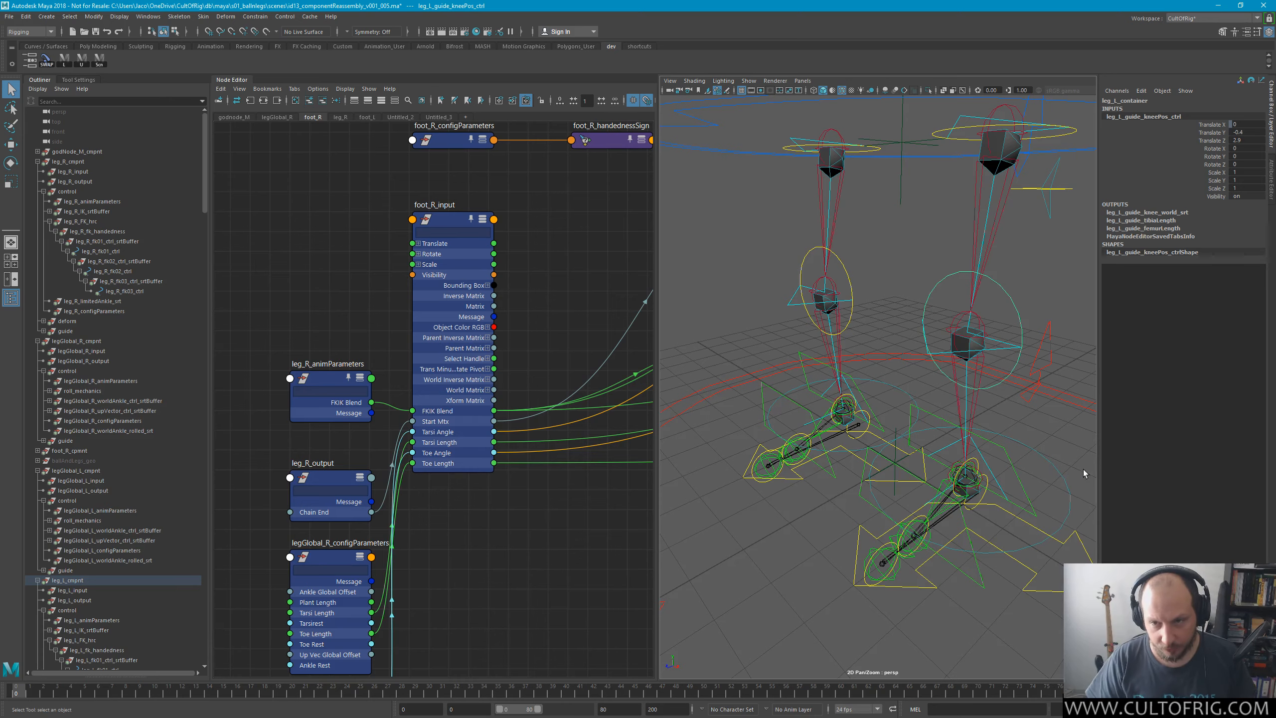
left_click_drag(985, 284, 935, 280, "alt")
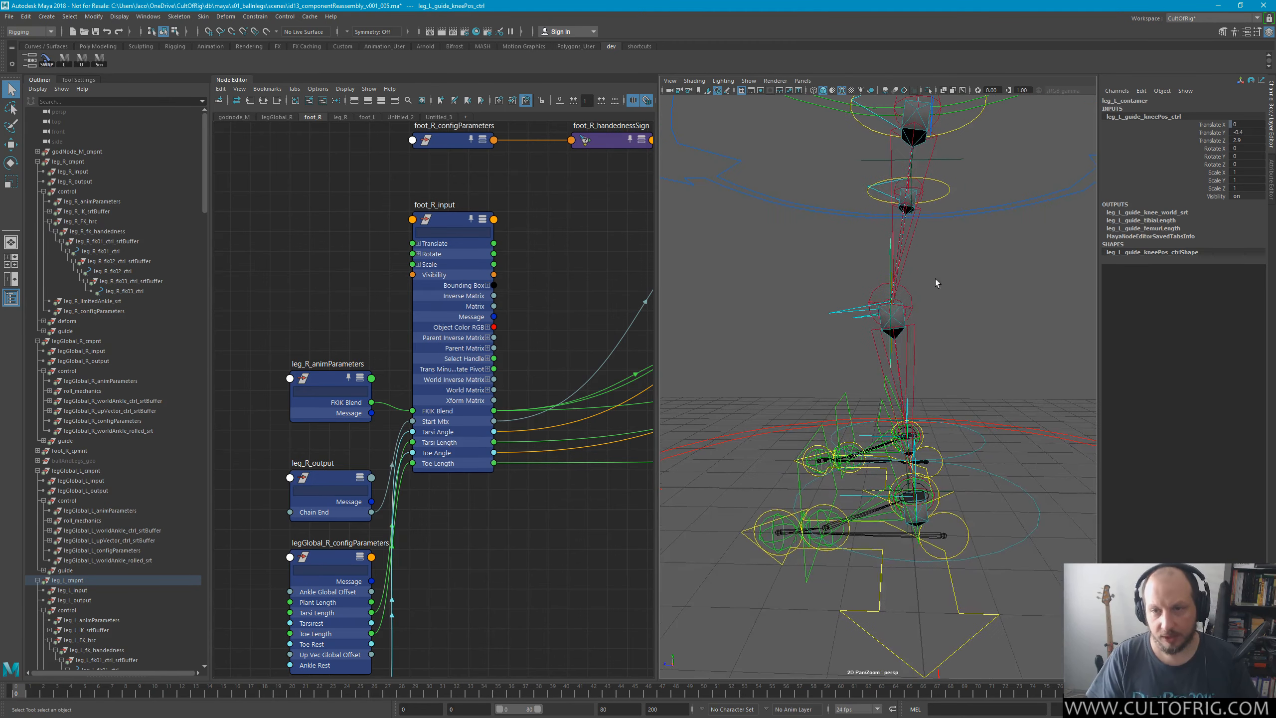
Collapse the expanded leg, legGlobal and foot component hierarchies in the Outliner.
left_click(38, 161)
left_click(37, 171)
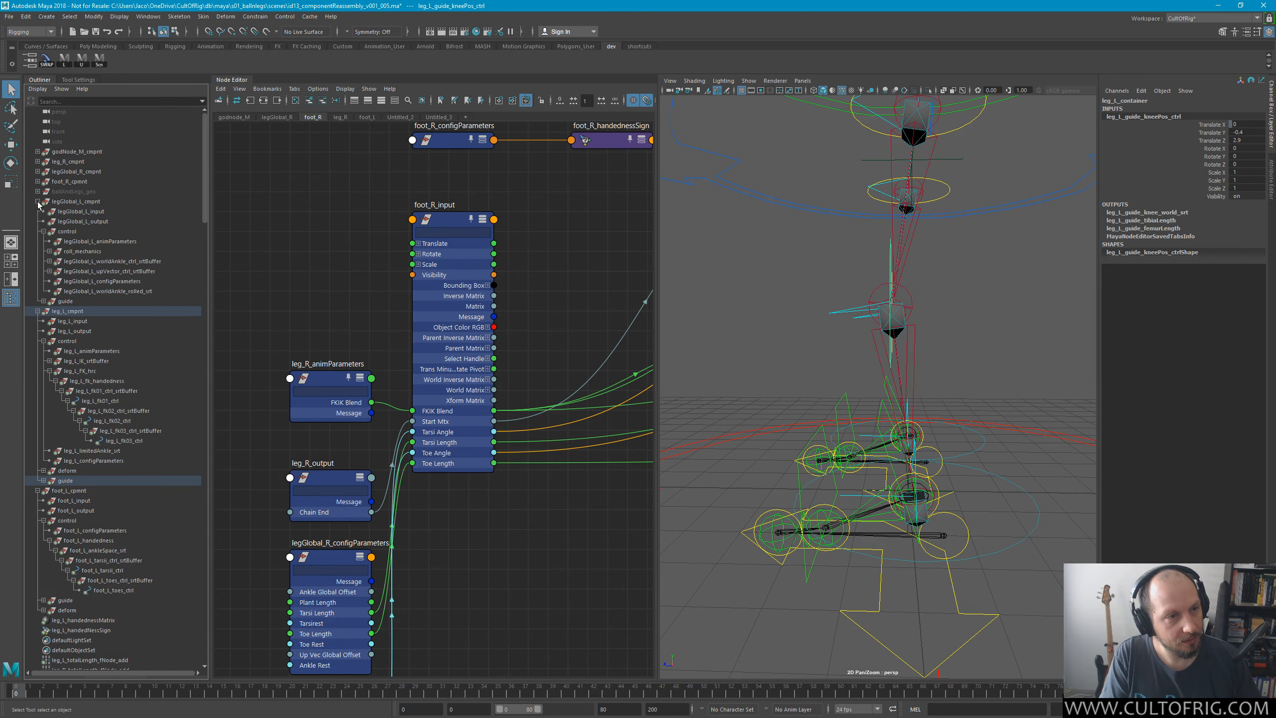
left_click(38, 201)
left_click(38, 211)
left_click(38, 221)
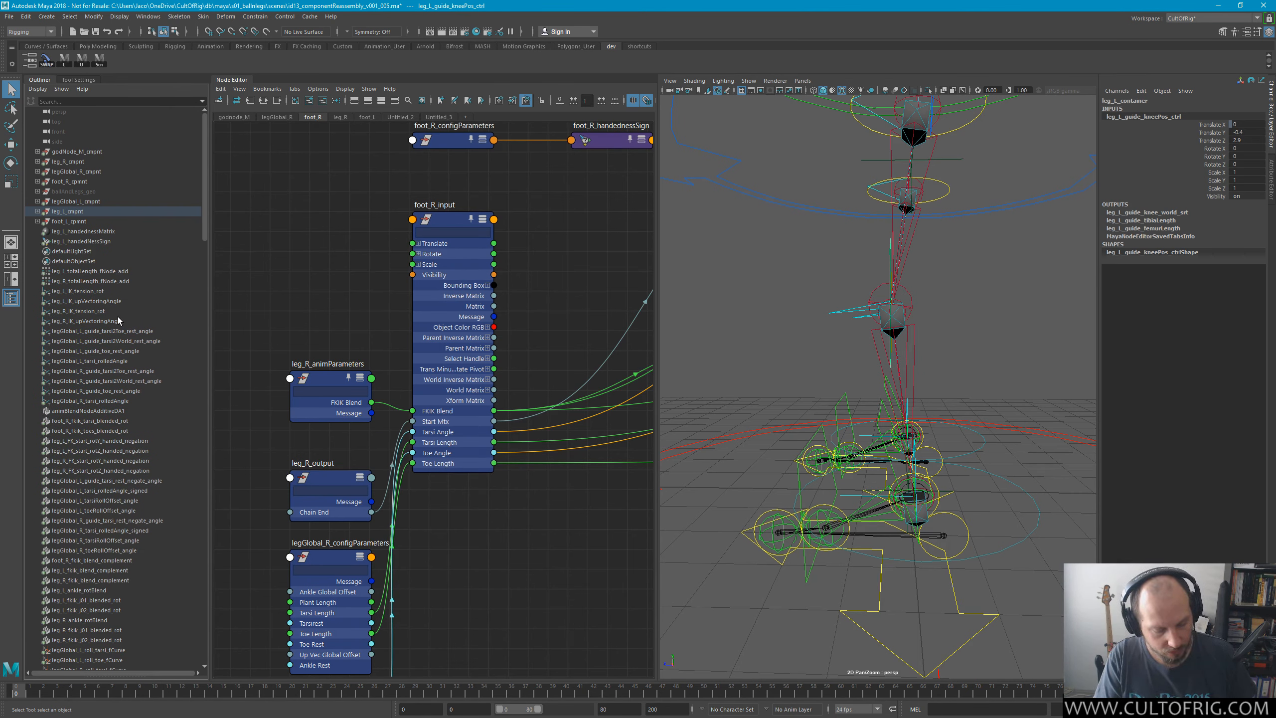
Limit the Outliner to DAG objects so utility nodes are hidden.
key("ctrl+d")
key("ctrl+z")
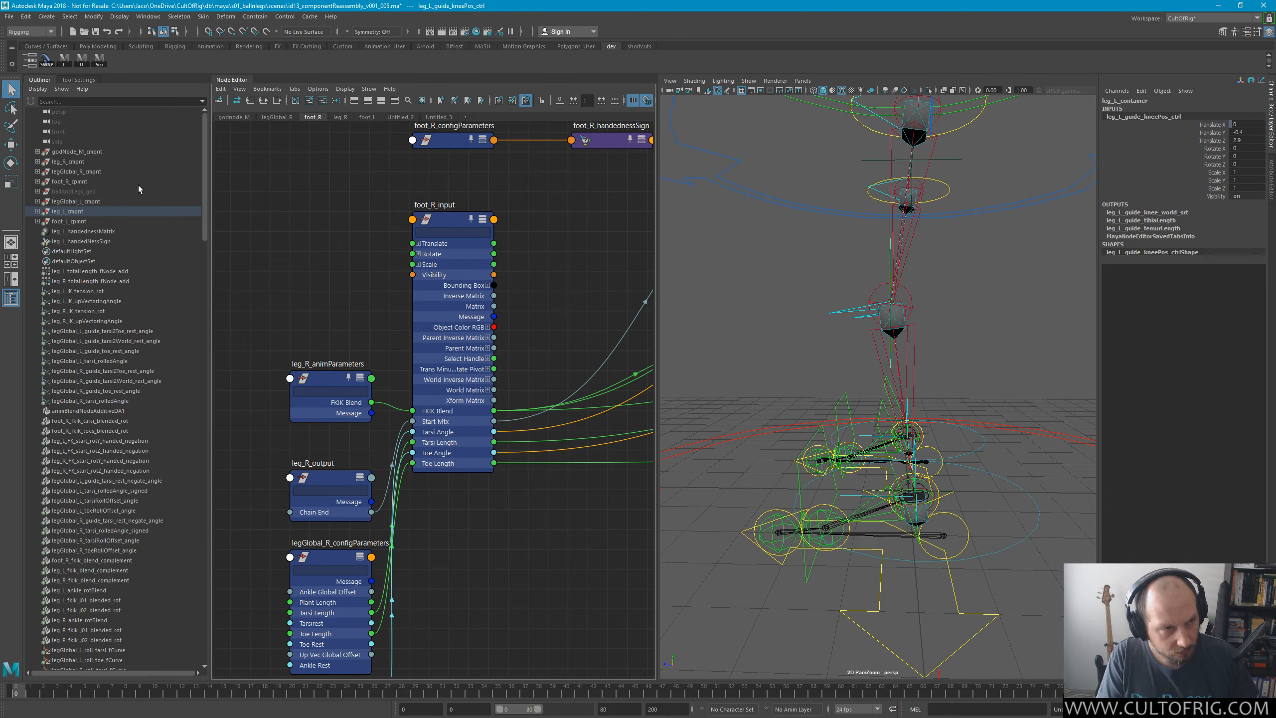
left_click(148, 122)
left_click(129, 285)
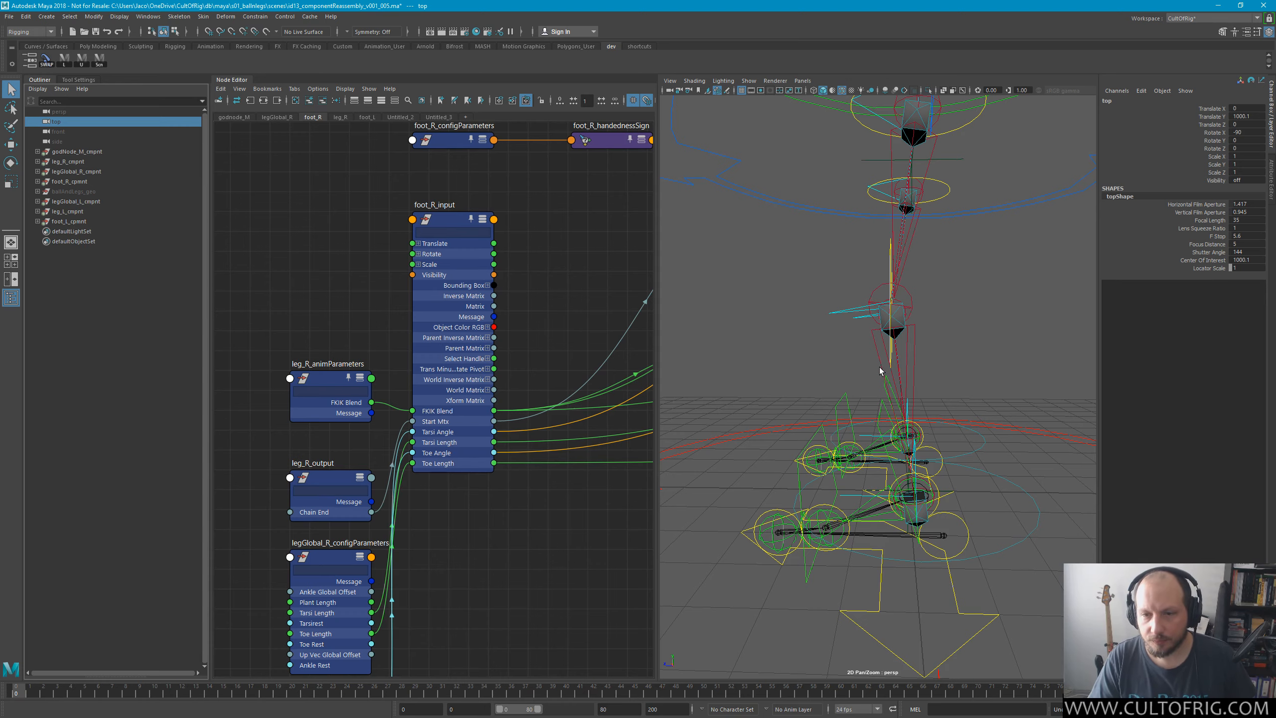
Unhide the ballAndLegs_geo group and show the scene in the four-view layout.
left_click_drag(881, 370, 935, 343, "alt")
middle_click_drag(935, 343, 916, 423, "alt")
right_click_drag(917, 422, 843, 324, "alt")
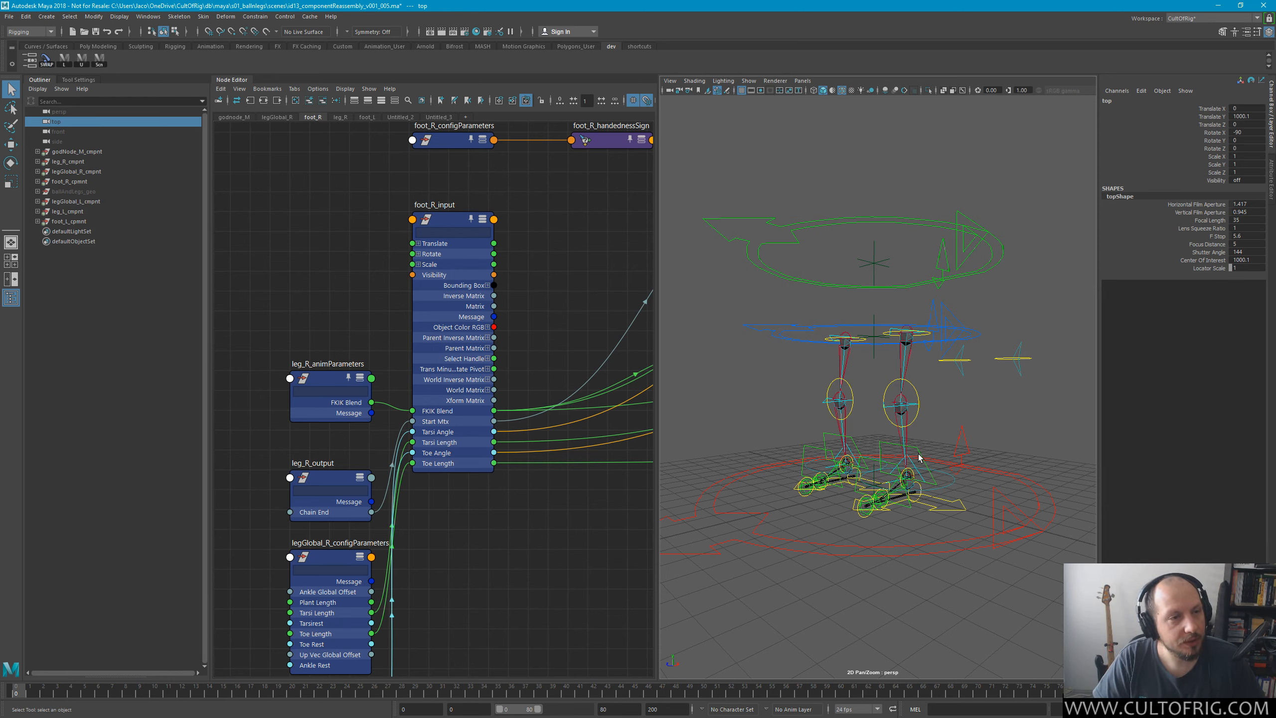
left_click(135, 191)
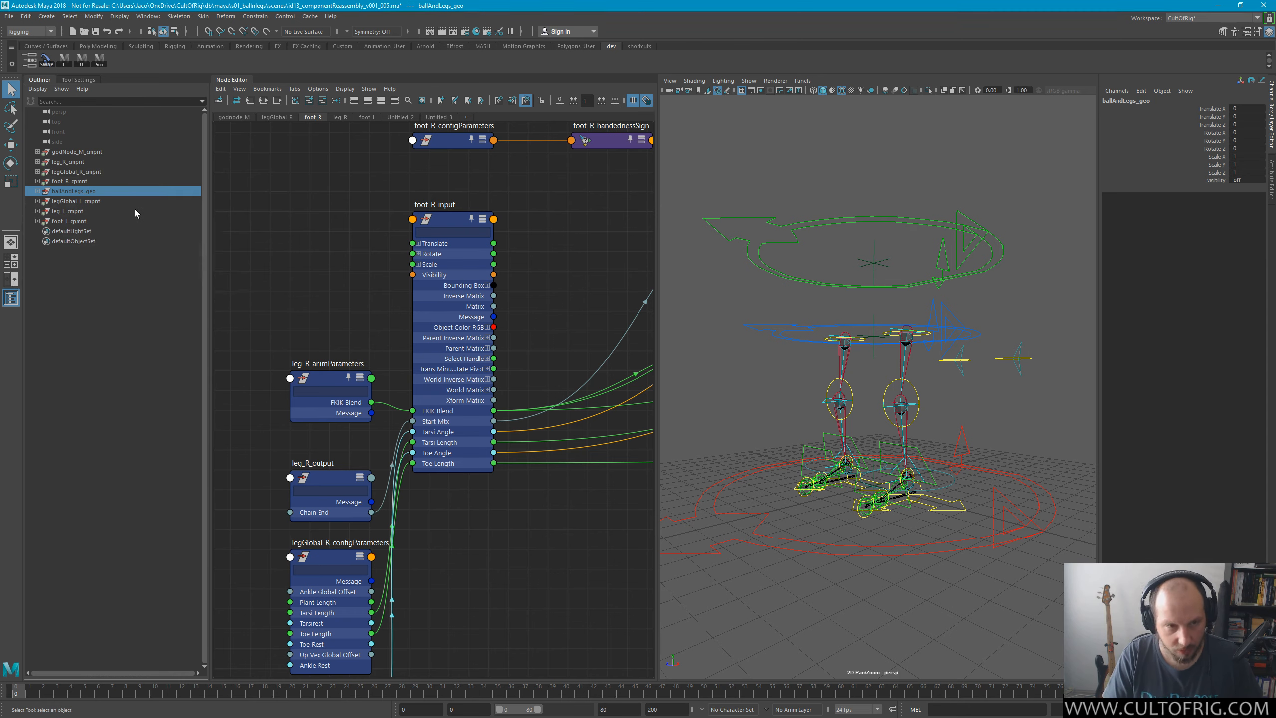
key("space")
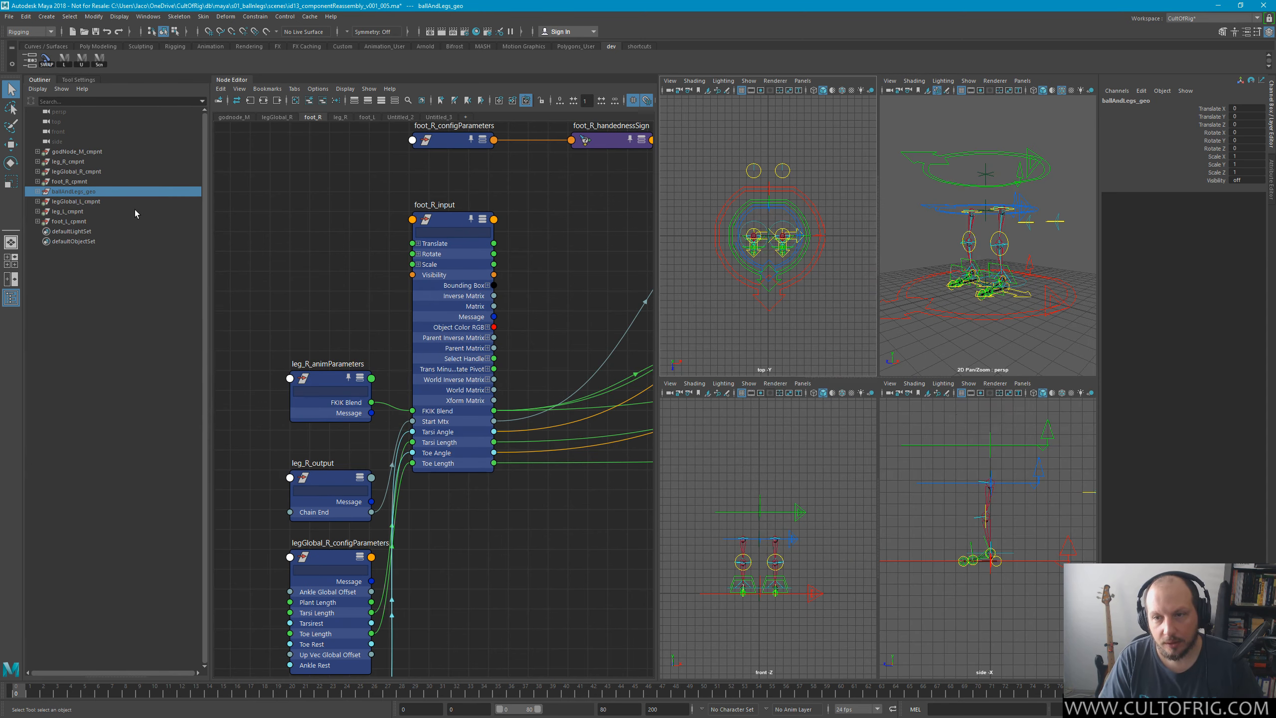
key("shift+h")
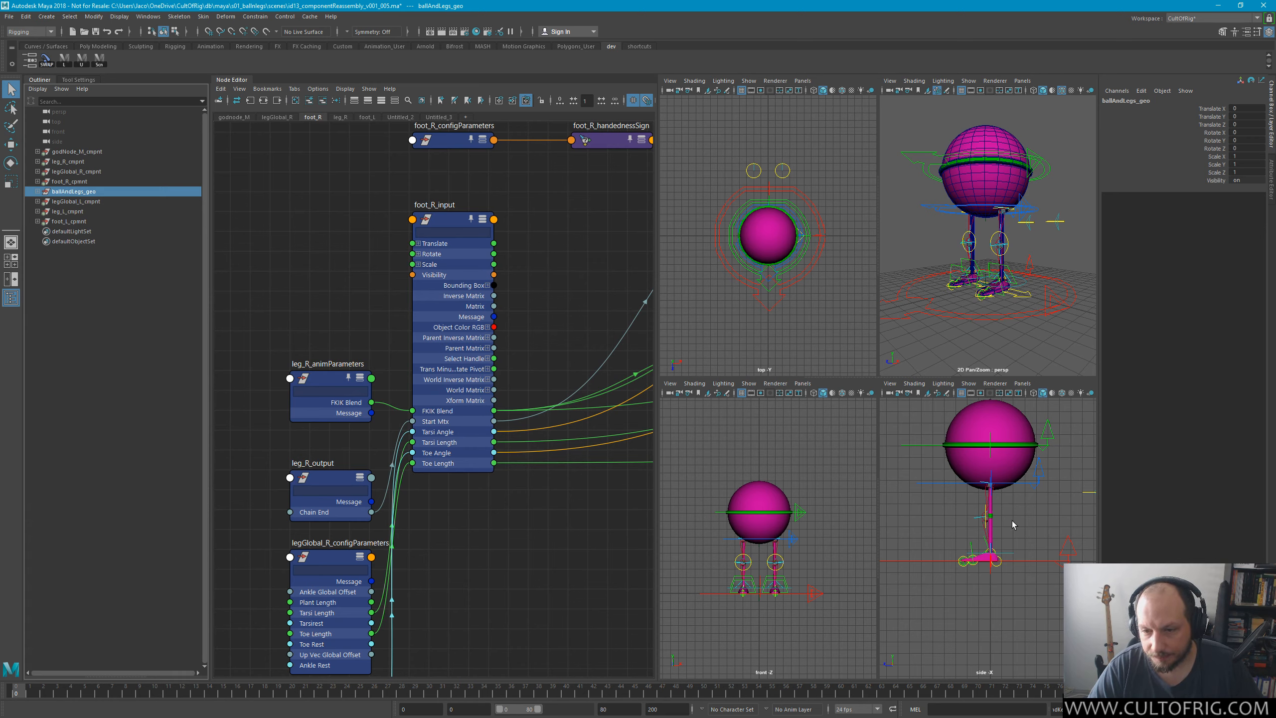
Compare the left knee joint's position with the leg mesh in the side view.
right_click_drag(1011, 521, 1055, 563, "alt")
middle_click_drag(1003, 513, 1003, 578, "alt")
right_click_drag(1003, 579, 911, 467, "alt")
right_click_drag(1010, 480, 1080, 523, "alt")
left_click(970, 466)
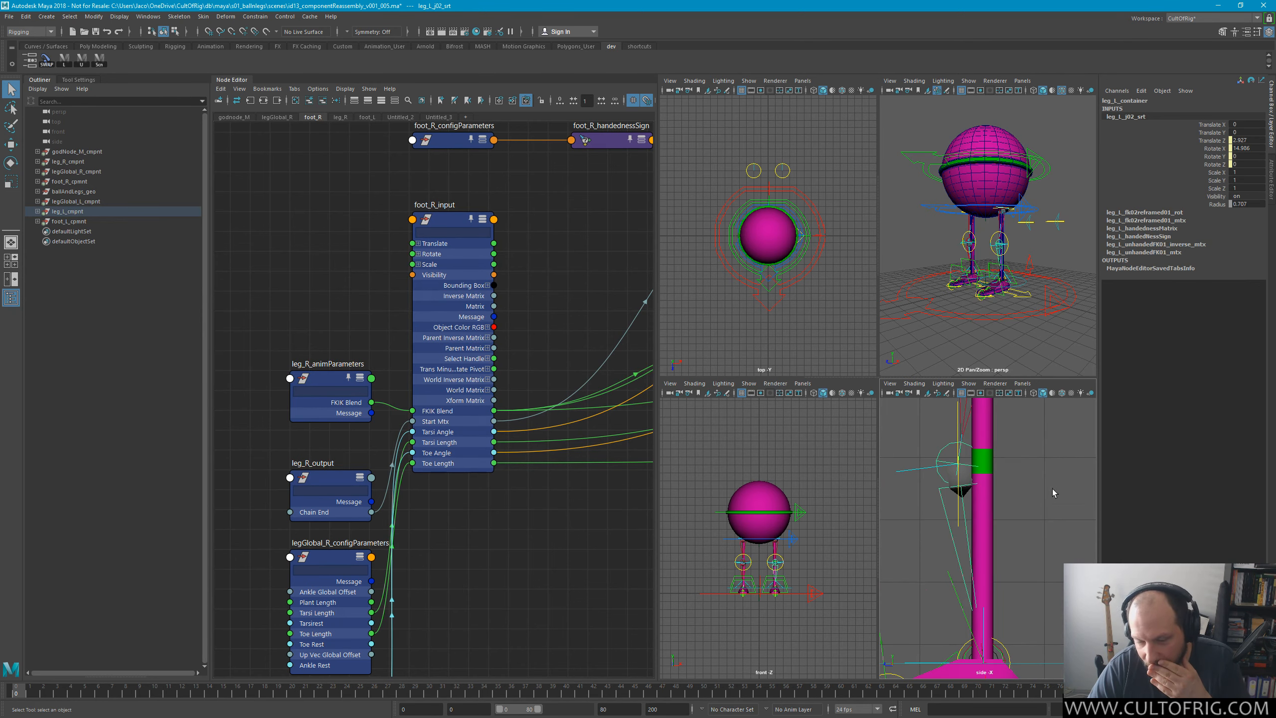
left_click(1032, 454)
left_click(982, 463)
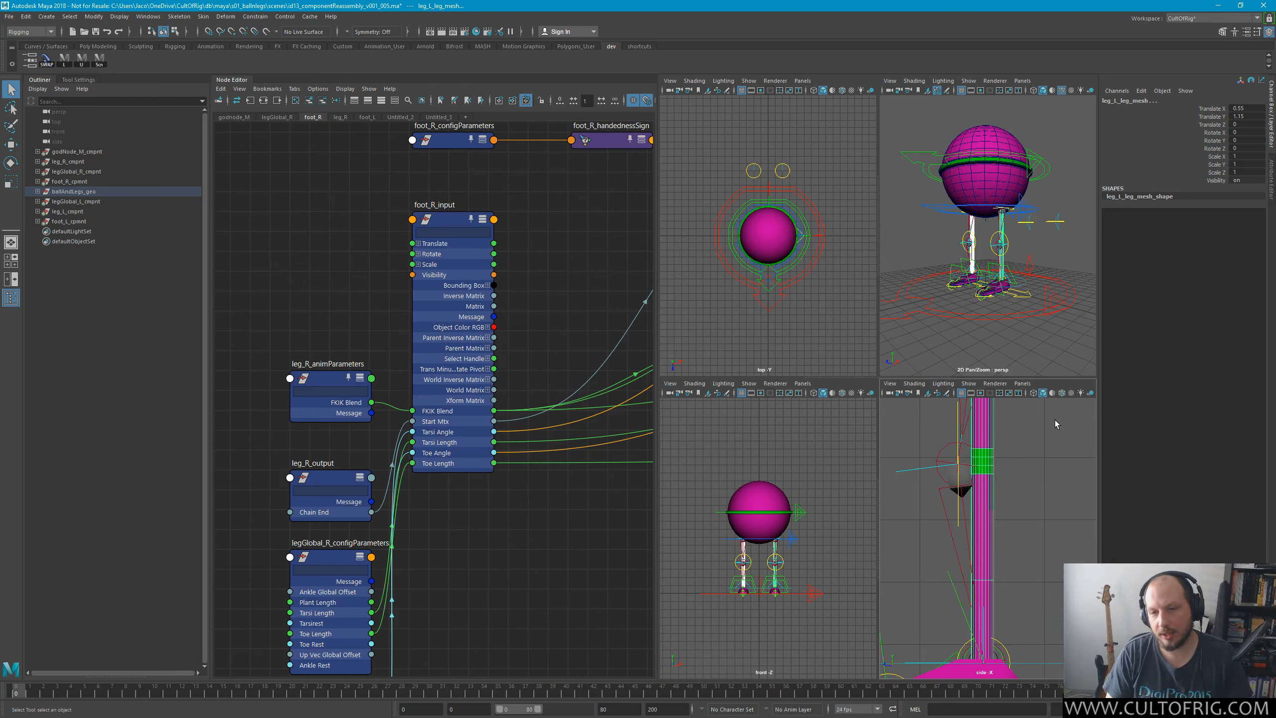
middle_click_drag(949, 480, 936, 553, "alt")
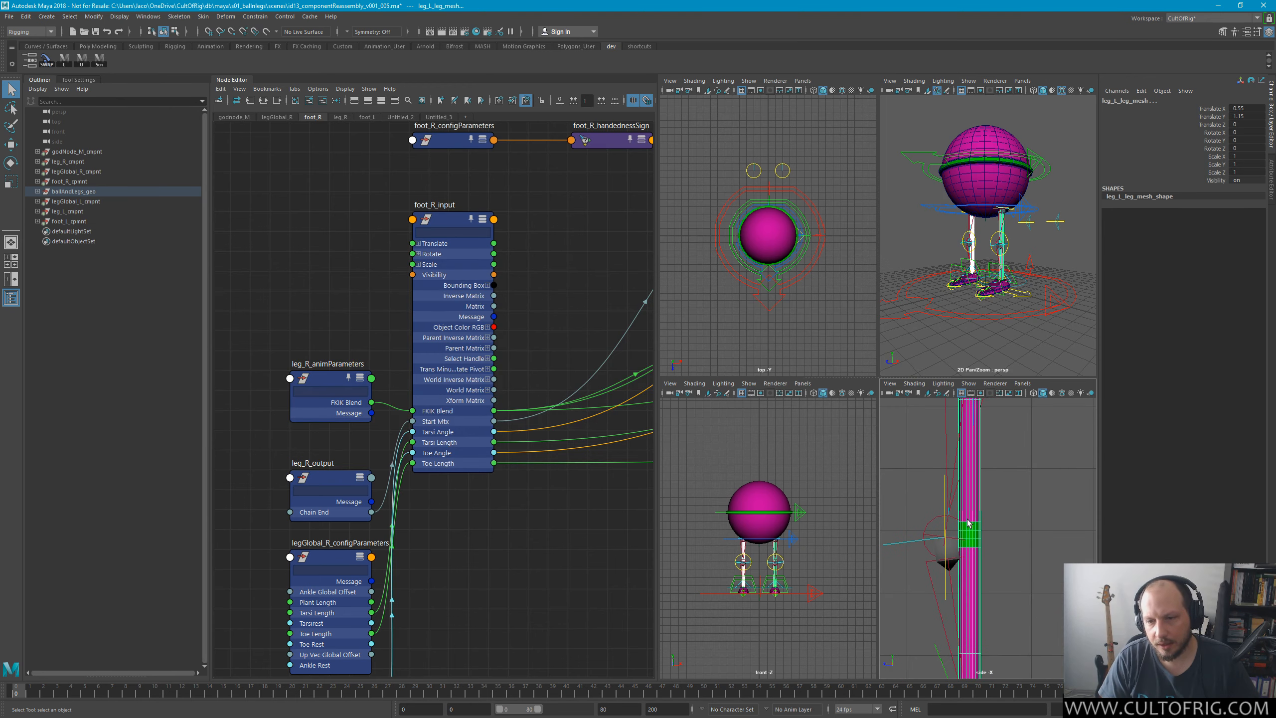
Switch to Mischief and sketch green strokes of a leg bending forward at the knee over the side view's leg mesh.
key("alt+Tab")
key("alt+Tab")
key("alt+Tab")
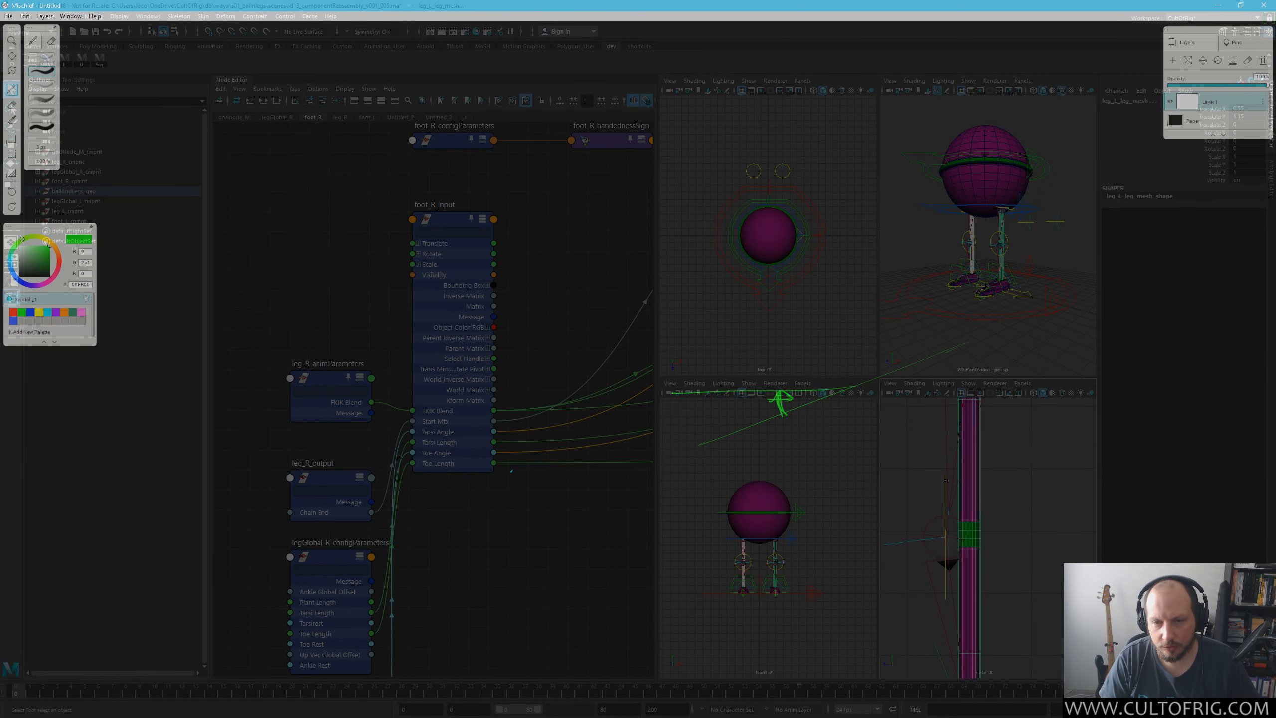
left_click_drag(512, 471, 298, 345)
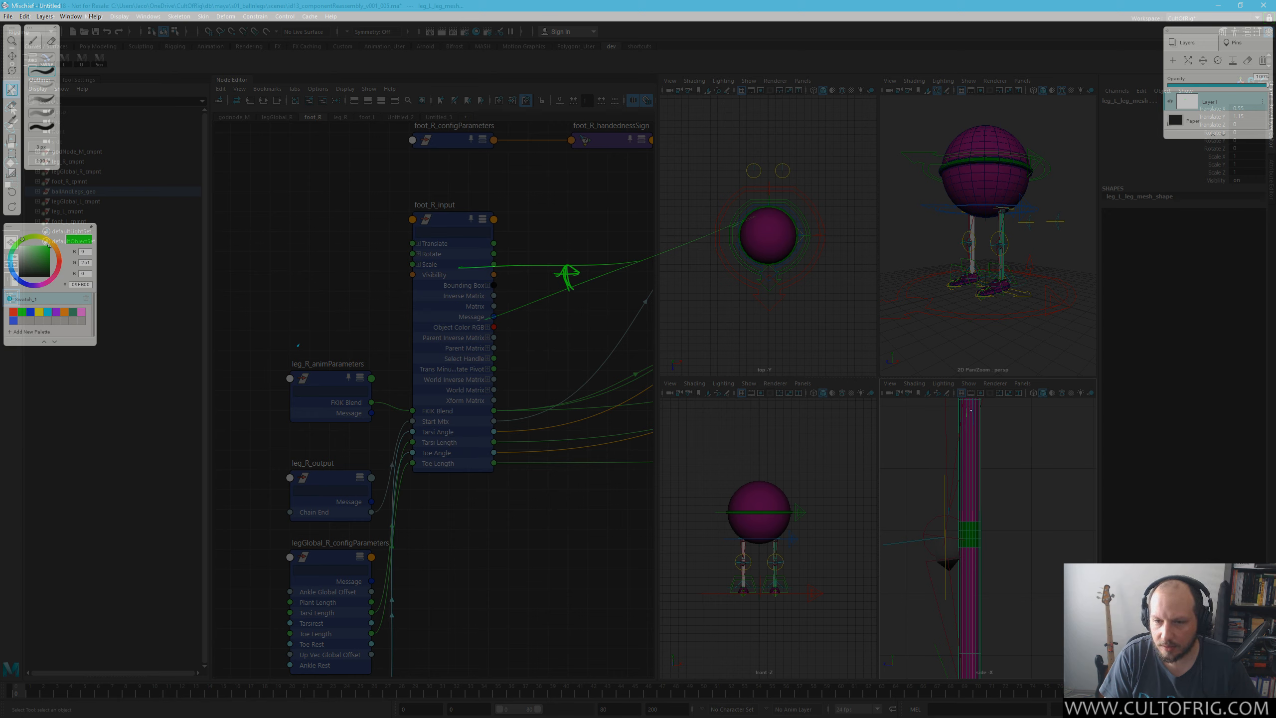
left_click_drag(970, 402, 966, 529)
left_click_drag(967, 391, 954, 543)
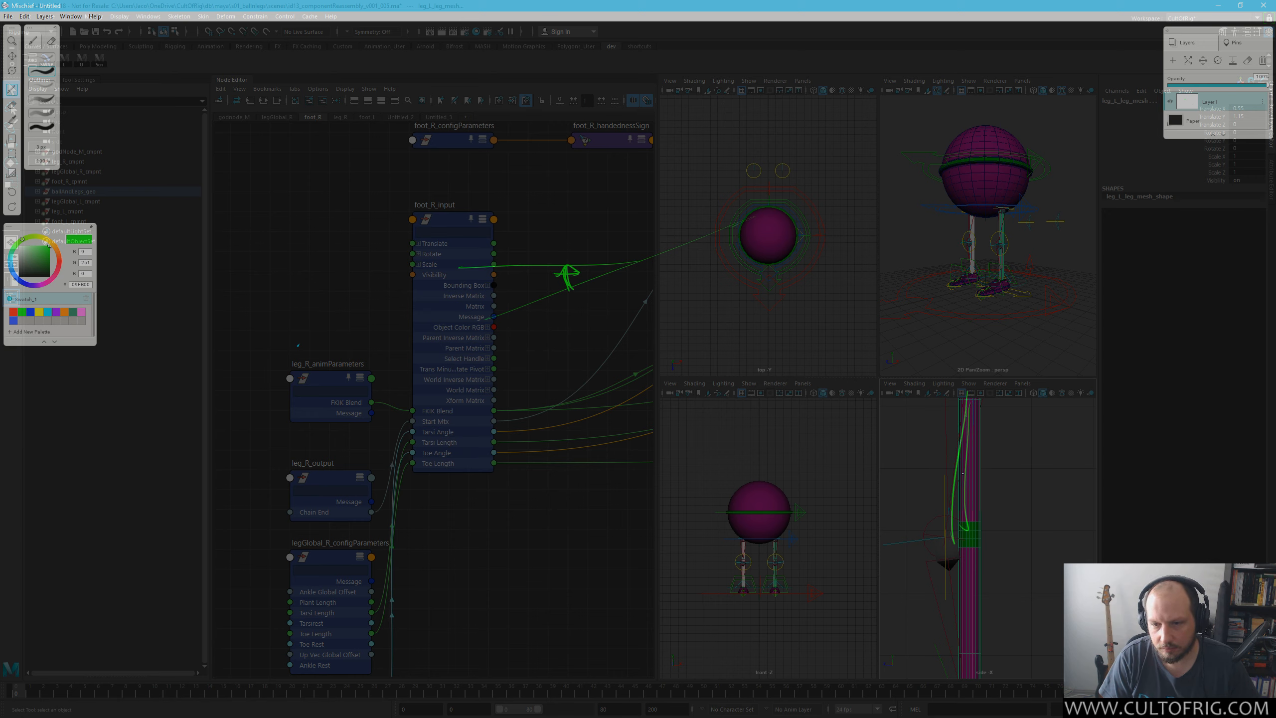
mouse_move(964, 496)
left_mouse_down()
mouse_move(947, 528)
mouse_move(980, 623)
left_mouse_up()
left_click_drag(953, 526, 971, 647)
left_click_drag(964, 539, 979, 637)
mouse_move(946, 529)
left_mouse_down()
mouse_move(976, 647)
mouse_move(995, 667)
left_mouse_up()
left_click_drag(931, 551, 969, 418)
mouse_move(944, 525)
left_mouse_down()
mouse_move(967, 409)
mouse_move(983, 394)
left_mouse_up()
left_click_drag(945, 503, 972, 430)
Undo all the bent-leg sketch strokes drawn over the side view.
key("ctrl+z")
key("ctrl+z")
key("ctrl+z")
key("ctrl+z")
key("ctrl+z")
key("ctrl+z")
key("ctrl+z")
key("ctrl+z")
key("ctrl+z")
key("ctrl+z")
key("ctrl+z")
key("ctrl+z")
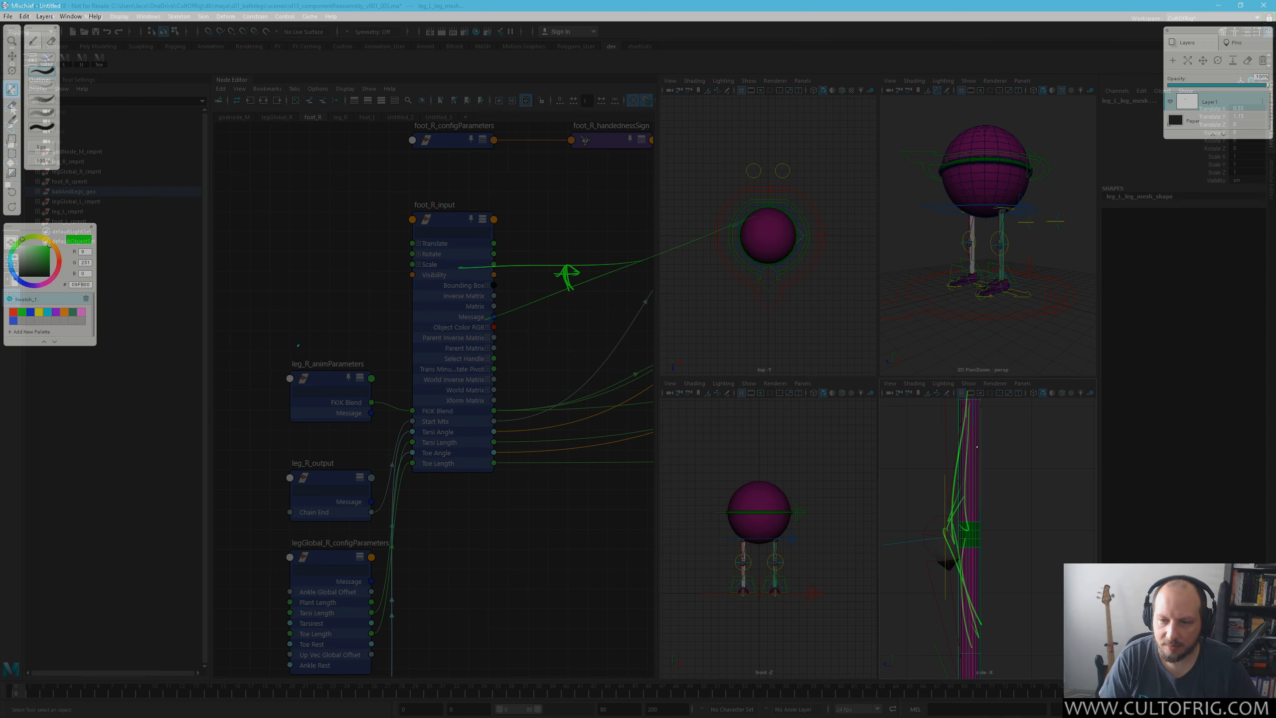
key("ctrl+z")
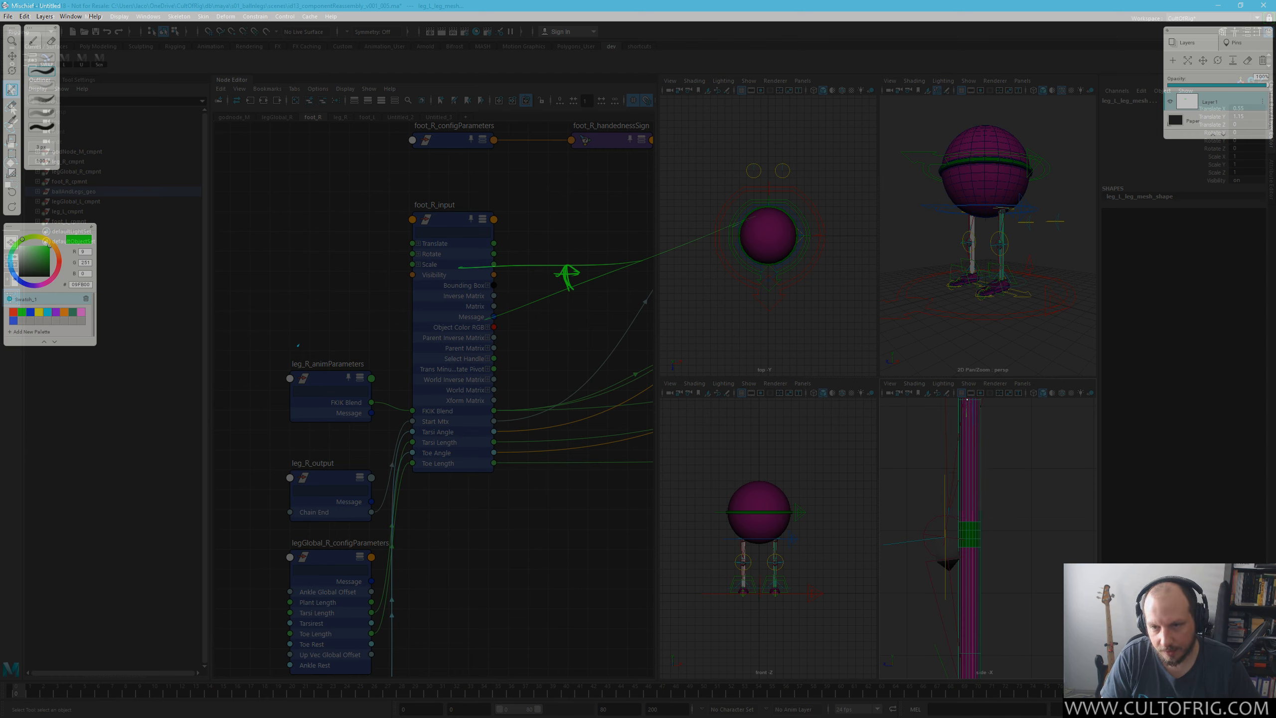
left_click_drag(966, 445, 950, 534)
key("ctrl+z")
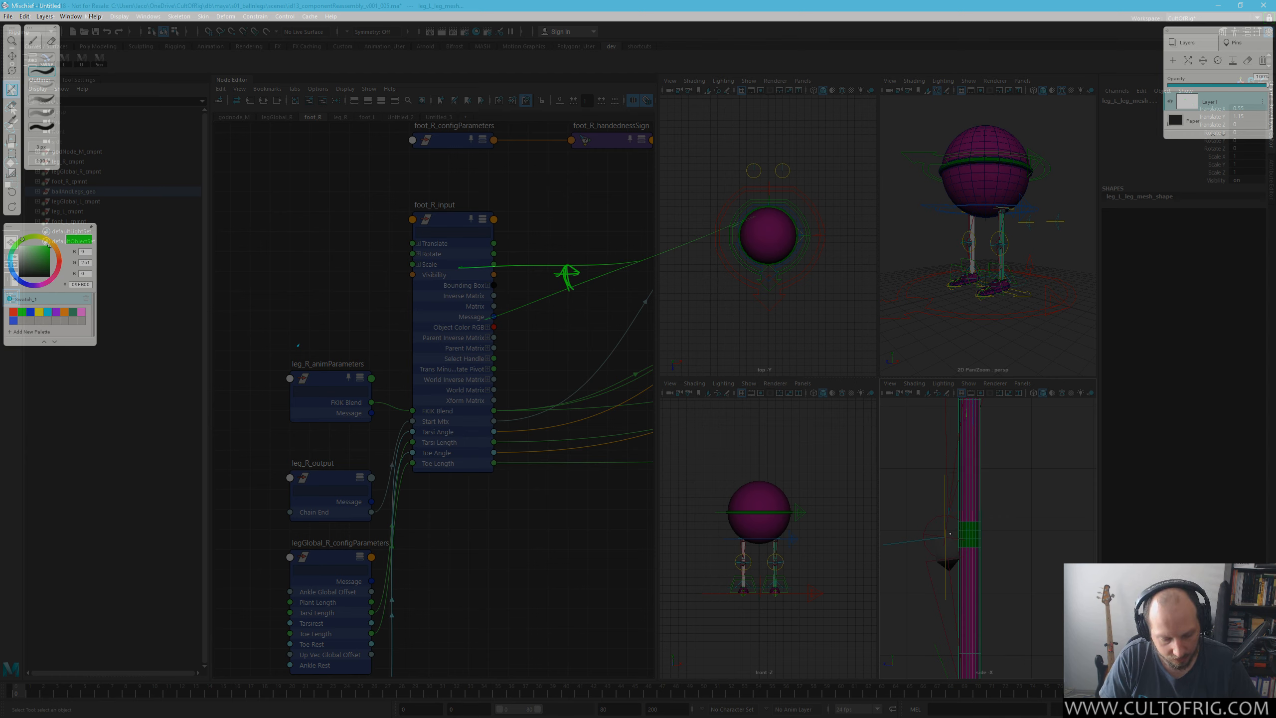
Sketch a bowed leg line through the knee over the side view, undo it, and switch back to Maya.
key("p")
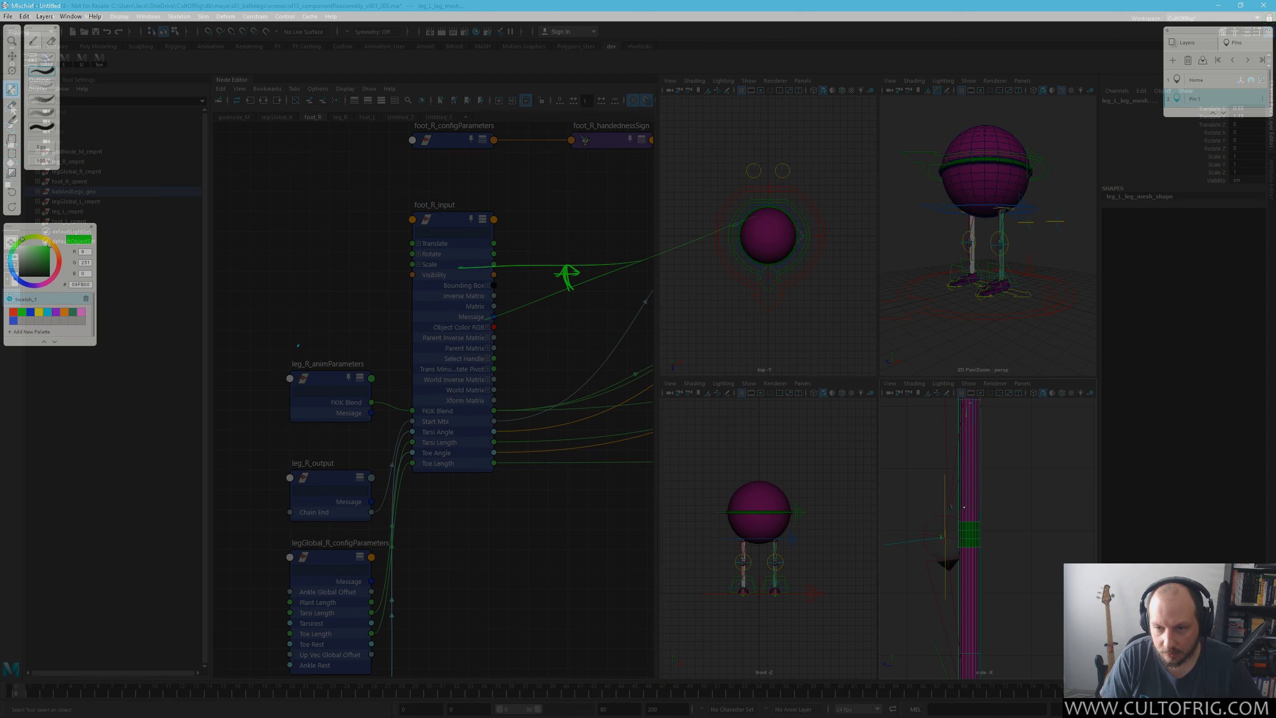
key("p")
key("p")
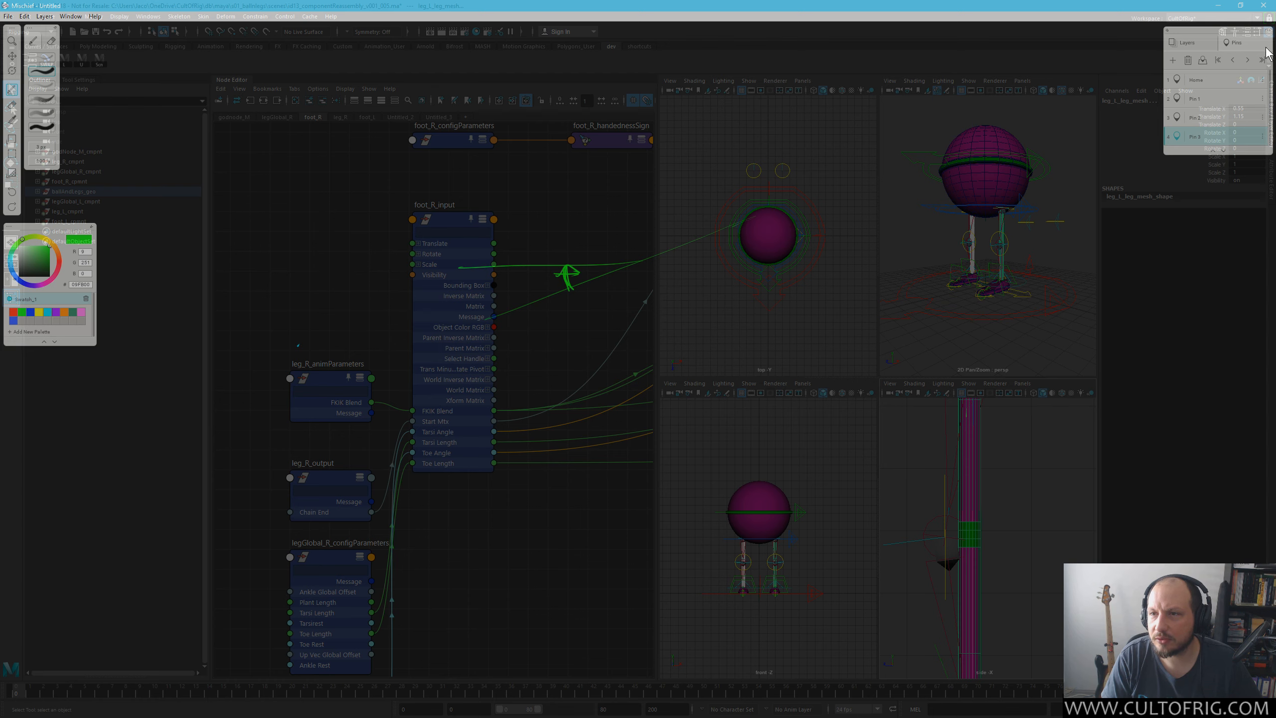
left_click(1188, 44)
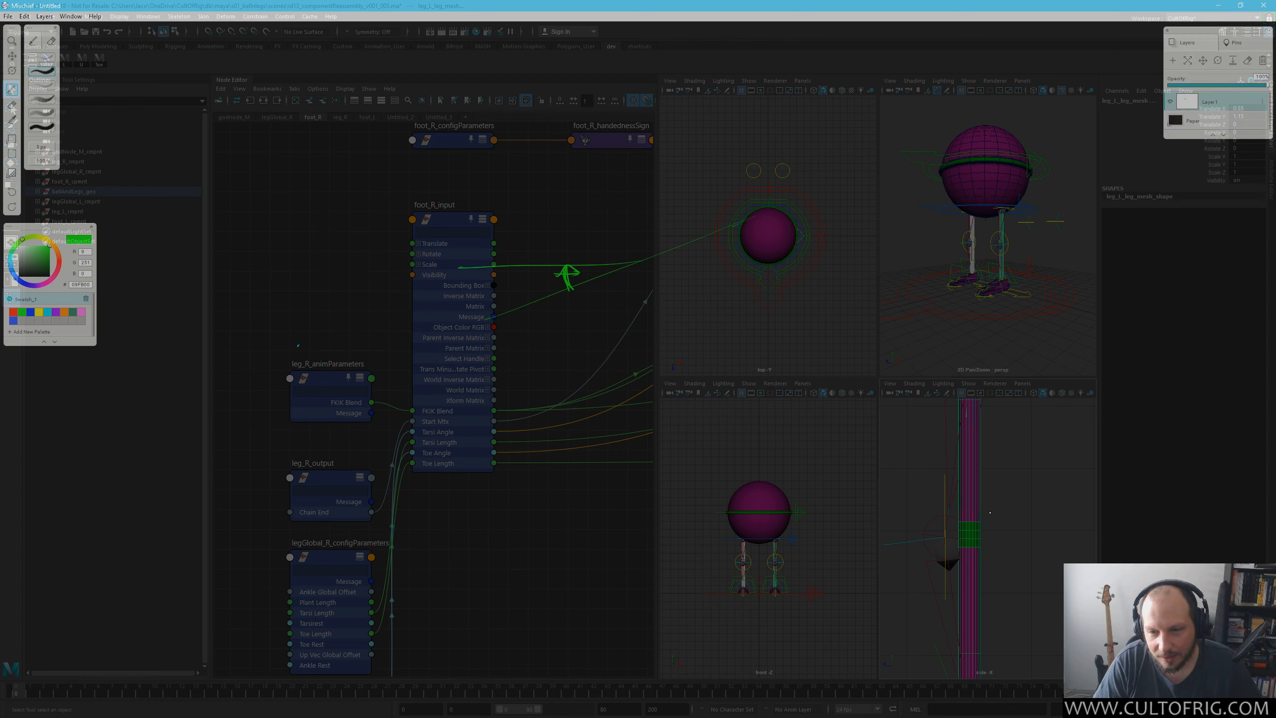
left_click_drag(958, 535, 964, 430)
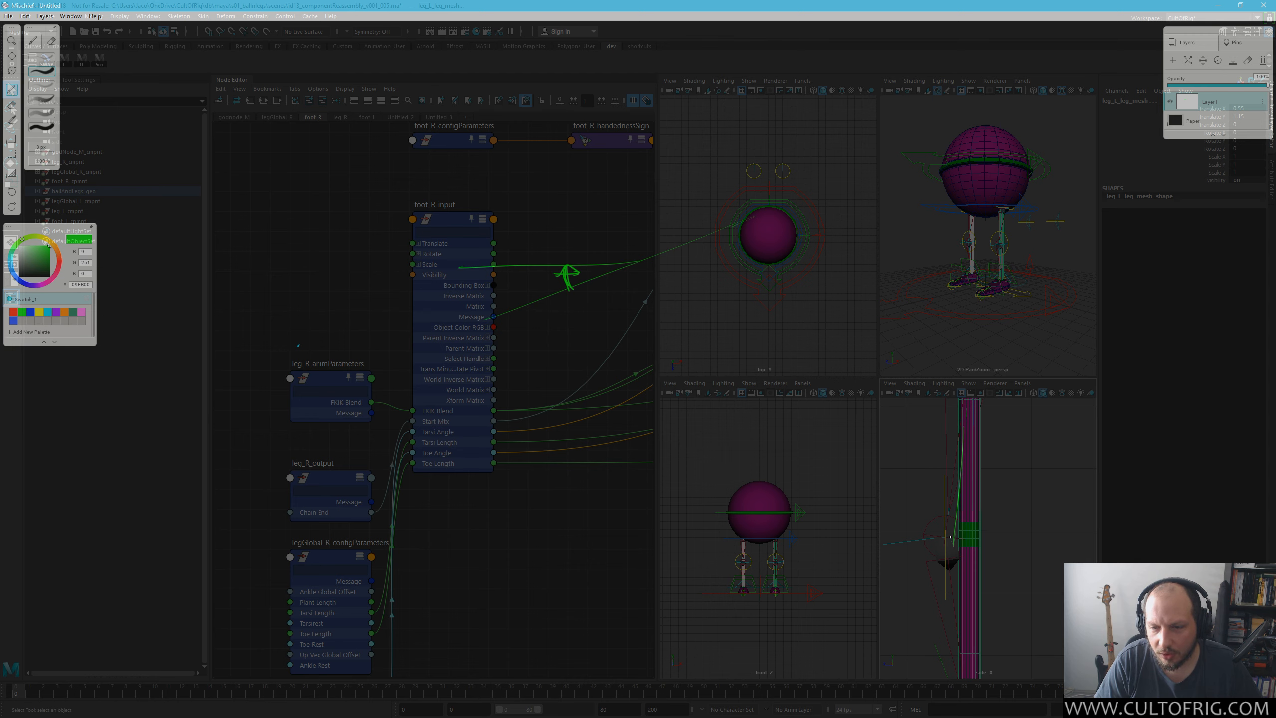
left_click_drag(981, 654, 956, 512)
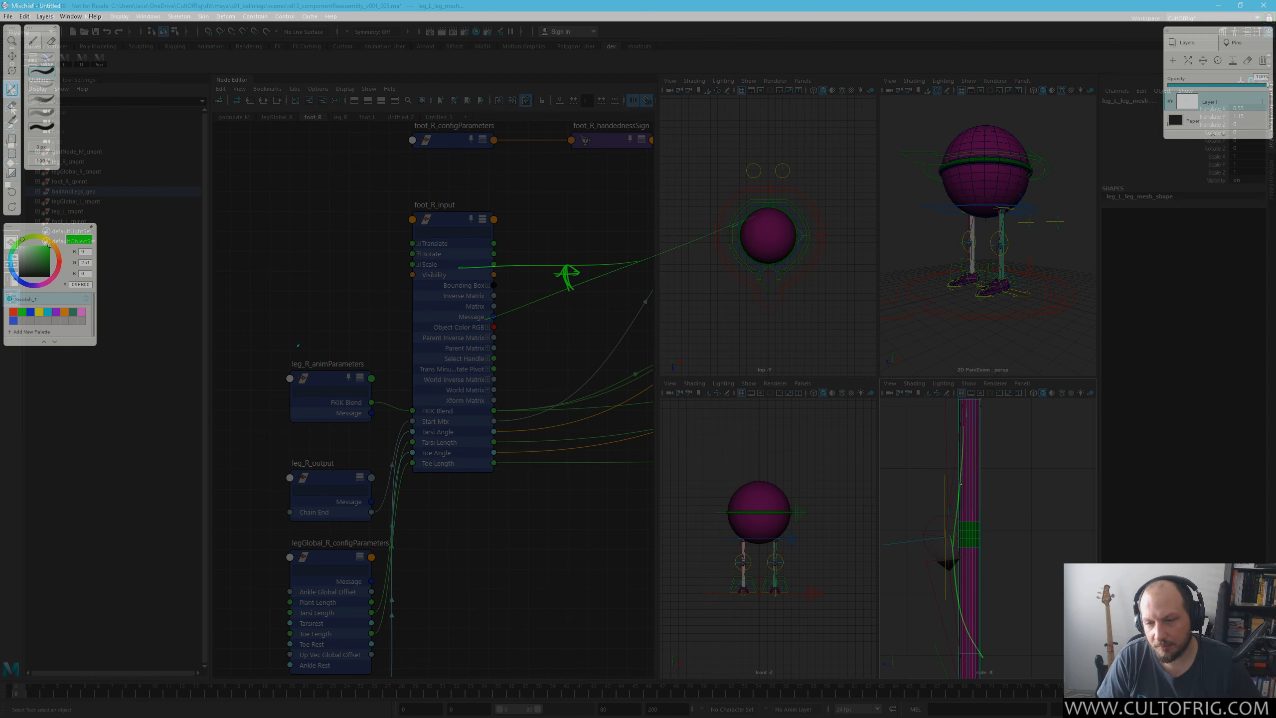
key("ctrl+z")
key("ctrl+z")
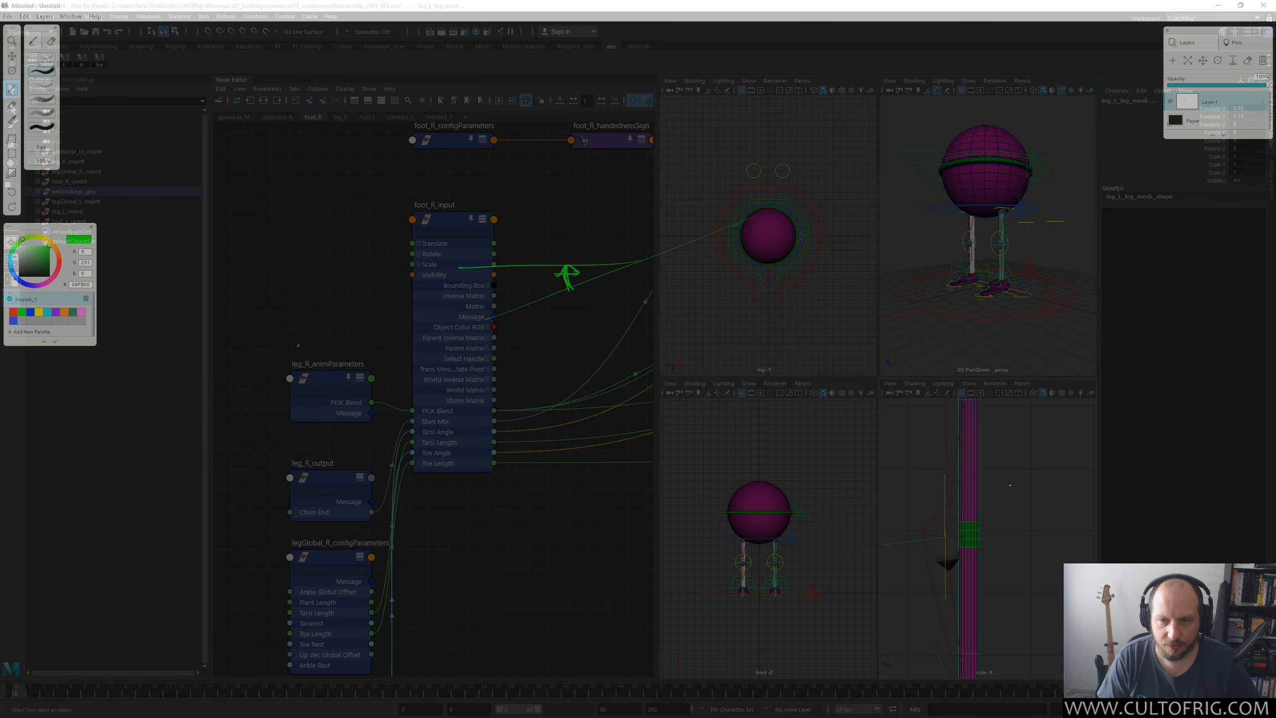
key("alt+Tab")
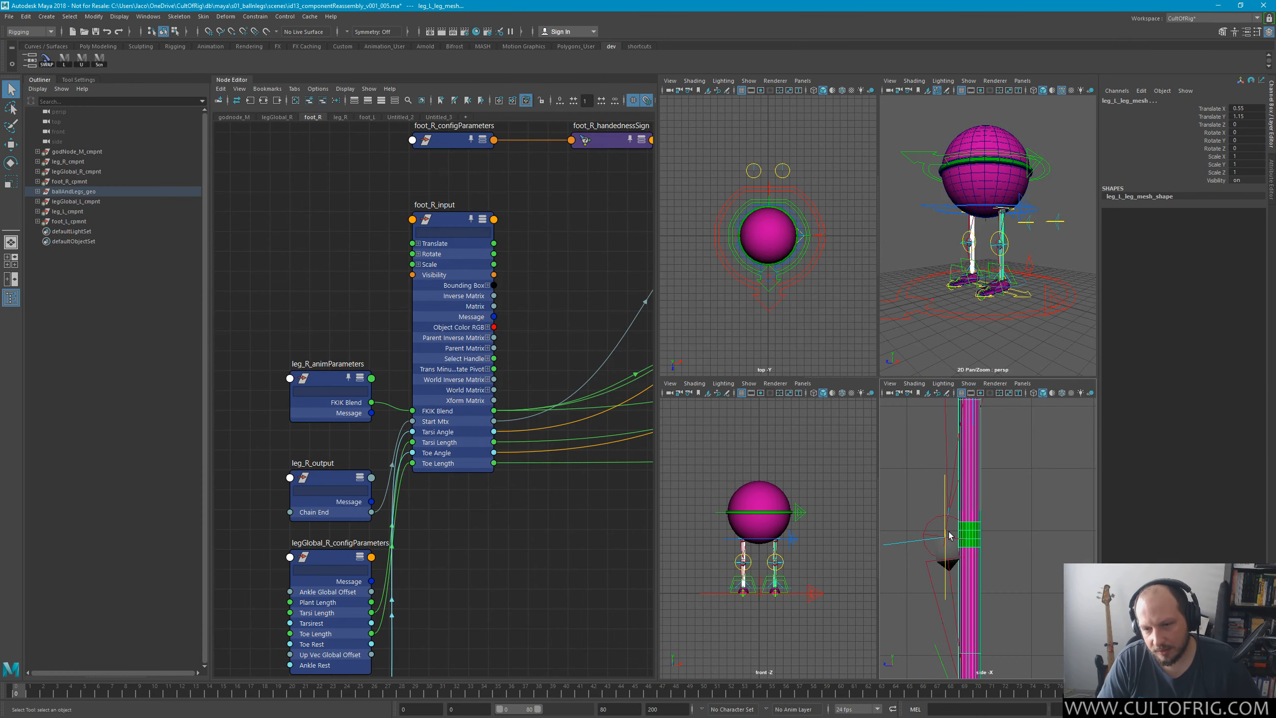
Select the left leg joint leg_L_j01_srt and examine its offset from the leg mesh in the side view.
left_click(954, 492)
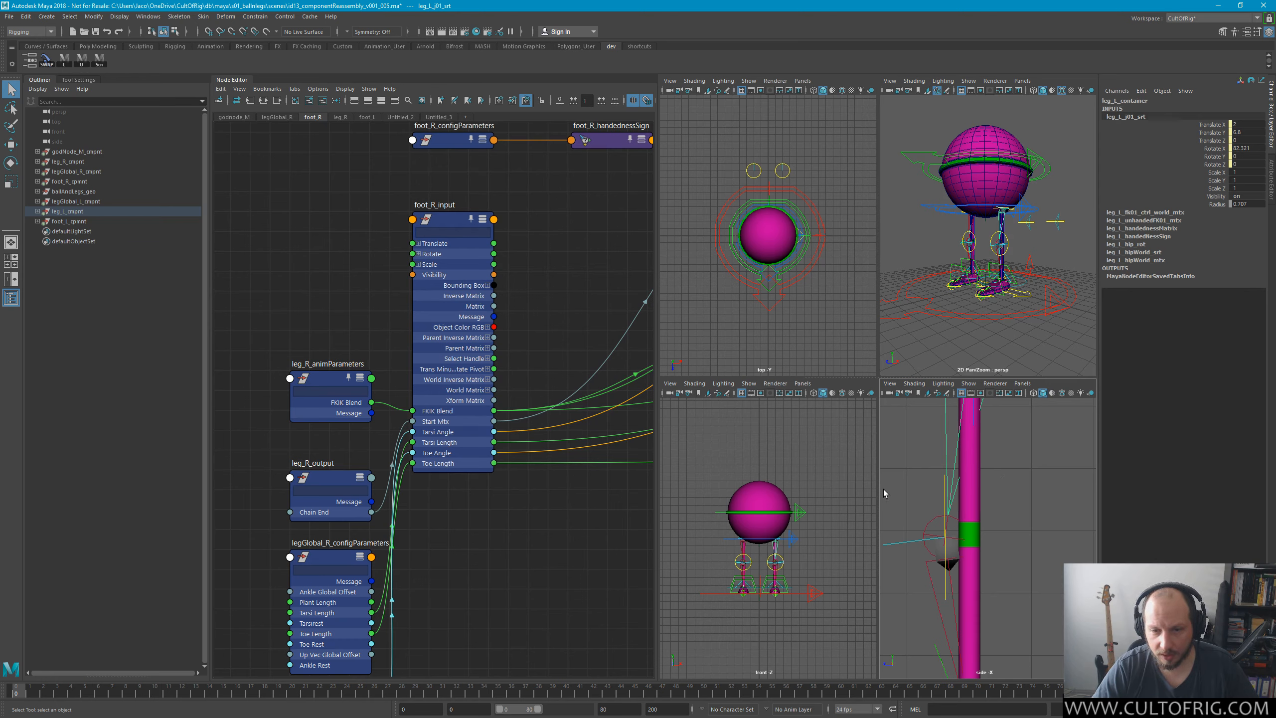
scroll(957, 558, "up", 3)
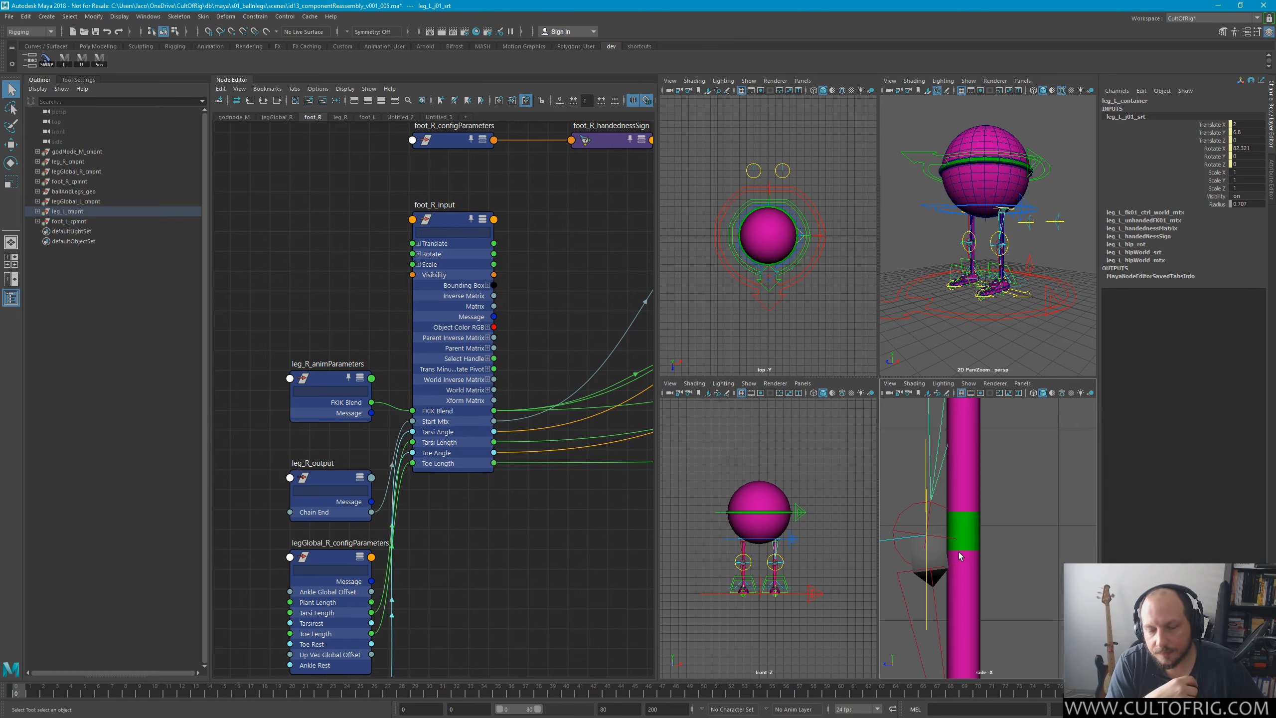
left_click(857, 527)
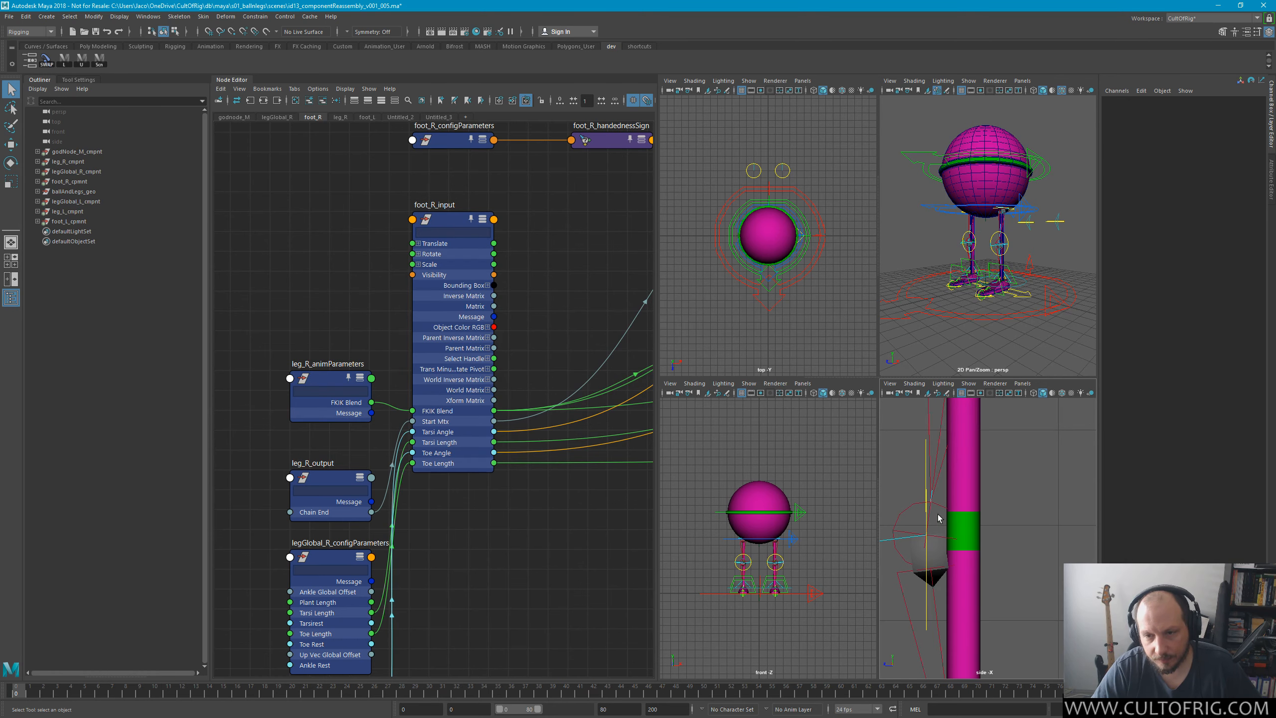
left_click(944, 478)
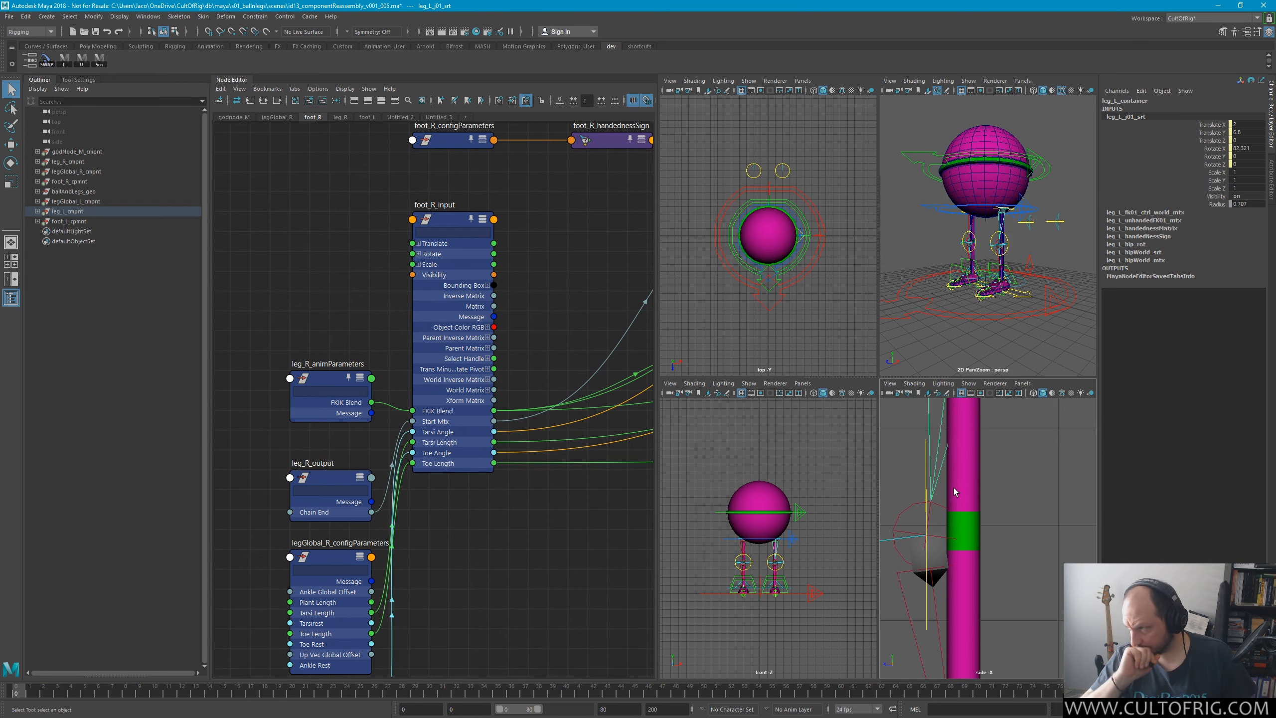
Look through the Node Editor graphs and close the Untitled_2 and Untitled_3 ones.
left_click(276, 117)
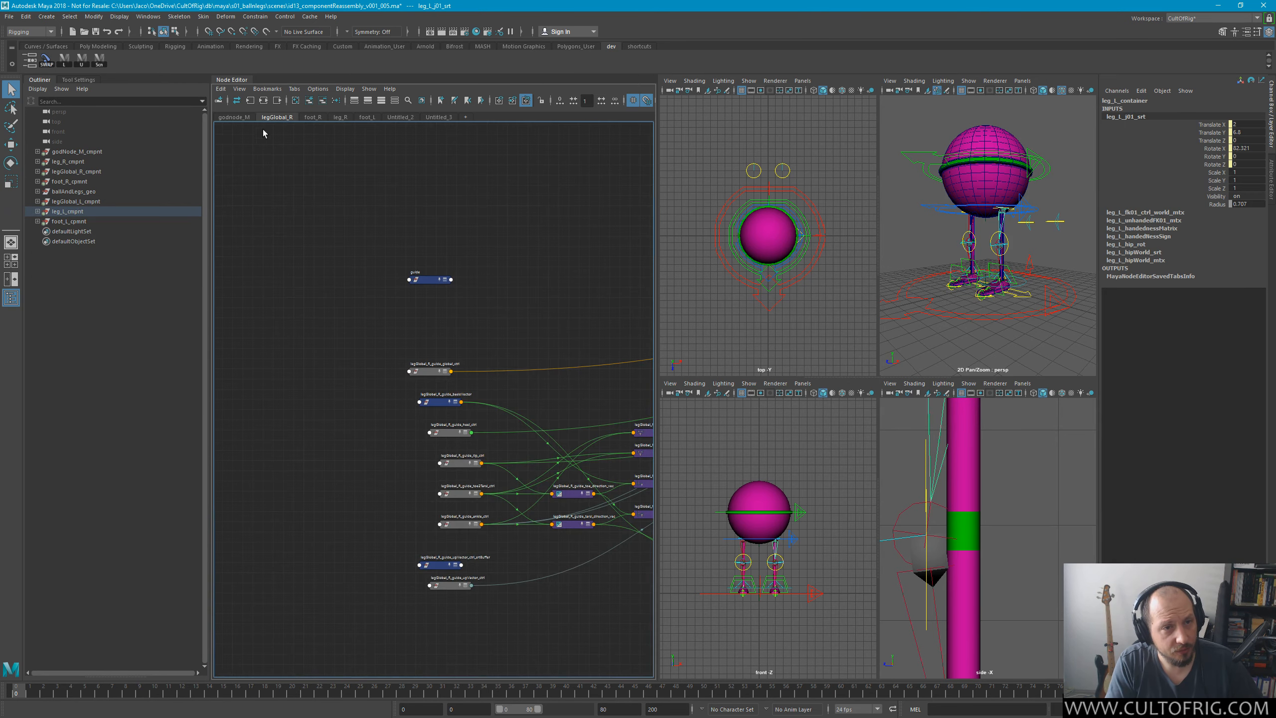
left_click(233, 117)
left_click(276, 118)
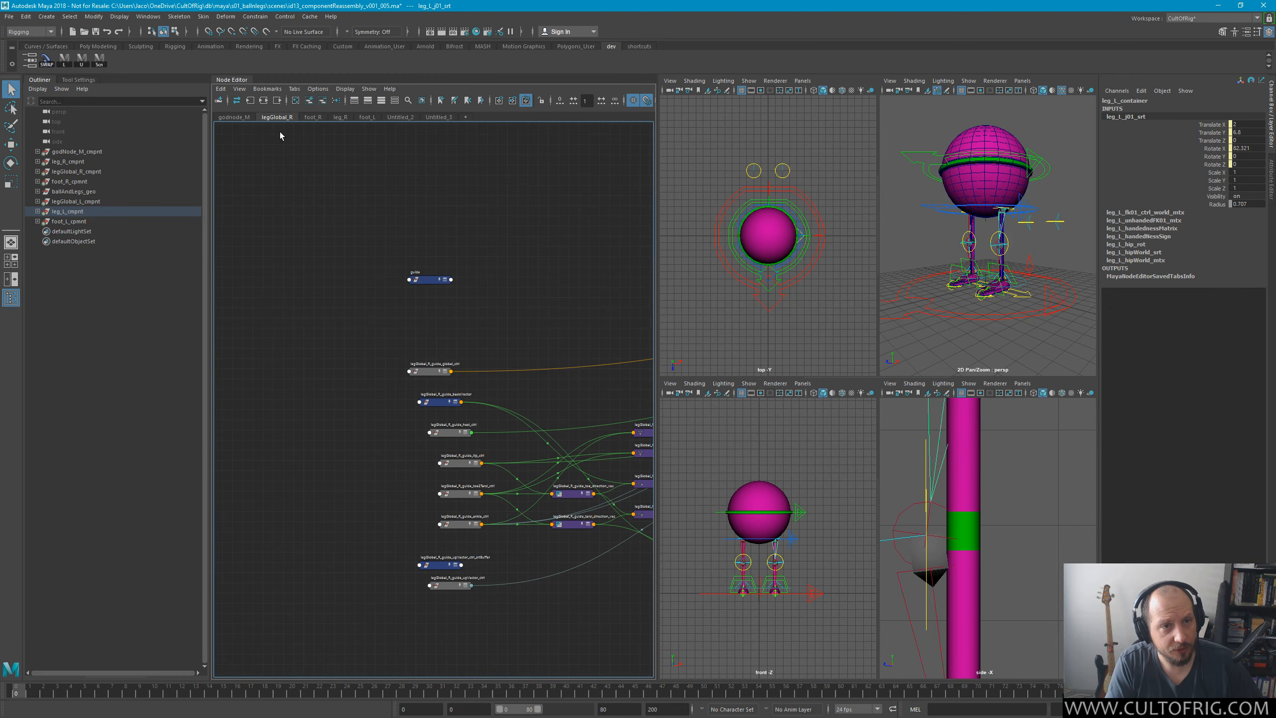
left_click(312, 117)
left_click(342, 118)
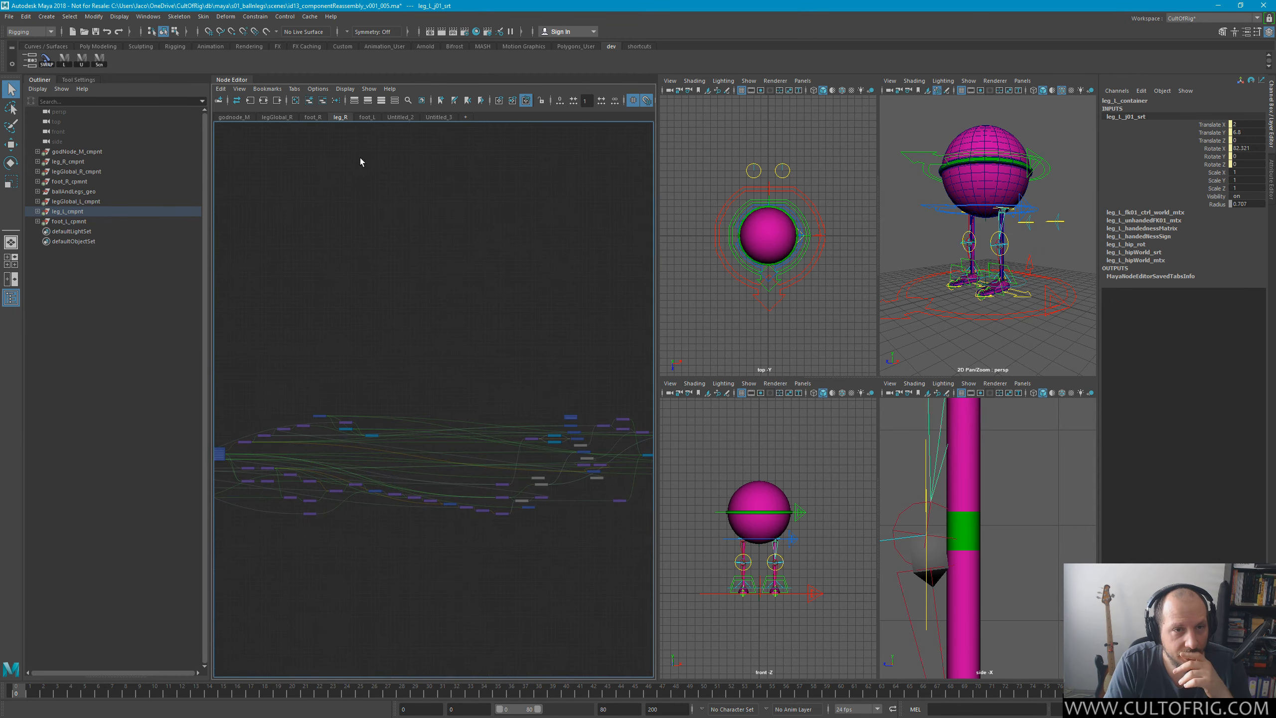
middle_click(410, 119)
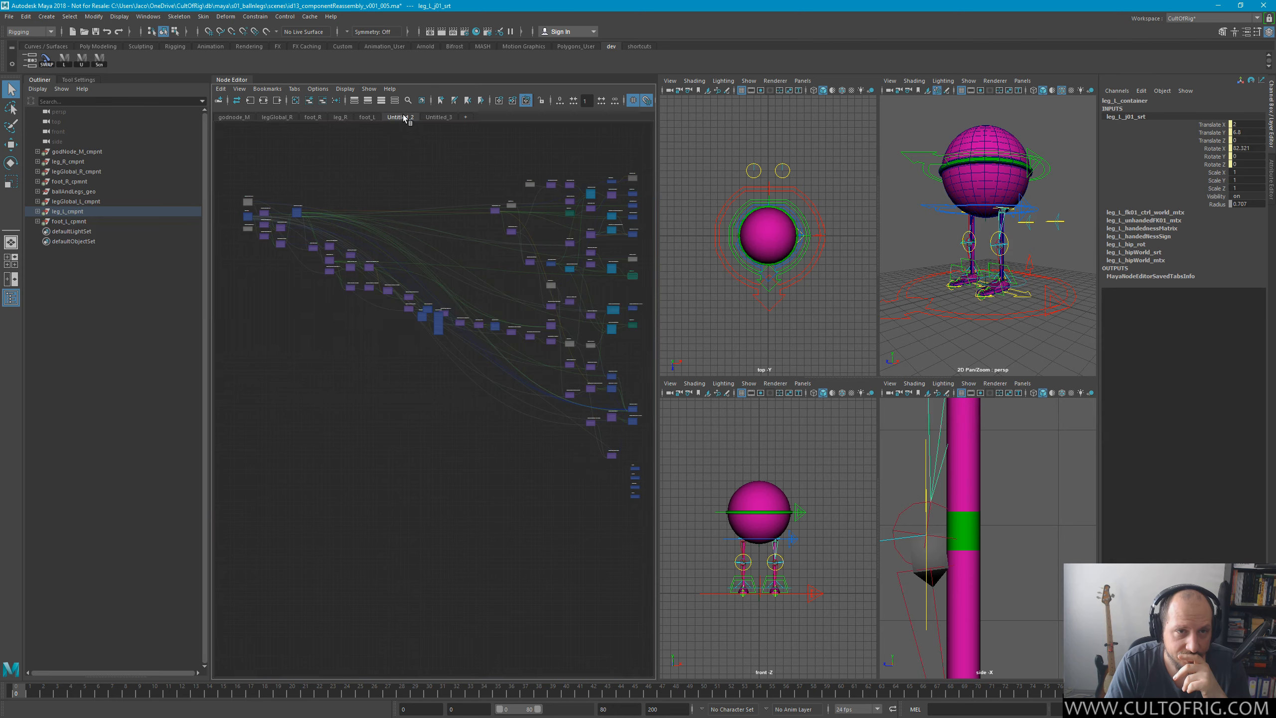
middle_click(403, 118)
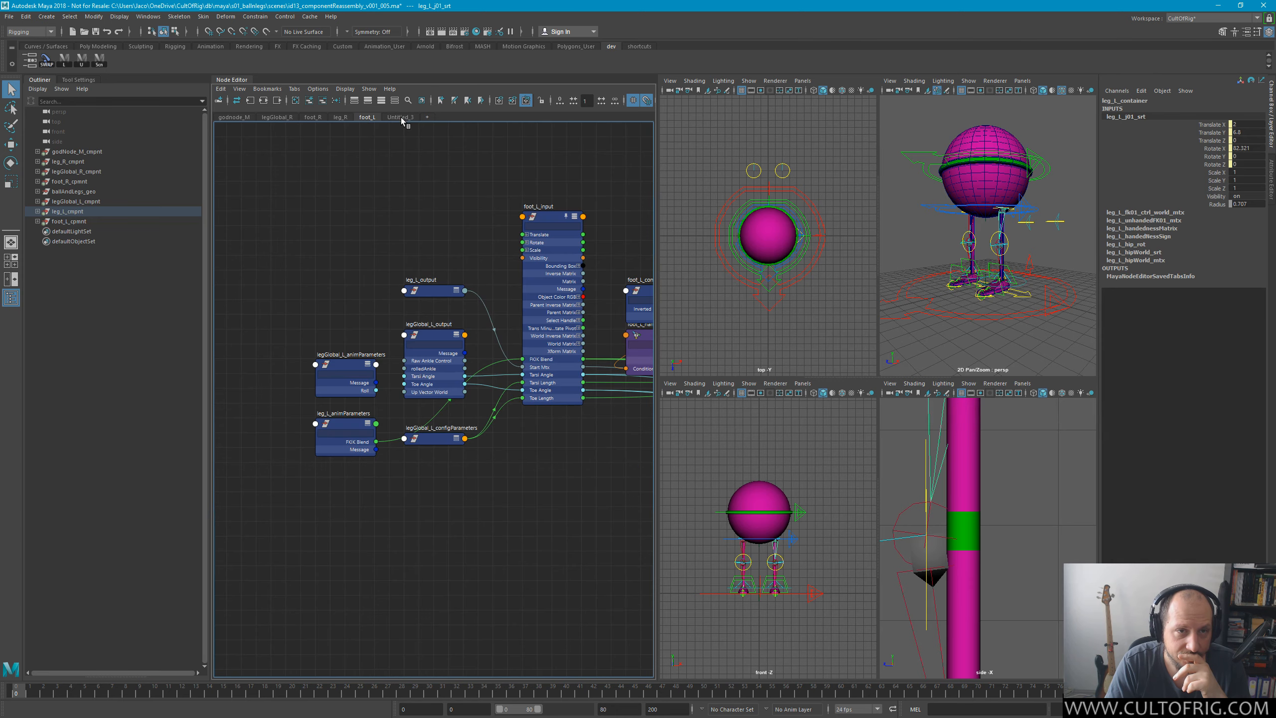
Examine the leg_R node graph around the hip-to-ankle distance, clamped displacement, limited ankle and ankle blend nodes.
left_click(340, 117)
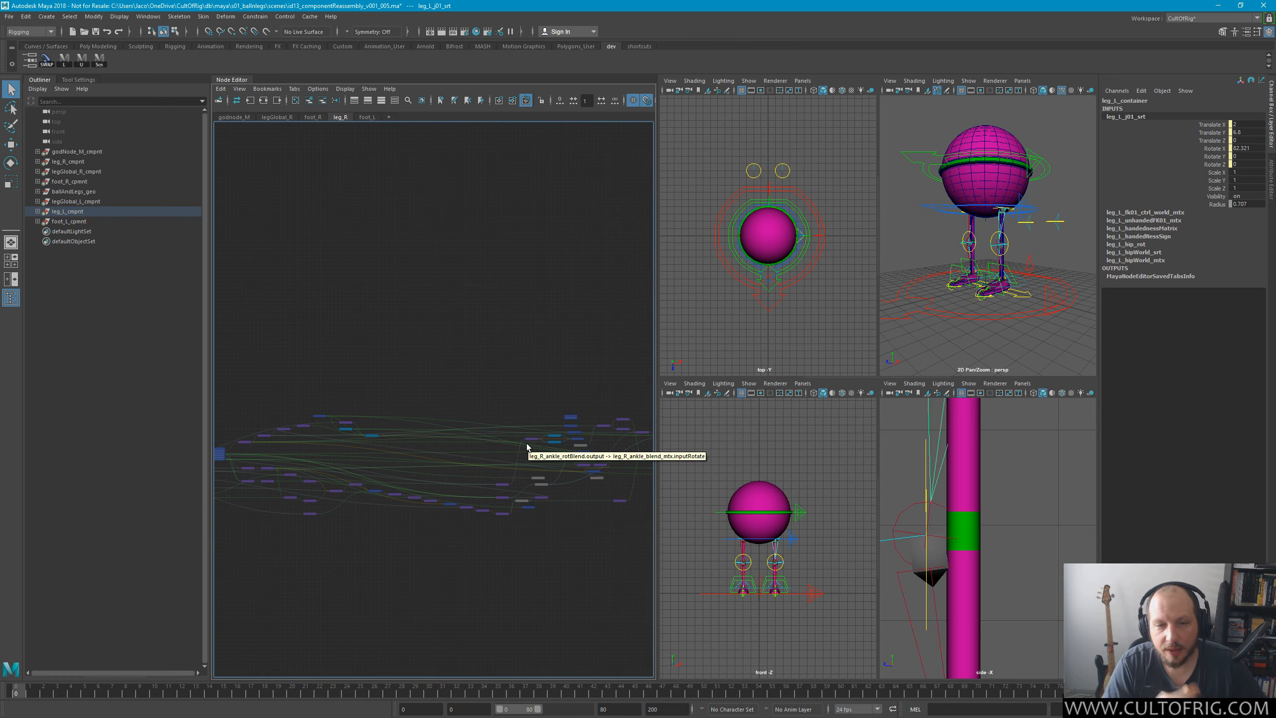
scroll(429, 443, "up", 10)
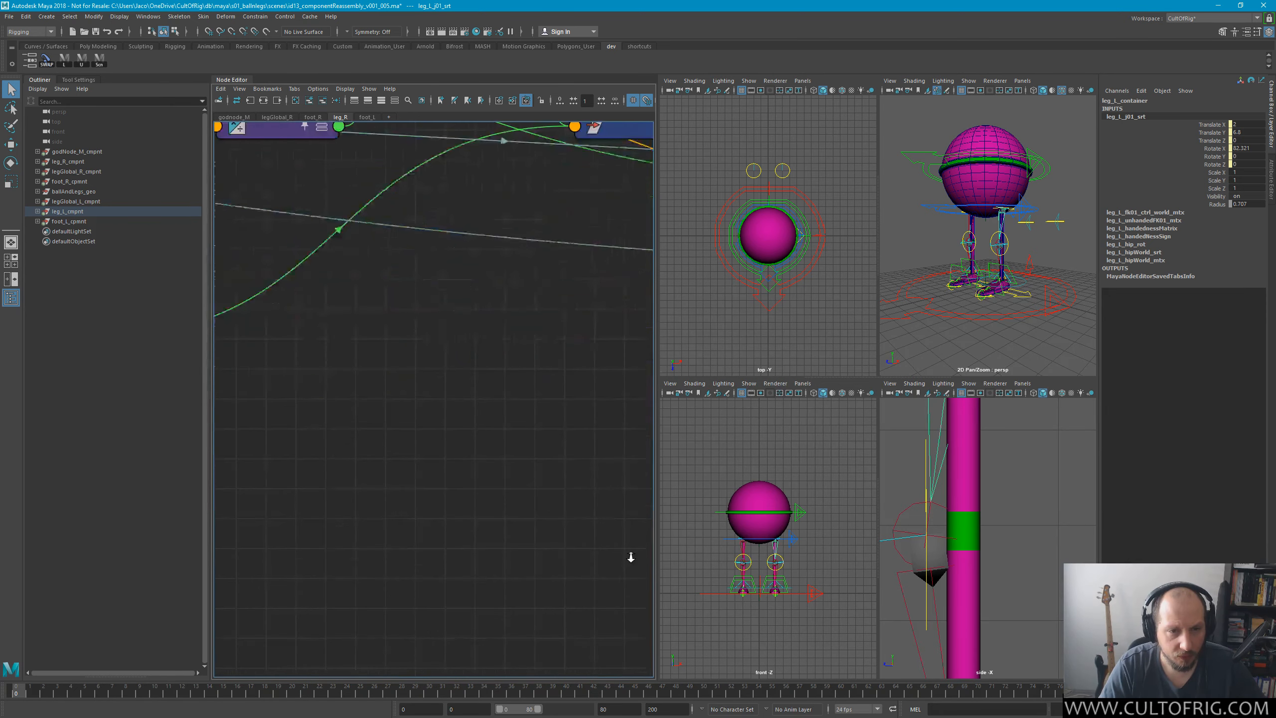
scroll(631, 556, "down", 8)
scroll(446, 418, "up", 5)
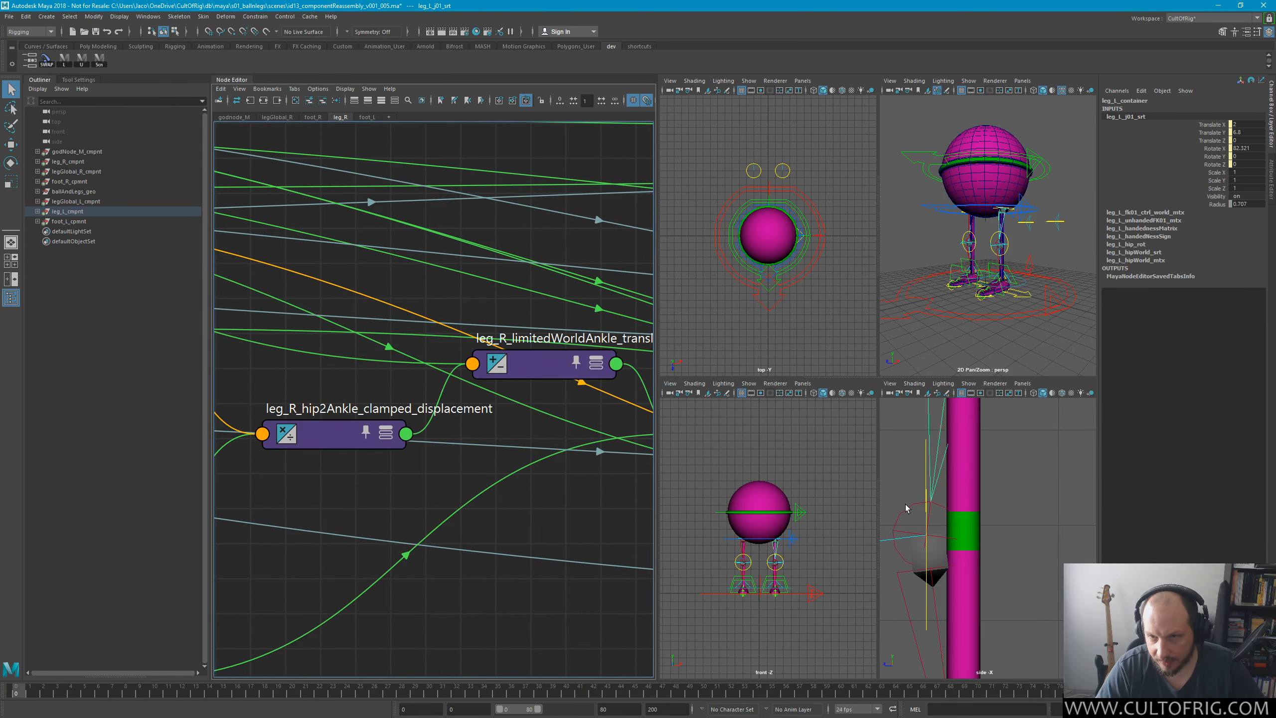
middle_click_drag(305, 368, 389, 445, "alt")
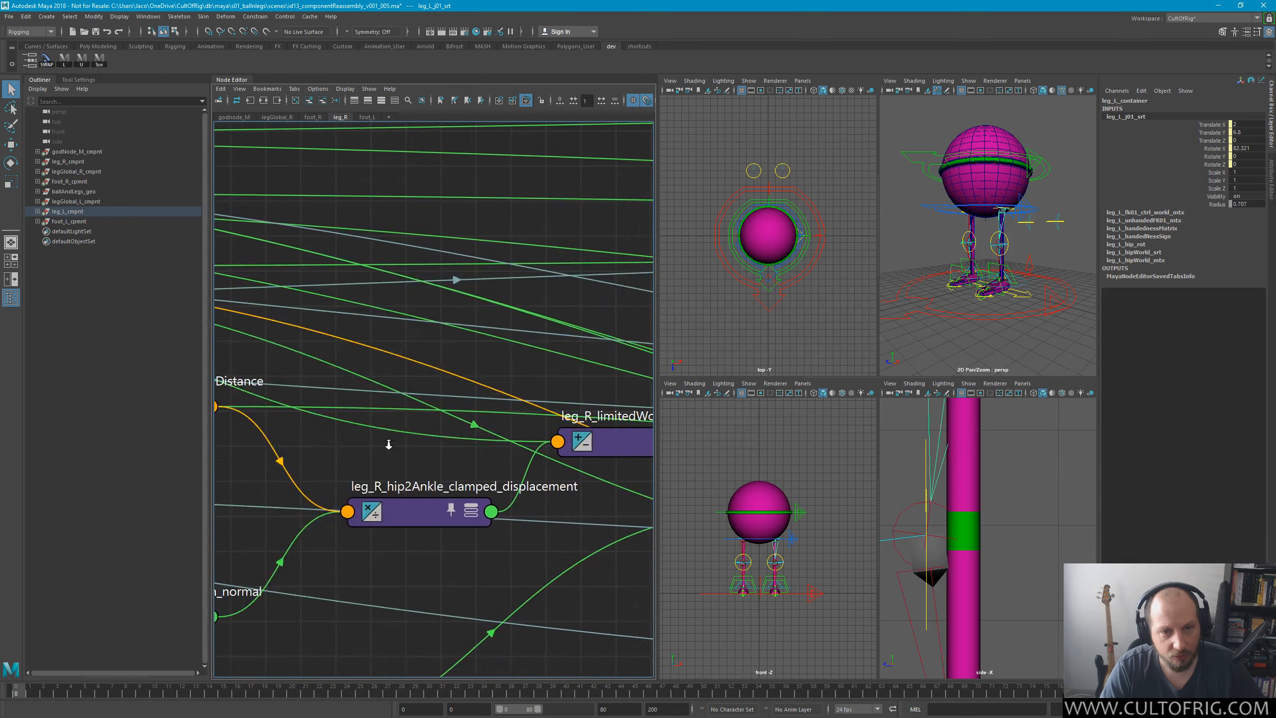
right_click_drag(600, 443, 332, 452, "alt")
right_click_drag(329, 583, 673, 592, "alt")
middle_click_drag(570, 352, 483, 492, "alt")
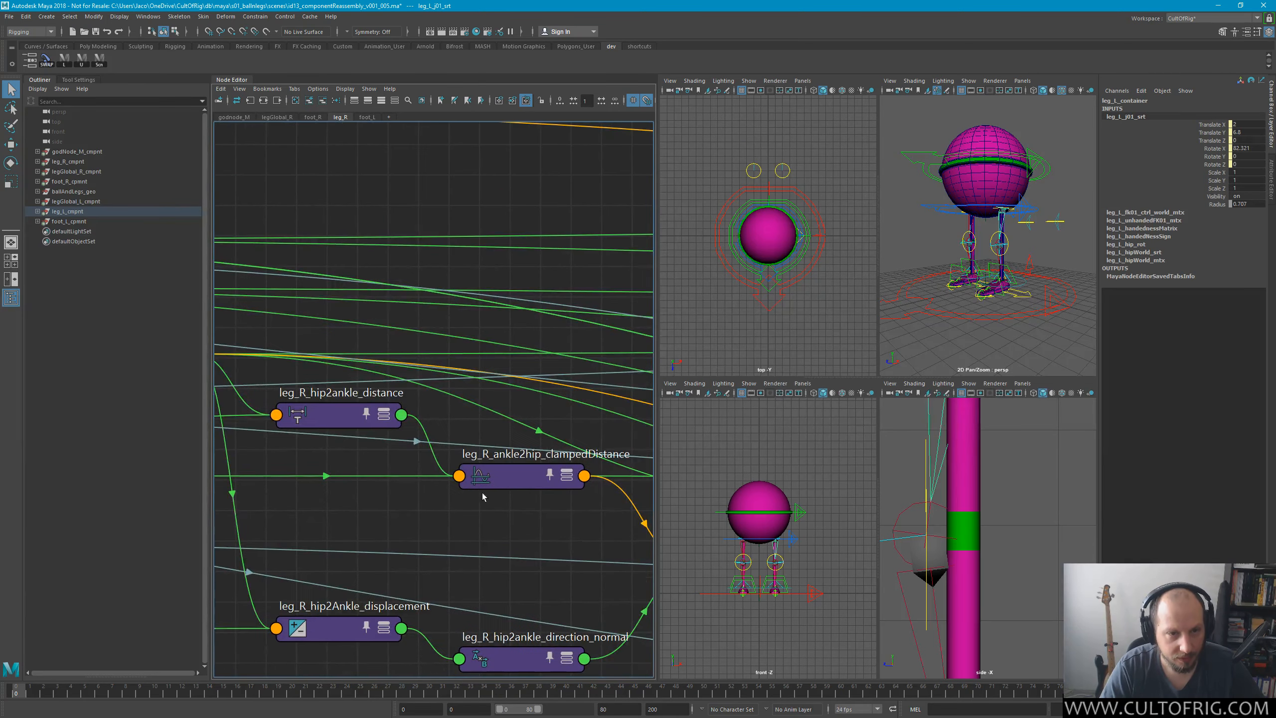
middle_click_drag(407, 530, 943, 560, "alt")
middle_click_drag(505, 486, 513, 487, "alt")
middle_click_drag(648, 191, 384, 424, "alt")
middle_click_drag(623, 211, 406, 419, "alt")
middle_click_drag(638, 419, 401, 445, "alt")
right_click_drag(533, 436, 466, 426, "alt")
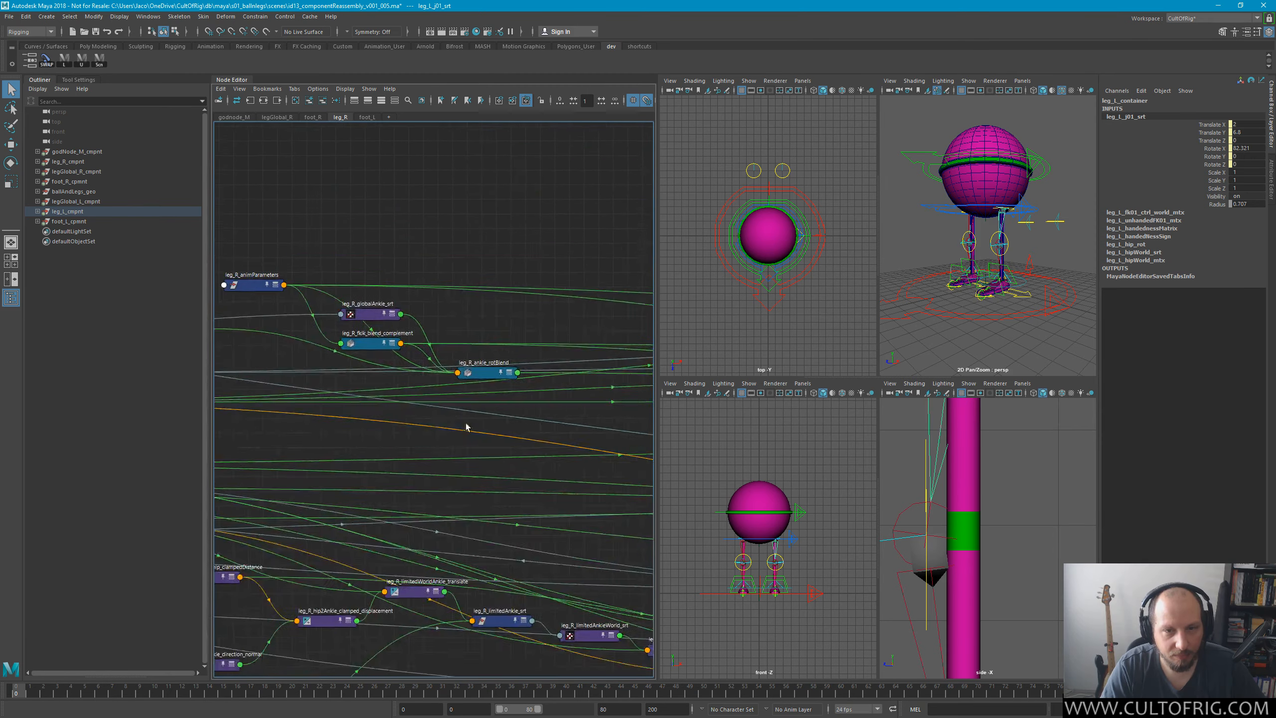
Expand the leg_R_IK_solver_xpr node to show its individual inputs and move it below the up-vector nodes in the leg_R graph.
middle_click_drag(641, 661, 487, 478, "alt")
middle_click_drag(389, 559, 124, 654, "alt")
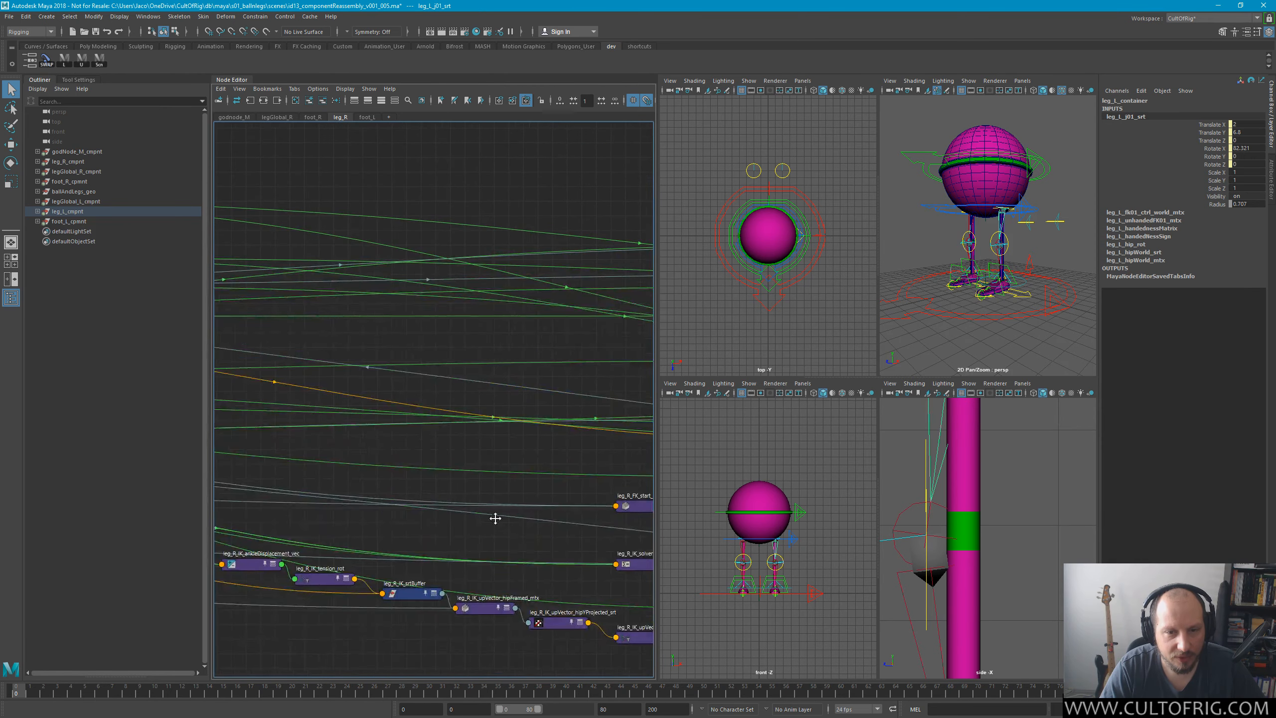
middle_click_drag(496, 519, 65, 325, "alt")
middle_click_drag(277, 541, 518, 559, "alt")
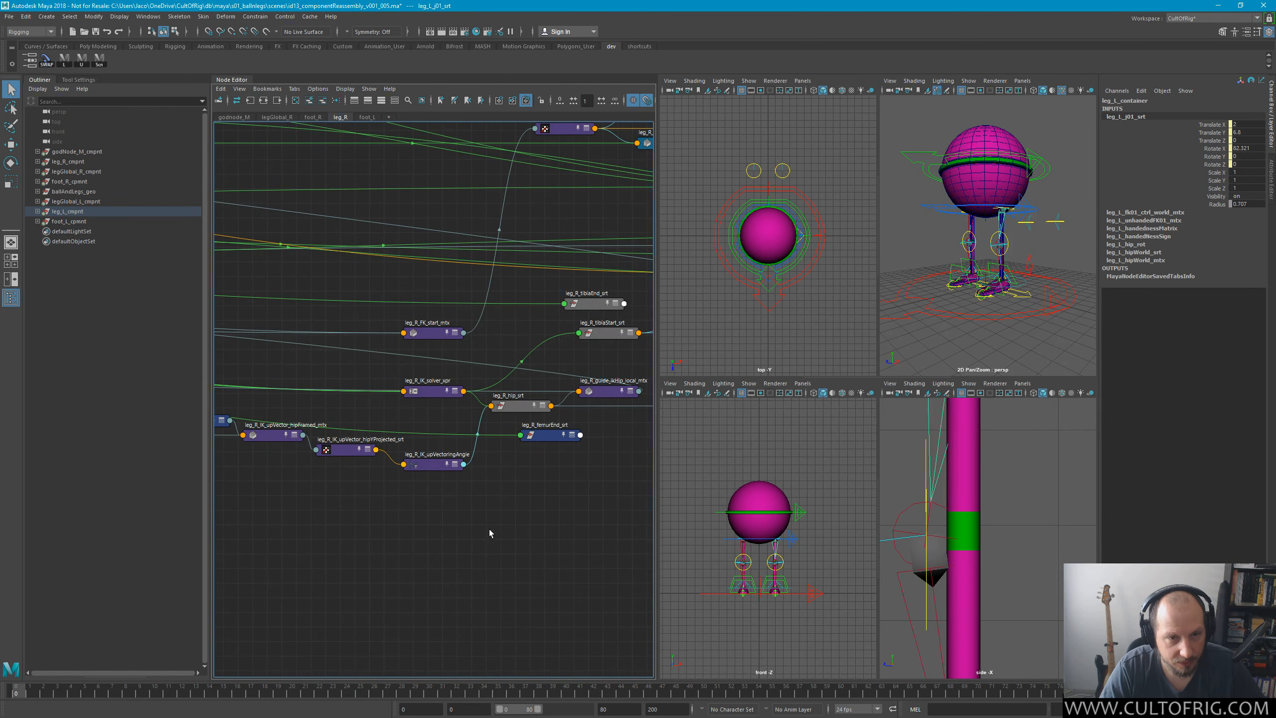
left_click(433, 391)
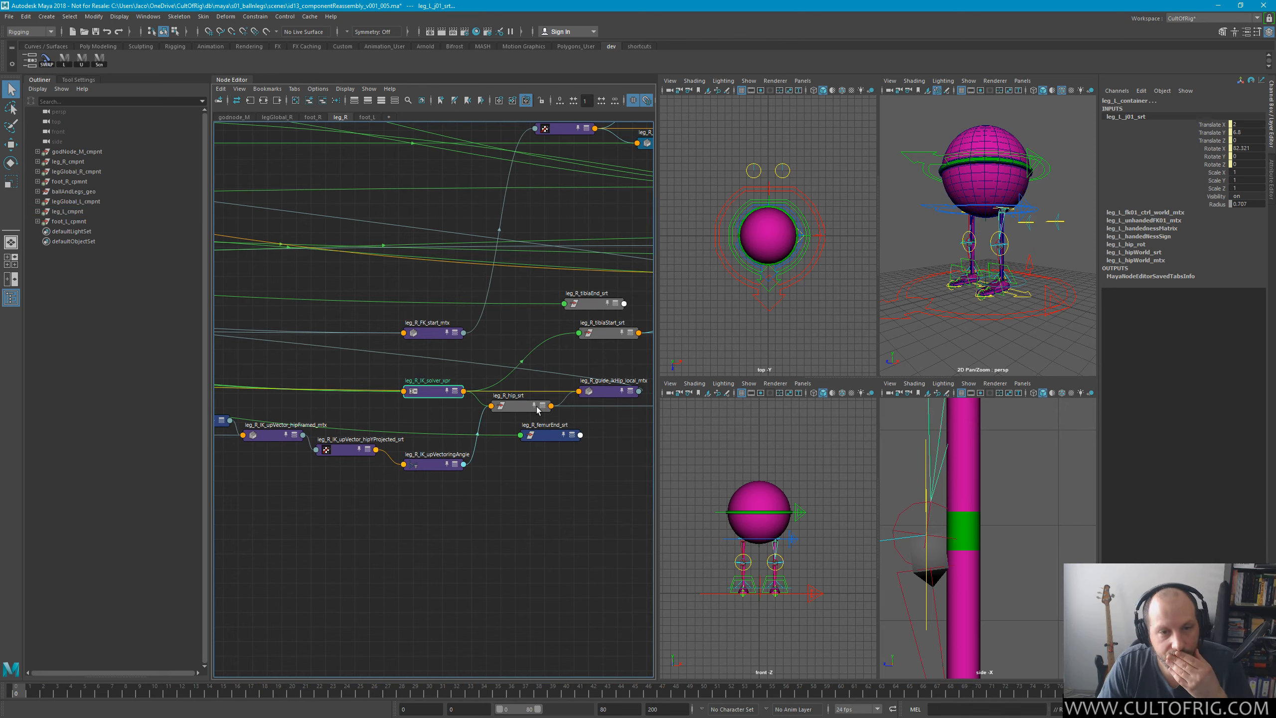
key("3")
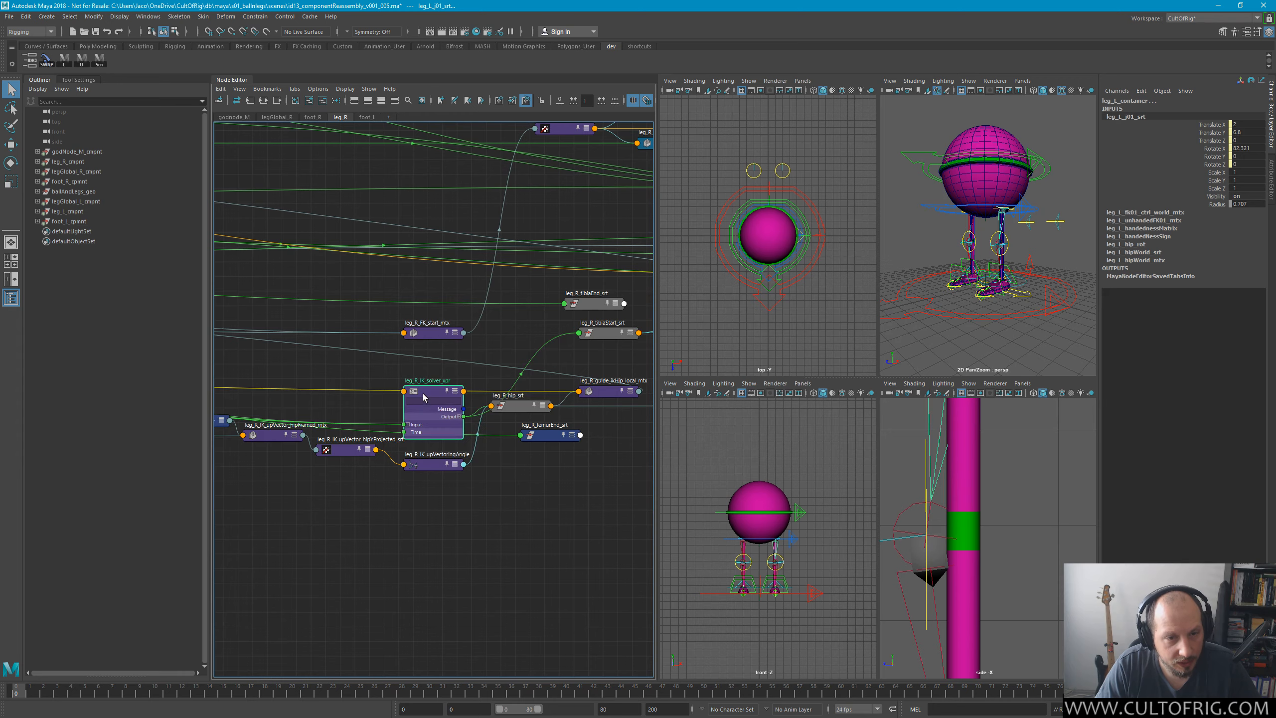
left_click(403, 388)
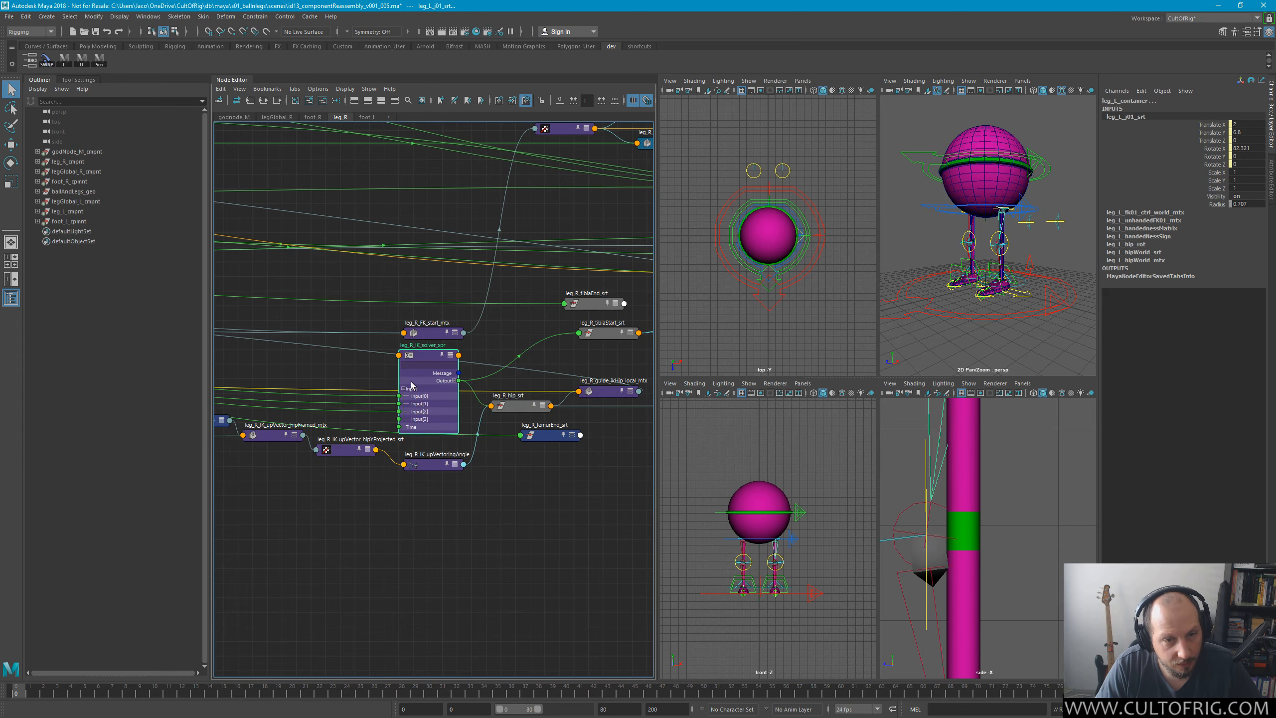
left_click_drag(428, 361, 432, 522)
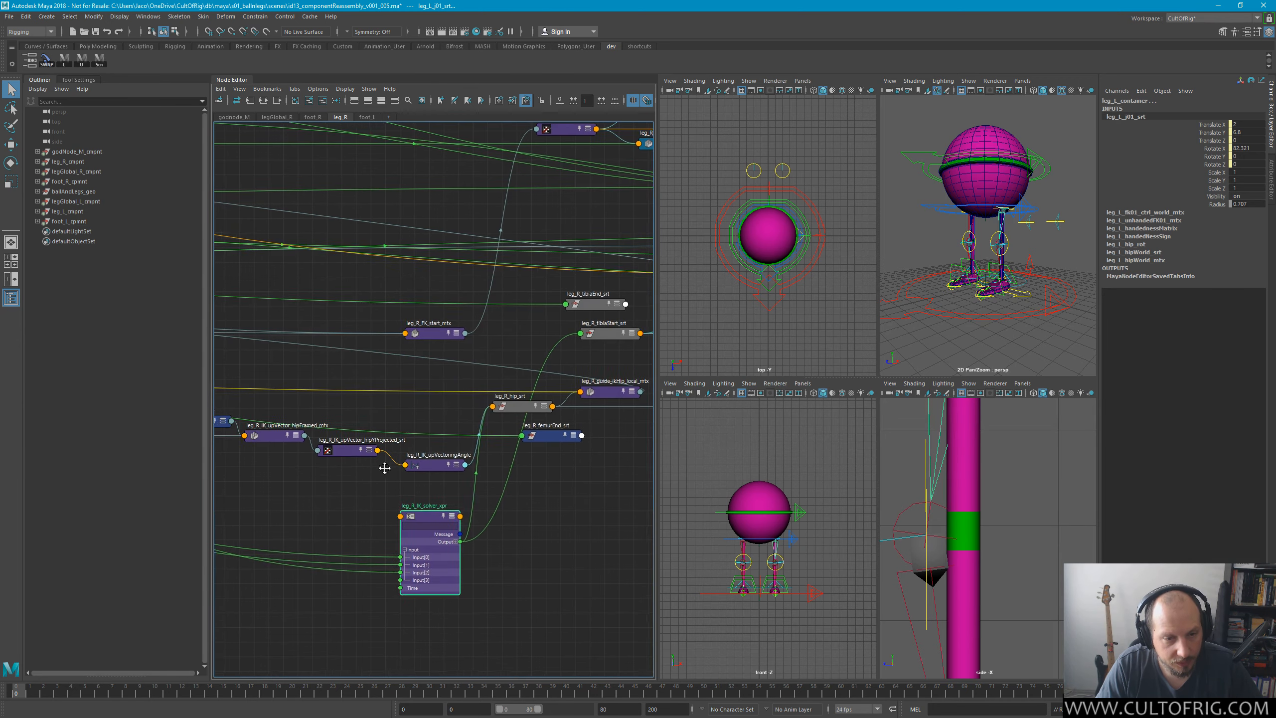
middle_click_drag(384, 467, 374, 527, "alt")
left_click(431, 635)
Move the leg_R_configParameters node above its neighbours, expand its full attribute list, and restore the previous selection.
middle_click_drag(301, 302, 620, 495, "alt")
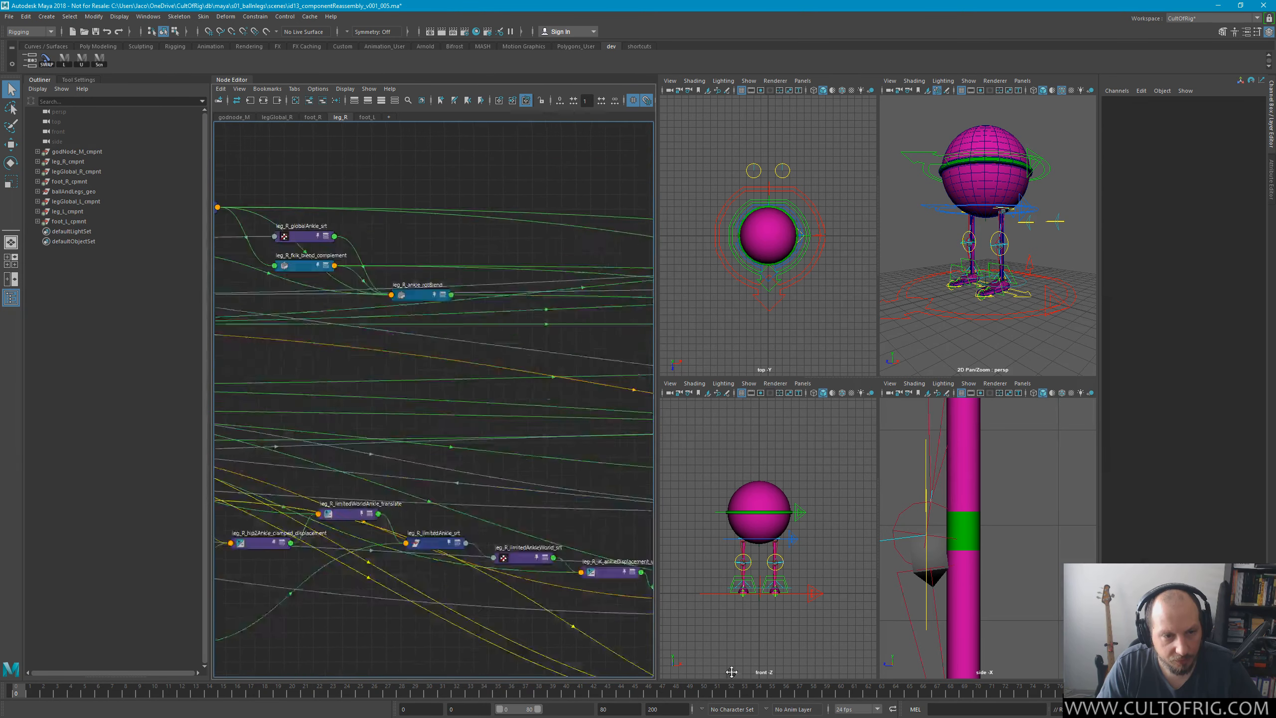
middle_click_drag(352, 296, 975, 366, "alt")
middle_click_drag(409, 376, 497, 358, "alt")
scroll(499, 366, "up", 4)
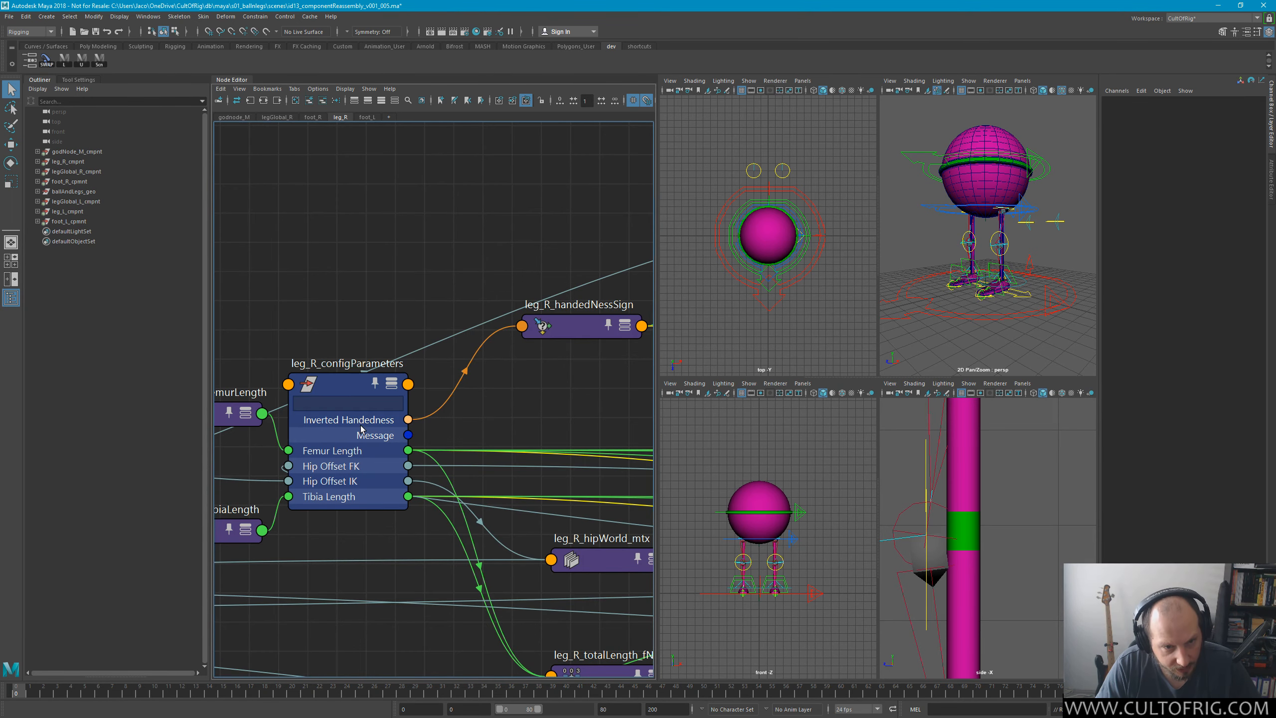
left_click_drag(367, 399, 394, 195)
key("3")
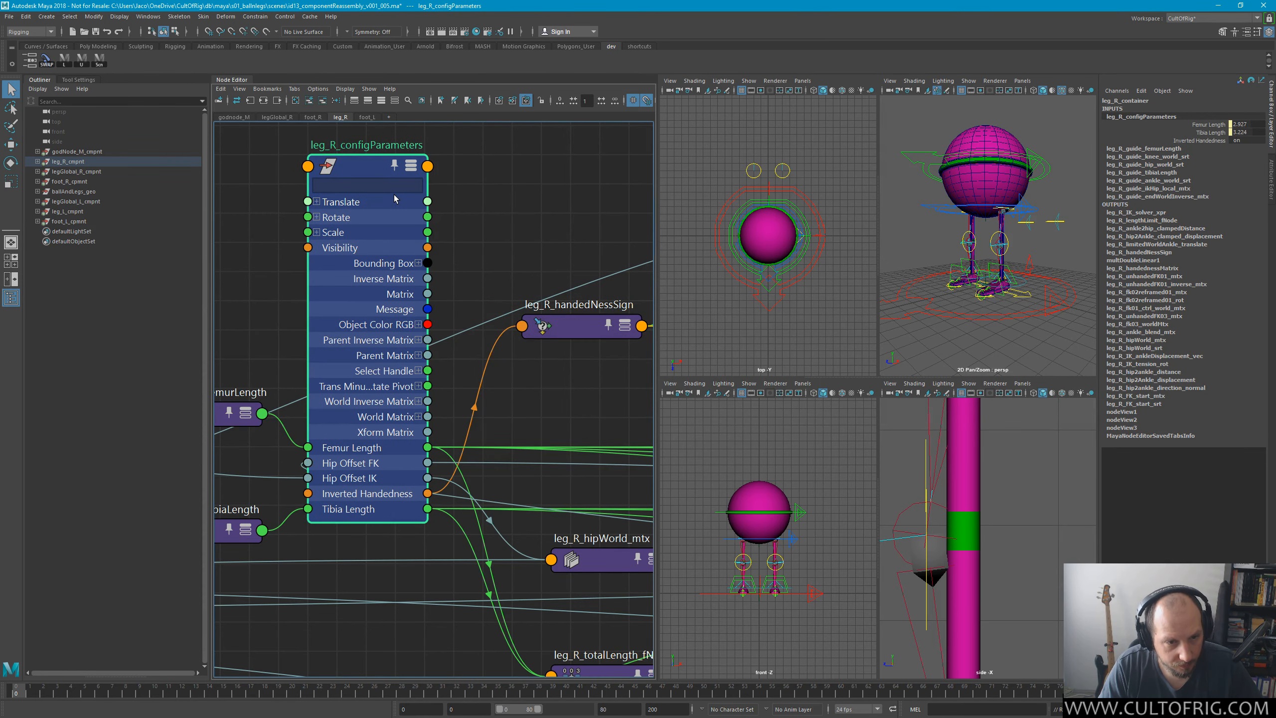
key("ctrl+z")
key("ctrl+z")
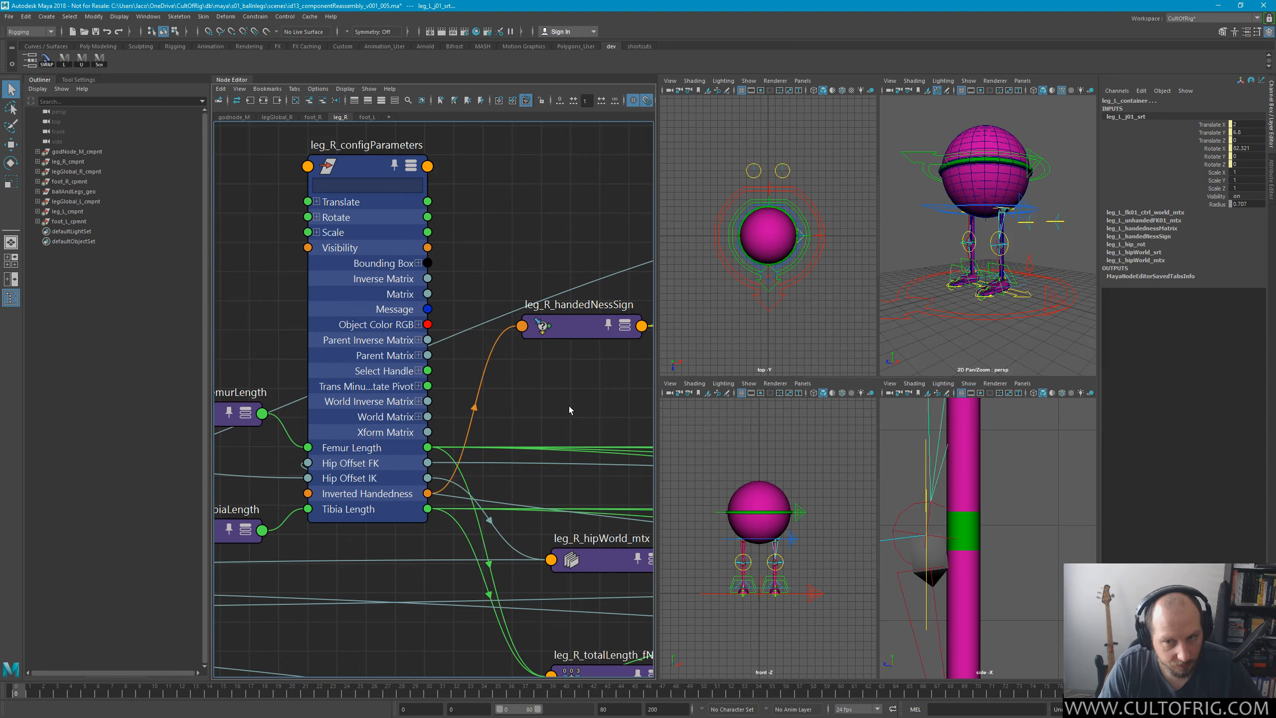
Trace the highlighted IK solver input connections back to the length attributes on leg_R_configParameters.
scroll(571, 438, "down", 8)
middle_click_drag(440, 312, 147, 142, "alt")
middle_click_drag(487, 451, 237, 476, "alt")
left_click_drag(453, 410, 453, 404)
left_click(418, 391)
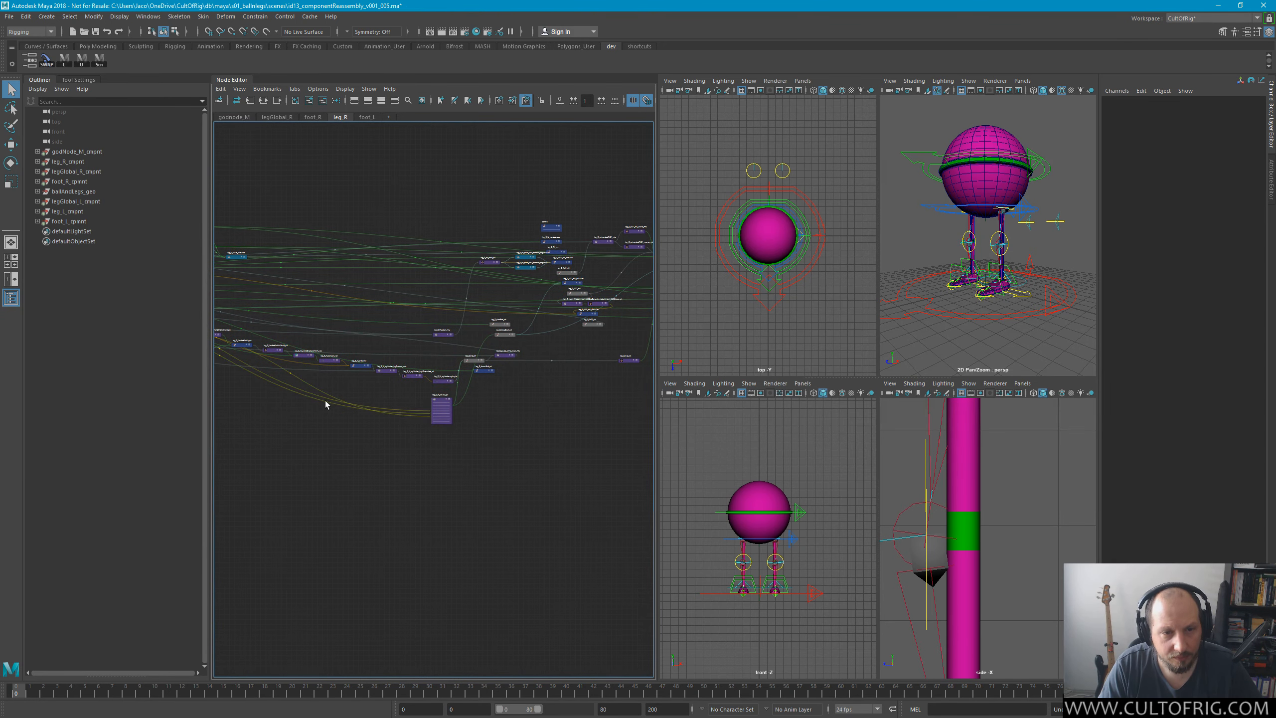
middle_click_drag(318, 403, 643, 513, "alt")
middle_click_drag(382, 424, 492, 386, "alt")
scroll(496, 419, "up", 3)
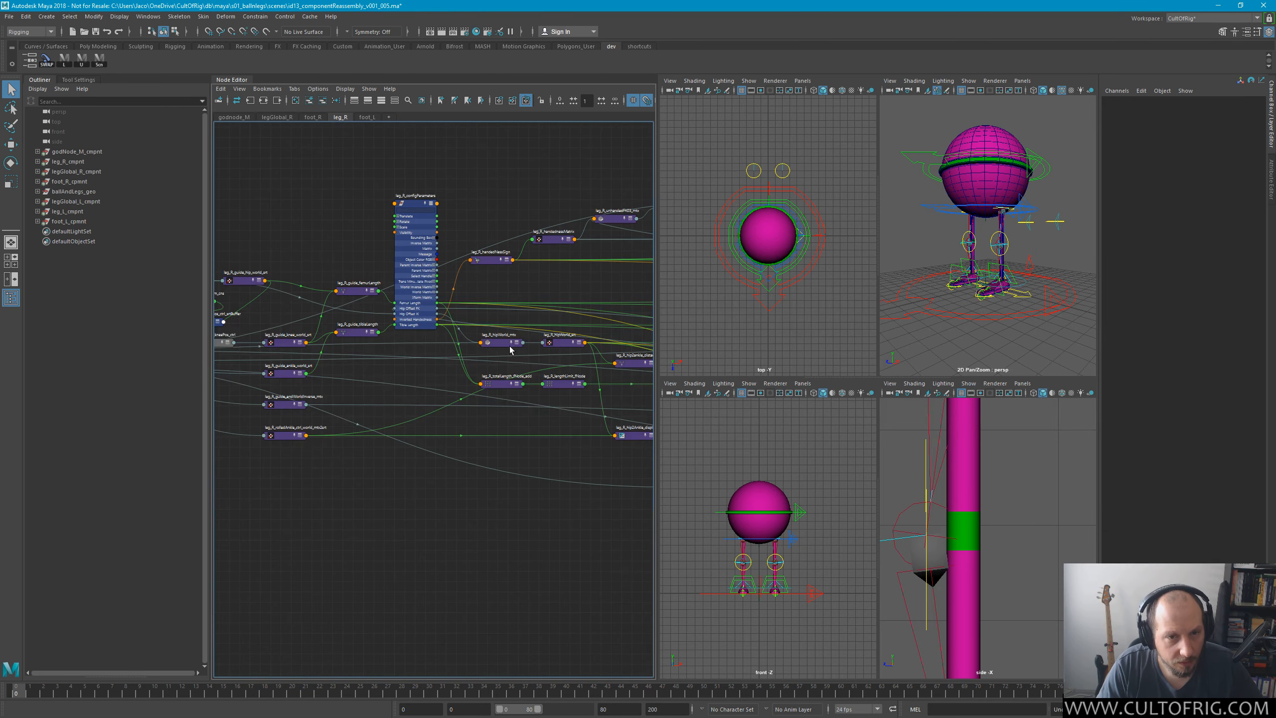
scroll(504, 460, "up", 6)
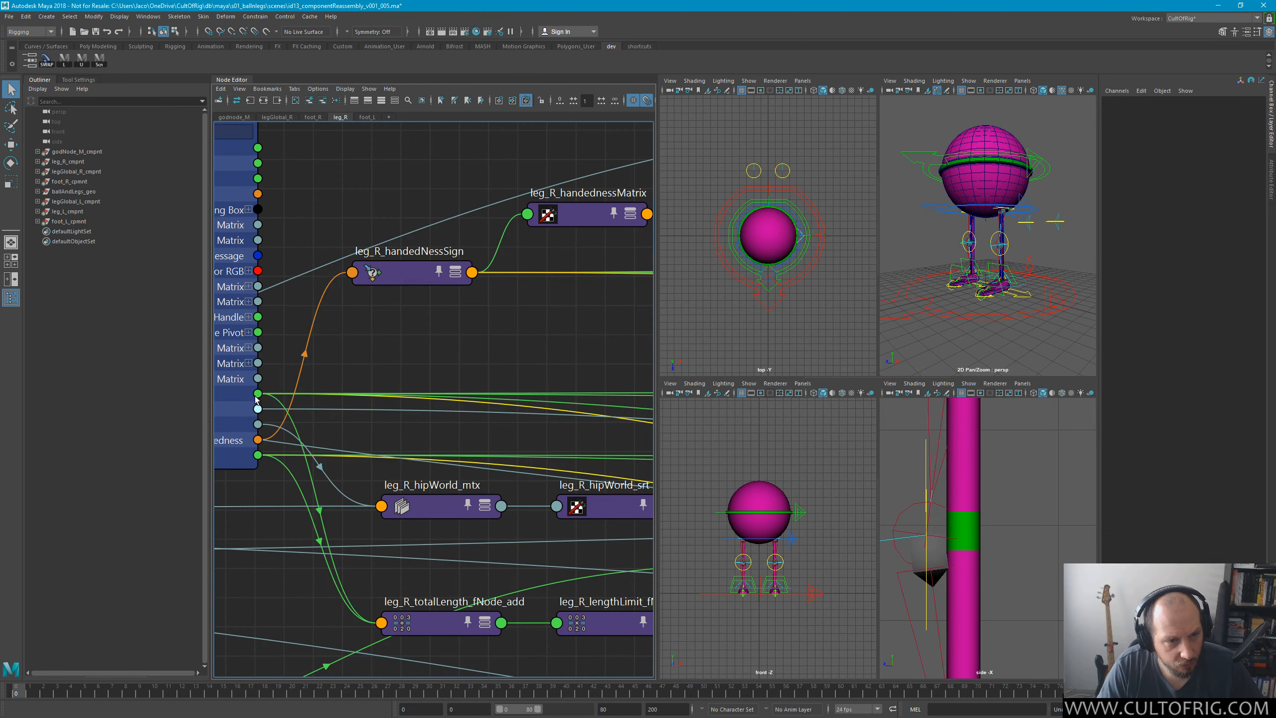
middle_click_drag(215, 405, 386, 363, "alt")
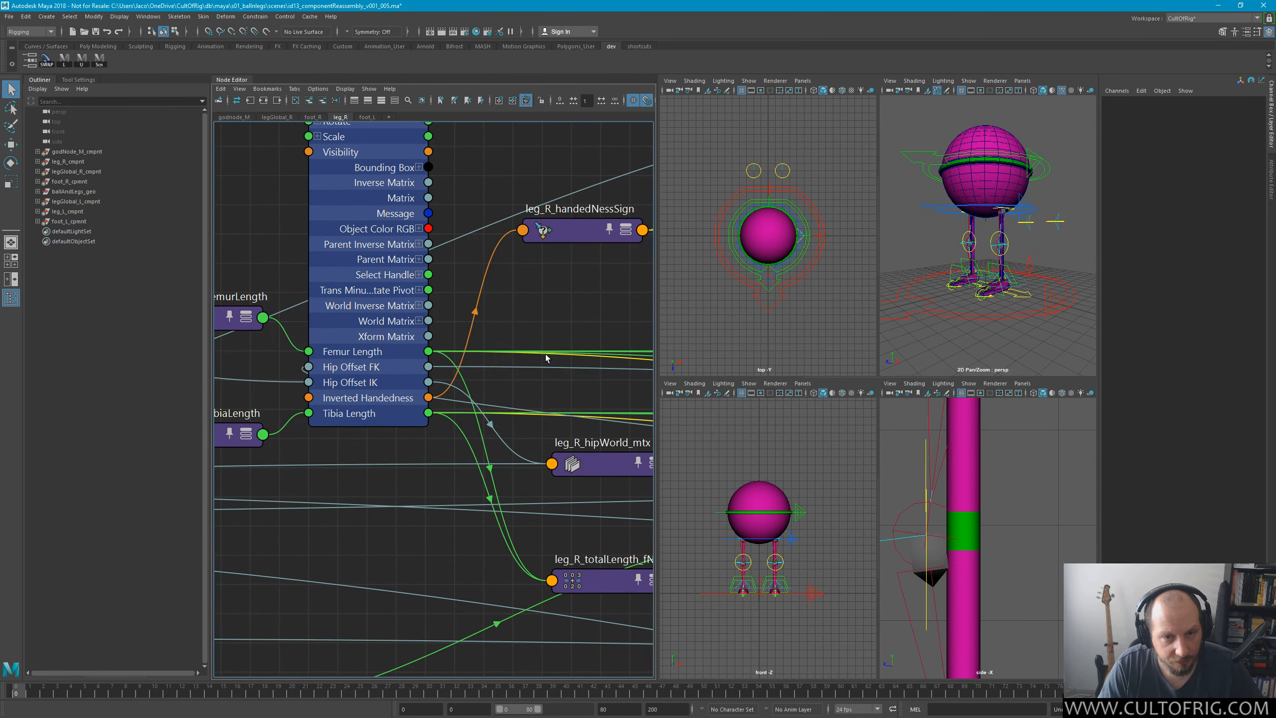
Follow the highlighted connections from leg_R_configParameters past the limited ankle nodes to leg_R_IK_solver_xpr.
middle_click_drag(547, 359, 42, 270, "alt")
middle_click_drag(550, 382, 214, 298, "alt")
middle_click_drag(624, 424, 350, 344, "alt")
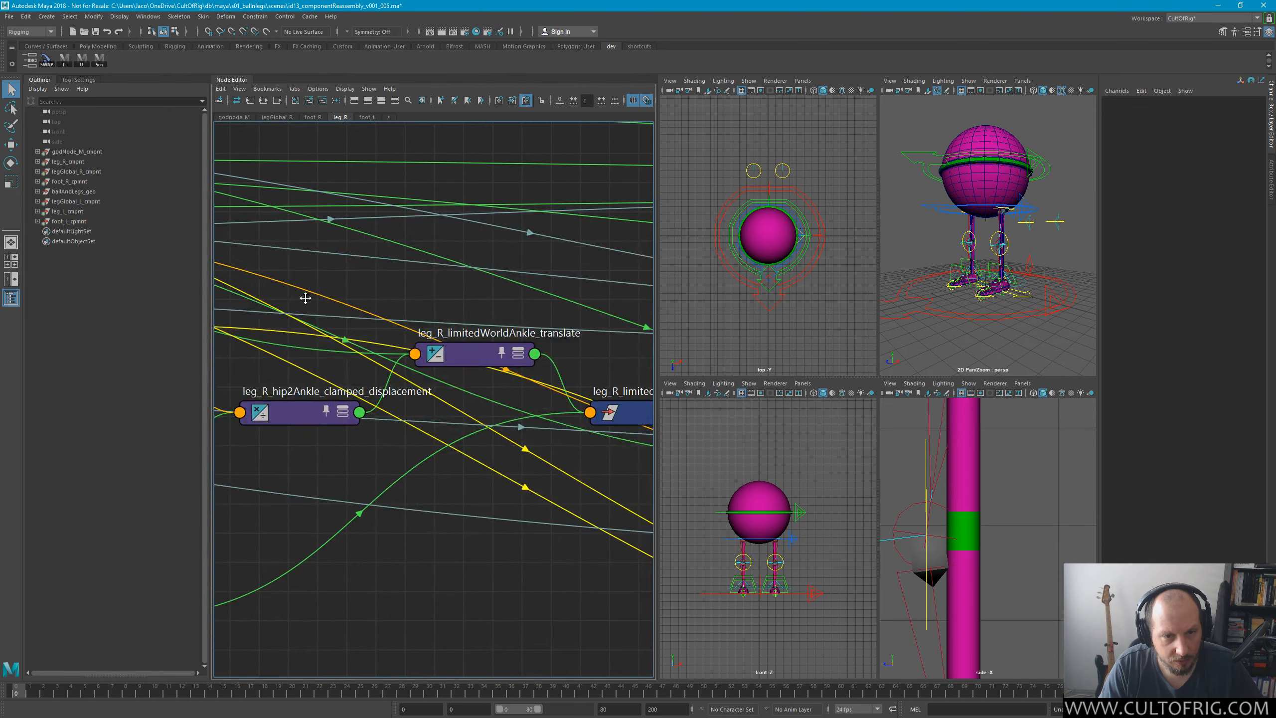
middle_click_drag(492, 393, 335, 310, "alt")
scroll(481, 339, "down", 5)
scroll(481, 339, "down", 4)
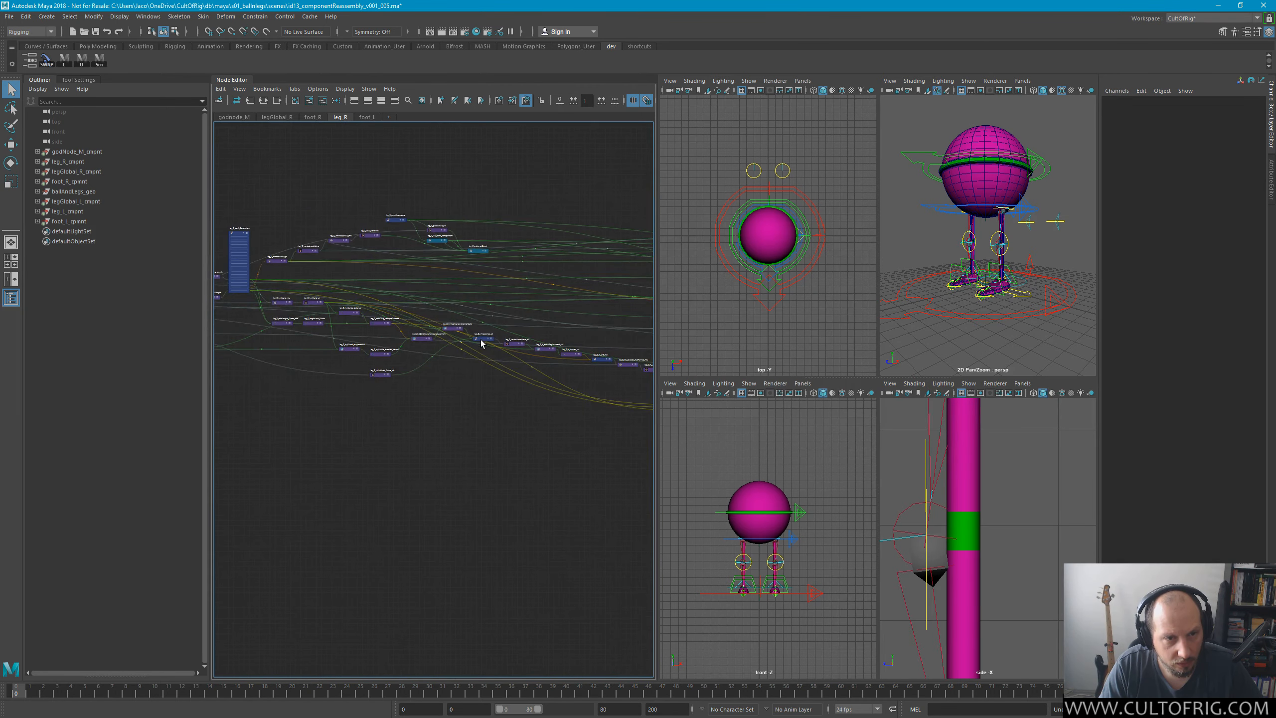
middle_click_drag(393, 375, 233, 375, "alt")
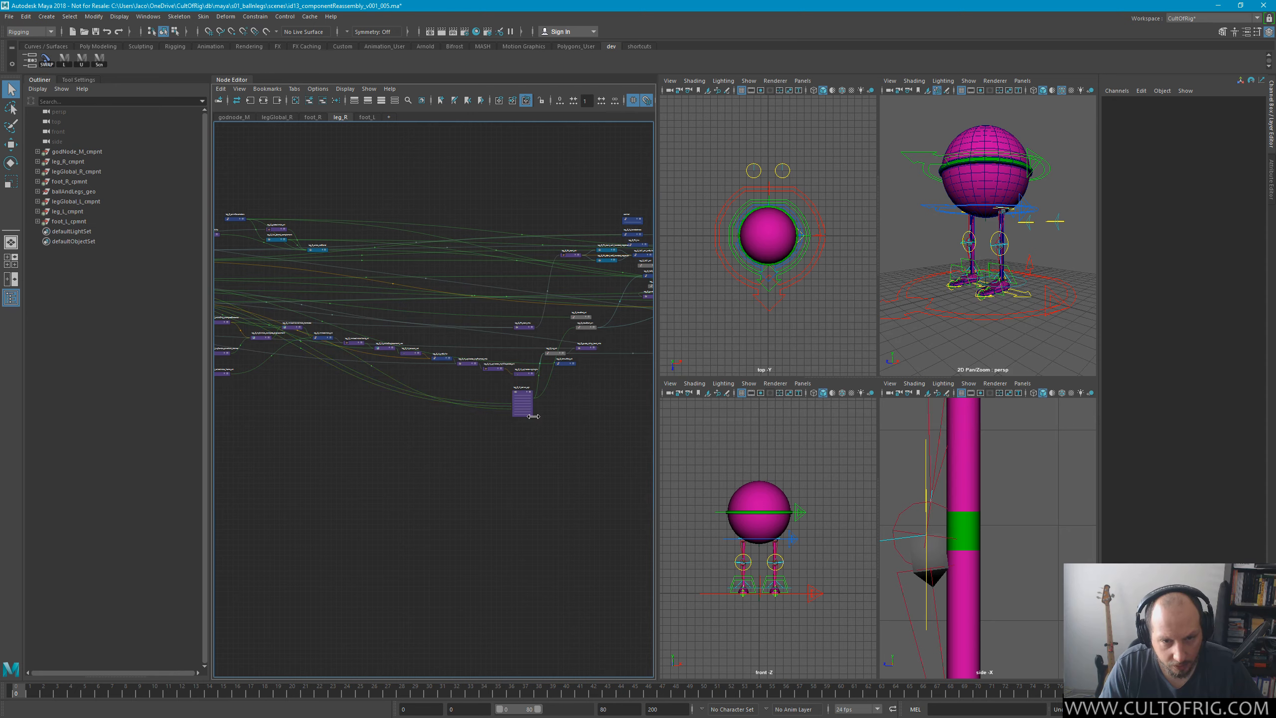
left_click(522, 398)
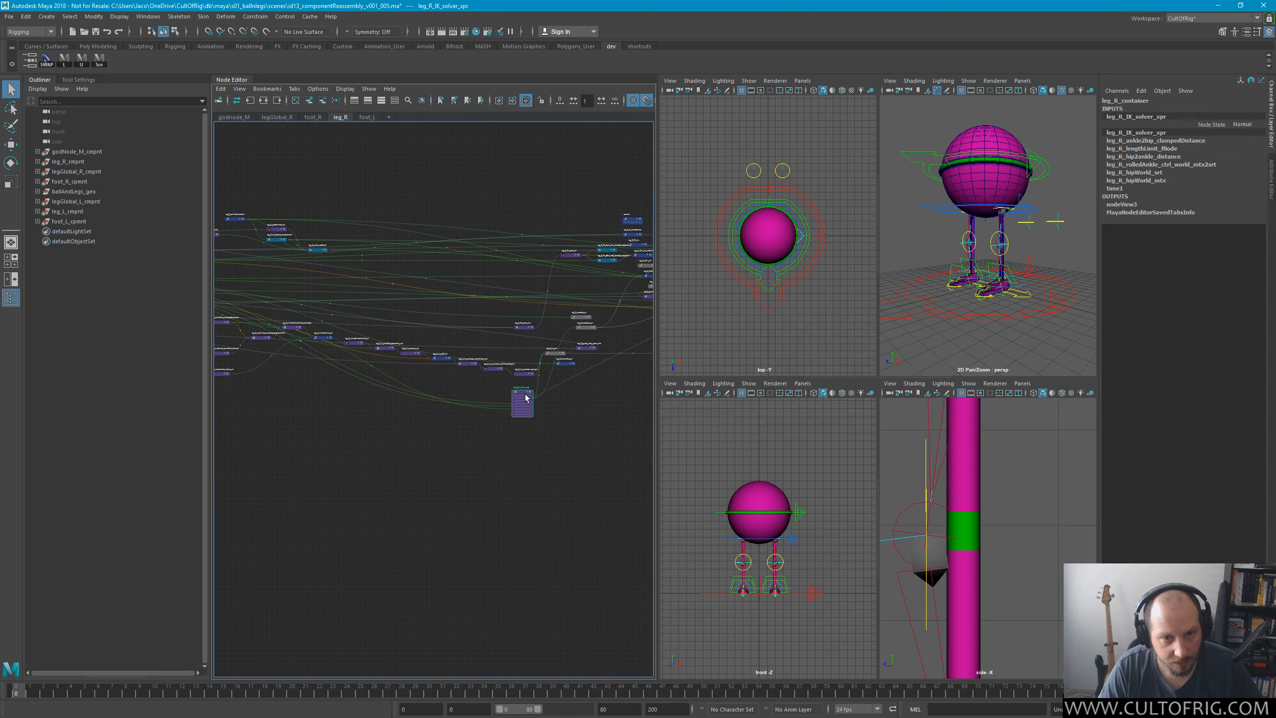
key("ctrl+z")
Move the time1 node next to leg_R_IK_solver_xpr in the leg_R graph.
middle_click_drag(498, 482, 227, 570, "alt")
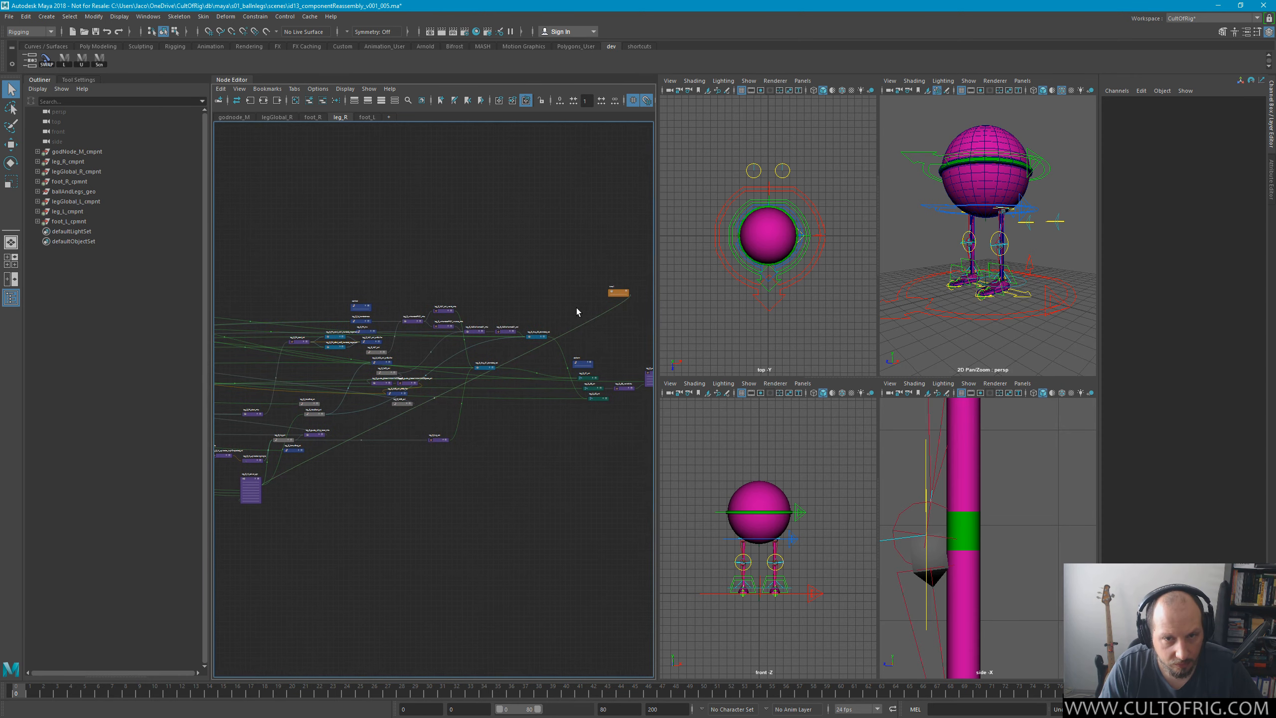
left_click_drag(608, 291, 247, 528)
middle_click_drag(351, 501, 640, 504, "alt")
left_click_drag(529, 537, 492, 516)
scroll(596, 529, "up", 8)
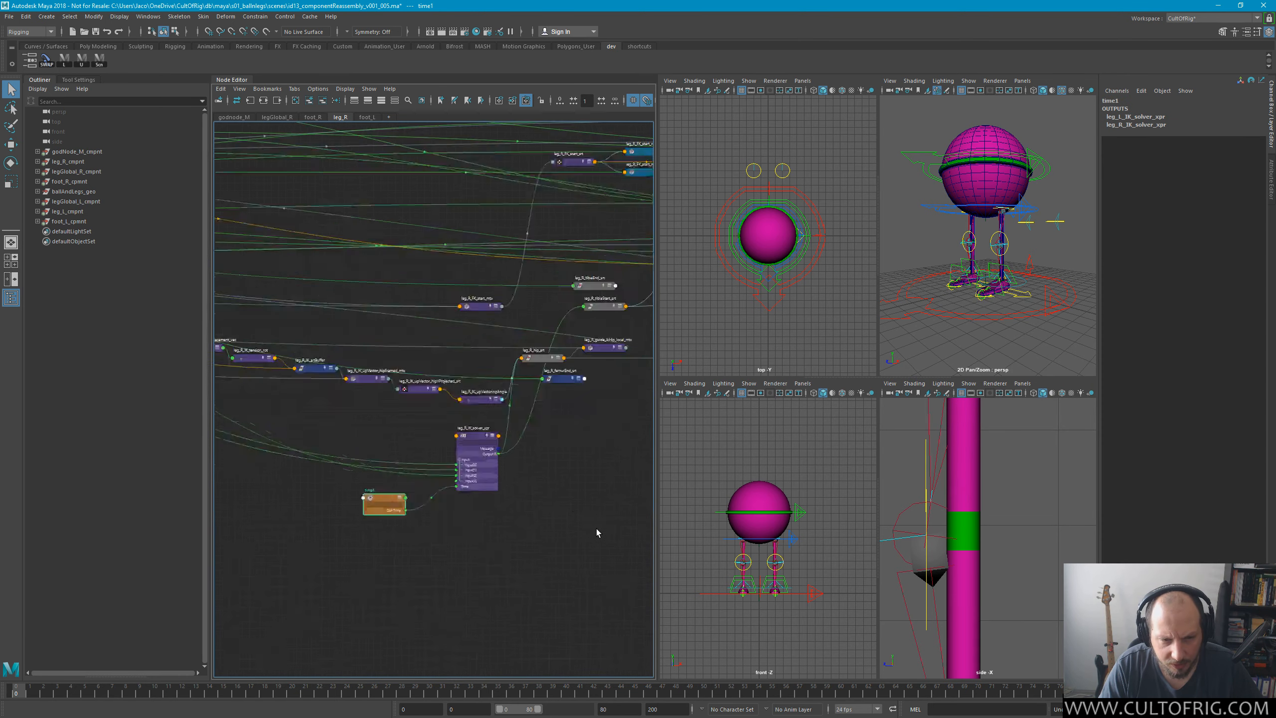
middle_click_drag(466, 516, 653, 463, "alt")
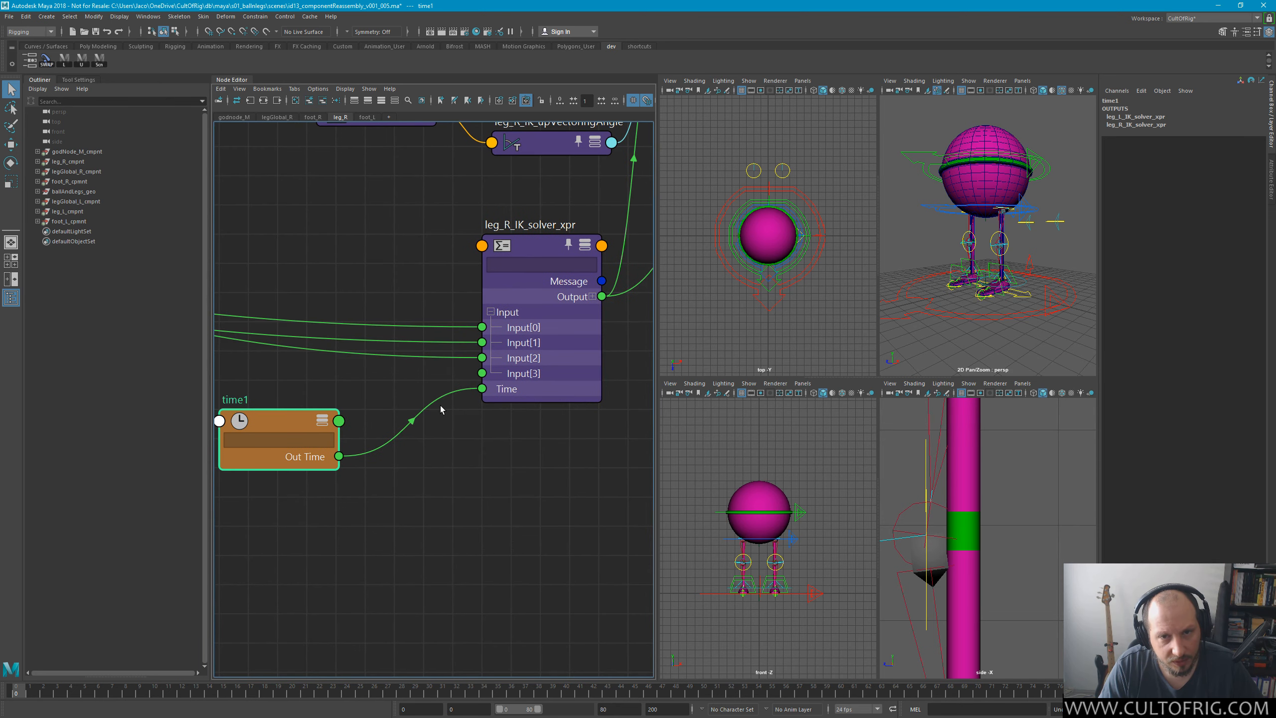
Disconnect time1 from the Time input of leg_R_IK_solver_xpr and remove time1 from the leg_R graph.
left_click_drag(402, 401, 418, 427, "ctrl+alt+shift")
left_click(365, 464)
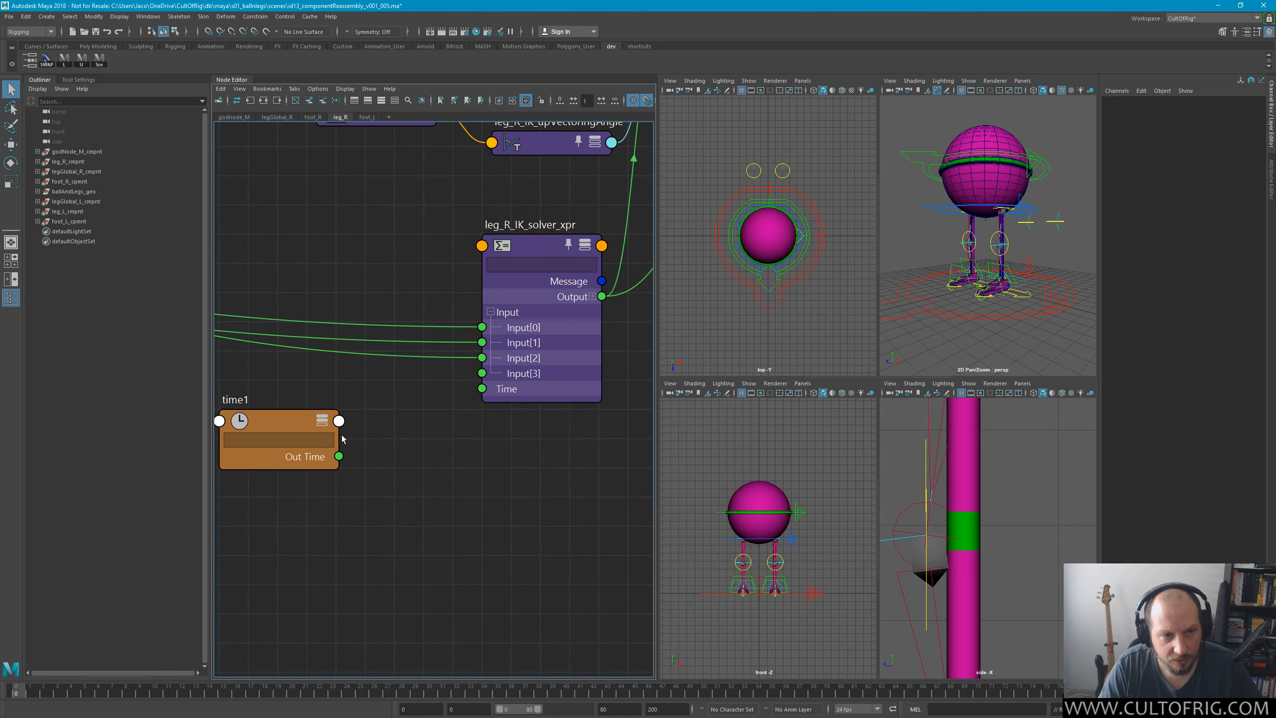
left_click(307, 426)
key("Delete")
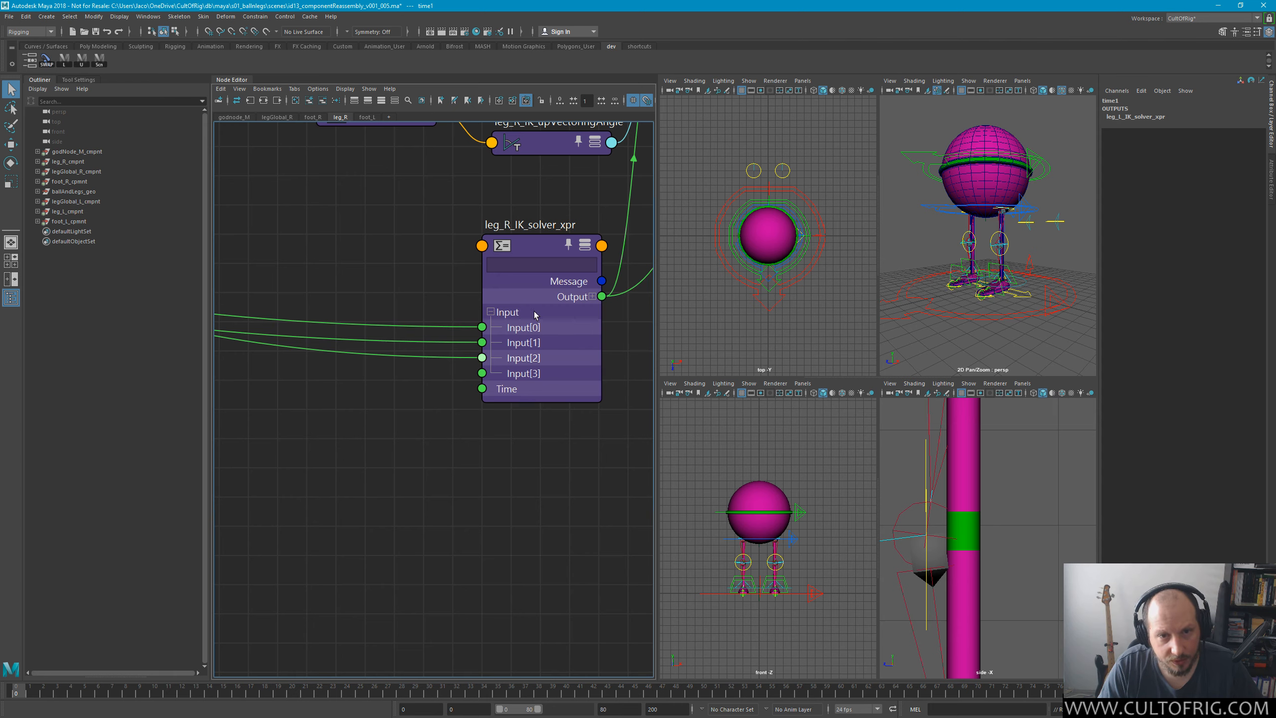
Select the stream items connected to leg_R_IK_solver_xpr, look over the graph around it, and clear the selection.
left_click(553, 228)
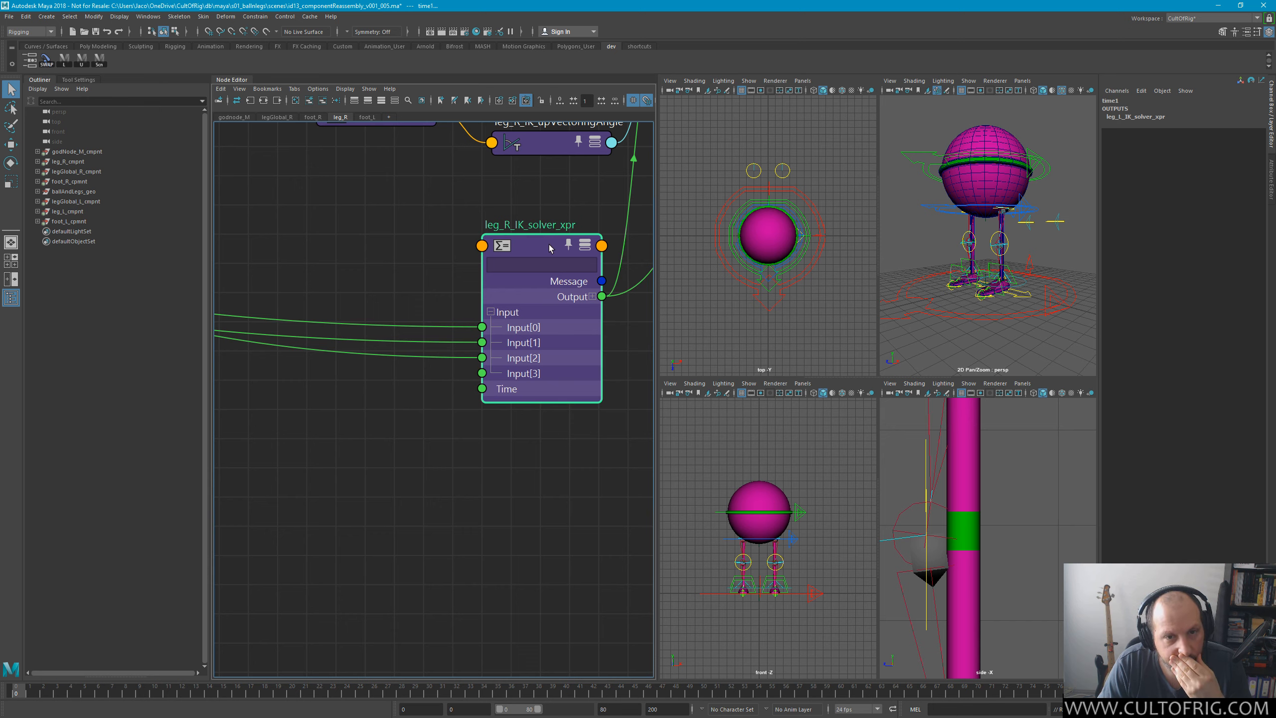
left_click(378, 293)
left_click(552, 250)
right_click(541, 234)
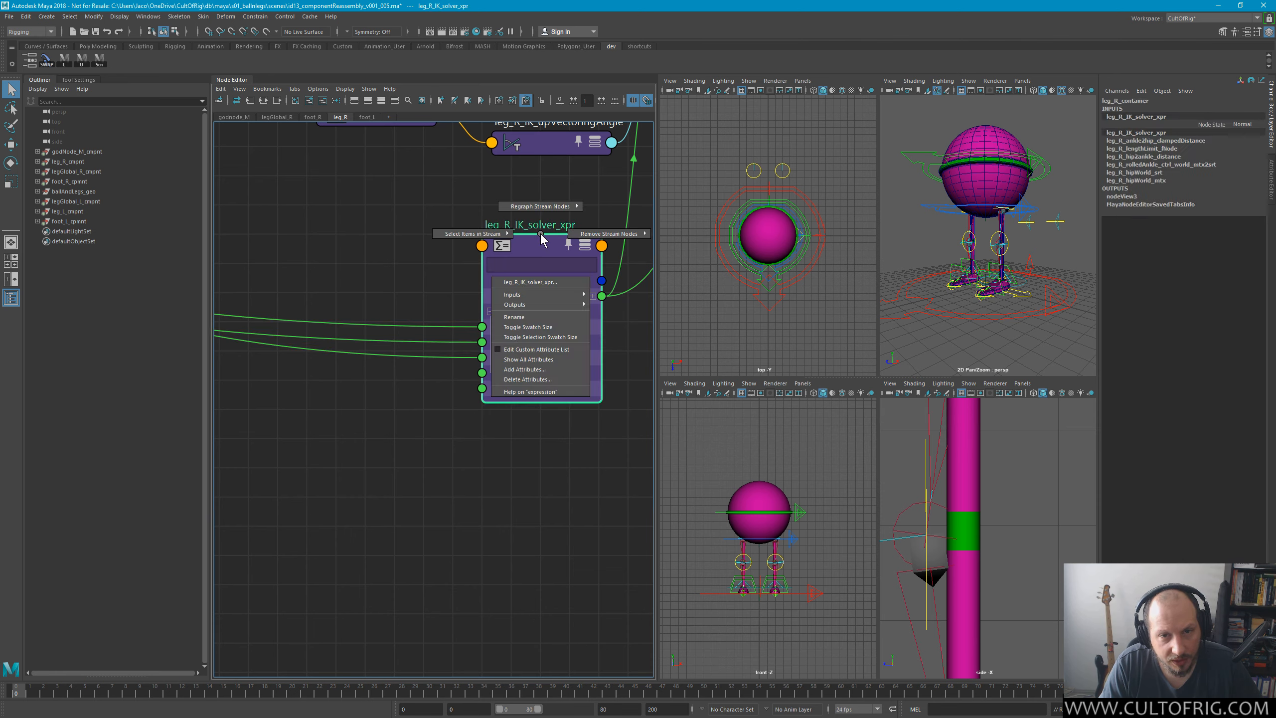
right_click_drag(541, 233, 452, 231)
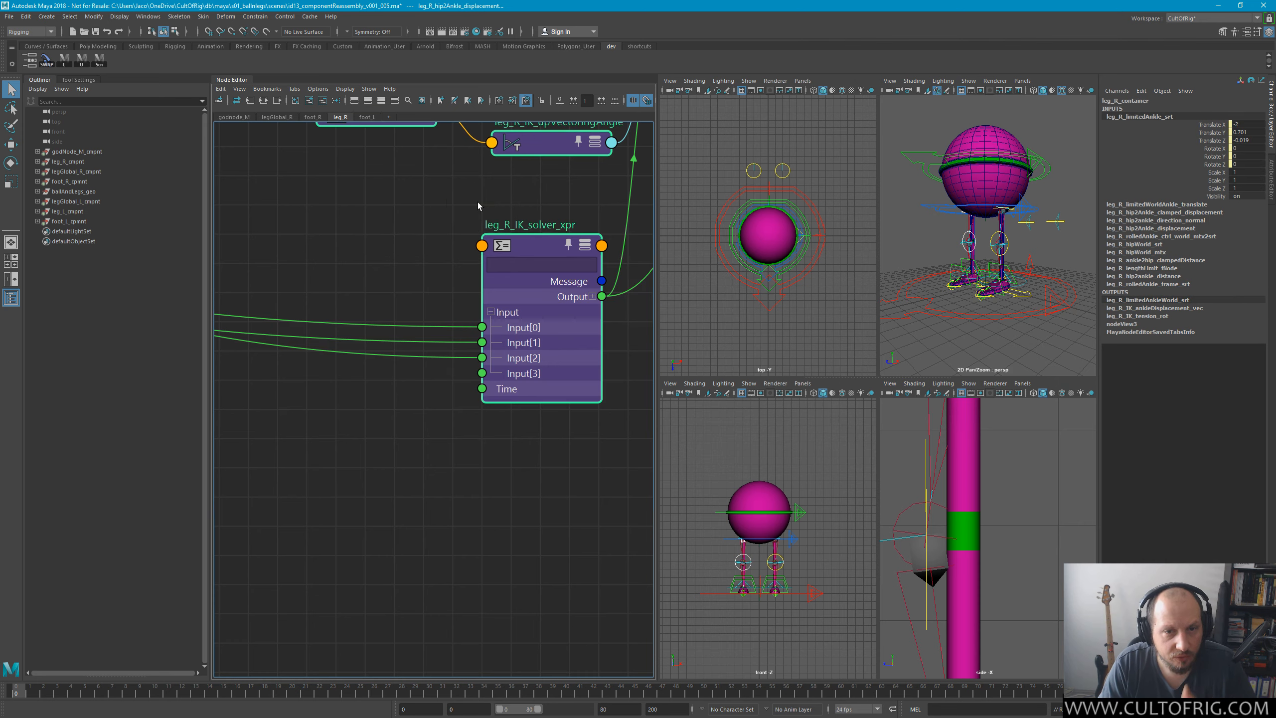
scroll(500, 231, "down", 10)
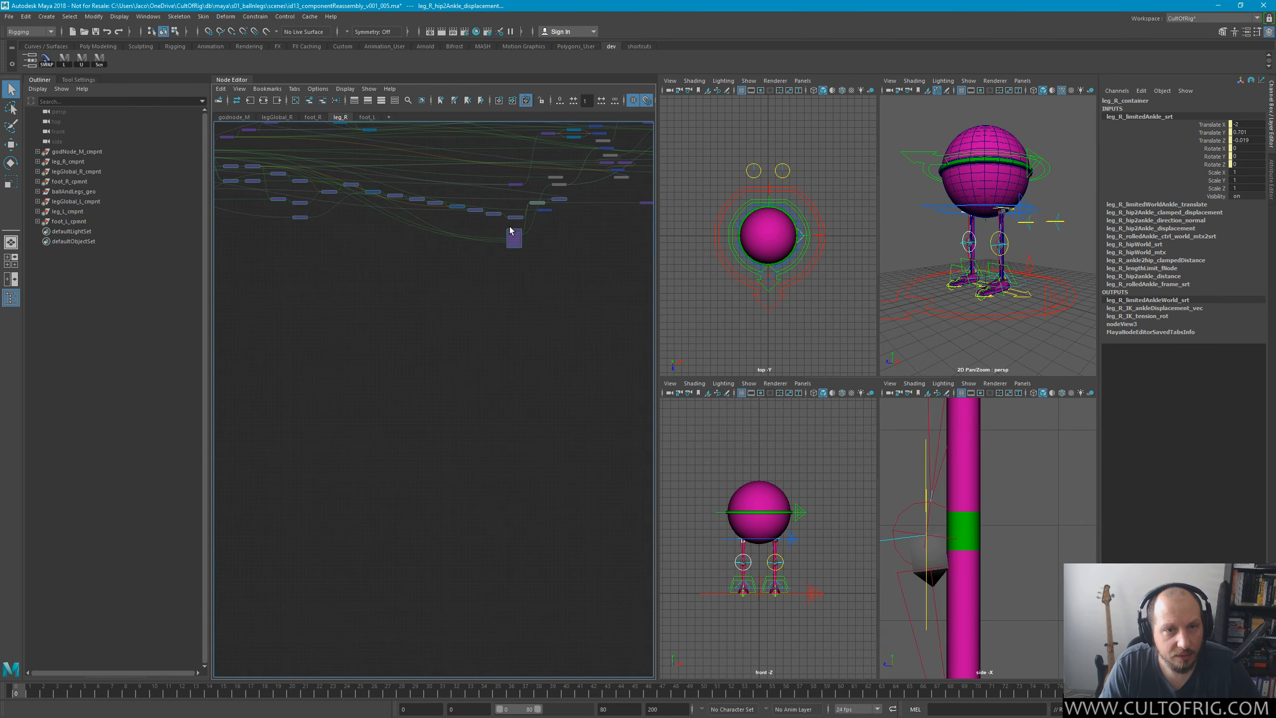
middle_click_drag(490, 288, 527, 387, "alt")
left_click(588, 370)
right_click_drag(527, 386, 749, 538, "alt")
middle_click_drag(627, 237, 490, 370, "alt")
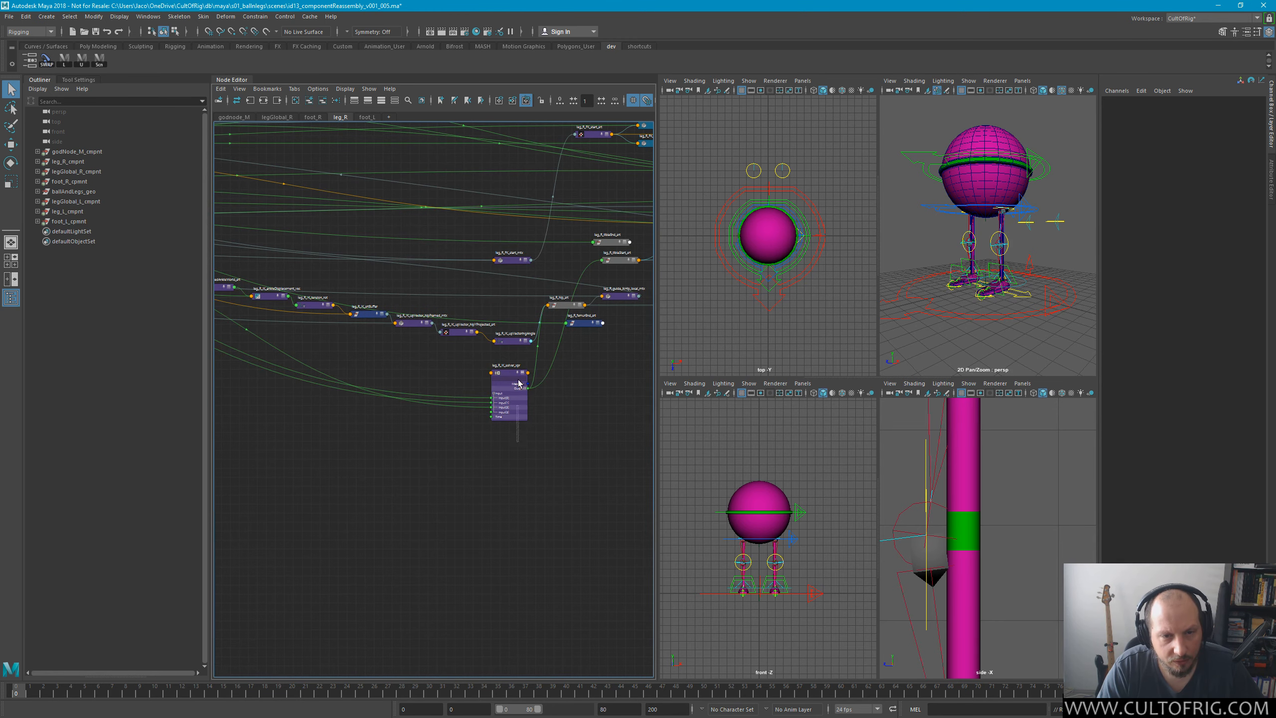
Examine the chain of nodes upstream of leg_R_IK_solver_xpr back towards the start of the leg_R graph.
left_click(520, 383)
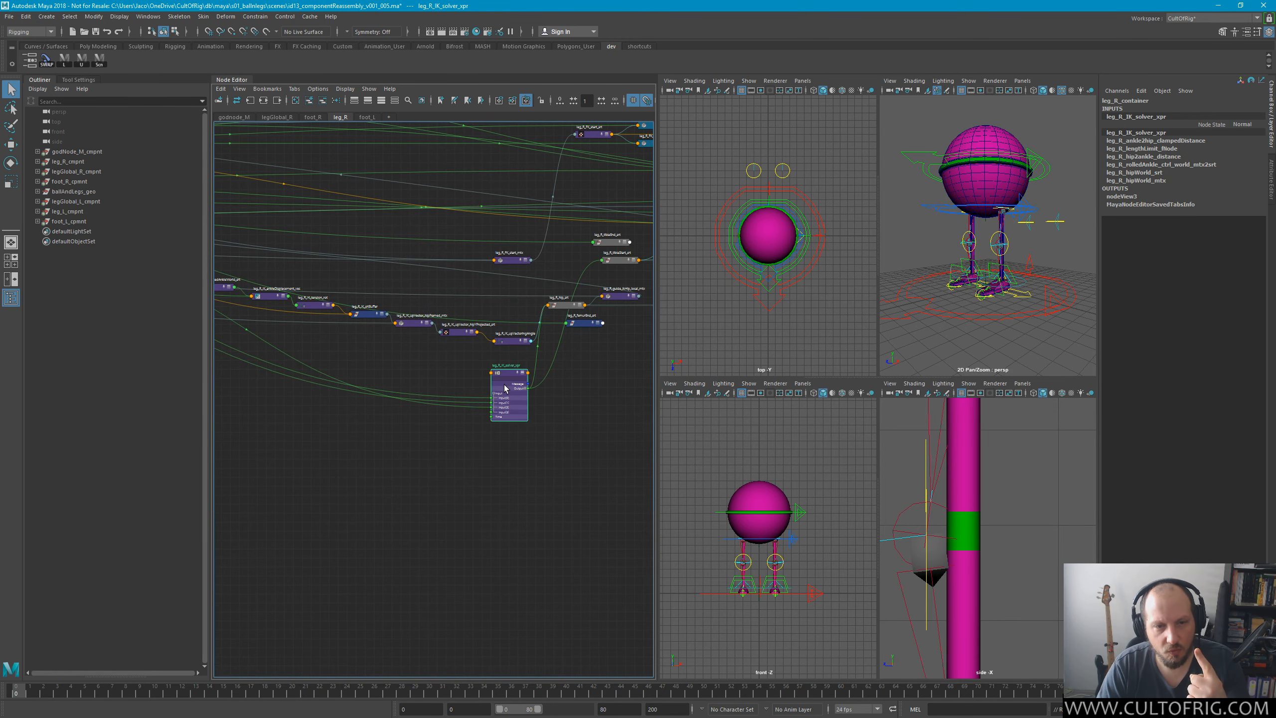
left_click_drag(427, 417, 357, 342)
middle_click_drag(281, 347, 614, 396, "alt")
middle_click_drag(506, 446, 498, 506, "alt")
right_click_drag(498, 506, 583, 536, "alt")
middle_click_drag(459, 474, 633, 490, "alt")
middle_click_drag(349, 474, 545, 483, "alt")
left_click(533, 279)
left_click_drag(531, 280, 549, 295)
right_click_drag(563, 446, 226, 282, "alt")
middle_click_drag(595, 396, 353, 293, "alt")
right_click_drag(529, 458, 417, 332, "alt")
middle_click_drag(474, 399, 446, 361, "alt")
Select the leg_R graph nodes together and inspect the IK up-vector chain and the solver's highlighted connections.
left_click_drag(259, 305, 673, 482)
right_click_drag(522, 454, 648, 503, "alt")
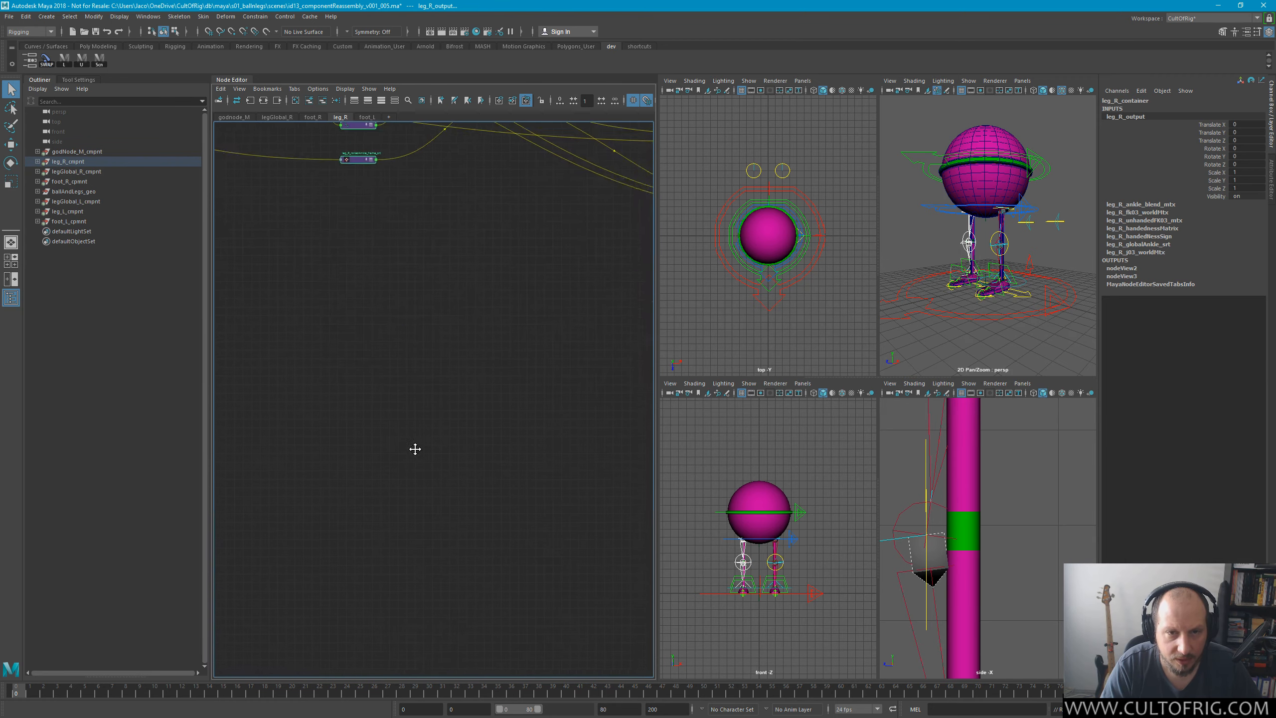
middle_click_drag(593, 217, 253, 471, "alt")
middle_click_drag(437, 464, 399, 471, "alt")
right_click_drag(398, 471, 474, 406, "alt")
middle_click_drag(473, 410, 460, 344, "alt")
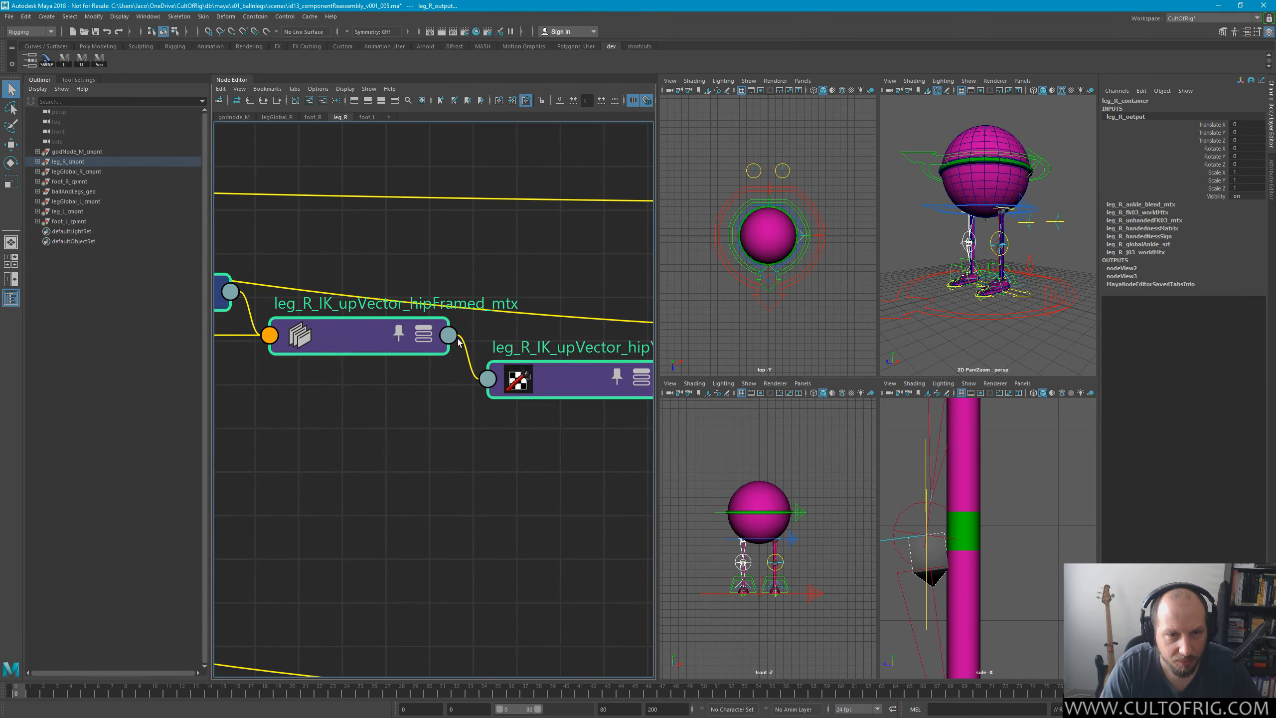
middle_click_drag(517, 377, 507, 464, "alt")
right_click_drag(507, 465, 388, 381, "alt")
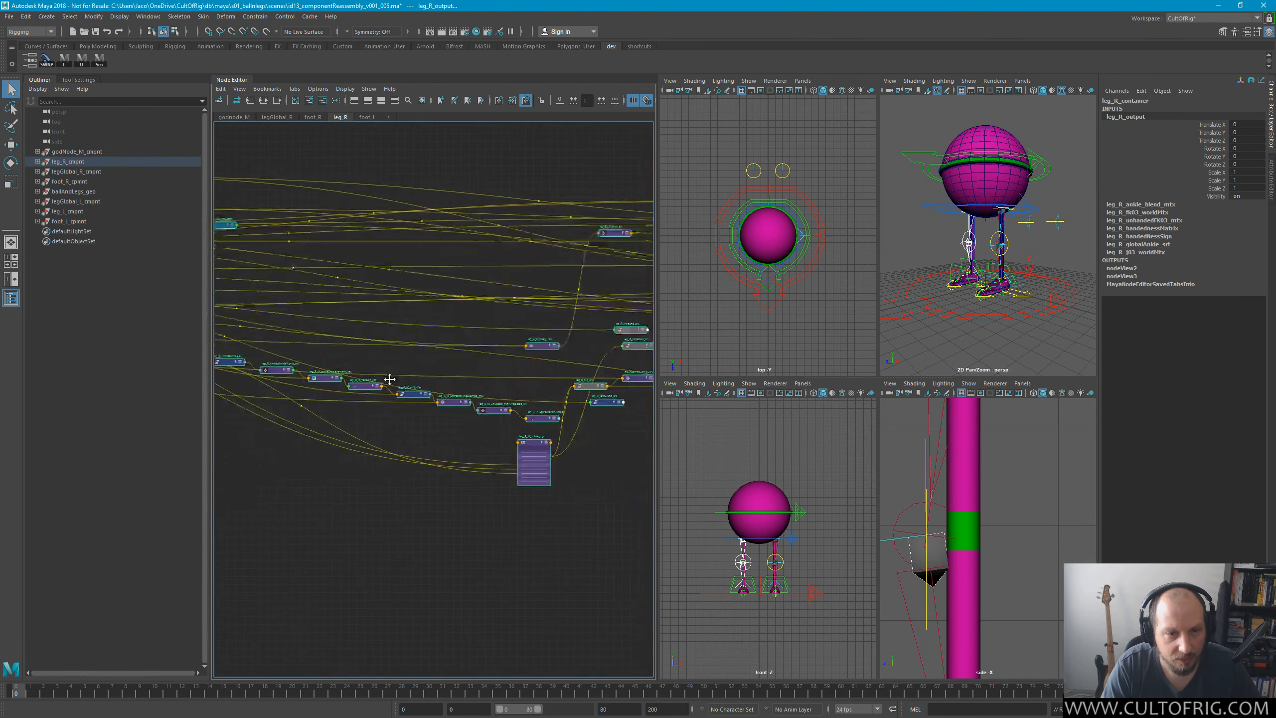
middle_click_drag(387, 382, 512, 342, "alt")
middle_click_drag(242, 365, 416, 358, "alt")
middle_click_drag(519, 461, 196, 425, "alt")
right_click_drag(468, 478, 597, 504, "alt")
middle_click_drag(489, 396, 366, 556, "alt")
Align leg_R_IK_solver_xpr below the leg_R_IK_upVectoringAngle node and open the Expression Editor with the solver selected, placed clear of the graph.
left_click(394, 325)
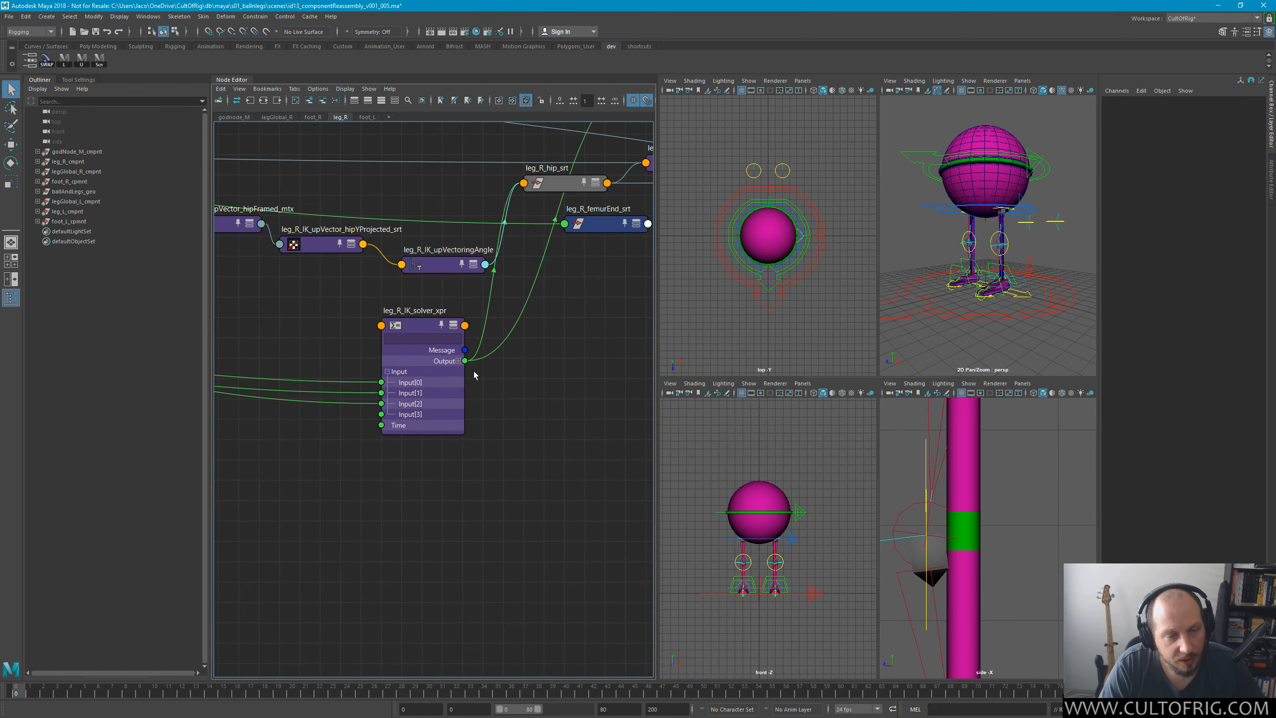
left_click_drag(428, 326, 449, 307)
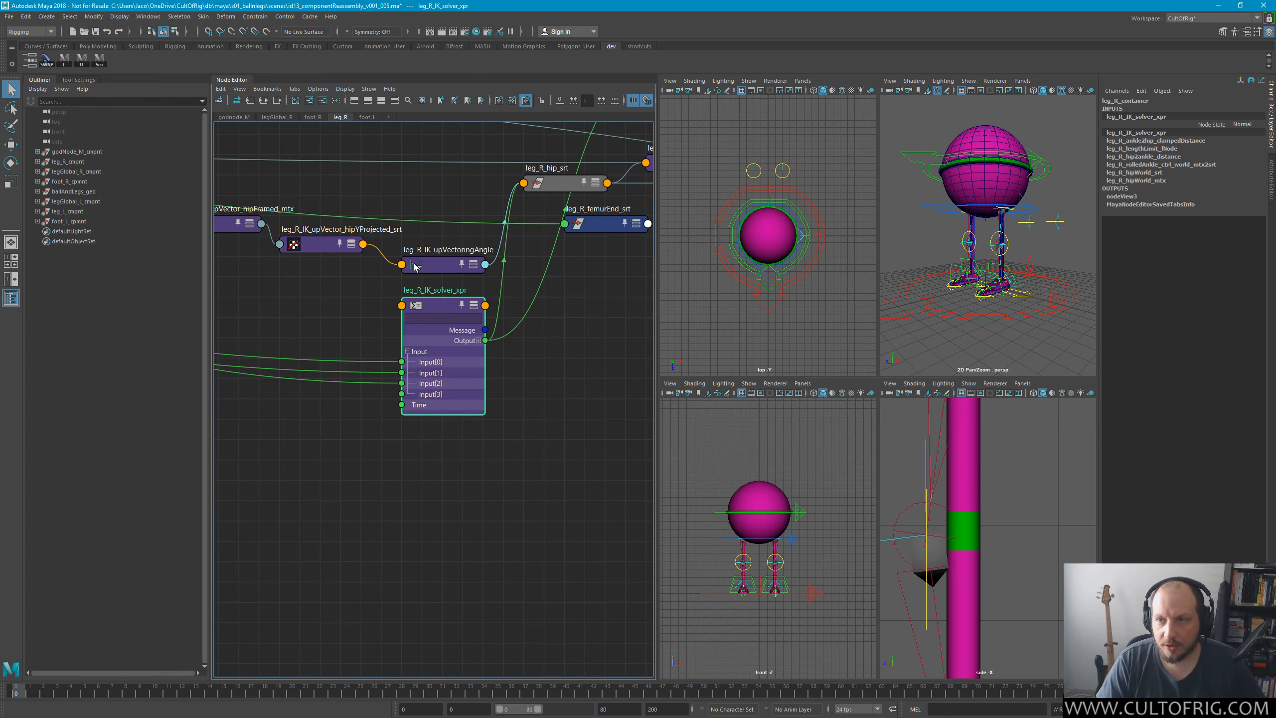
left_click(156, 20)
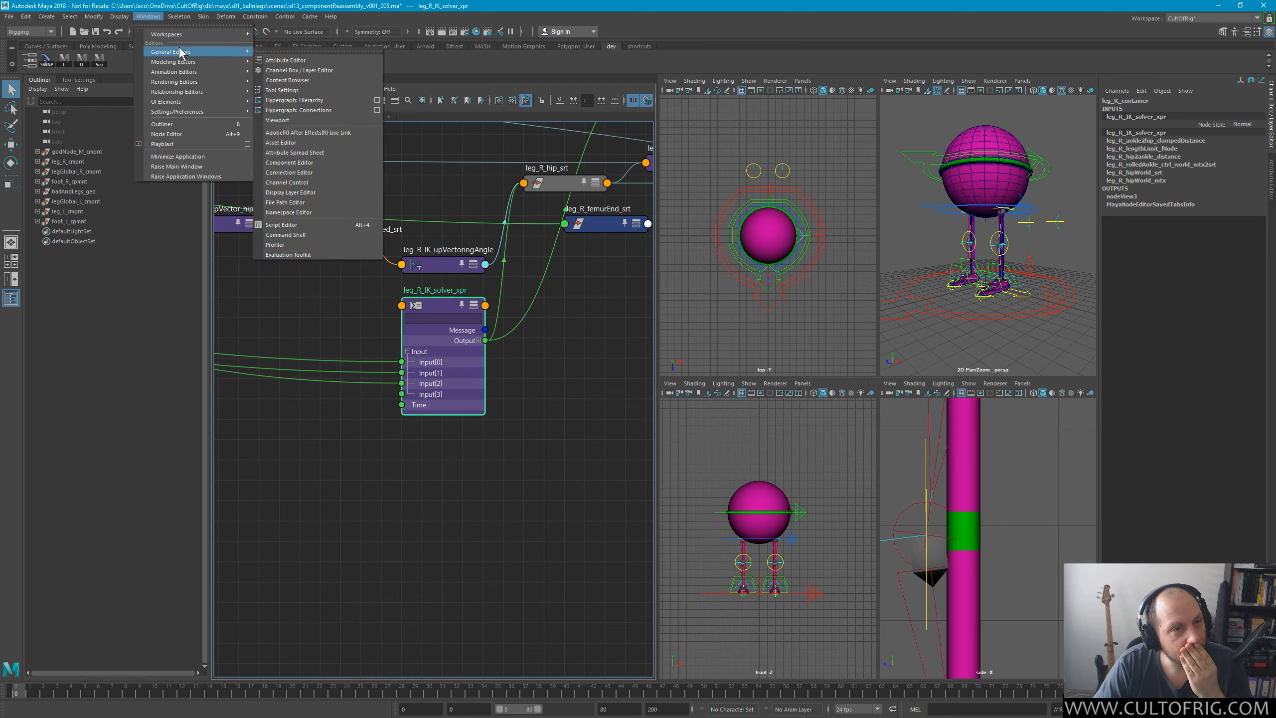
mouse_move(217, 57)
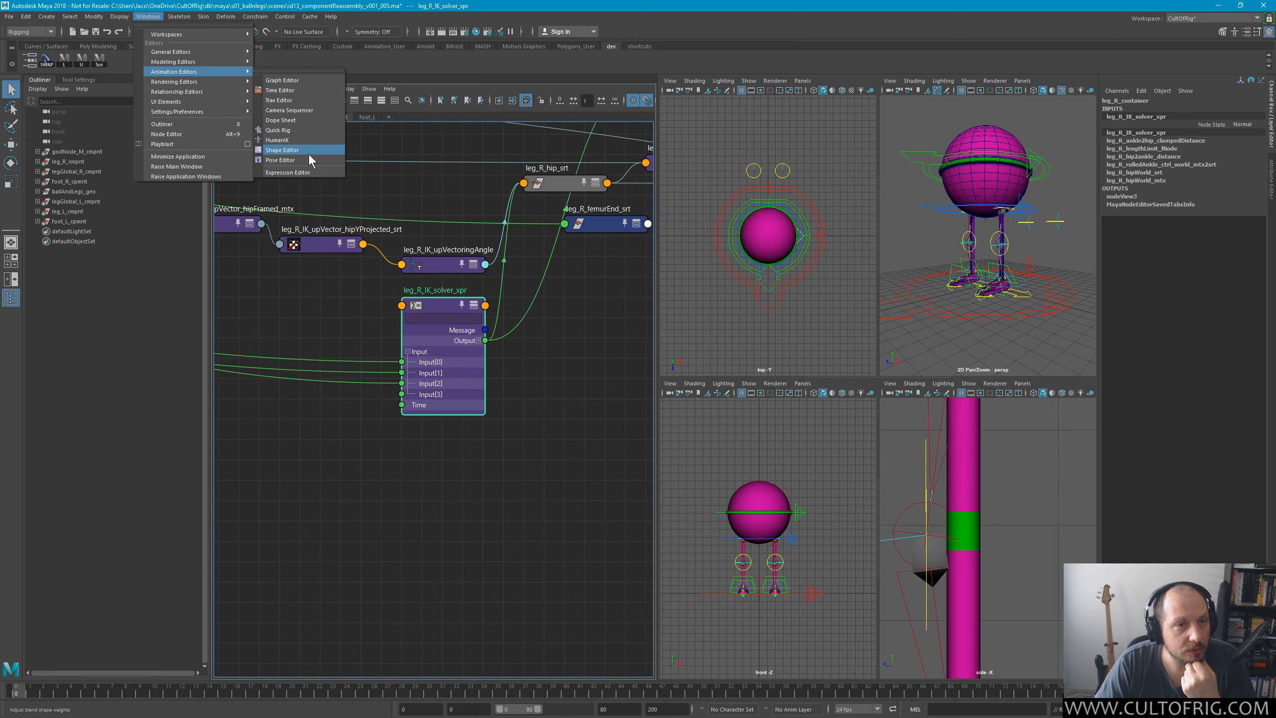
left_click(300, 171)
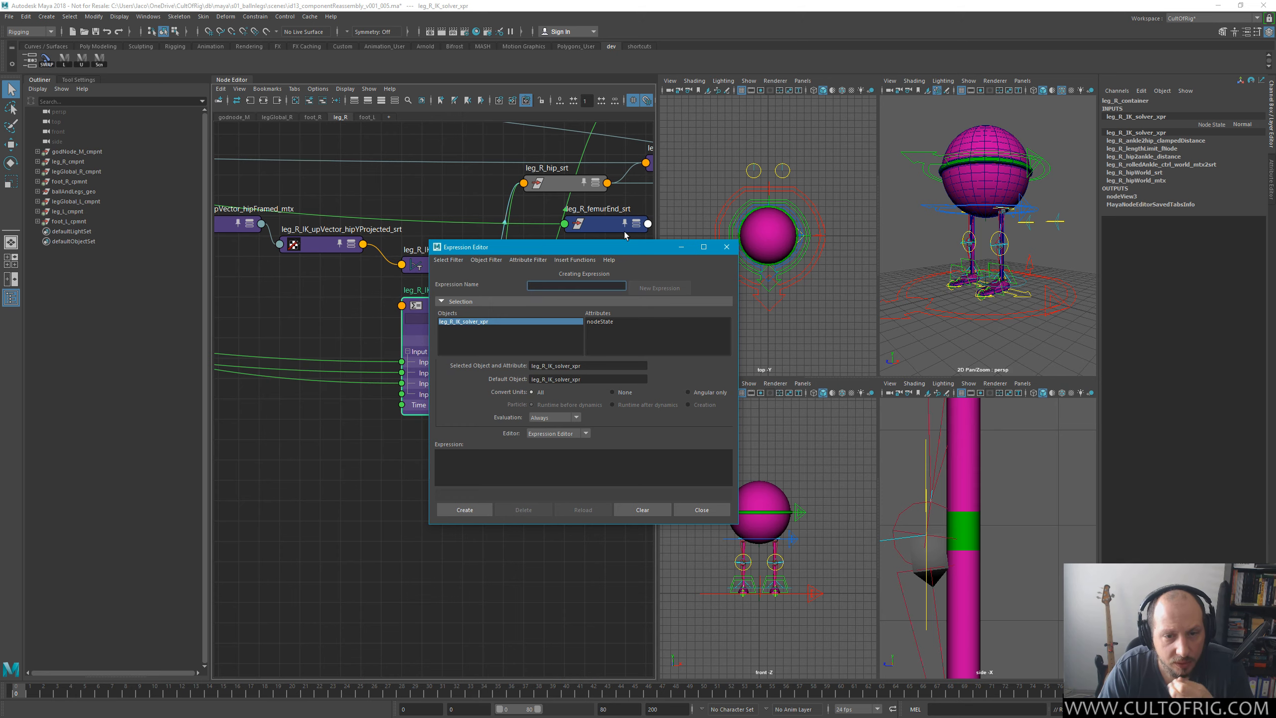
left_click_drag(573, 241, 856, 223)
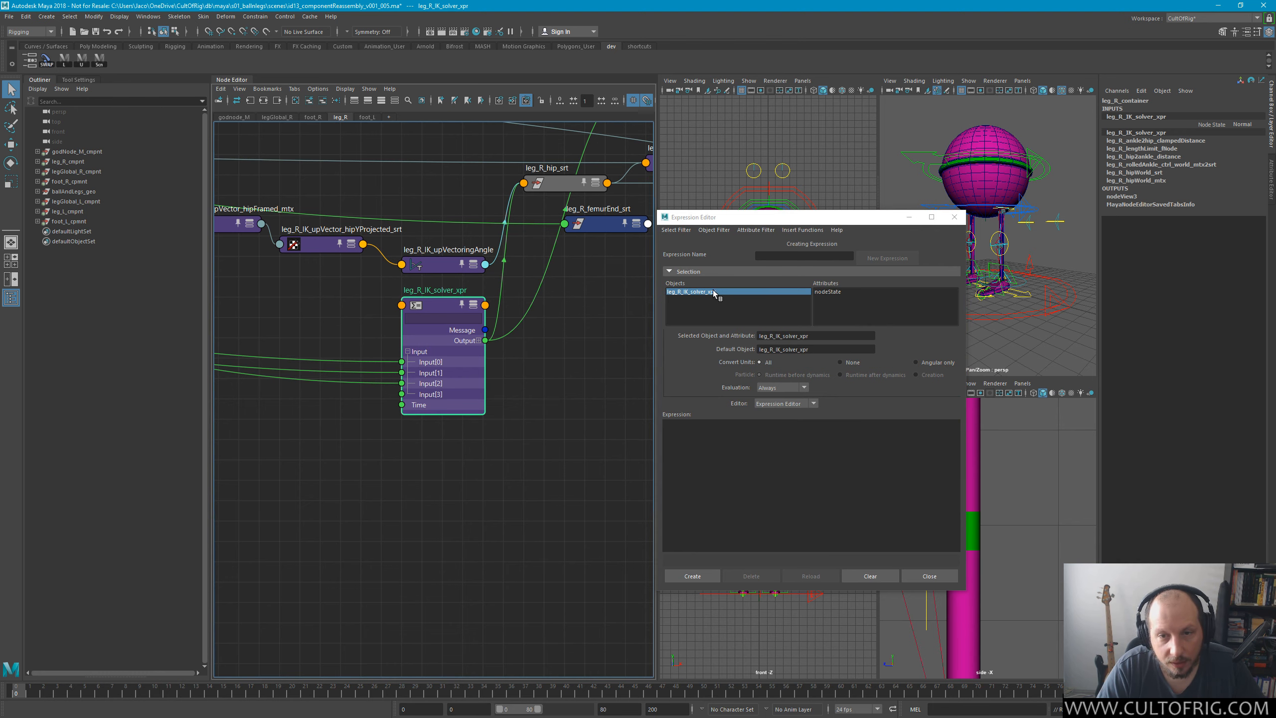
Check the leg_R_IK_solver_xpr object entry, its nodeState attribute and the evaluation options in the Expression Editor.
left_click(733, 303)
left_click(829, 294)
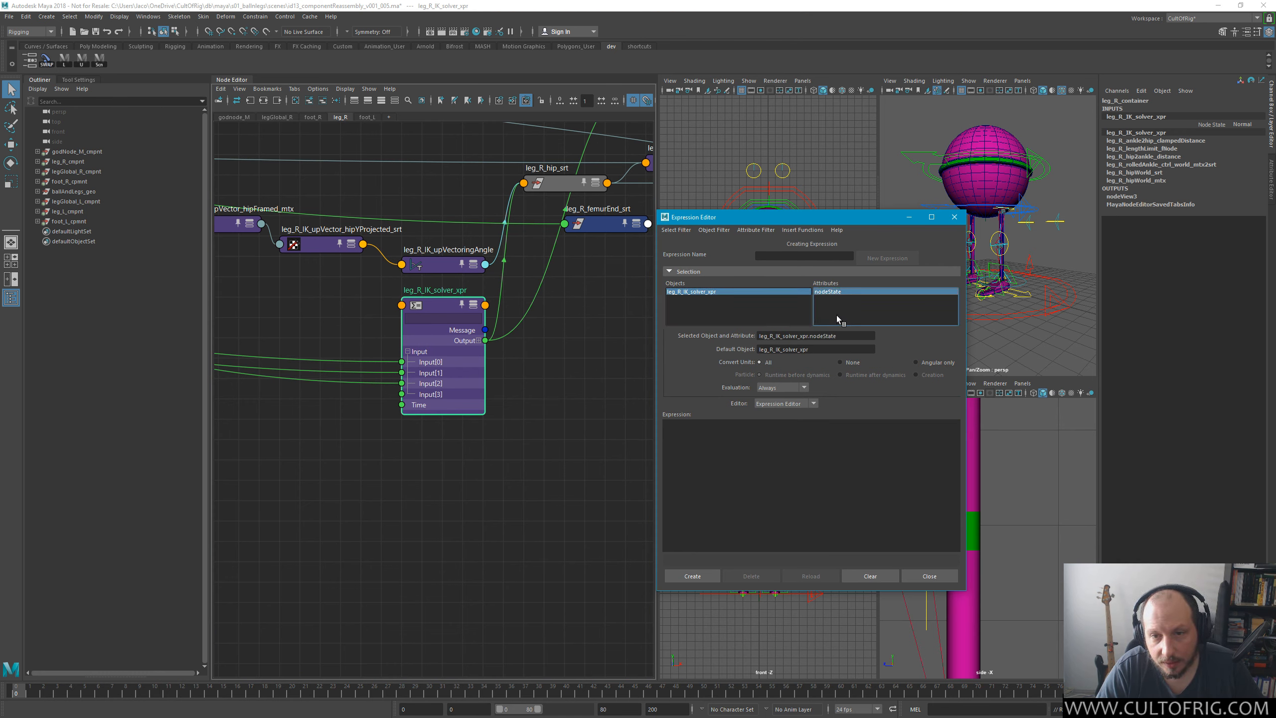
right_click(765, 305)
left_click(728, 293)
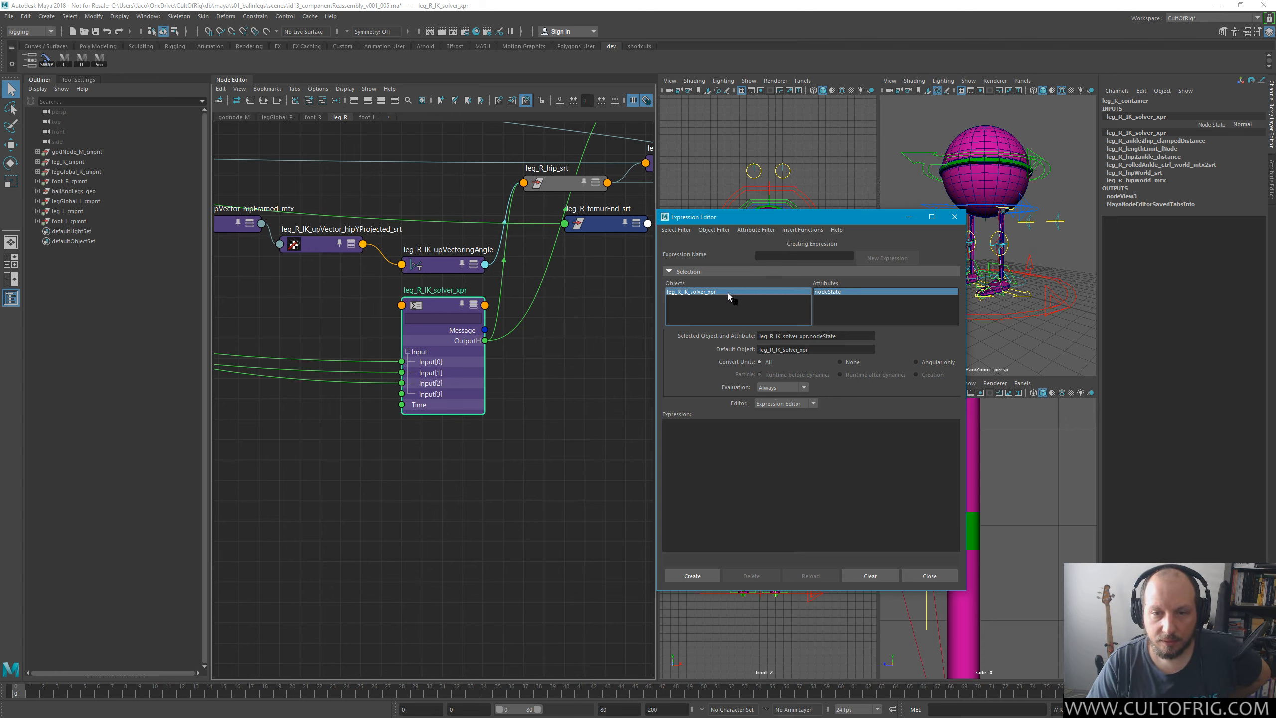
left_click(740, 479)
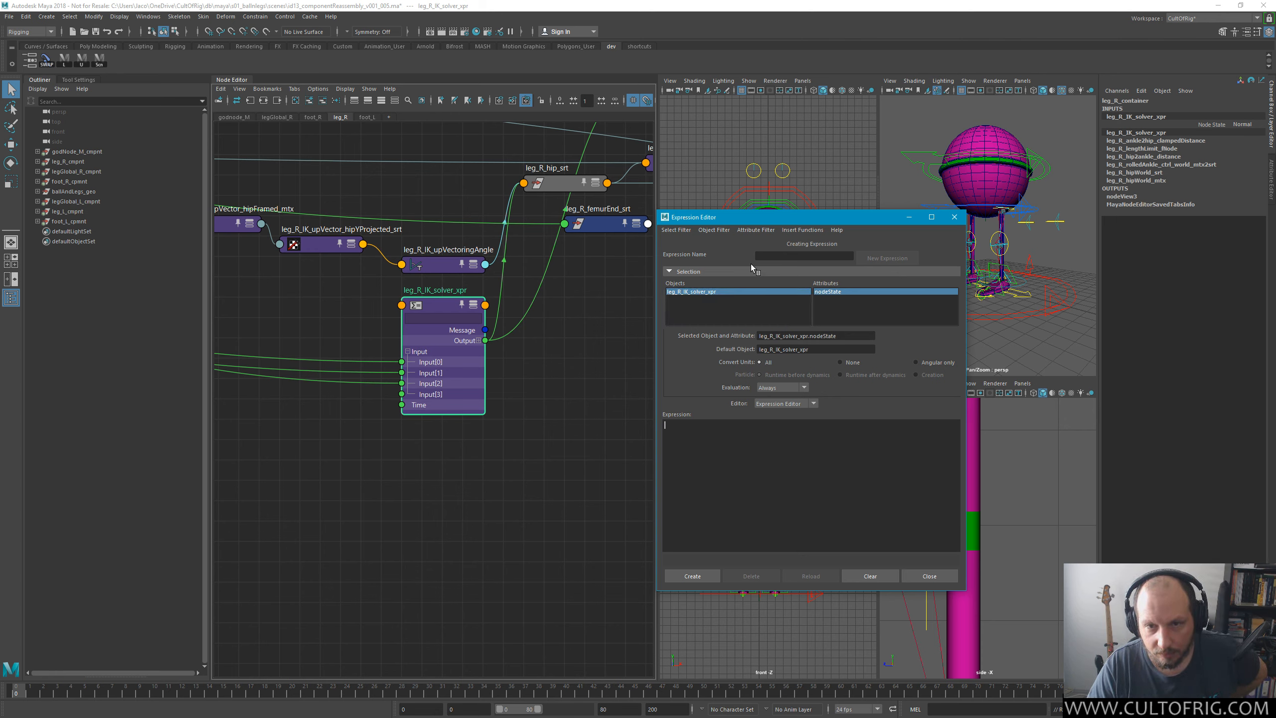
left_click(705, 293)
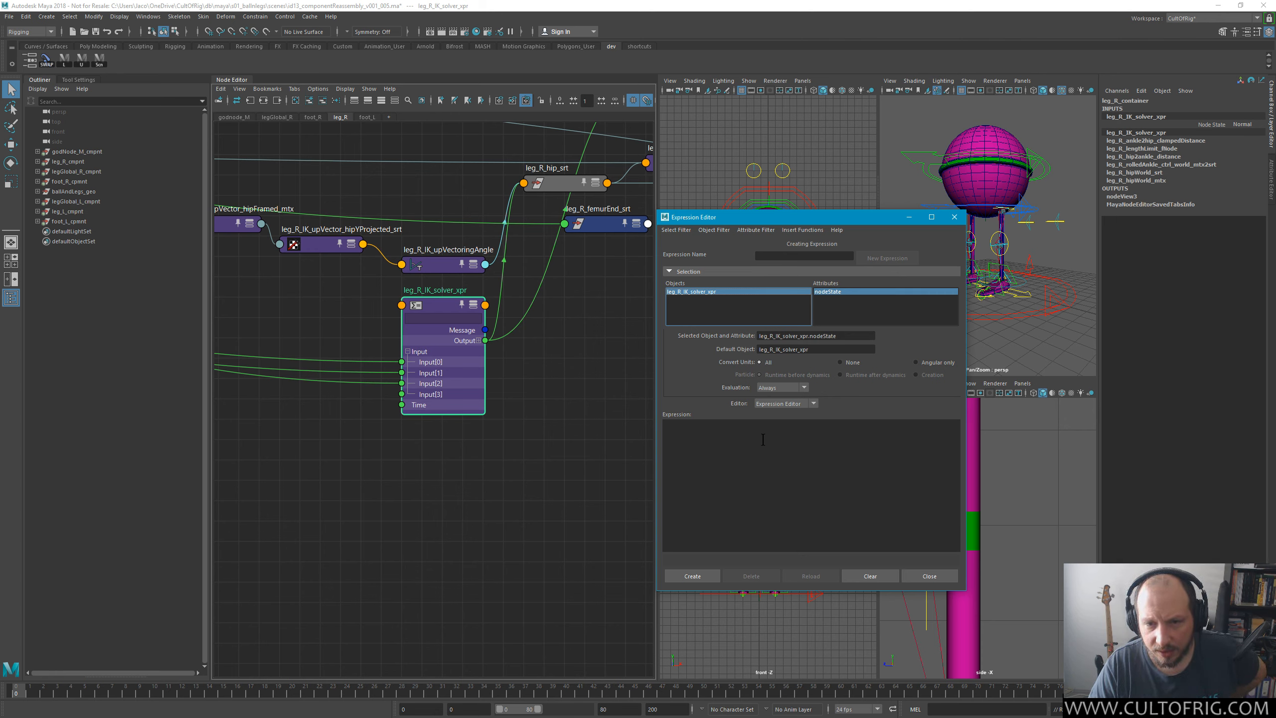
left_click(801, 390)
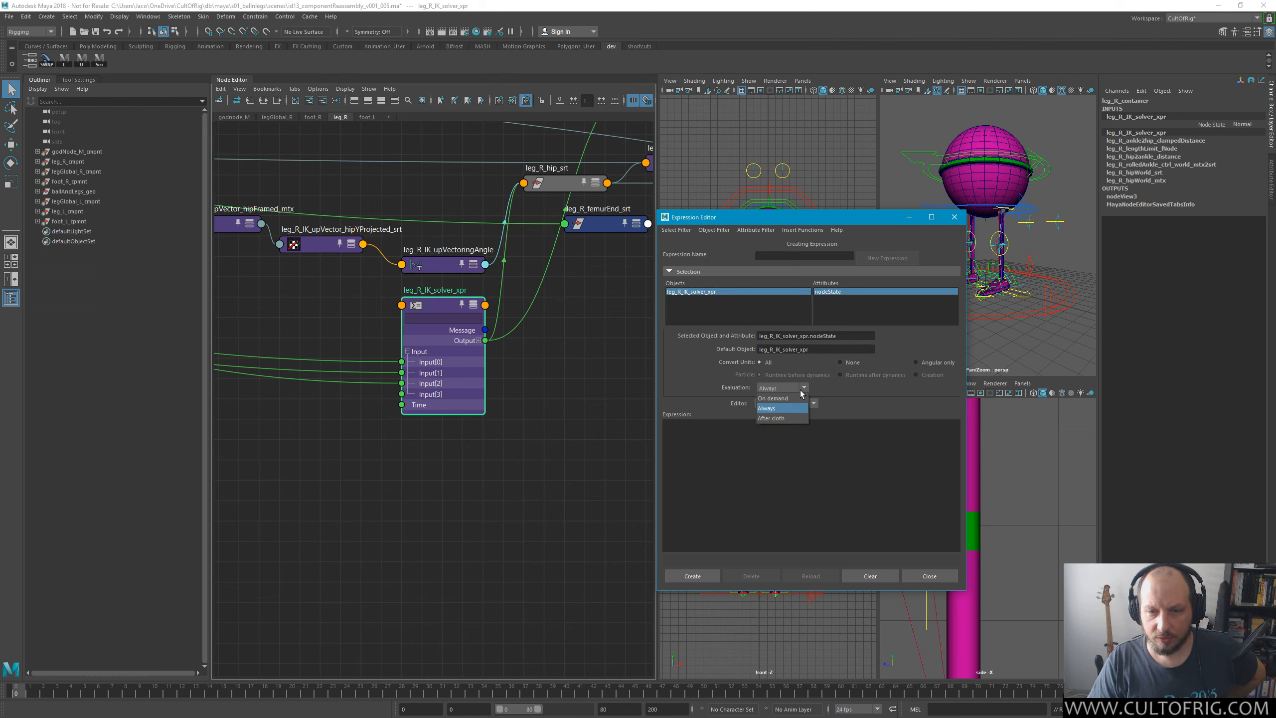
left_click(800, 392)
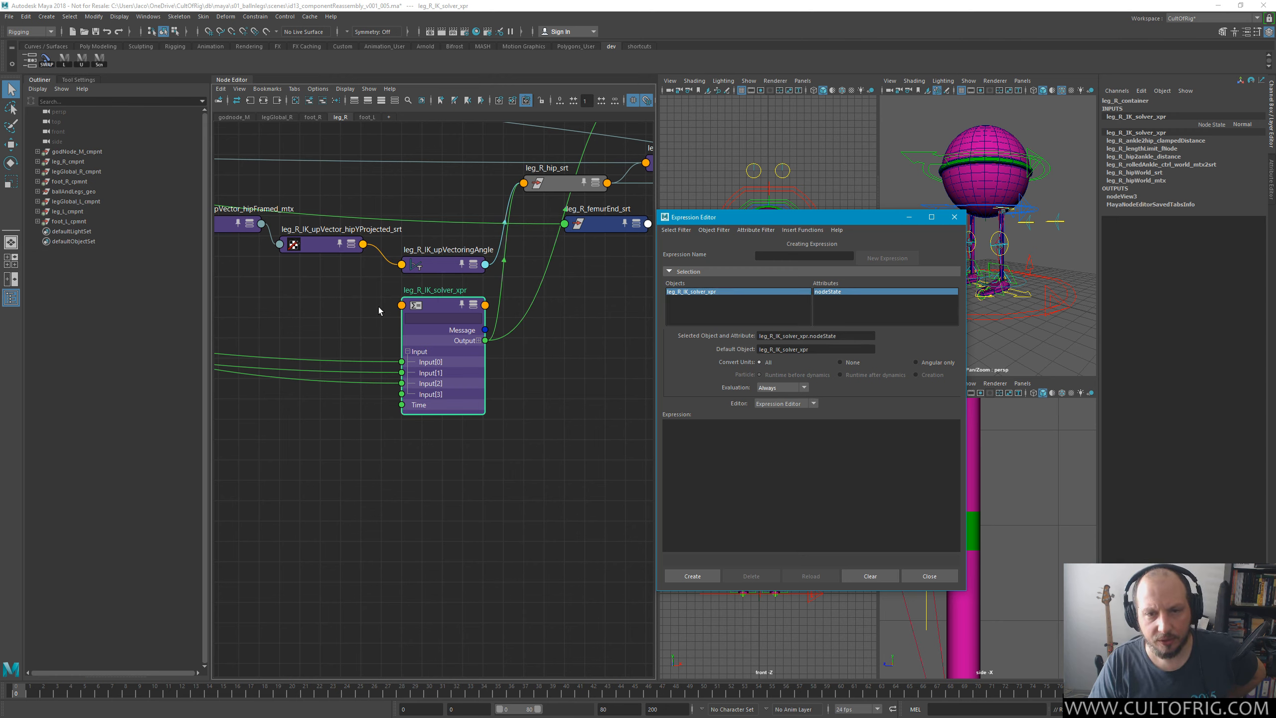
Display the attributes of leg_R_IK_solver_xpr and inspect the text of its Expression attribute.
double_click(440, 309)
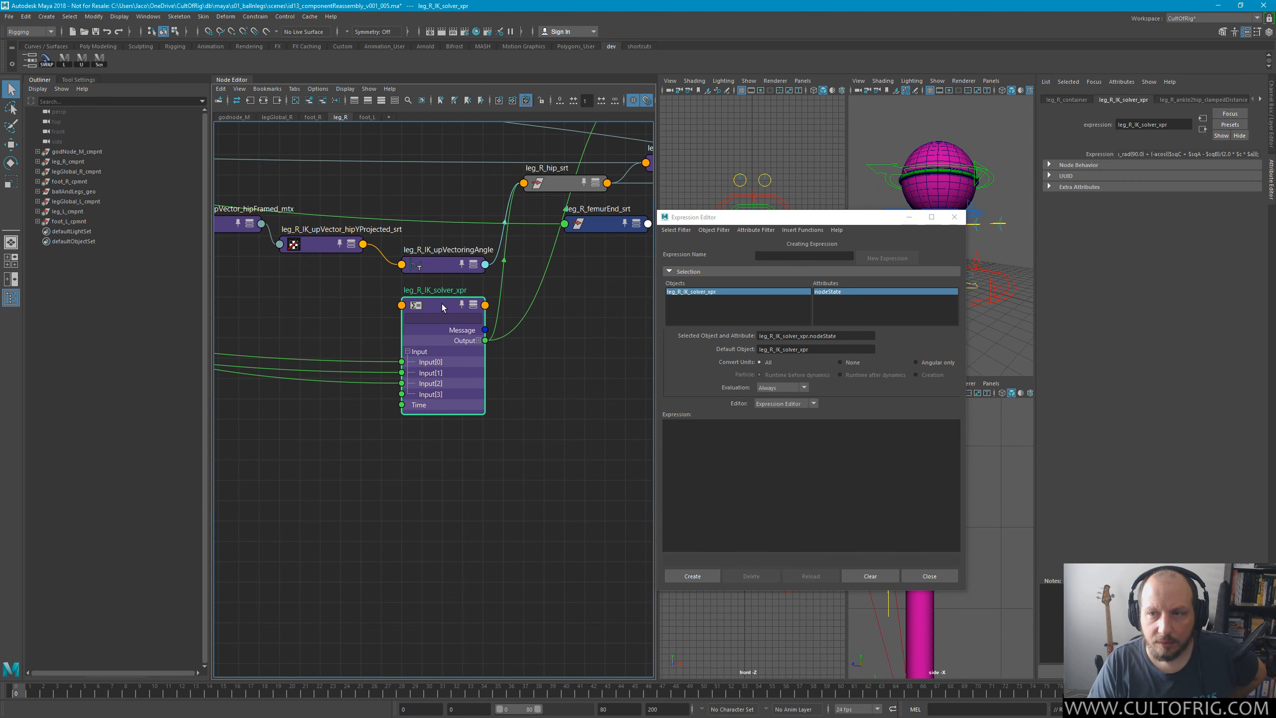
triple_click(1174, 154)
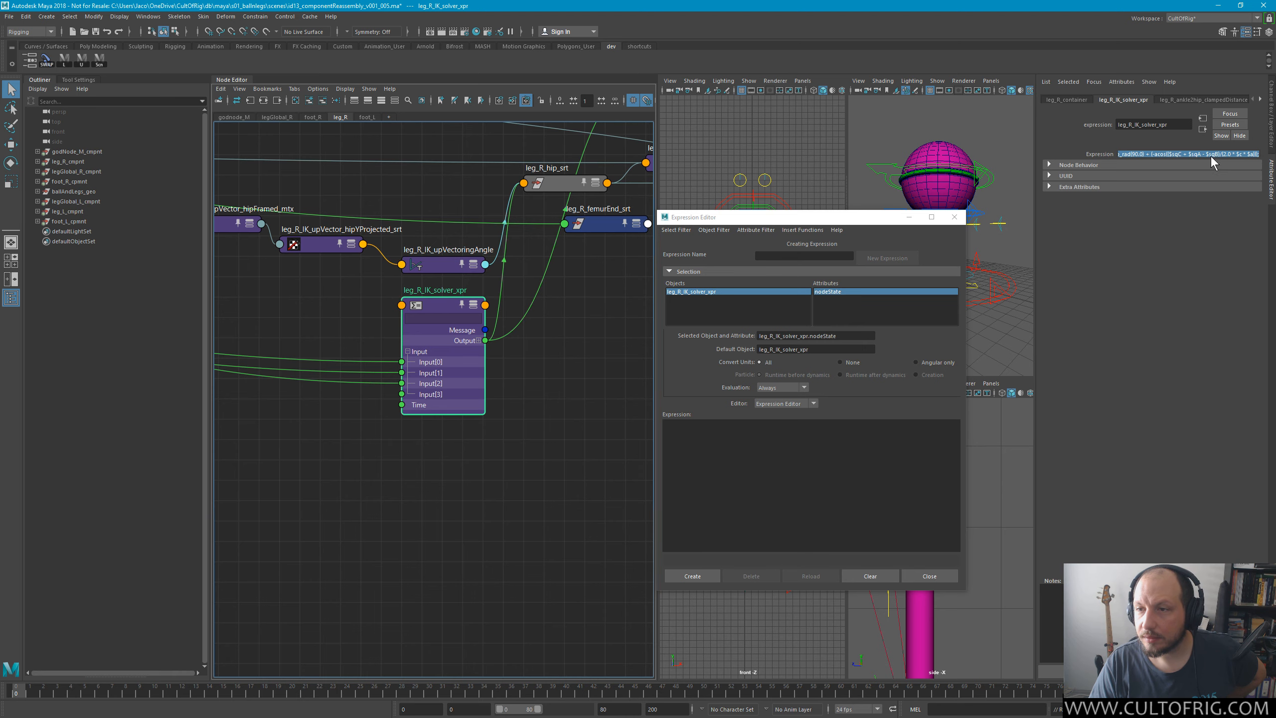
double_click(1211, 154)
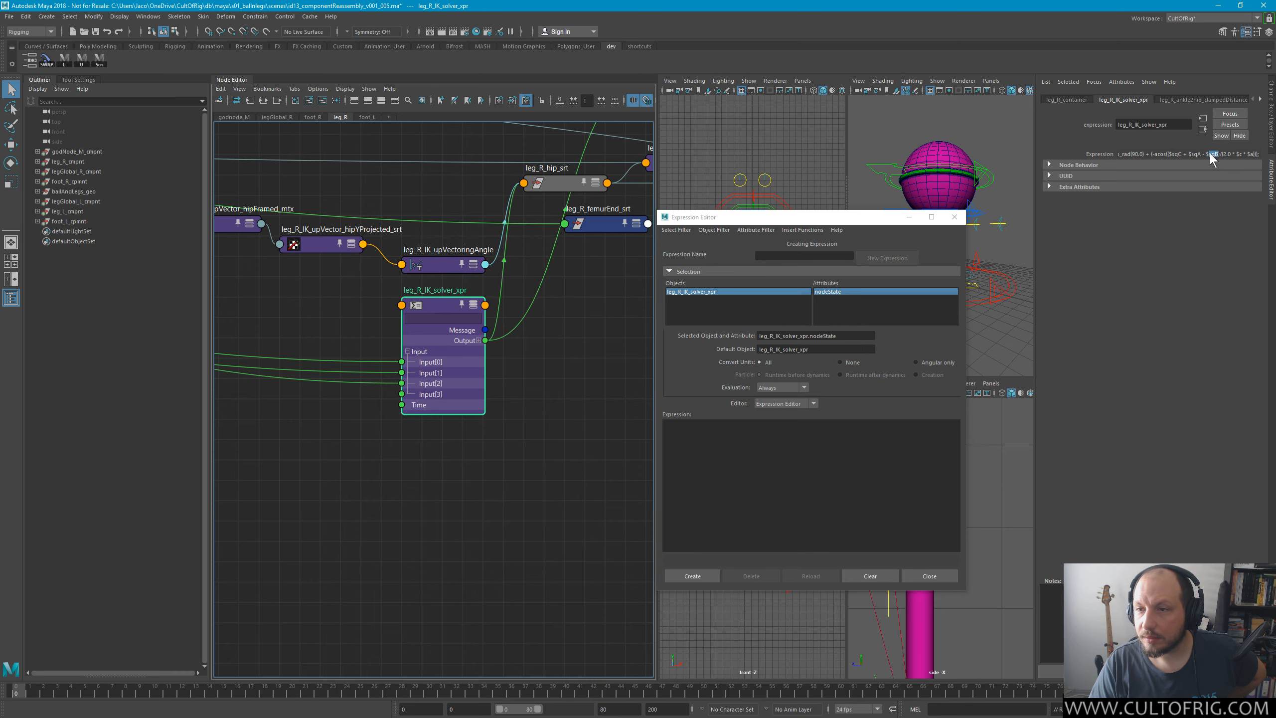
left_click(1144, 153)
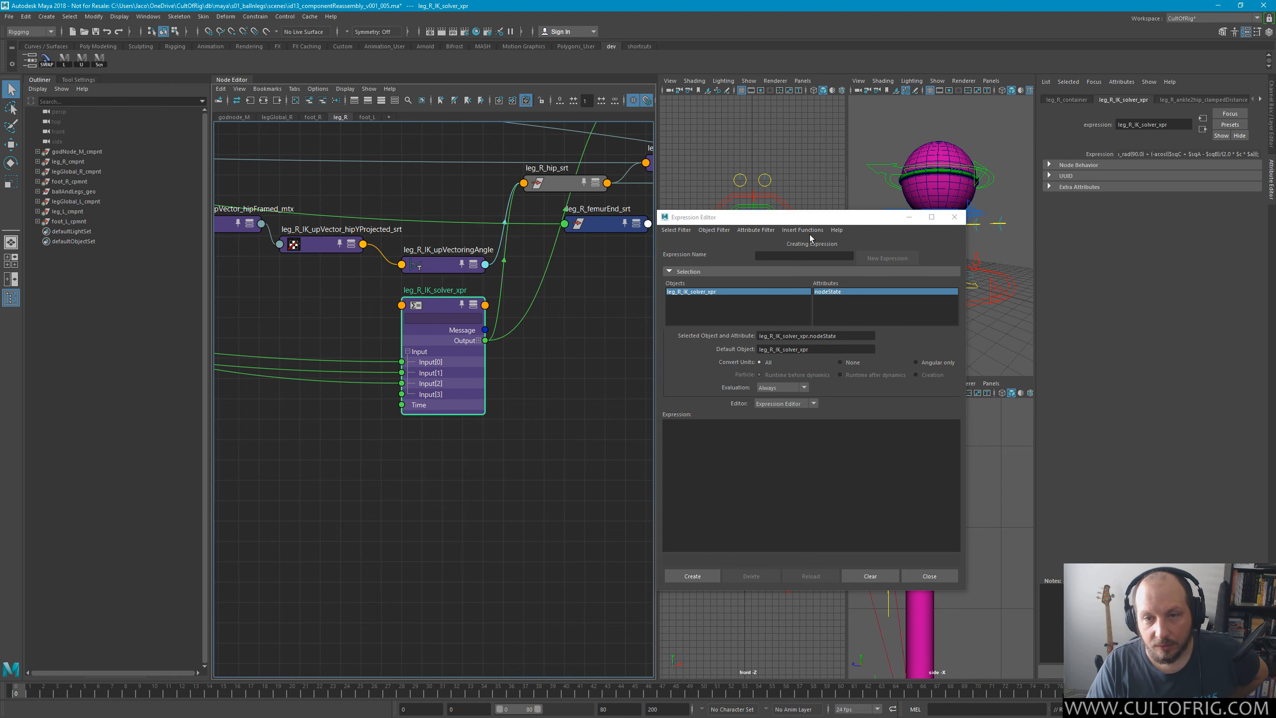
Switch the Expression Editor's filter to list expressions by name and load leg_L_IK_solver_xpr.
left_click(714, 231)
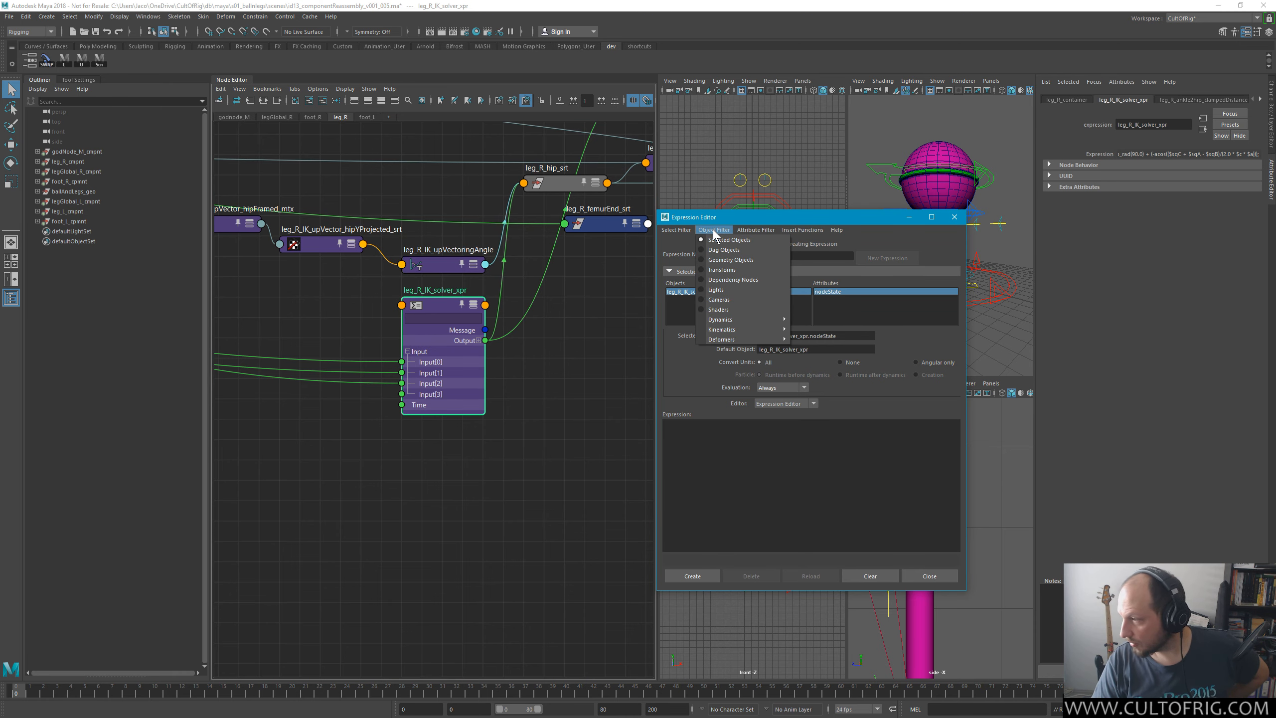
left_click(713, 230)
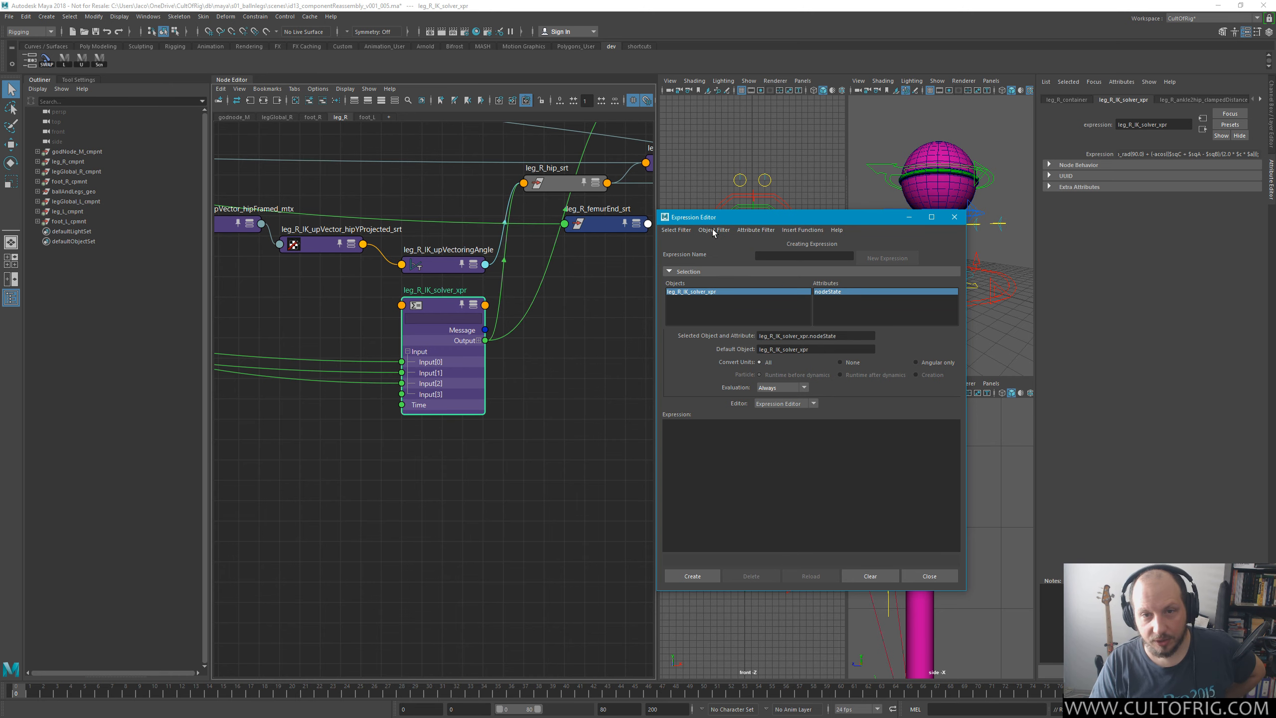
left_click(713, 230)
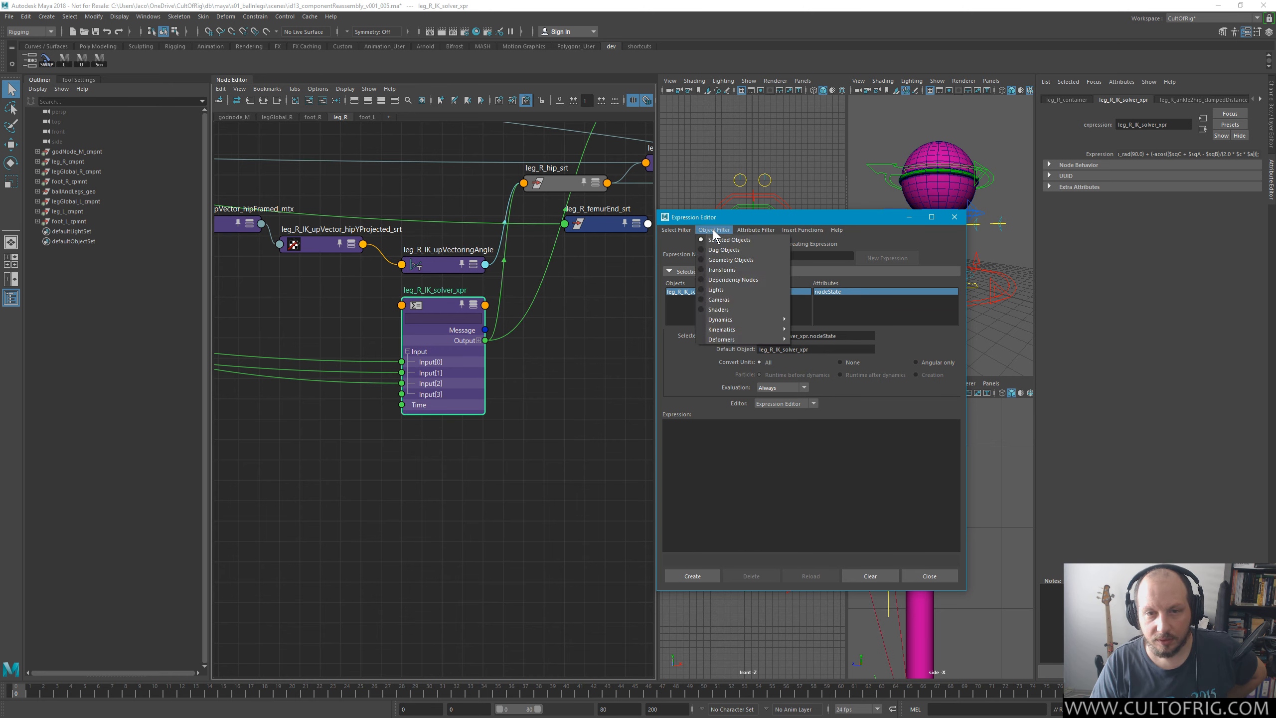
left_click(713, 230)
left_click(676, 230)
left_click(692, 240)
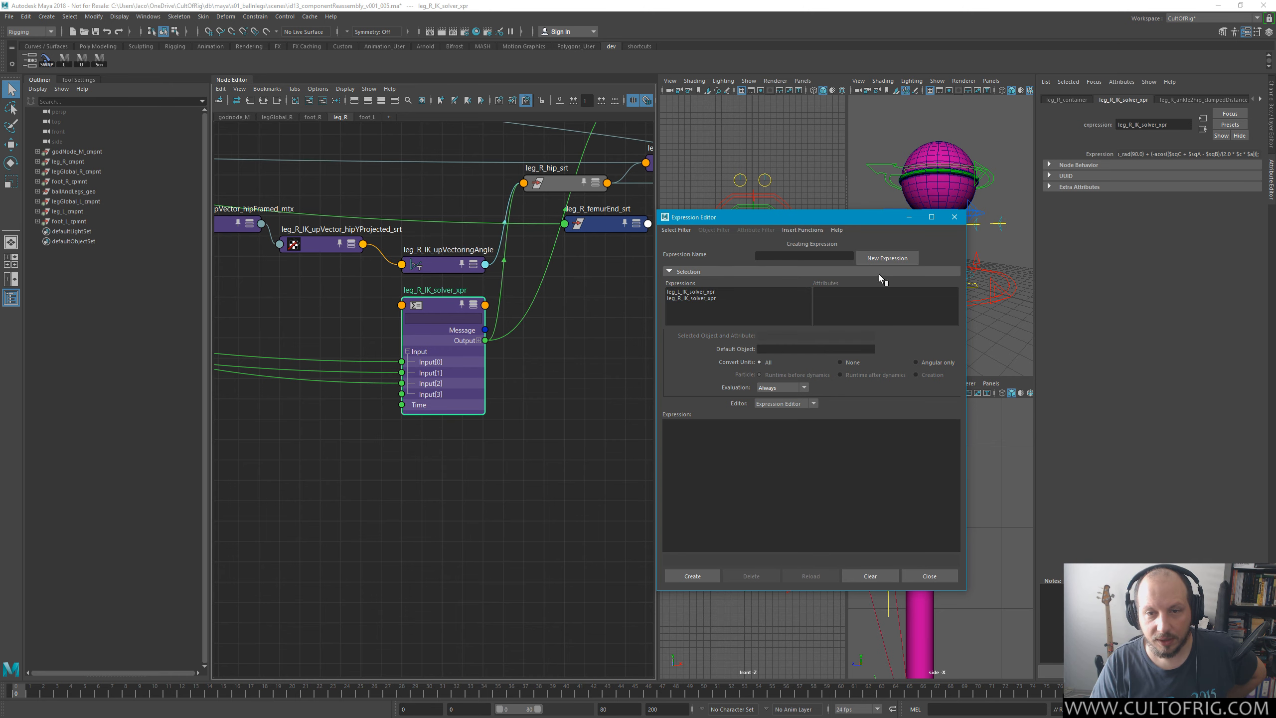
left_click(703, 292)
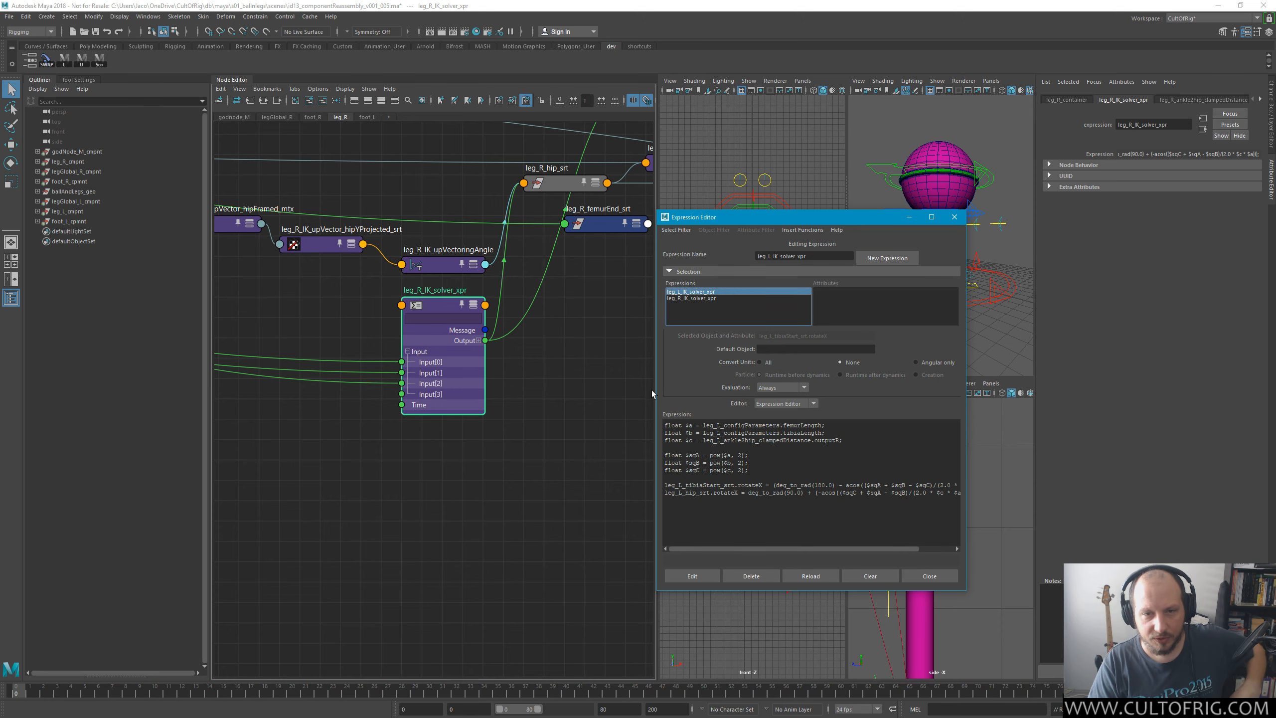
Enlarge the Expression Editor and its text, read the leg_L_IK_solver_xpr rotation formulas, and close the editor.
left_click_drag(658, 330, 540, 332)
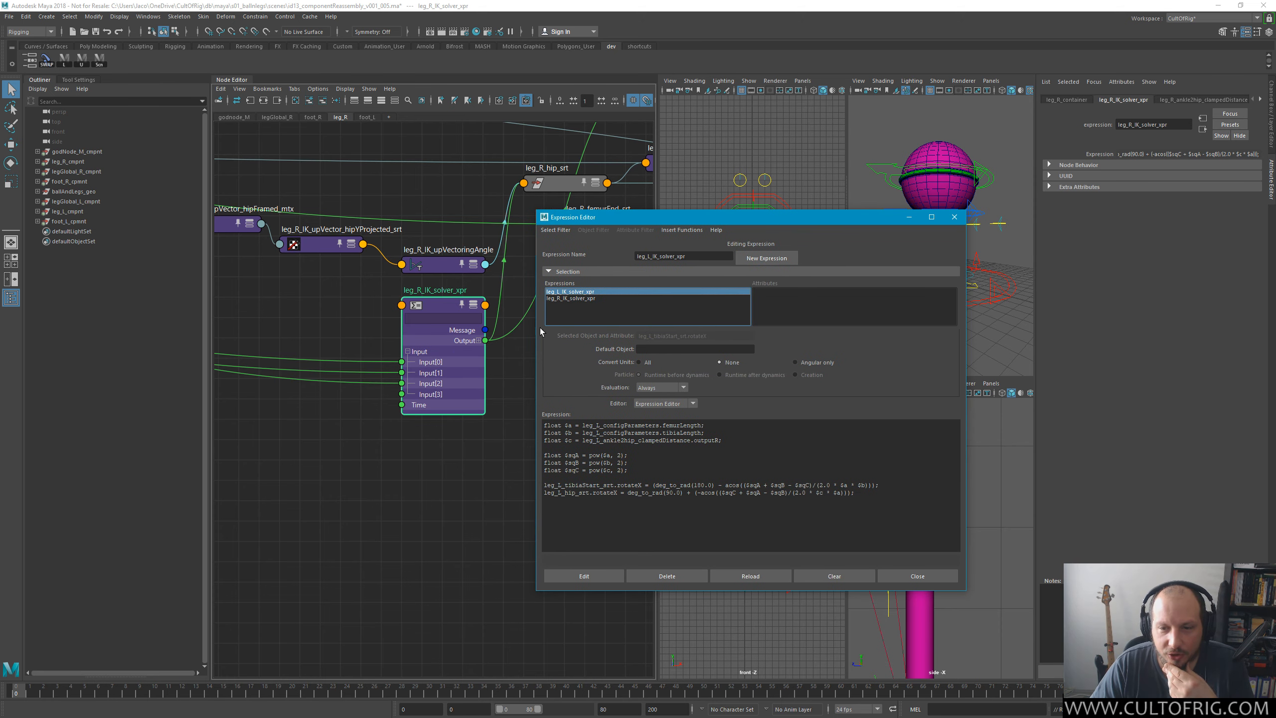
left_click_drag(739, 219, 832, 254)
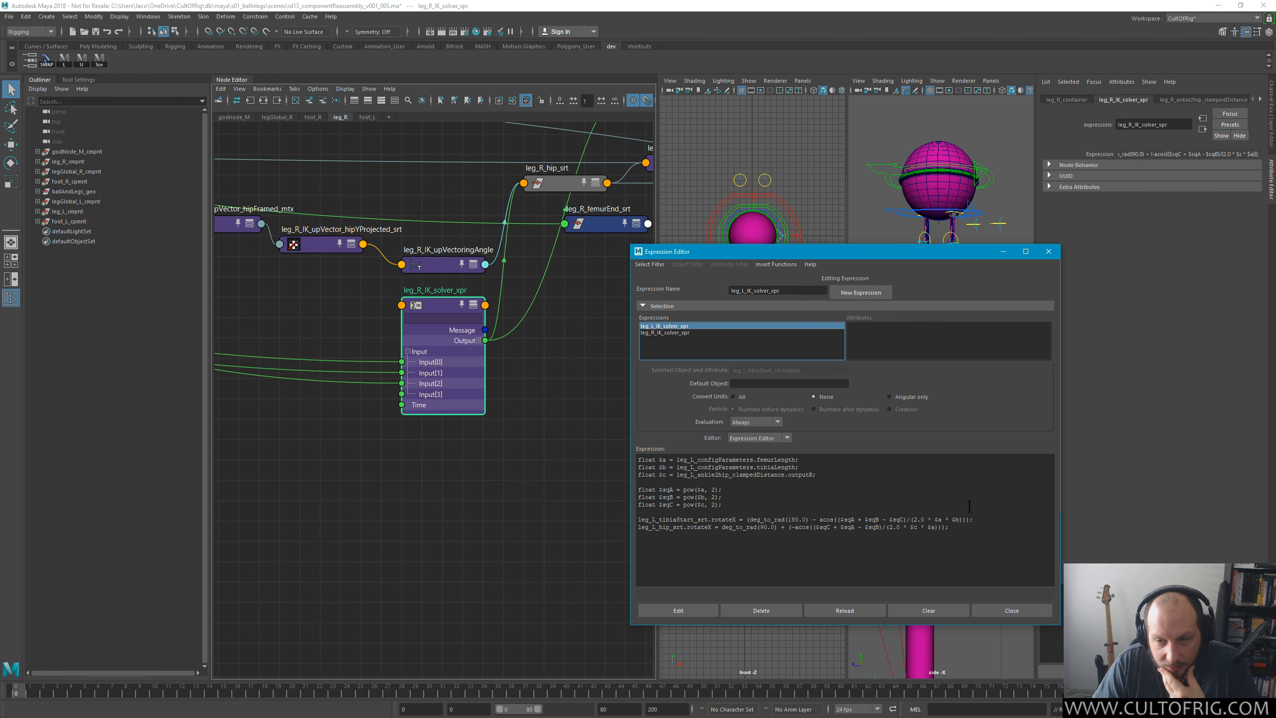
left_click(844, 471)
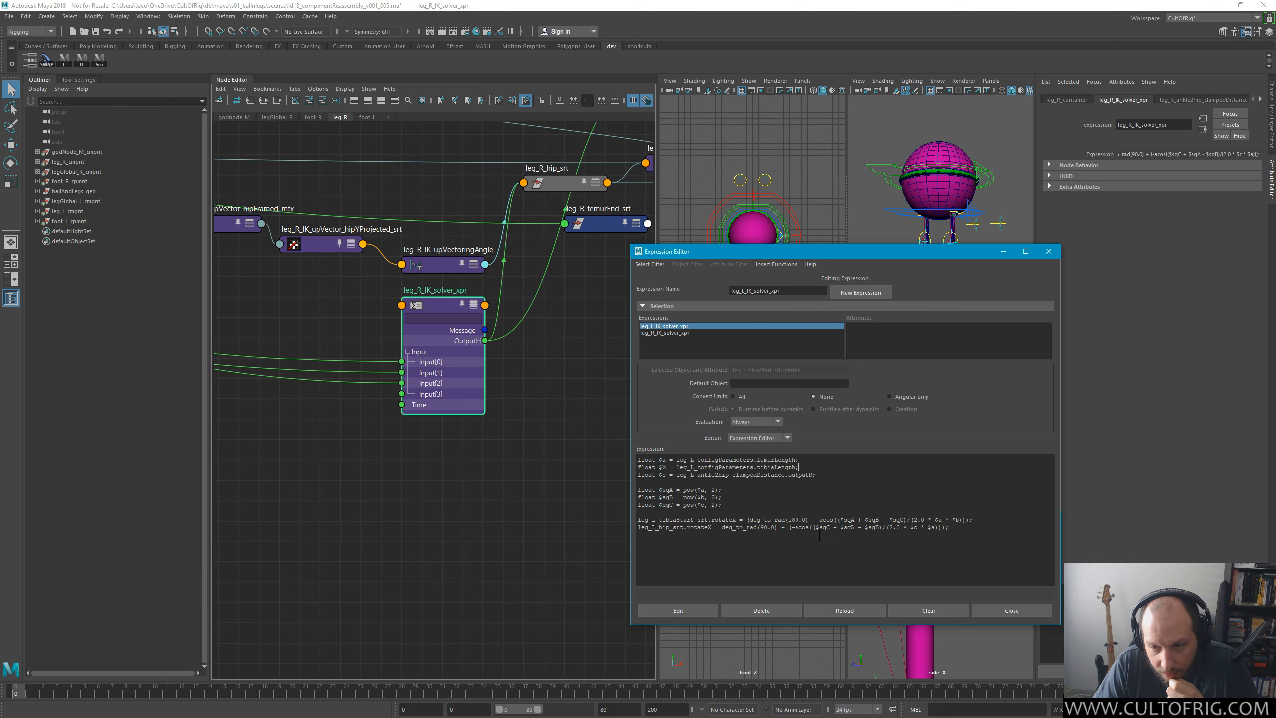
scroll(921, 528, "up", 5, "ctrl")
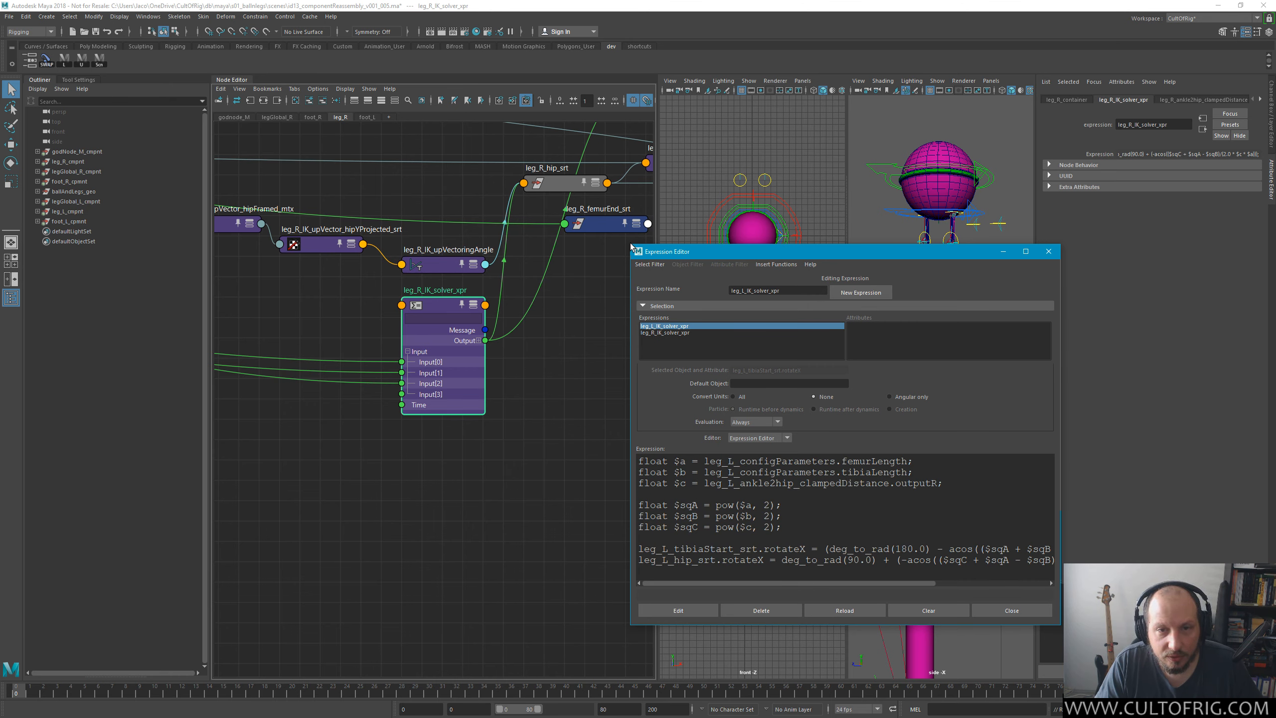
left_click_drag(632, 246, 357, 179)
left_click_drag(583, 184, 736, 163)
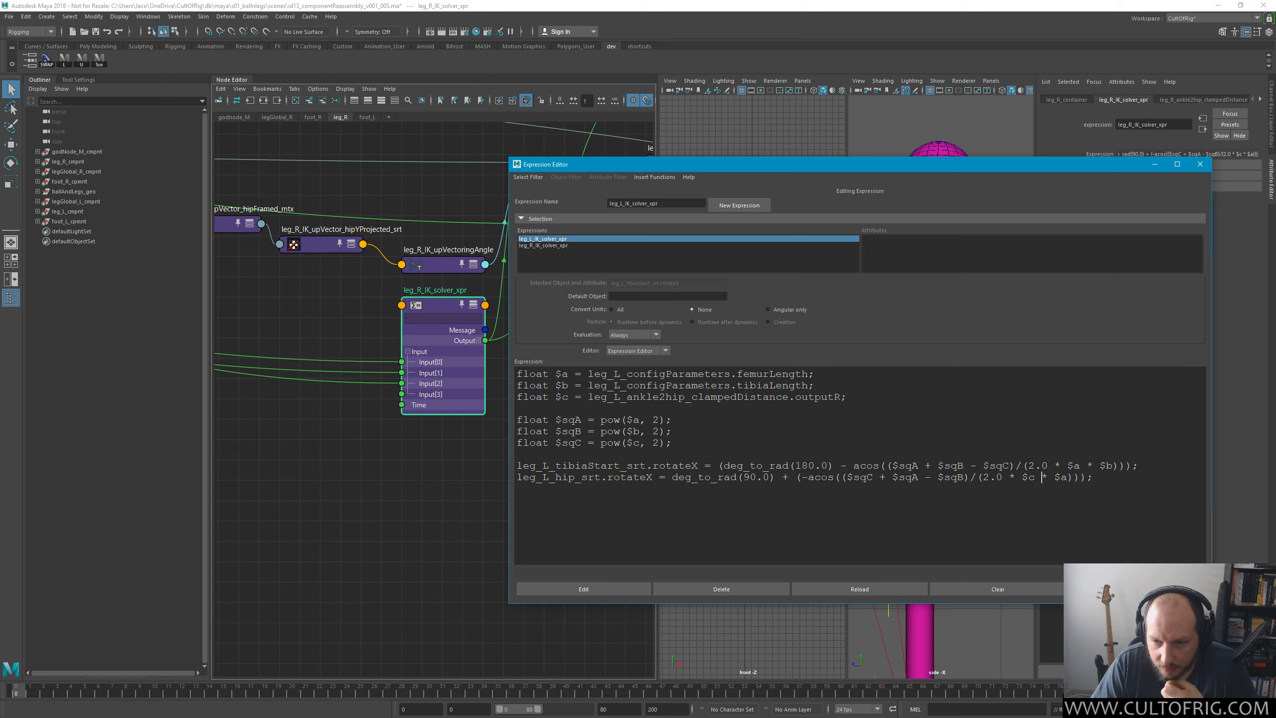
key("alt+F4")
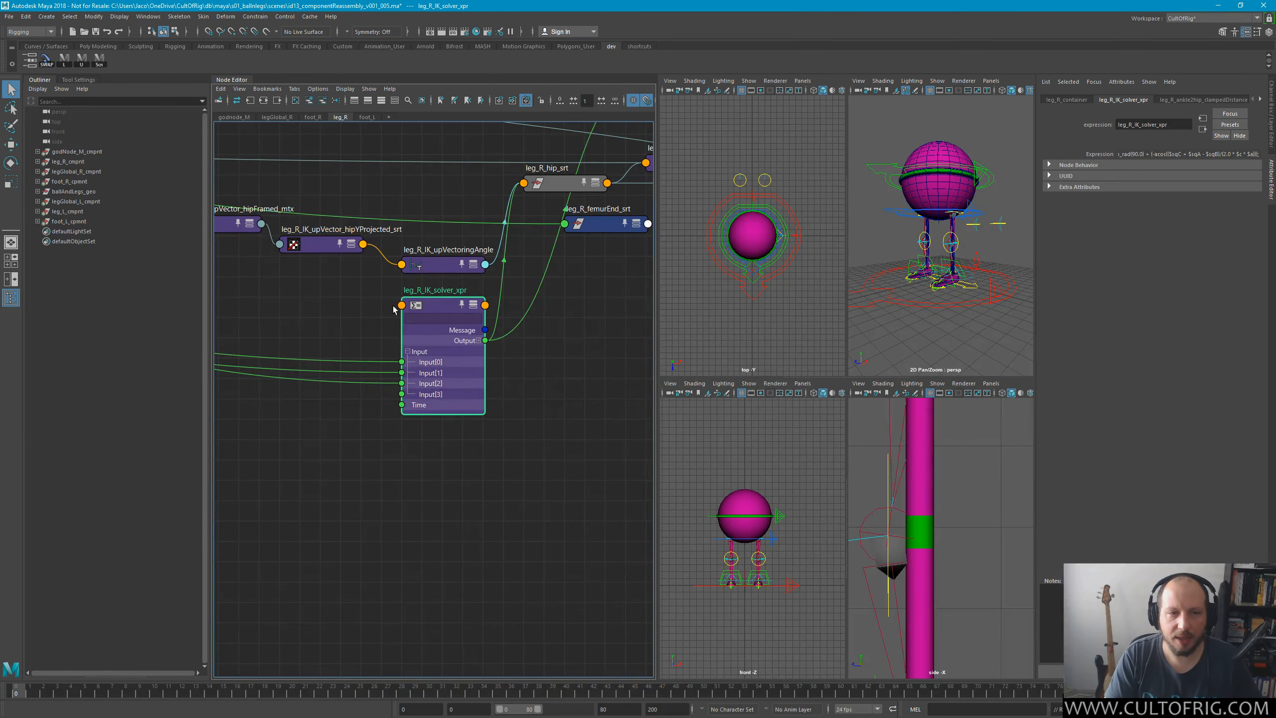
Examine the leg_R nodes upstream of the IK solver back to the hip-to-ankle distance nodes, and view the legs from the side in perspective.
middle_click_drag(220, 319, 502, 407, "alt")
scroll(327, 396, "down", 4)
middle_click_drag(327, 395, 603, 377, "alt")
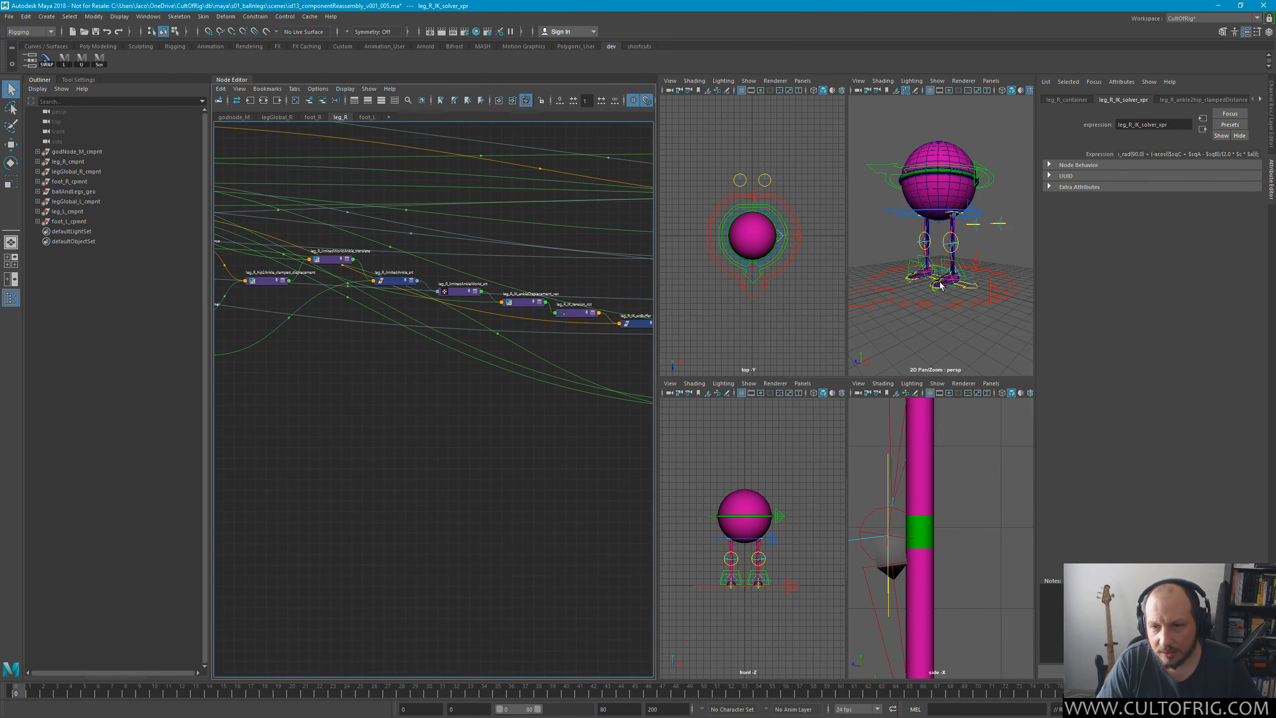
left_click_drag(939, 282, 901, 267, "alt")
middle_click_drag(307, 324, 328, 351, "alt")
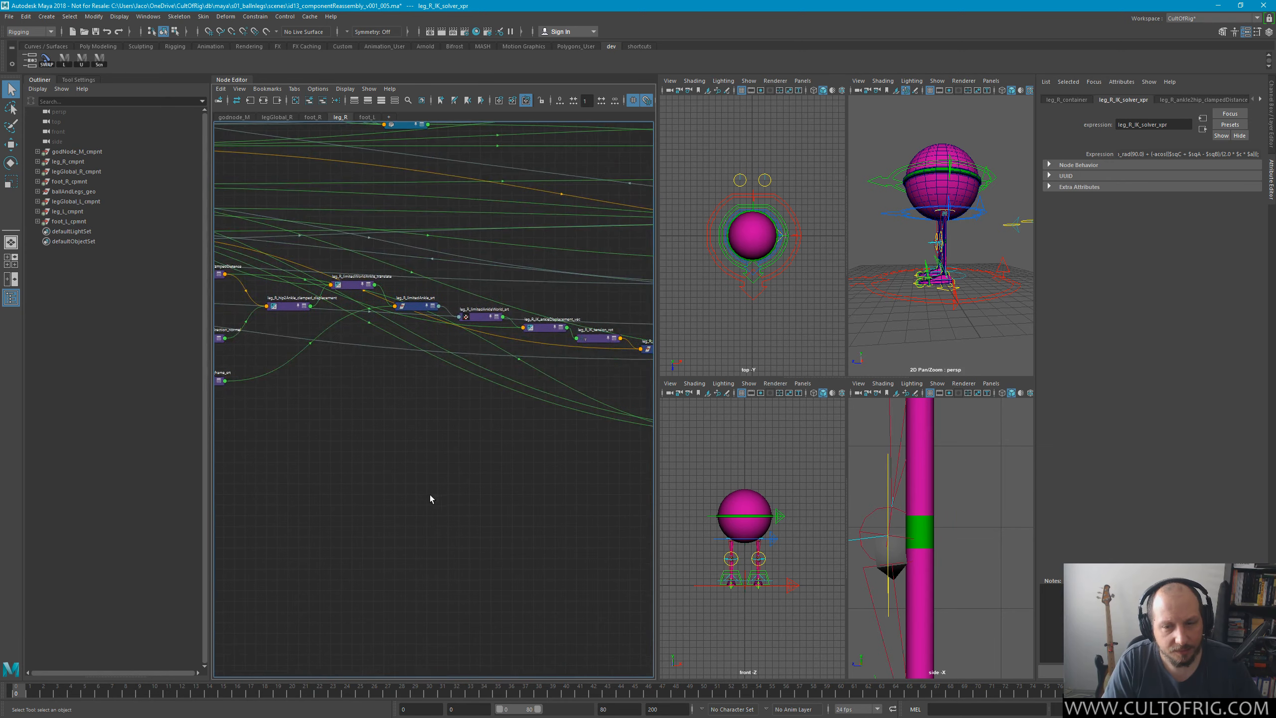
middle_click_drag(489, 450, 71, 284, "alt")
middle_click_drag(239, 342, 332, 404, "alt")
right_click_drag(333, 405, 393, 390, "alt")
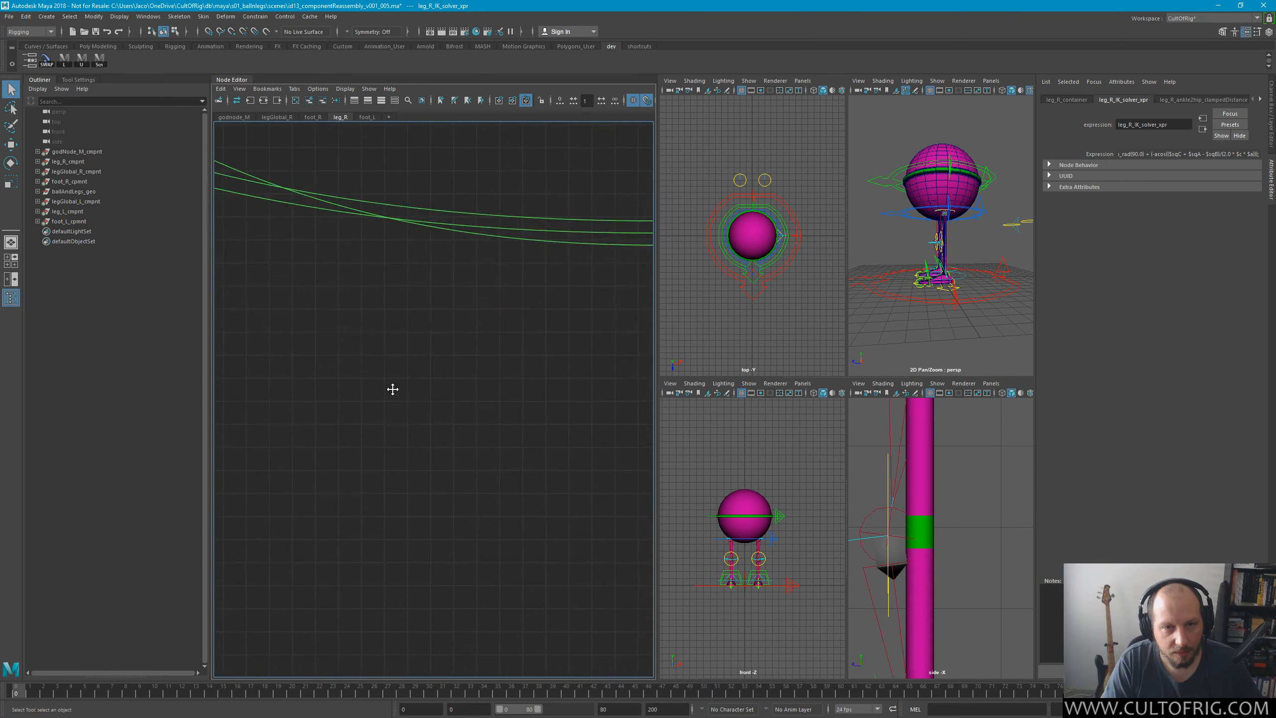
key("f")
middle_click_drag(290, 390, 826, 490, "alt")
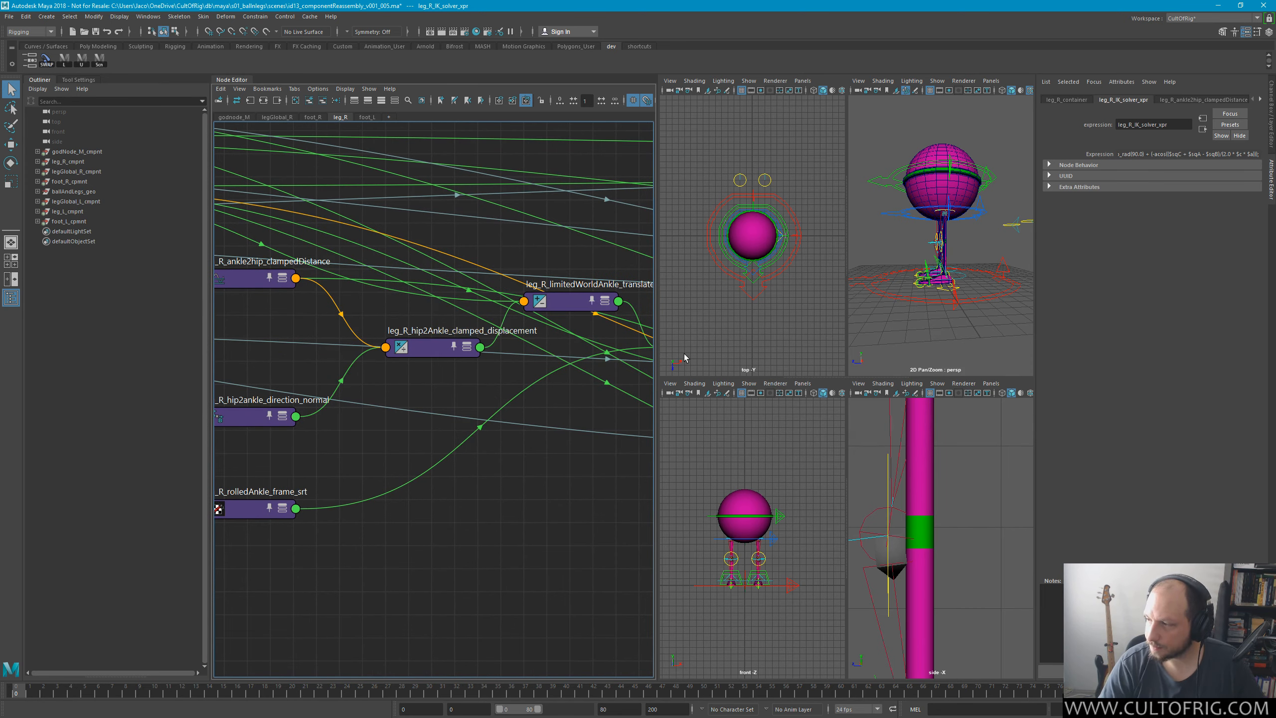
Inspect the attribute values of leg_R_hip2Ankle_clamped_displacement and of the leg_R_ankle2hip_clampedDistance node feeding it.
left_click(428, 349)
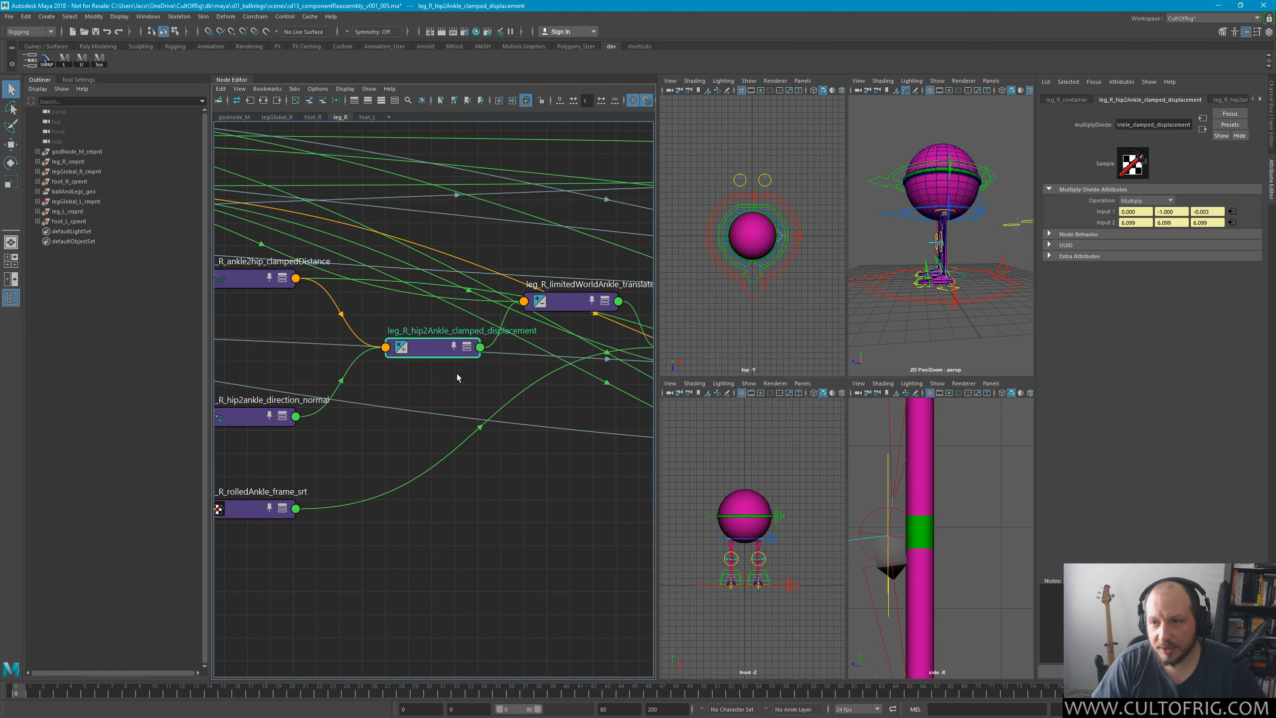
middle_click_drag(293, 360, 491, 326, "alt")
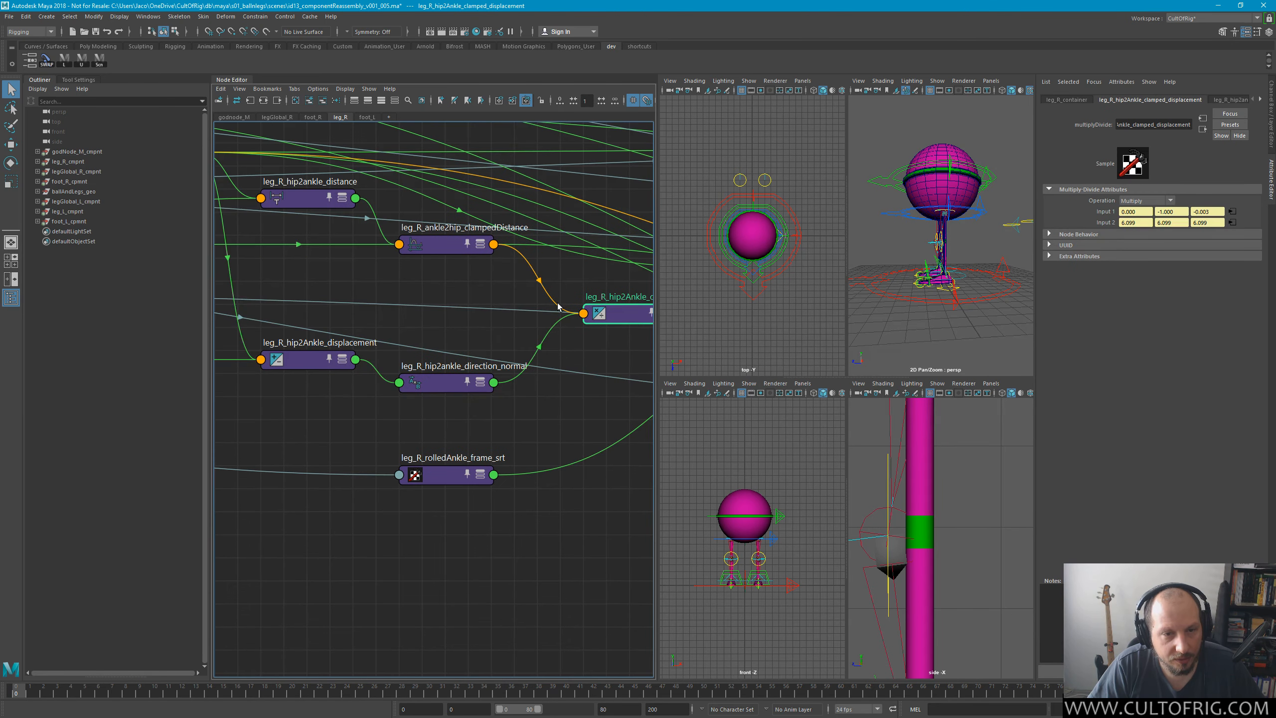
middle_click_drag(599, 342, 482, 356, "alt")
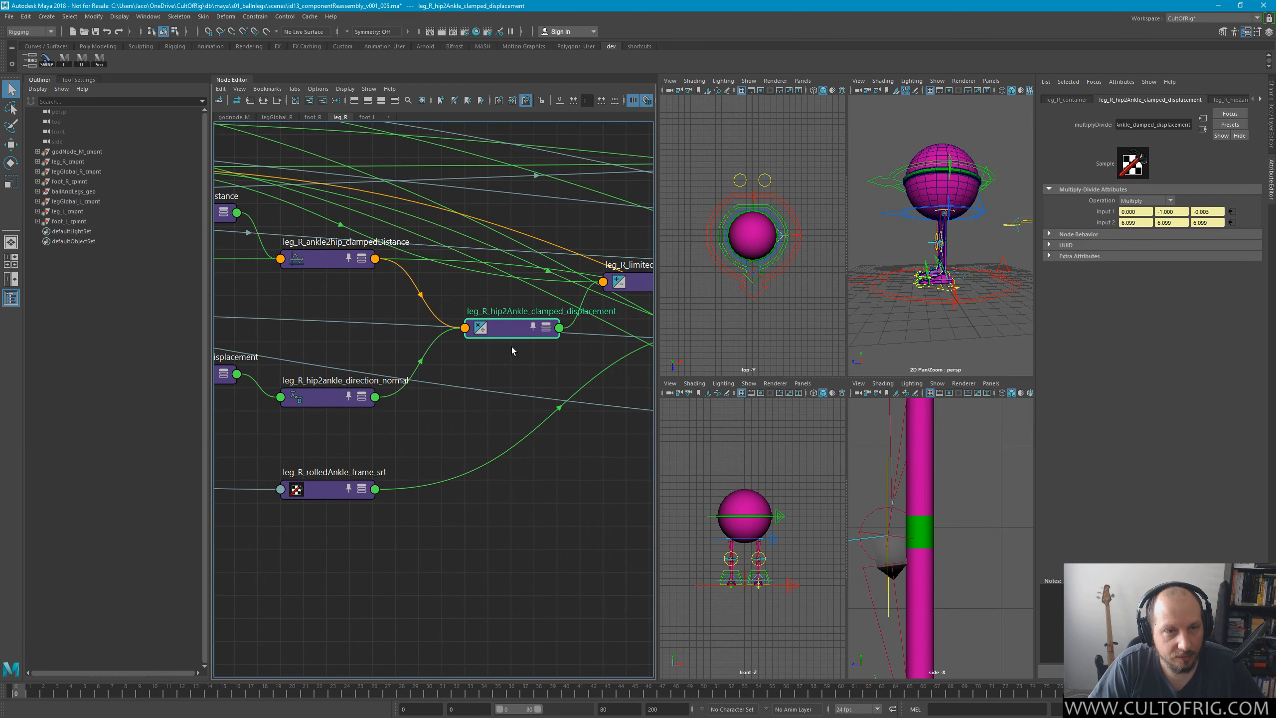
left_click(329, 262)
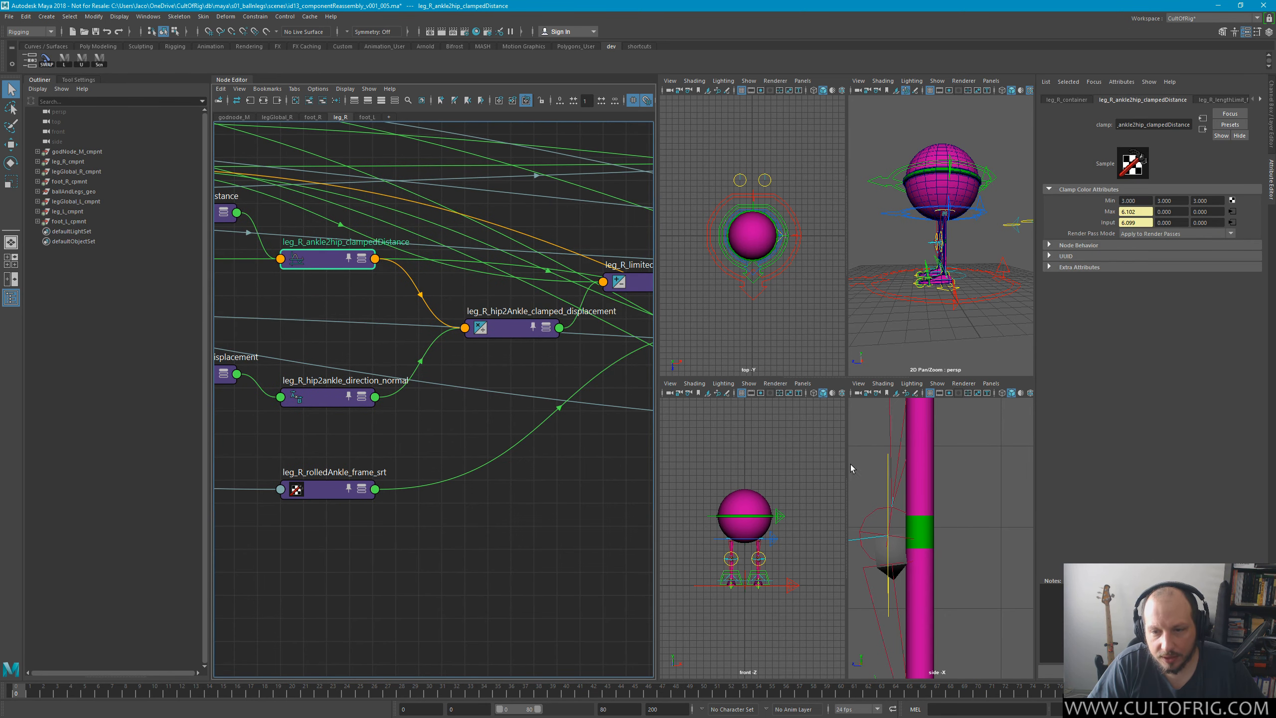
Inspect the multiply inputs of the leg_R_hip2Ankle_clamped_displacement node.
middle_click_drag(378, 279, 488, 323, "alt")
middle_click_drag(600, 393, 496, 361, "alt")
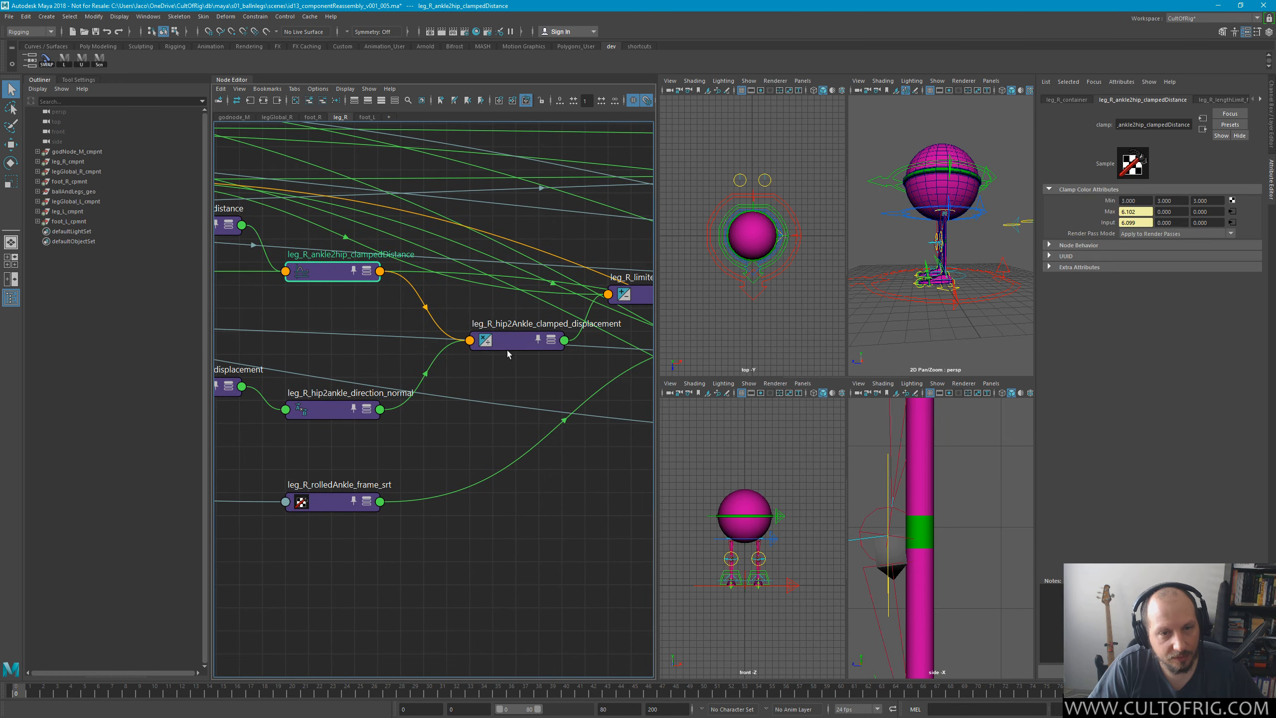
left_click(520, 347)
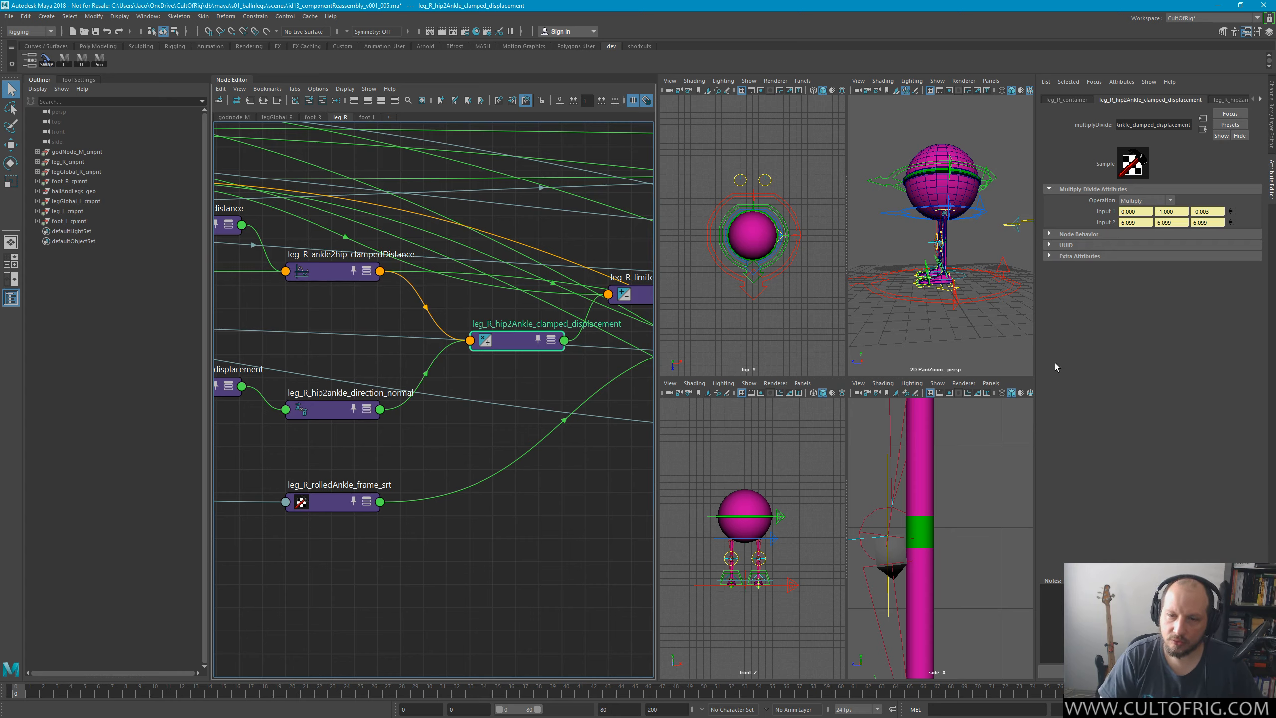
Enlarge the perspective view and examine the leg and knee alignment from both sides.
key("space")
right_click_drag(833, 477, 908, 444, "alt")
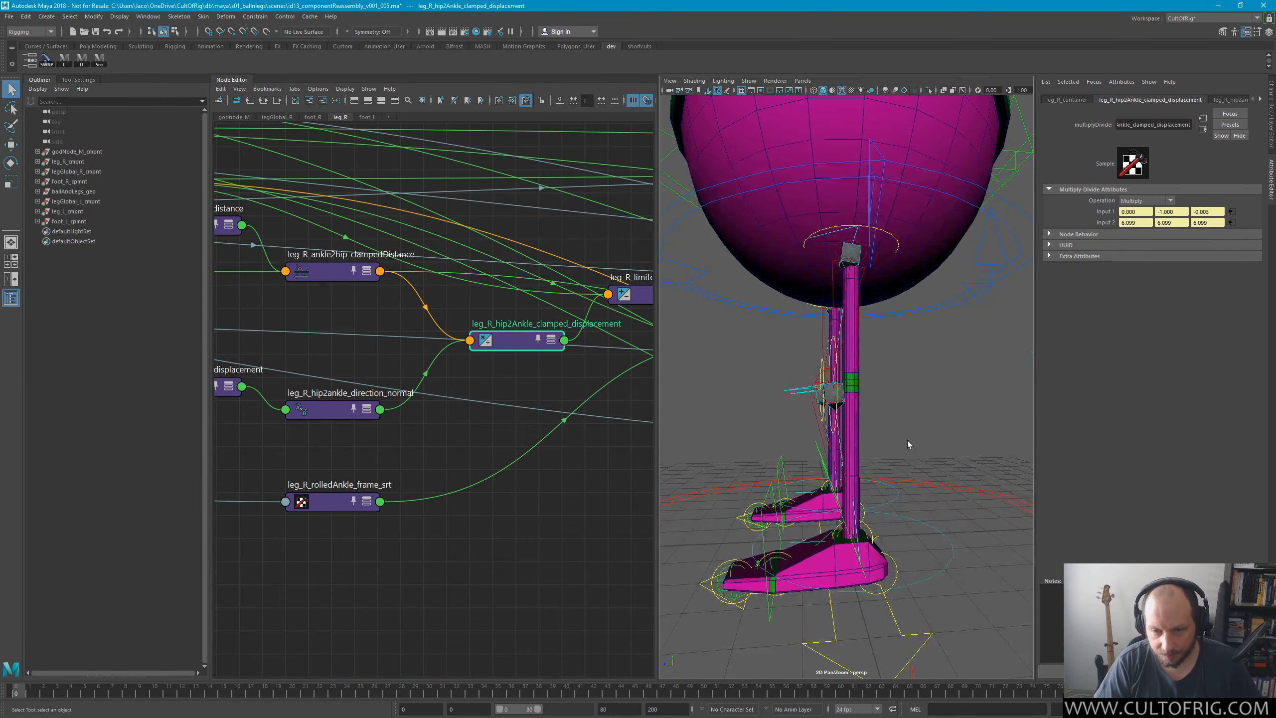
left_click_drag(908, 444, 889, 465, "alt")
right_click_drag(888, 464, 844, 463, "alt")
middle_click_drag(904, 462, 877, 393, "alt")
left_click_drag(815, 374, 1005, 386, "alt")
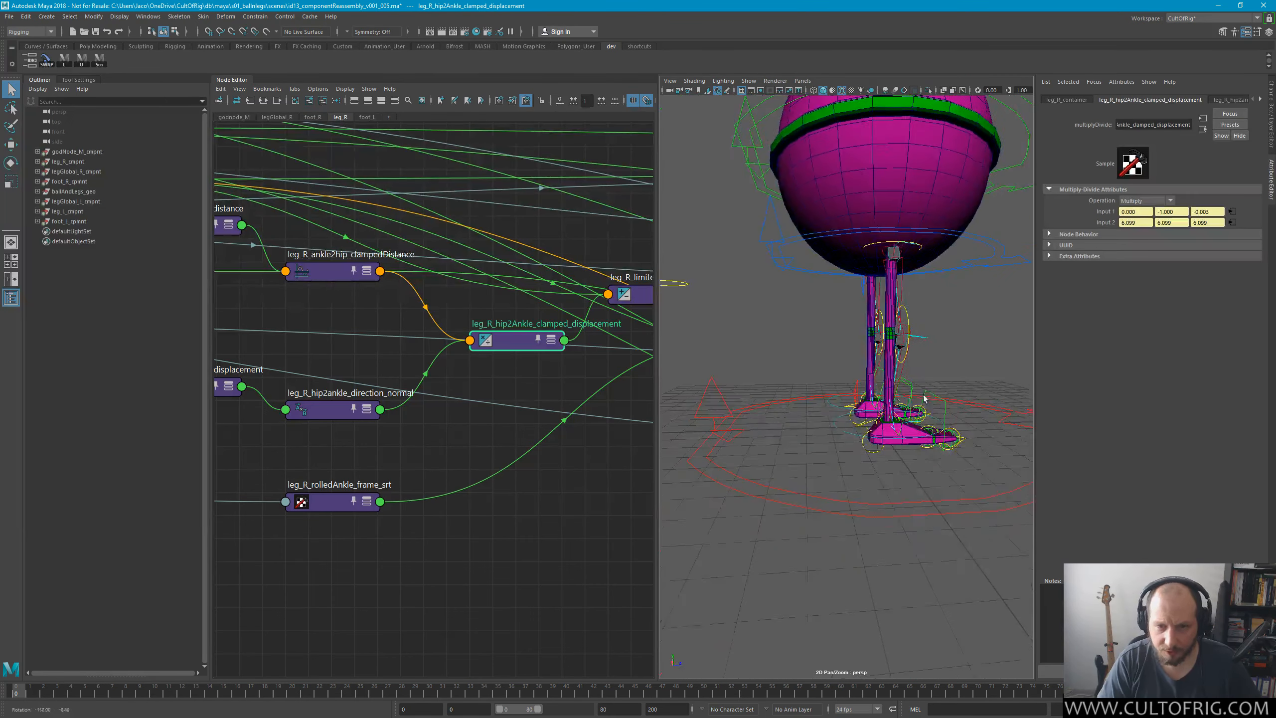
right_click_drag(883, 415, 994, 481, "alt")
middle_click_drag(994, 481, 900, 399, "alt")
right_click_drag(900, 400, 892, 374, "alt")
left_click_drag(893, 374, 885, 379, "alt")
right_click_drag(885, 379, 793, 307, "alt")
middle_click_drag(881, 341, 903, 373, "alt")
left_click_drag(902, 373, 906, 358, "alt")
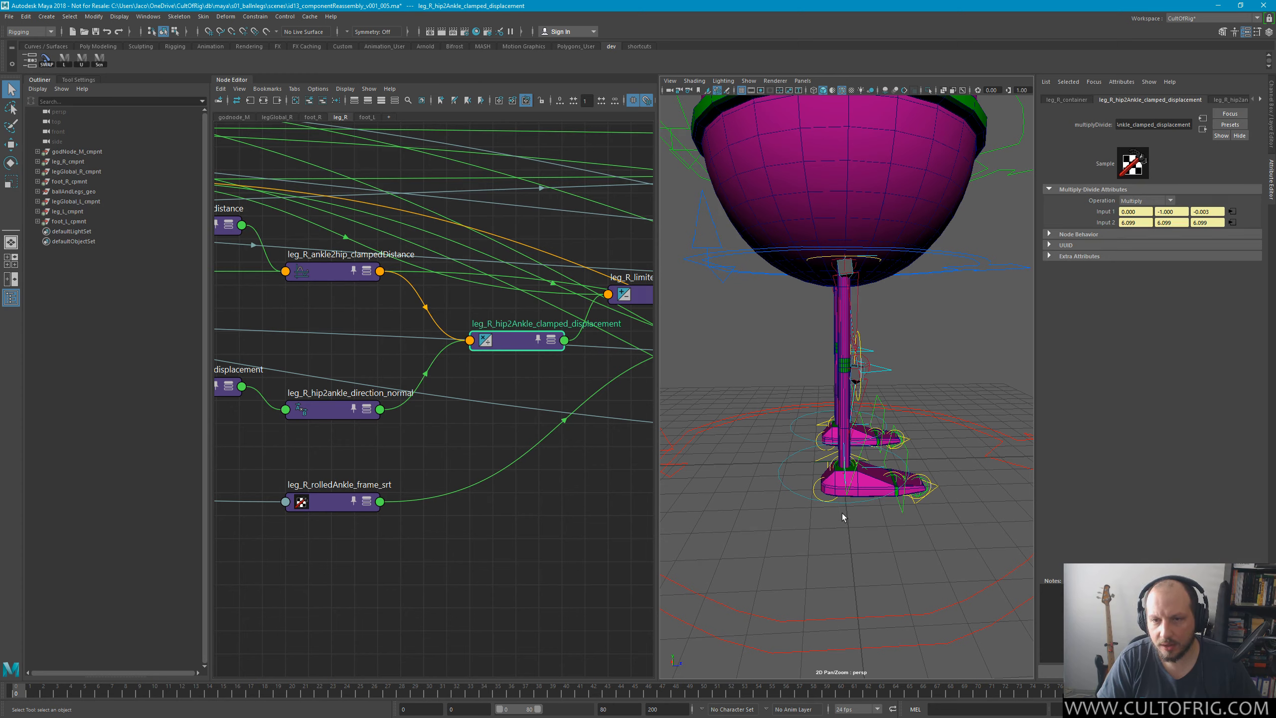
Test the right leg's stretch by moving the legGlobal_R_worldAnkle_ctrl control, undoing each move.
left_click(832, 501)
key("w")
left_click_drag(843, 469, 888, 551)
key("ctrl+z")
key("ctrl+z")
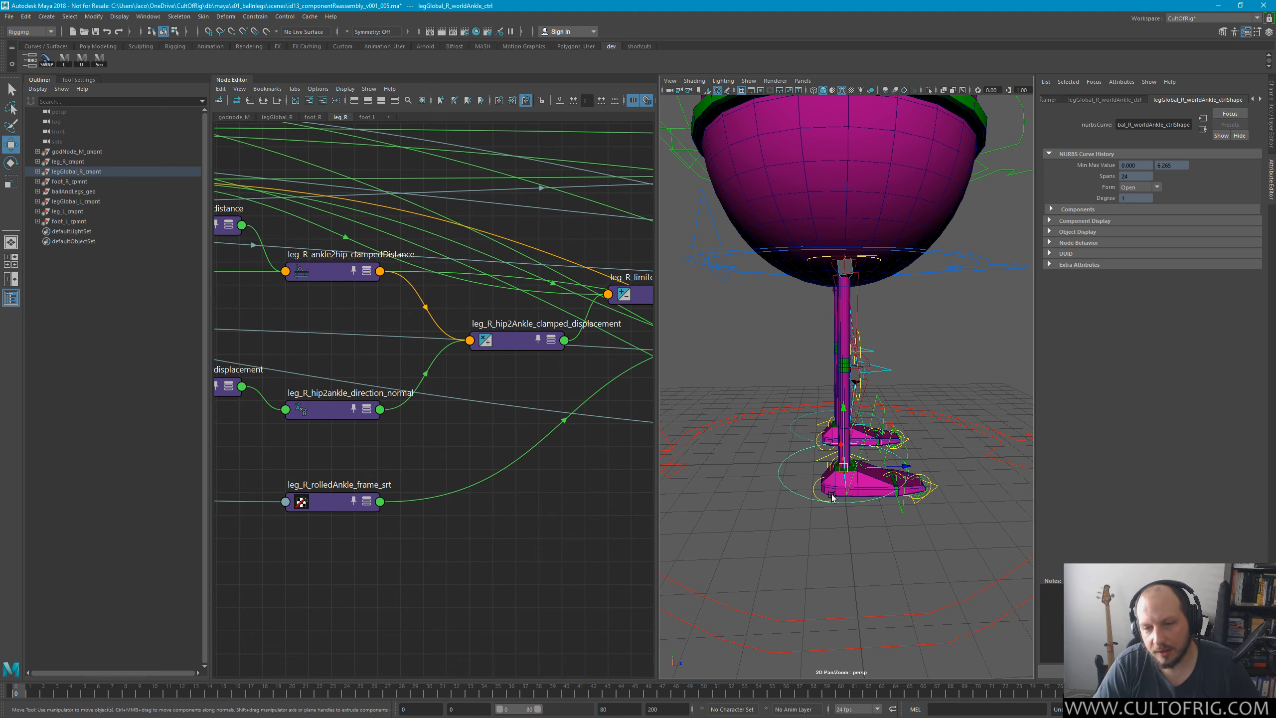
left_click_drag(837, 470, 779, 578)
key("ctrl+z")
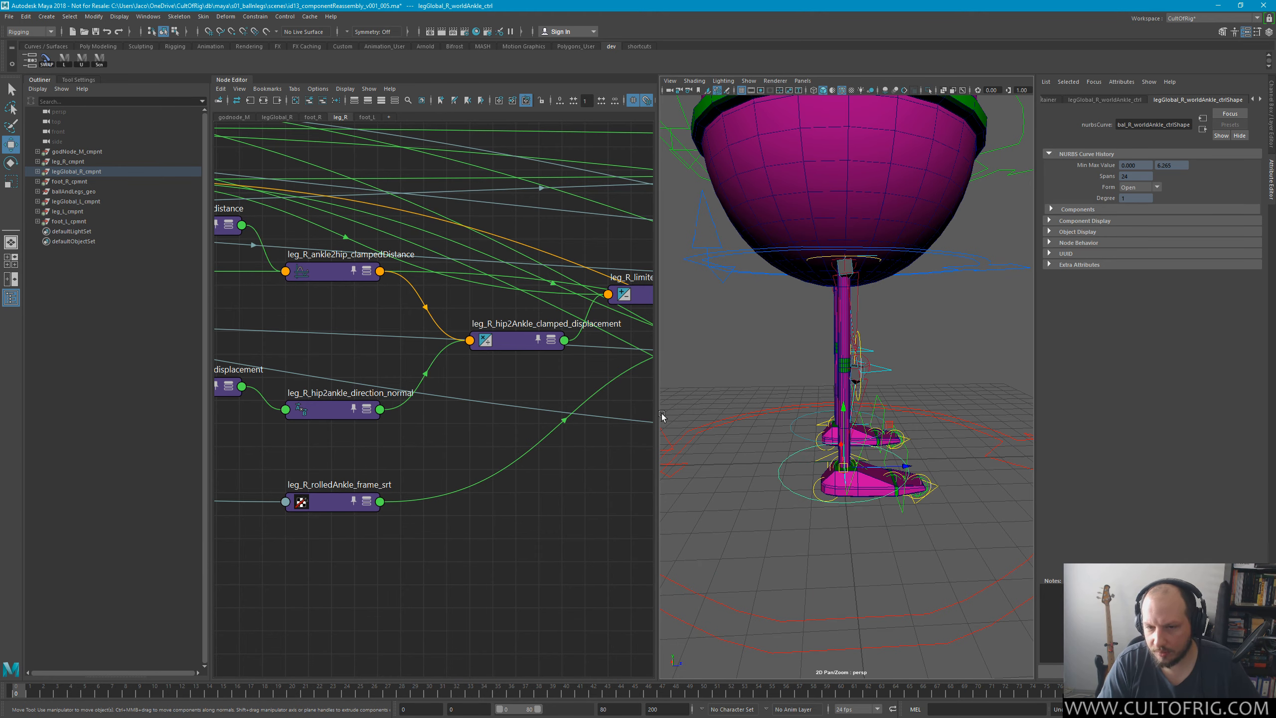
Trace upstream in the leg_R graph and inspect the point values of the leg_R_hip2ankle_distance node.
middle_click_drag(273, 300, 430, 335, "alt")
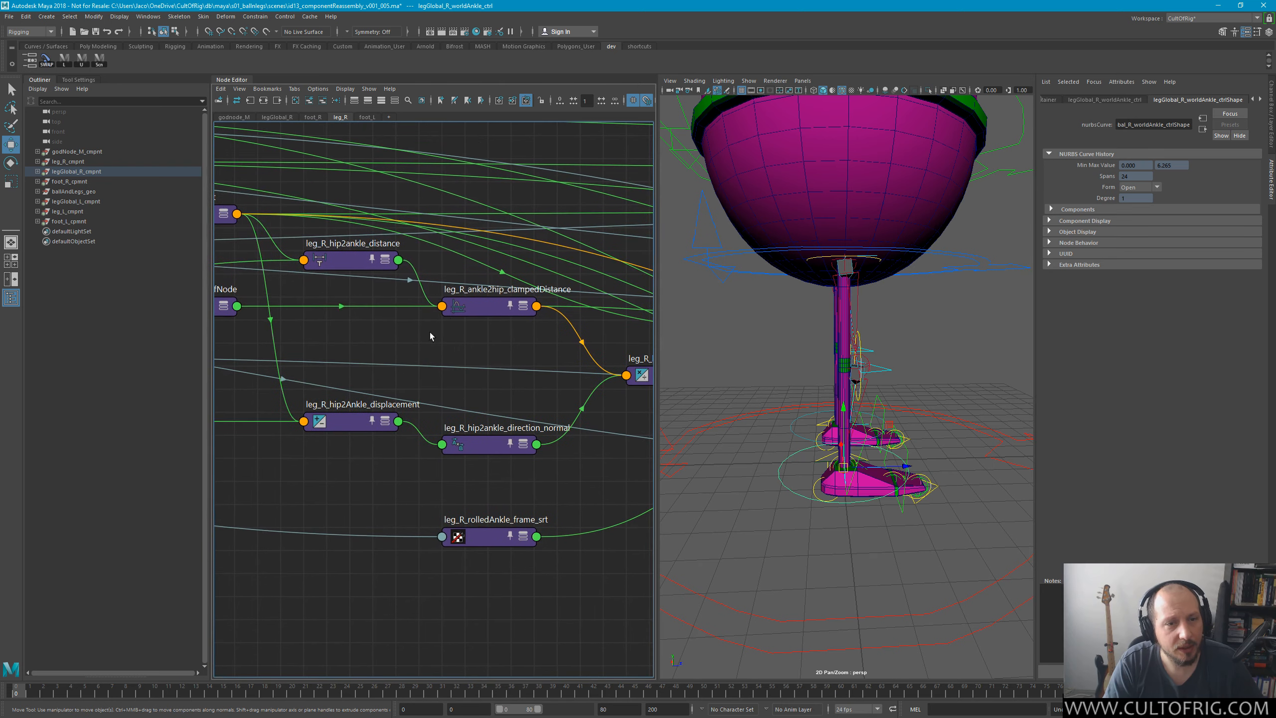
middle_click_drag(288, 326, 440, 397, "alt")
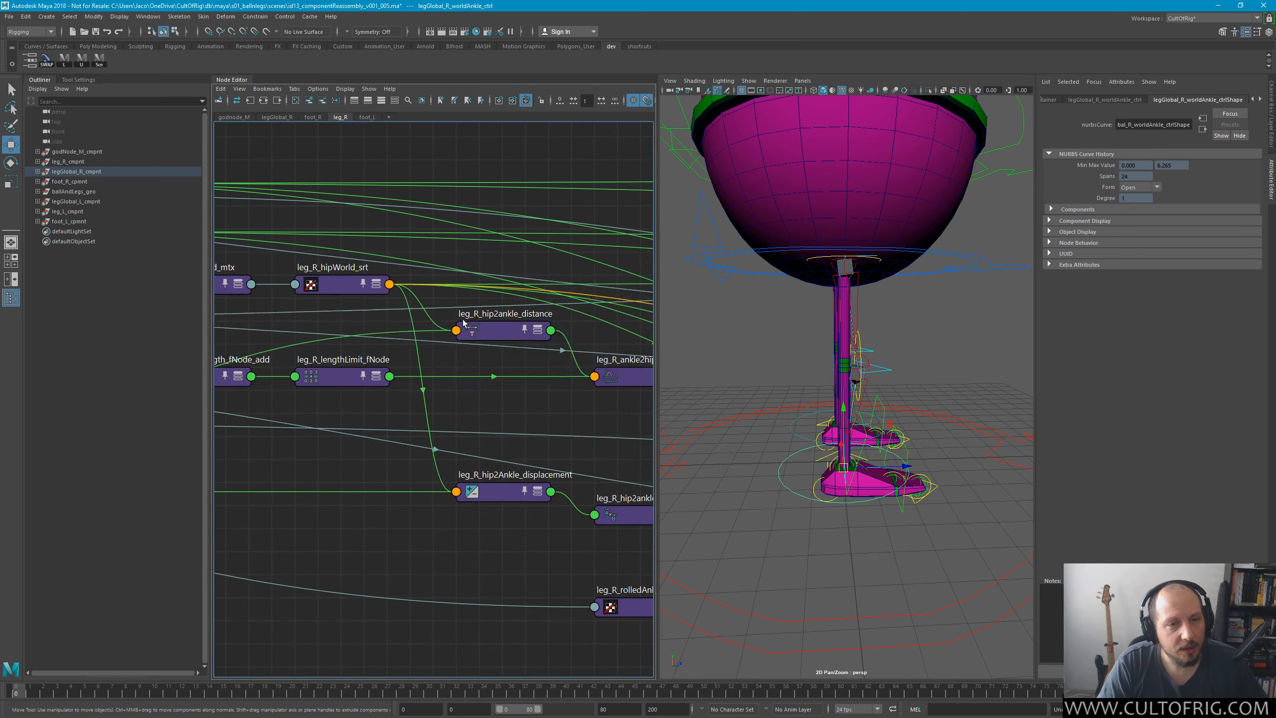
left_click(509, 332)
middle_click_drag(508, 407, 605, 411, "alt")
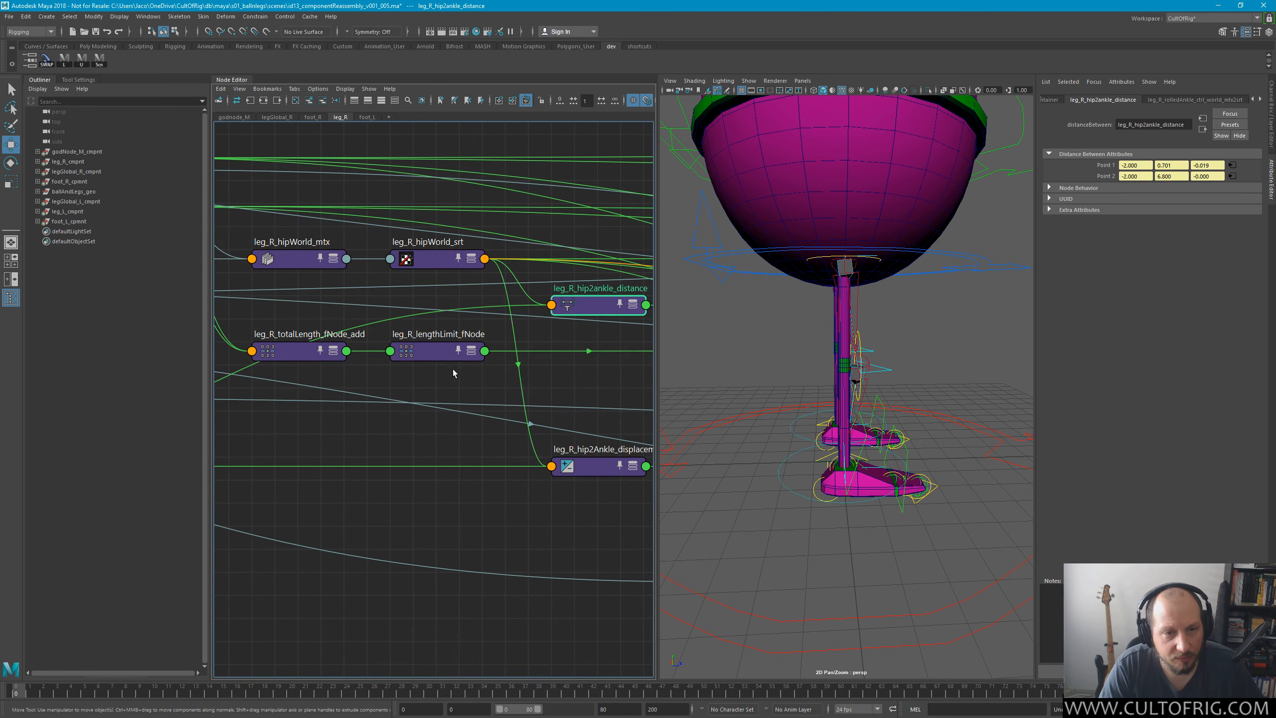
Set Input 2 of the leg_R_lengthLimit_fNode node to 0.998.
left_click(442, 351)
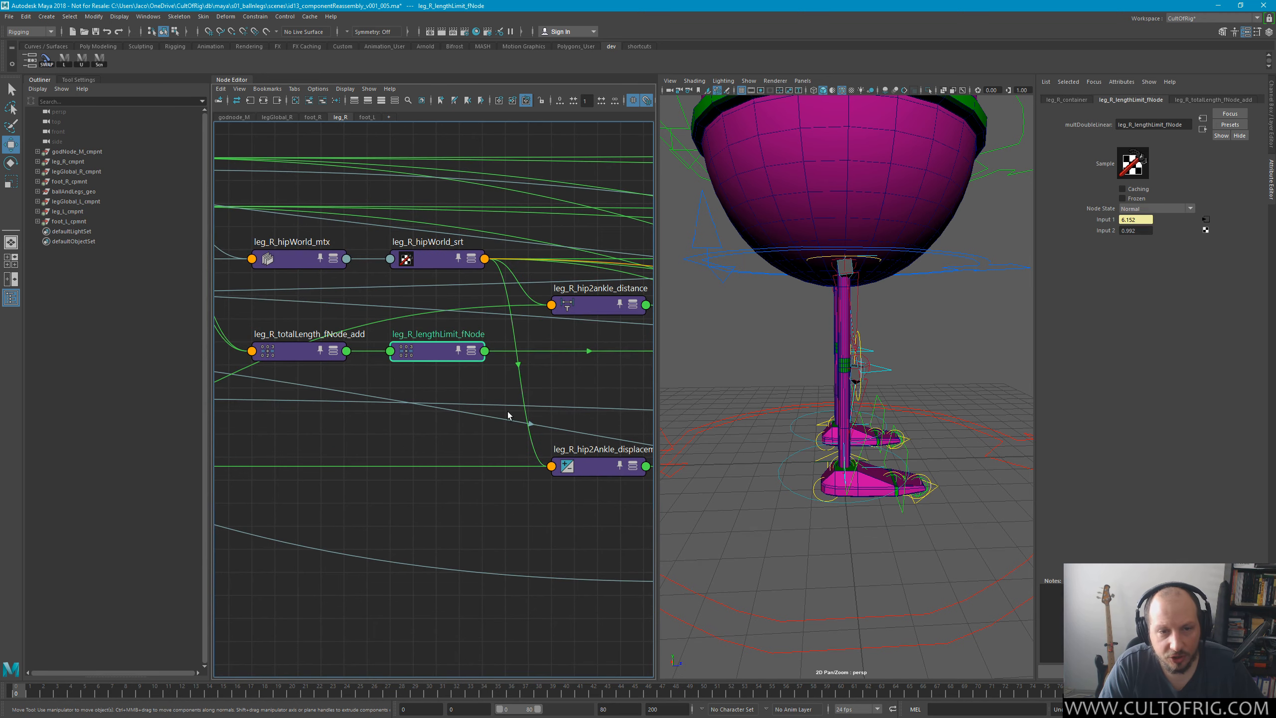
left_click(1134, 231)
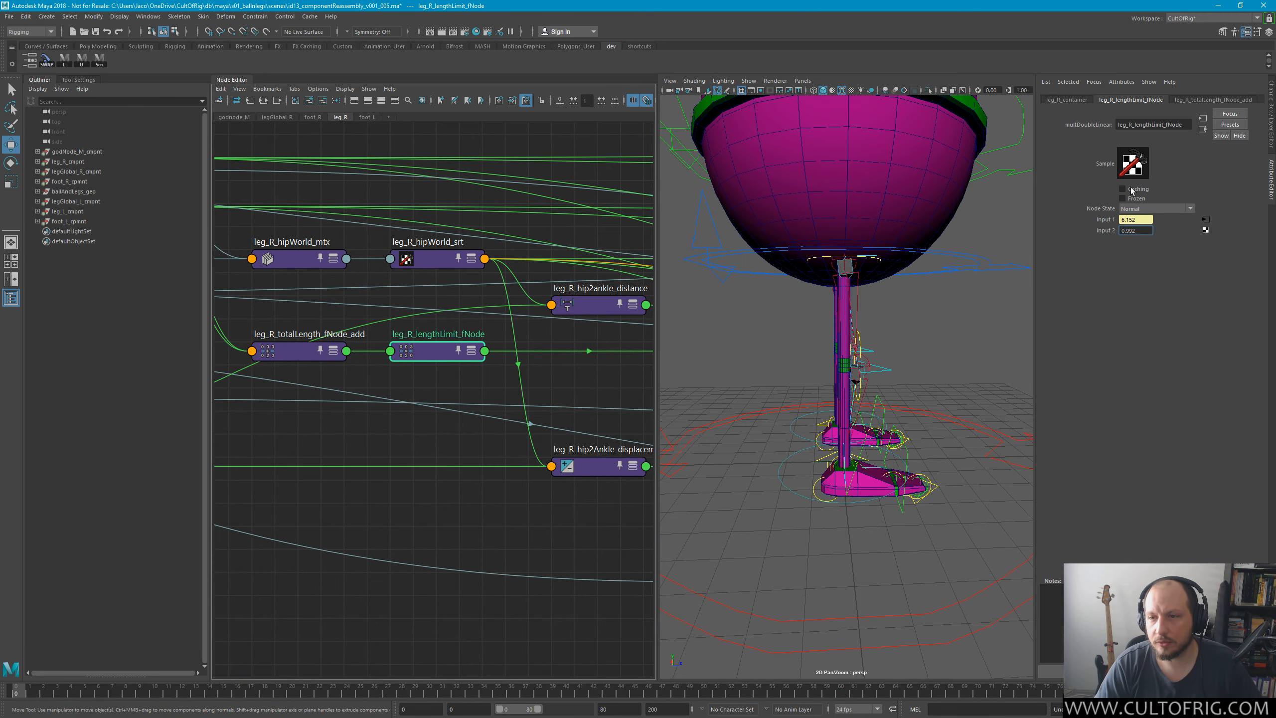
left_click(439, 374)
left_click(457, 355)
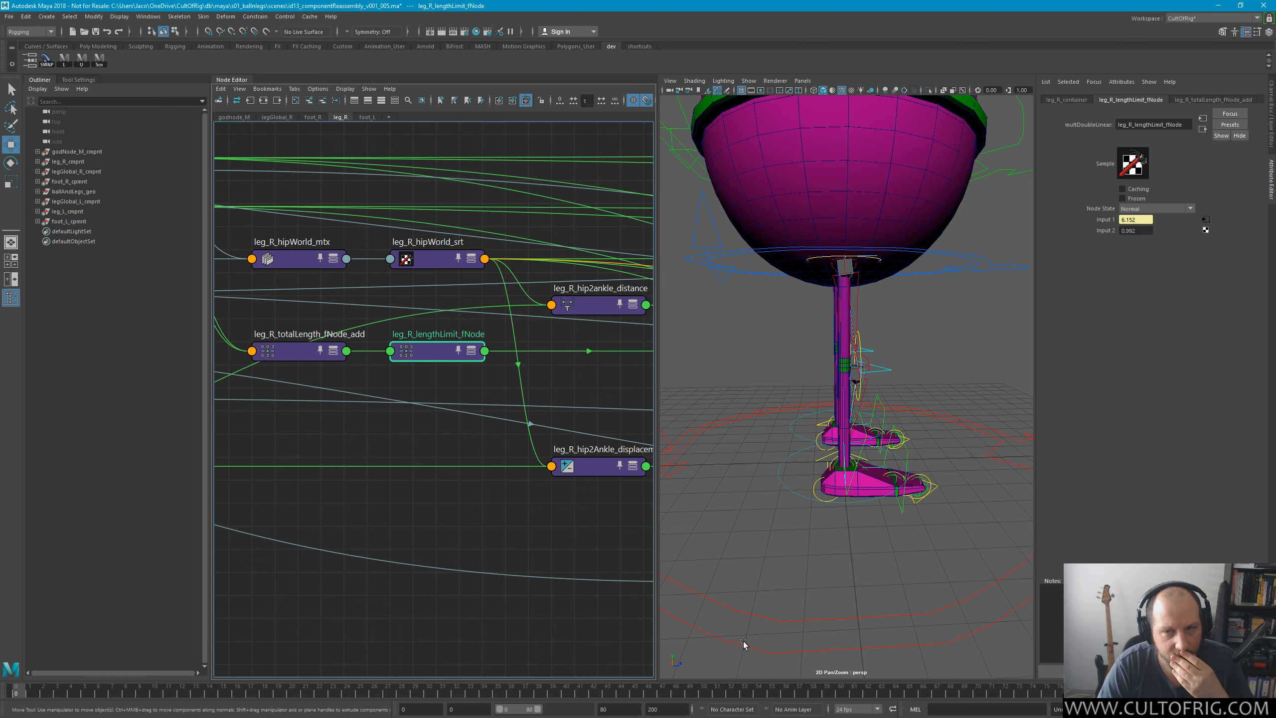
left_click(1136, 231)
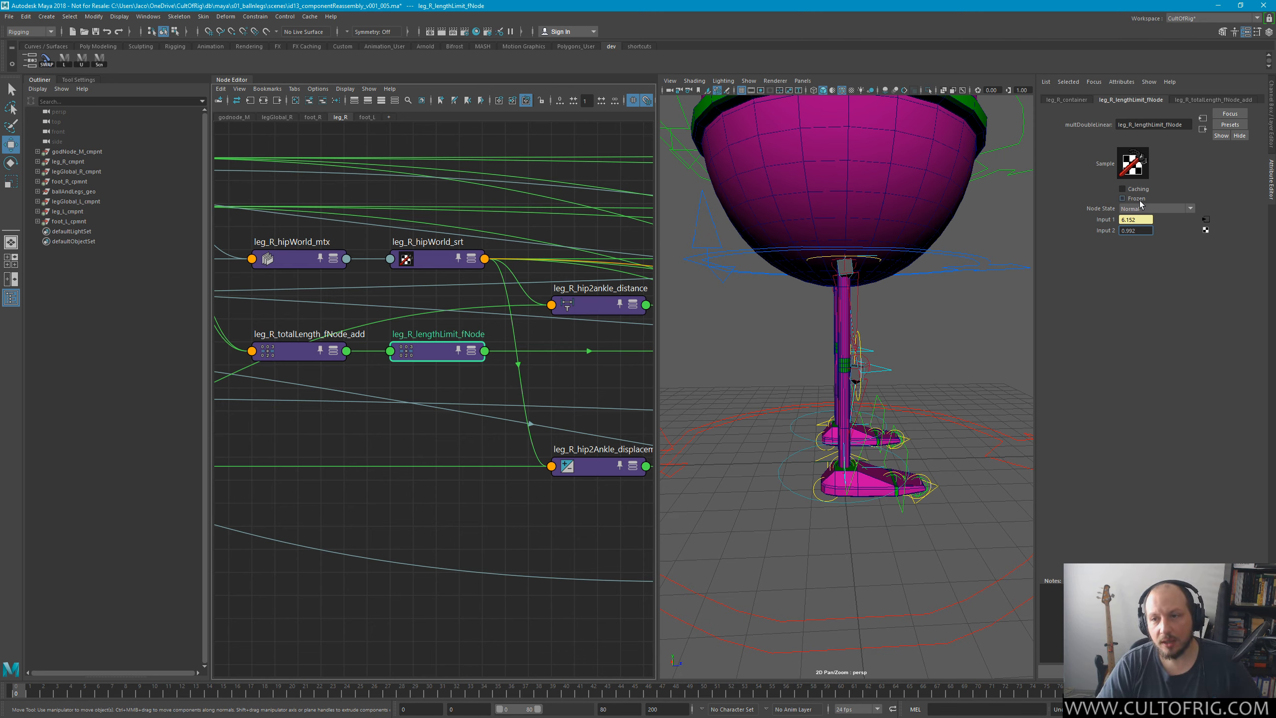
key("BackSpace")
type("8")
key("Return")
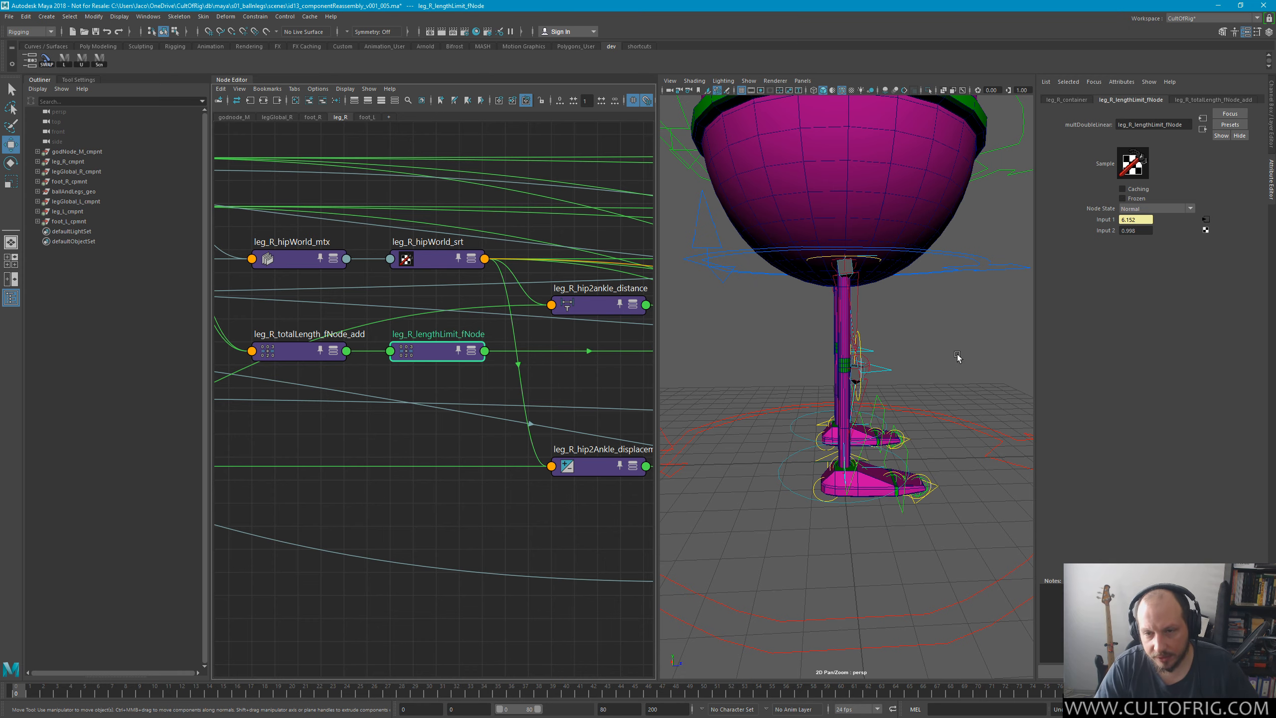
Adjust the right leg's knee guide control along its Y axis and set its Translate Y to -0.2.
left_click(902, 352)
right_click_drag(904, 345, 963, 318, "alt")
left_click_drag(963, 318, 976, 292, "alt")
left_click(853, 265)
left_click(950, 339)
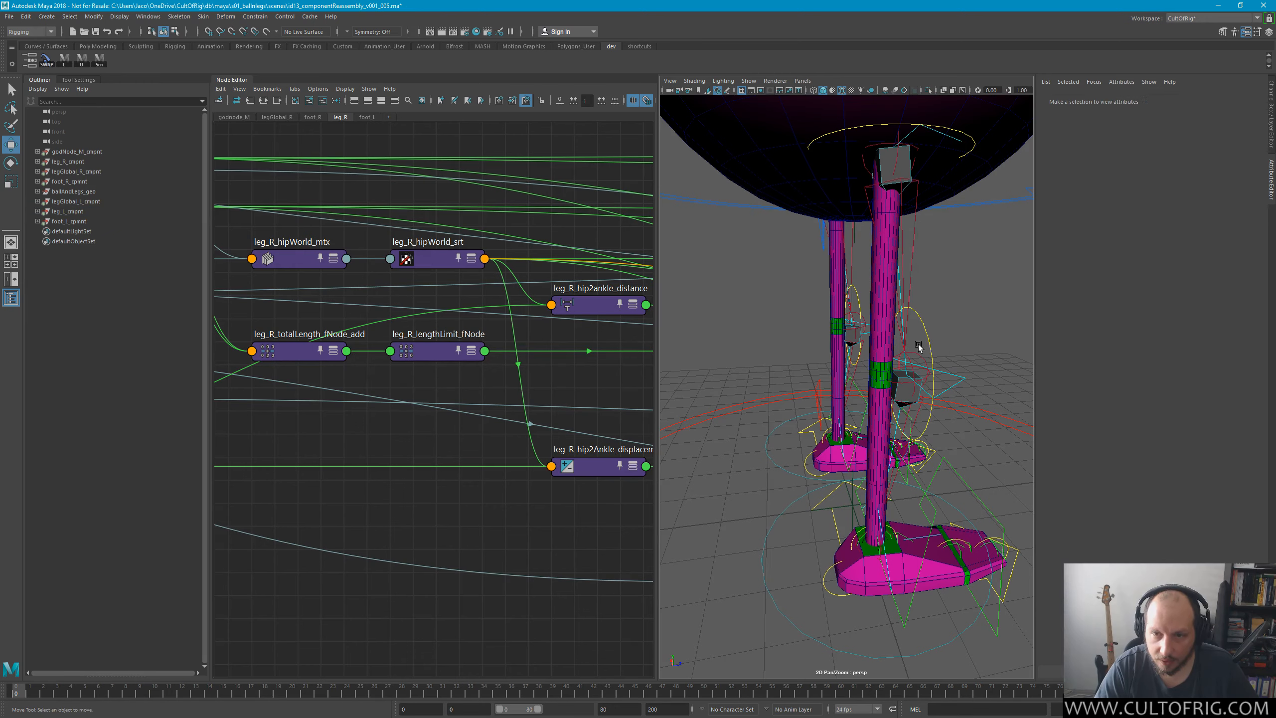
left_click(928, 350)
mouse_move(831, 385)
left_mouse_down()
mouse_move(819, 383)
mouse_move(851, 381)
left_mouse_up()
left_click_drag(944, 372, 895, 359, "alt")
right_click_drag(856, 332, 949, 356, "alt")
left_click_drag(799, 318, 792, 321)
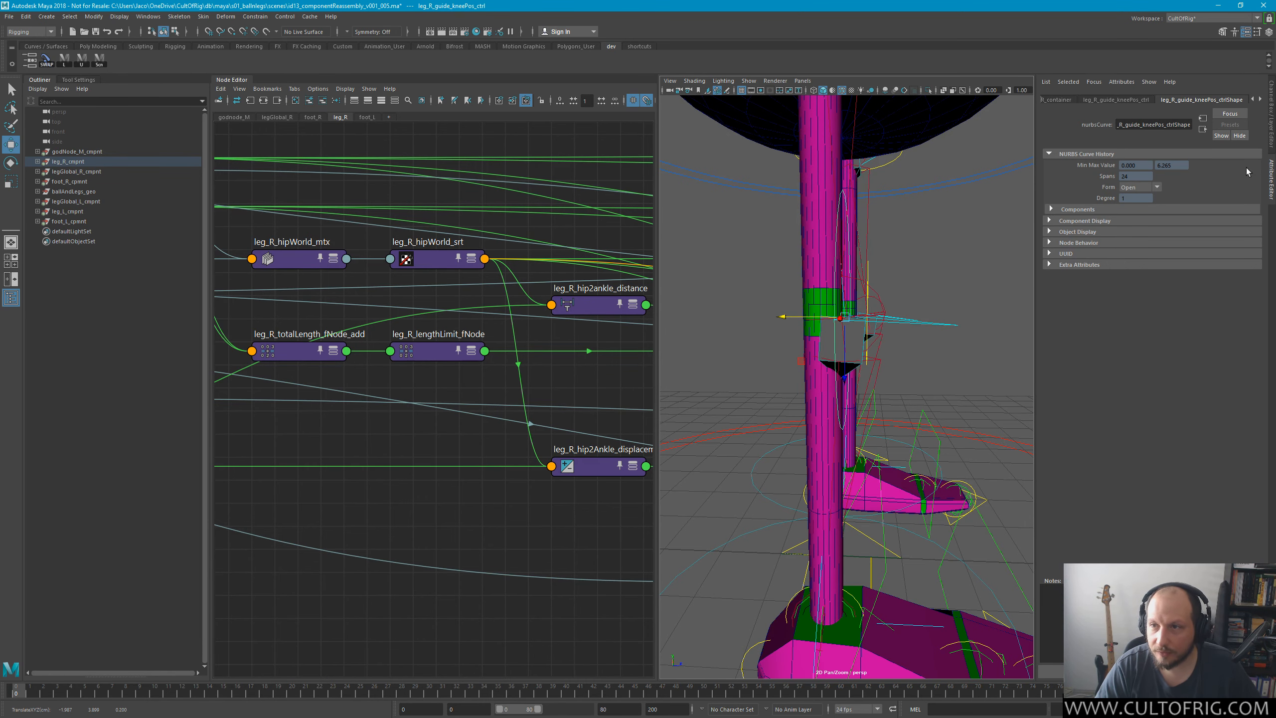
key("ctrl+a")
left_click(1256, 133)
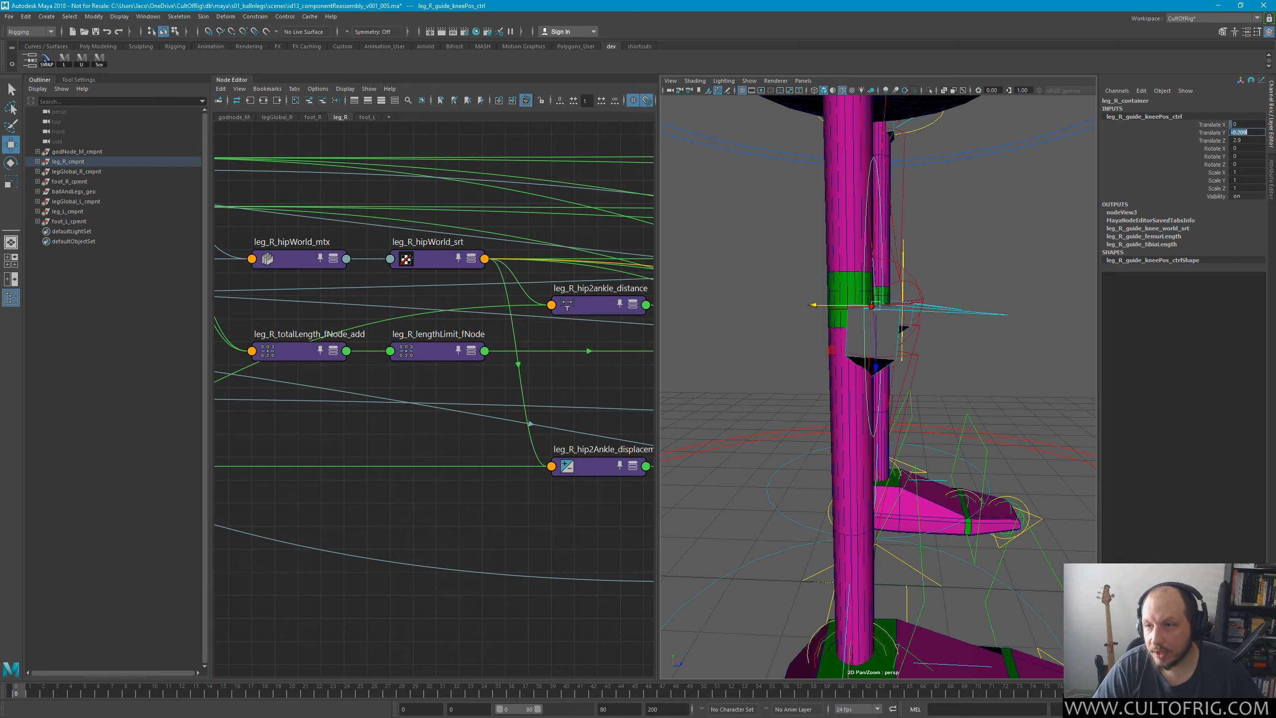
type("-")
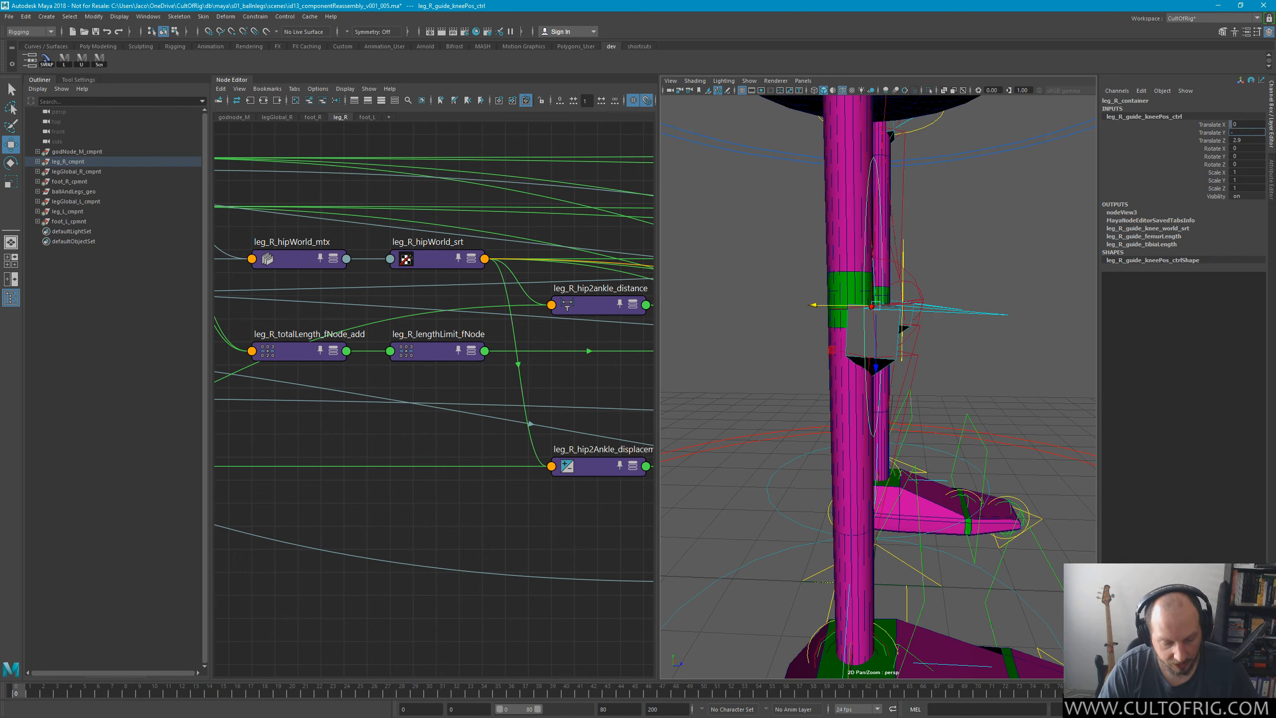
key("Return")
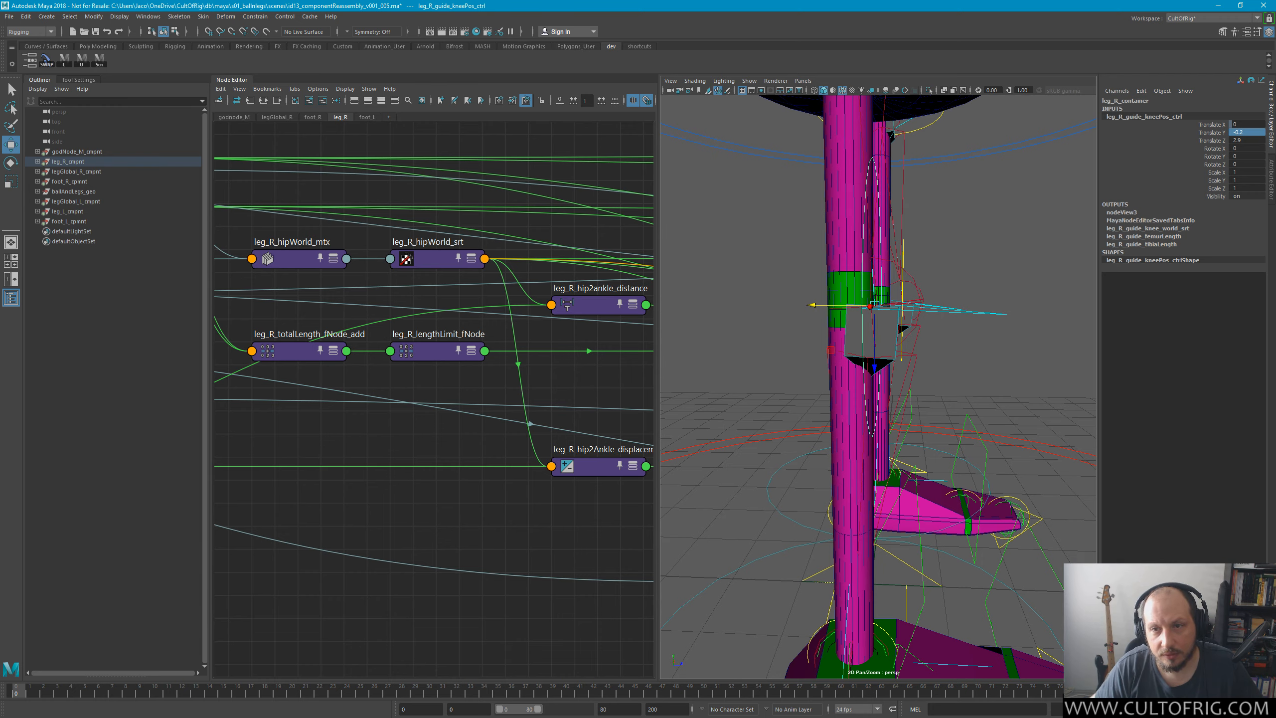
Examine the right knee geometry and its guide block up close from several angles.
left_click_drag(899, 340, 916, 399, "alt")
right_click_drag(916, 399, 945, 430, "alt")
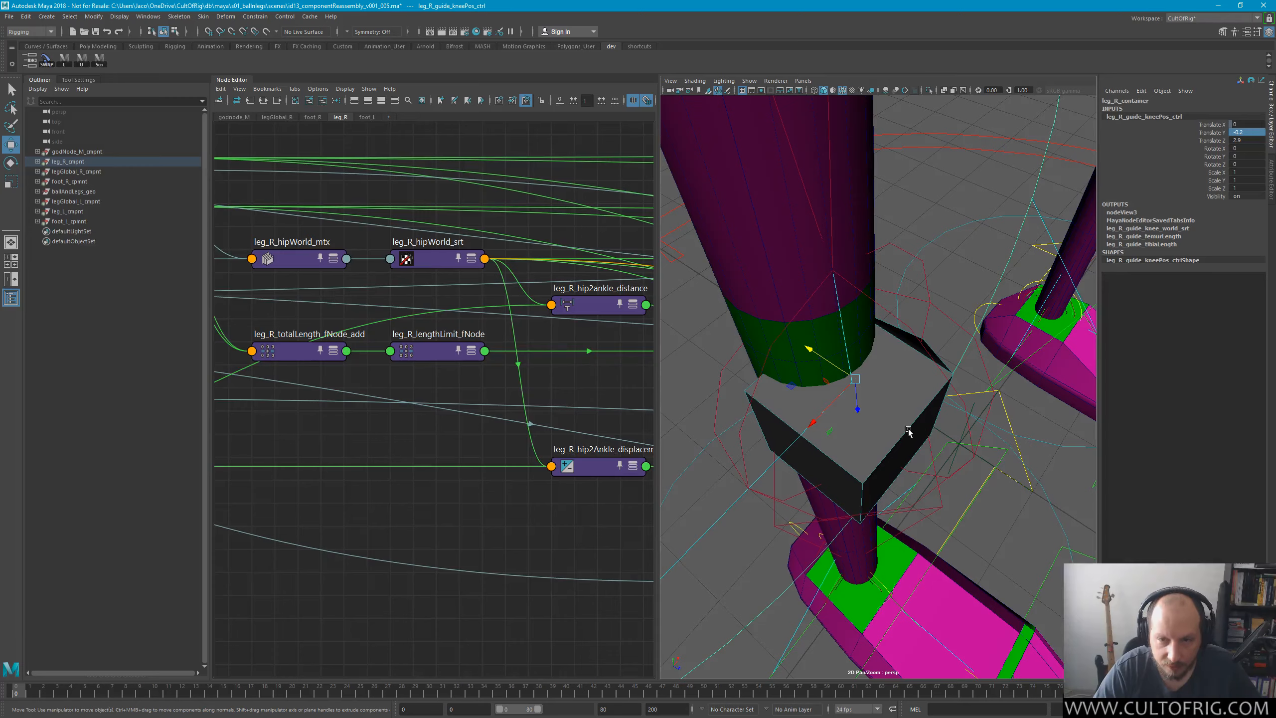
mouse_move(919, 410)
left_mouse_down("alt")
mouse_move(977, 409)
mouse_move(937, 393)
left_mouse_up("alt")
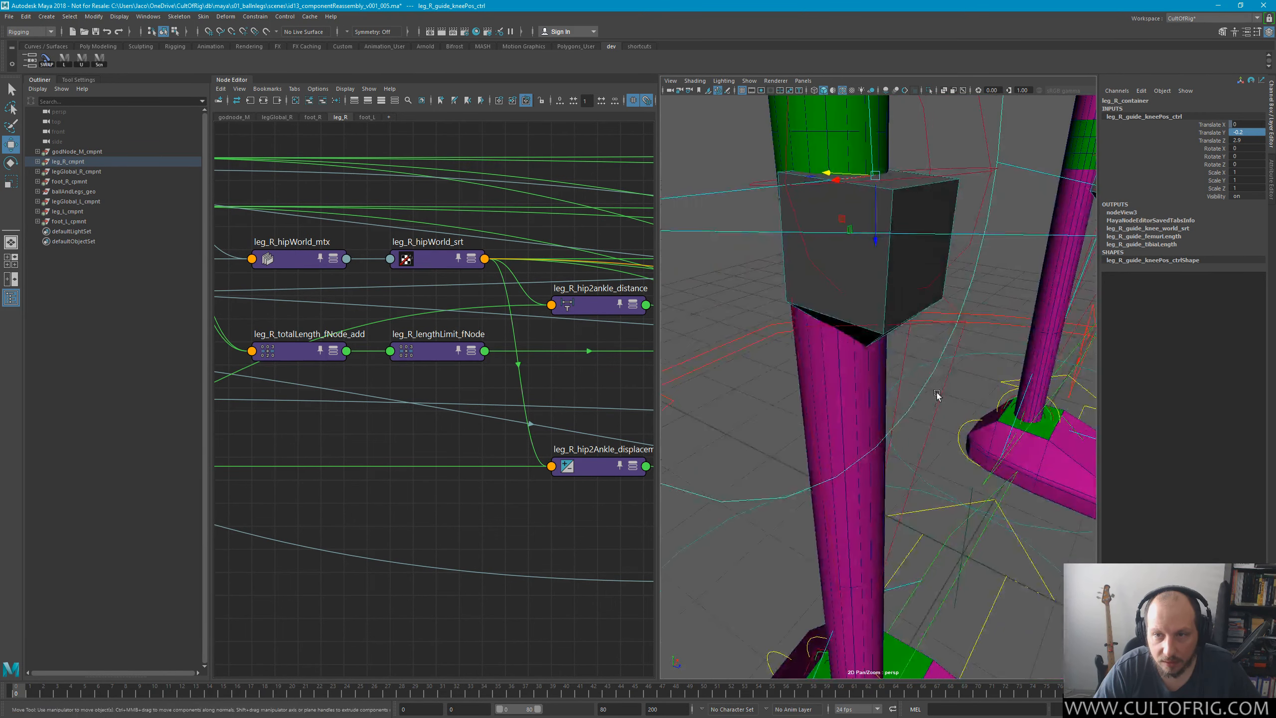
right_click_drag(937, 393, 925, 325, "alt")
middle_click_drag(925, 325, 909, 370, "alt")
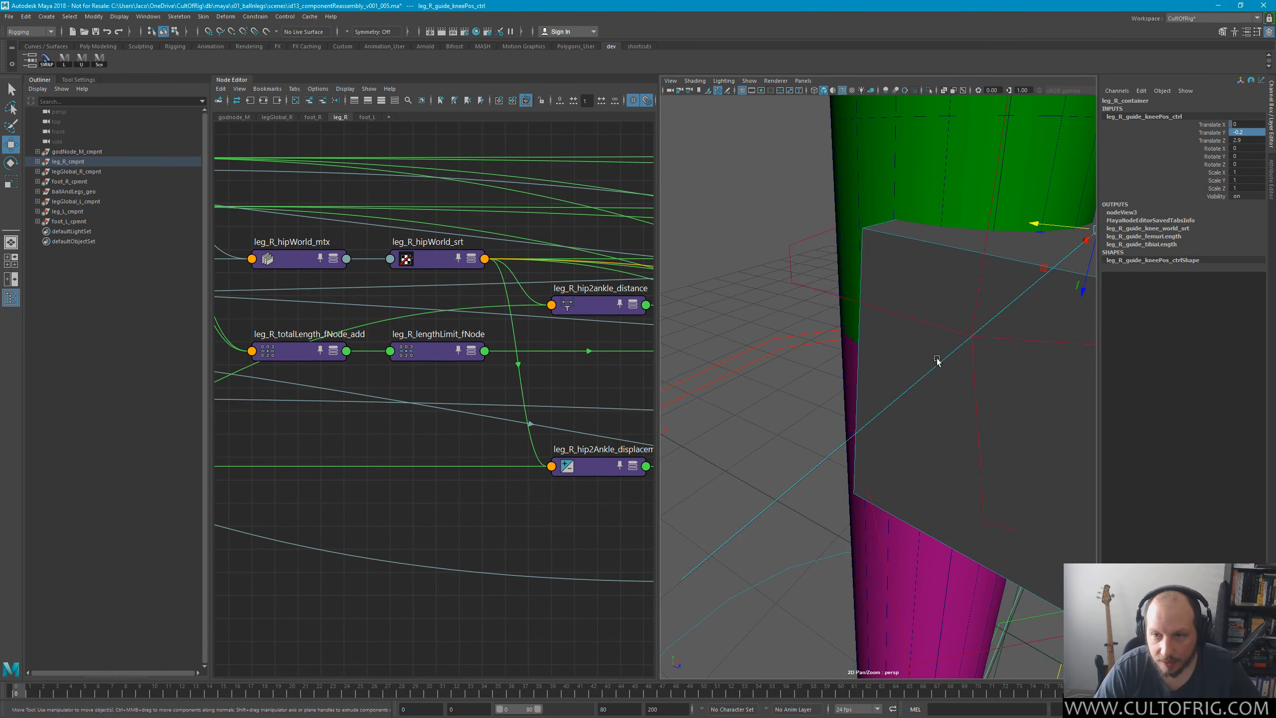
right_click_drag(968, 348, 929, 341, "alt")
left_click_drag(929, 342, 946, 327, "alt")
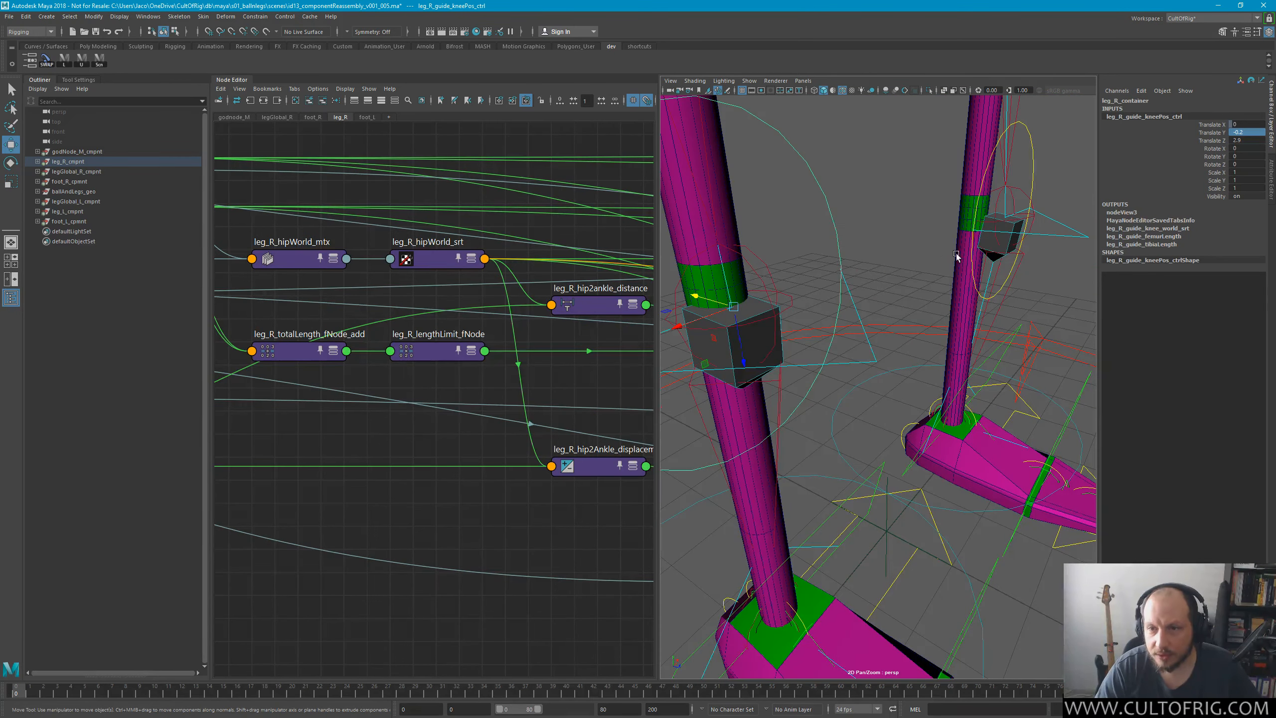
Set Translate Y of the left leg's knee guide control to -0.2.
left_click(1025, 150)
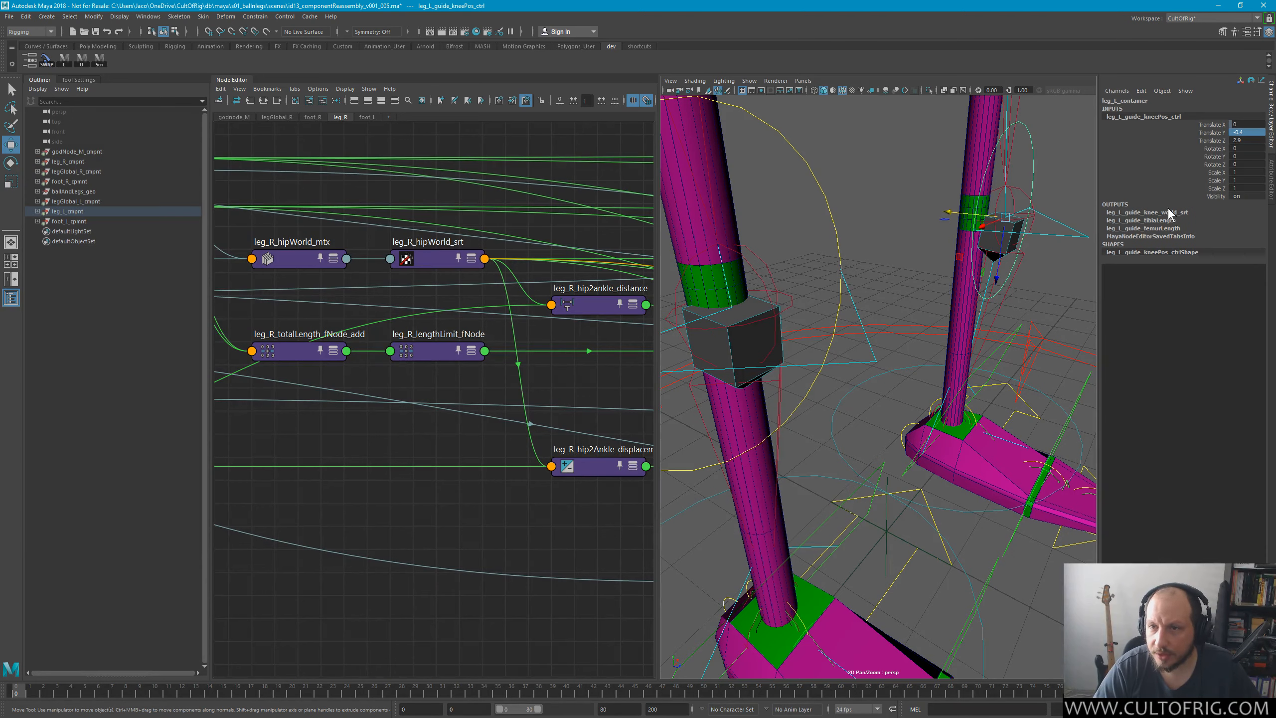
left_click(1249, 134)
type("-")
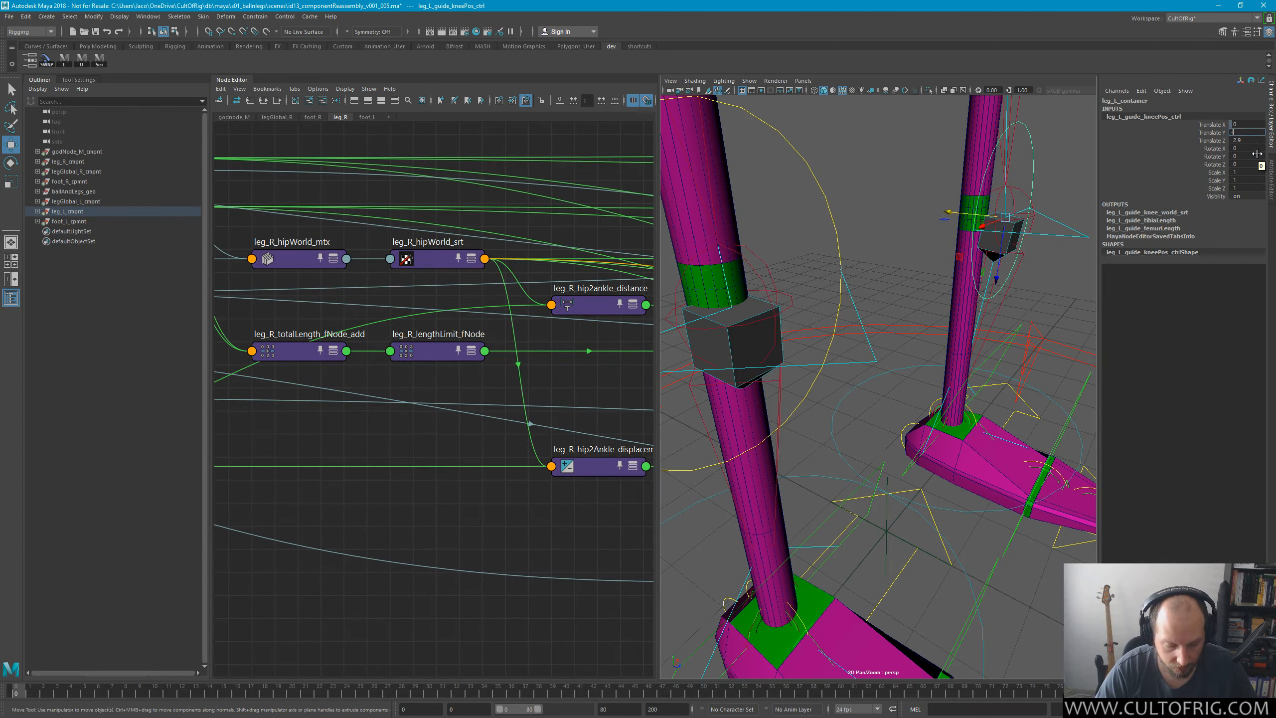
type("0.2")
key("Return")
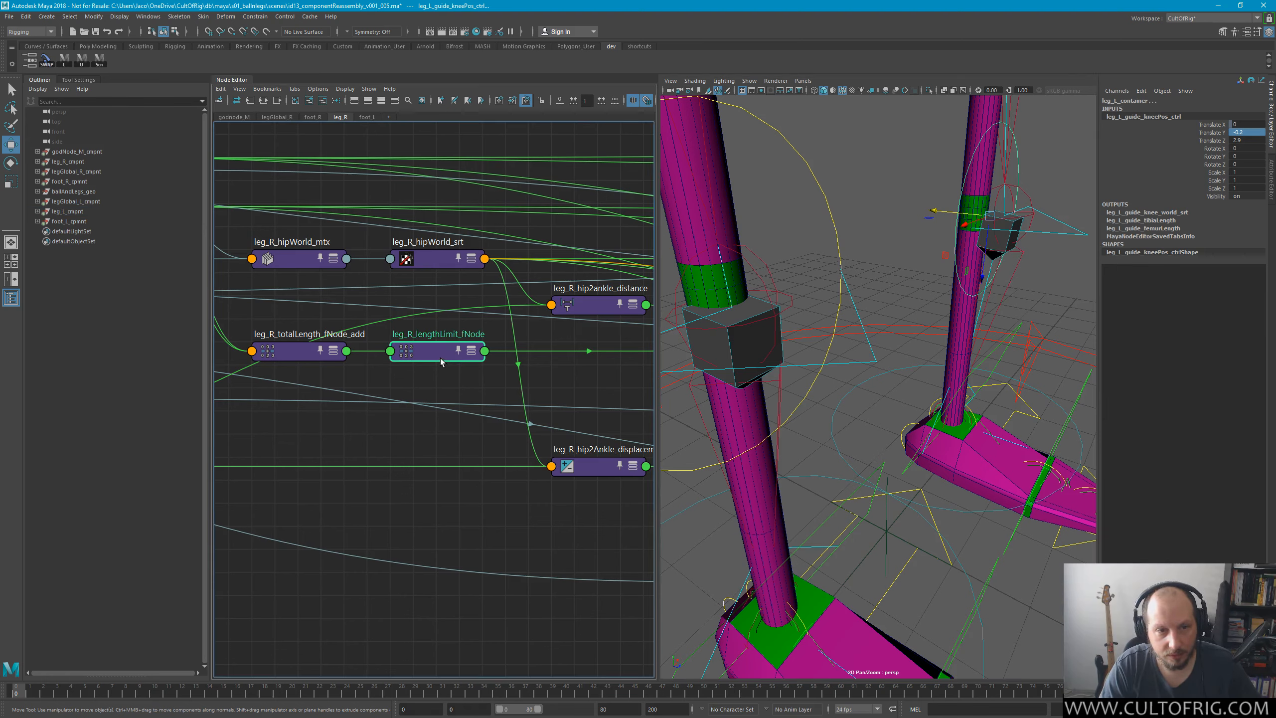
Inspect the attribute inputs of the leg_R_totalLength_fNode_add and leg_R_lengthLimit_fNode nodes.
key("ctrl+a")
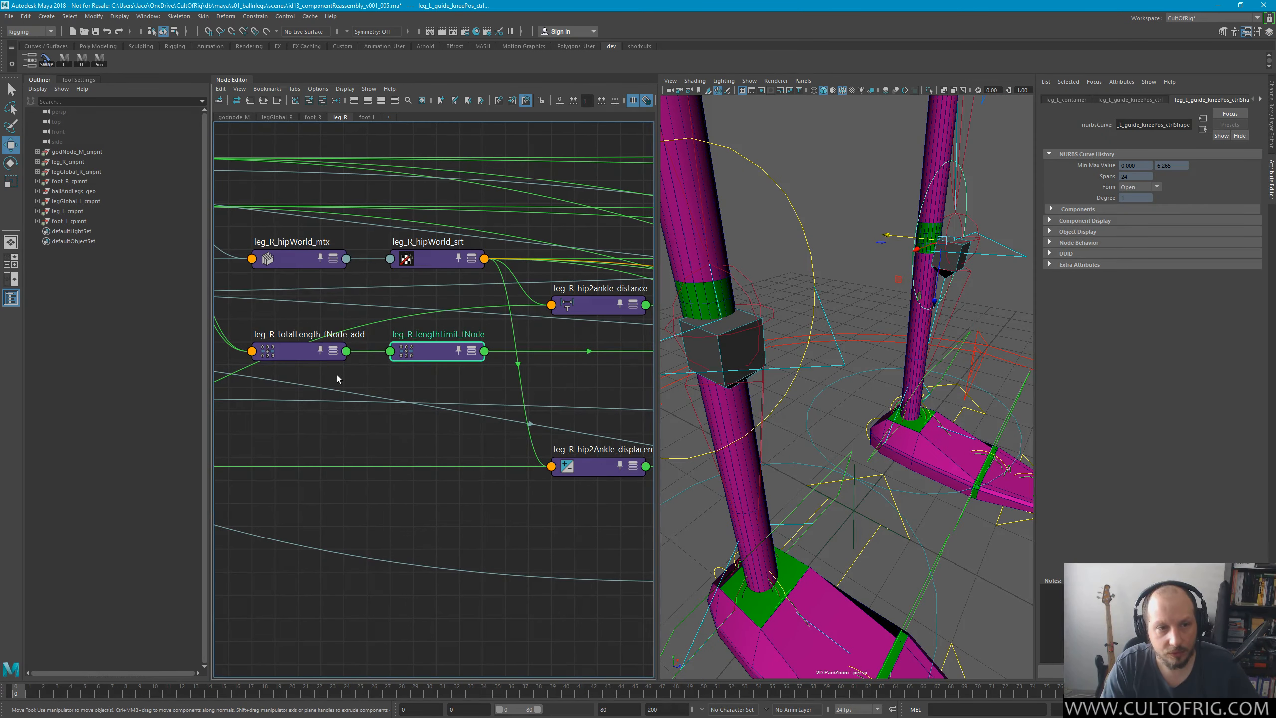
left_click(316, 351)
middle_click_drag(507, 359, 431, 384, "alt")
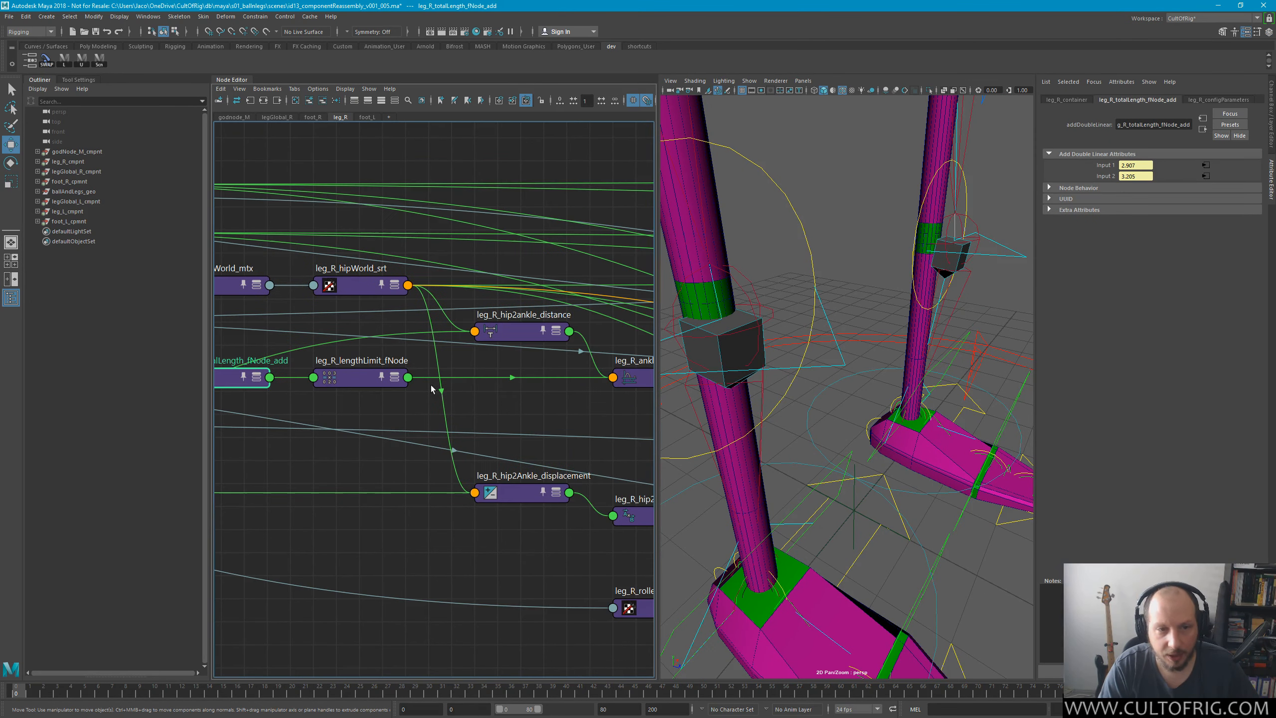
left_click(347, 365)
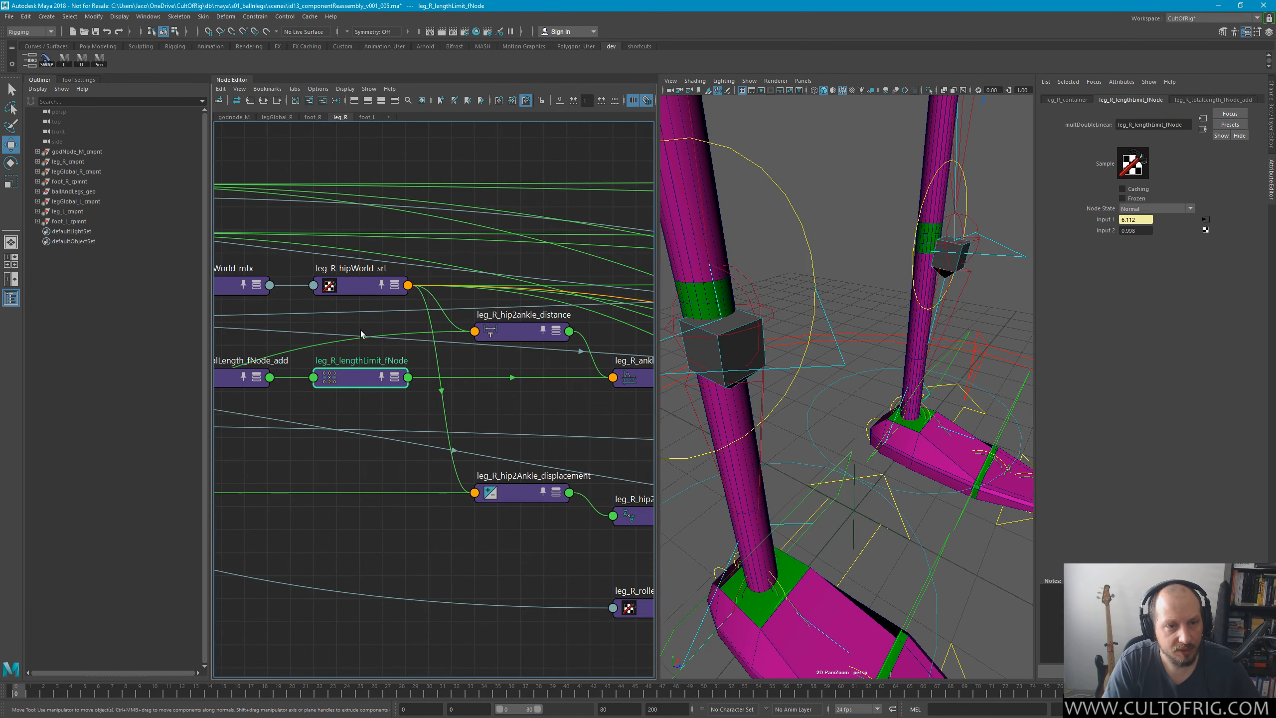
Copy the leg_R_lengthLimit_fNode name into the Outliner search and change it to look for leg_L_lengthLimit_fNode.
double_click(385, 359)
key("ctrl+c")
key("Return")
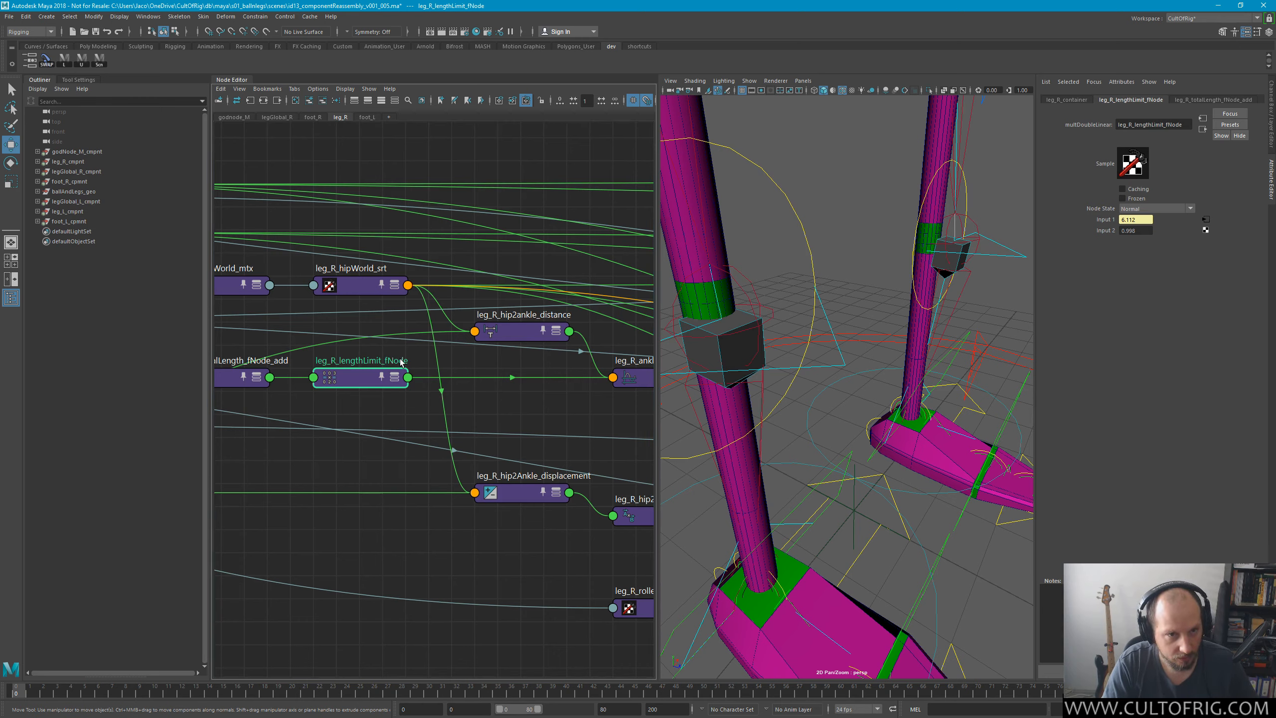
key("ctrl+v")
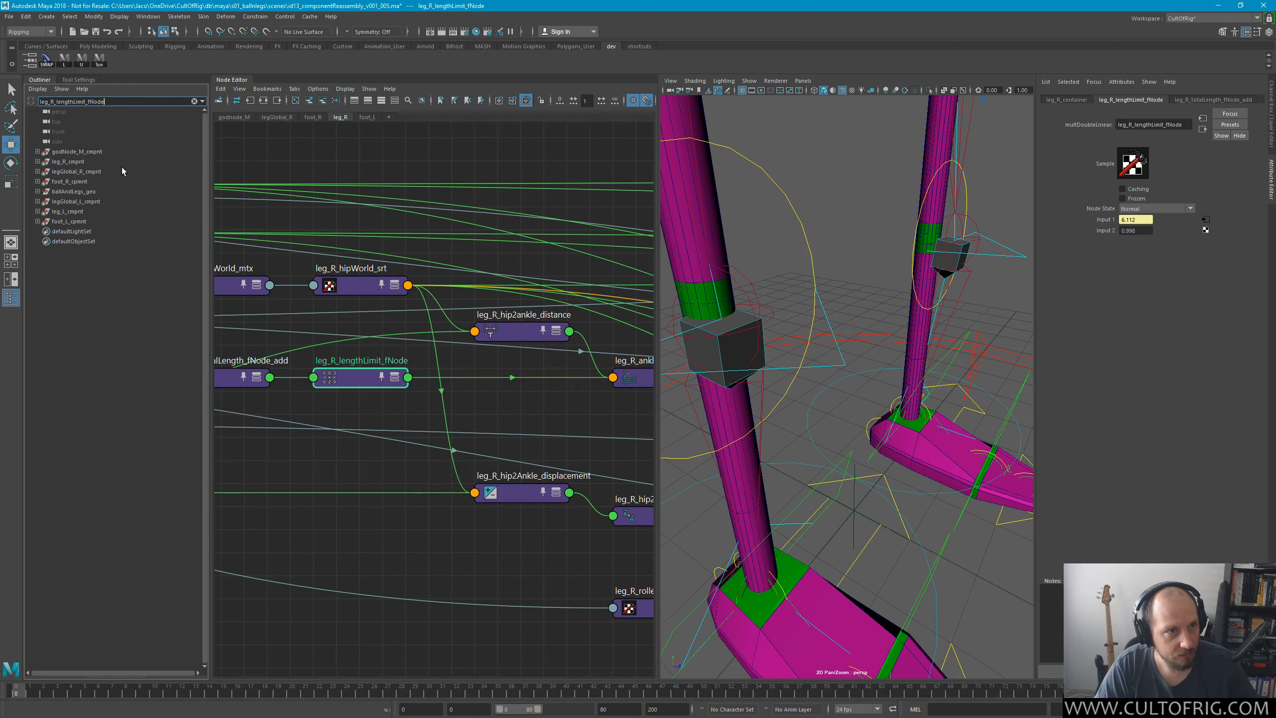
key("Left")
key("Left")
key("Left")
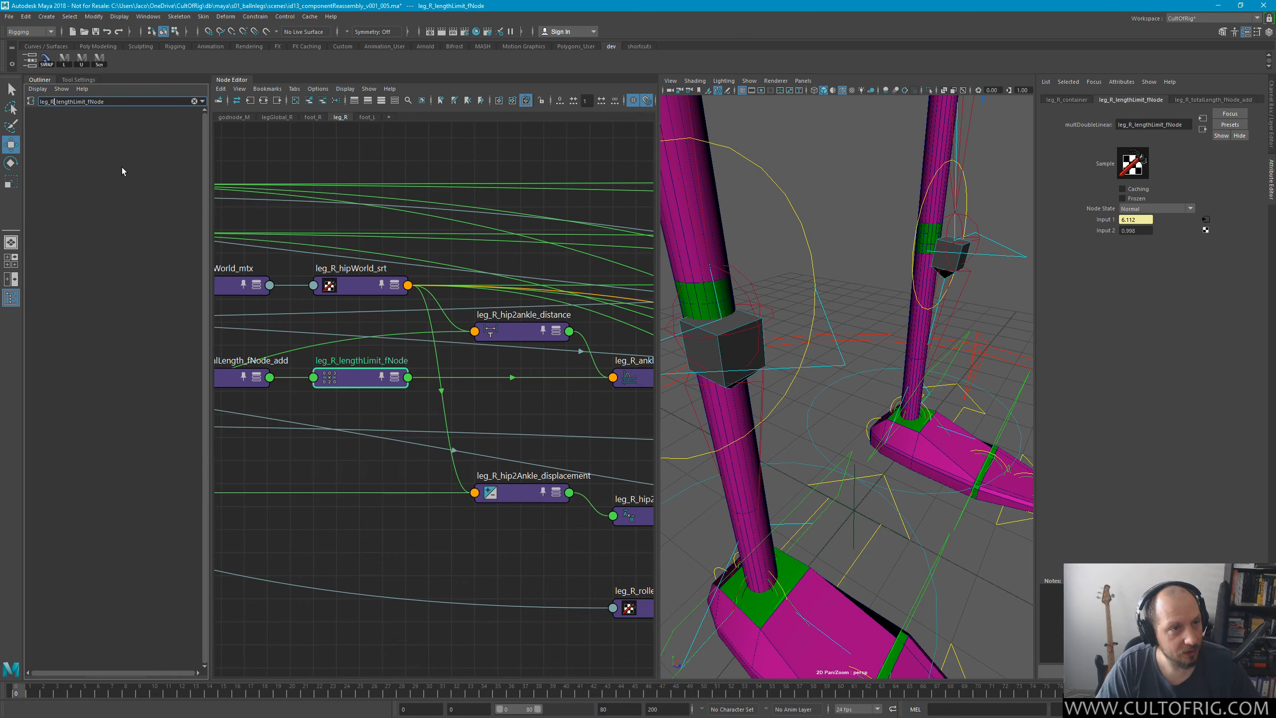
key("BackSpace")
type("L")
key("Return")
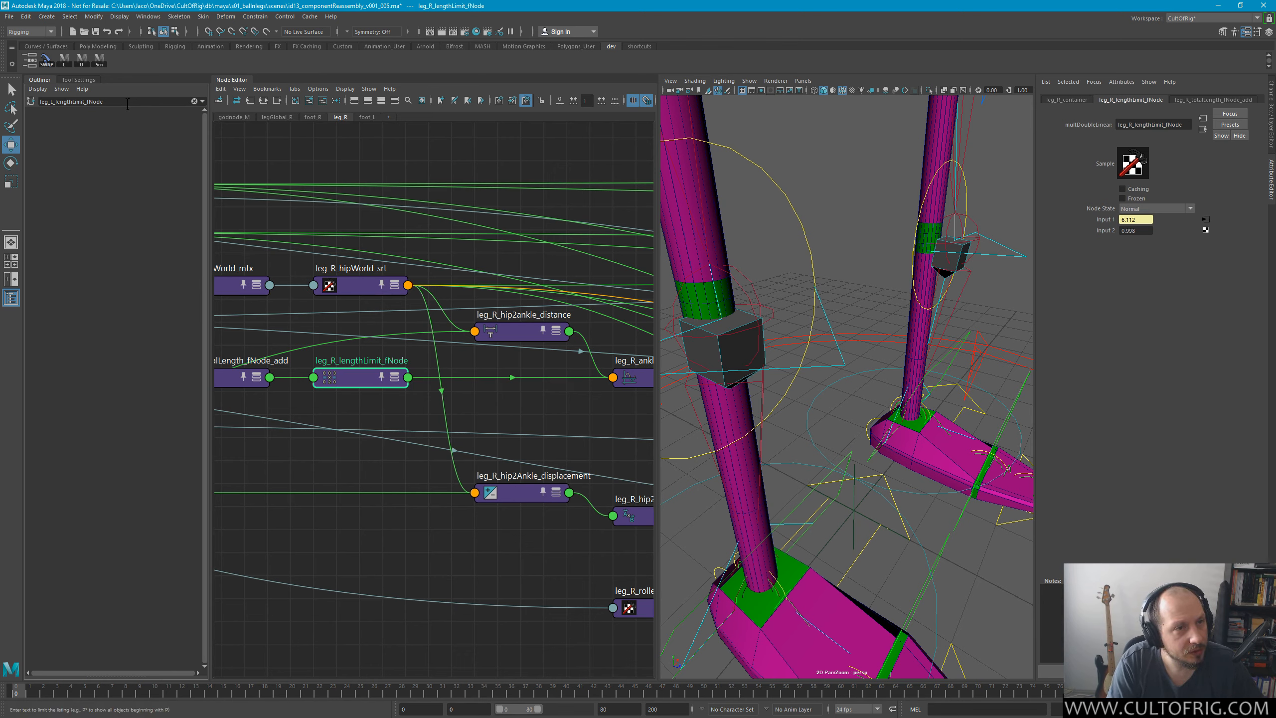
Shorten the Outliner search term to leg_L_lengthLimit.
left_click(152, 101)
key("BackSpace")
key("BackSpace")
key("BackSpace")
key("BackSpace")
key("Return")
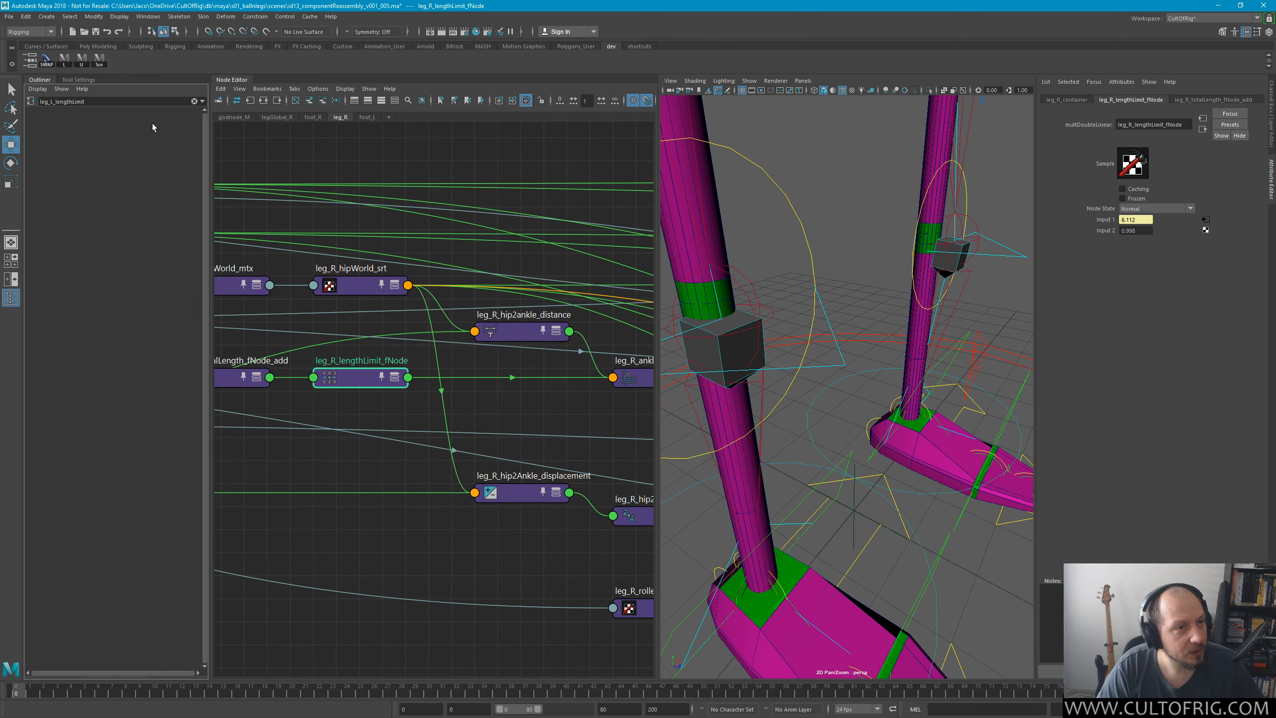
Clear the Outliner search, expand leg_L_cmpnt, and make the Outliner list non-DAG nodes as well.
left_click(112, 103)
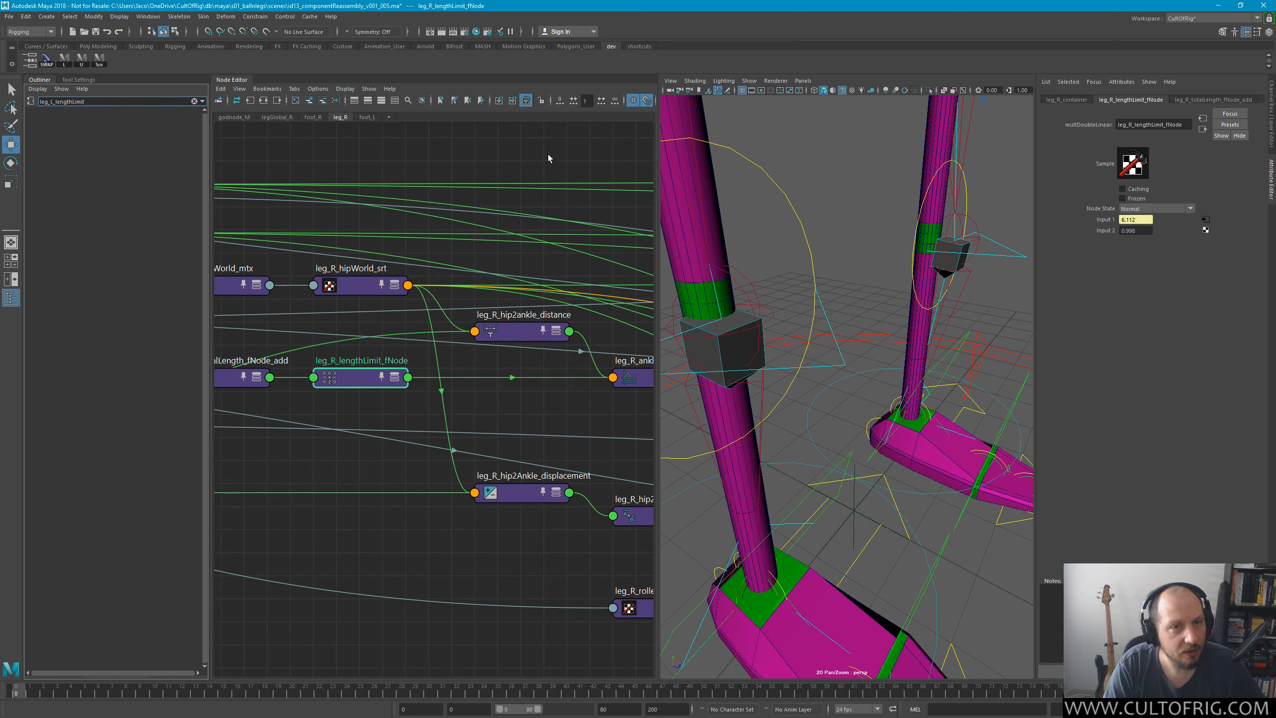
left_click(193, 101)
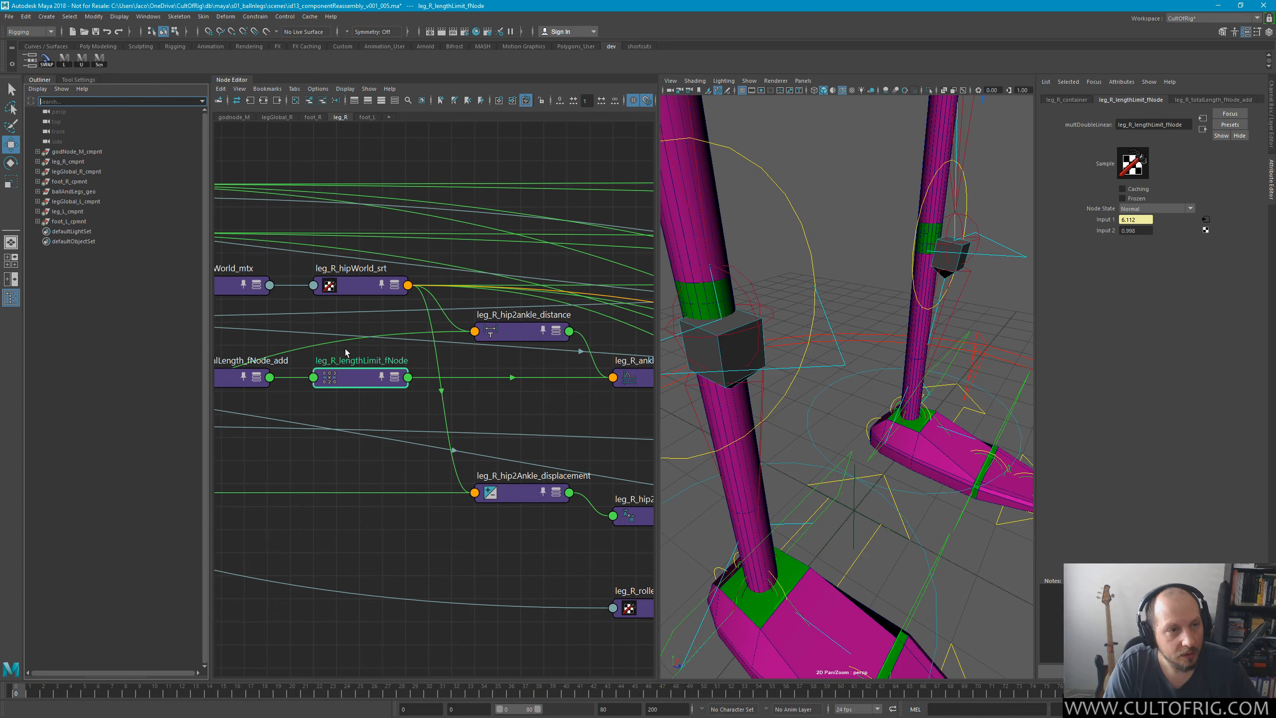
left_click(37, 212)
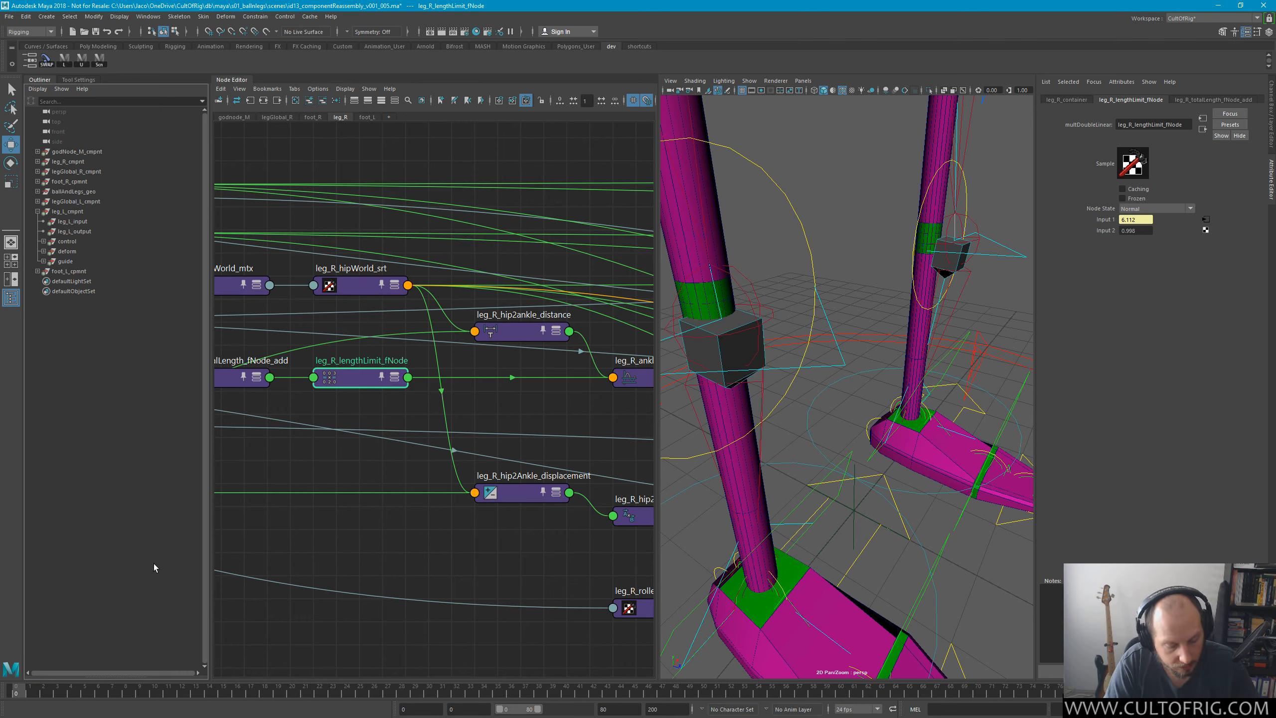
right_click_drag(166, 578, 168, 491)
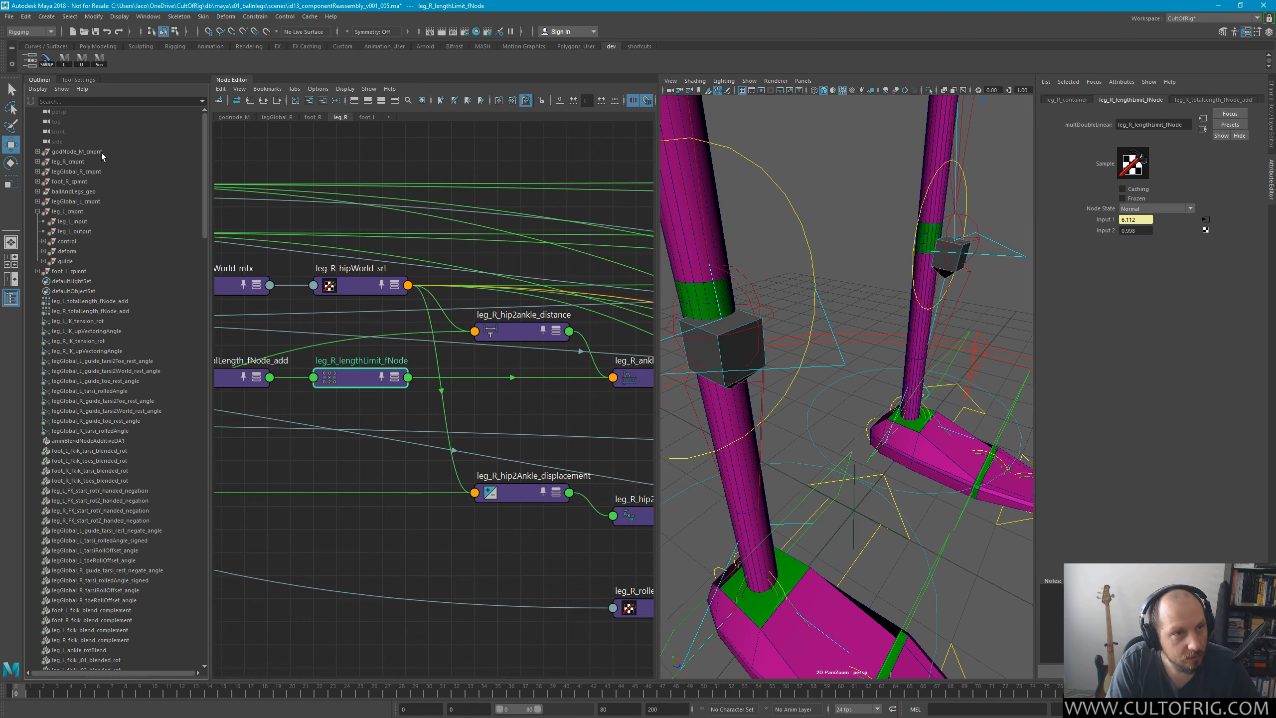
Search the Outliner for leg_R_lengthLimit_fNode and change the term to leg_L_lengthLimit_fNode.
left_click(121, 101)
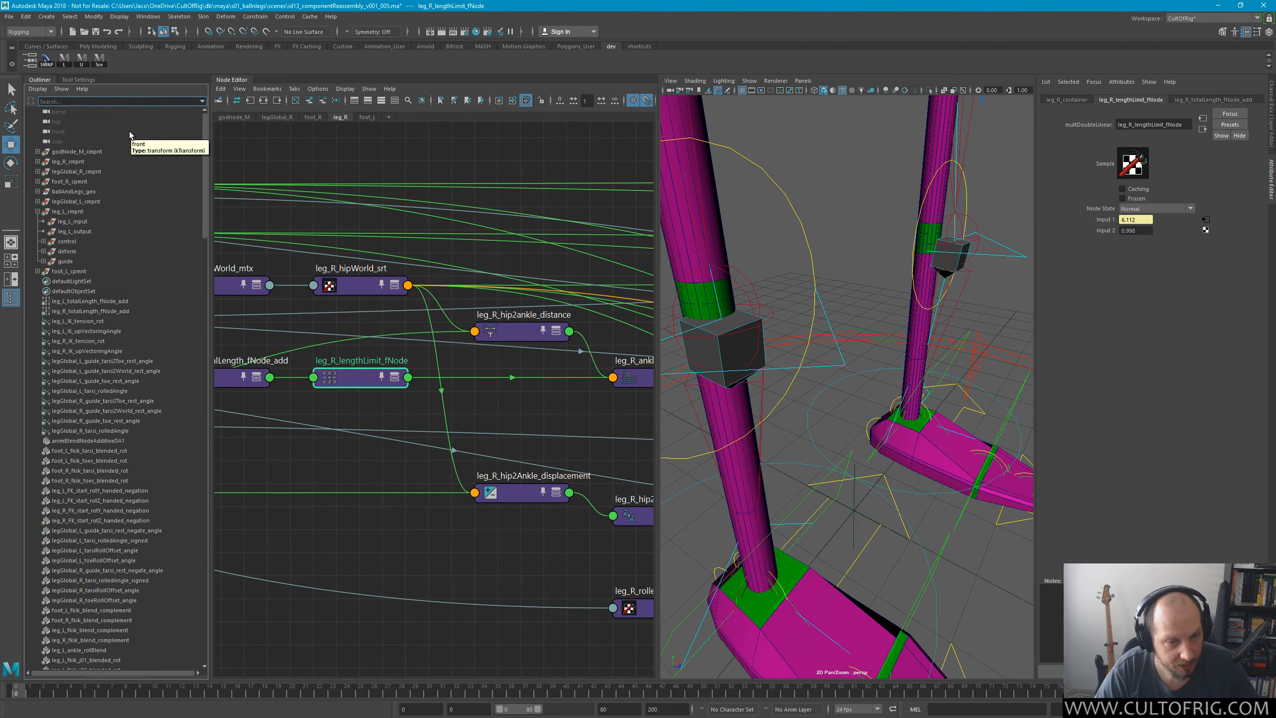
type("leg_R_lengthLimit_fNode")
key("Return")
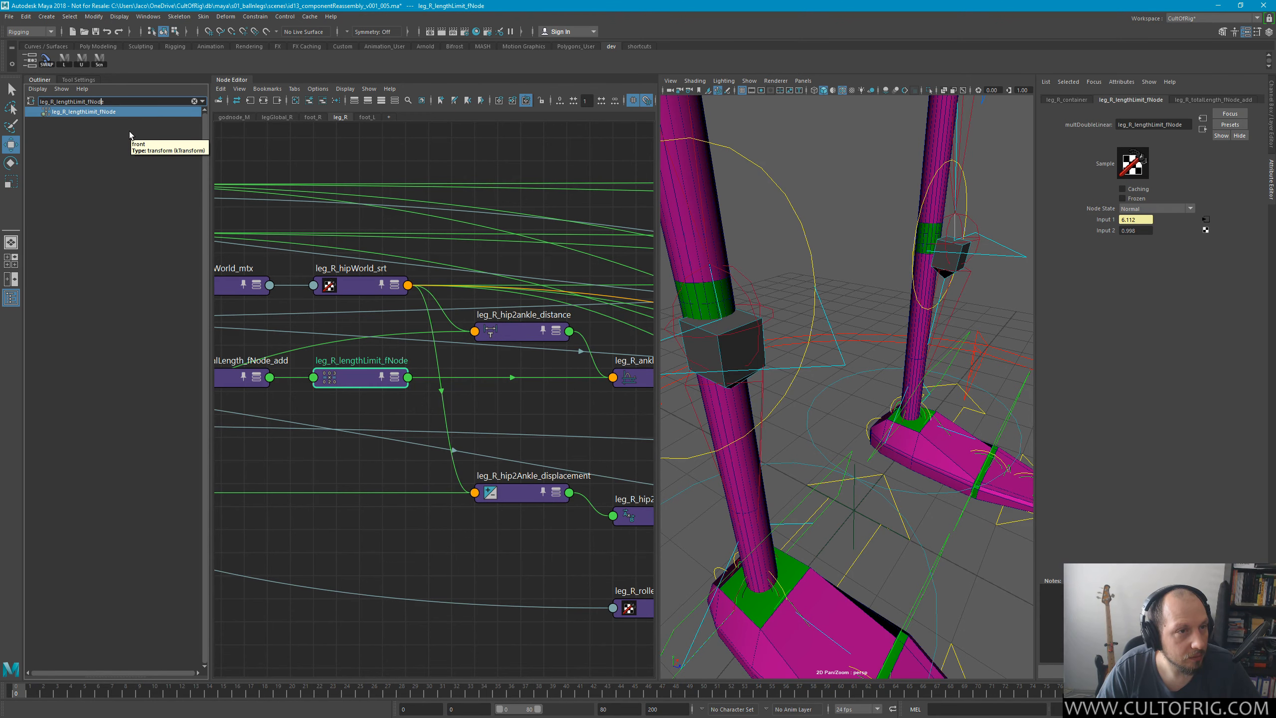
key("BackSpace")
type("L")
key("Return")
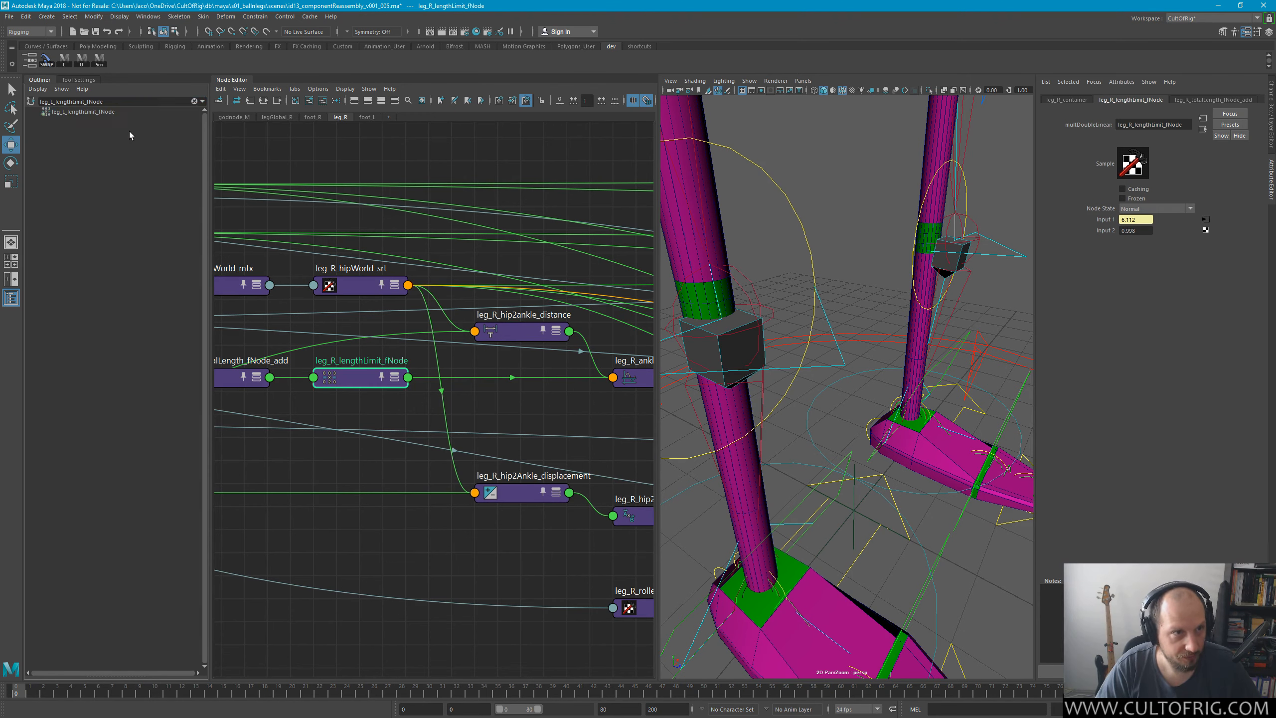
Set Input 2 of the leg_L_lengthLimit_fNode node to 0.998 and clear the selection.
left_click(105, 112)
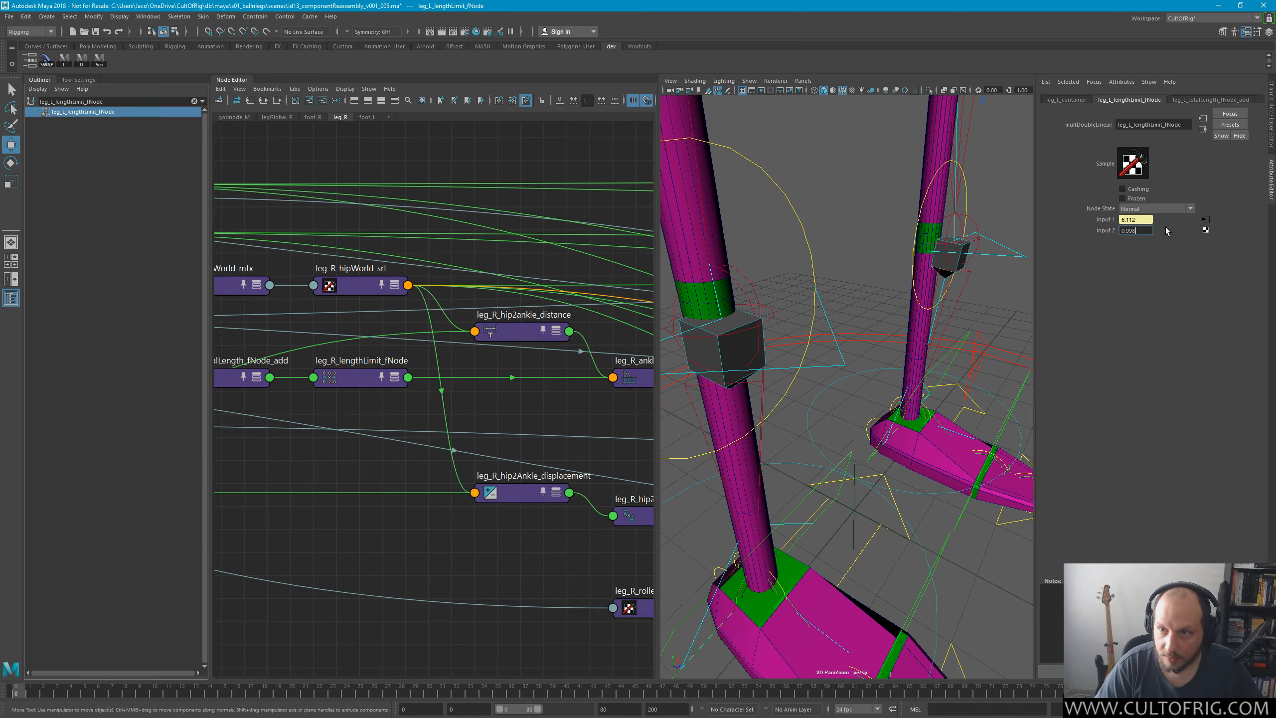
type("0.998")
key("Return")
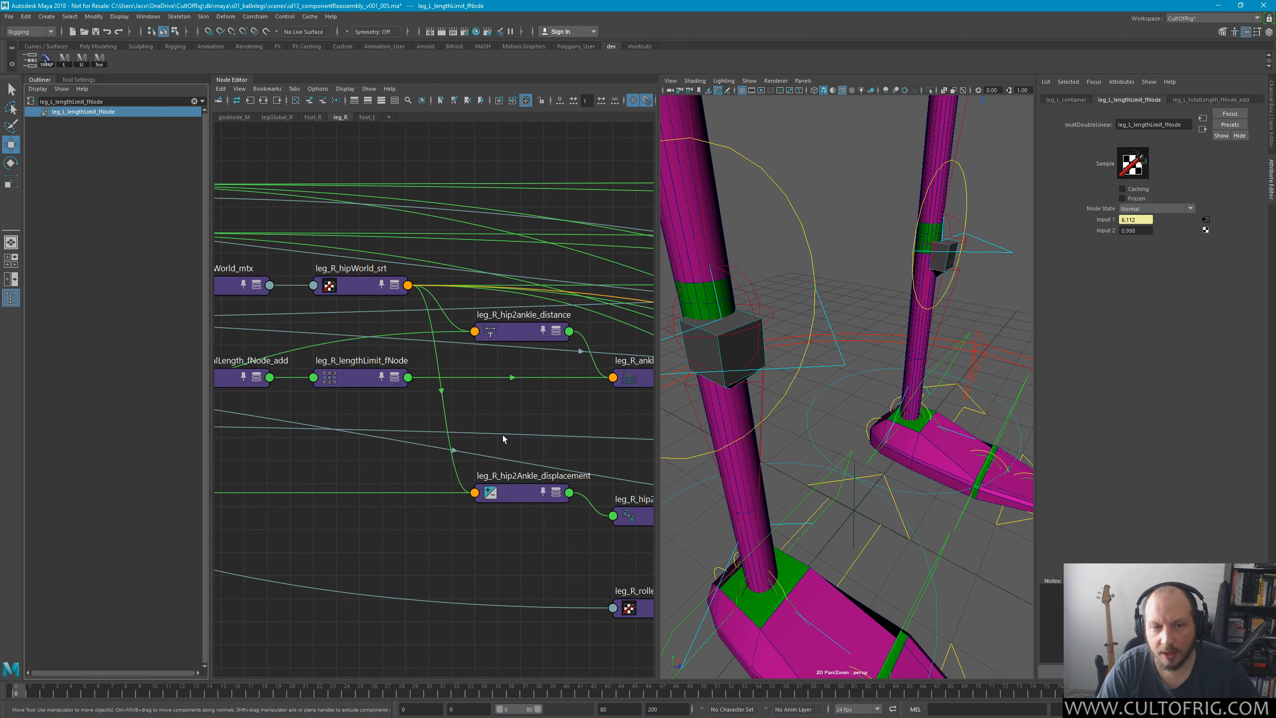
left_click(897, 264)
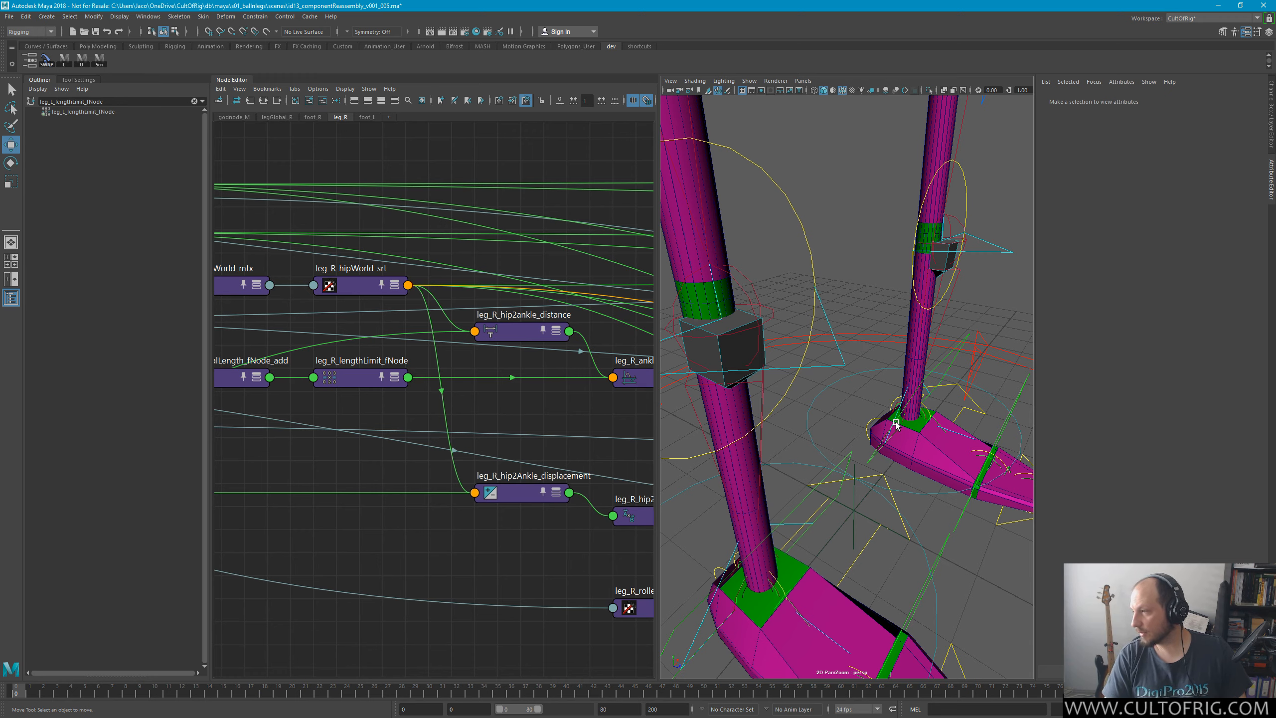
Examine both legs from several side angles, checking the left knee joint and the left and right leg meshes.
right_click_drag(863, 353, 823, 310, "alt")
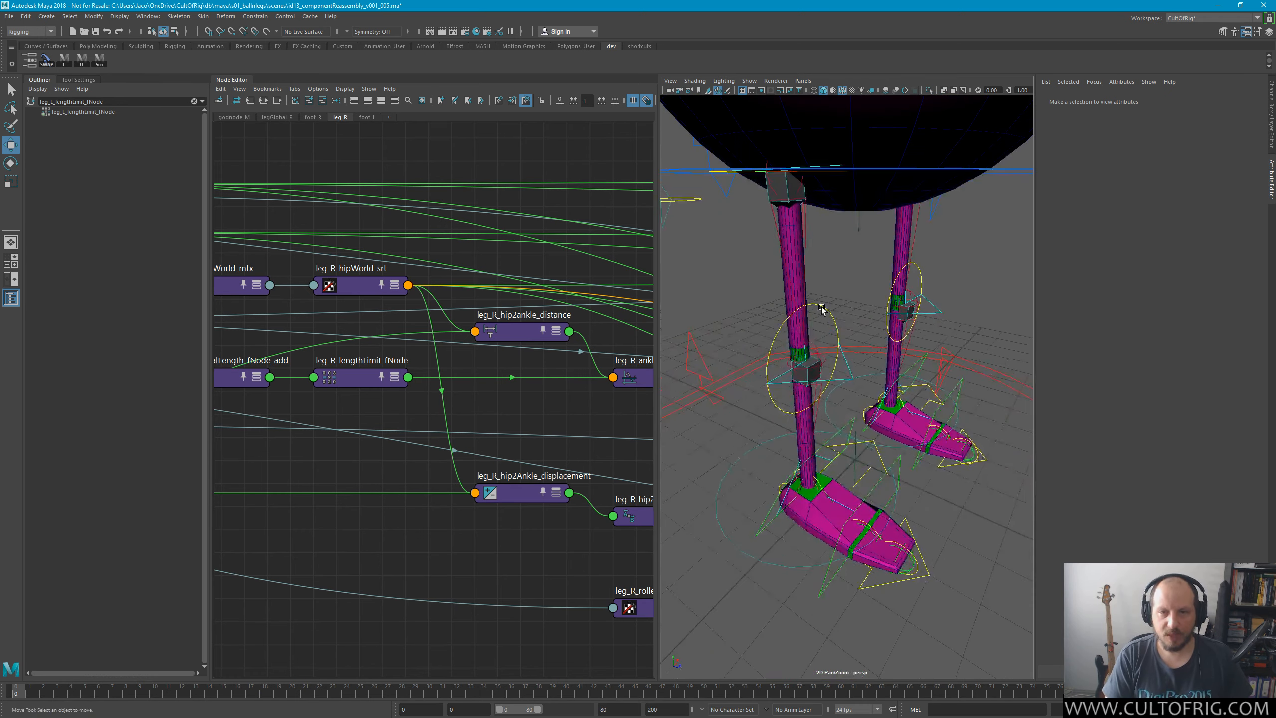
left_click_drag(823, 310, 911, 290, "alt")
key("q")
left_click_drag(927, 381, 883, 530, "alt")
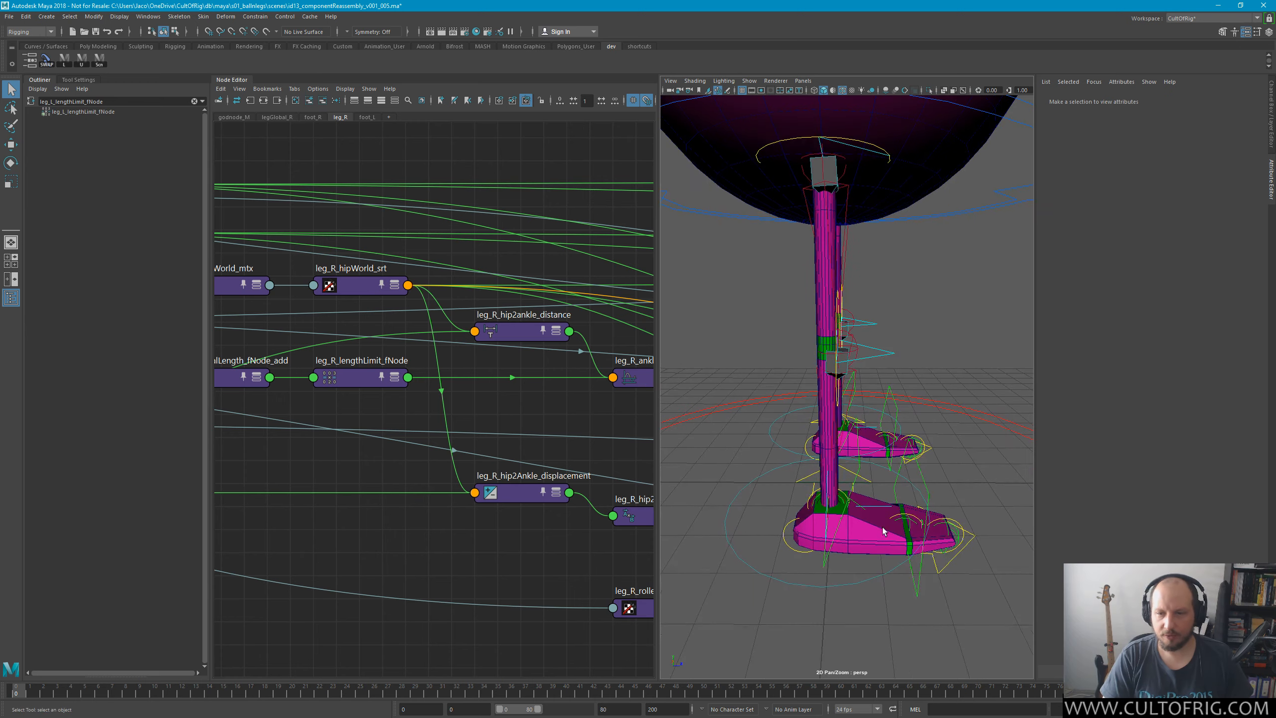
left_click_drag(917, 391, 860, 431, "alt")
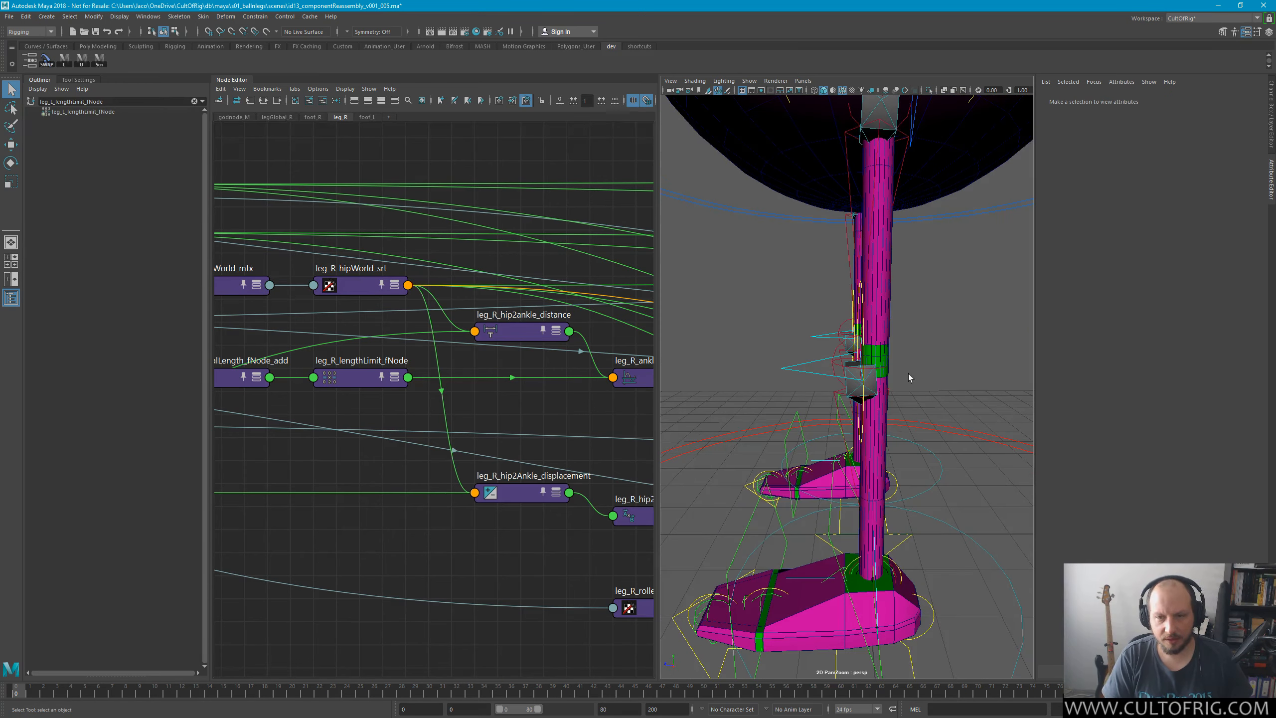
mouse_move(908, 373)
left_mouse_down("alt")
mouse_move(893, 353)
mouse_move(915, 350)
left_mouse_up("alt")
left_click_drag(853, 298, 926, 318, "alt")
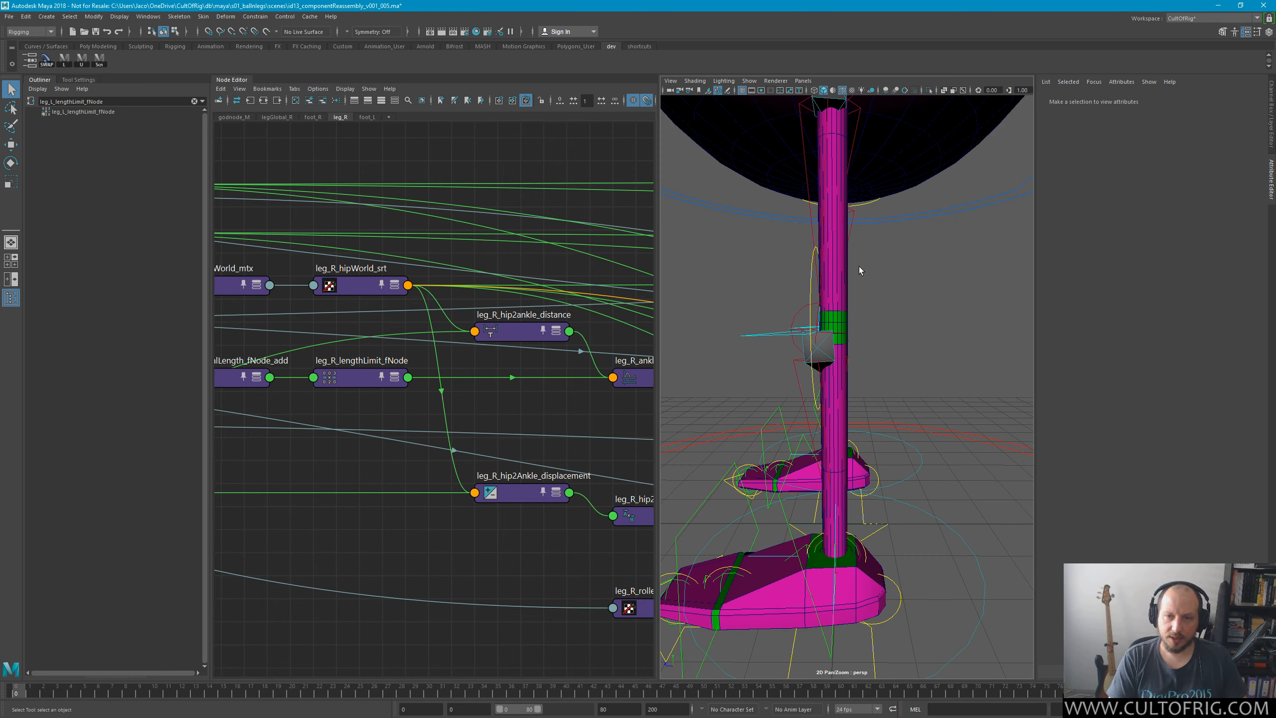
left_click(845, 325)
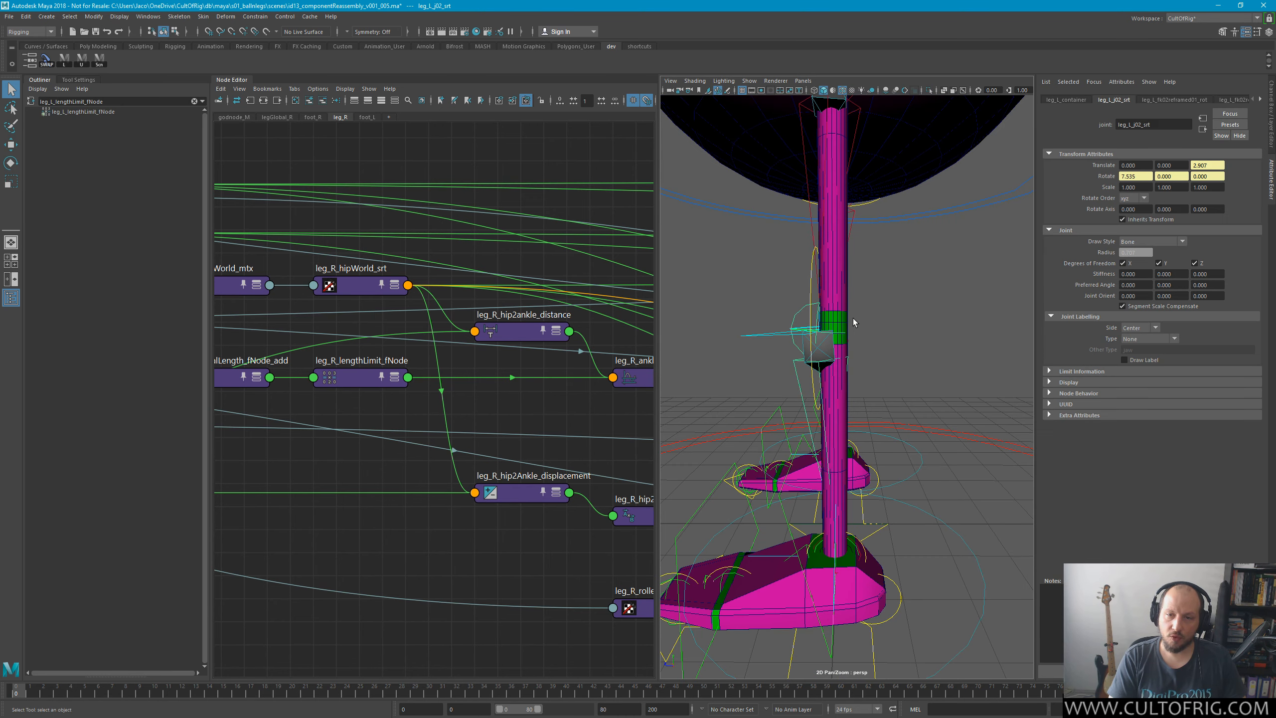
left_click_drag(926, 291, 864, 316, "alt")
left_click(849, 128)
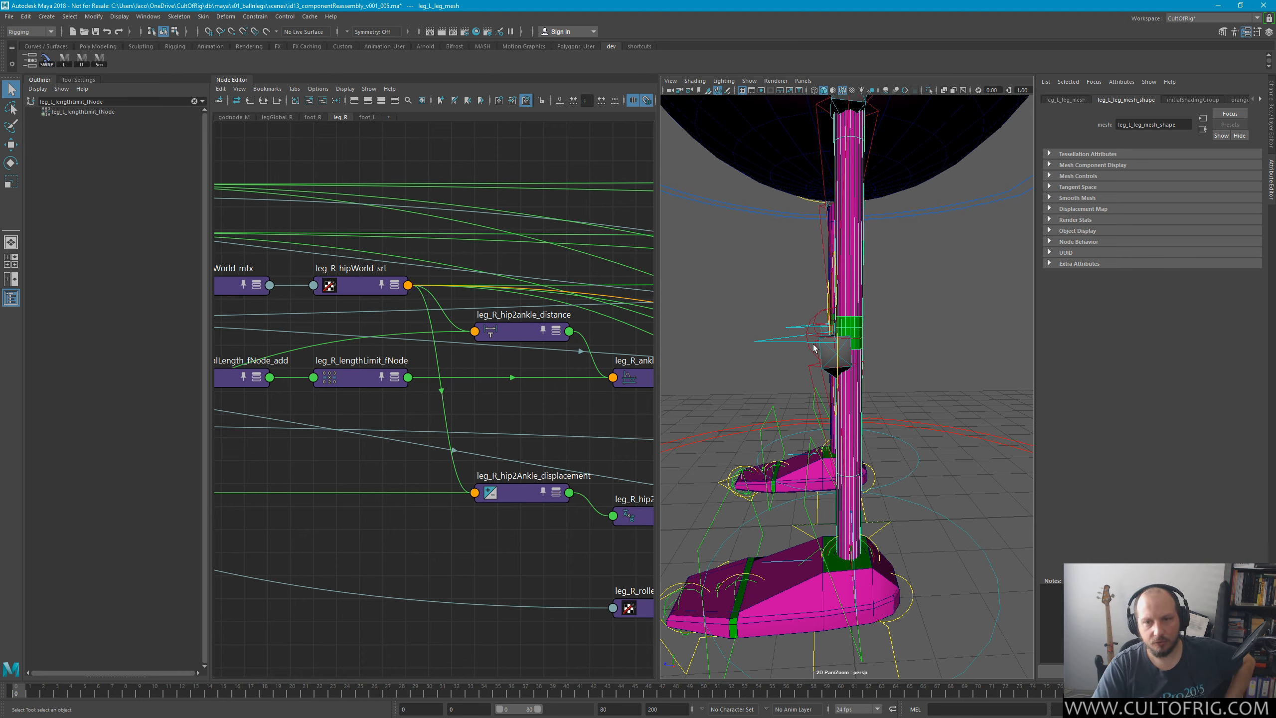
left_click_drag(814, 306, 835, 307, "alt")
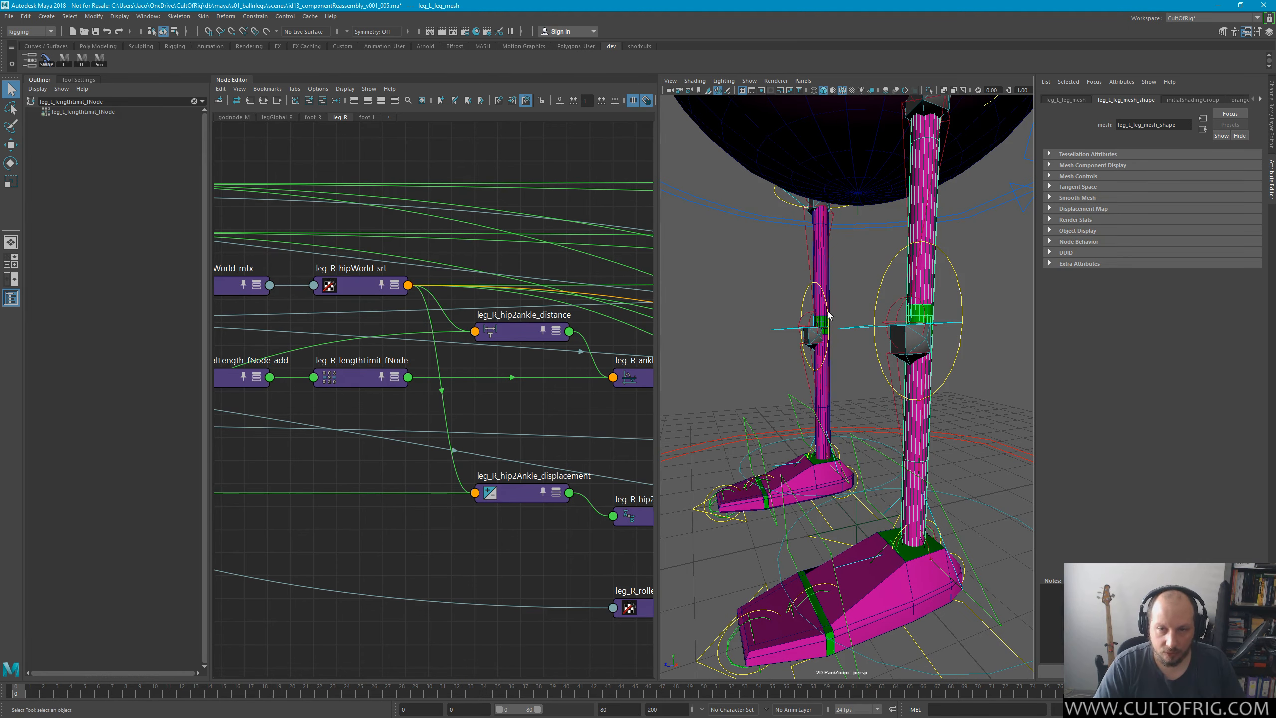
left_click(829, 316)
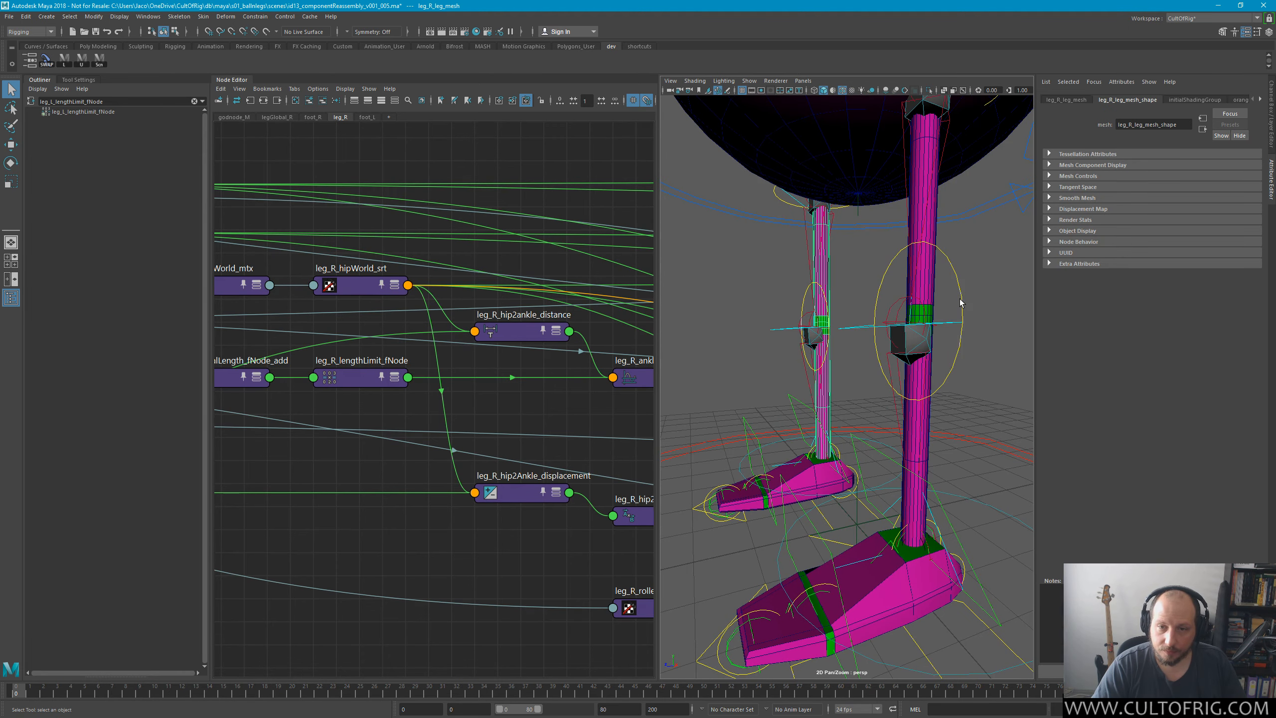
Set Translate Y of both legs' knee guide controls to -0.4.
left_click(802, 302)
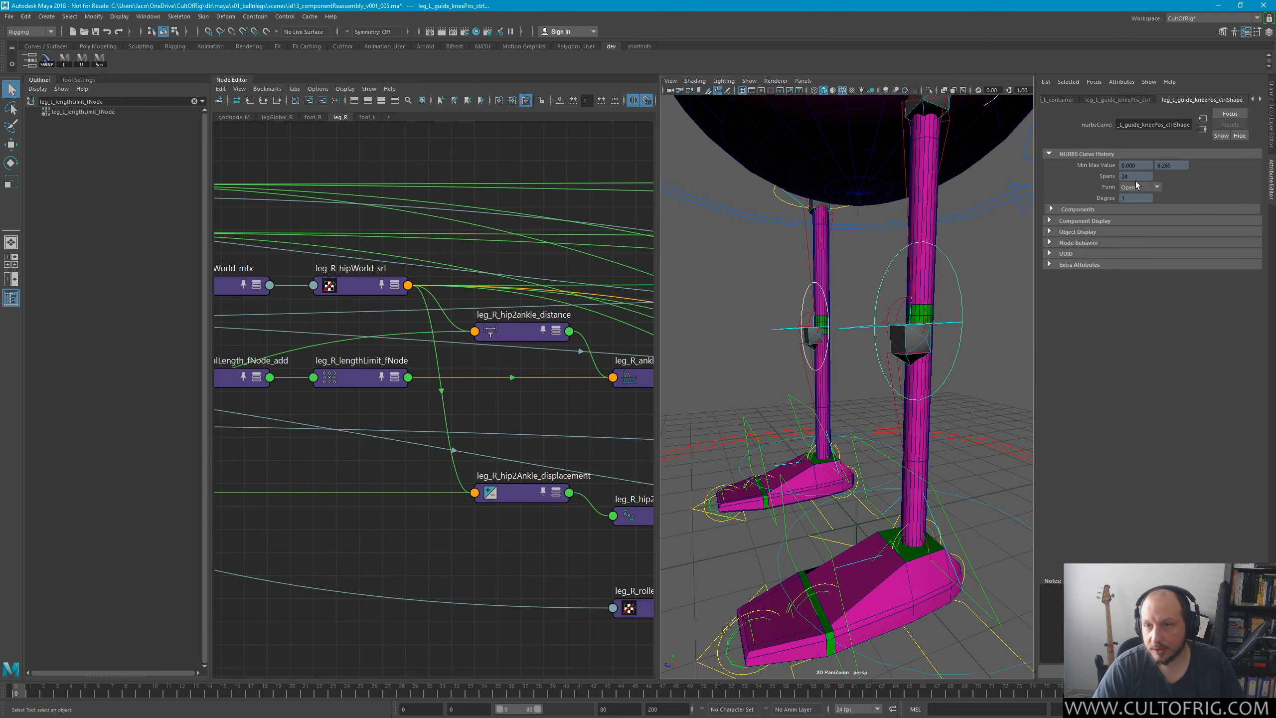
key("ctrl+a")
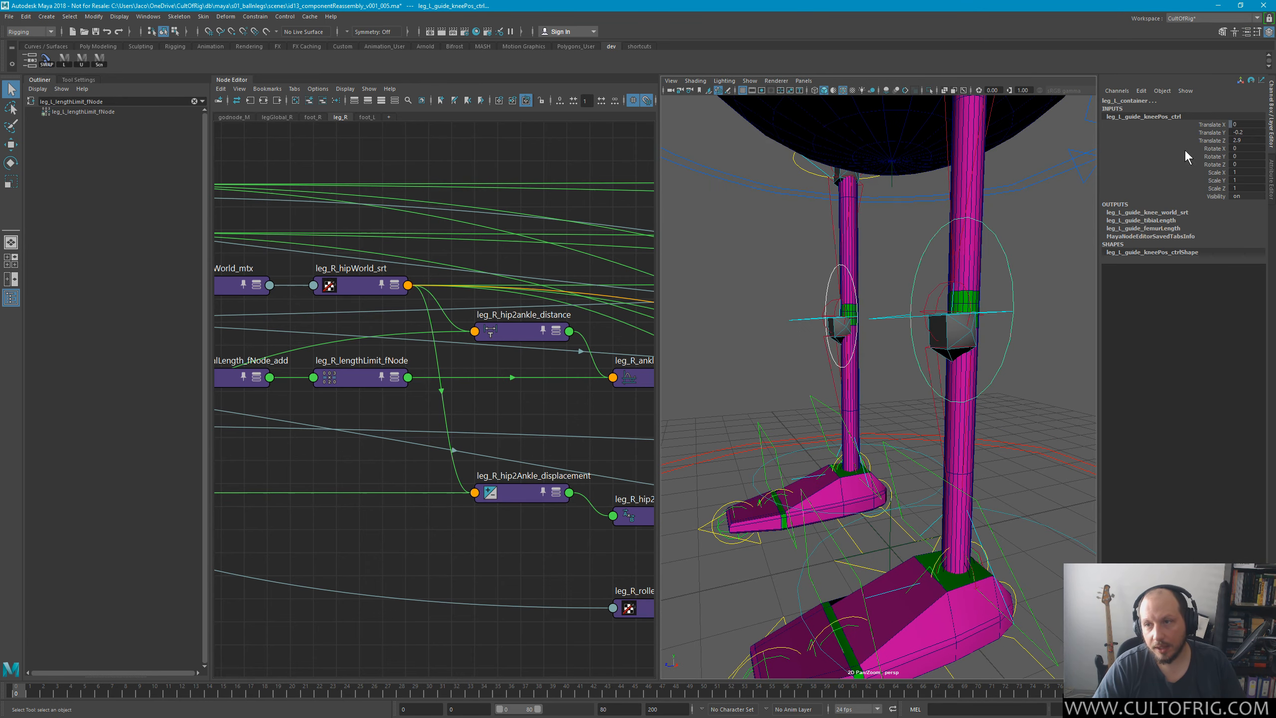
left_click(1246, 132)
key("Right")
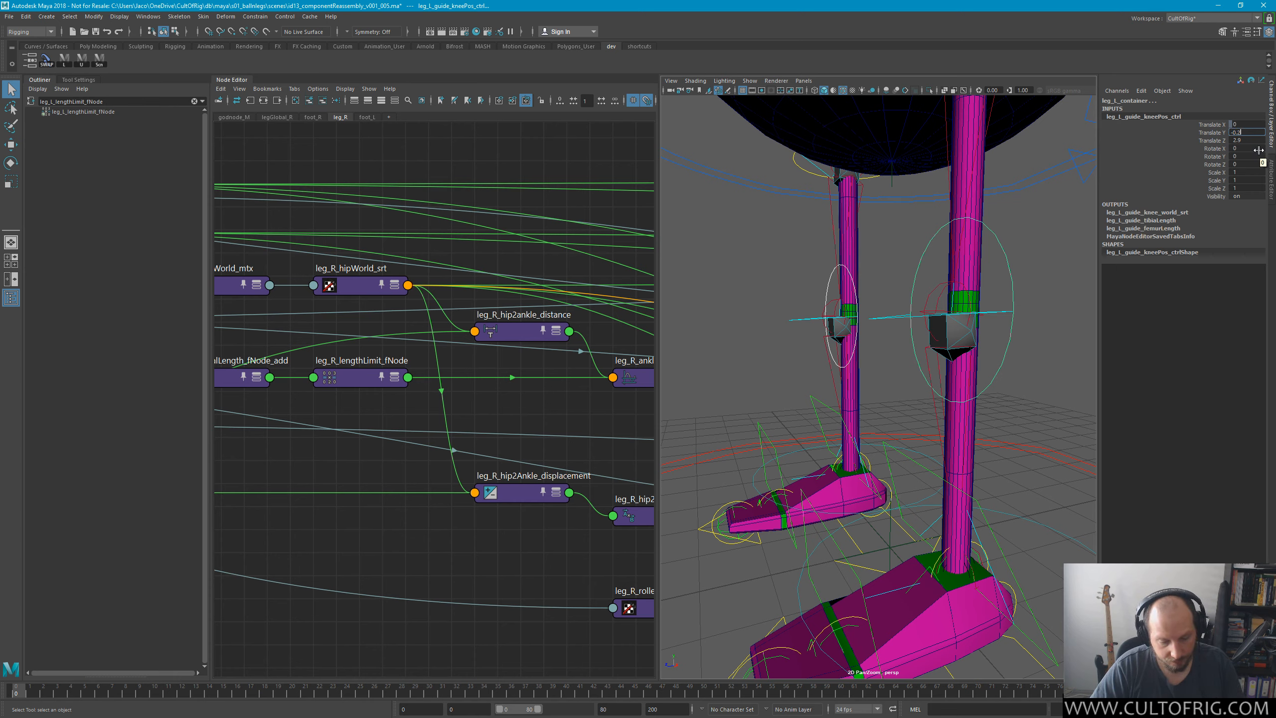
key("BackSpace")
type("4")
key("Return")
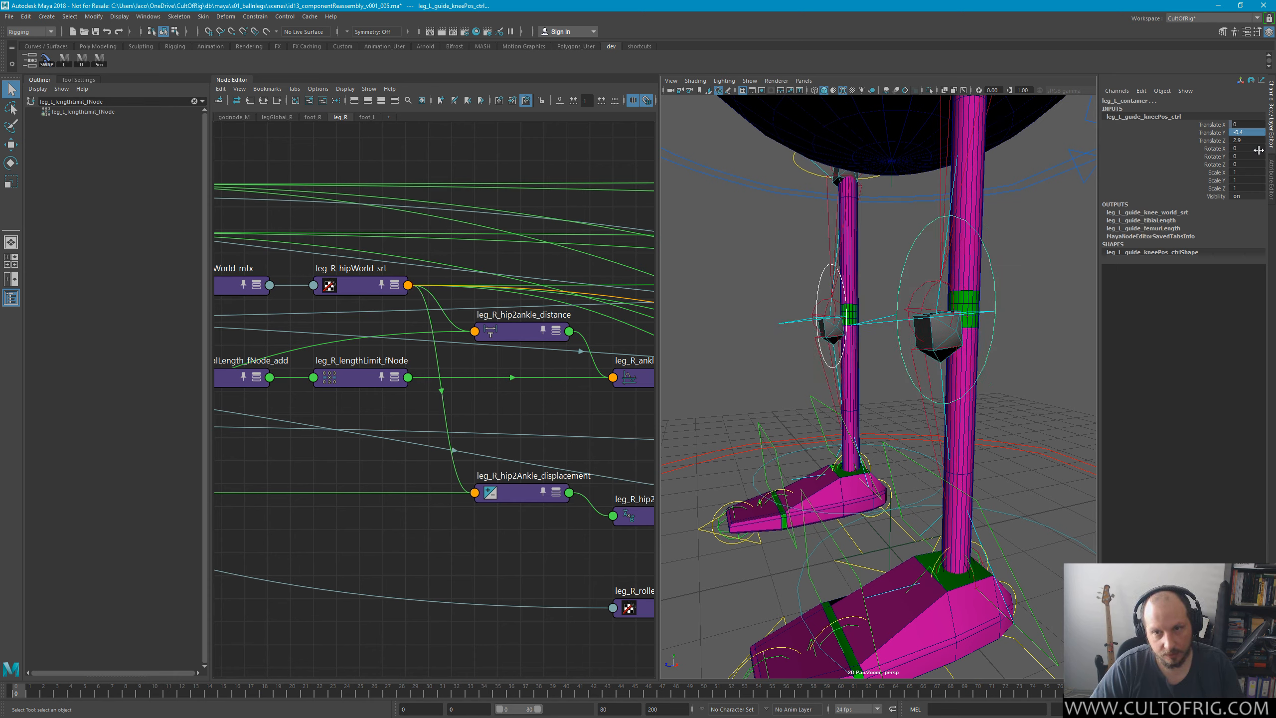
Deselect the knee guides, save the scene, and clear the Outliner search.
left_click(1033, 429)
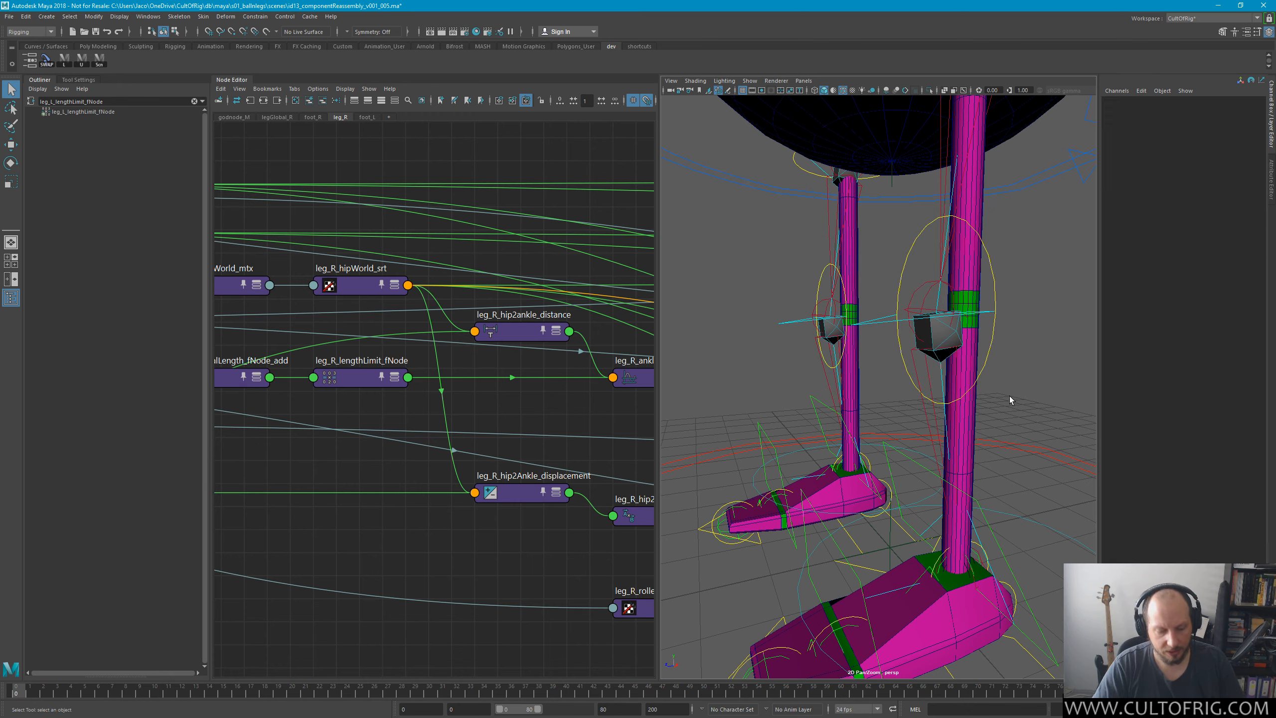
key("ctrl+s")
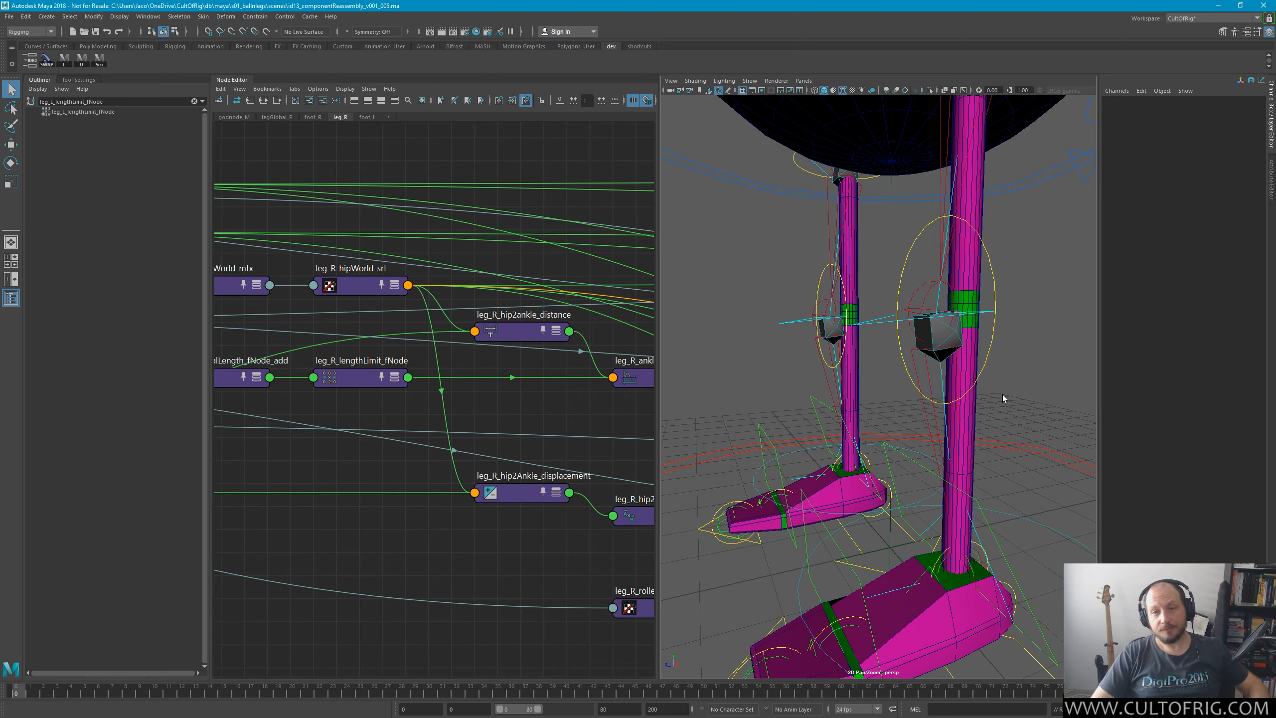
left_click(194, 101)
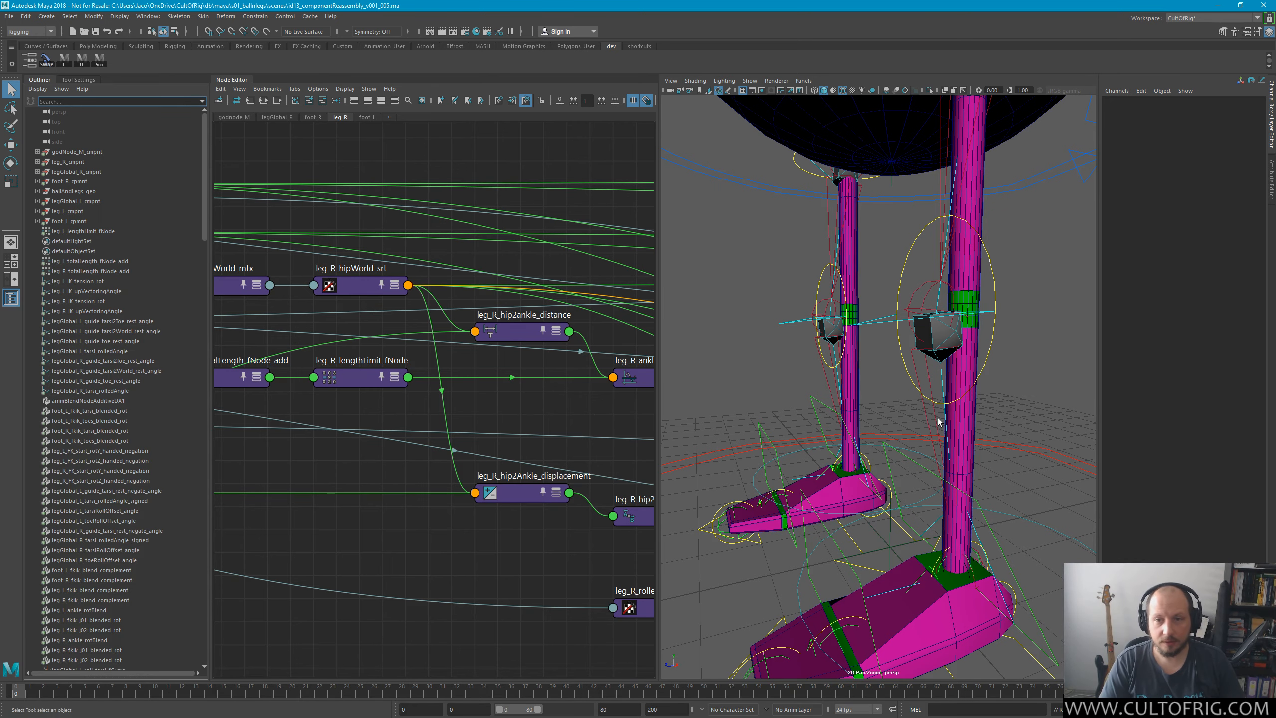
Review the whole ball character and its leg alignment from the front and side, at a distance and close up.
left_click_drag(937, 418, 959, 420, "alt")
right_click_drag(960, 421, 892, 425, "alt")
middle_click_drag(891, 424, 816, 500, "alt")
left_click_drag(932, 435, 949, 450, "alt")
right_click_drag(934, 437, 864, 426, "alt")
left_click_drag(907, 455, 966, 427, "alt")
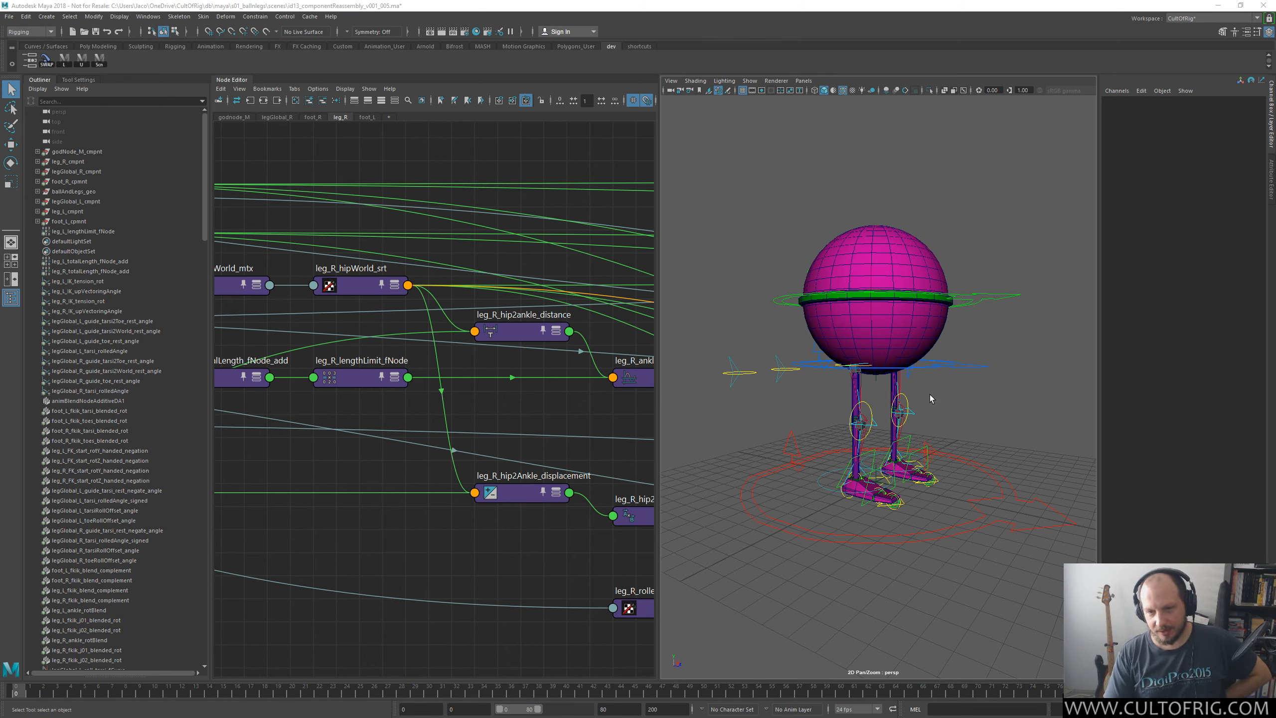
left_click(1003, 415)
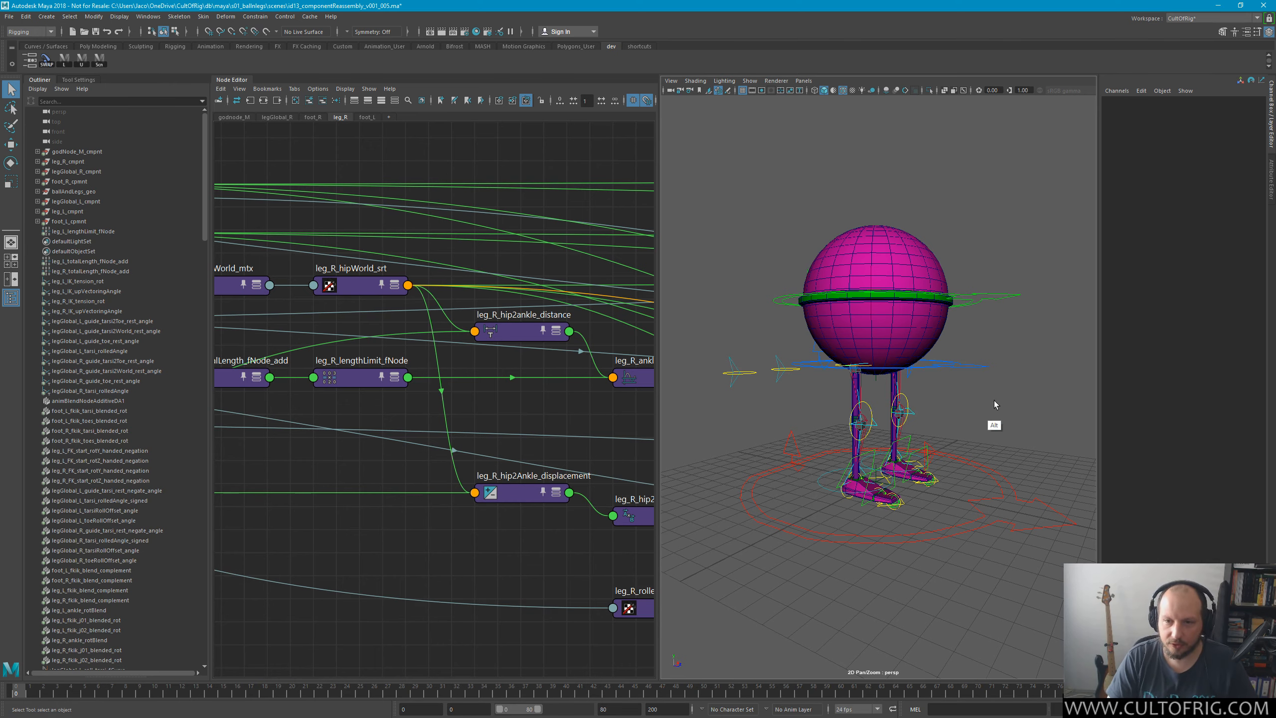
left_click_drag(994, 401, 937, 393, "alt")
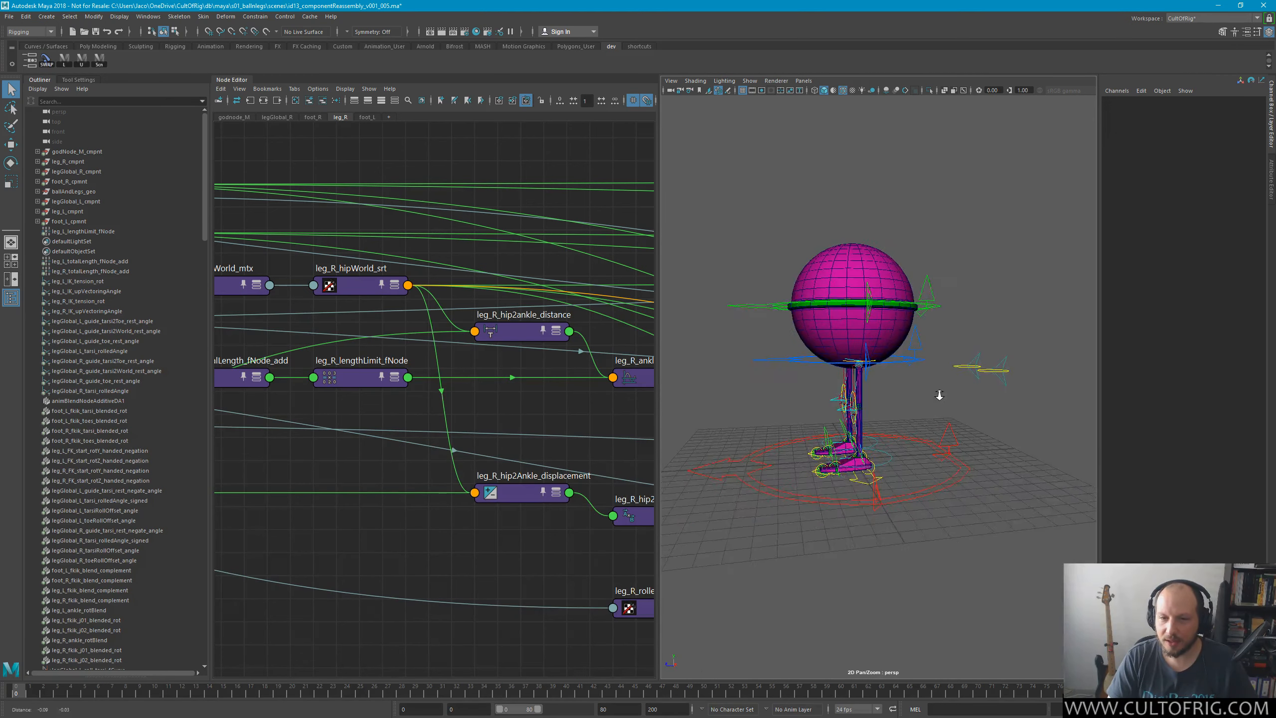
right_click_drag(937, 393, 954, 362, "alt")
middle_click_drag(954, 362, 965, 309, "alt")
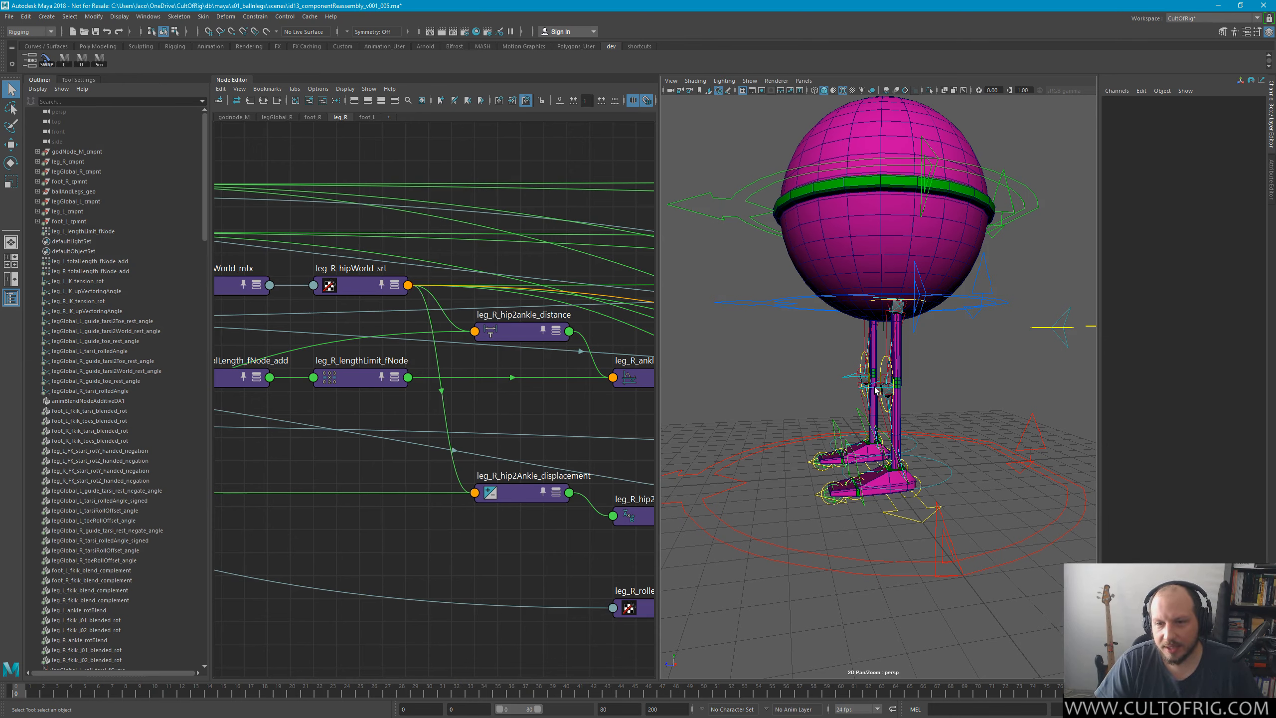
mouse_move(926, 365)
left_mouse_down("alt")
mouse_move(908, 369)
mouse_move(926, 365)
left_mouse_up("alt")
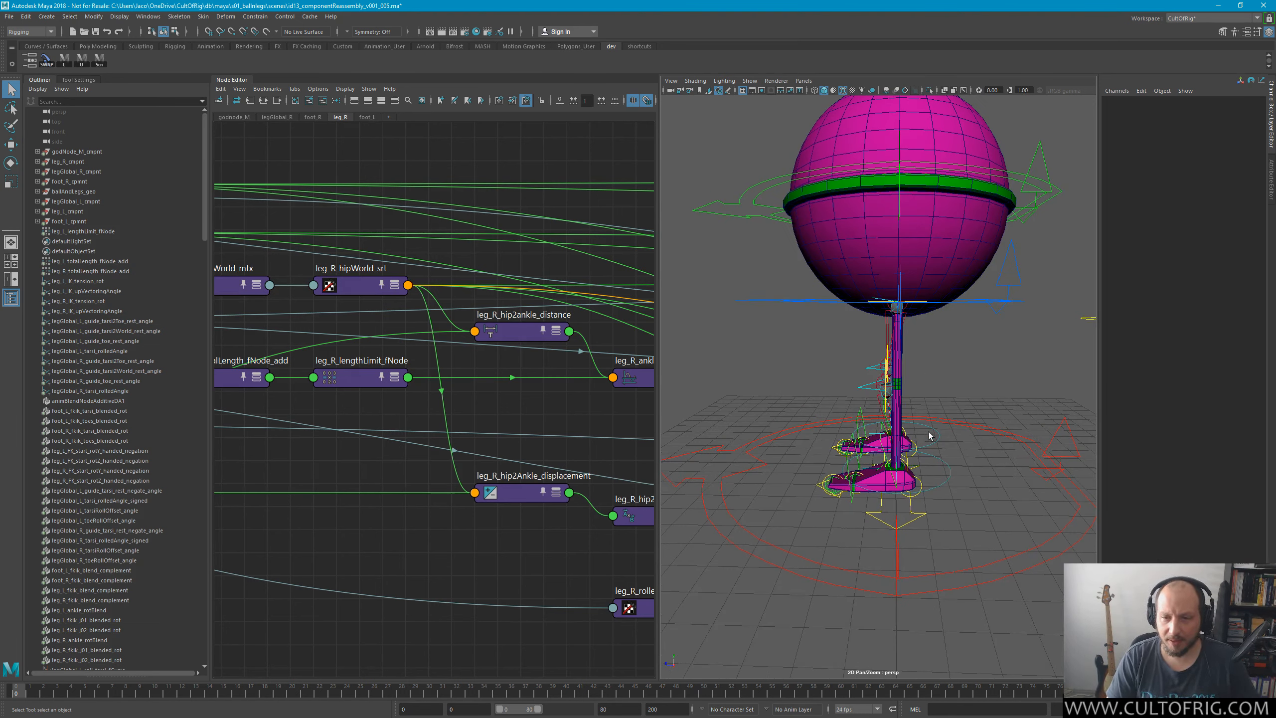
left_click_drag(929, 433, 943, 410, "alt")
right_click_drag(943, 410, 947, 299, "alt")
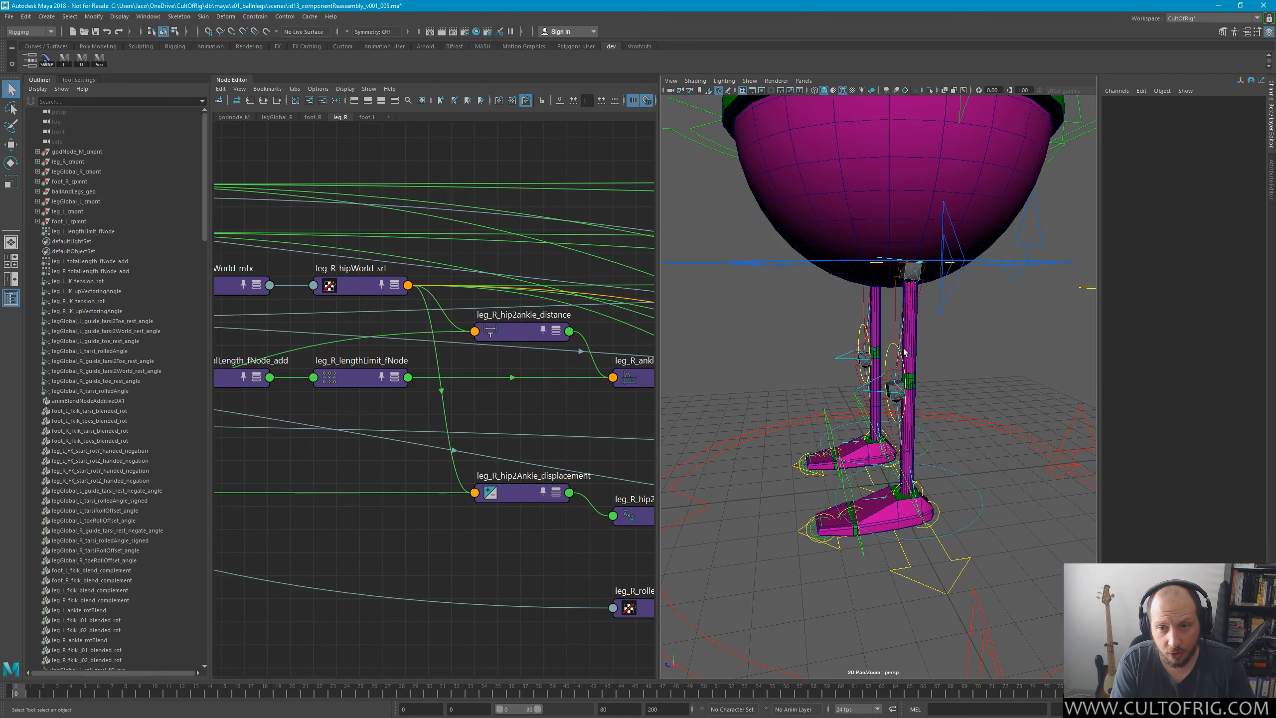
Examine the leg_R node network as a whole and up close, selecting its nodes to highlight their connections and clearing the selection.
scroll(374, 372, "down", 10)
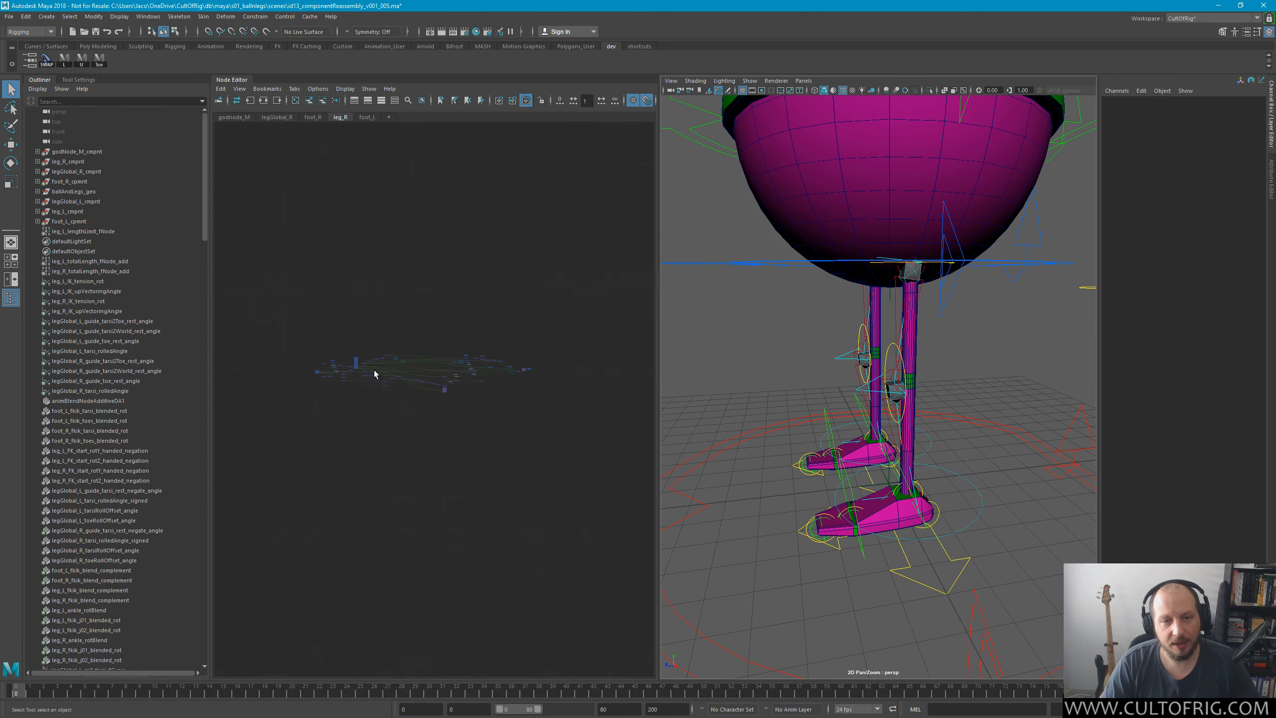
left_click_drag(300, 306, 621, 486)
scroll(451, 422, "up", 10)
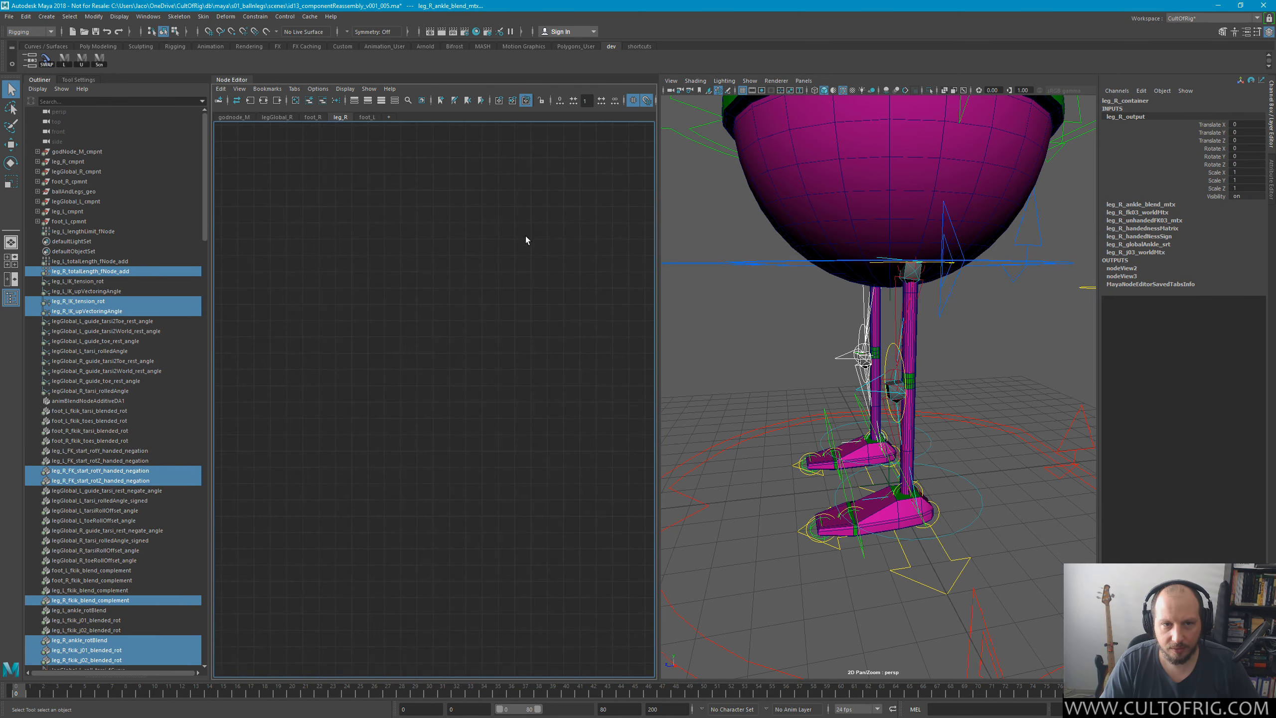
middle_click_drag(555, 196, 480, 566, "alt")
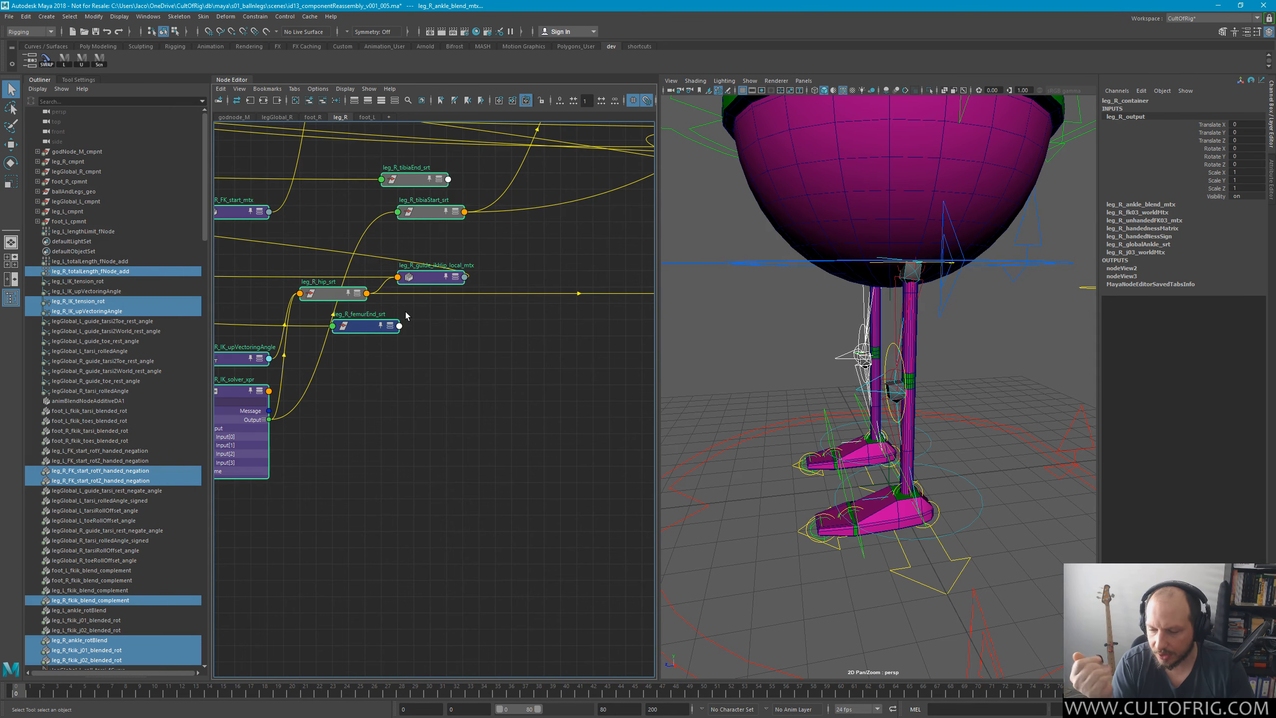
scroll(510, 435, "down", 10)
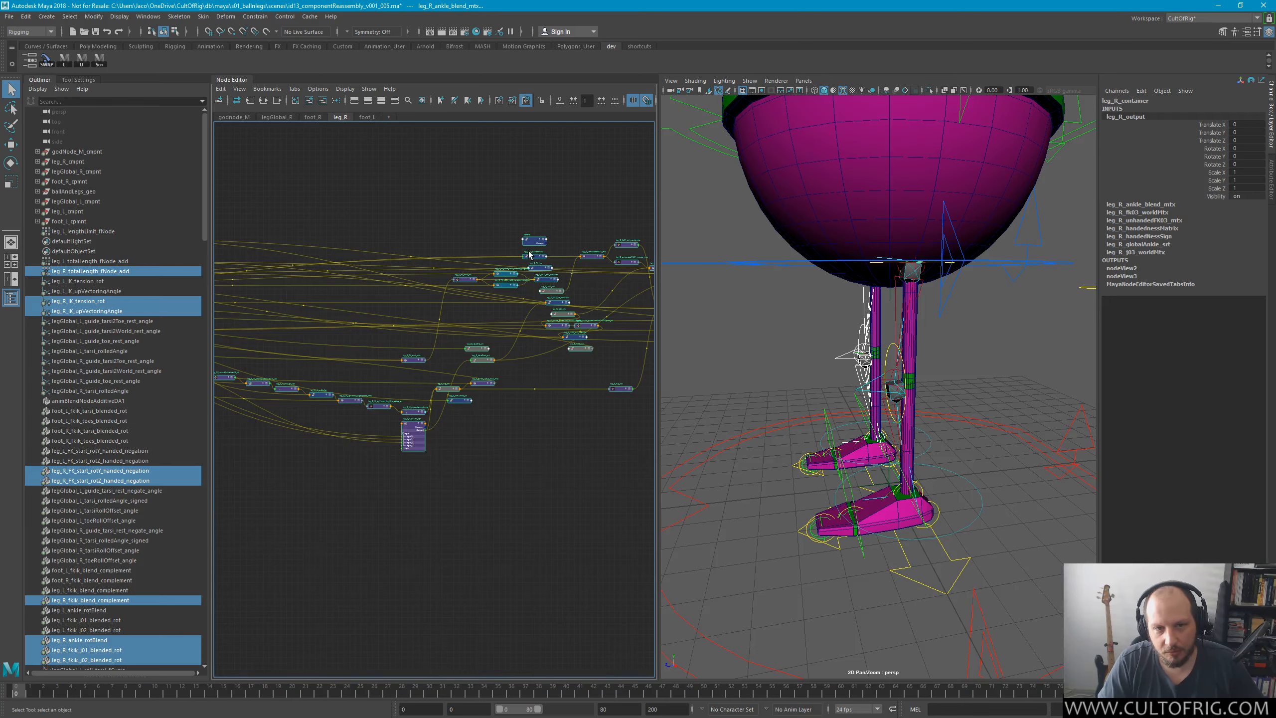
left_click(547, 487)
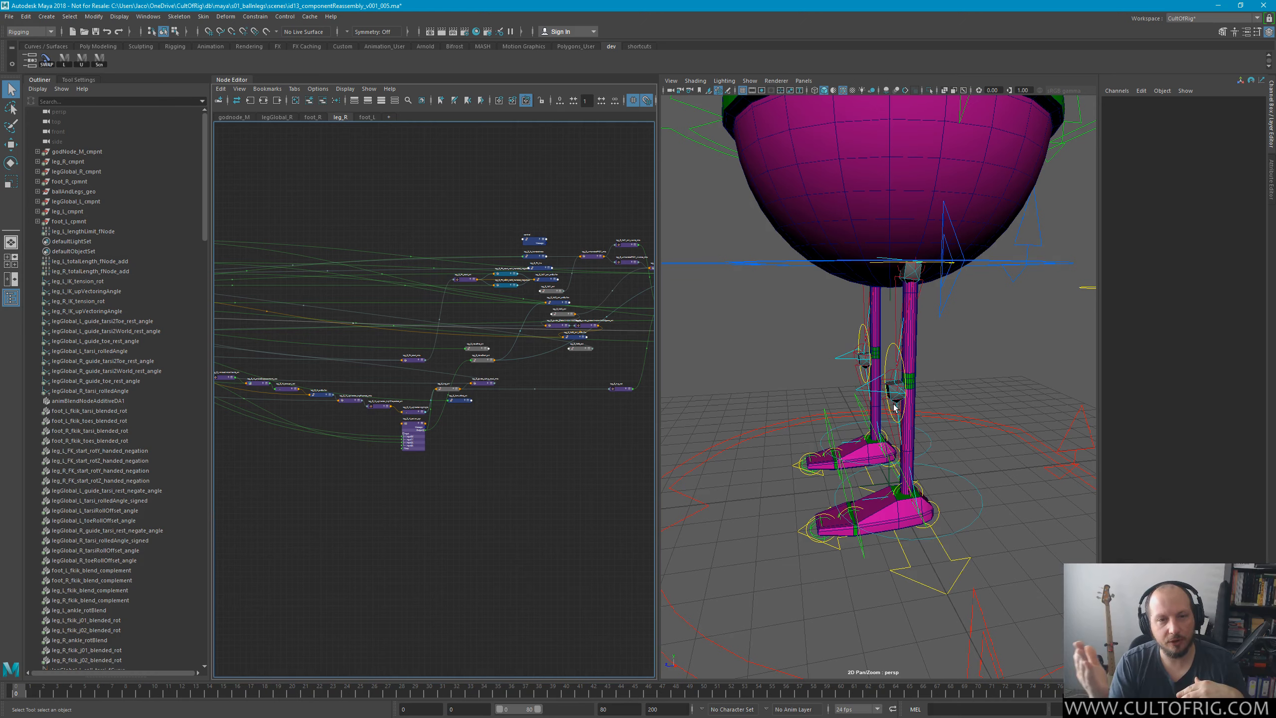
scroll(871, 405, "down", 2)
scroll(512, 475, "down", 2)
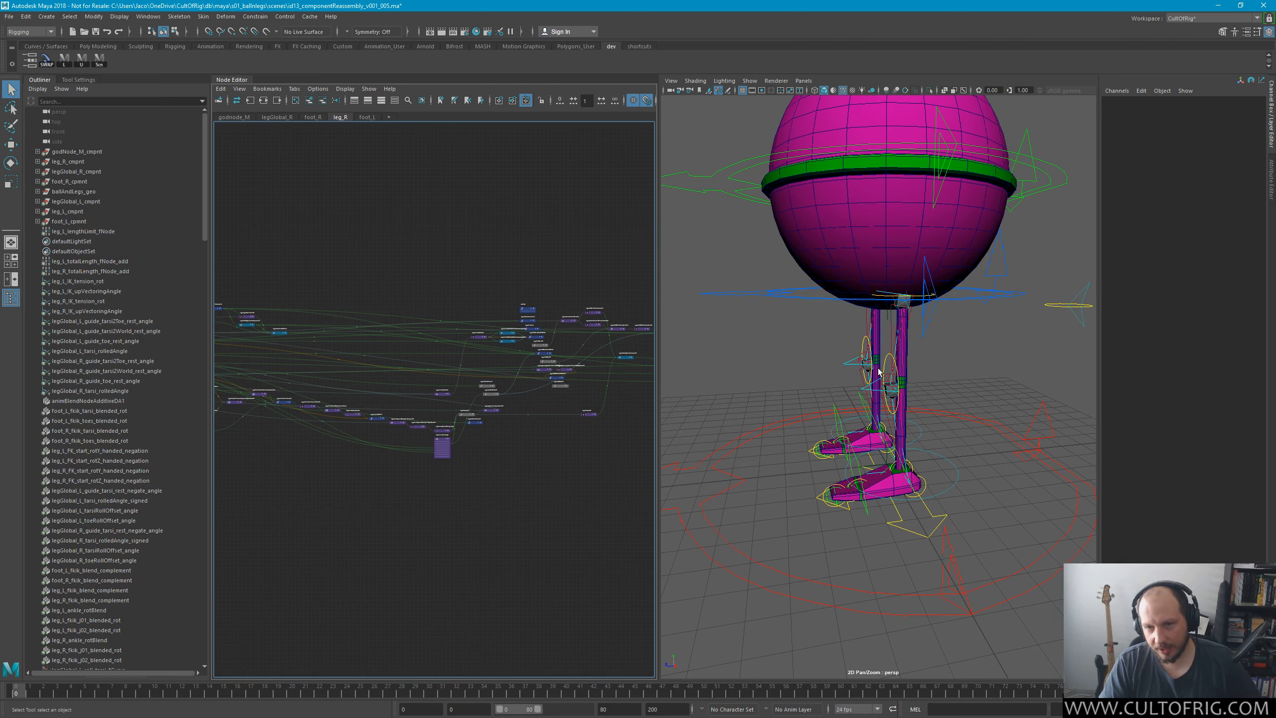
scroll(546, 300, "down", 2)
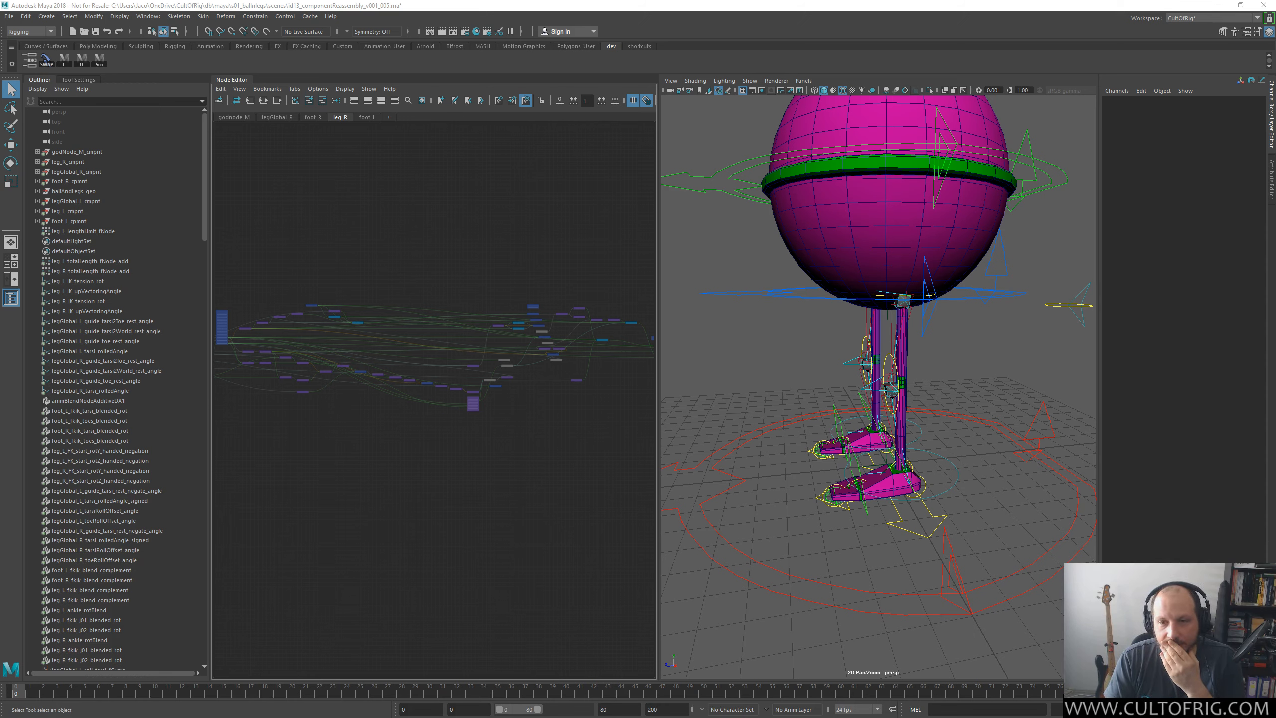
Show the whole ball character and both legs from a three-quarter front angle and save the scene.
left_click(665, 4)
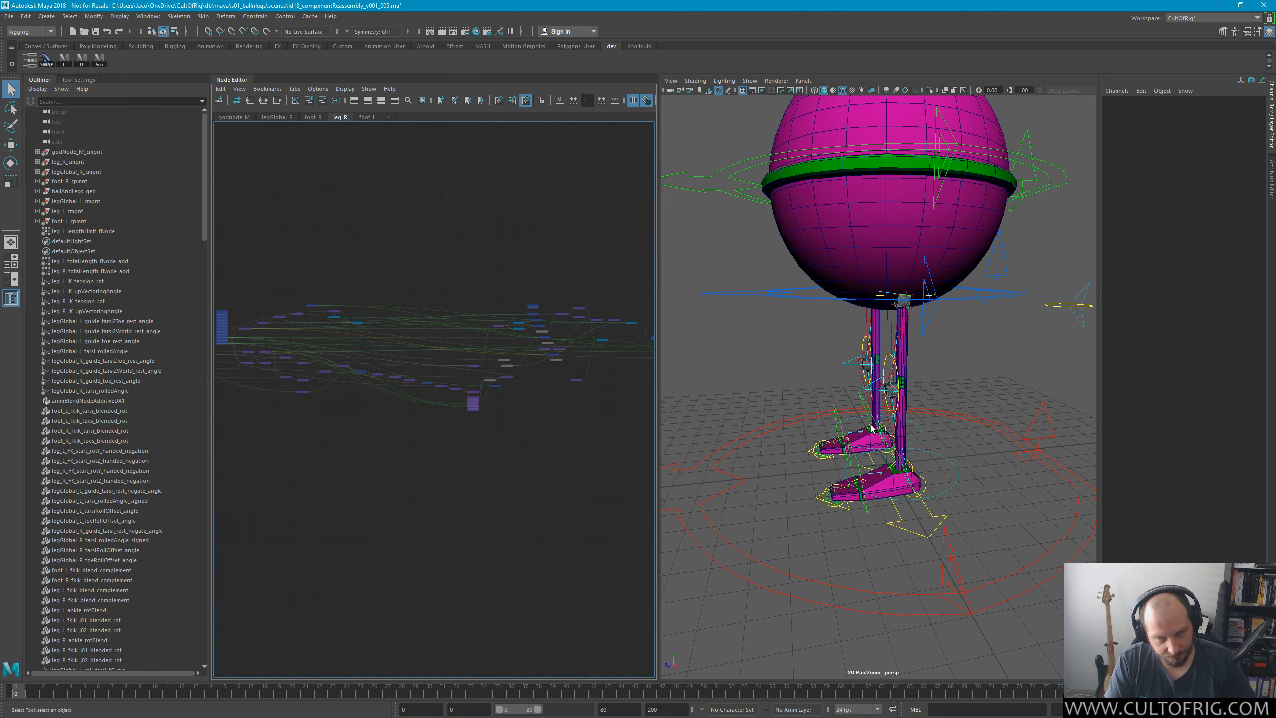
left_click_drag(873, 423, 896, 393, "alt")
middle_click_drag(895, 392, 917, 453, "alt")
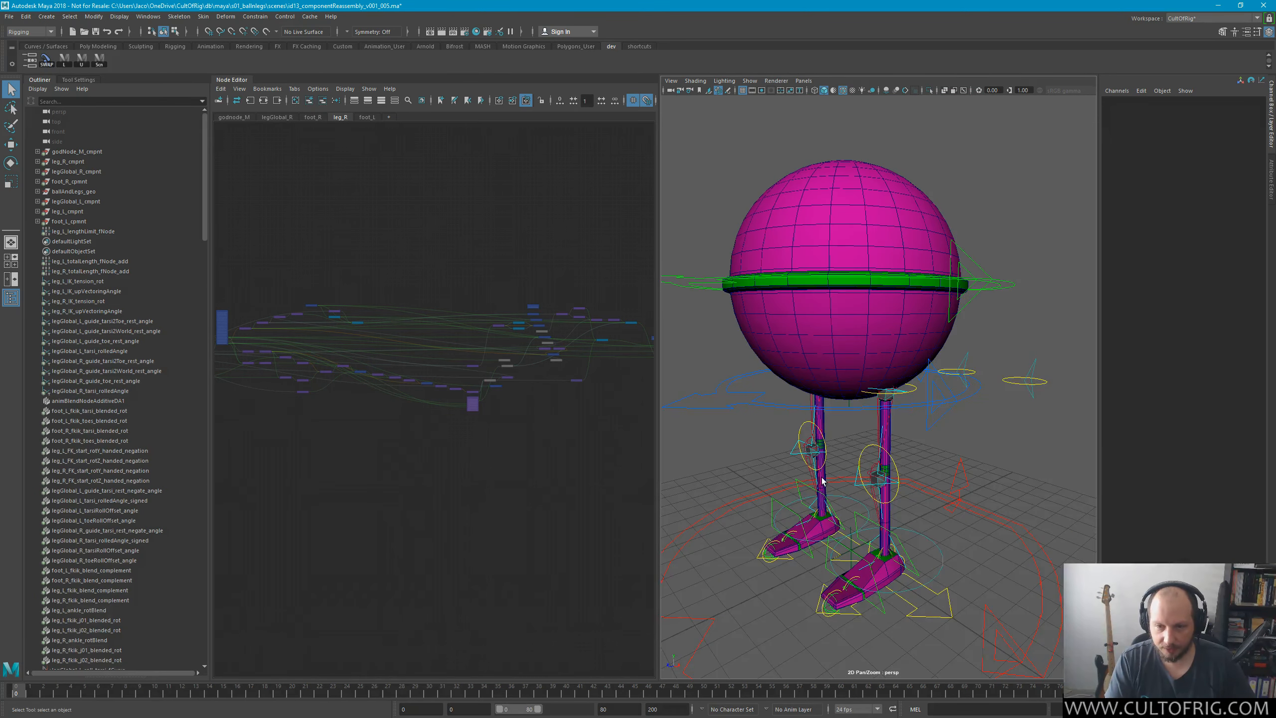
middle_click_drag(887, 510, 896, 502, "alt")
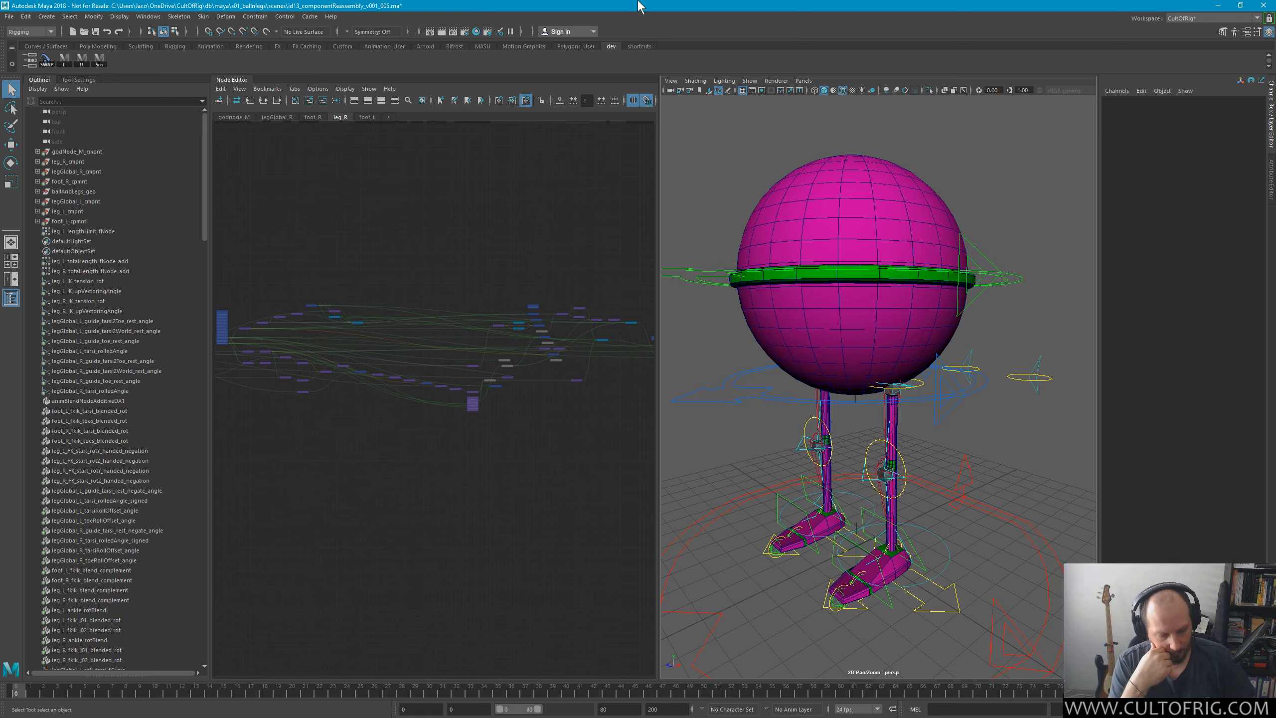
key("ctrl+s")
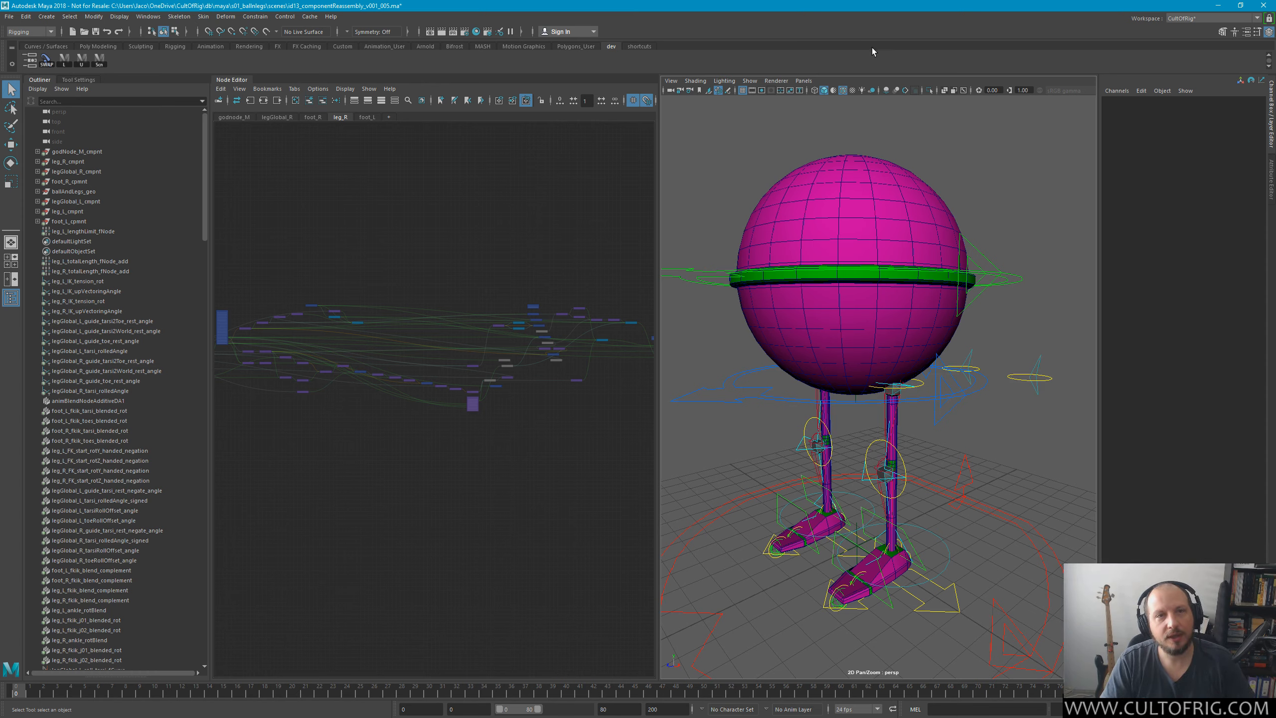